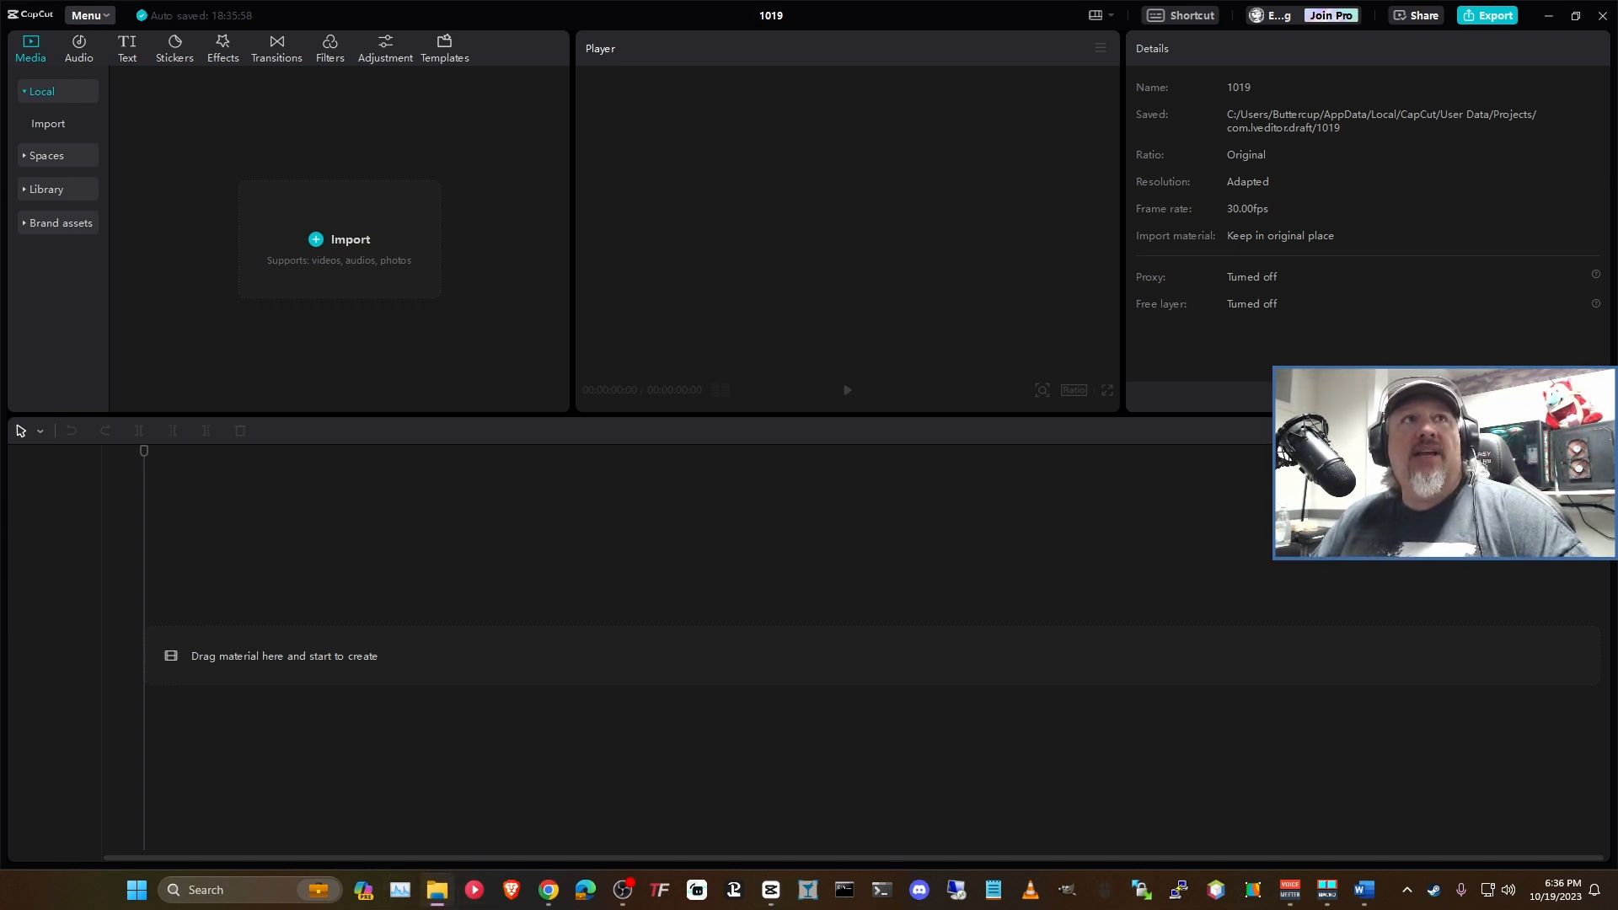
left_click_drag(28, 329, 337, 684)
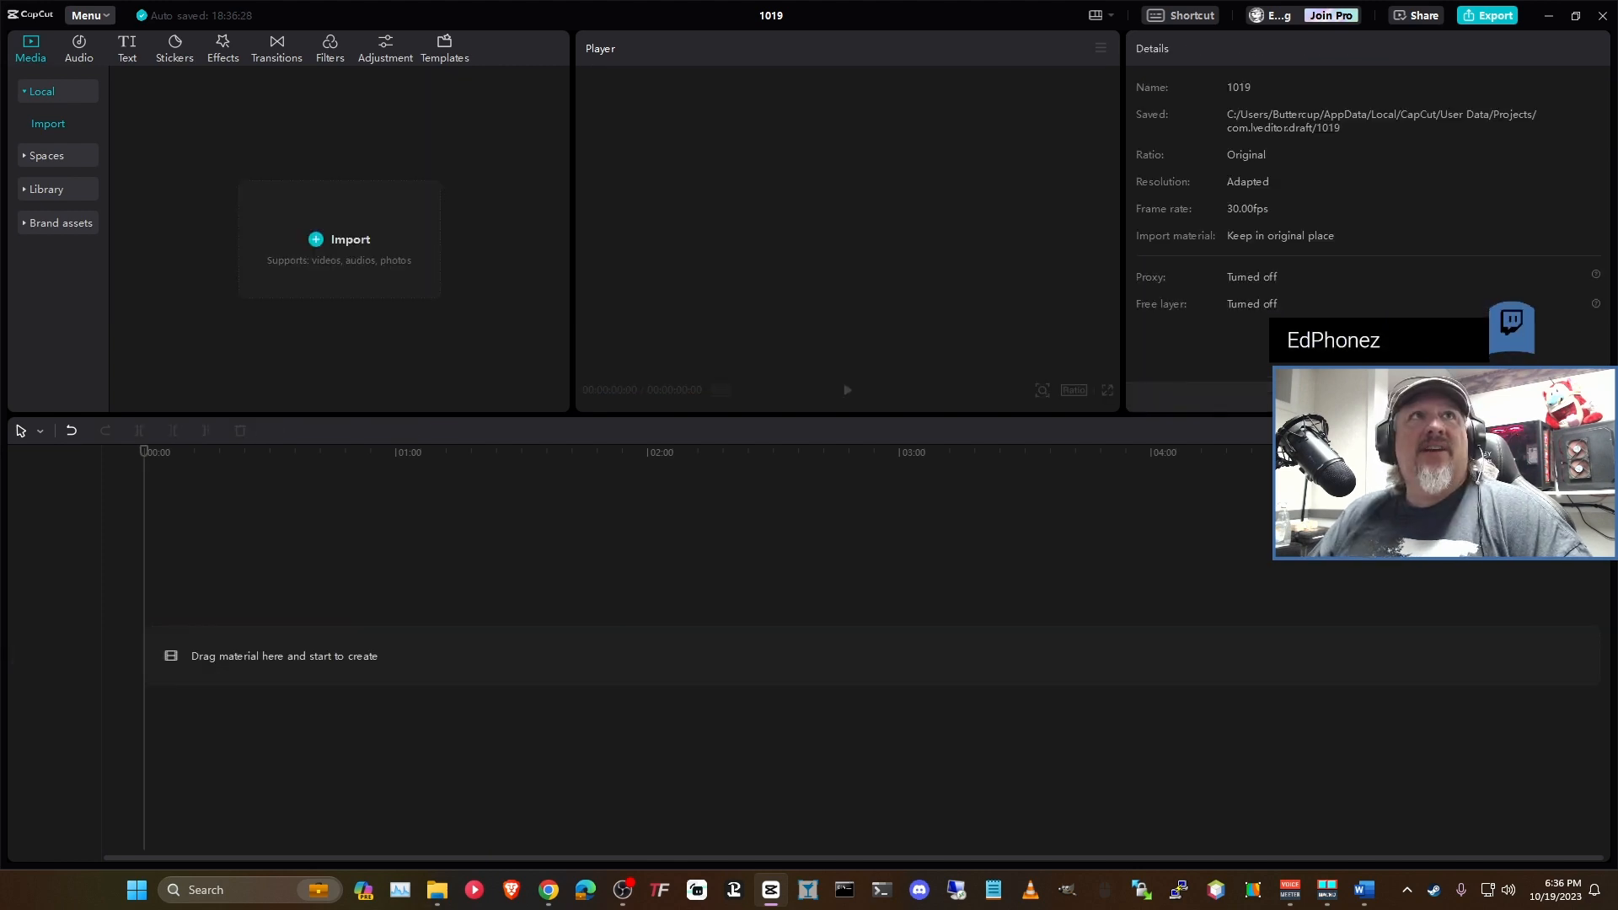
left_click_drag(50, 590, 1168, 65)
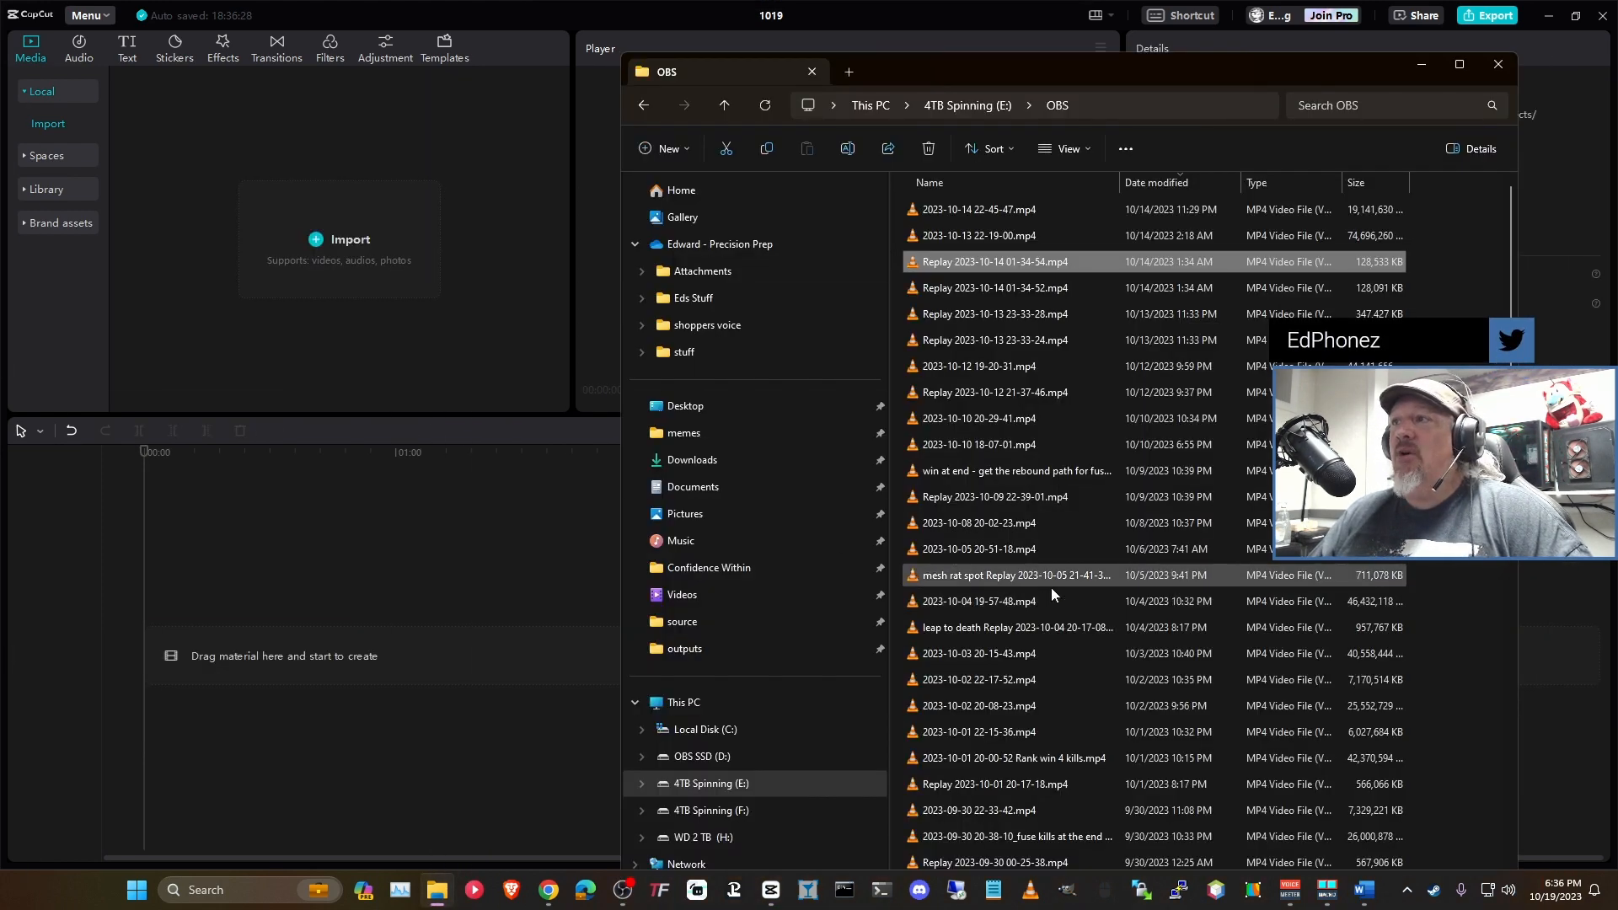
scroll(1050, 590, "down", 5)
scroll(1050, 595, "up", 7)
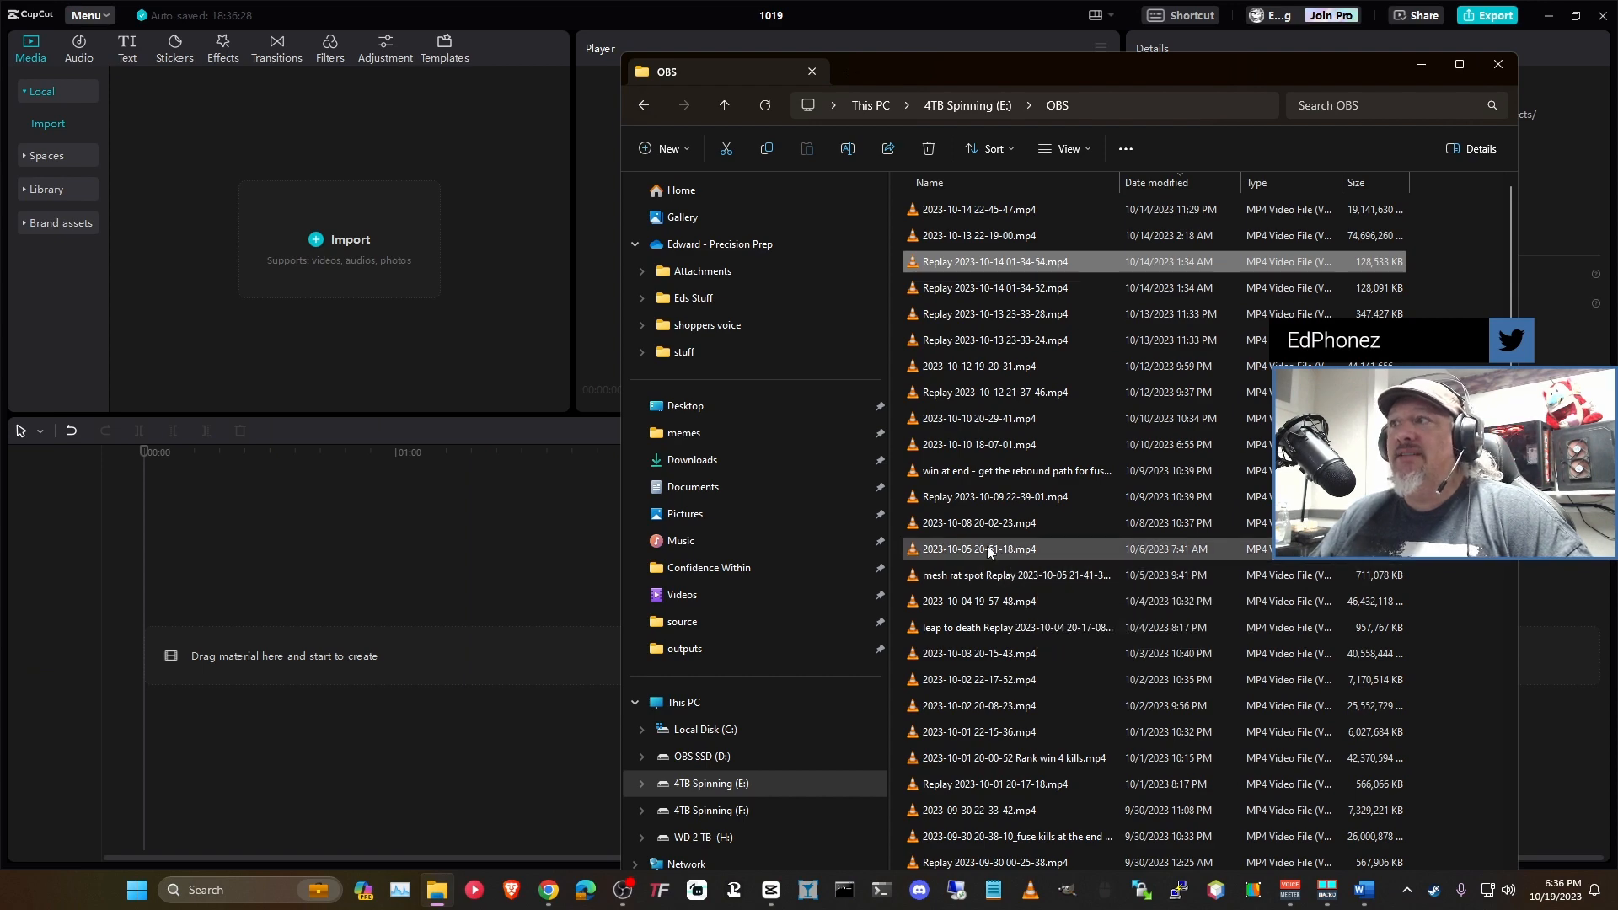
left_click_drag(988, 544, 337, 286)
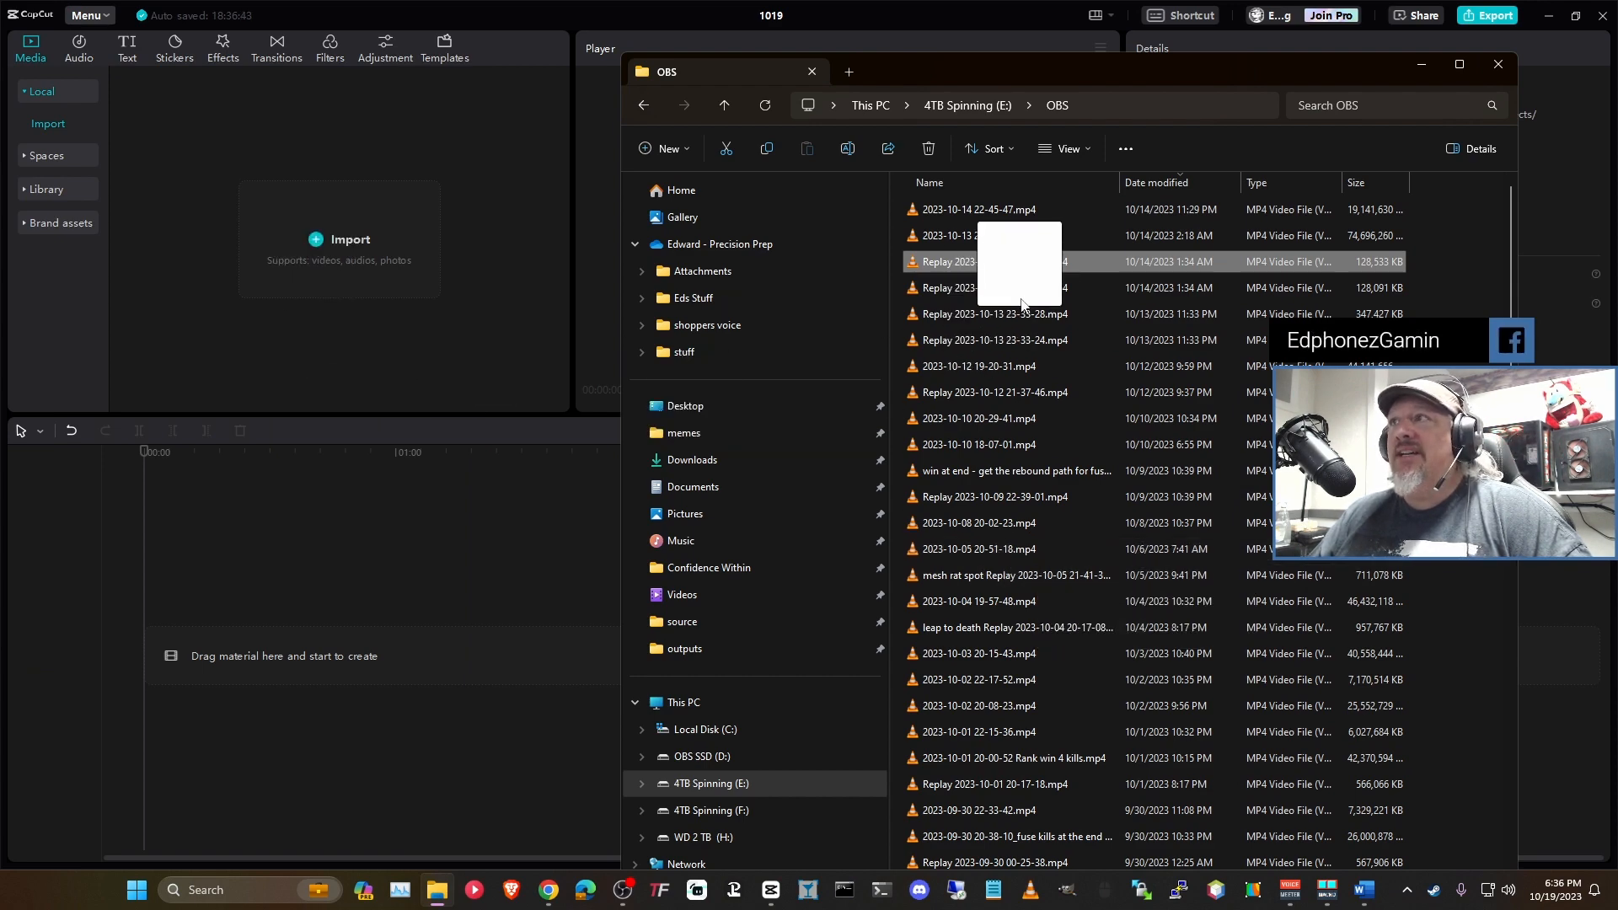
left_click(363, 278)
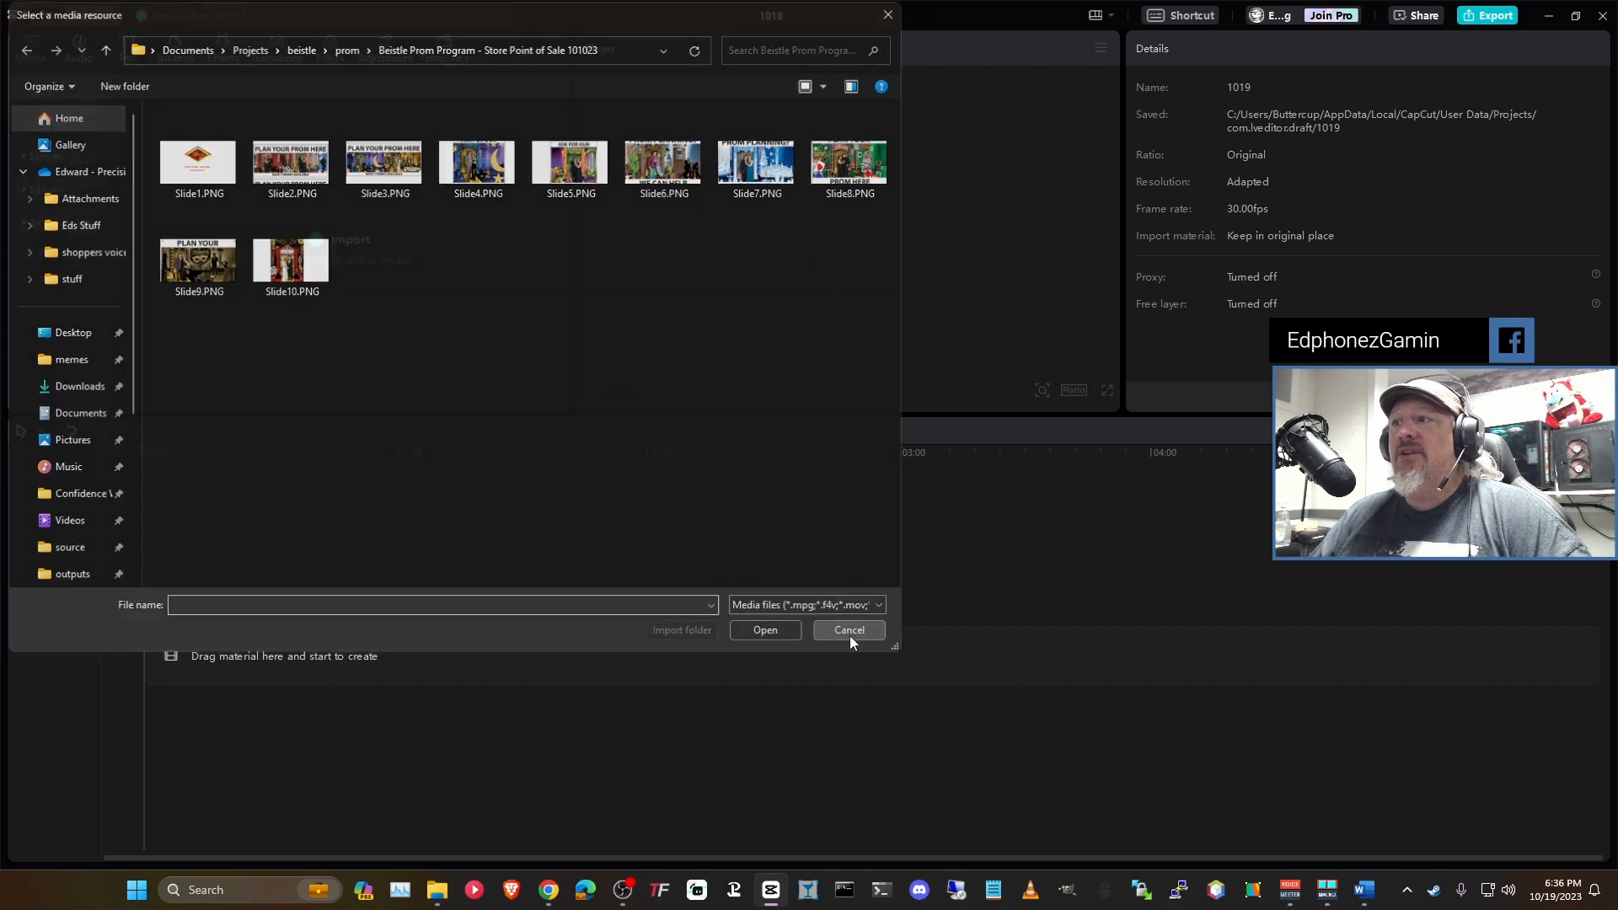
left_click(851, 631)
left_click_drag(997, 272, 310, 295)
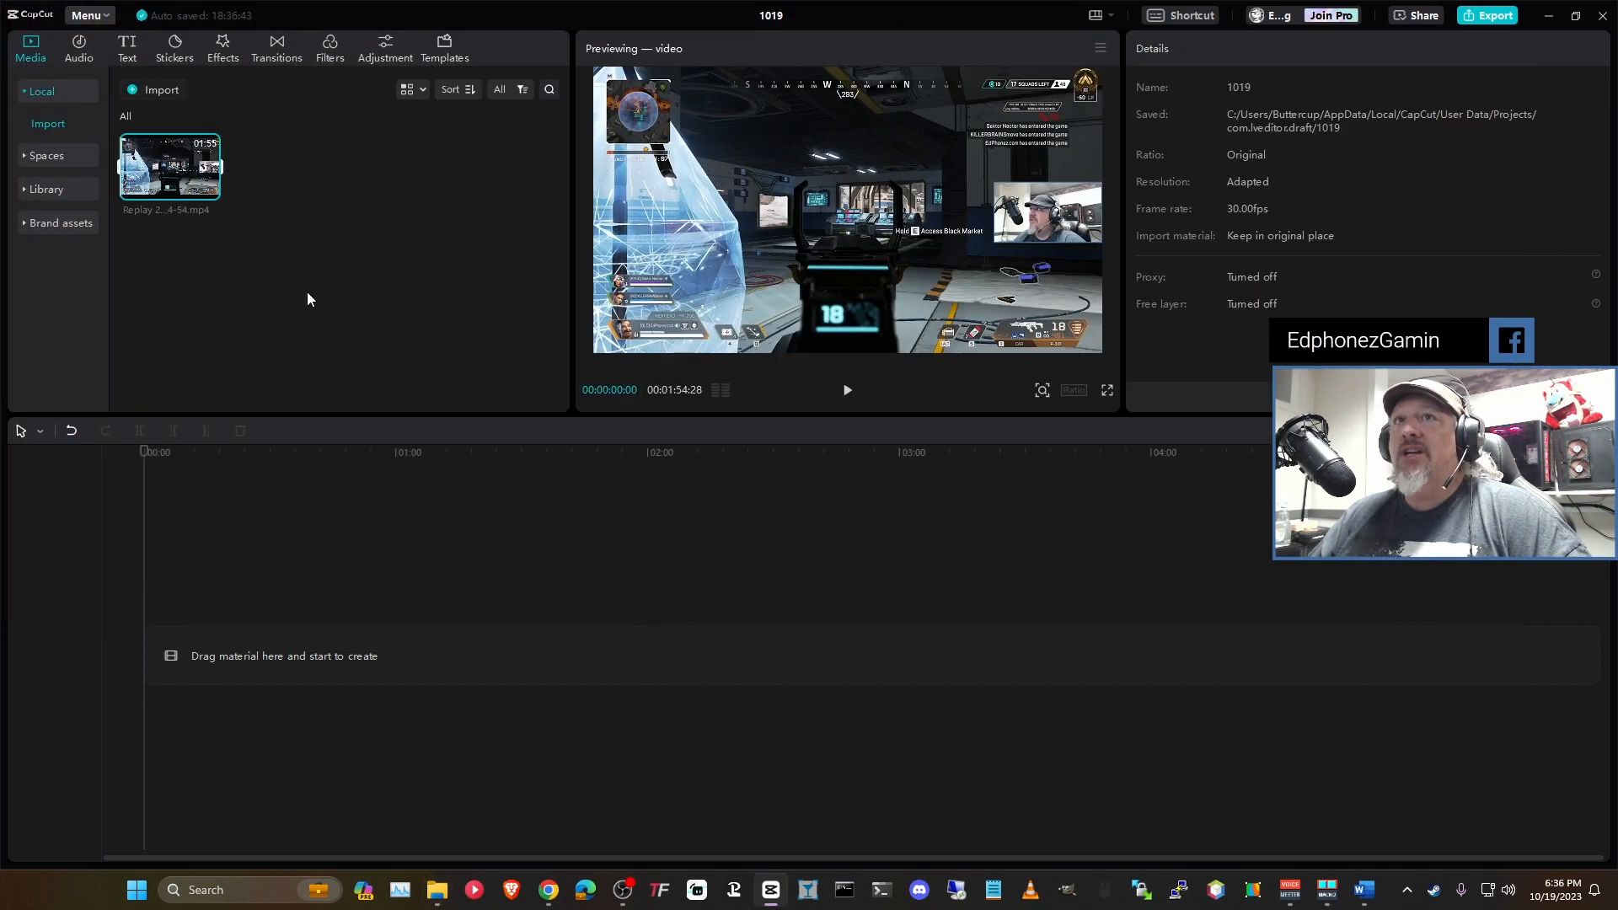
Step: Preview the imported replay video briefly and place it at the start of the empty timeline
left_click(155, 170)
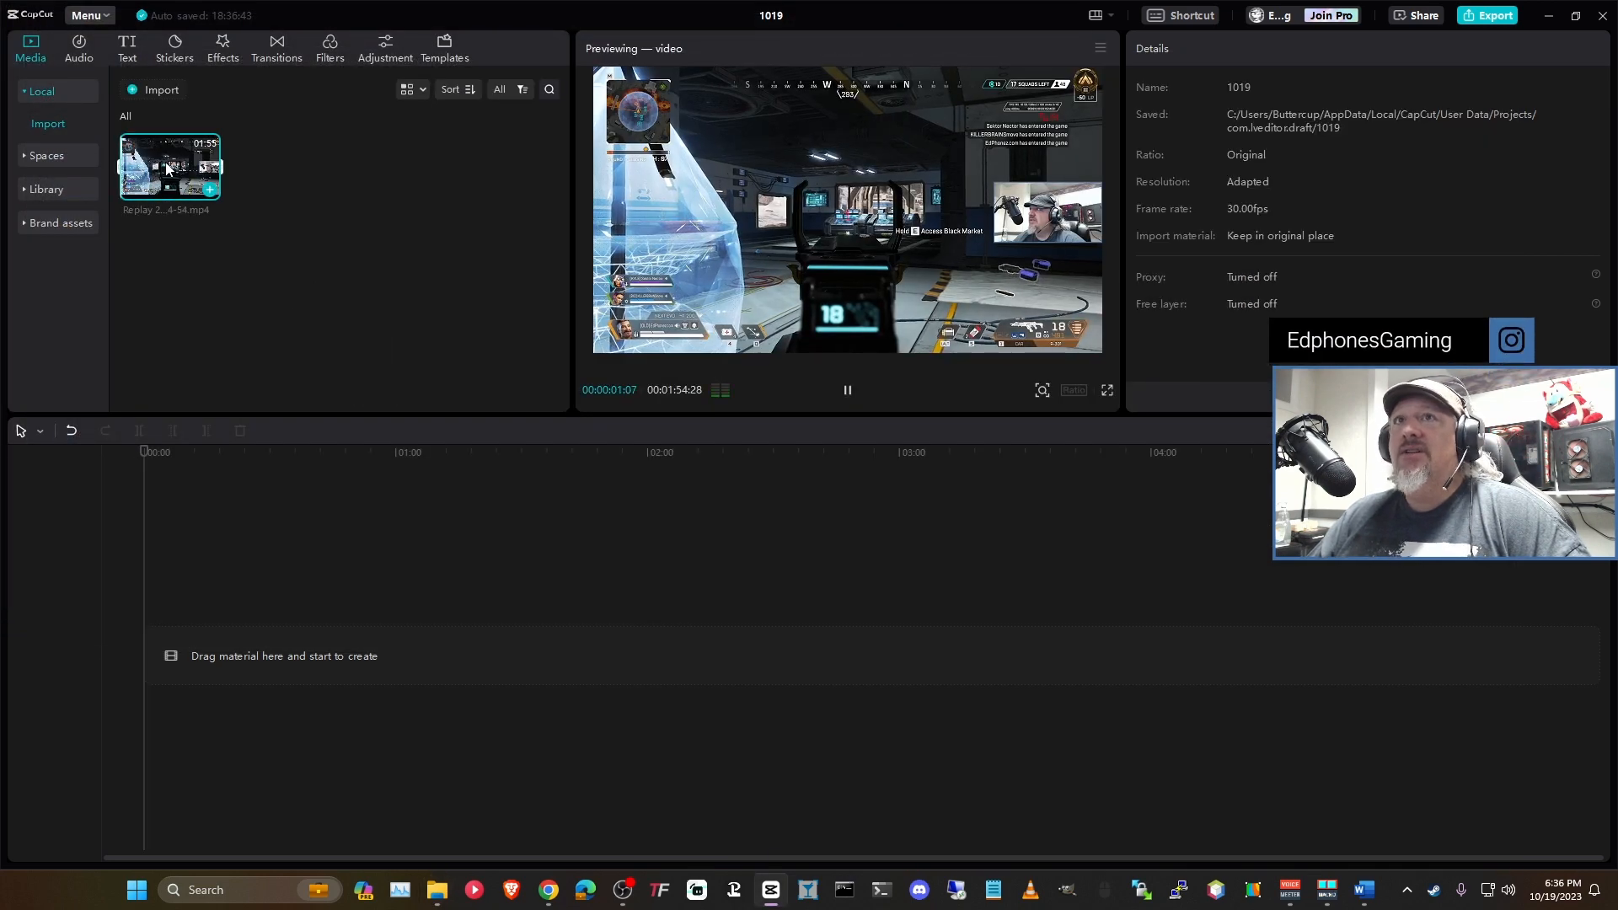
left_click(298, 335)
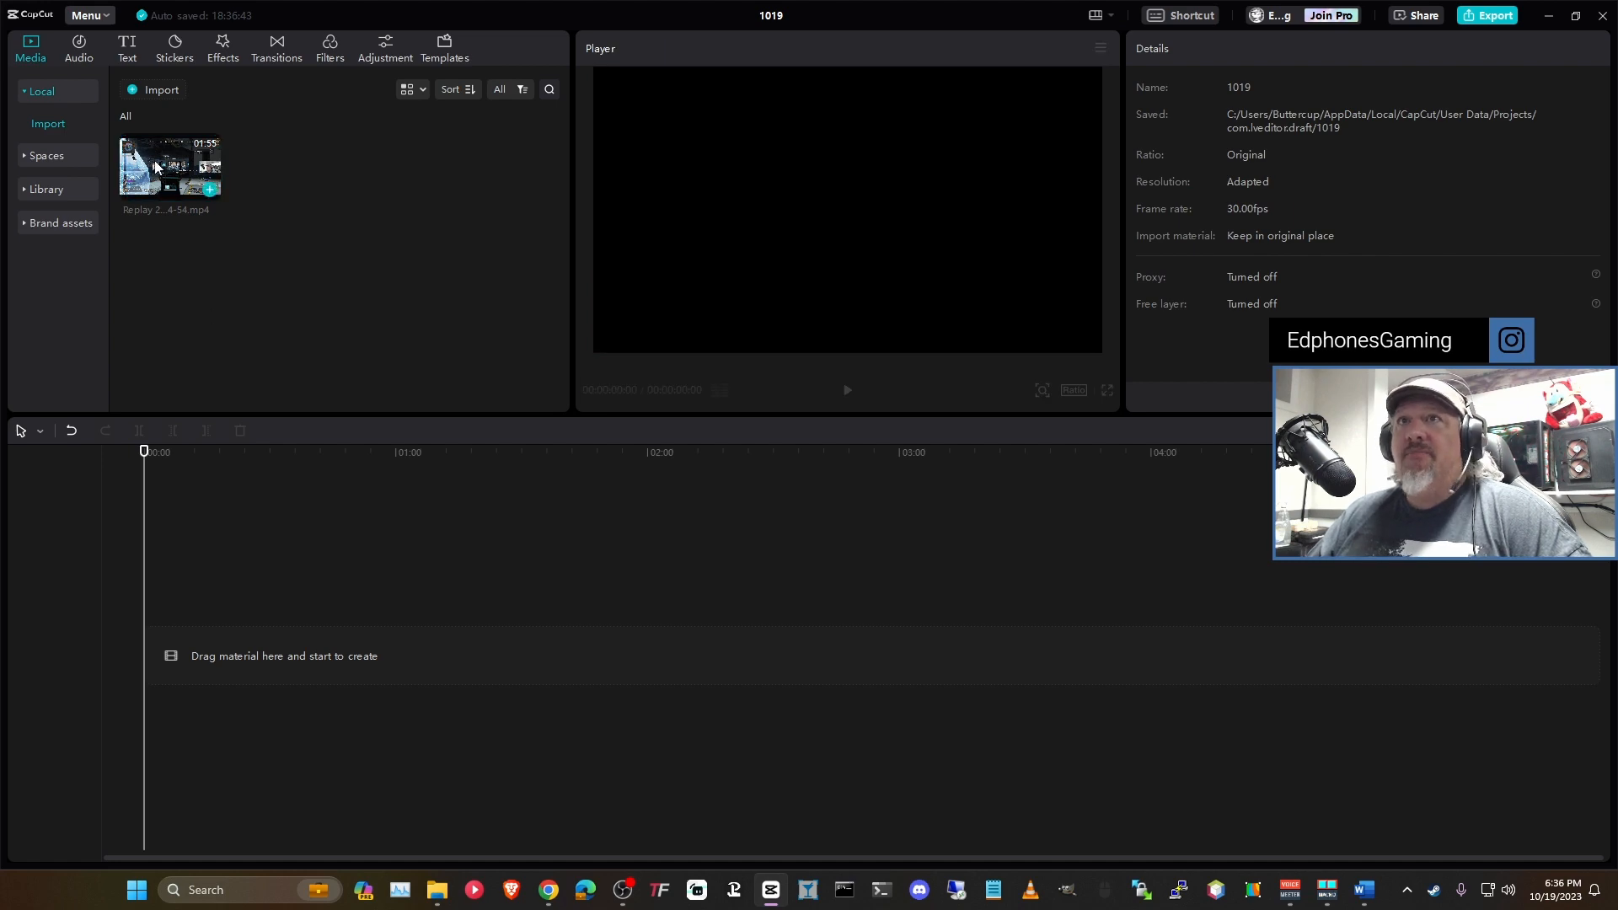
left_click_drag(156, 167, 192, 666)
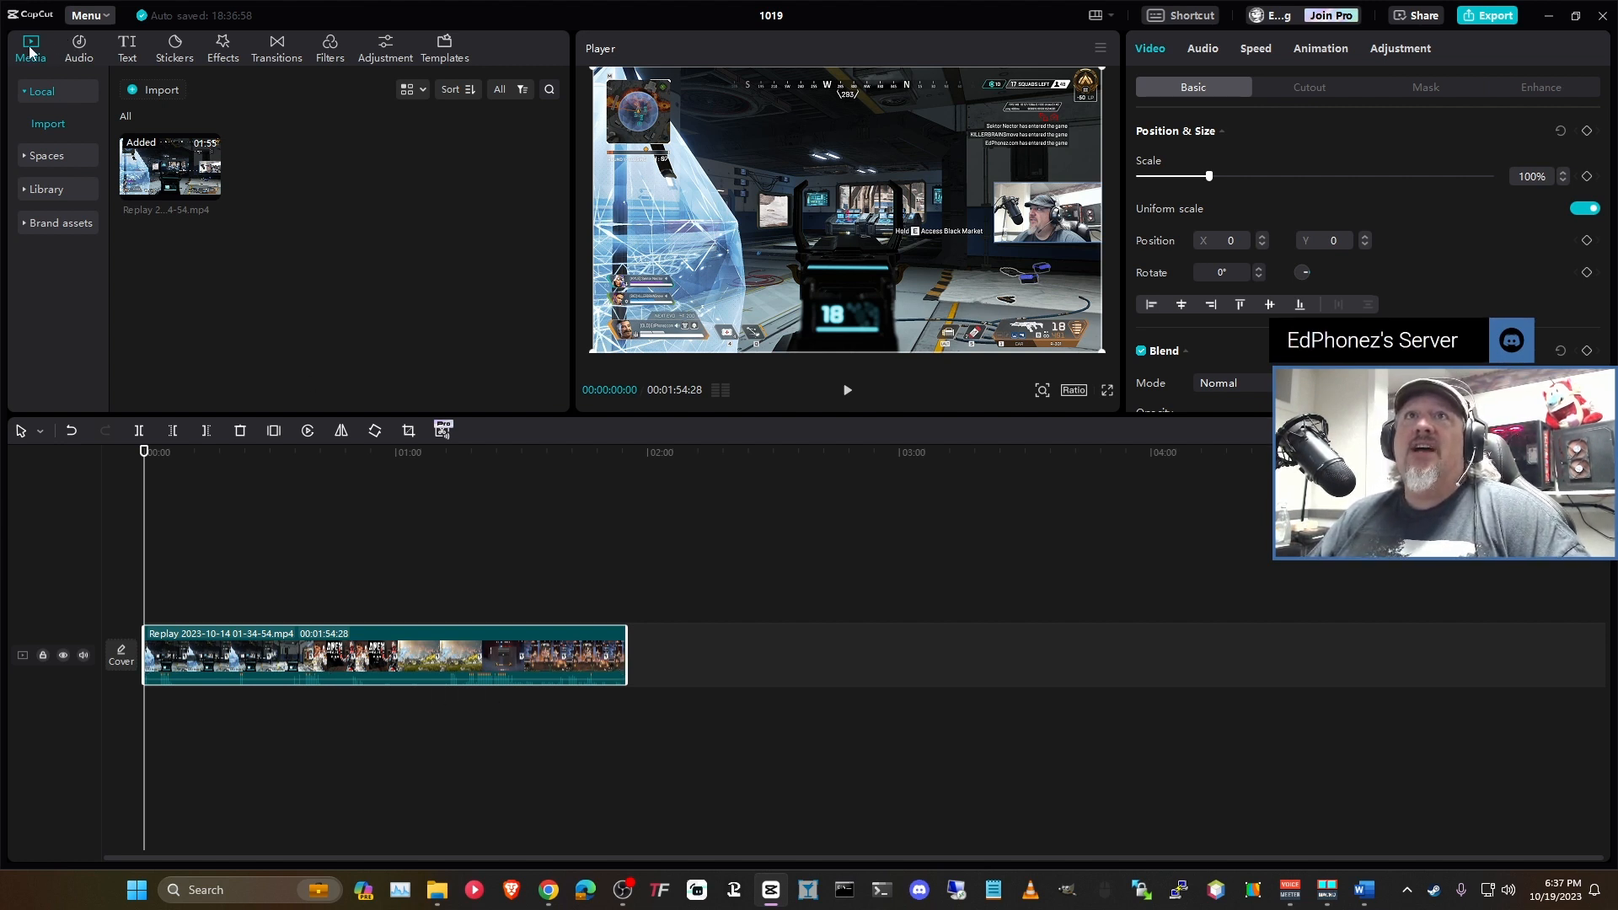
Step: Look through the audio, text, effects, transitions, filters, adjustment and template libraries, including the Intro, Outro and Vlog templates, and return to the project media
left_click(82, 53)
left_click(124, 50)
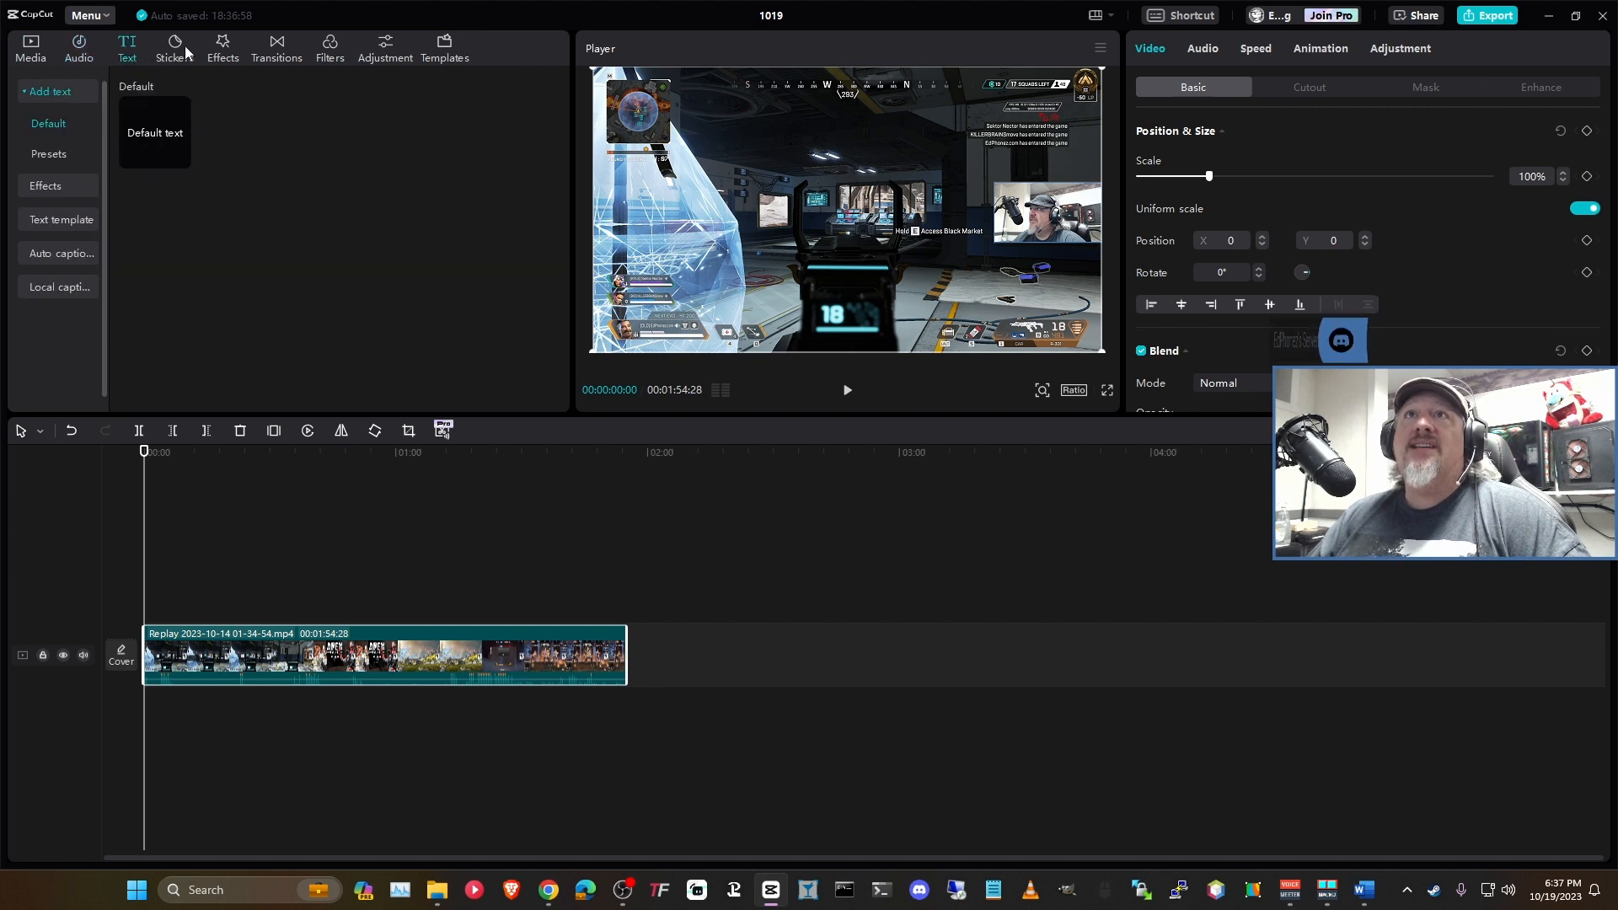
left_click(221, 50)
left_click(276, 51)
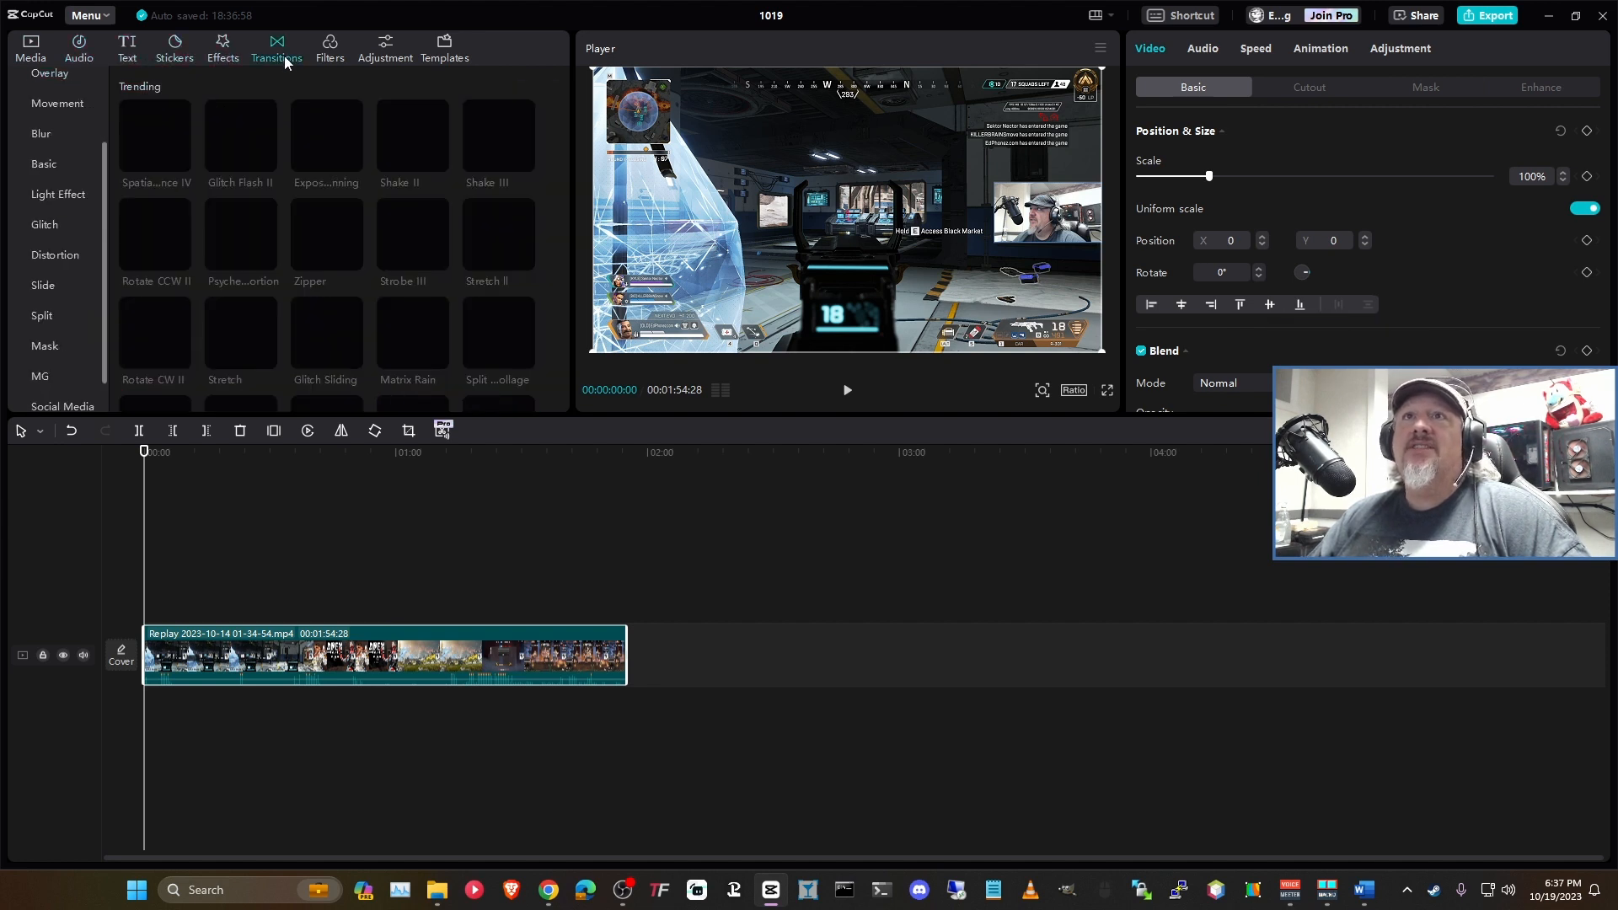
left_click(337, 54)
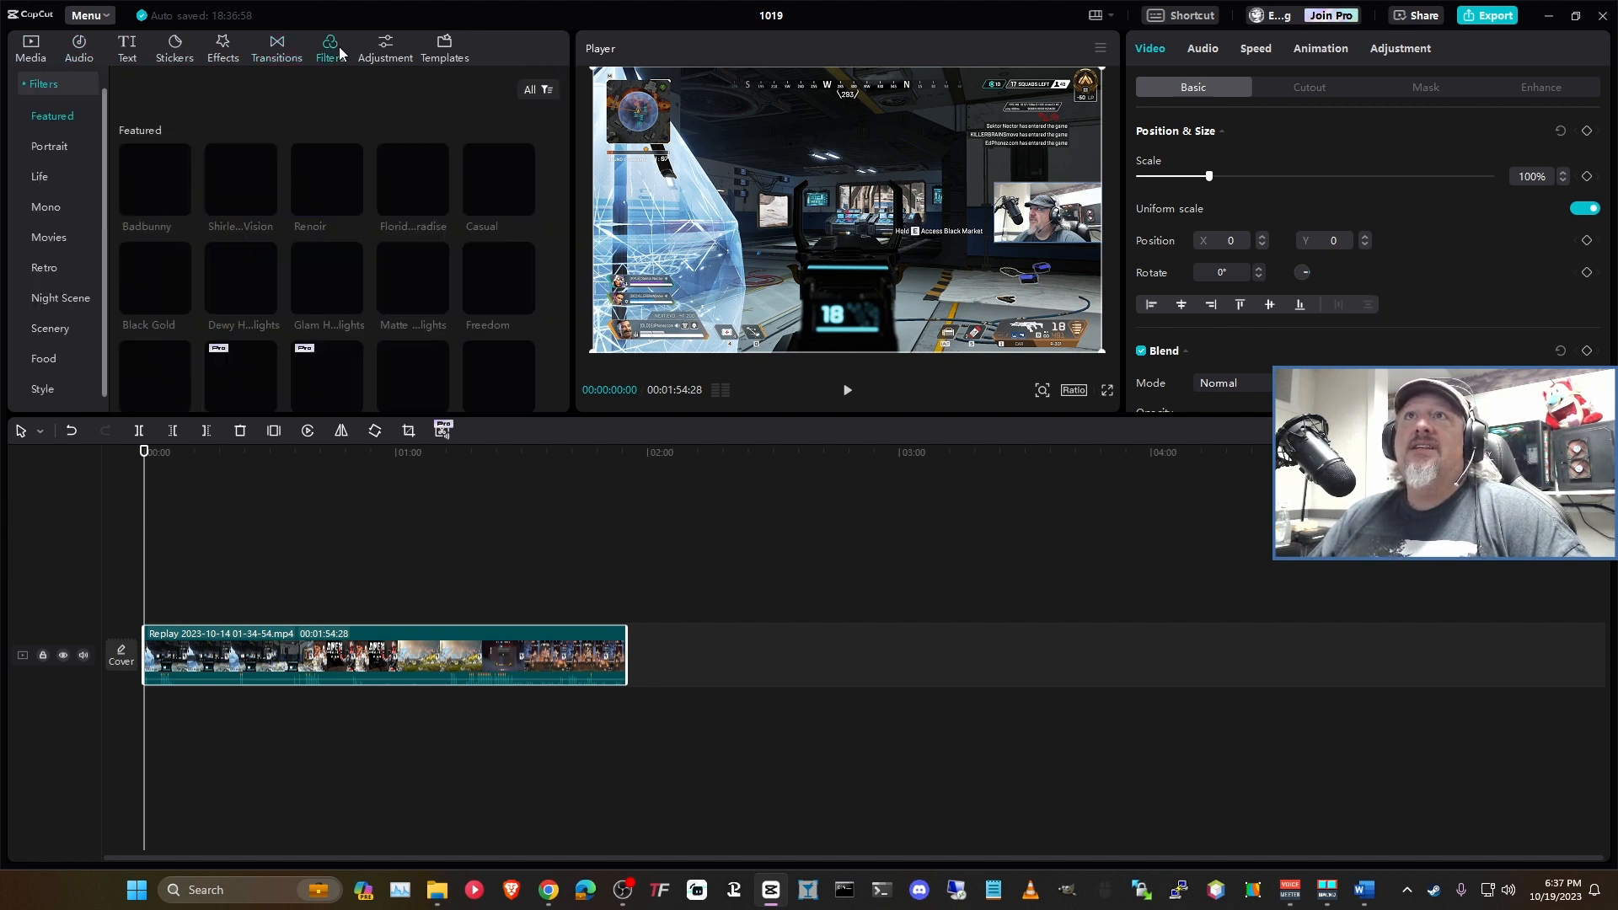
left_click(385, 52)
left_click(458, 57)
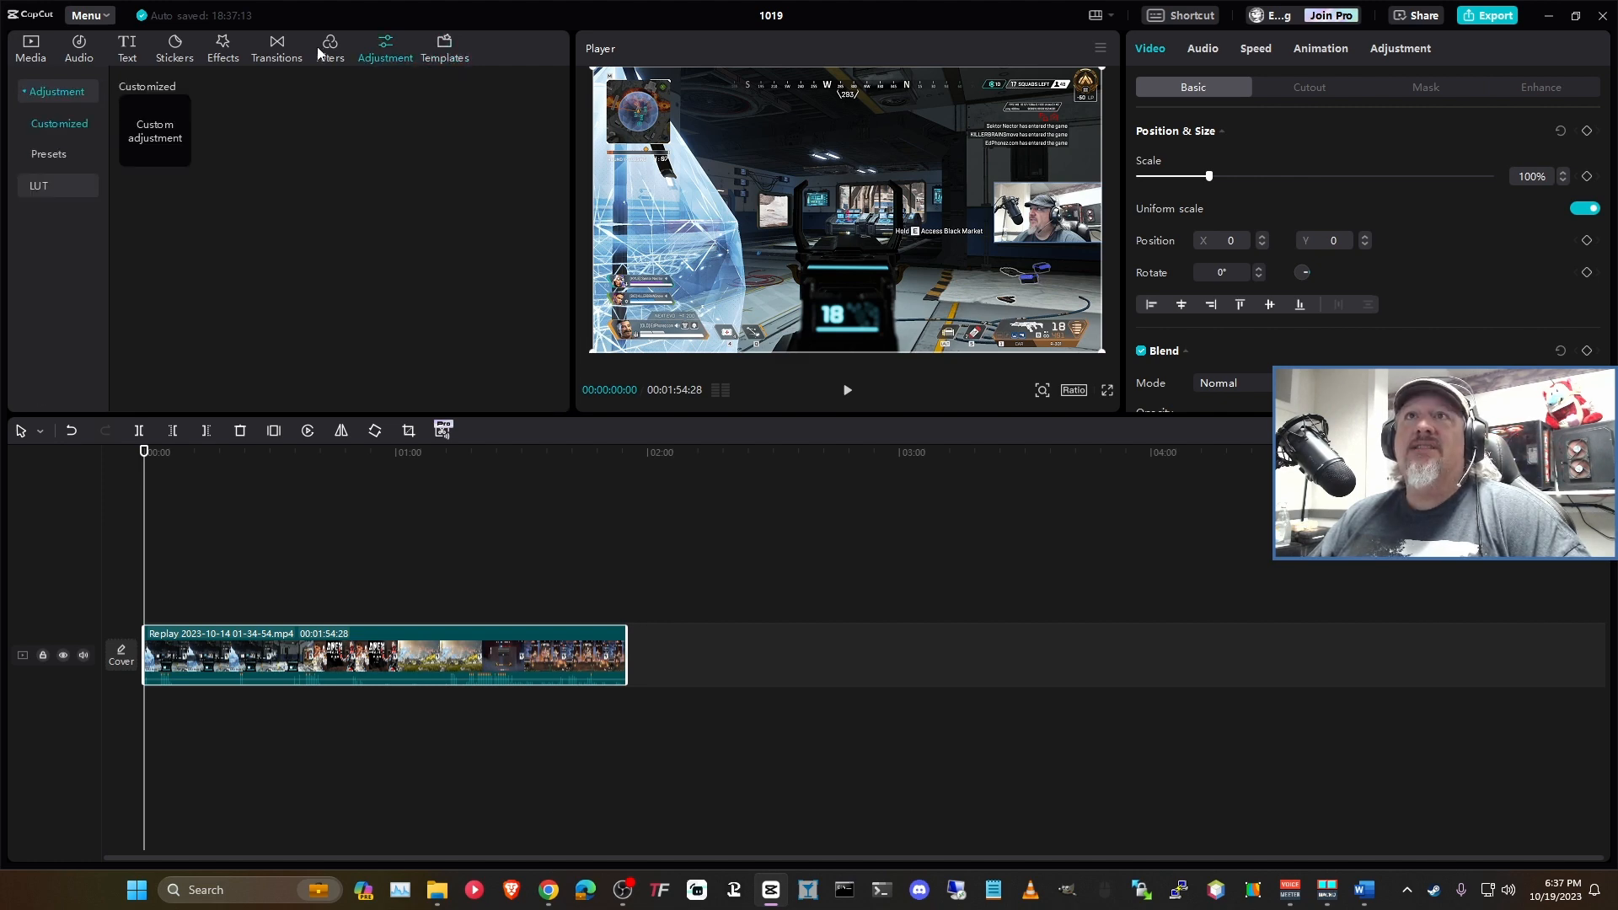
left_click(54, 154)
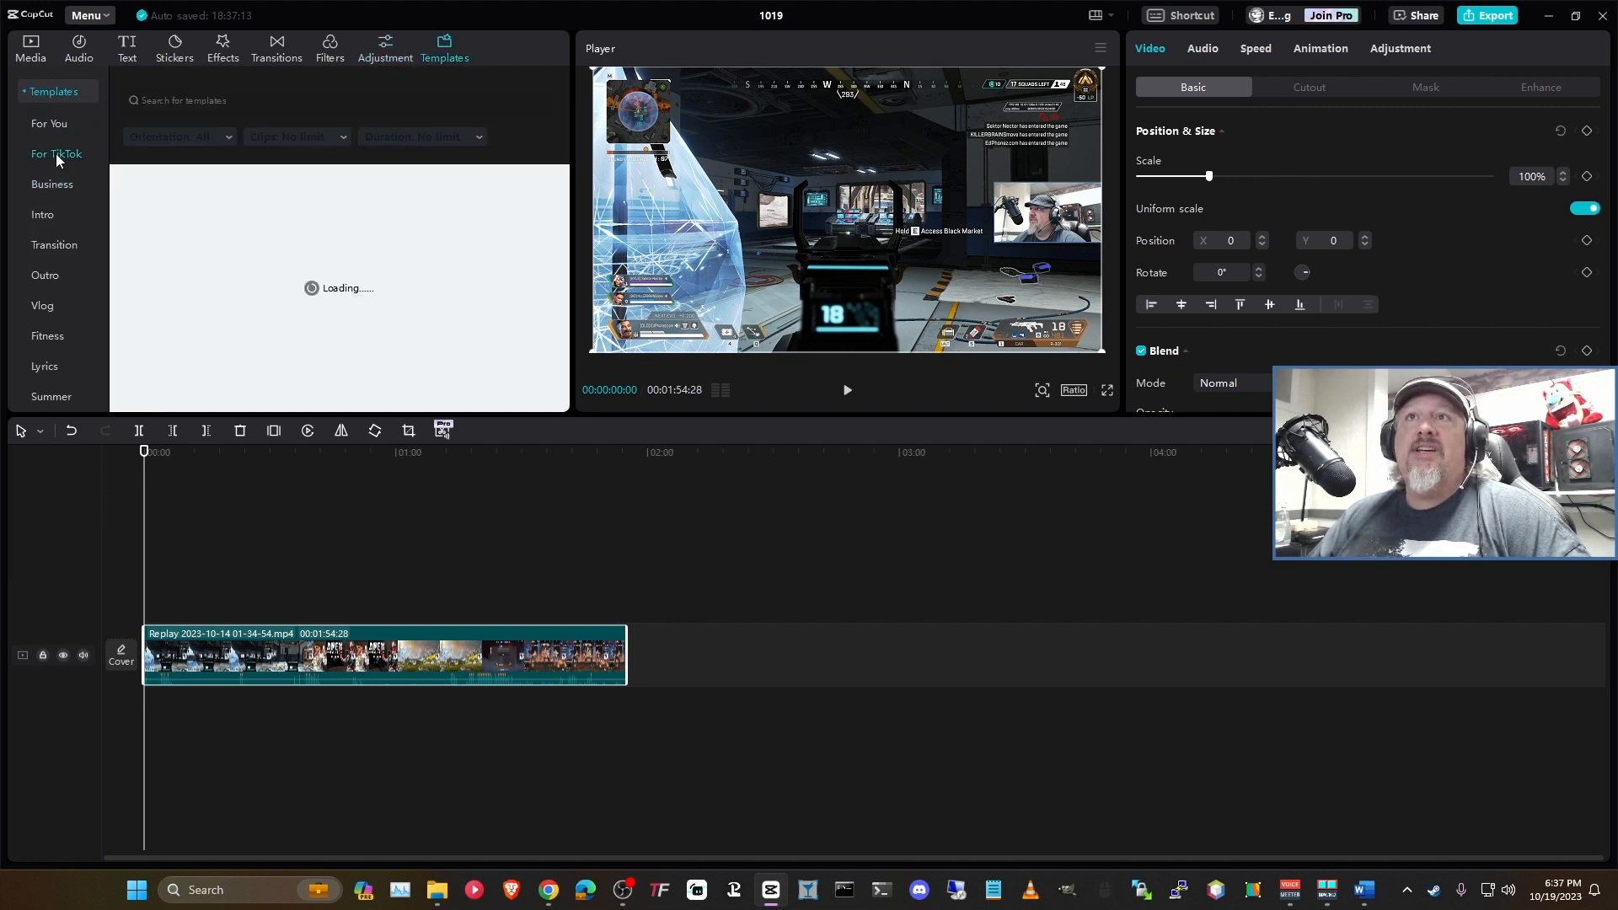
left_click(49, 214)
left_click(51, 277)
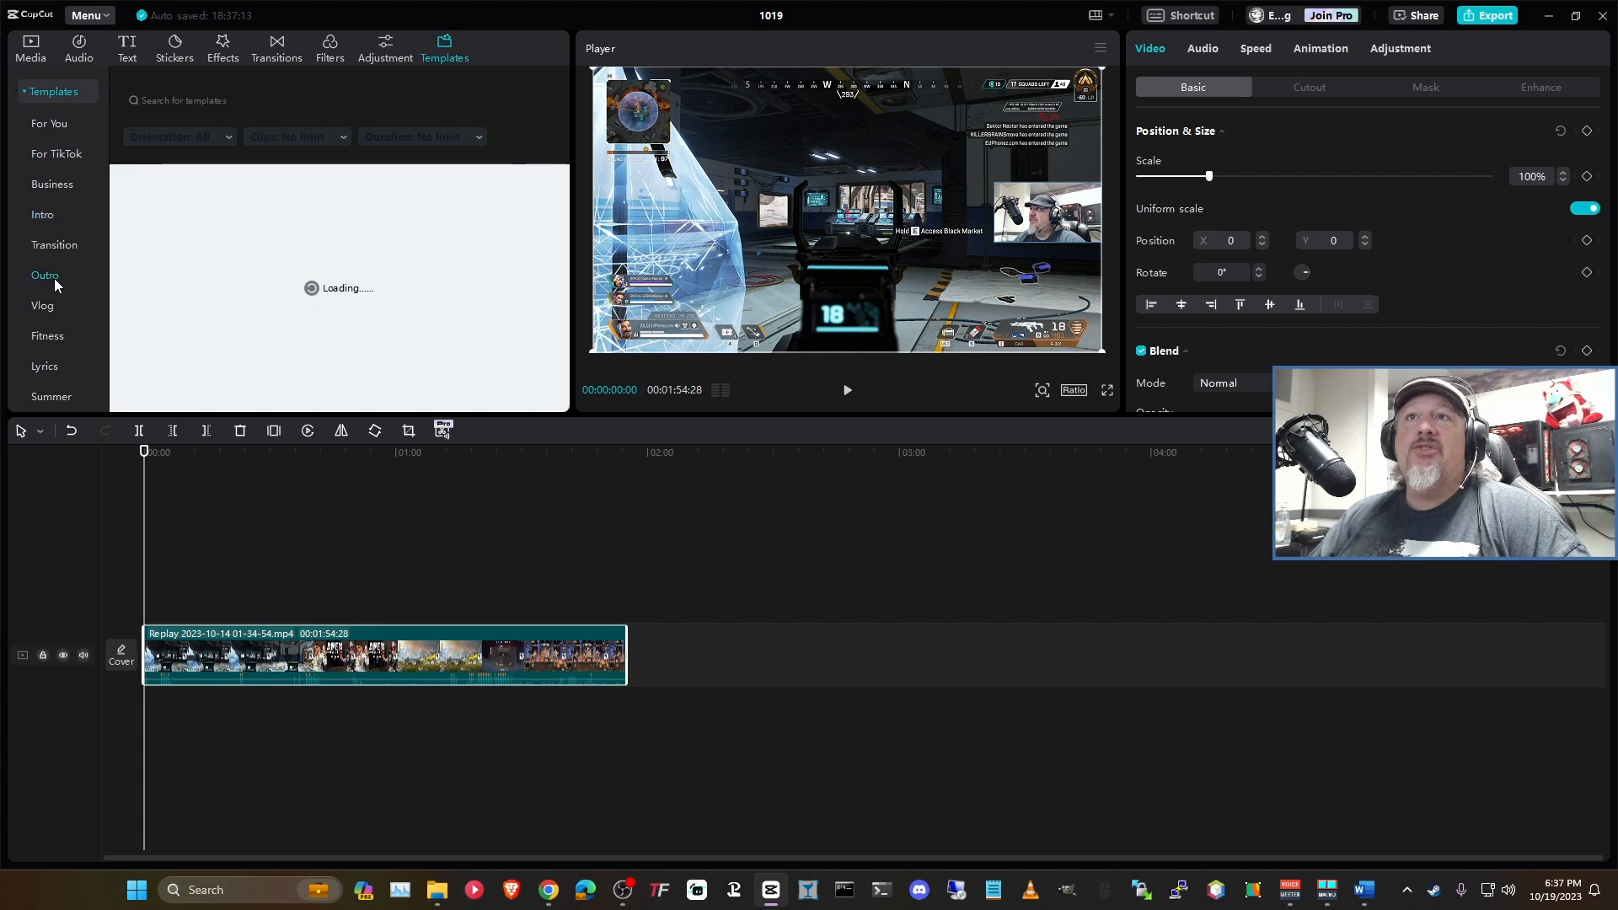
left_click(39, 309)
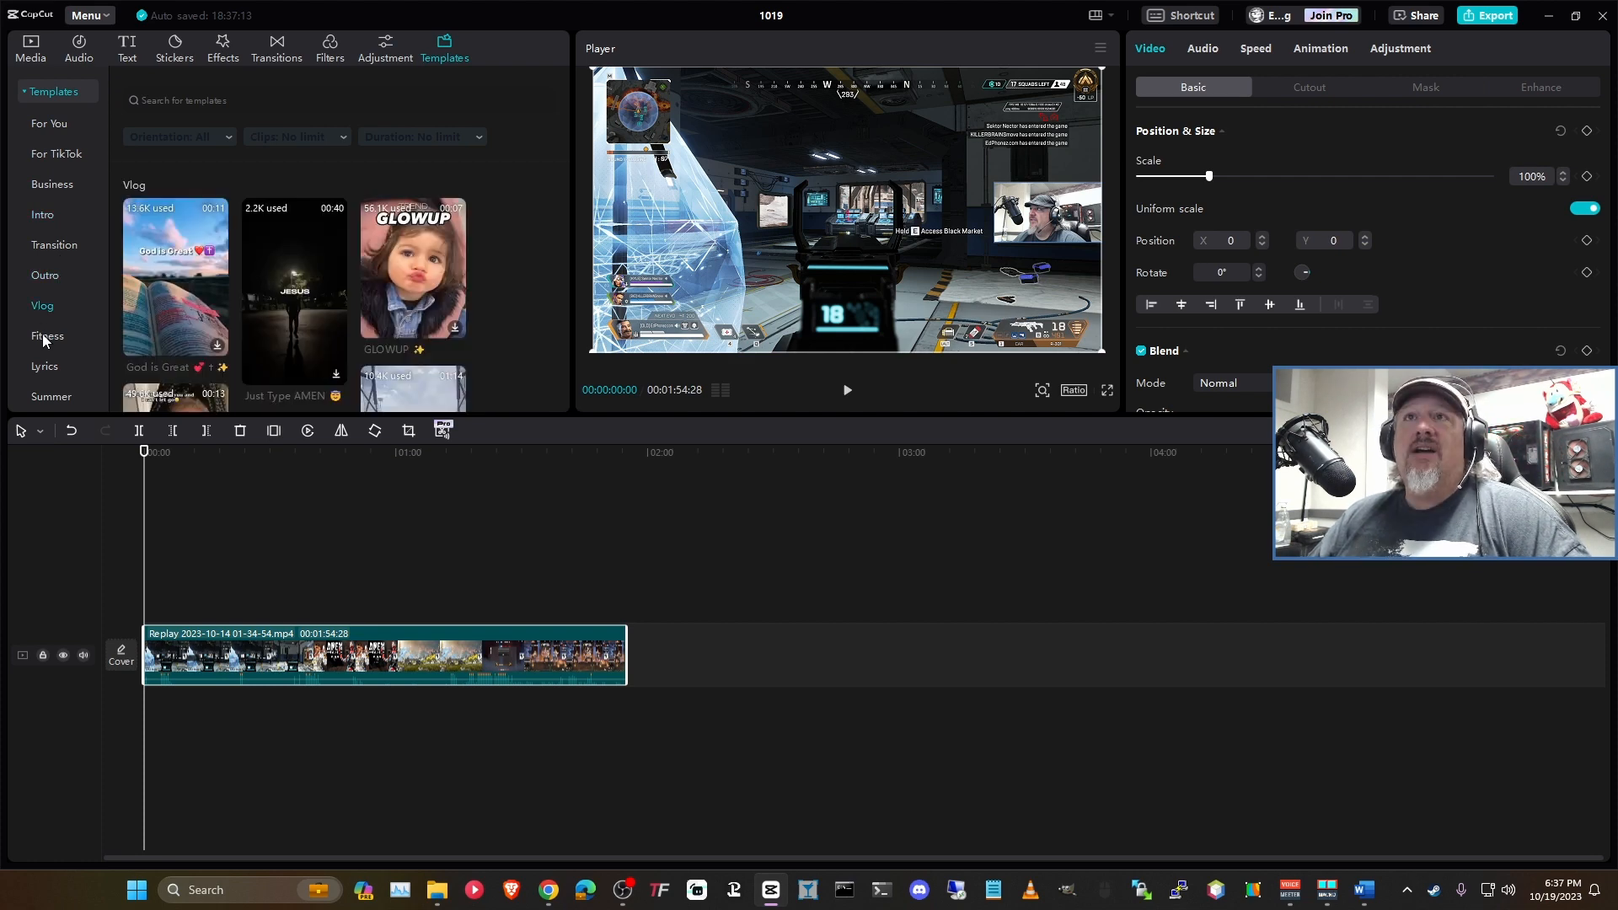
left_click(42, 56)
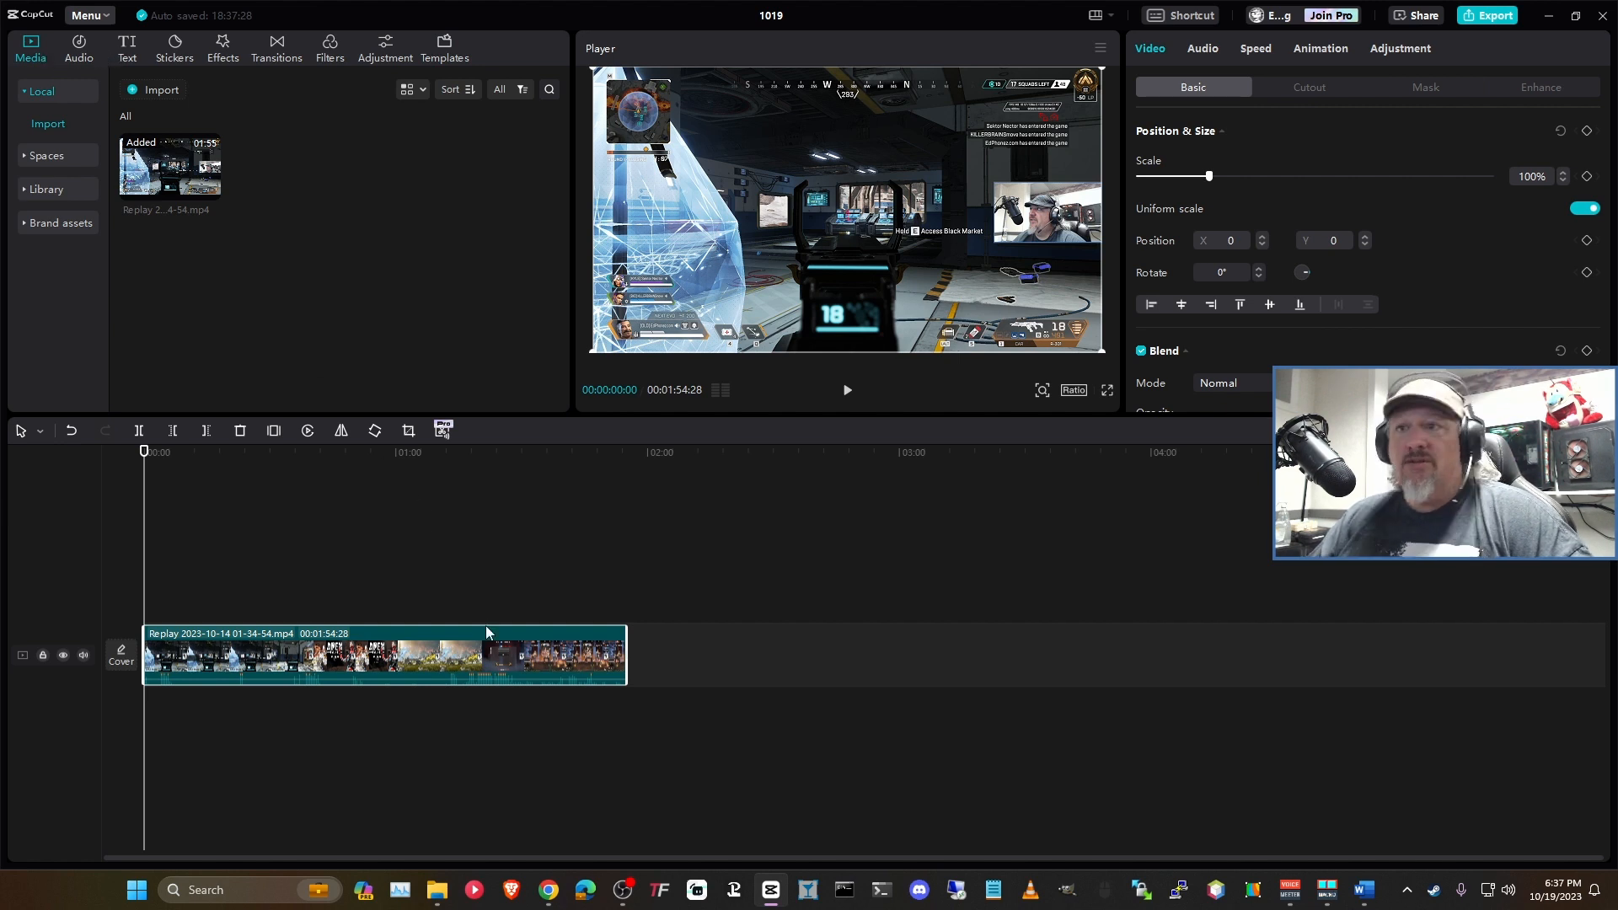
Step: Play a short part of the replay clip and set the project's aspect ratio to 9:16
key("space")
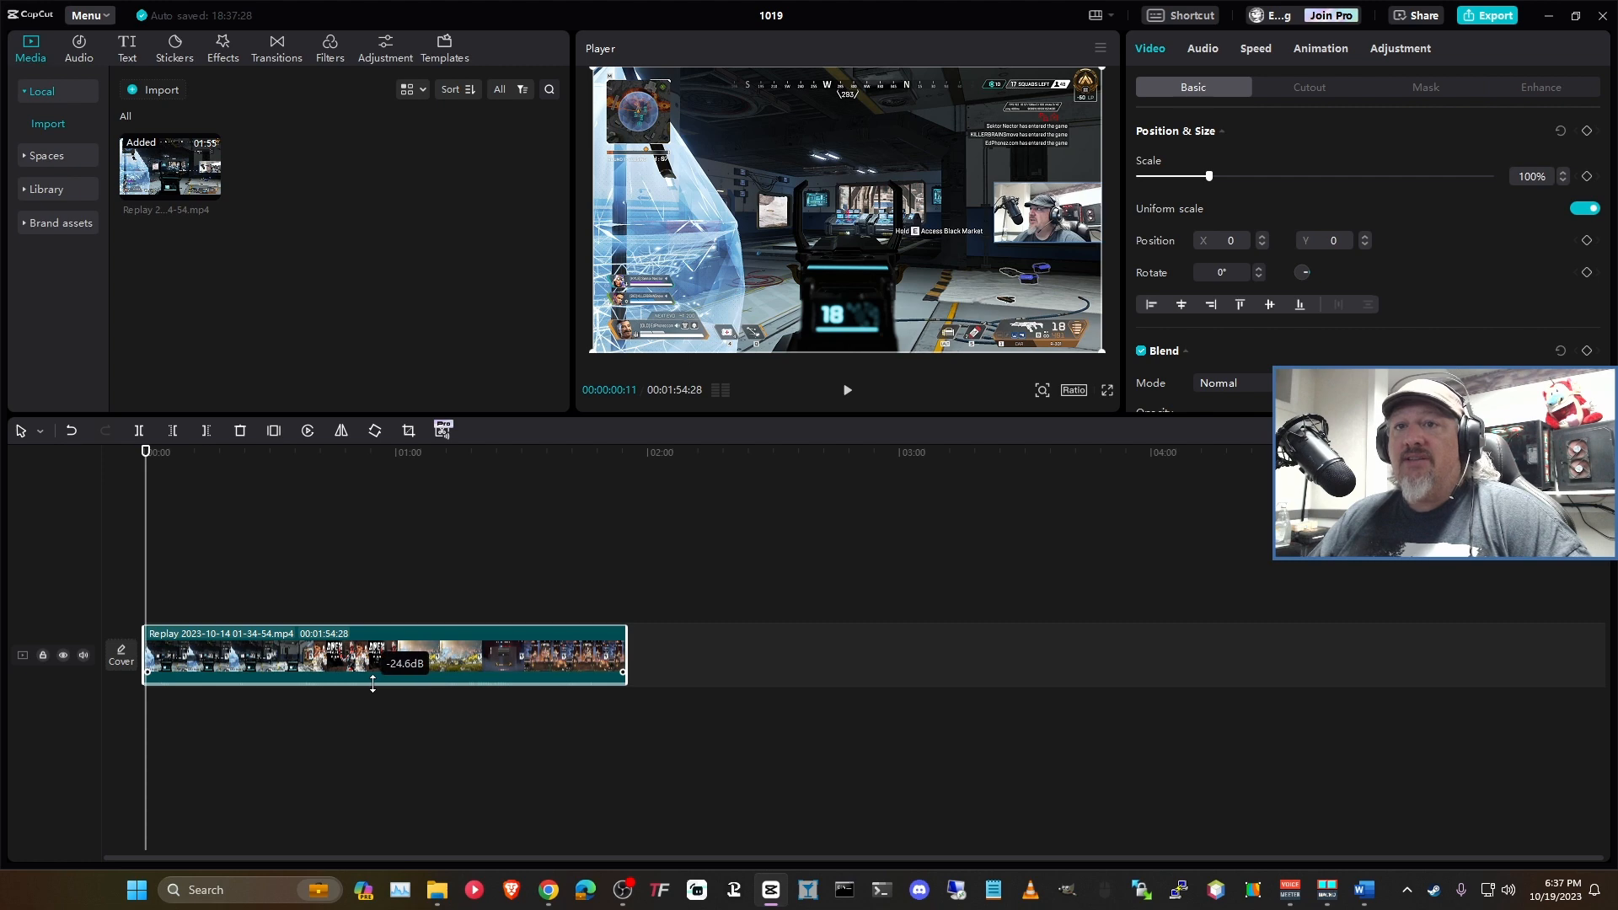
key("space")
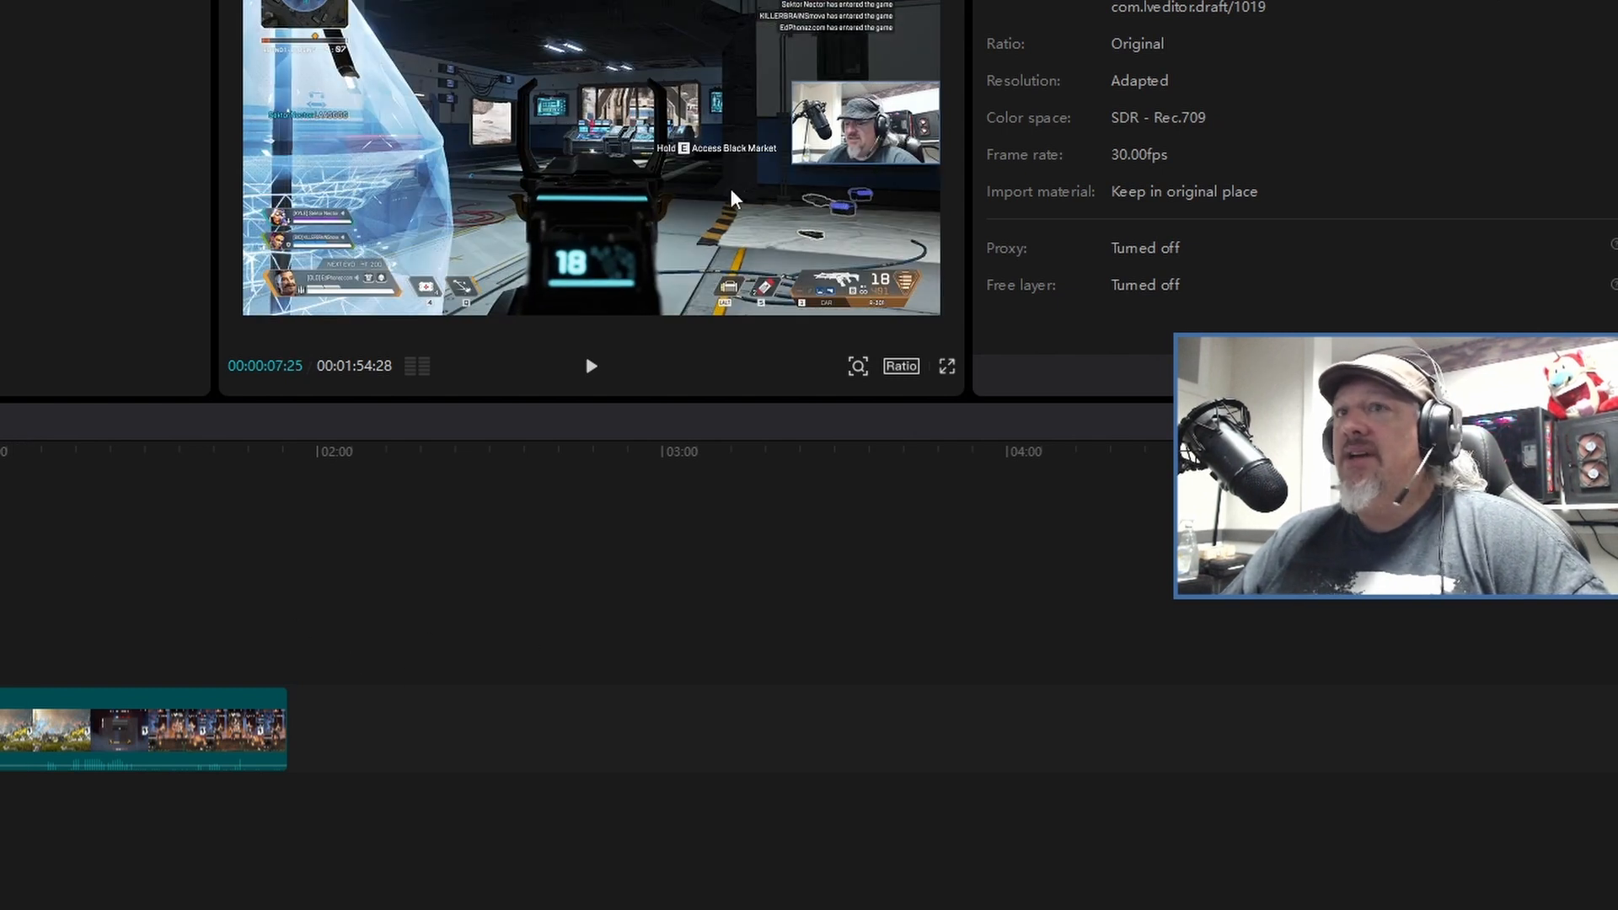
left_click(902, 366)
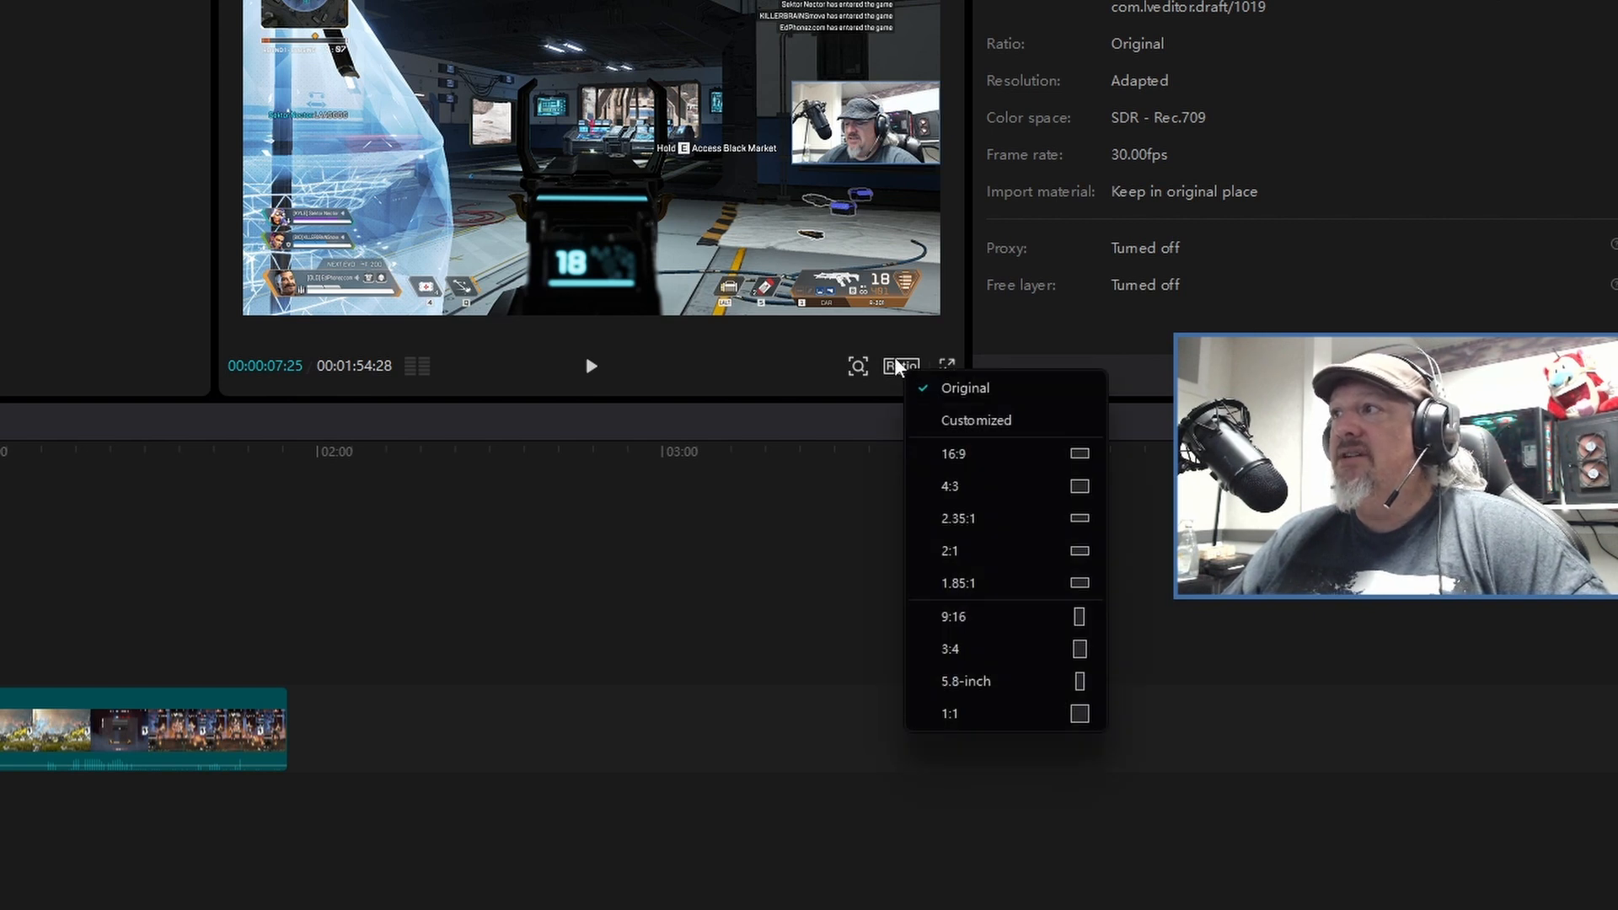
left_click(977, 625)
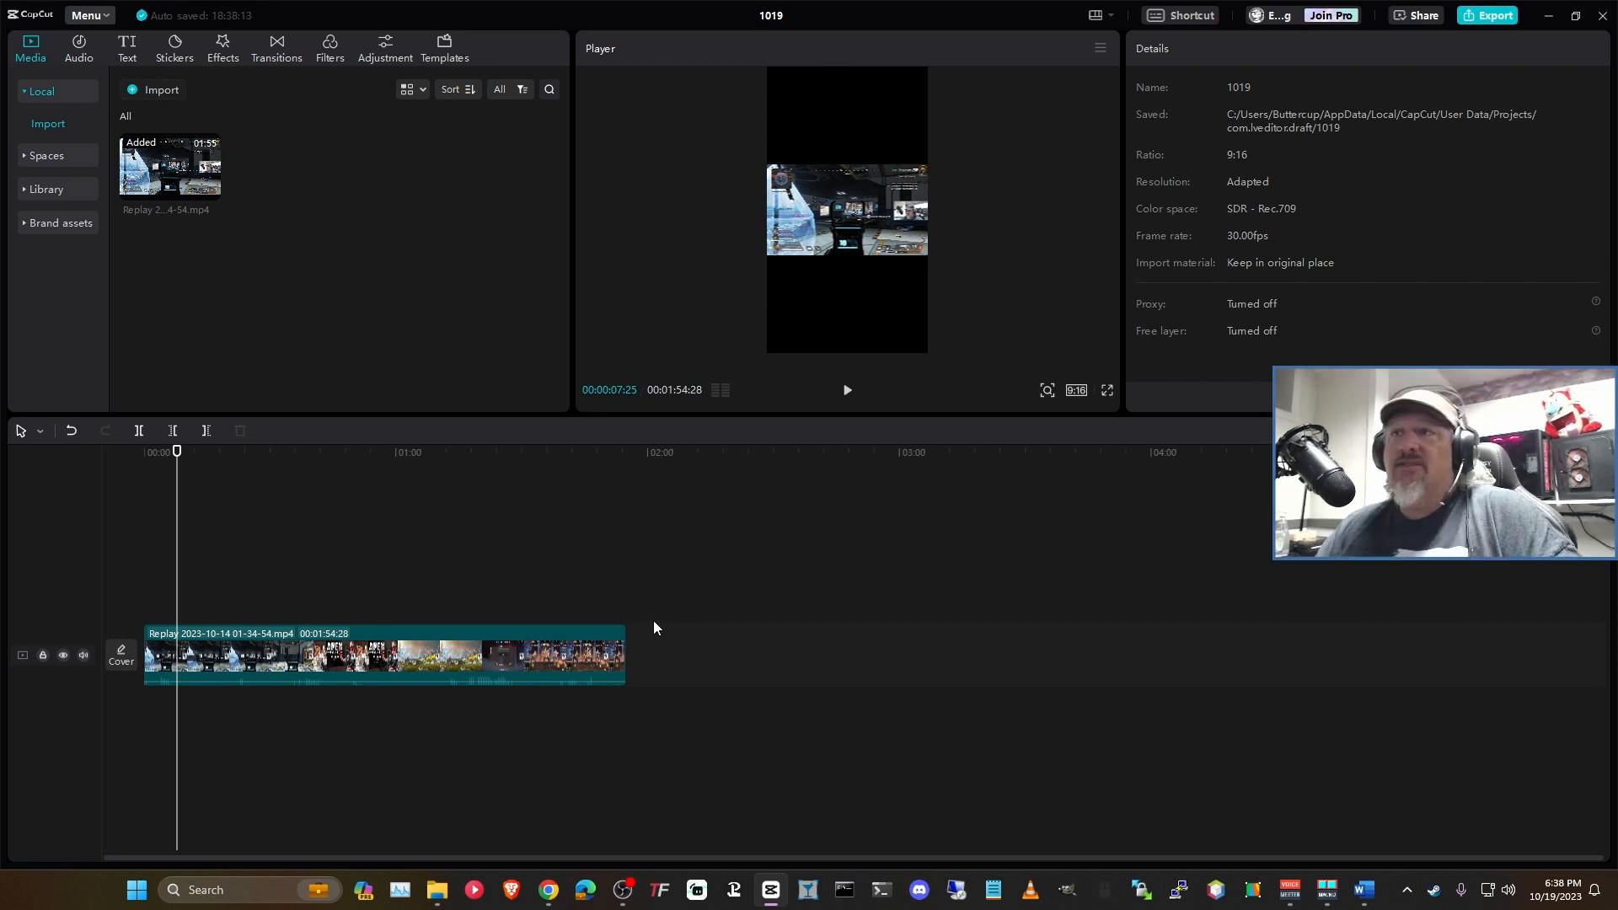
Step: Duplicate the replay clip and align the copy with the start of the timeline on a track above the original
left_click(637, 582)
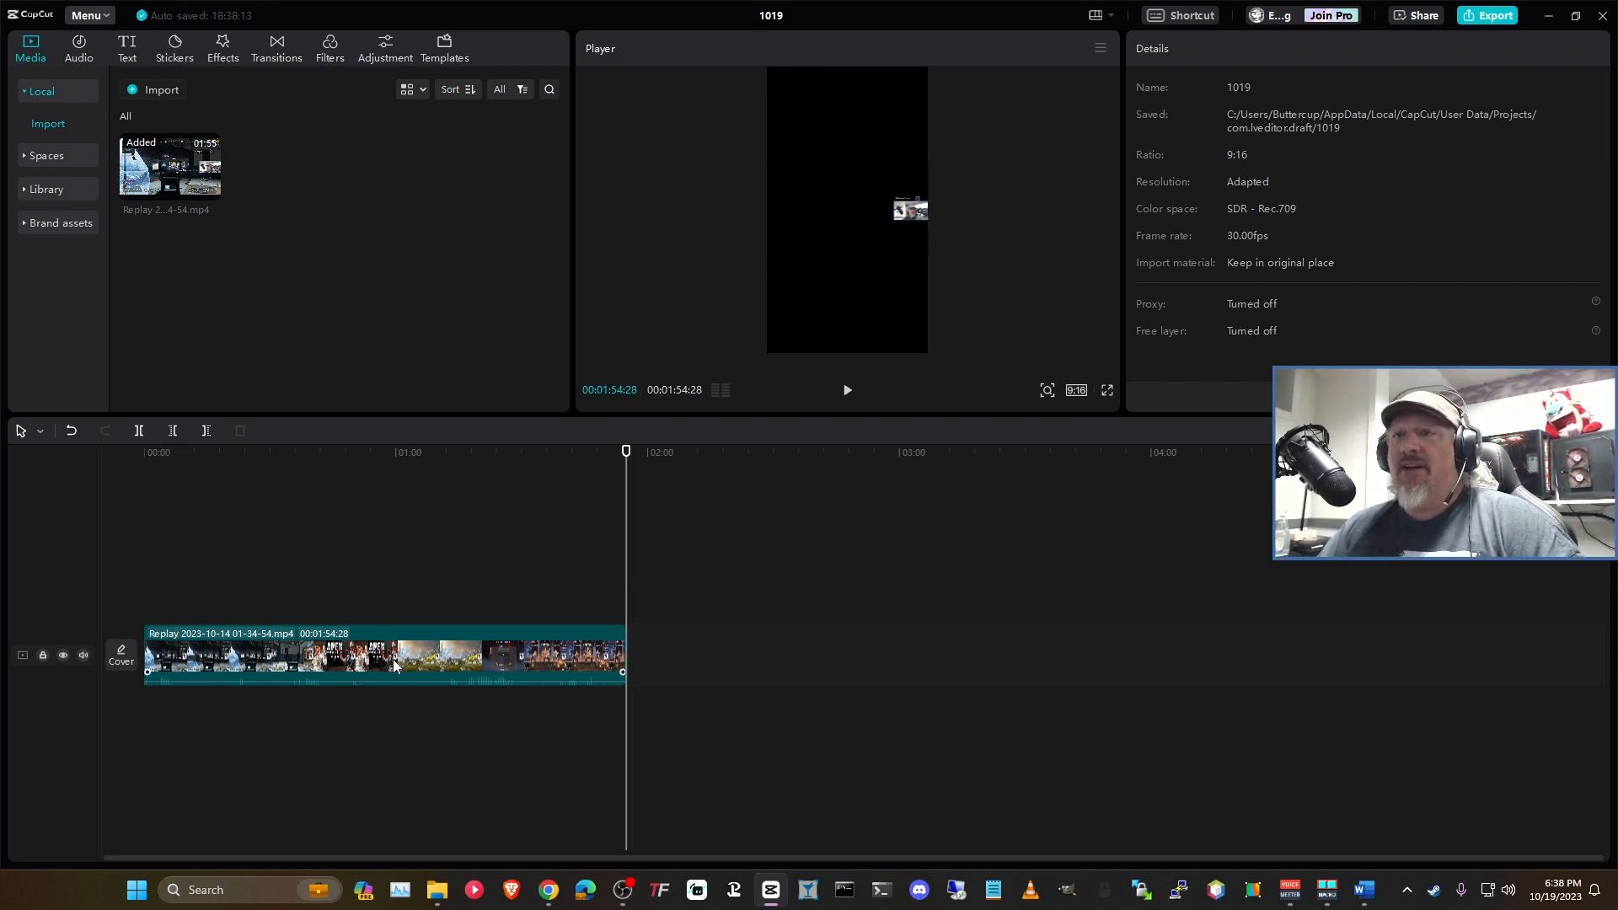
left_click(391, 471)
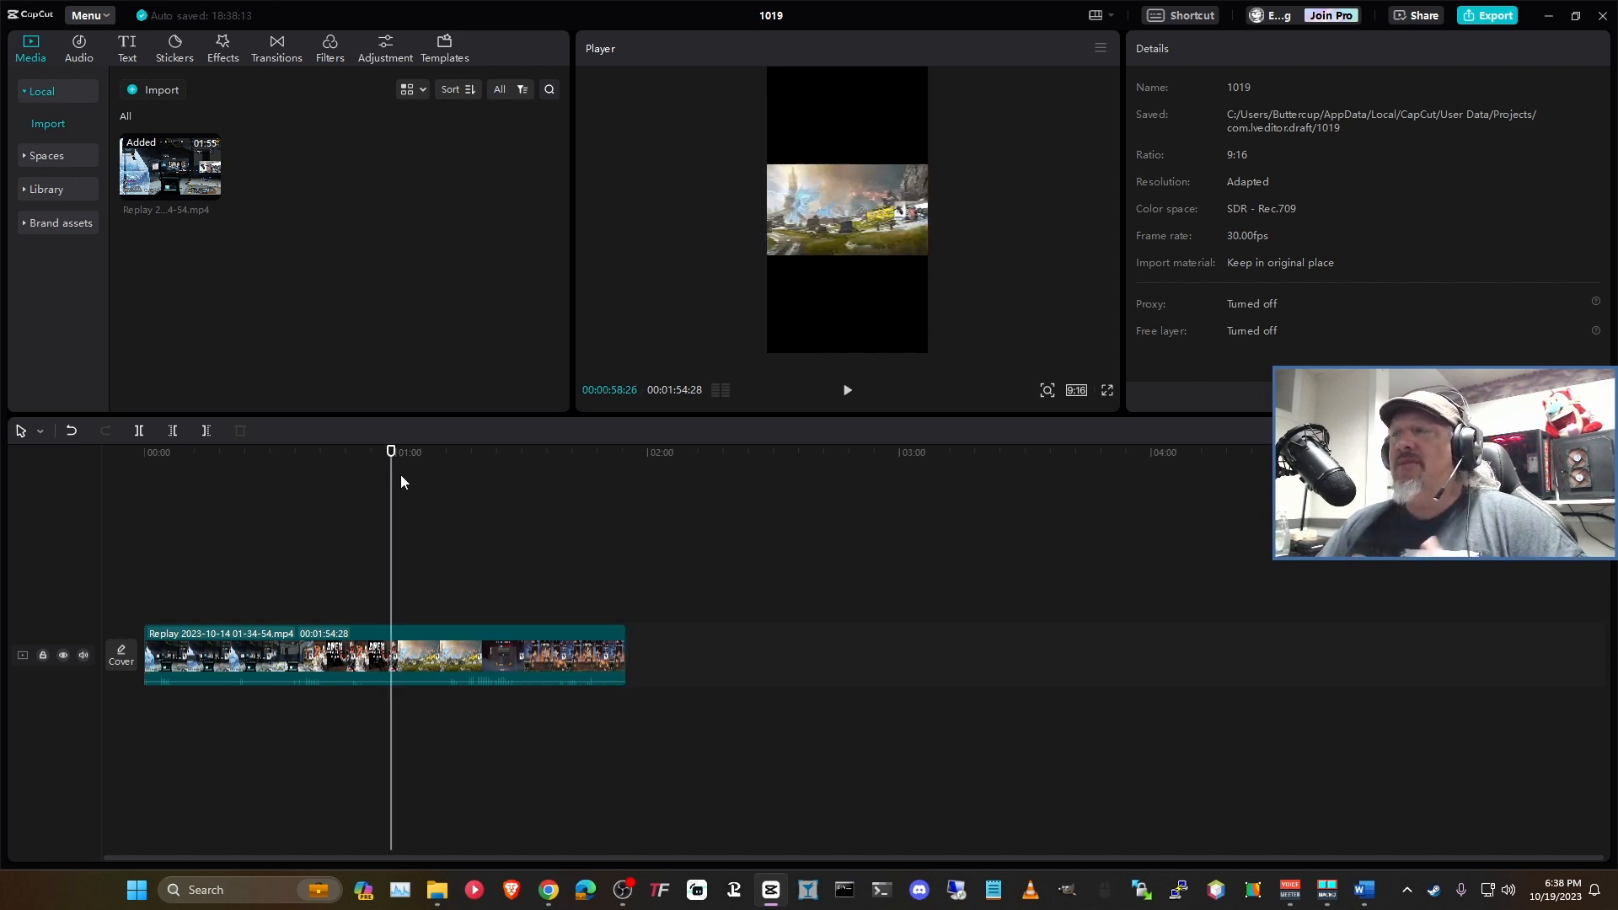
left_click(501, 652)
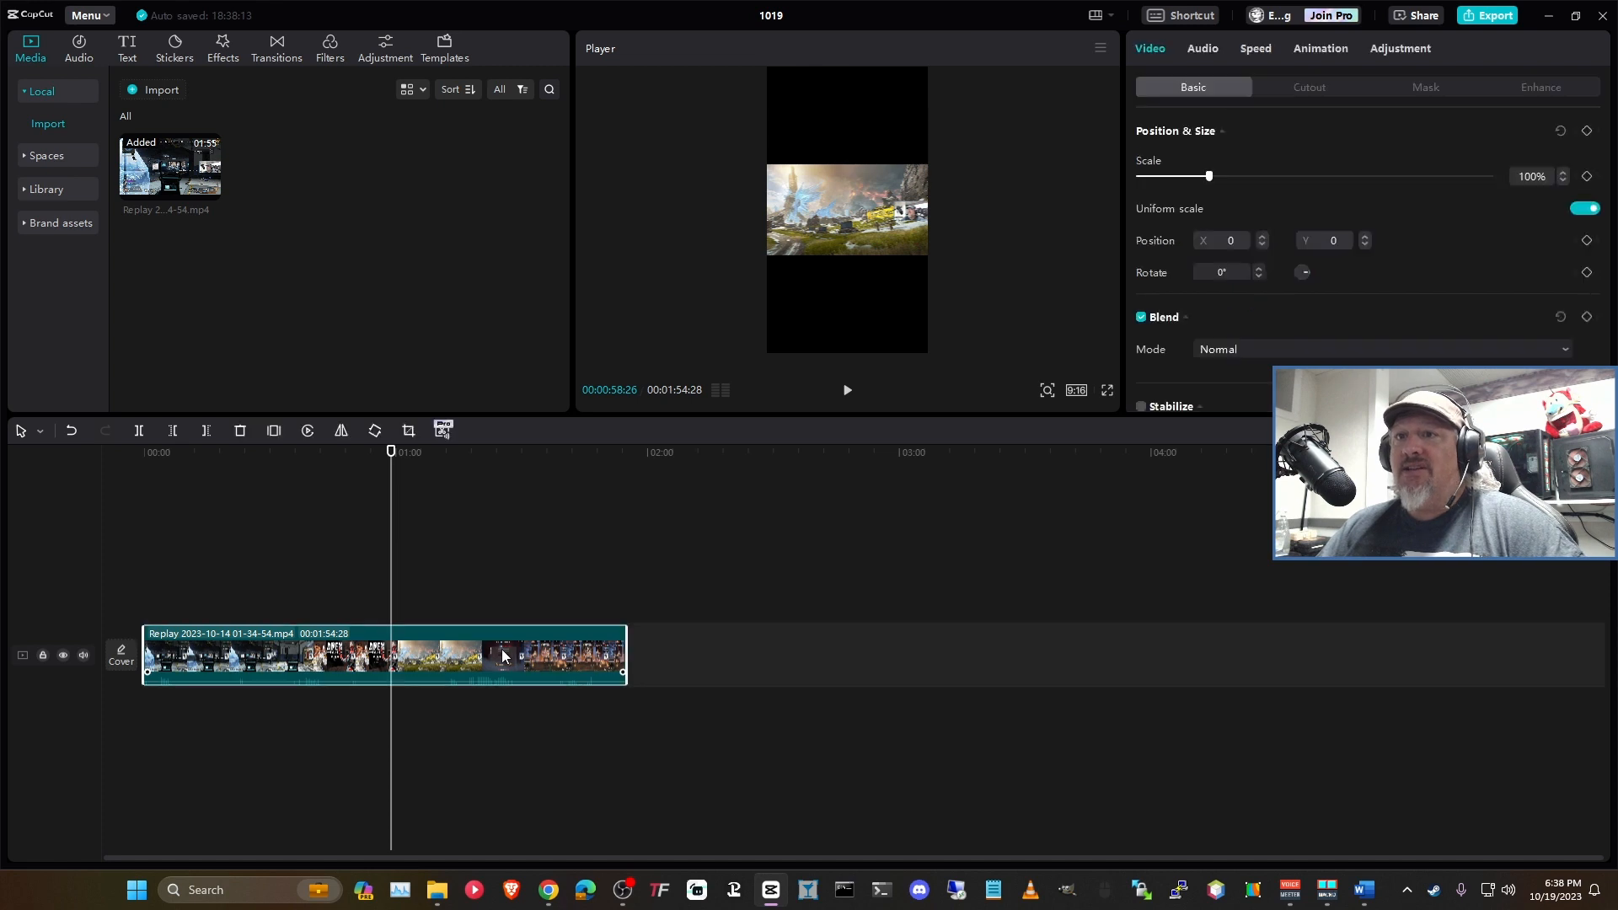
left_click(532, 536)
left_click(609, 671)
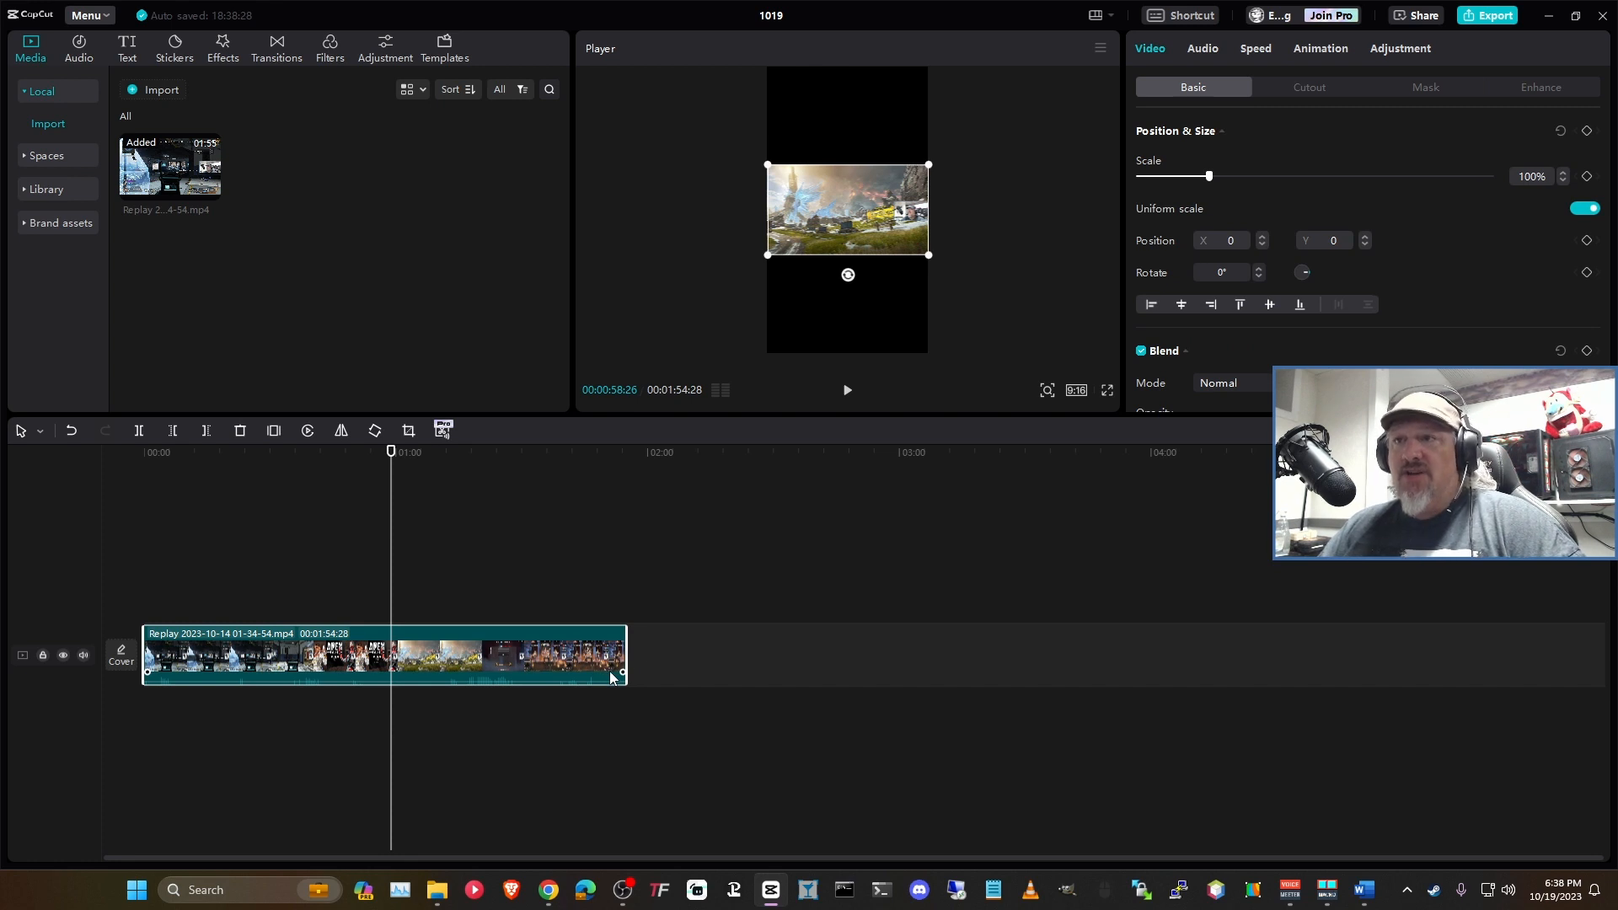
left_click(662, 458)
key("ctrl+c")
key("ctrl+v")
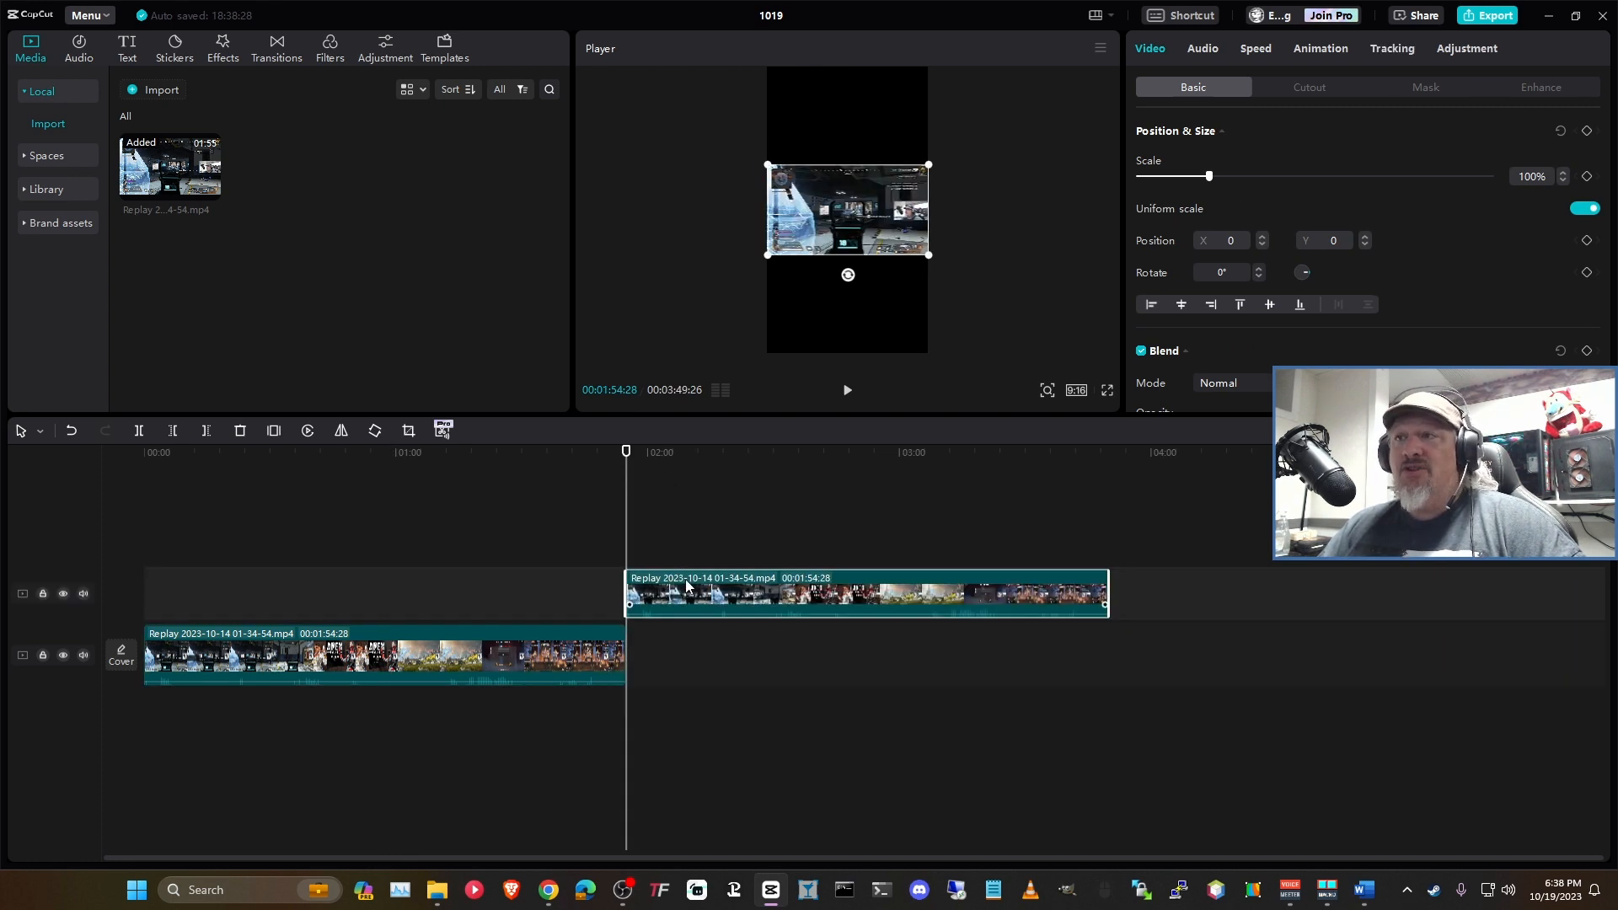
left_click_drag(676, 604, 195, 603)
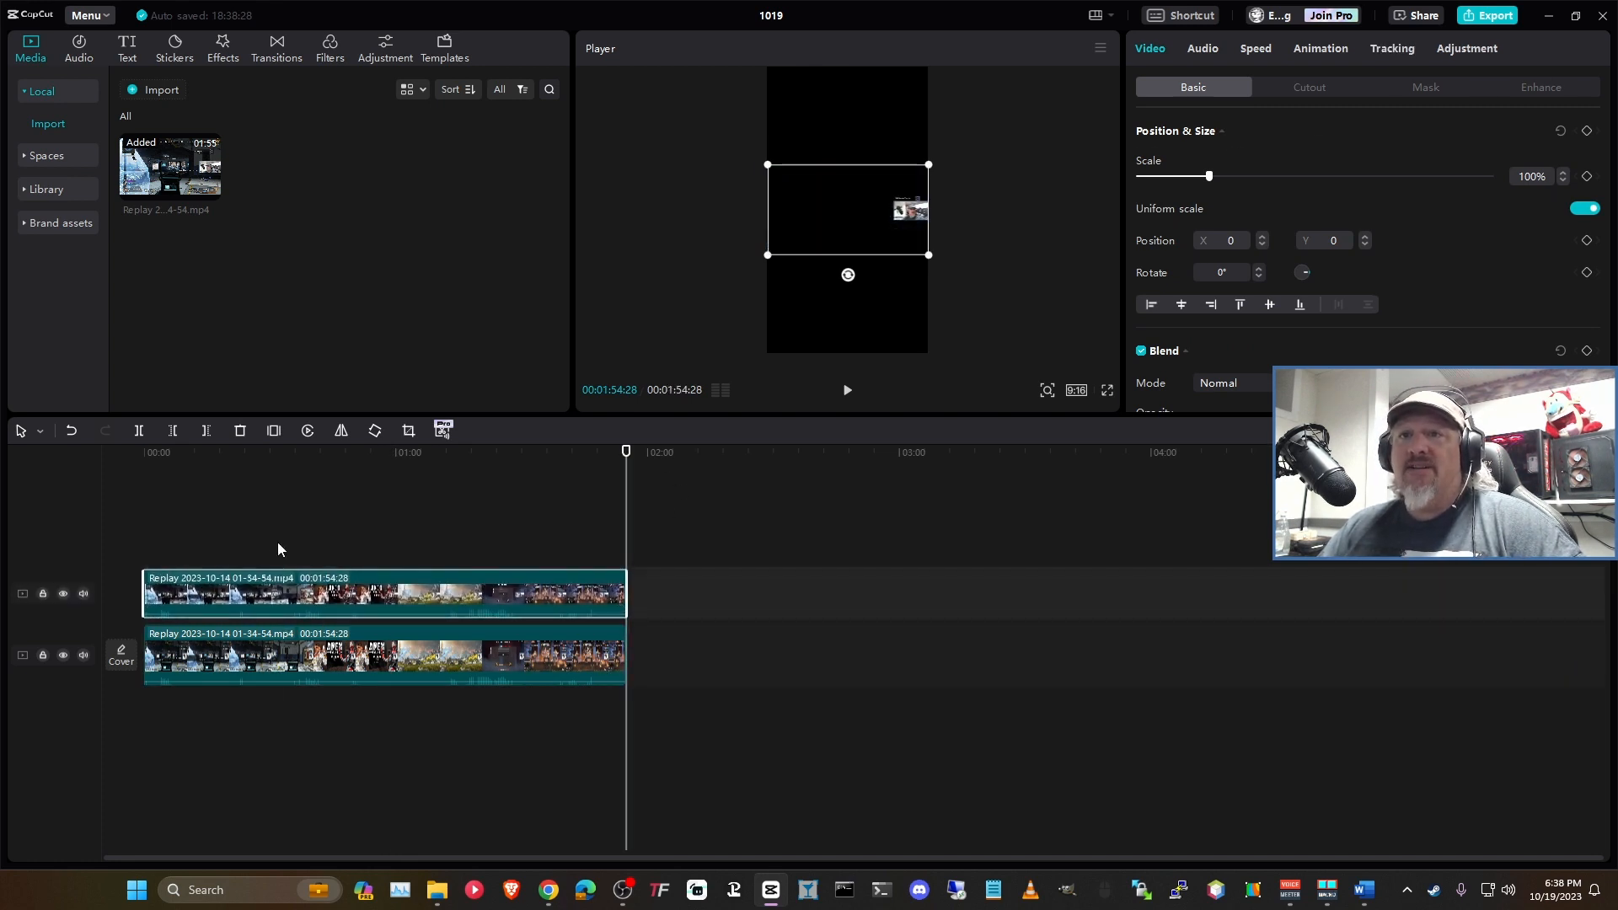
Step: Move the picture of the upper-track copy to the bottom of the vertical frame, at about Y -1313
left_click(278, 561)
left_click(180, 588)
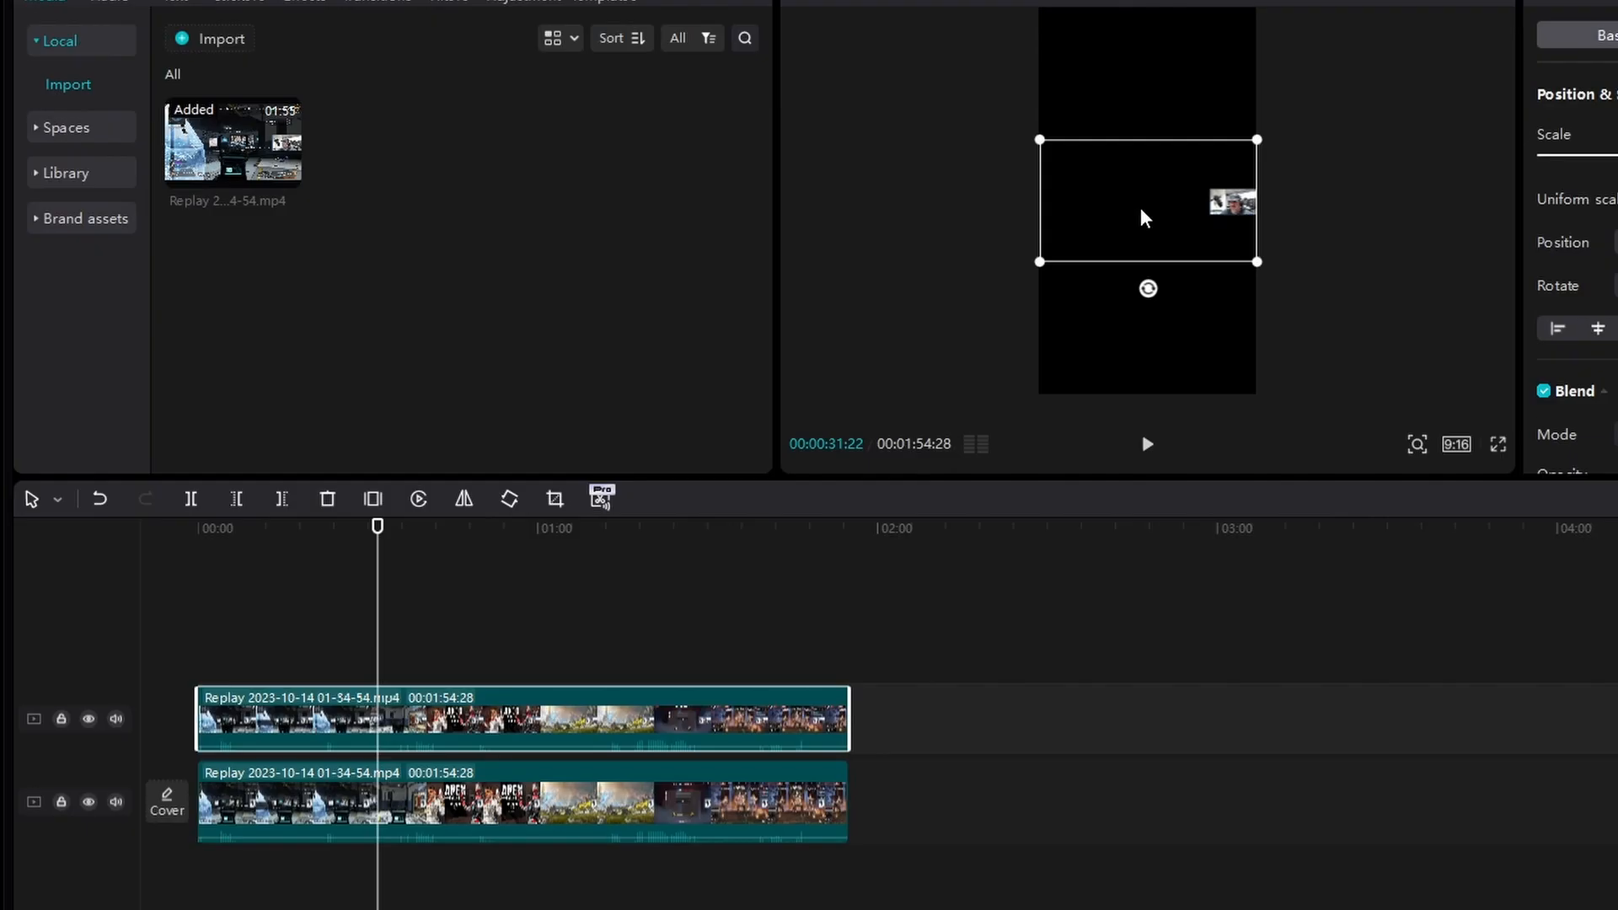
left_click_drag(845, 224, 846, 245)
left_click_drag(1146, 248, 1135, 350)
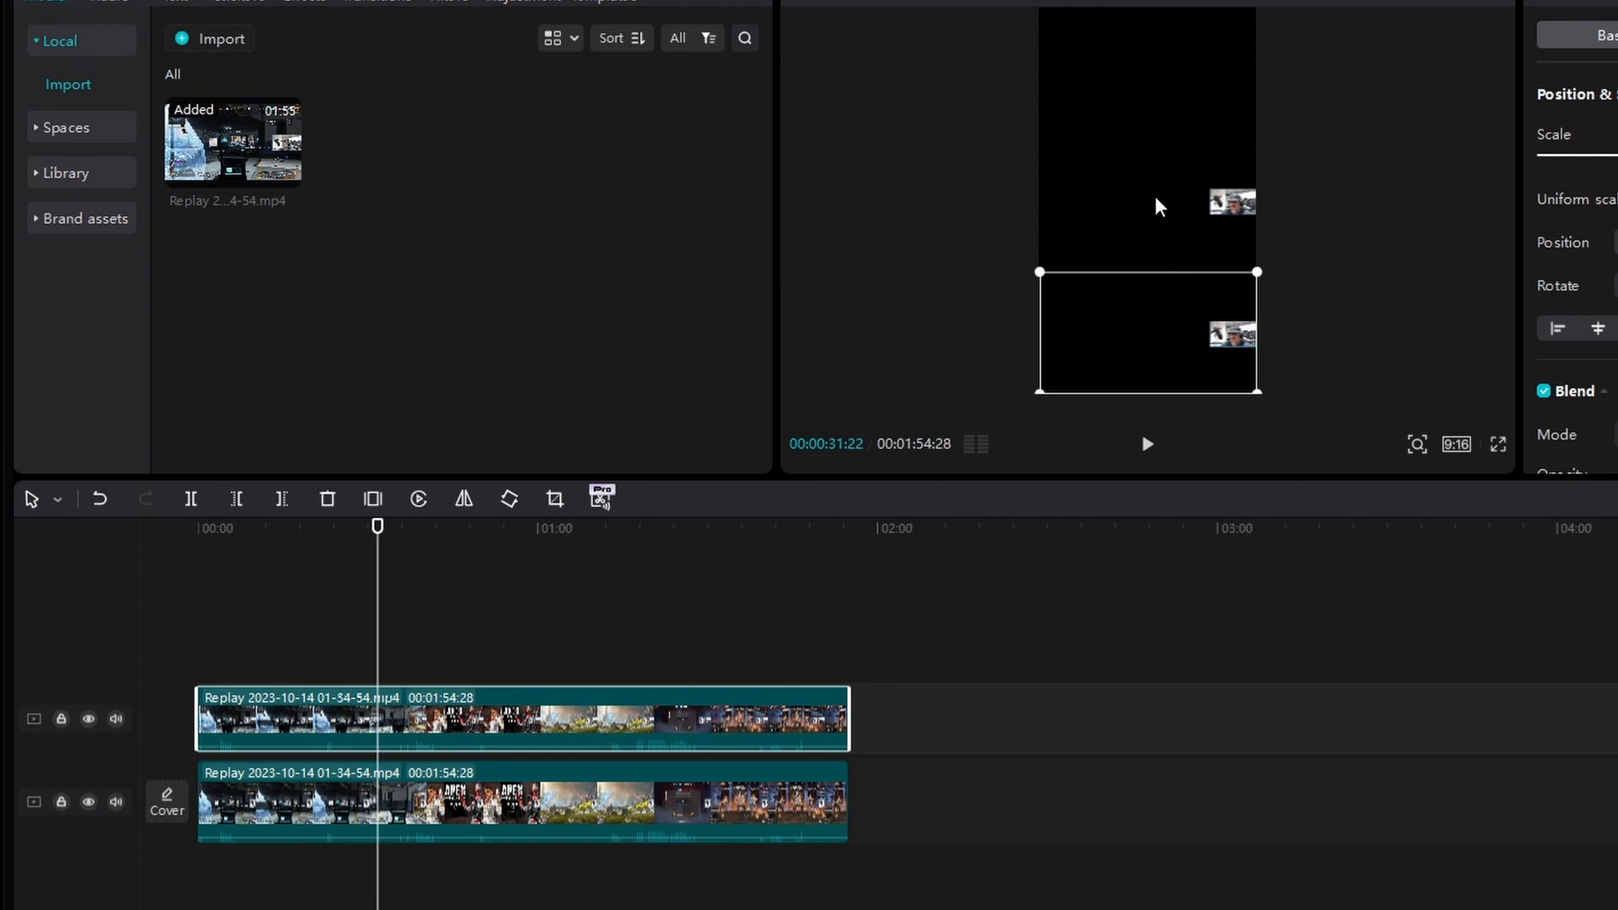
Step: Move the main-track clip's picture up in the frame to about Y 632 and set the playhead to about 14 seconds
left_click(561, 832)
left_click_drag(1107, 249, 1119, 152)
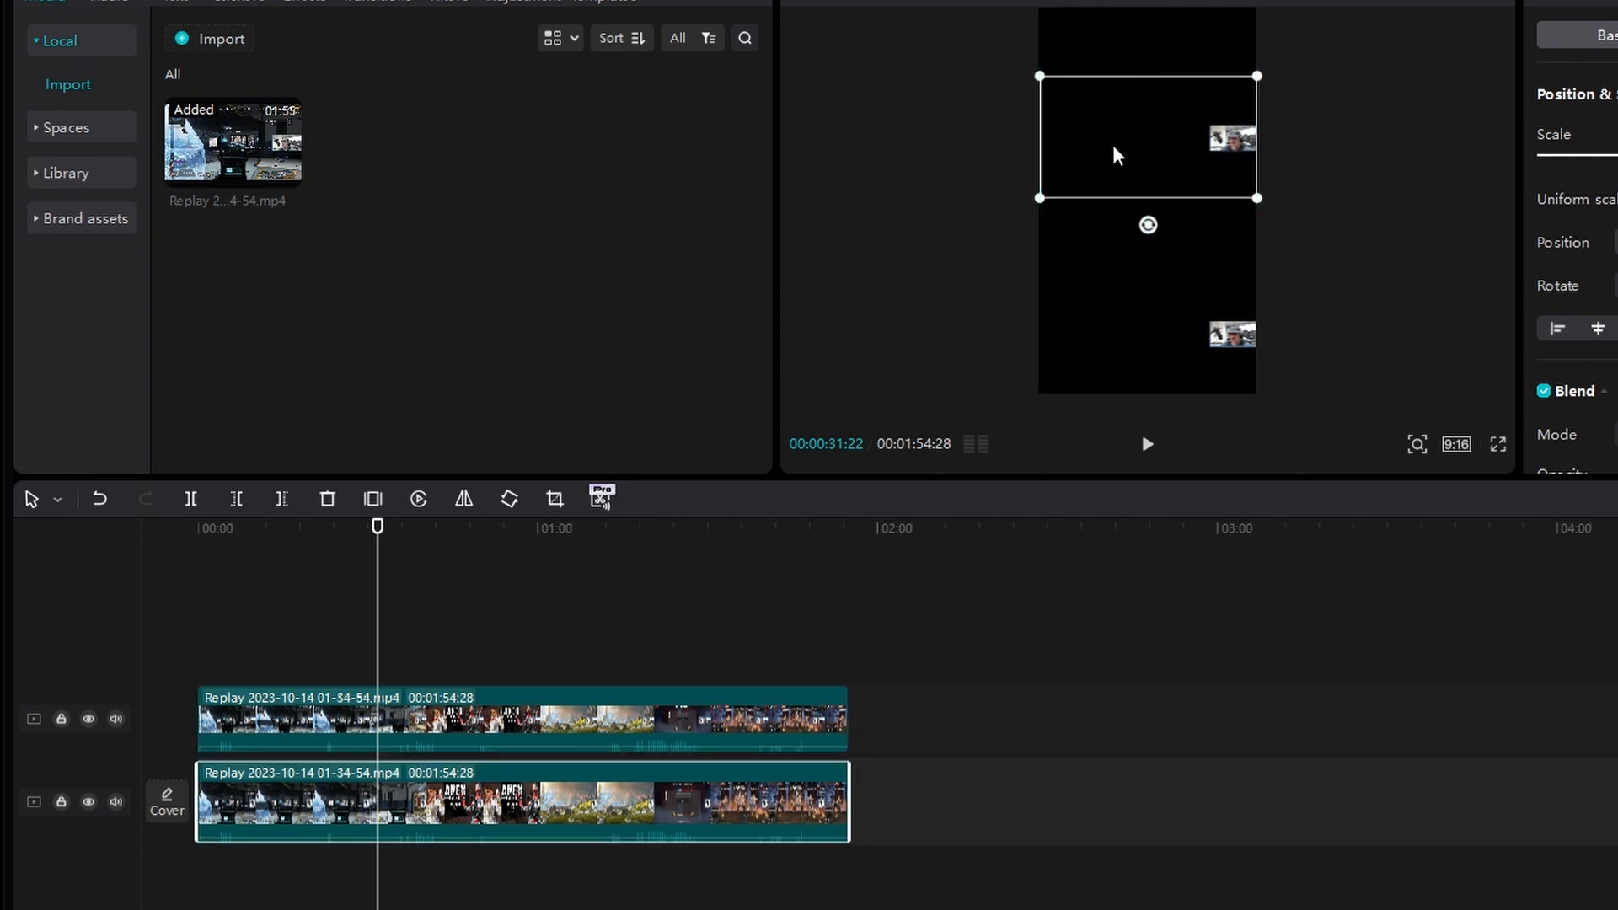
left_click(278, 531)
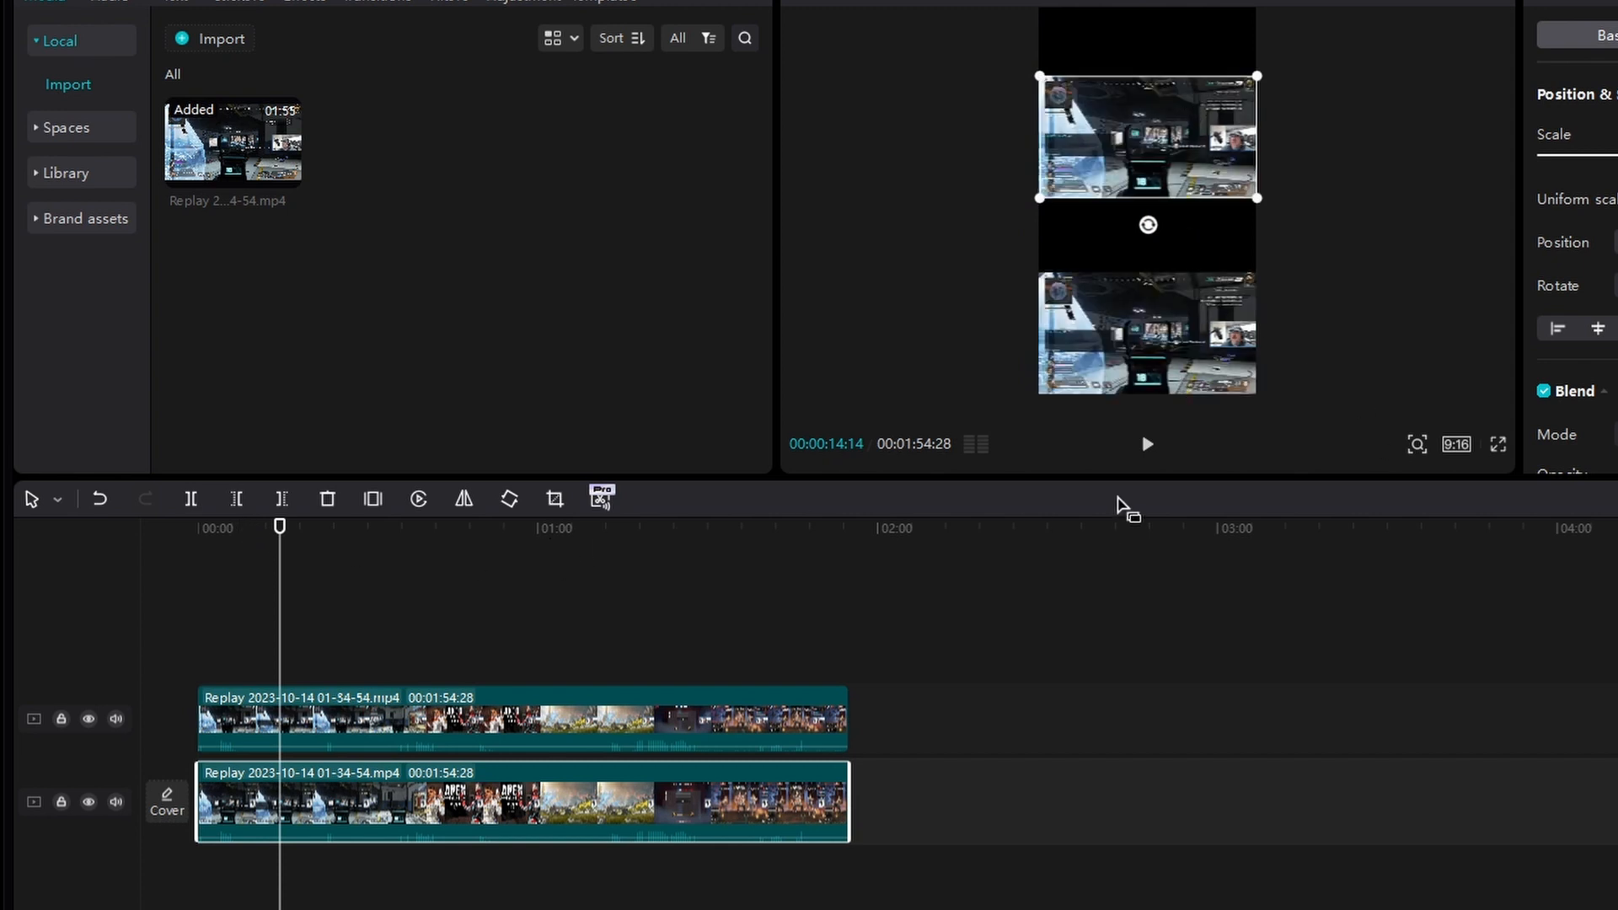
Step: Enlarge the player preview and check which of the two pictures in the frame belongs to each timeline clip
left_click_drag(1119, 482, 1090, 694)
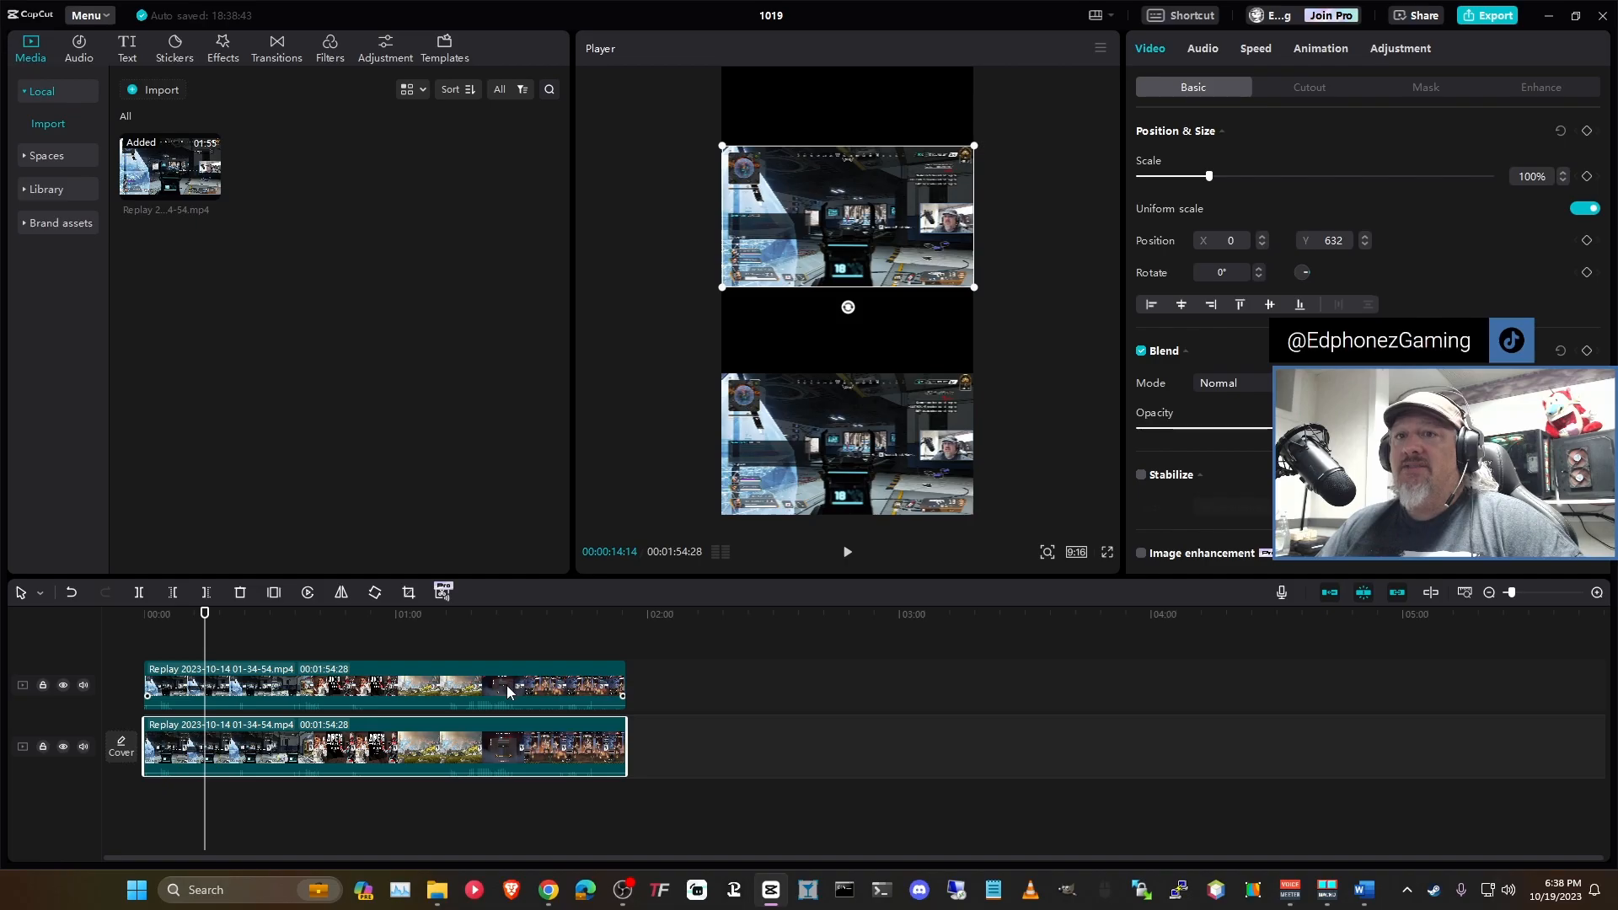
left_click(686, 848)
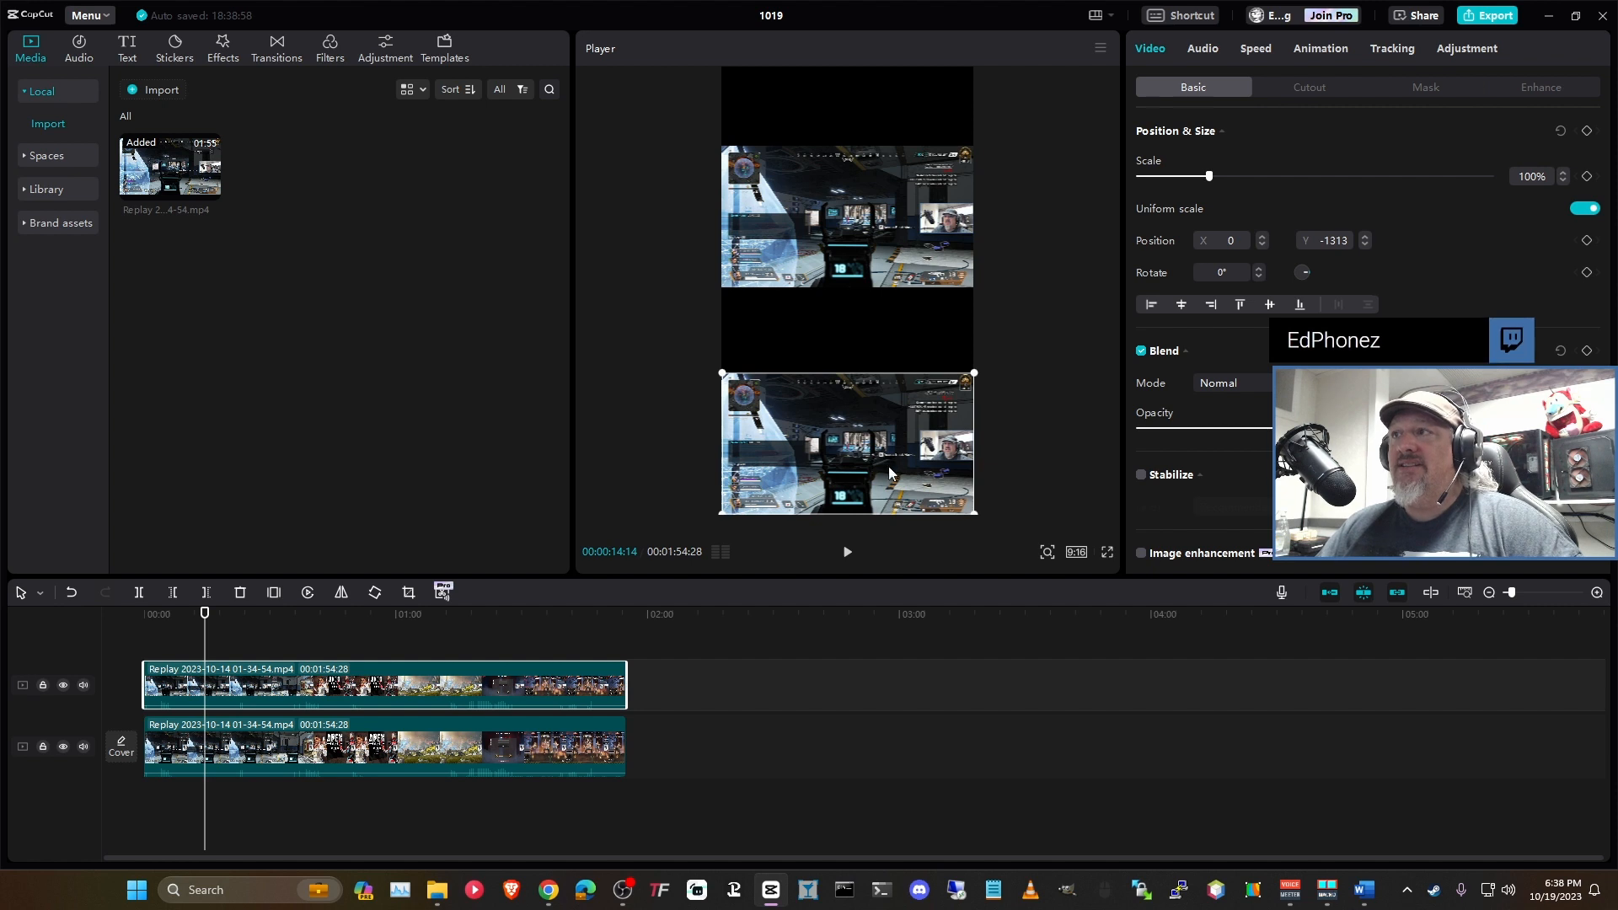
left_click(434, 729)
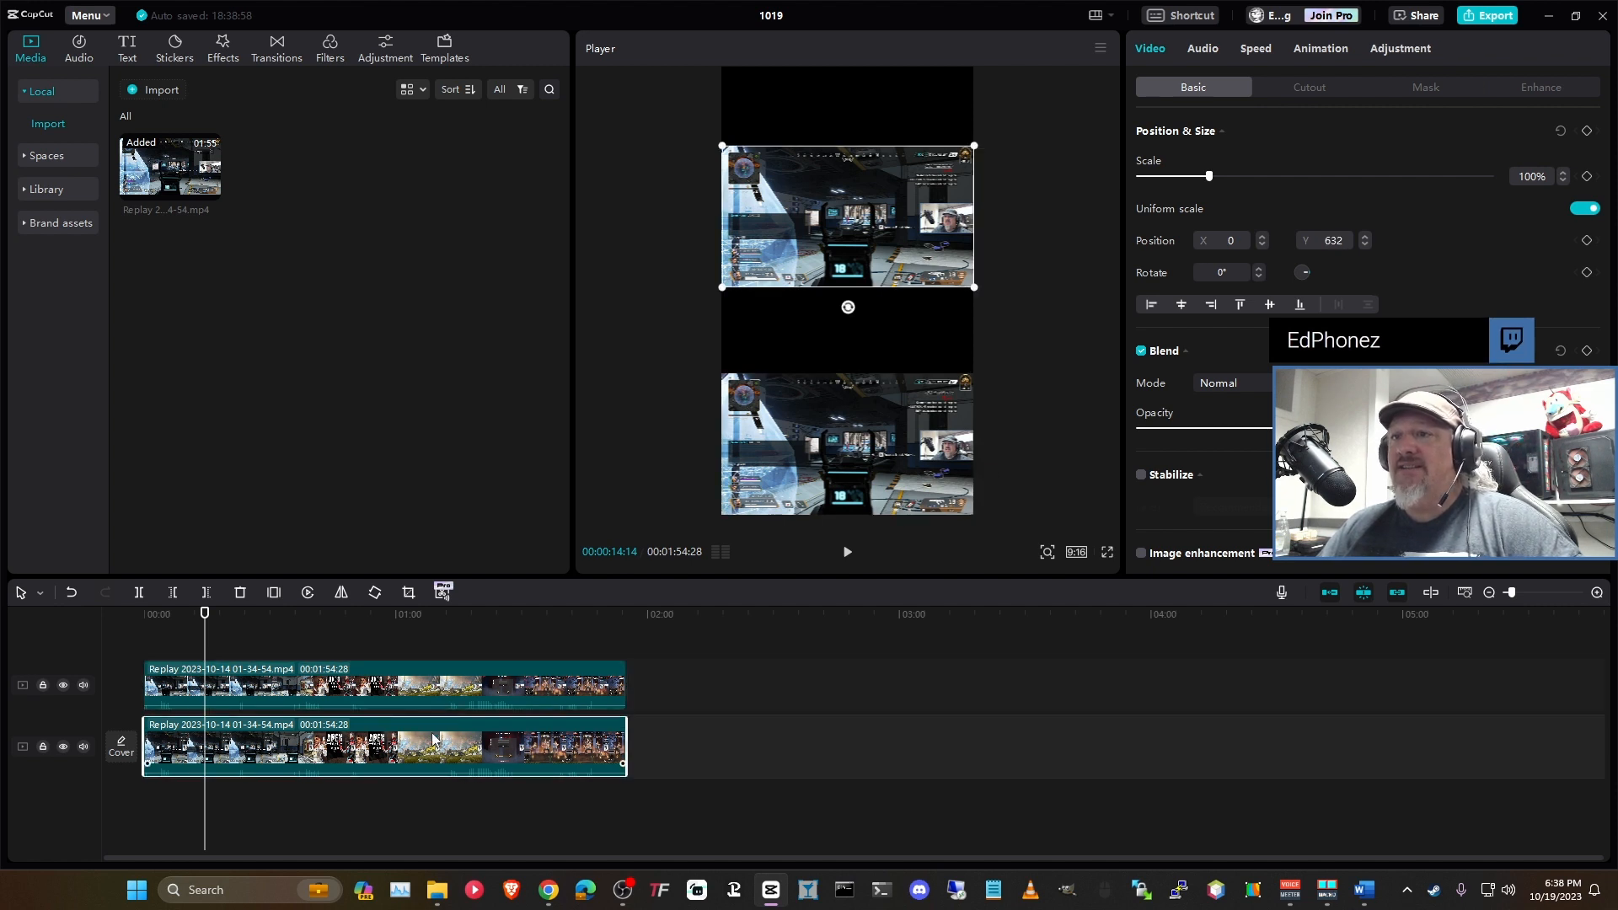
left_click(489, 684)
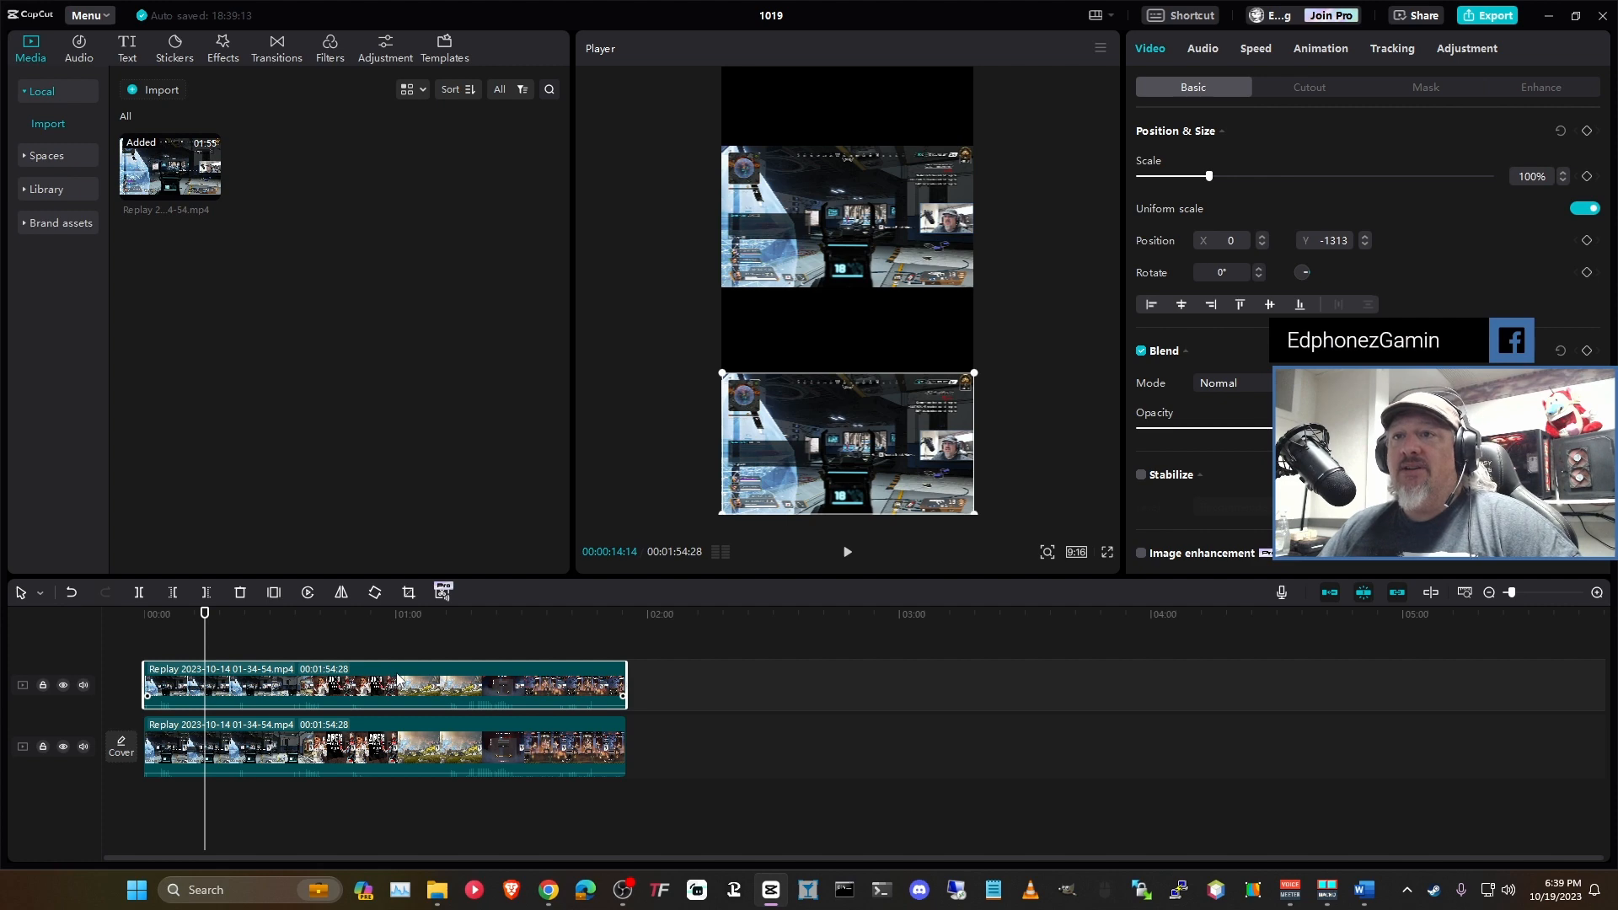
Step: Crop the upper-track copy of the replay down to the small webcam rectangle, trimming closely along the webcam's edges
left_click(408, 592)
left_click_drag(465, 618, 1001, 474)
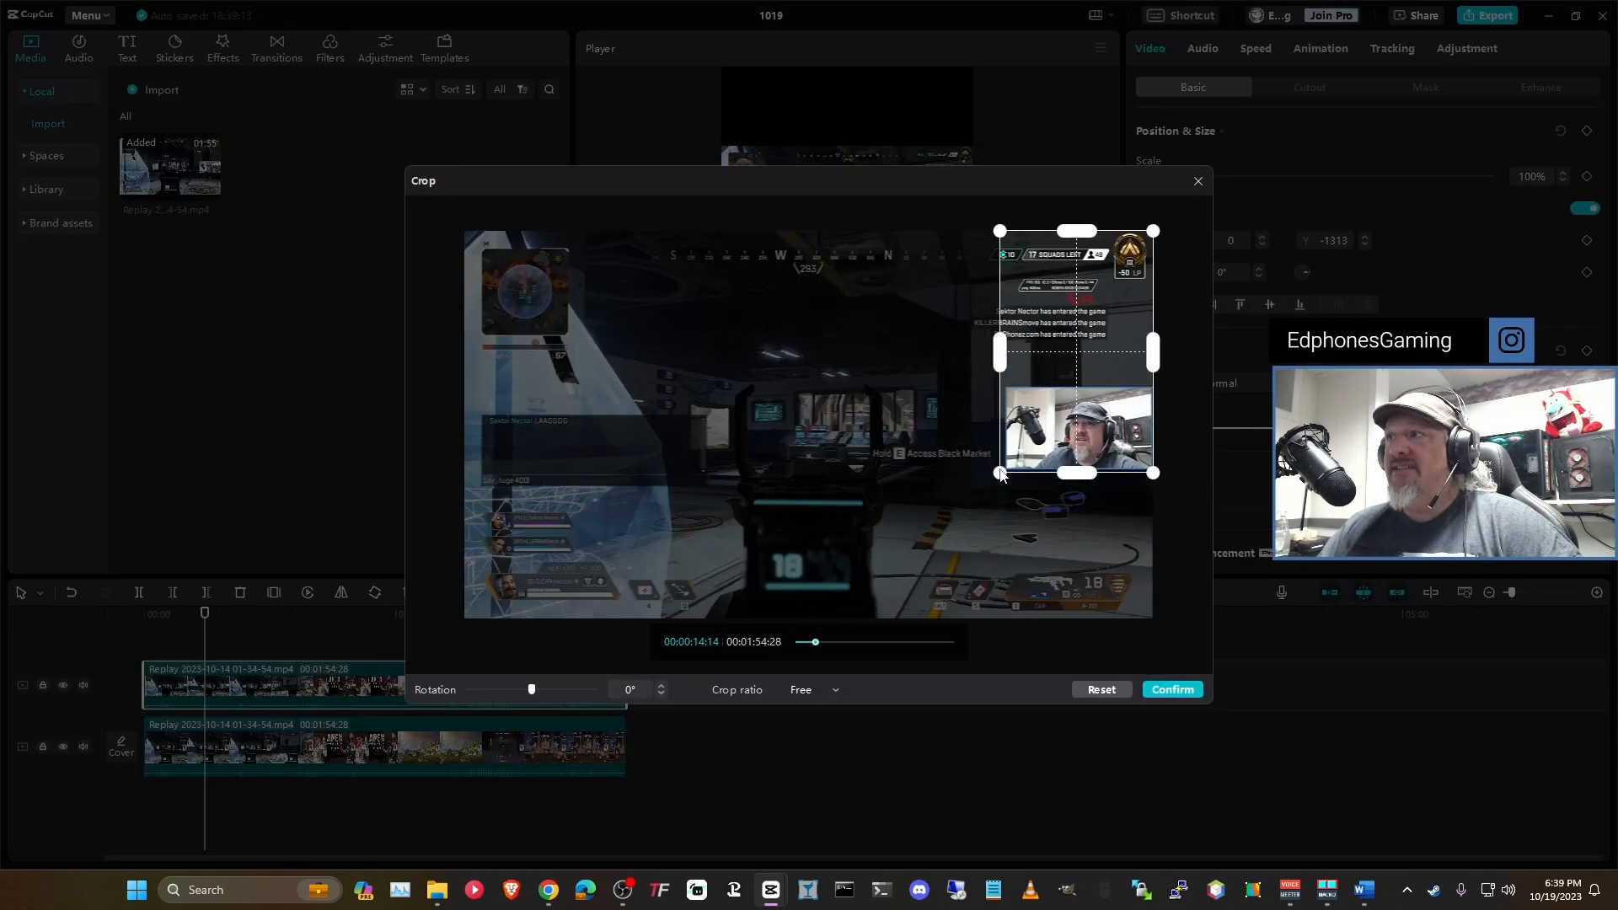
left_click_drag(999, 231, 1006, 379)
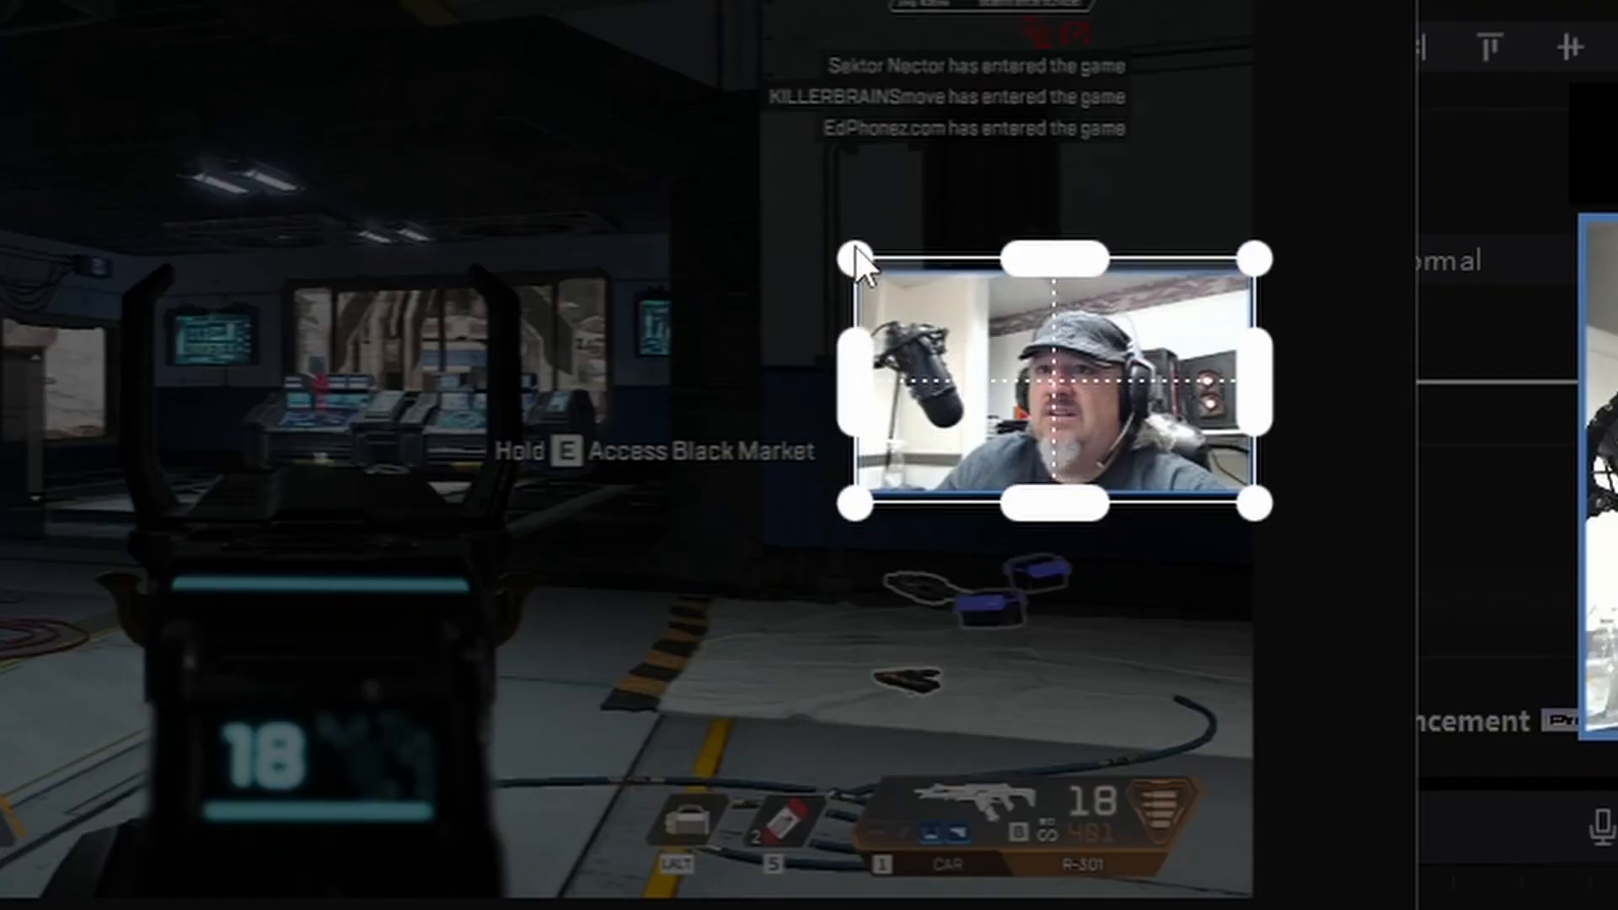
mouse_move(857, 246)
left_mouse_down()
mouse_move(861, 273)
mouse_move(852, 258)
left_mouse_up()
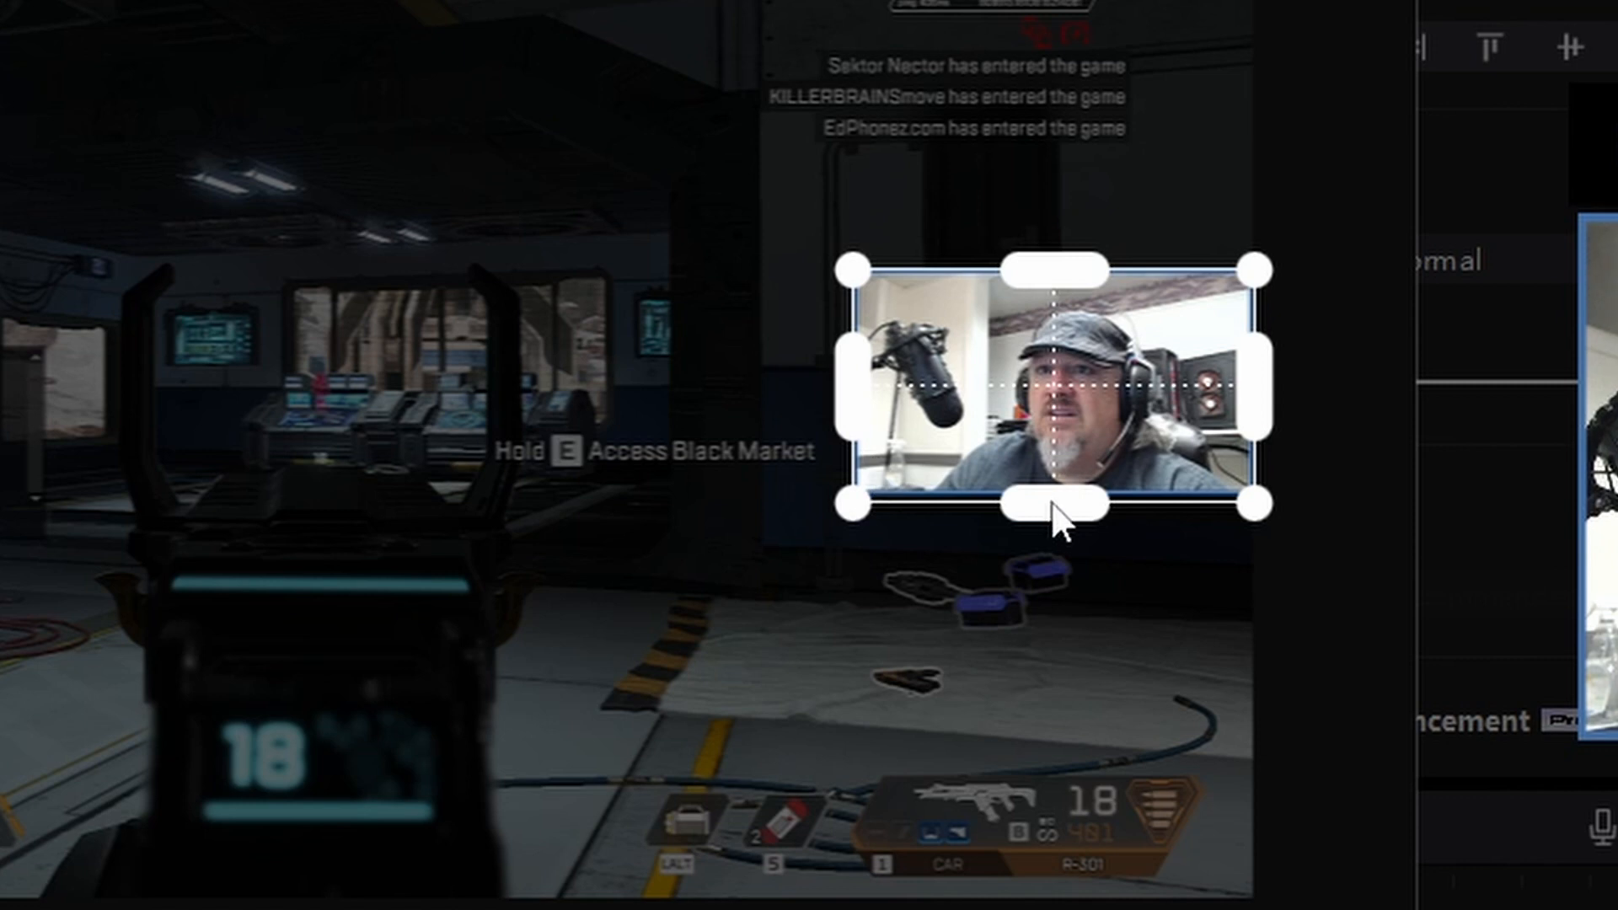
left_click_drag(1052, 503, 1049, 498)
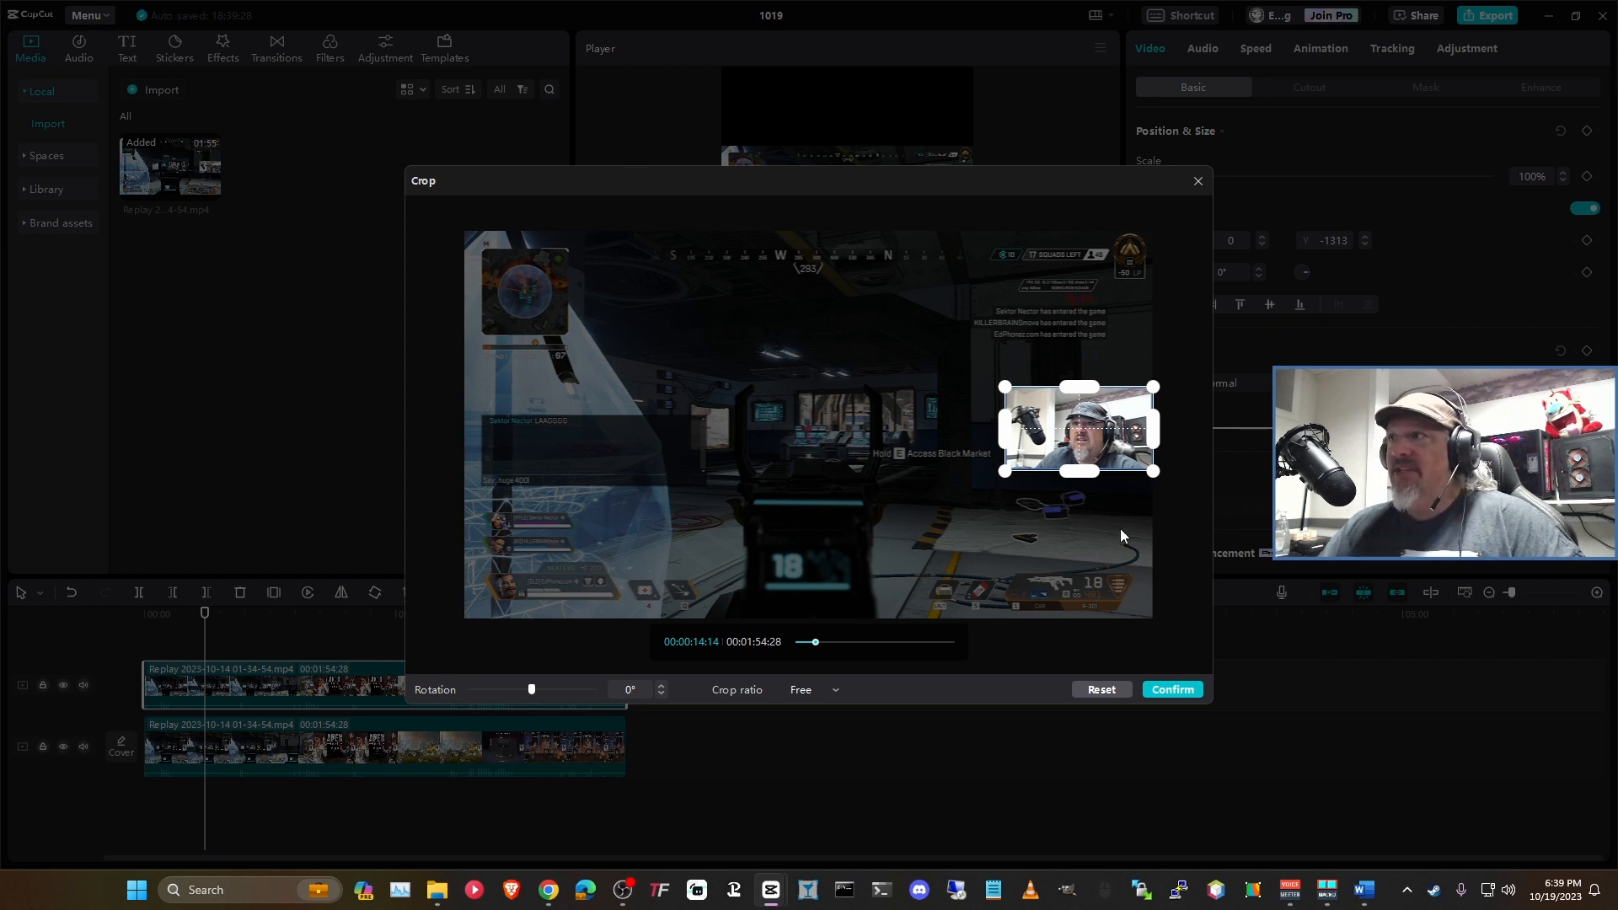
left_click(1173, 690)
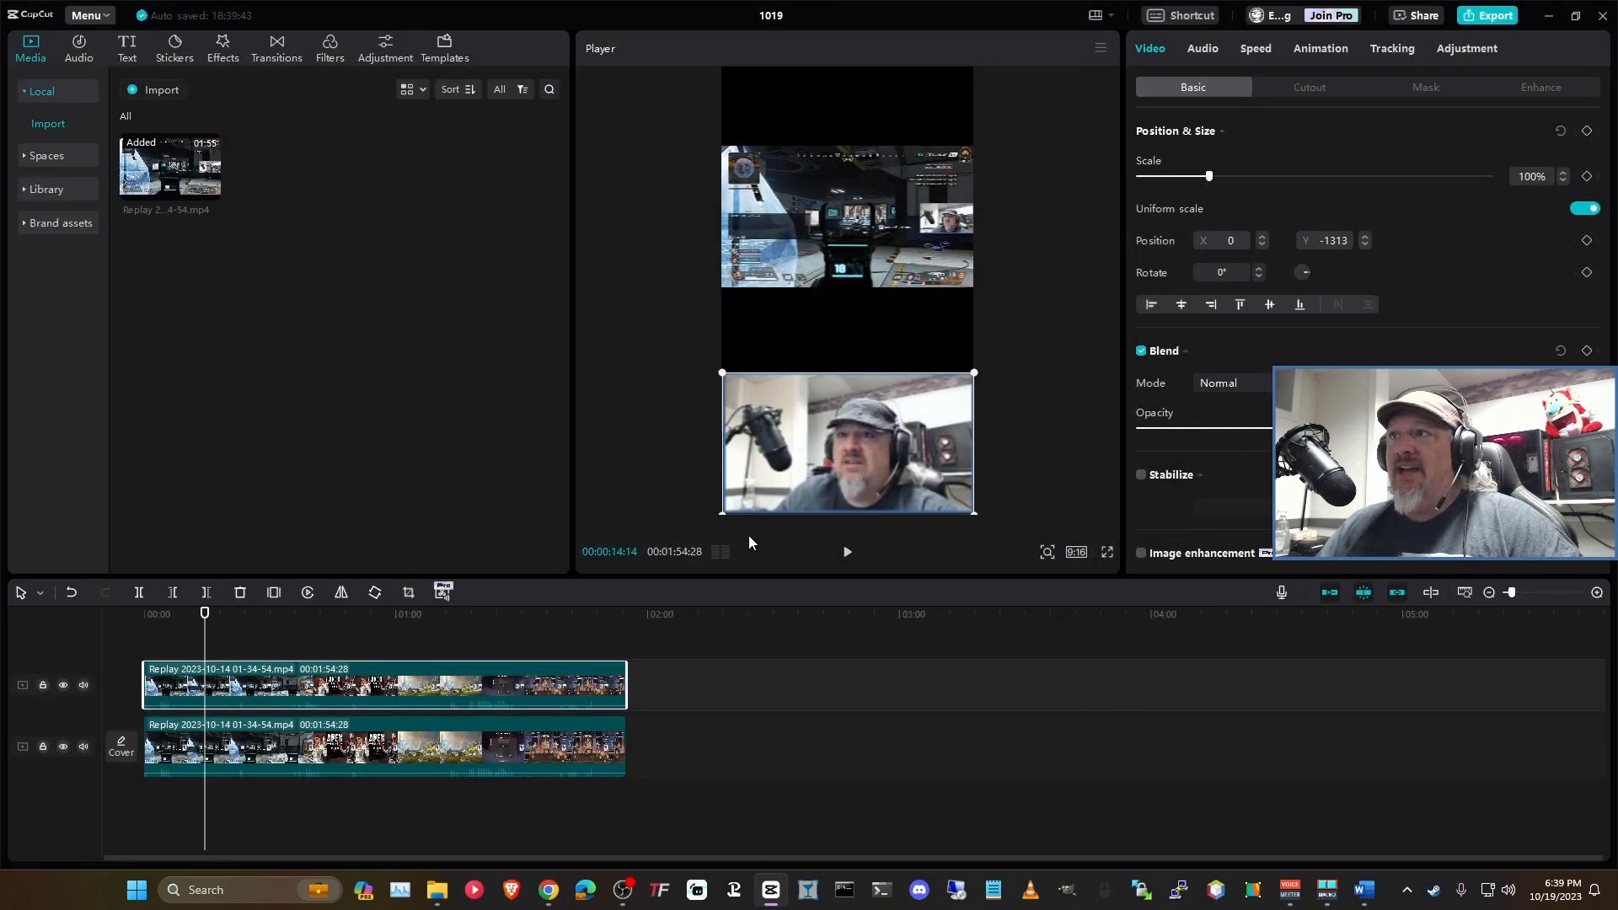
left_click(986, 492)
left_click(758, 426)
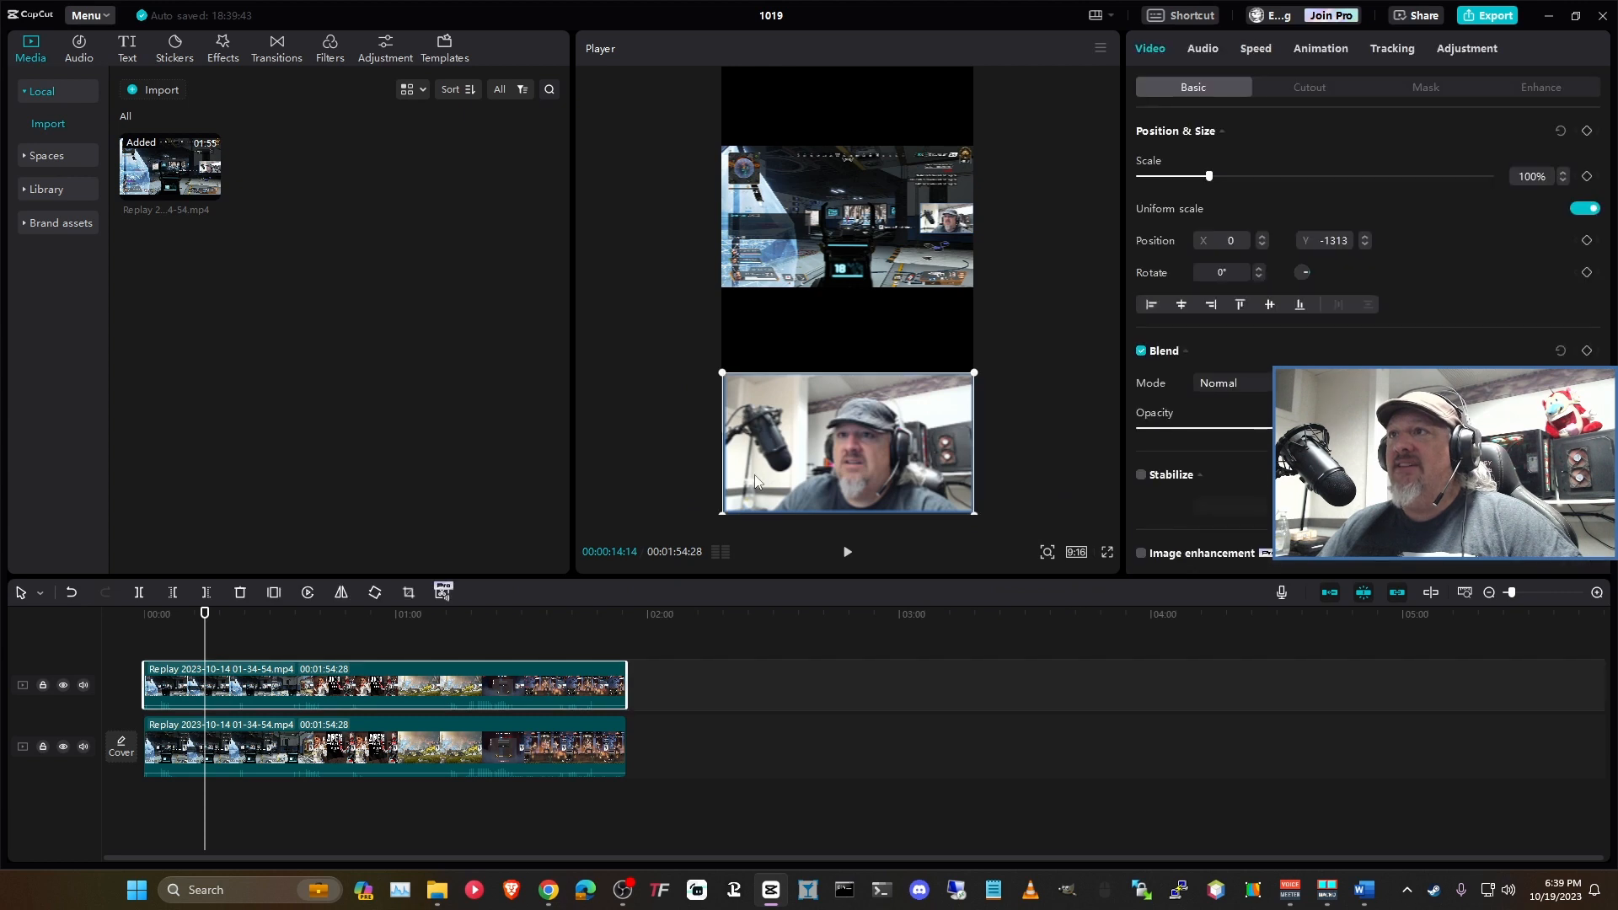
left_click(1087, 467)
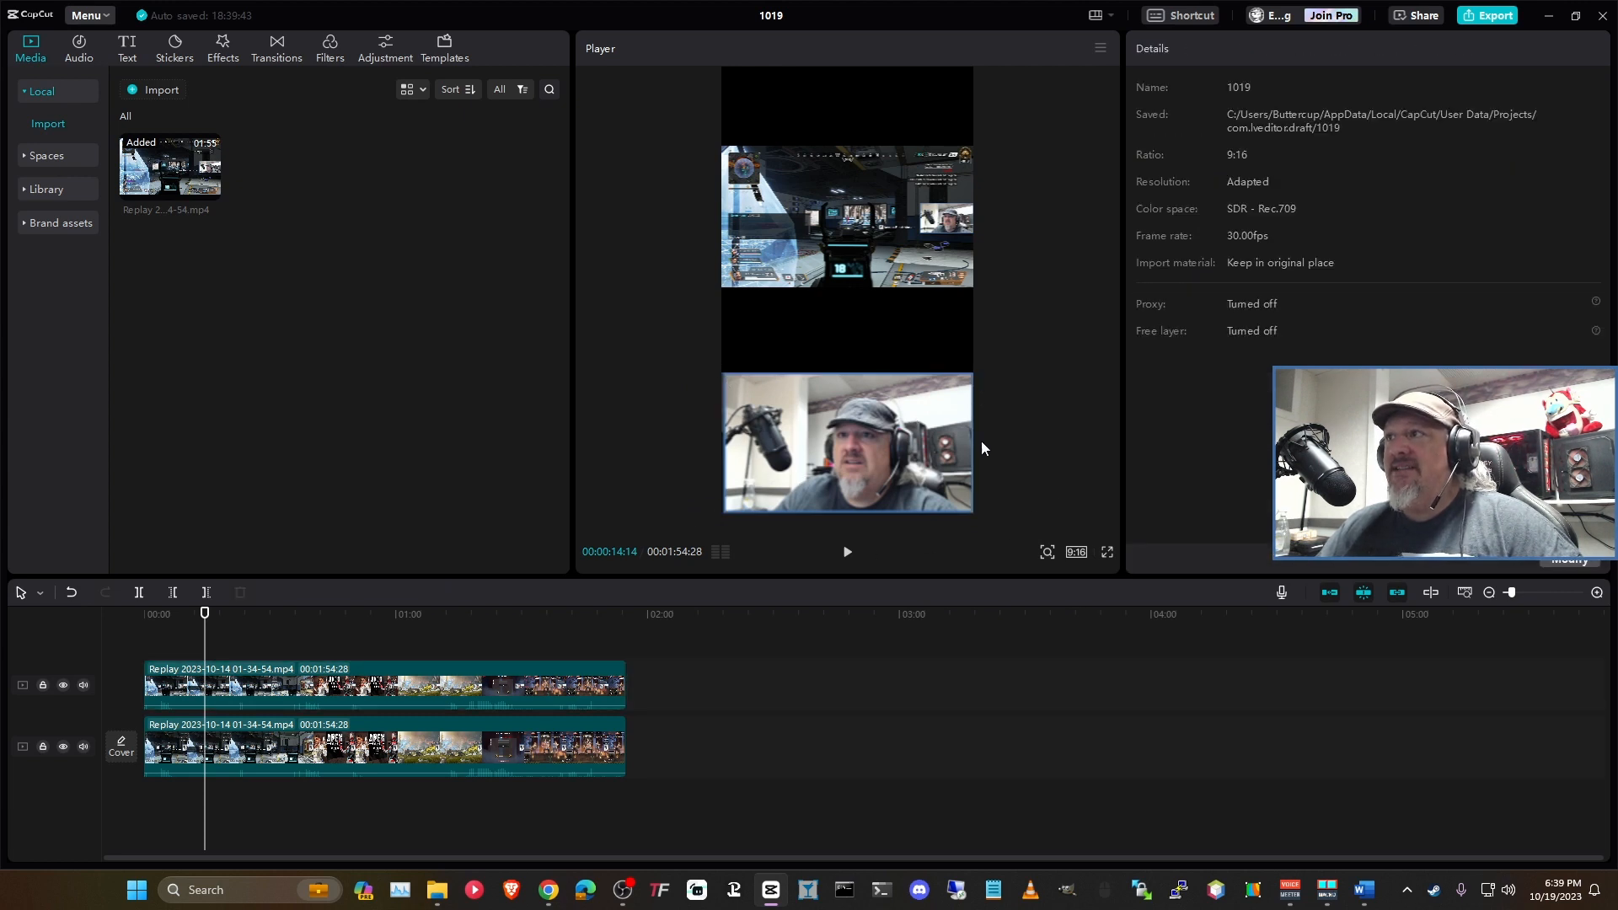
left_click(846, 480)
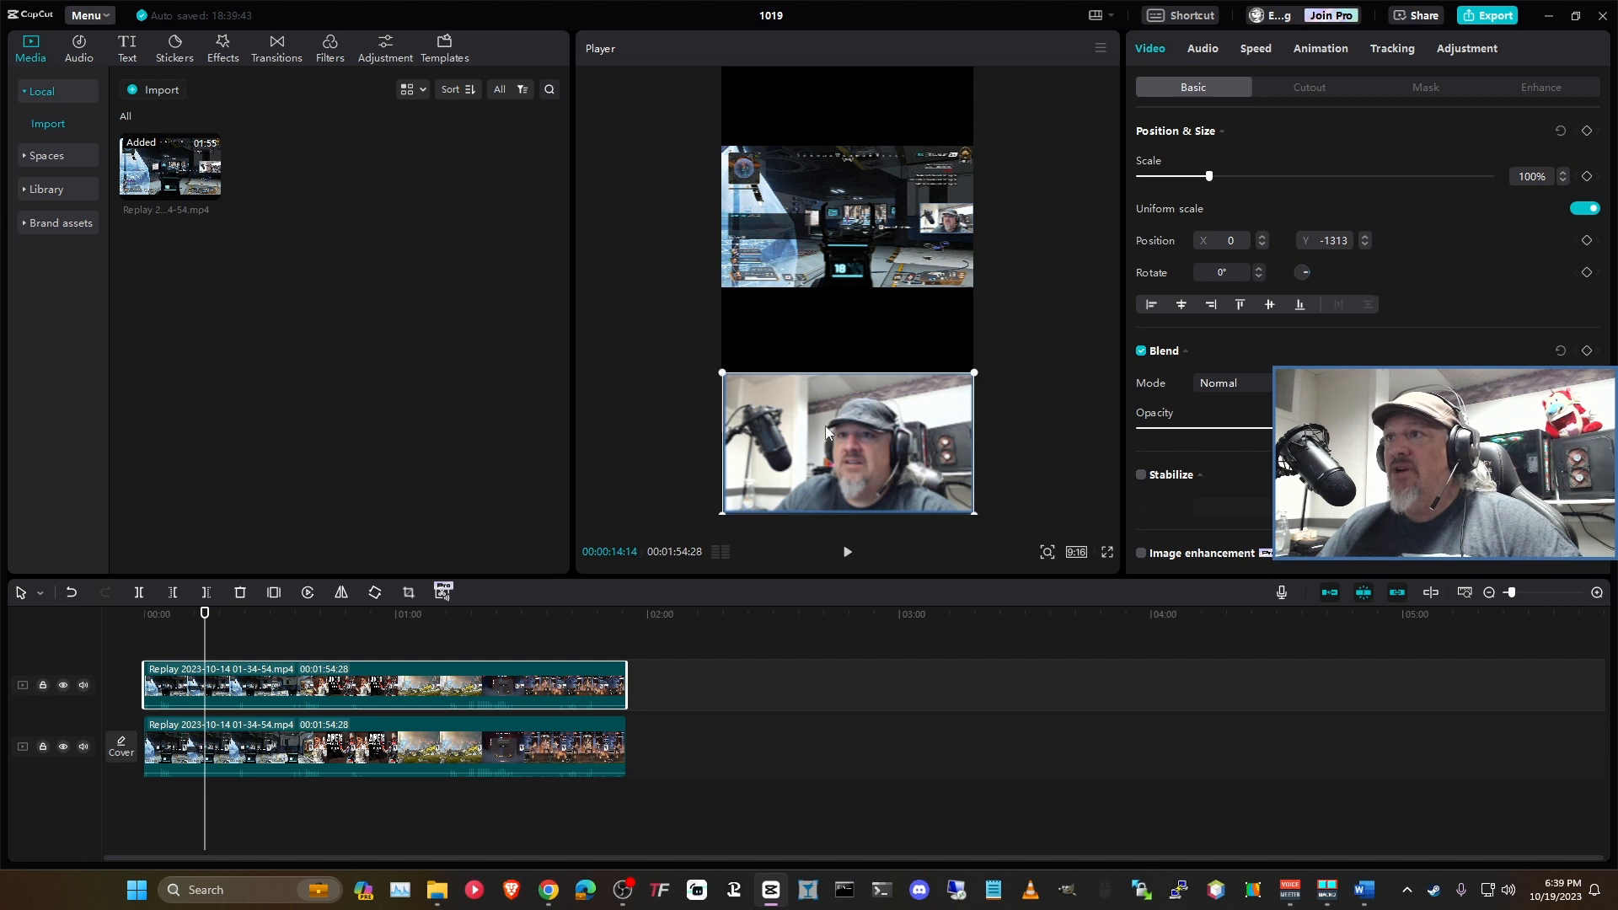
left_click(781, 632)
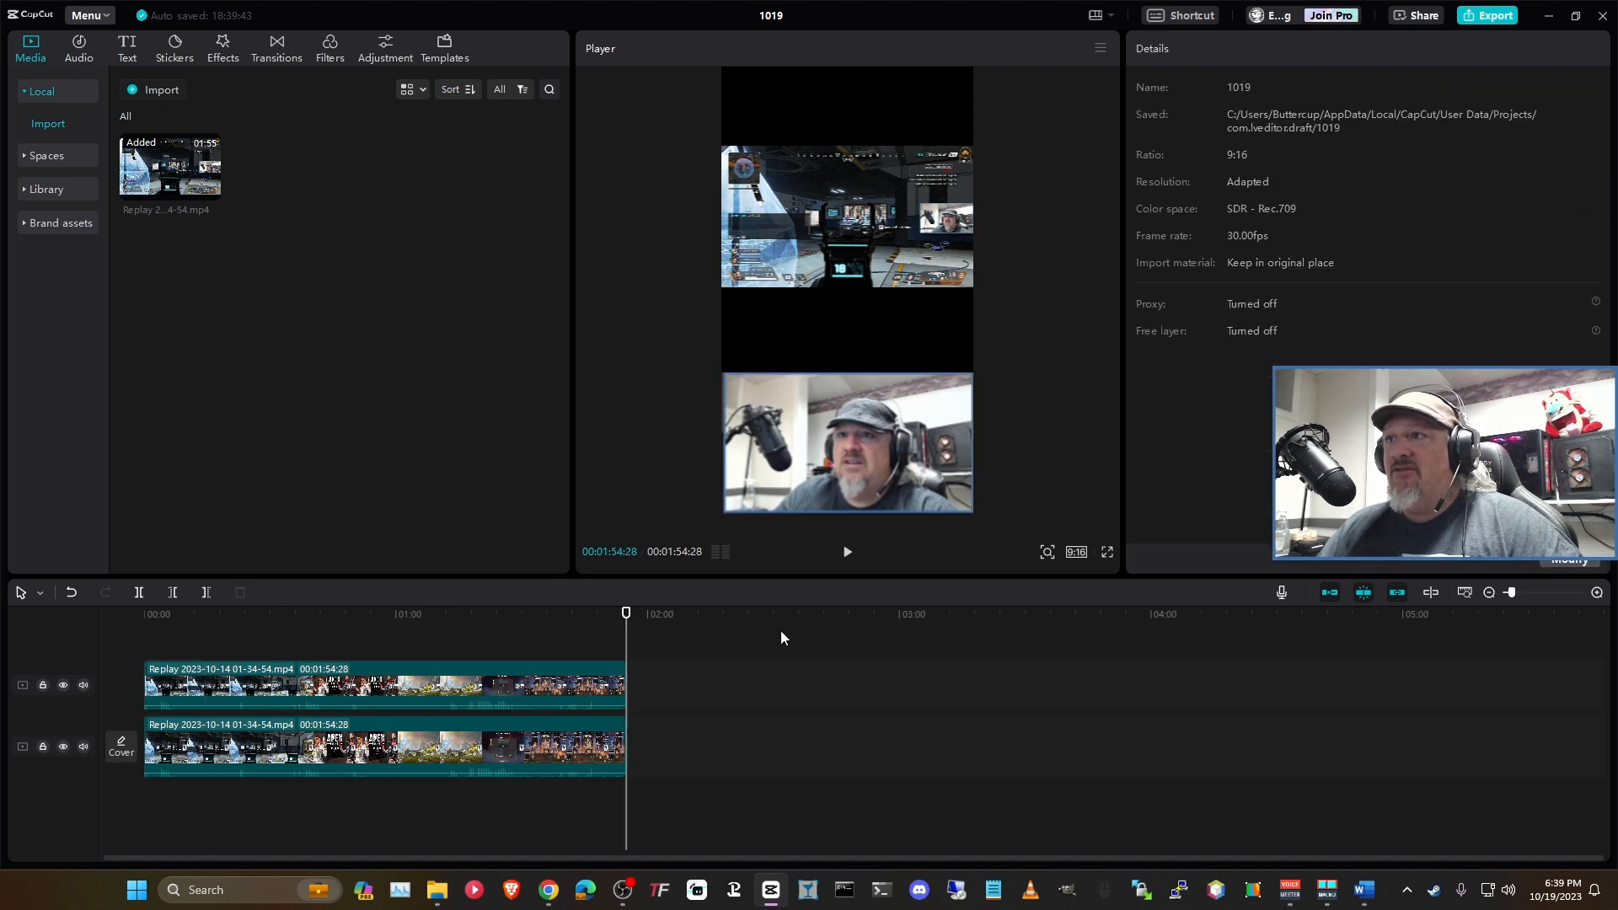
left_click(807, 507)
Step: Set the playhead to about 37 seconds and enlarge the main-track gameplay picture beyond the frame width, at about Y 643
left_click(377, 749)
left_click(374, 753)
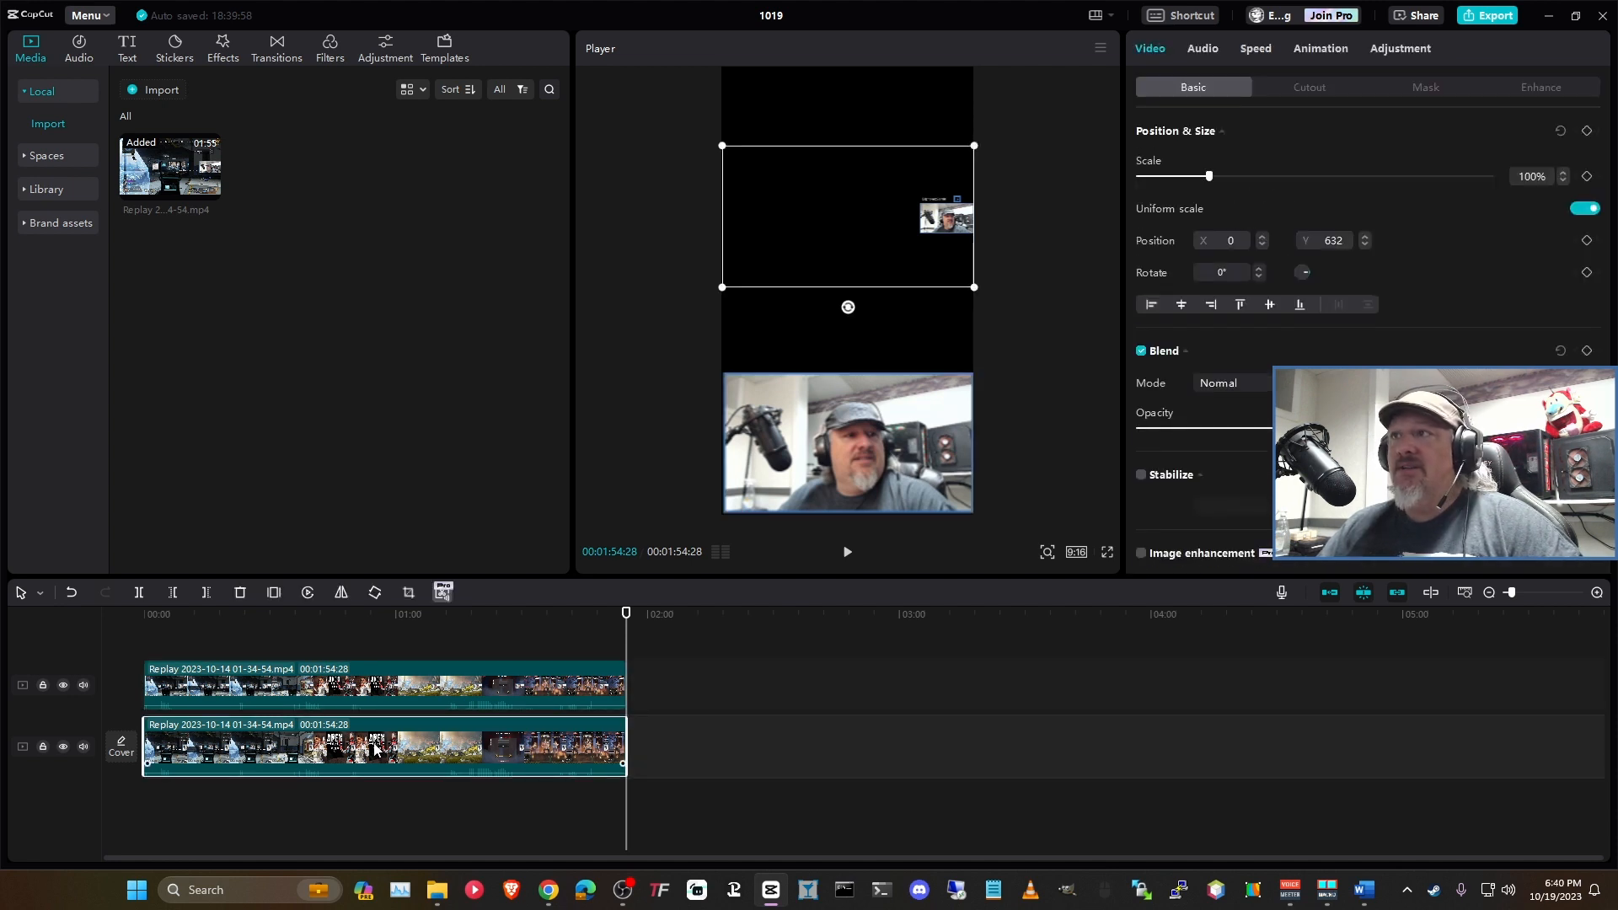
left_click(299, 615)
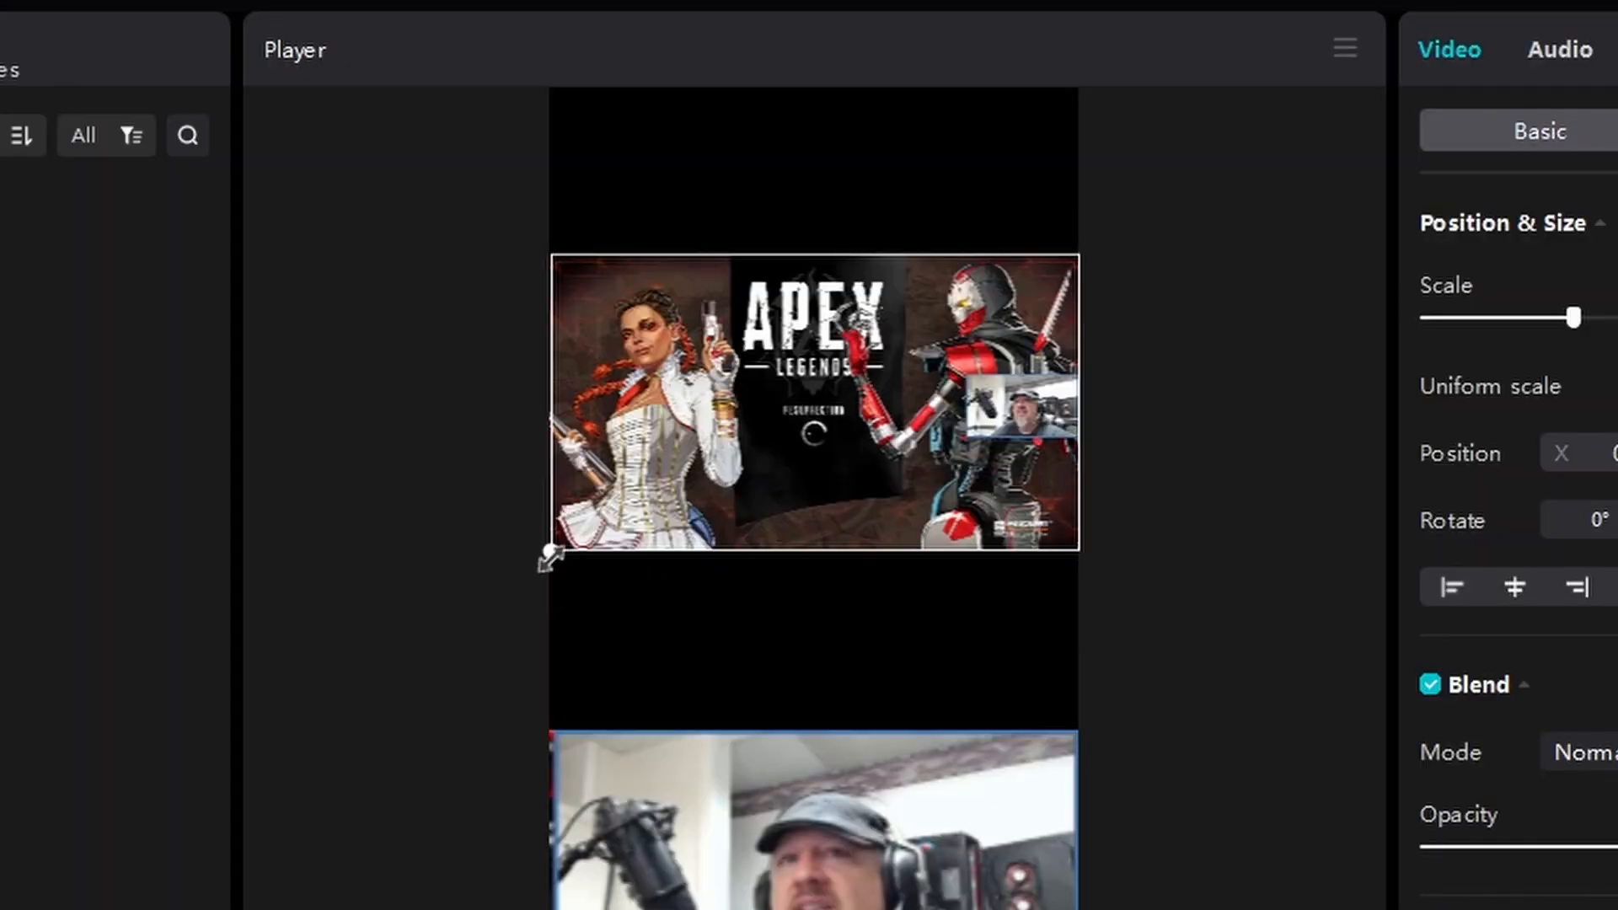
left_click_drag(548, 558, 185, 766)
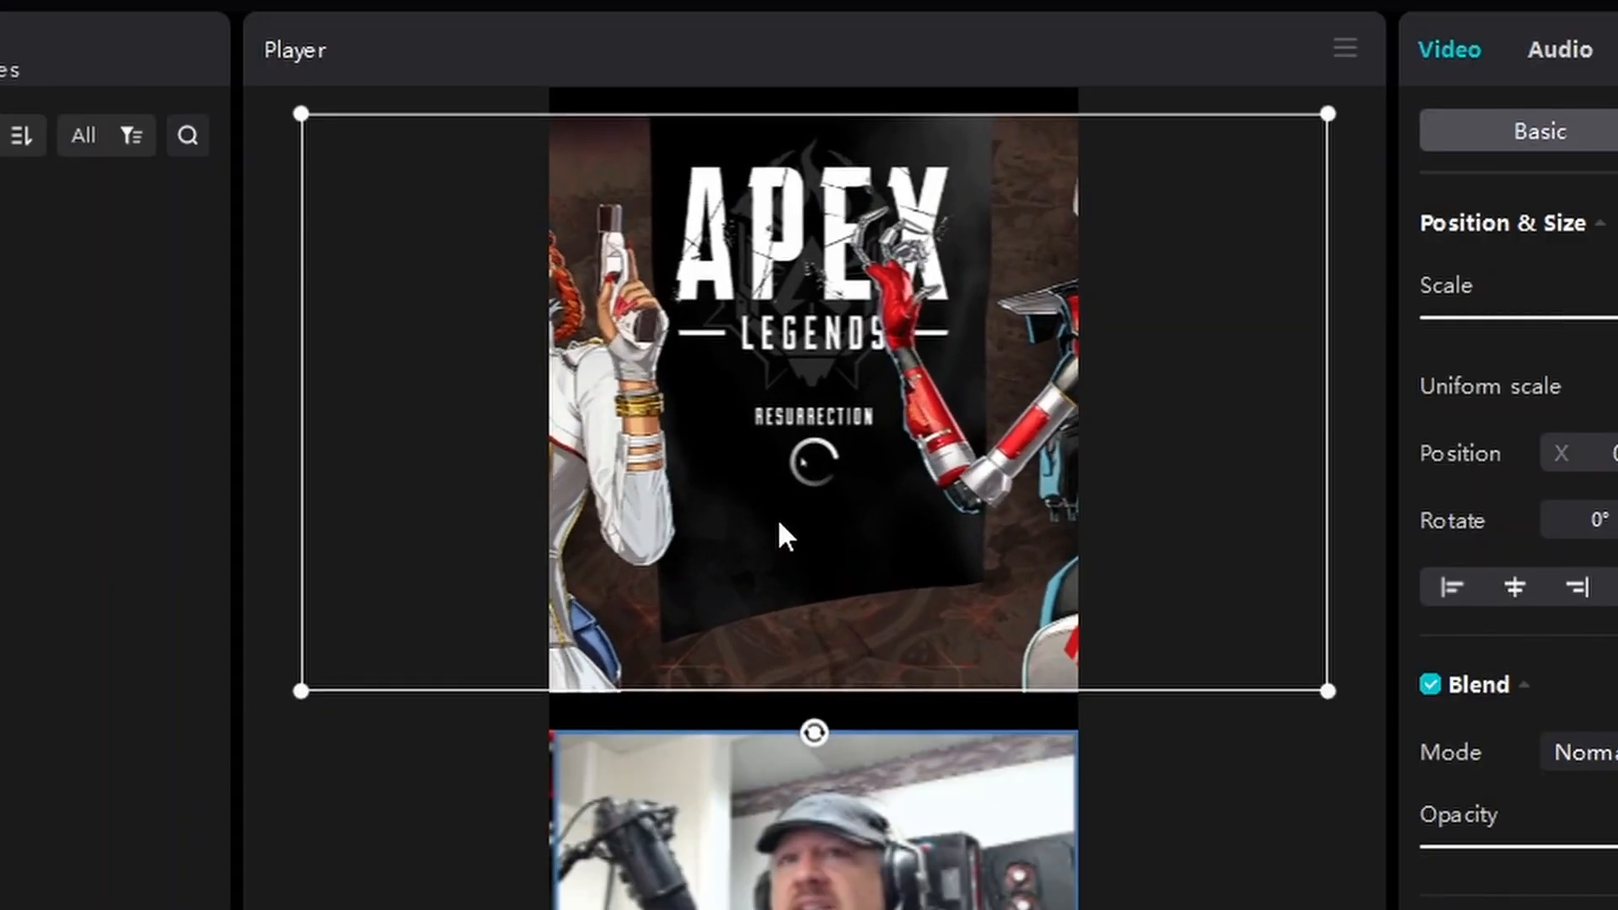
mouse_move(777, 516)
left_mouse_down()
mouse_move(791, 517)
mouse_move(773, 524)
left_mouse_up()
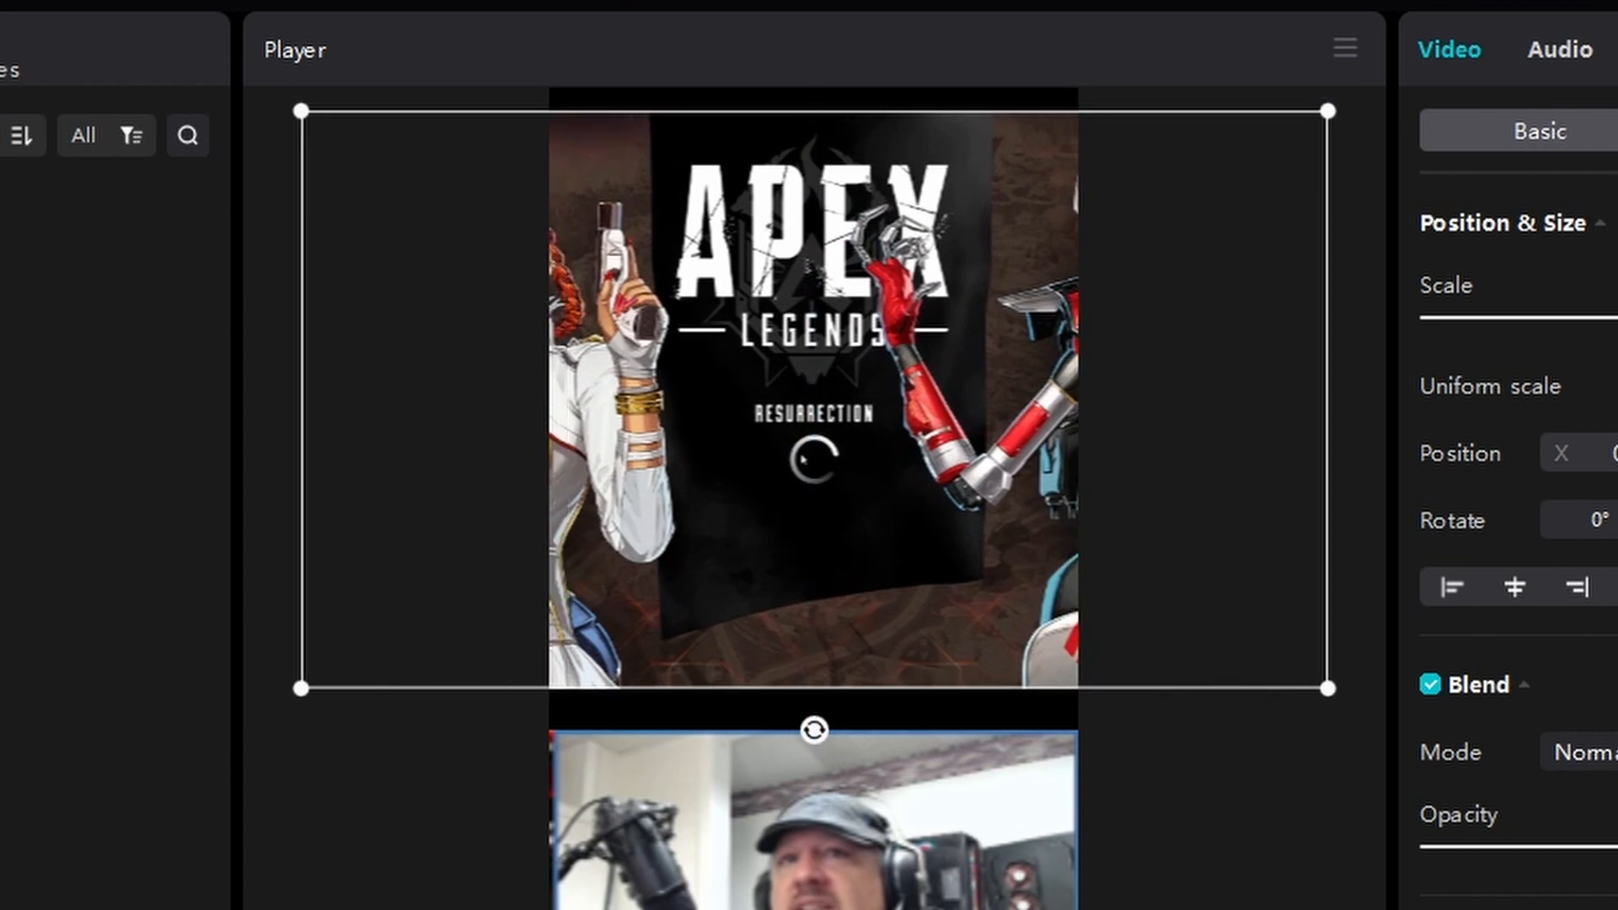
left_click_drag(301, 688, 276, 704)
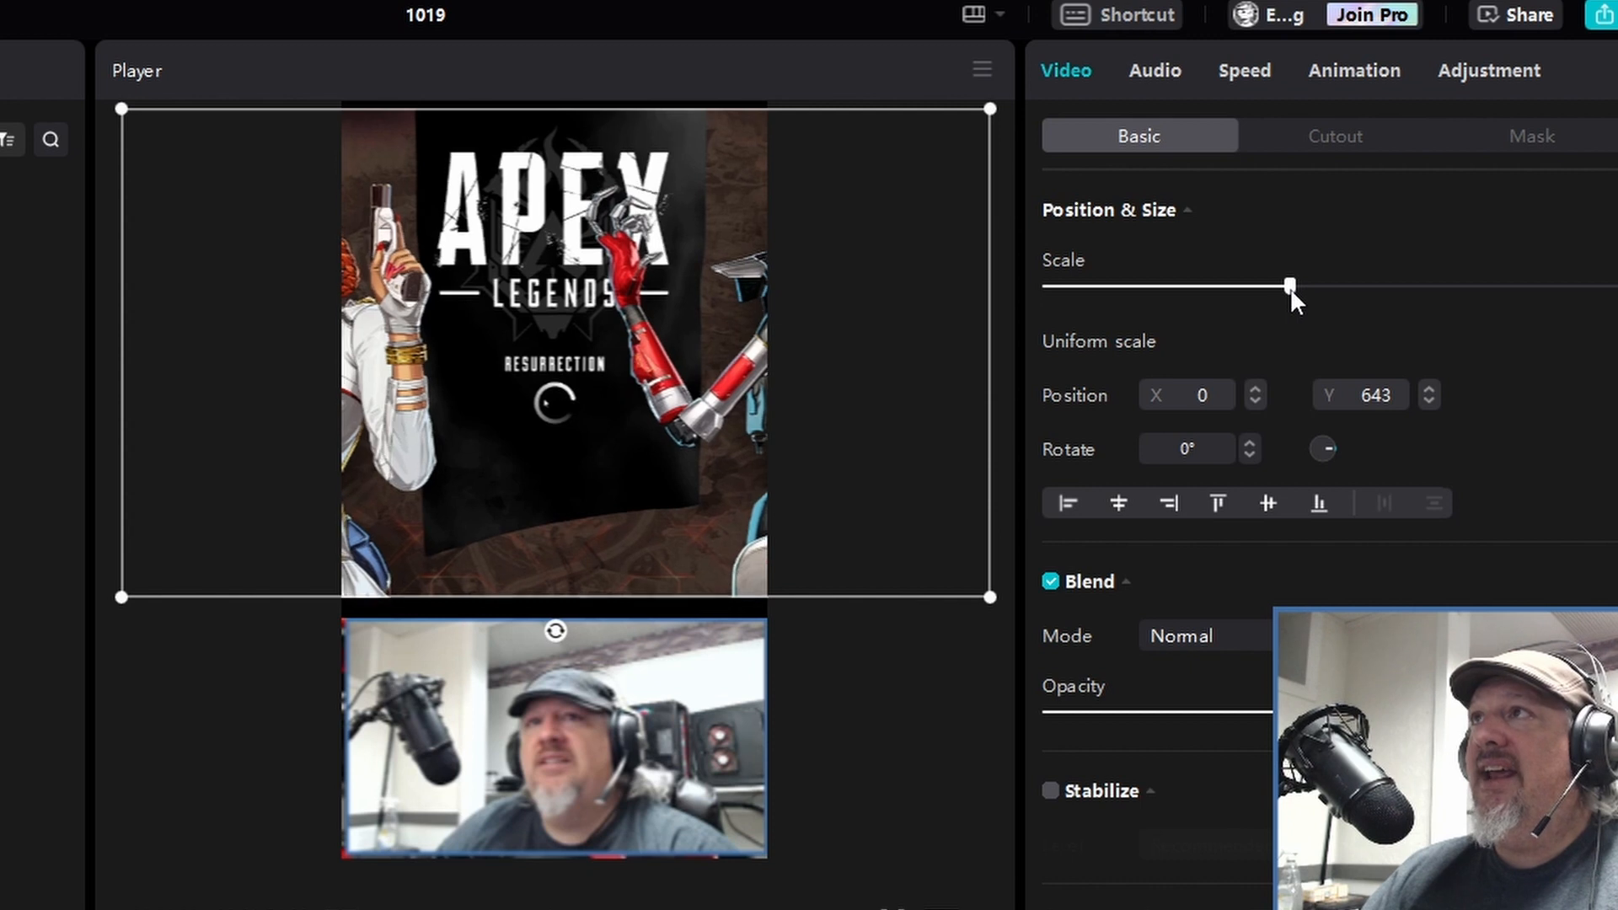
Step: Reduce the gameplay picture's scale slightly and shift its vertical position to Y 617
left_click_drag(1292, 286, 1283, 290)
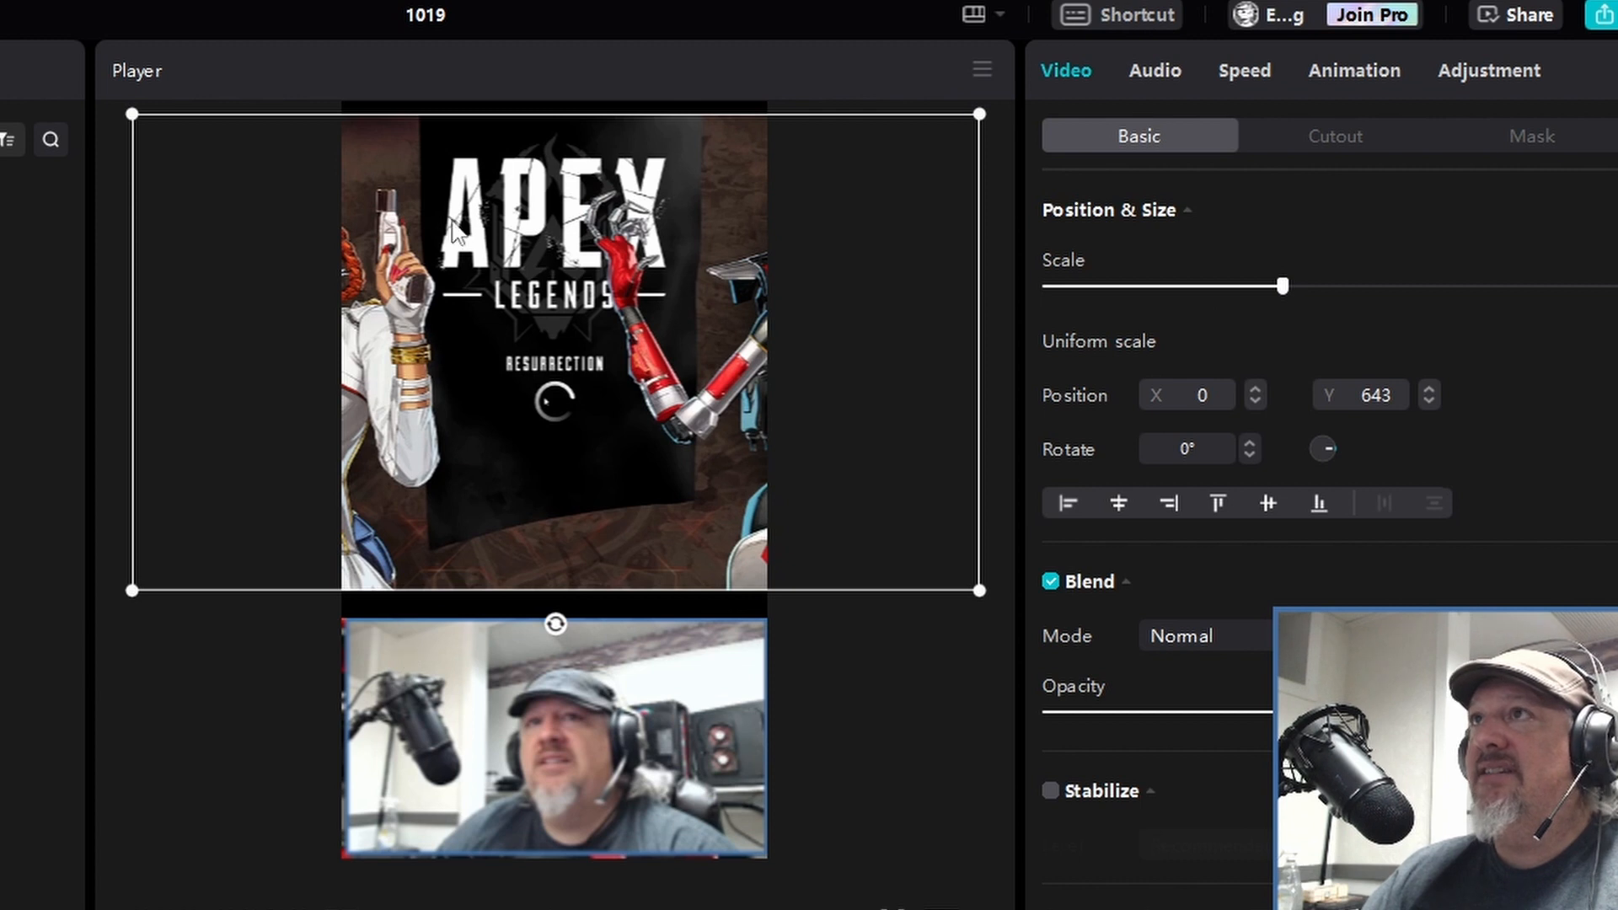
left_click(1431, 391)
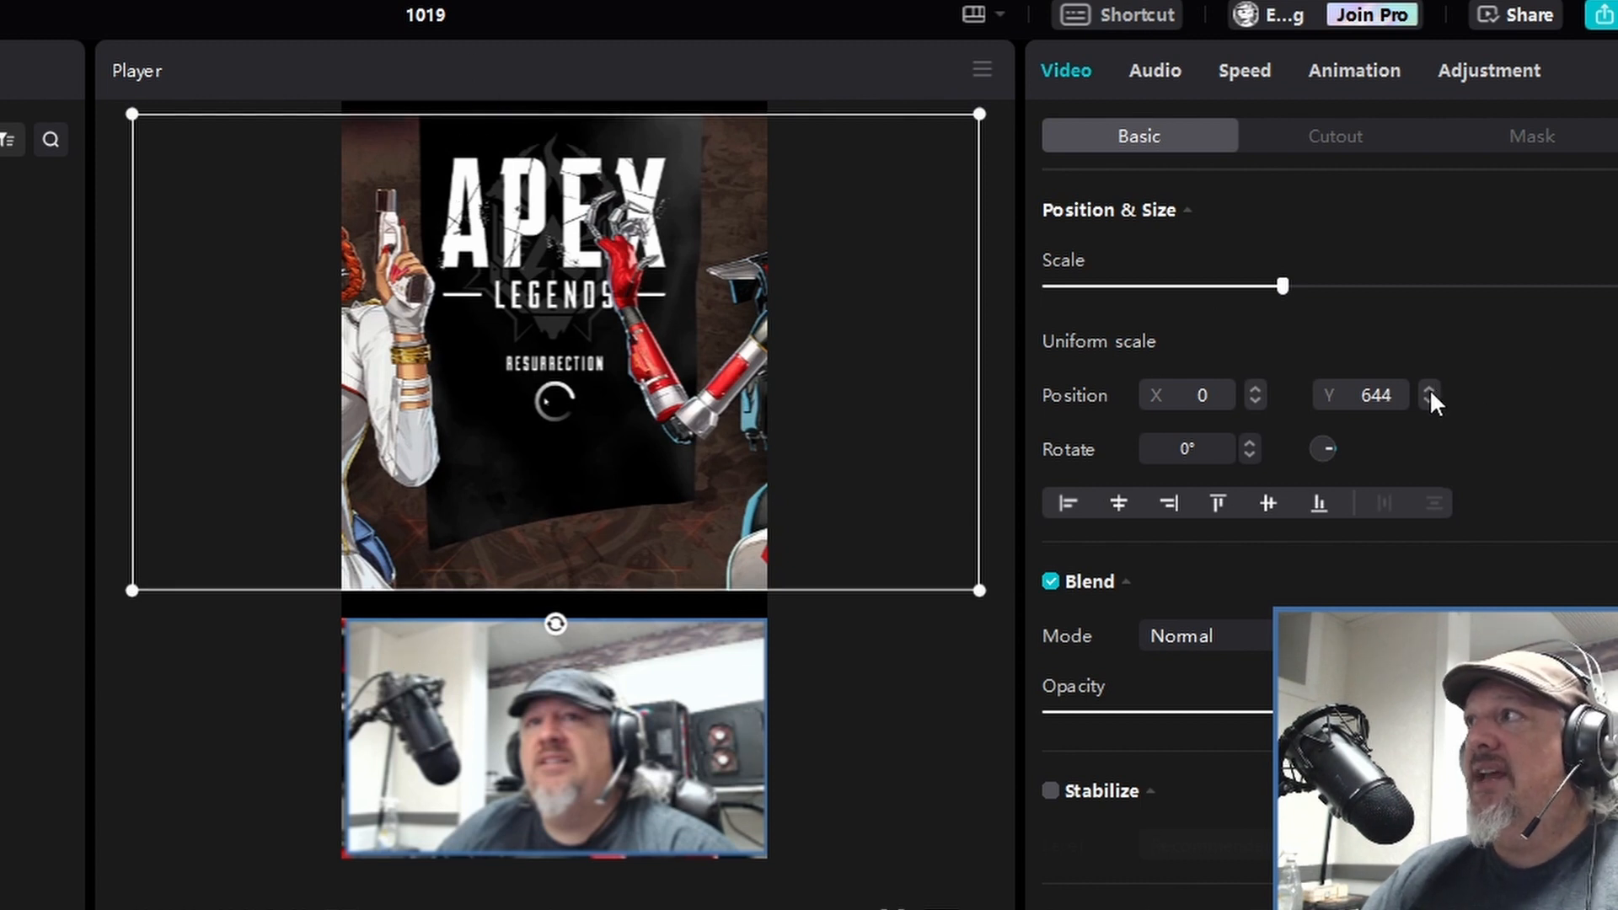
left_click(1430, 389)
left_click(1431, 389)
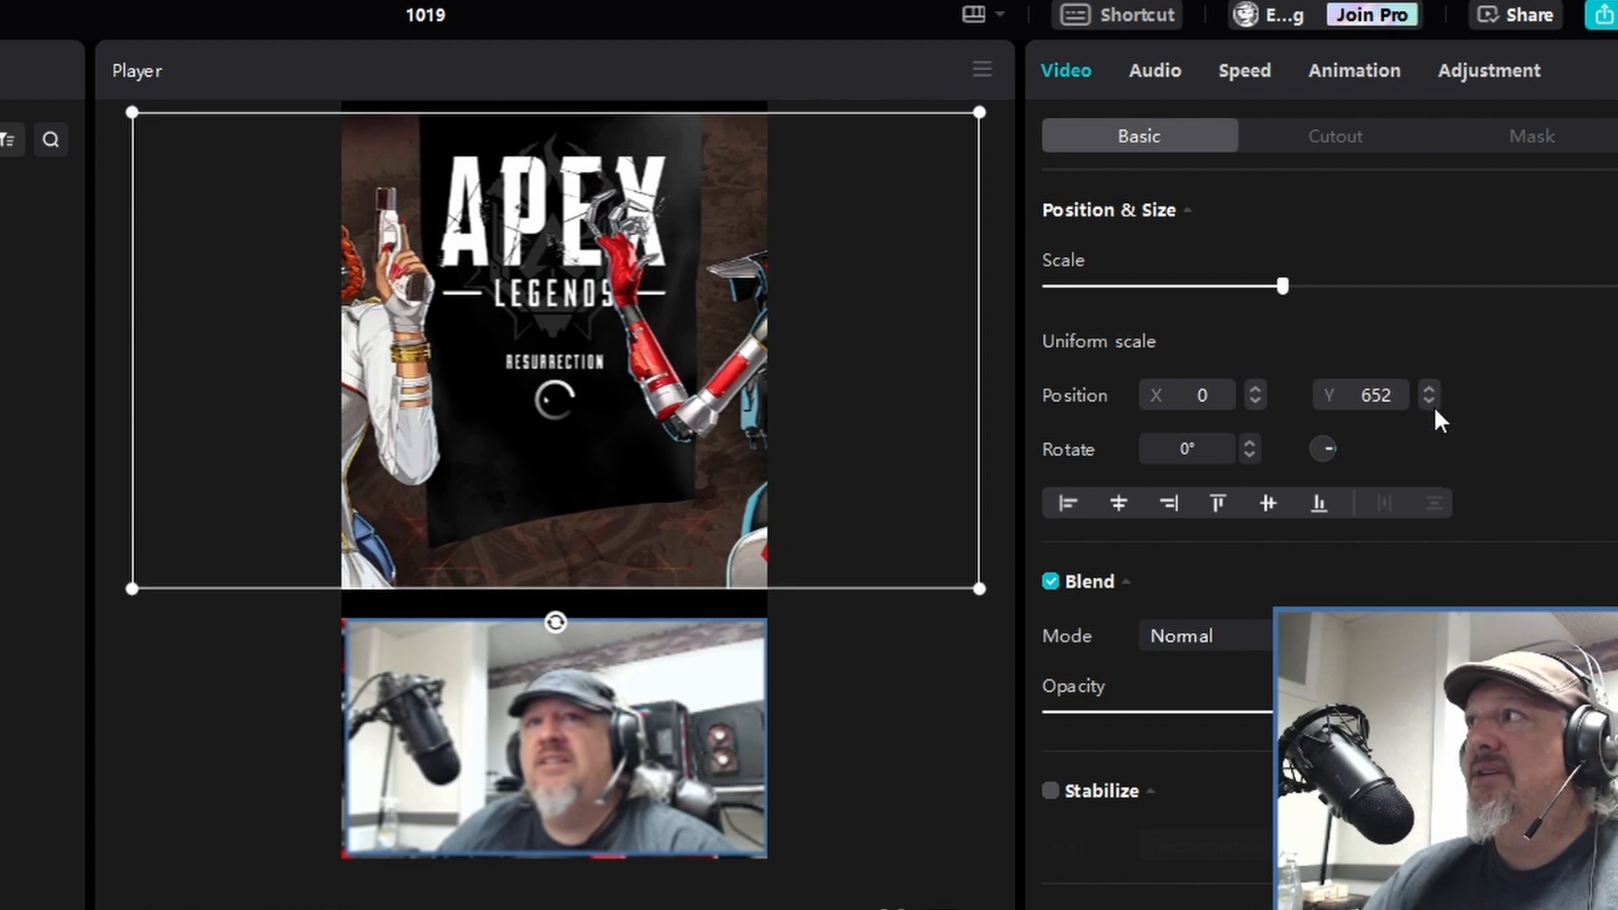
left_click(1429, 401)
left_click(1430, 401)
left_click(1431, 401)
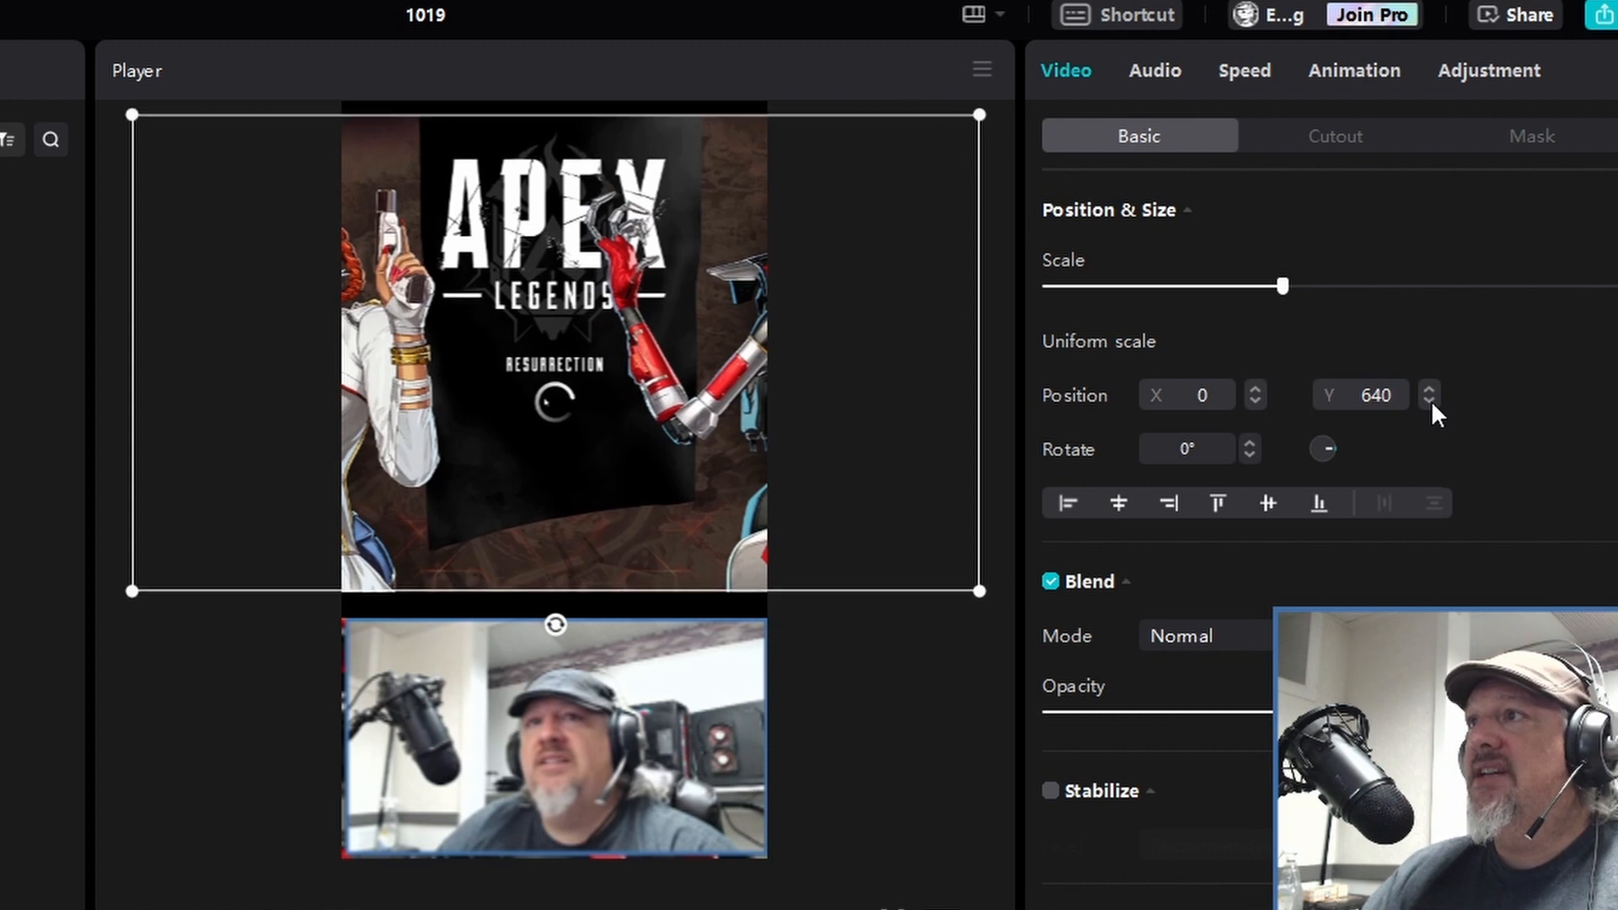
left_click(1430, 401)
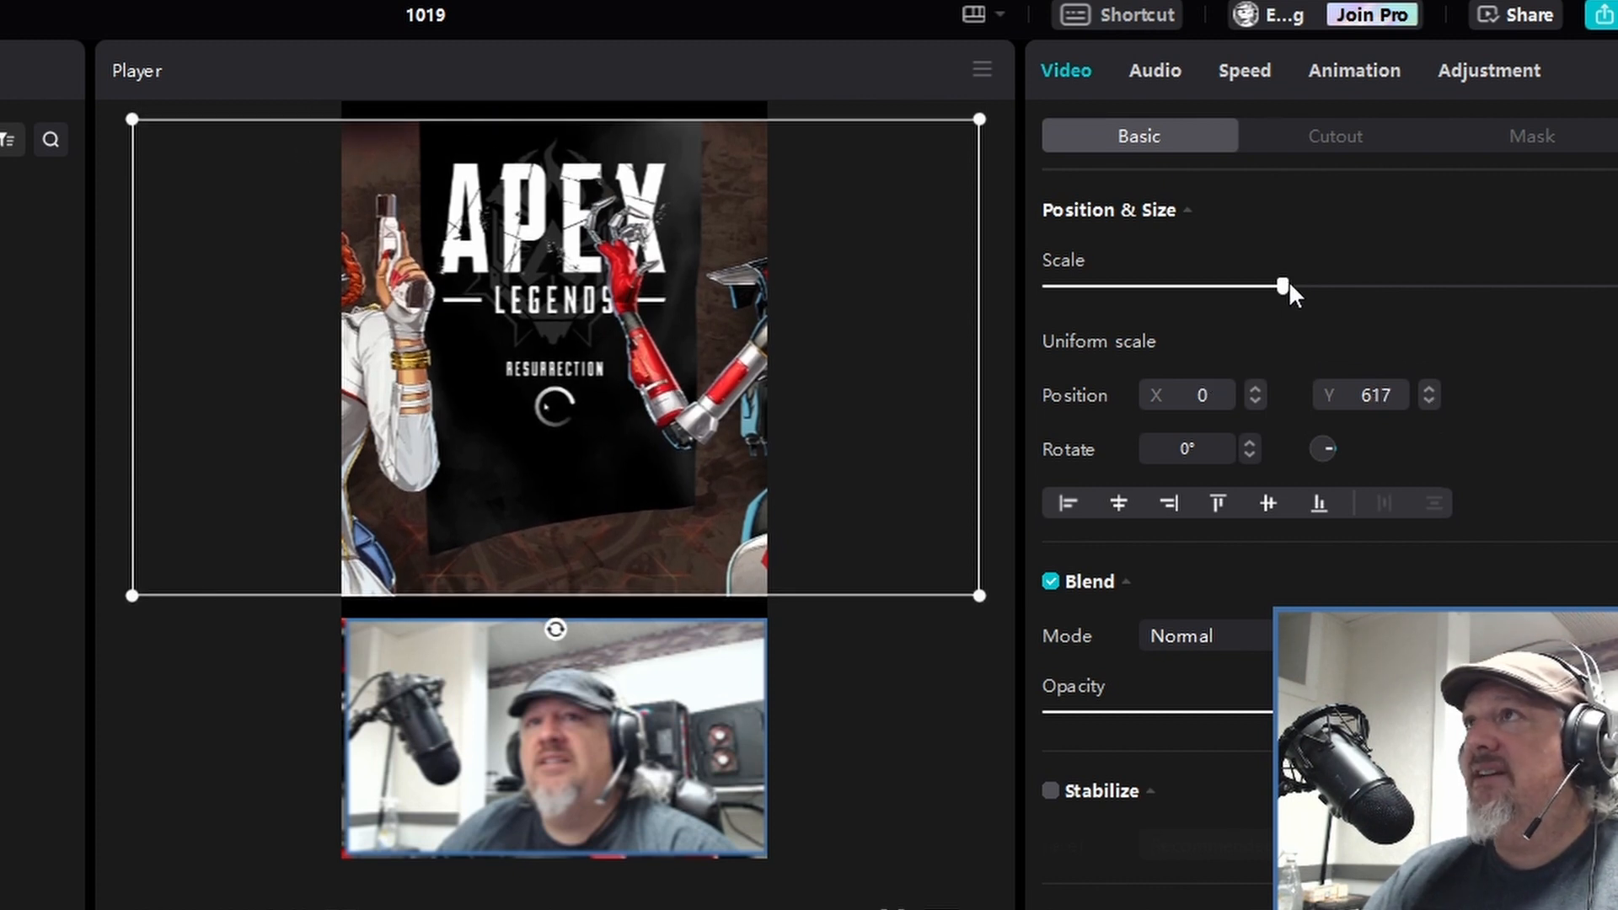
Step: Scale the gameplay picture to 217% and set its Y position to 606 so it fills the area above the webcam
left_click_drag(1289, 285, 1303, 285)
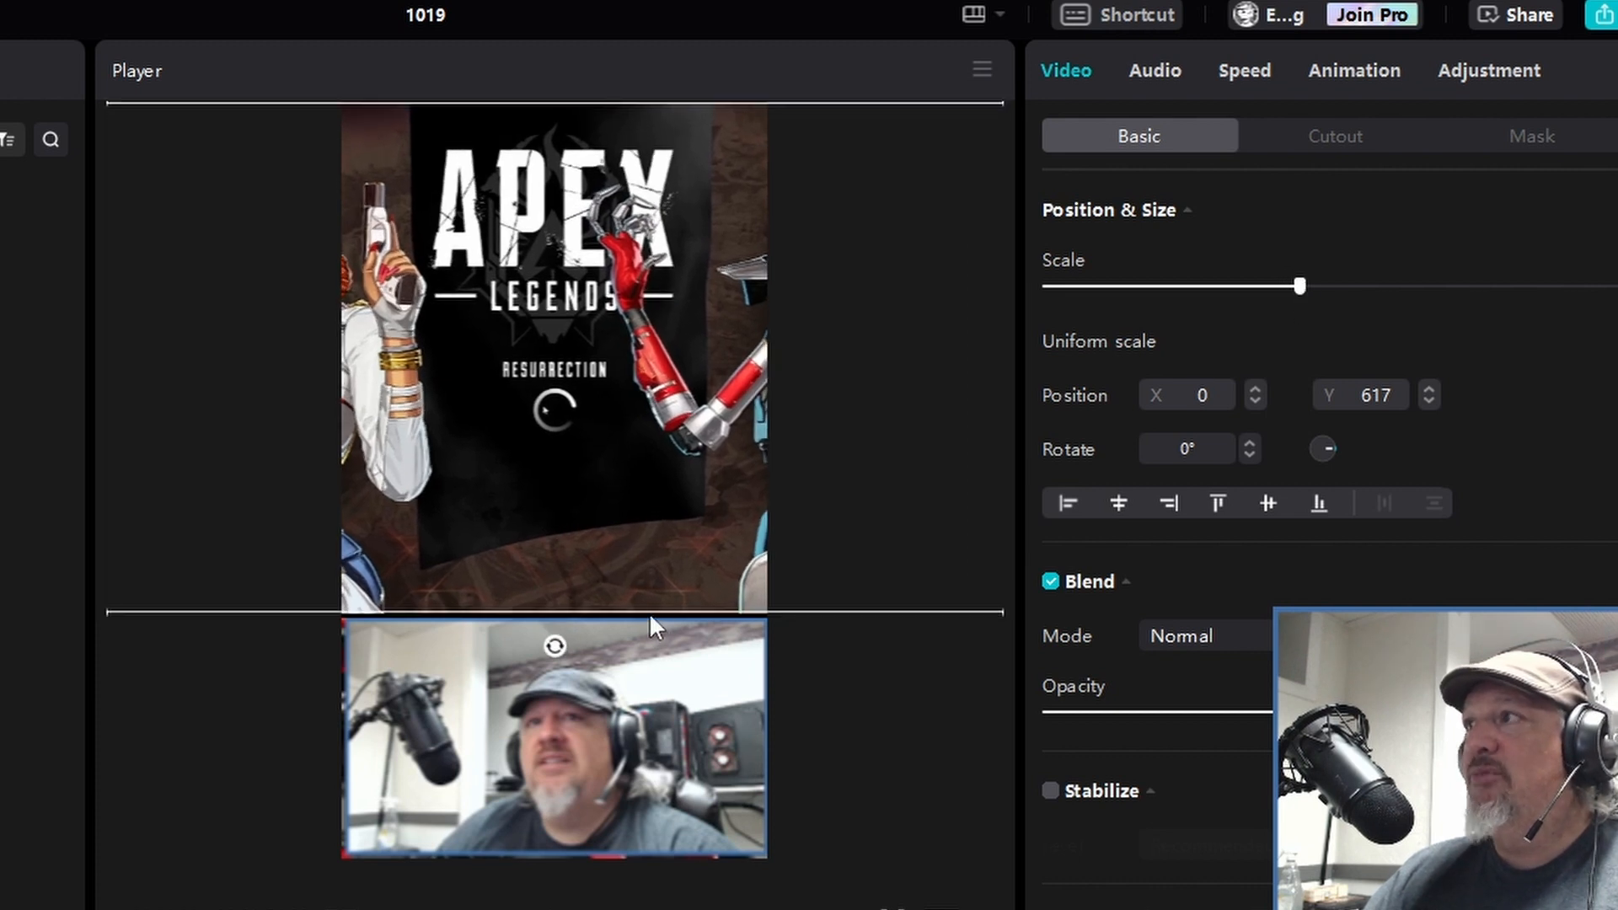
left_click(1430, 401)
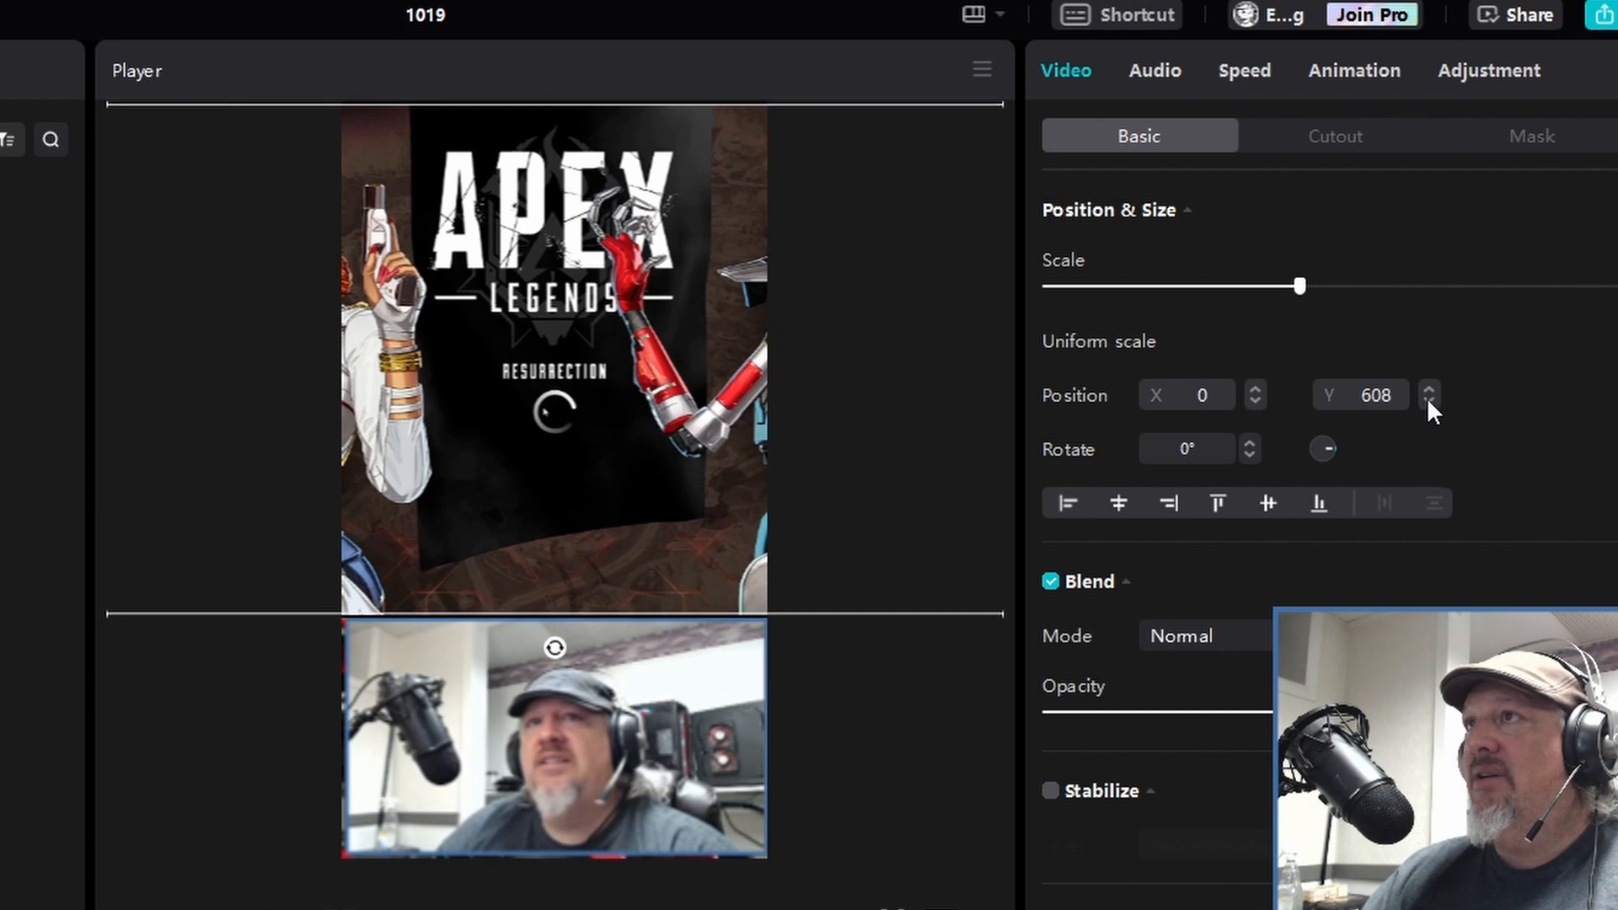
left_click(1429, 401)
left_click(1429, 400)
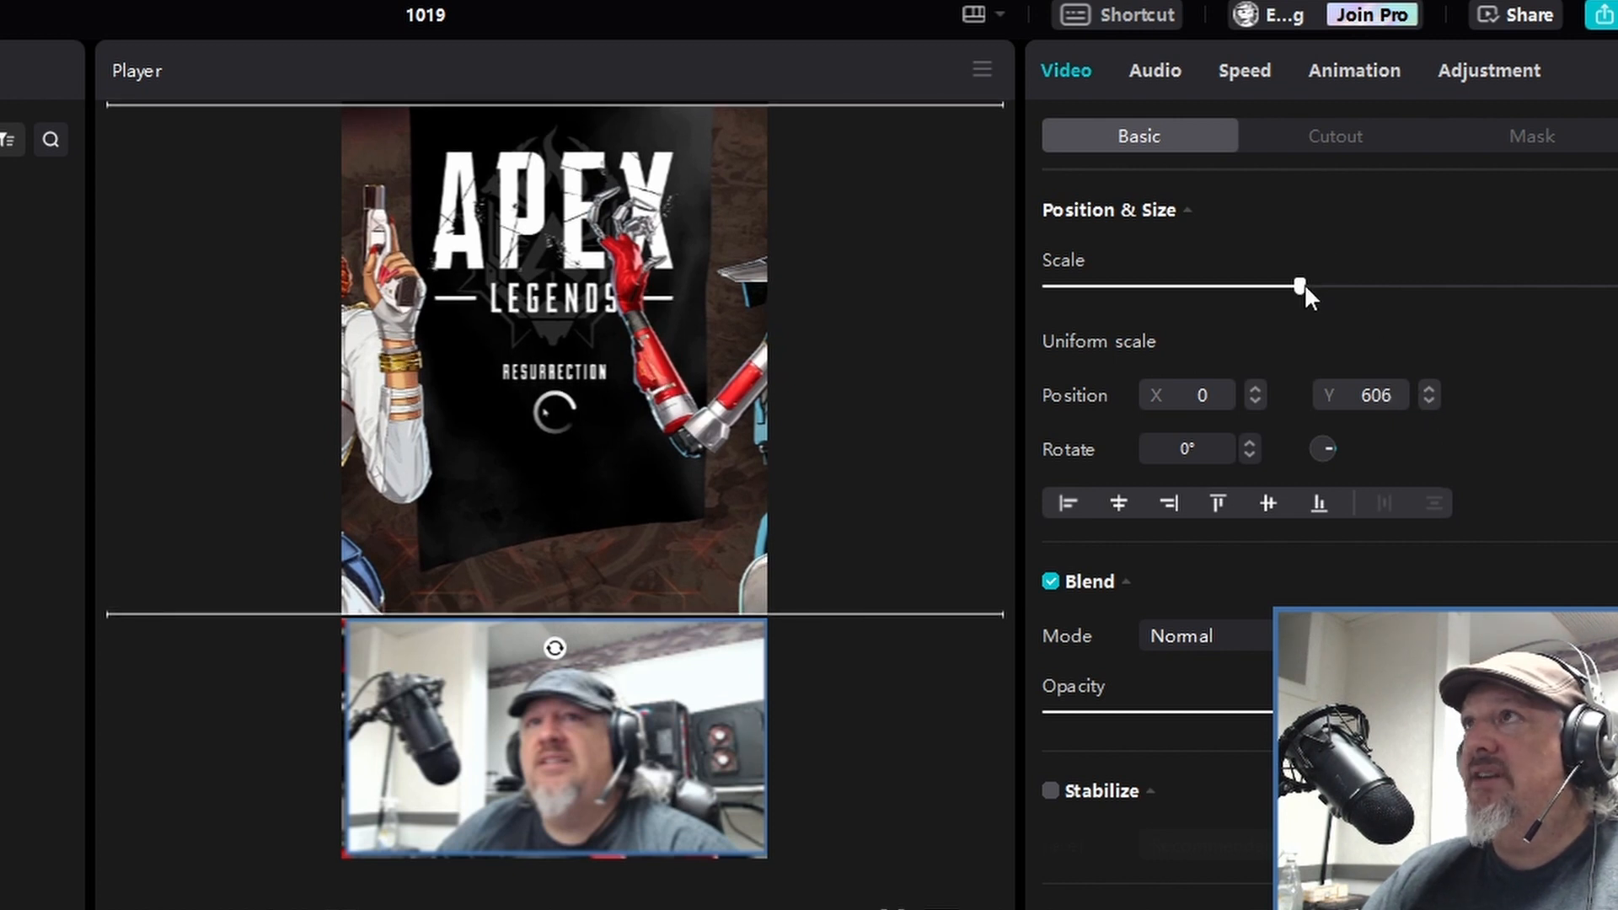
left_click_drag(1300, 285, 1304, 285)
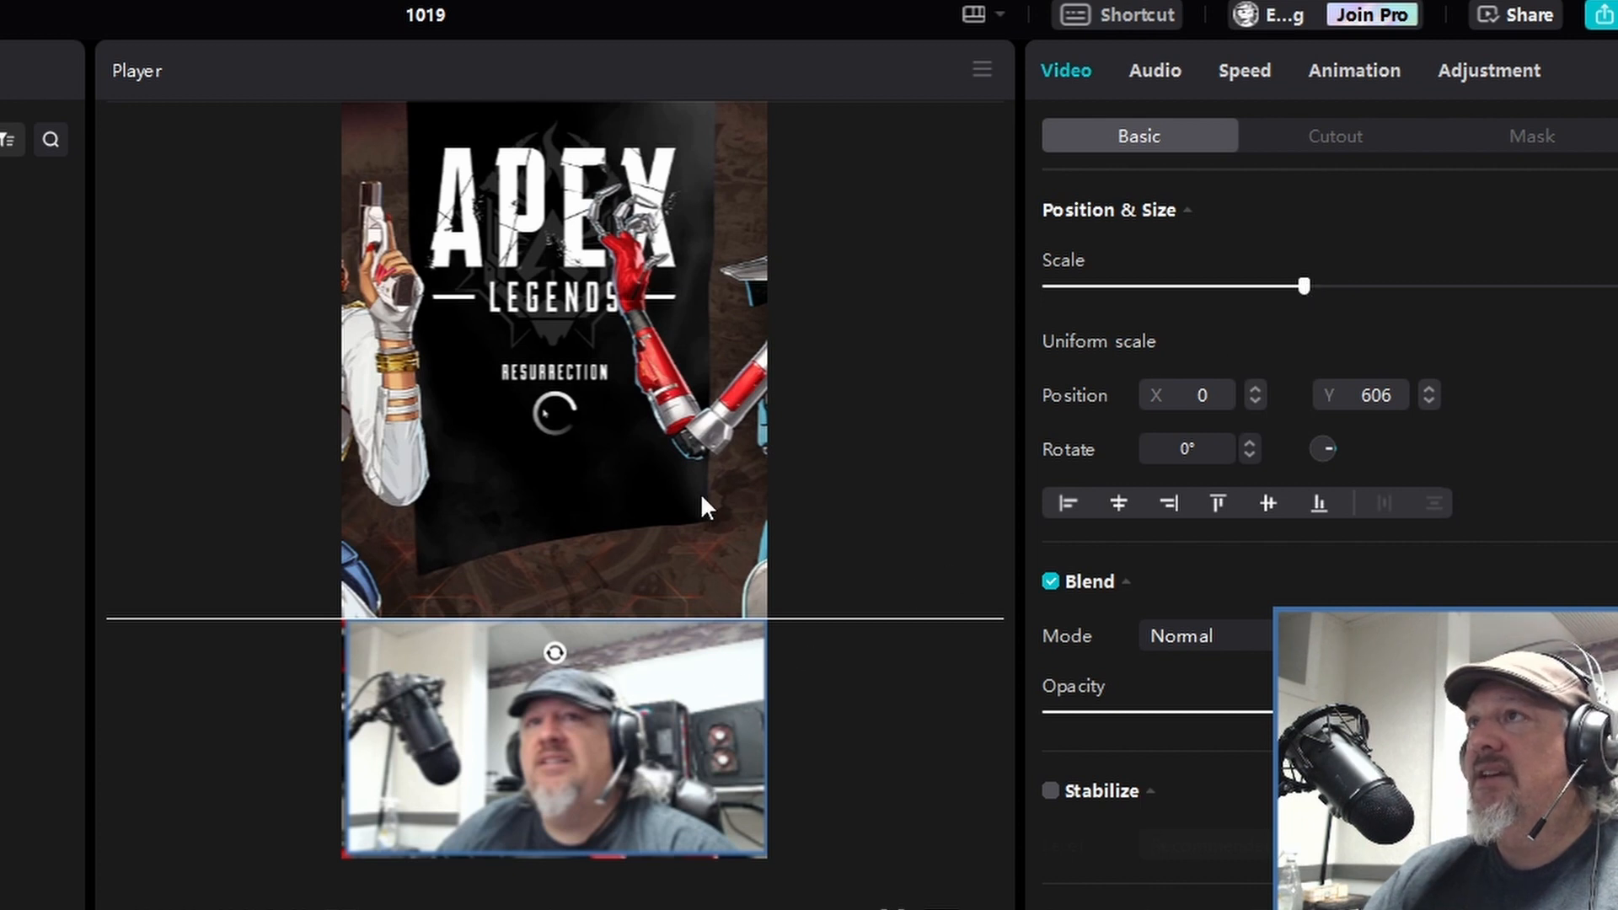
left_click(861, 793)
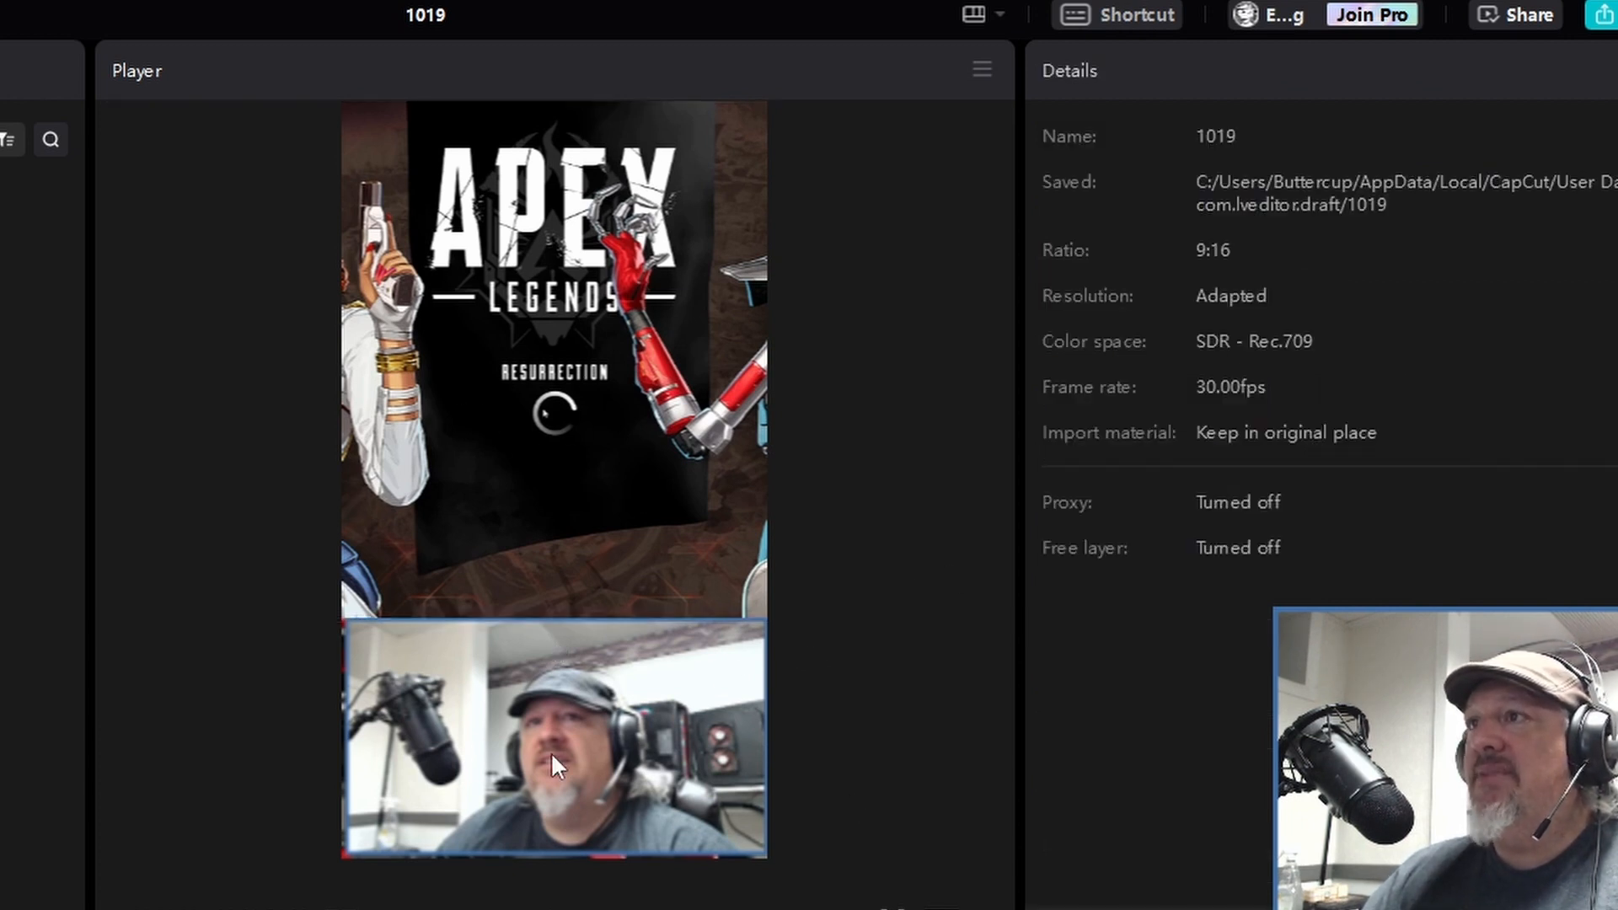
left_click(579, 772)
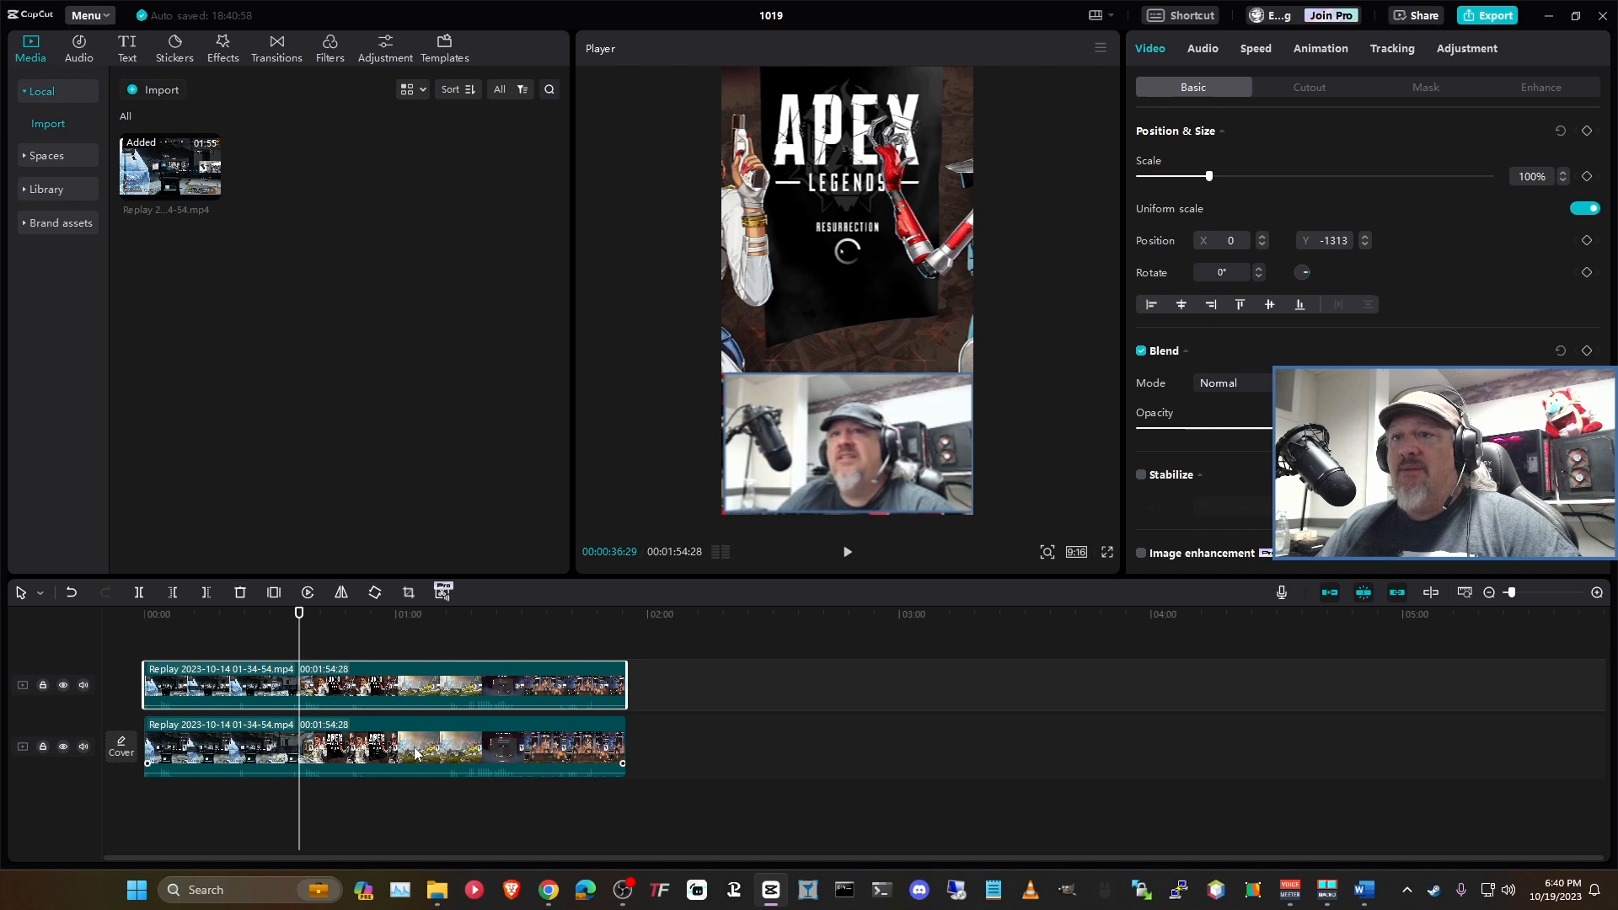
left_click(876, 316)
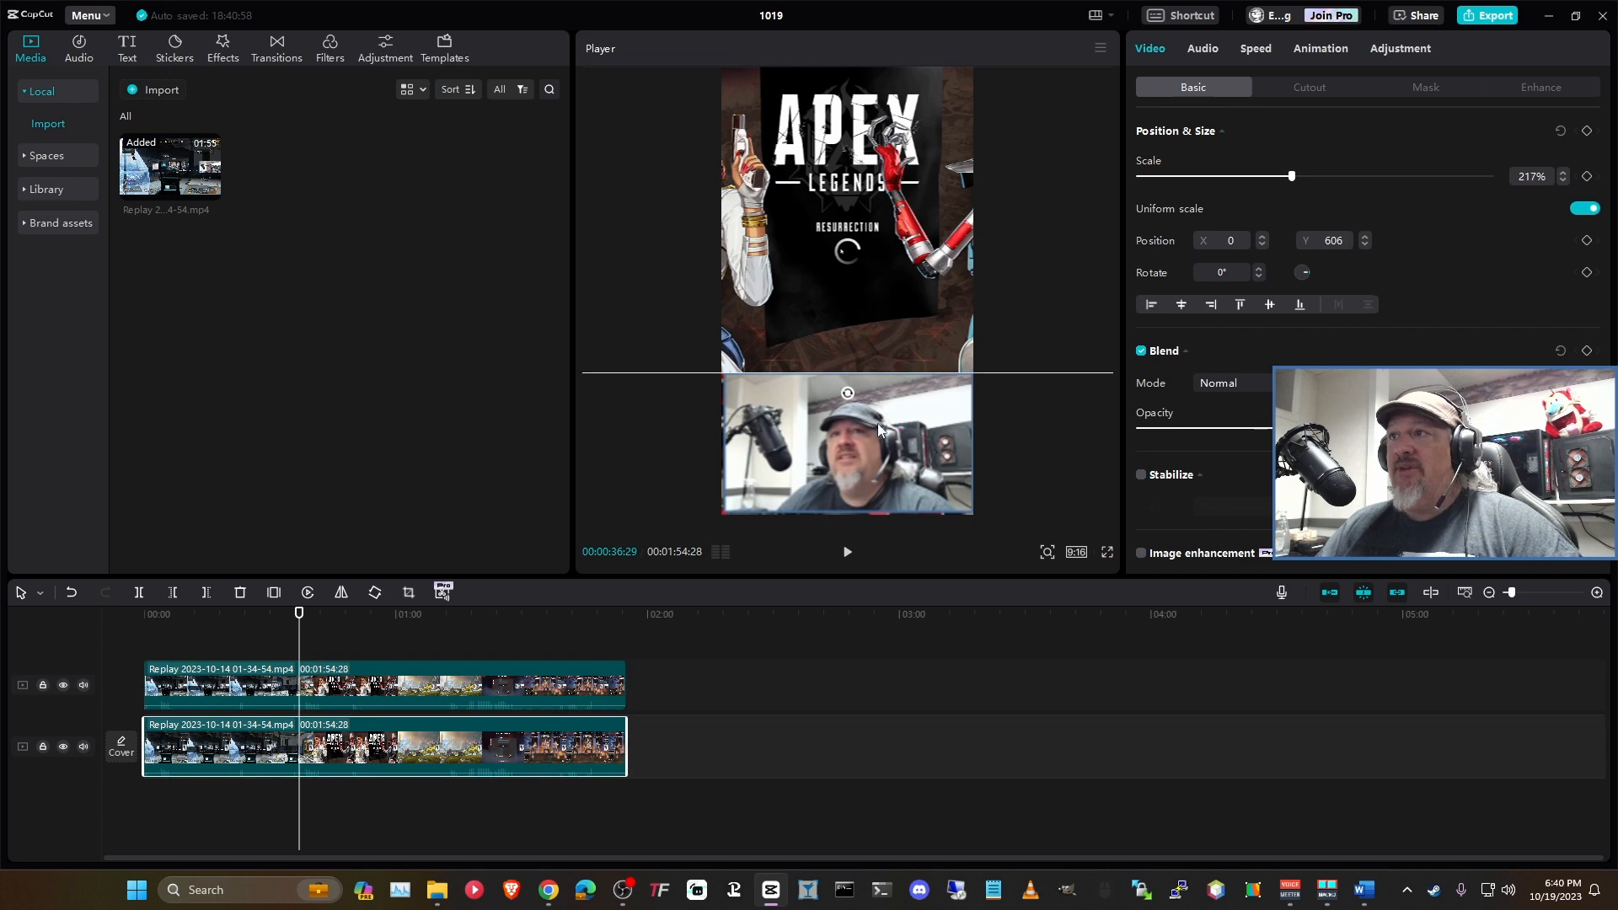
left_click(877, 428)
left_click(539, 752)
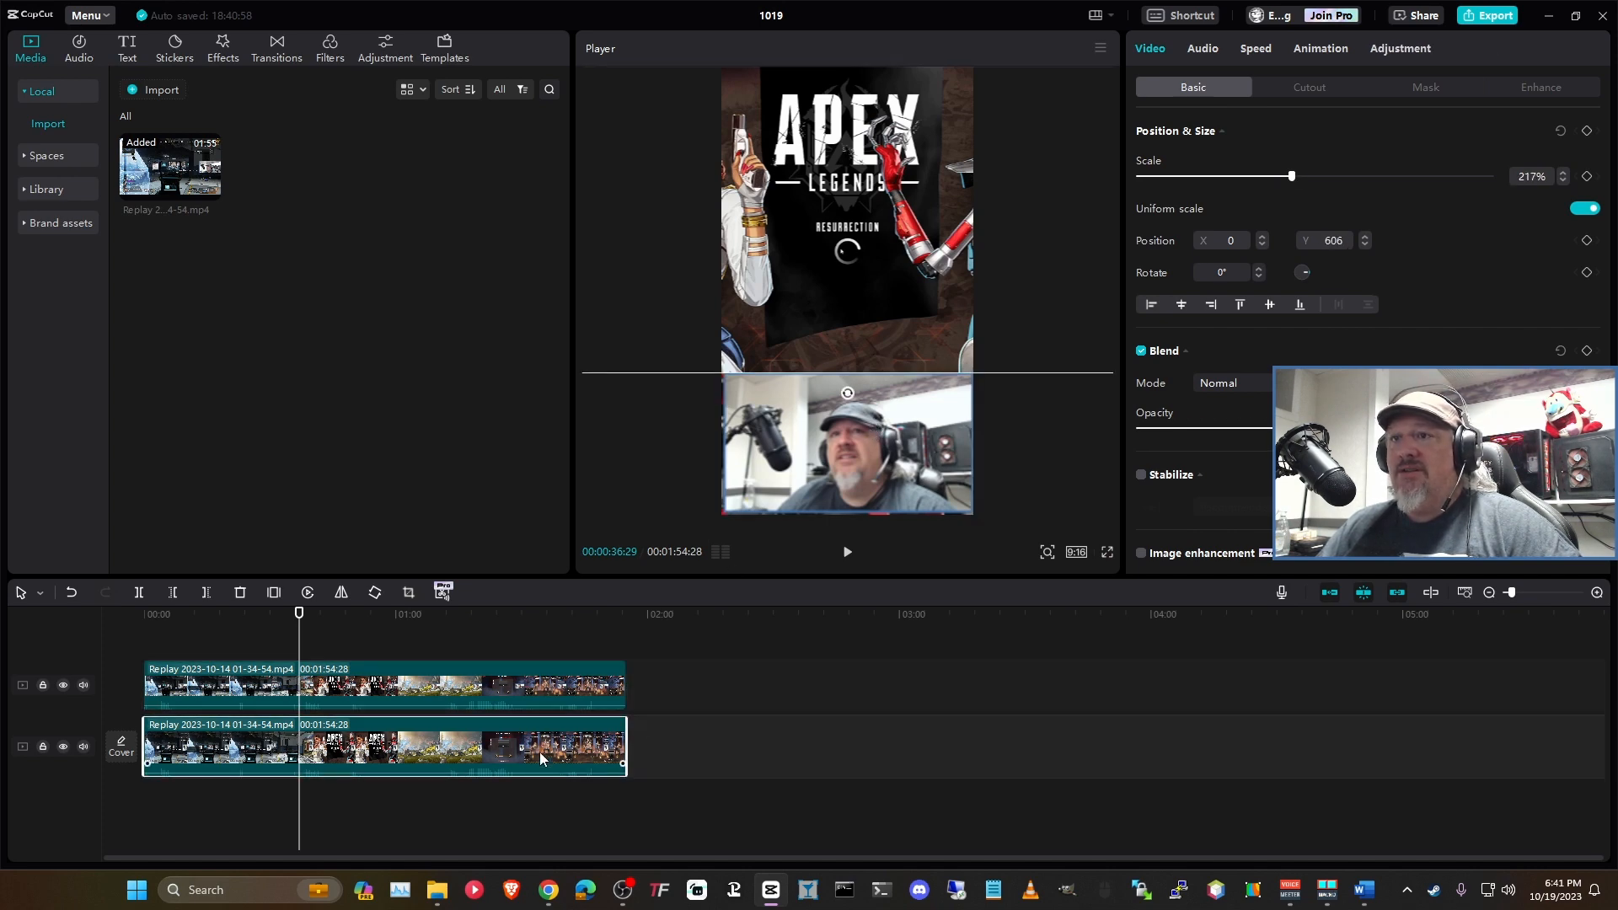
left_click(410, 593)
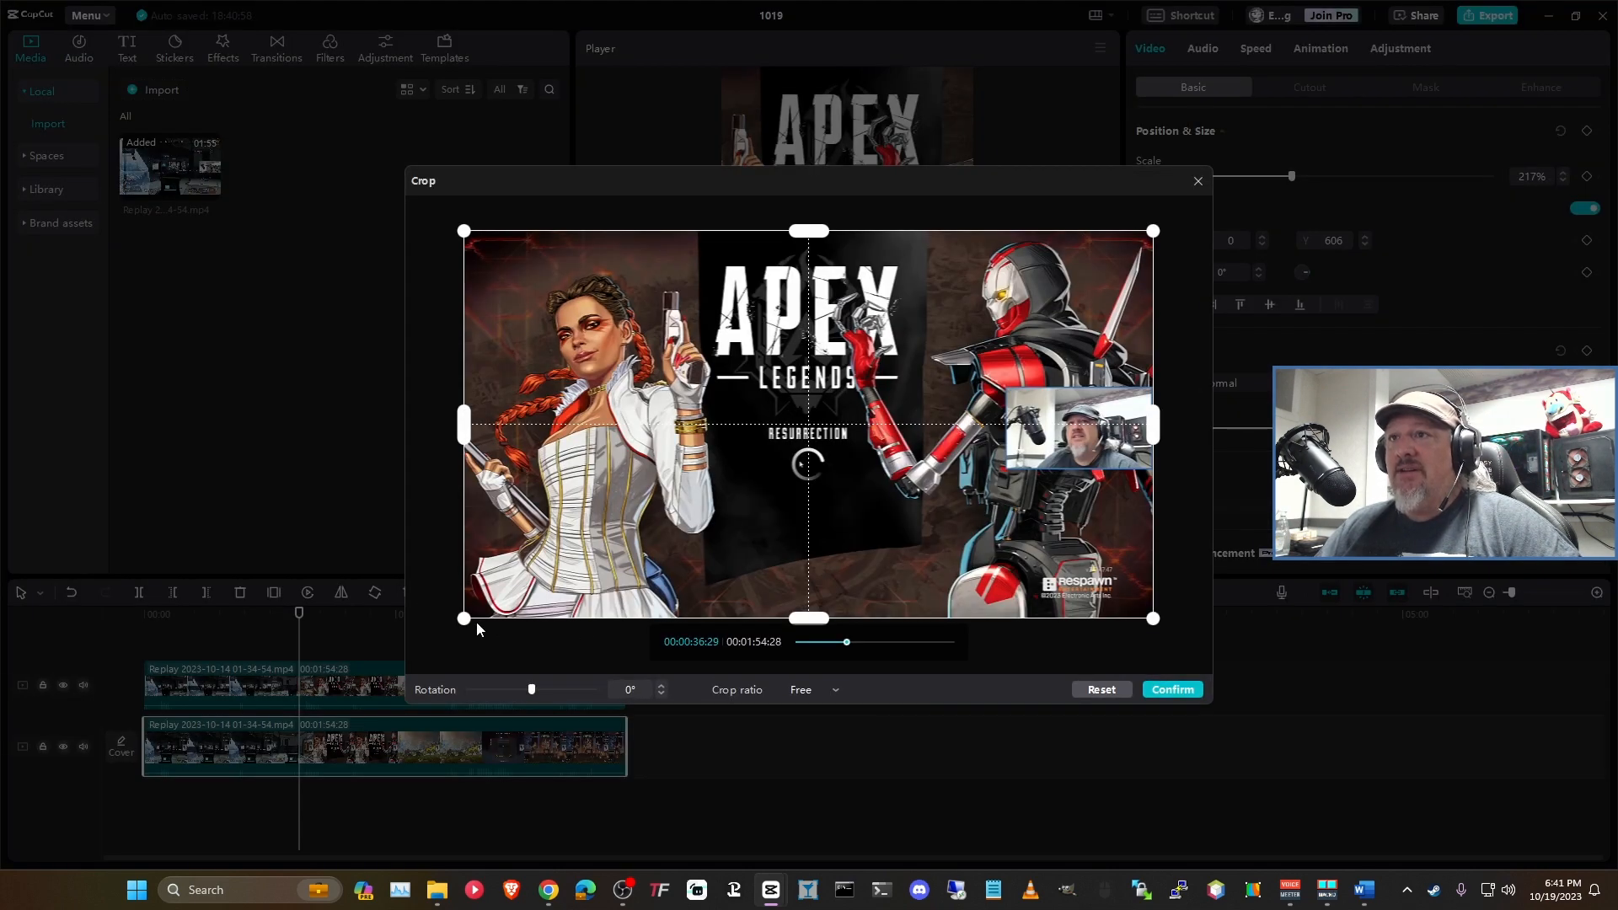
left_click(1197, 181)
Step: Readjust the crop of the upper-track webcam clip and nudge its picture to about X -2 and Y -1317
left_click(468, 698)
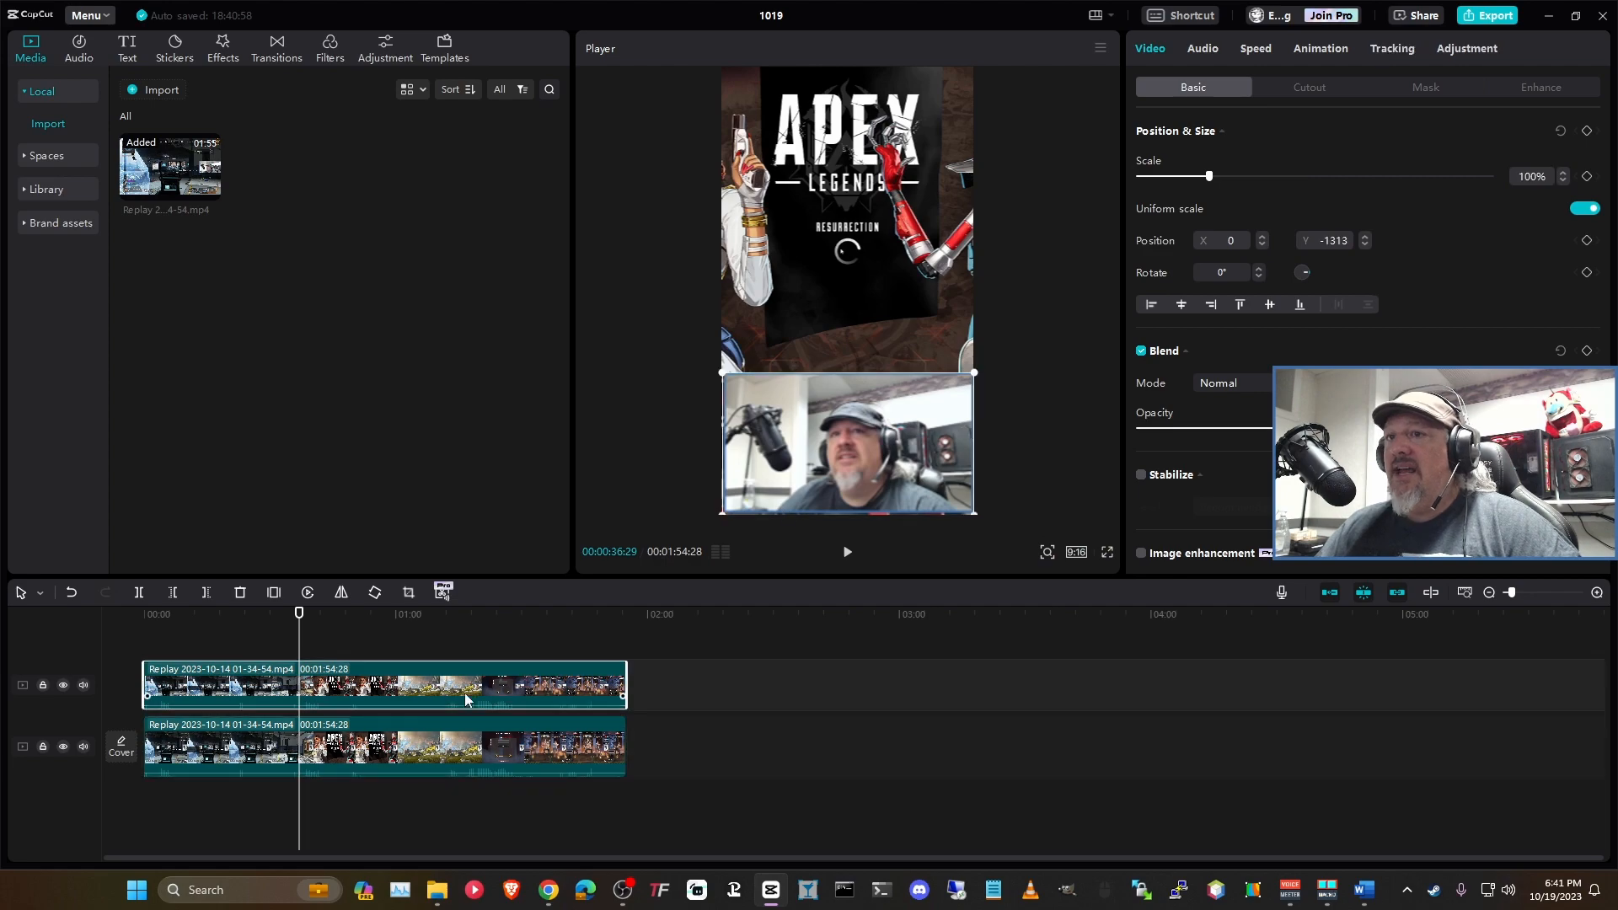
left_click(408, 593)
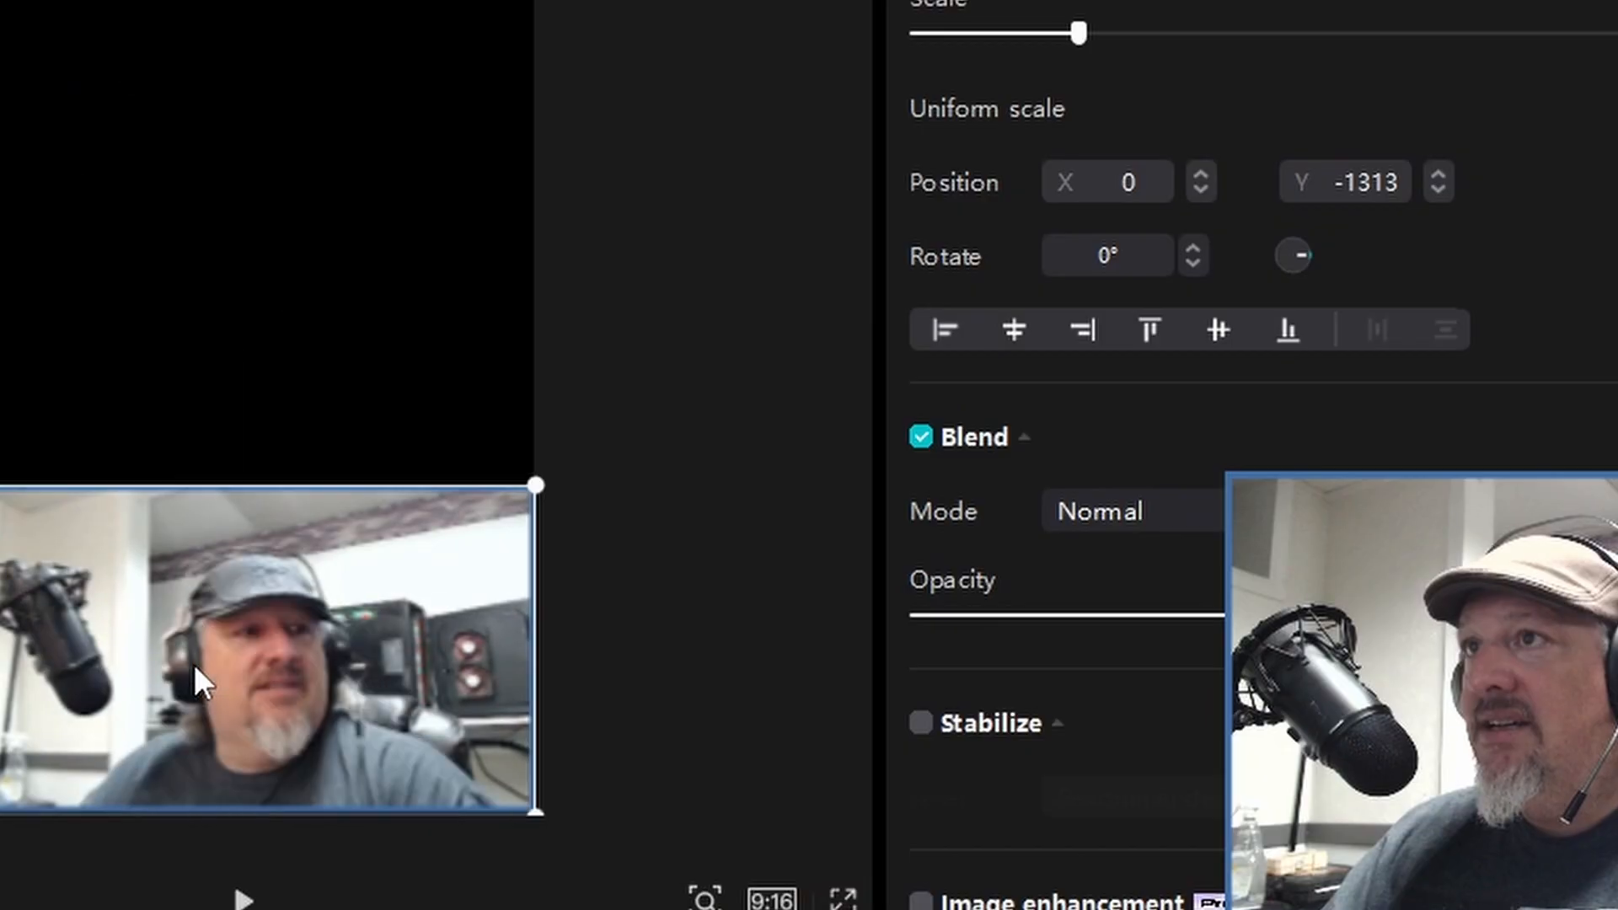
left_click(1439, 190)
left_click(1438, 189)
left_click(1438, 190)
left_click(1439, 189)
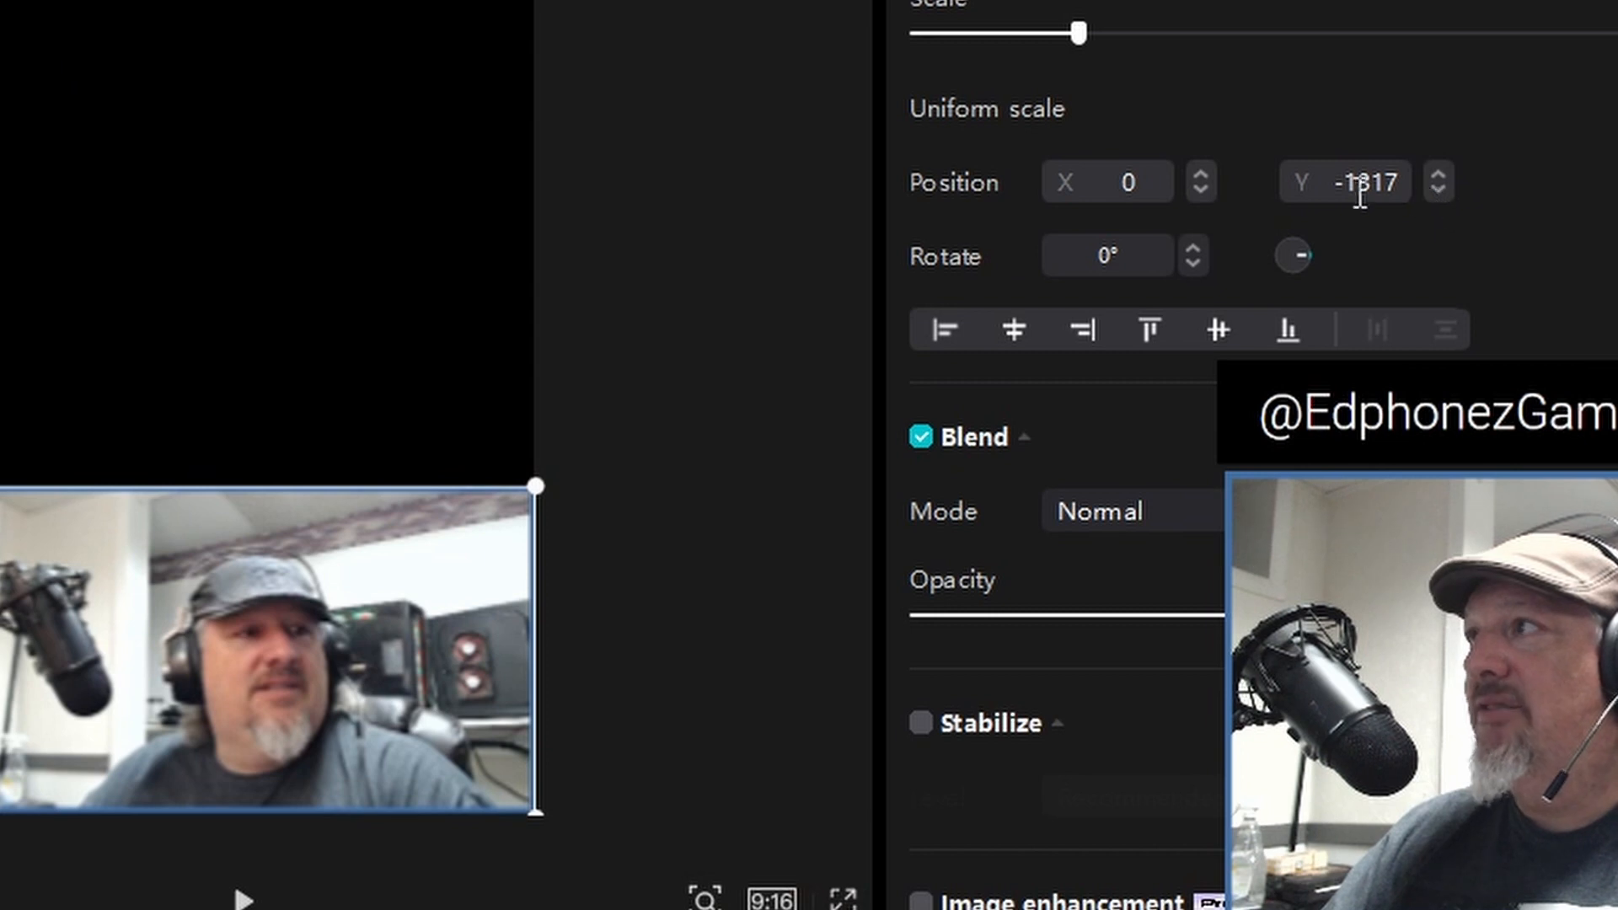
left_click(1202, 190)
left_click(1201, 190)
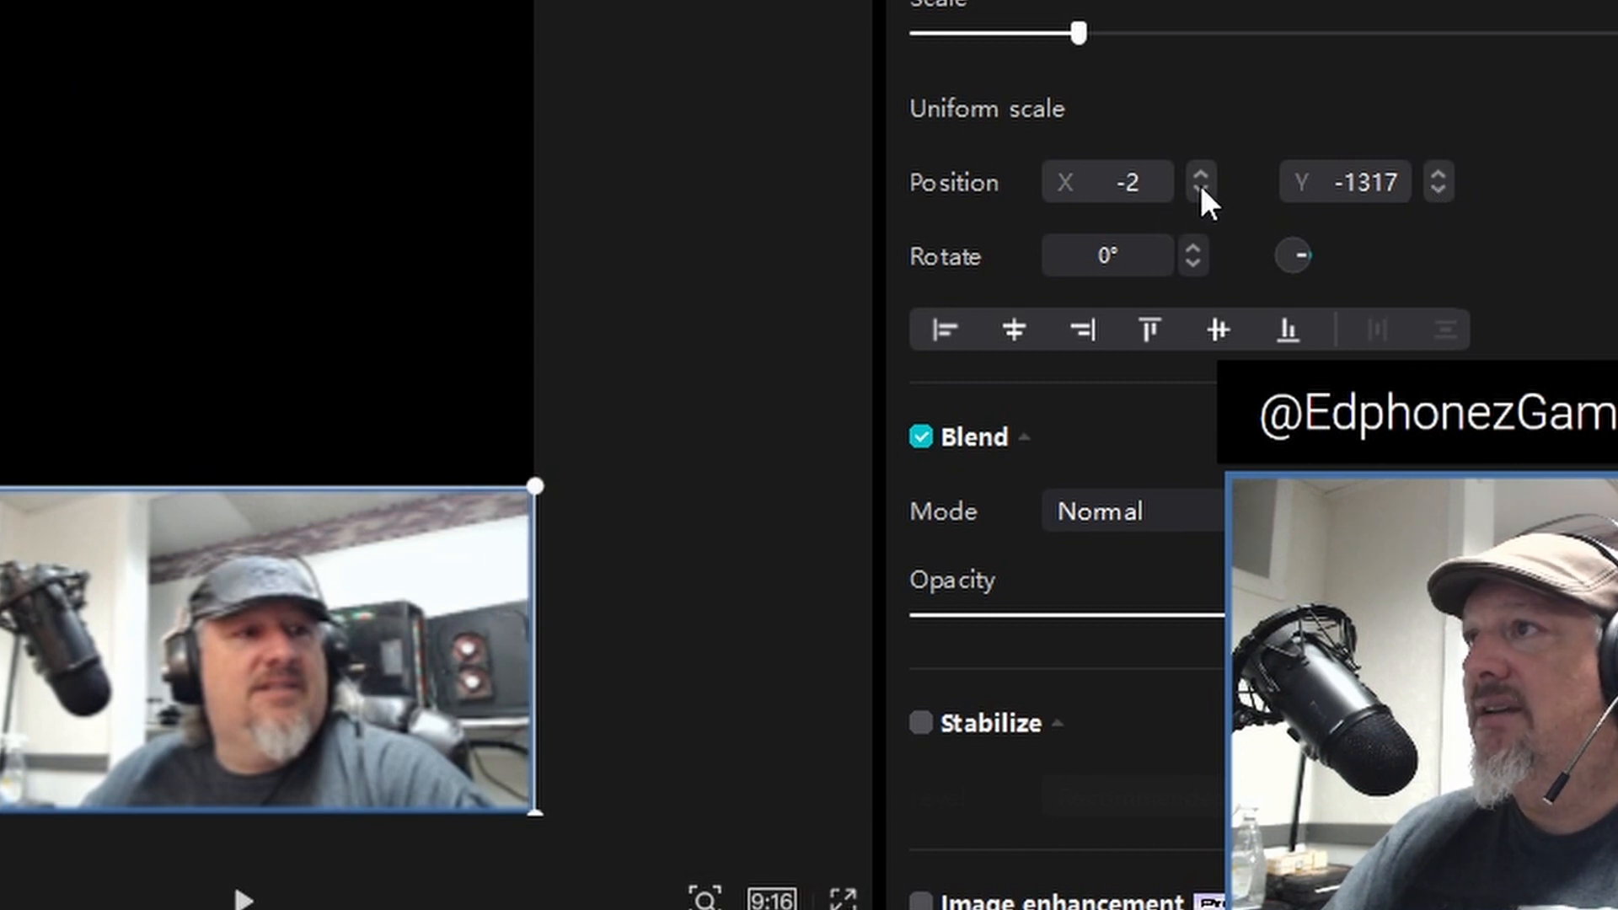
left_click(1201, 189)
Step: Scrub through the timeline to check the stacked gameplay and webcam layout, leaving the playhead just before the one-minute mark
left_click(623, 649)
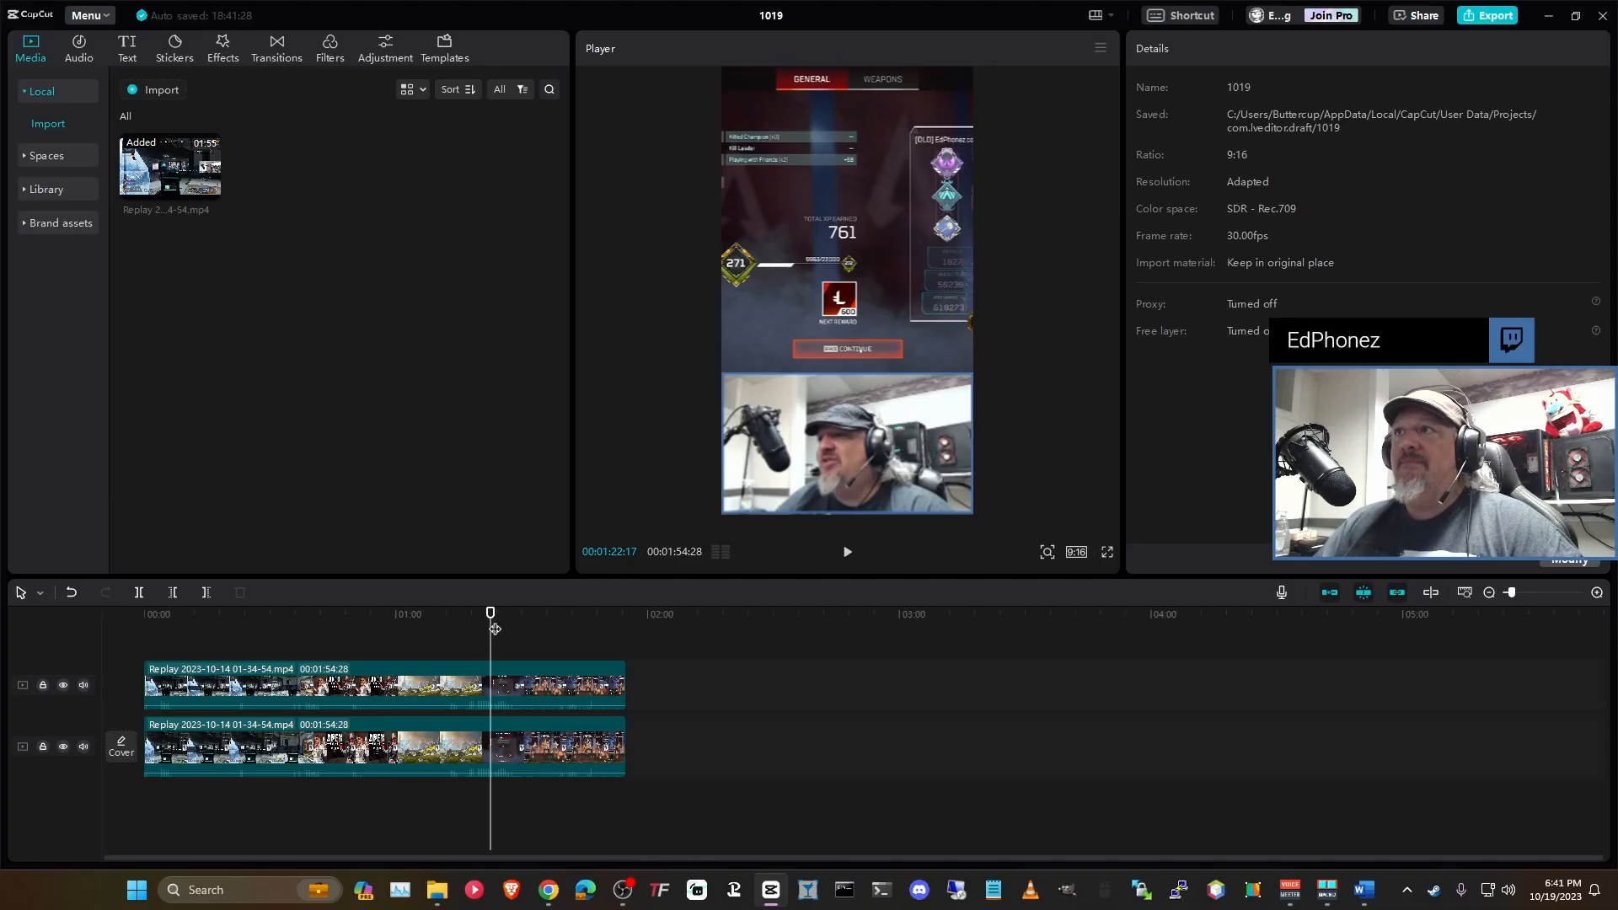
left_click_drag(490, 628, 279, 628)
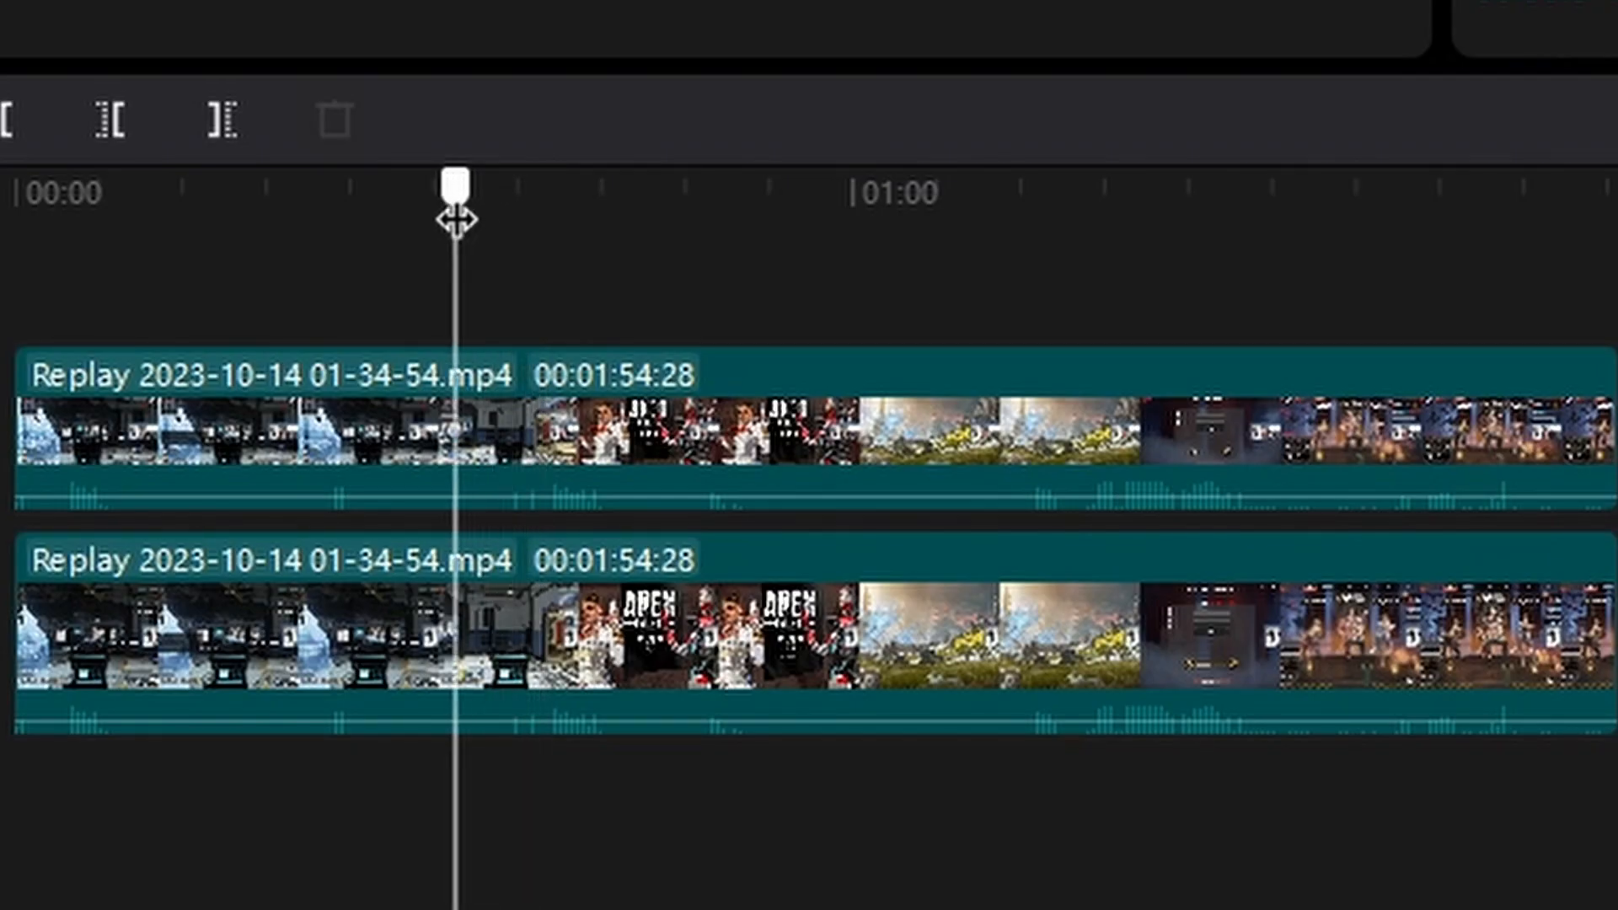
left_click_drag(455, 221, 835, 231)
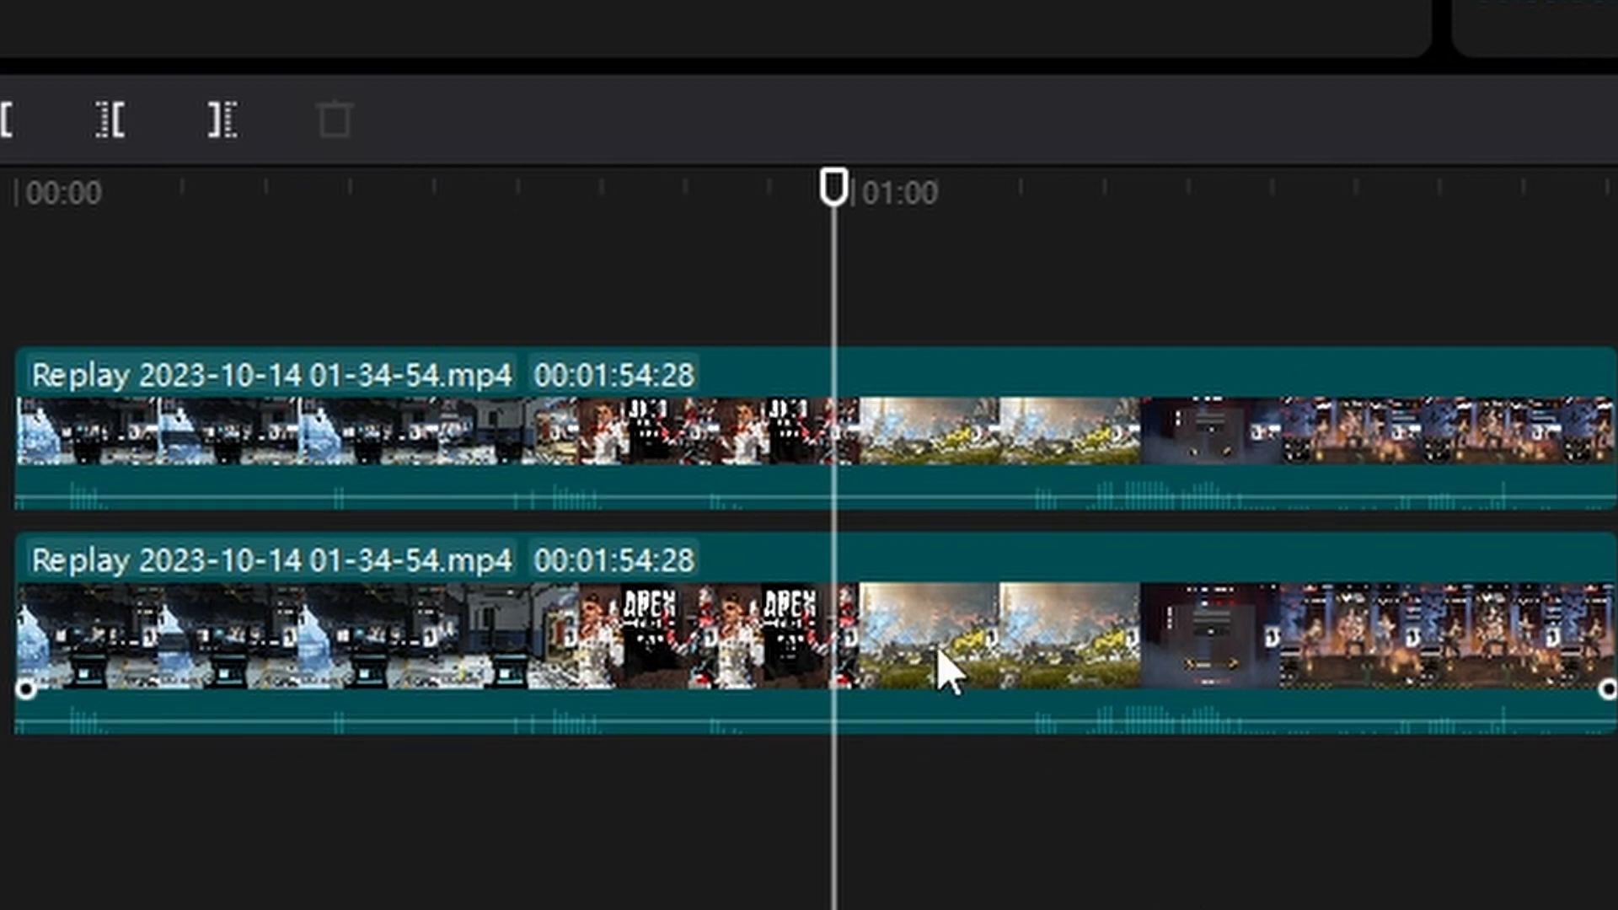
Step: Scrub the opening seconds of the timeline and examine the waveforms of both clips up close to find where the speech starts
left_click(155, 192)
left_click_drag(155, 202, 62, 232)
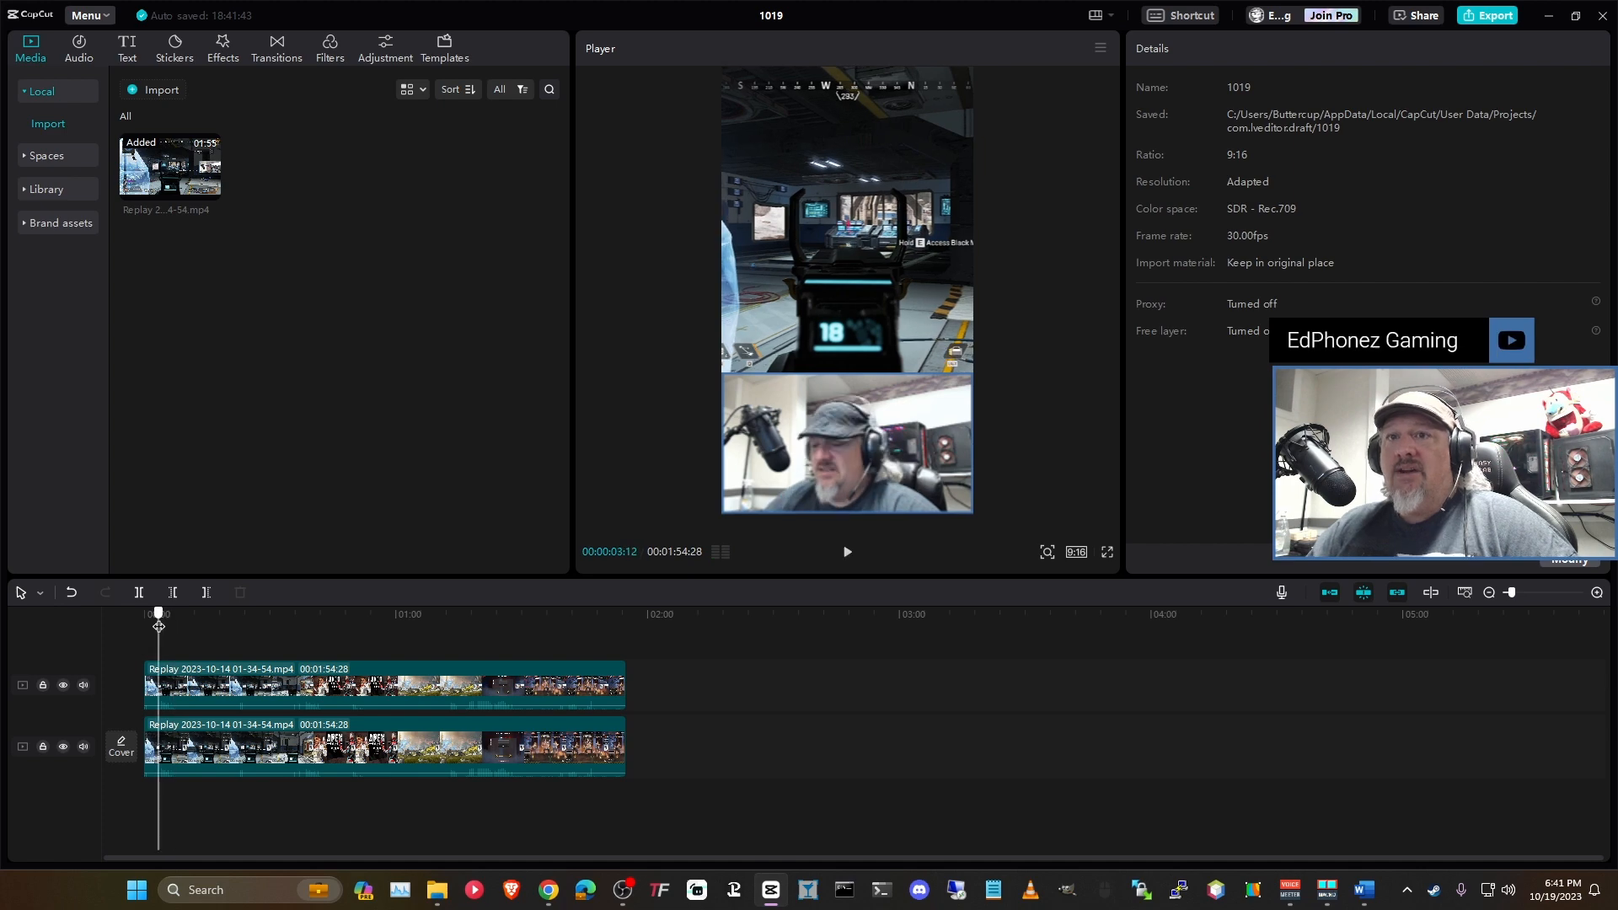
left_click_drag(159, 626, 166, 617)
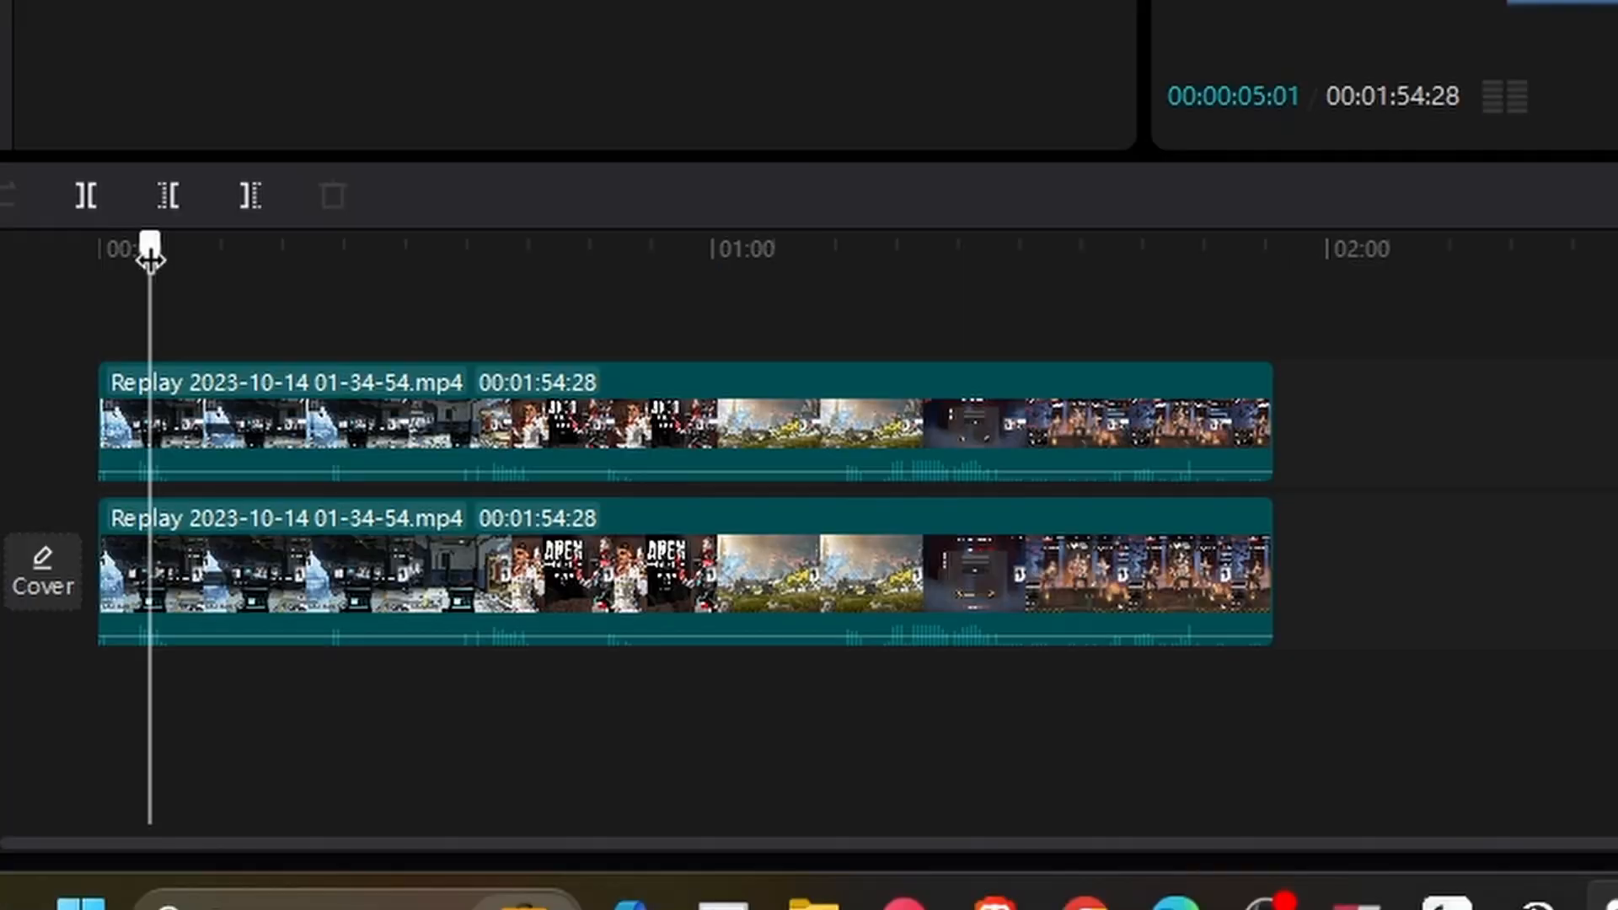
left_click_drag(150, 257, 135, 253)
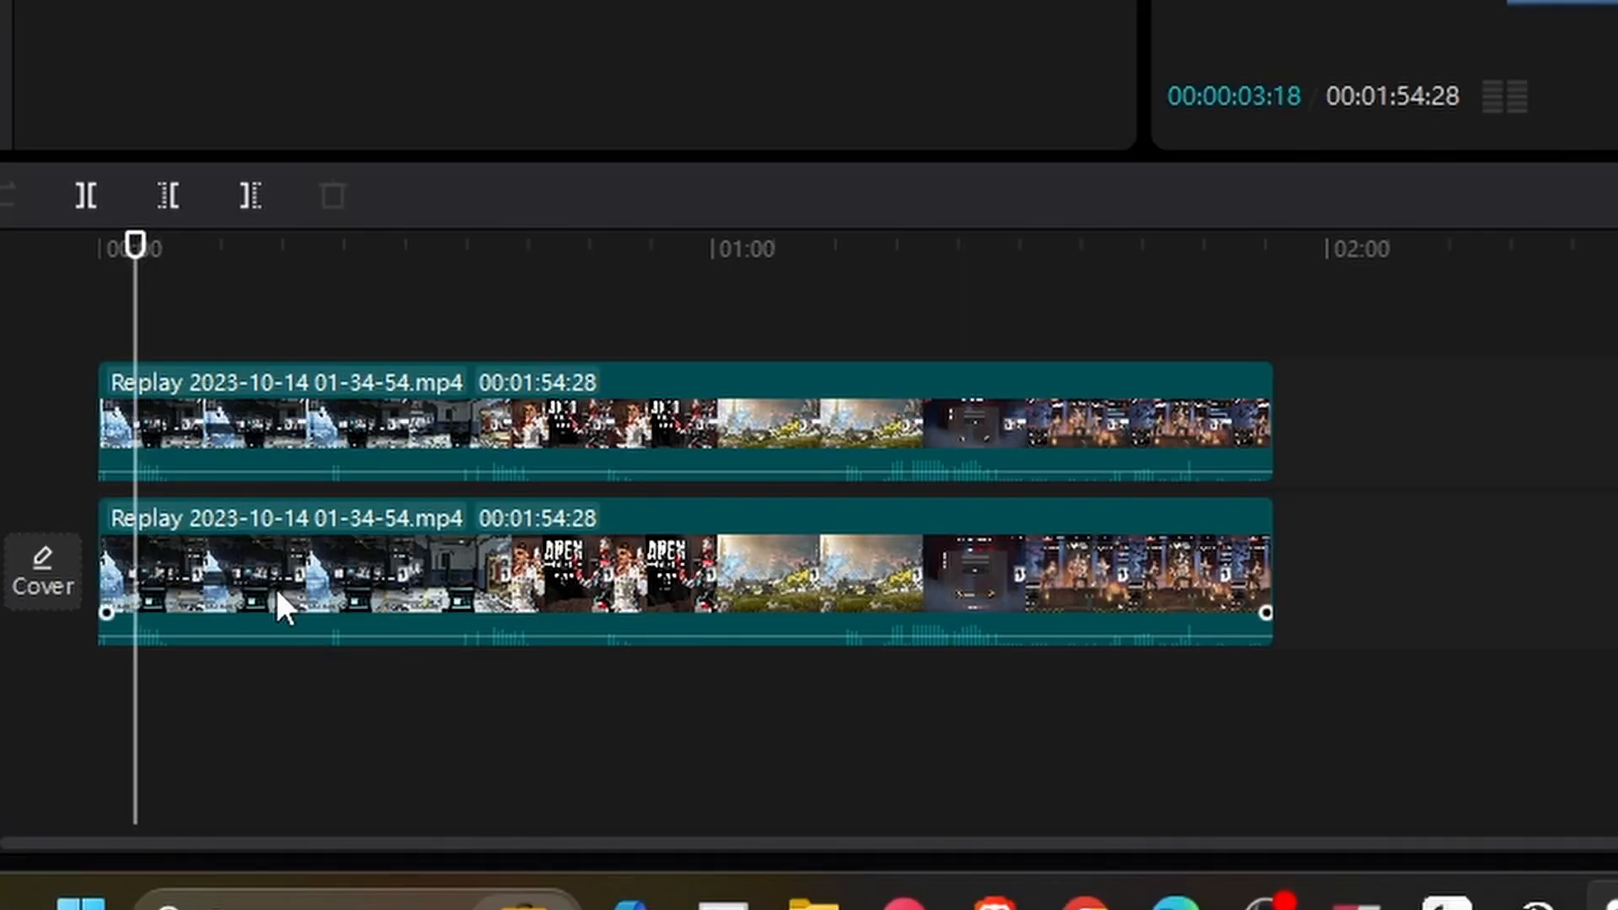
scroll(275, 588, "up", 6)
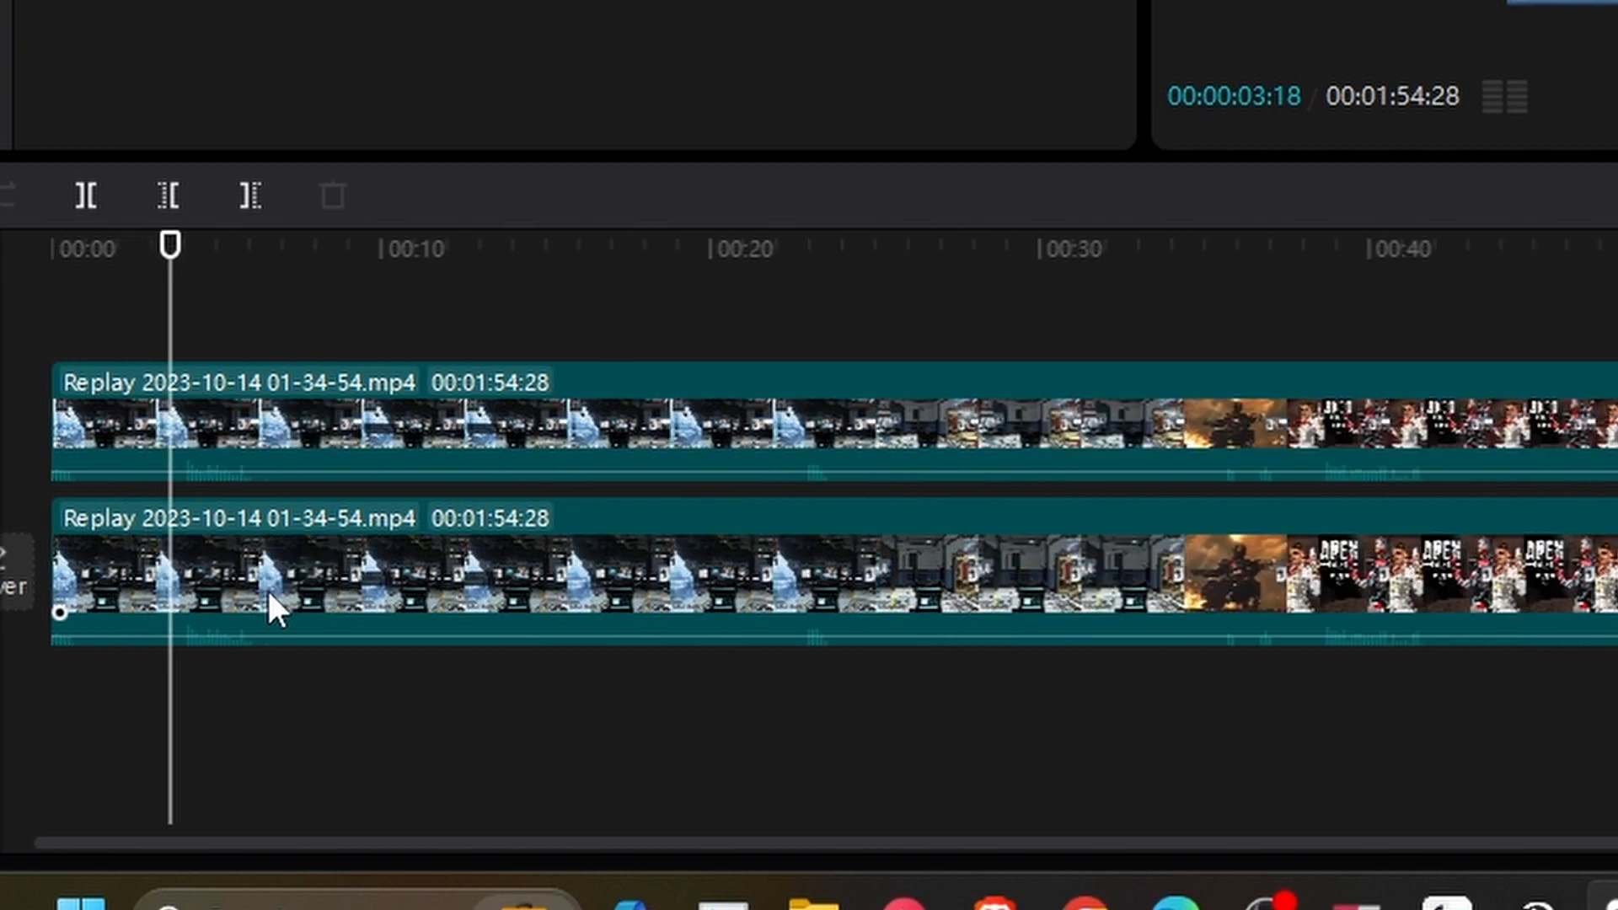
scroll(273, 584, "up", 3)
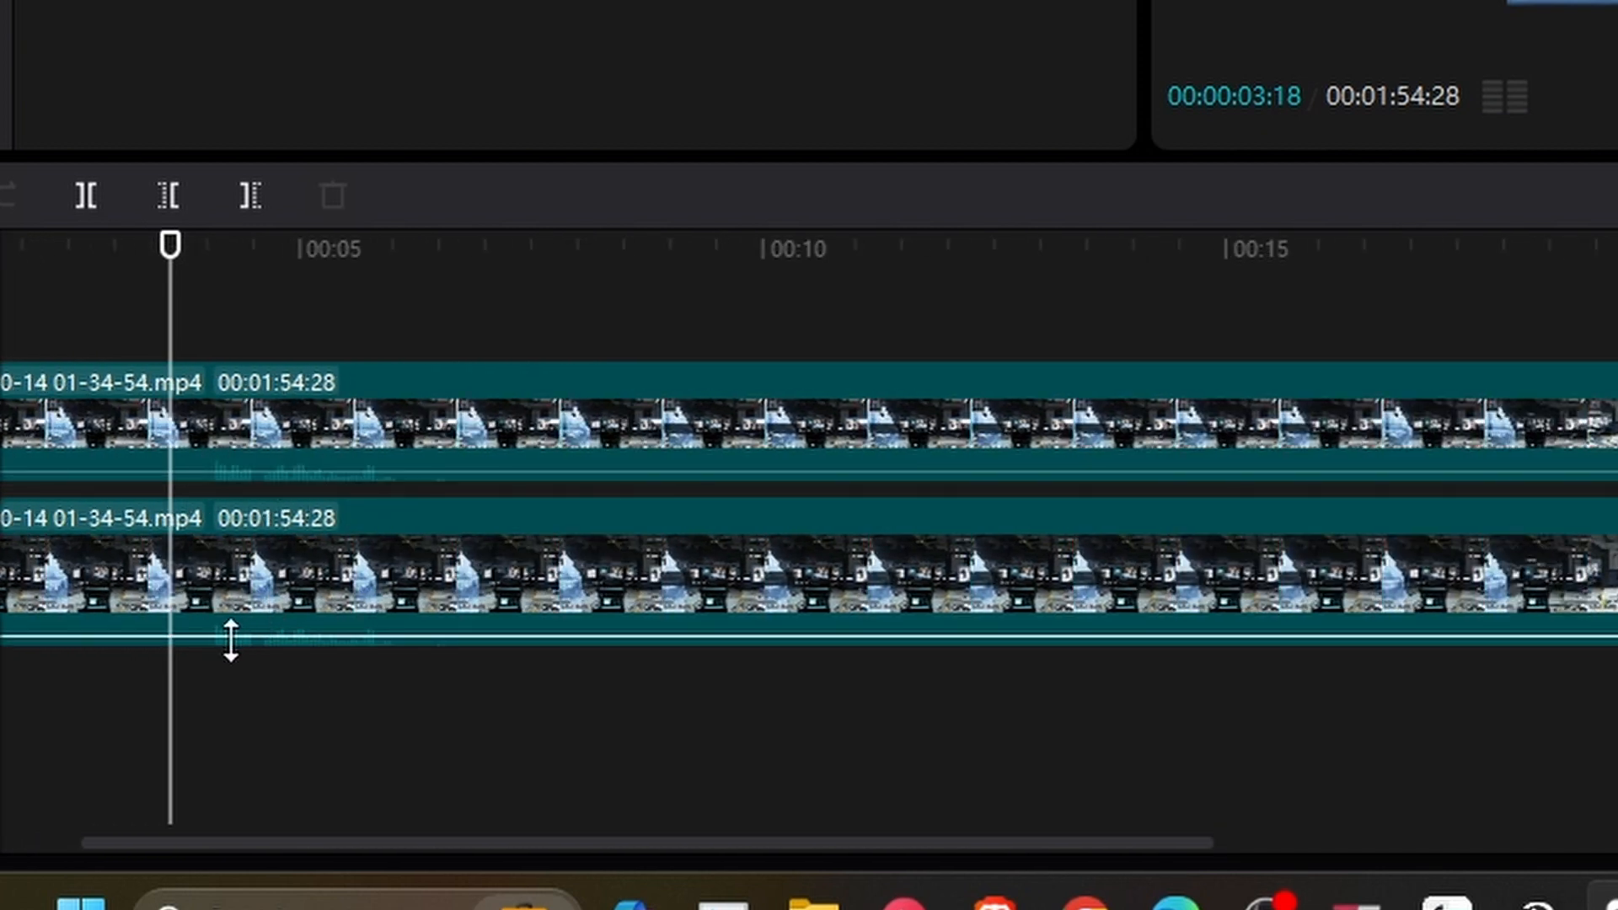
left_click(553, 788)
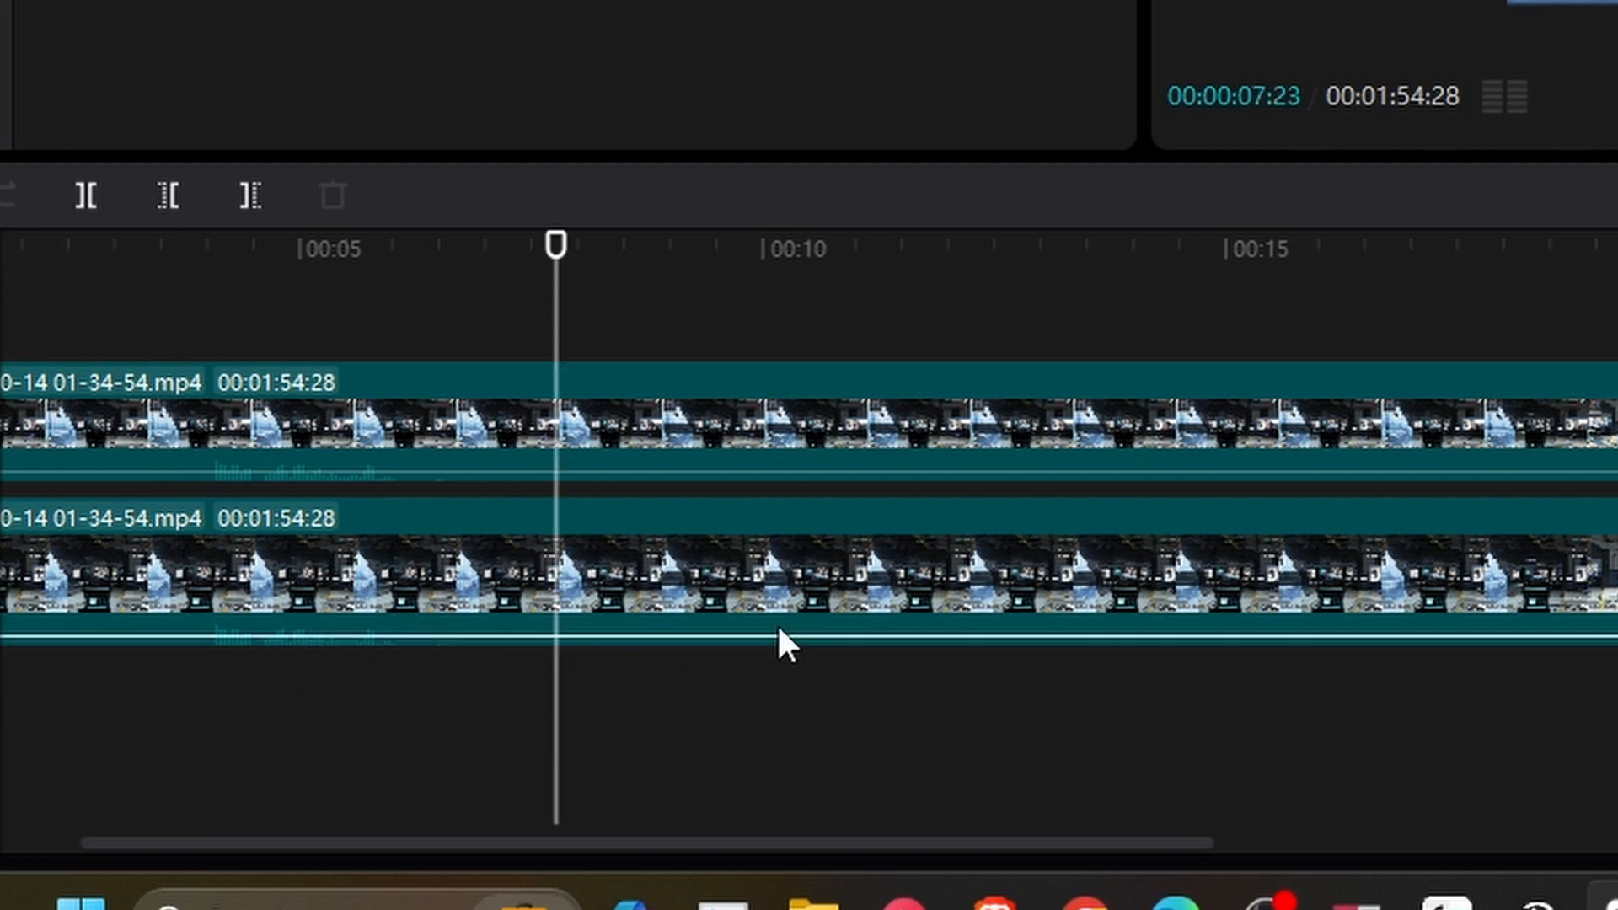
Step: Extract the audio from the upper-track webcam clip and delete the extracted audio track
left_click(672, 419)
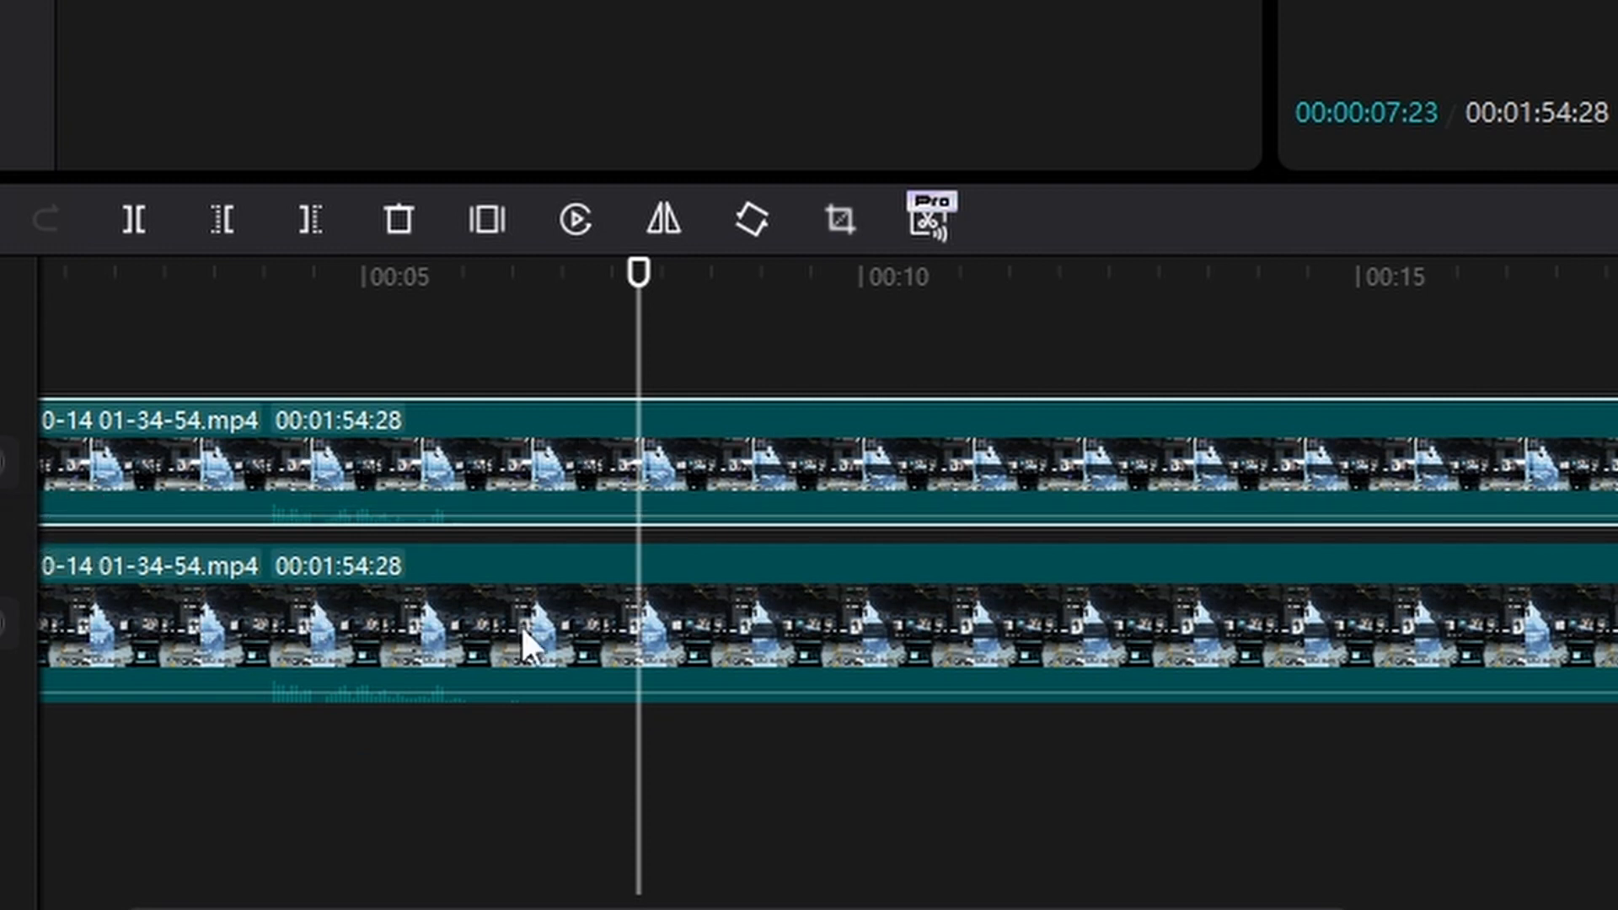
left_click(566, 632)
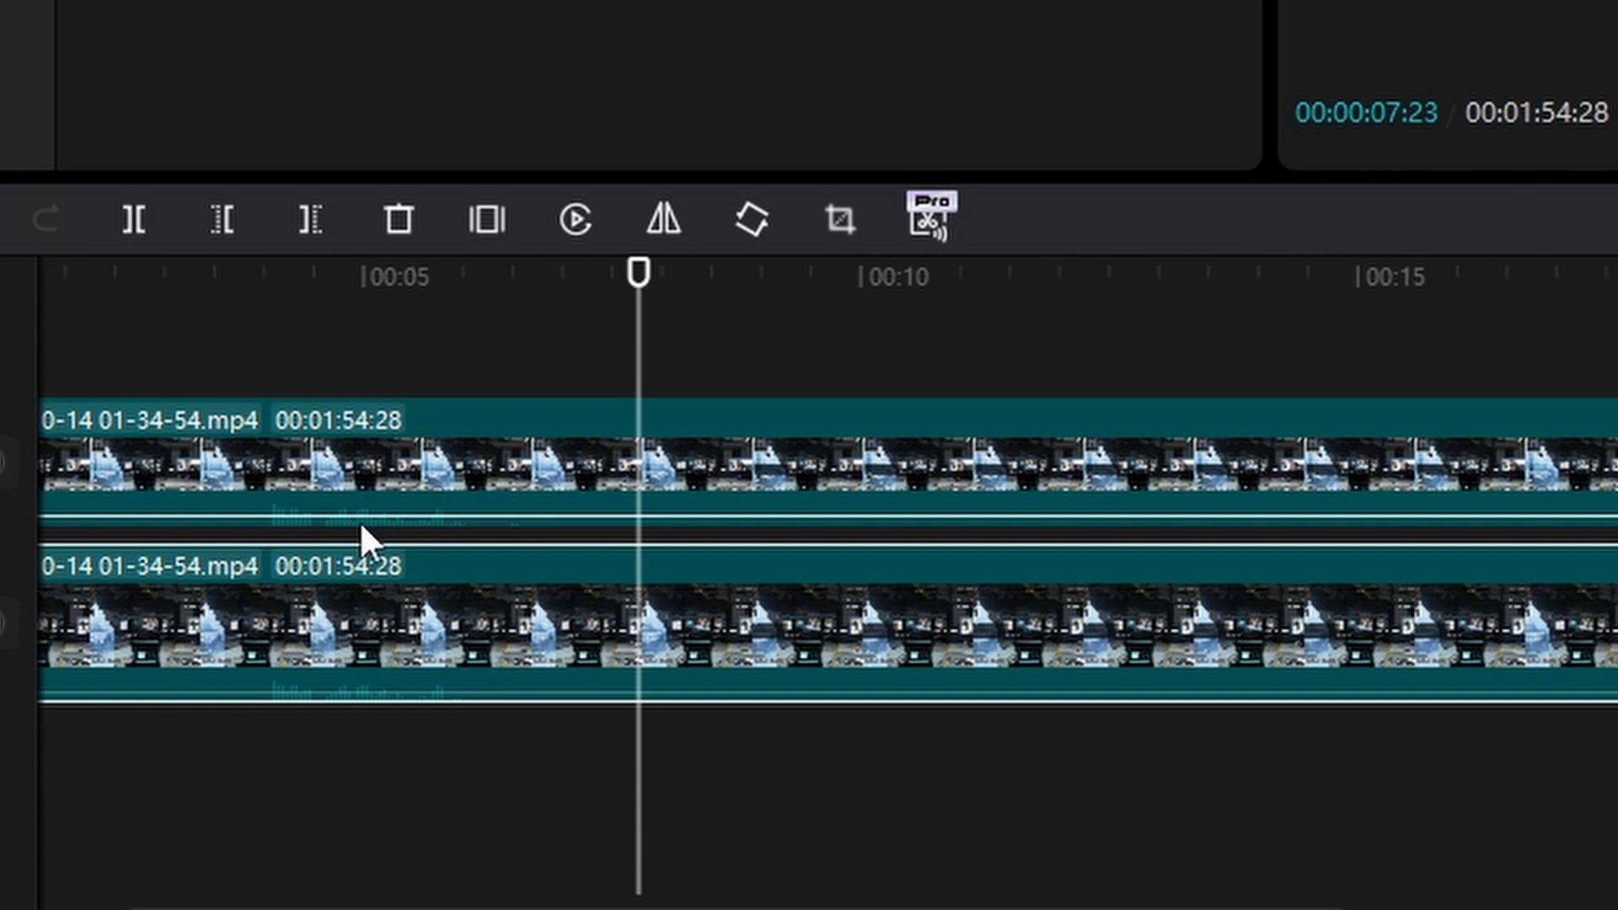
left_click(554, 447)
right_click(329, 421)
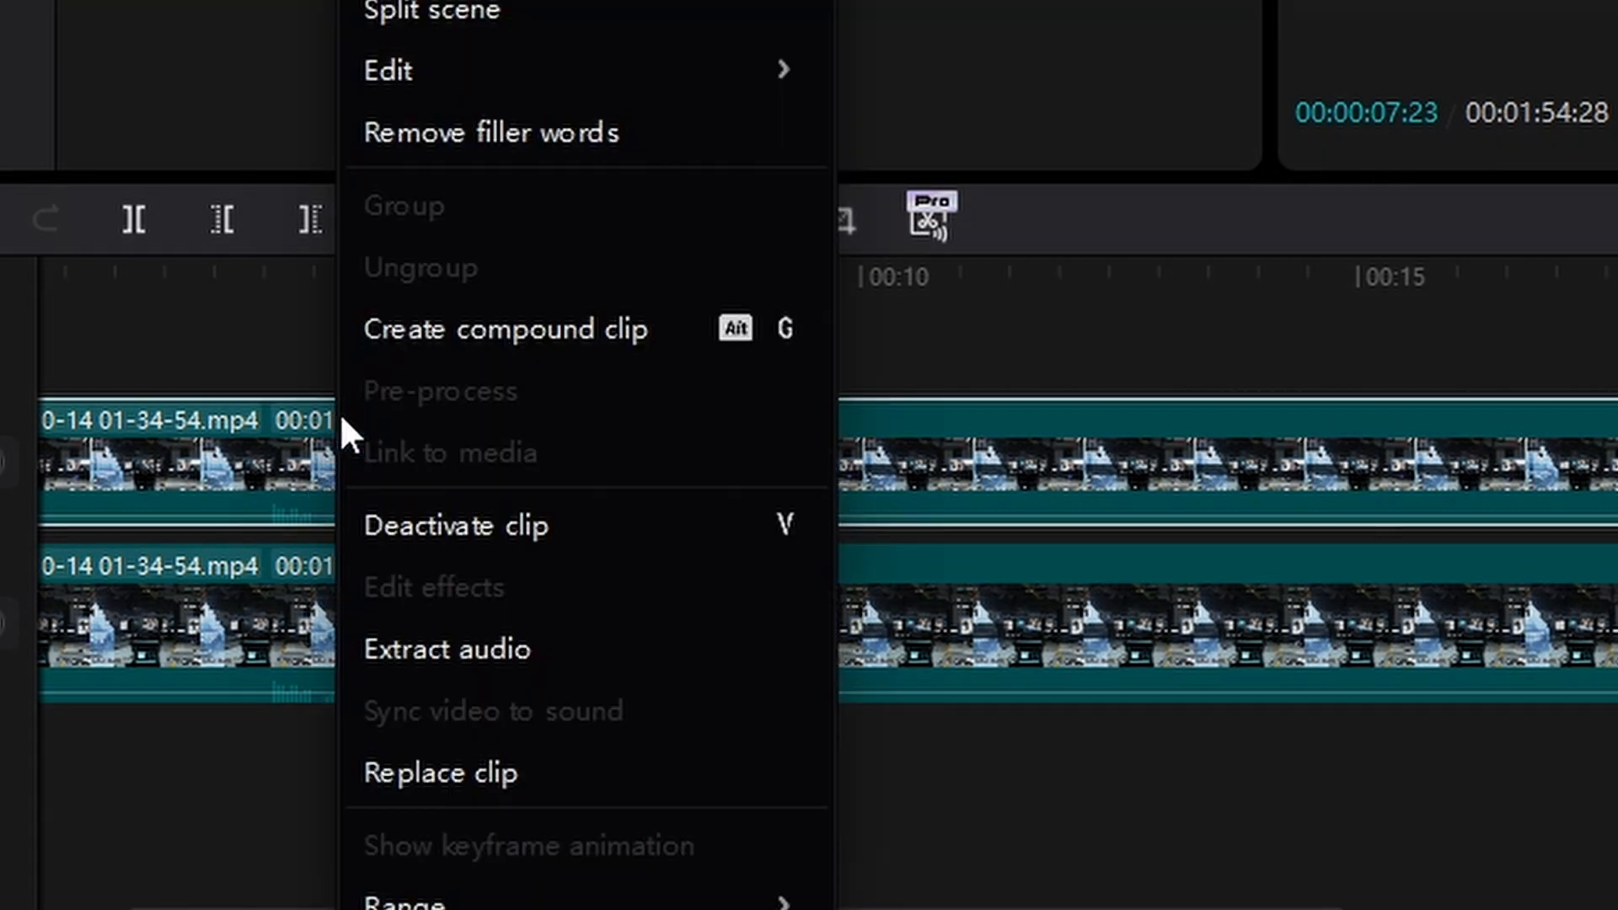
left_click(446, 635)
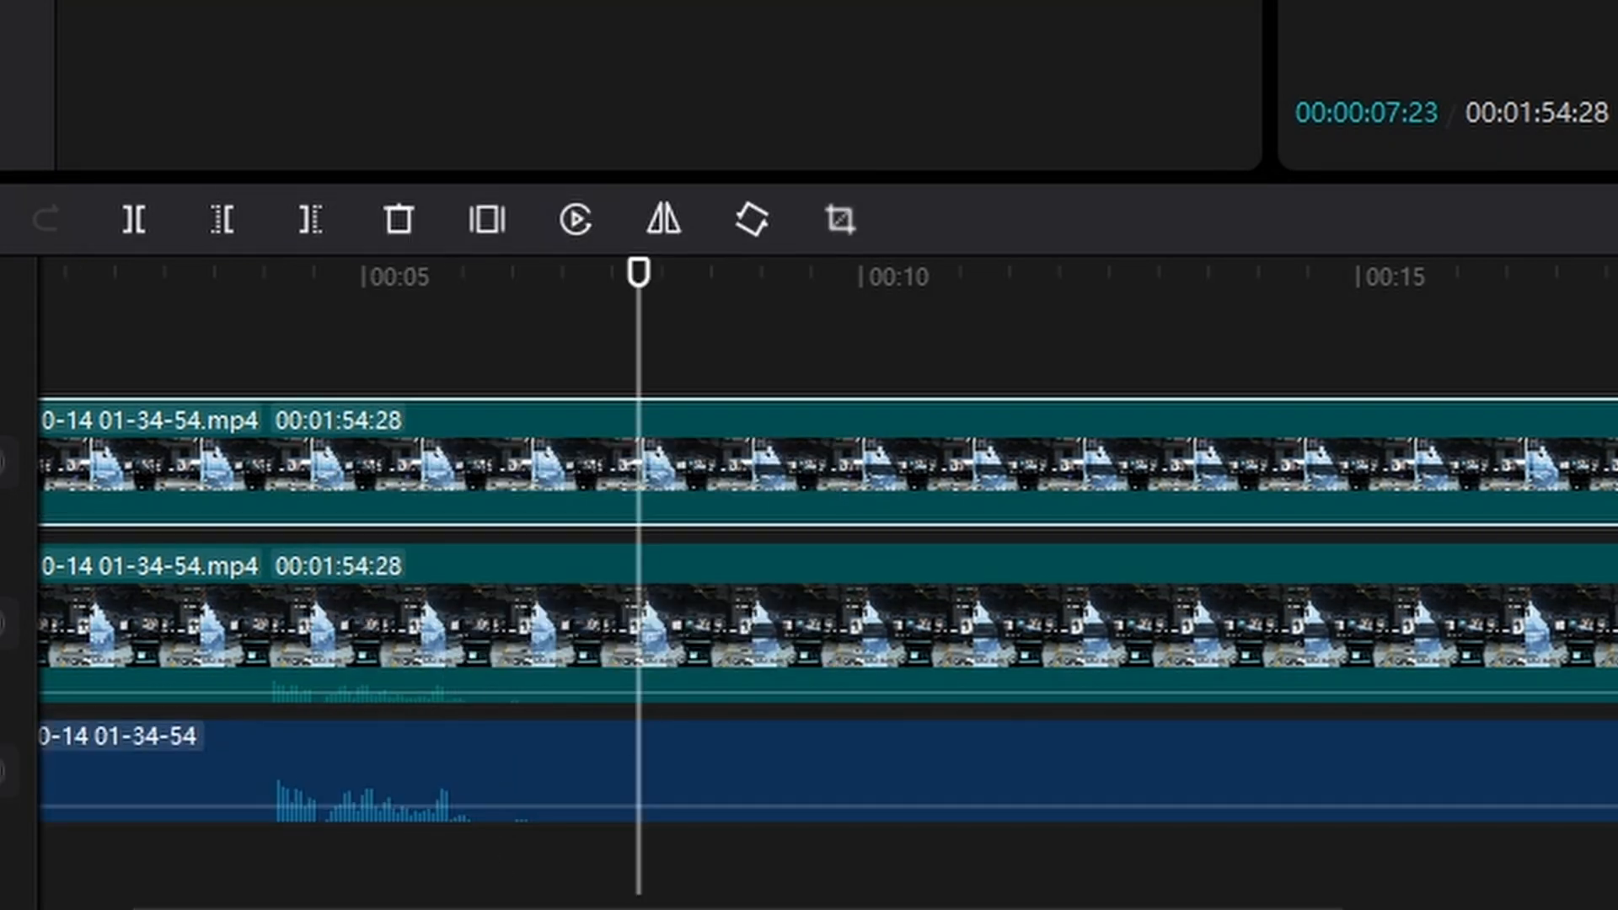
left_click(386, 765)
key("Delete")
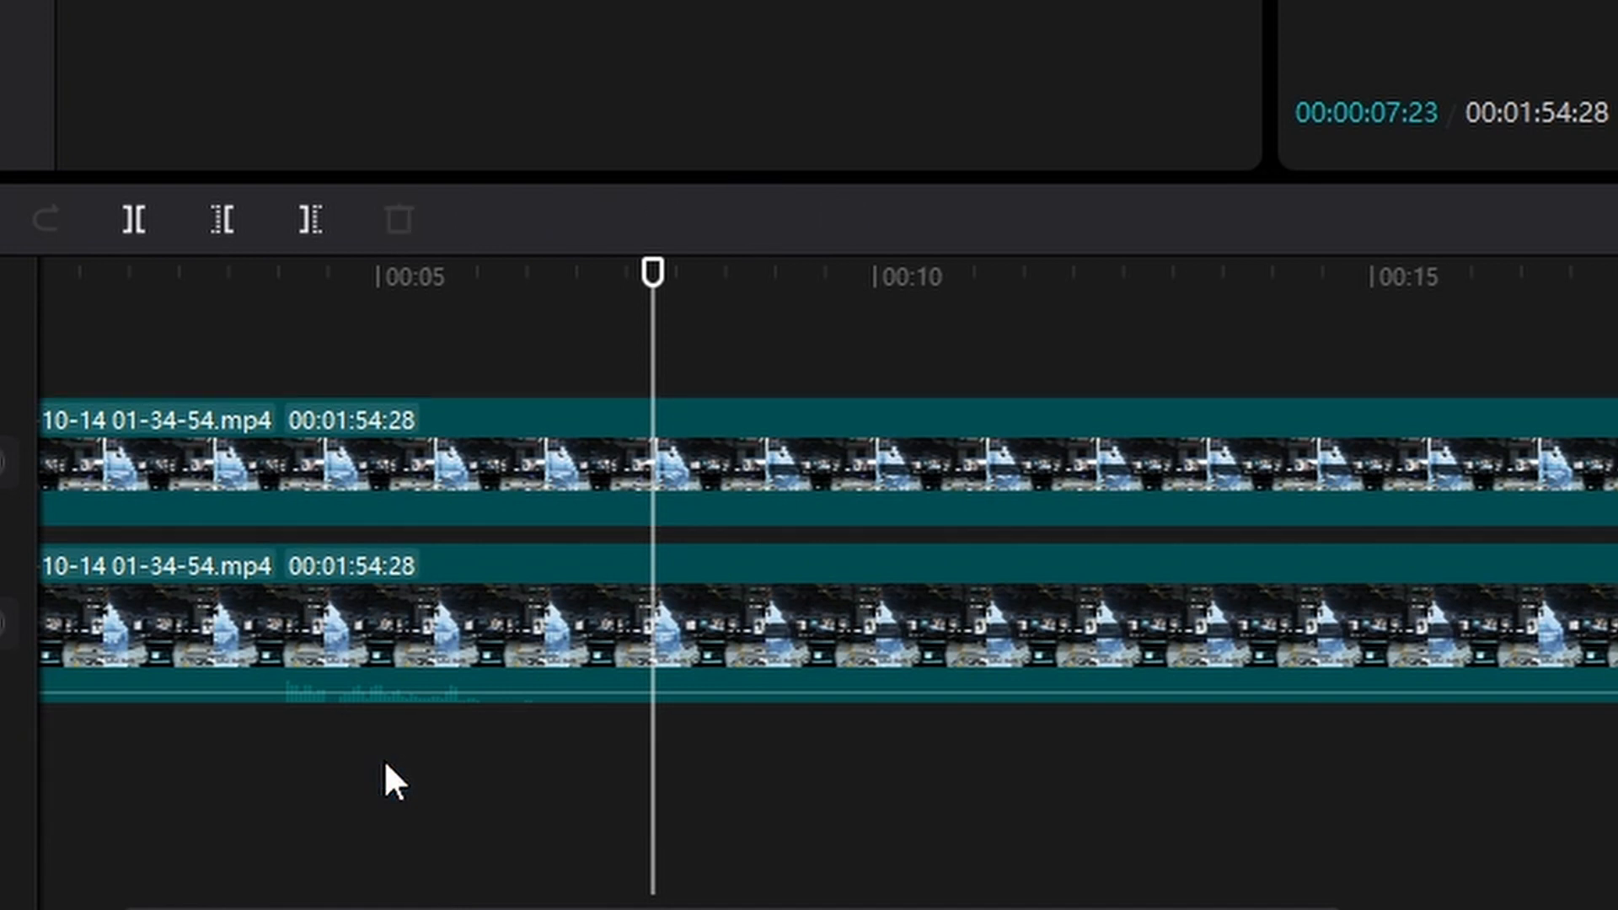
Step: Undo the deletion of the extracted audio track and delete it again
left_click(389, 765)
key("ctrl+z")
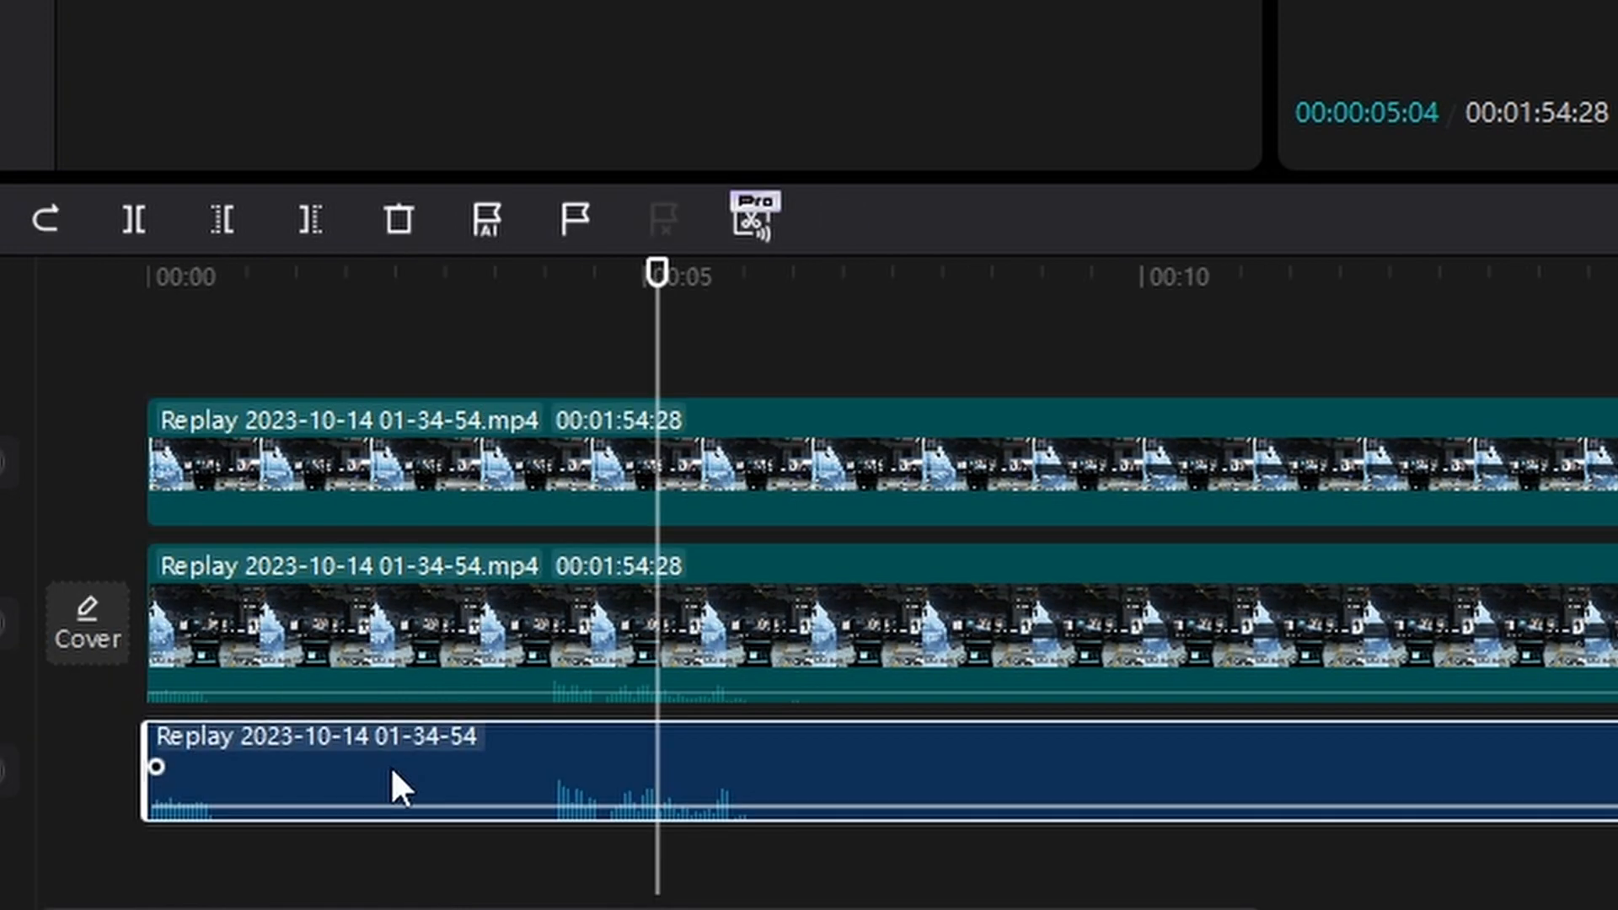
key("Delete")
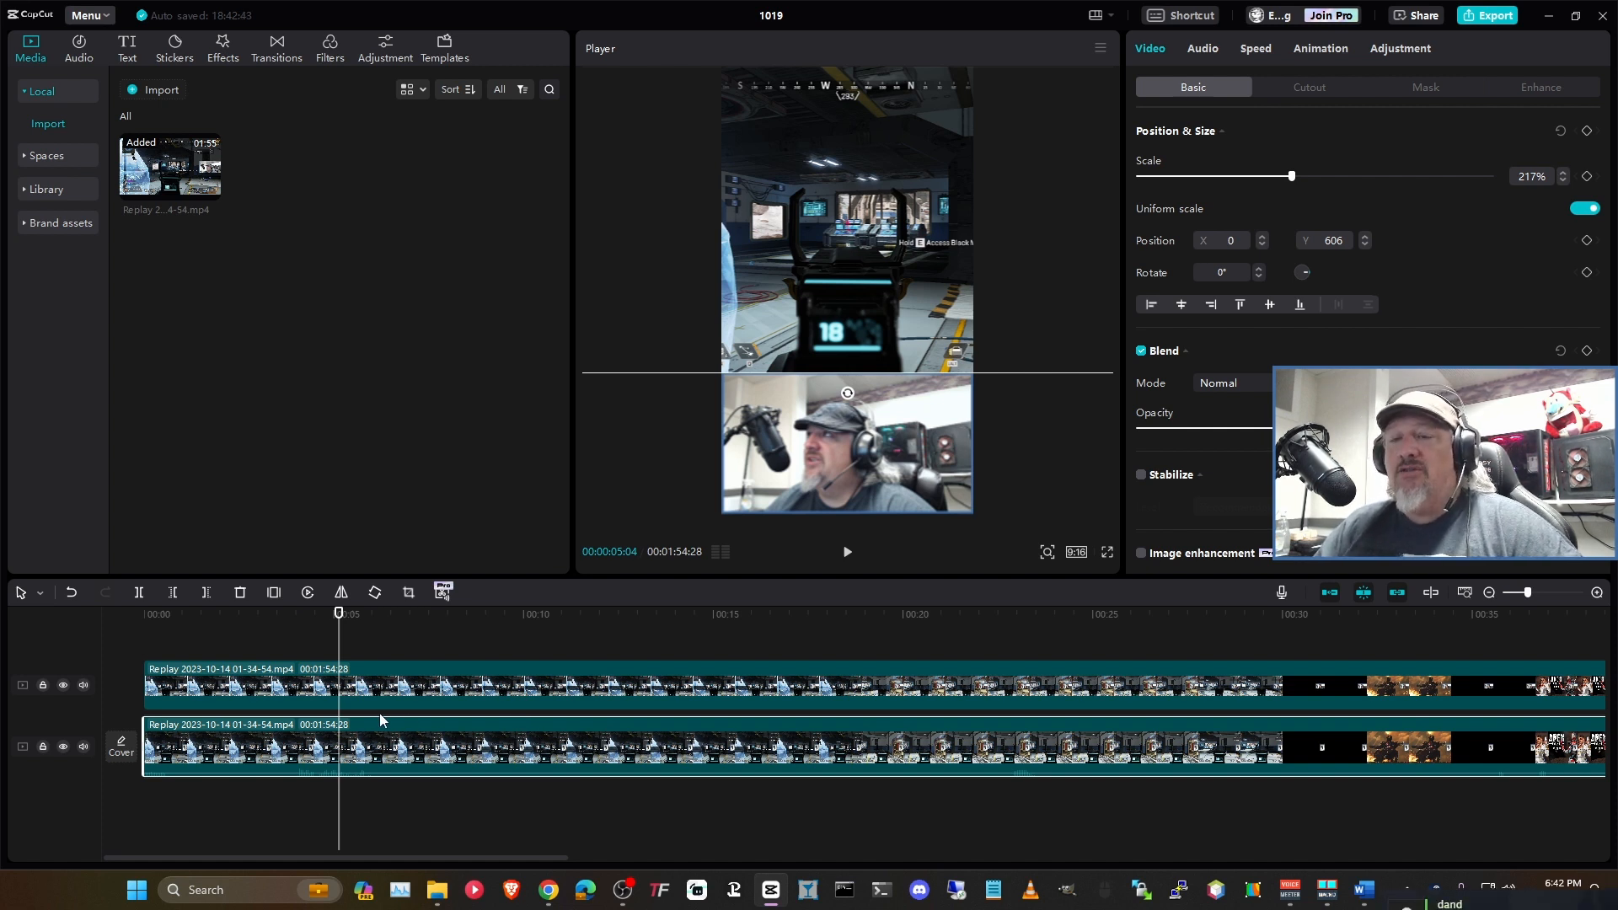
Step: Place the playhead just before the four-second mark, ahead of the speech waveform, and split the clips on both tracks there
left_click(296, 809)
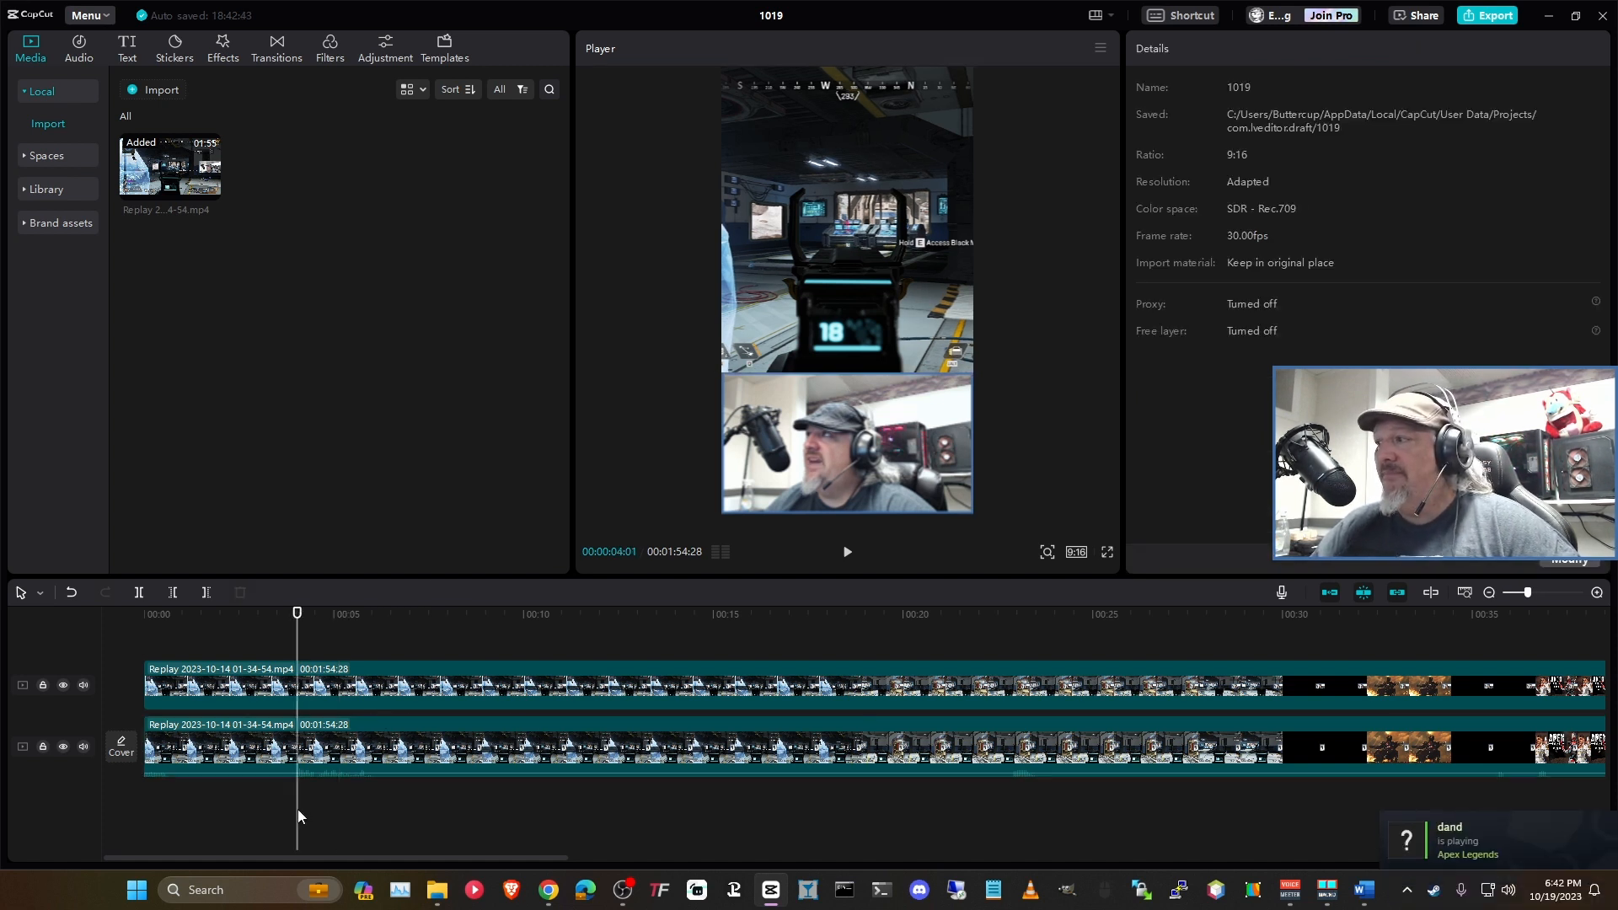
left_click(283, 813)
left_click_drag(283, 813, 311, 812)
left_click_drag(306, 618, 296, 616)
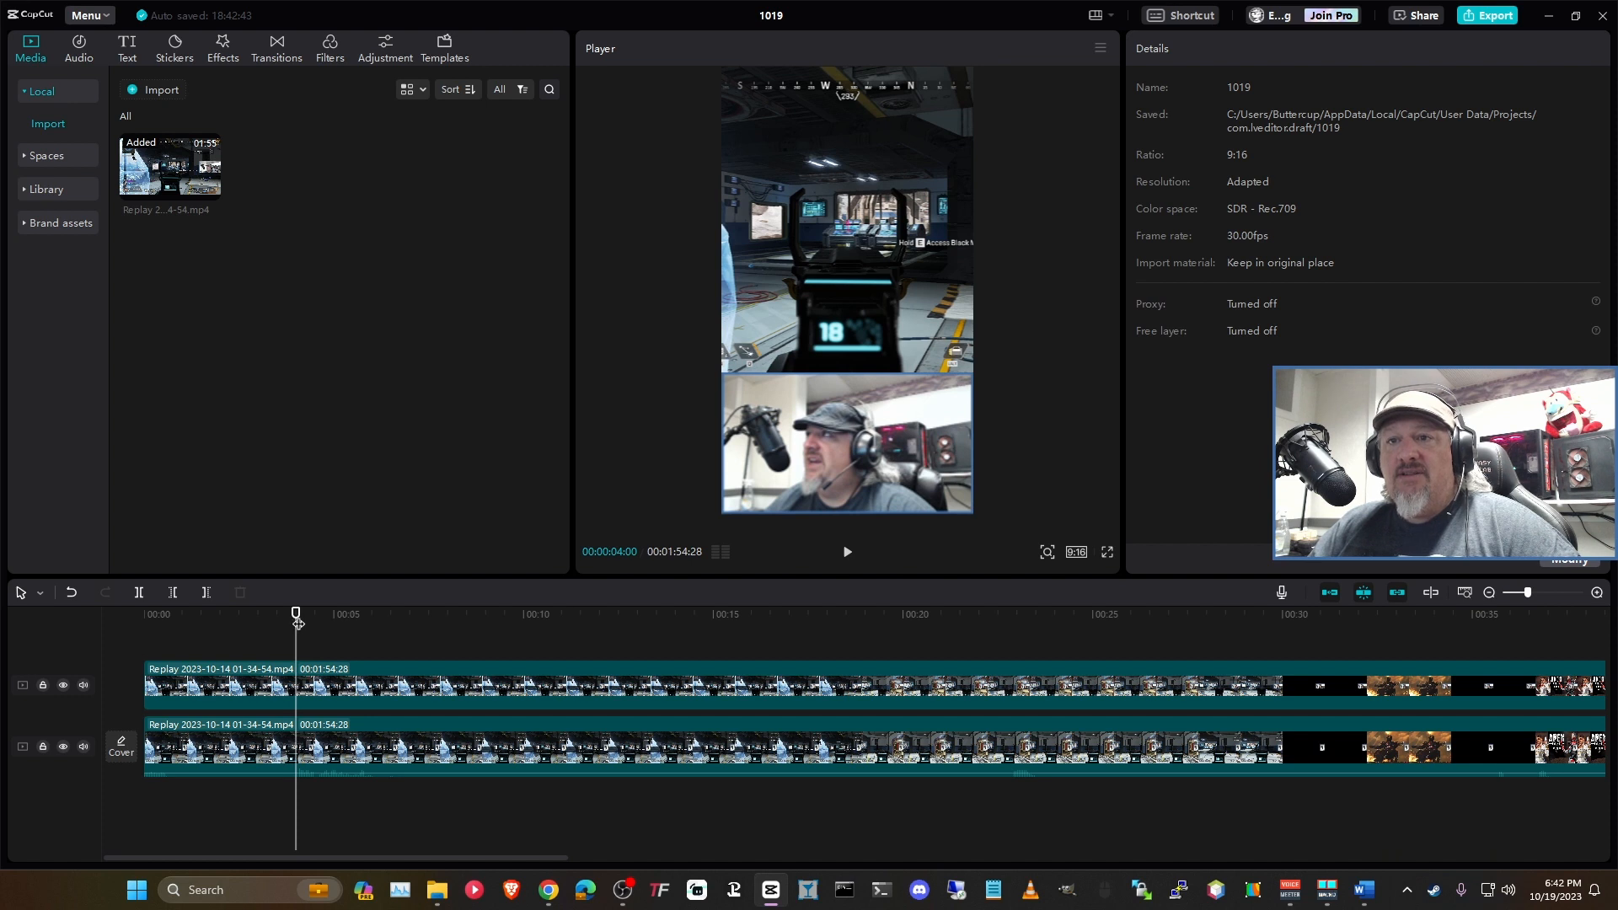
left_click_drag(426, 824, 310, 685)
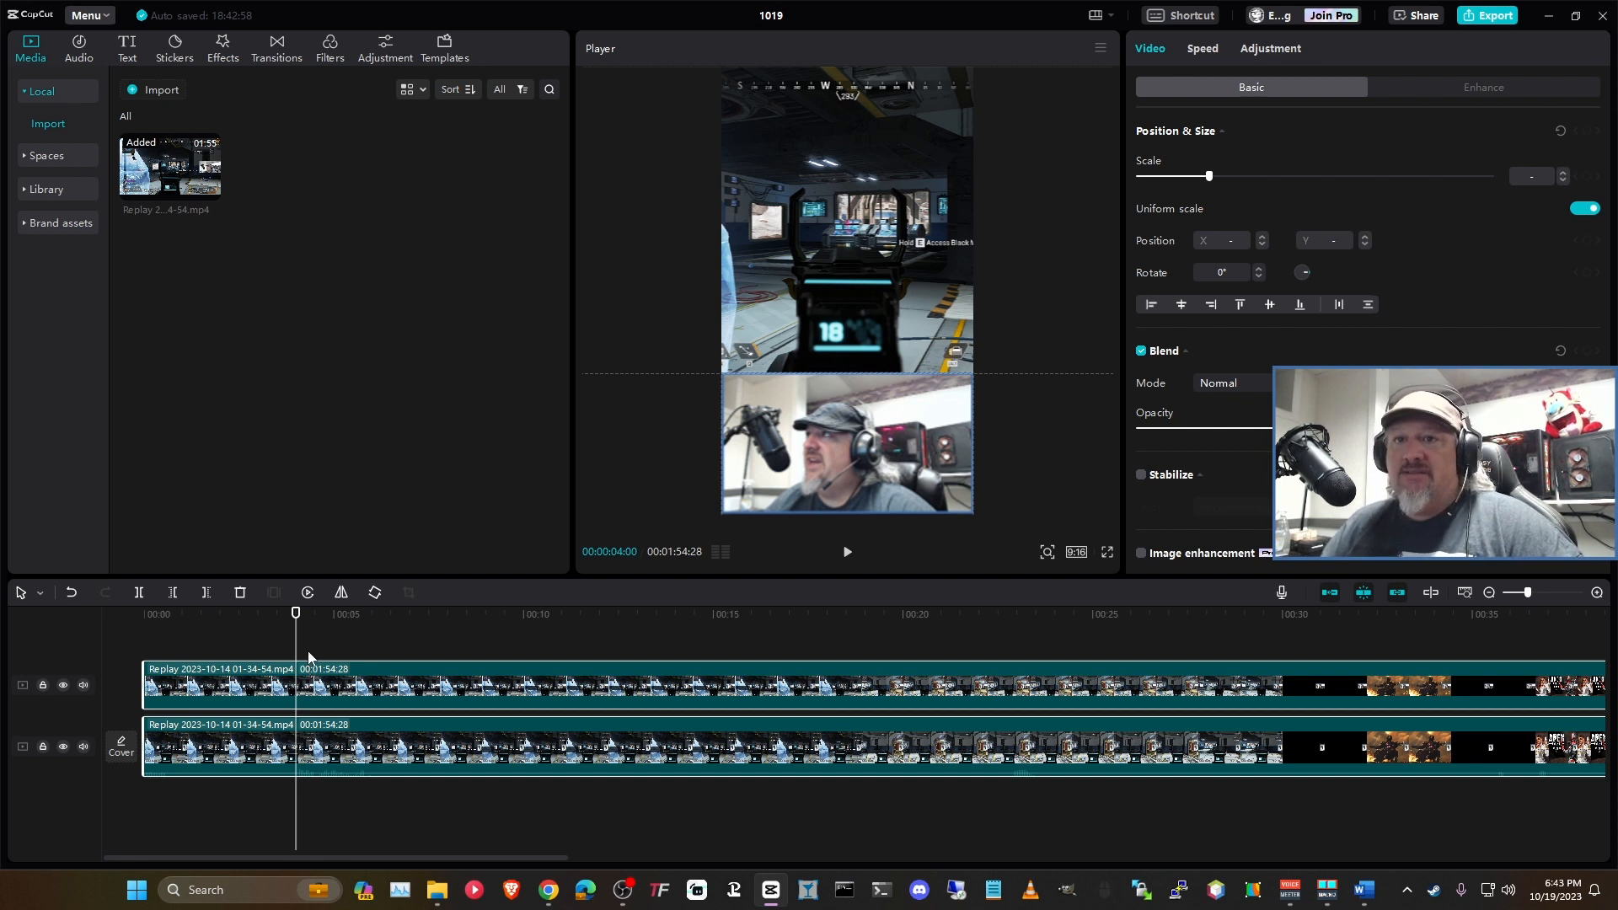
left_click(274, 806)
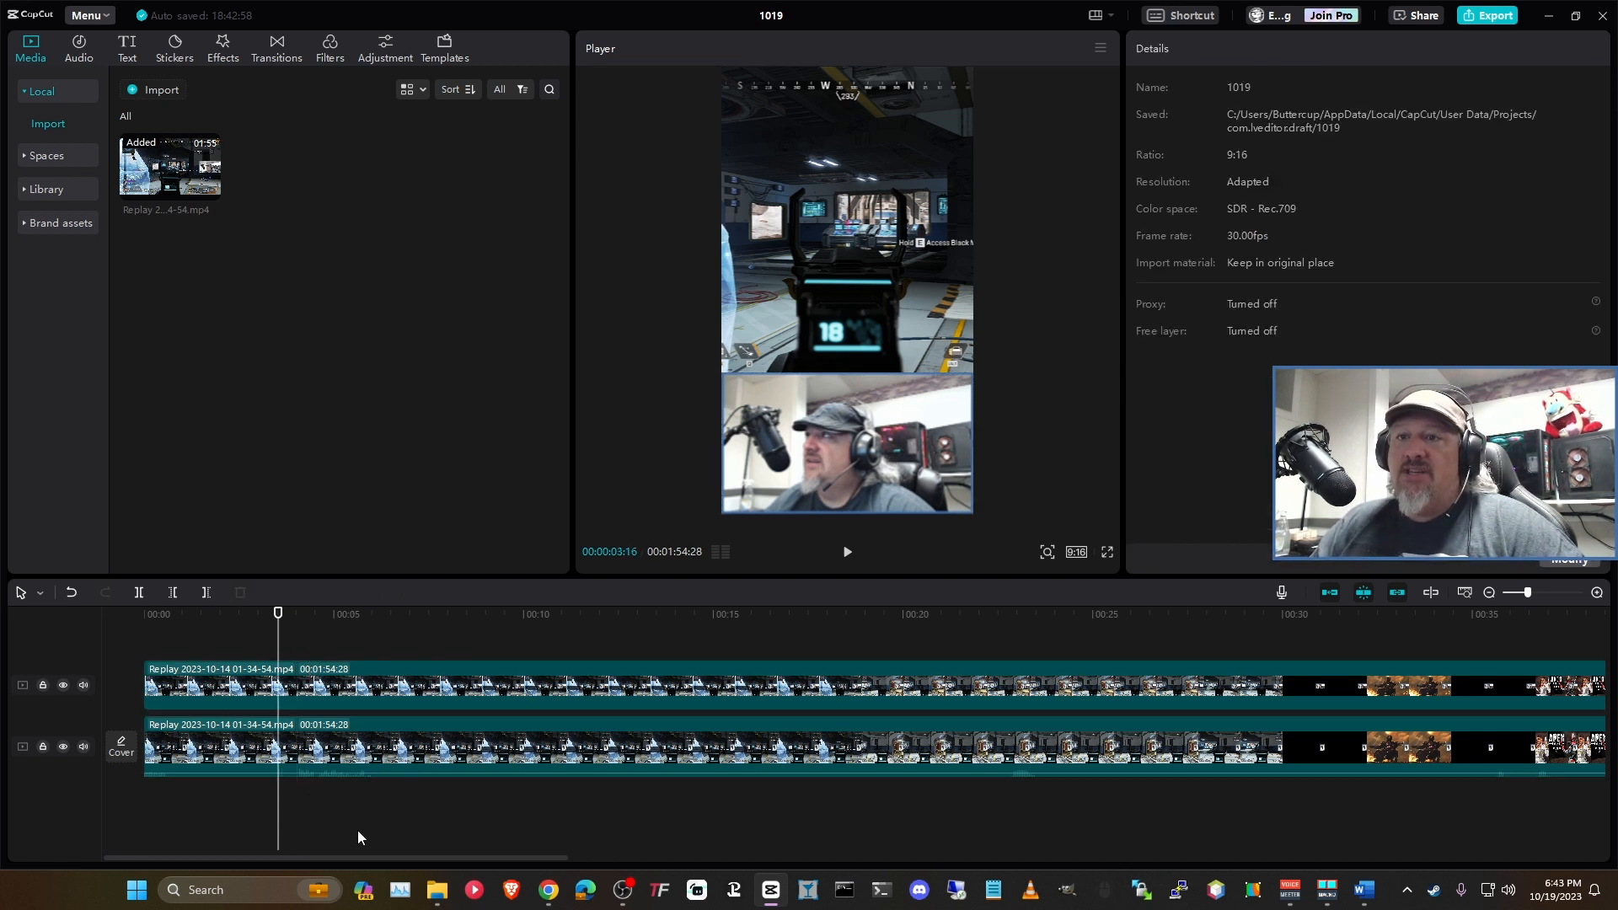
left_click_drag(275, 622, 302, 616)
left_click_drag(585, 139, 553, 147)
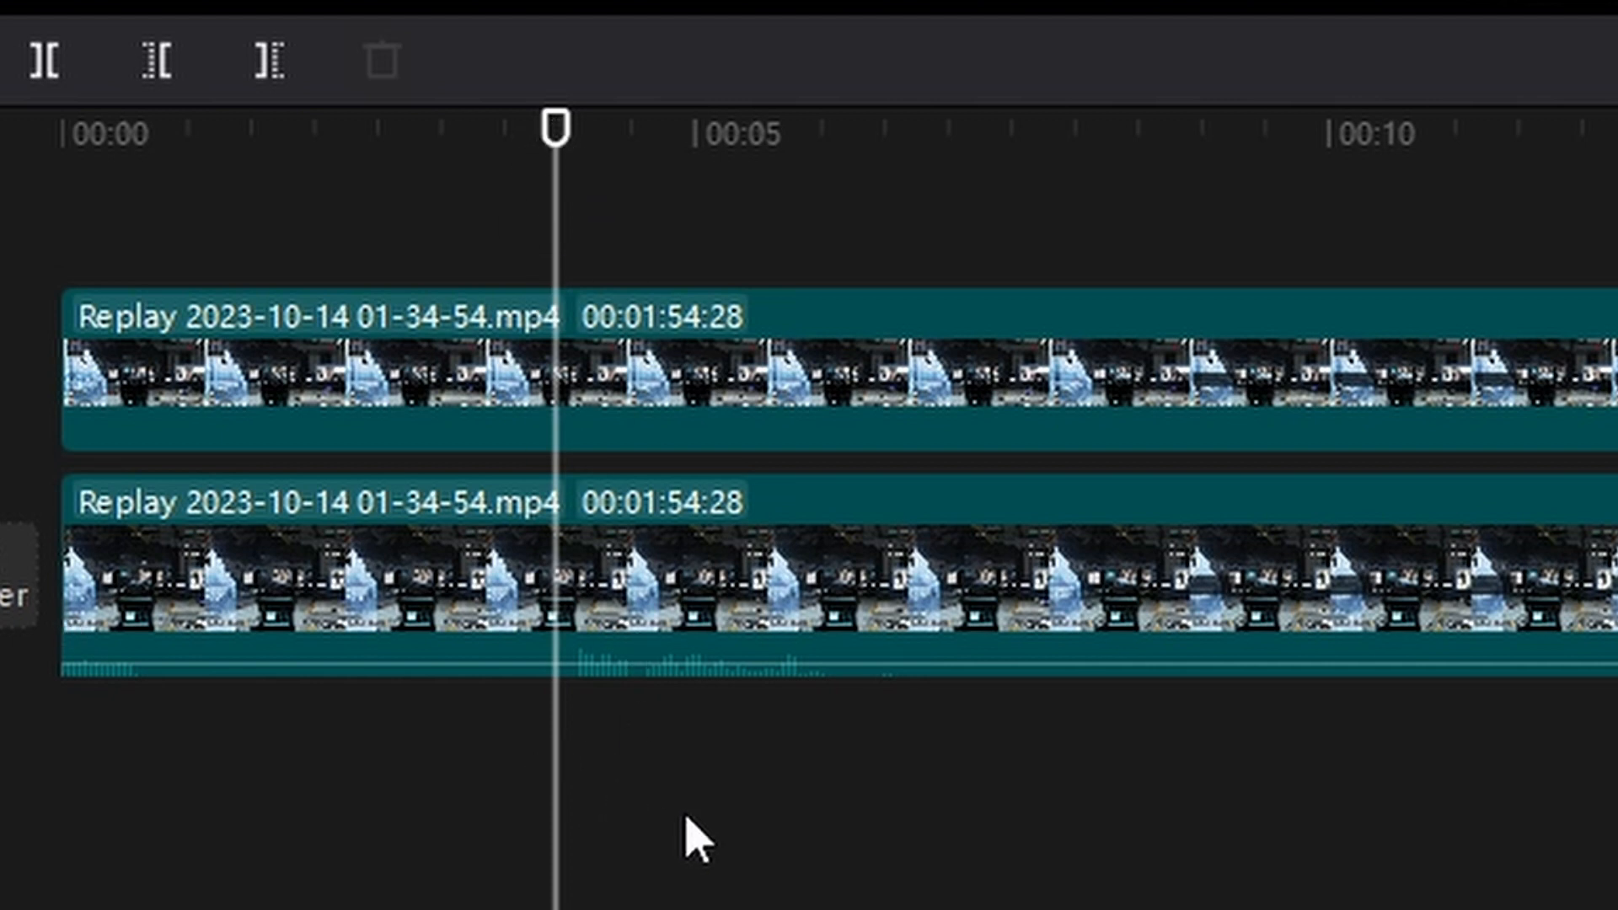
key("ctrl+a")
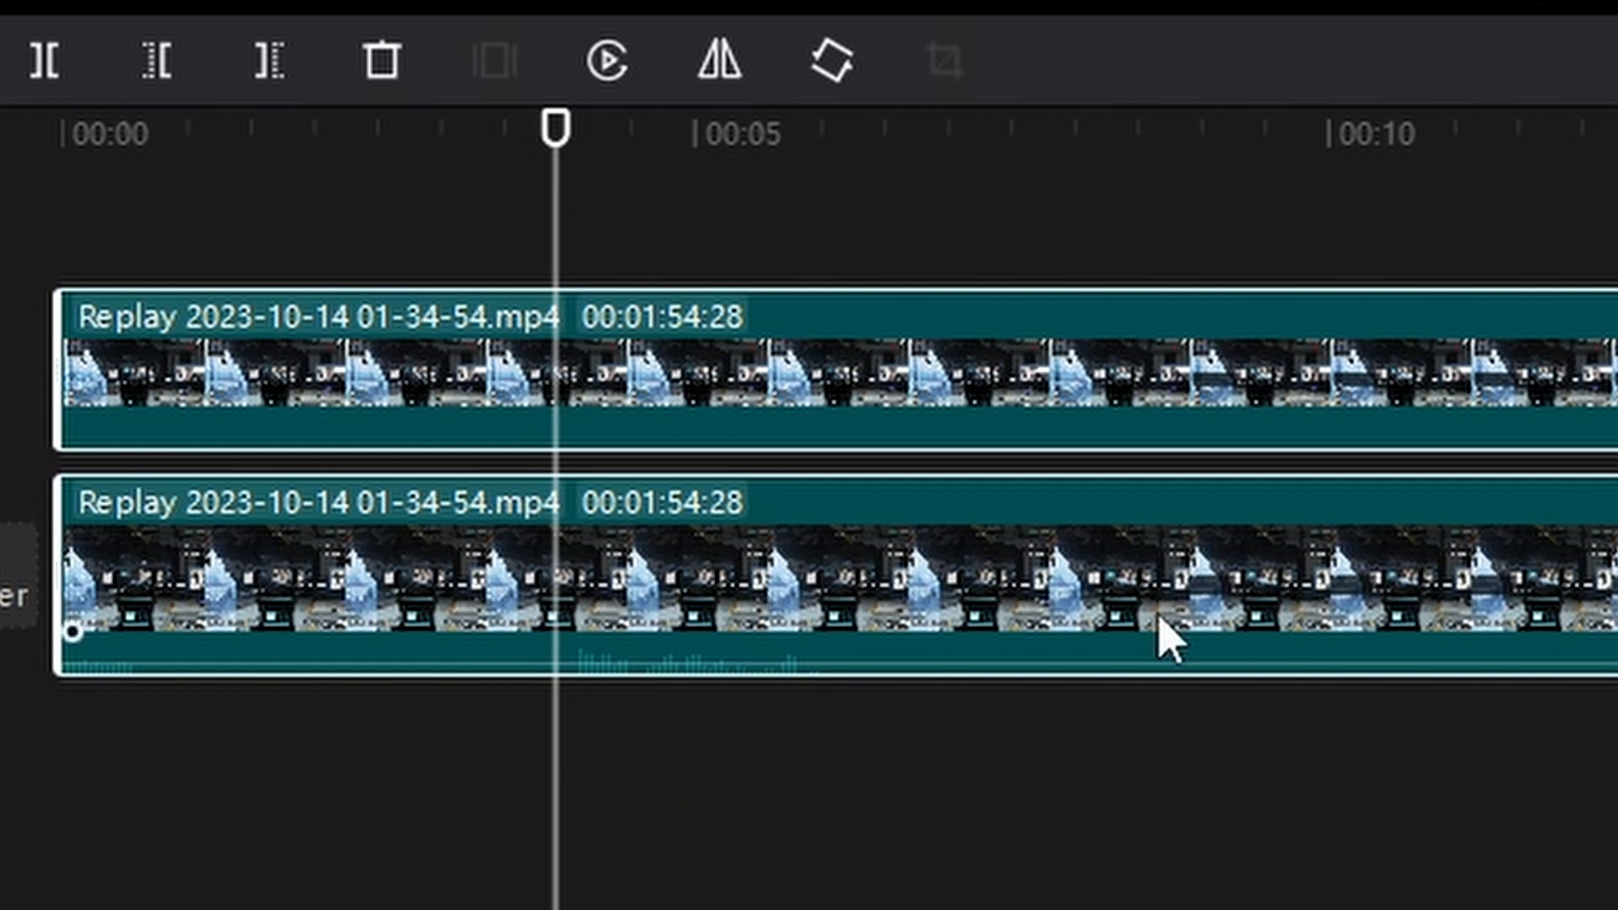
key("ctrl+b")
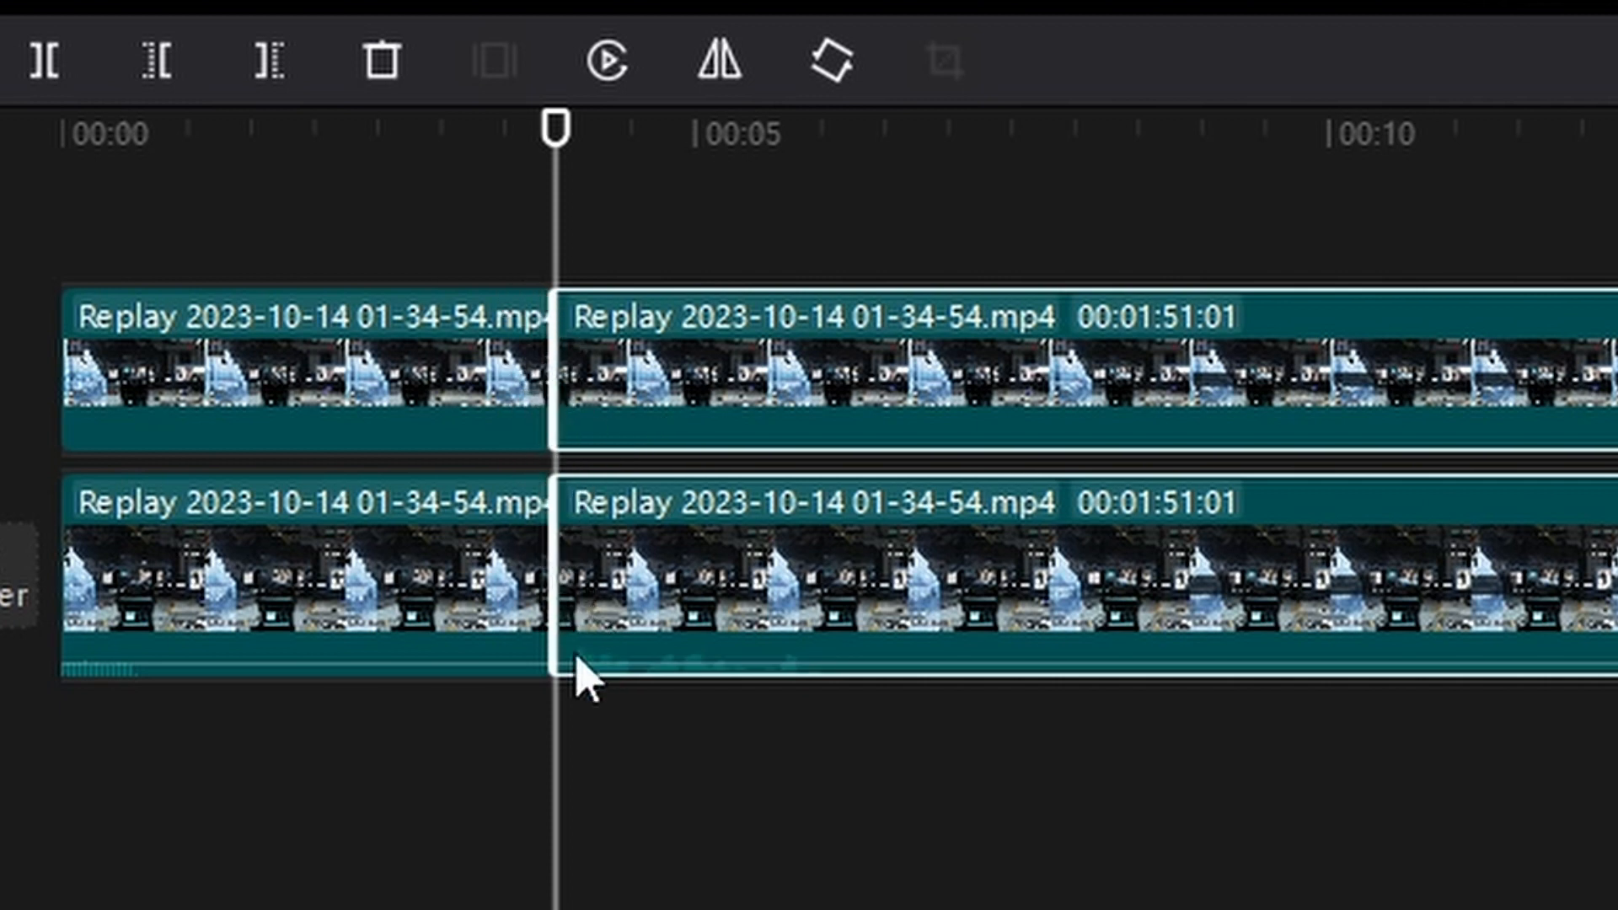
left_click(462, 827)
left_click(339, 396)
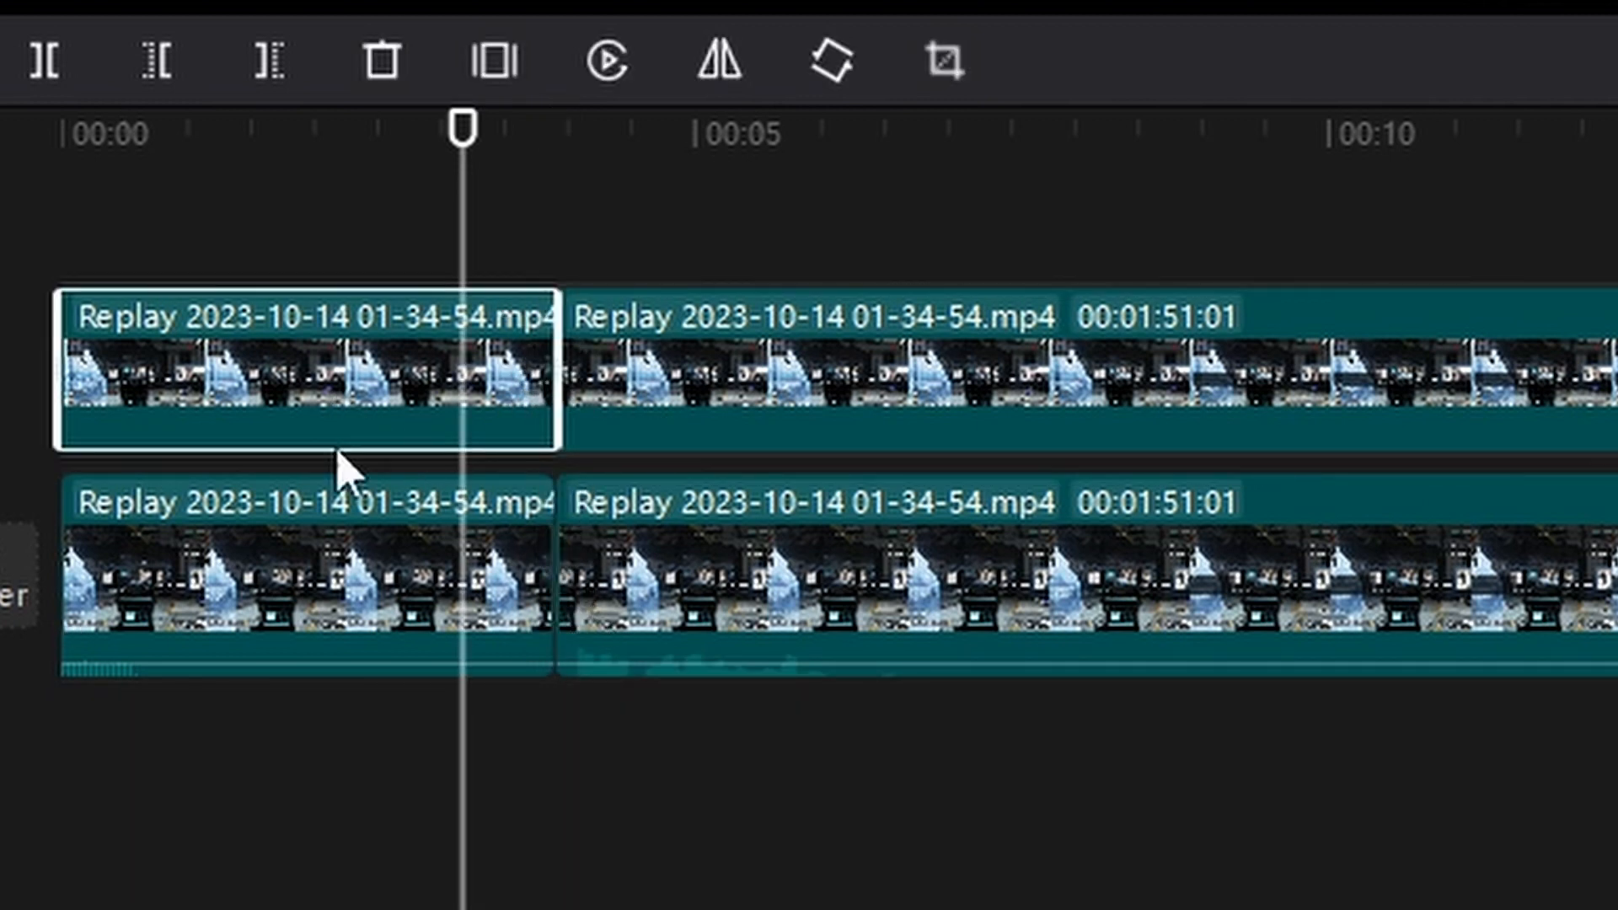
left_click(320, 573)
left_click(682, 577)
left_click(661, 347)
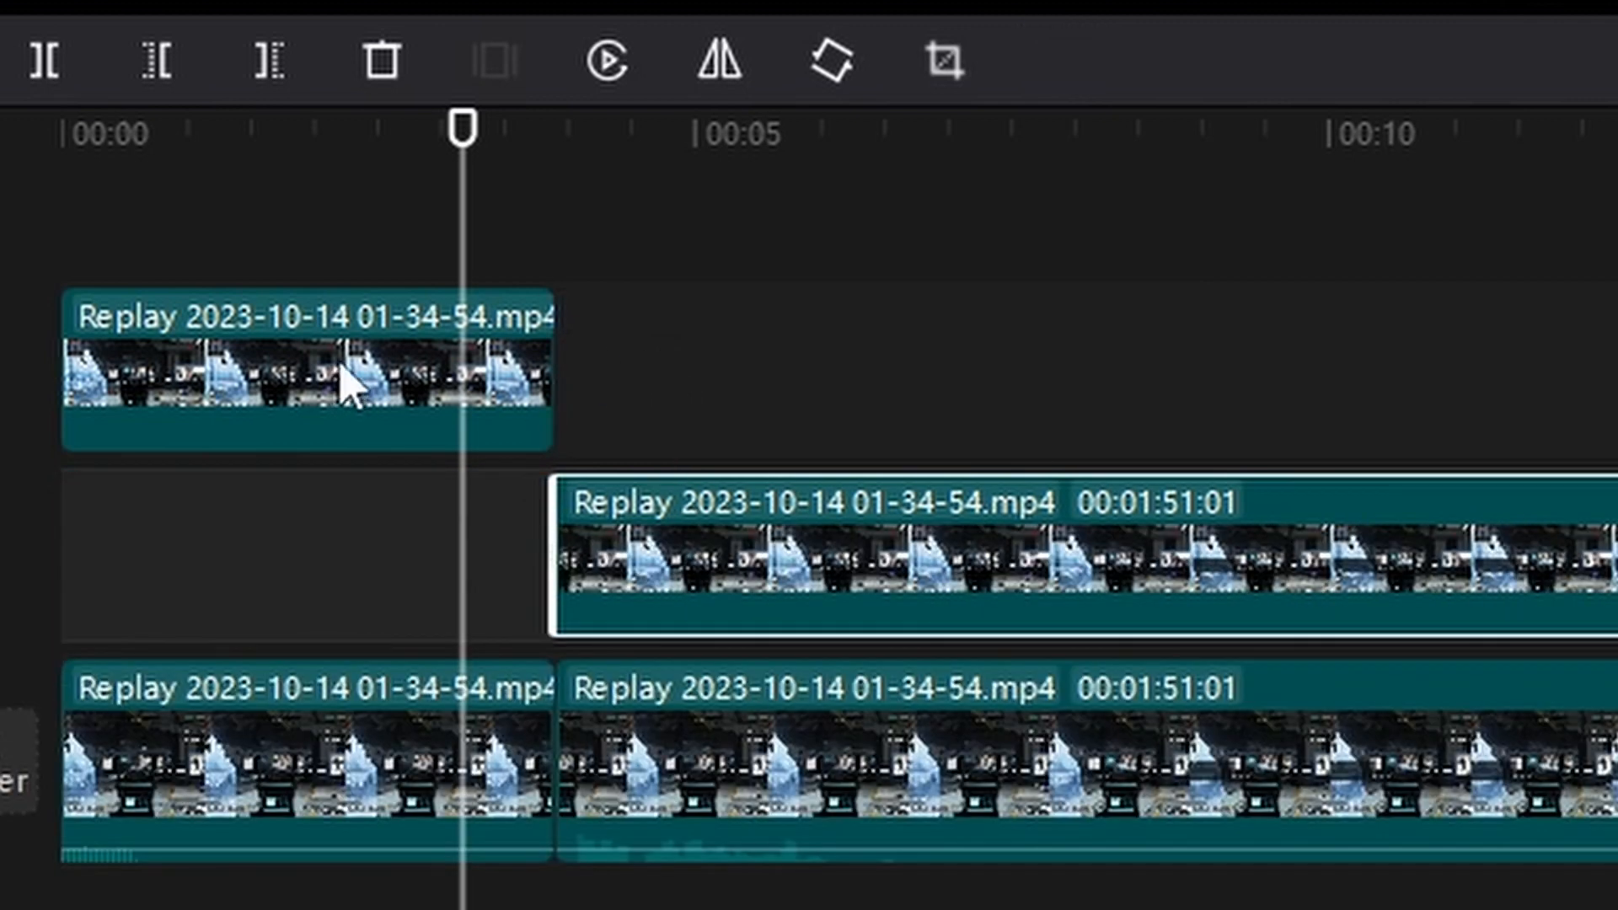
key("ctrl+z")
Step: Delete the opening segments on both tracks and move the remaining upper-track clip back to the start of the timeline
left_click(399, 384)
left_click(396, 581)
left_click_drag(403, 826, 184, 307)
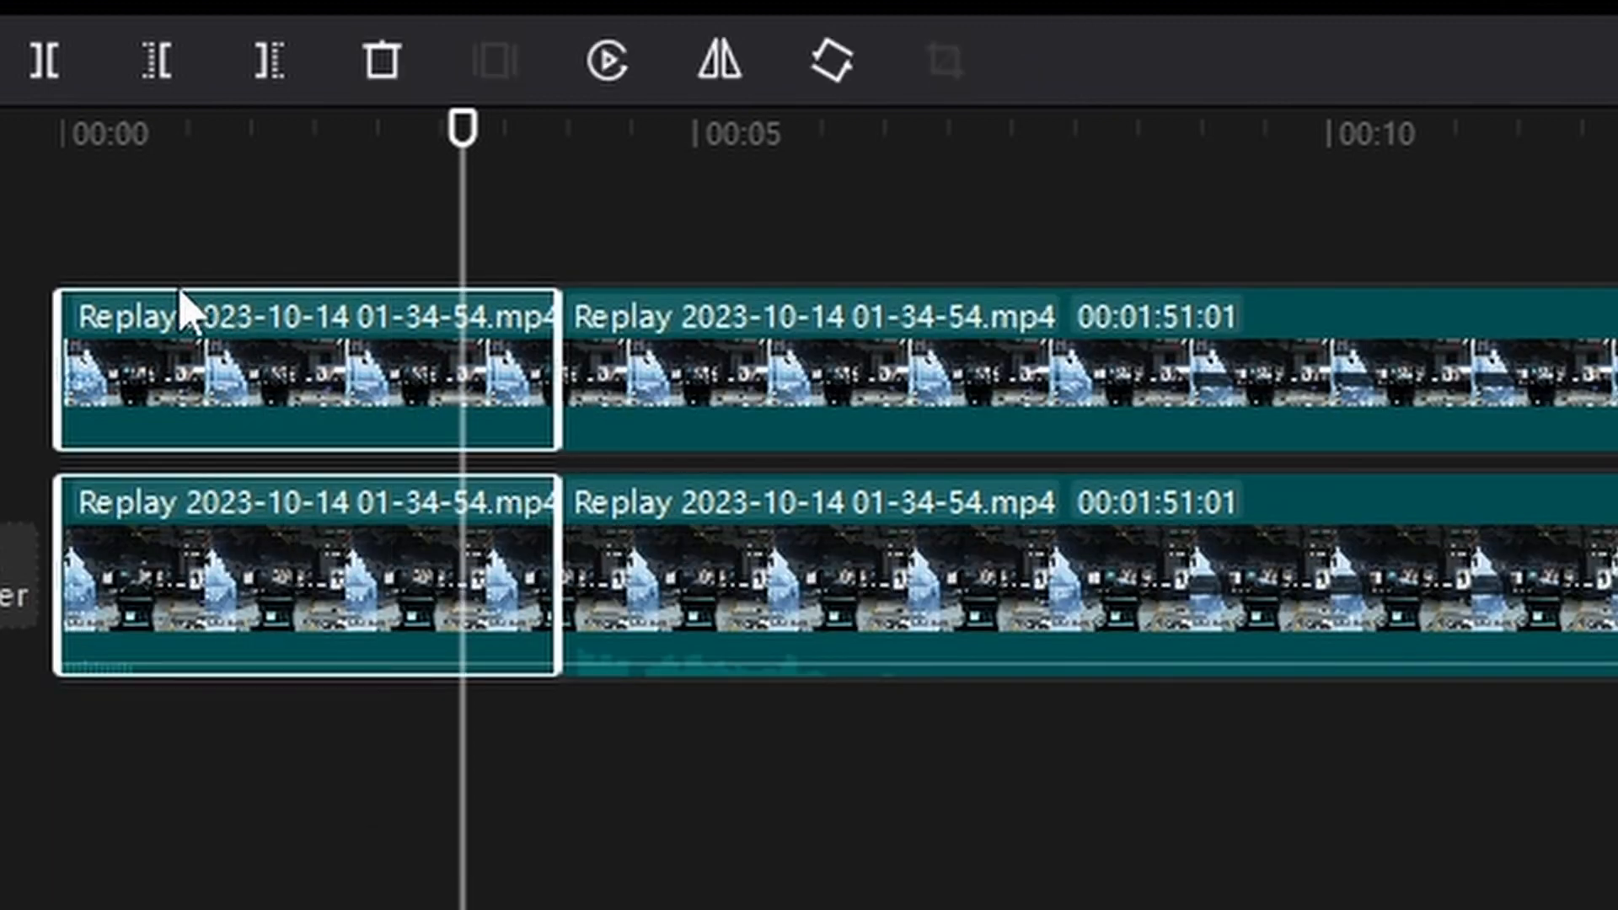
key("Delete")
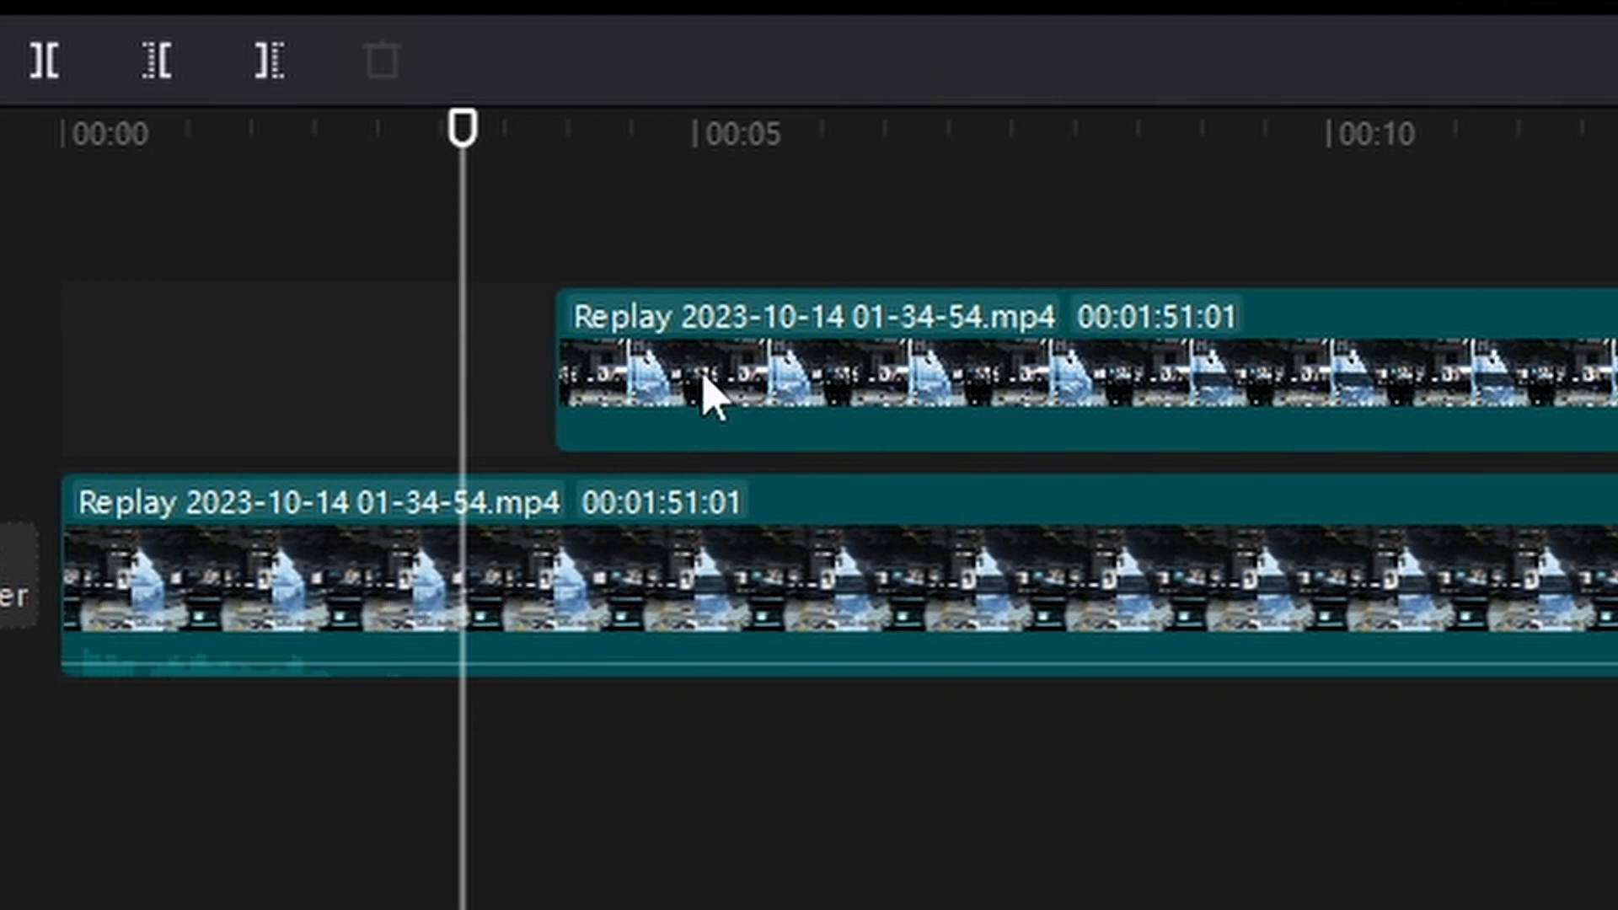
left_click_drag(727, 392, 273, 367)
left_click(232, 390)
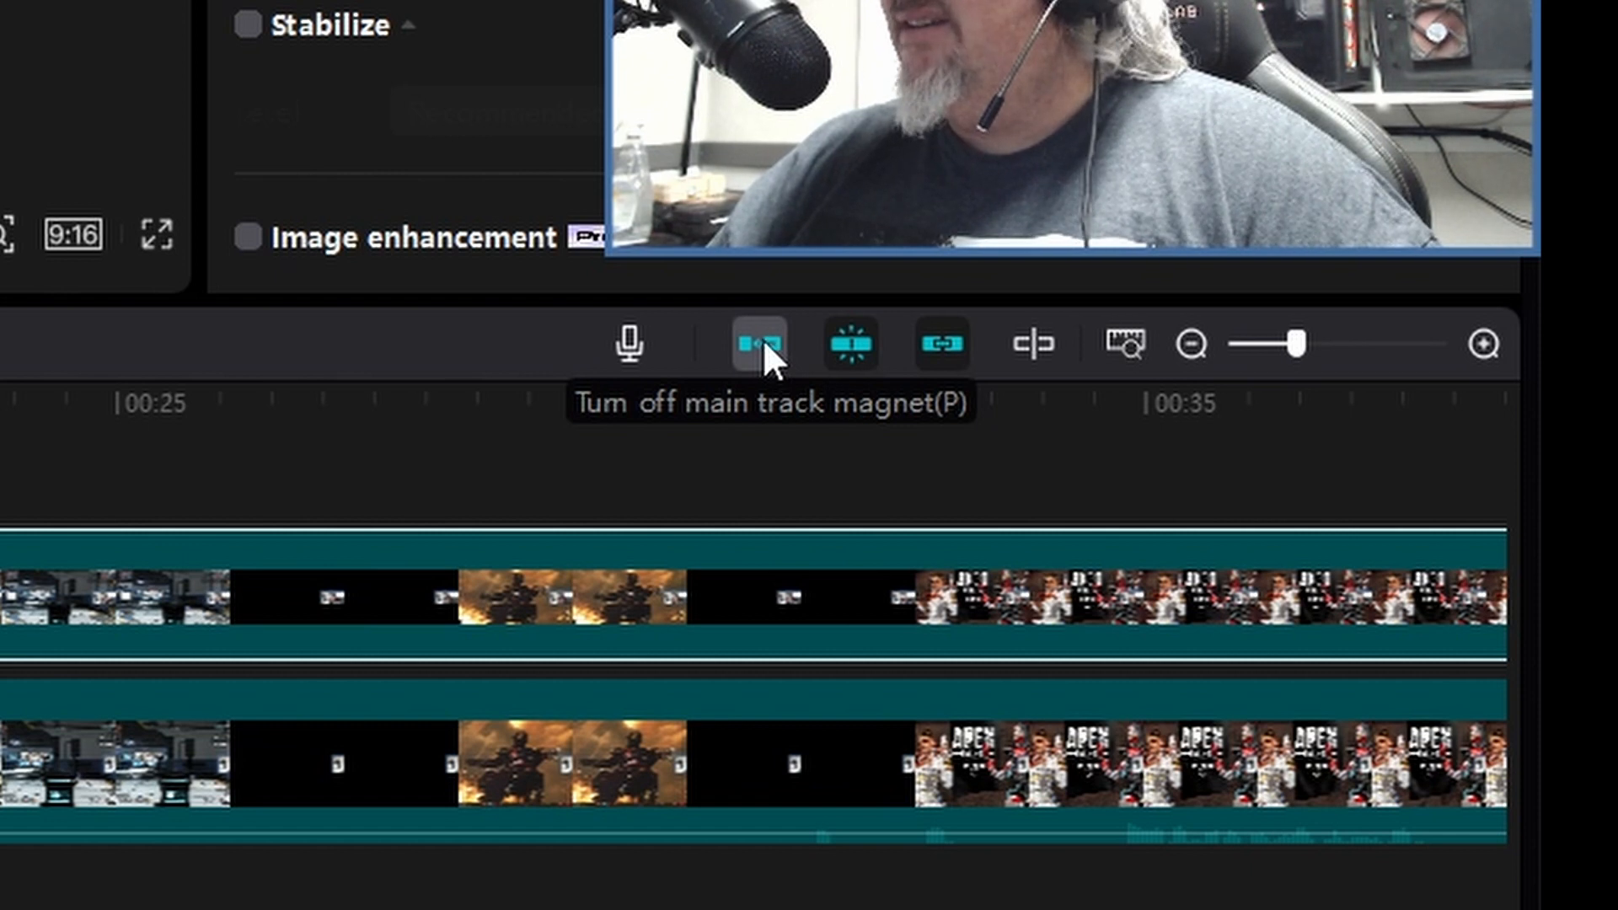
Step: Turn off the main track magnet and undo the upper clip's move and the deletion of the opening segments
left_click(761, 341)
key("ctrl+z")
key("ctrl+z")
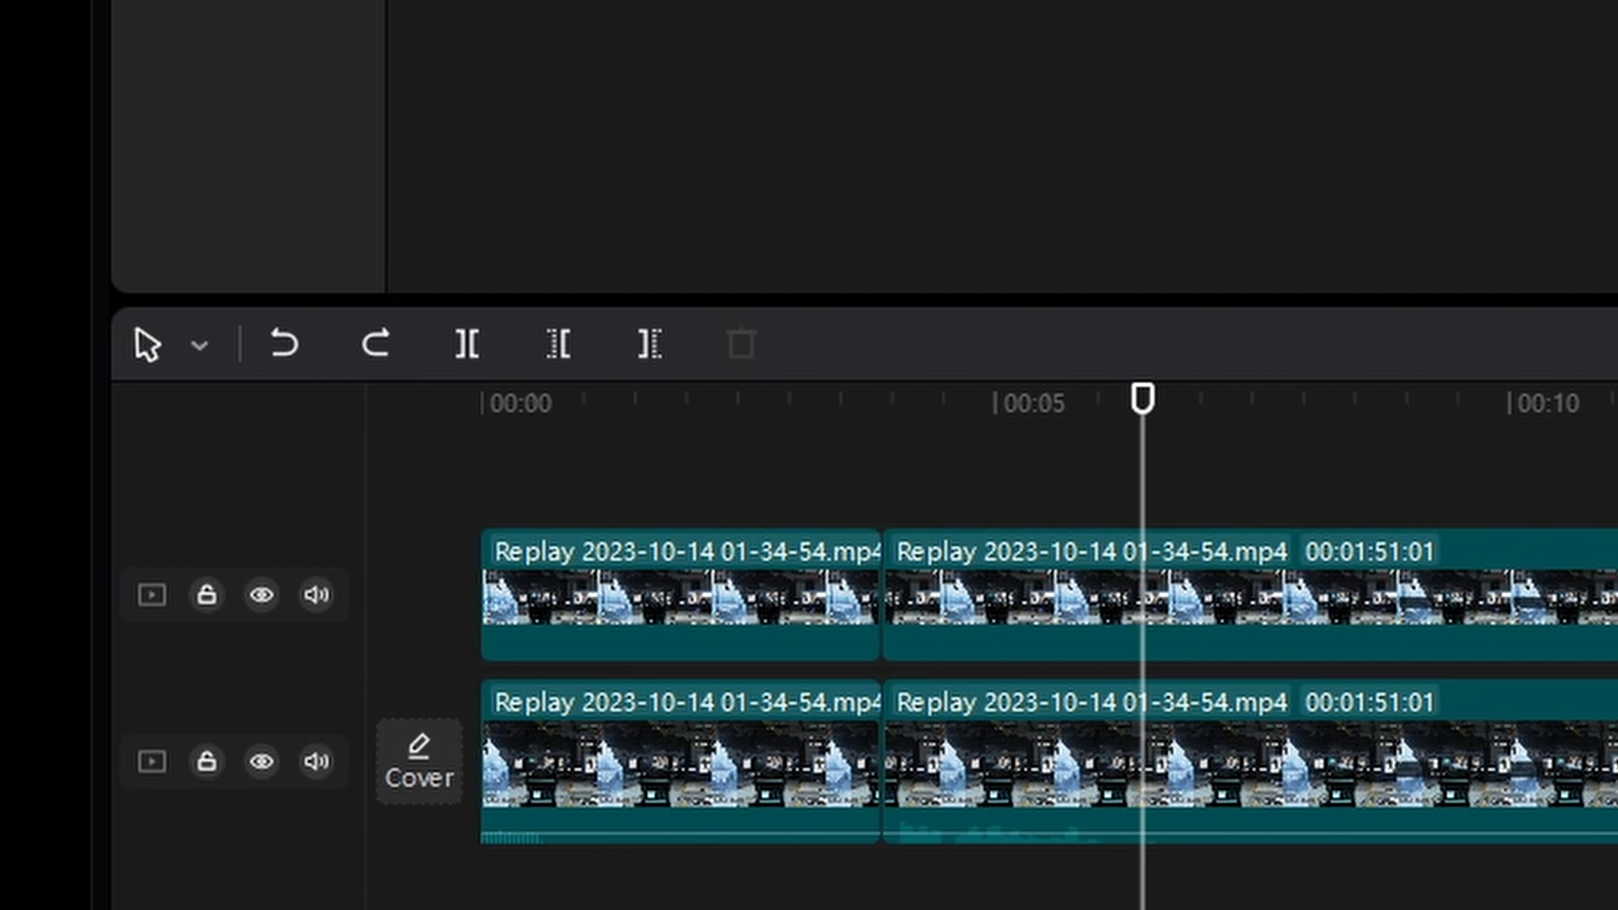
Step: Delete the short opening segments in front of the split on both tracks
left_click(513, 553)
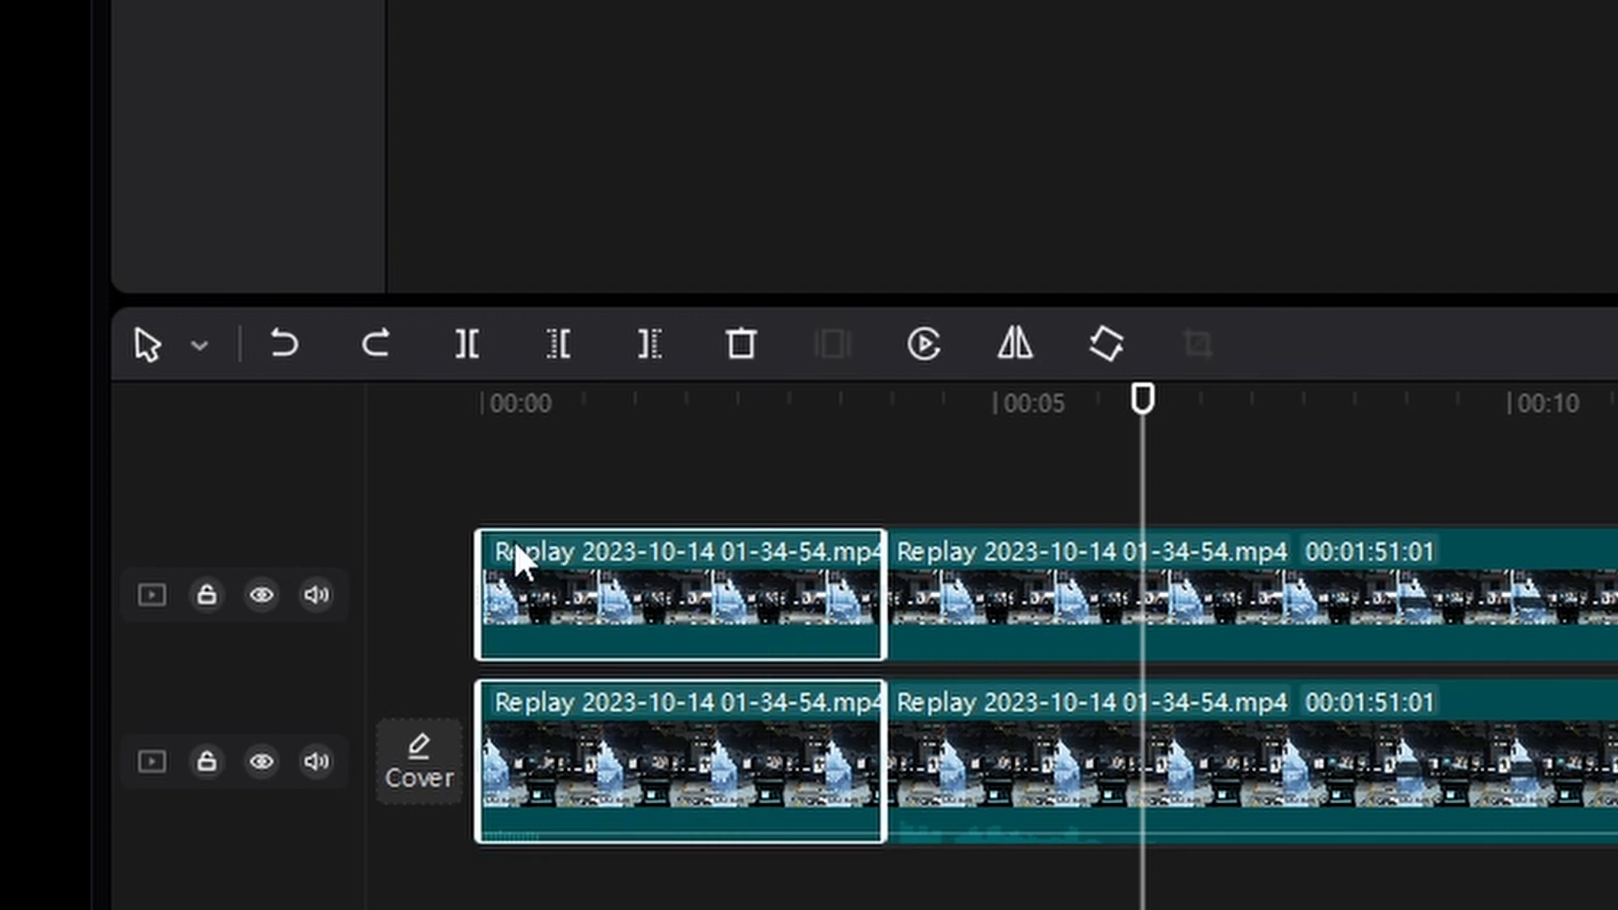
key("Delete")
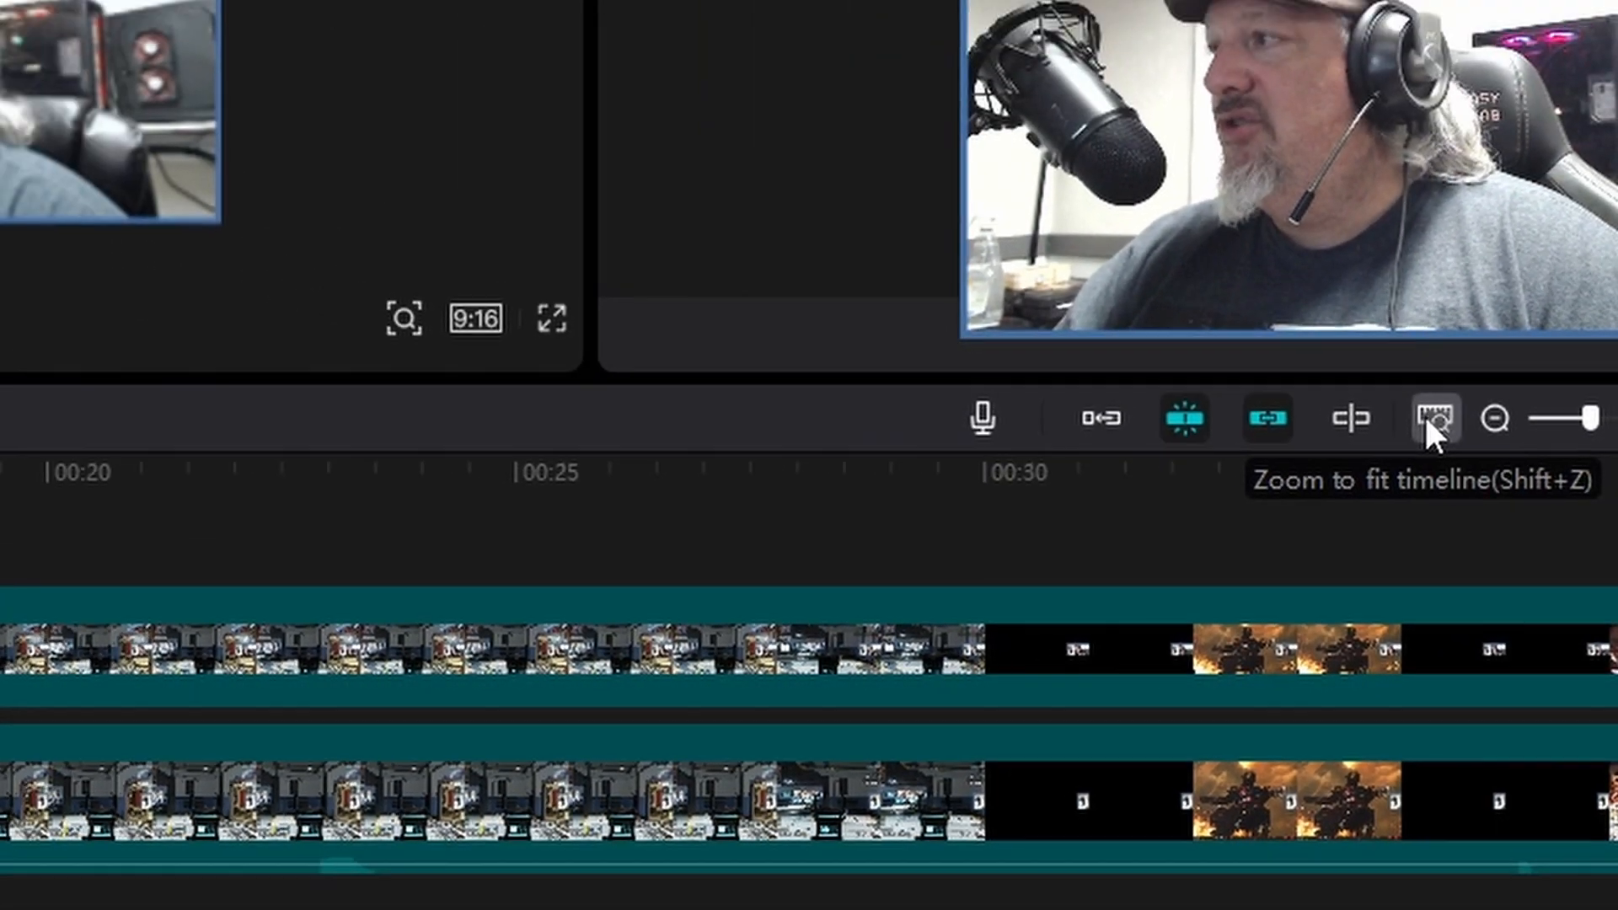
Step: Move both remaining clips together to the start of the timeline and play back the opening to check it
left_click(1371, 317)
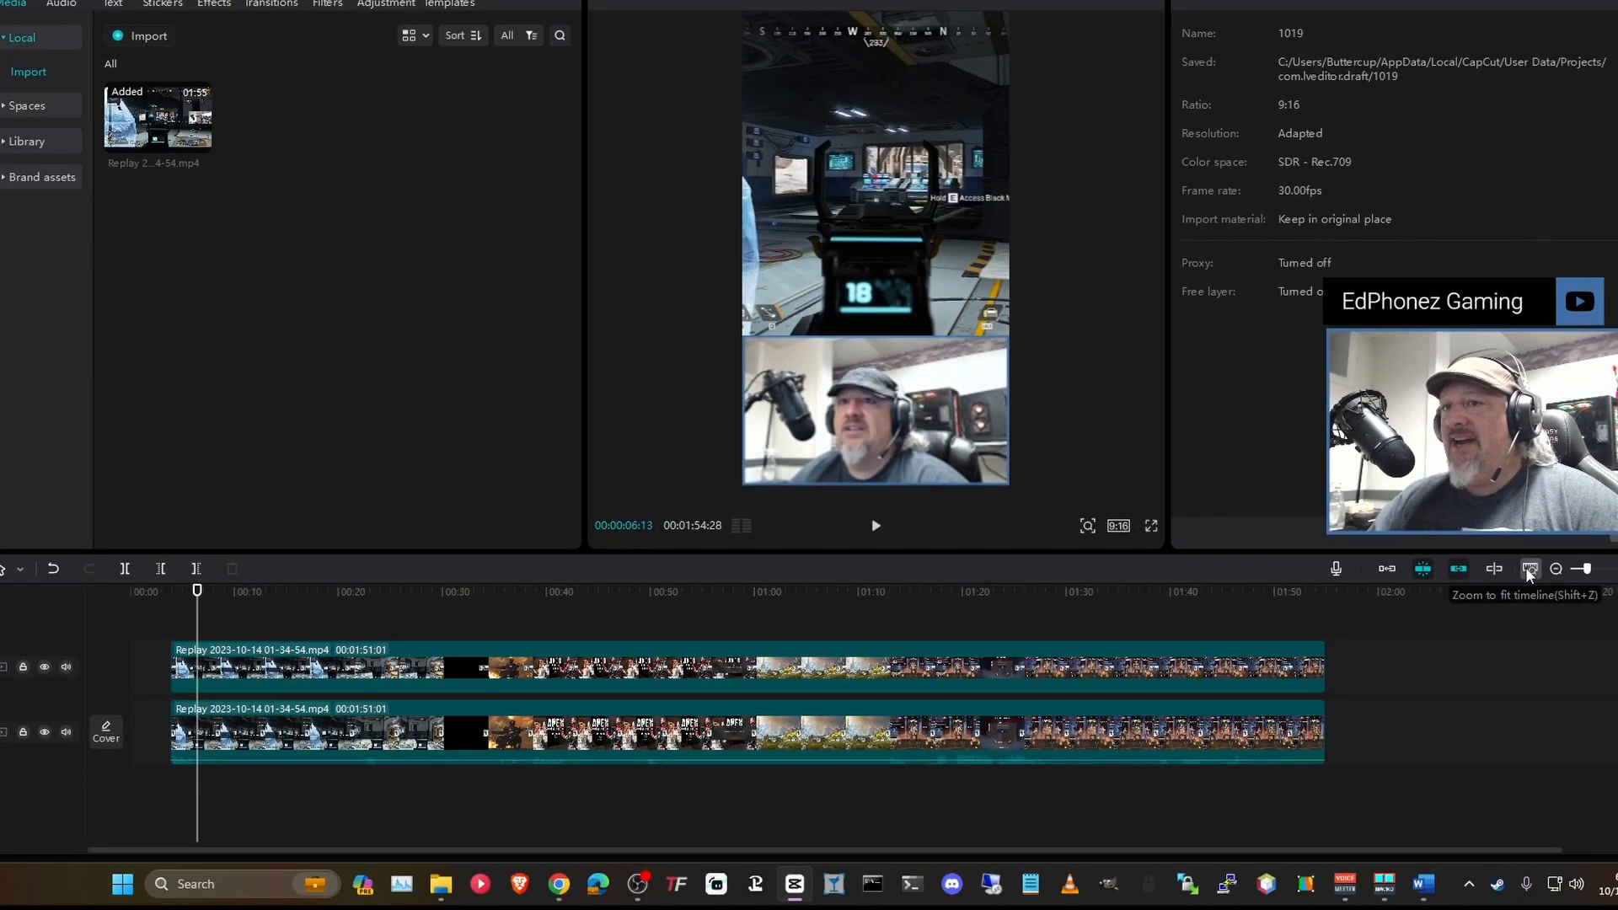
scroll(686, 774, "up", 3)
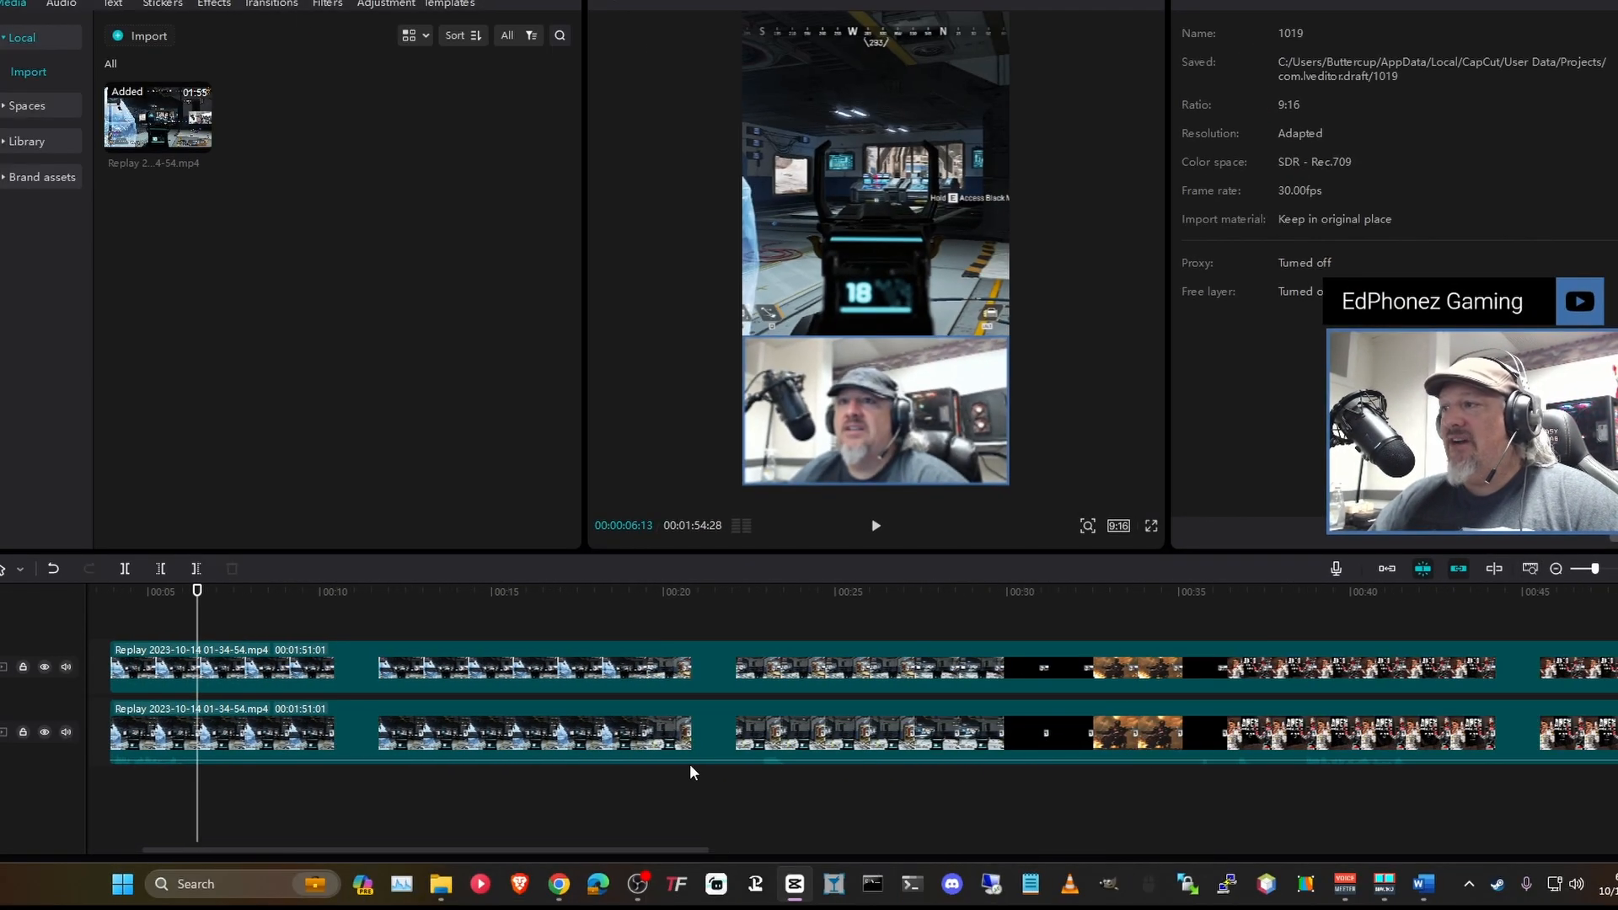
left_click(1530, 570)
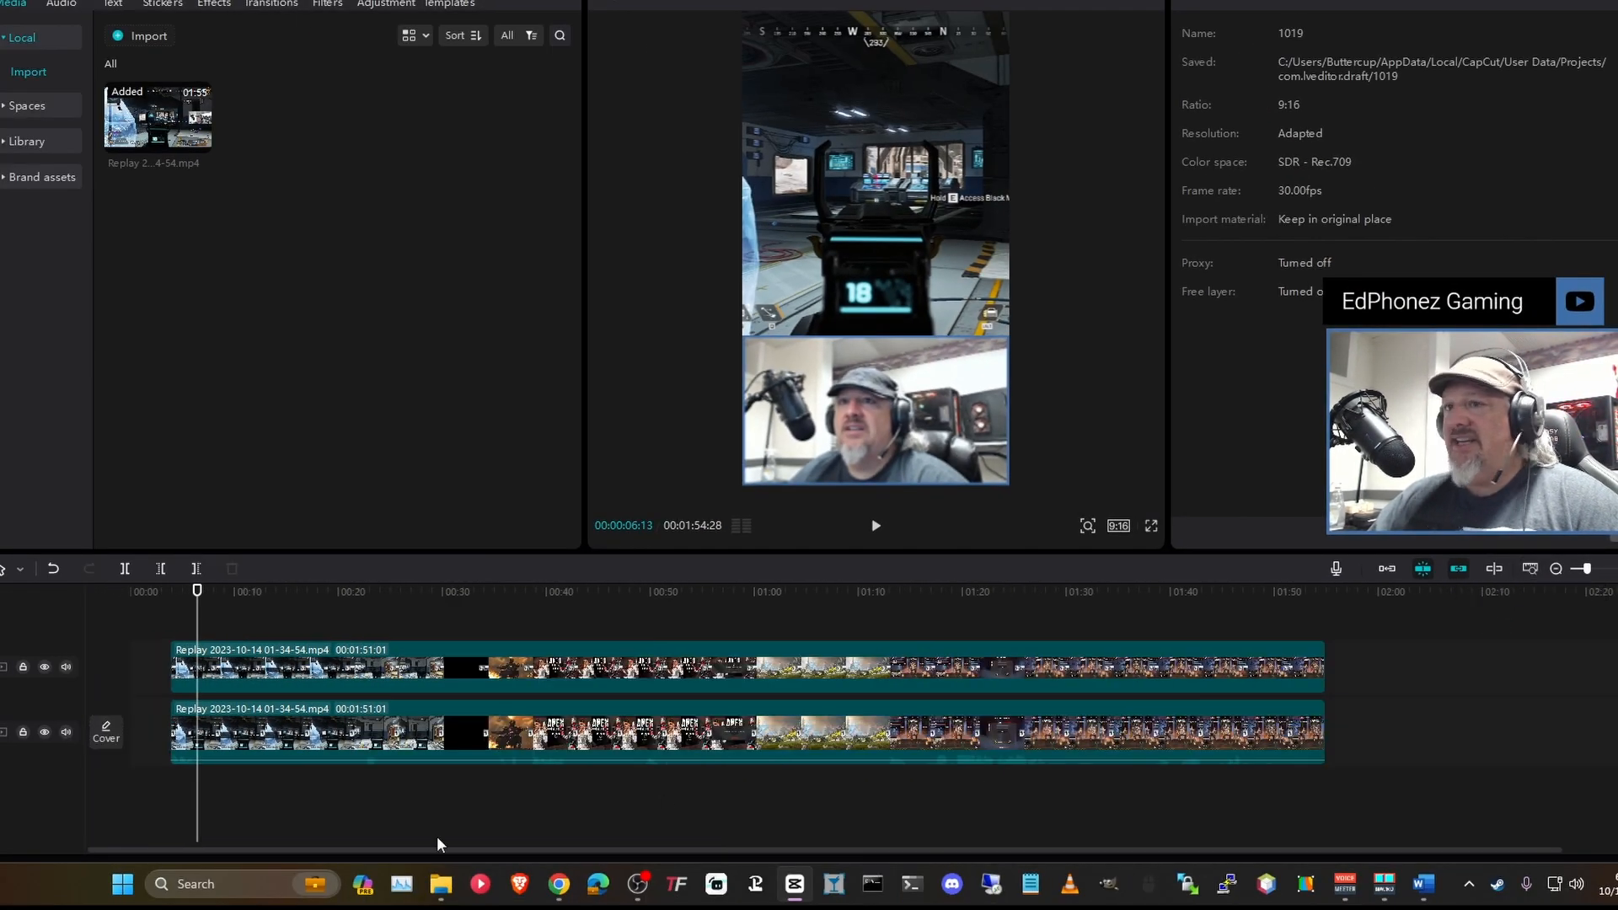
scroll(285, 769, "up", 5)
scroll(287, 776, "up", 2)
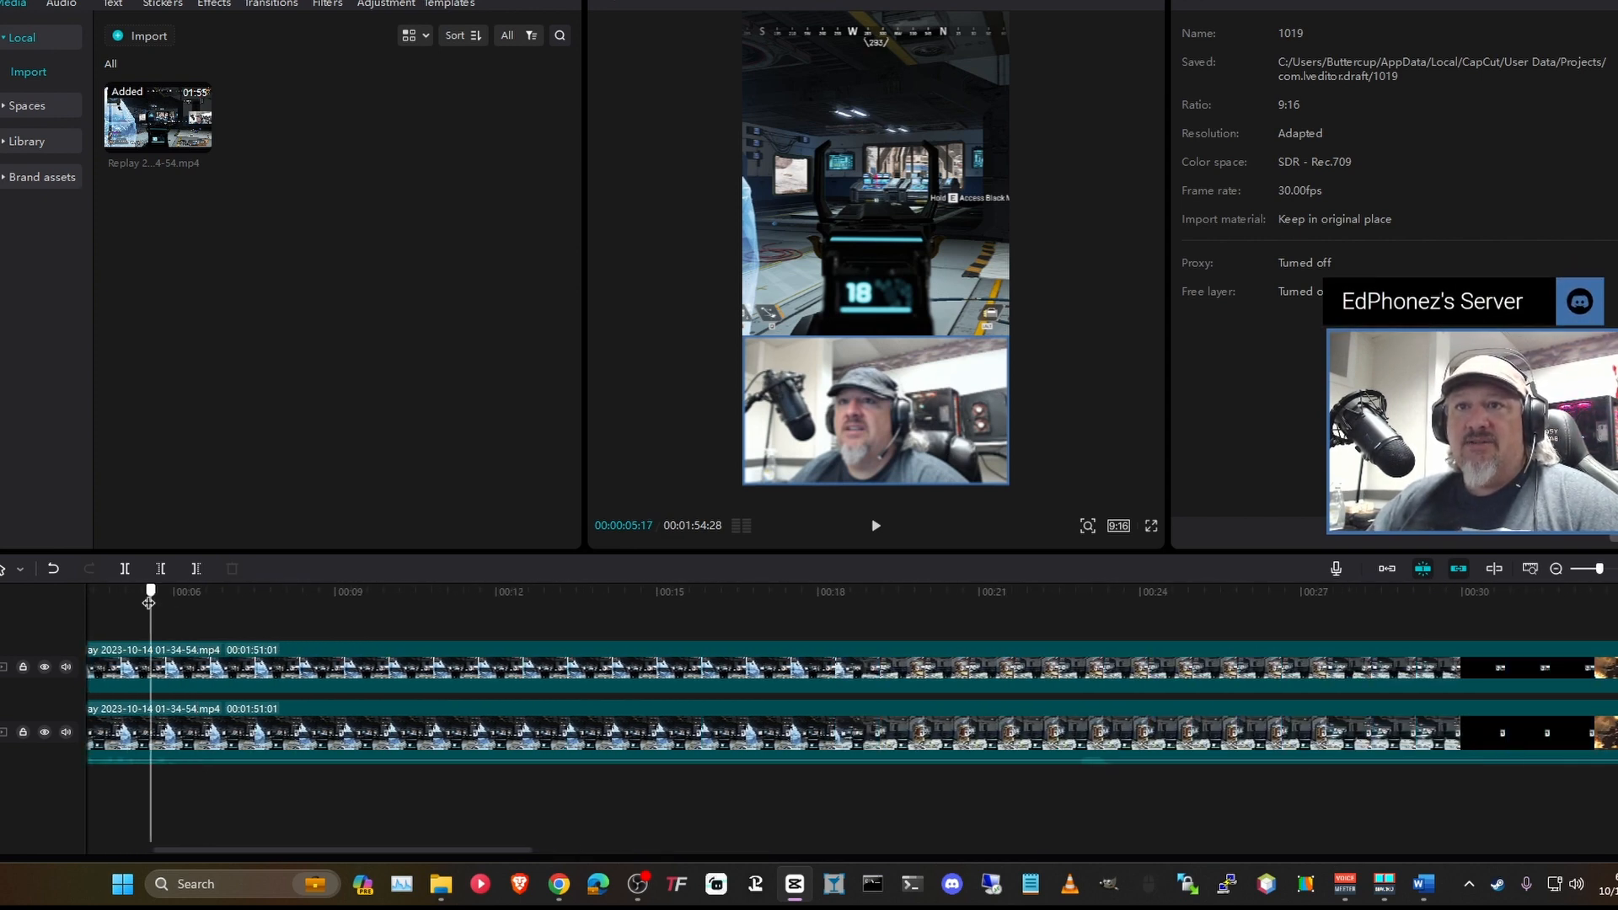
left_click_drag(149, 602, 130, 601)
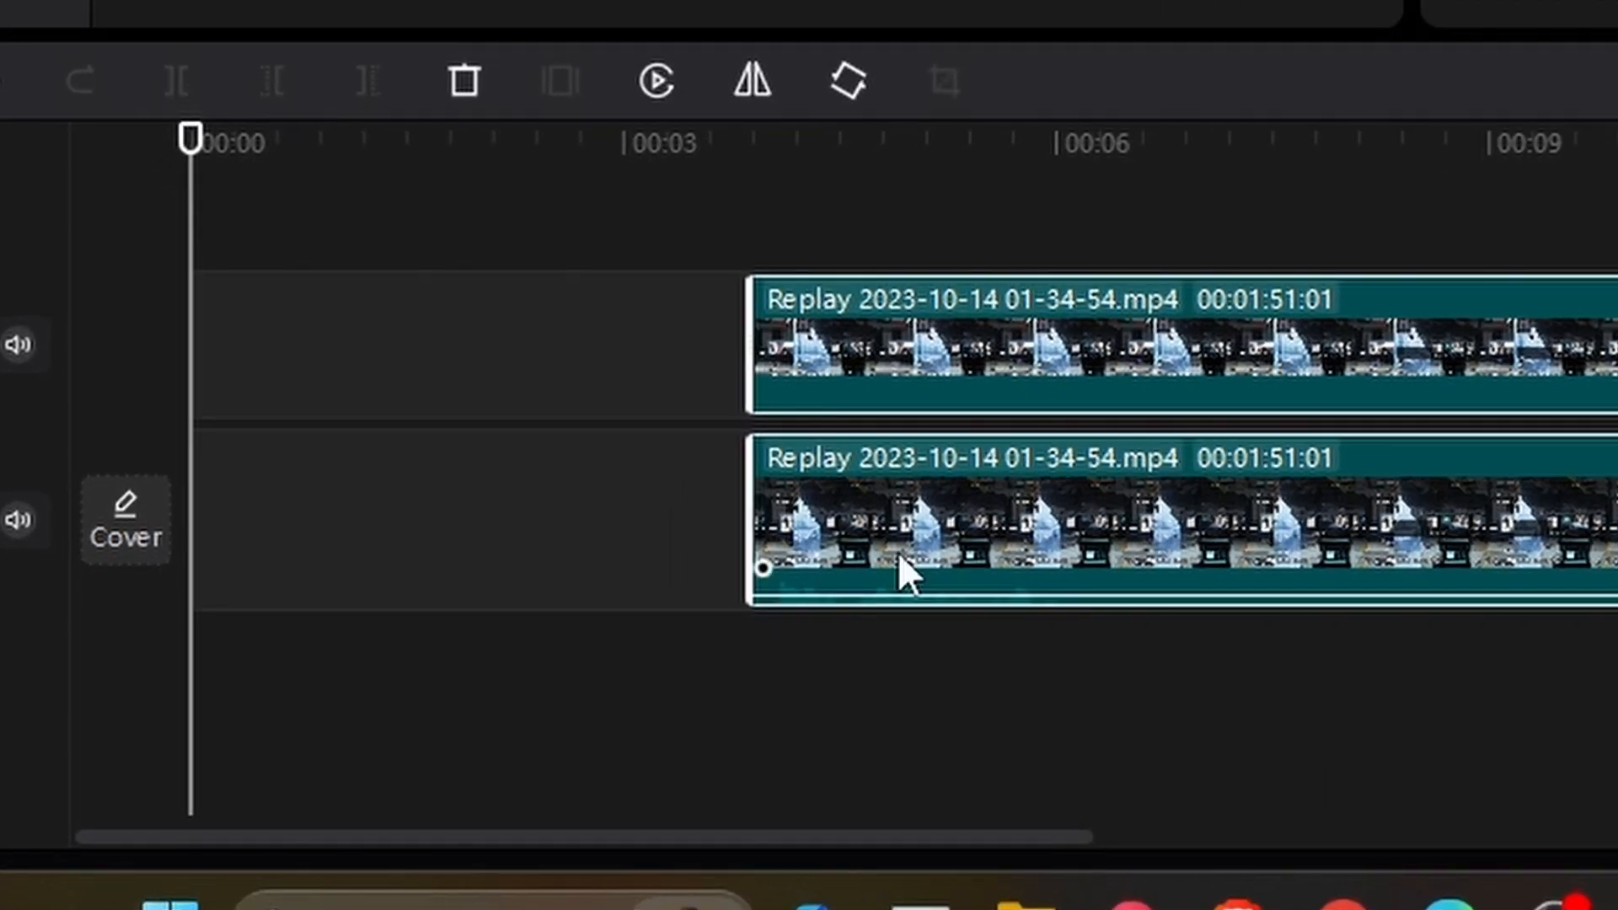
left_click_drag(979, 337, 399, 345)
key("space")
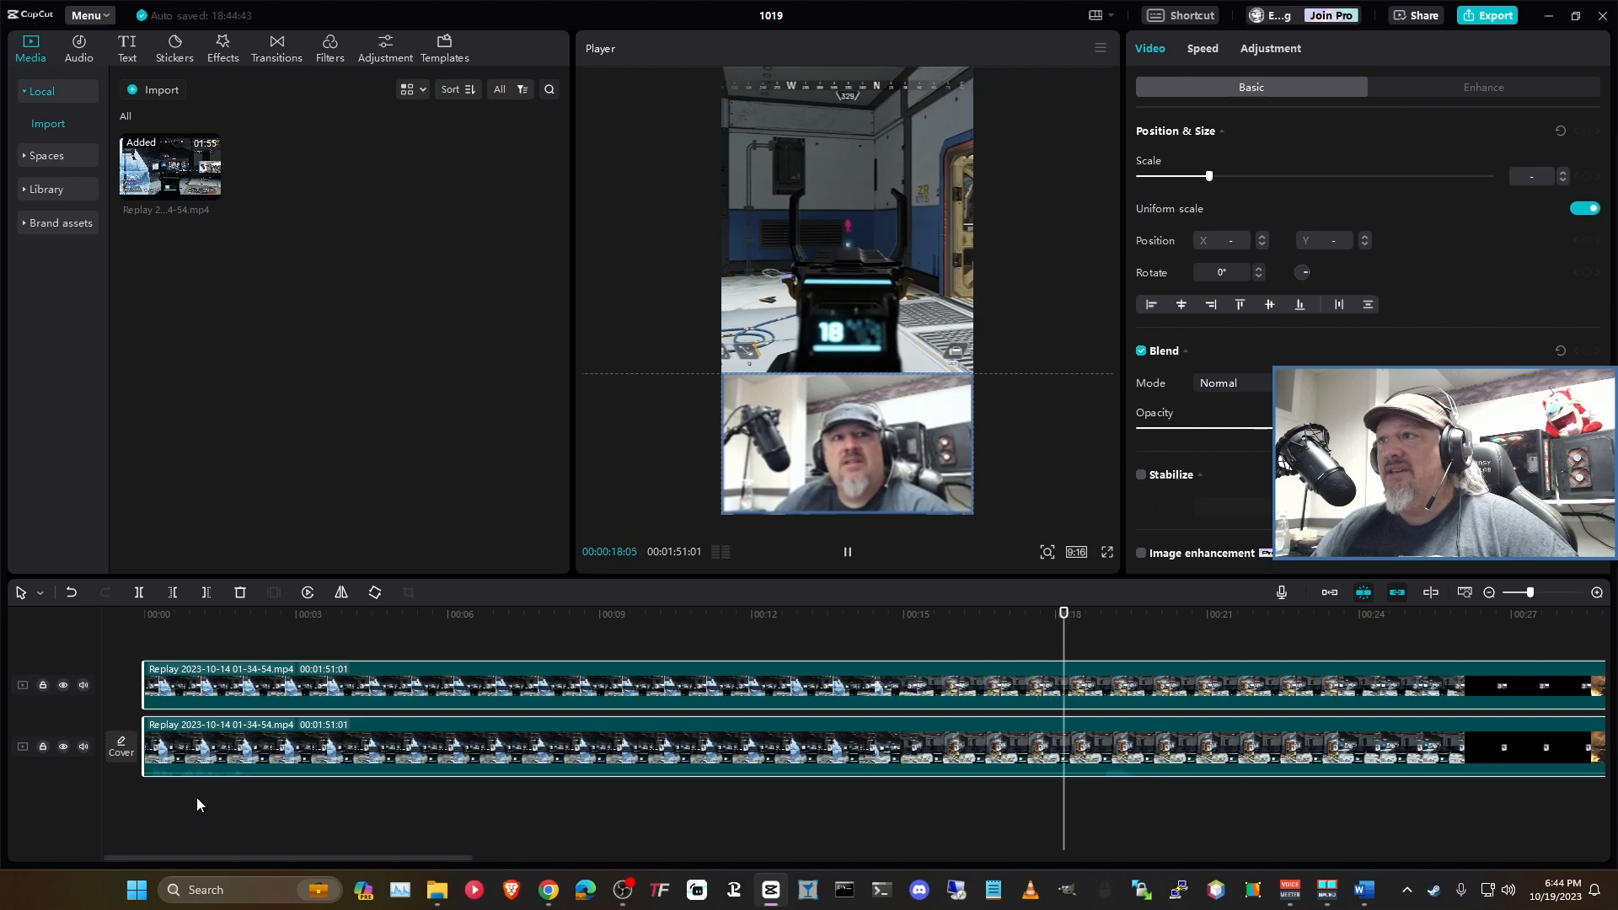
key("space")
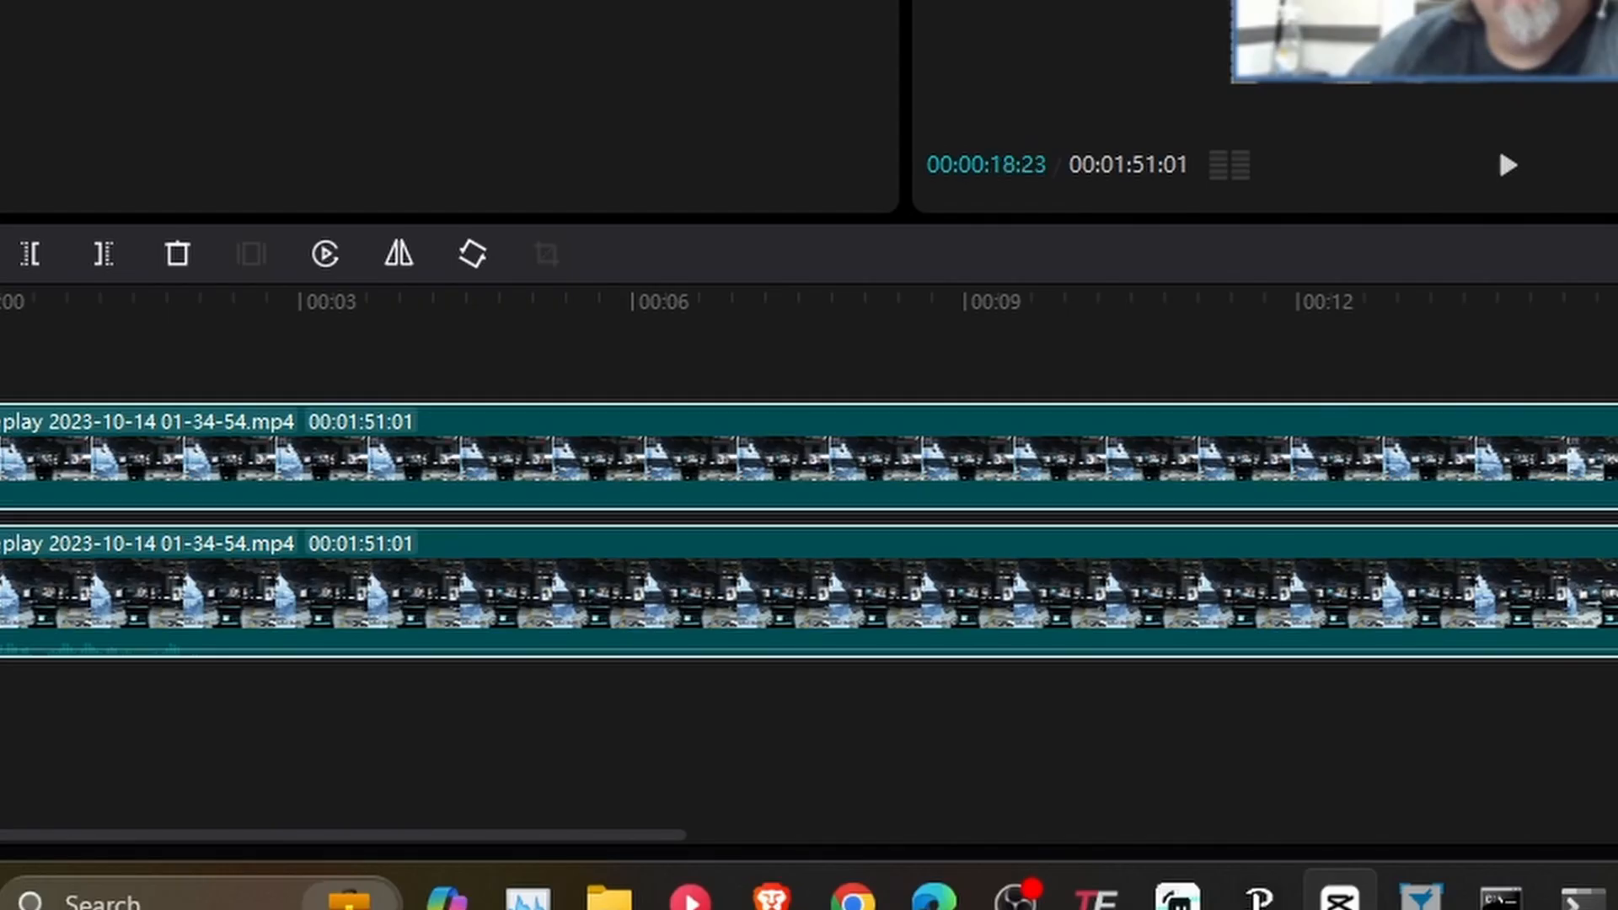
Step: Try to split the clips on both tracks at 00:00:18:23 and again at 00:00:02:29, and undo the splits
key("ctrl+b")
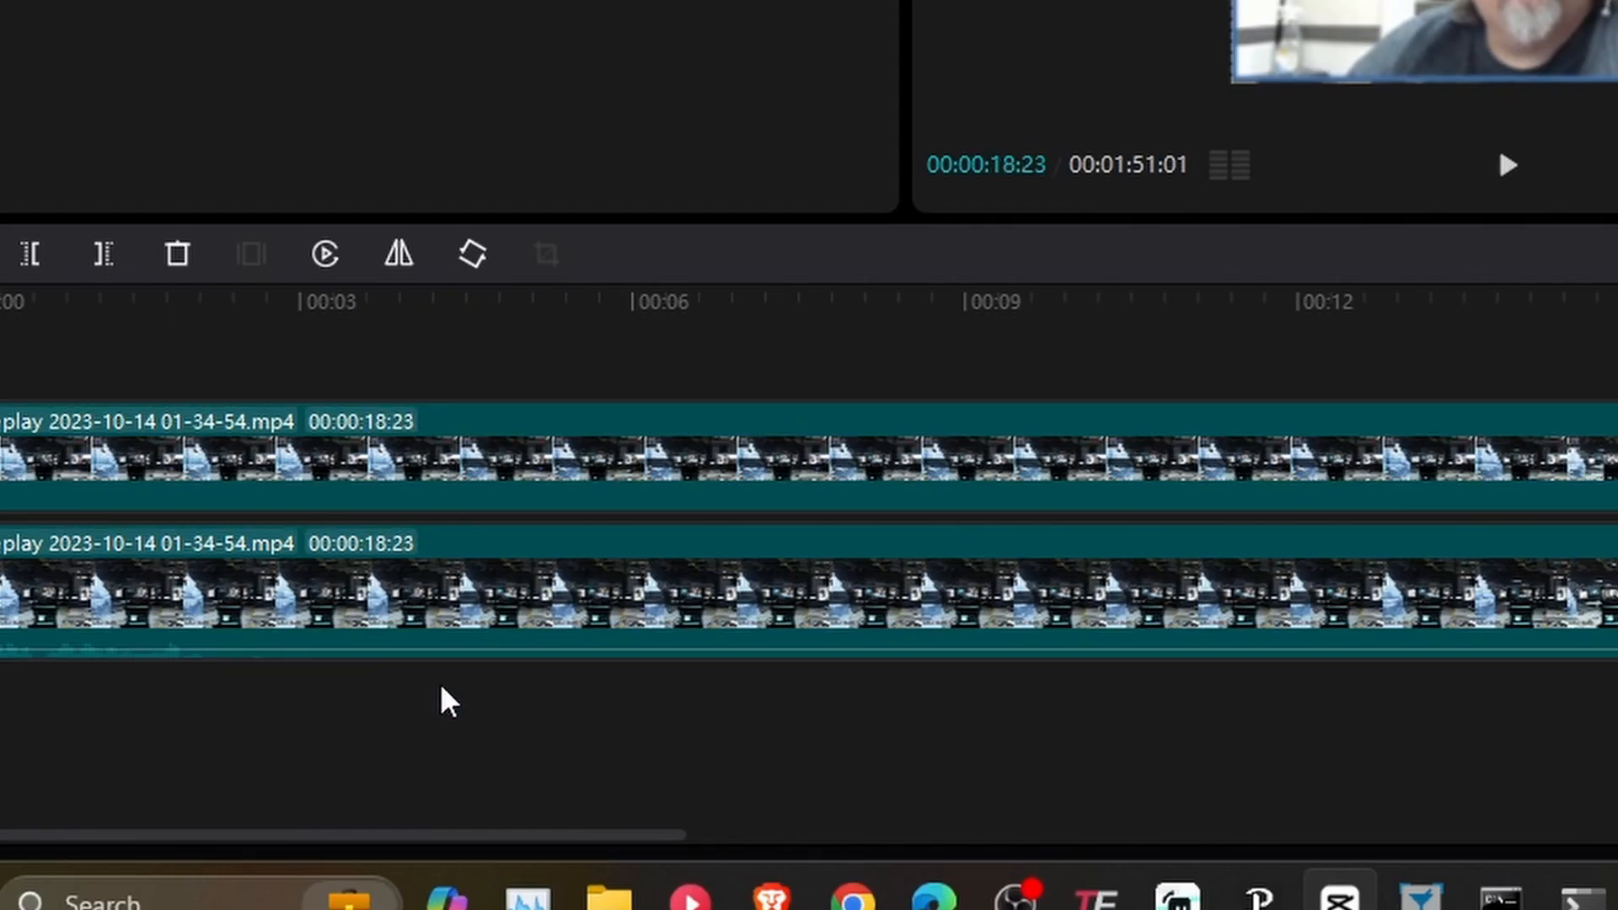
left_click(365, 319)
left_click_drag(365, 318, 296, 320)
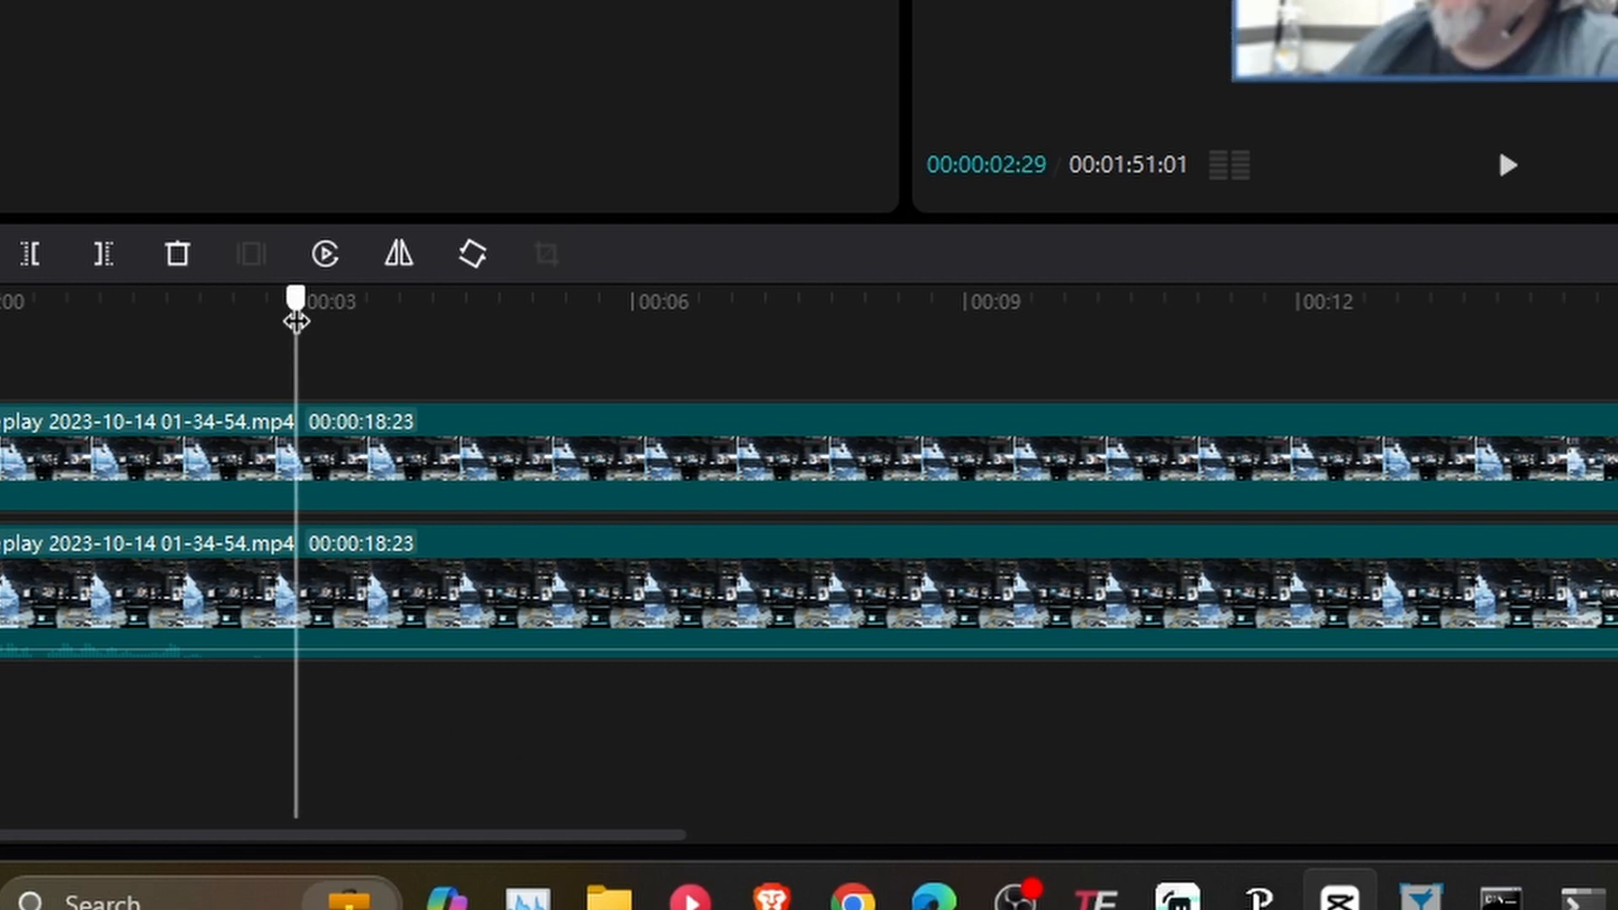
key("ctrl+b")
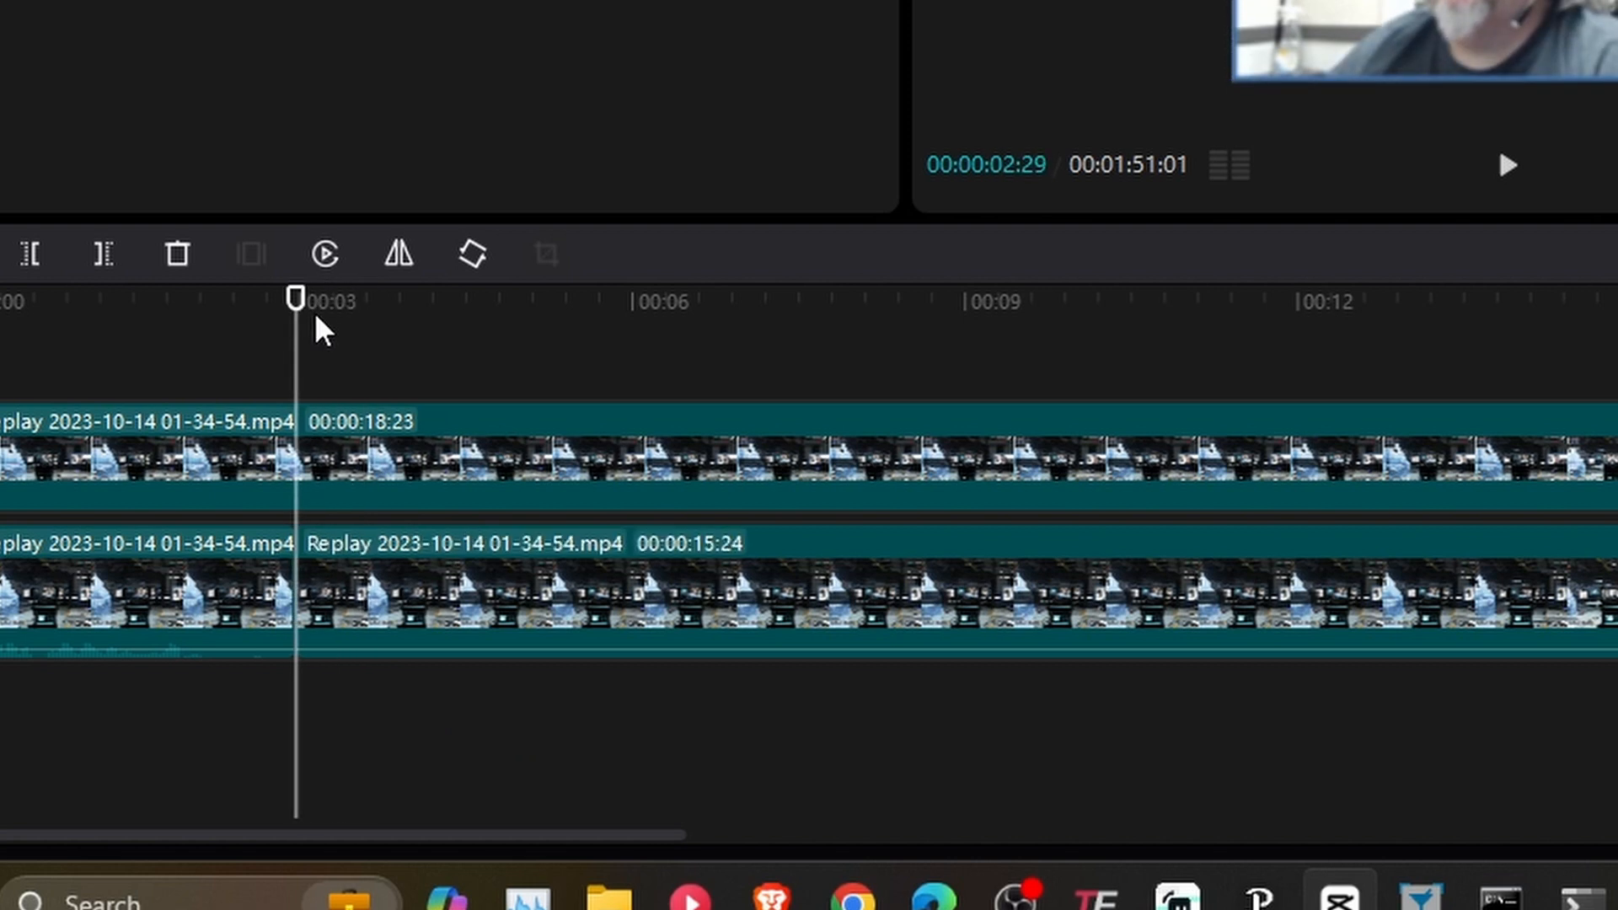
left_click(735, 812)
key("ctrl+z")
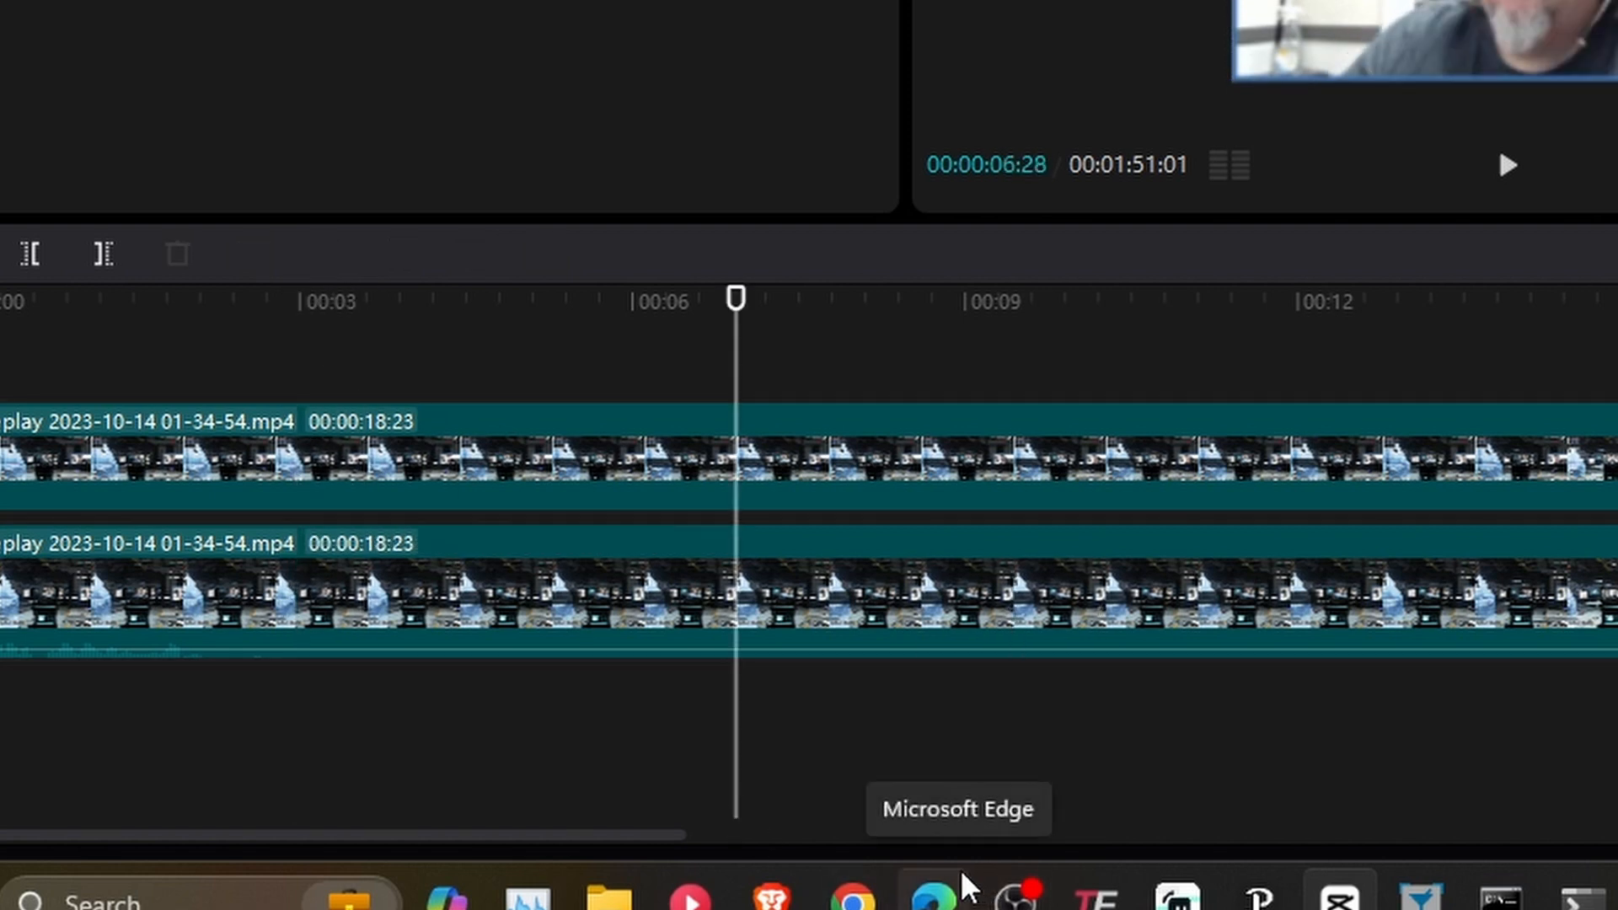
Step: Select the clips on both tracks and split them at 00:00:02:10
key("ctrl+a")
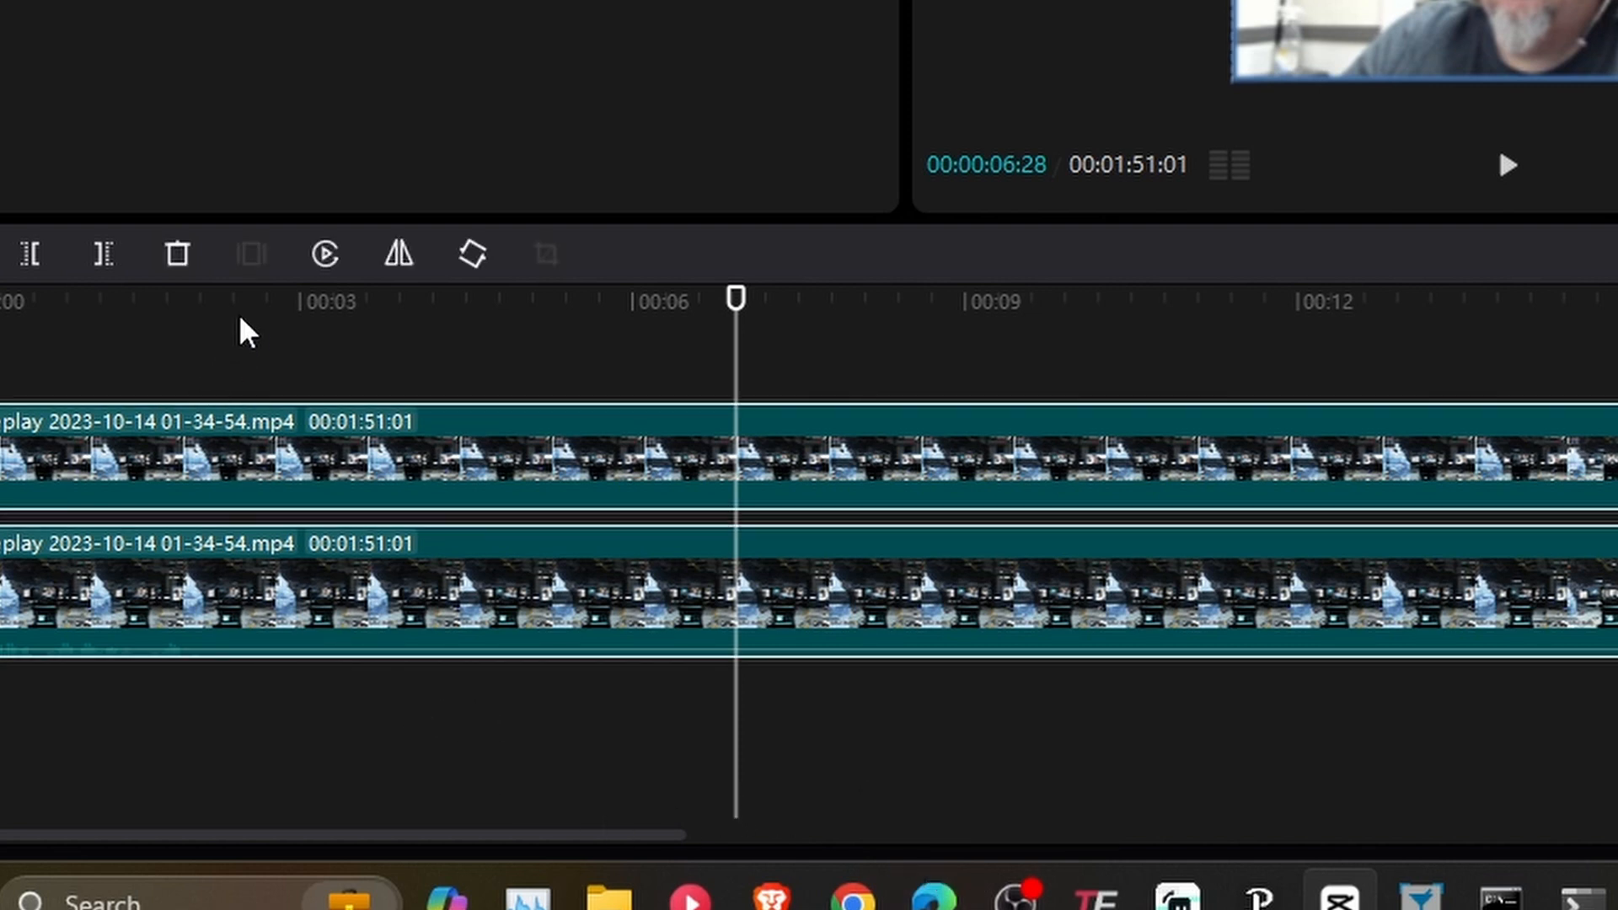
left_click_drag(239, 318, 225, 331)
key("ctrl+b")
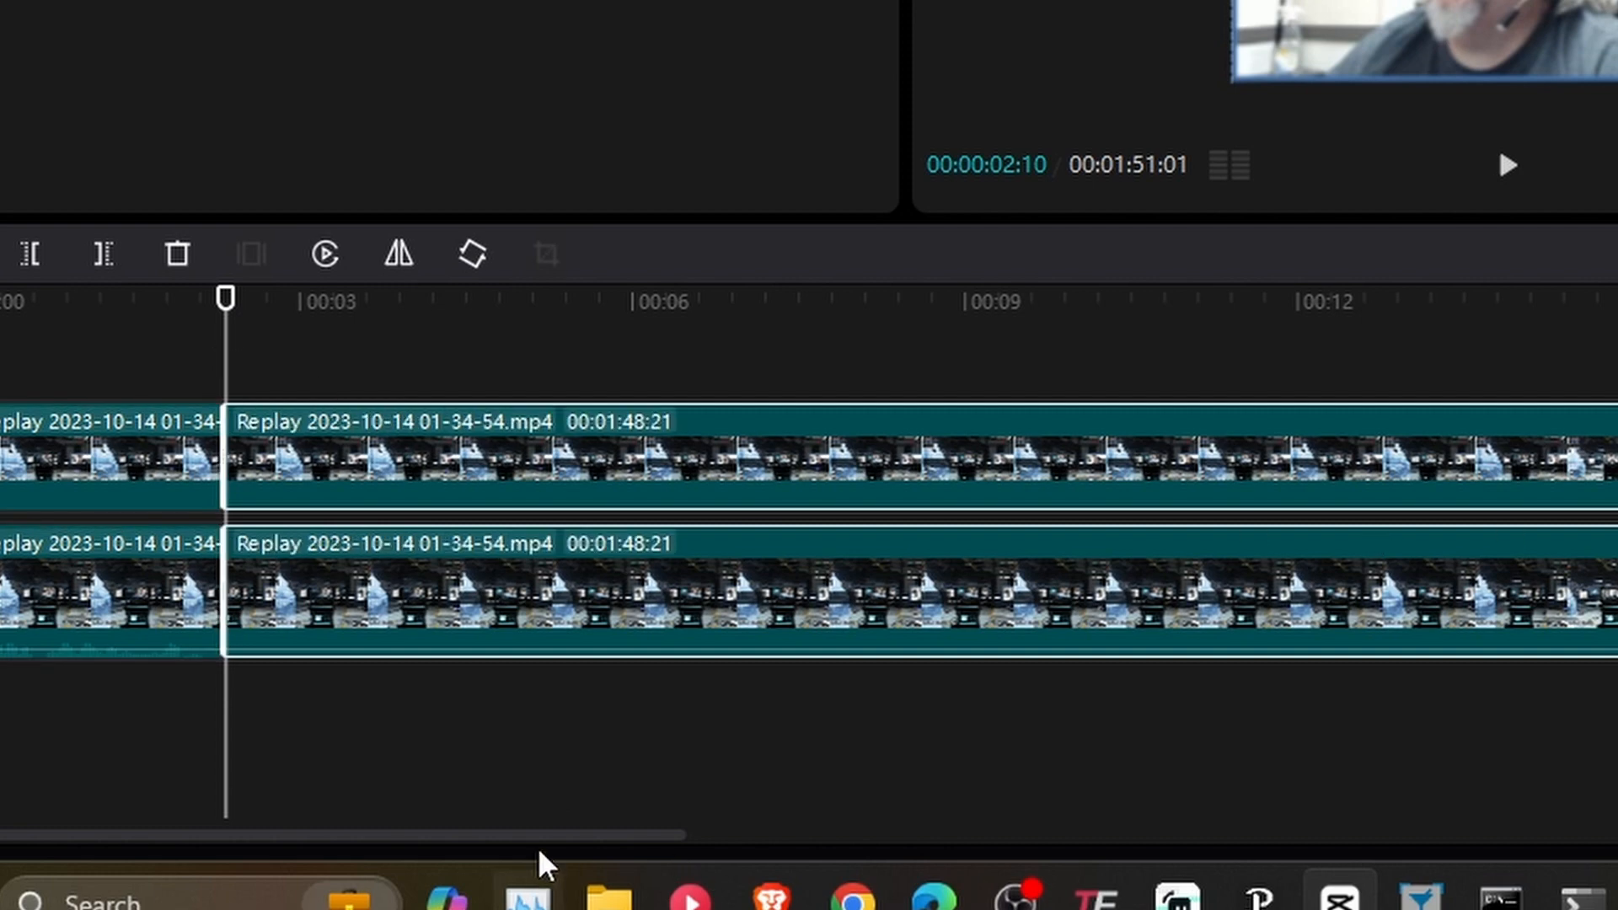
Step: Review the timeline and play back around 00:00:18 to find where the sound resumes on the lower track
left_click_drag(544, 834, 974, 839)
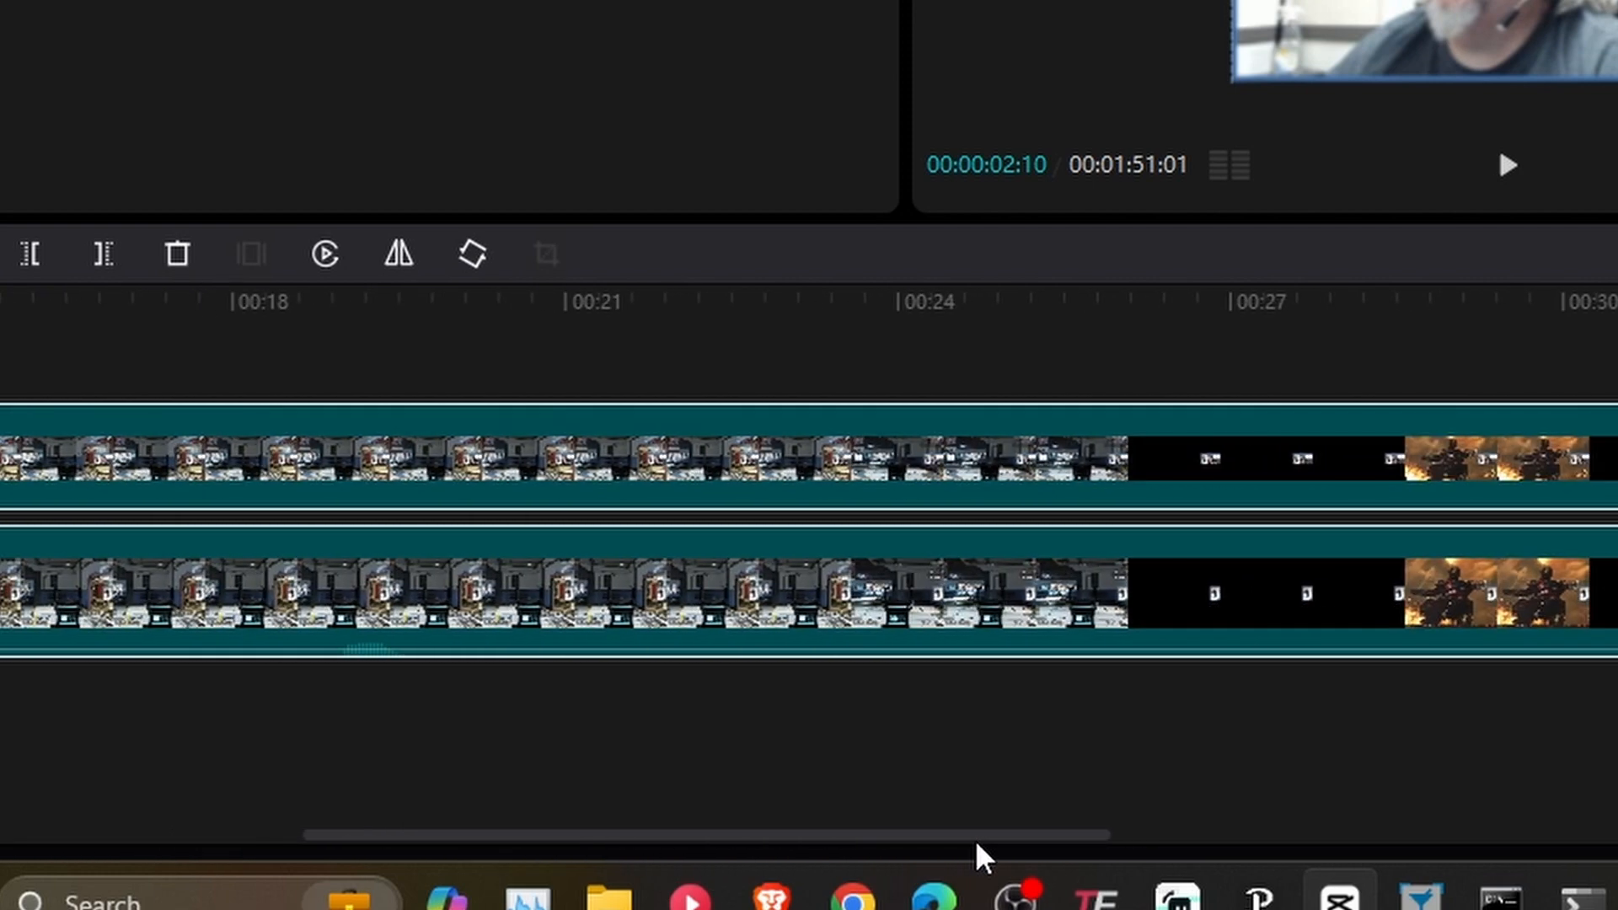
scroll(1546, 707, "up", 1)
scroll(1580, 758, "down", 1)
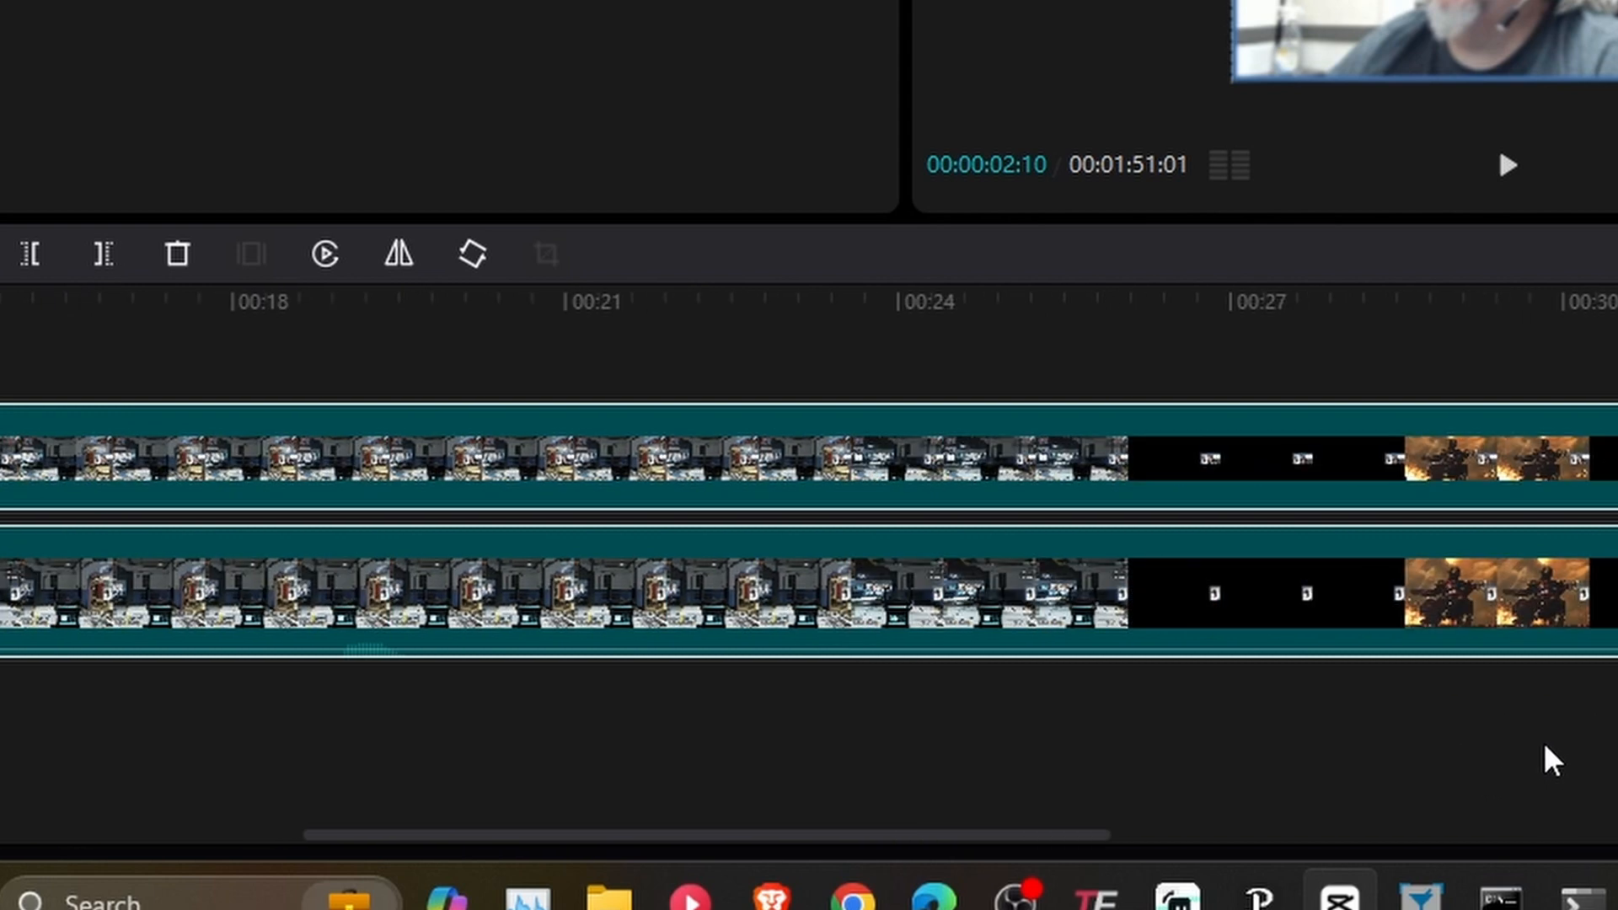
scroll(1544, 740, "down", 2)
left_click_drag(1189, 838, 629, 821)
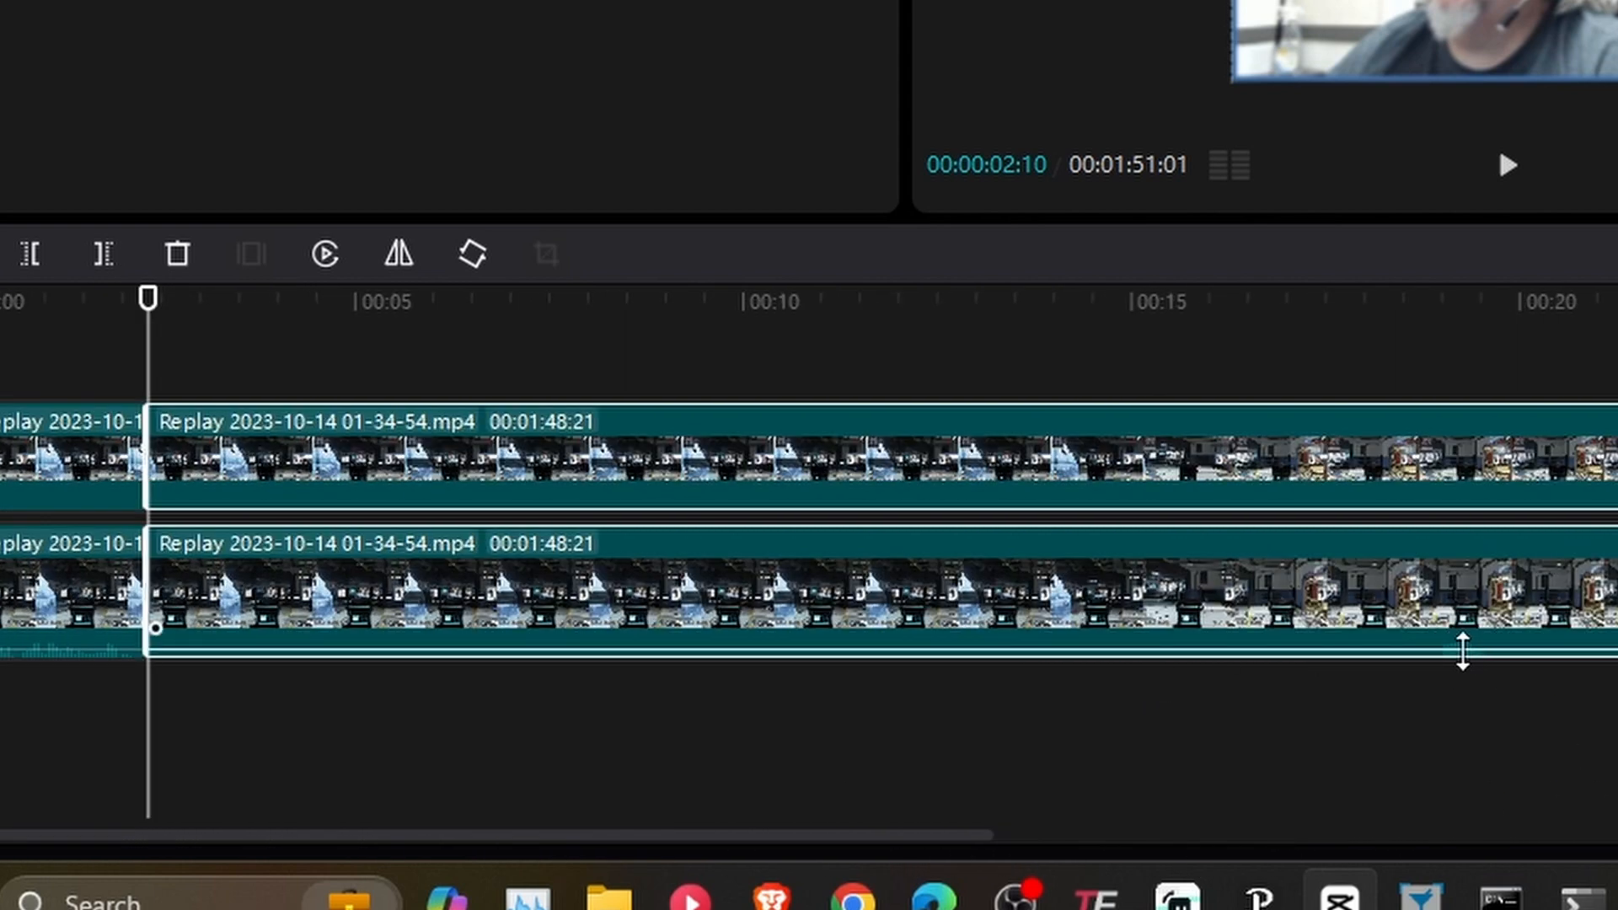
left_click_drag(1463, 651, 1461, 646)
left_click(1404, 328)
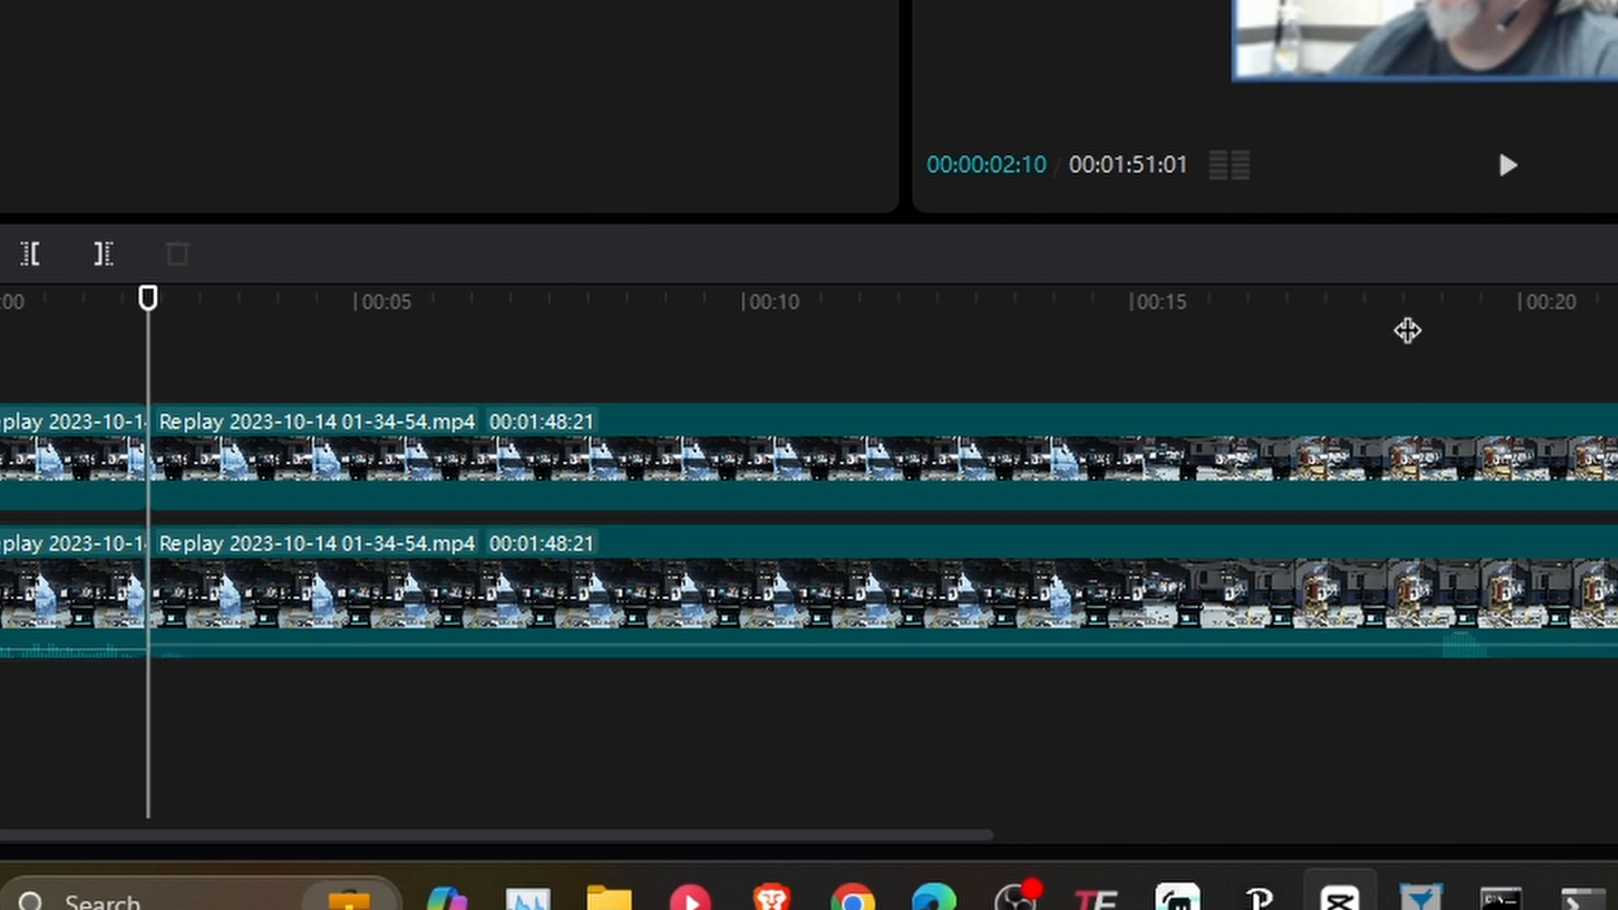
key("space")
key("space")
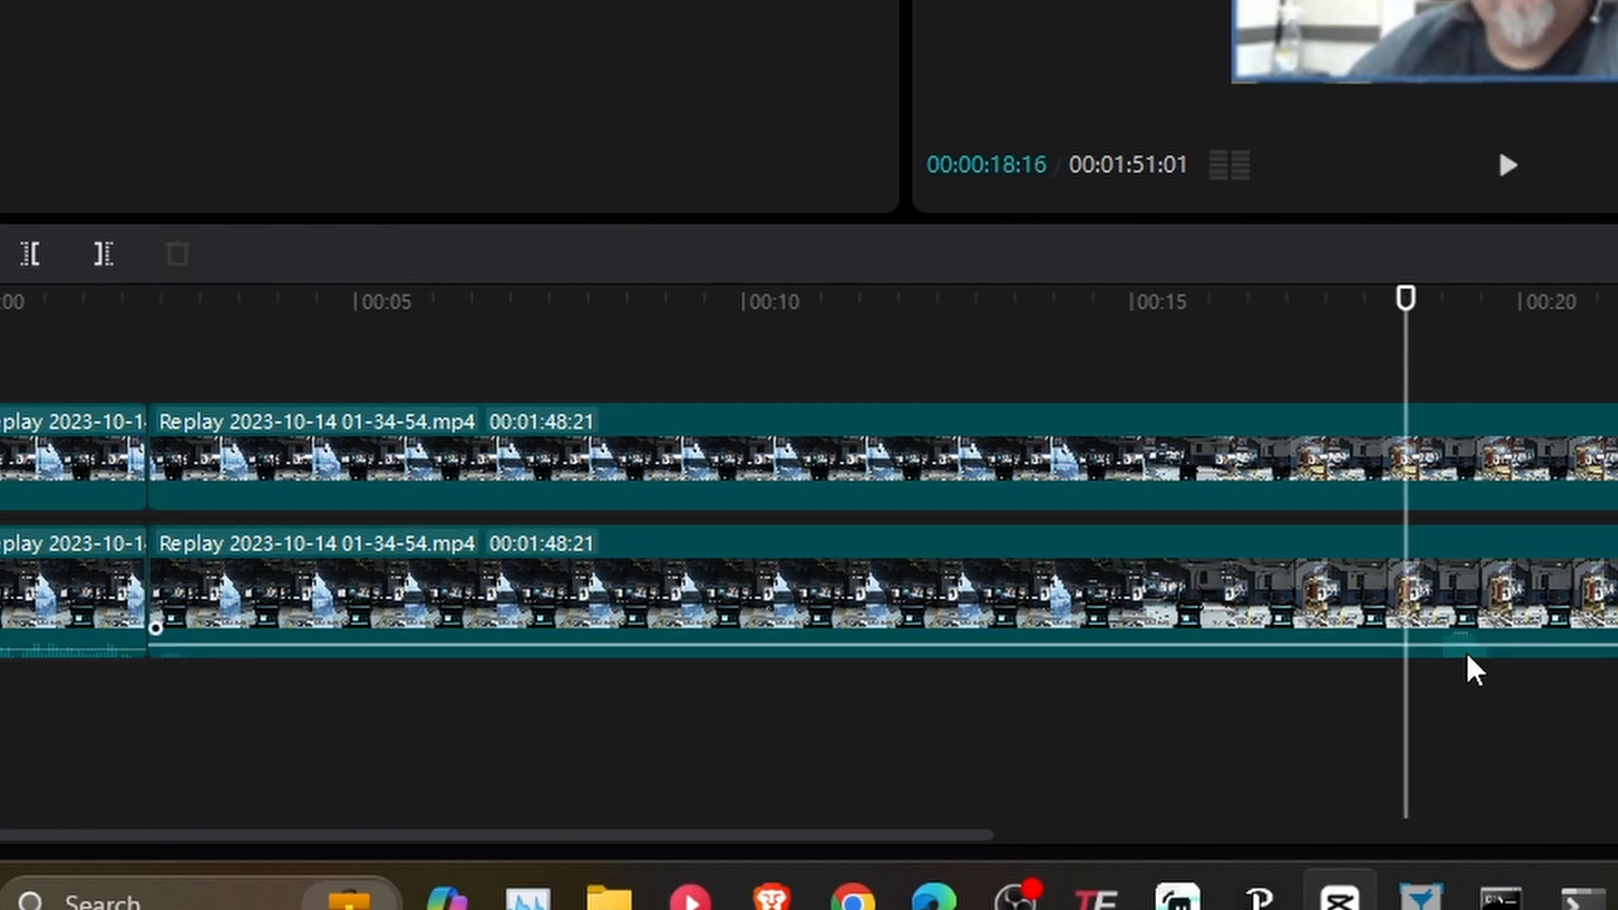
mouse_move(1468, 644)
left_mouse_down()
mouse_move(1457, 673)
mouse_move(1449, 651)
left_mouse_up()
key("space")
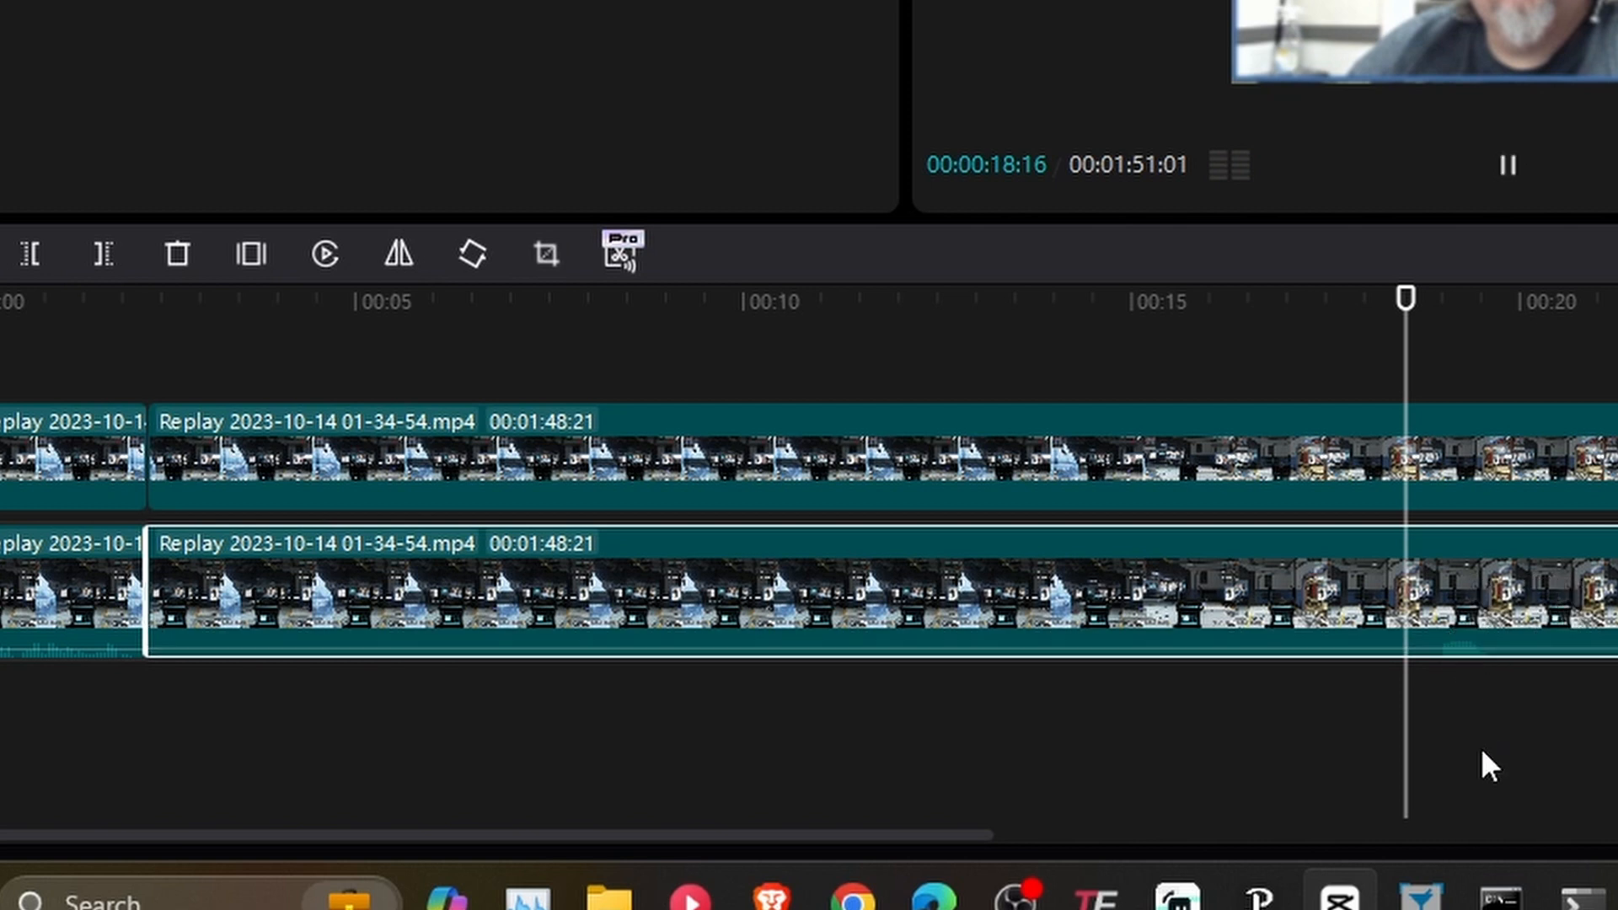
left_click_drag(1399, 312, 1419, 328)
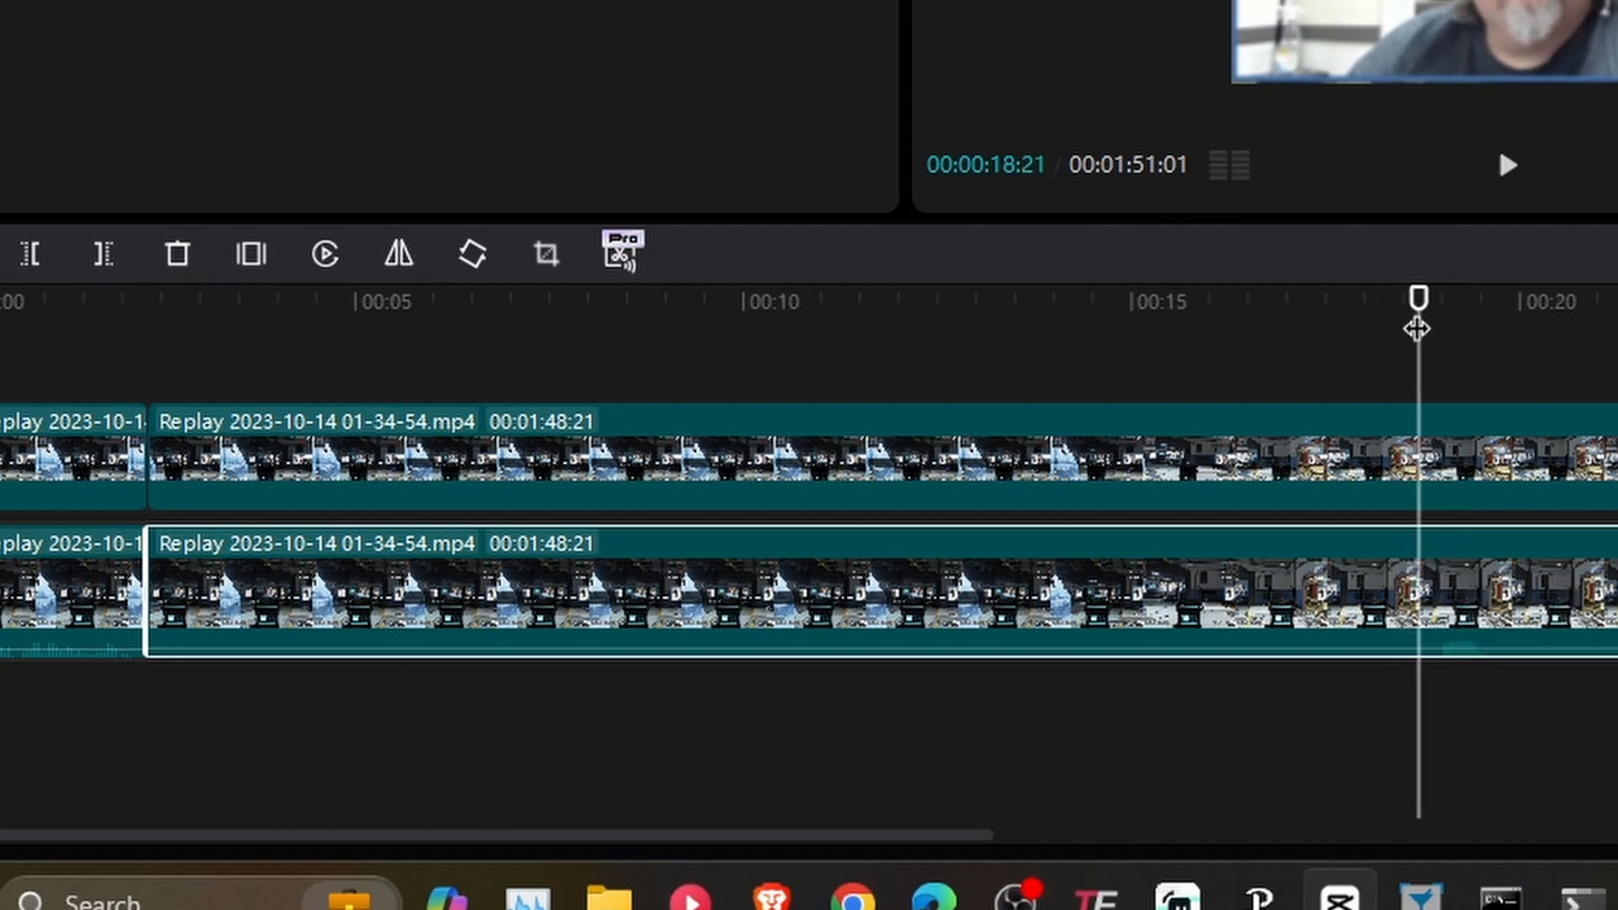
Step: Select only the long remaining clips on both tracks and split them at 00:00:18:26
key("ctrl+a")
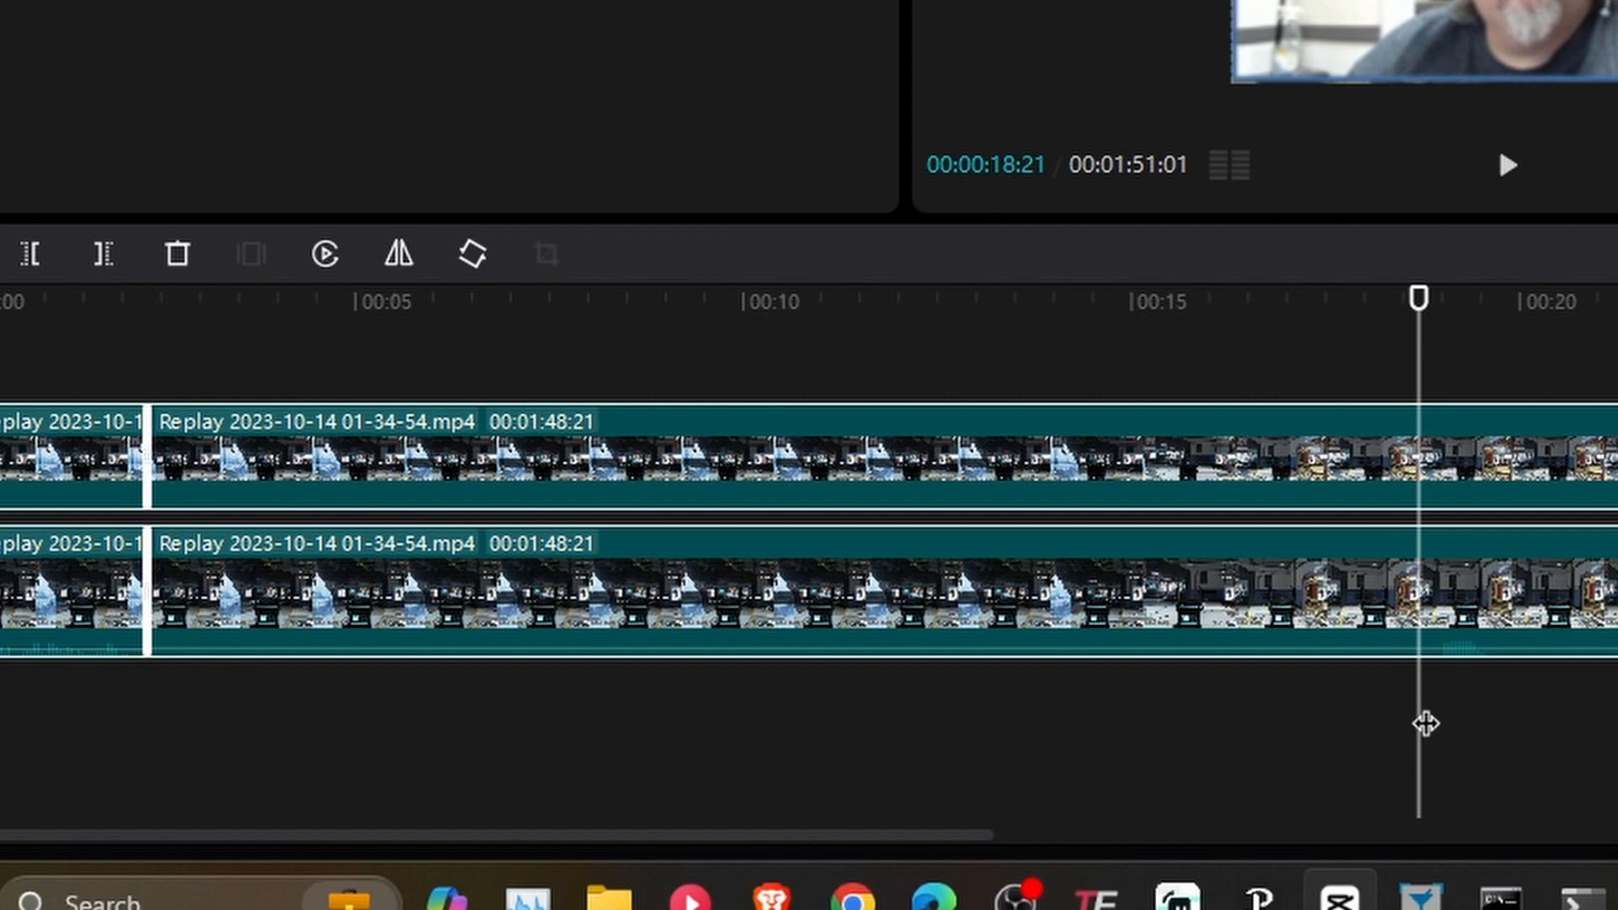
left_click(1299, 745)
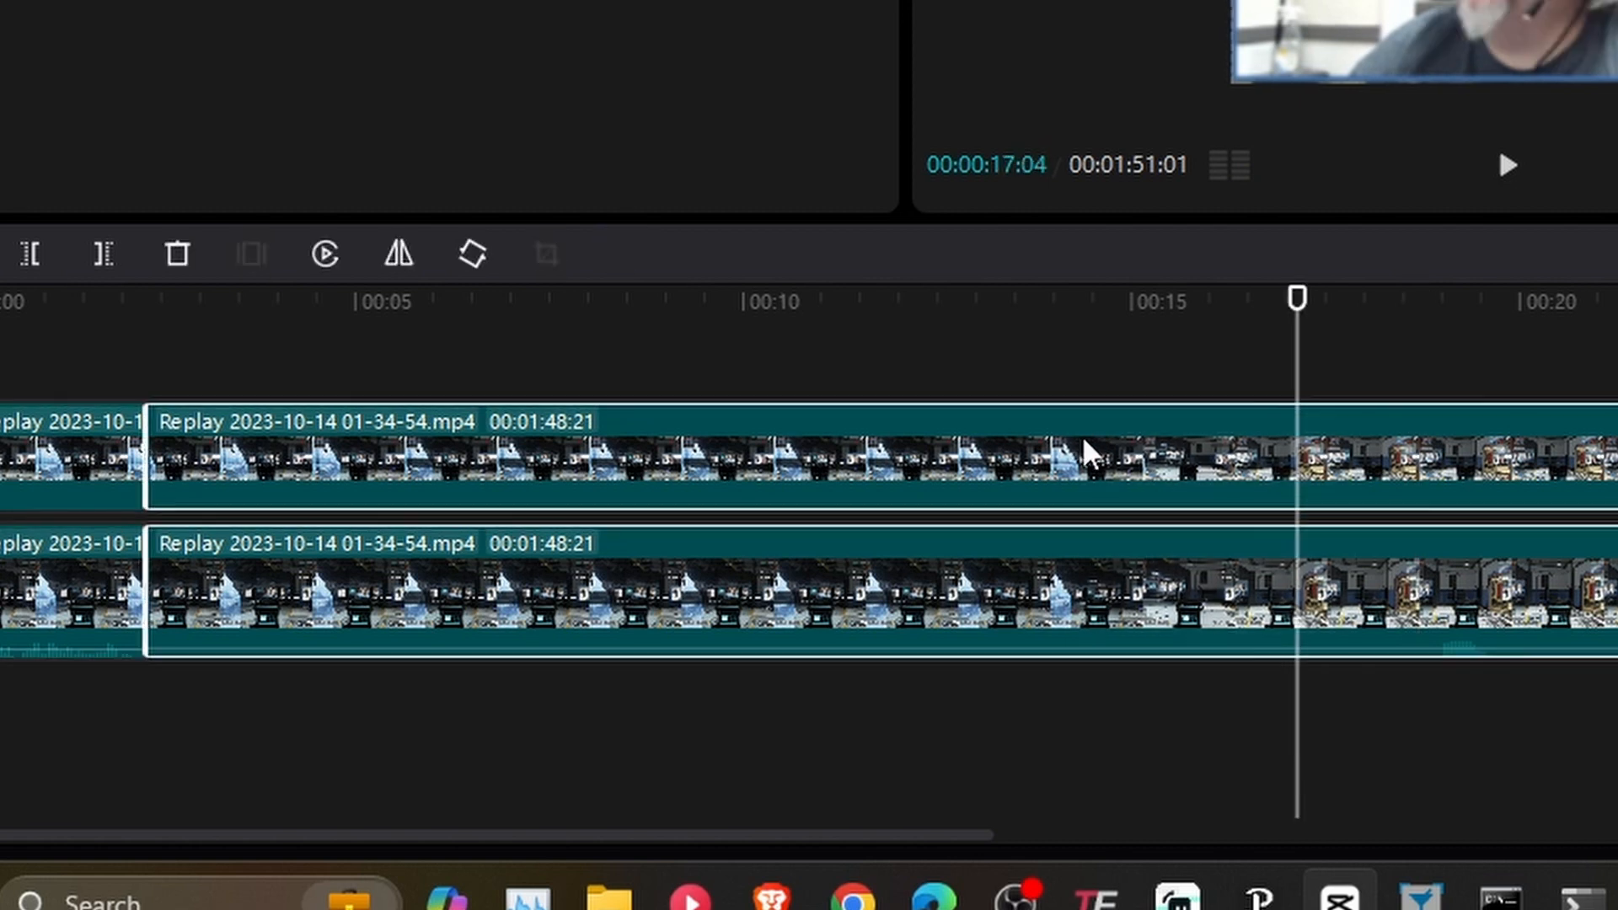
left_click(1131, 748)
left_click_drag(1368, 801, 1100, 448)
left_click(1478, 788)
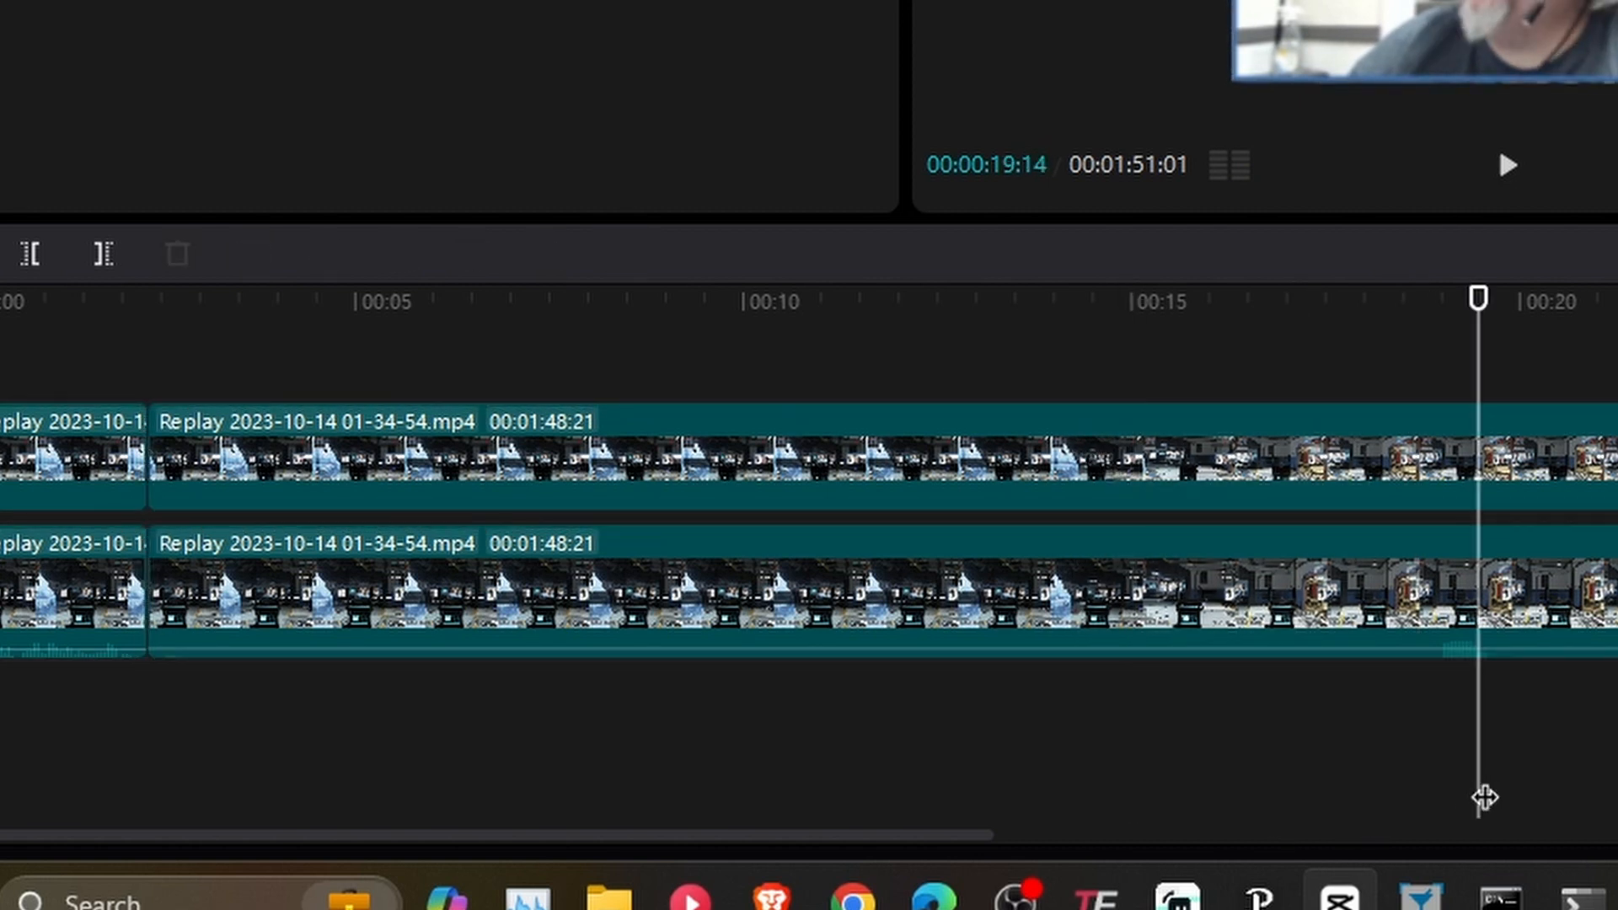
left_click_drag(1349, 739, 1176, 431)
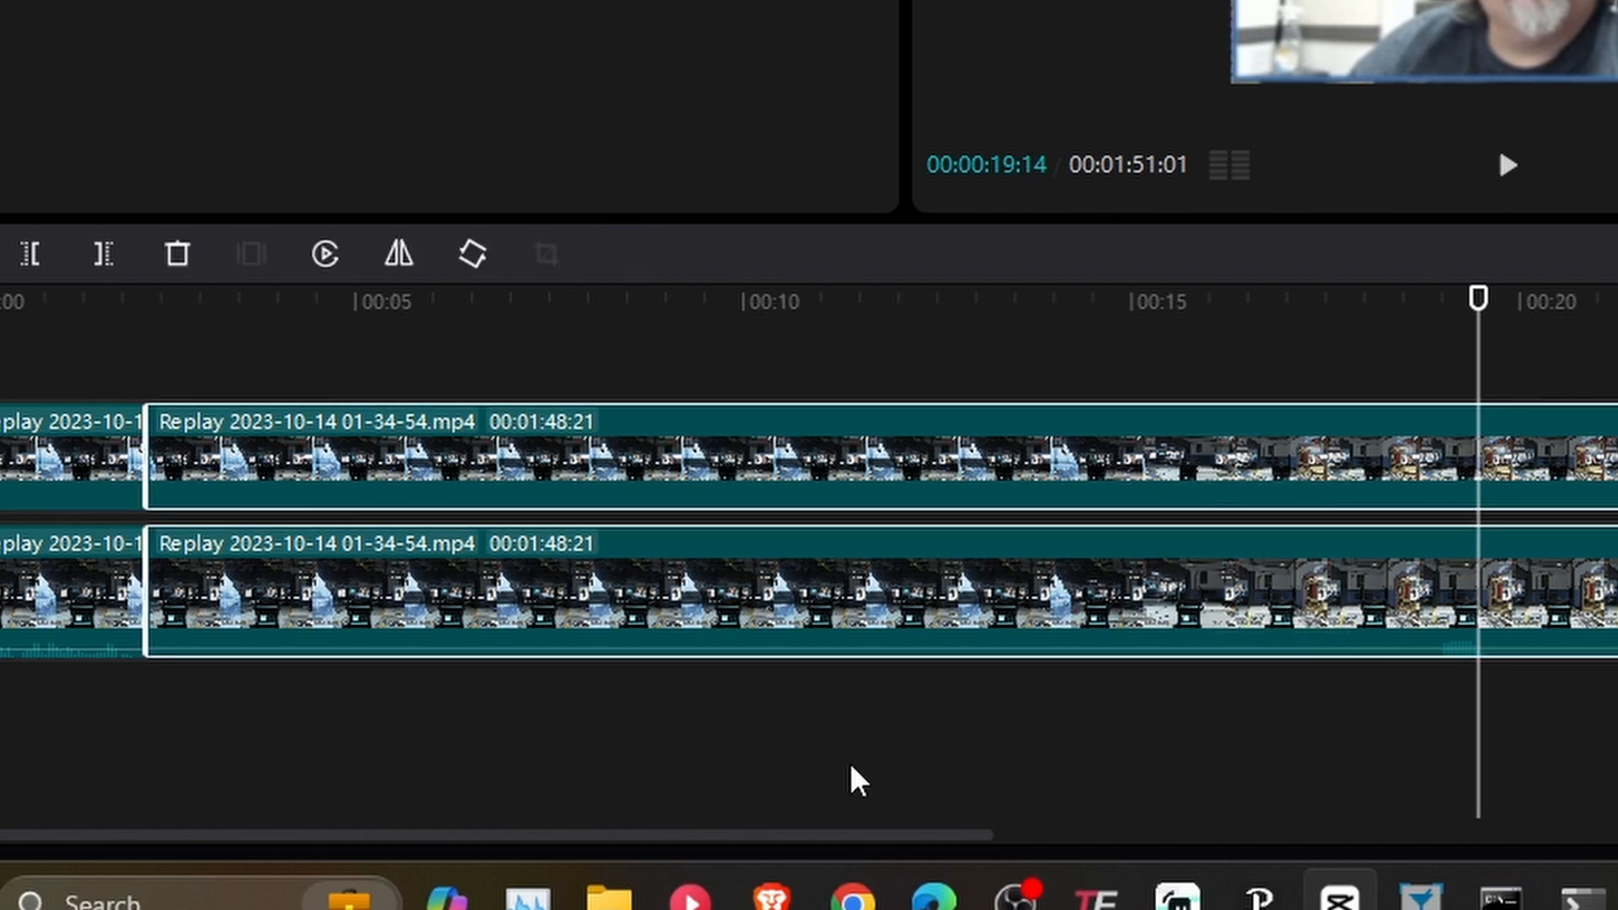
left_click_drag(849, 754, 1281, 376)
left_click_drag(1478, 302, 1432, 321)
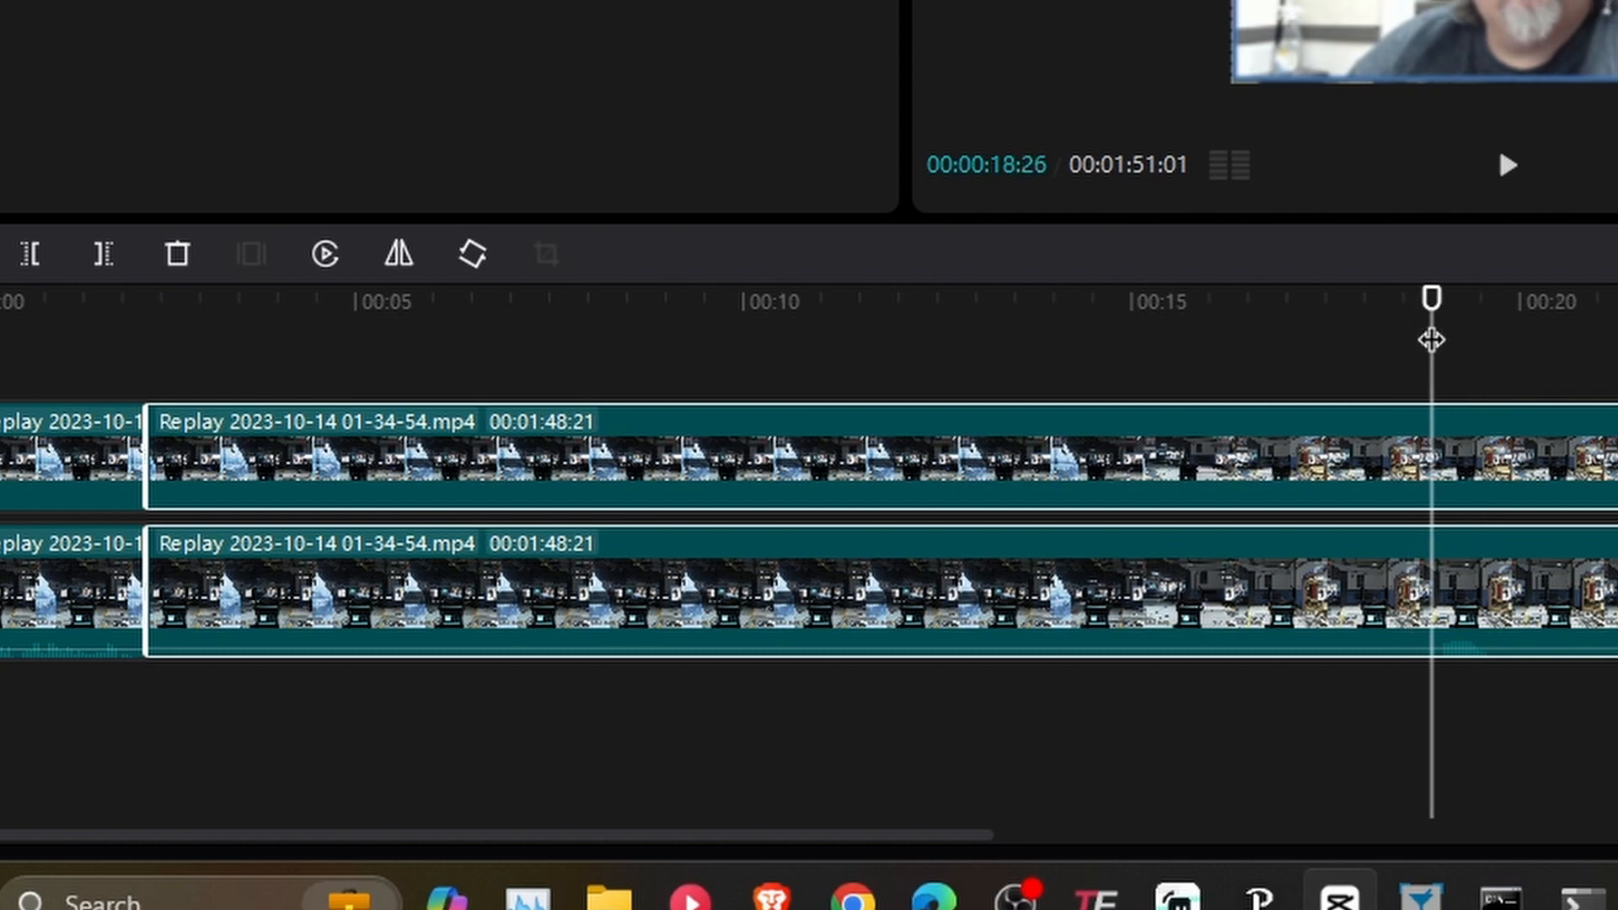
key("ctrl+b")
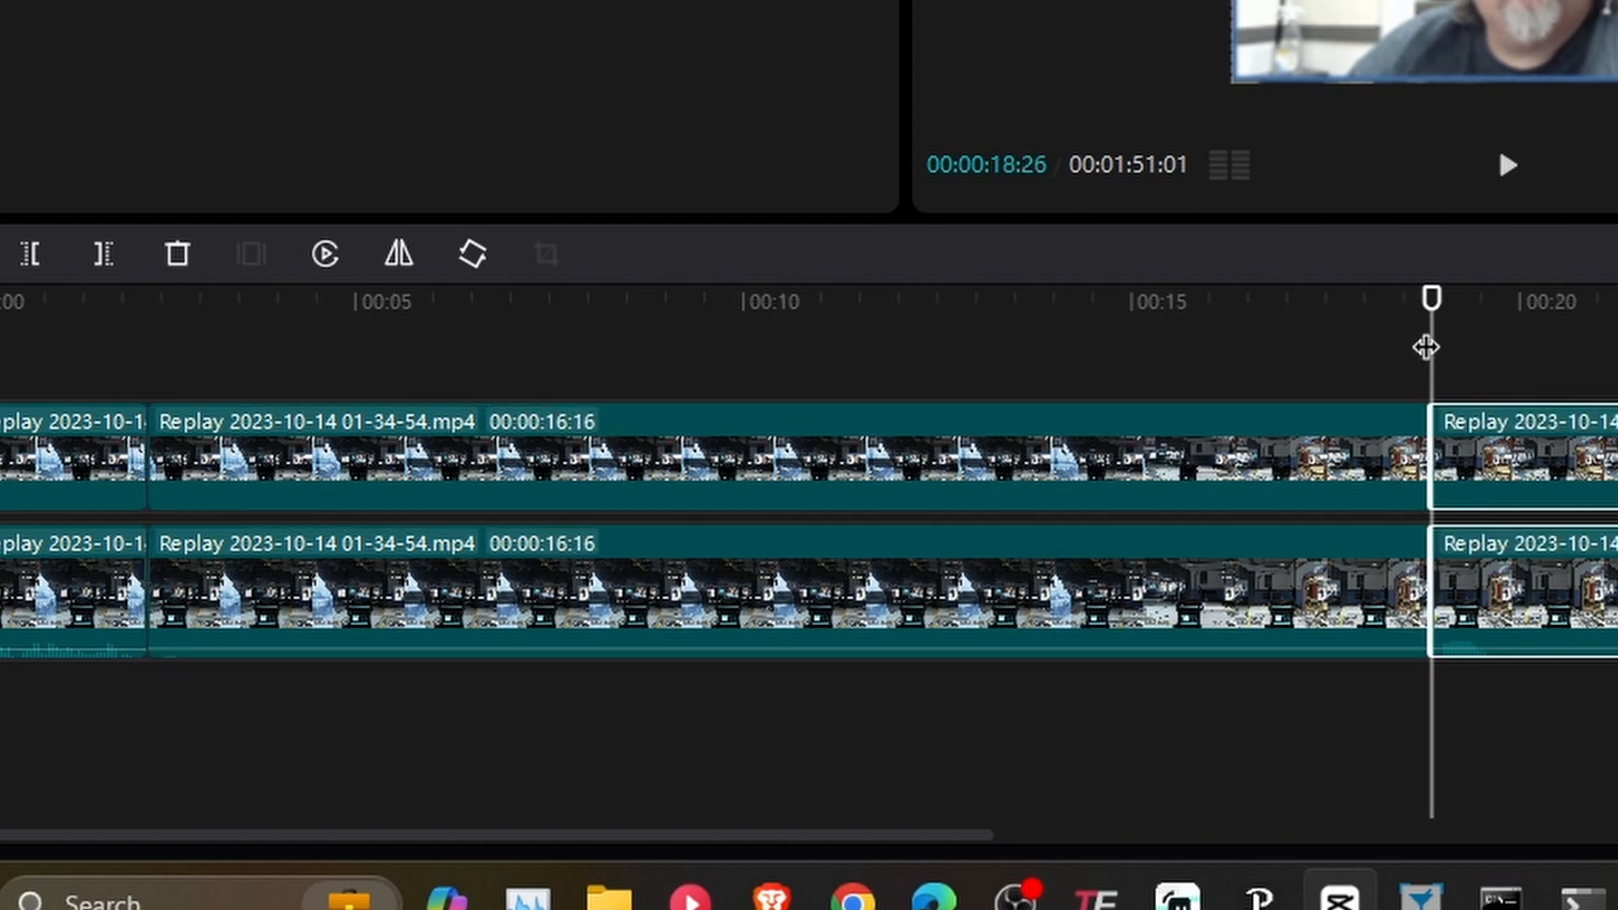
Step: Go through the opening, middle and closing segments on both tracks, selecting them one at a time
left_click(1155, 816)
left_click(643, 620)
left_click(354, 682)
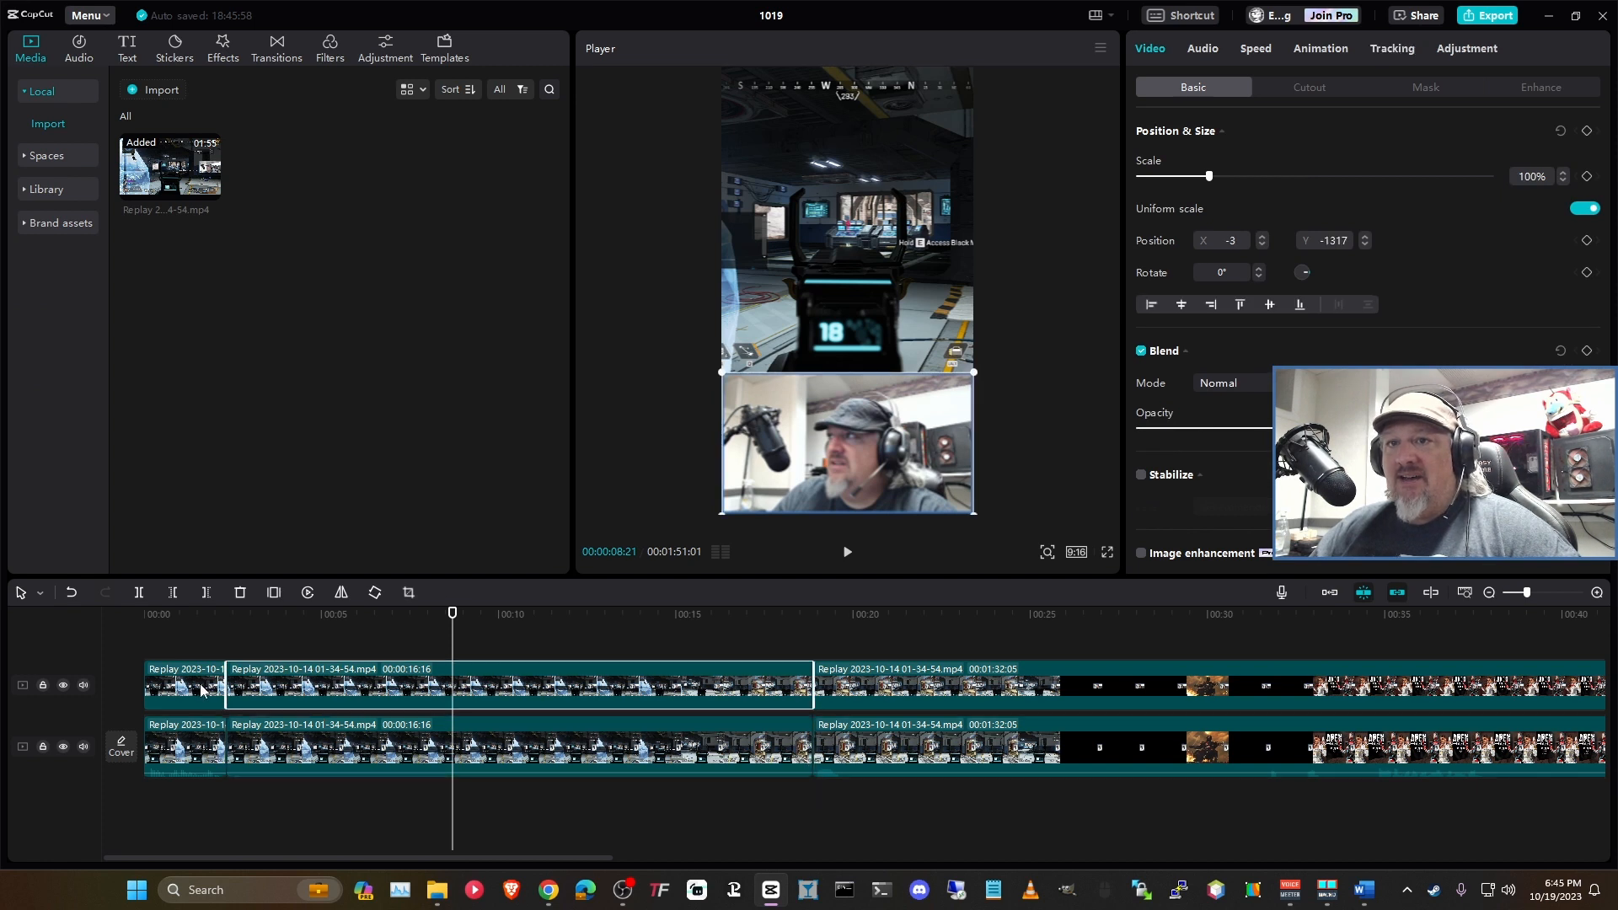
left_click(198, 687)
left_click(198, 742)
left_click(345, 744)
left_click(439, 692)
left_click(974, 702)
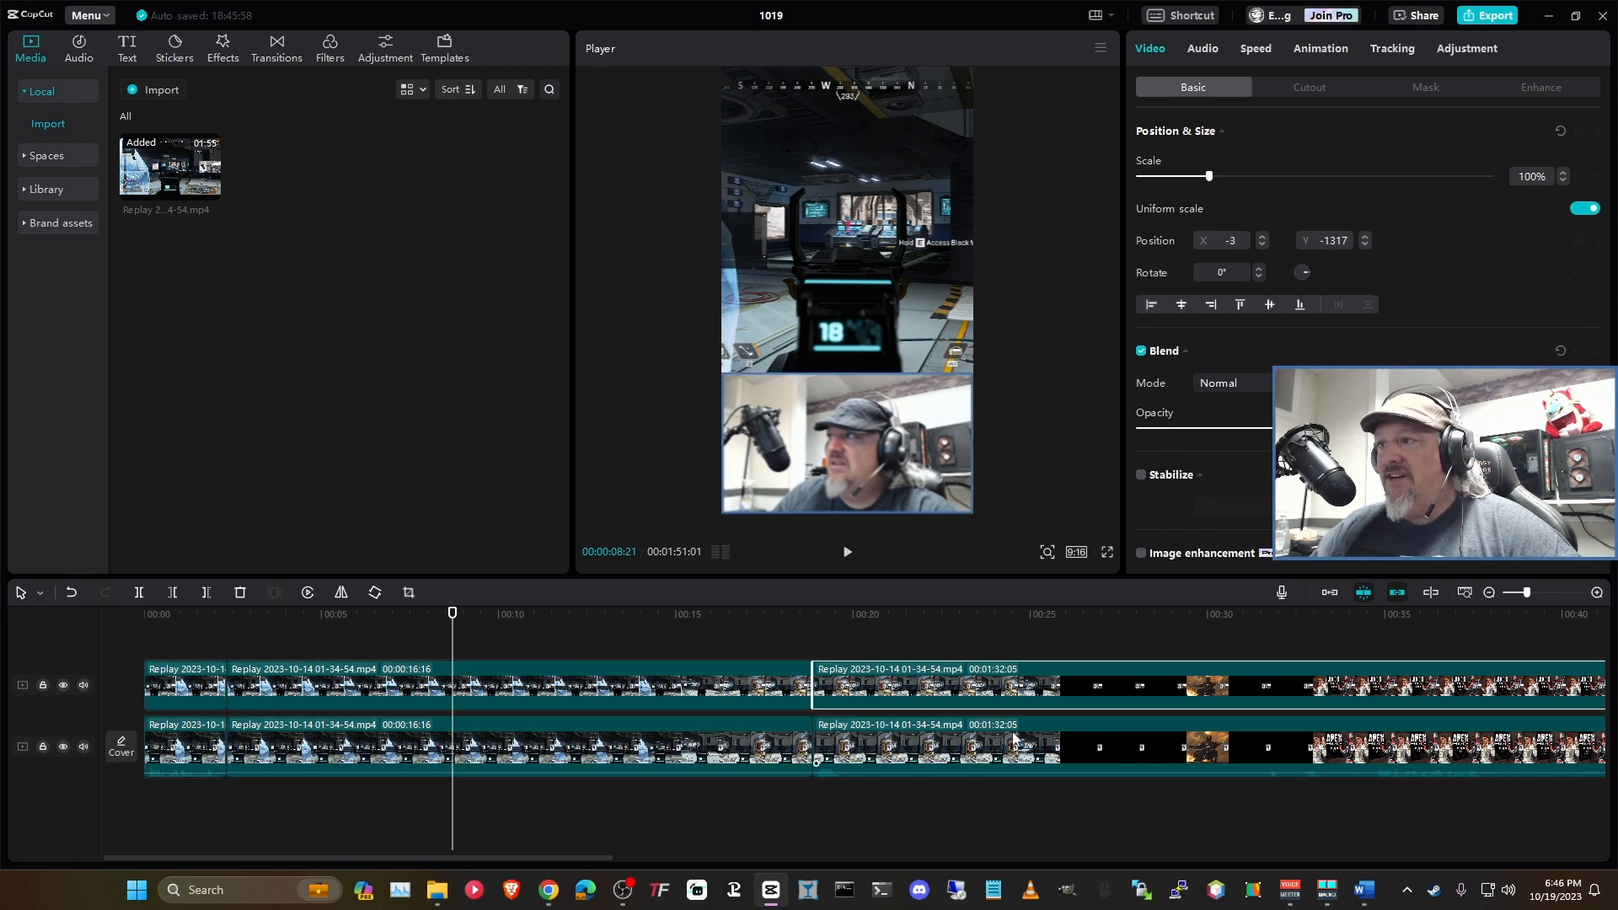
left_click(959, 759)
left_click(759, 834)
left_click(499, 750)
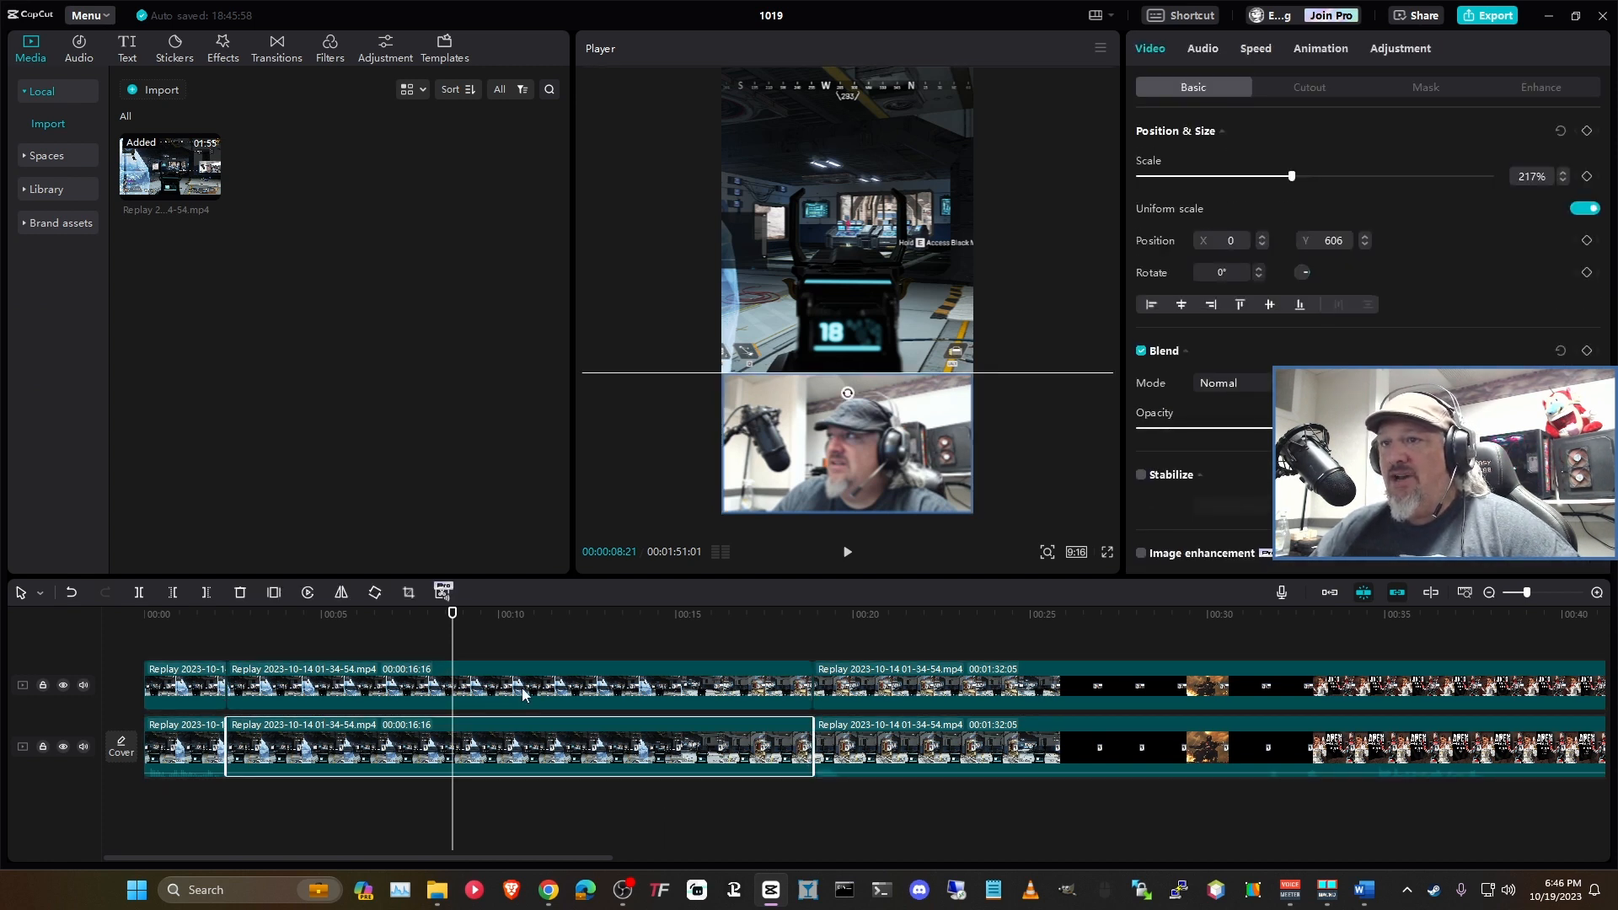
left_click(523, 693)
left_click(526, 749)
left_click(534, 687)
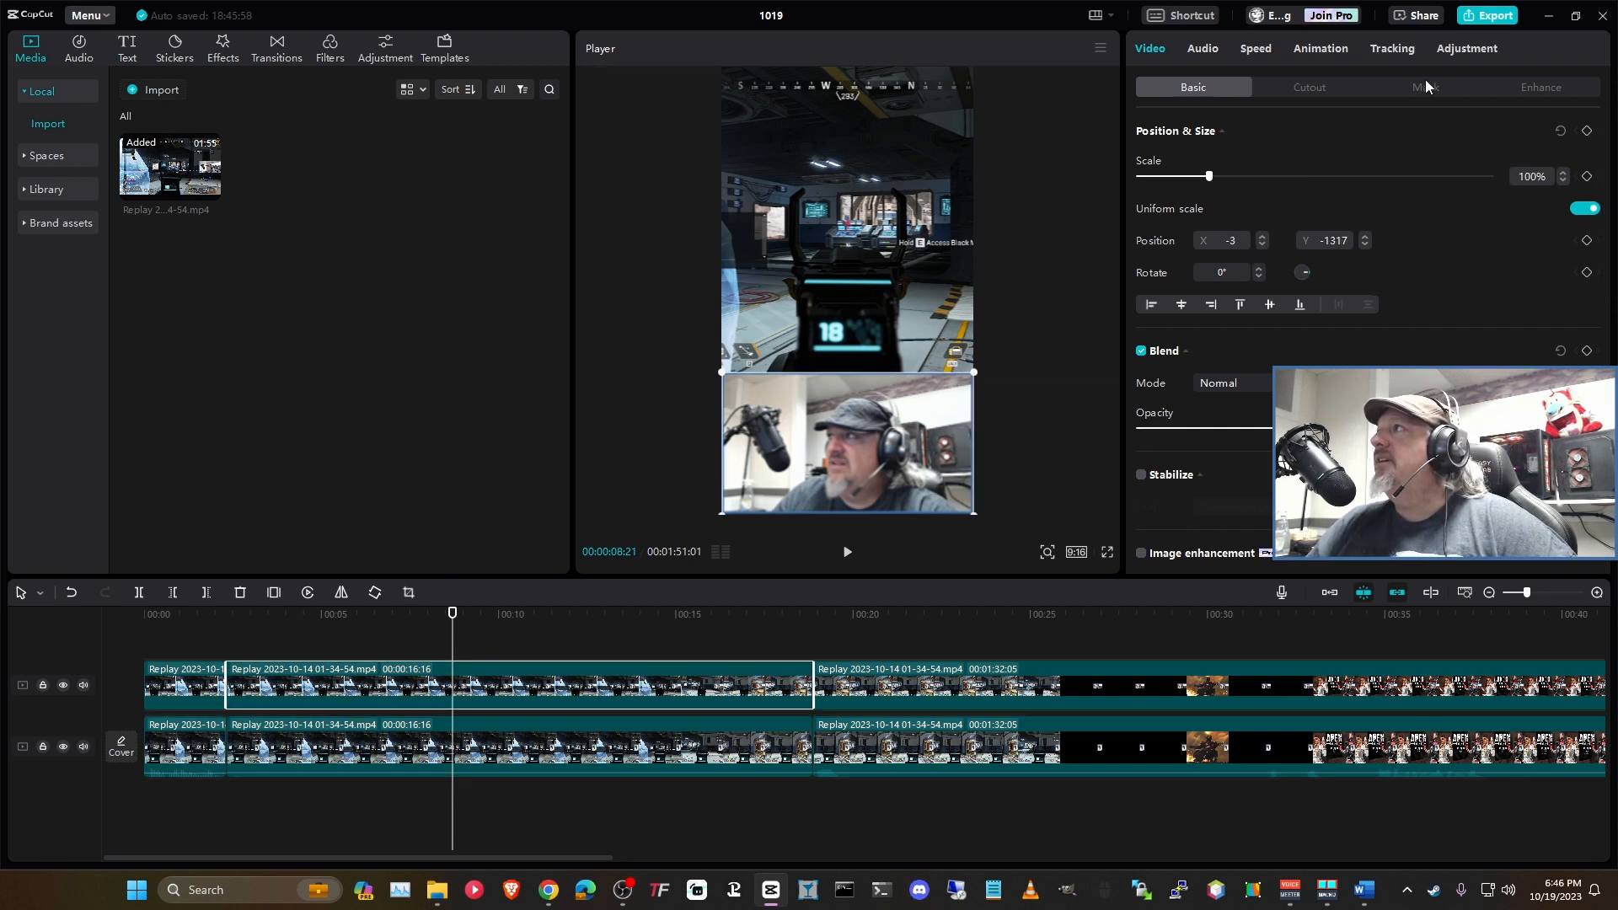
Step: Select the middle segments on both tracks together and set their speed to 5.0x
left_click(557, 757)
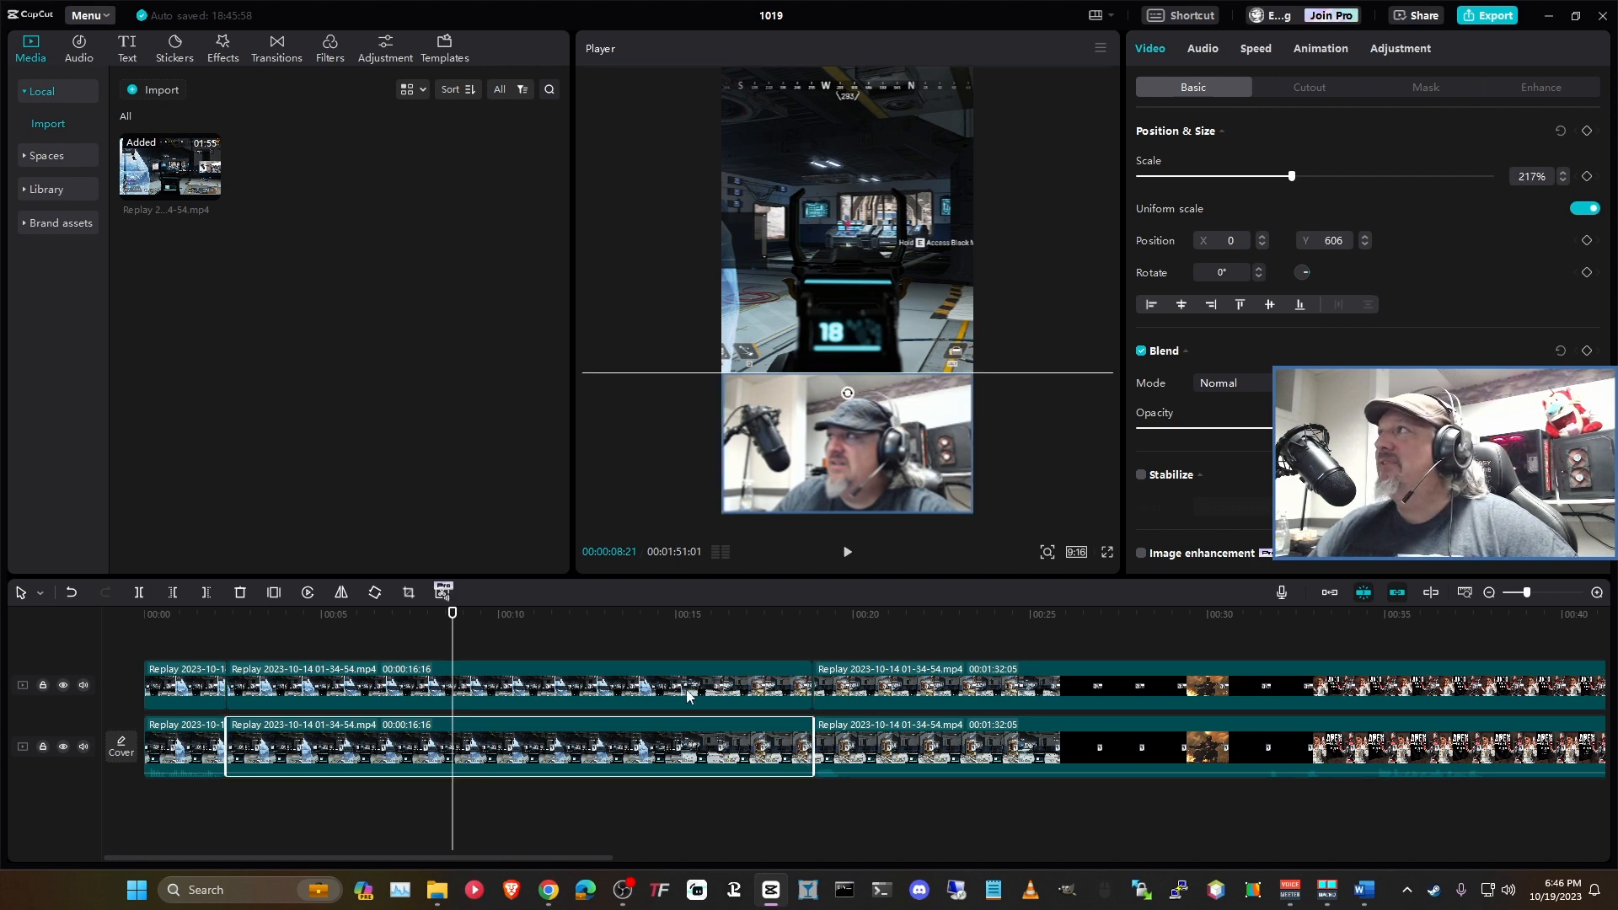
left_click(638, 690, "ctrl")
left_click(578, 826)
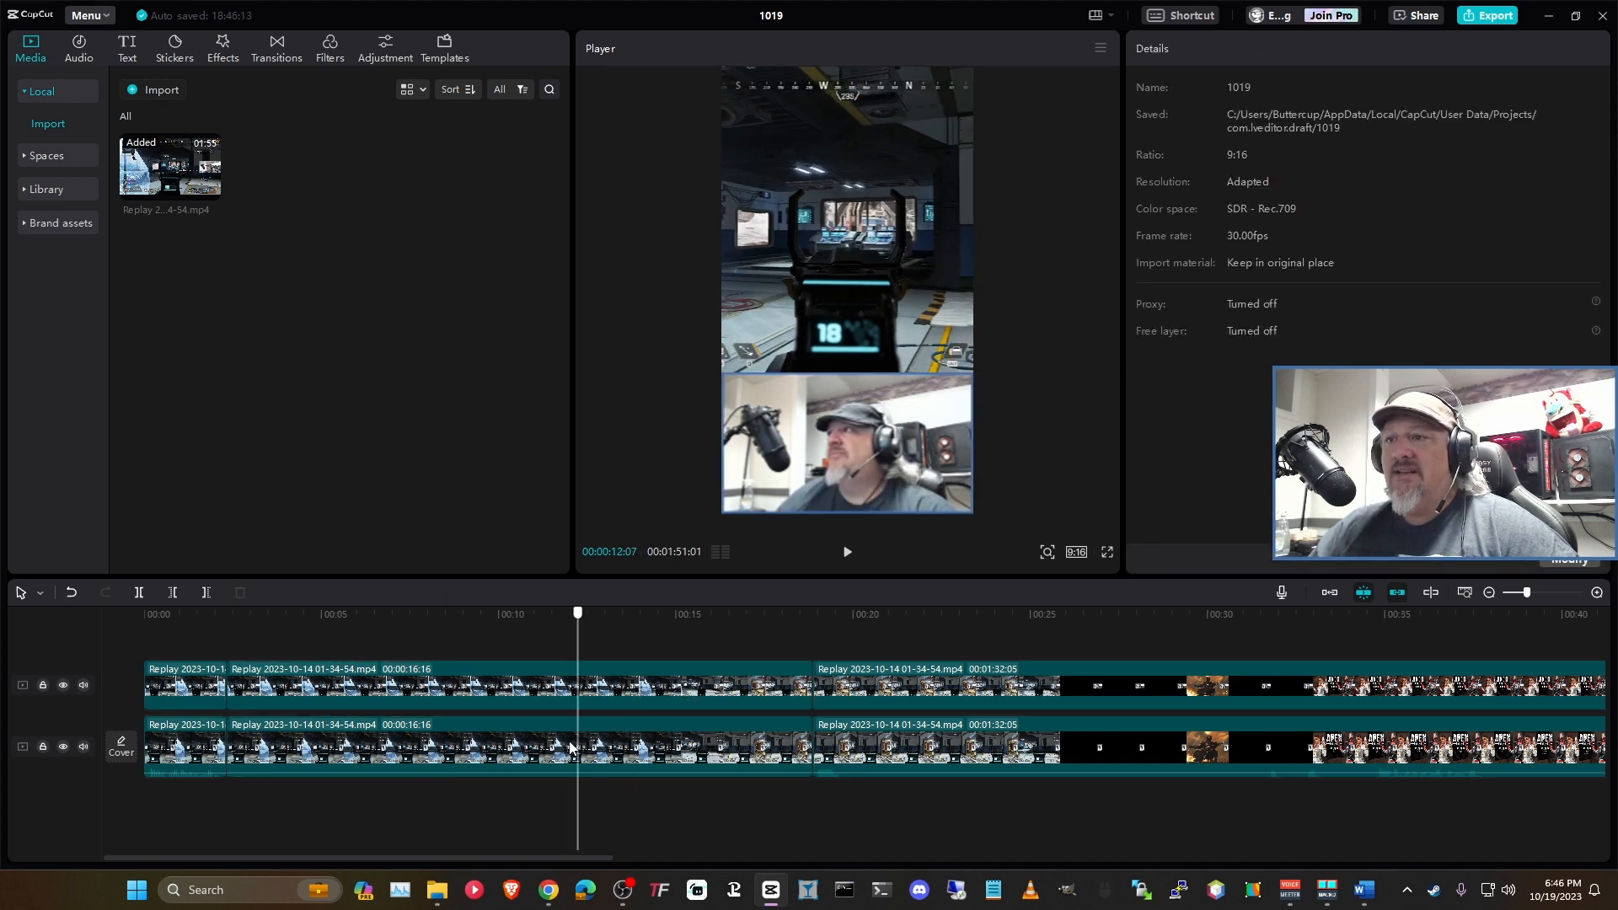
left_click_drag(707, 812, 604, 666)
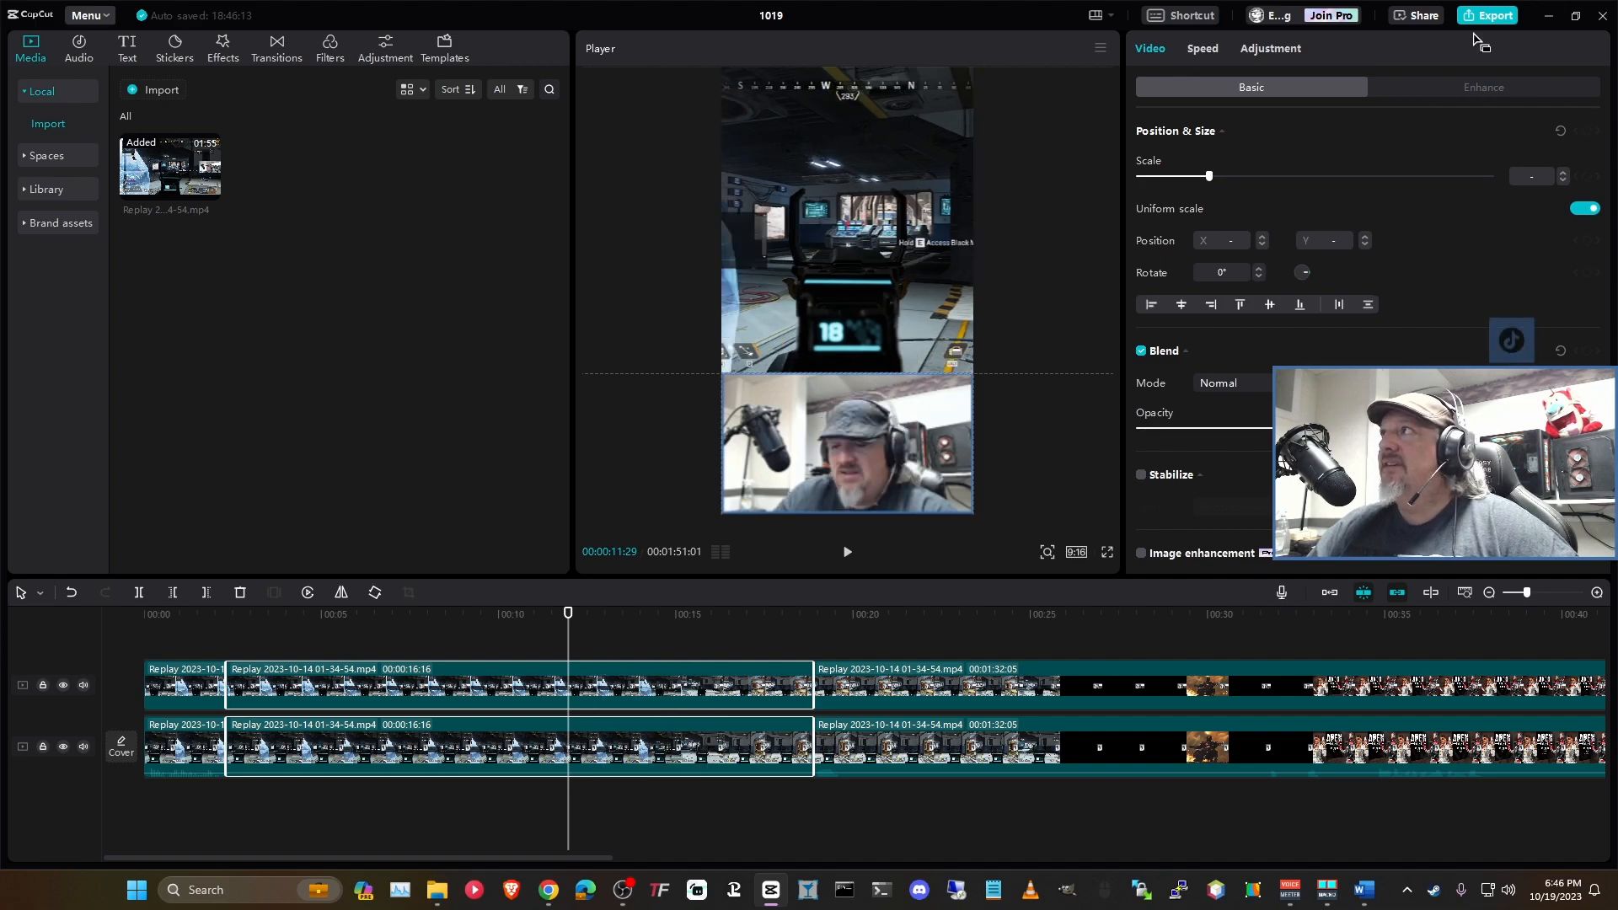
left_click(1211, 49)
left_click_drag(709, 358, 1084, 369)
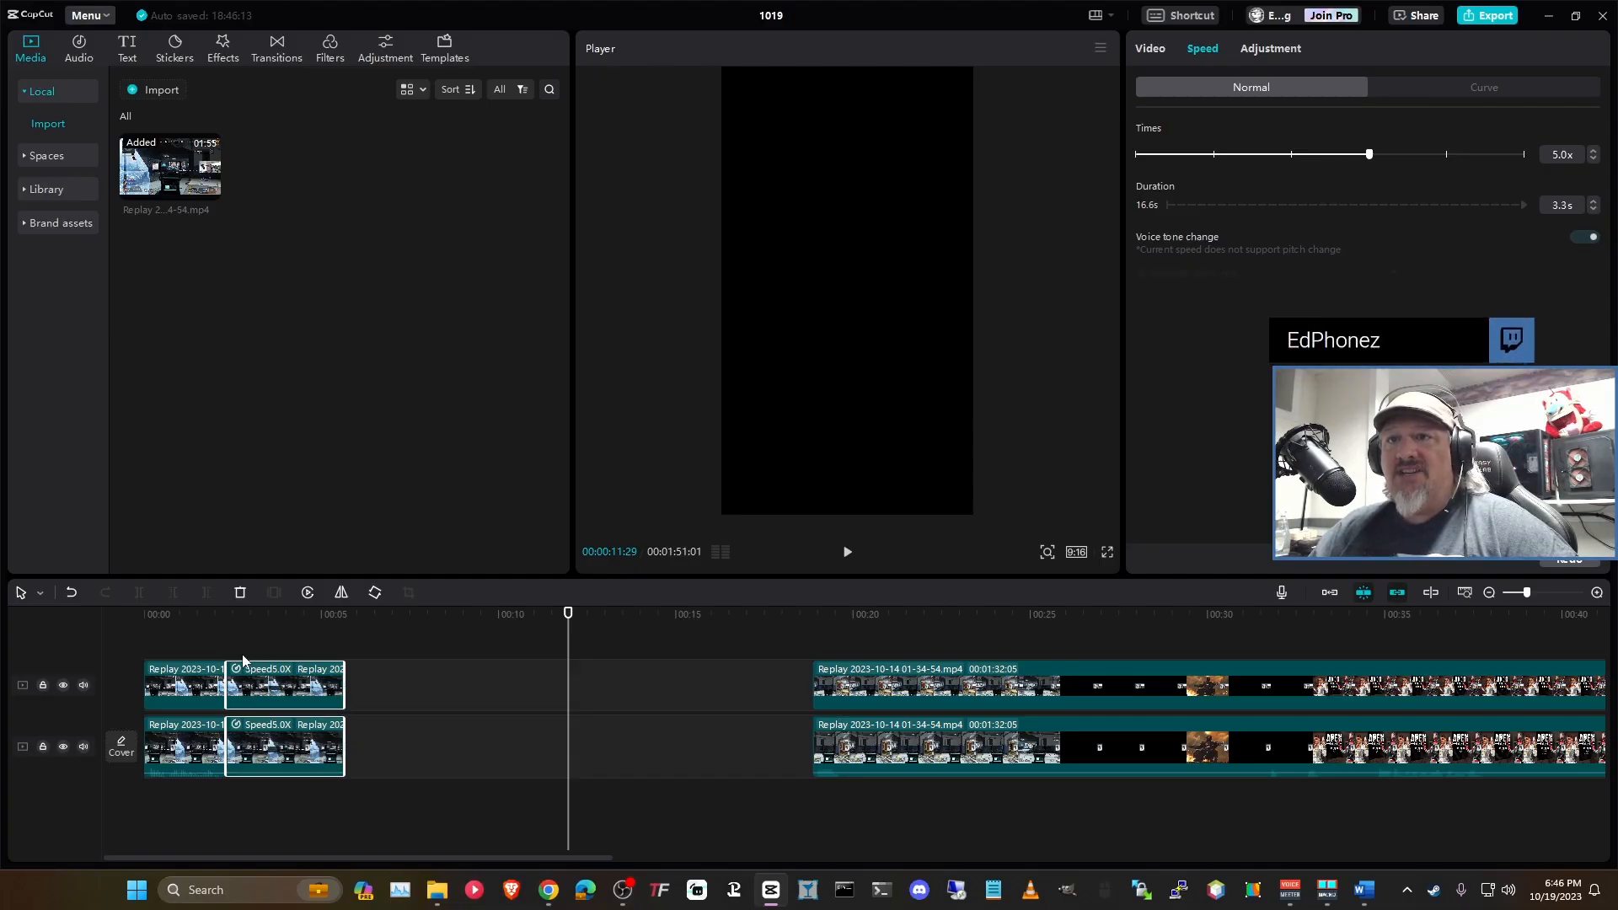
Step: Review the sped-up section, reselect the middle segments on both tracks and set their speed to 10.0x
left_click(187, 621)
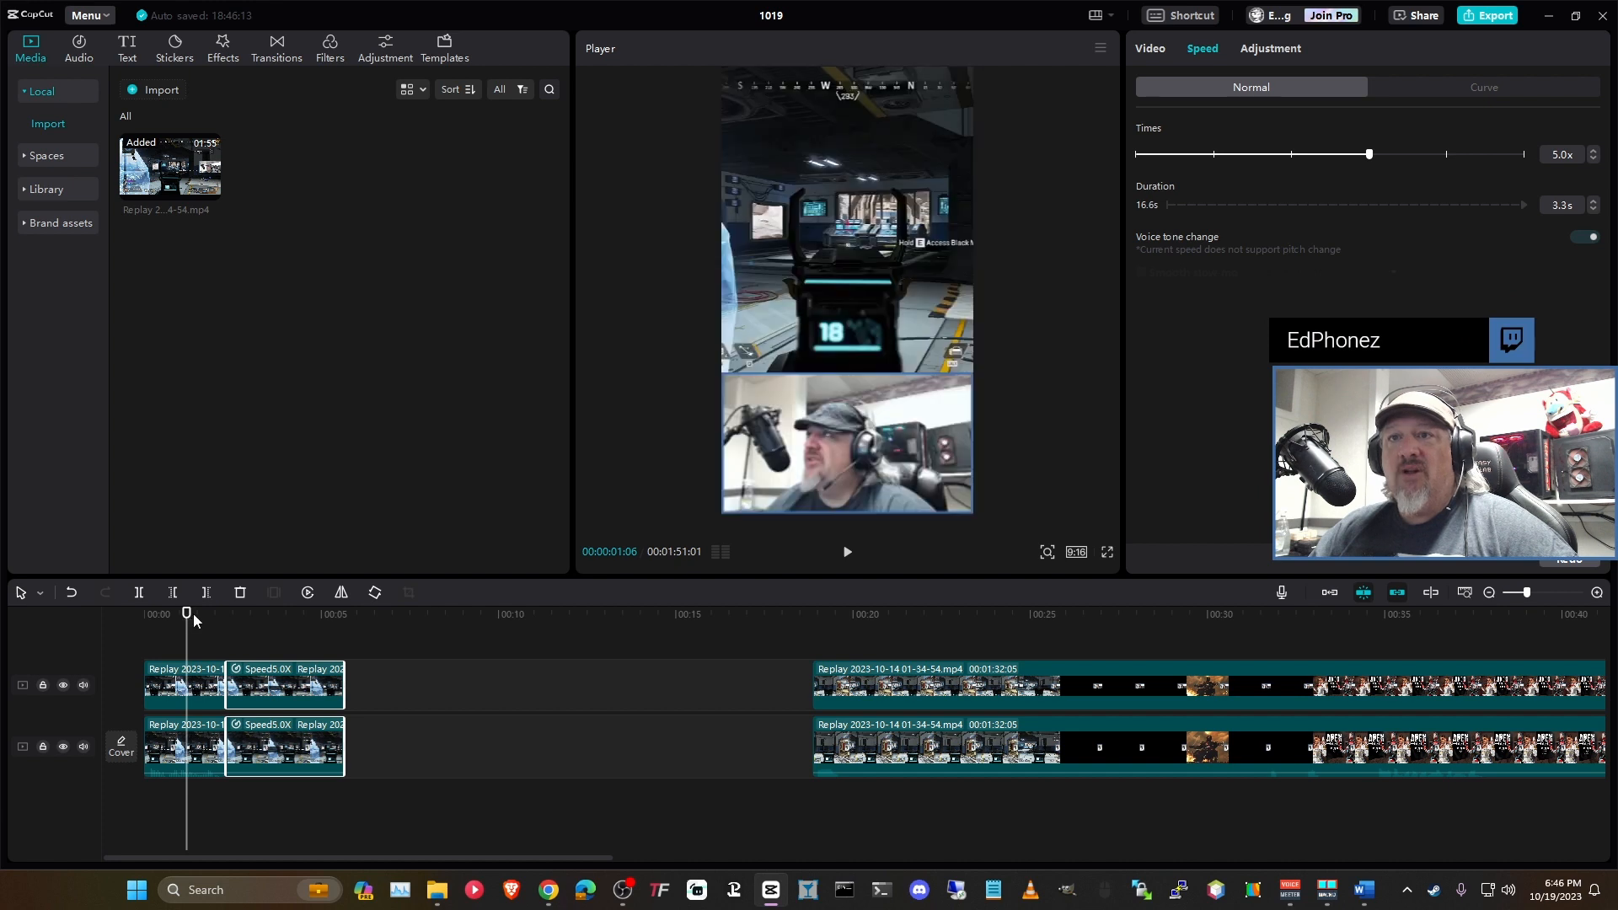
left_click(372, 762)
left_click(258, 678)
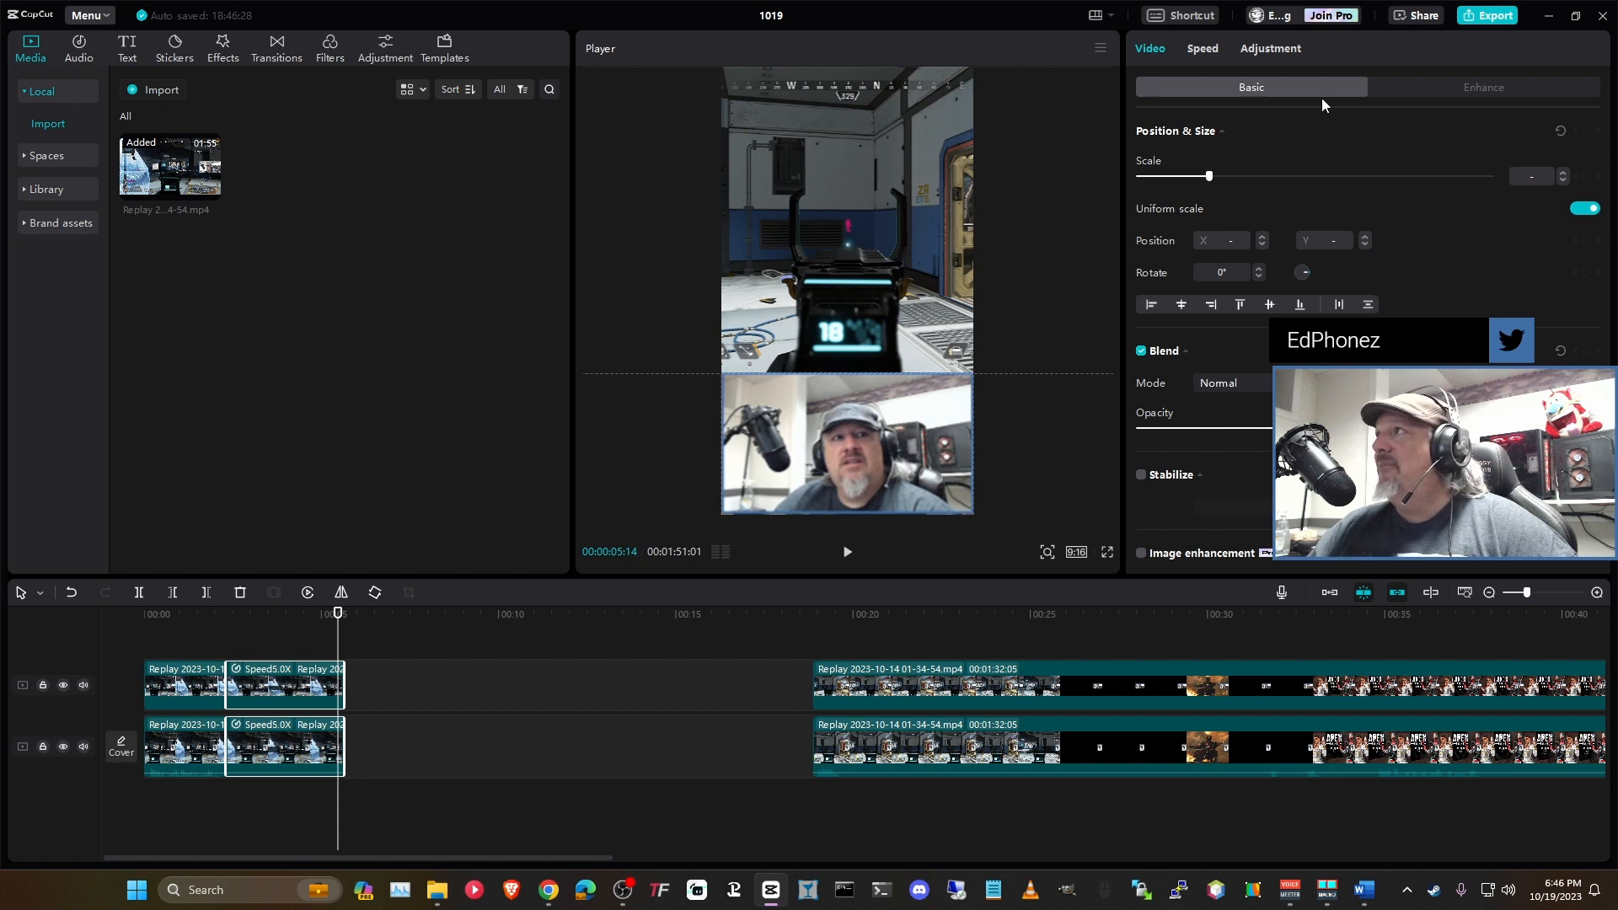
left_click(1203, 48)
left_click_drag(1365, 154, 1444, 159)
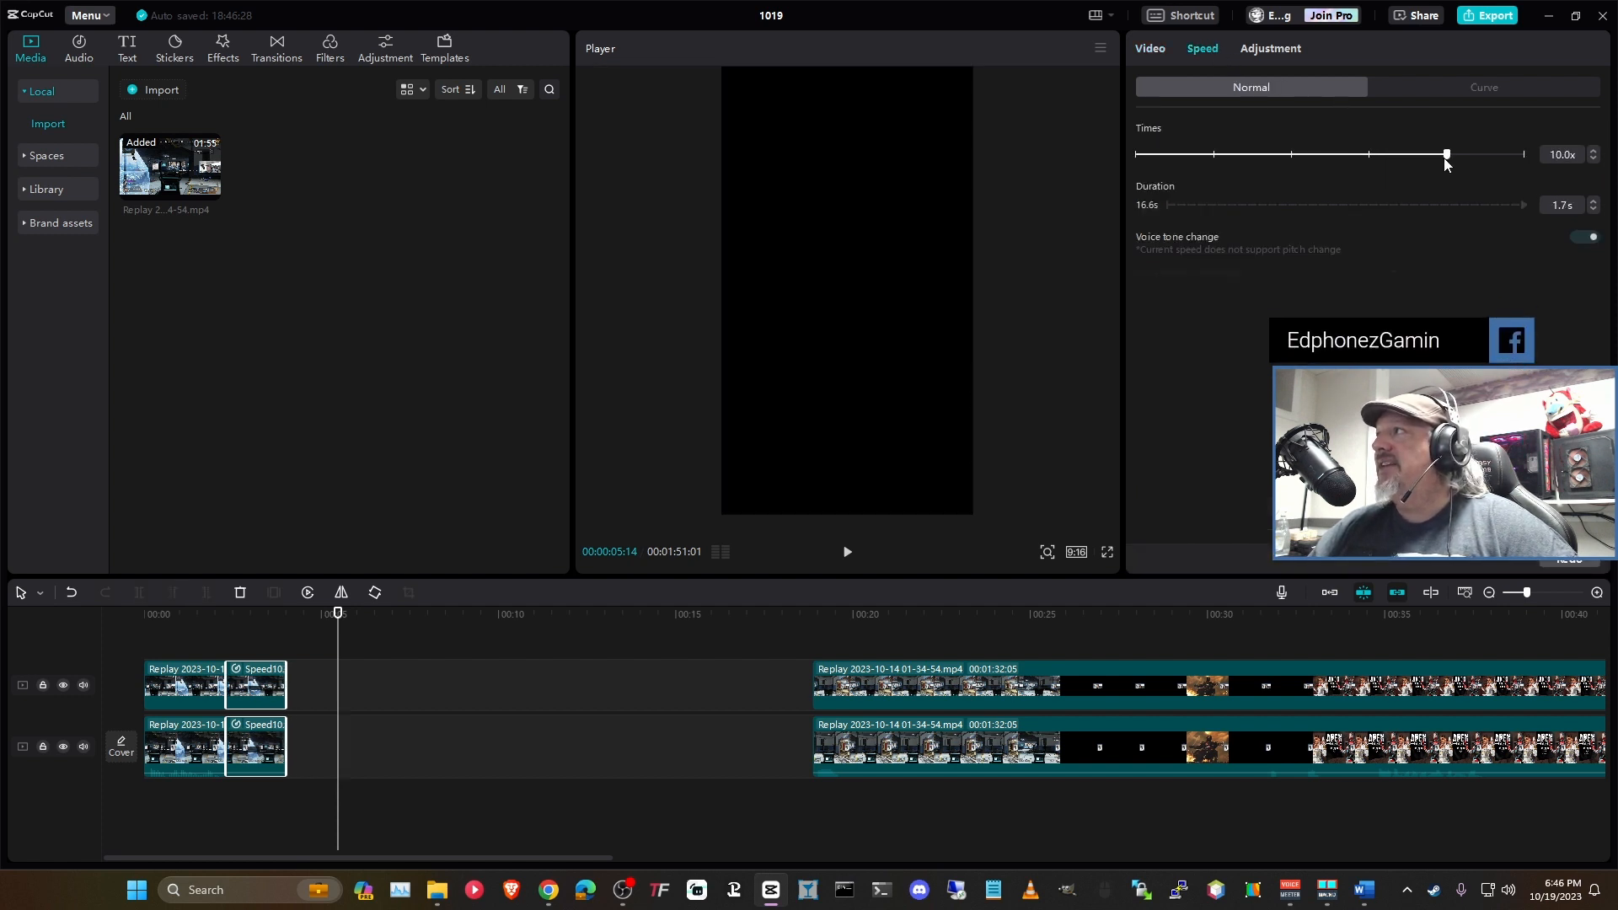
Step: Move the closing segments on both tracks together to close the gap after the sped-up segments
left_click(277, 811)
left_click_drag(878, 685, 354, 686)
left_click(374, 822)
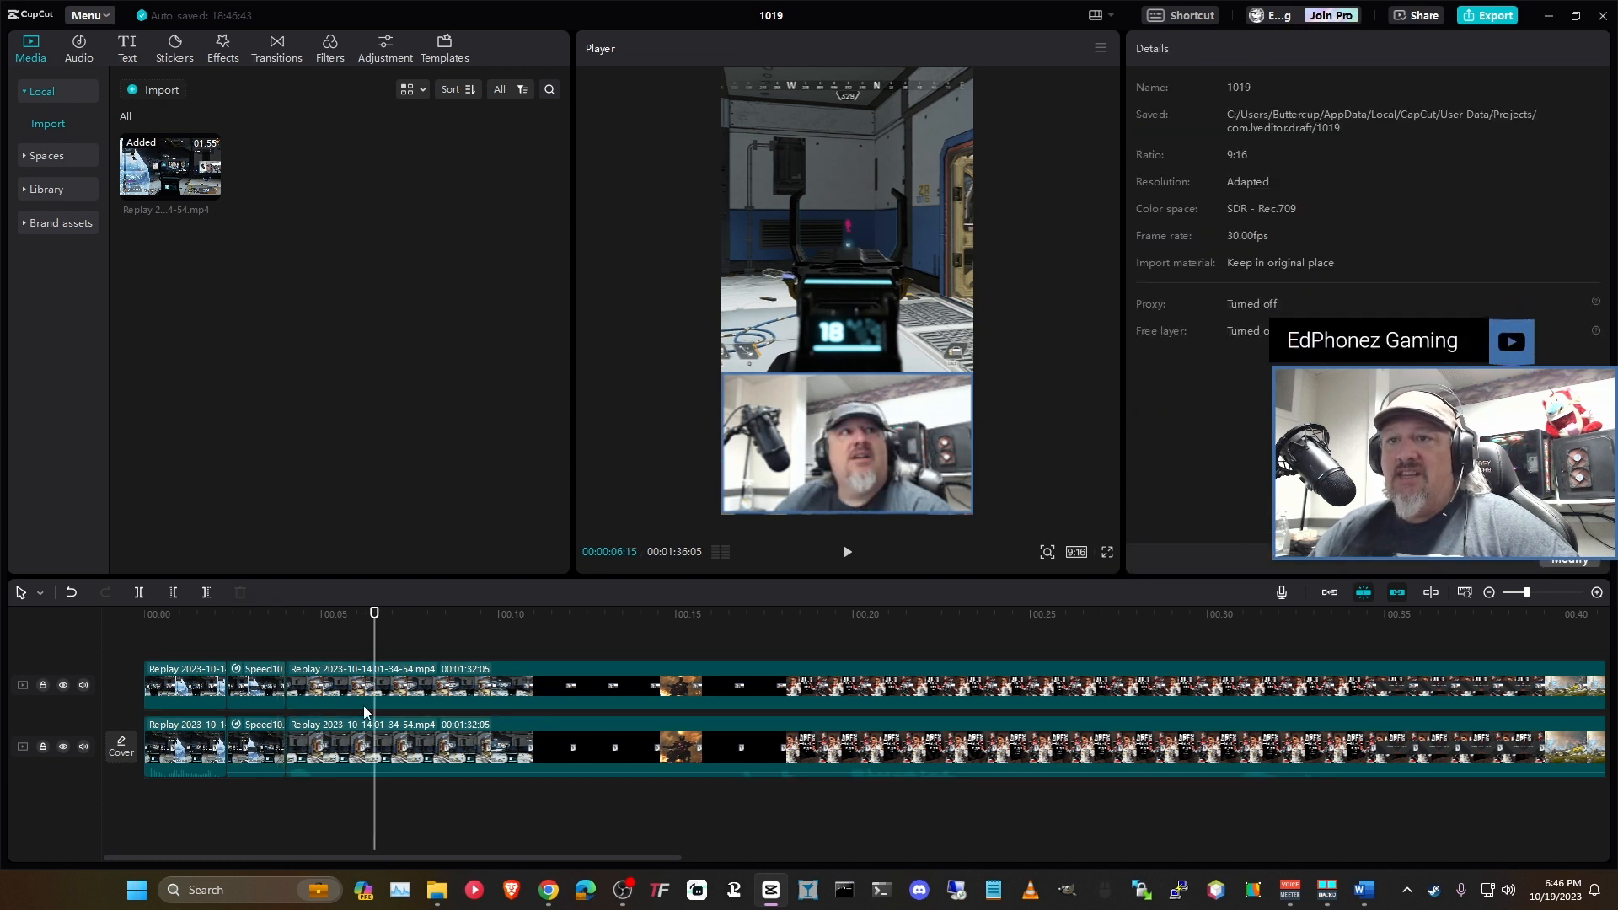
Step: Play back the join after the sped-up segments and place the playhead at 00:00:04:26
left_click_drag(531, 817, 411, 675)
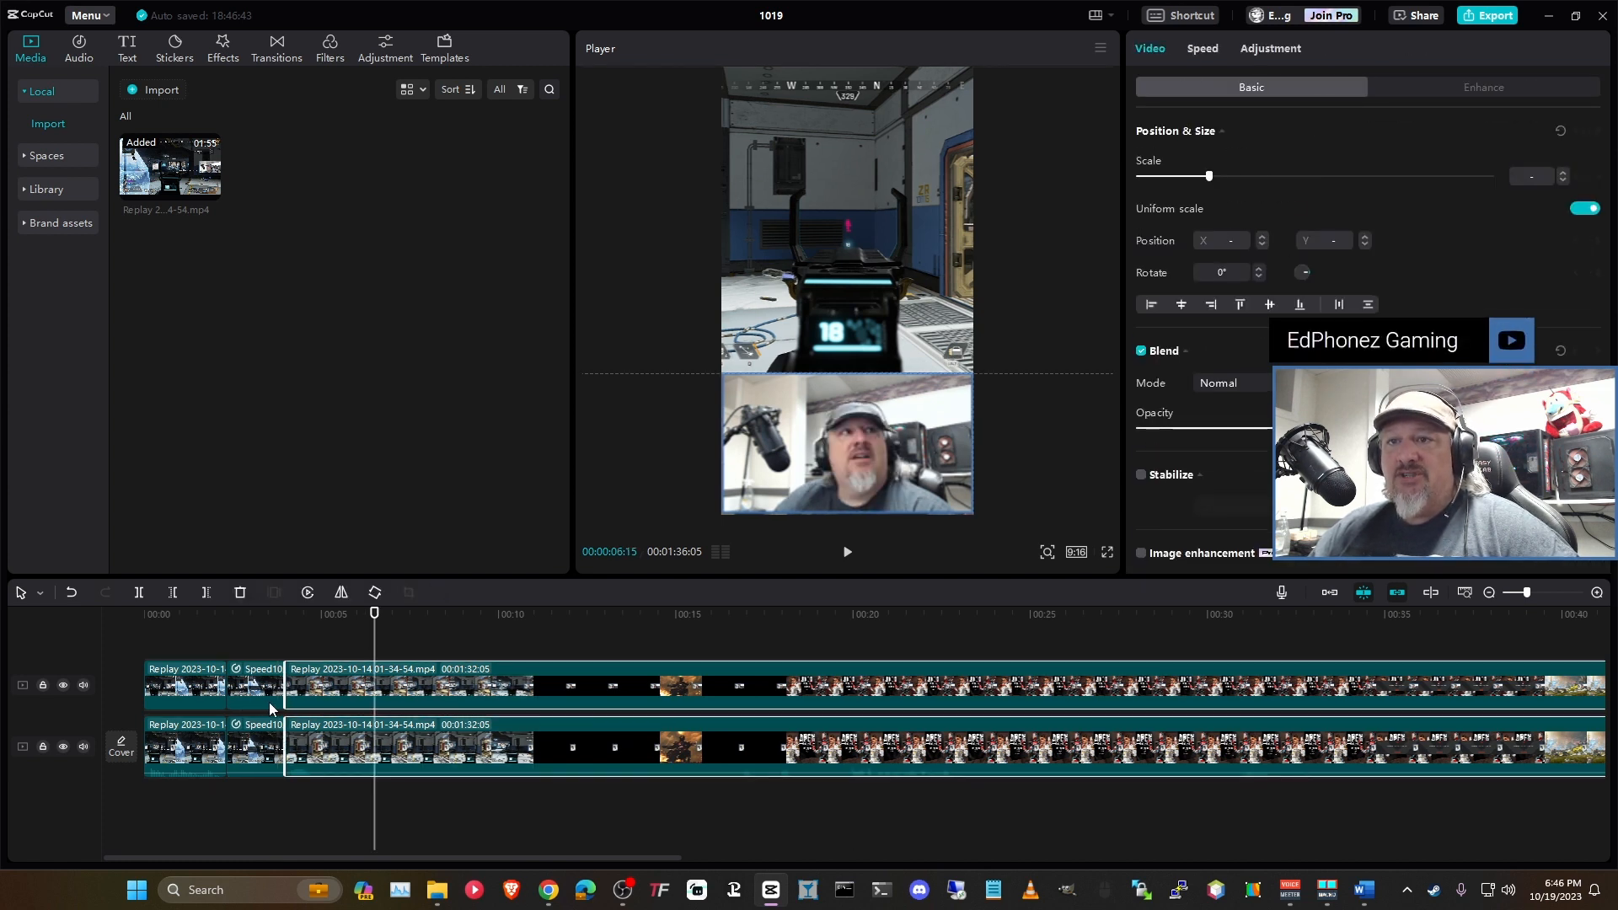
scroll(278, 712, "up", 2)
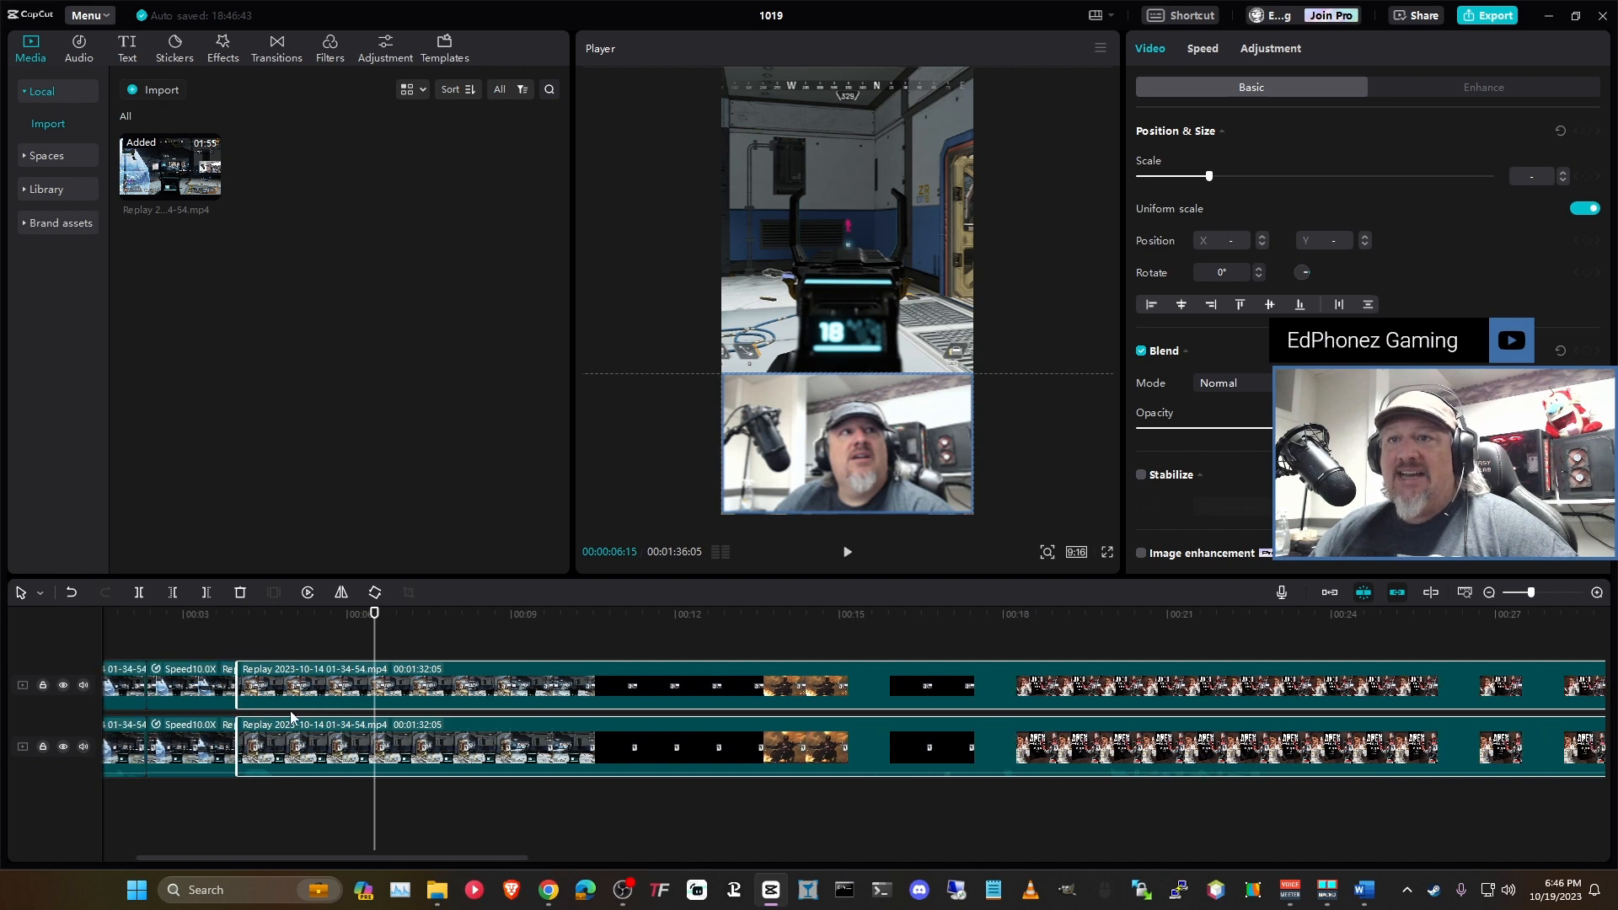
left_click(222, 619)
key("space")
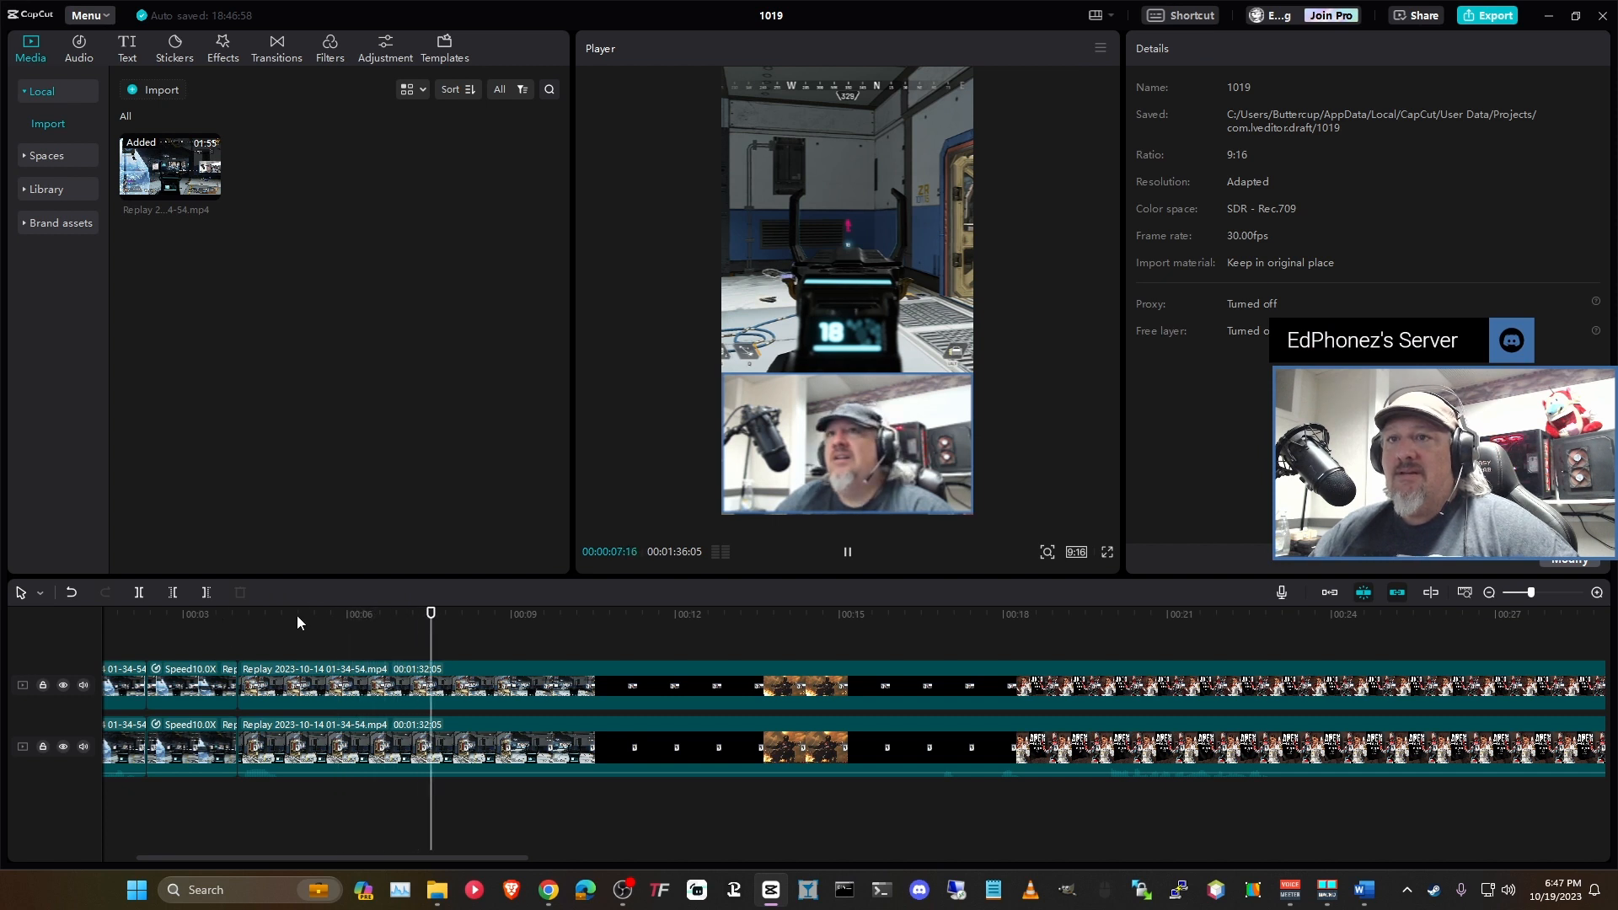
left_click_drag(296, 615, 285, 621)
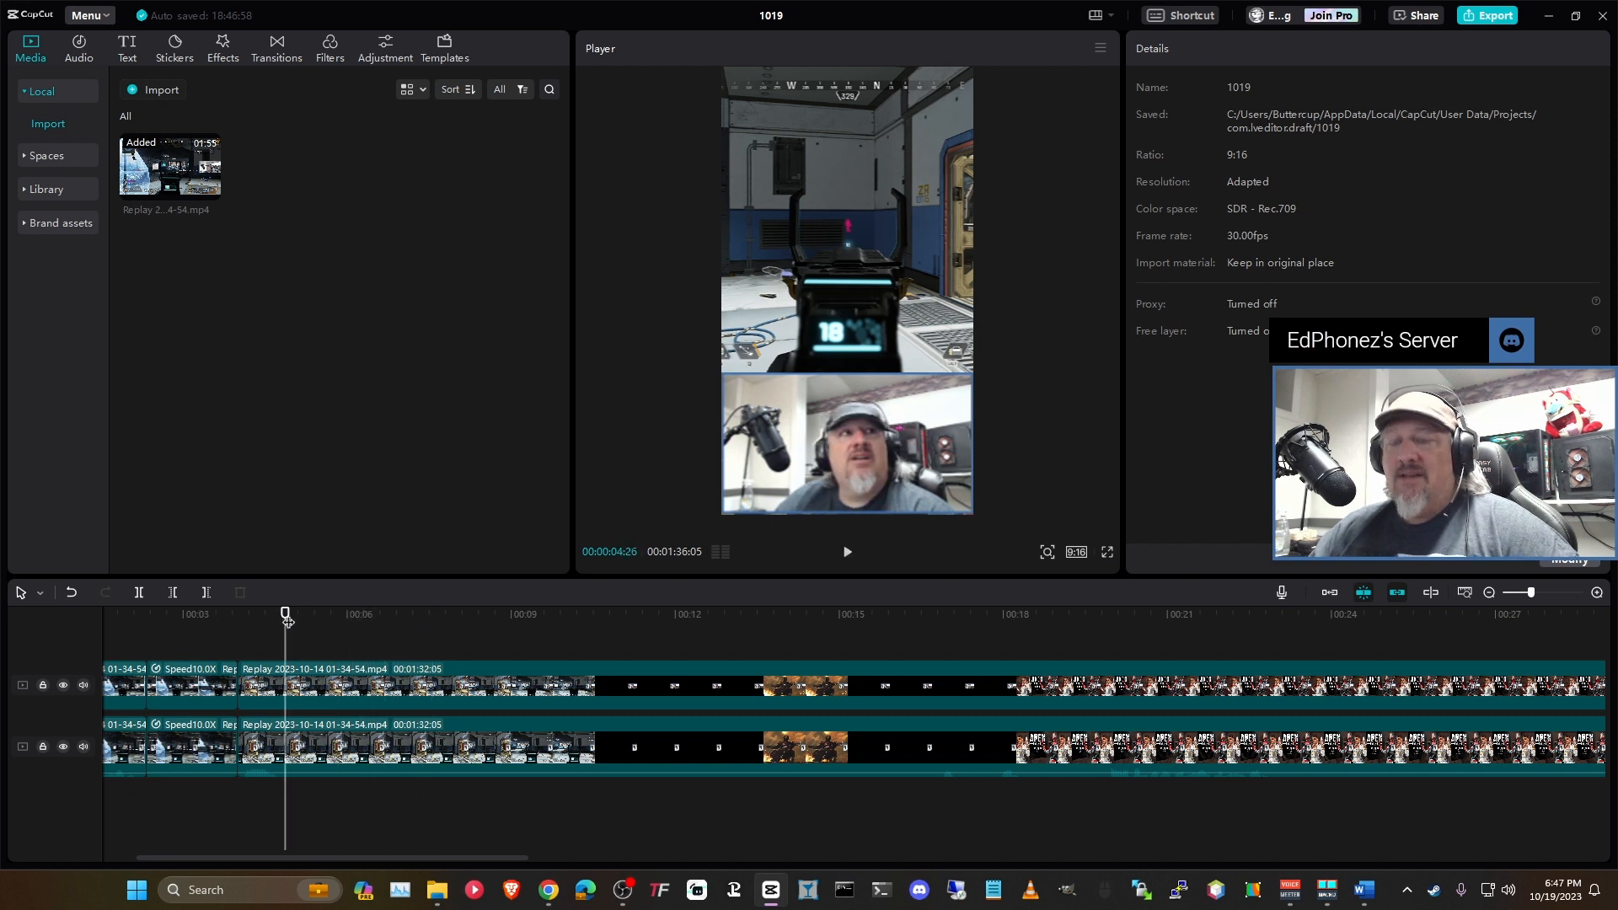
Step: Split the closing segments on both tracks at 00:00:04:26, play onward and place the playhead at 00:00:16:22
left_click_drag(447, 821, 352, 676)
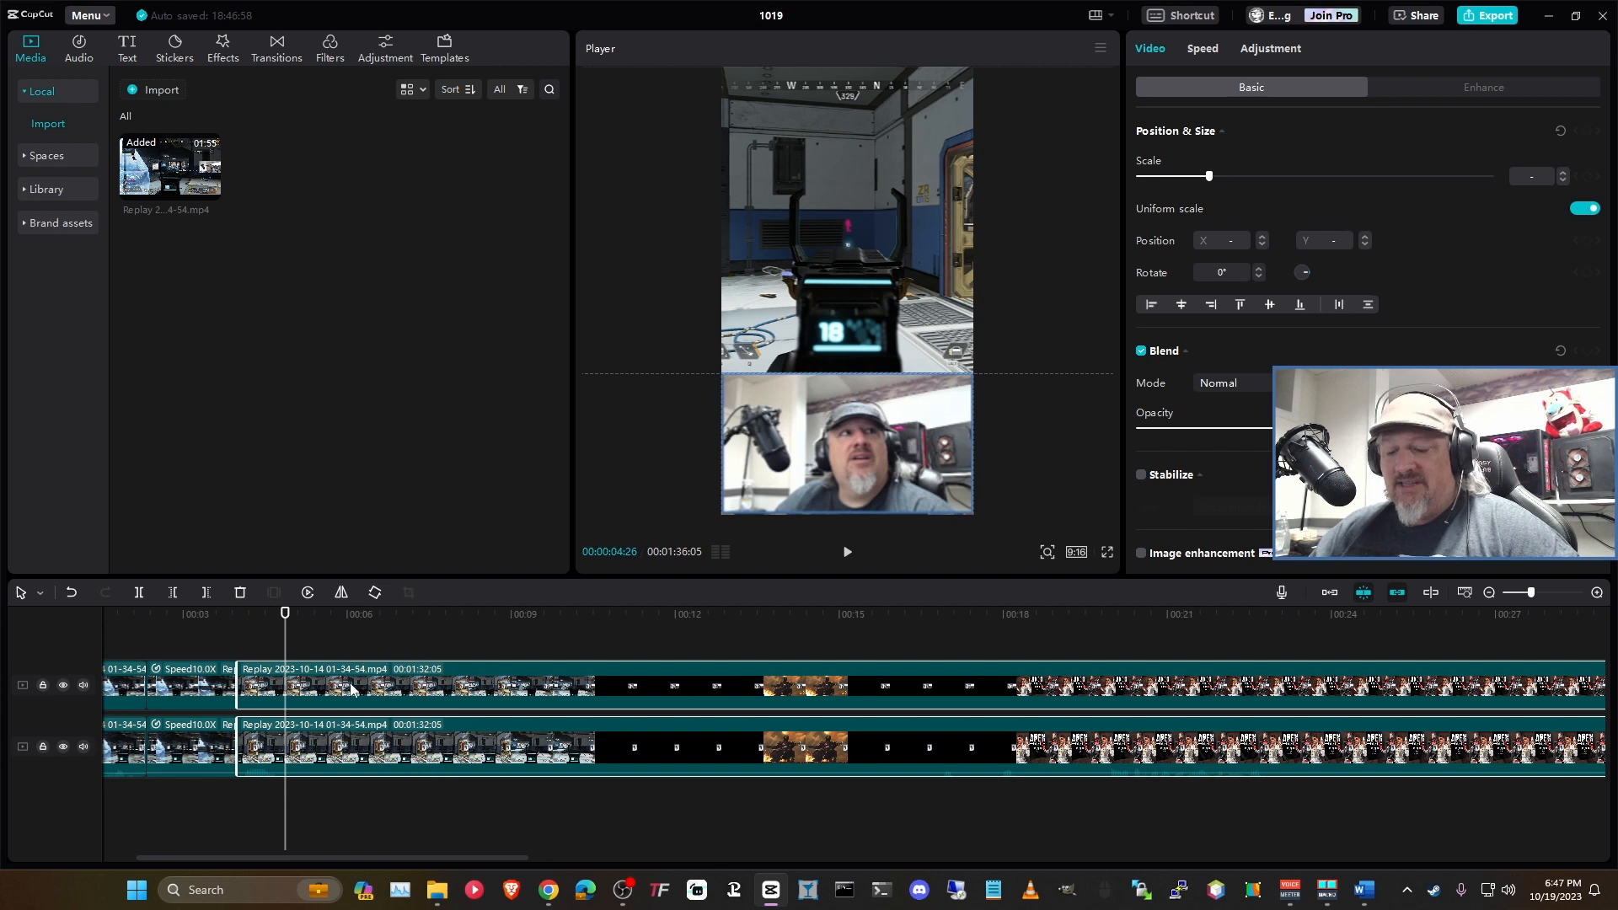
key("ctrl+b")
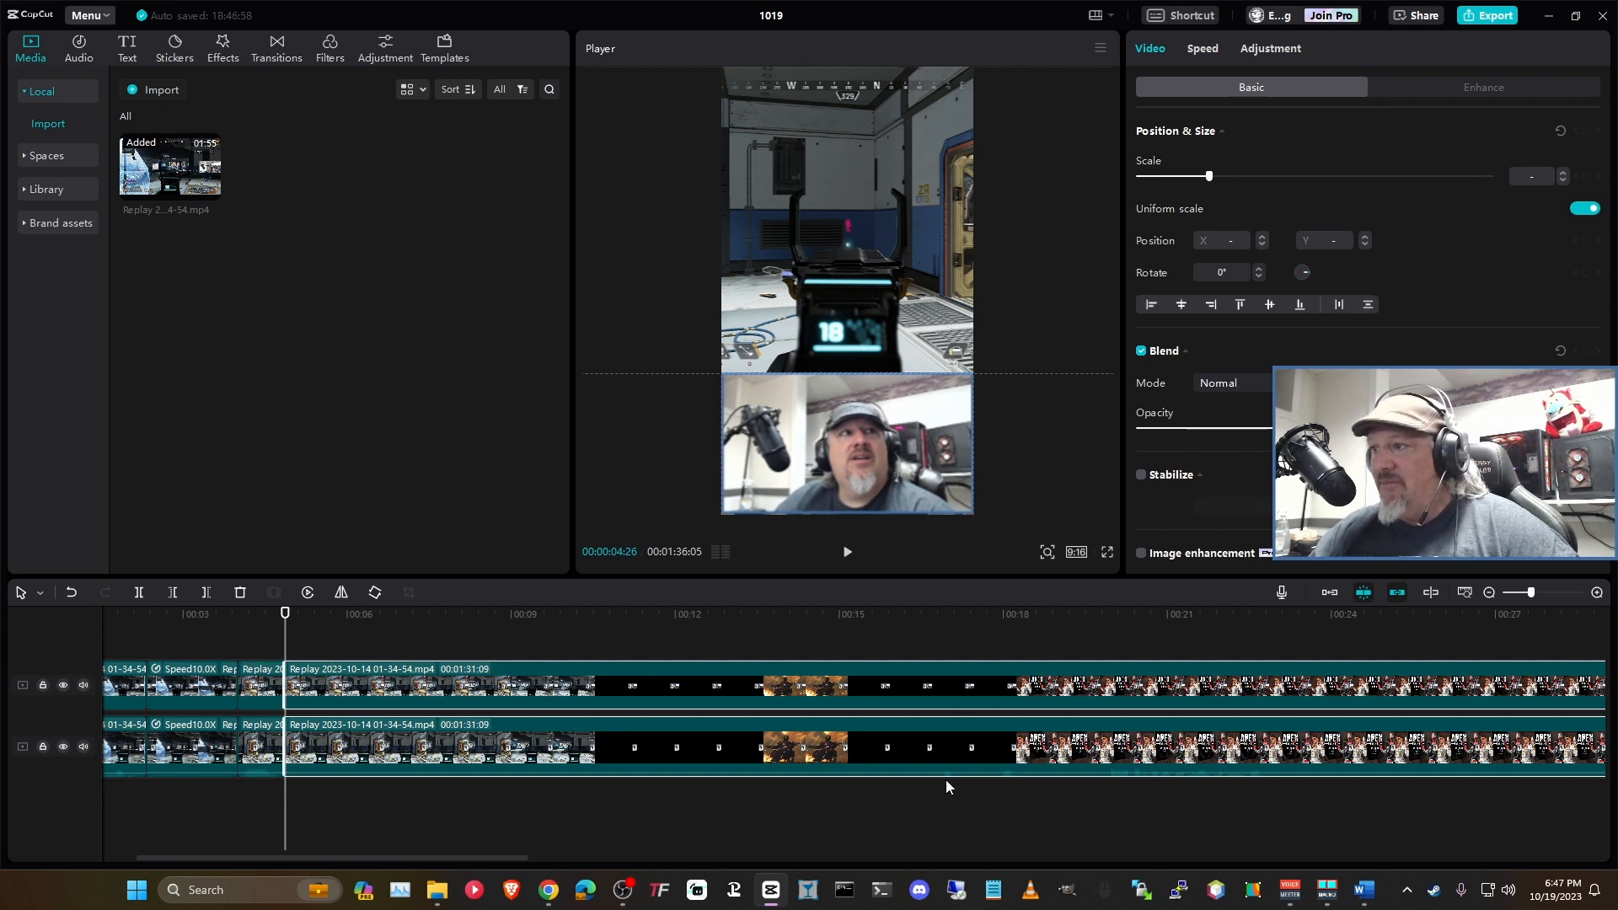
key("space")
left_click(878, 616)
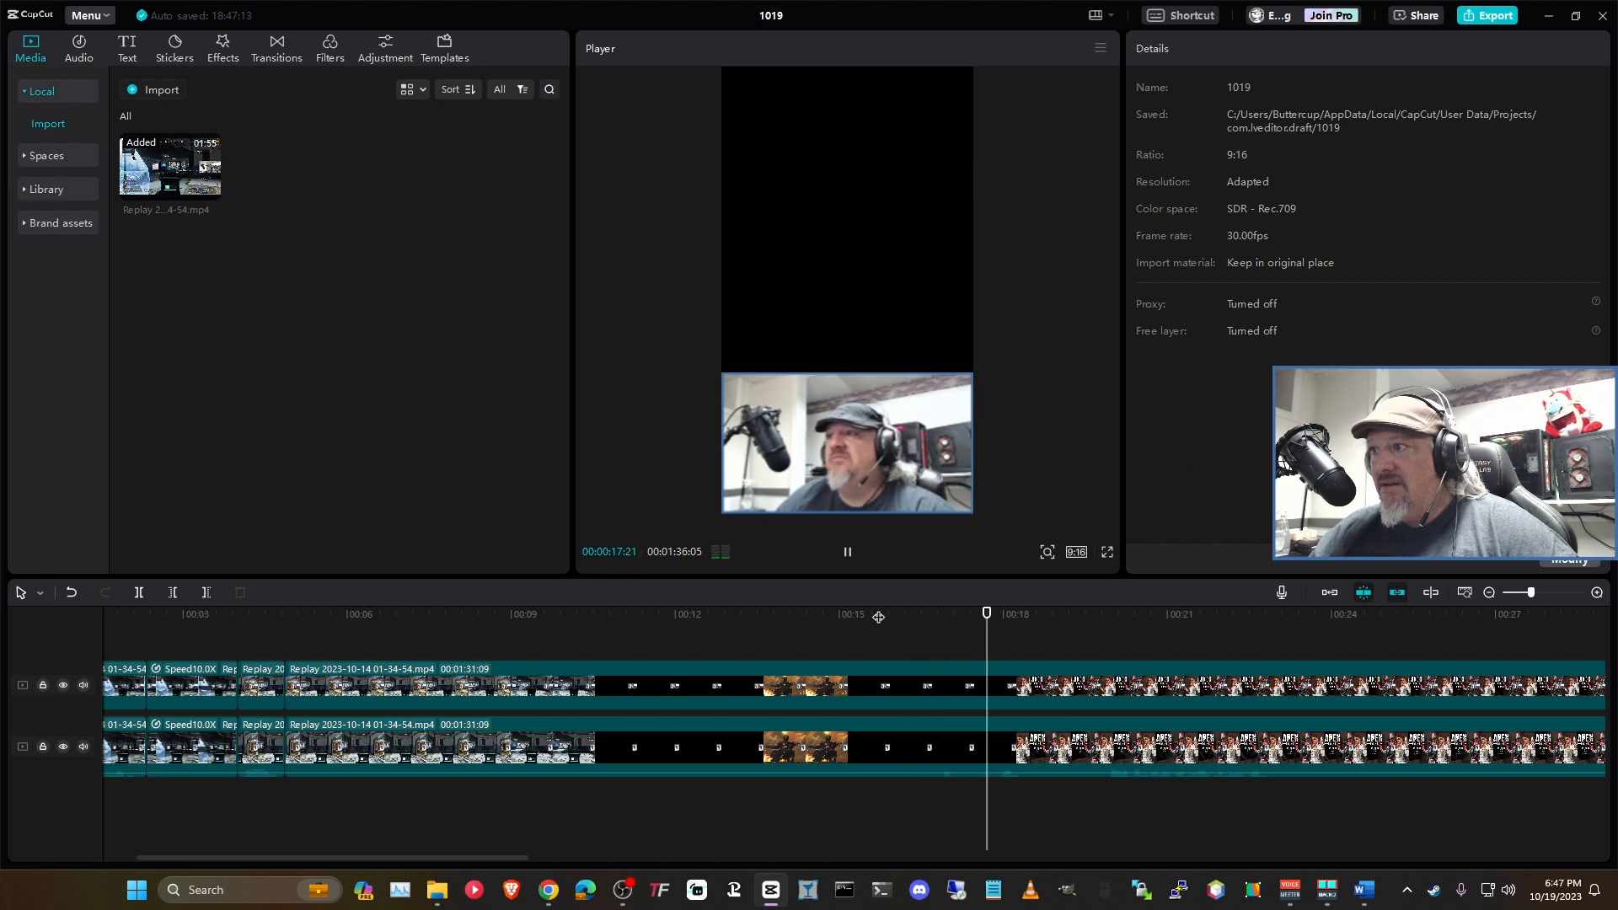
left_click(935, 625)
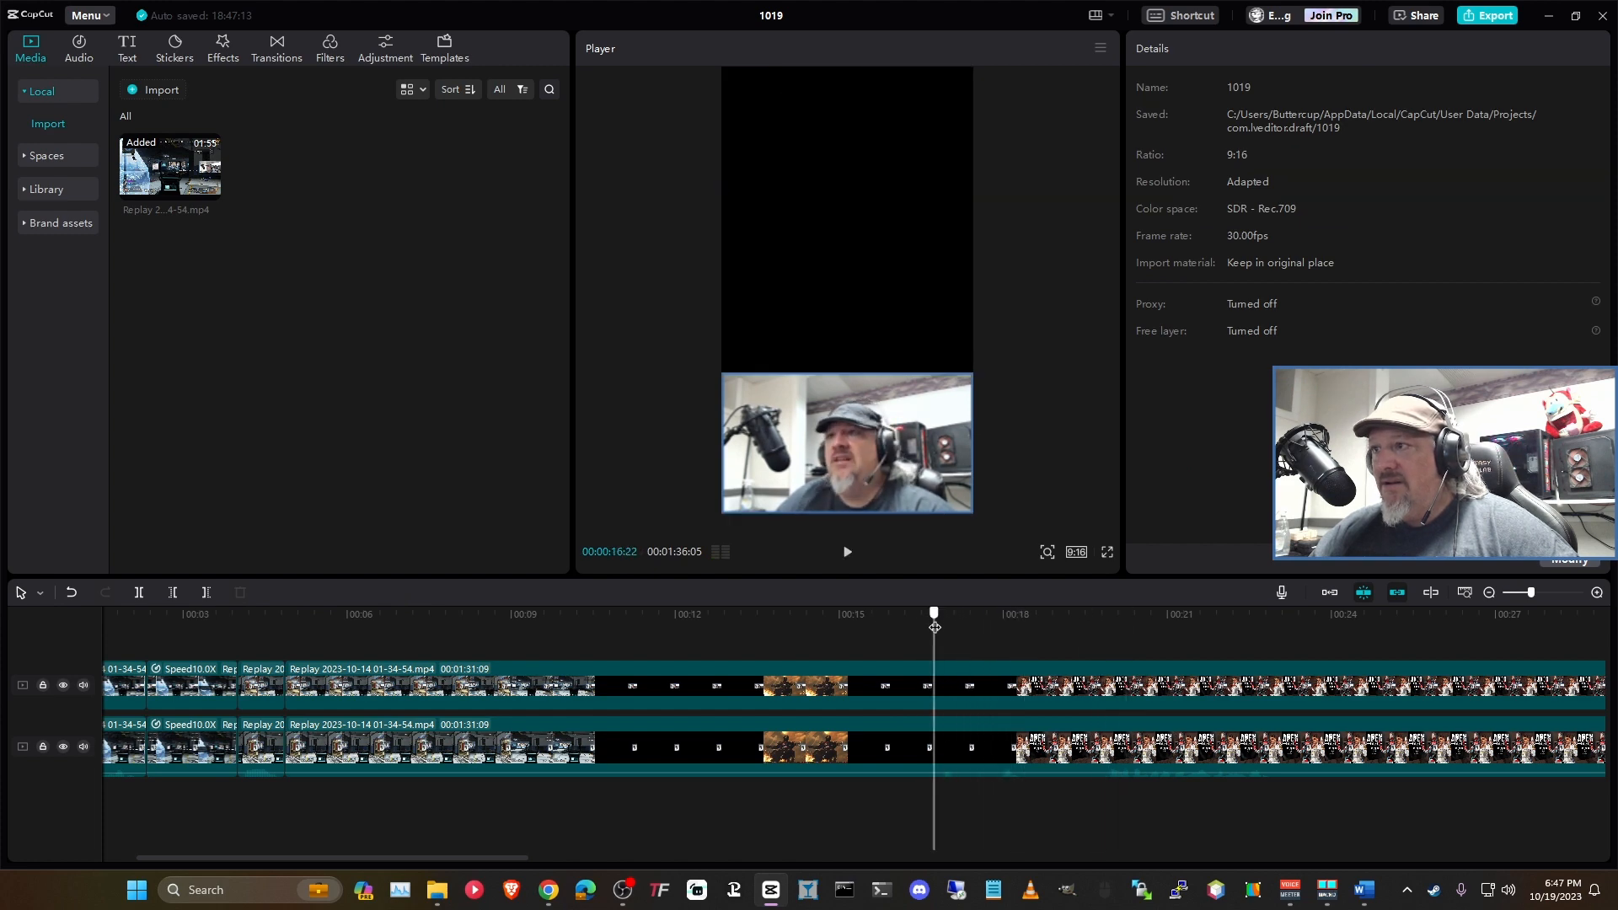
left_click_drag(920, 830, 833, 679)
key("ctrl+v")
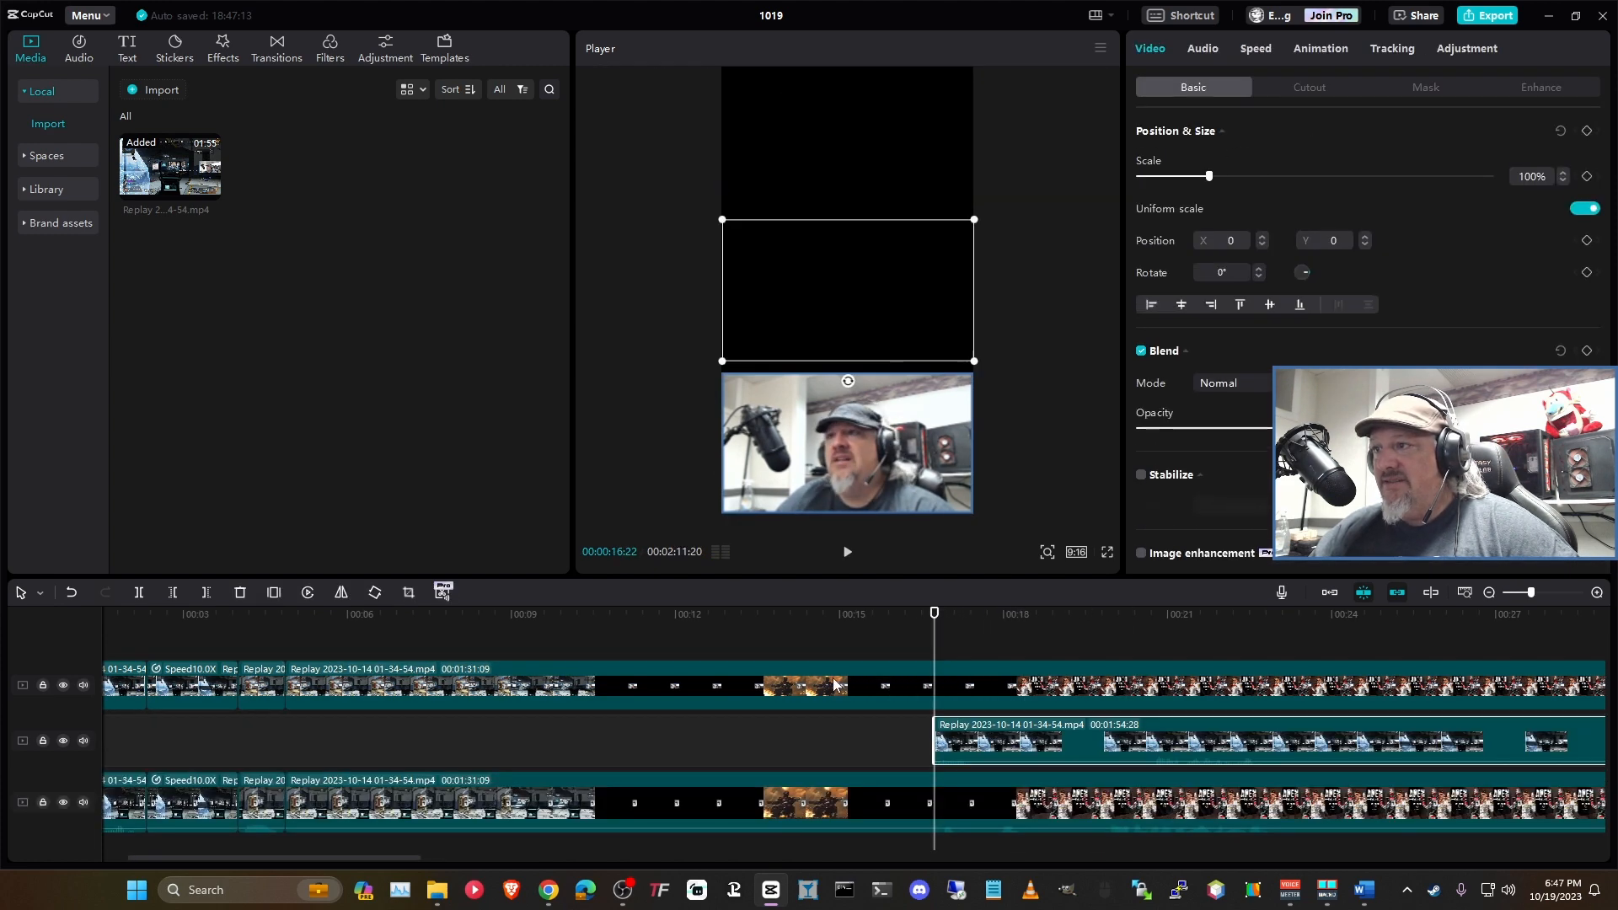
key("ctrl+z")
key("ctrl+b")
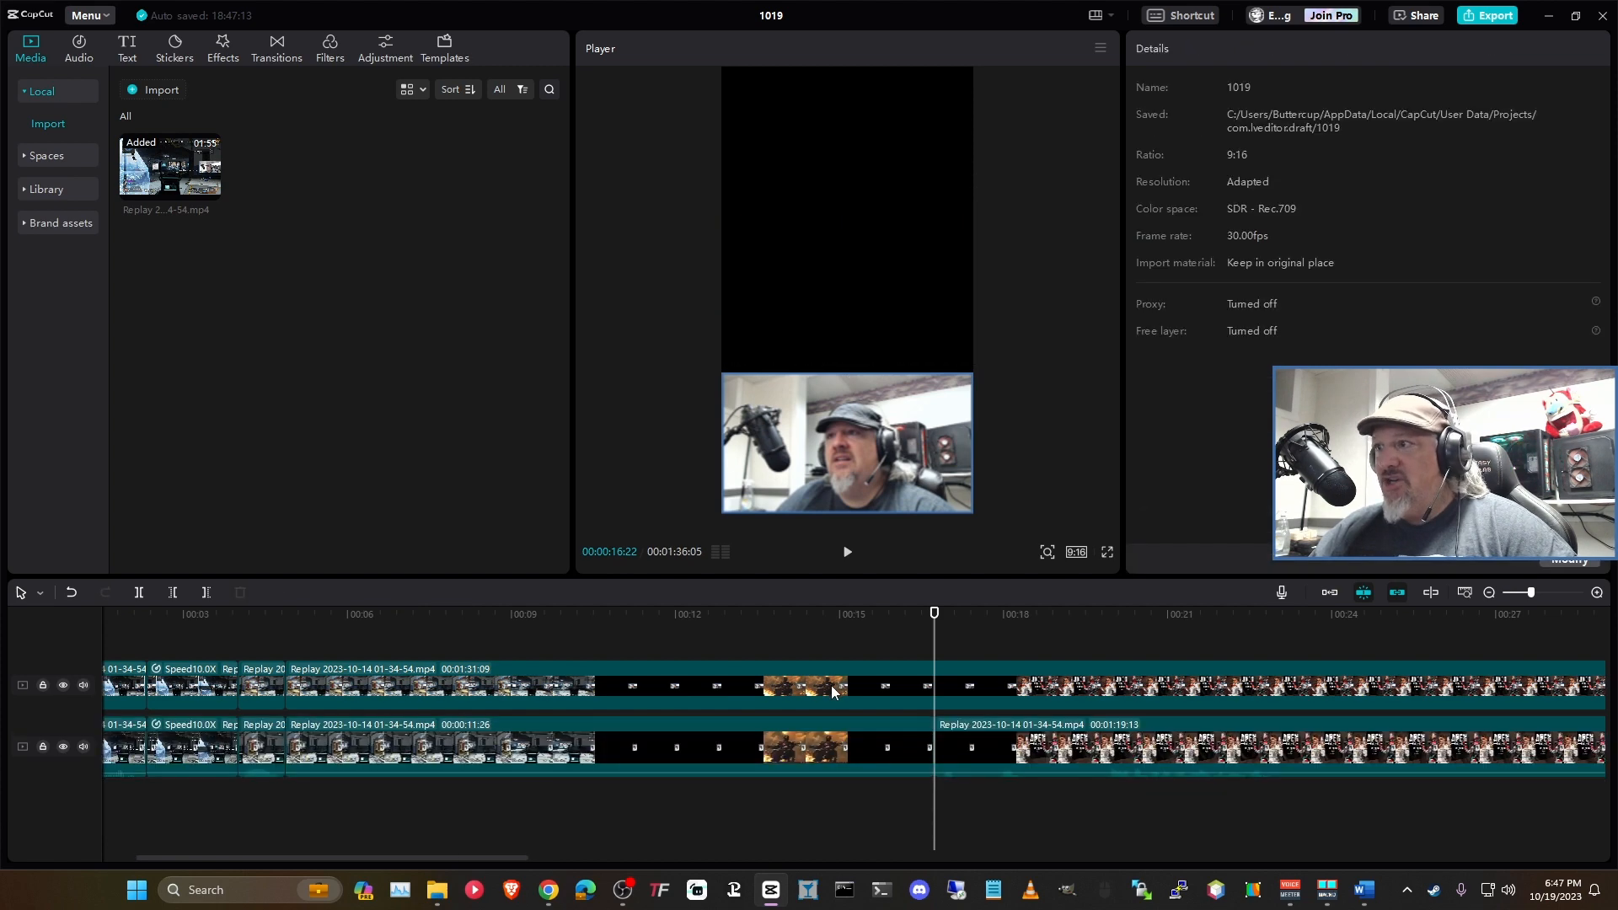
key("ctrl+z")
Step: Select the closing segments on both tracks together and split them at 00:00:16:22
left_click_drag(903, 822, 781, 663)
key("ctrl+b")
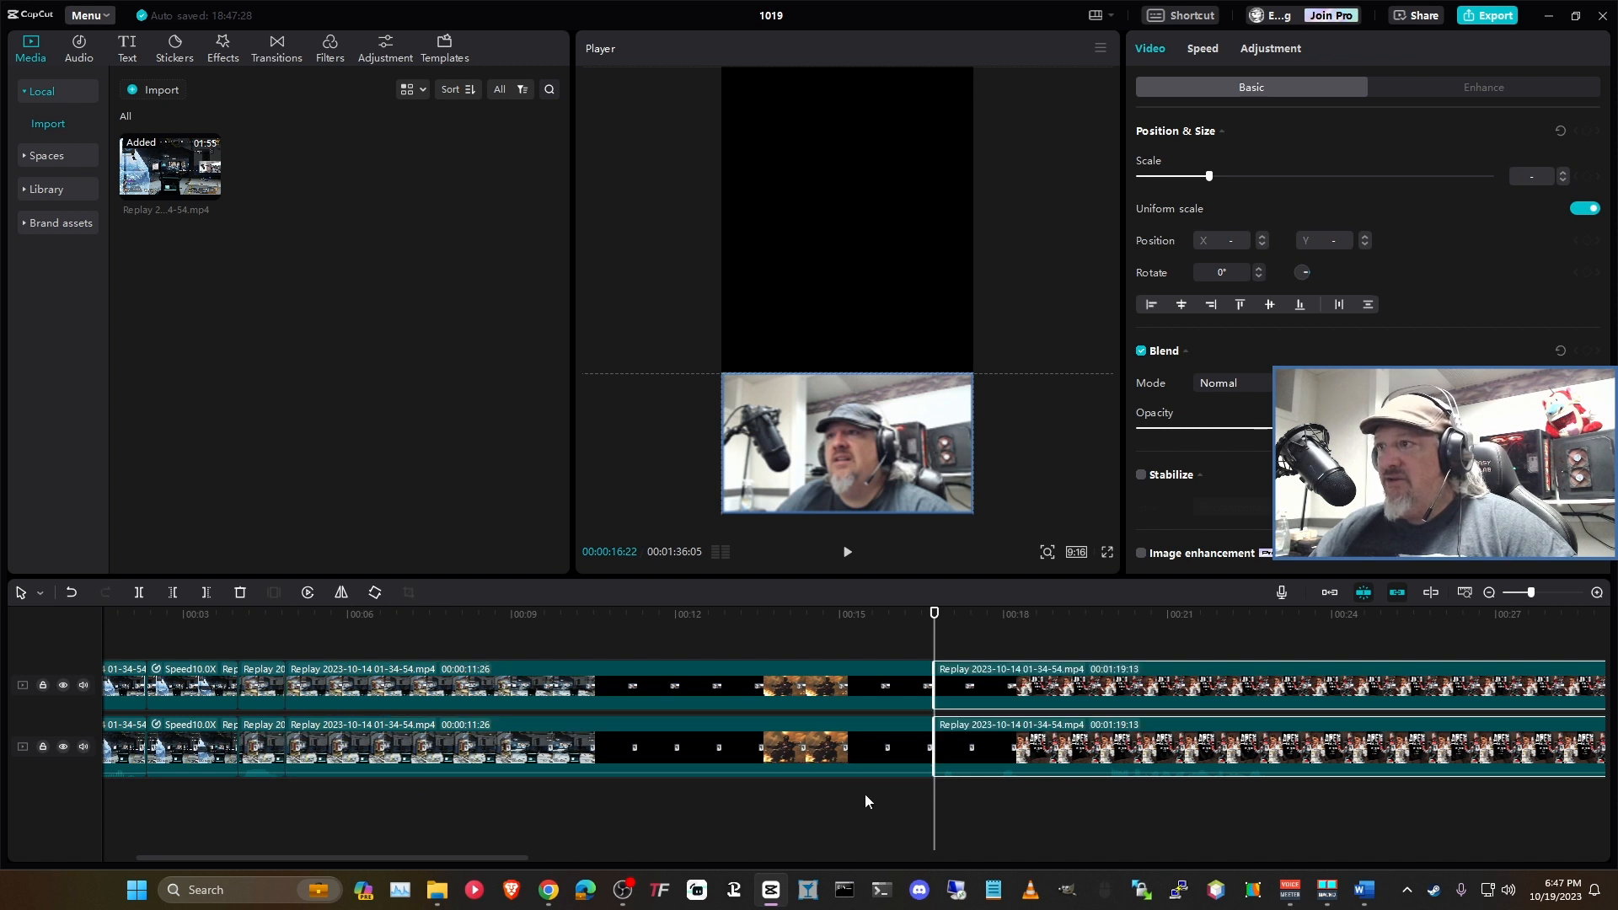
left_click(881, 823)
Step: Select the segments between the last two cuts on both tracks and set their speed to 10.0x
left_click_drag(841, 833, 634, 667)
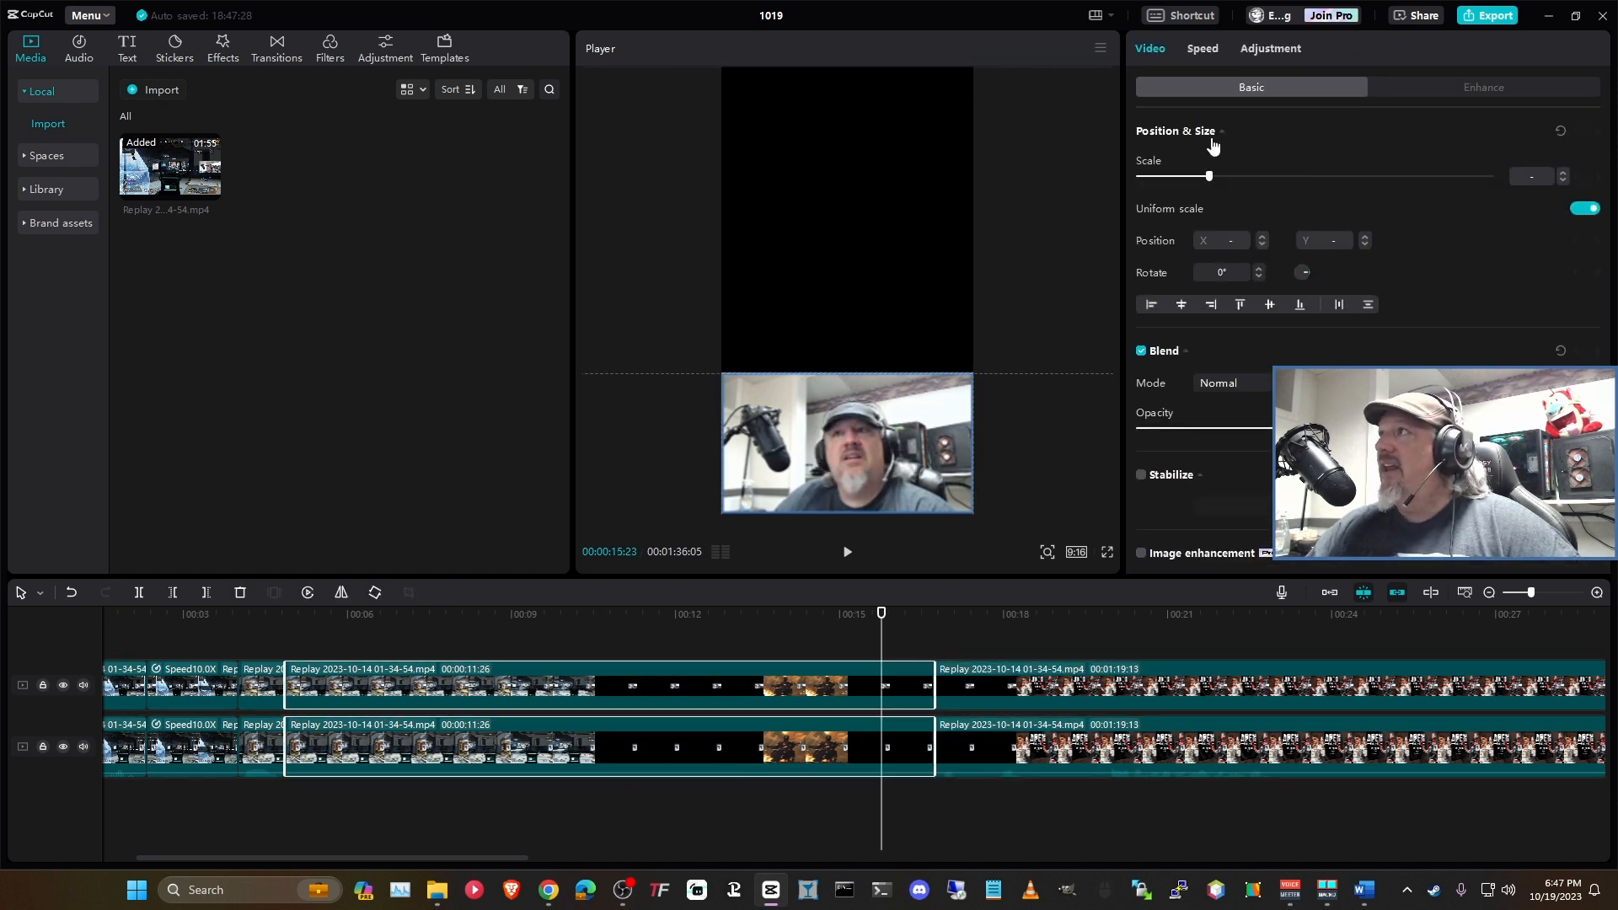
left_click(1205, 49)
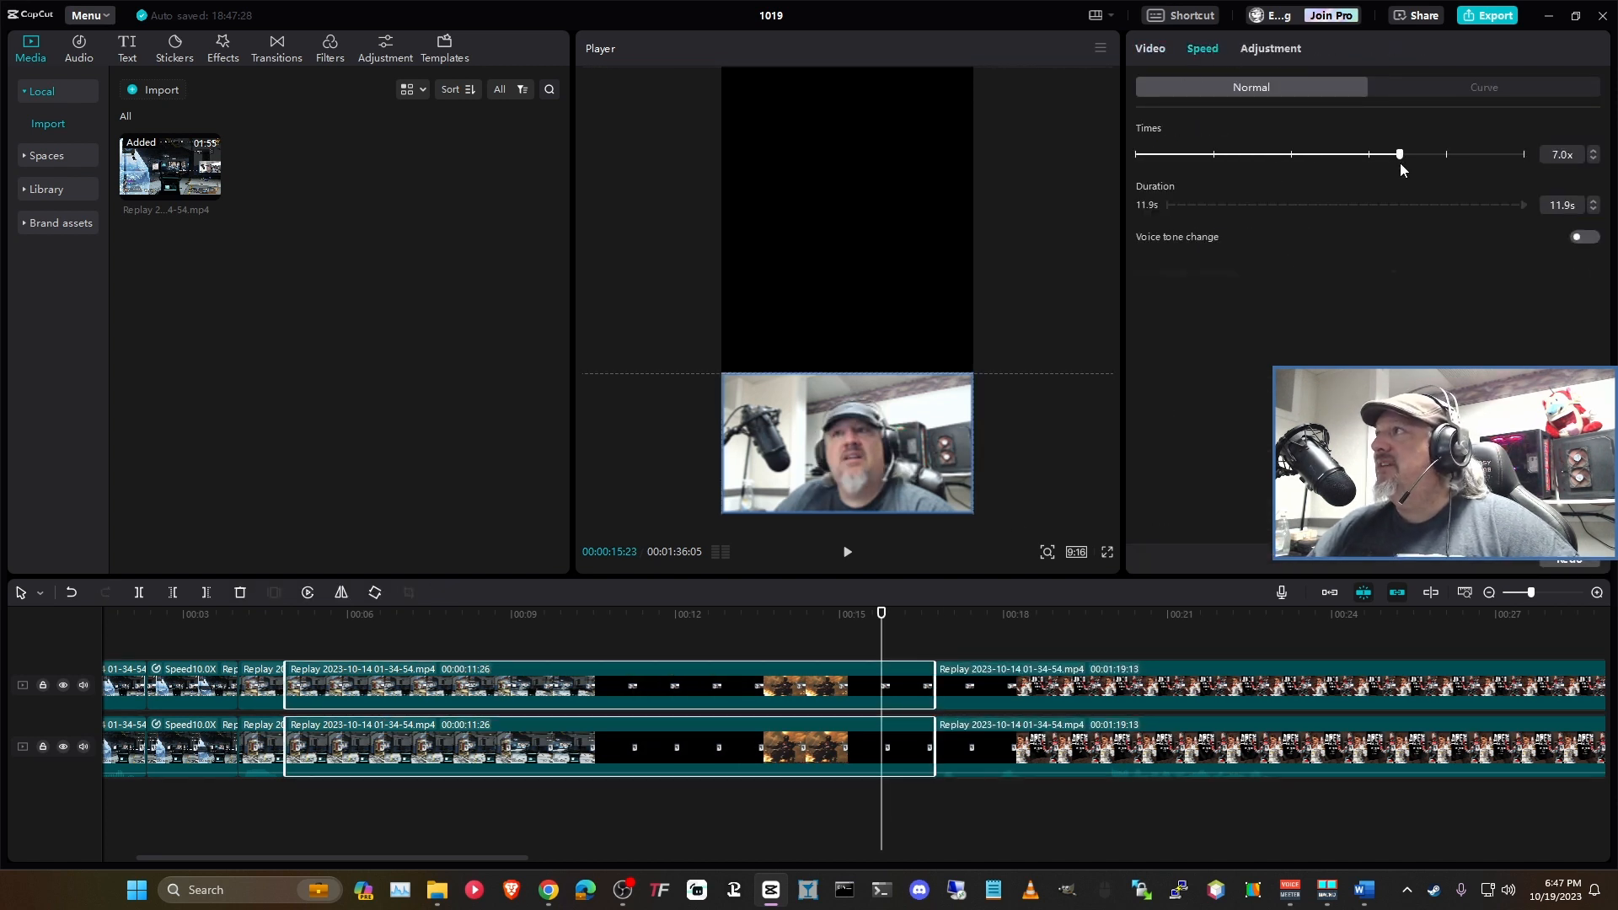
left_click_drag(1371, 160, 1446, 163)
Step: Move the closing segments on both tracks together against the end of the newly sped-up segments
left_click(1120, 823)
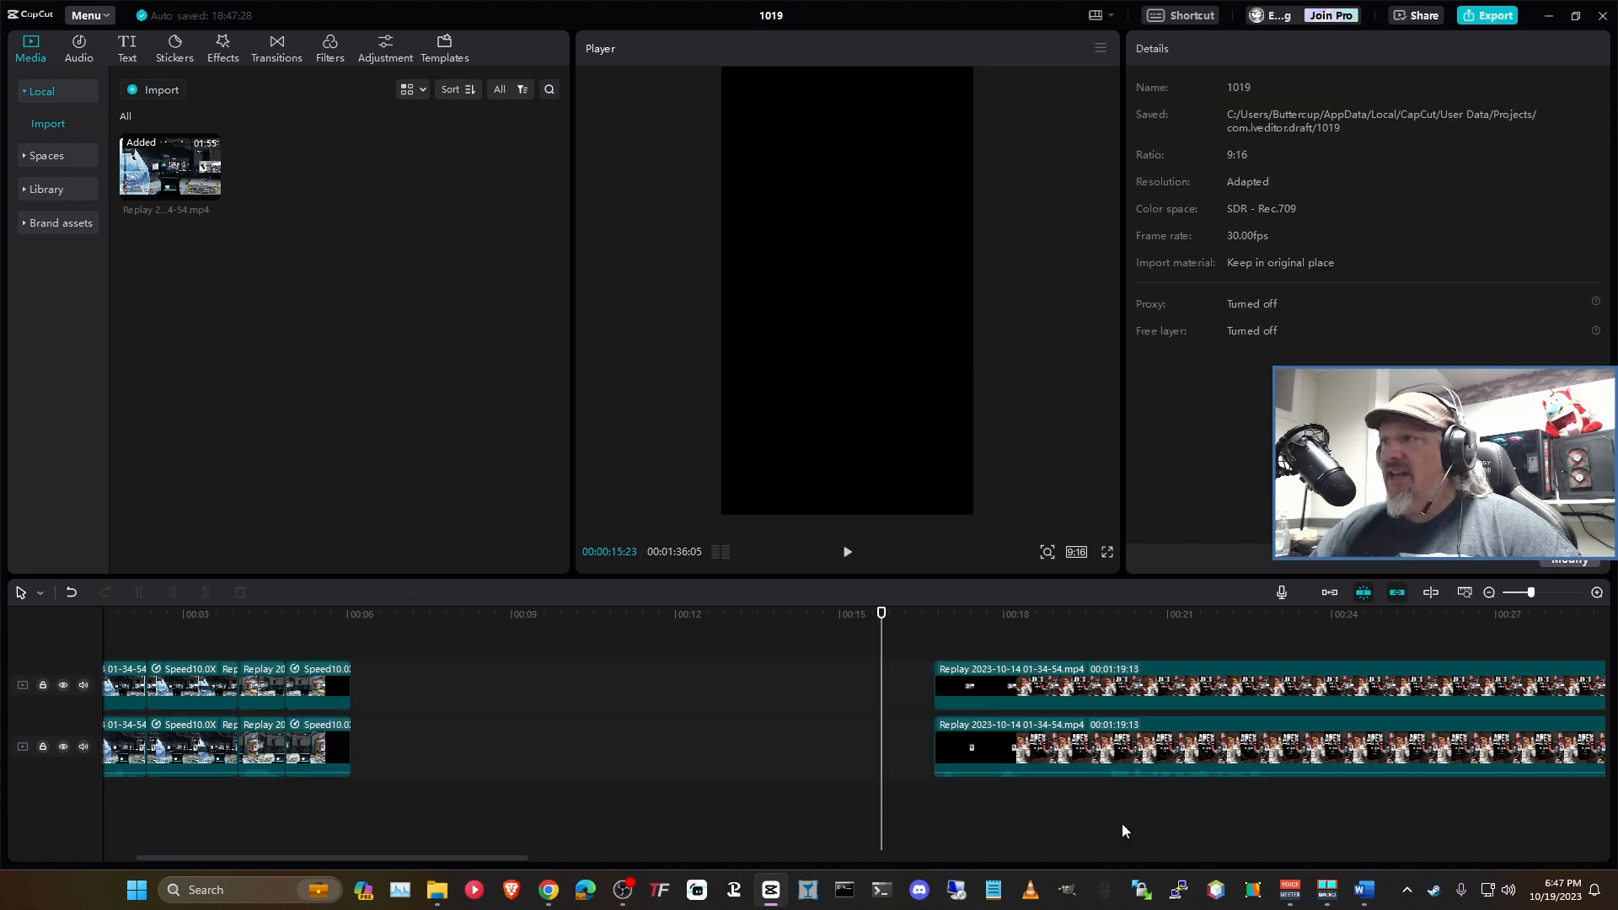
left_click(1016, 695)
left_click_drag(504, 726, 409, 693)
Step: Play the edit from near the beginning and split both tracks at 00:00:12:12, during the Apex Legends loading screen
left_click(114, 615)
key("space")
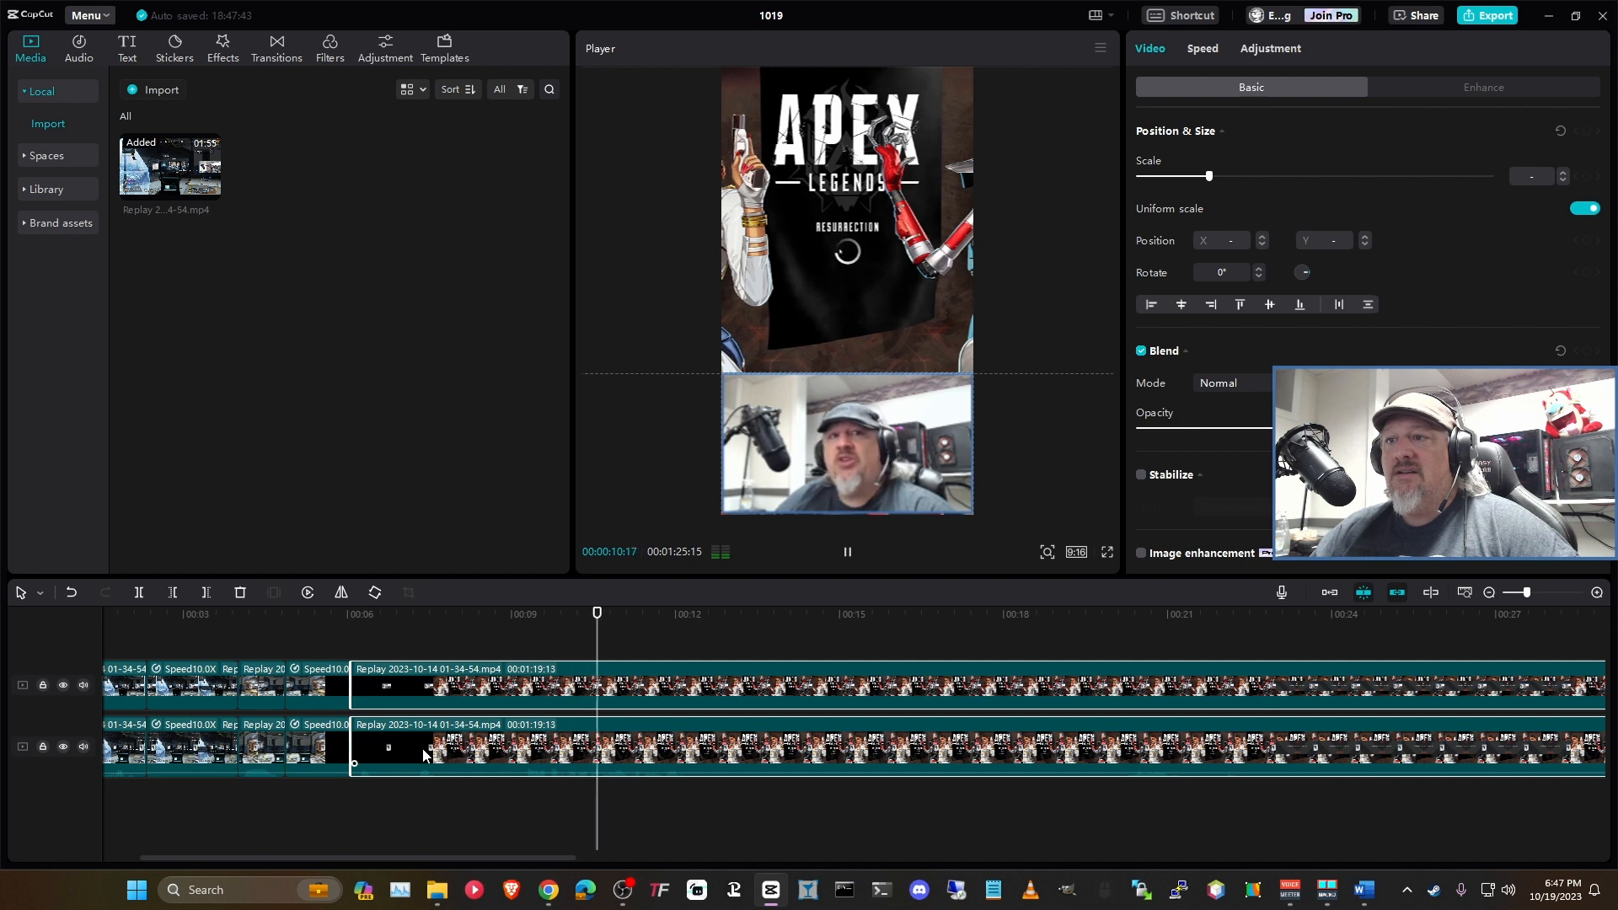
key("space")
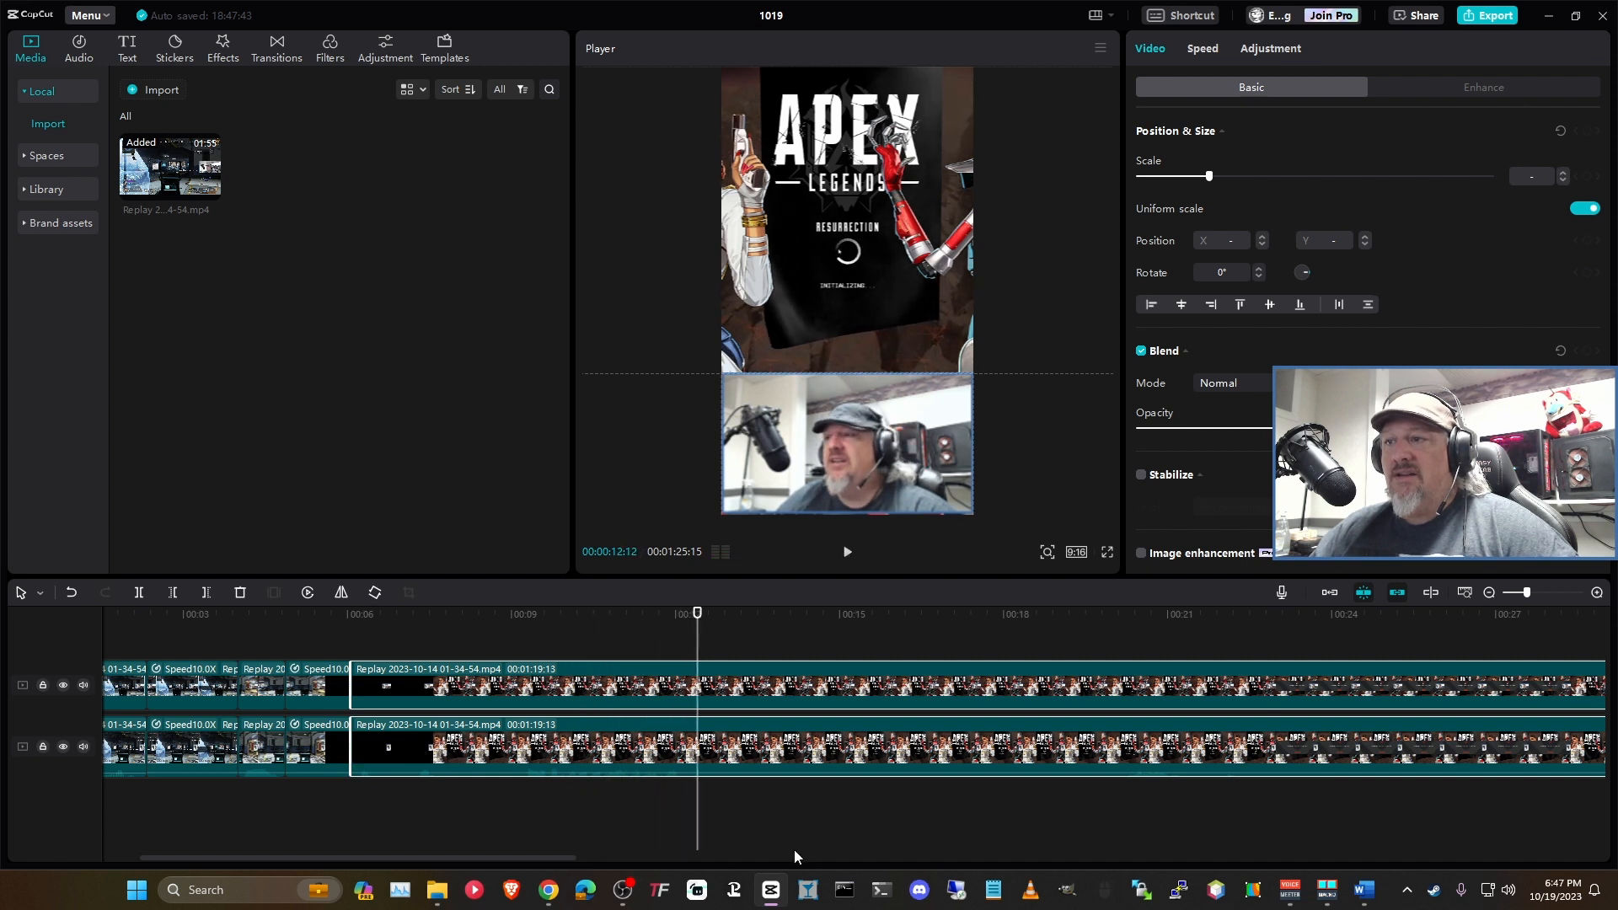
key("ctrl+b")
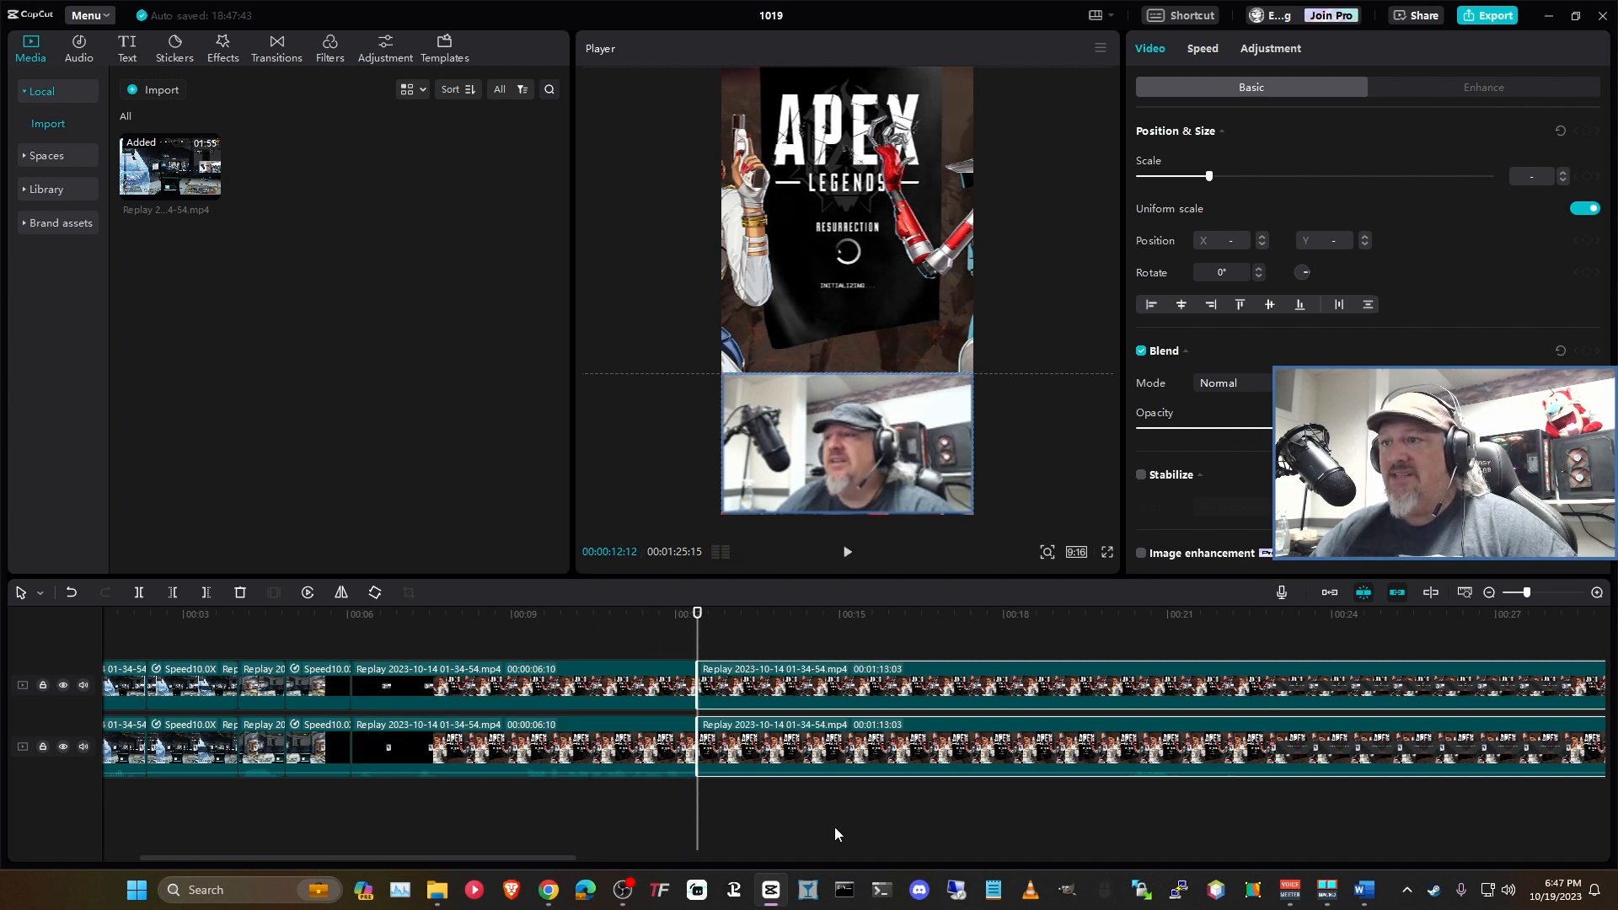
left_click(830, 828)
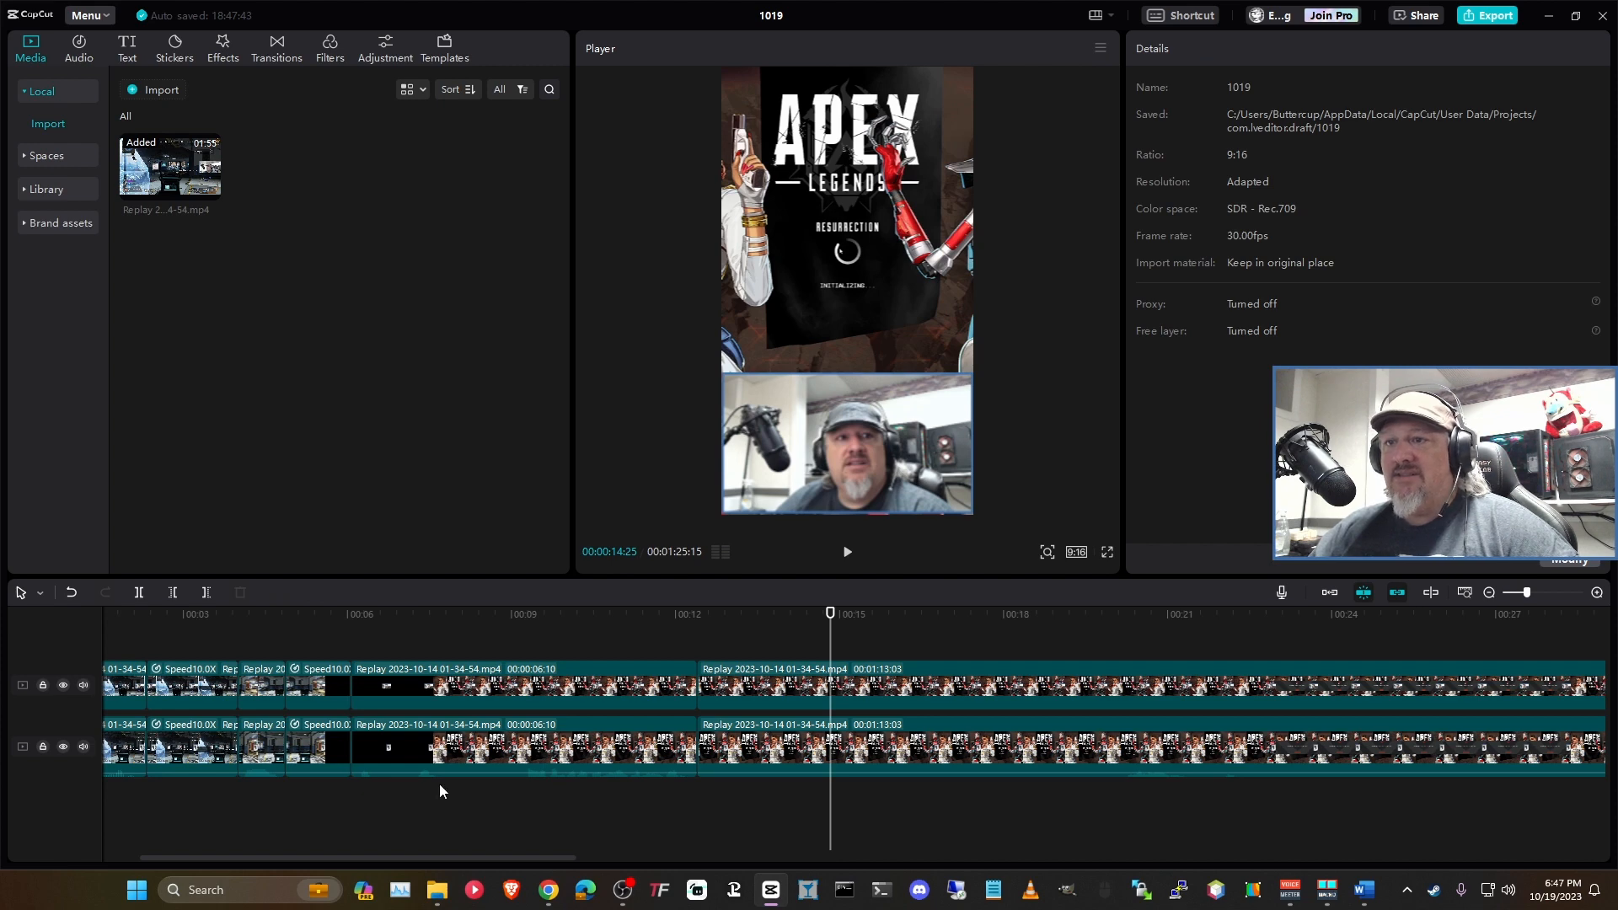
Step: Find the word in the loading-screen segment's audio and split the lower track's segment just before it at 00:00:09:21
scroll(428, 797, "up", 3)
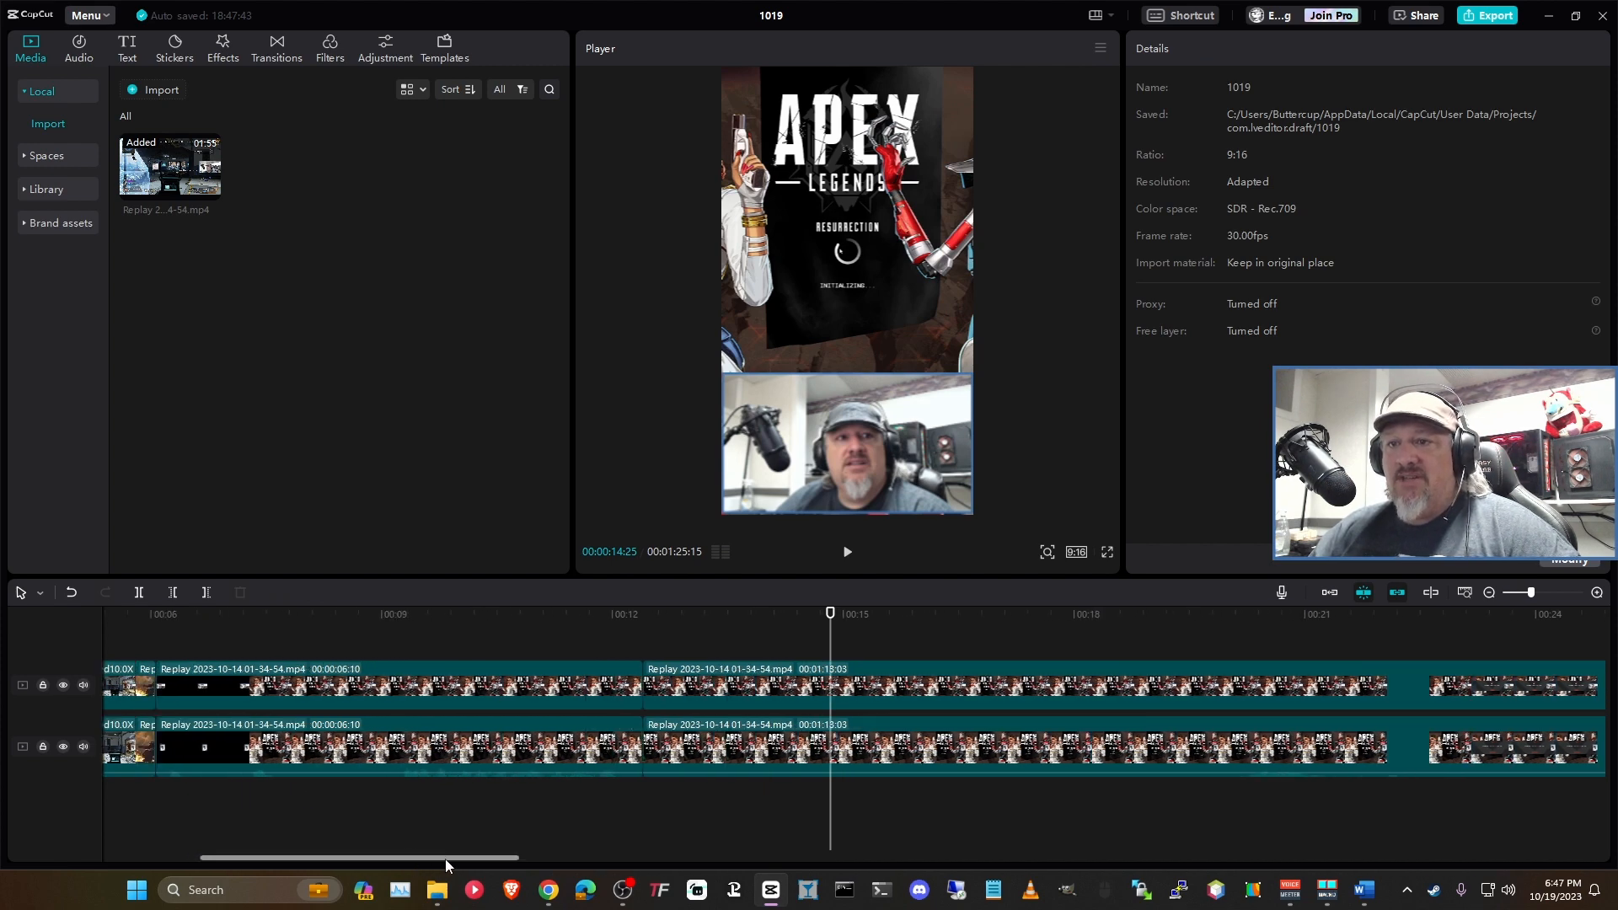
left_click_drag(386, 857, 375, 858)
left_click_drag(552, 645, 709, 624)
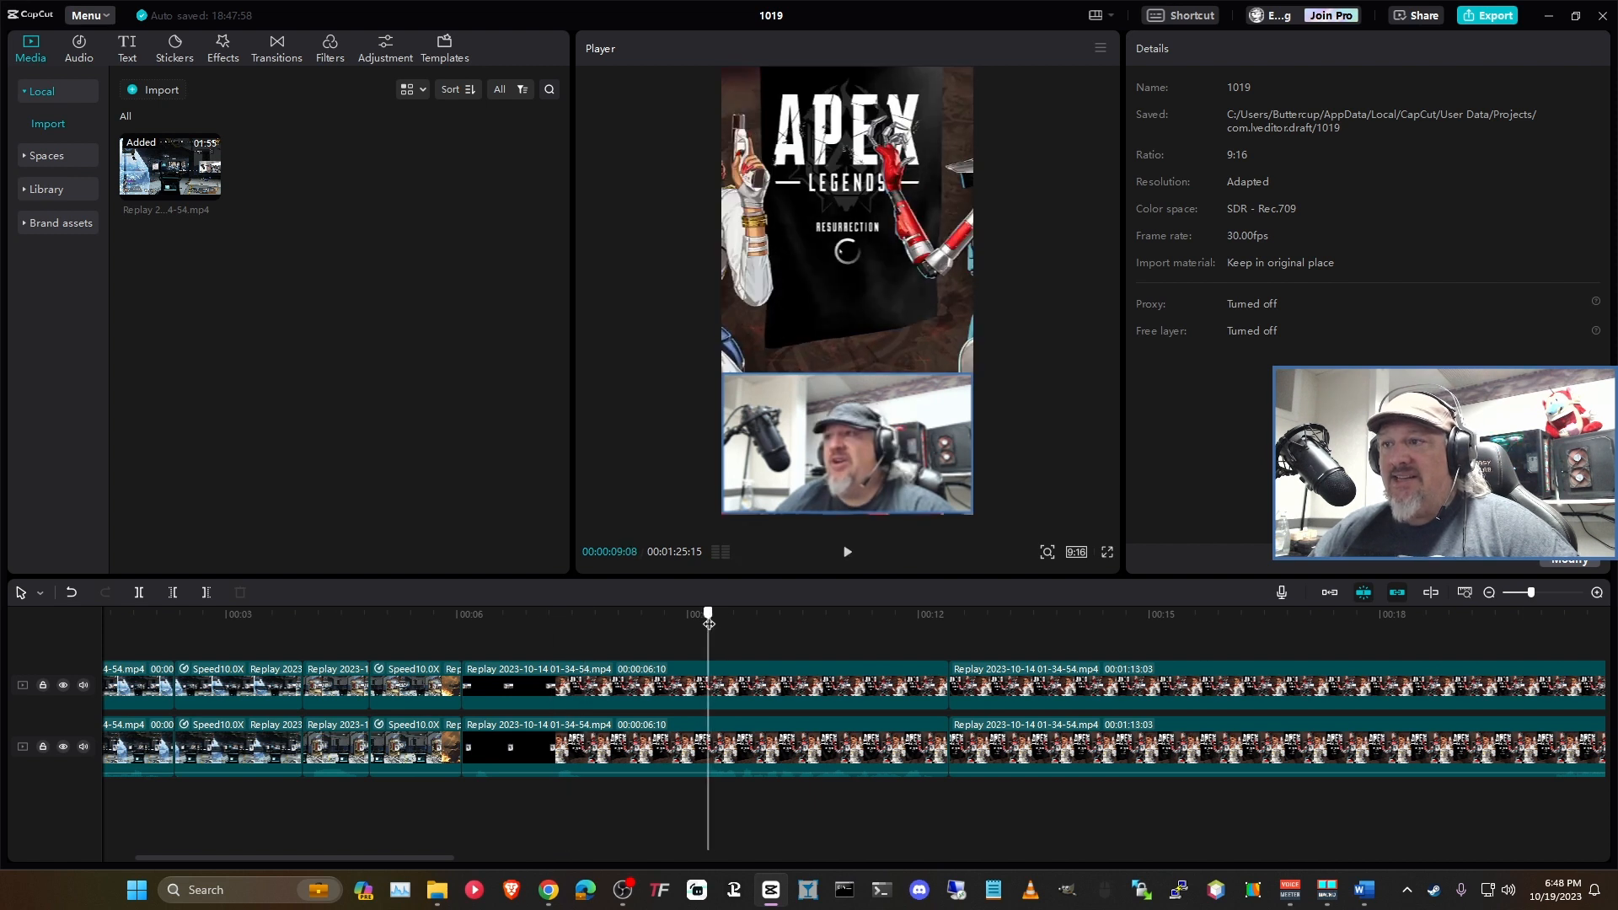
key("space")
key("space")
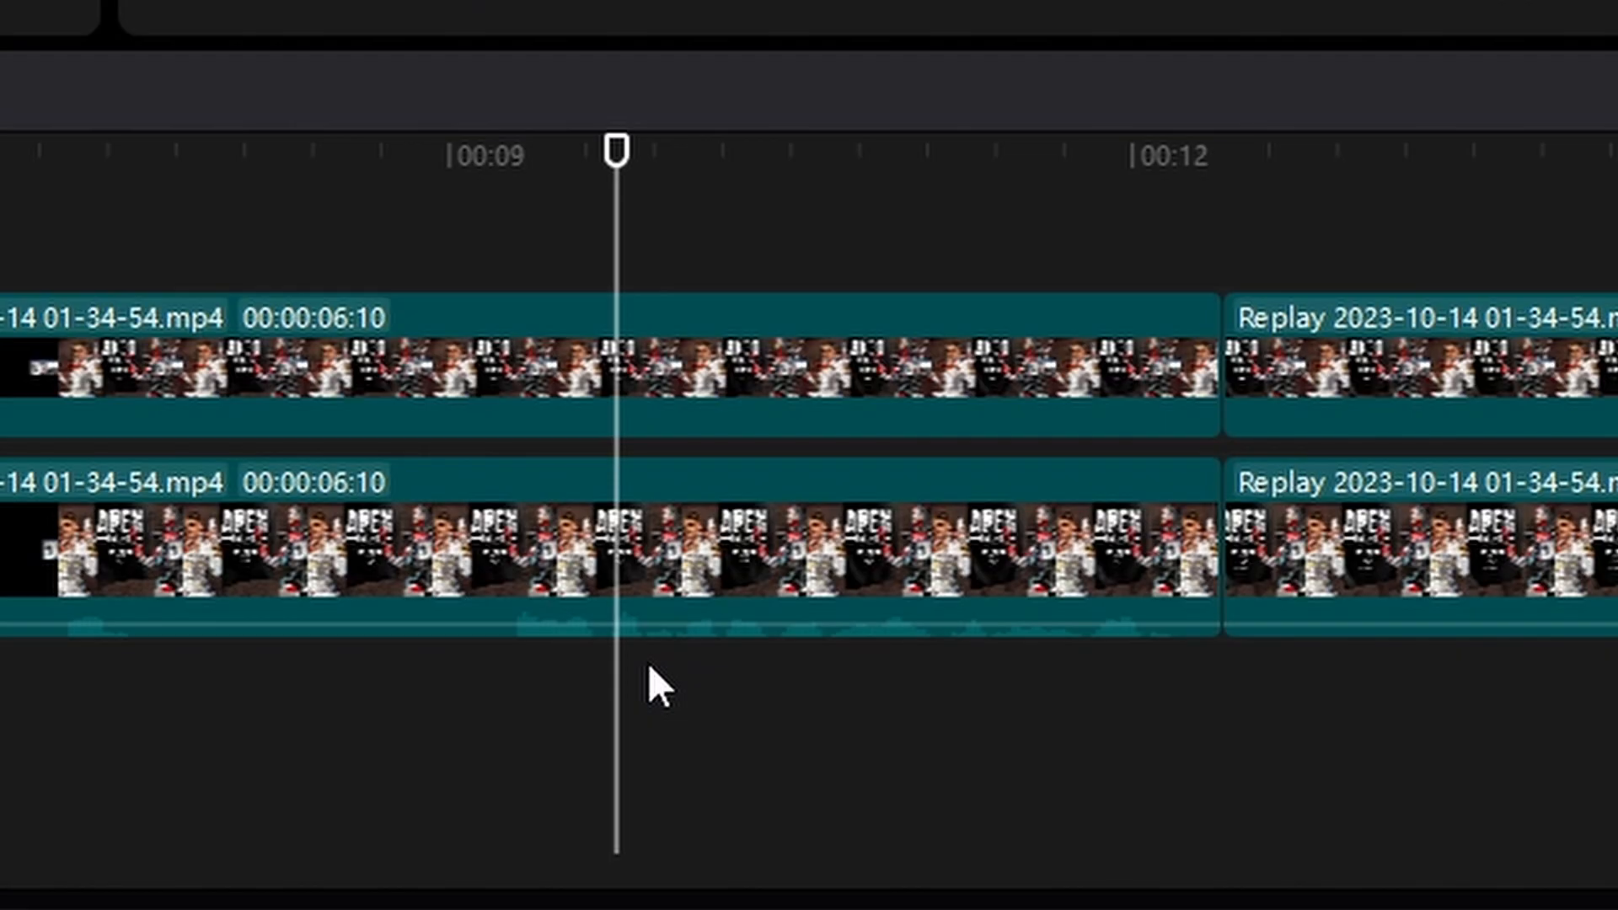
scroll(756, 788, "up", 5)
scroll(693, 701, "up", 3)
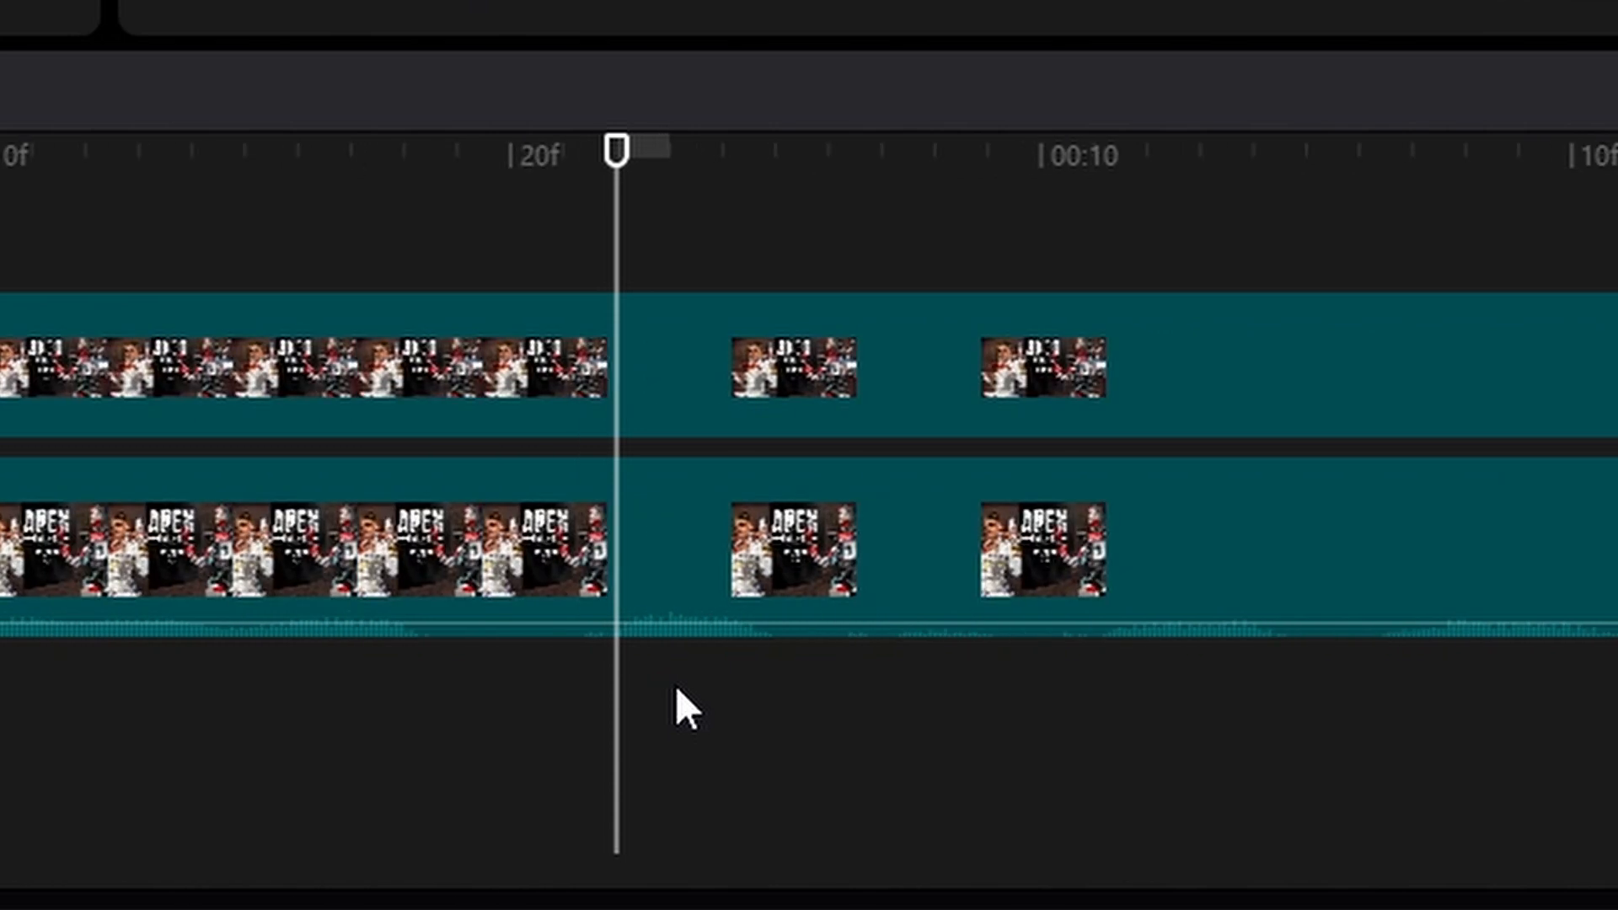
left_click_drag(534, 155, 556, 164)
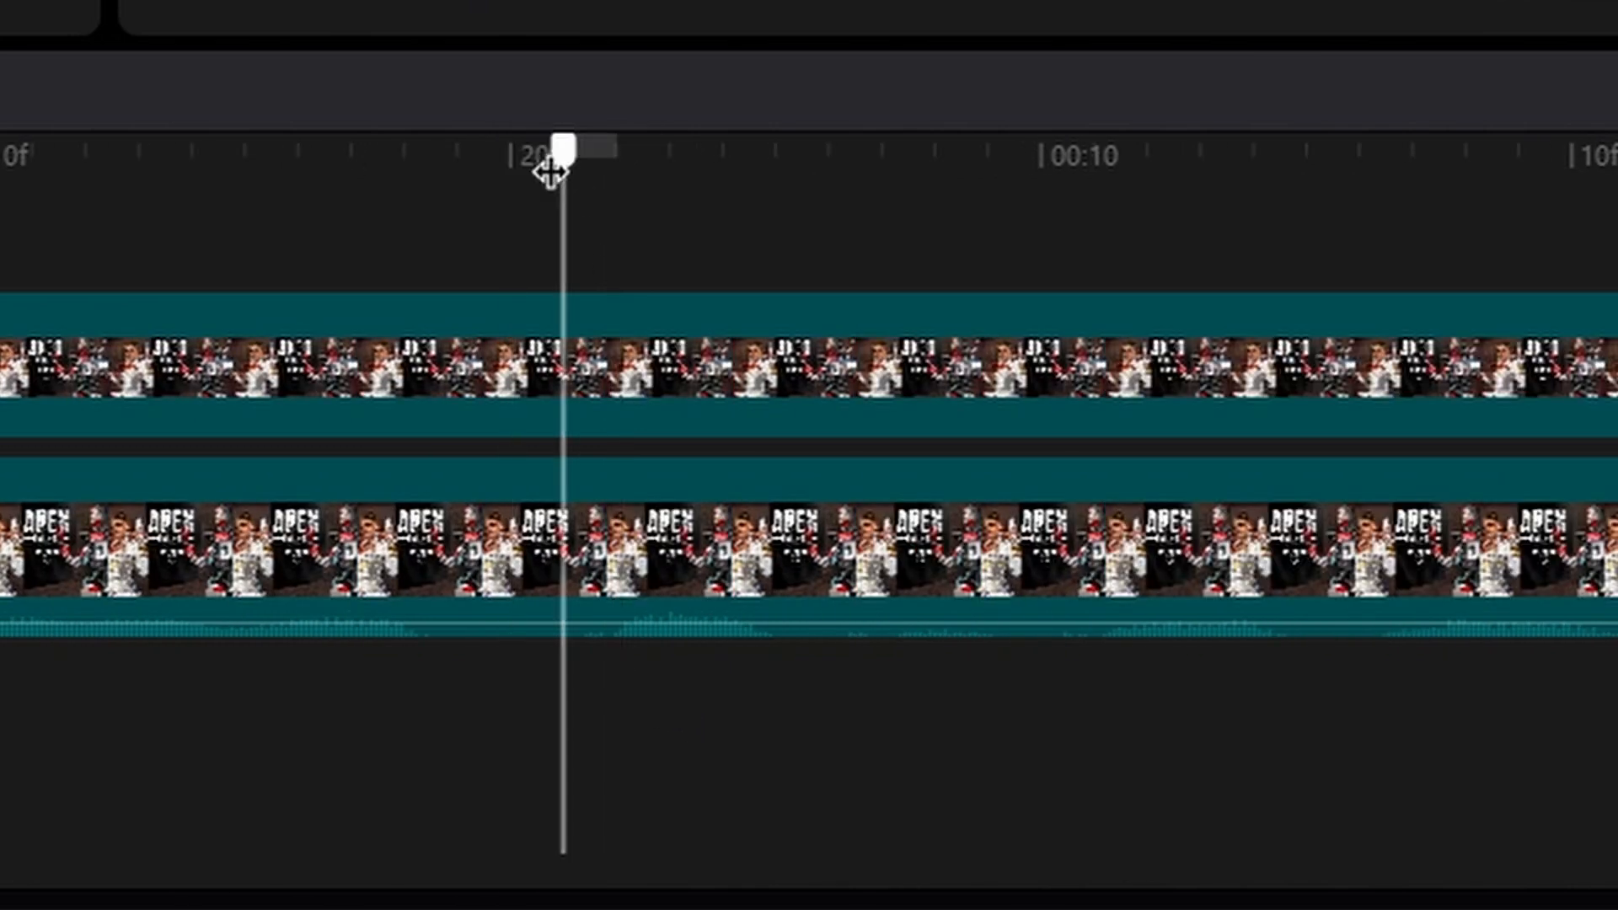
left_click(598, 534)
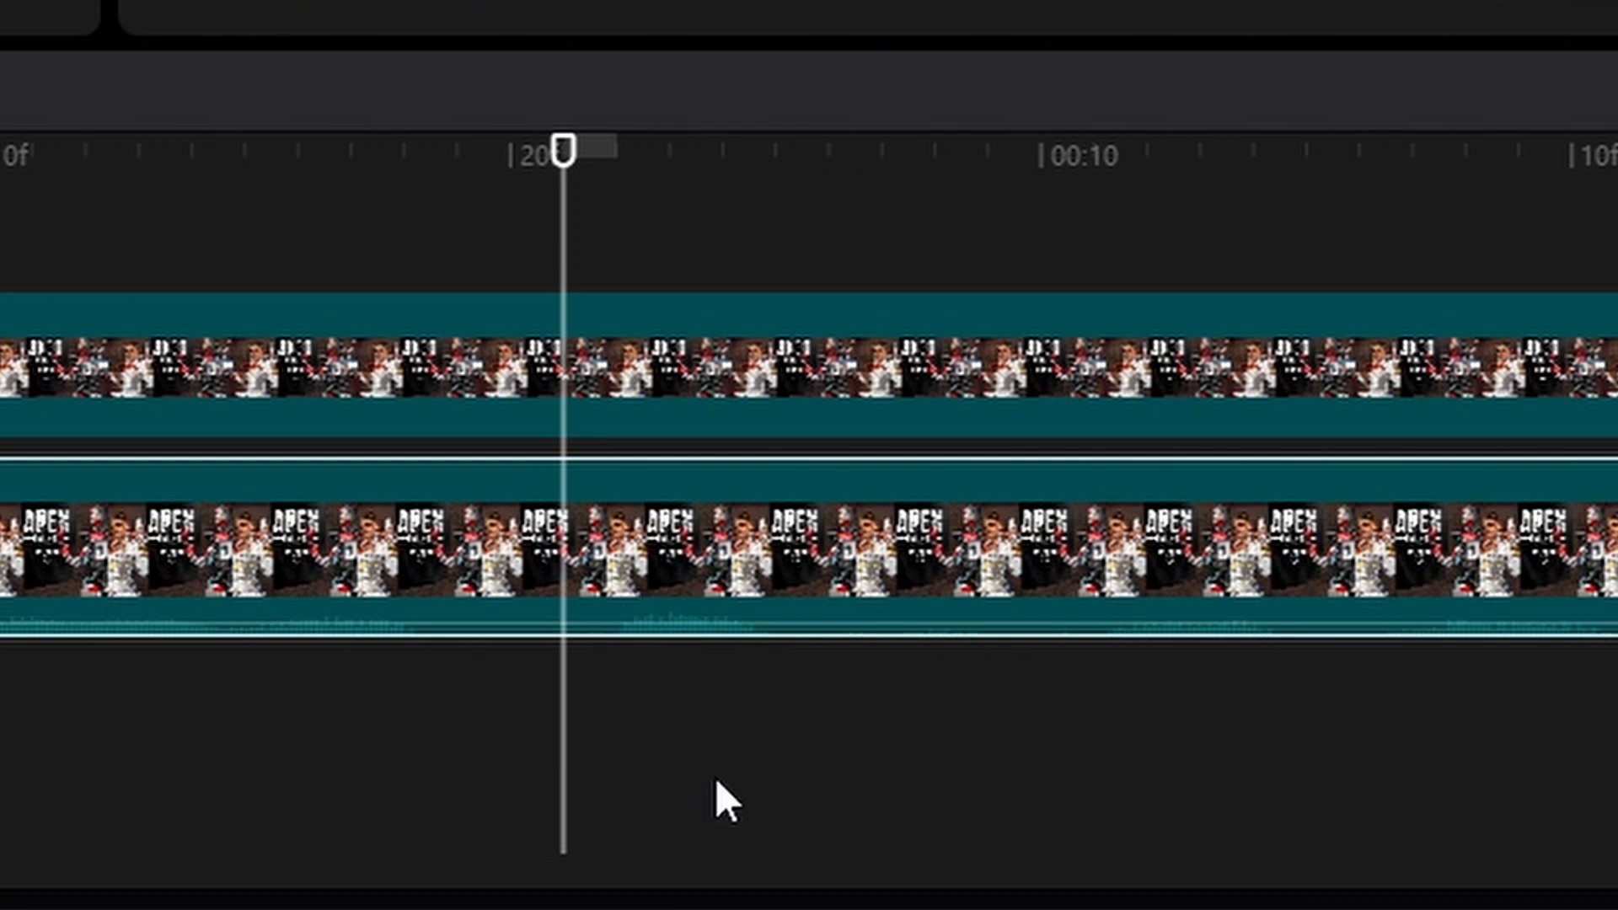
key("ctrl+b")
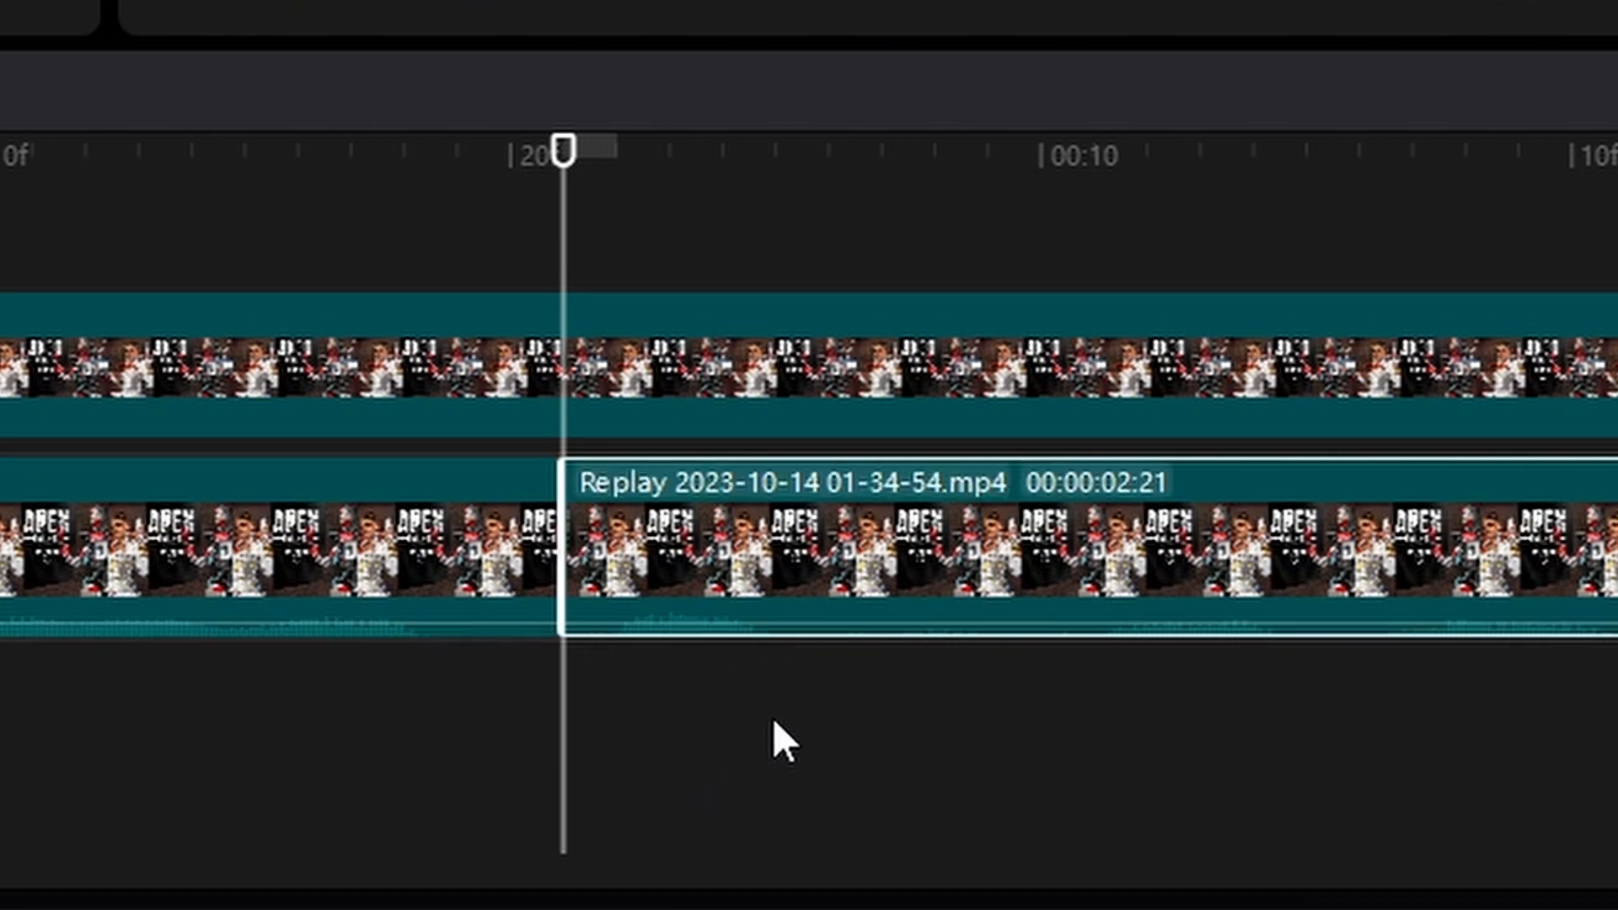
Step: Split the lower track again at 00:00:09:25 and lower the isolated short piece's volume all the way to silence
left_click(775, 154)
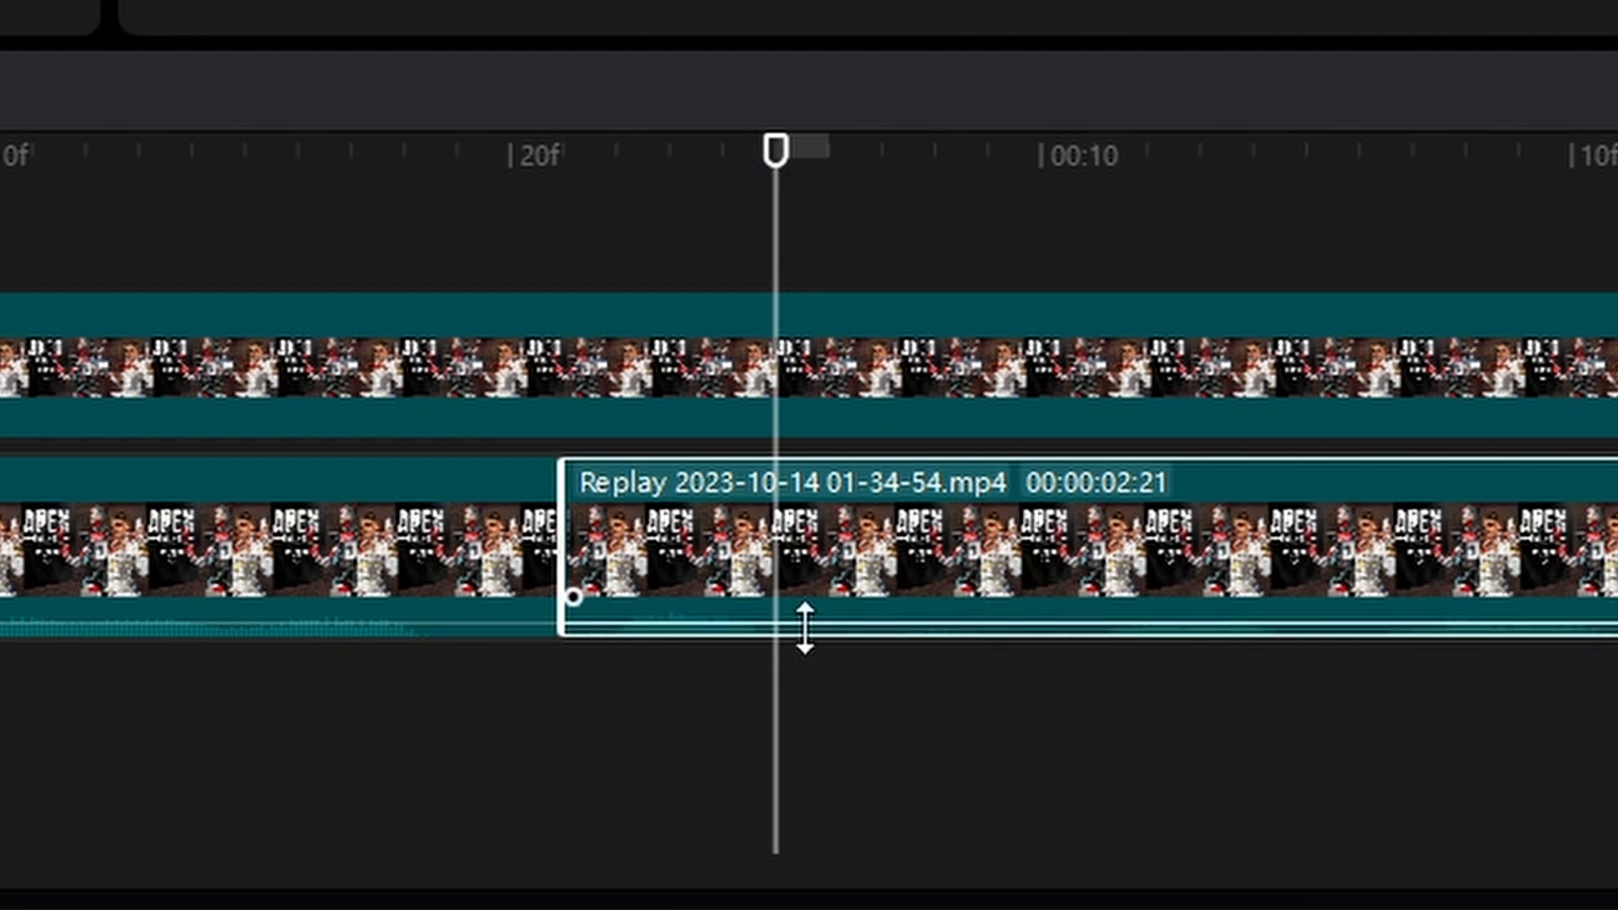
key("ctrl+b")
left_click(659, 725)
left_click(663, 627)
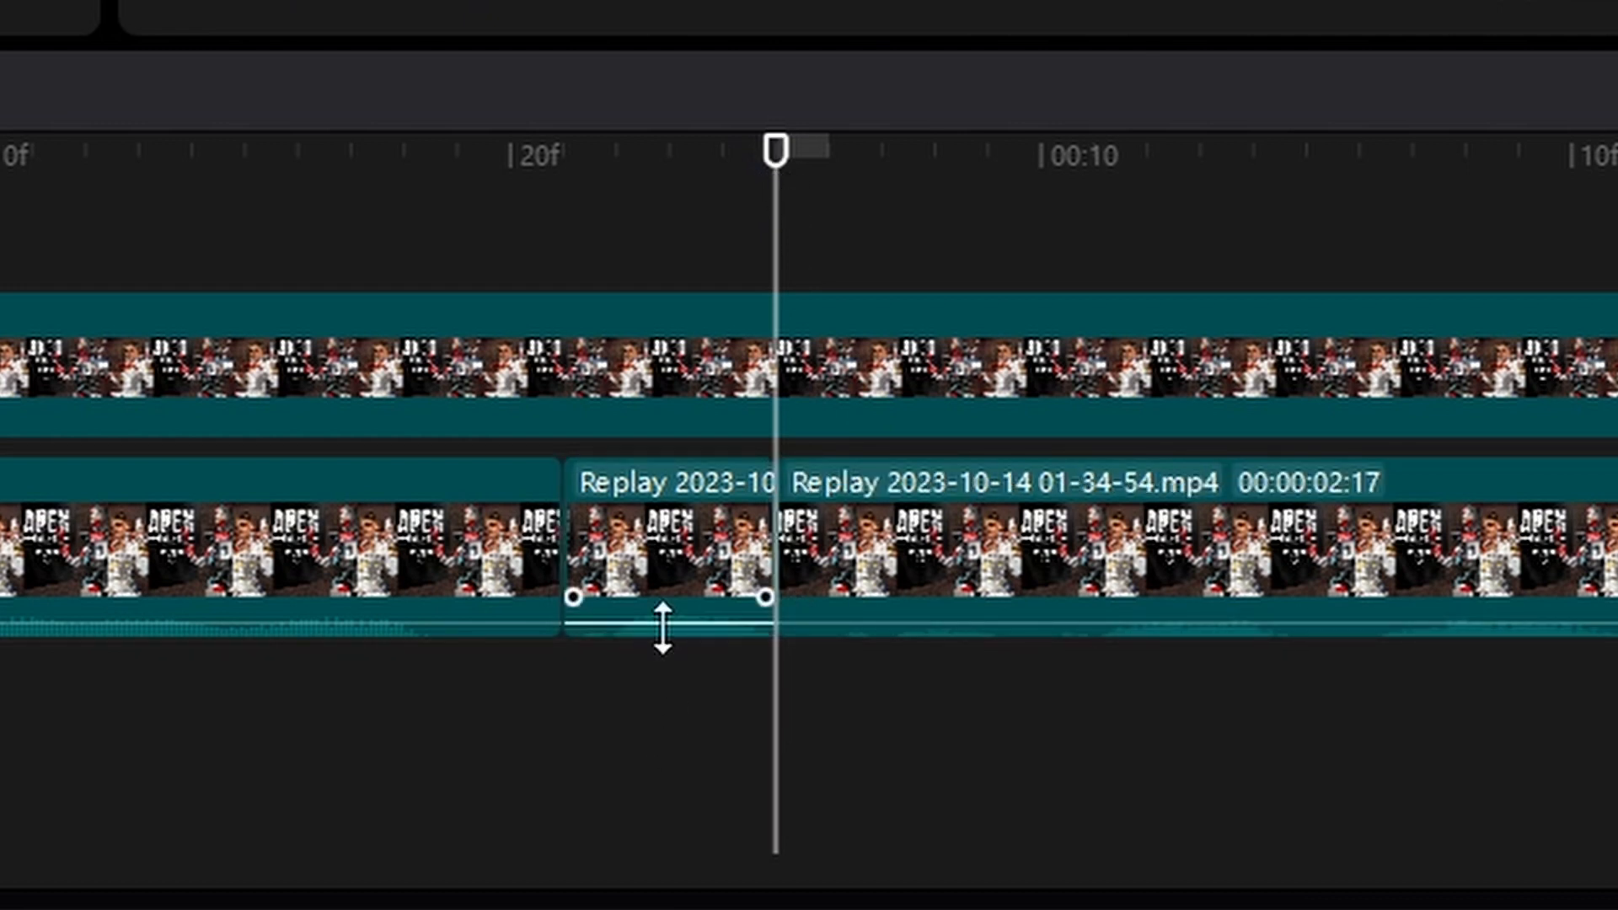
left_click_drag(663, 627, 658, 682)
Step: Play back the passage around the silenced piece and place the playhead inside that piece at 00:00:09:23
left_click(628, 773)
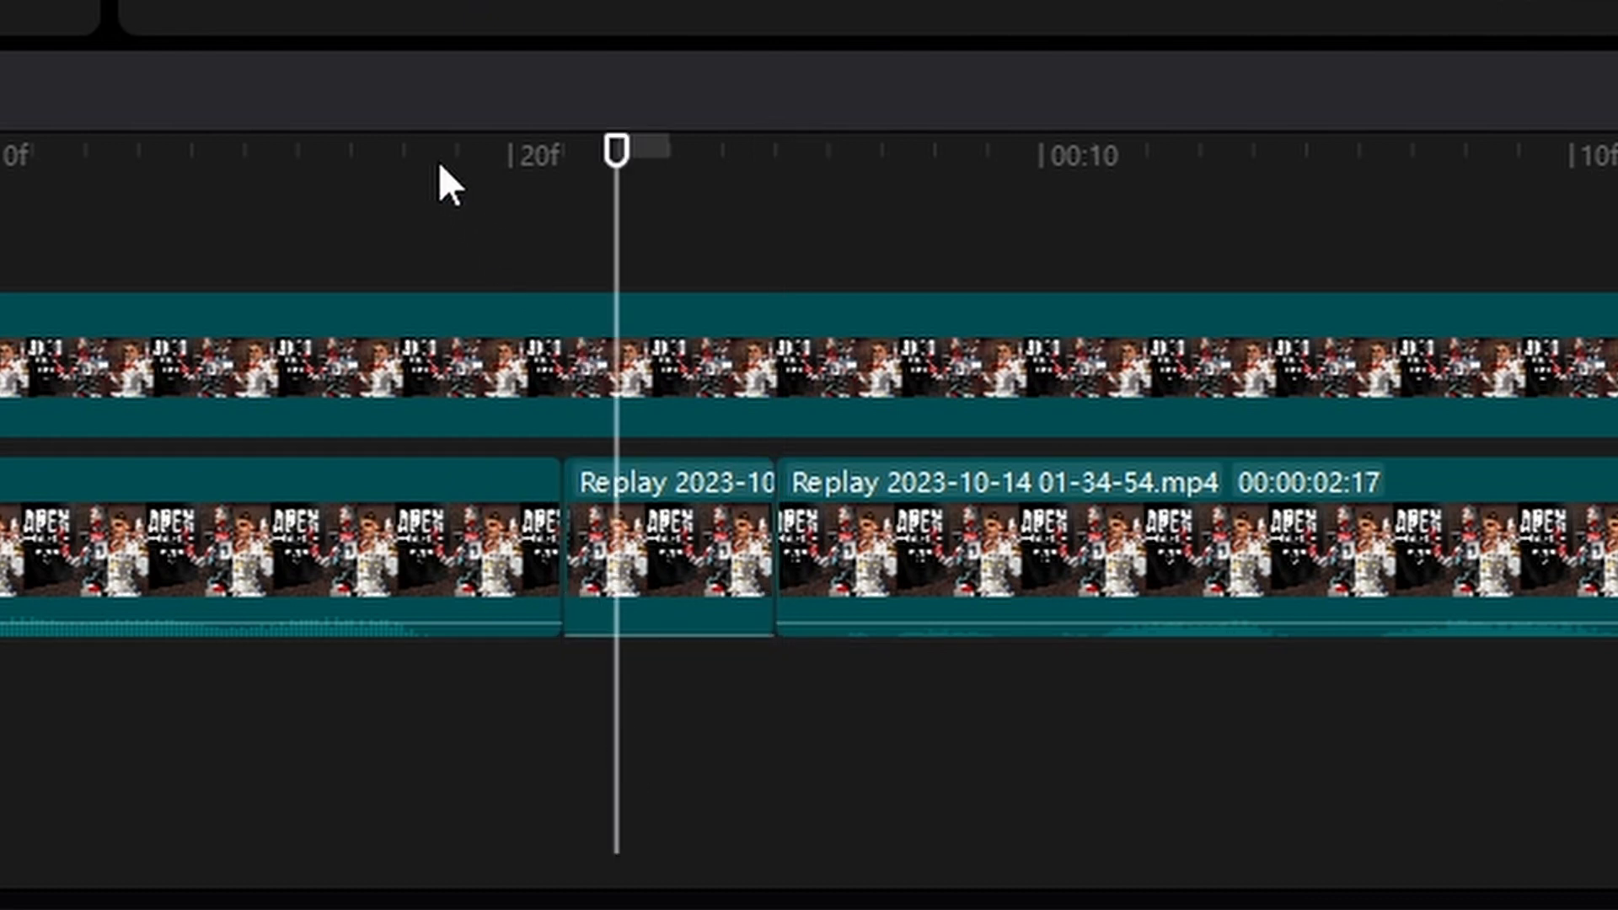
left_click_drag(412, 153, 2, 153)
key("space")
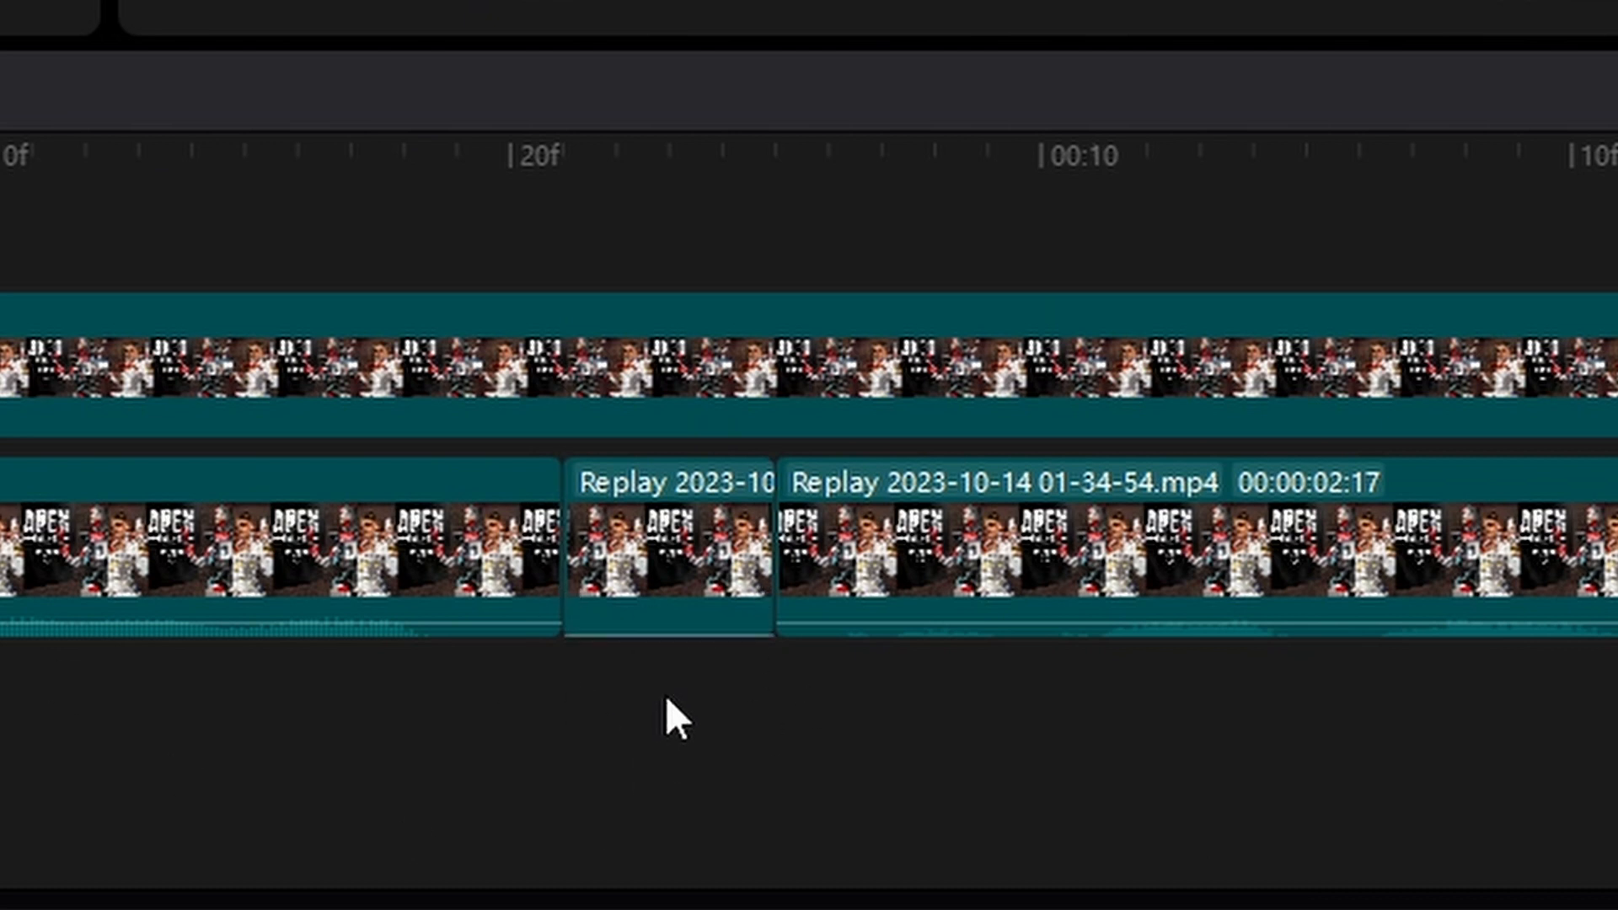
left_click(668, 737)
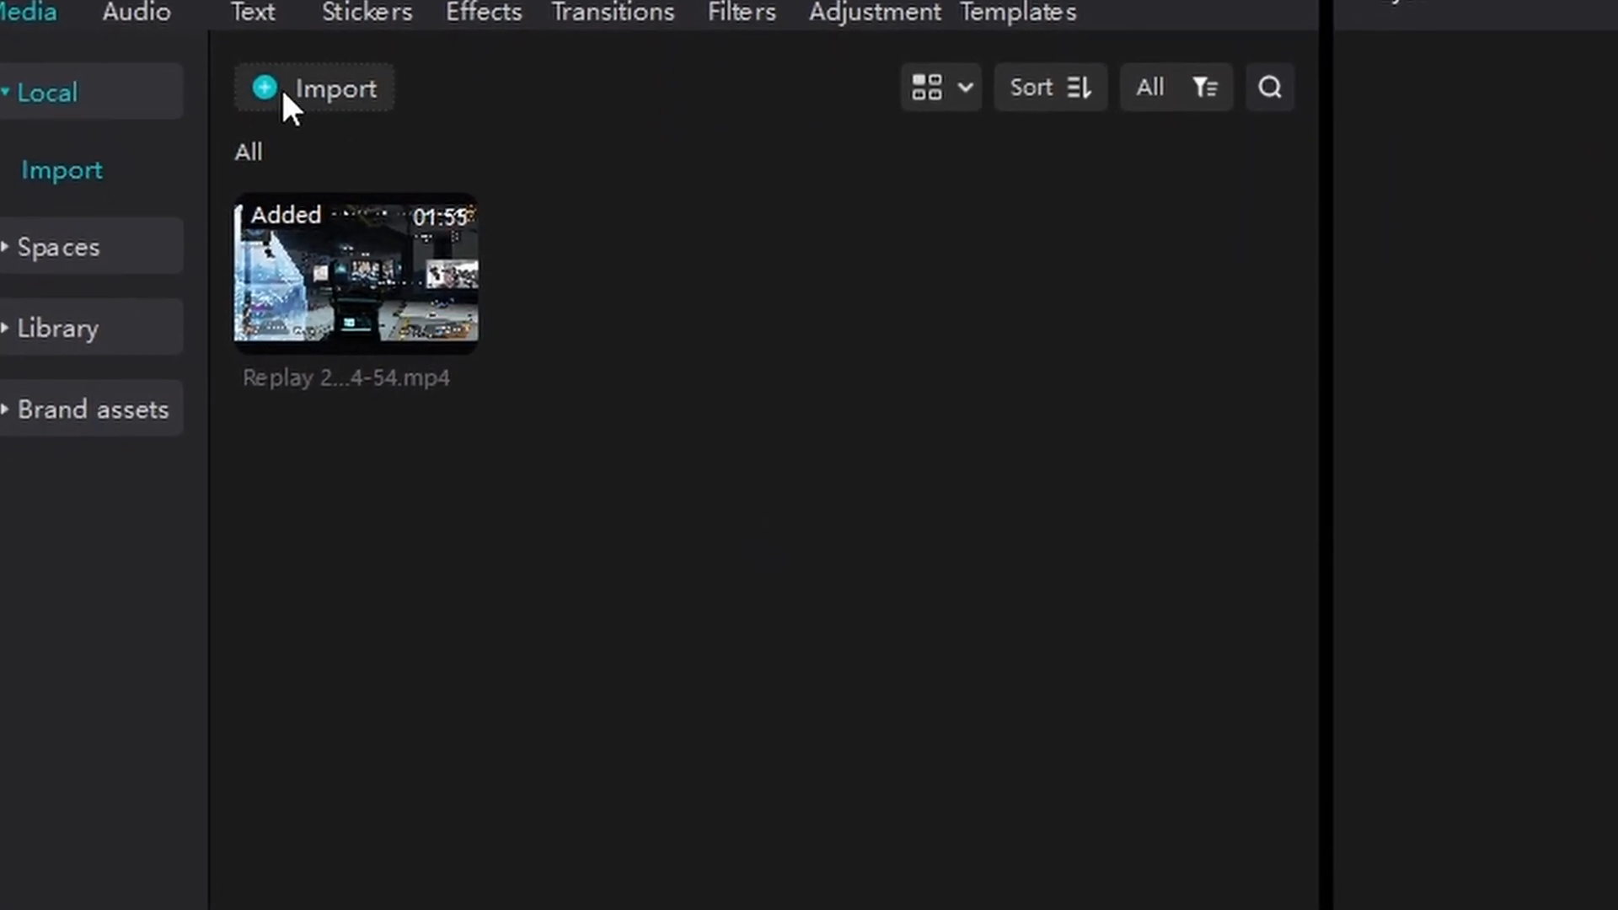
Step: Import spongebob-dolphin-censor.mp3 from the memes folder and place it below the tracks, aligned with the silenced piece's start
left_click(297, 150)
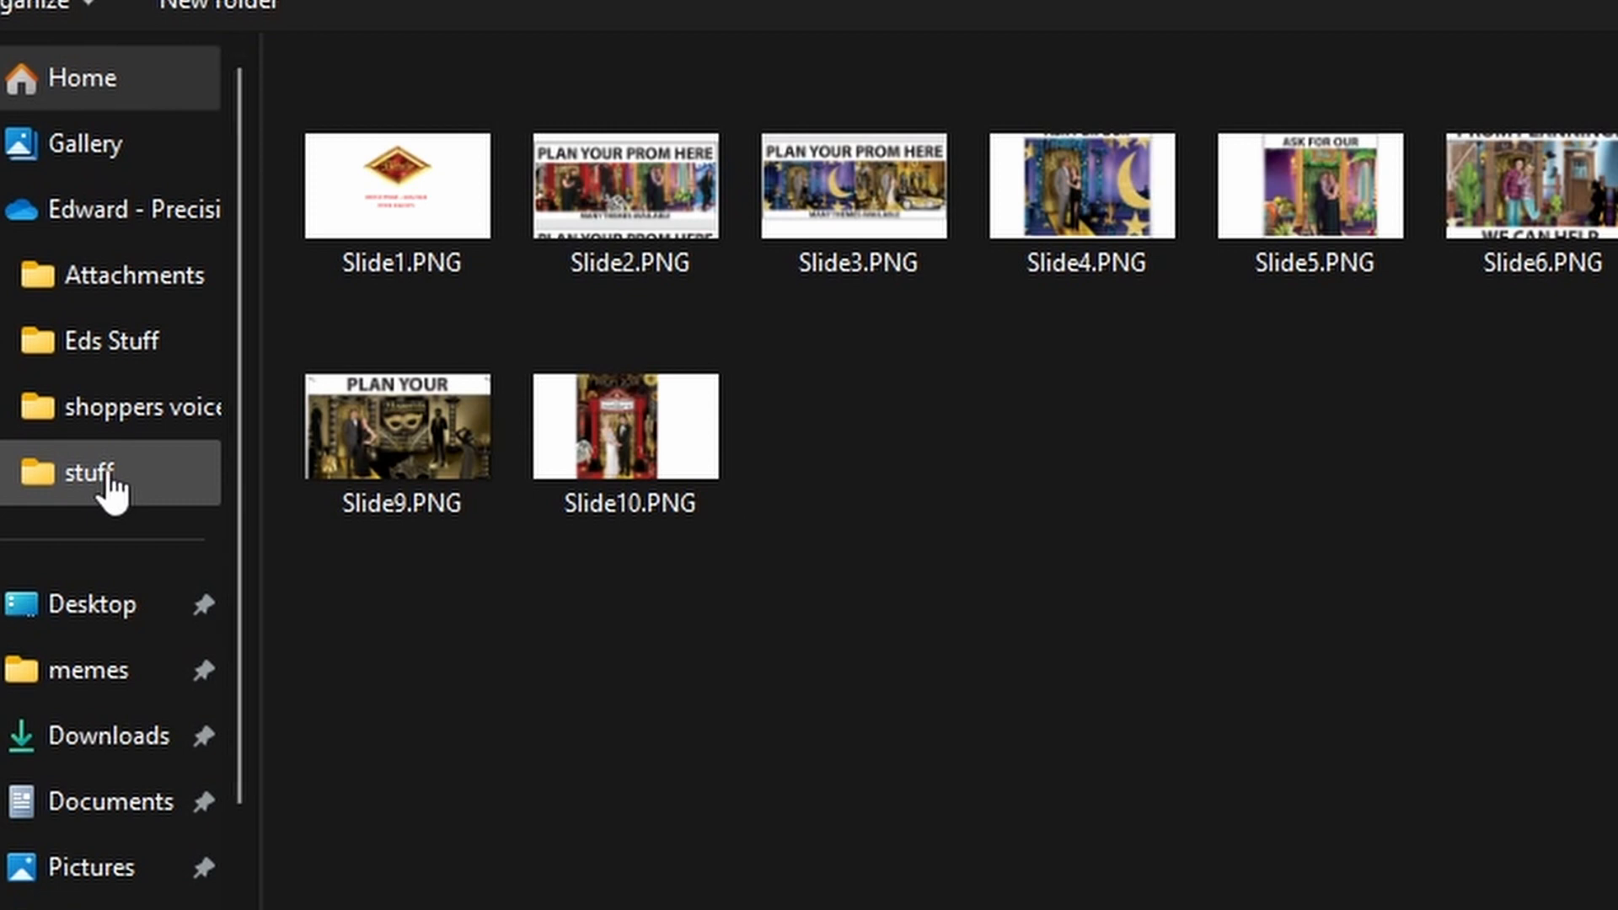
left_click(118, 678)
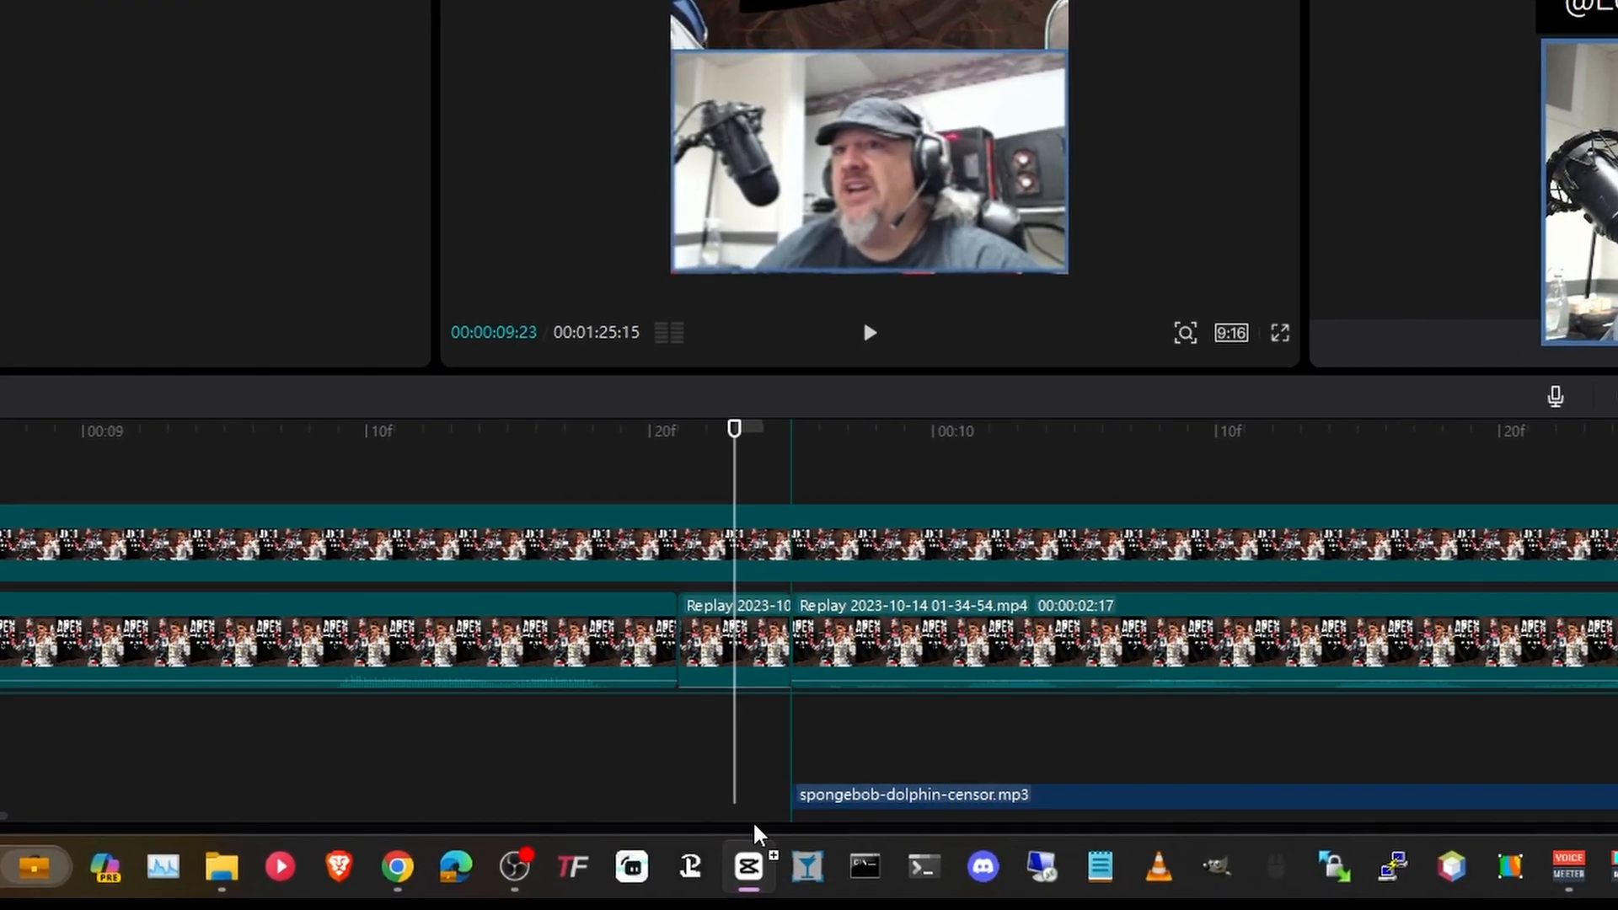
left_click_drag(794, 801, 678, 720)
left_click_drag(598, 592, 595, 590)
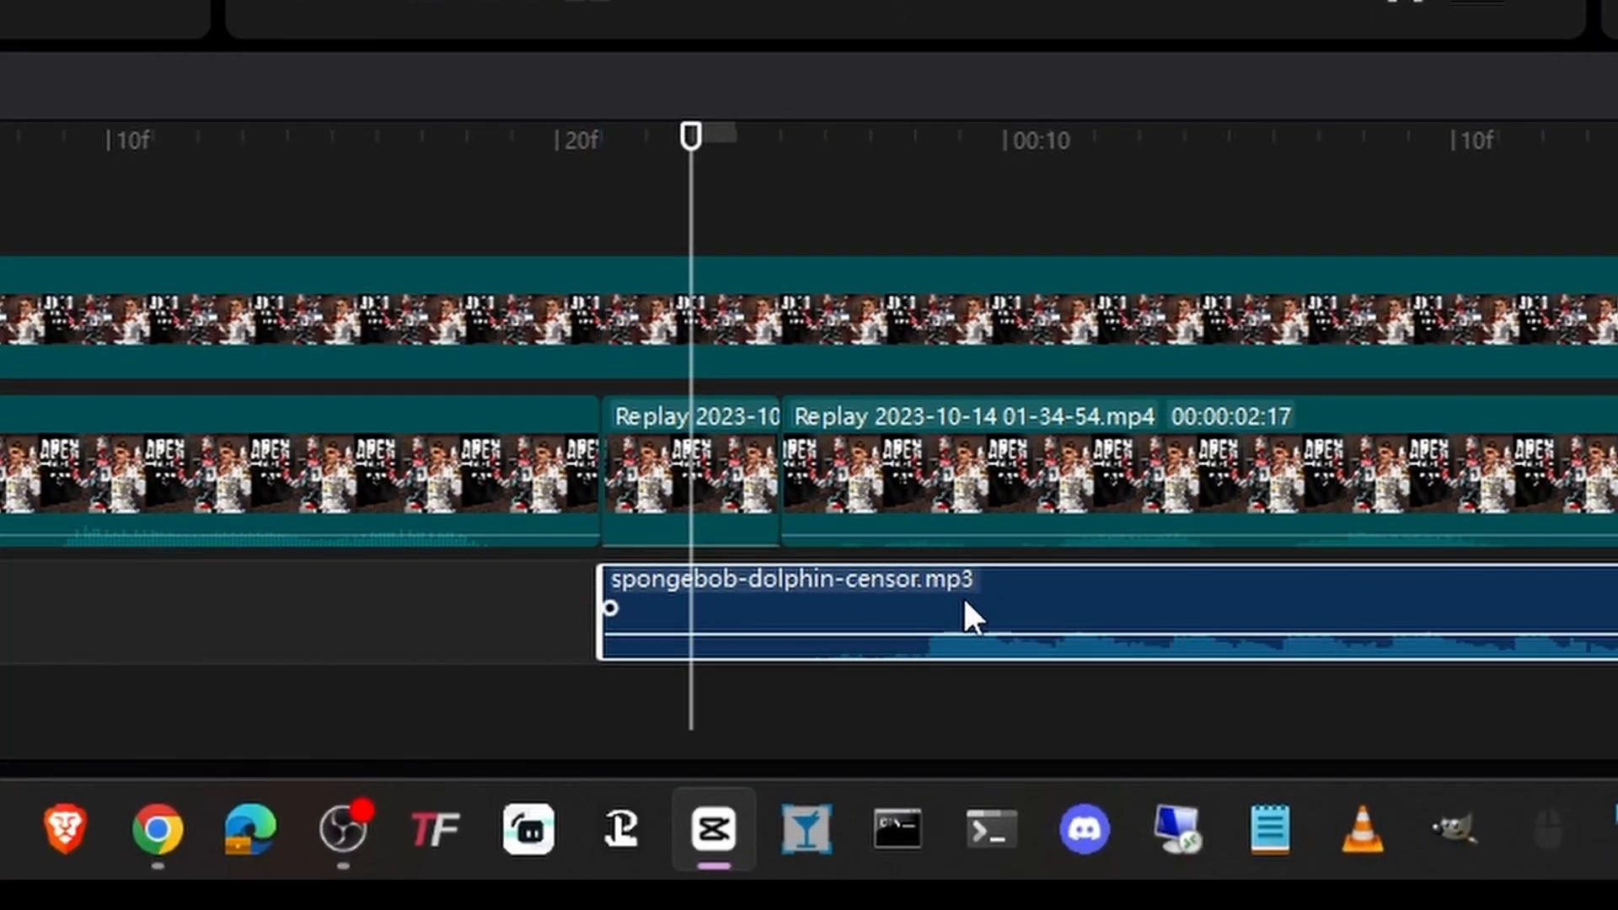
Step: Shift the dolphin sound earlier to start at about 00:00:09:13, so its audible part covers the silenced piece
left_click_drag(964, 600, 656, 589)
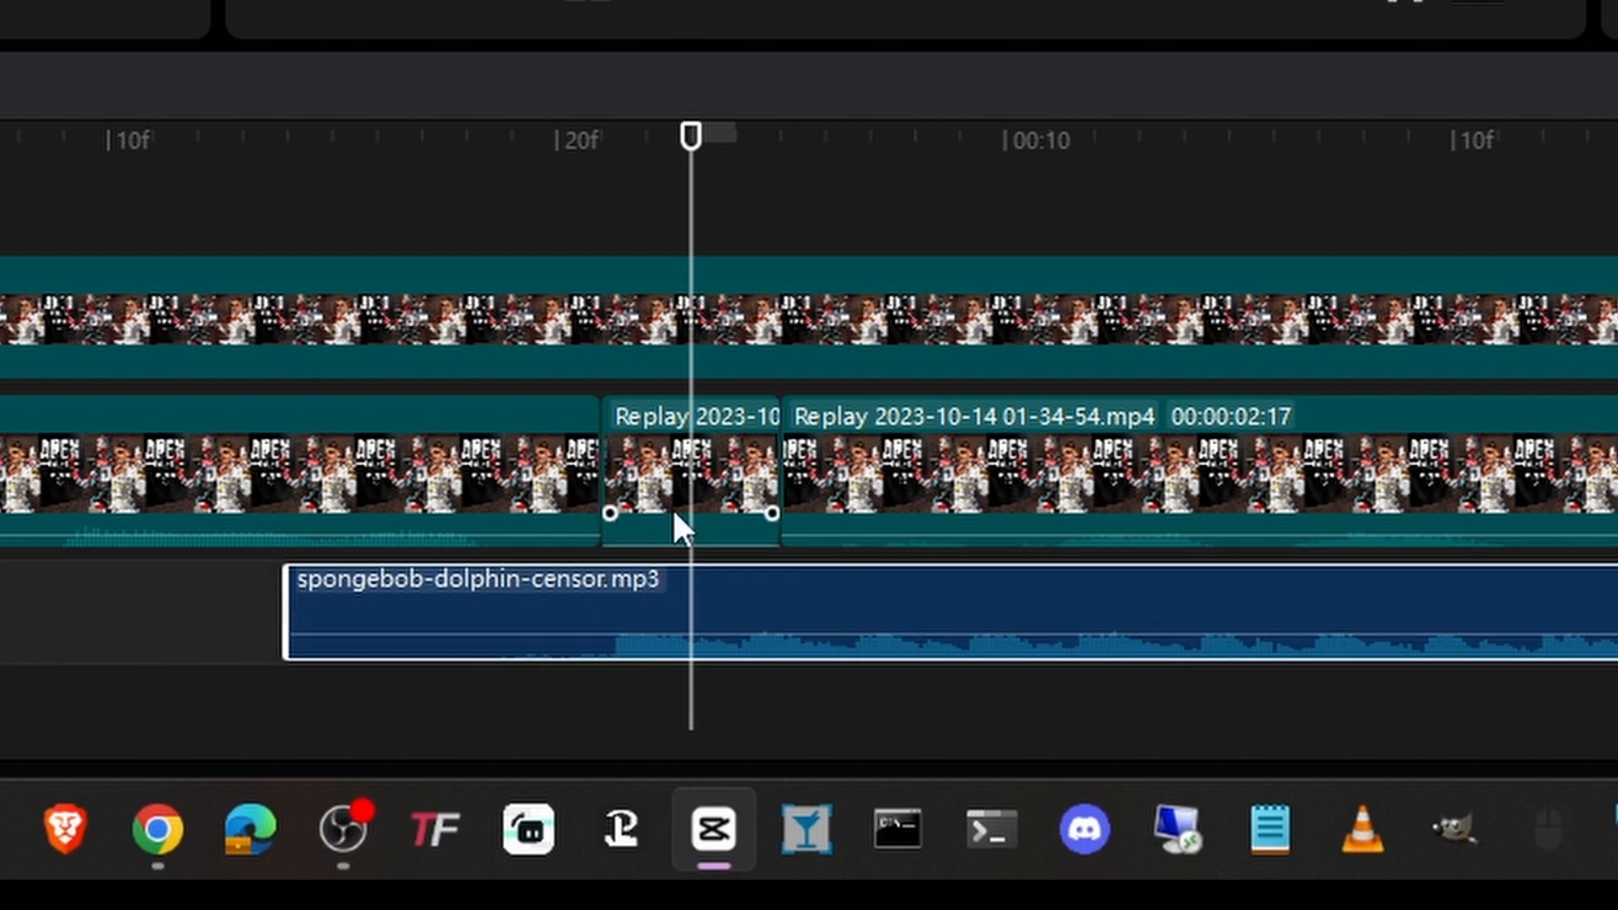
left_click_drag(858, 601, 815, 600)
mouse_move(565, 169)
left_mouse_down()
mouse_move(594, 179)
mouse_move(572, 181)
left_mouse_up()
left_click_drag(828, 593, 829, 601)
Step: Split the dolphin sound at 00:00:09:19 and delete its quiet opening portion
left_click(513, 177)
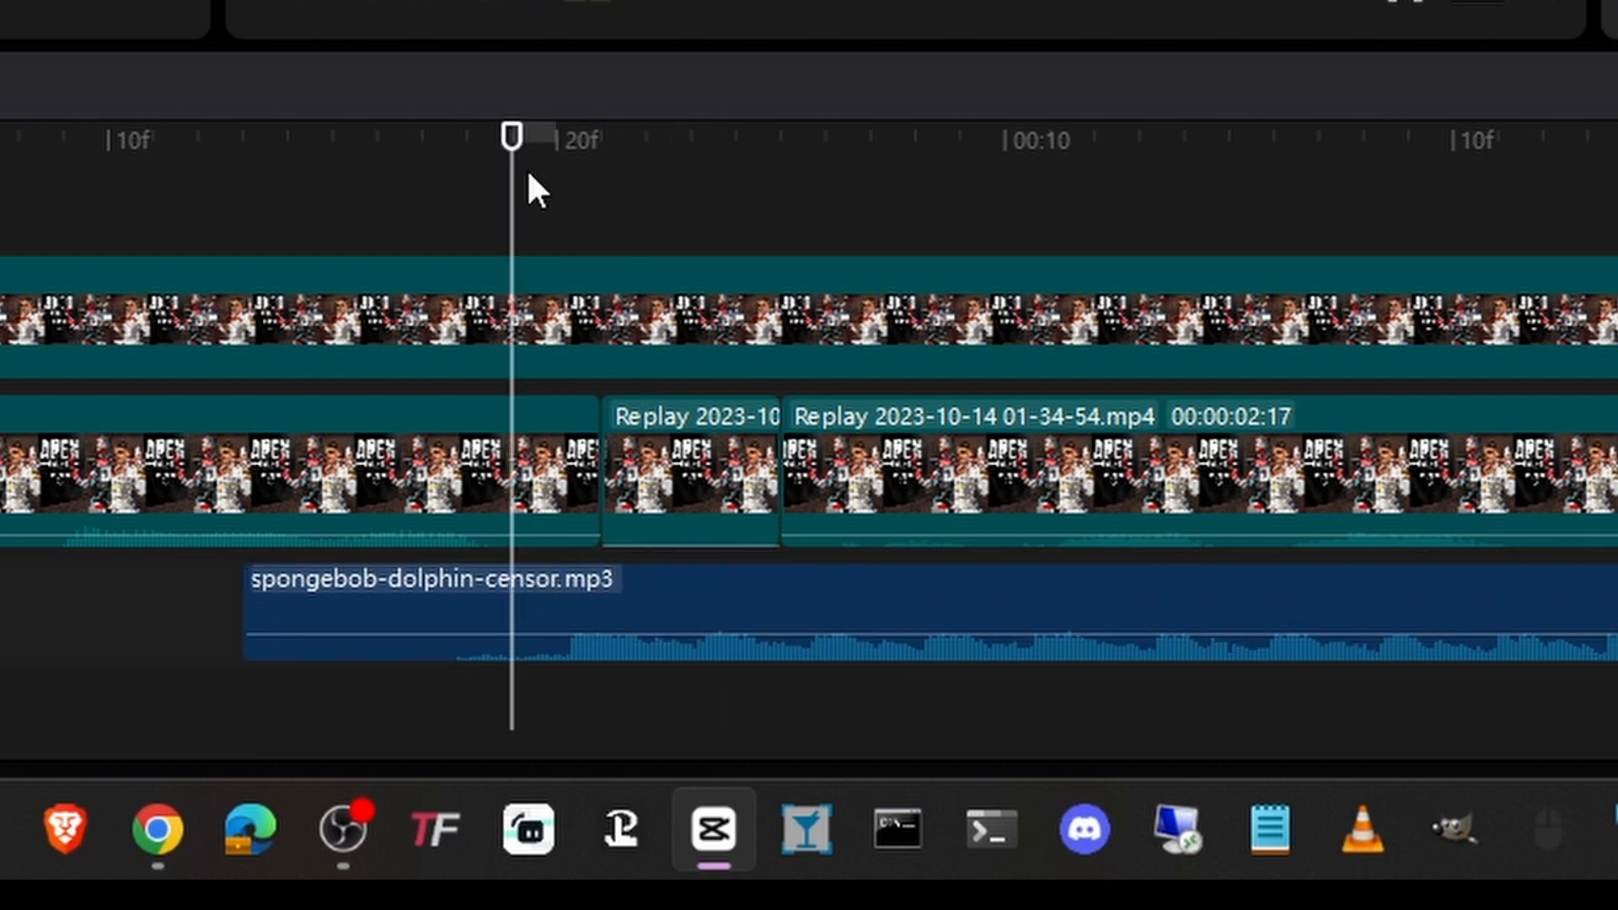
left_click(660, 575)
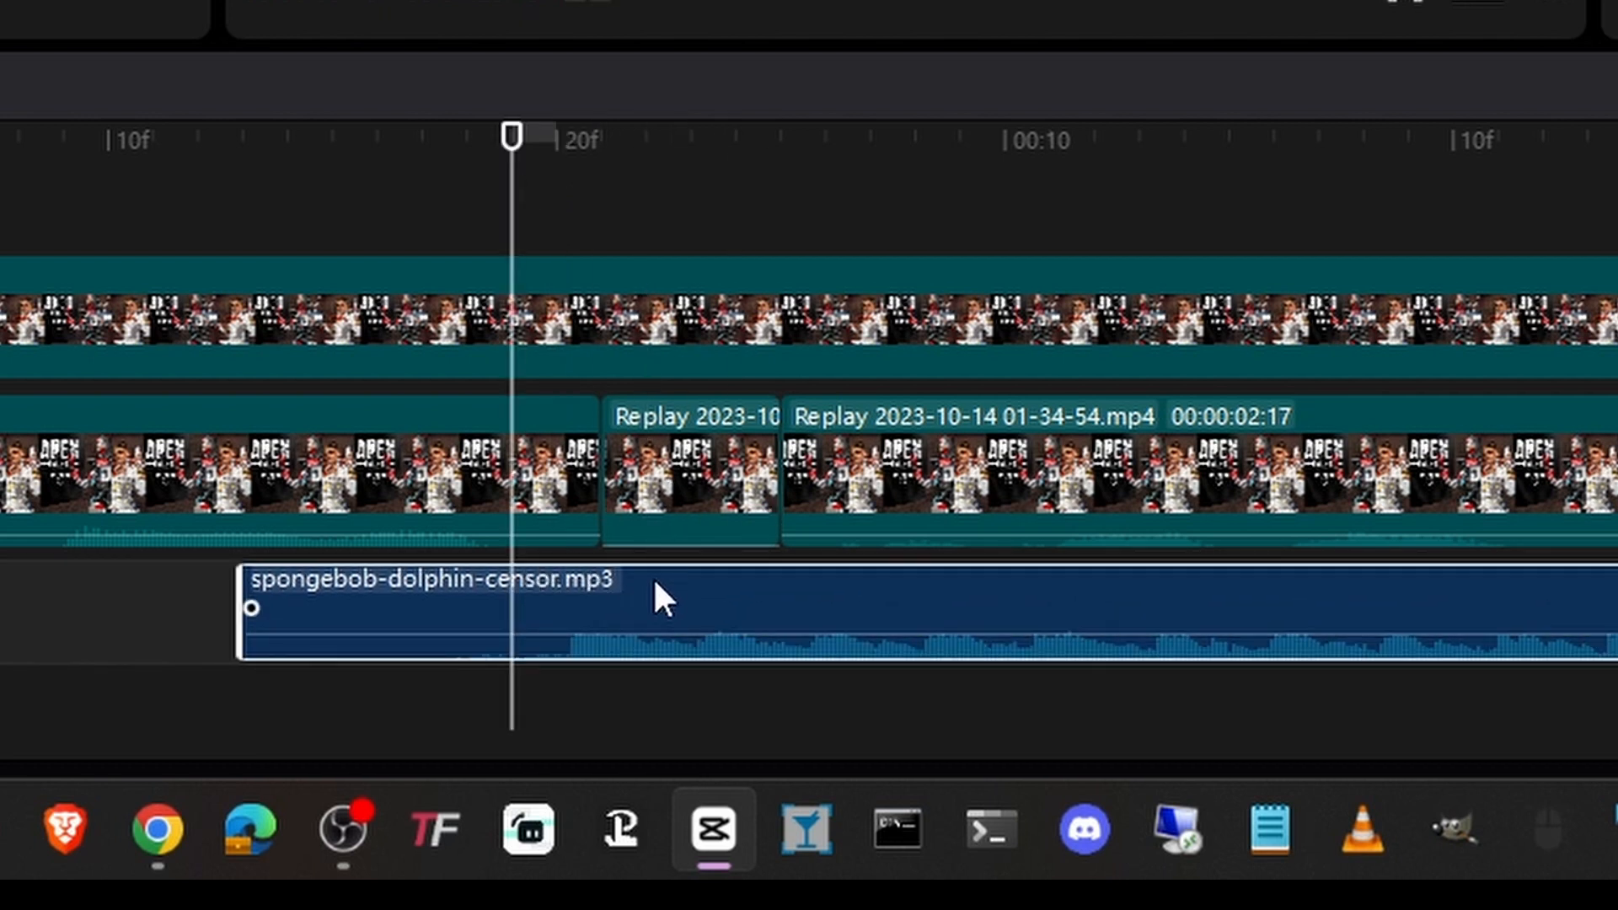
key("ctrl+b")
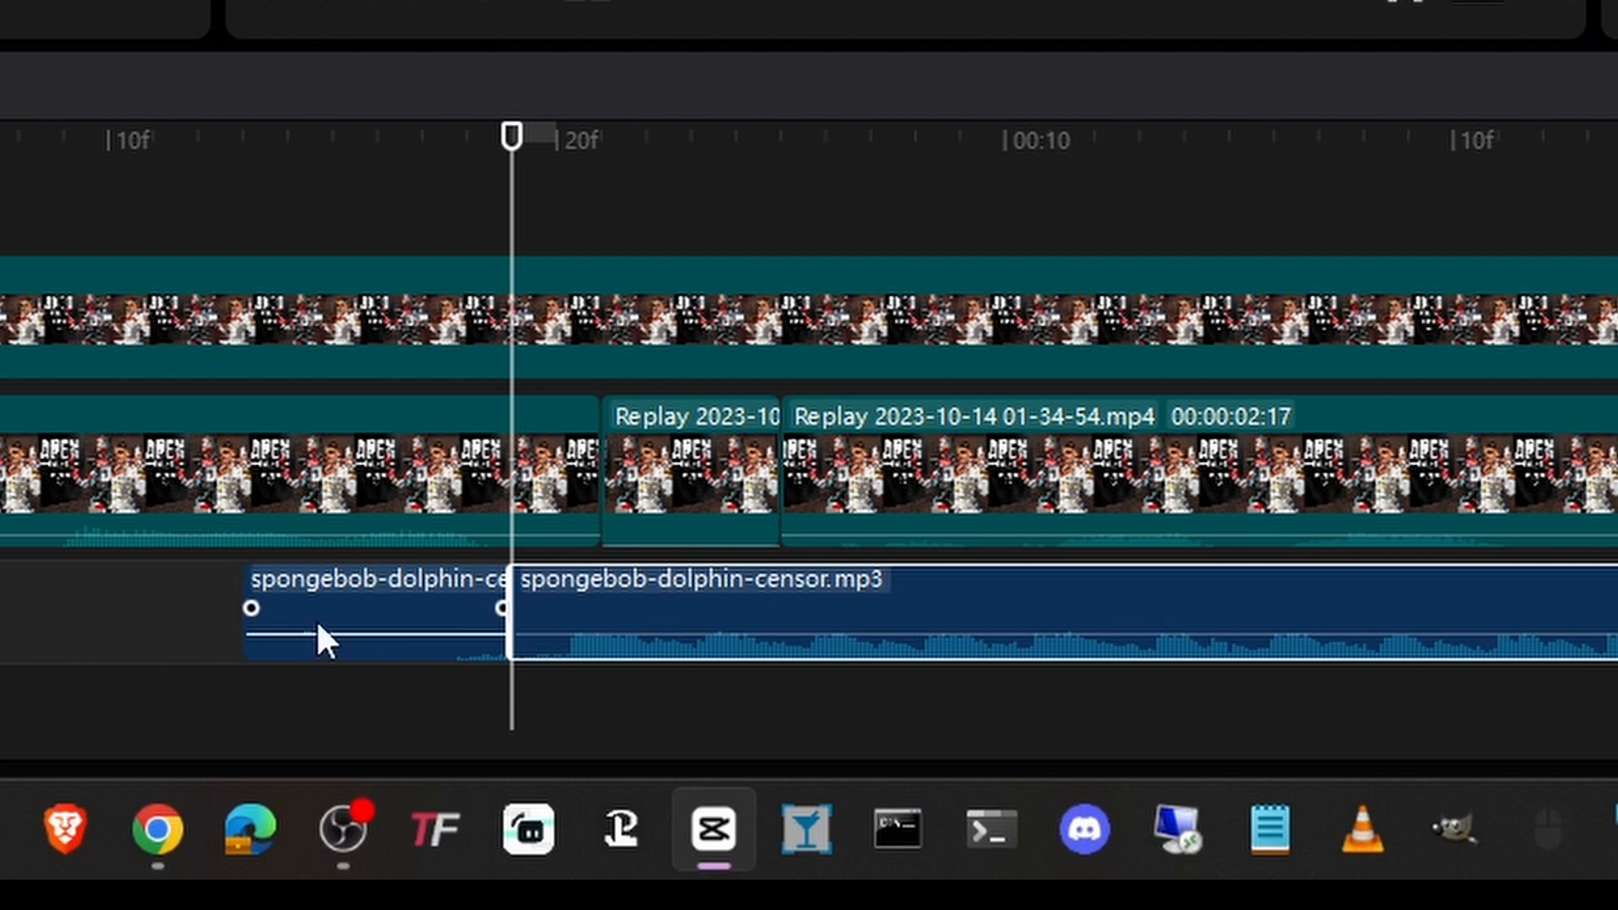
key("Delete")
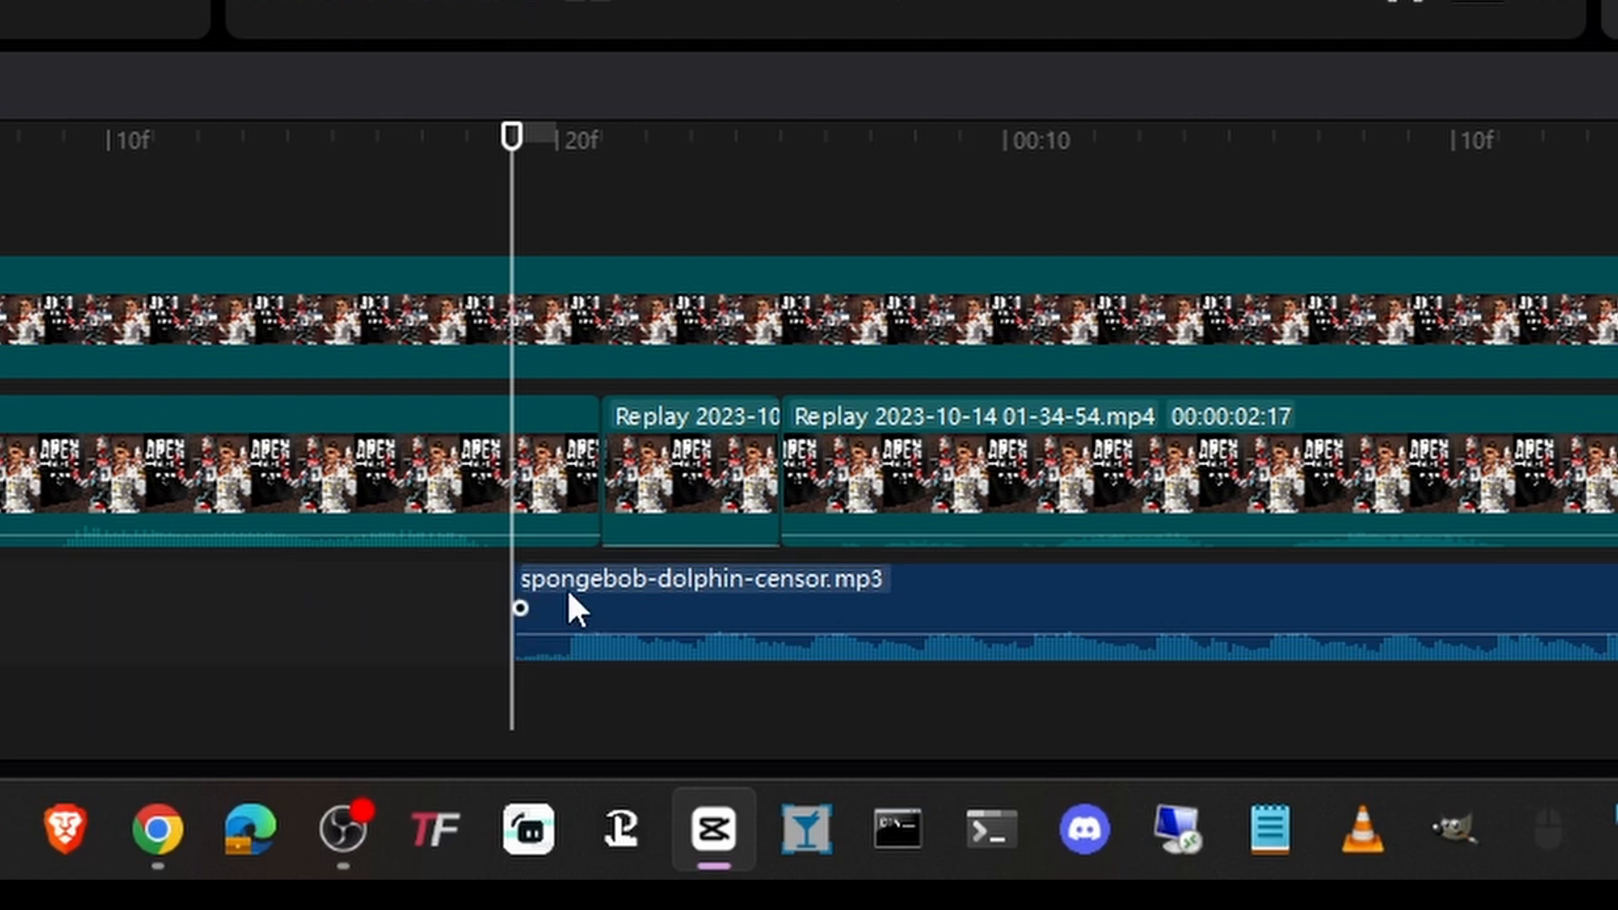
Step: Split the dolphin sound at about 00:00:09:26, just past the silenced piece, and delete the remainder after the cut
left_click(778, 145)
left_click_drag(777, 145, 835, 164)
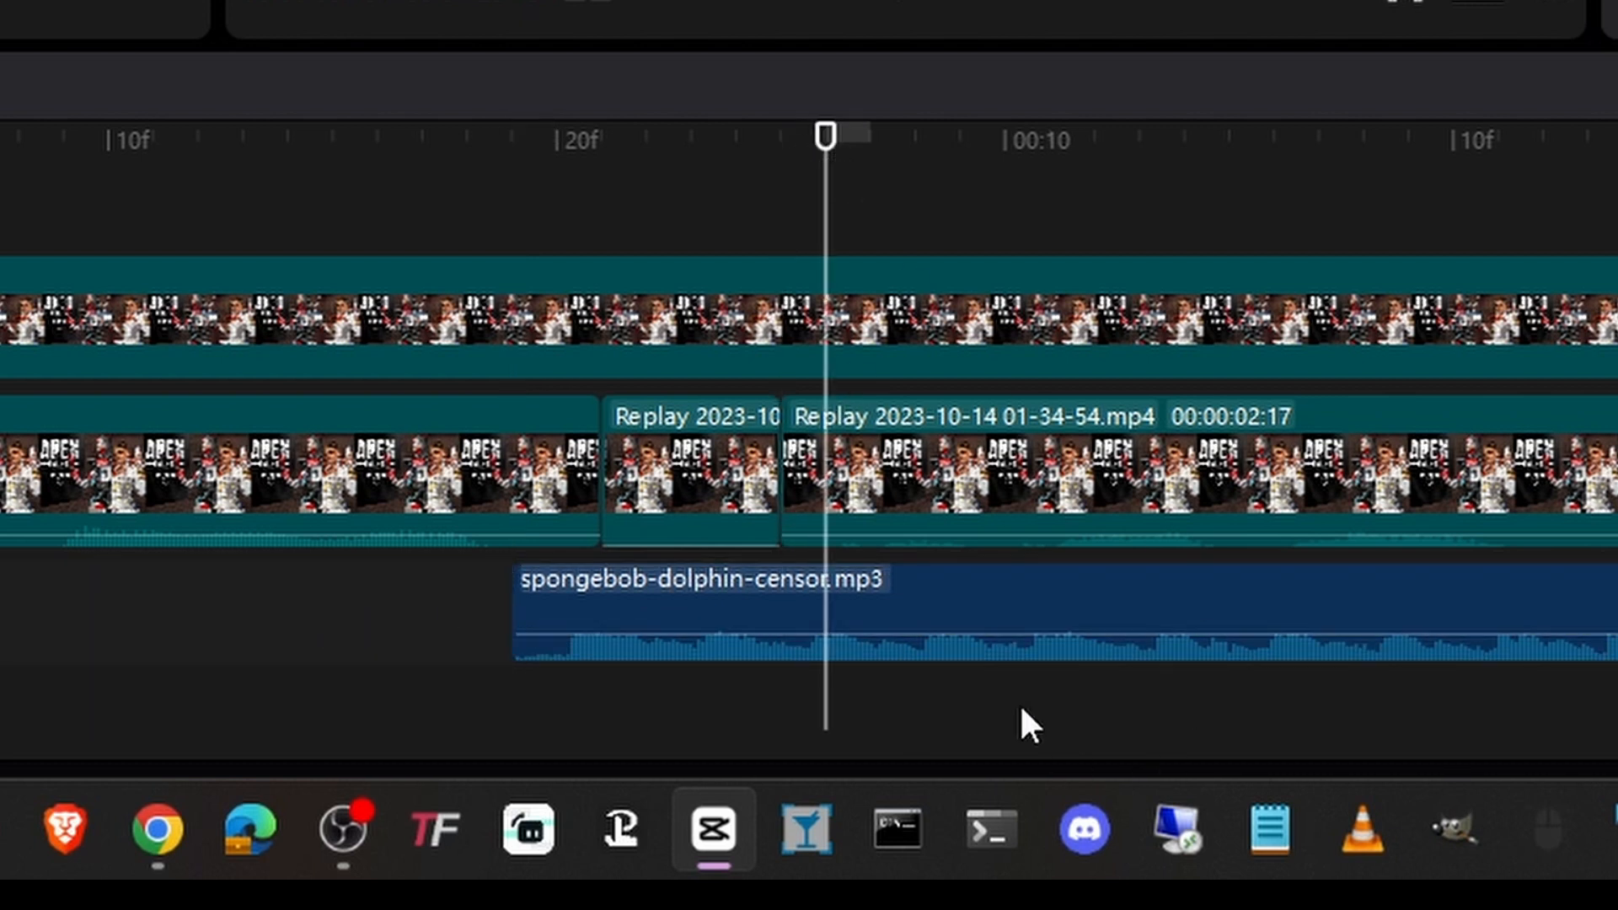
left_click(991, 602)
key("ctrl+b")
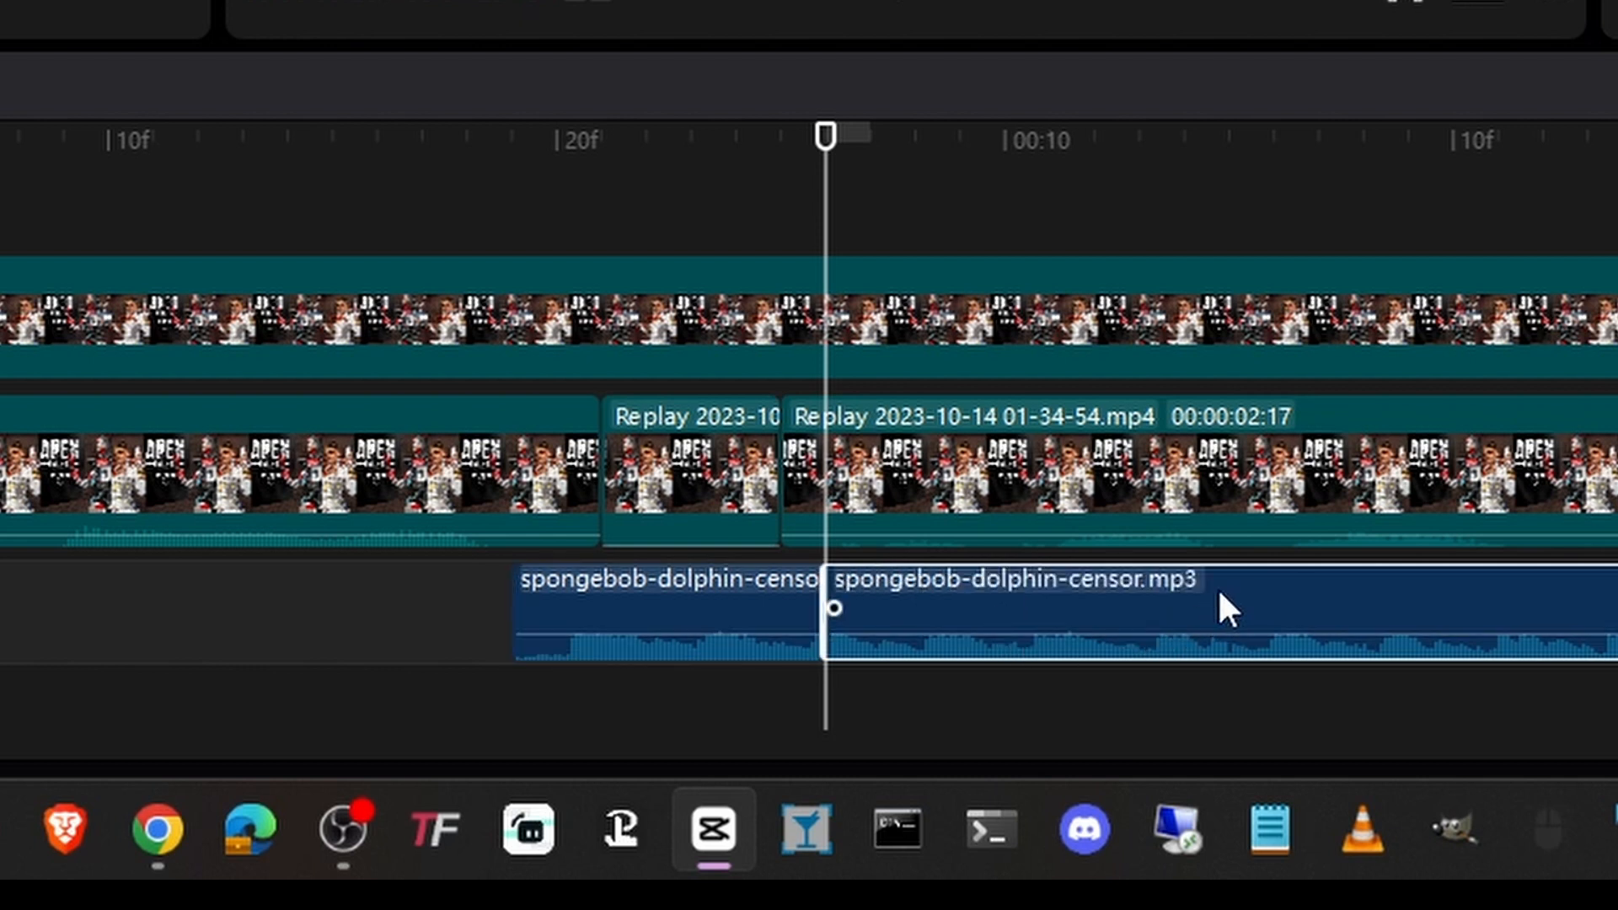
key("Delete")
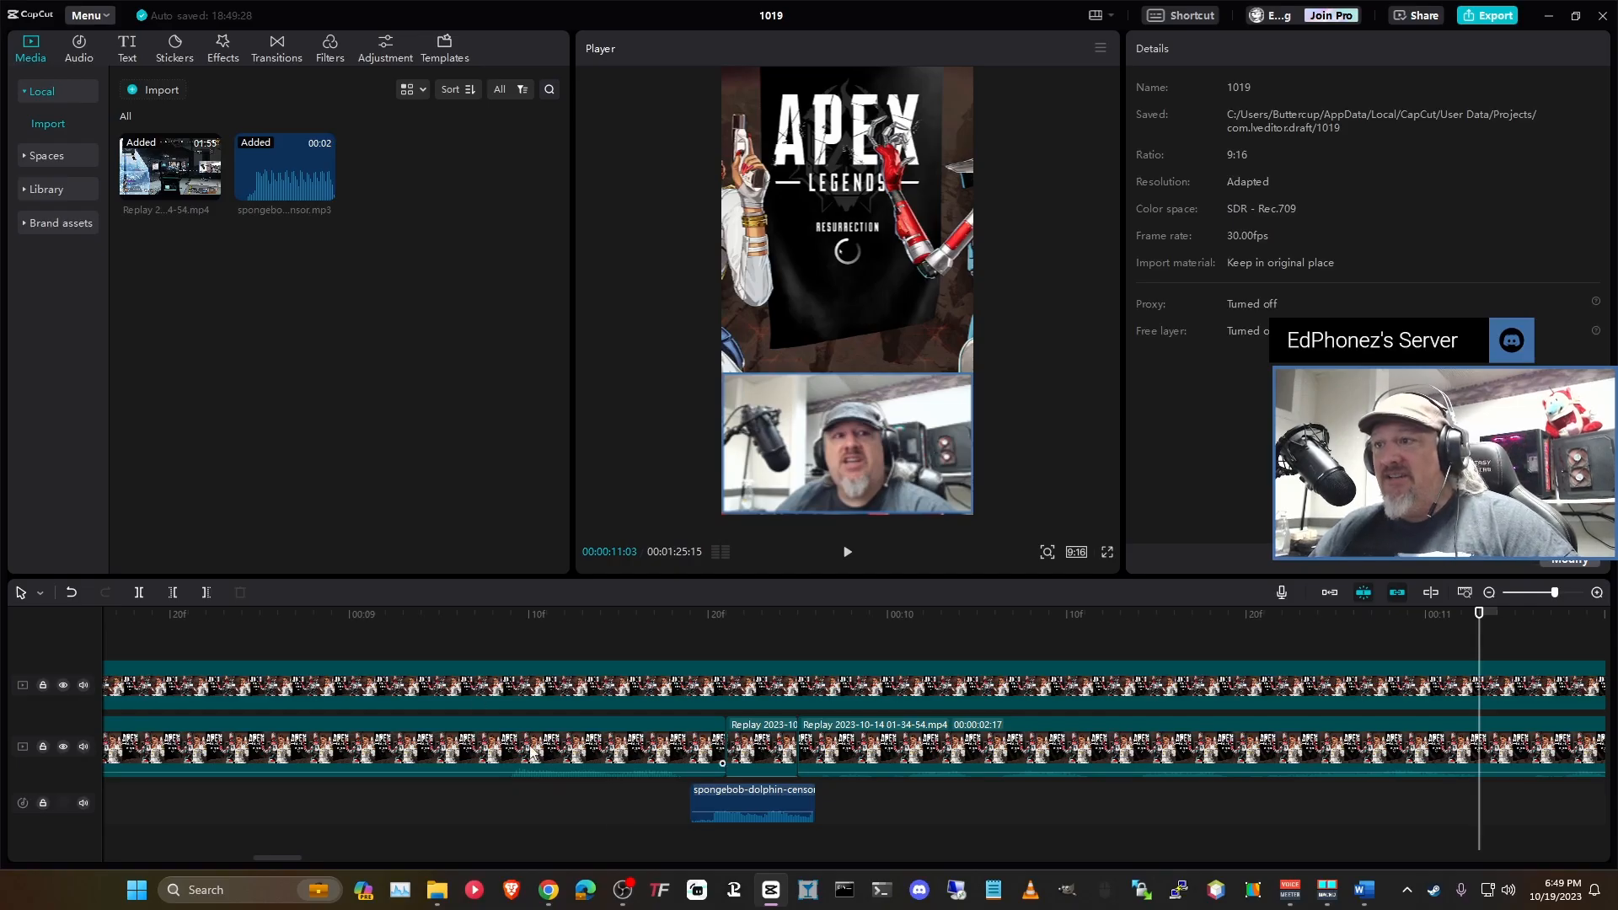
left_click(386, 535)
left_click_drag(647, 772, 644, 773)
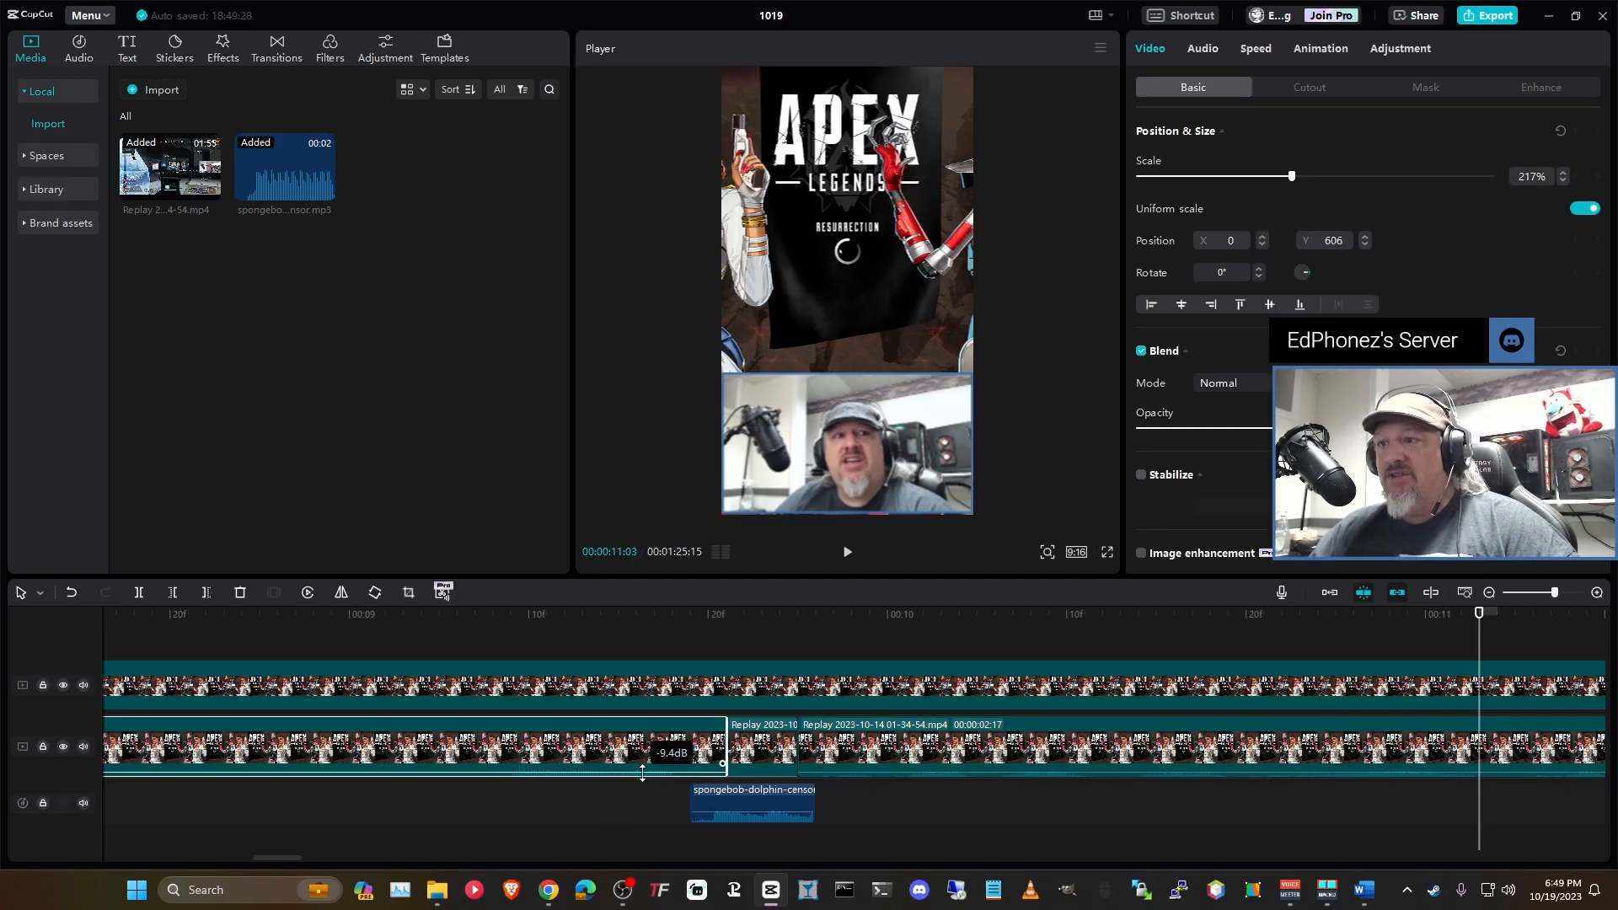
key("ctrl+z")
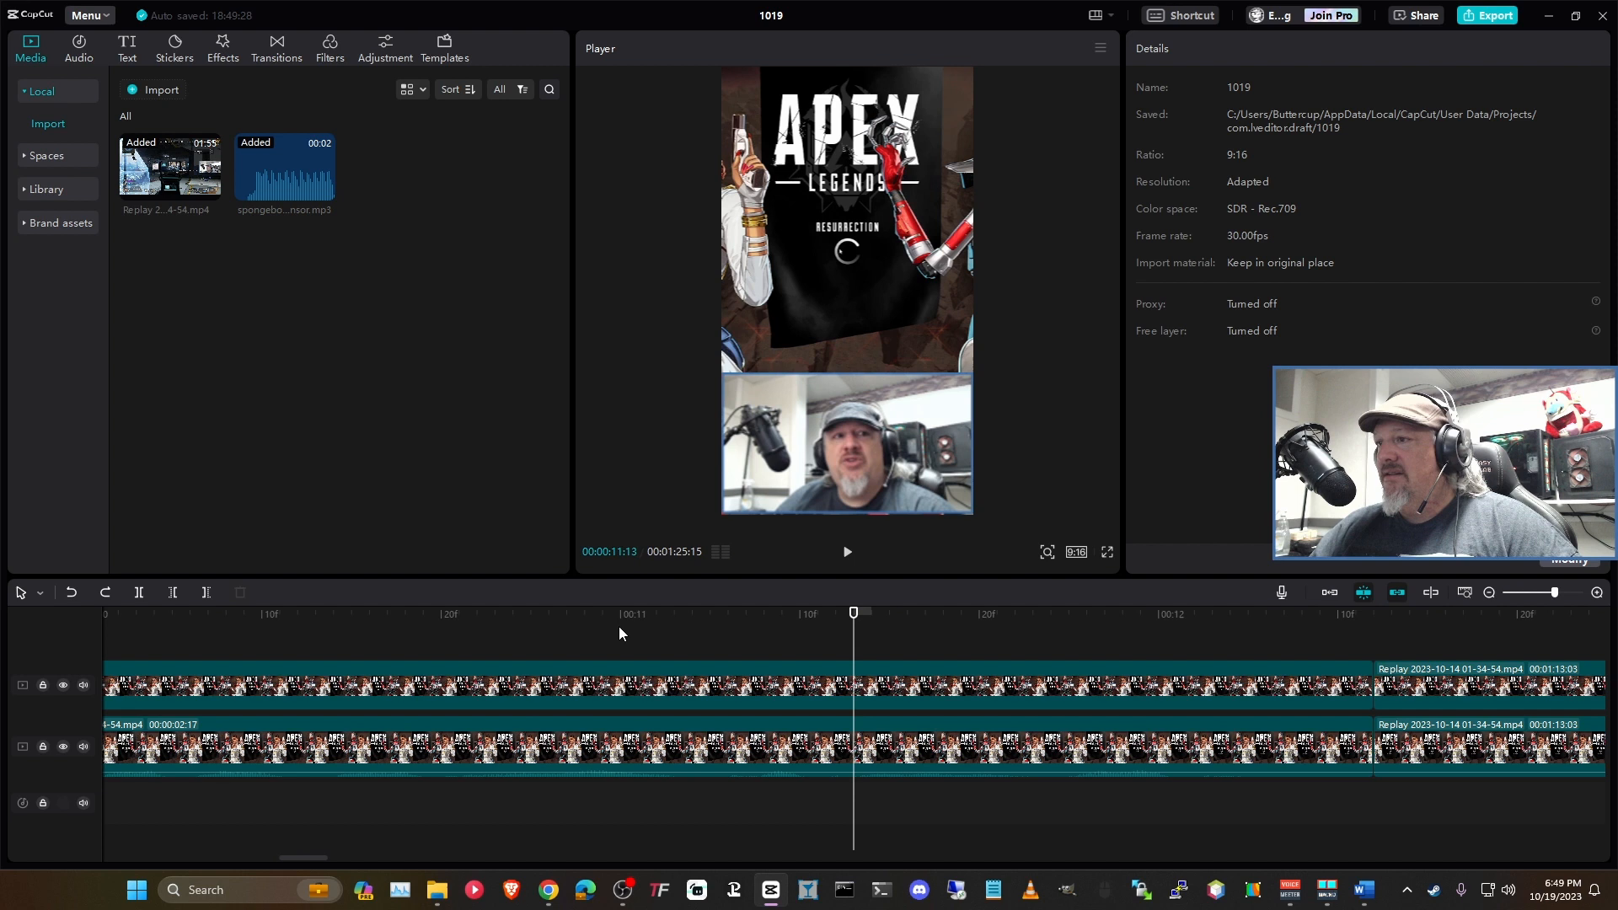
Step: Split the lower video track's clip at 00:00:11:24 and 00:00:12:01, and silence the short piece between the cuts
left_click(1114, 798)
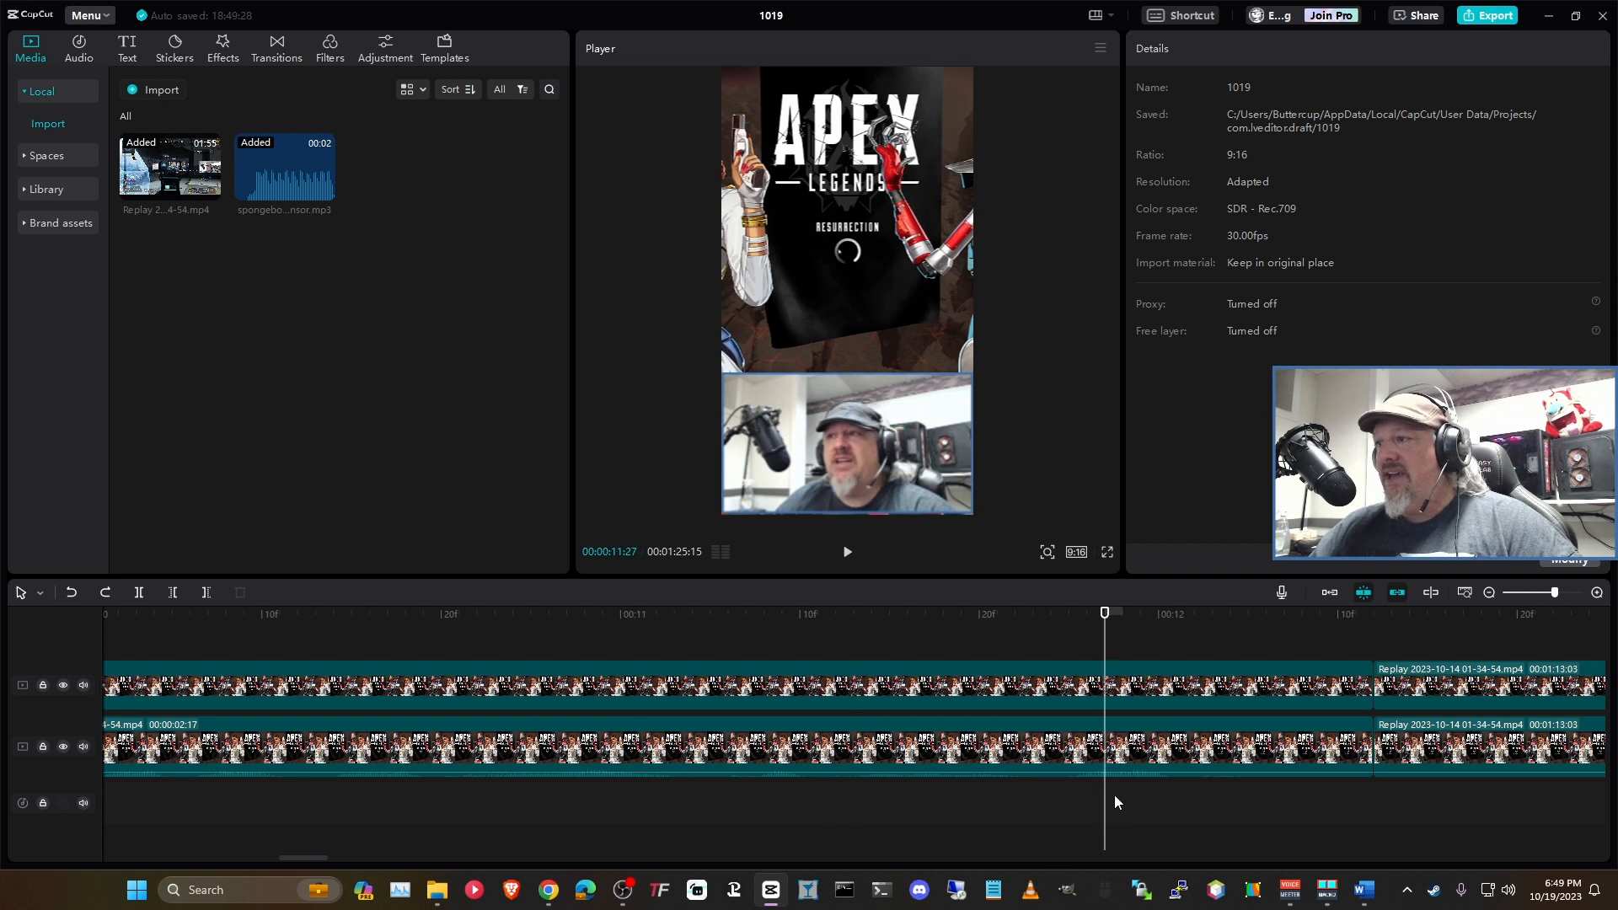
left_click(1069, 619)
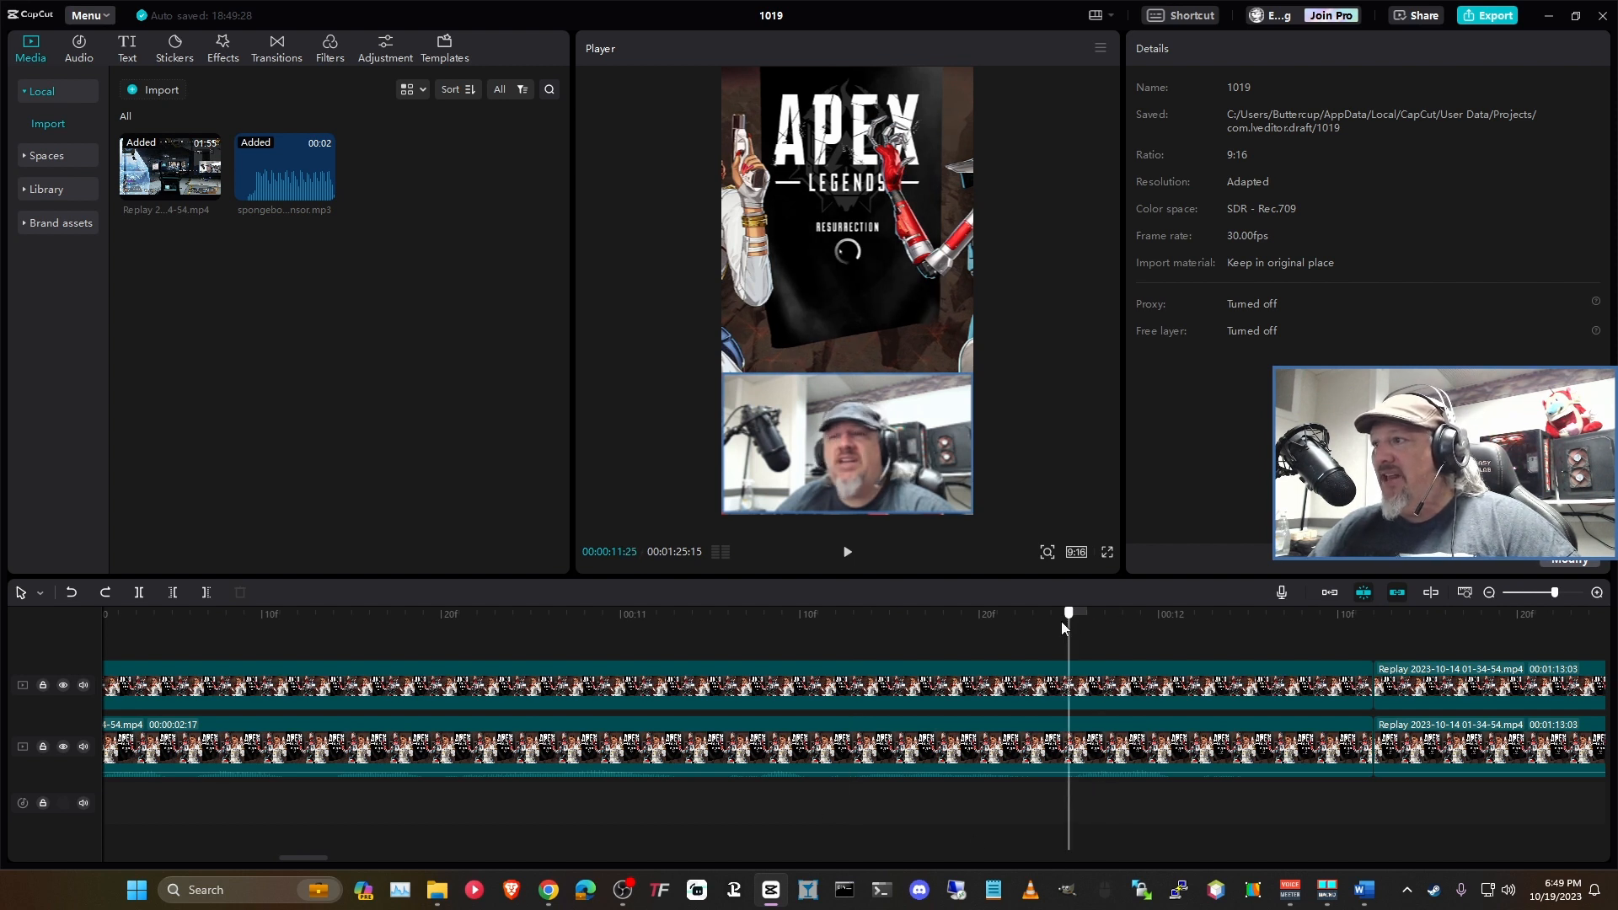
key("Left")
key("Right")
key("Left")
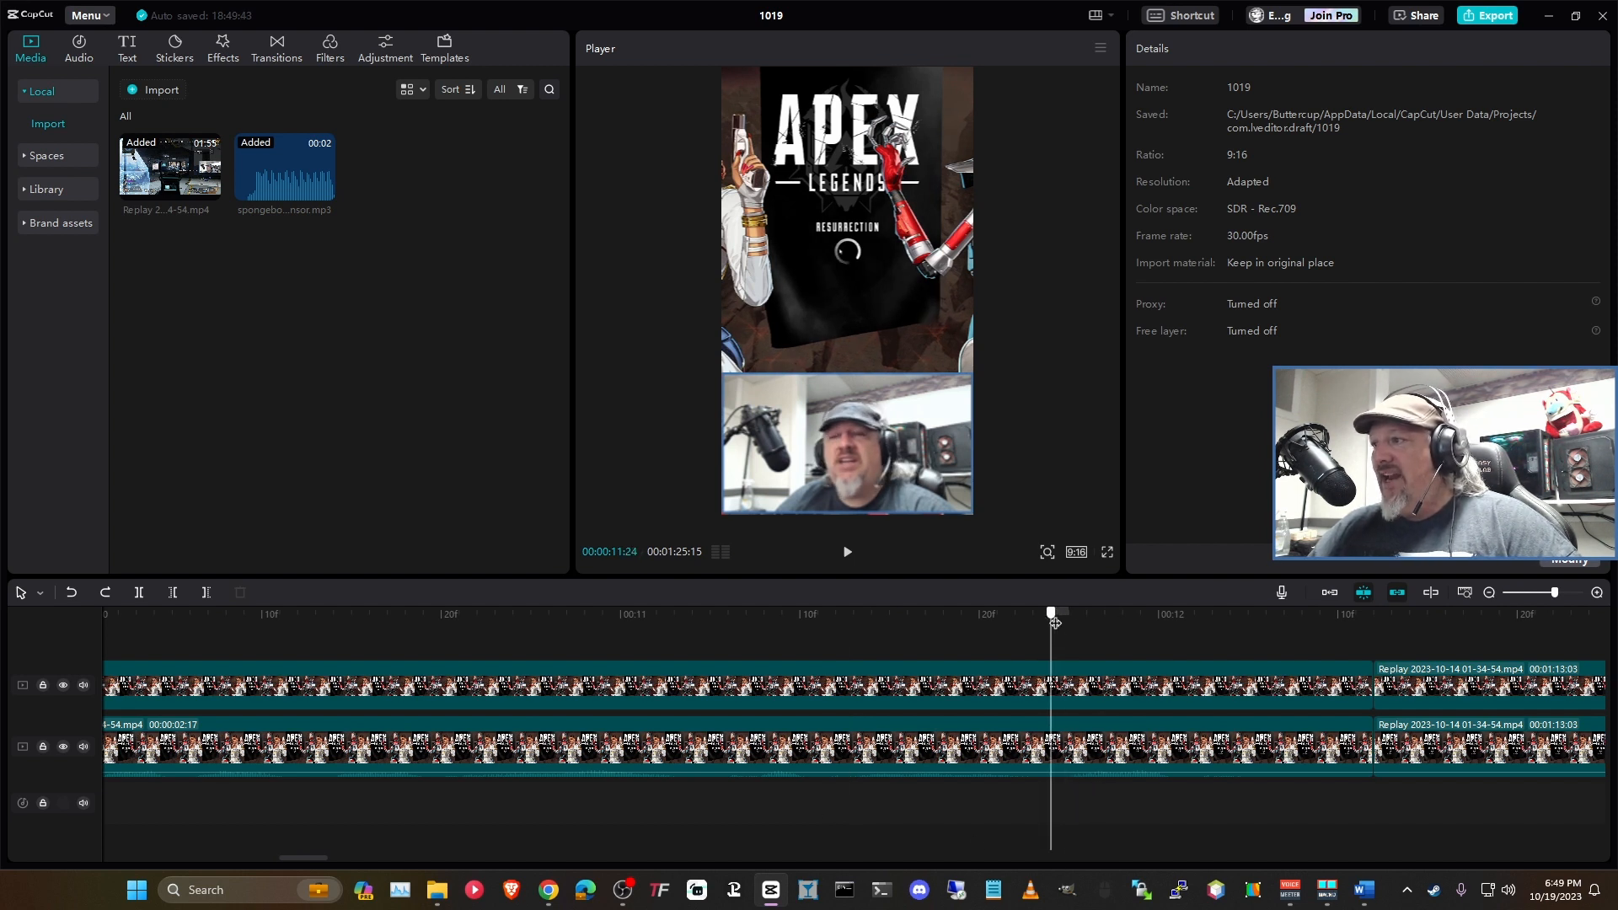
left_click(1090, 752)
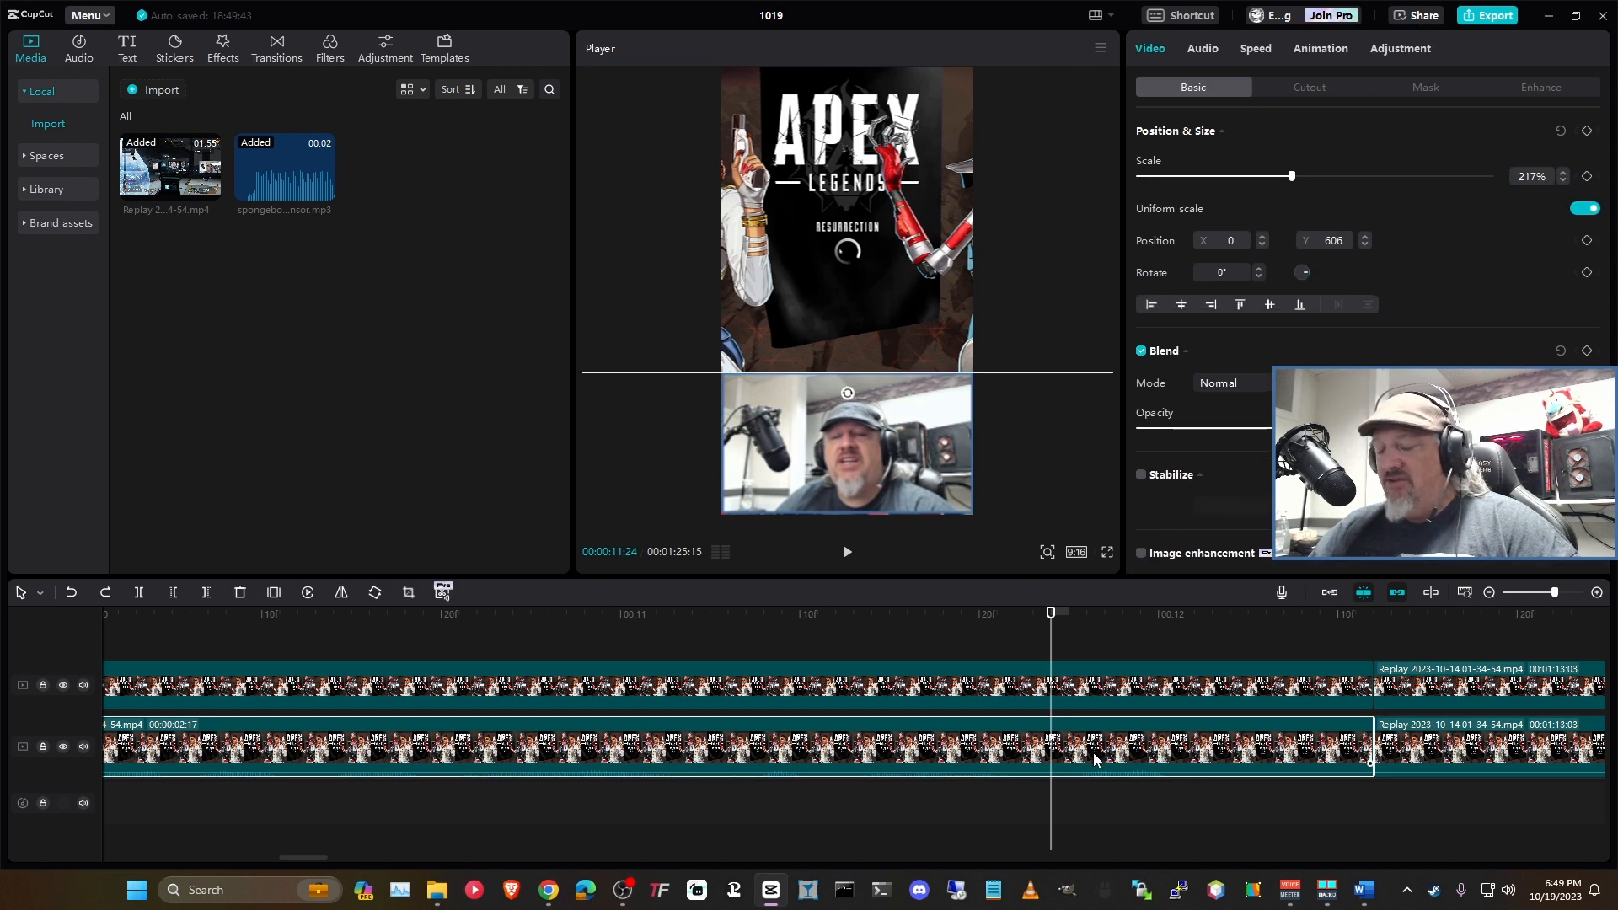
key("ctrl+b")
left_click_drag(1161, 618, 1176, 628)
key("ctrl+b")
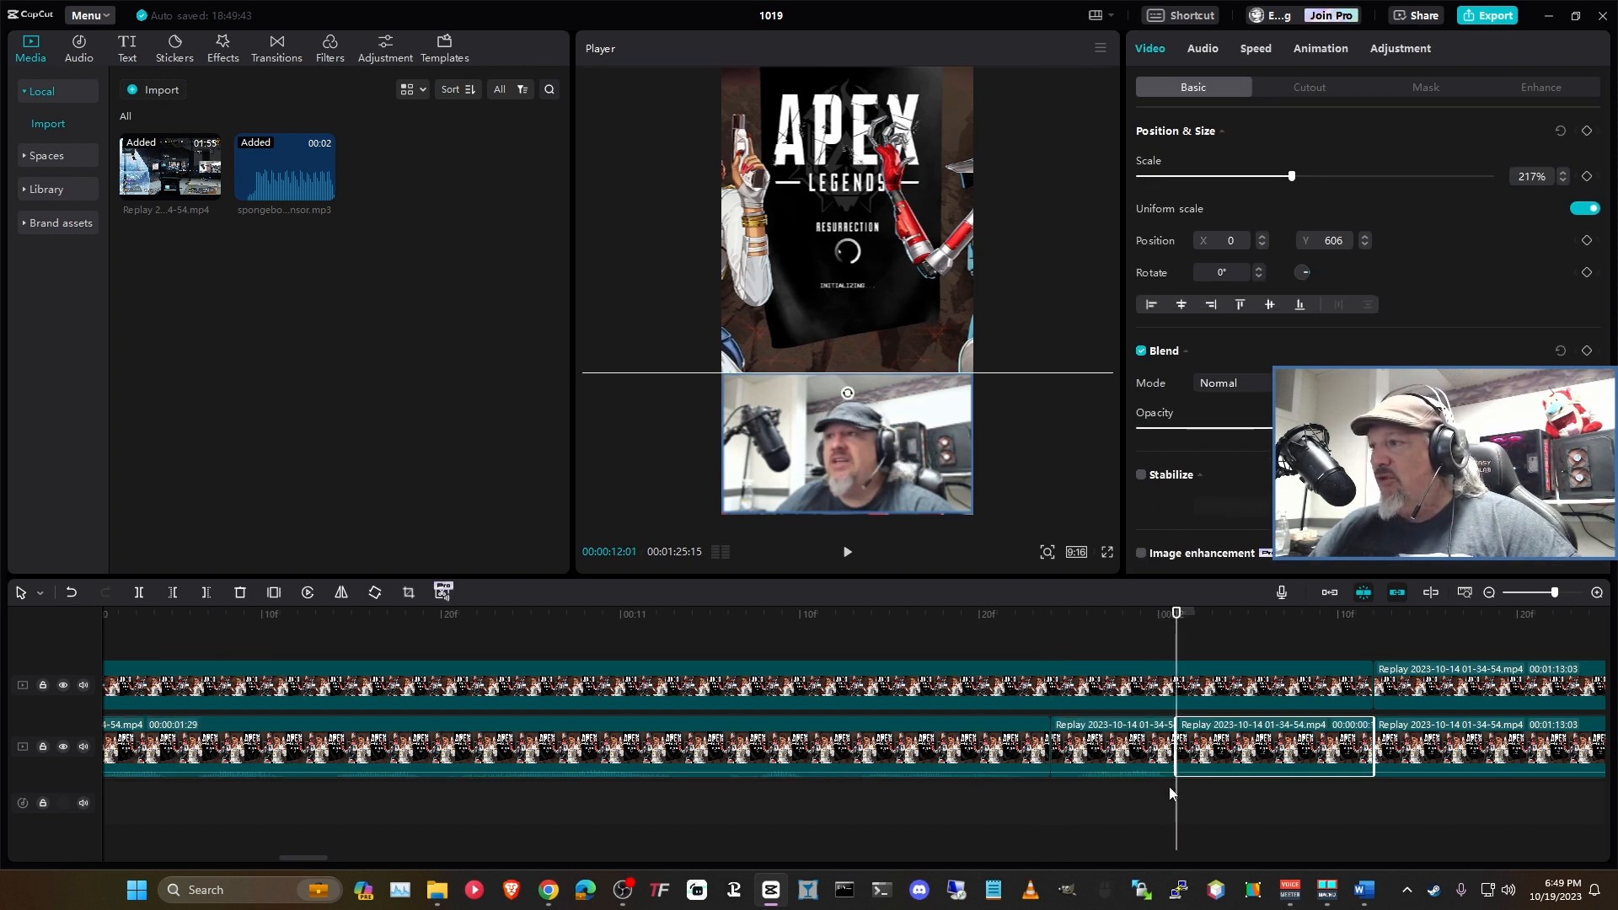
left_click(1118, 766)
left_click(980, 830)
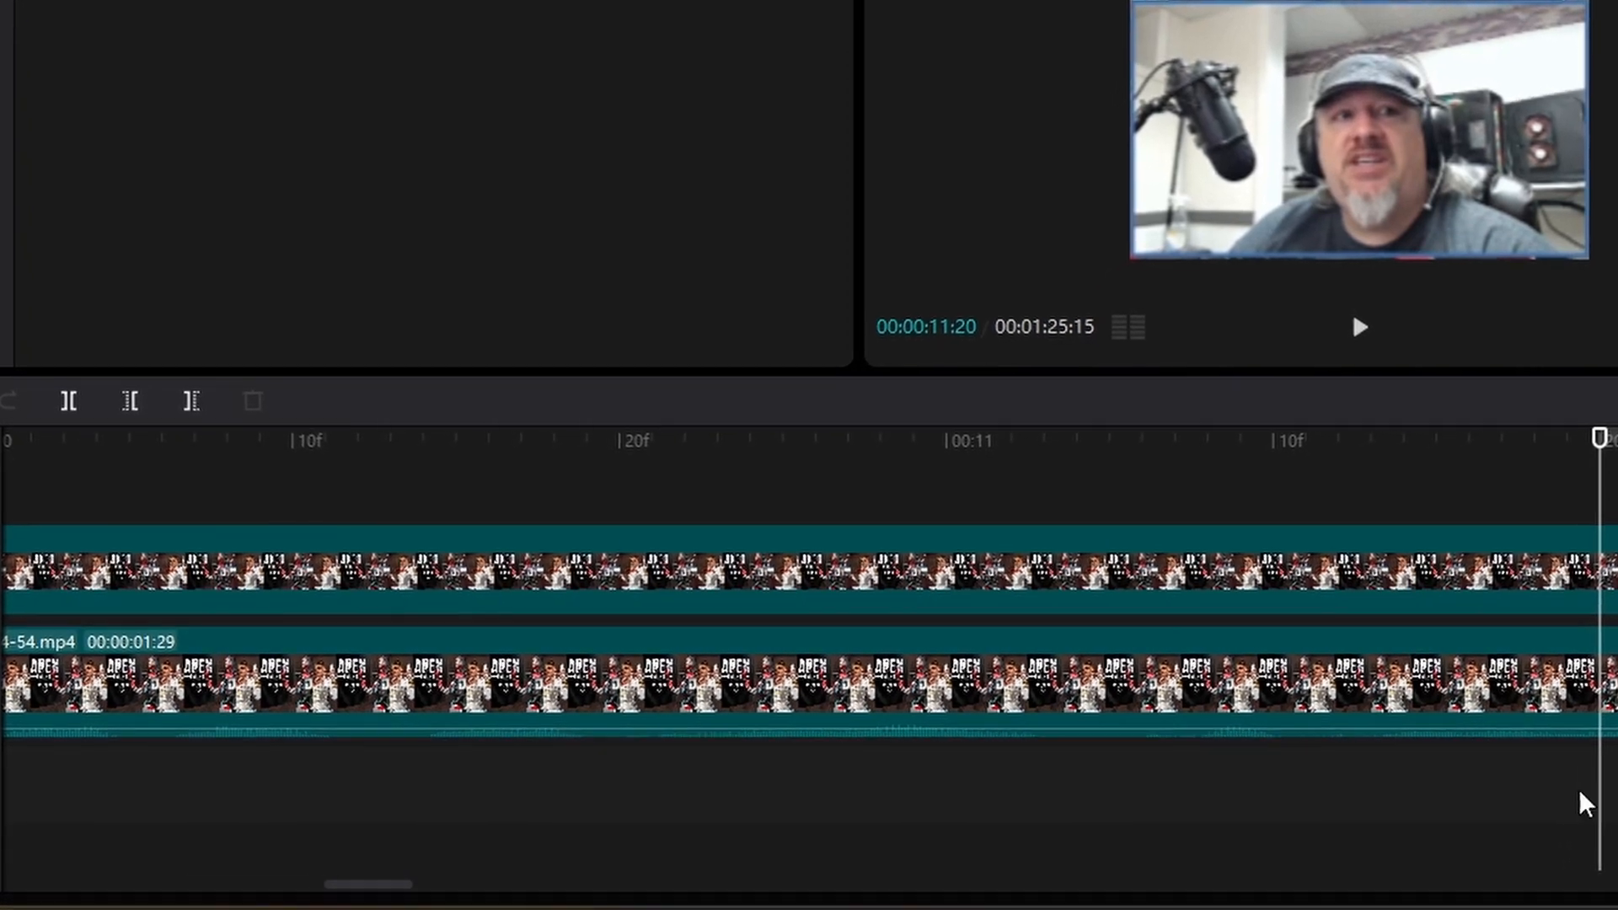
Step: Copy the trimmed dolphin sound that covers the first silenced piece
mouse_move(410, 890)
left_mouse_down()
mouse_move(370, 893)
mouse_move(384, 896)
left_mouse_up()
left_click(522, 779)
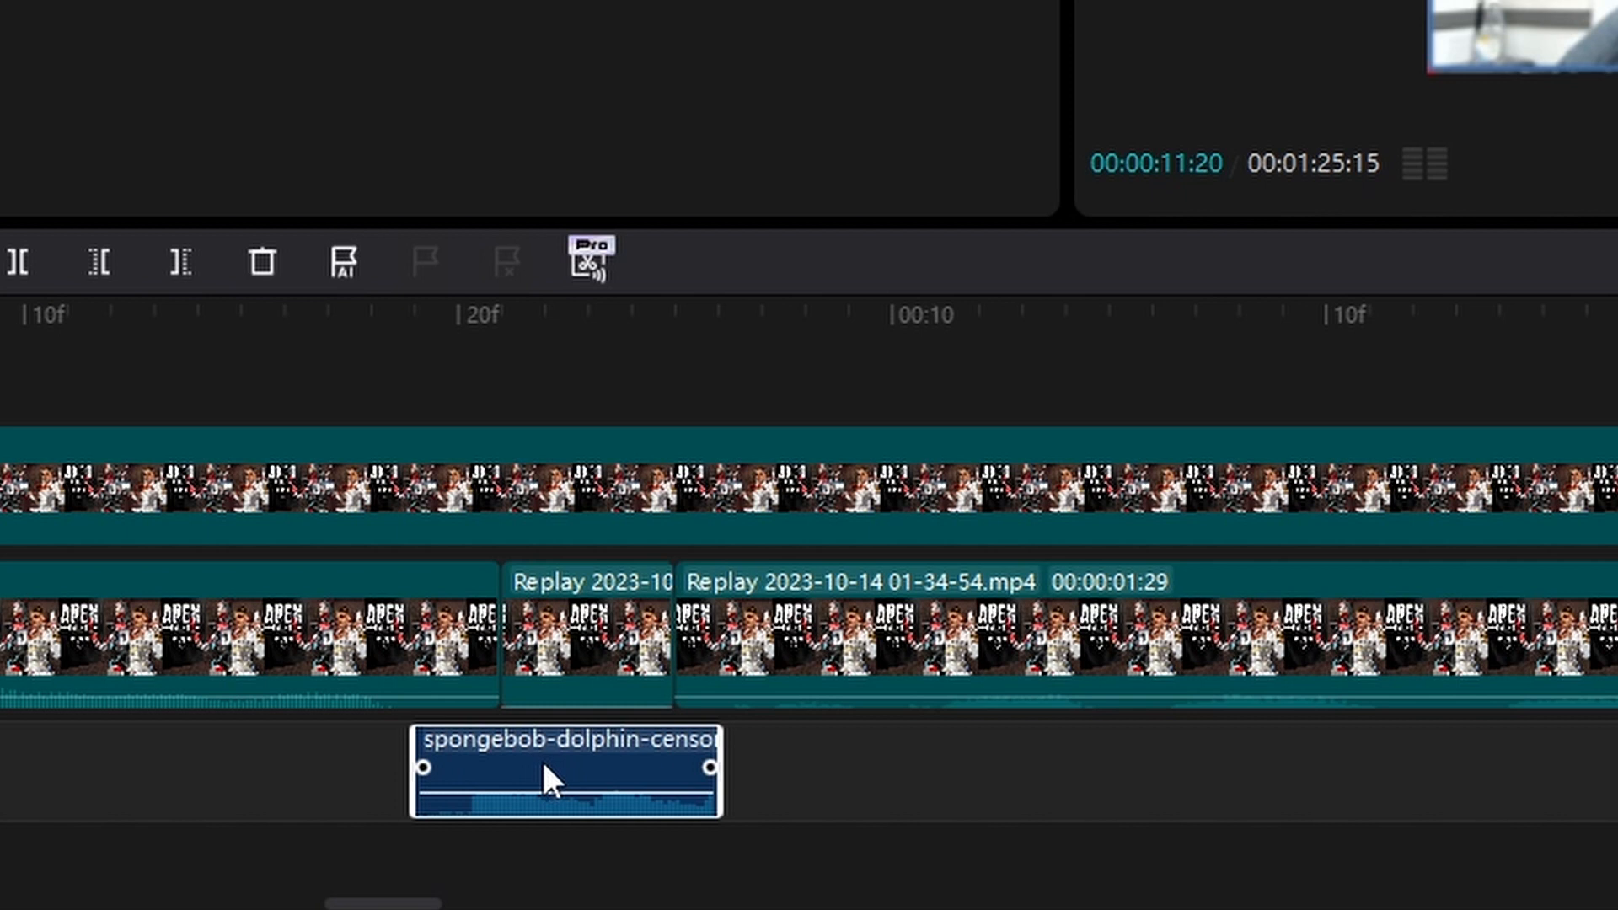
right_click(541, 766)
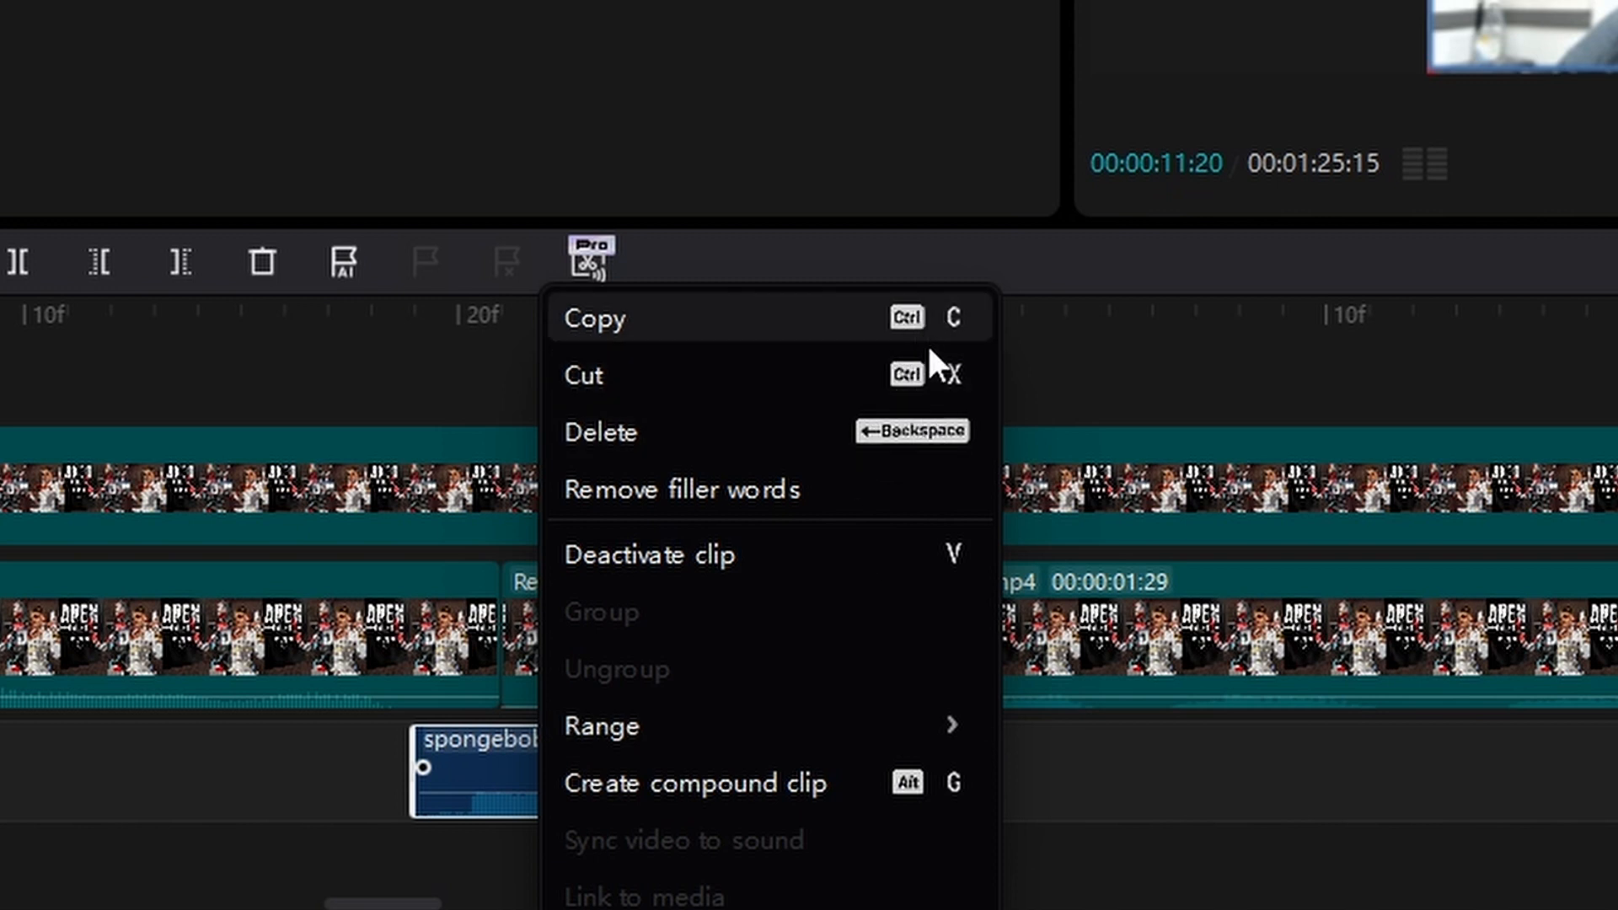
left_click(1084, 798)
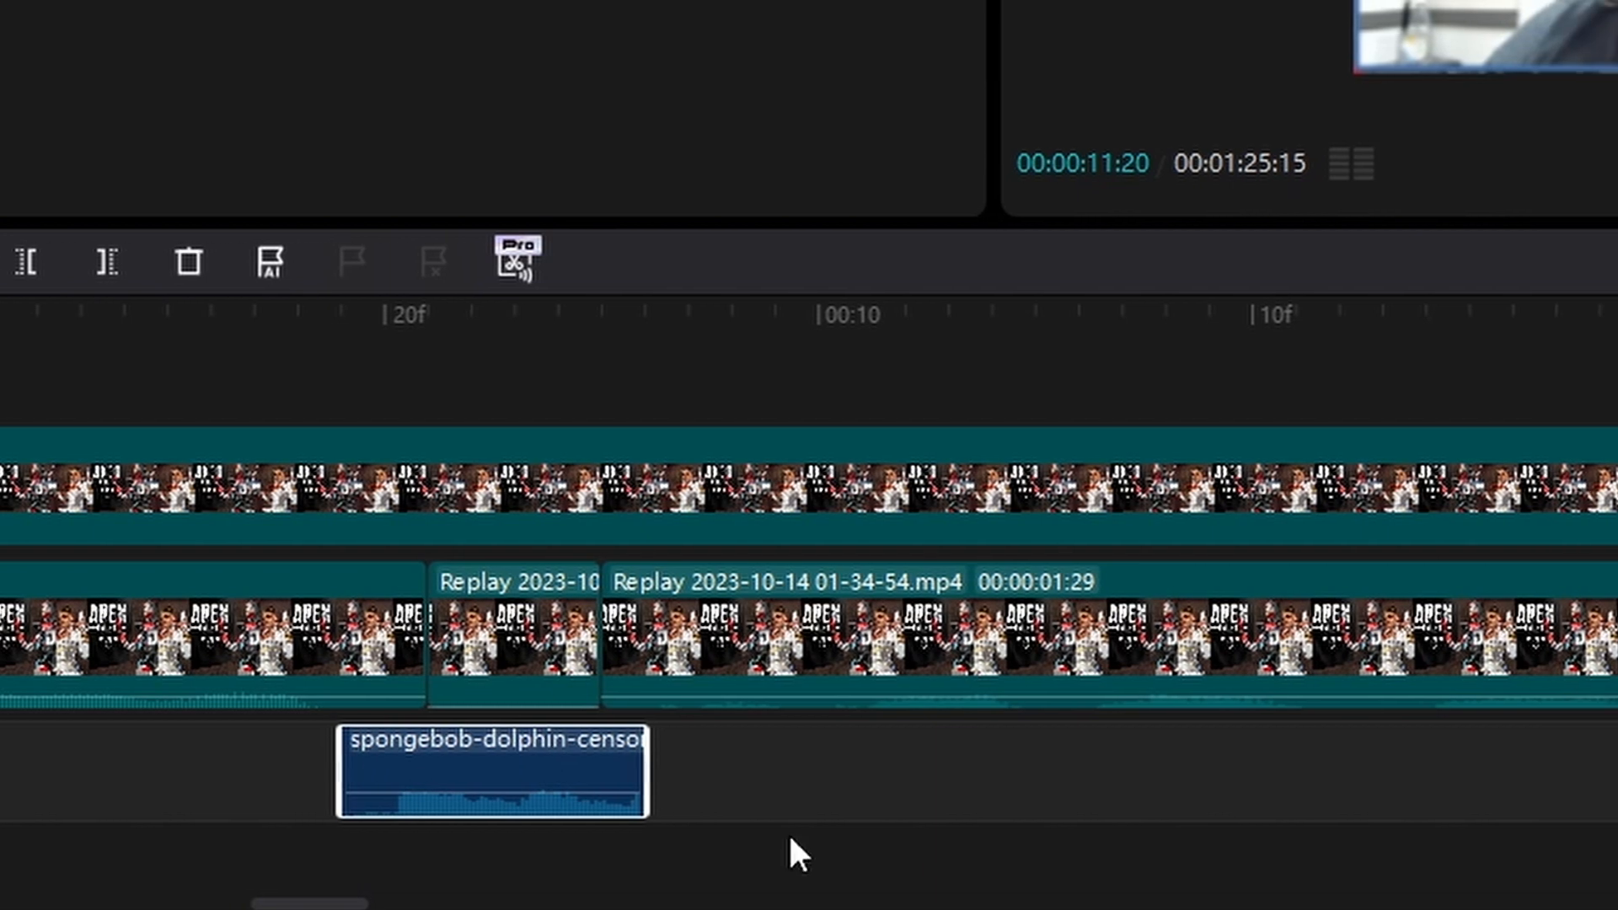
Step: Paste the dolphin sound at 00:00:11:23, just before the second silenced piece
left_click_drag(253, 904, 316, 903)
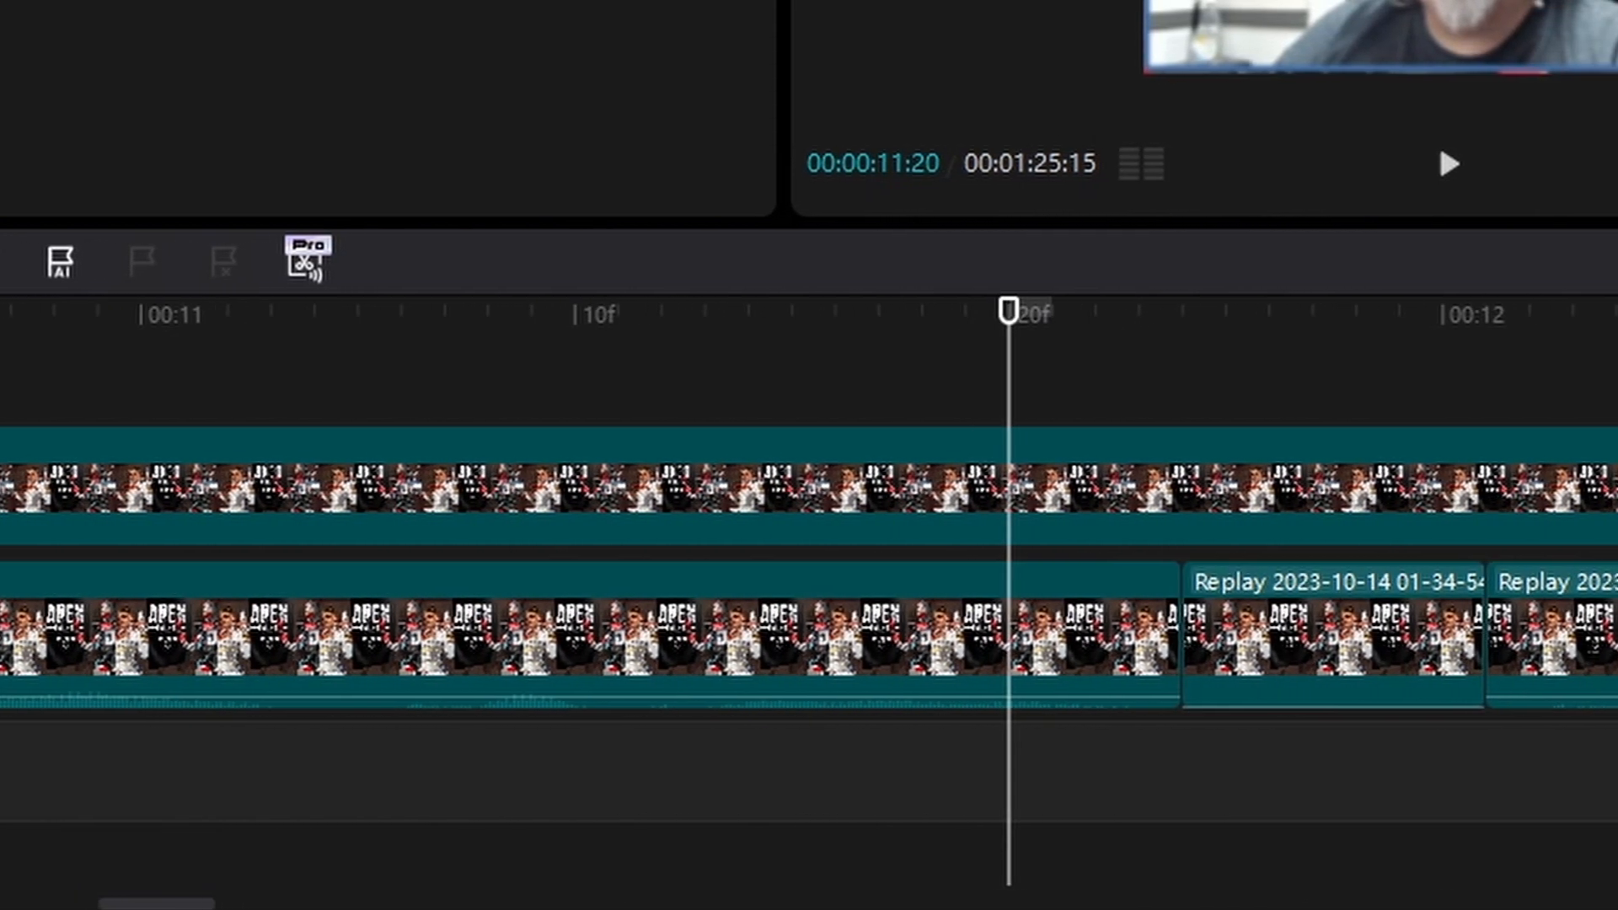
left_click(1222, 308)
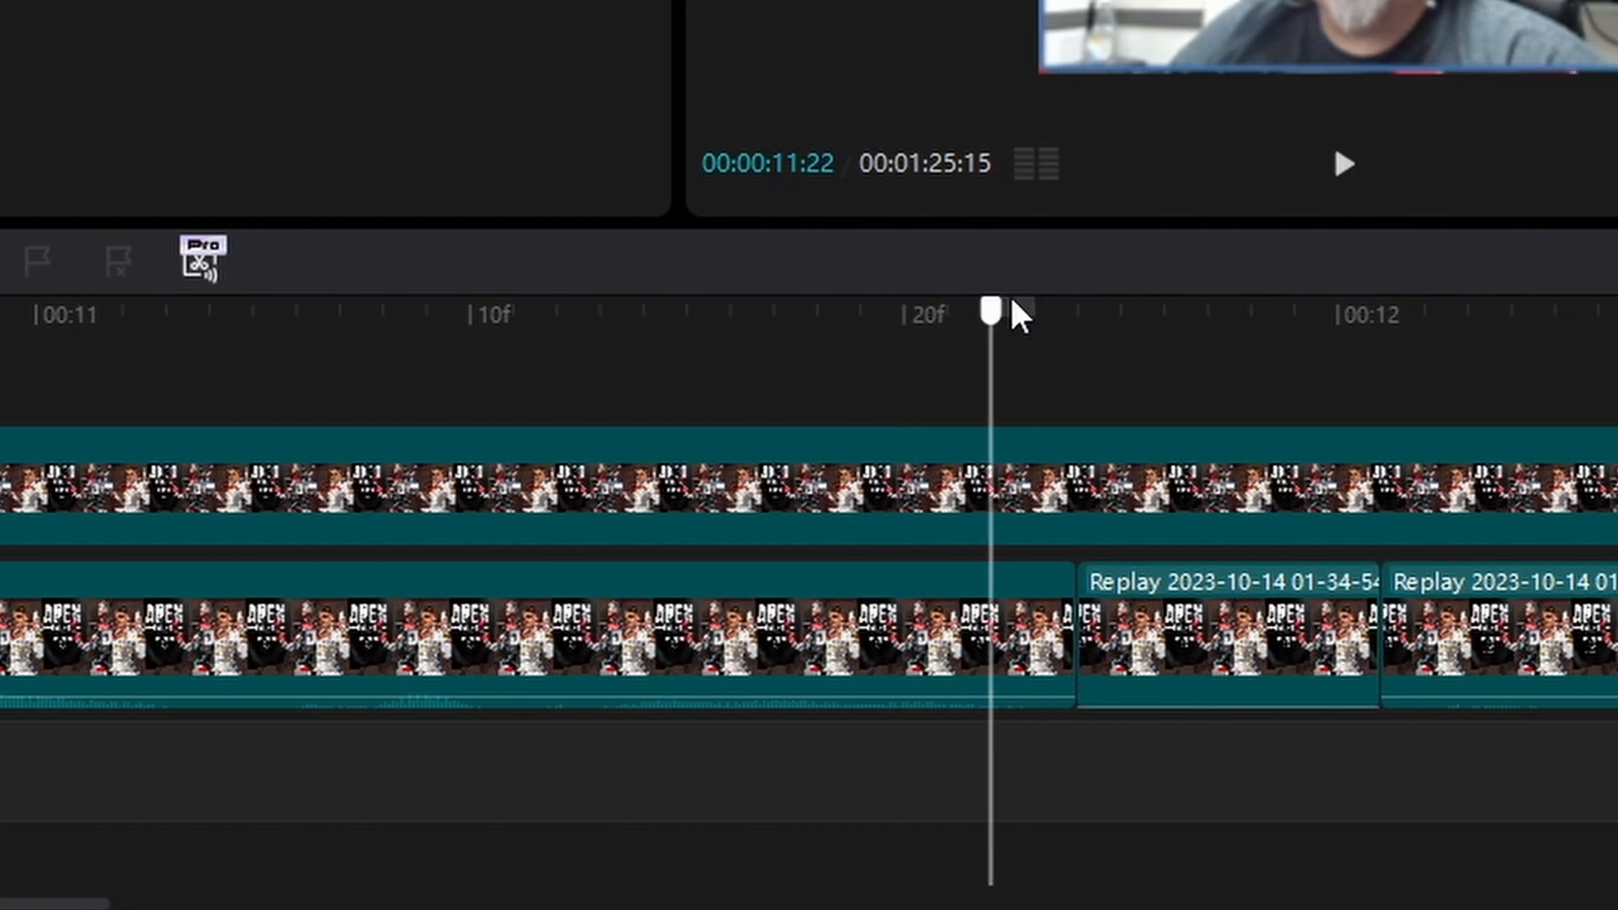
left_click(1014, 305)
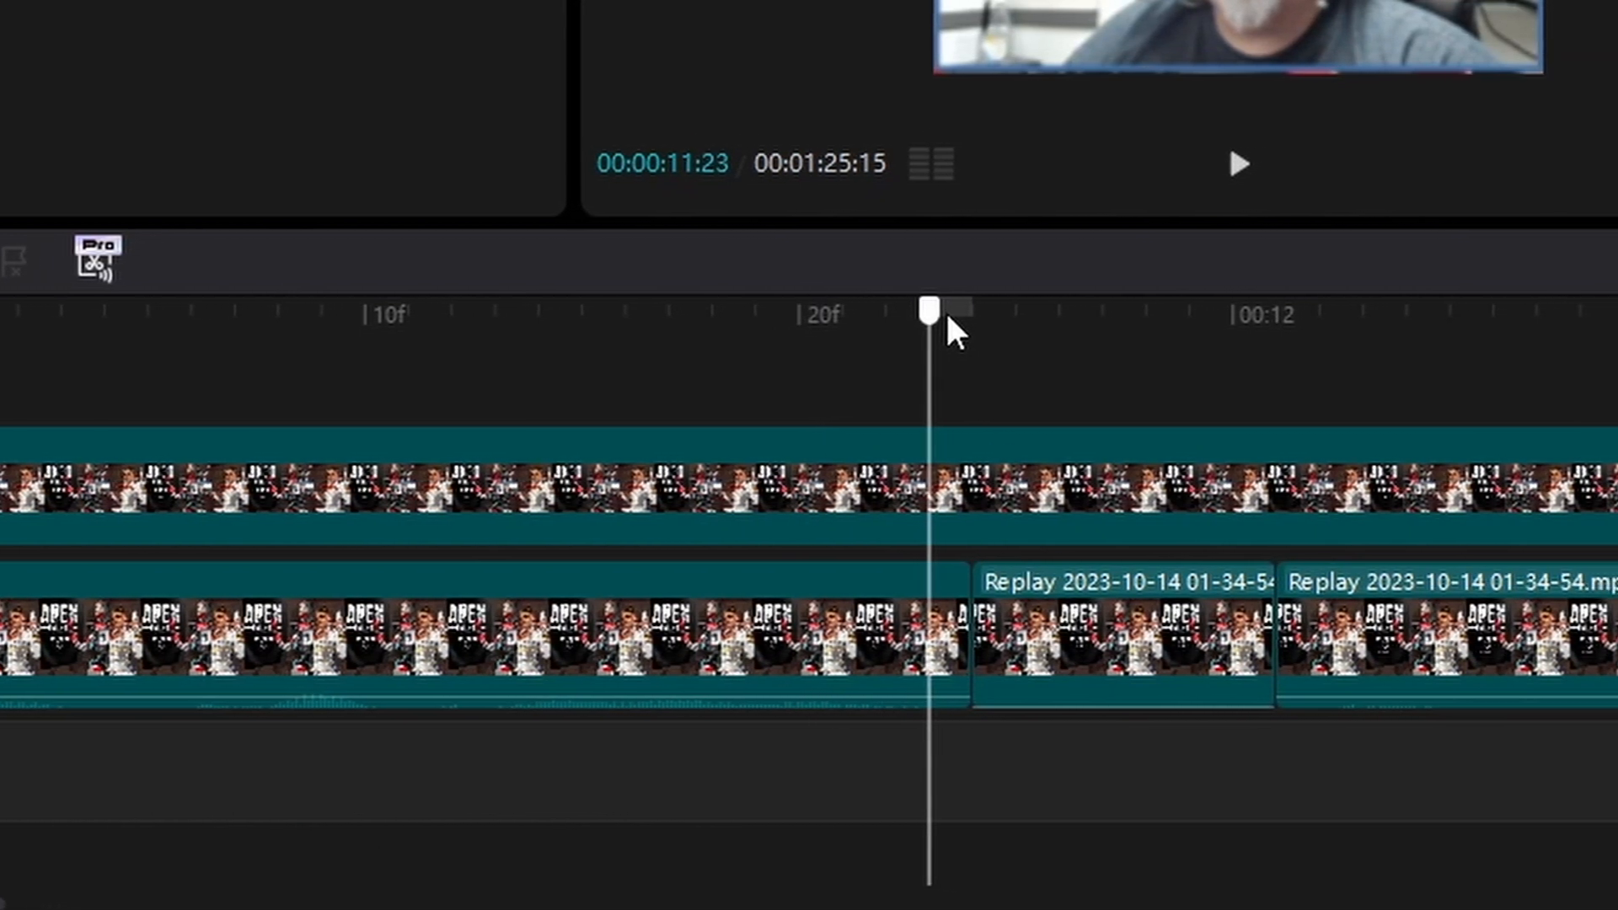
mouse_move(816, 316)
left_mouse_down()
mouse_move(860, 318)
mouse_move(825, 332)
left_mouse_up()
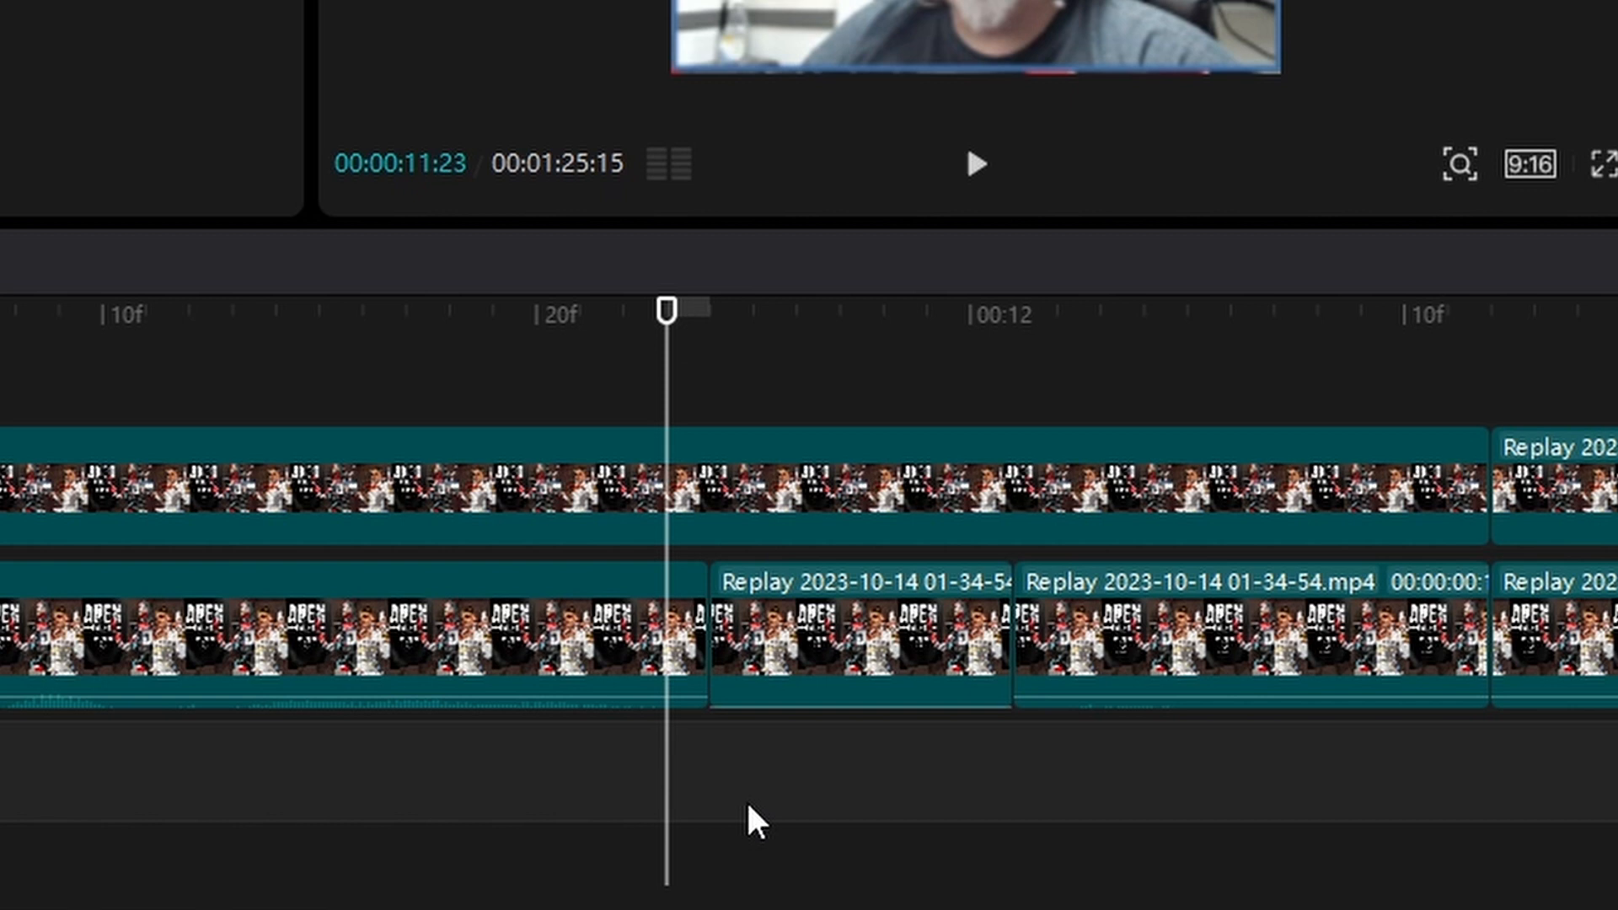
key("ctrl+v")
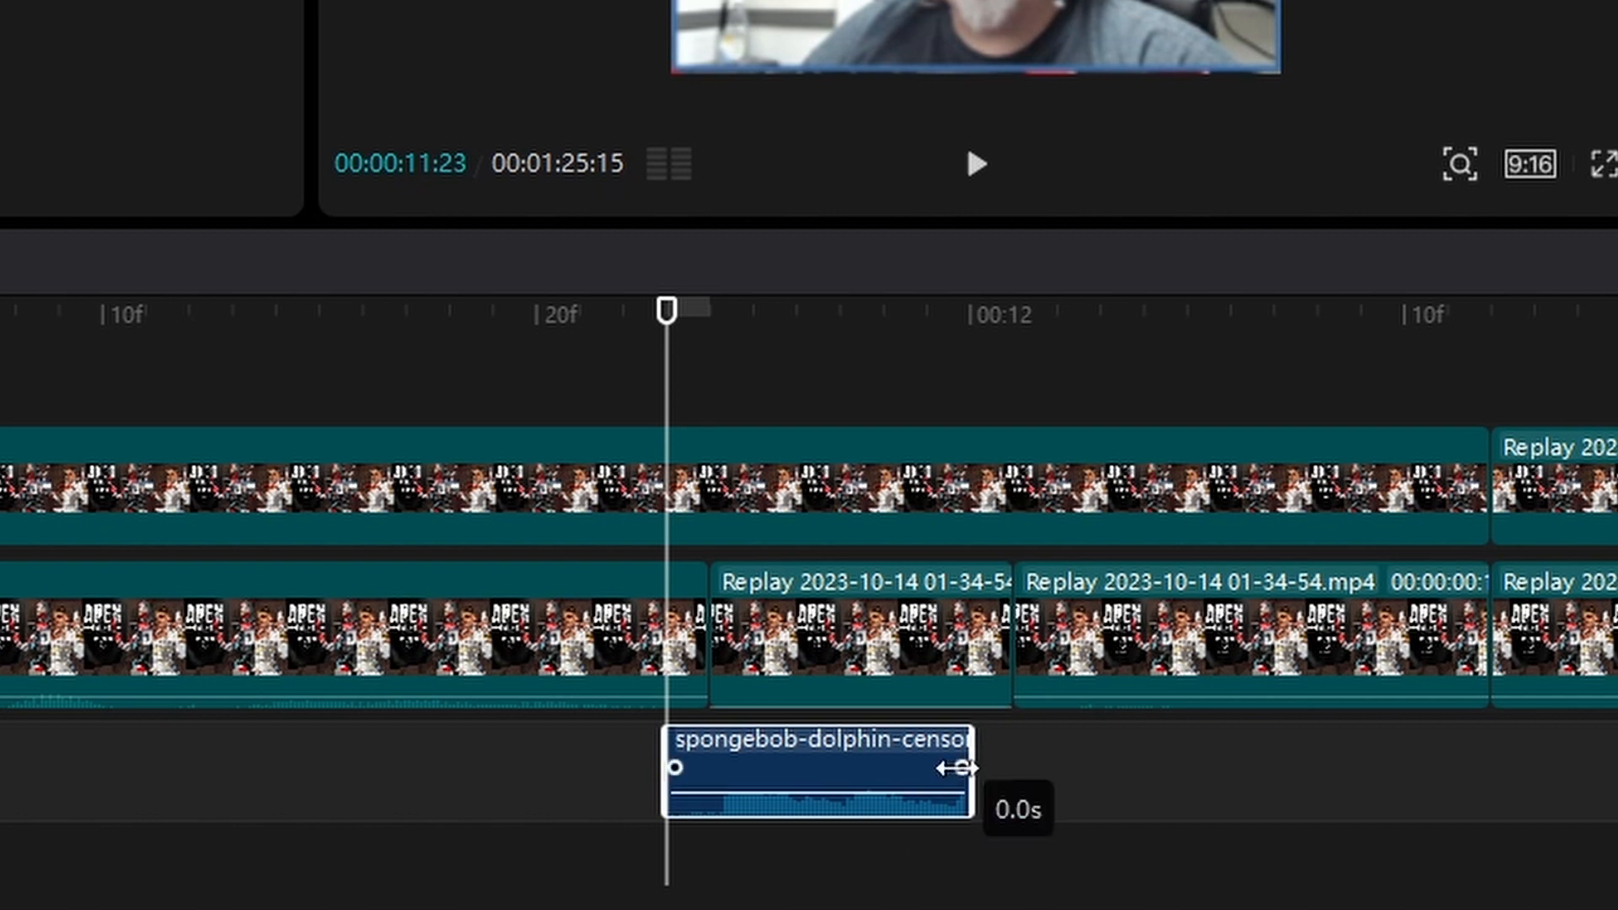
Step: Extend the end of the pasted dolphin sound to about 00:00:12:02 so it covers the whole second silenced piece
mouse_move(972, 756)
left_mouse_down()
mouse_move(1003, 758)
mouse_move(973, 758)
left_mouse_up()
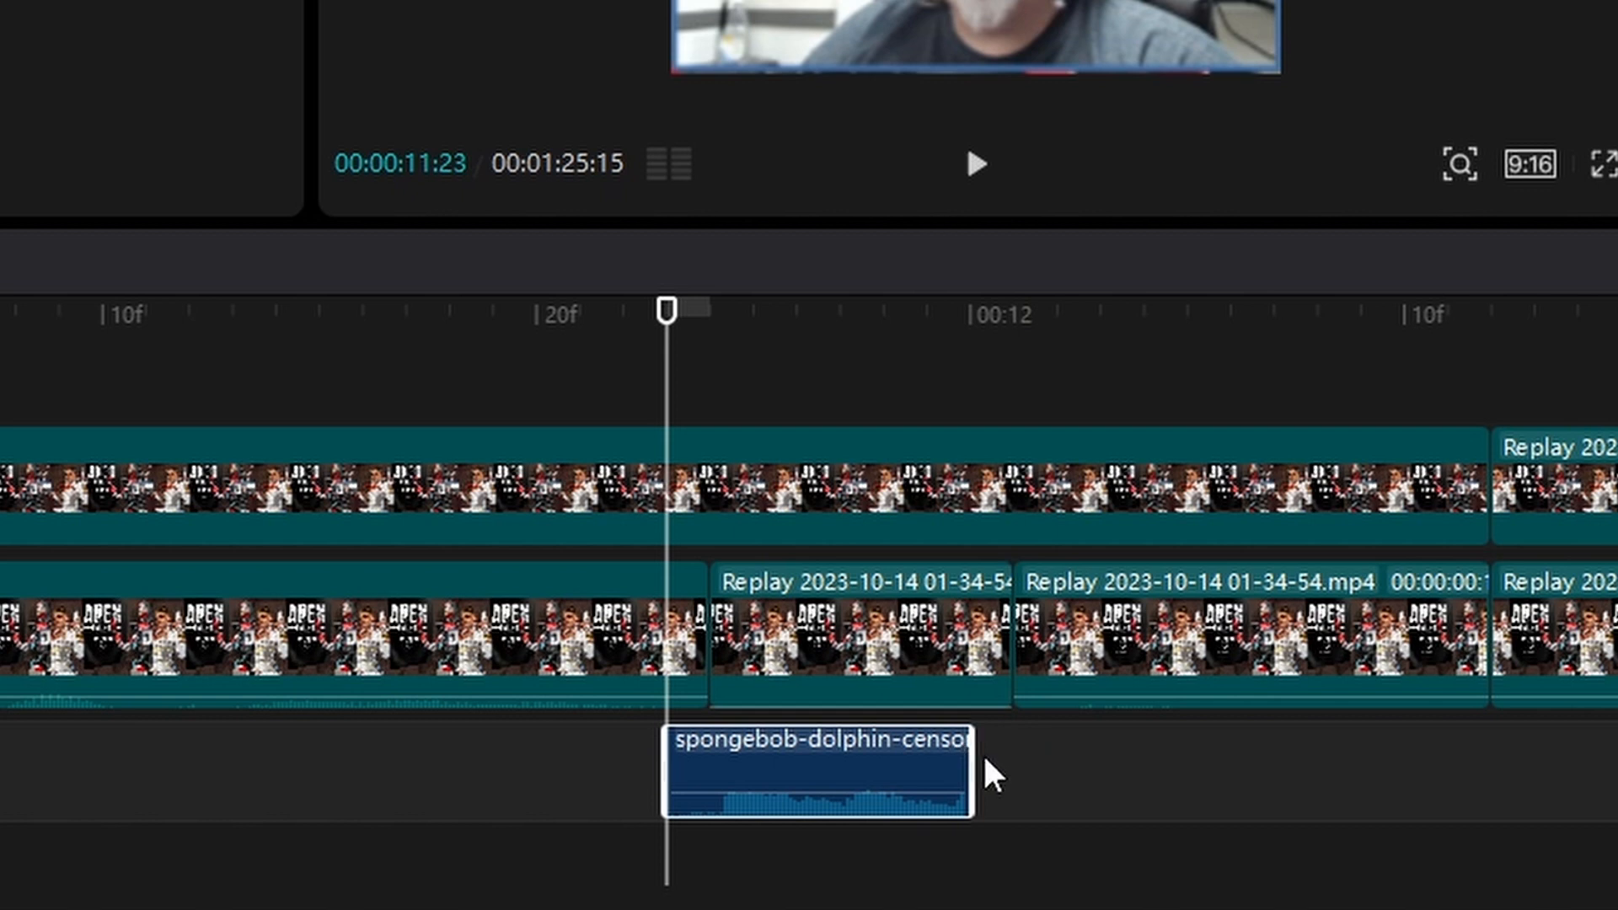
mouse_move(951, 770)
left_click_drag(969, 745, 1060, 755)
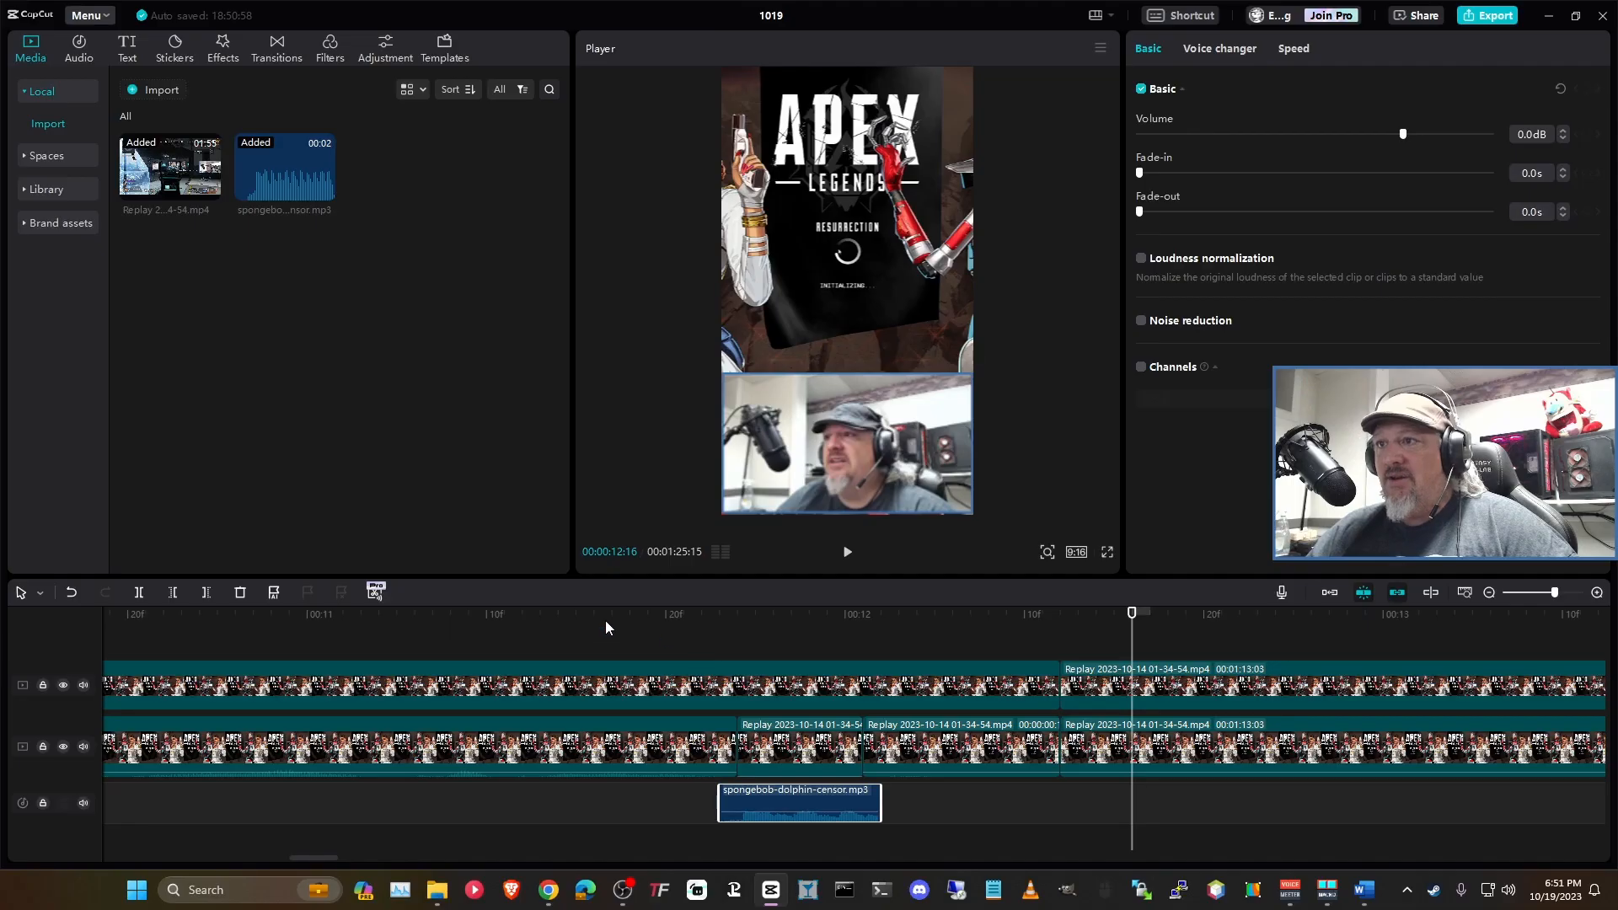
Step: Play back the passage around the second dolphin sound to check the censoring and the footage that follows
left_click(540, 621)
key("space")
key("space")
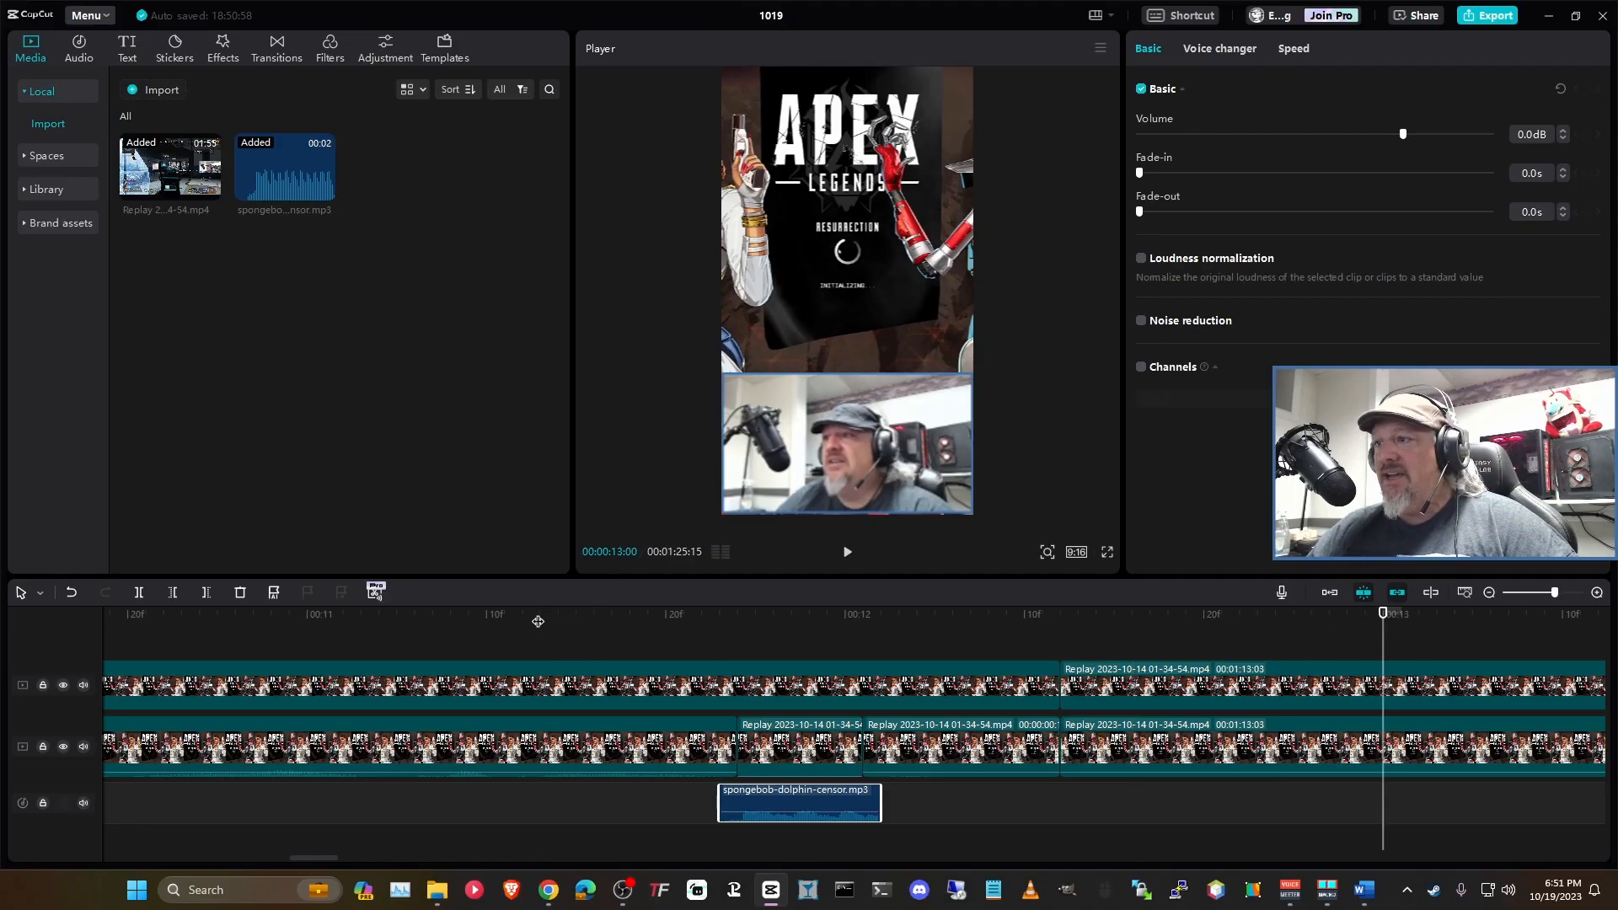
key("space")
key("space")
scroll(644, 789, "down", 3)
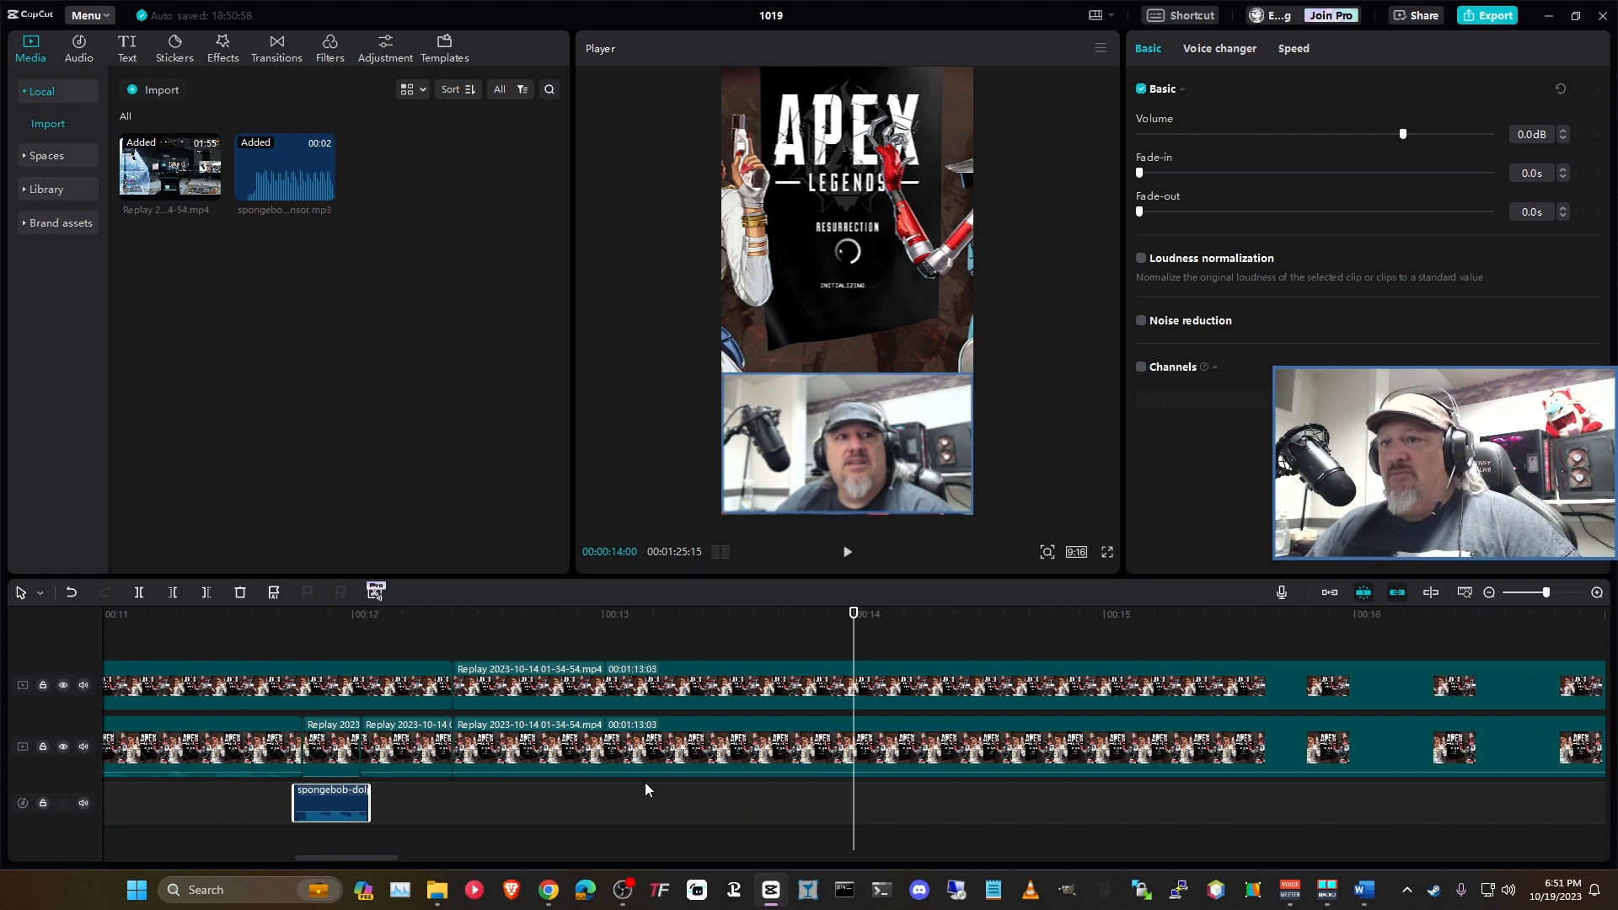
scroll(645, 783, "down", 4)
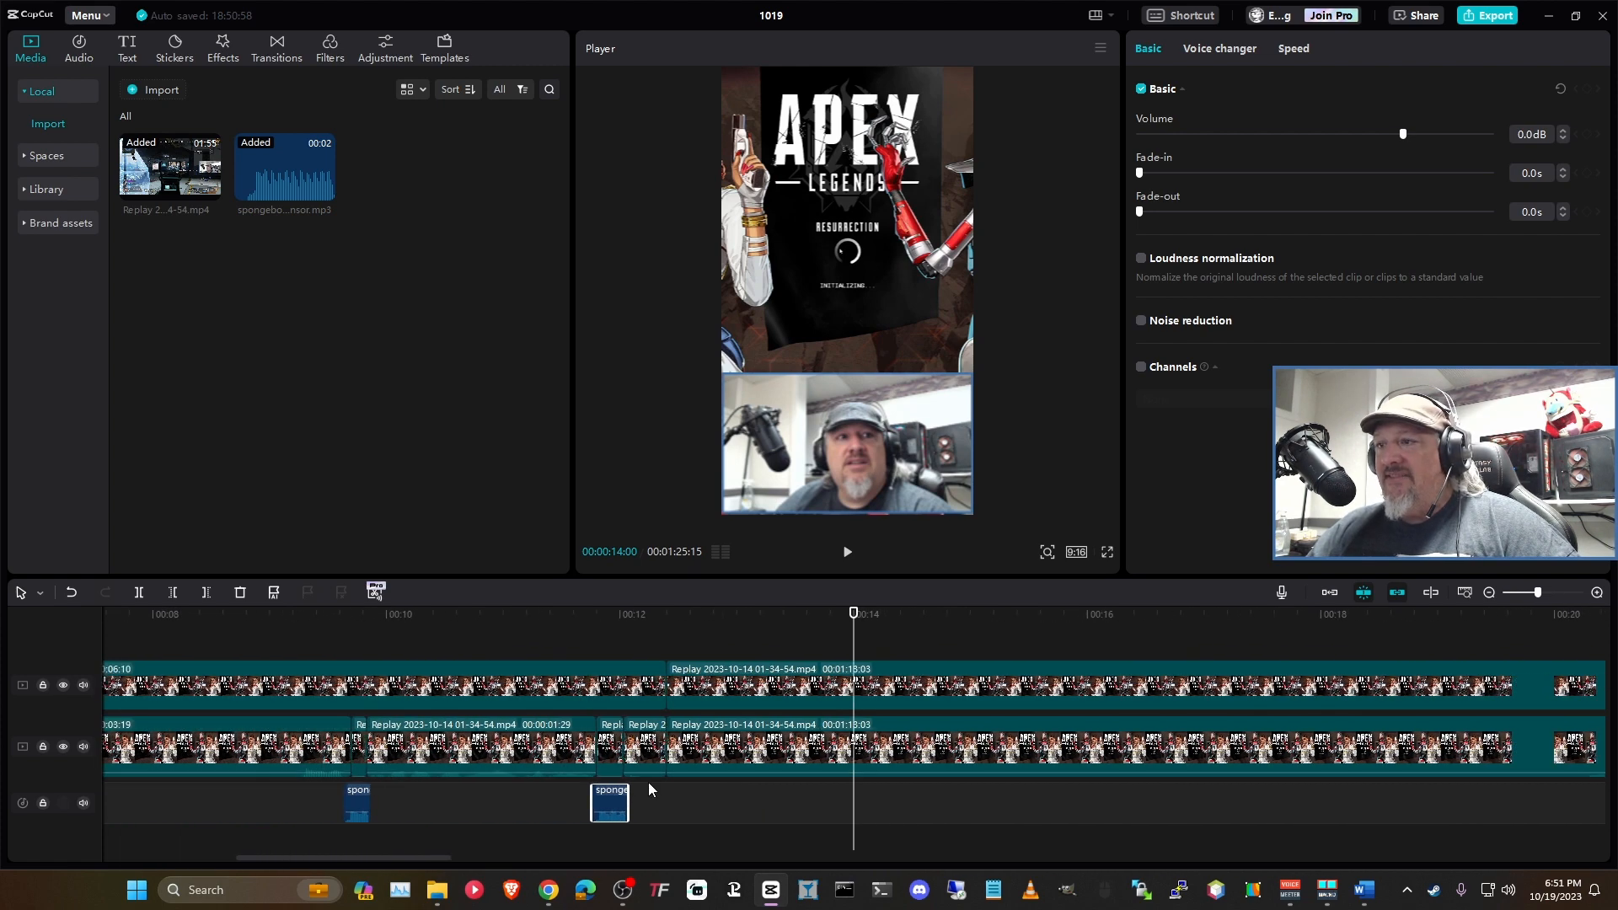
scroll(649, 782, "down", 4)
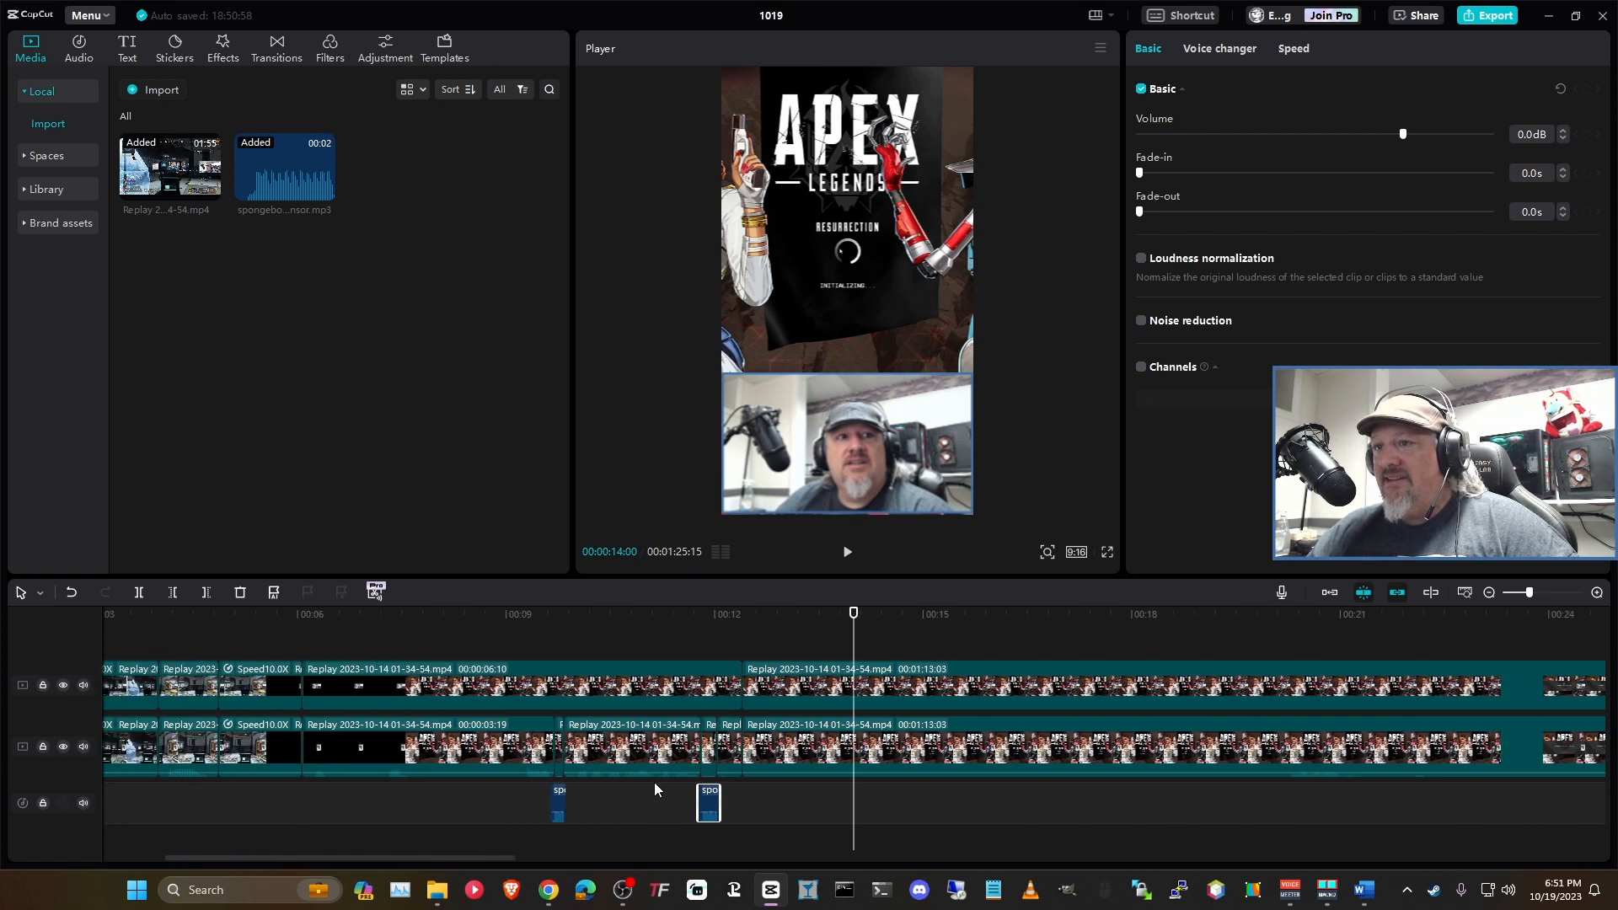
scroll(657, 786, "down", 3)
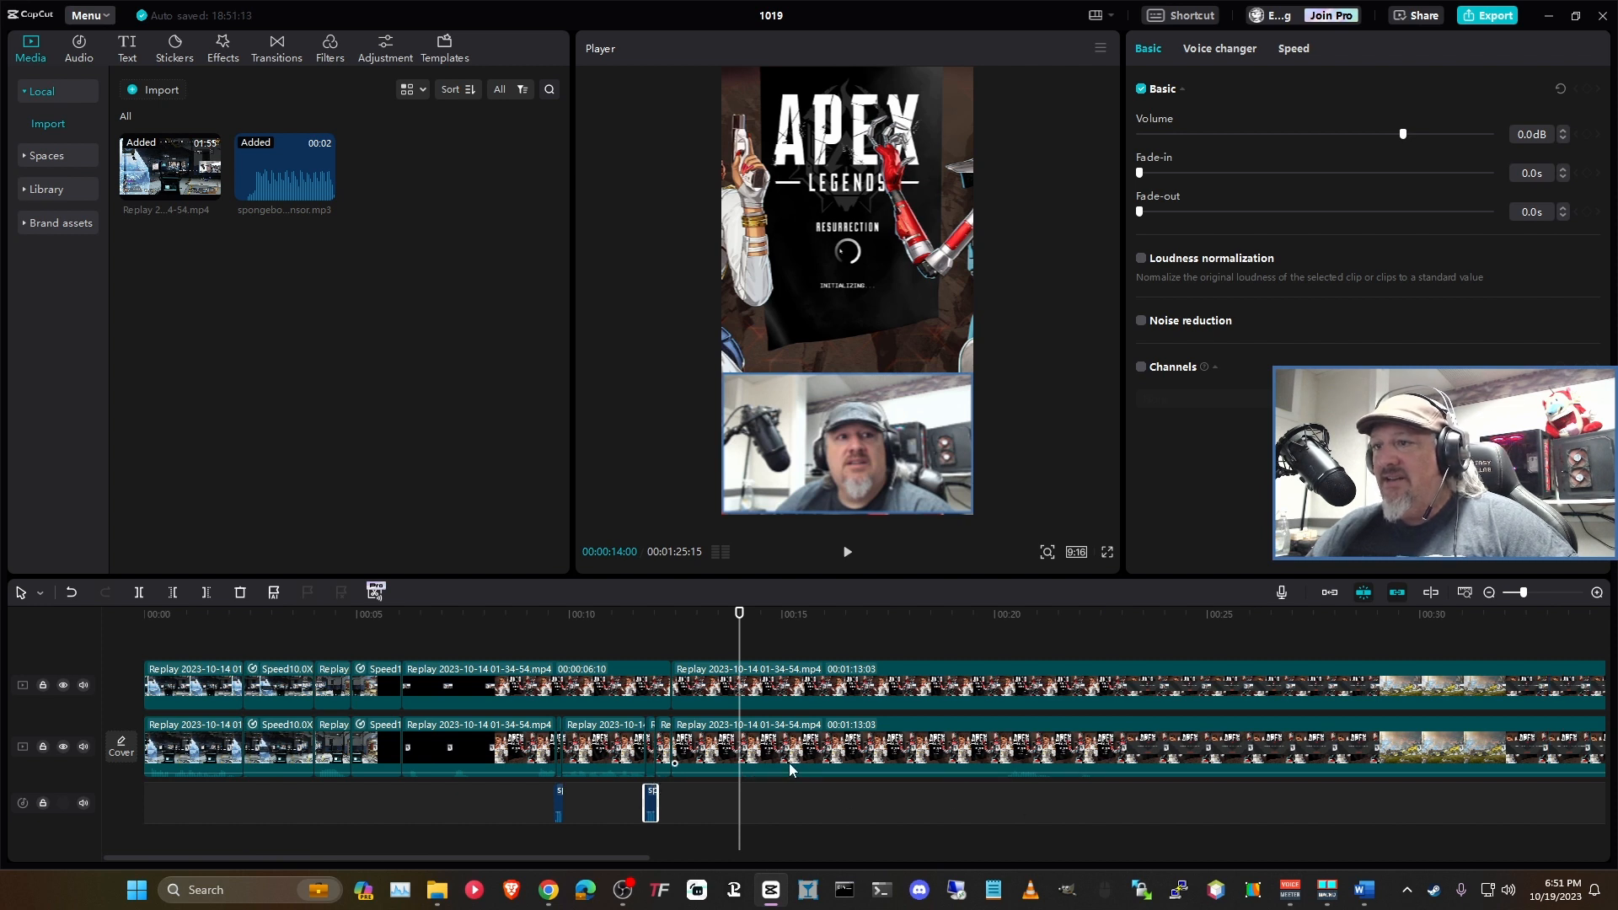
left_click(657, 621)
key("space")
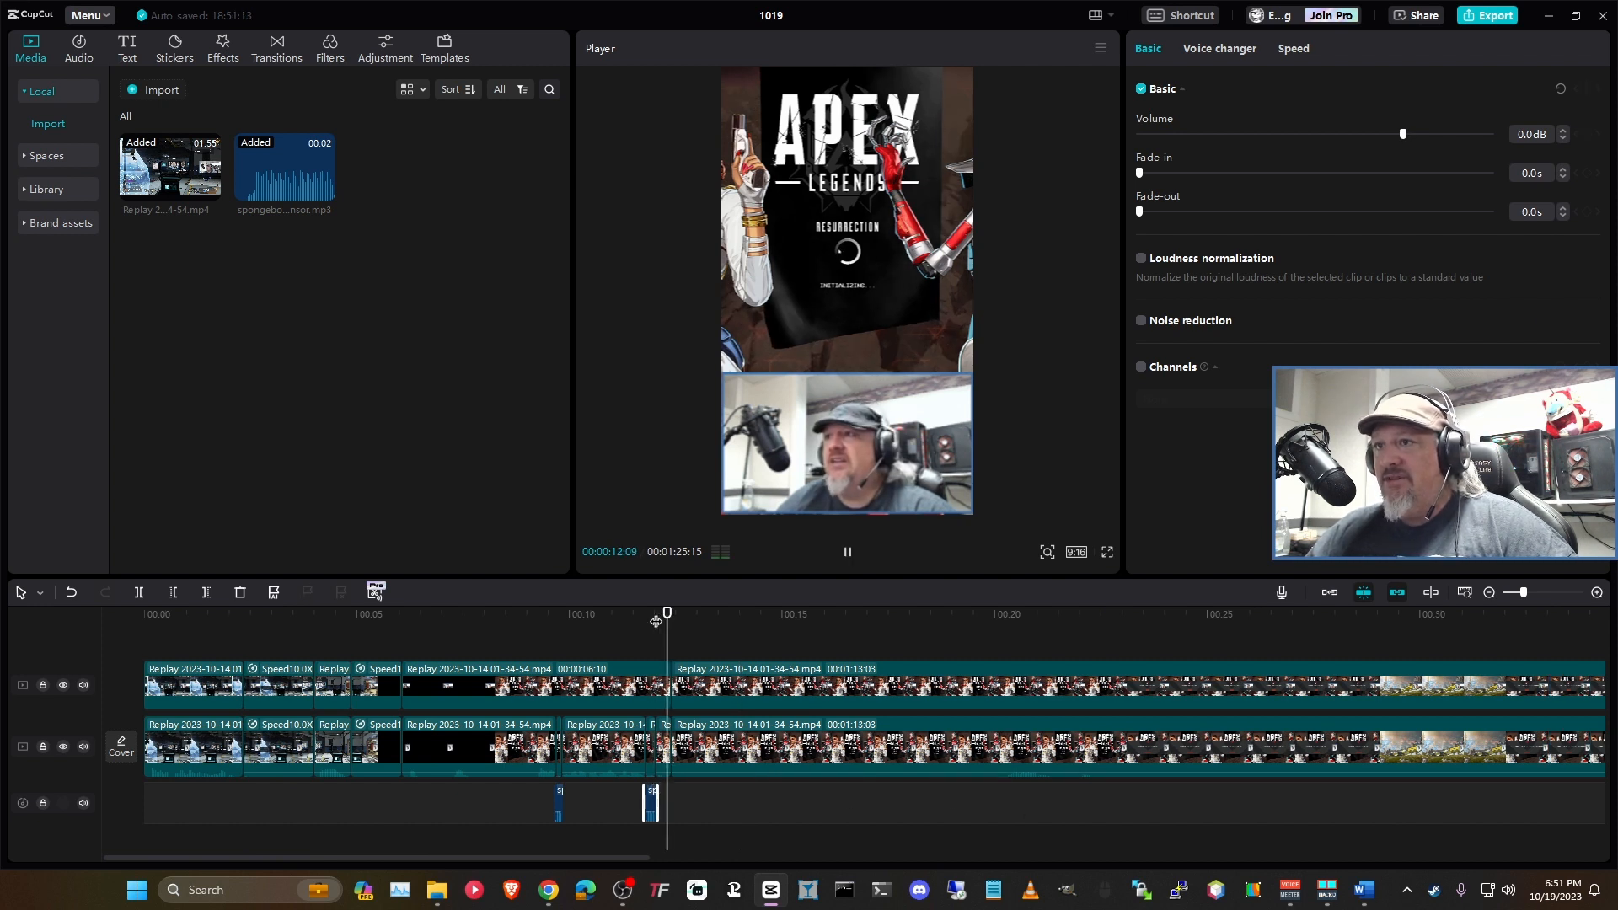
Step: Find the end of the dull loading stretch and split the clips on both video tracks at 00:00:42:19
left_click(1006, 623)
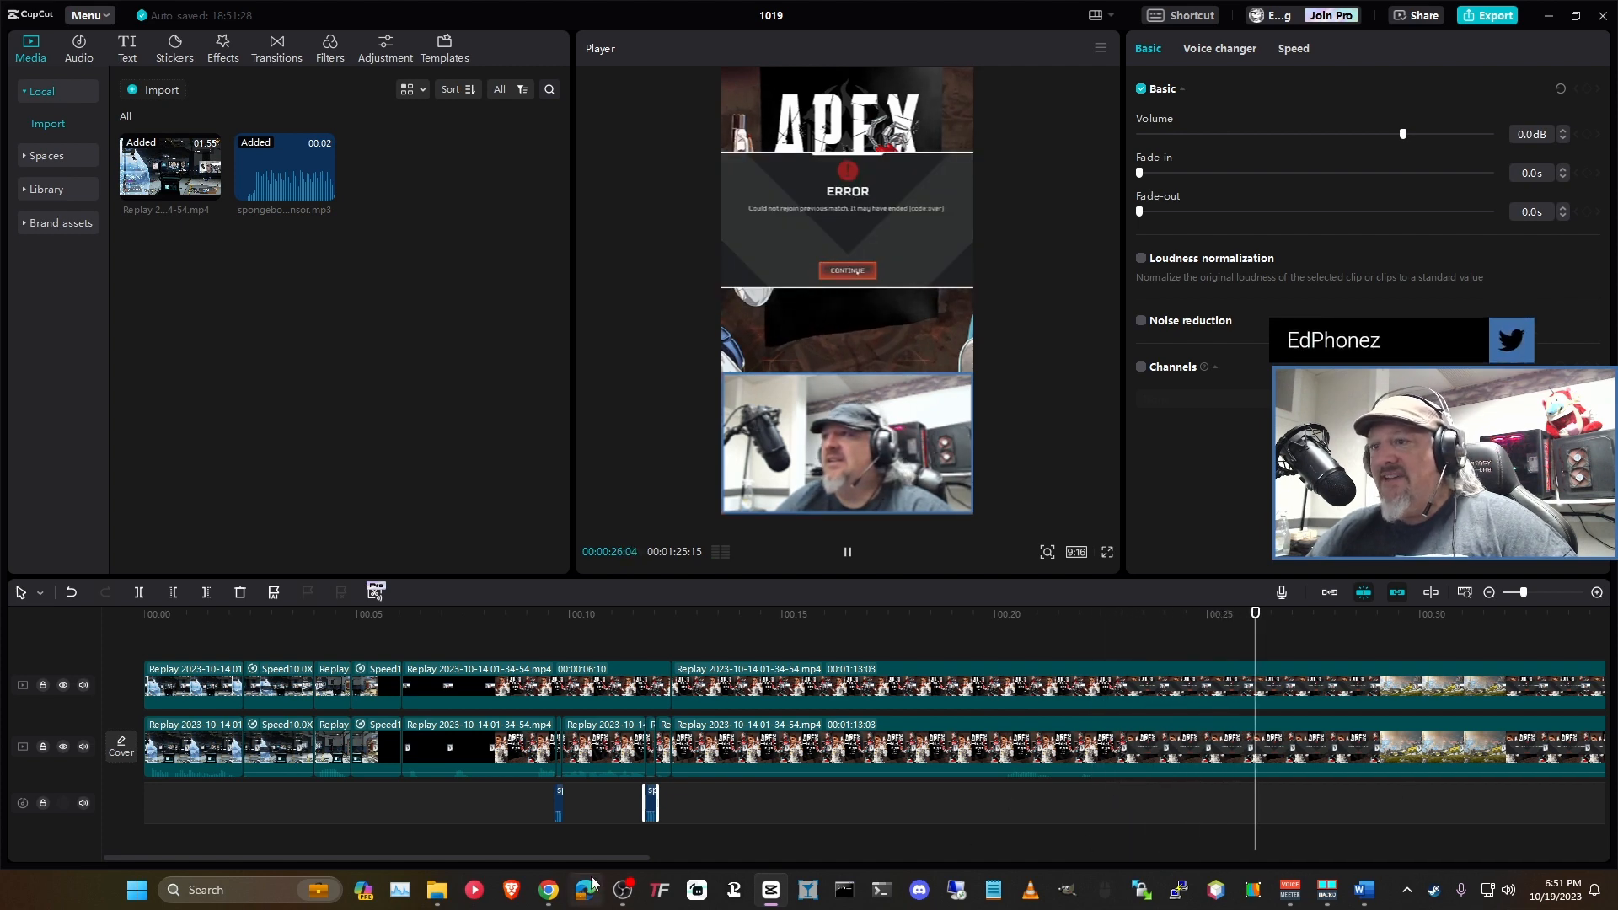
left_click_drag(603, 858, 701, 865)
left_click_drag(797, 879, 939, 876)
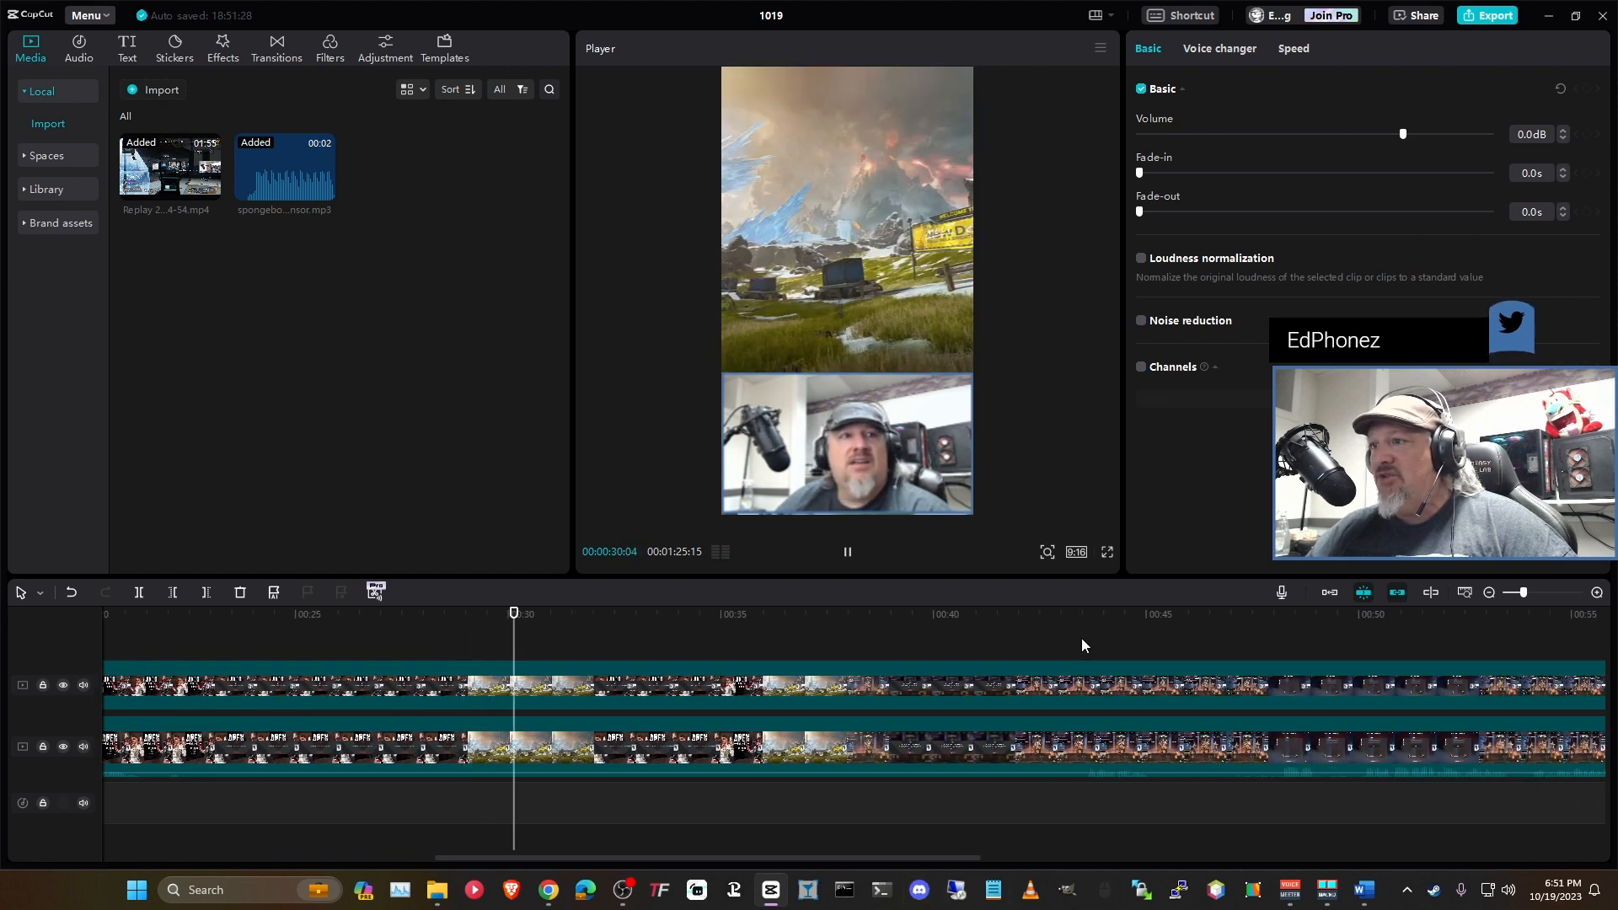
left_click_drag(1074, 613, 1045, 641)
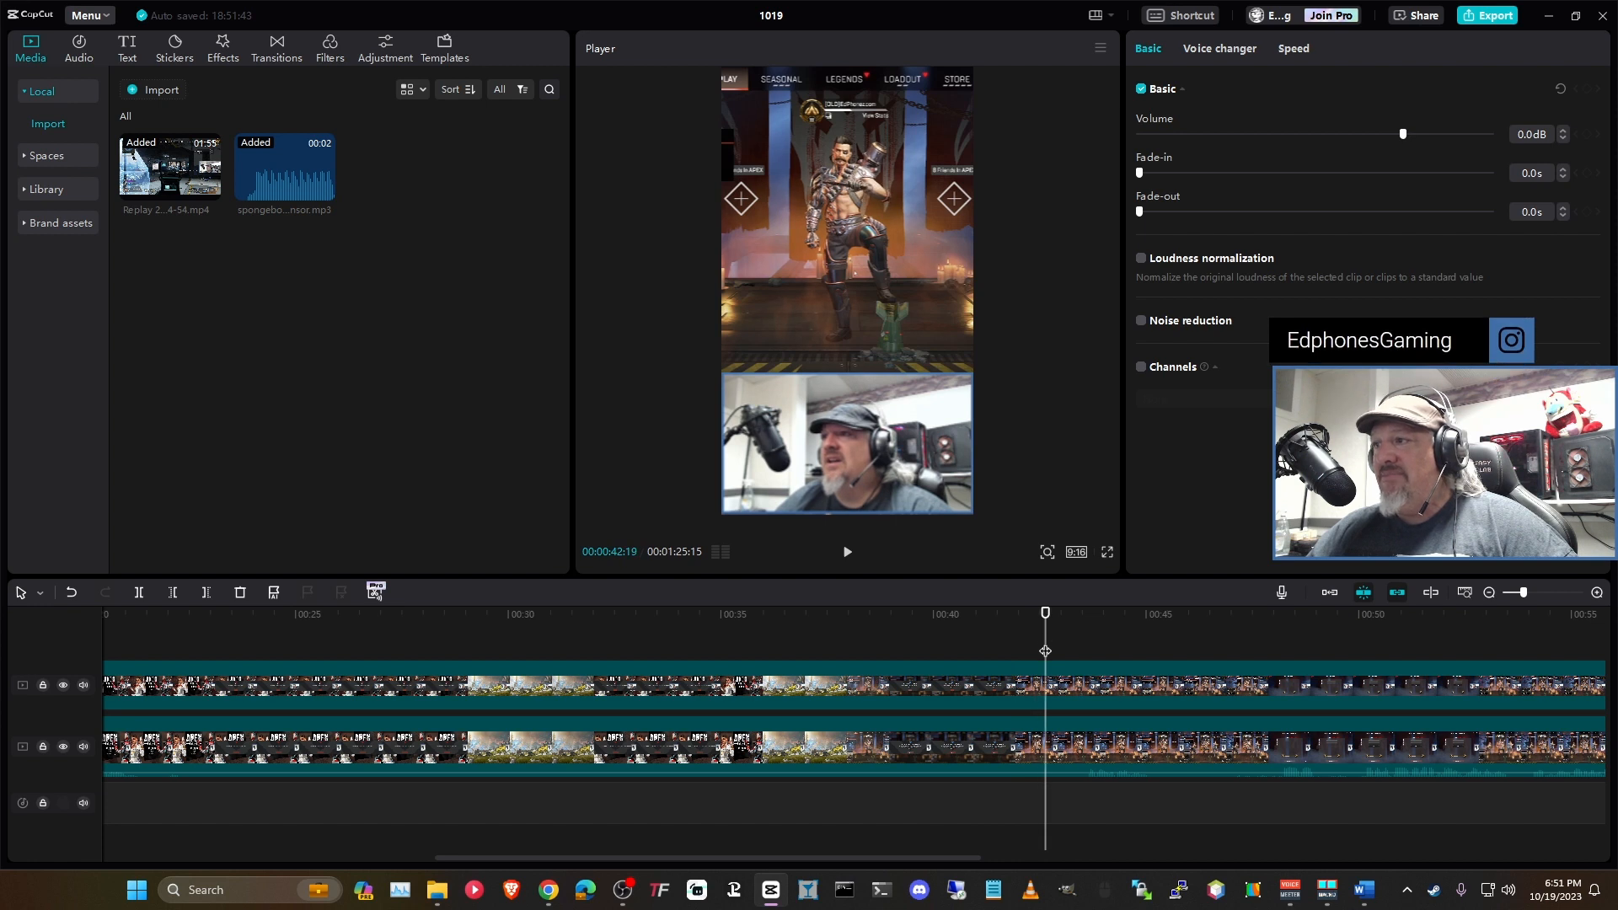
mouse_move(1001, 804)
left_mouse_down()
mouse_move(933, 728)
mouse_move(928, 674)
left_mouse_up()
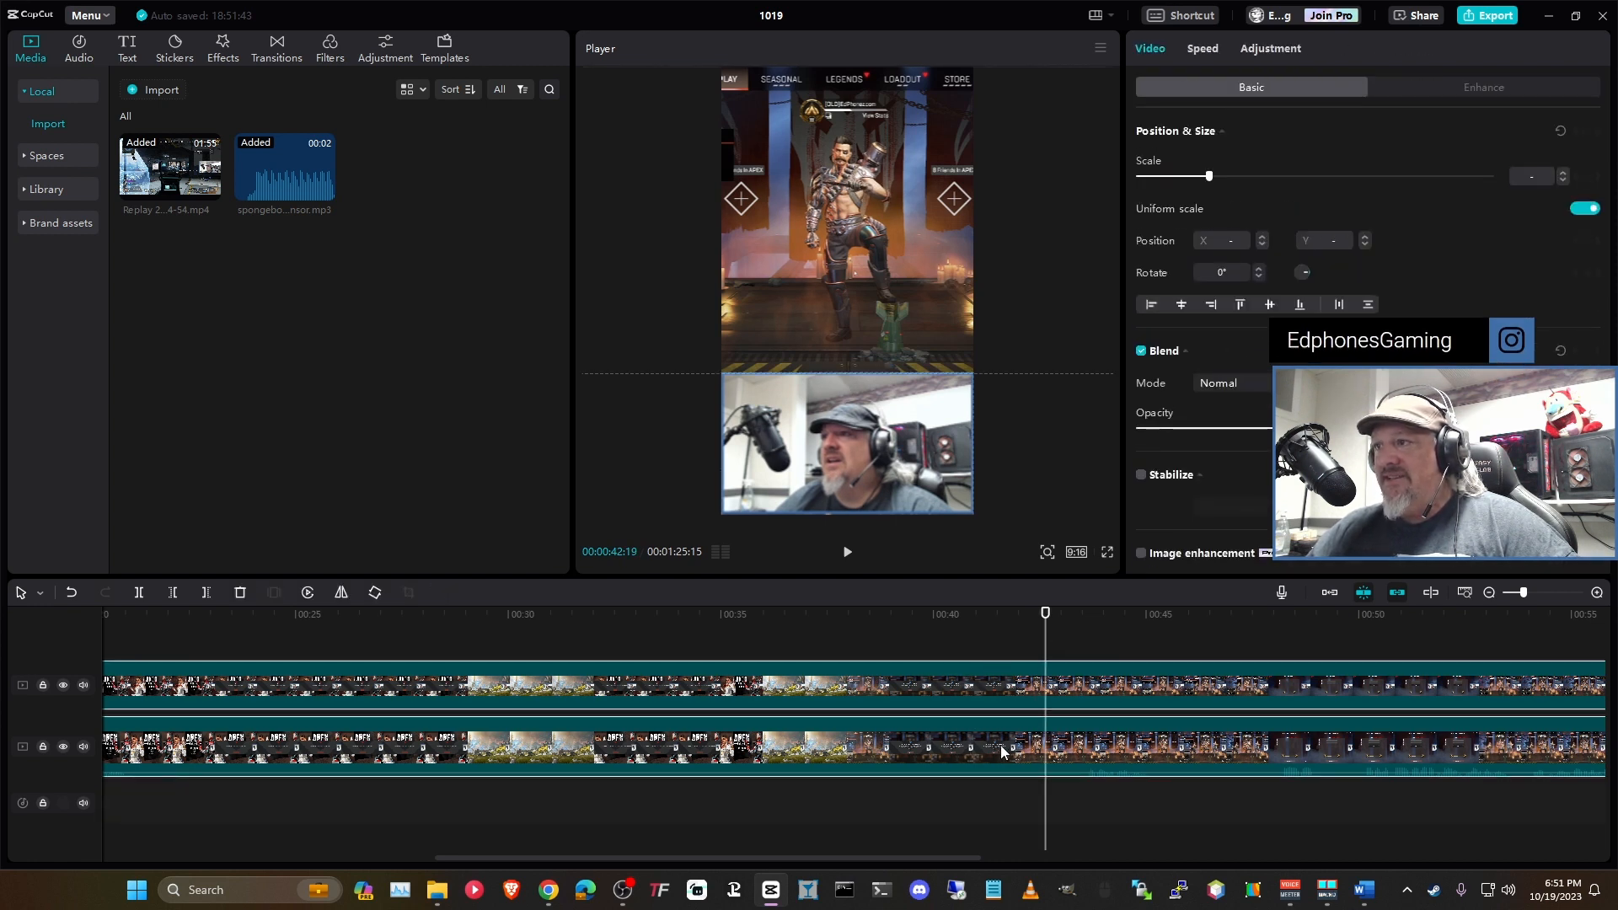
key("ctrl+b")
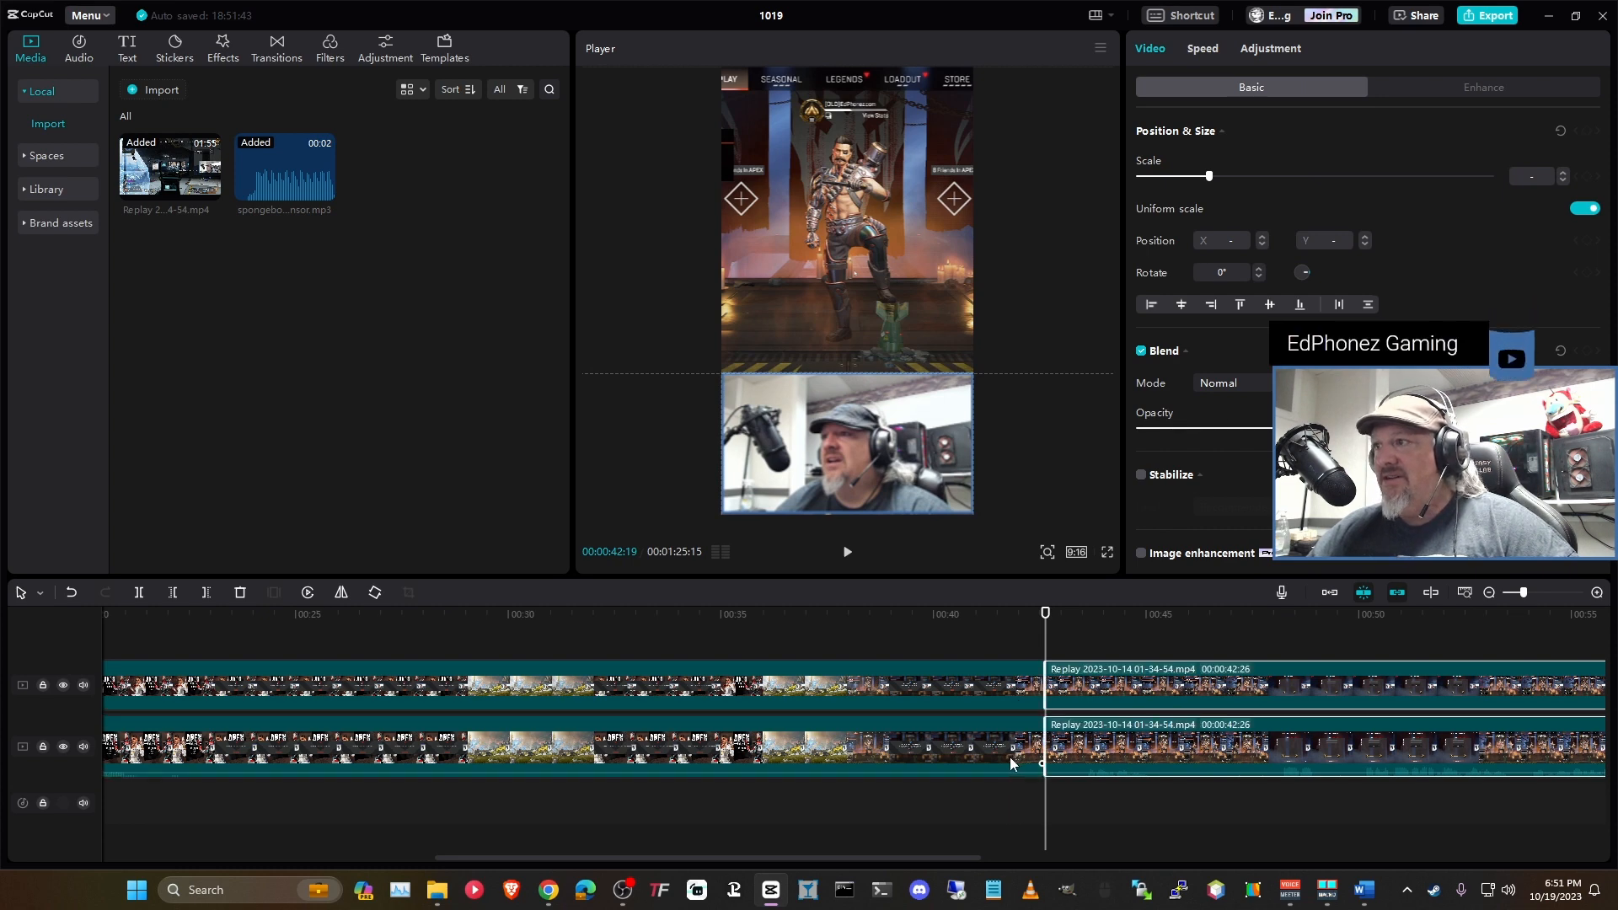
Step: Speed up the loading-stretch clips ending at 00:00:42:19 on both video tracks to 10.0x
left_click(1001, 809)
left_click_drag(703, 860, 484, 857)
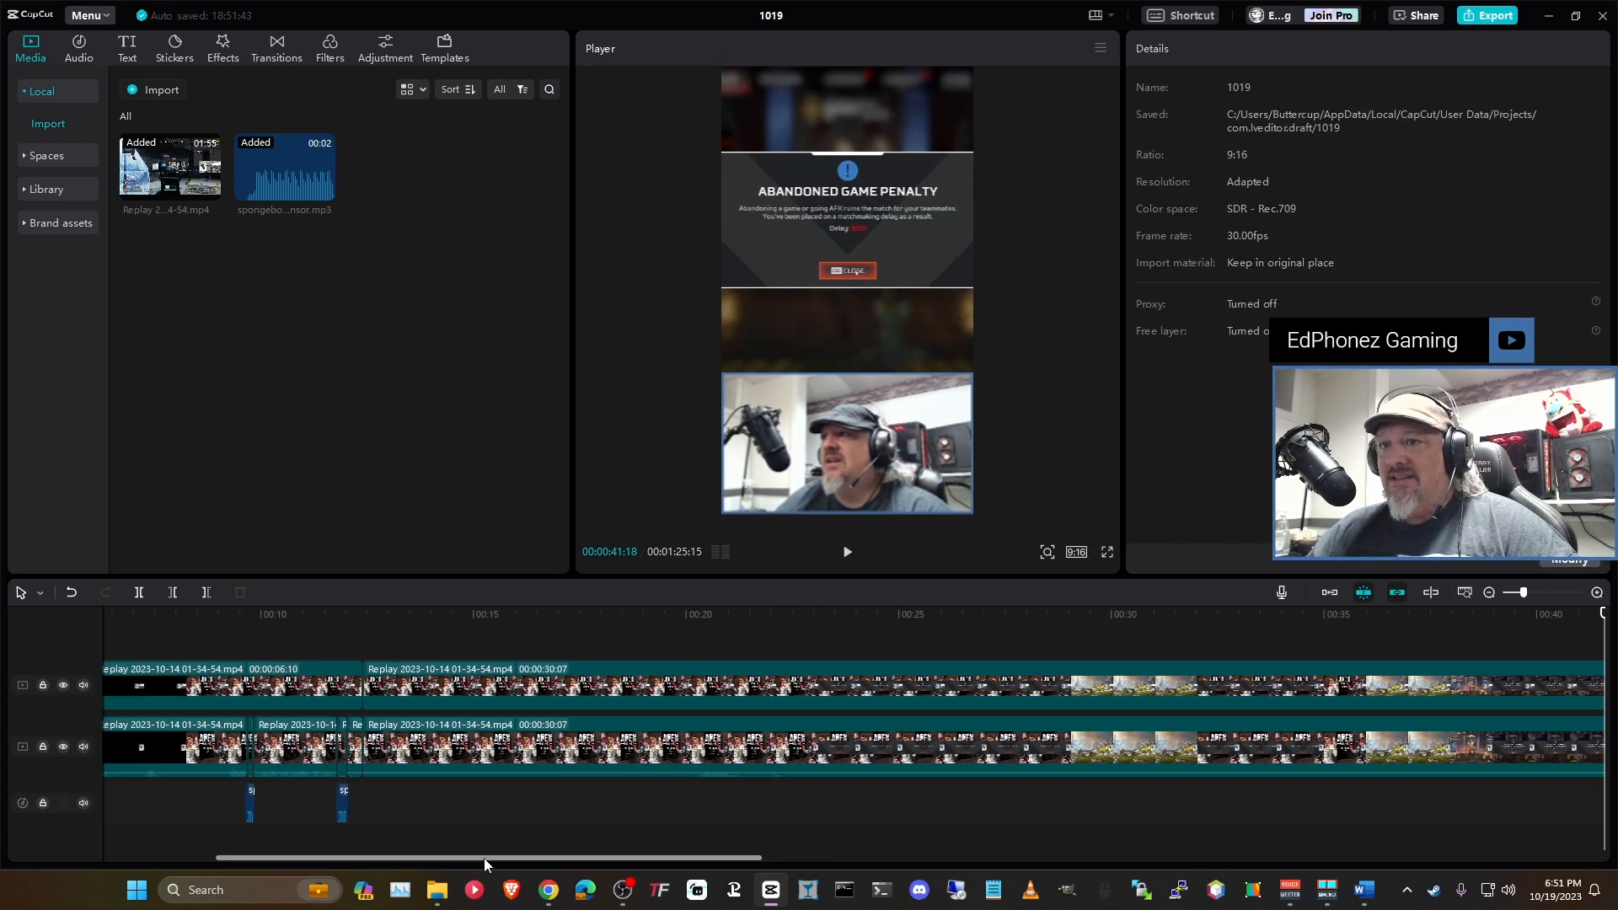
left_click(569, 766)
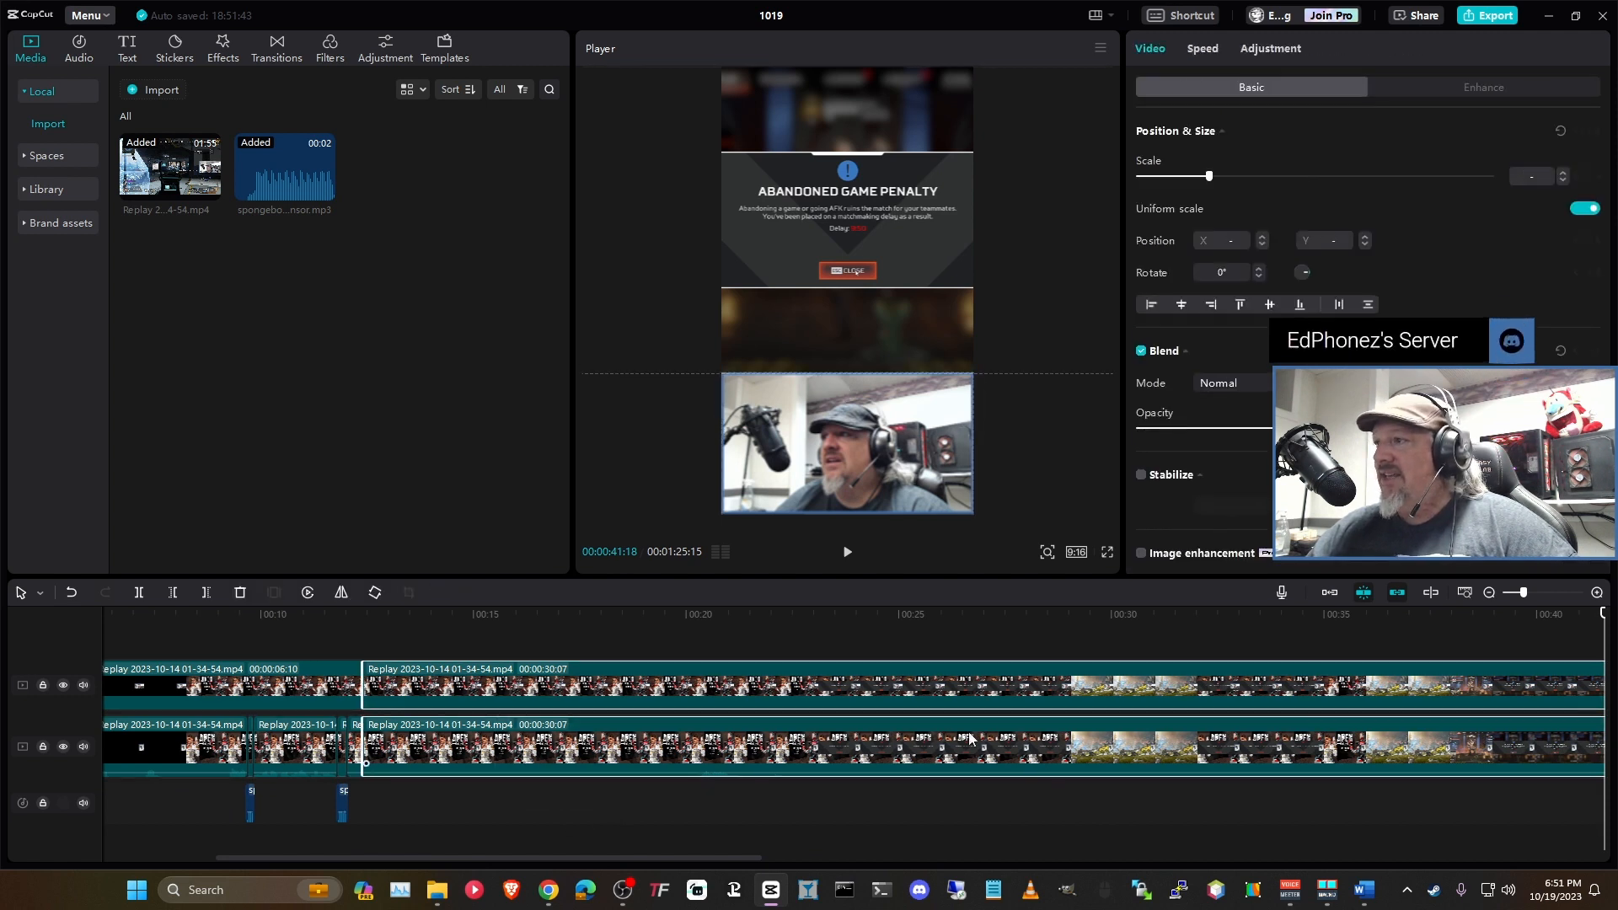
left_click(1201, 51)
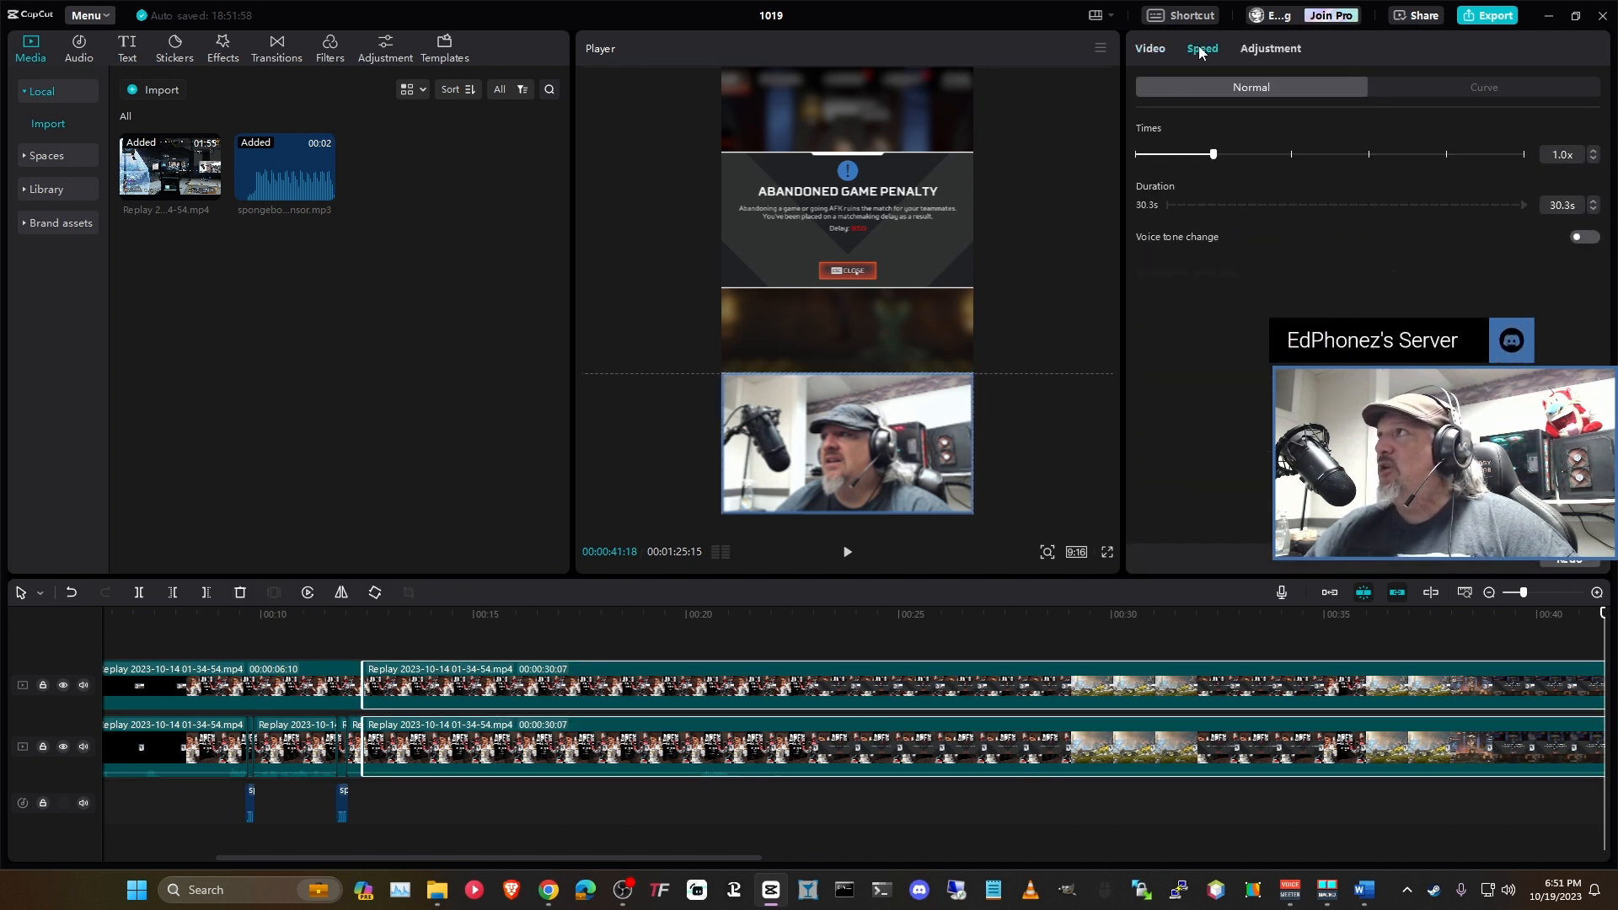
left_click_drag(1218, 149, 1445, 166)
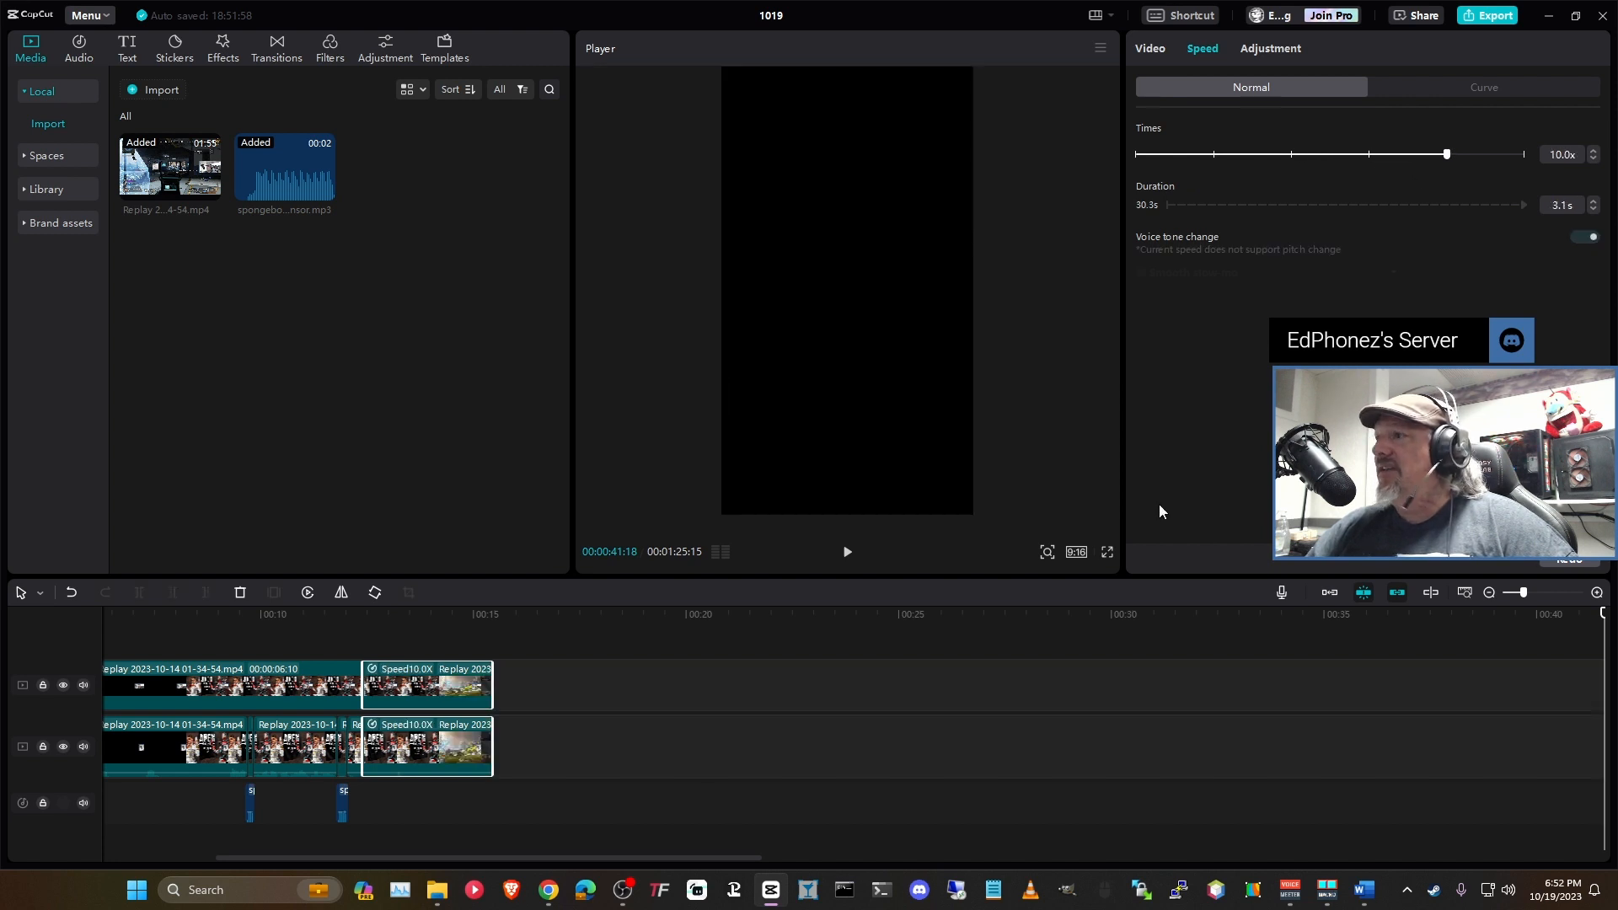
Step: Move the remaining clips on both video tracks back against the sped-up clips to close the gap
left_click(576, 742)
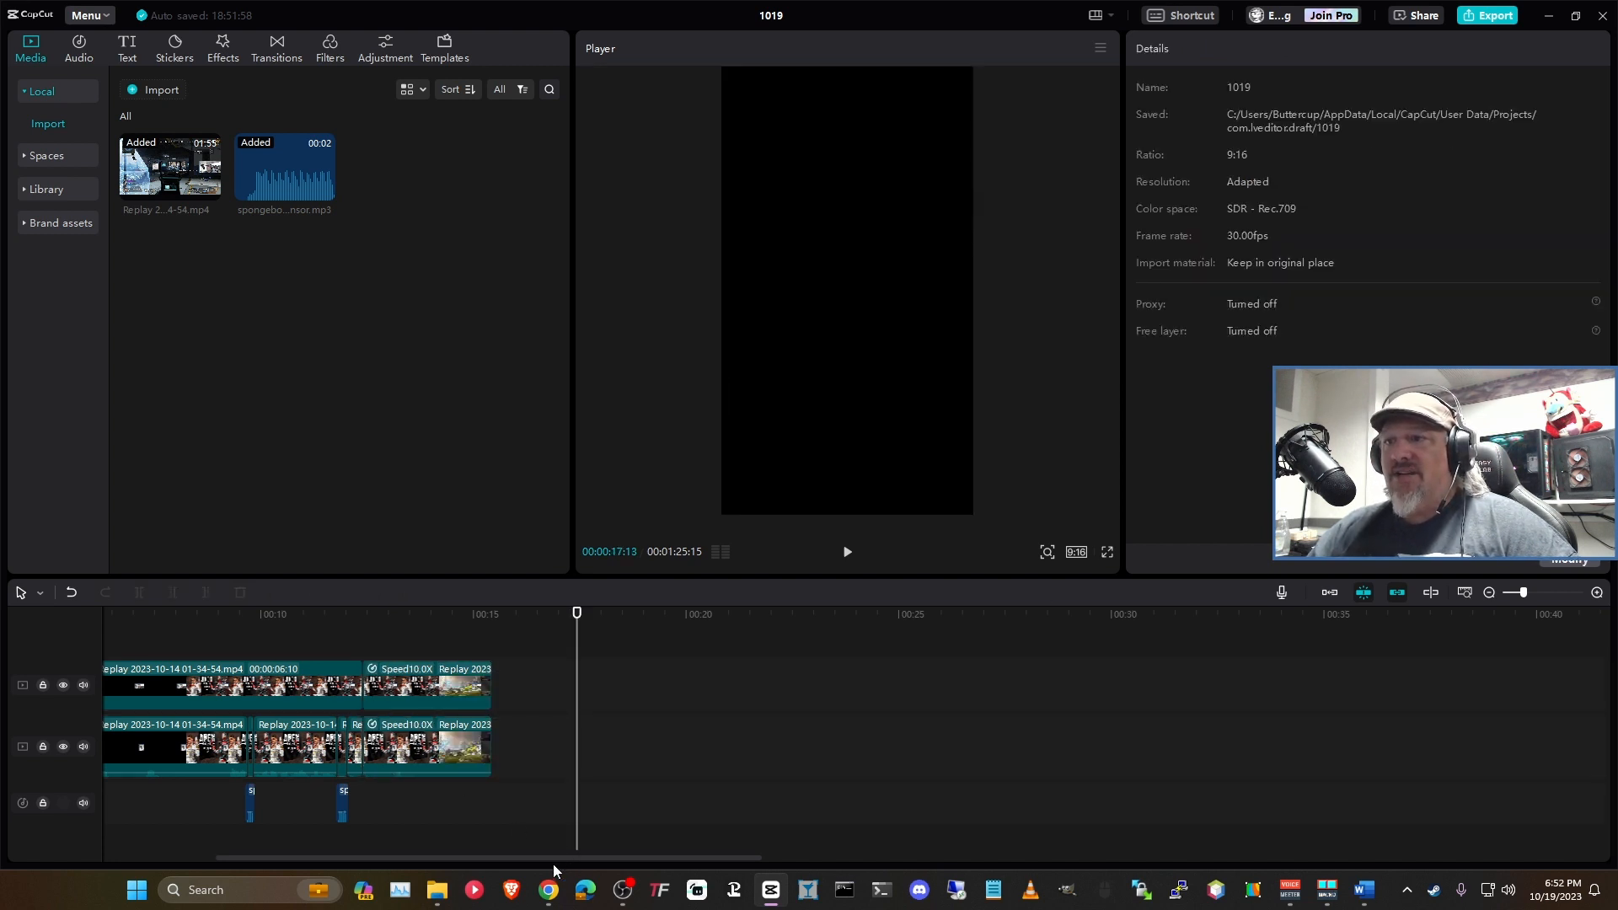
left_click_drag(553, 863, 927, 864)
scroll(673, 801, "down", 5)
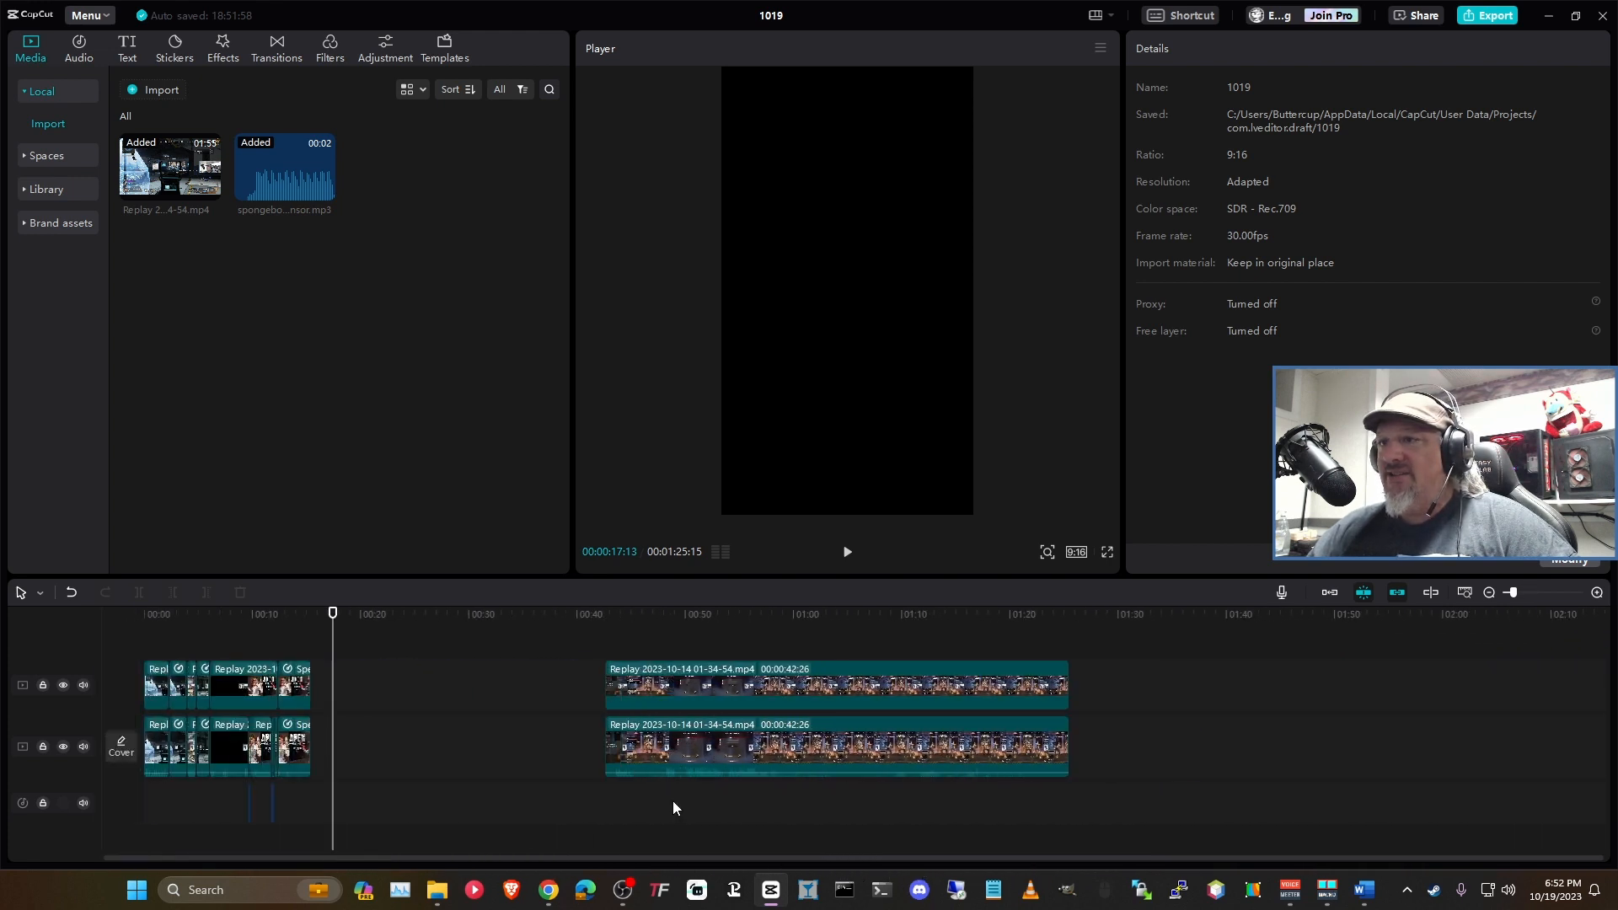
scroll(673, 800, "down", 1)
scroll(673, 800, "up", 1)
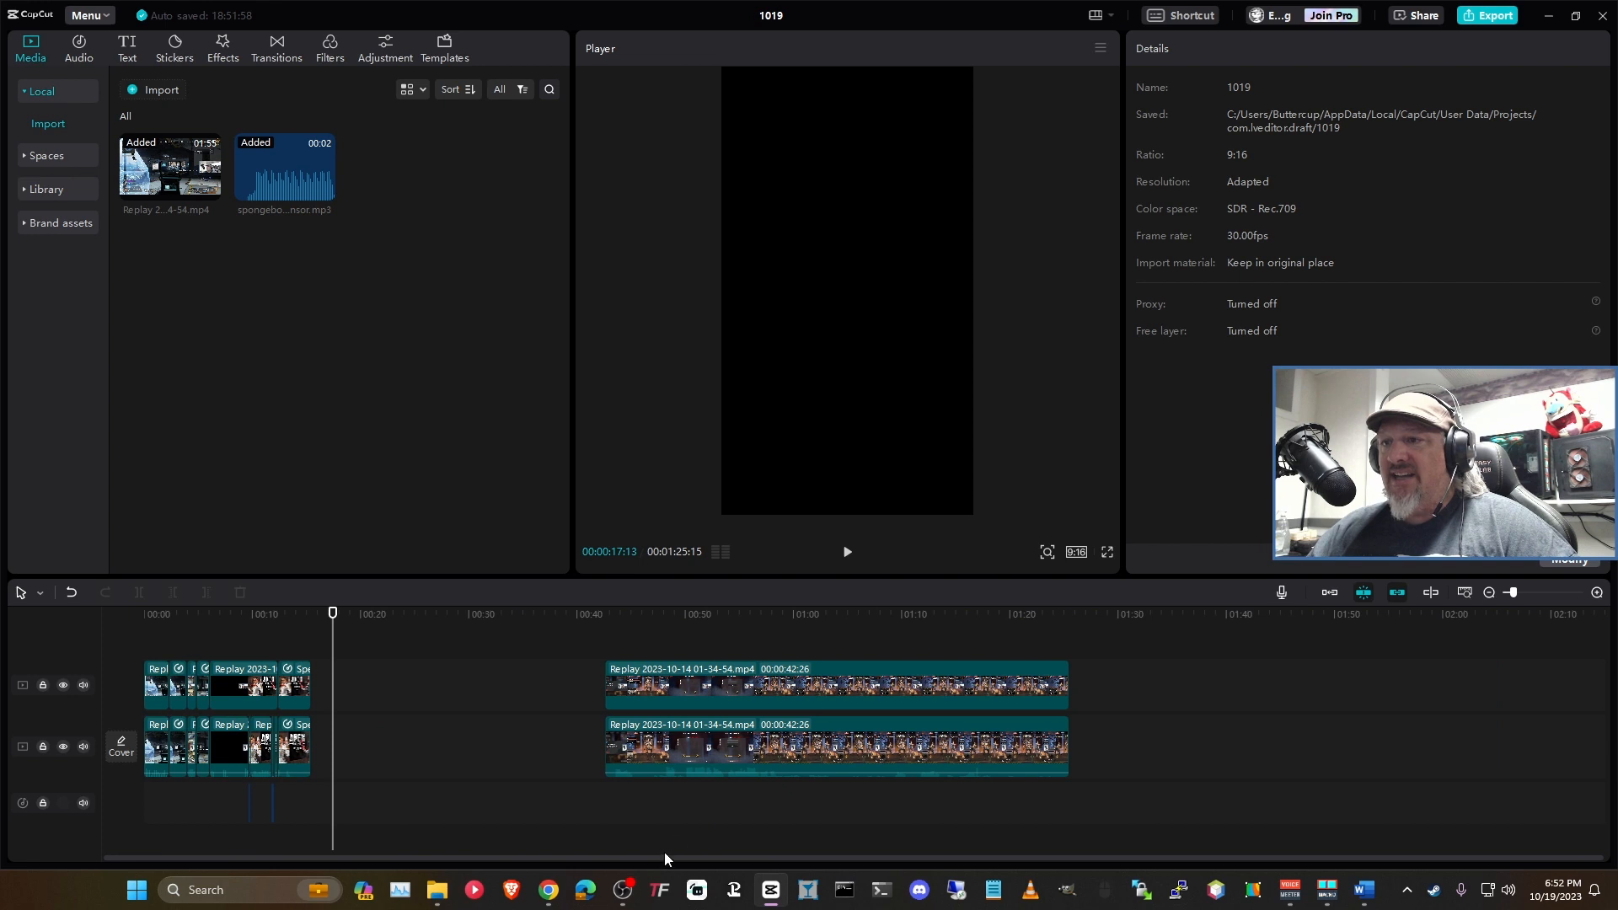
scroll(638, 853, "down", 1)
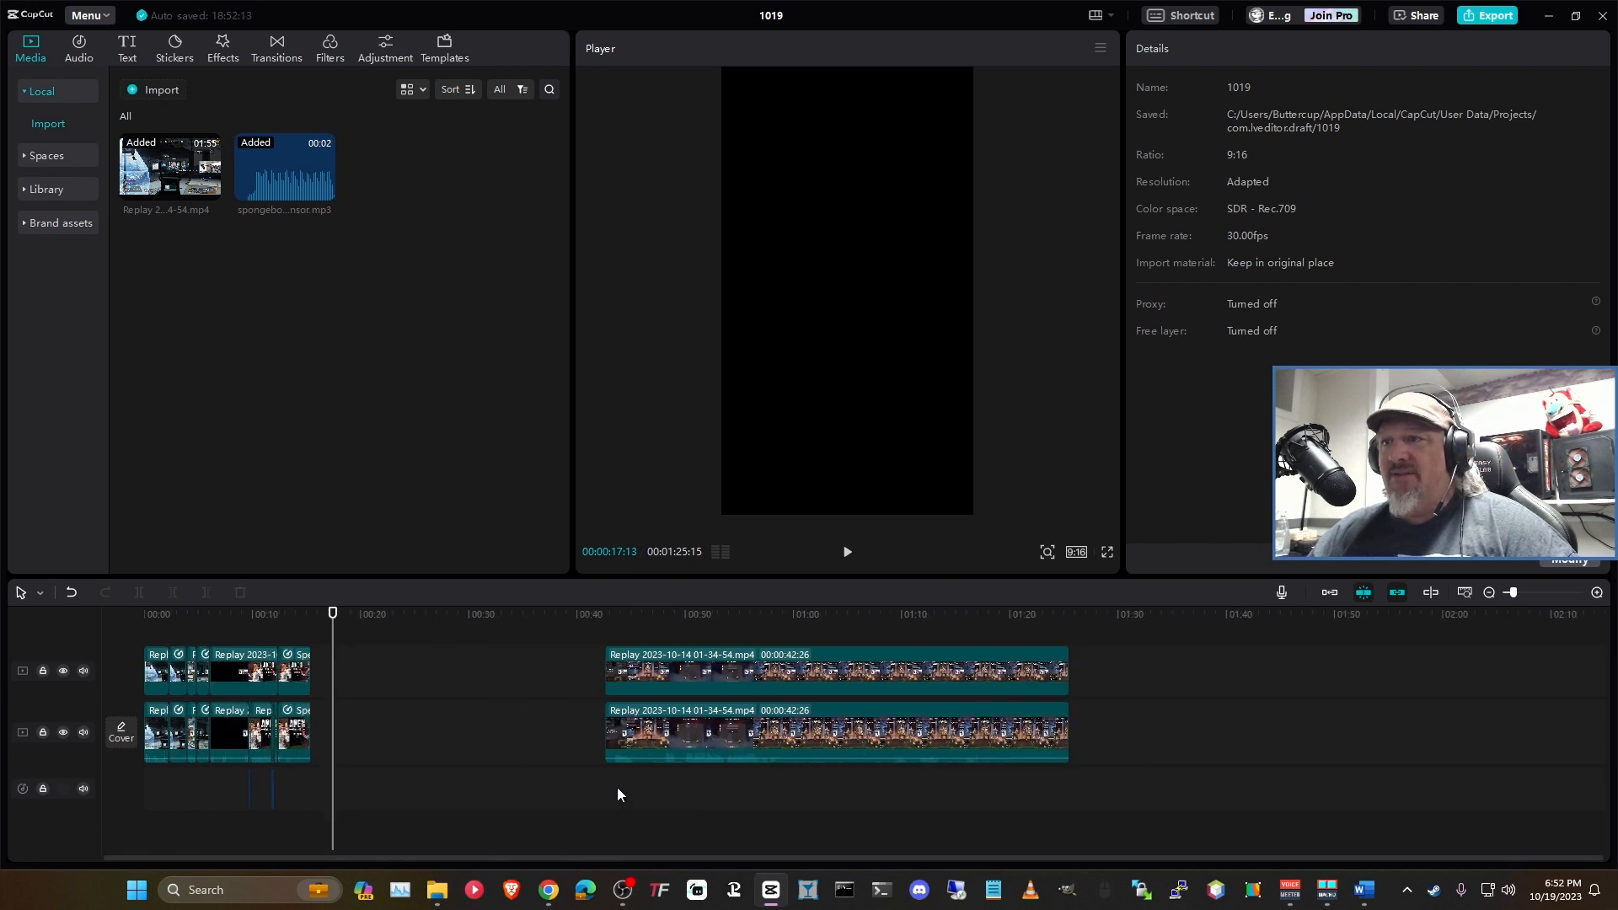
scroll(617, 787, "down", 2)
scroll(617, 786, "up", 3)
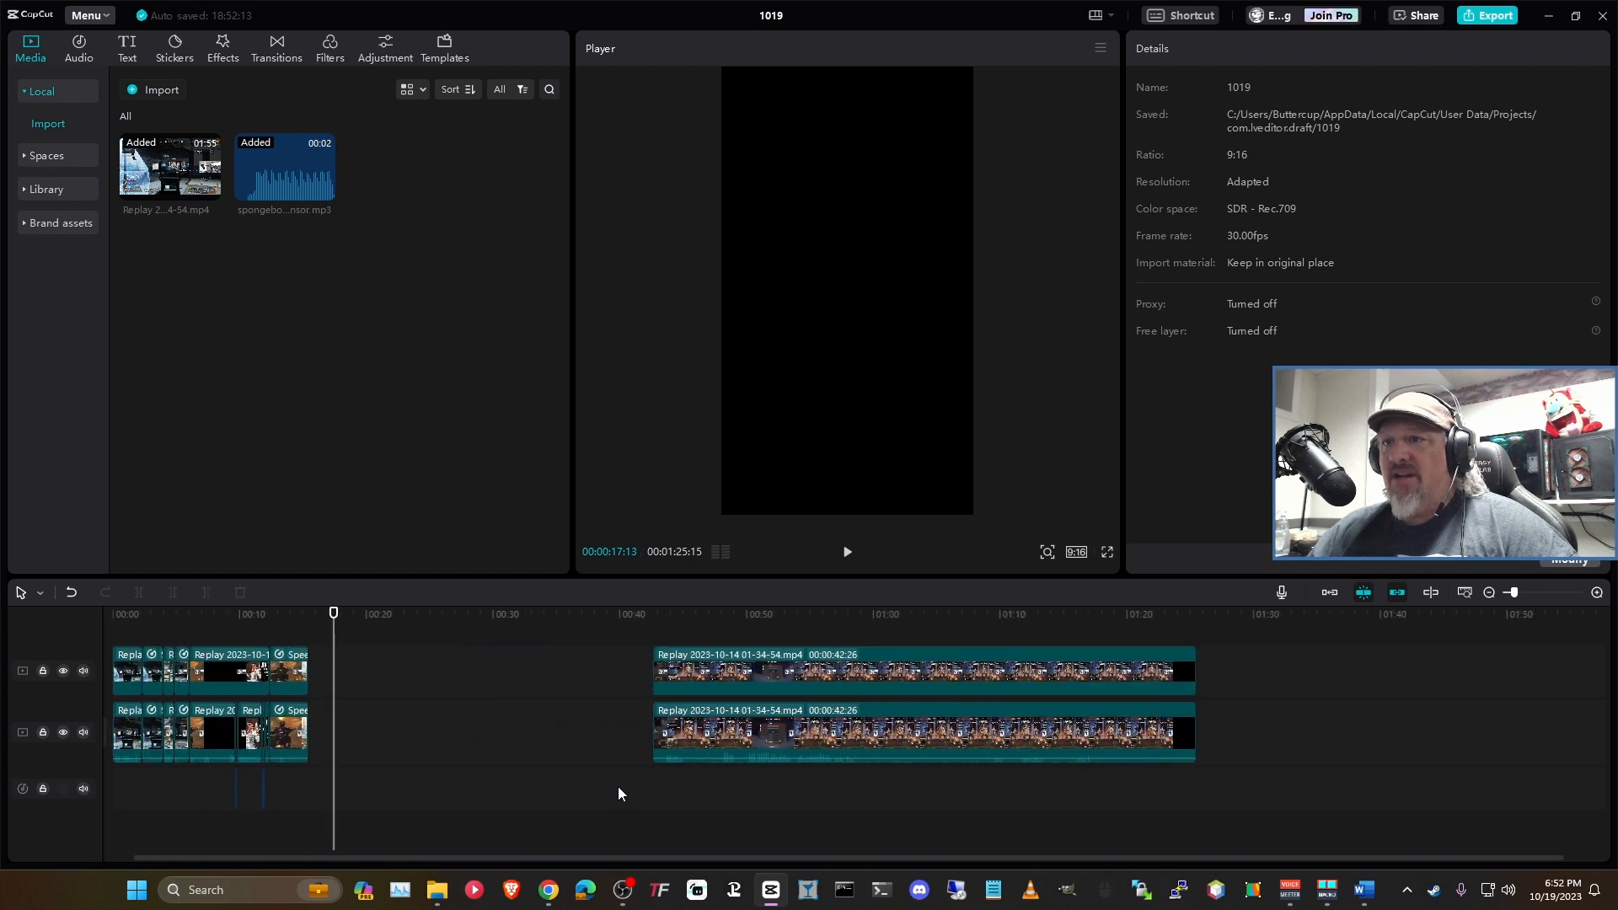
scroll(619, 793, "up", 1)
scroll(620, 794, "down", 3)
scroll(620, 794, "up", 1)
left_click_drag(724, 797, 336, 669)
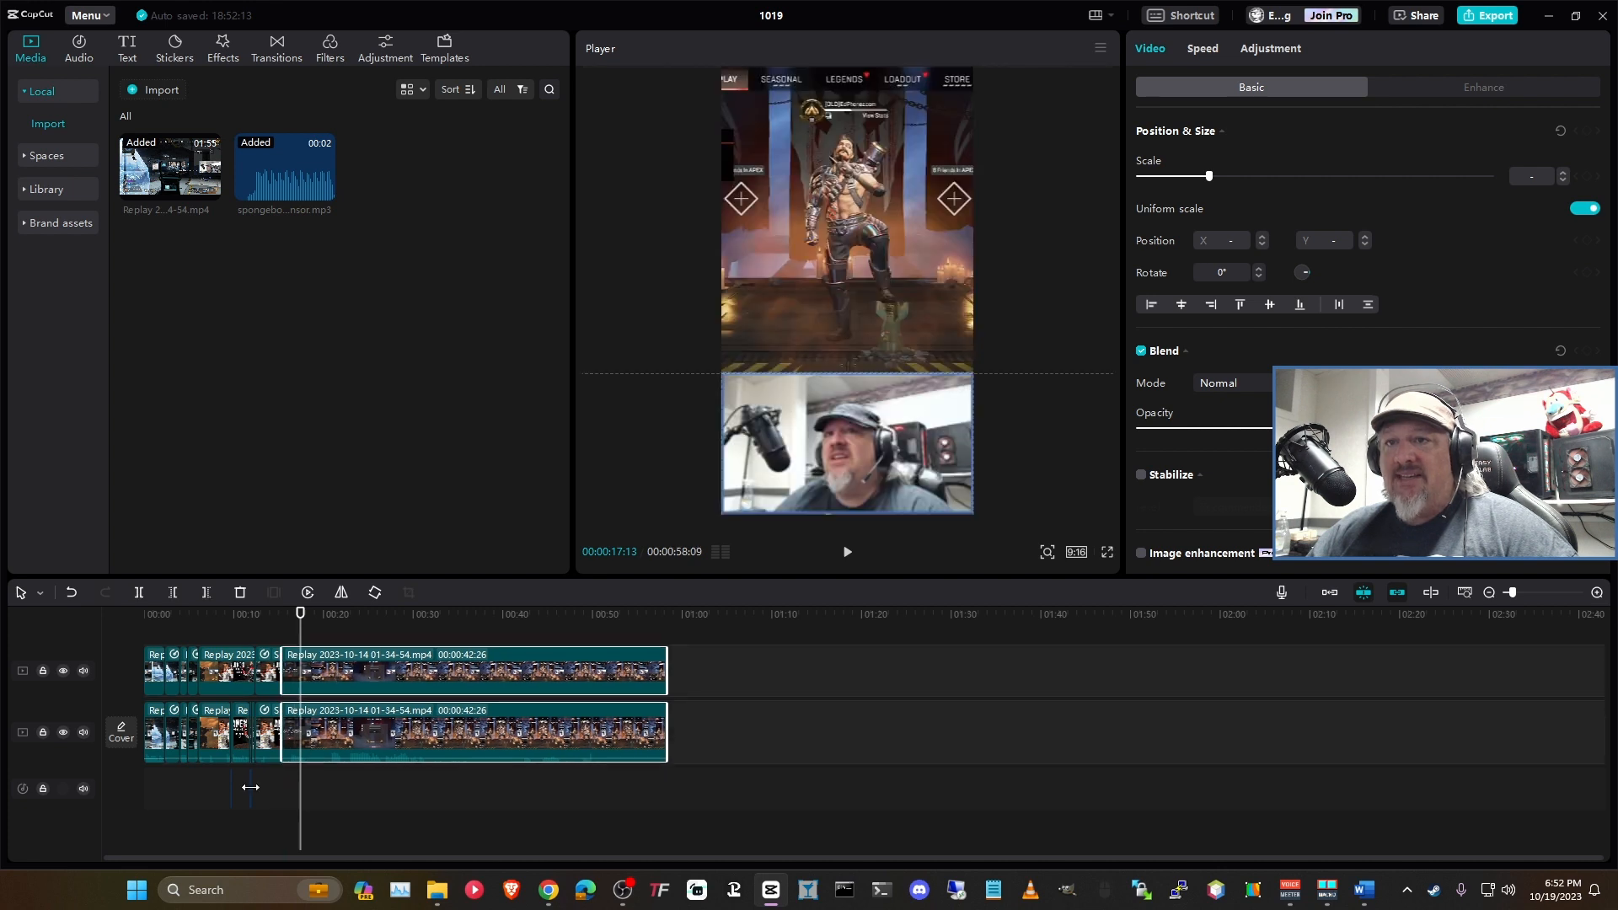
Step: Play the video from 00:00:09:19 to find where it should end and split both video tracks at 00:00:31:18
left_click(230, 623)
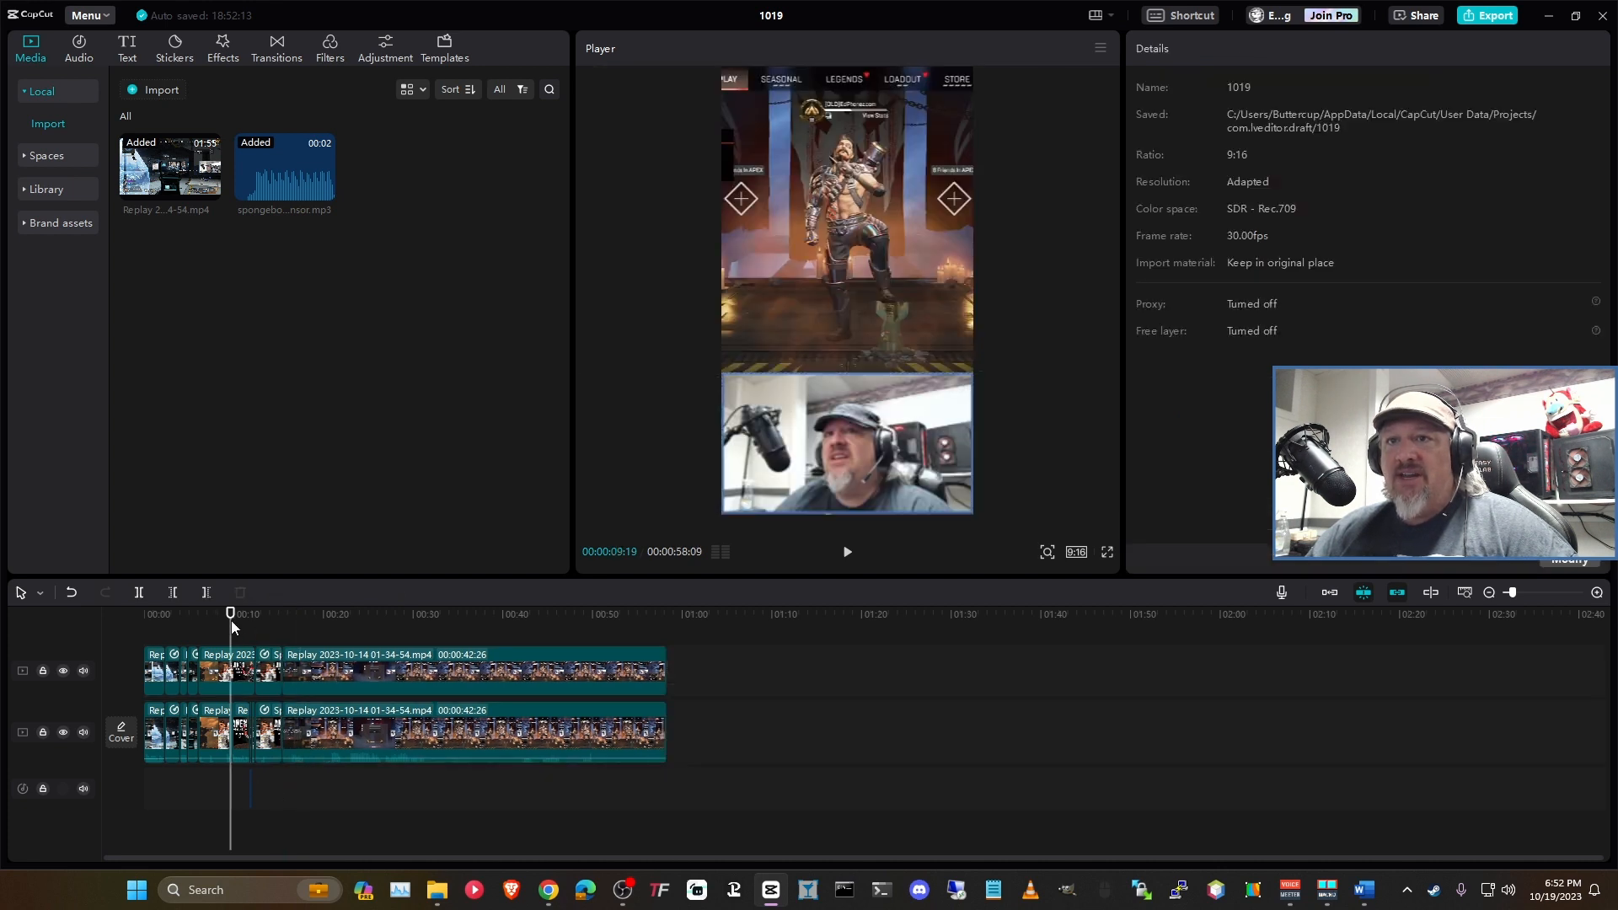
key("space")
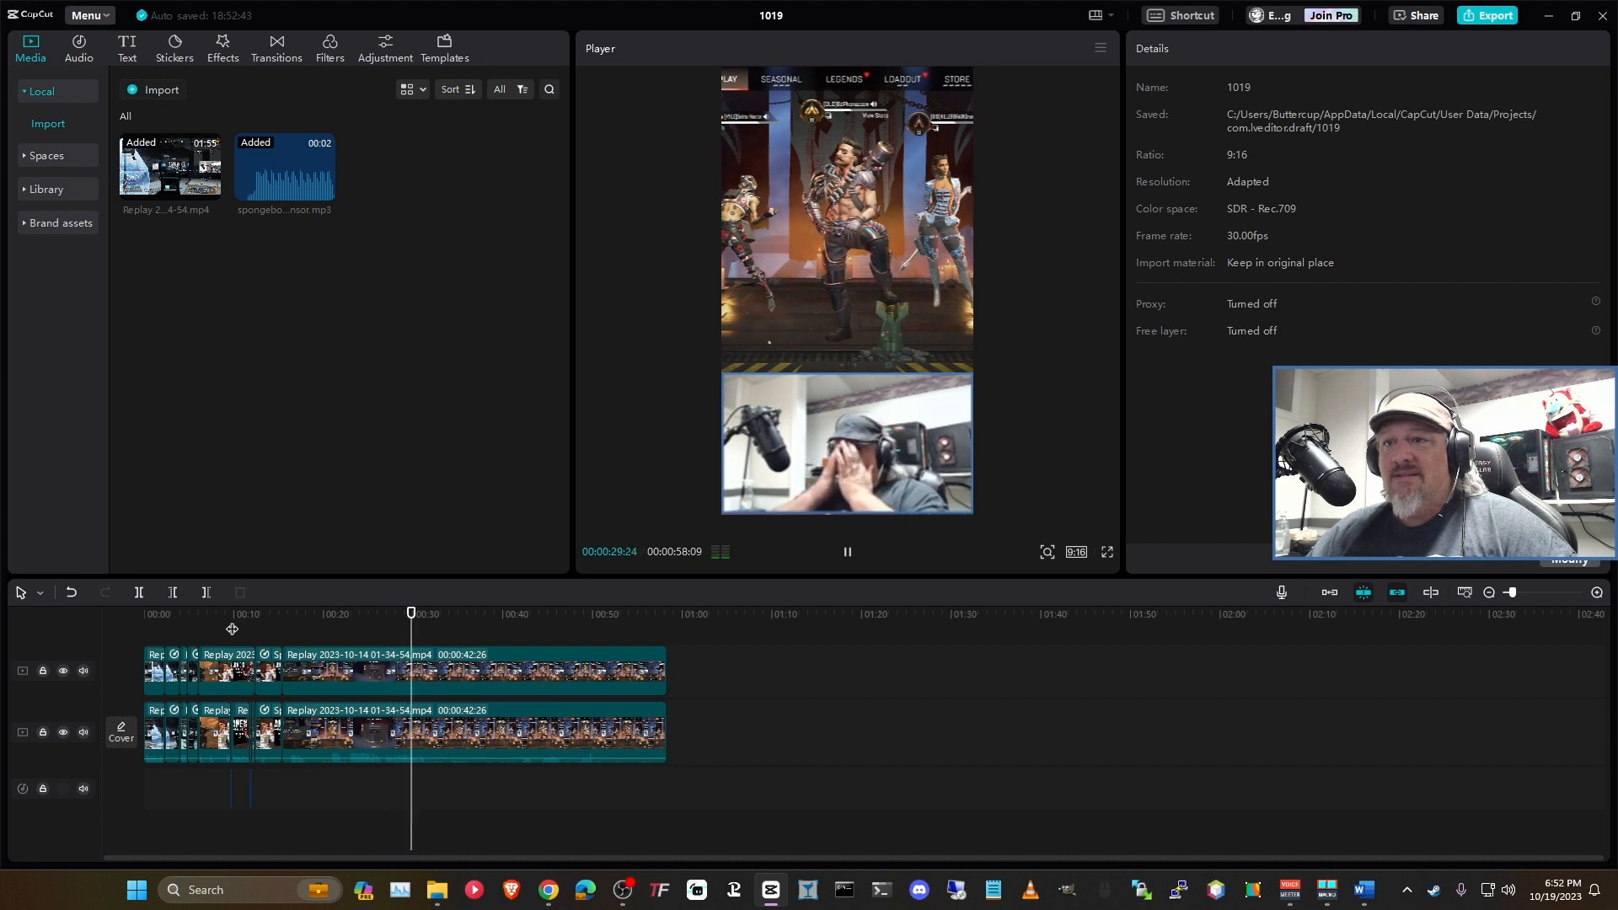
key("space")
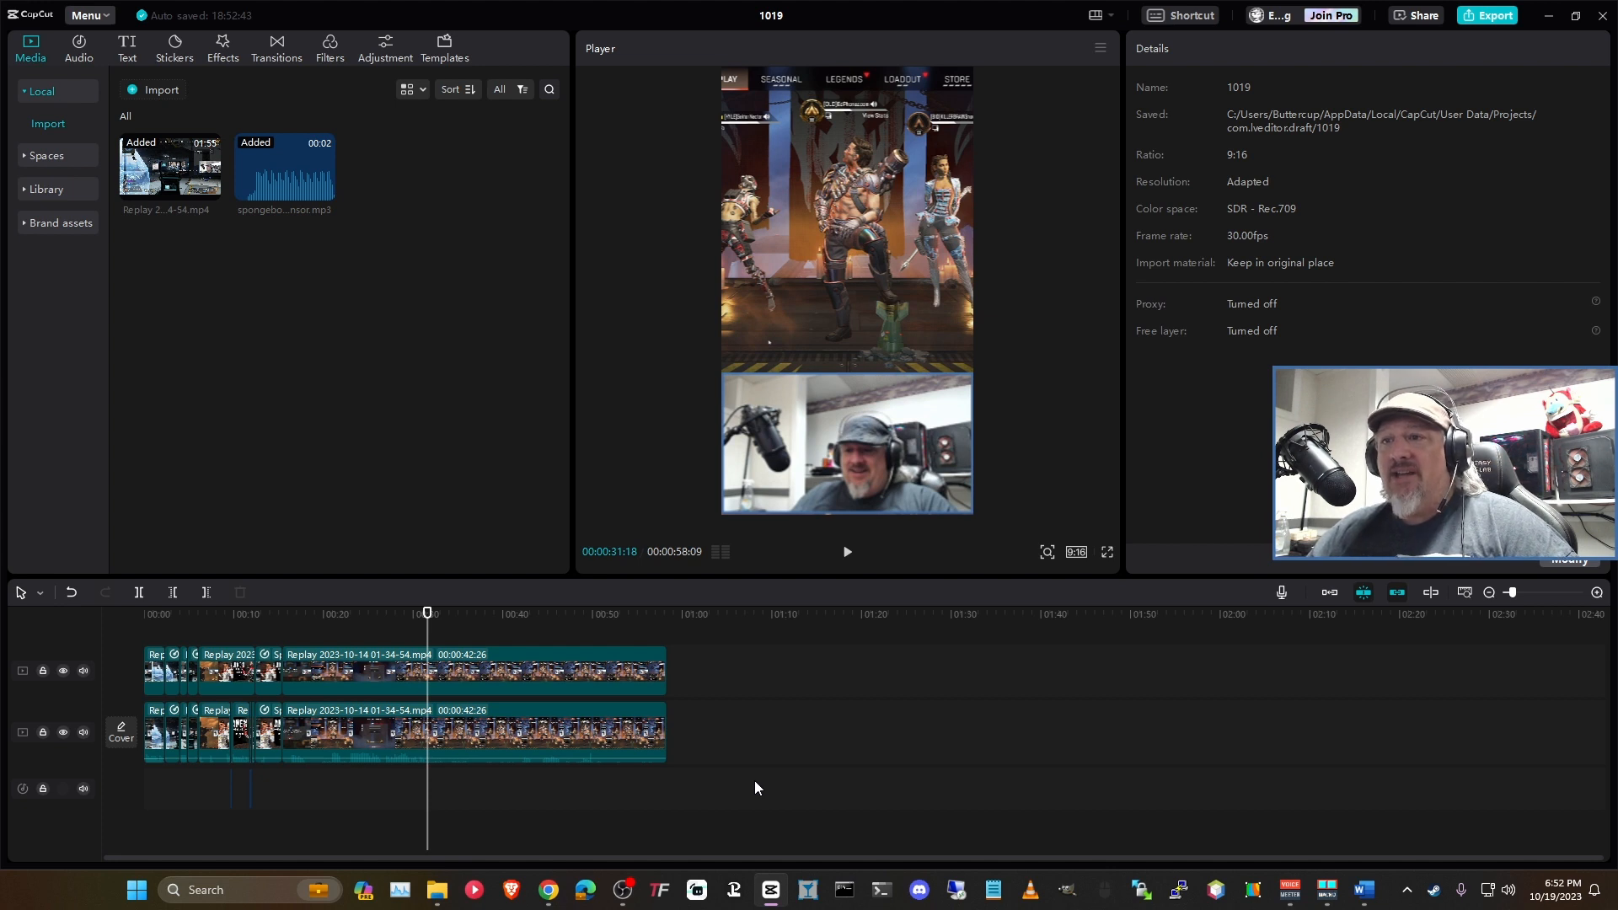
left_click_drag(755, 780, 561, 650)
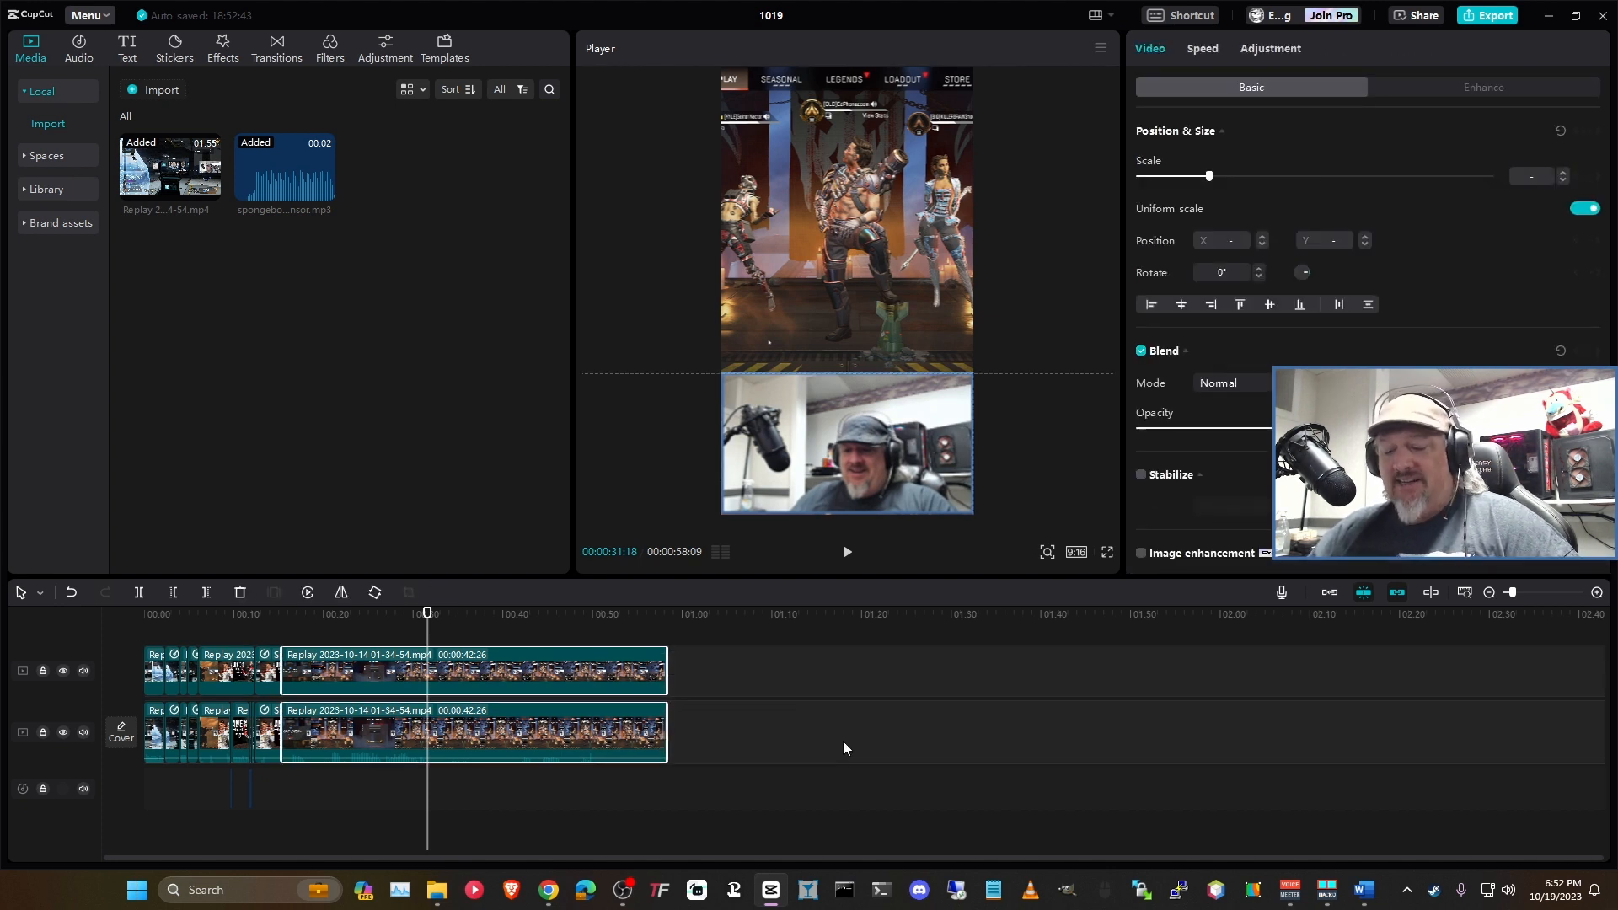
key("ctrl+b")
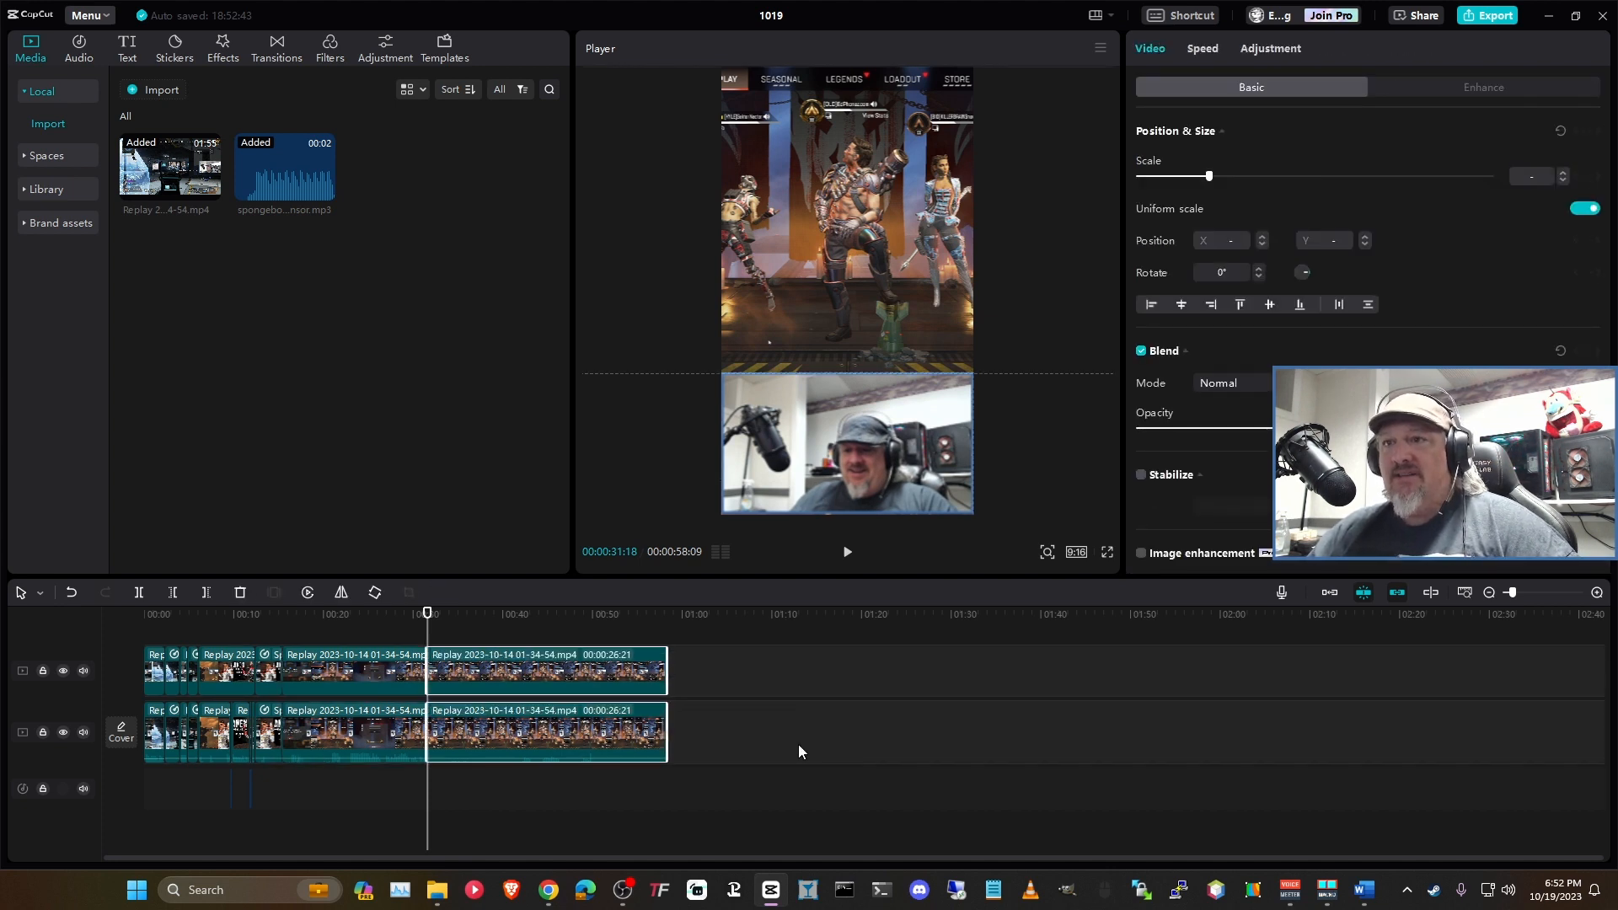
Step: Delete the clips after the 00:00:31:18 split on both video tracks
left_click(645, 801)
left_click_drag(740, 788, 491, 660)
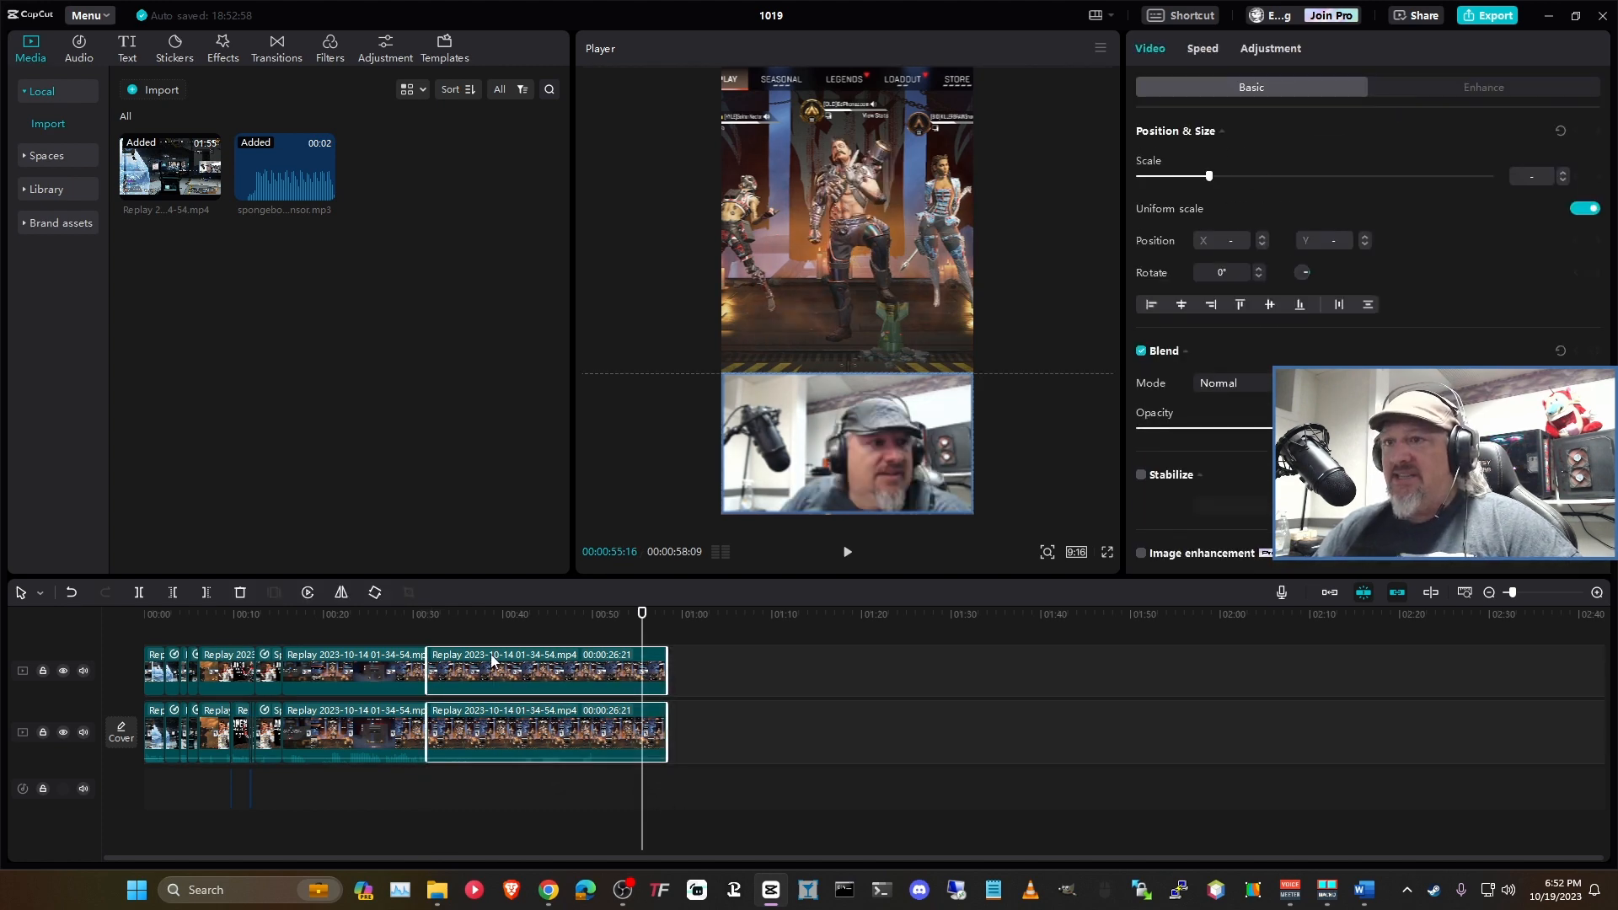
key("Delete")
Step: Find the next word to censor and isolate it on the lower video track with splits at 00:00:26:27 and 00:00:27:05
scroll(311, 768, "up", 3)
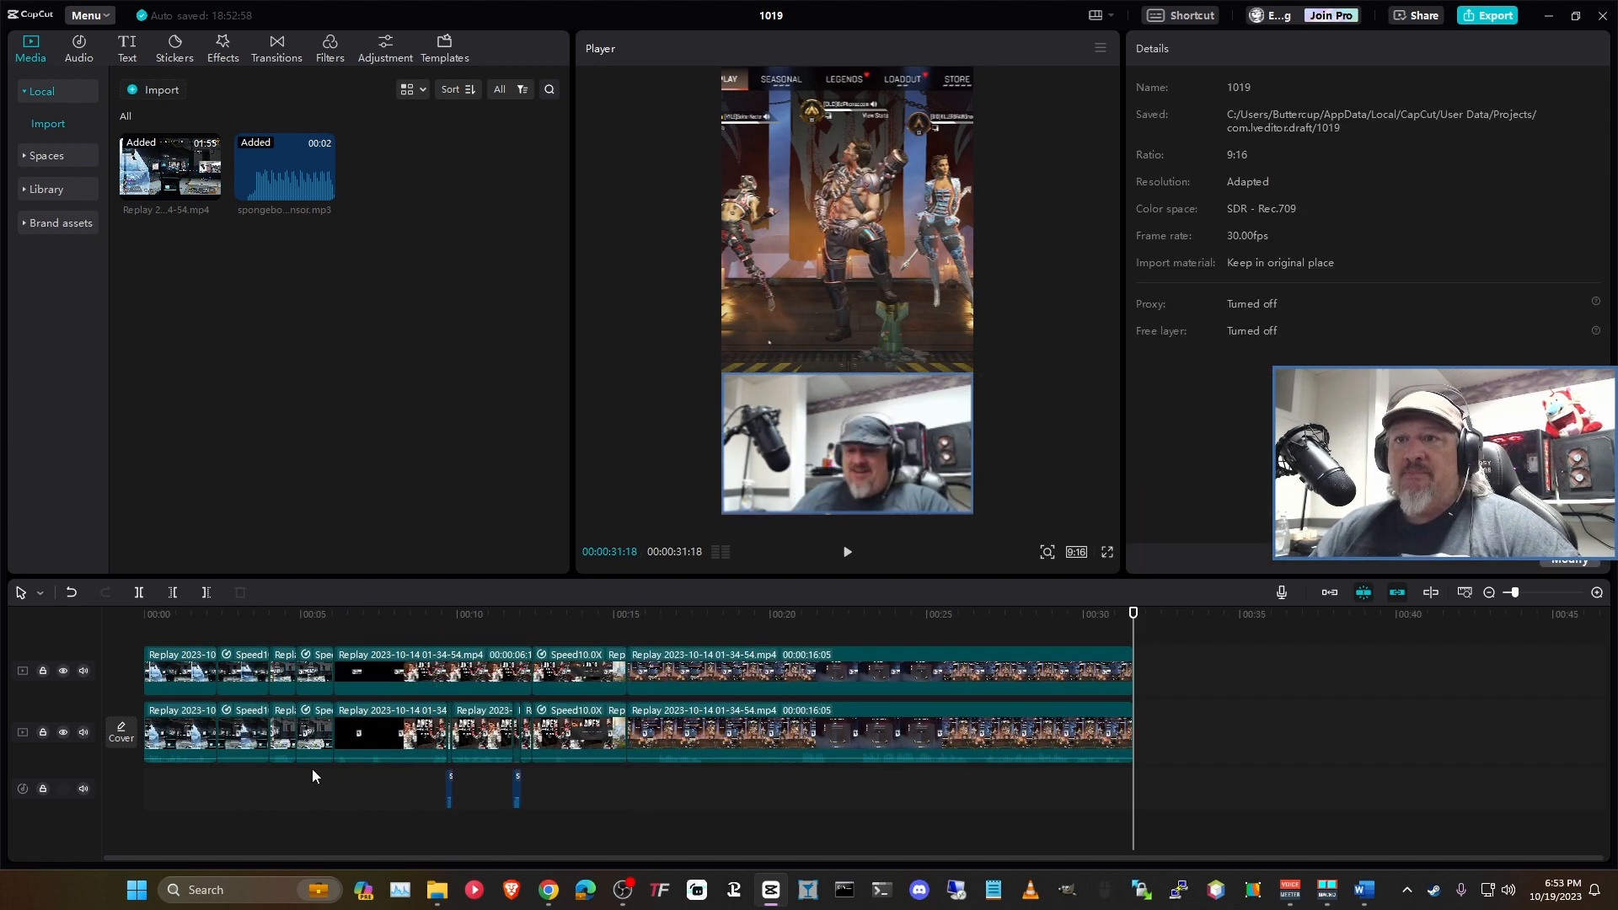
left_click(624, 614)
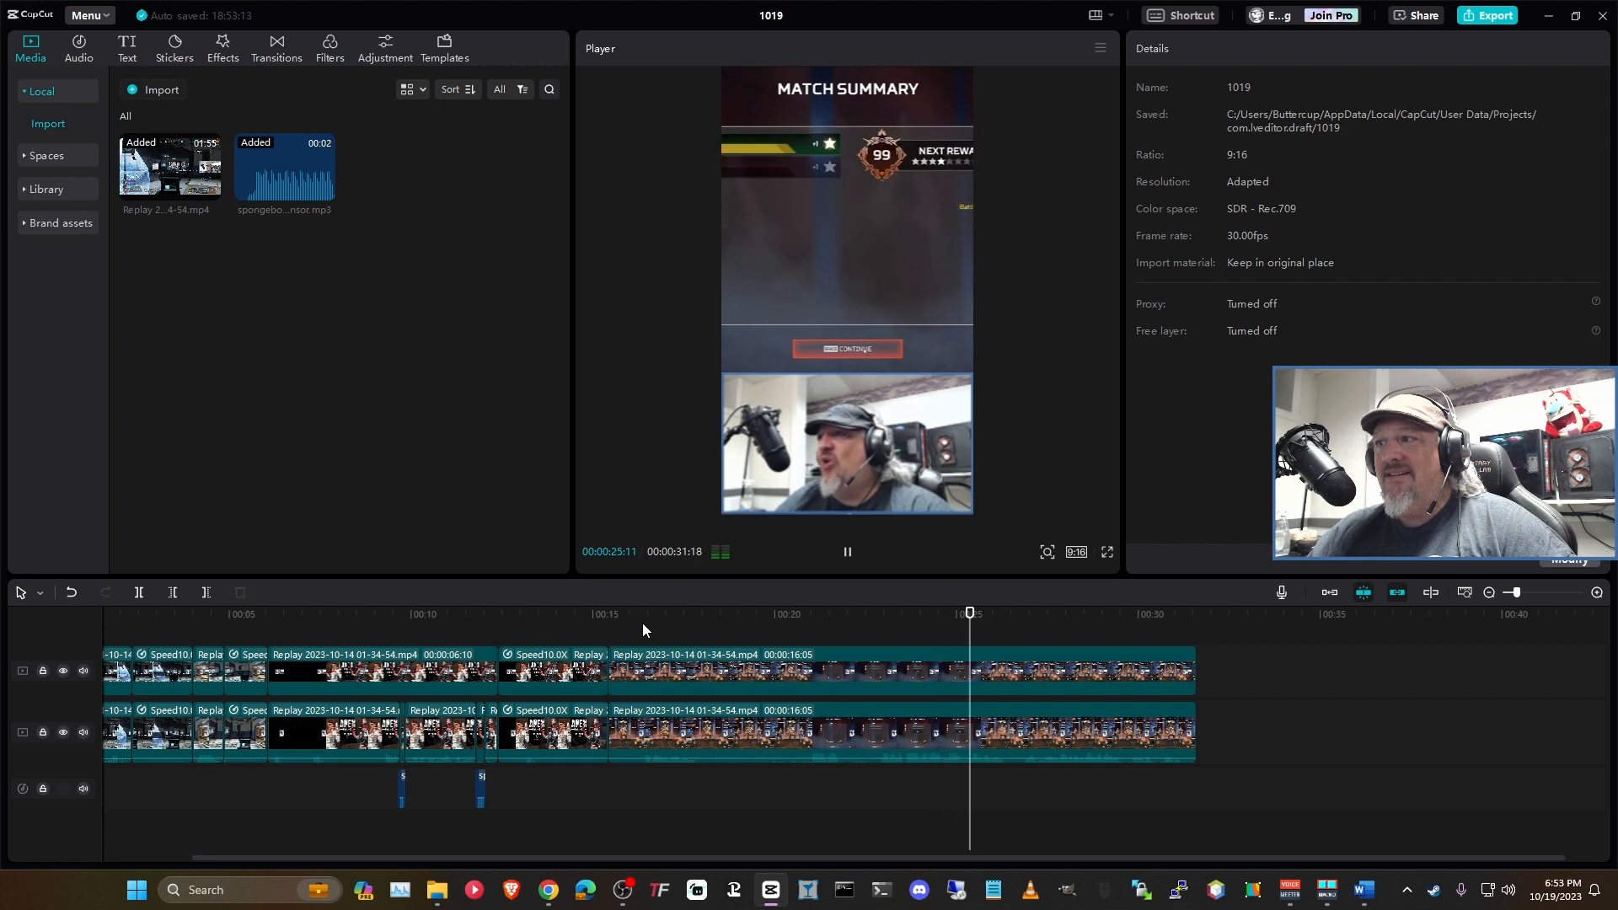
key("space")
scroll(1048, 790, "up", 4)
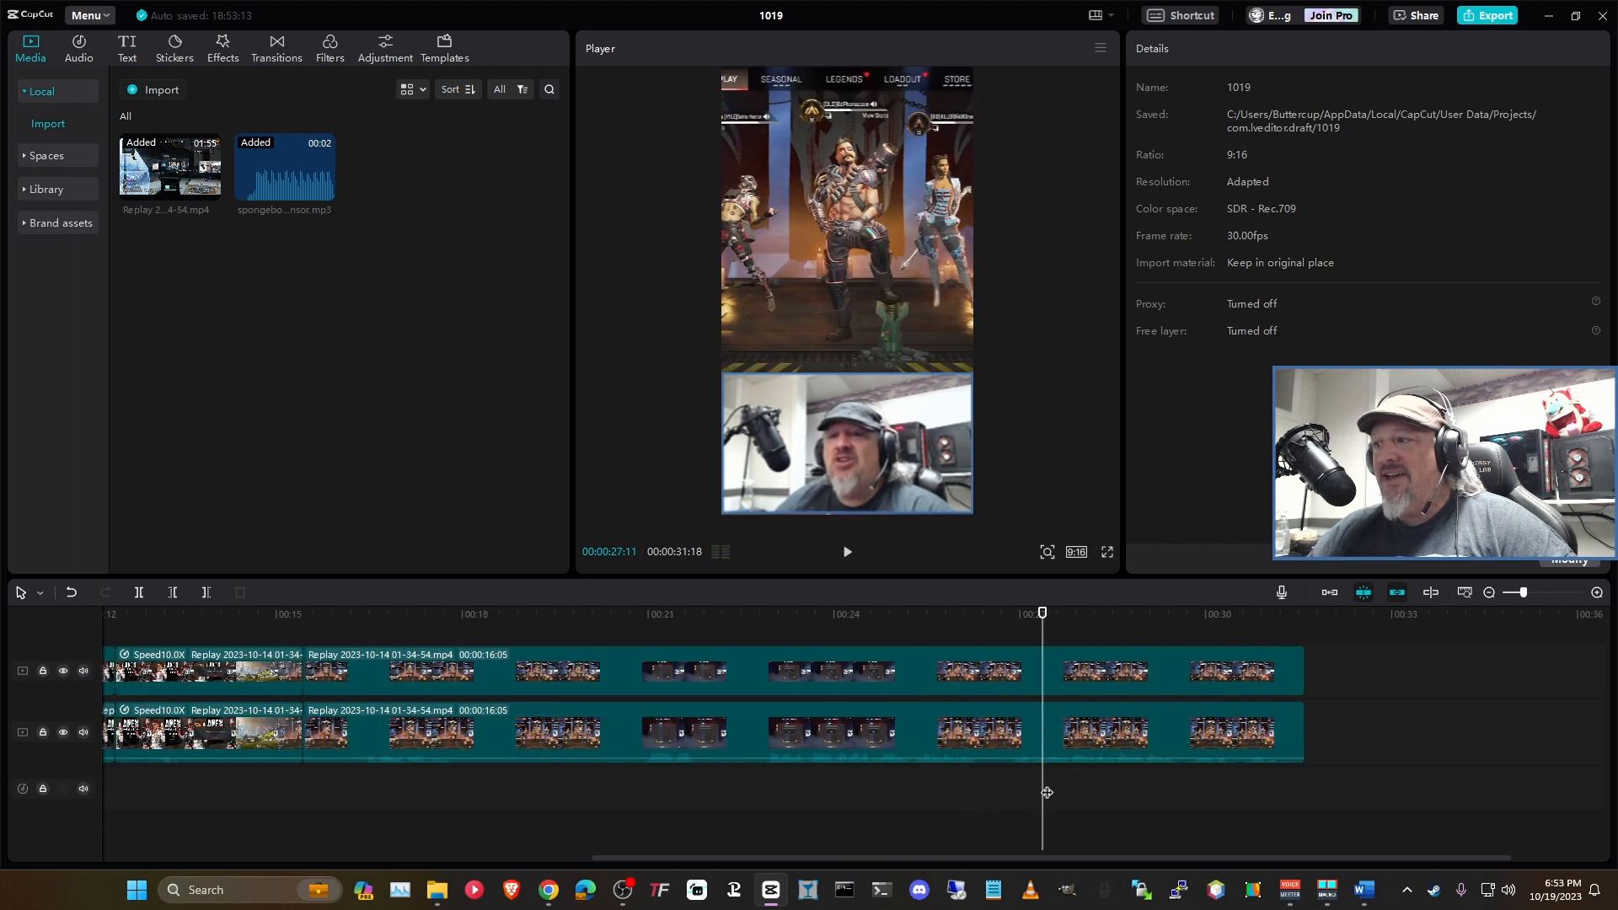
scroll(1048, 790, "up", 3)
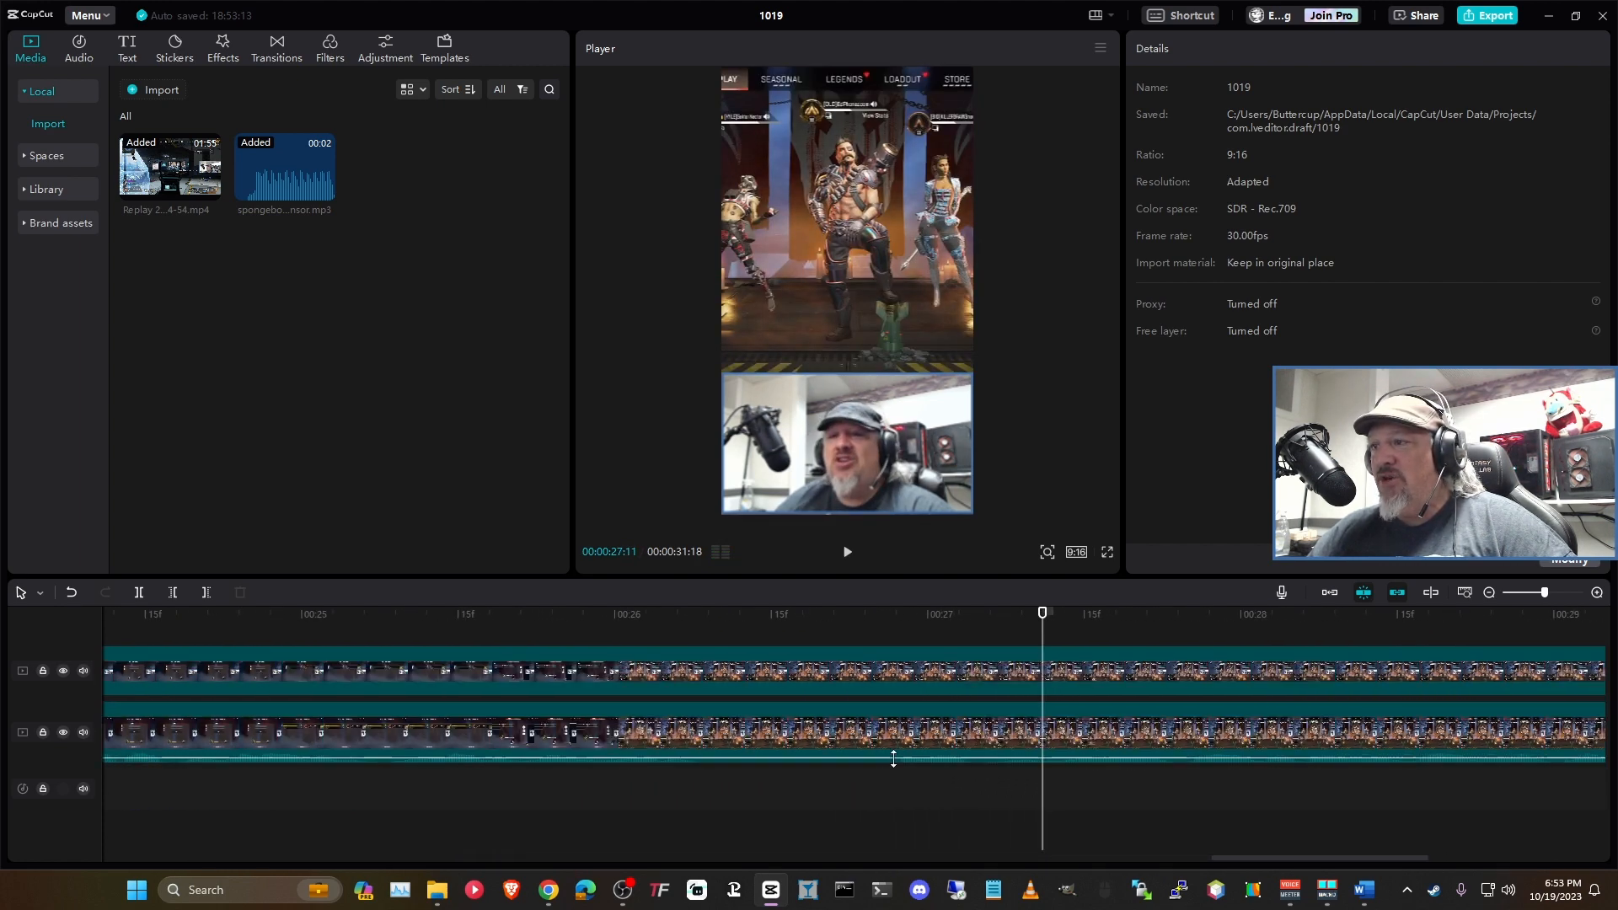
left_click(888, 618)
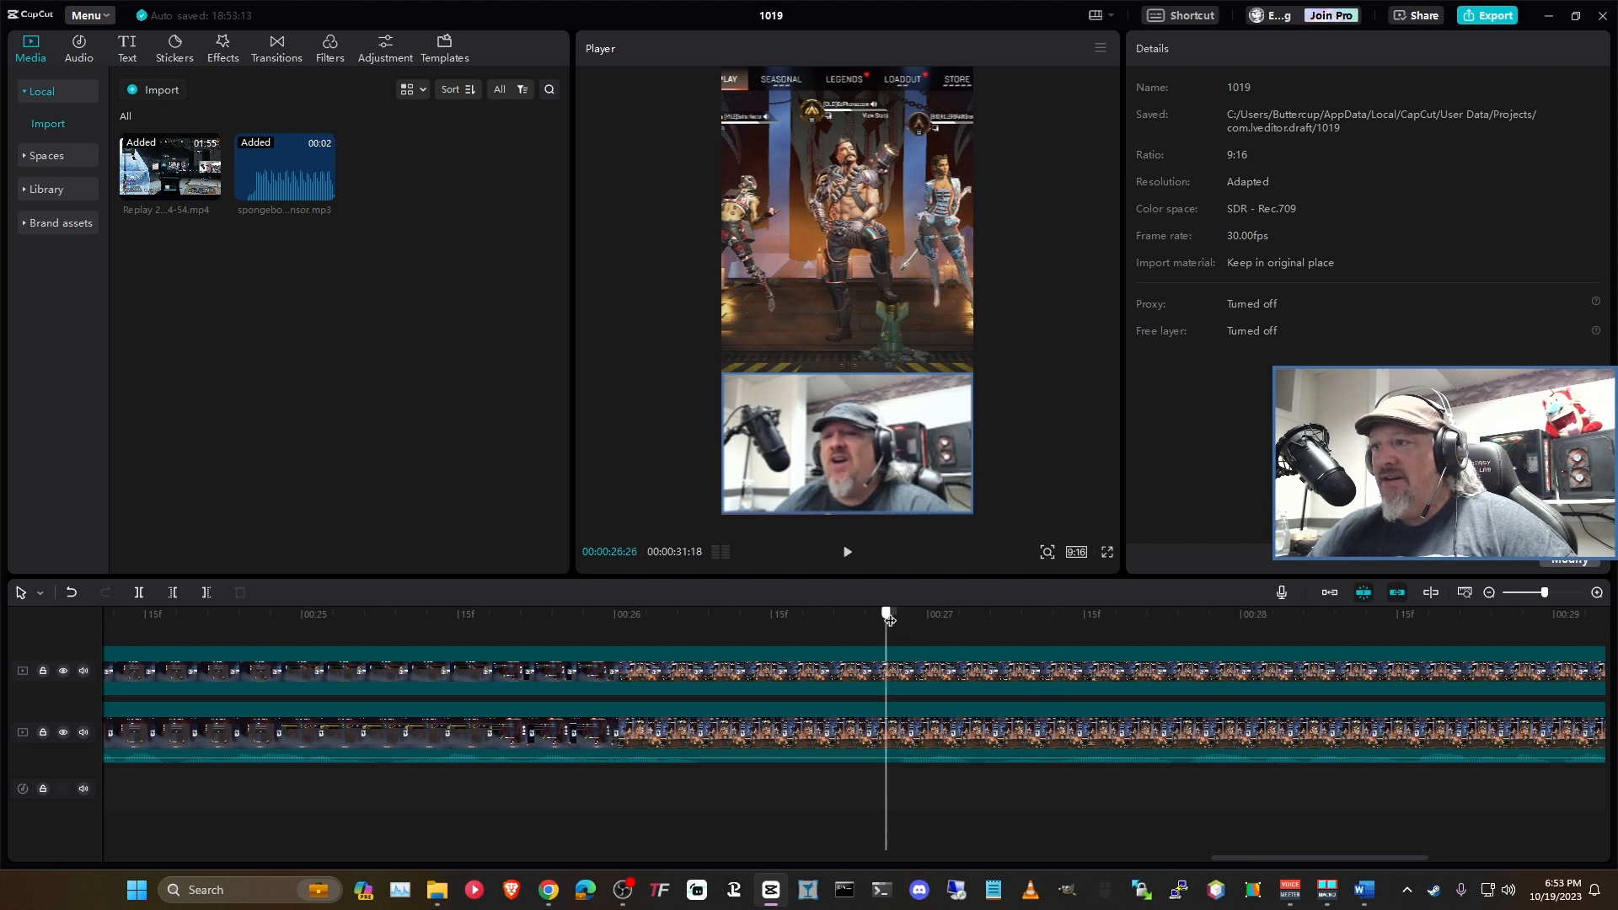
left_click(916, 727)
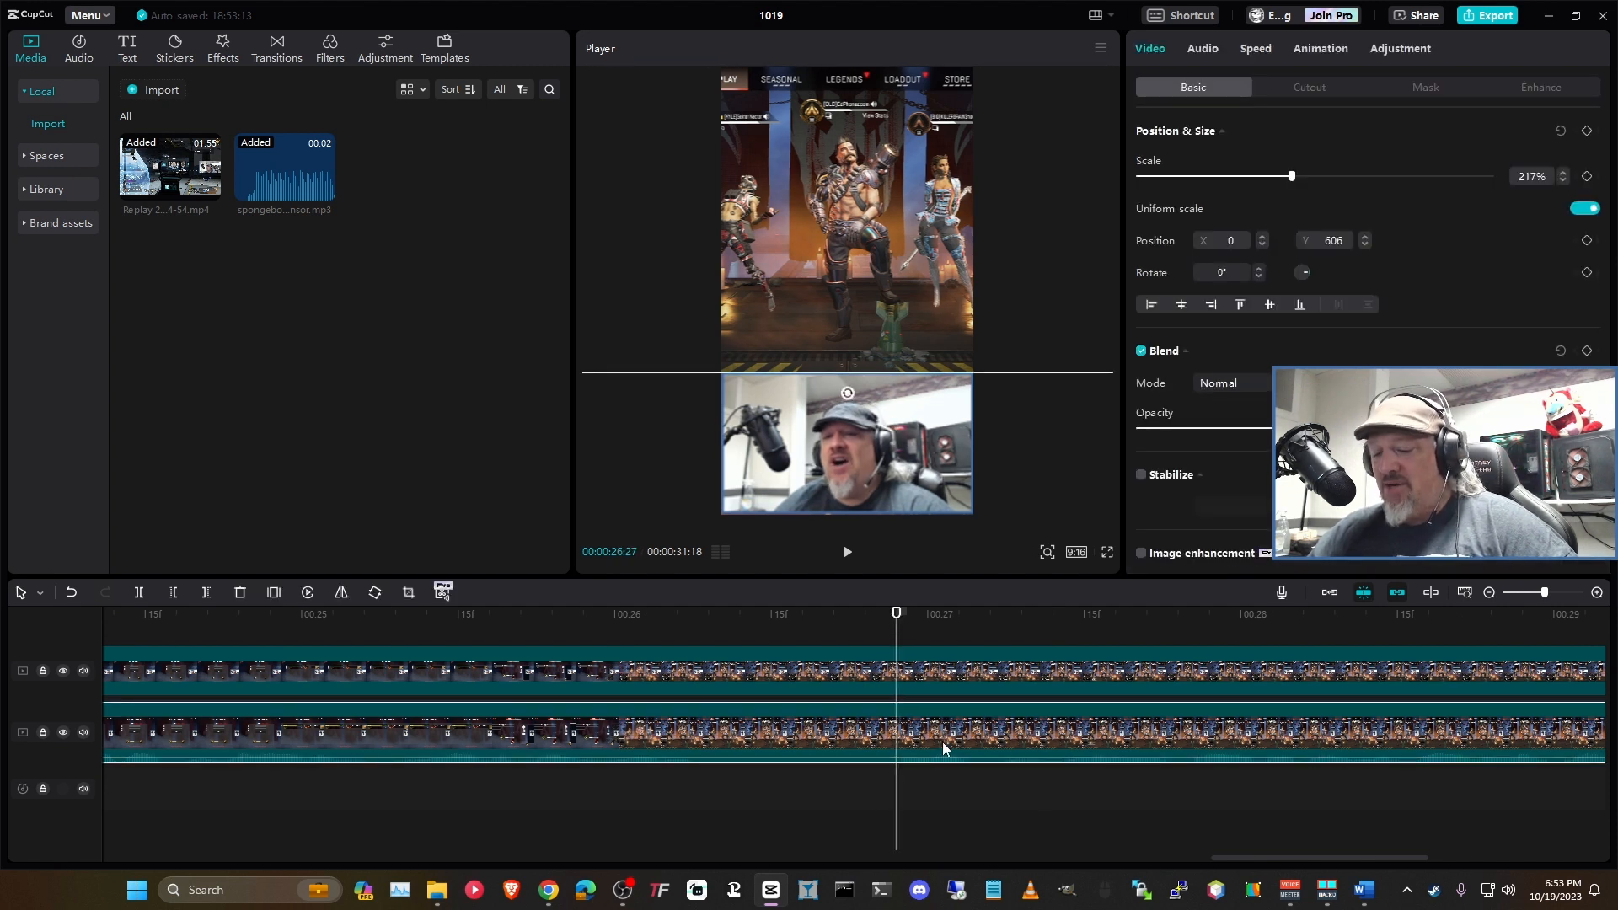
key("ctrl+b")
left_click(966, 622)
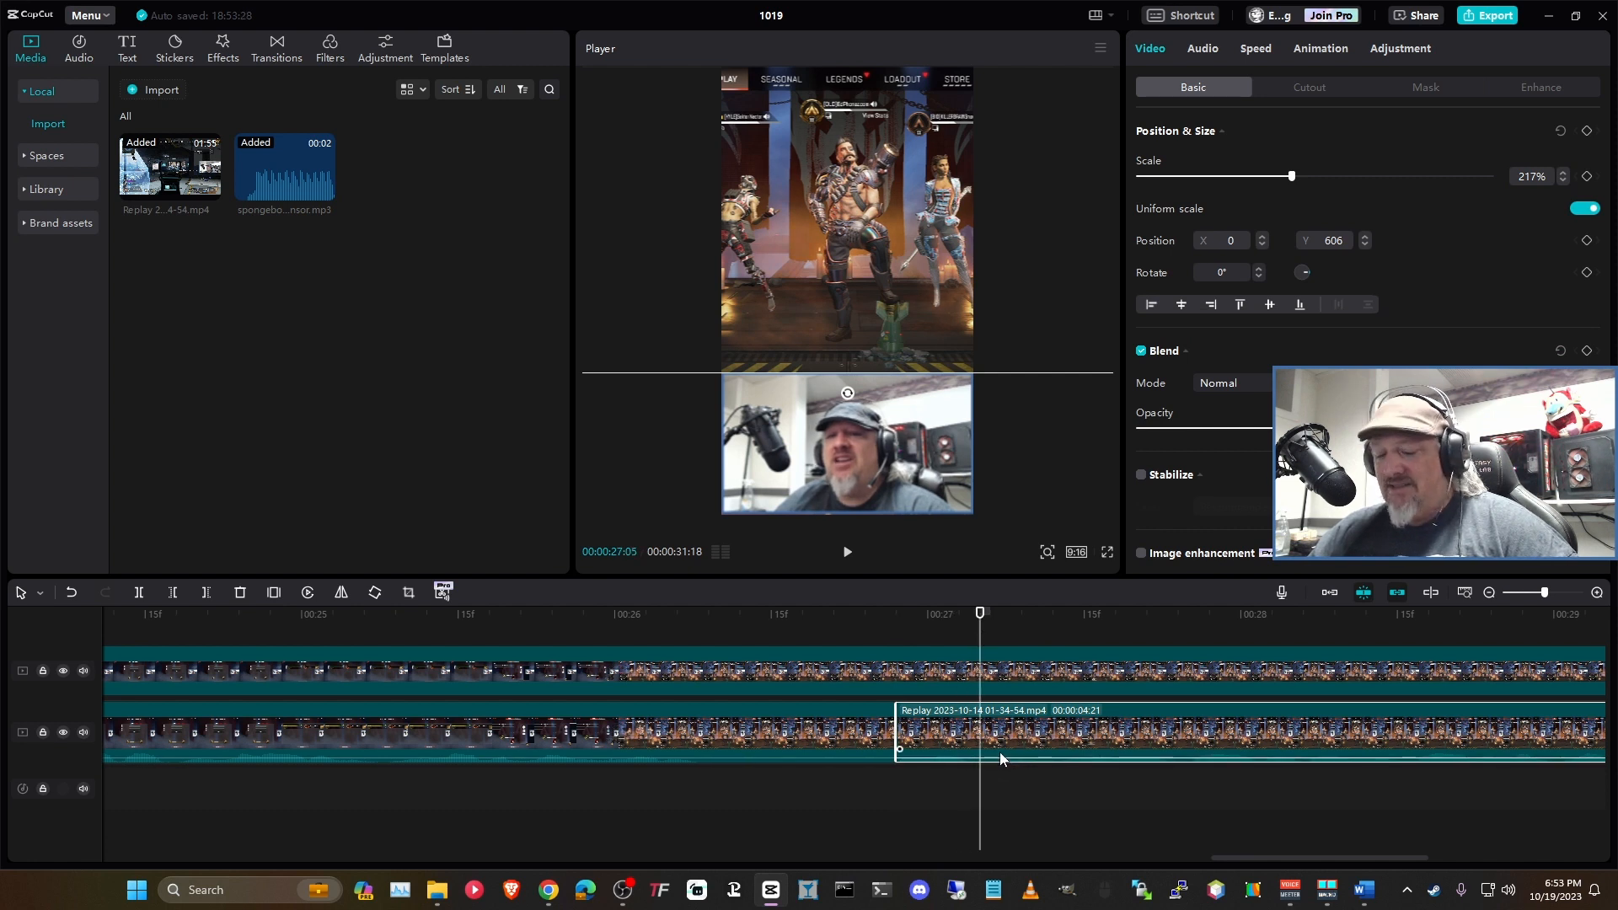
key("ctrl+b")
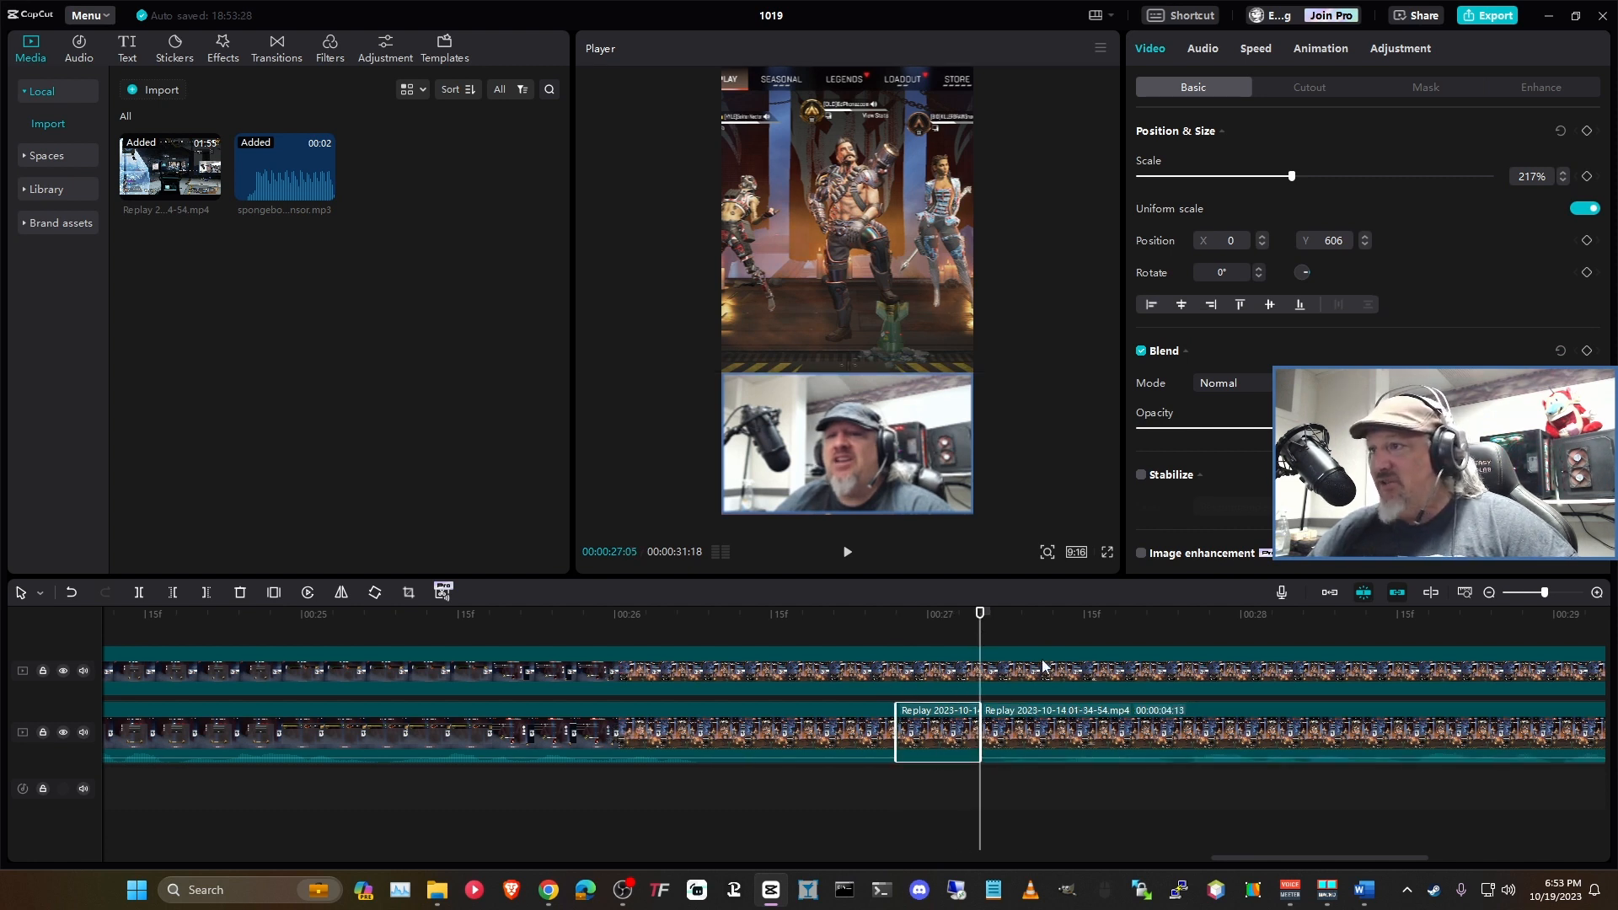
Step: Play back the passage around the newly isolated piece from 00:00:26:24 to check the sound
left_click(863, 622)
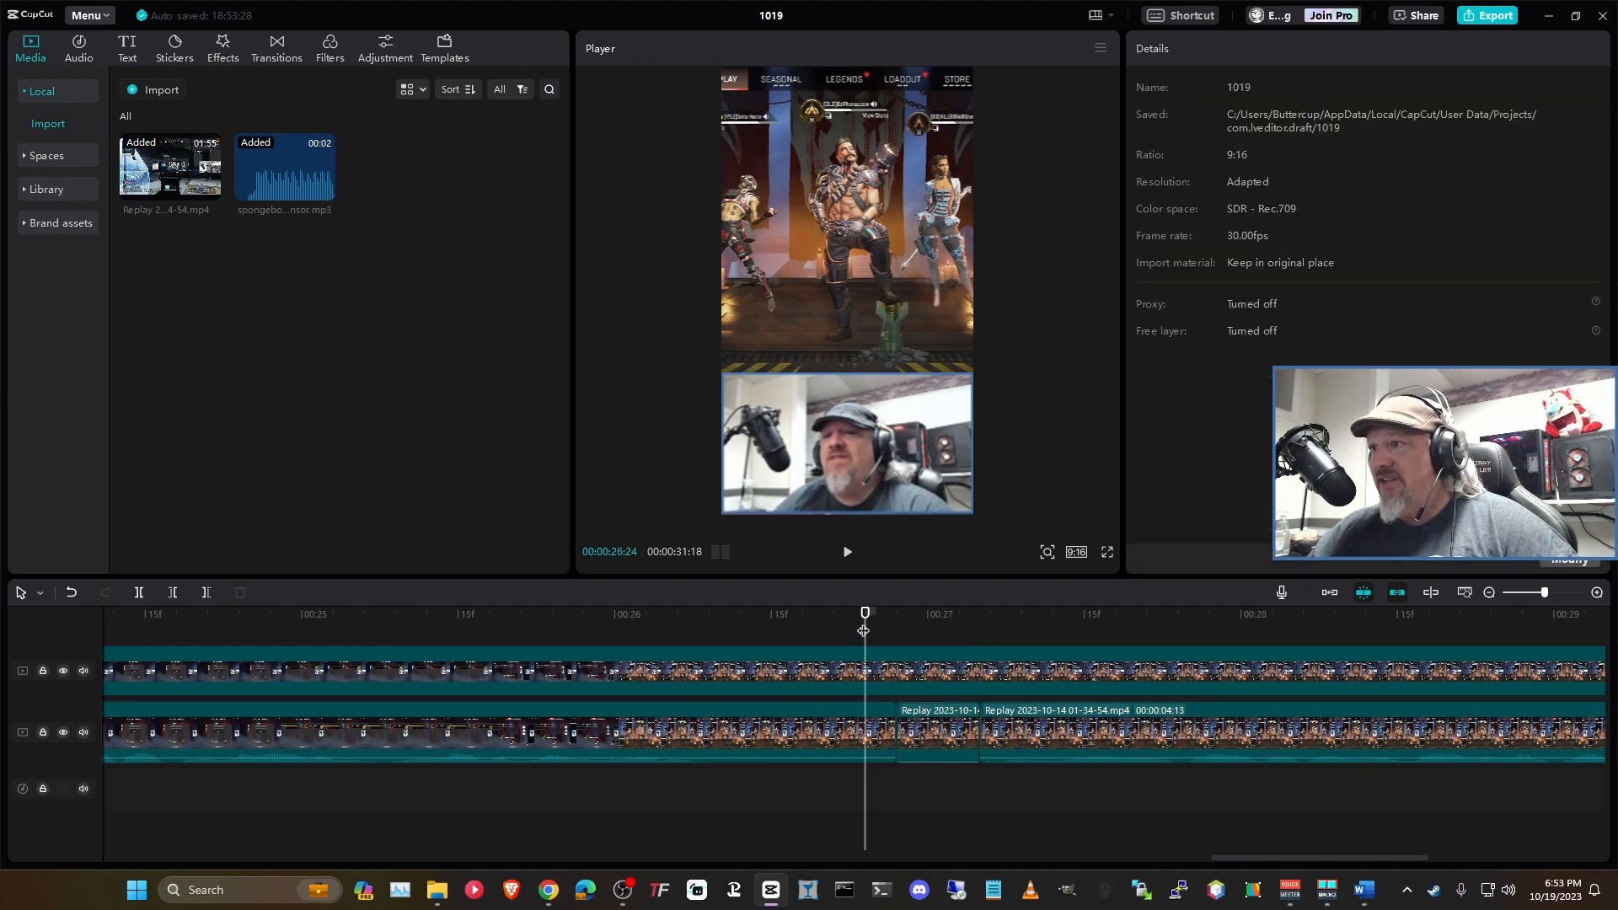
key("space")
key("space")
Step: Copy the existing dolphin sound clip and paste it at 00:00:26:26, just before the newly isolated piece
scroll(659, 791, "down", 5)
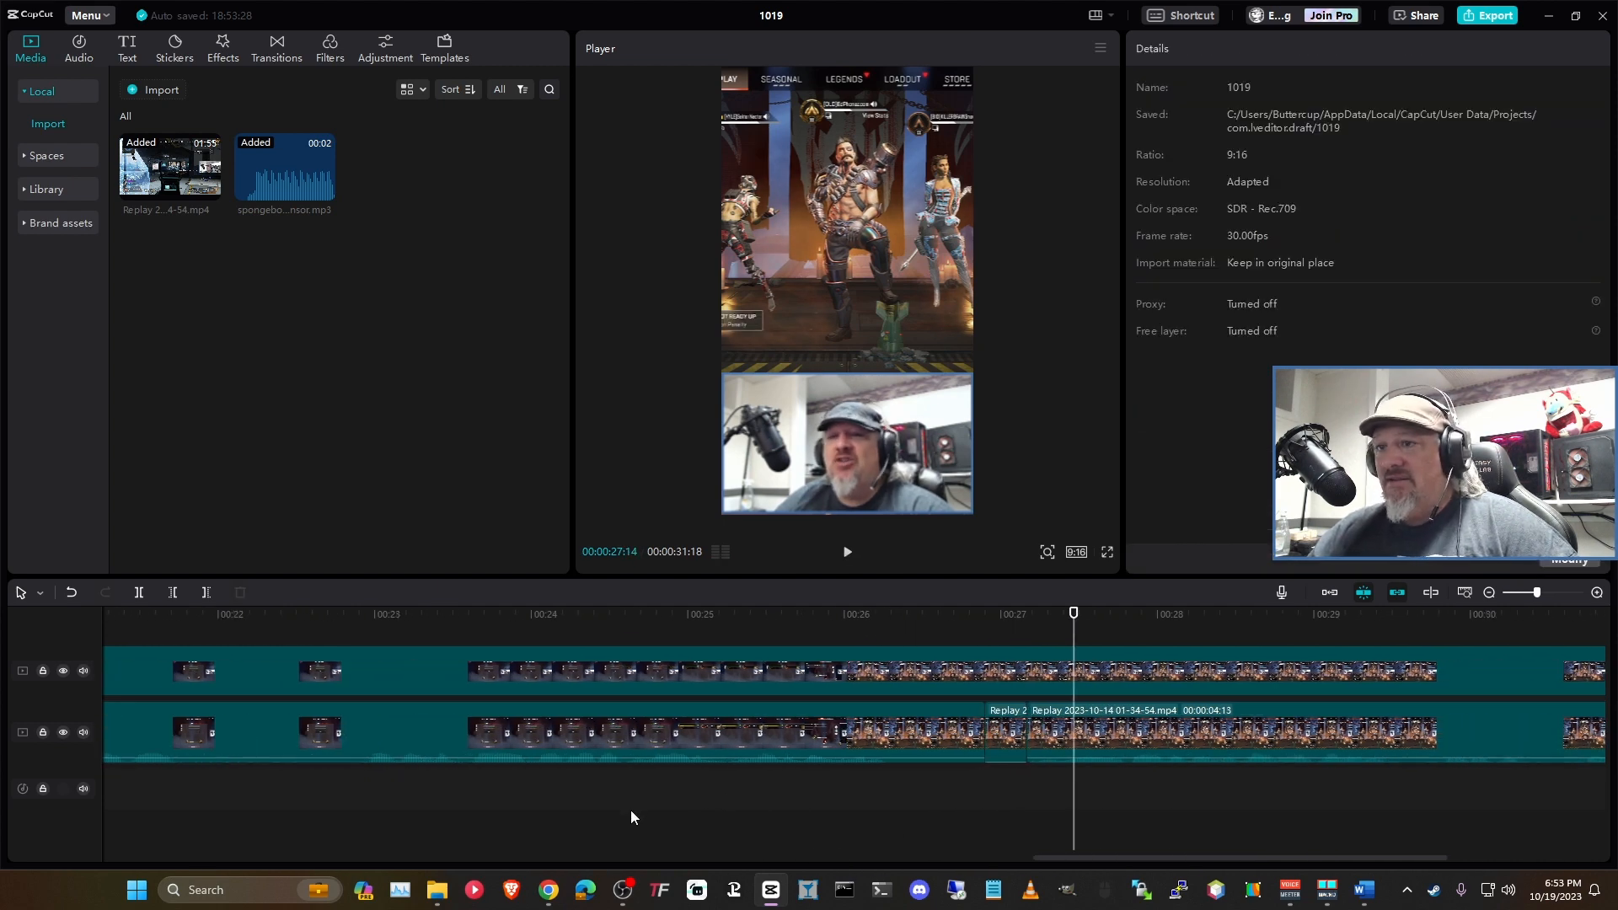
scroll(618, 808, "down", 2)
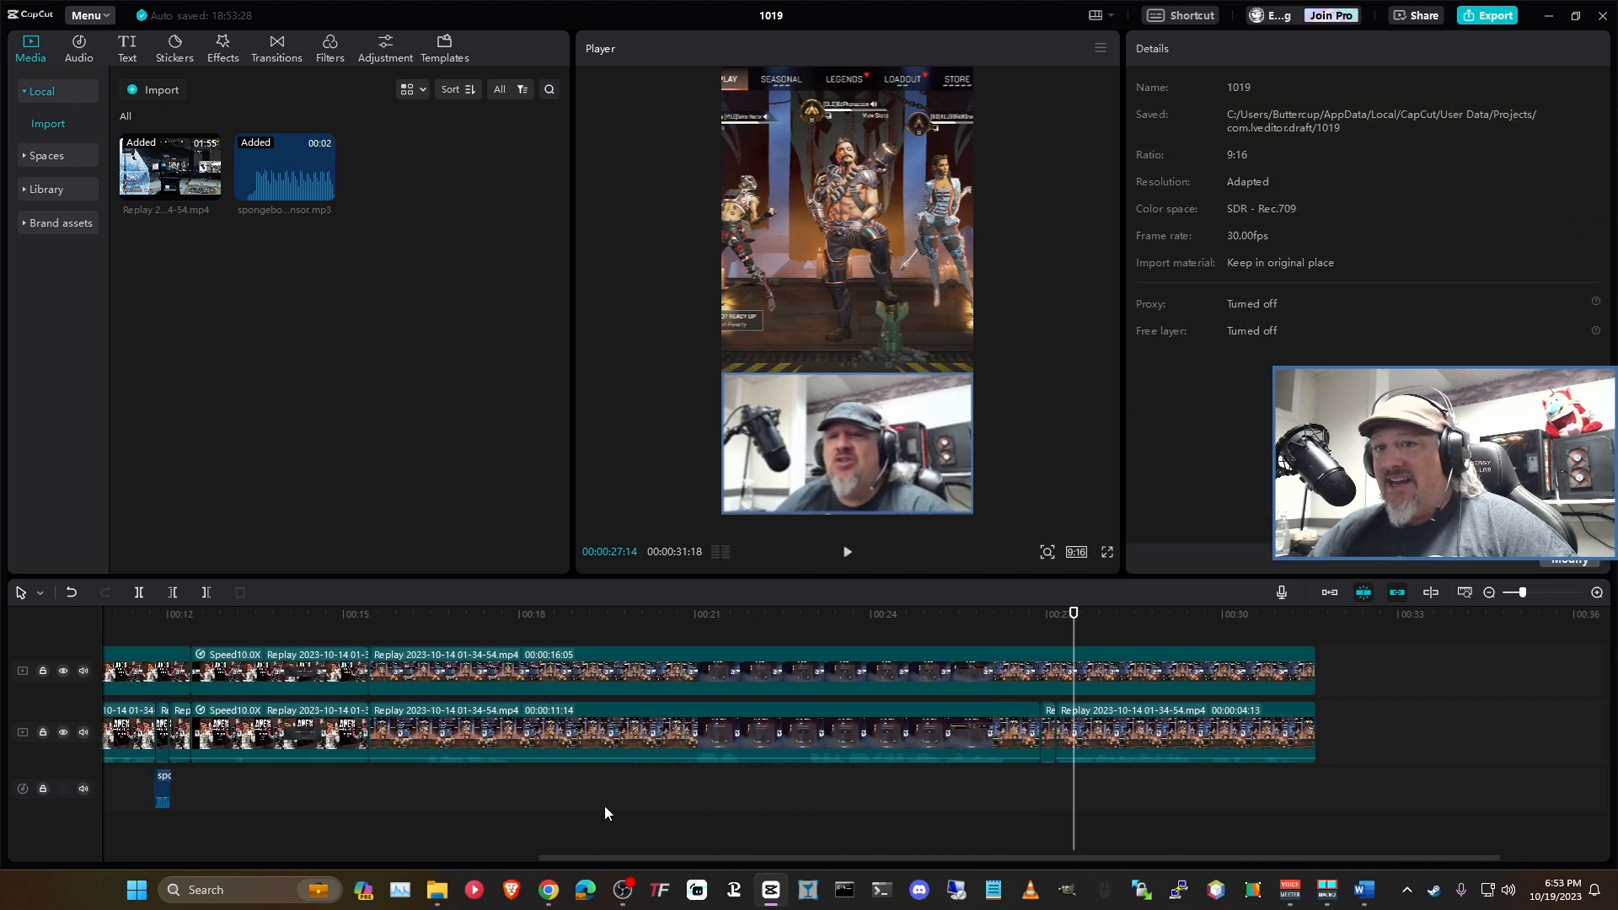
left_click(165, 791)
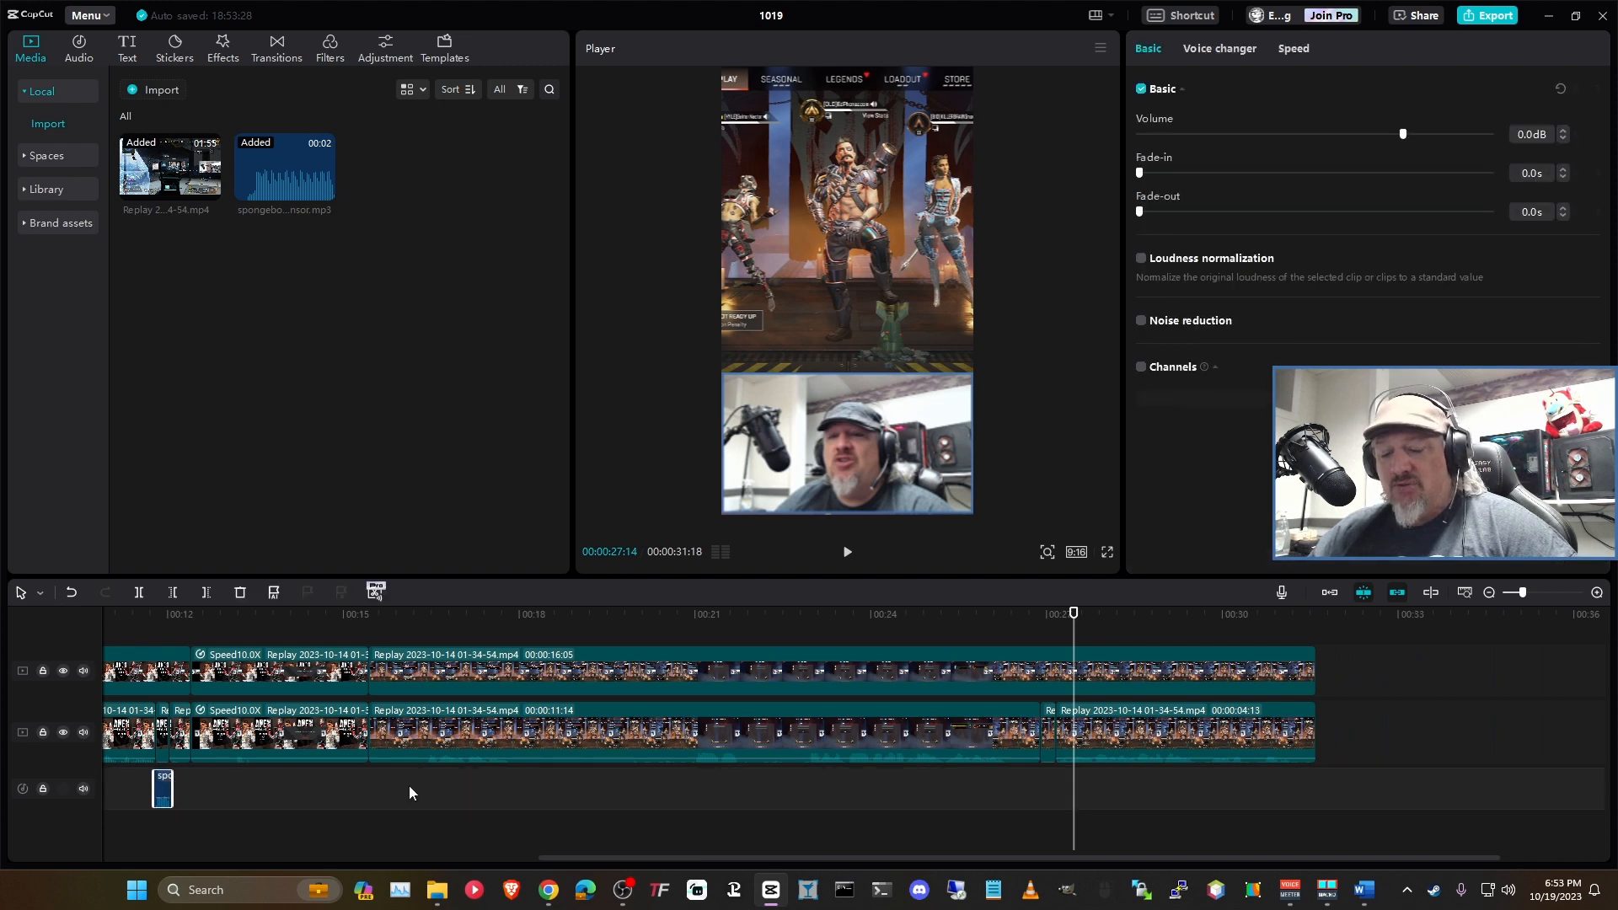
scroll(1129, 759, "up", 7)
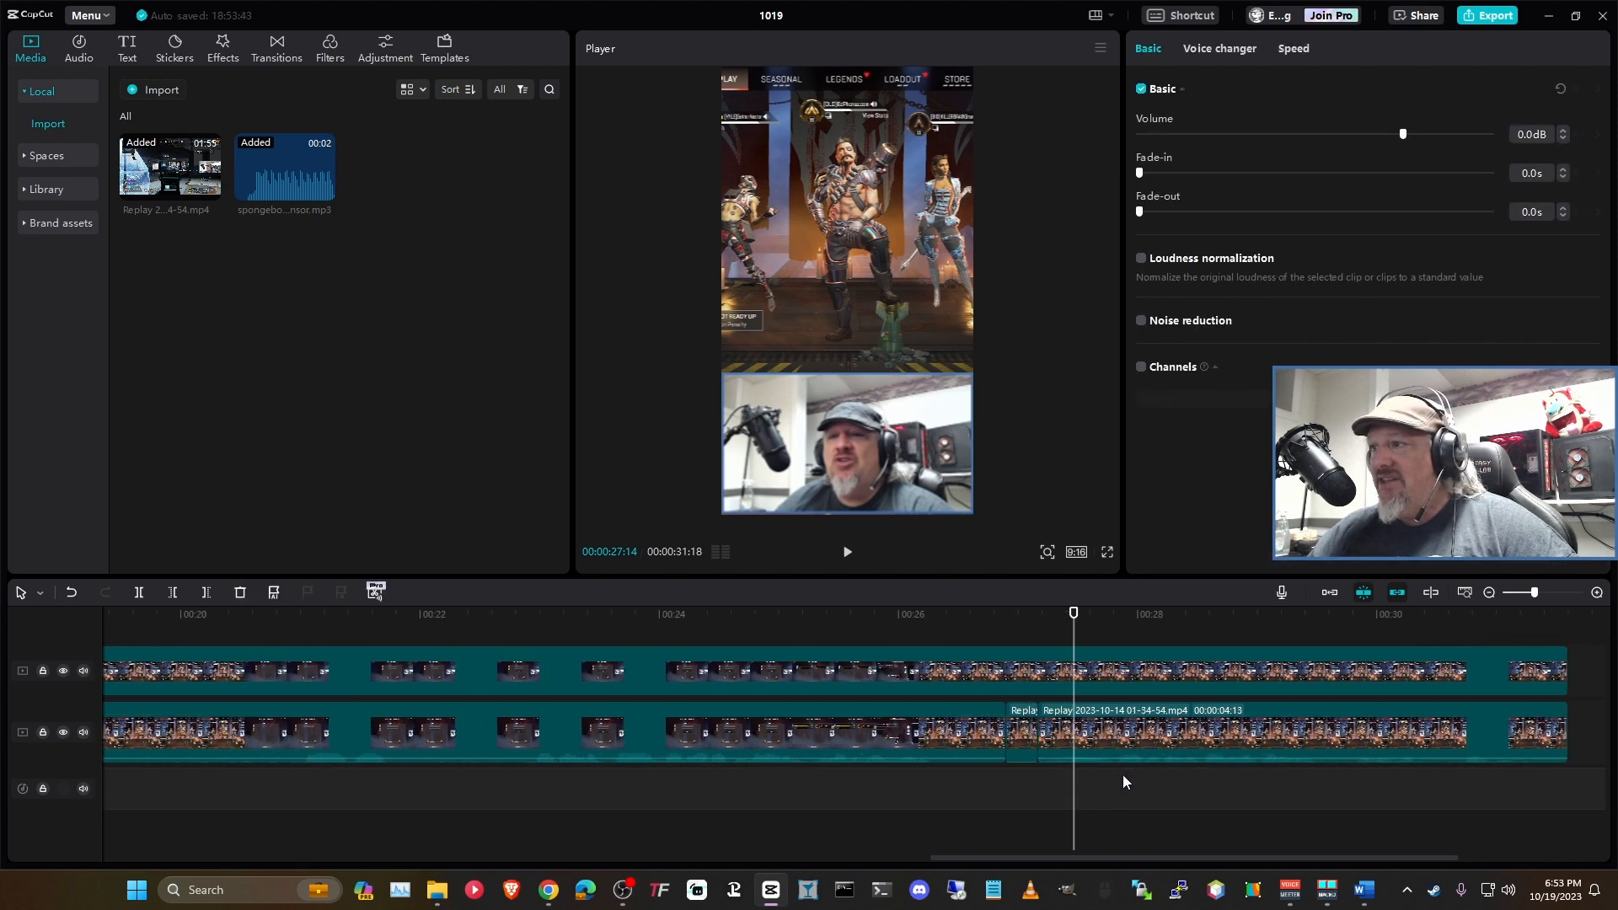
left_click(856, 614)
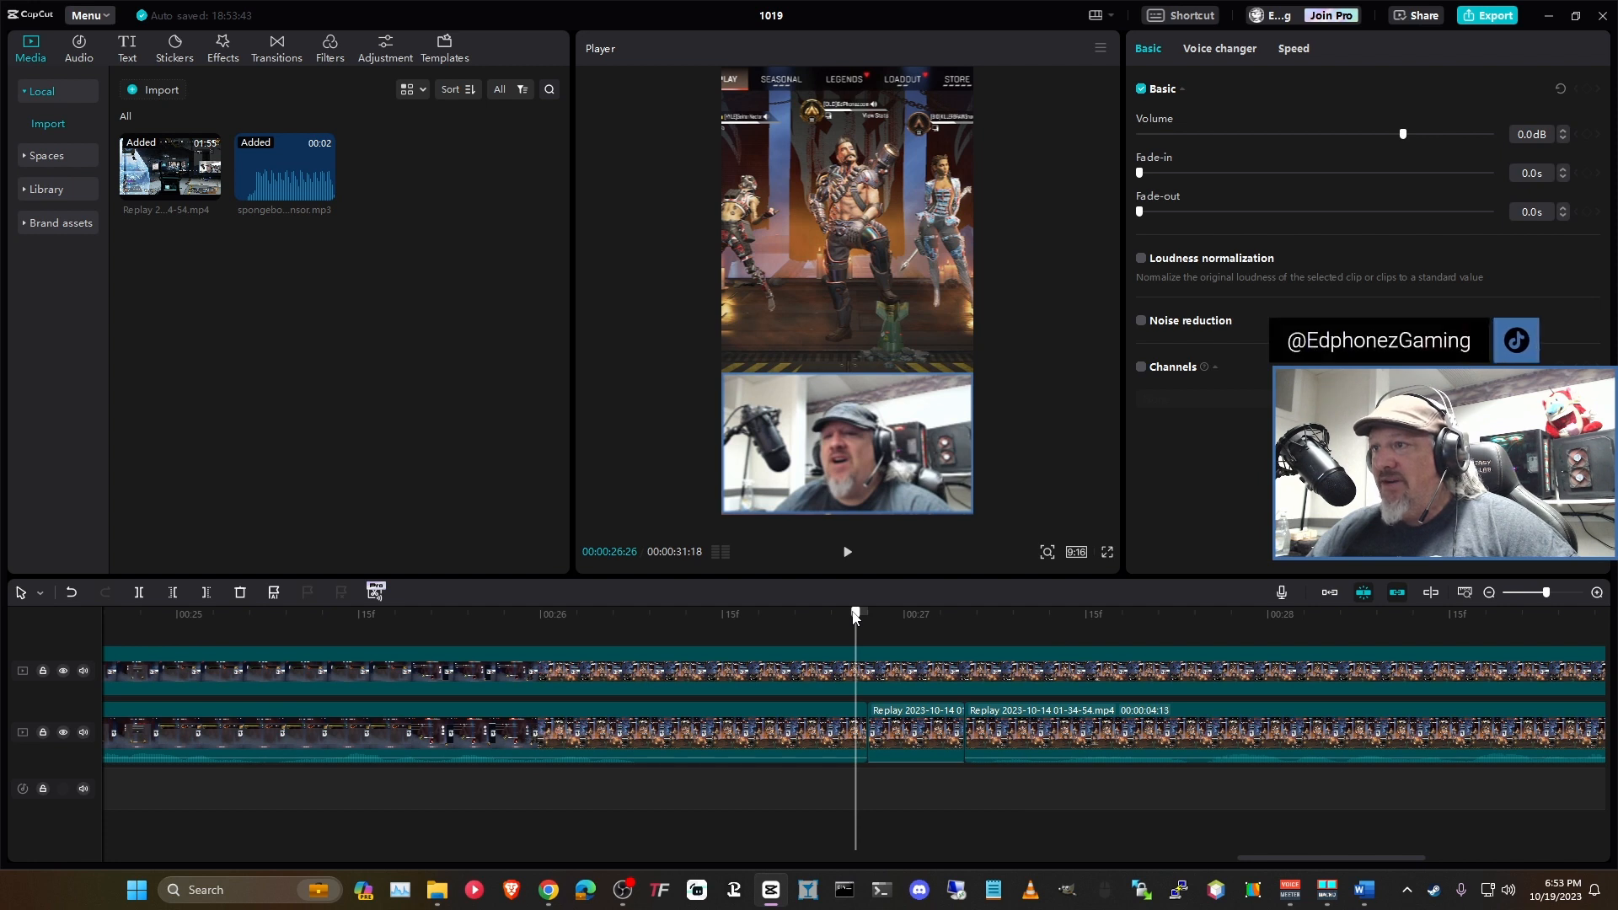
key("ctrl+v")
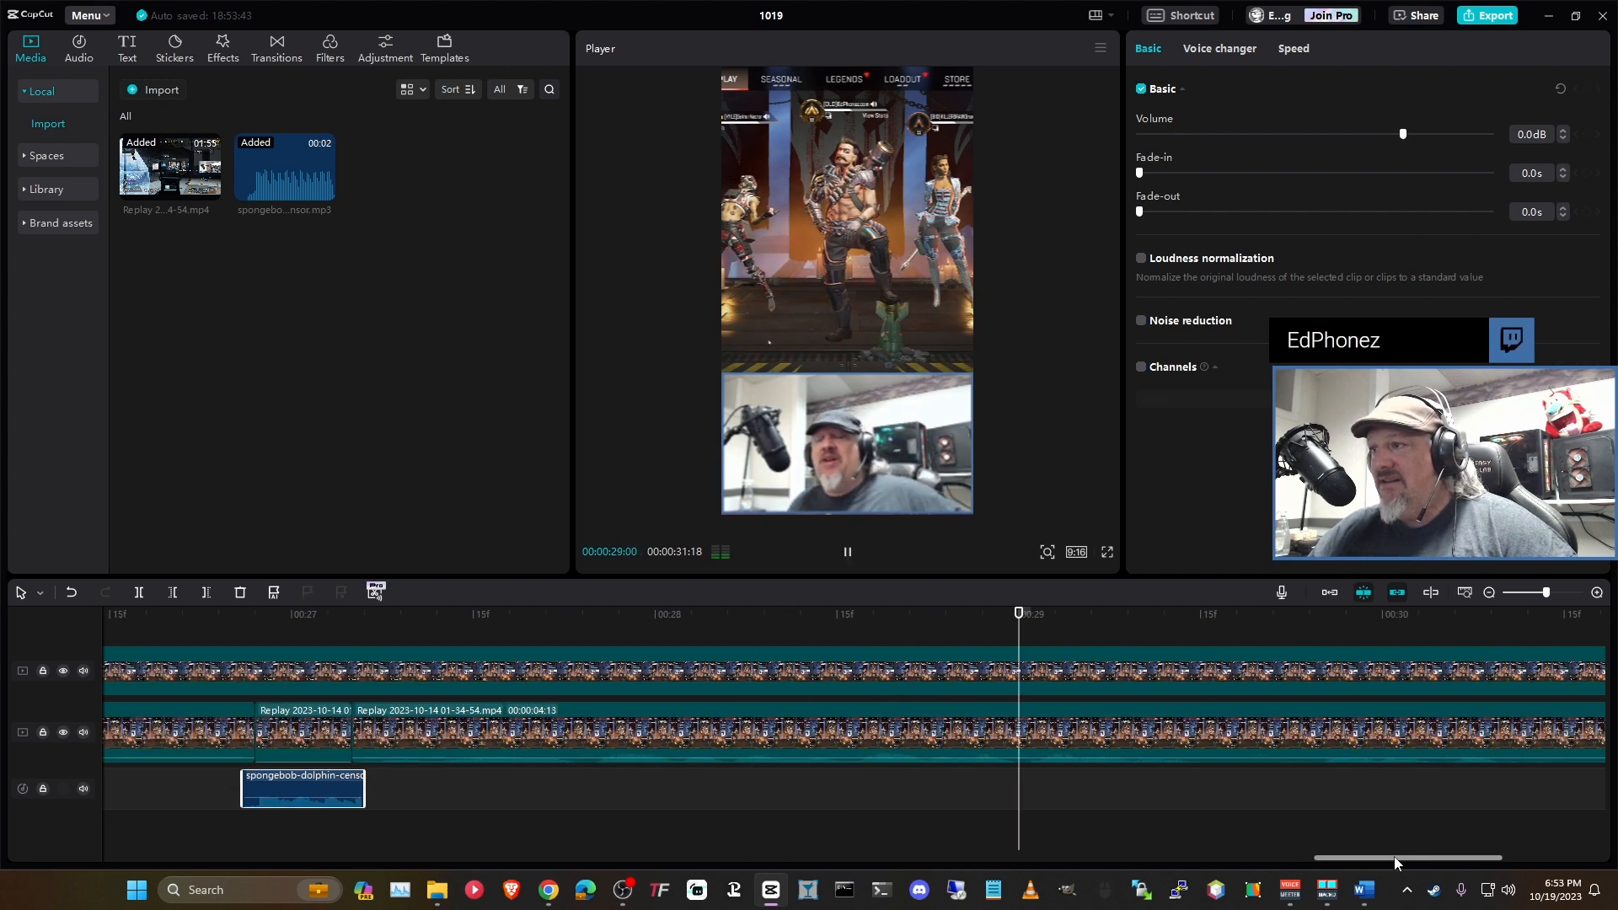
Step: Find the next word to censor, isolate it on the lower video track with splits at 00:00:30:22 and 00:00:30:29, and mute that piece
key("space")
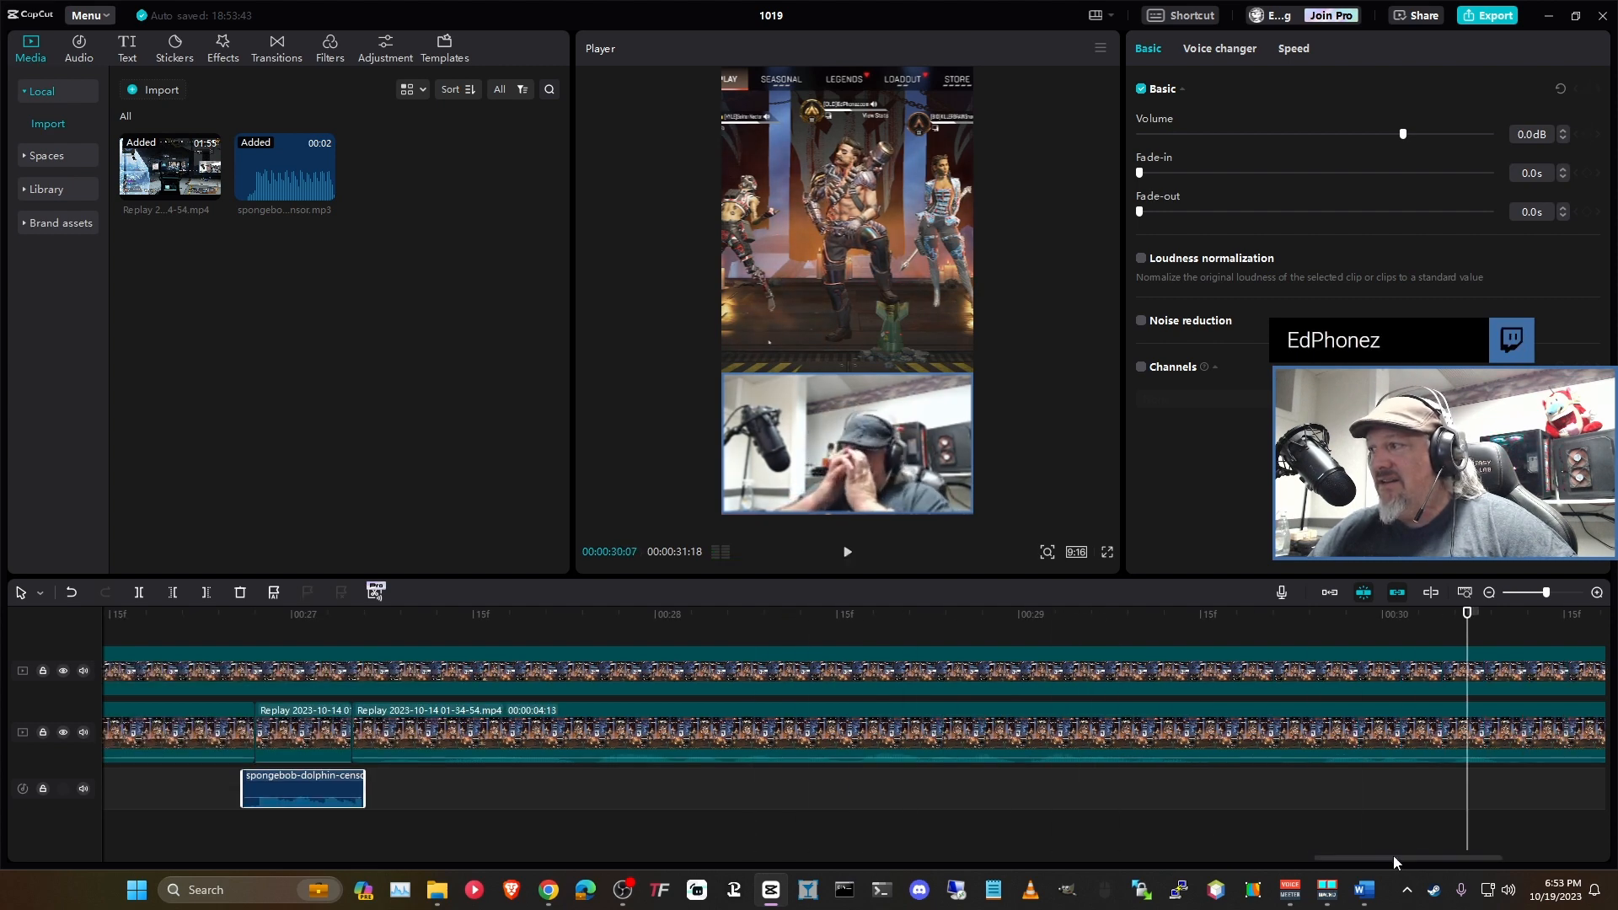
left_click_drag(1393, 856, 1437, 857)
key("space")
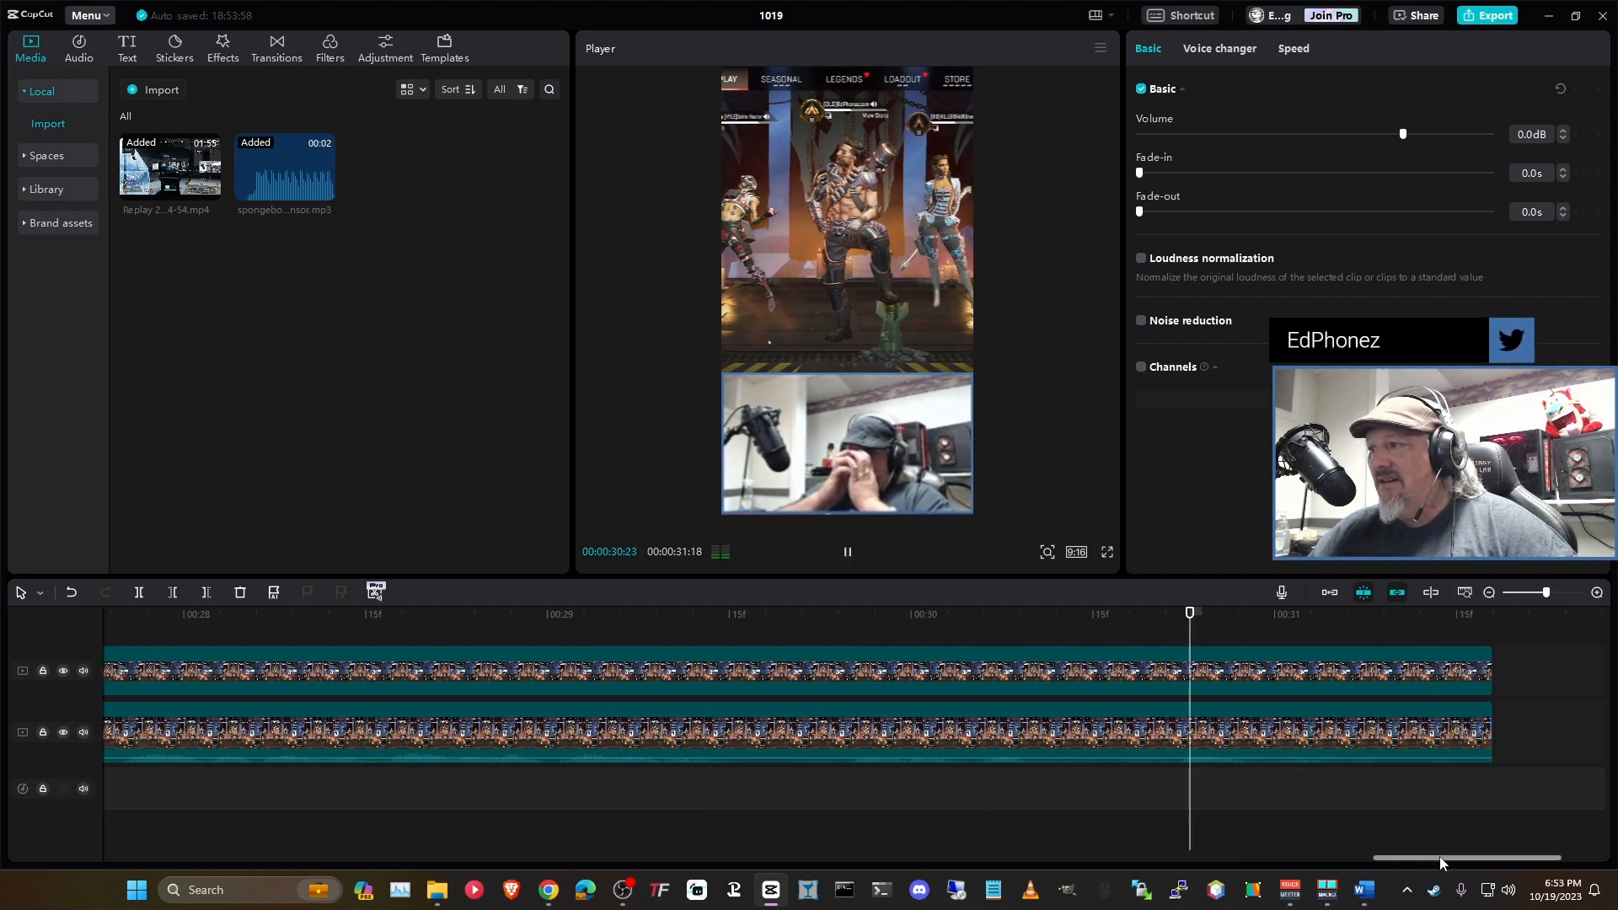
key("space")
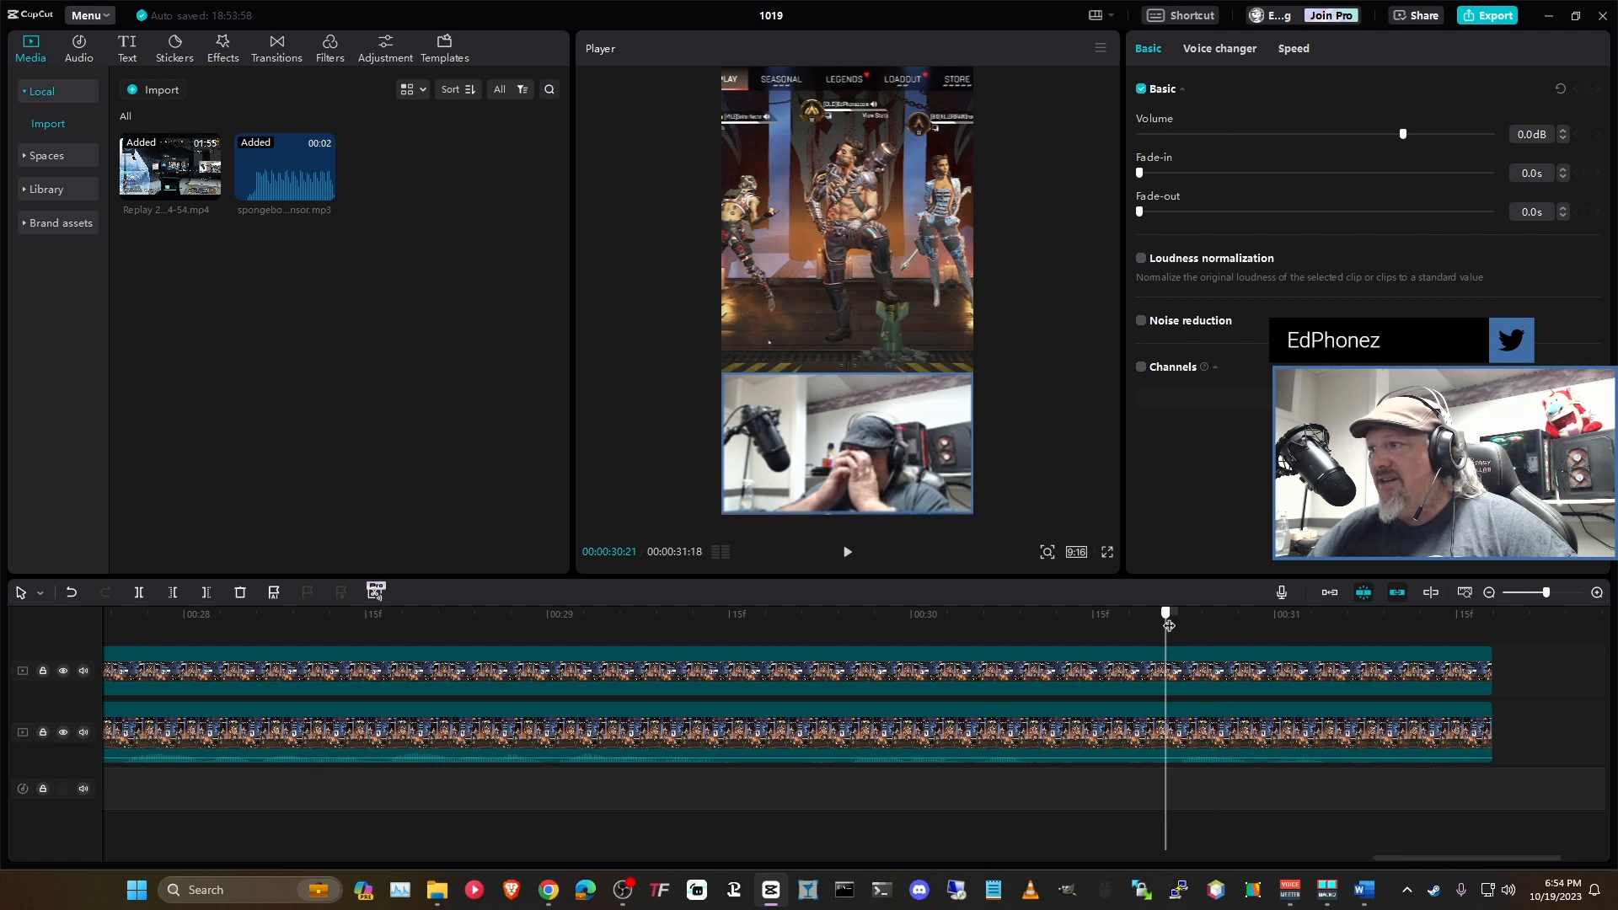
left_click(1198, 723)
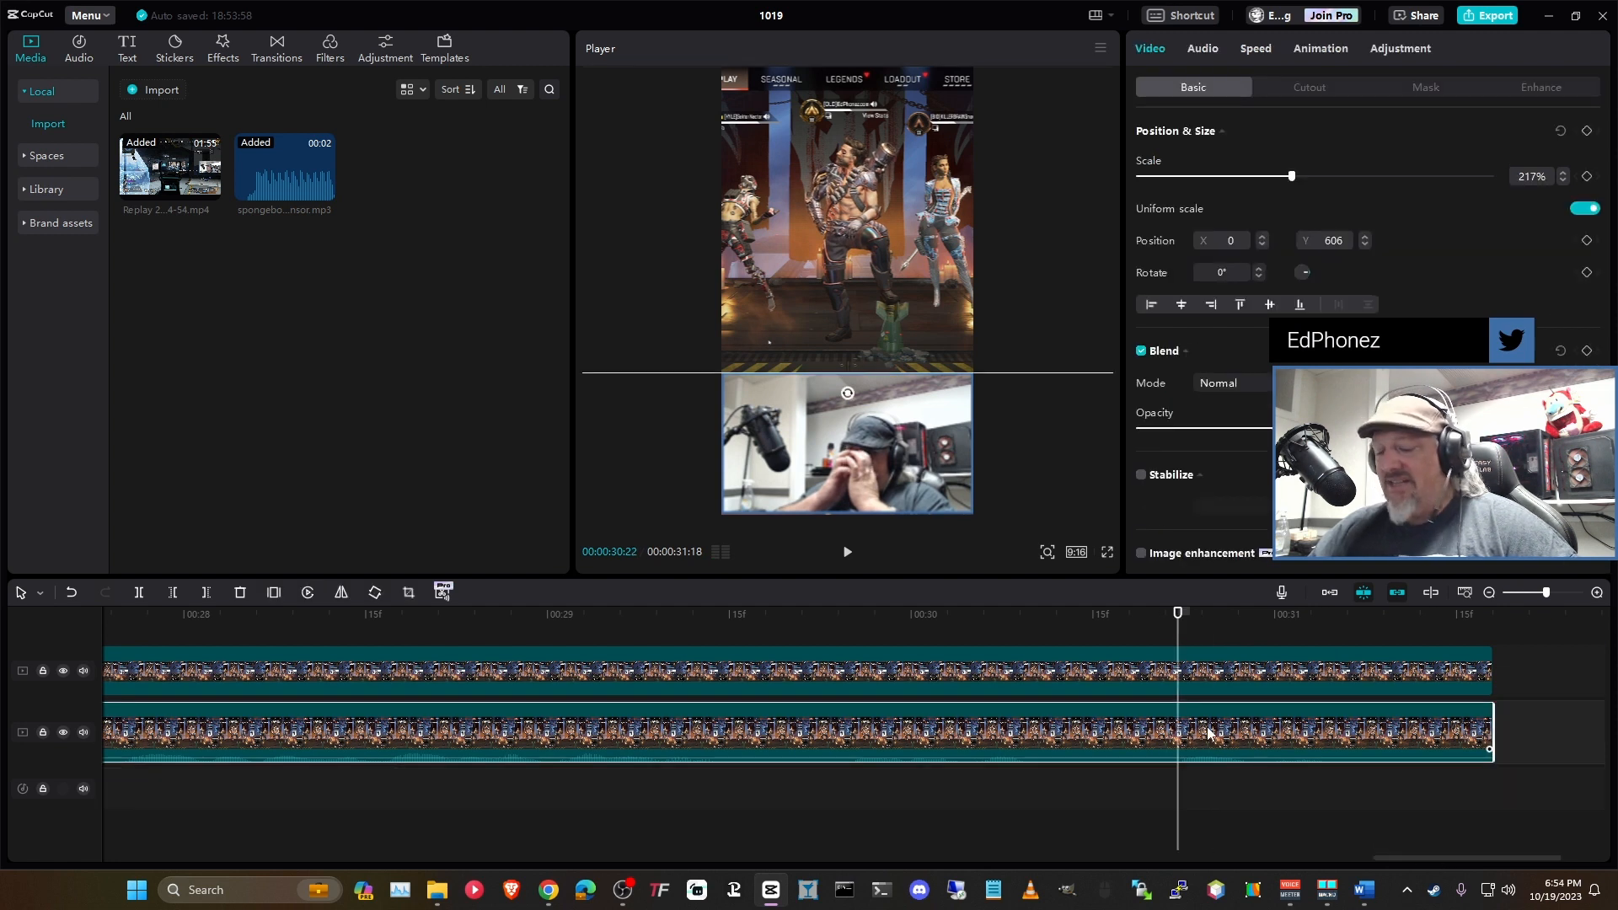
key("ctrl+b")
left_click(1260, 637)
key("ctrl+b")
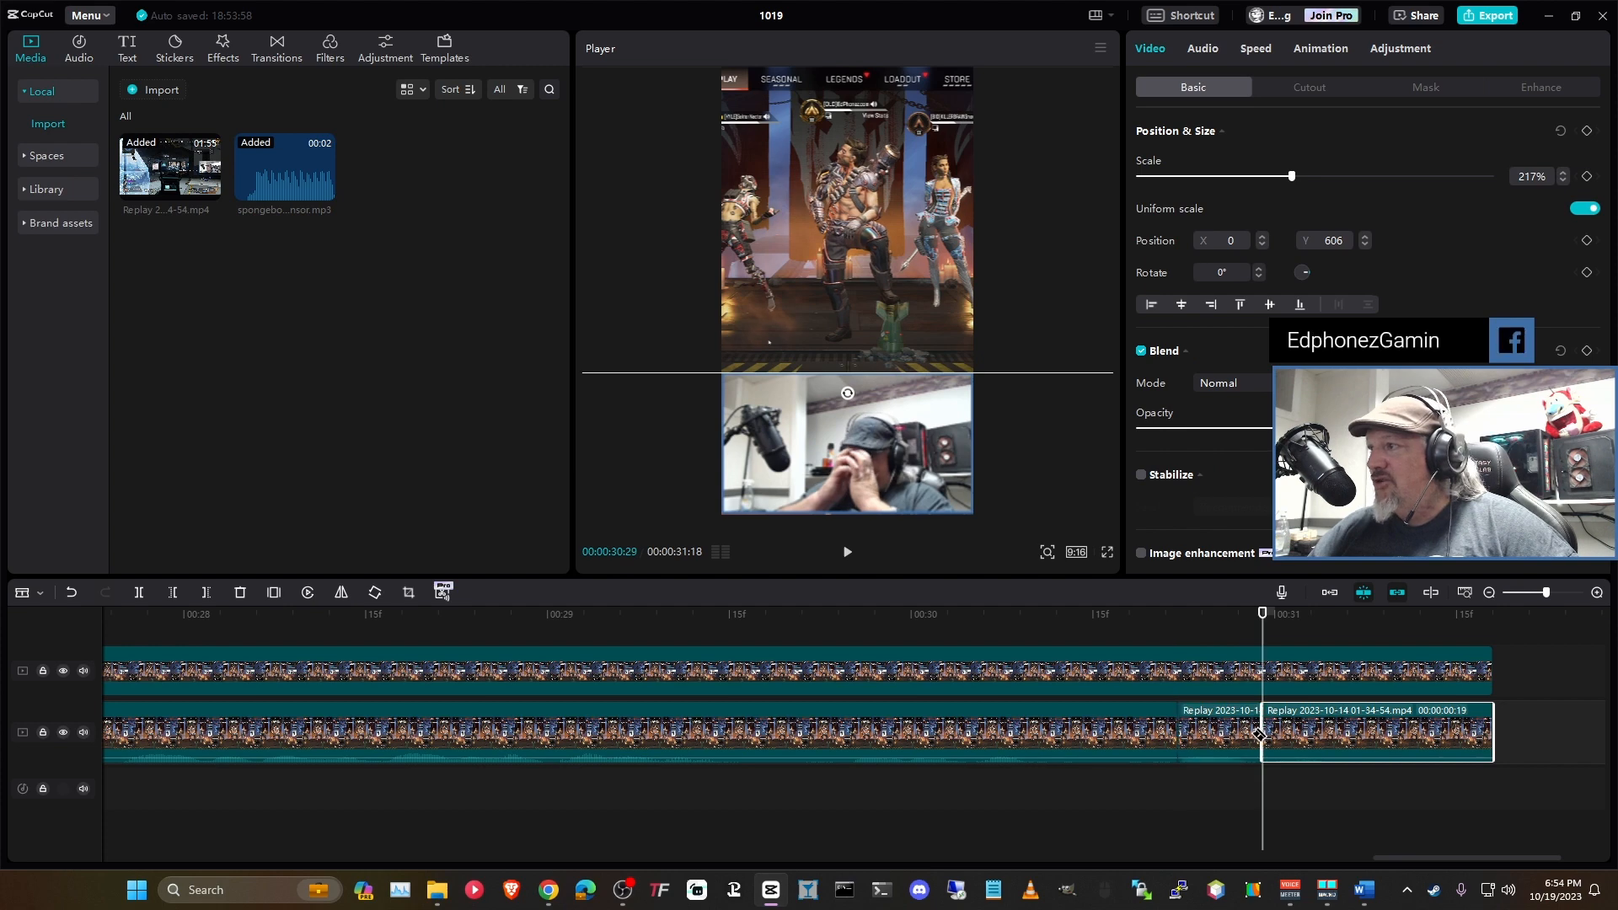
left_click_drag(1219, 757, 1220, 807)
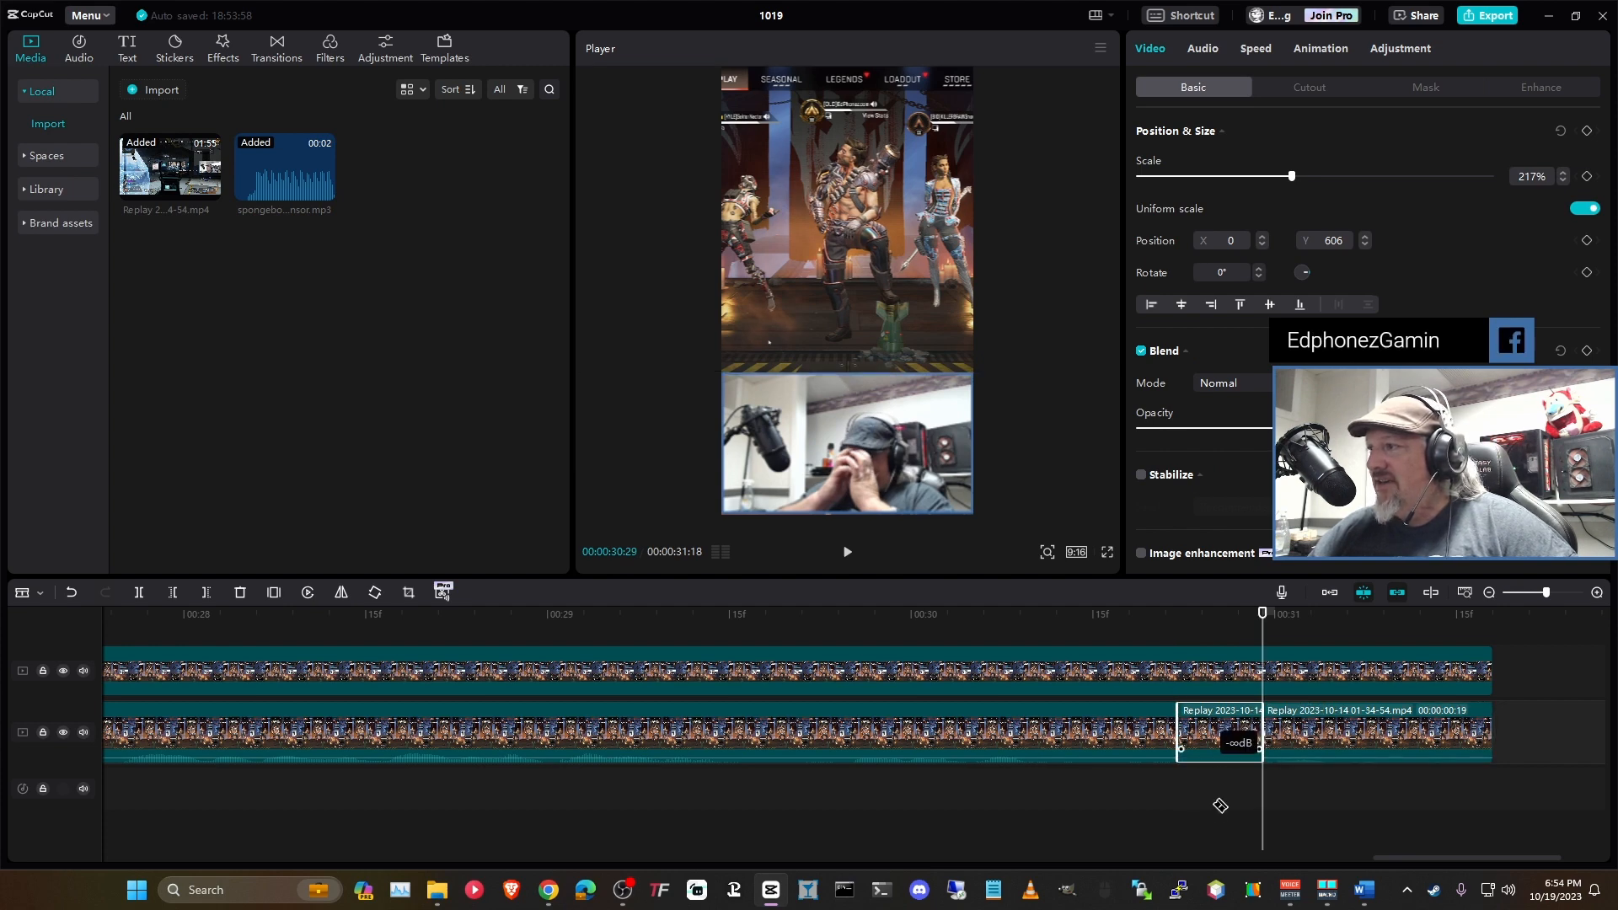
Step: Try splitting the dolphin sound clip near 00:00:27 and undo the split
left_click(1093, 812)
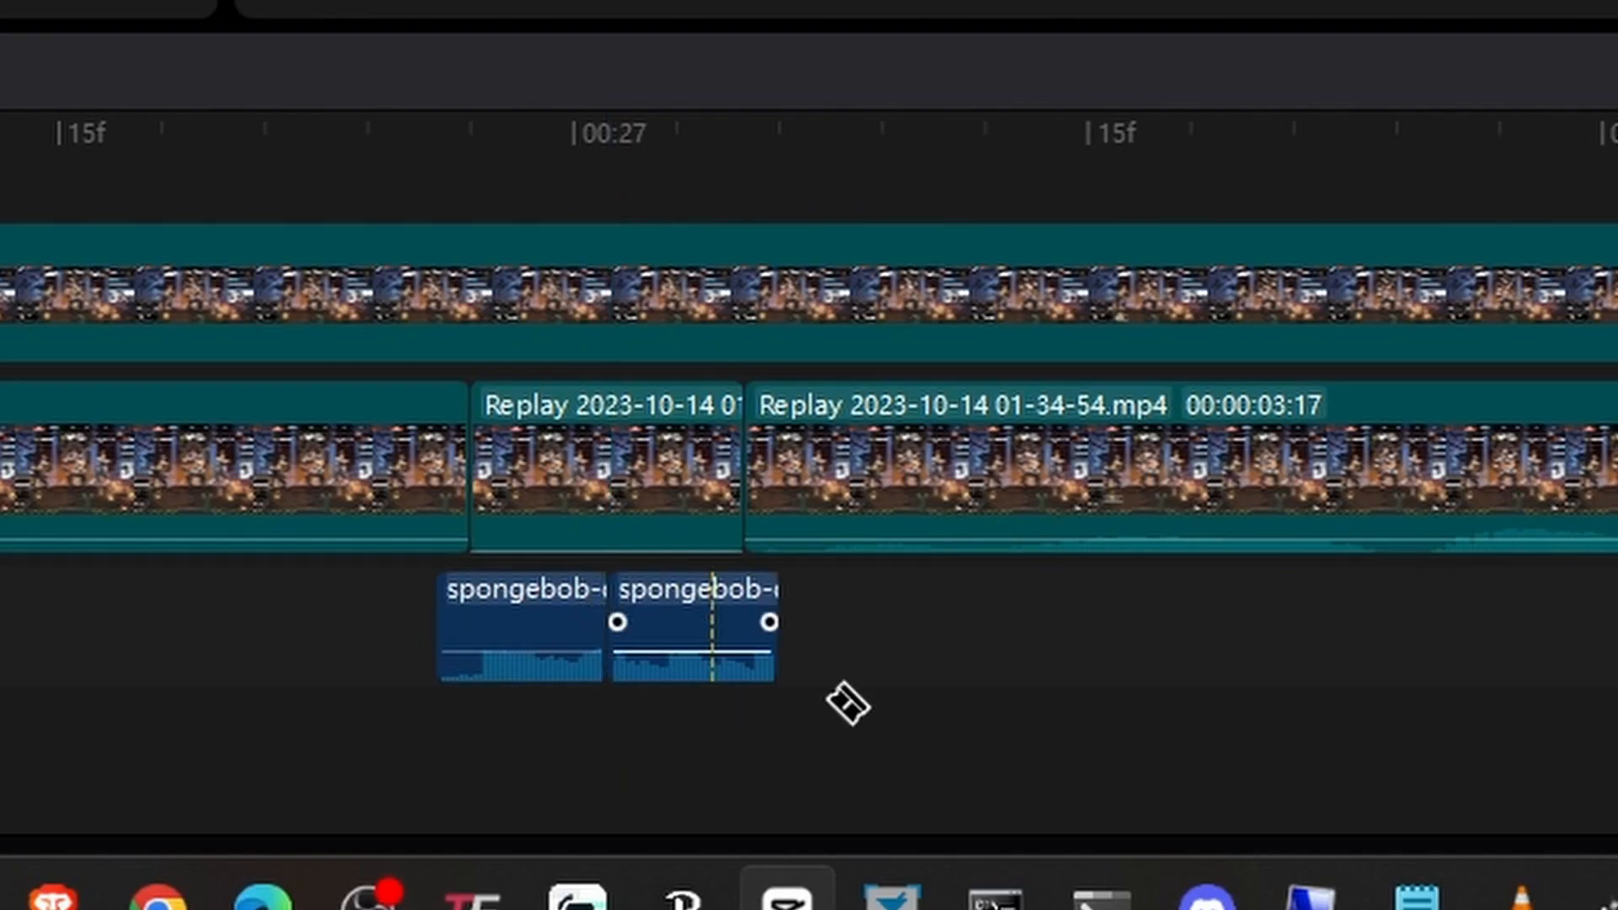
key("ctrl+z")
left_click(712, 788)
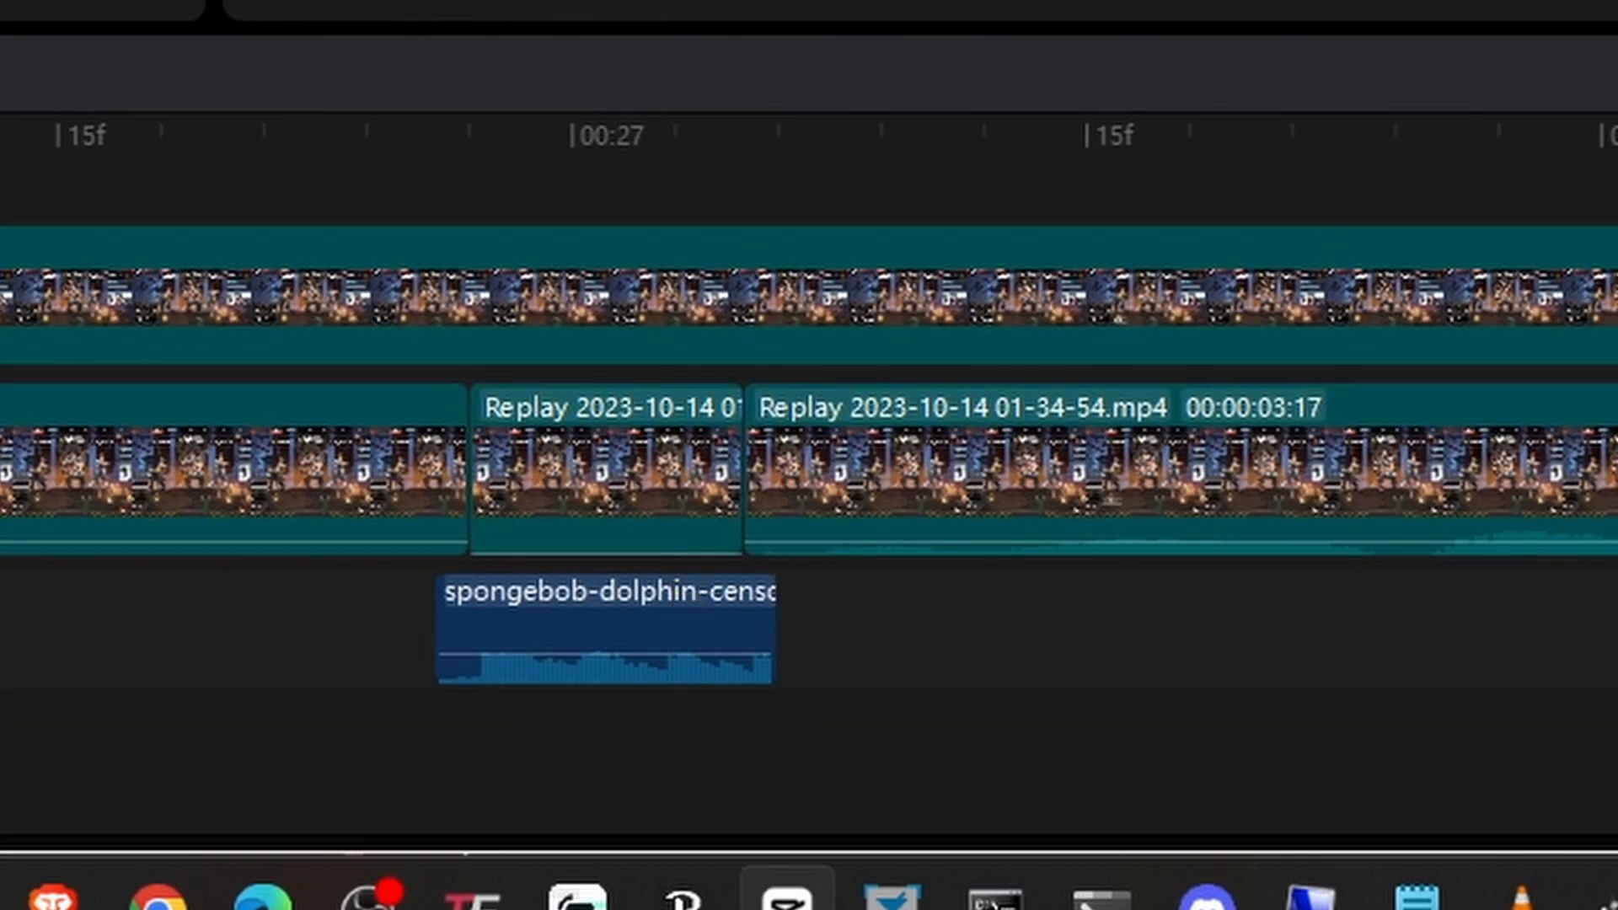
left_click(191, 73)
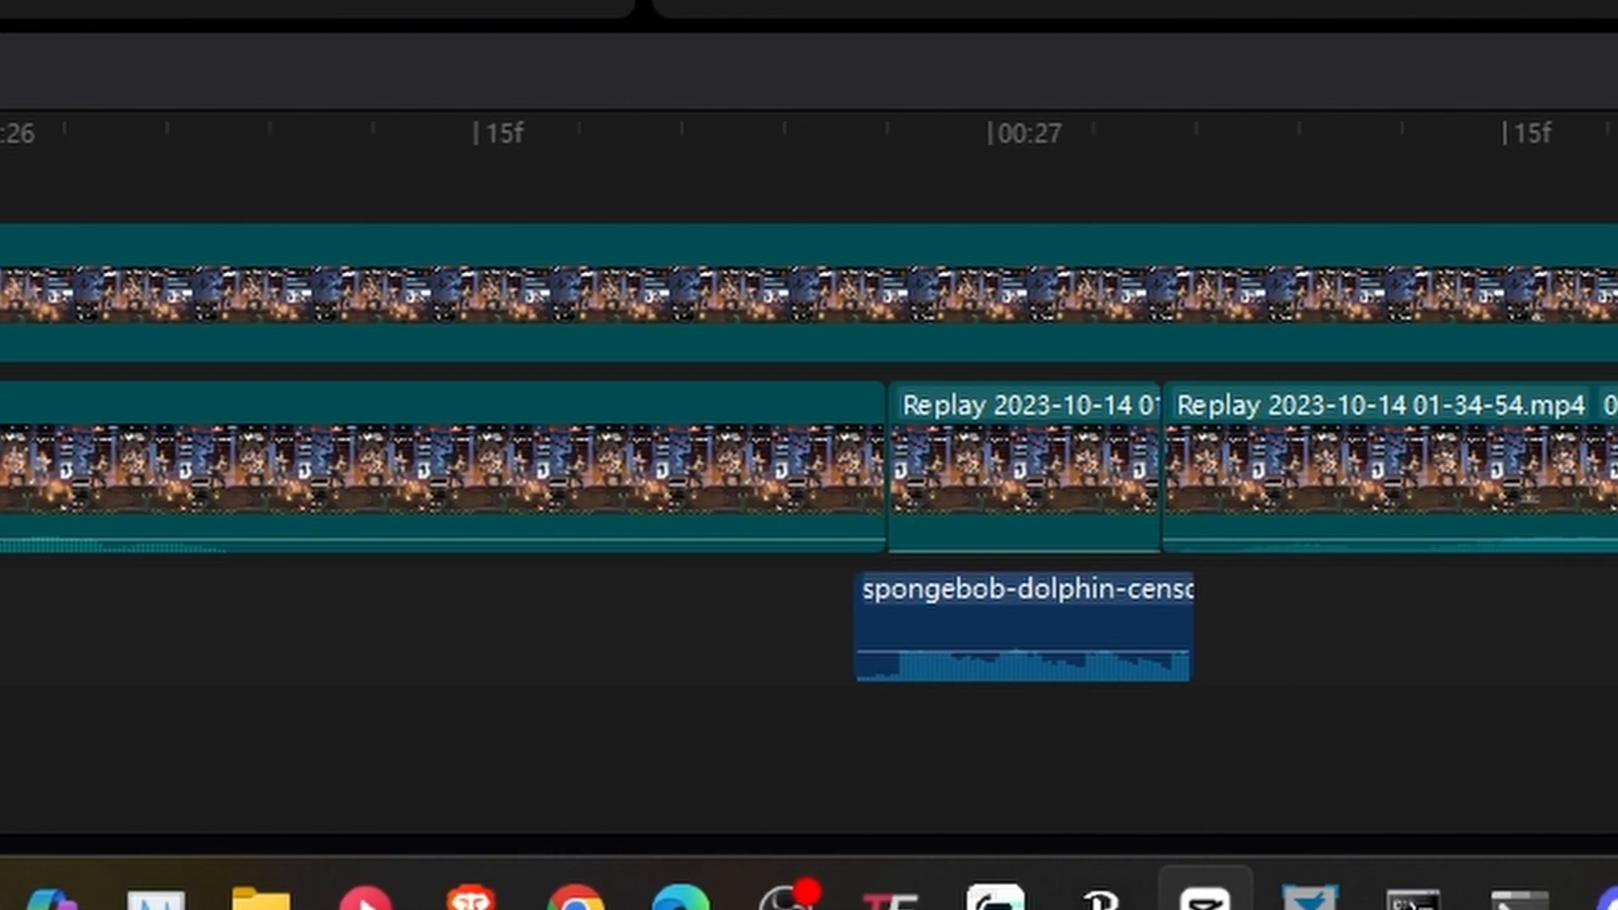
Step: Try the Split tool at several points on the lower video clip after the dolphin sound near 00:00:27, and undo those splits
left_click(411, 642)
key("b")
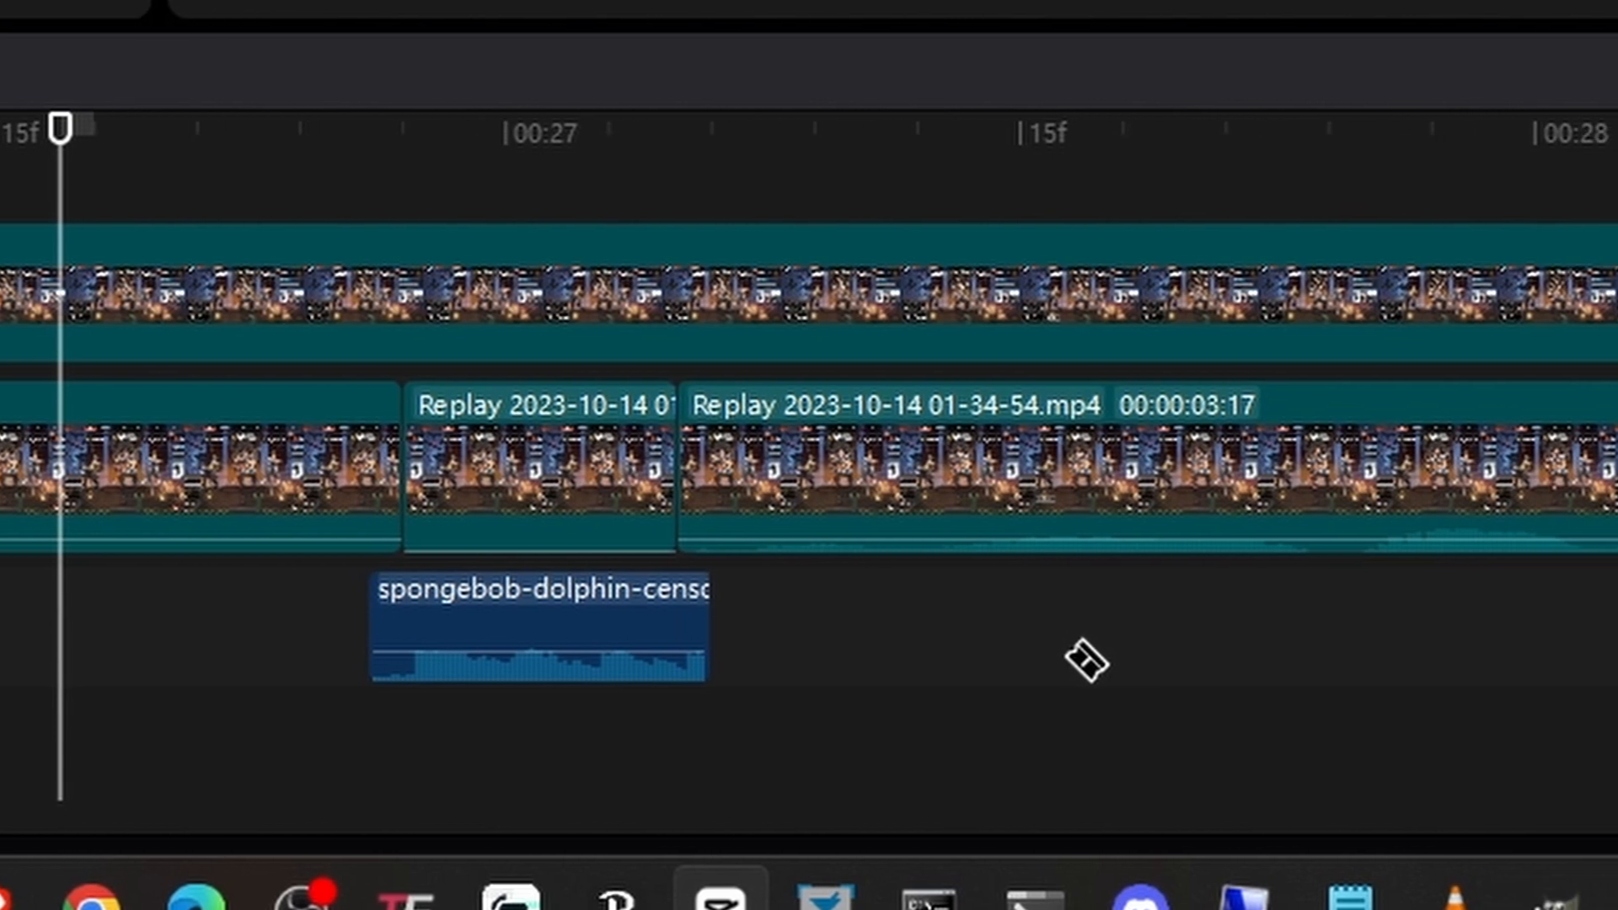
left_click(915, 482)
left_click(1220, 497)
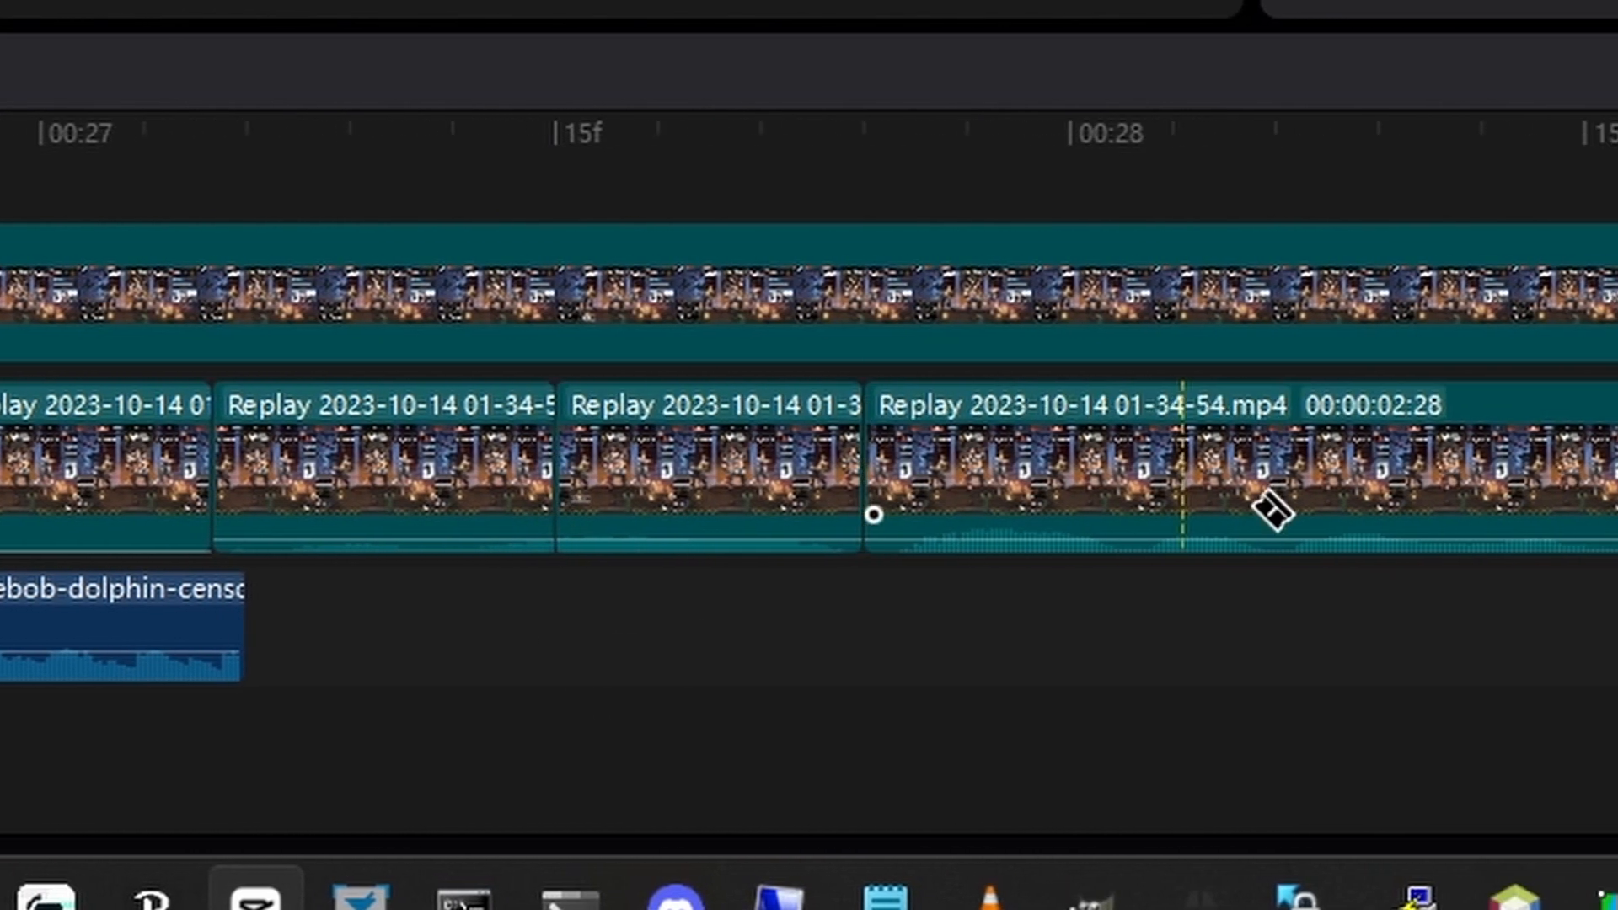
left_click(1308, 518)
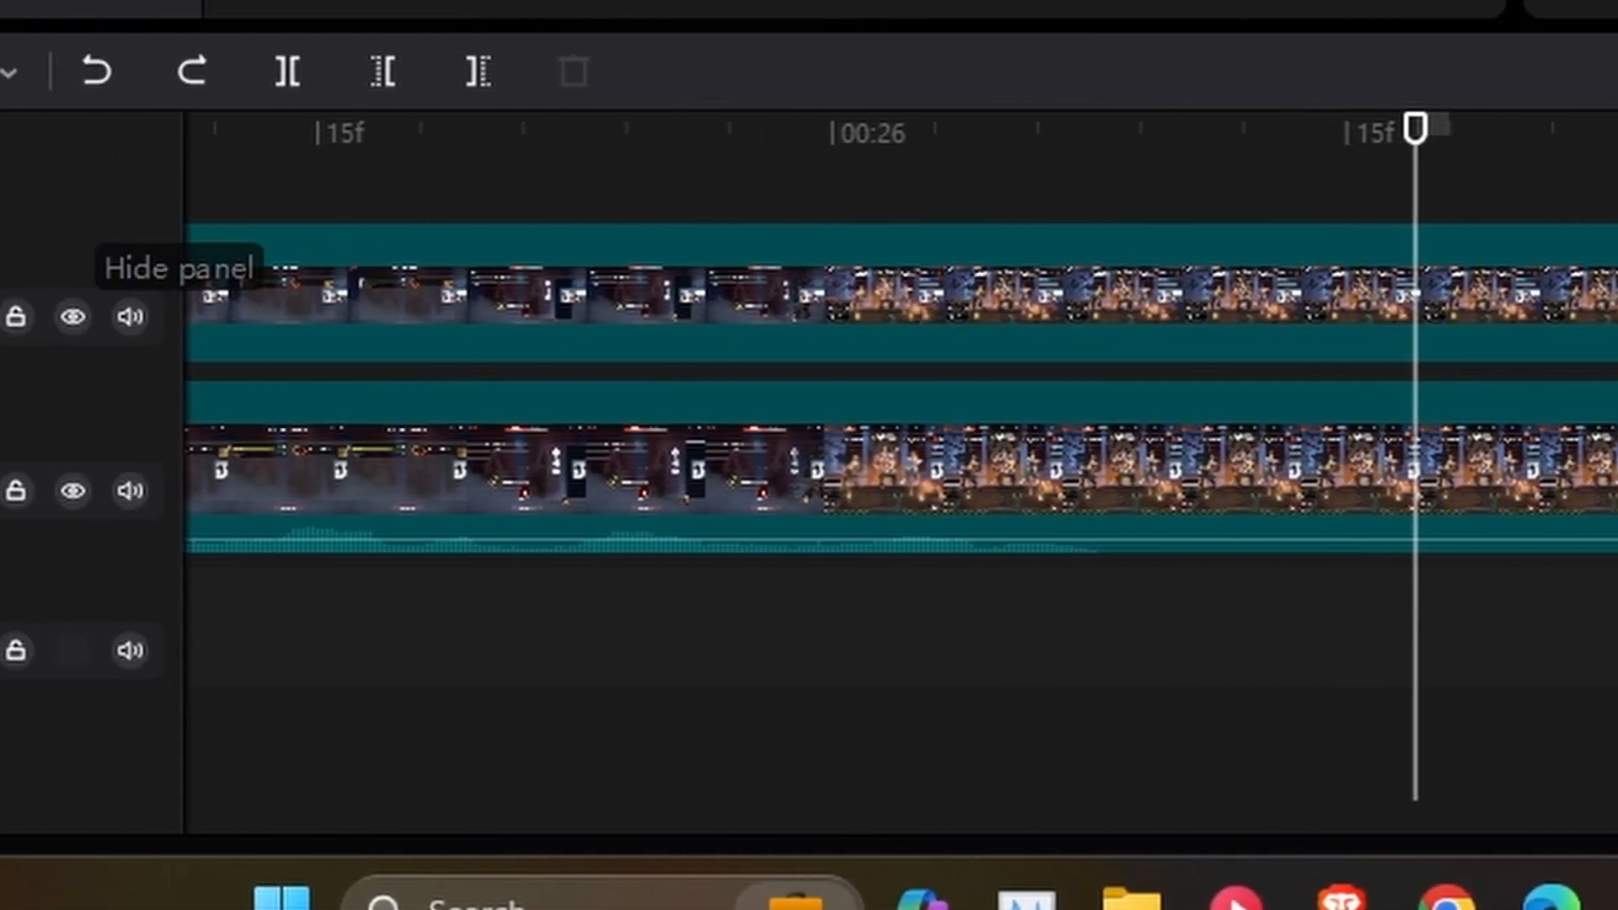
left_click(101, 74)
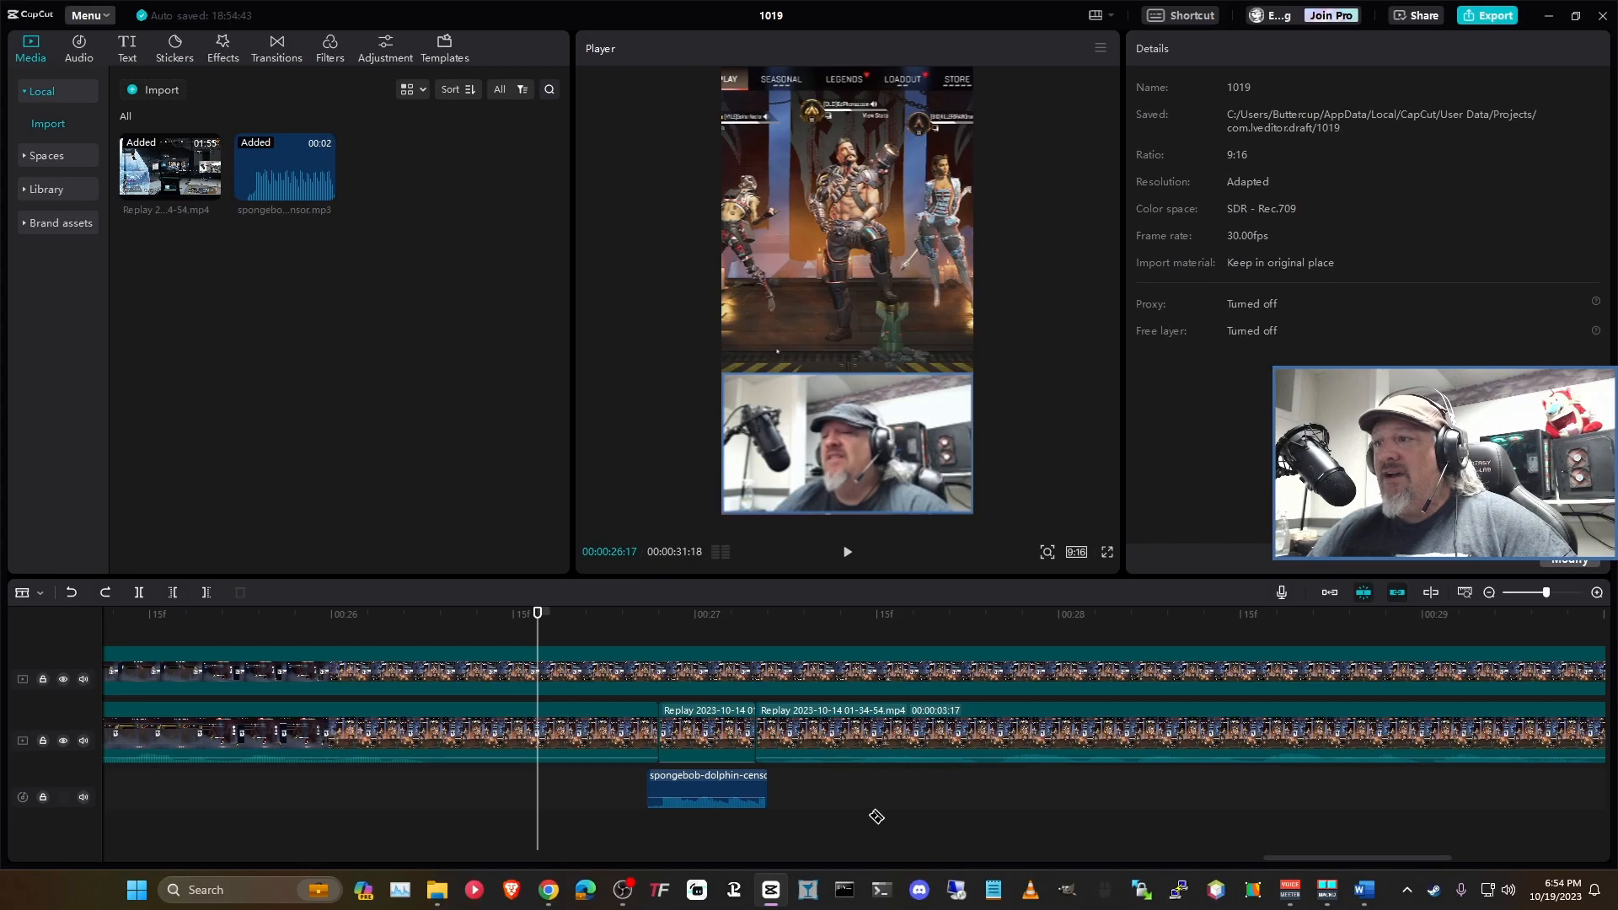
Step: Switch the timeline cursor from Split back to Select mode
left_click(40, 594)
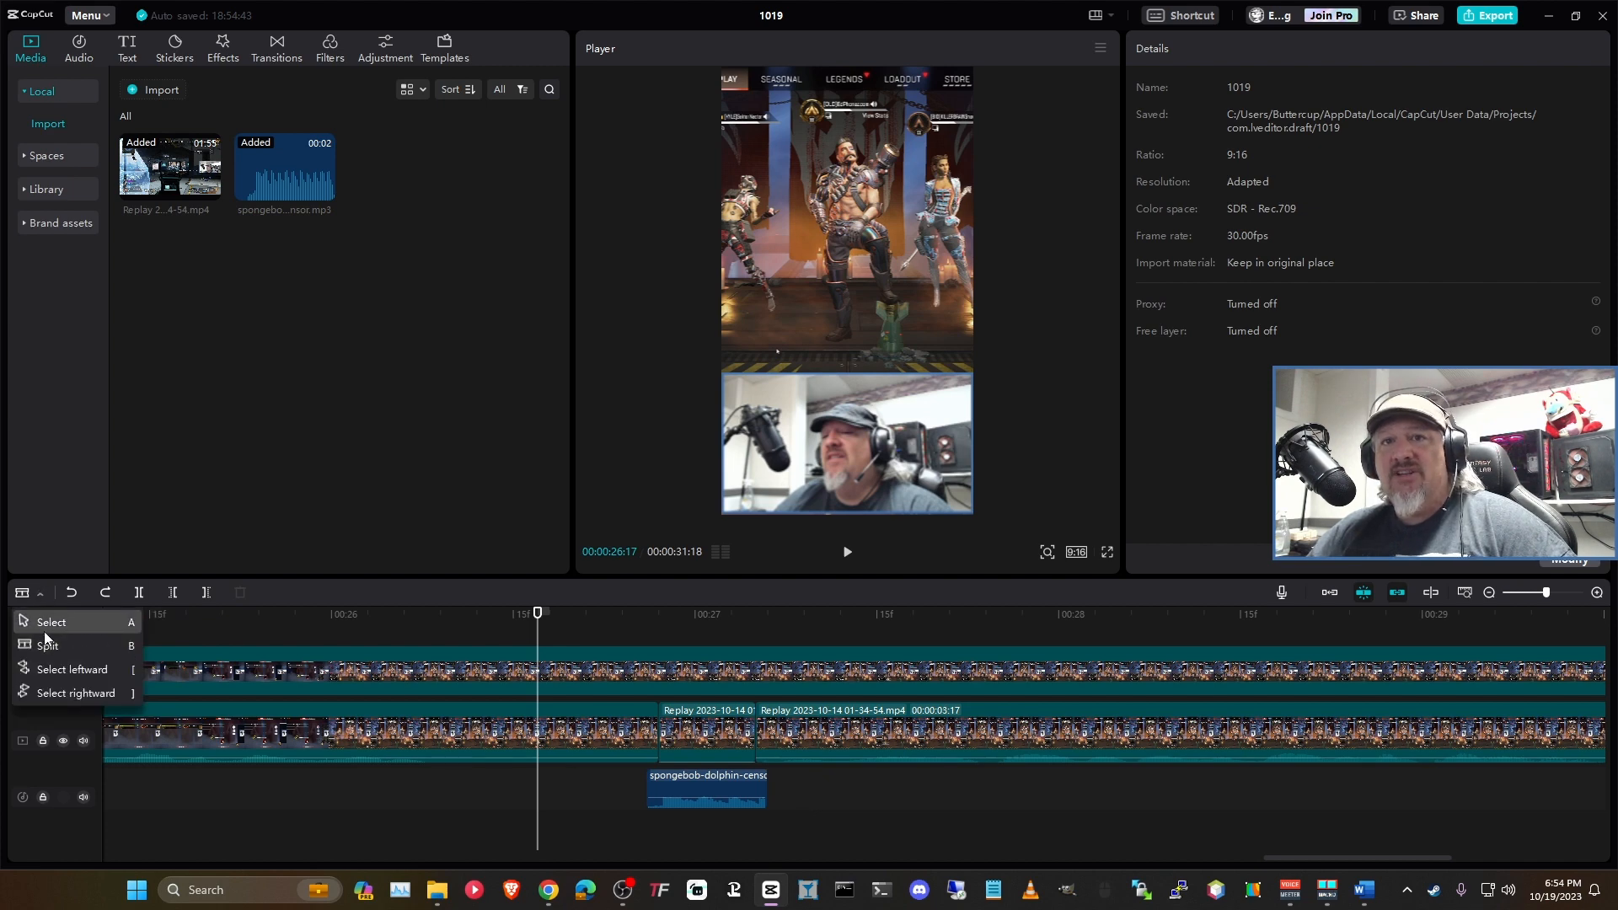
left_click(52, 624)
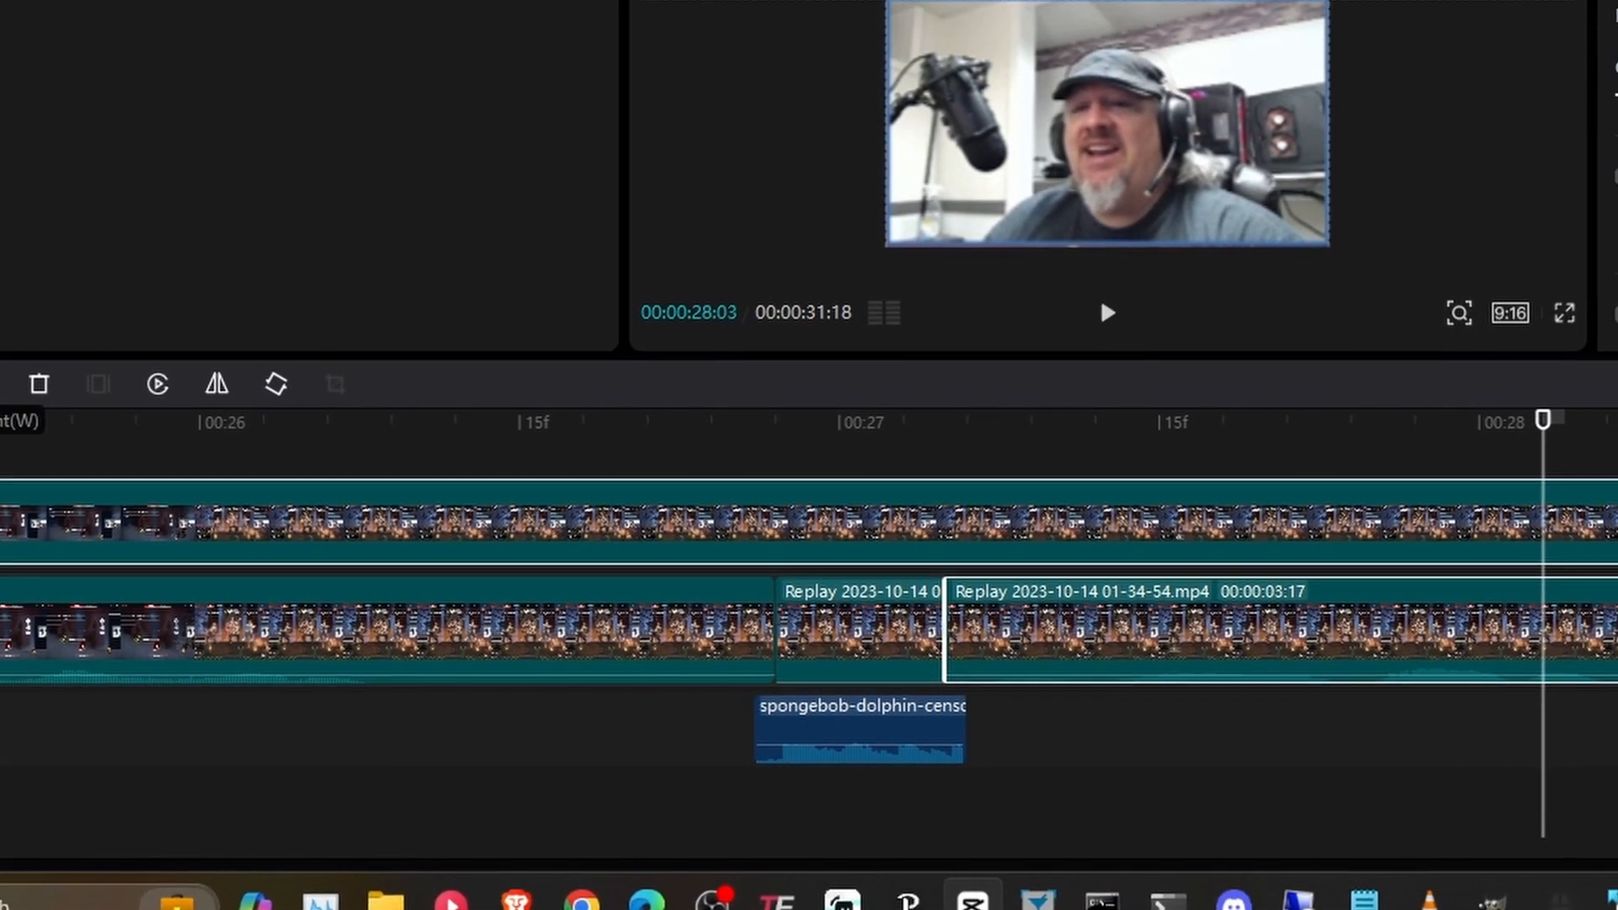
Step: Try trimming away everything after 00:00:28:03 on both selected video clips, and undo the trim
left_click(52, 421)
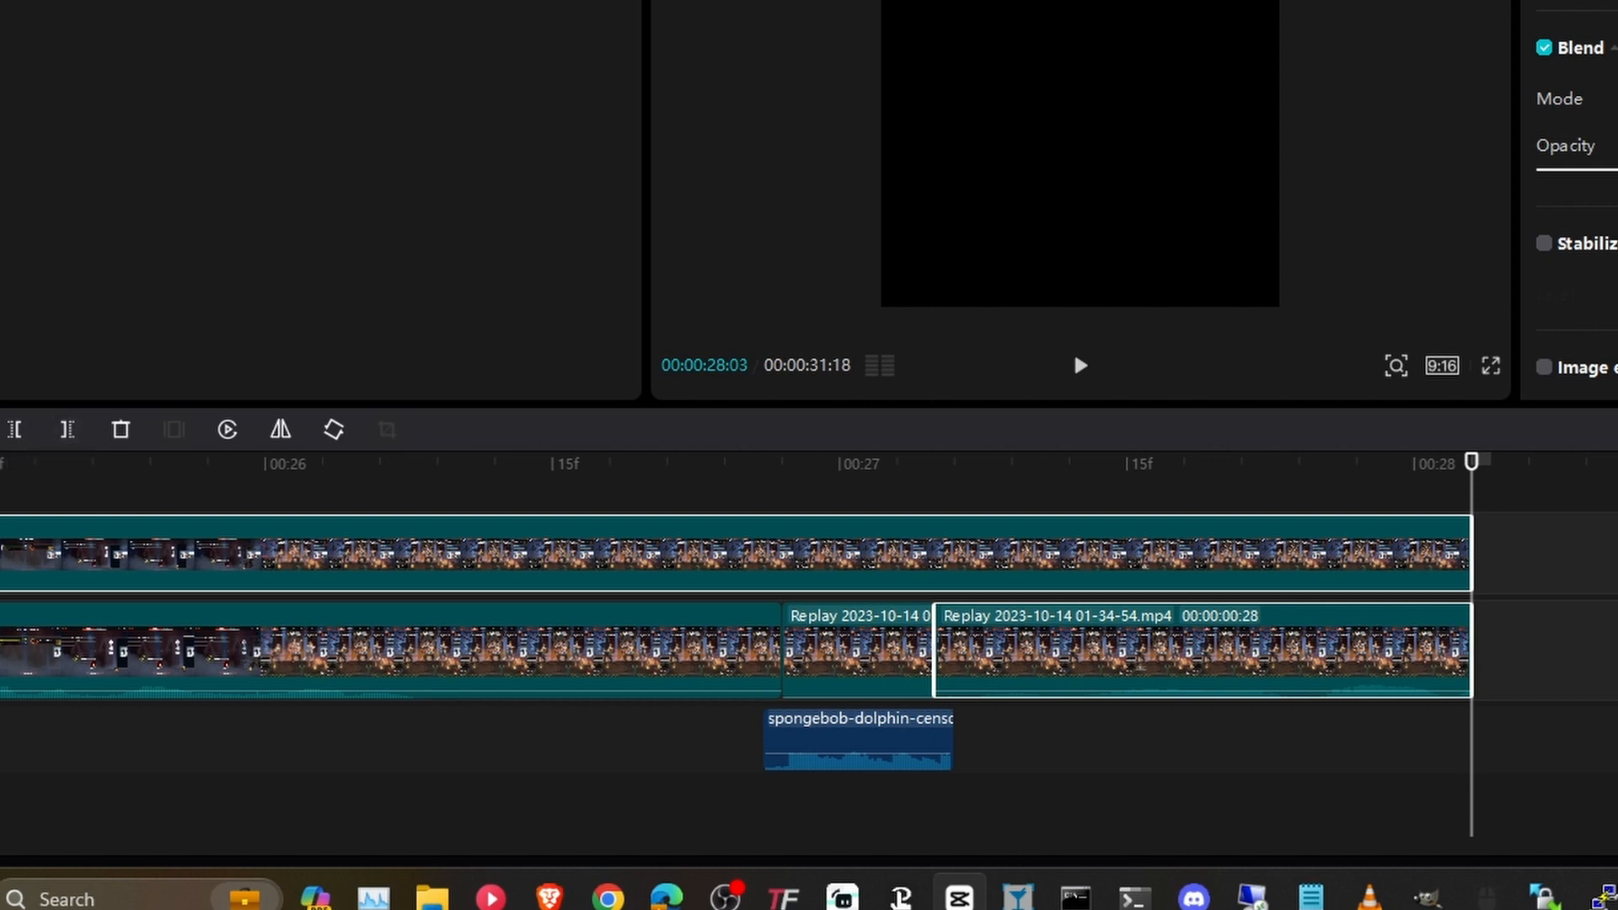
key("ctrl+z")
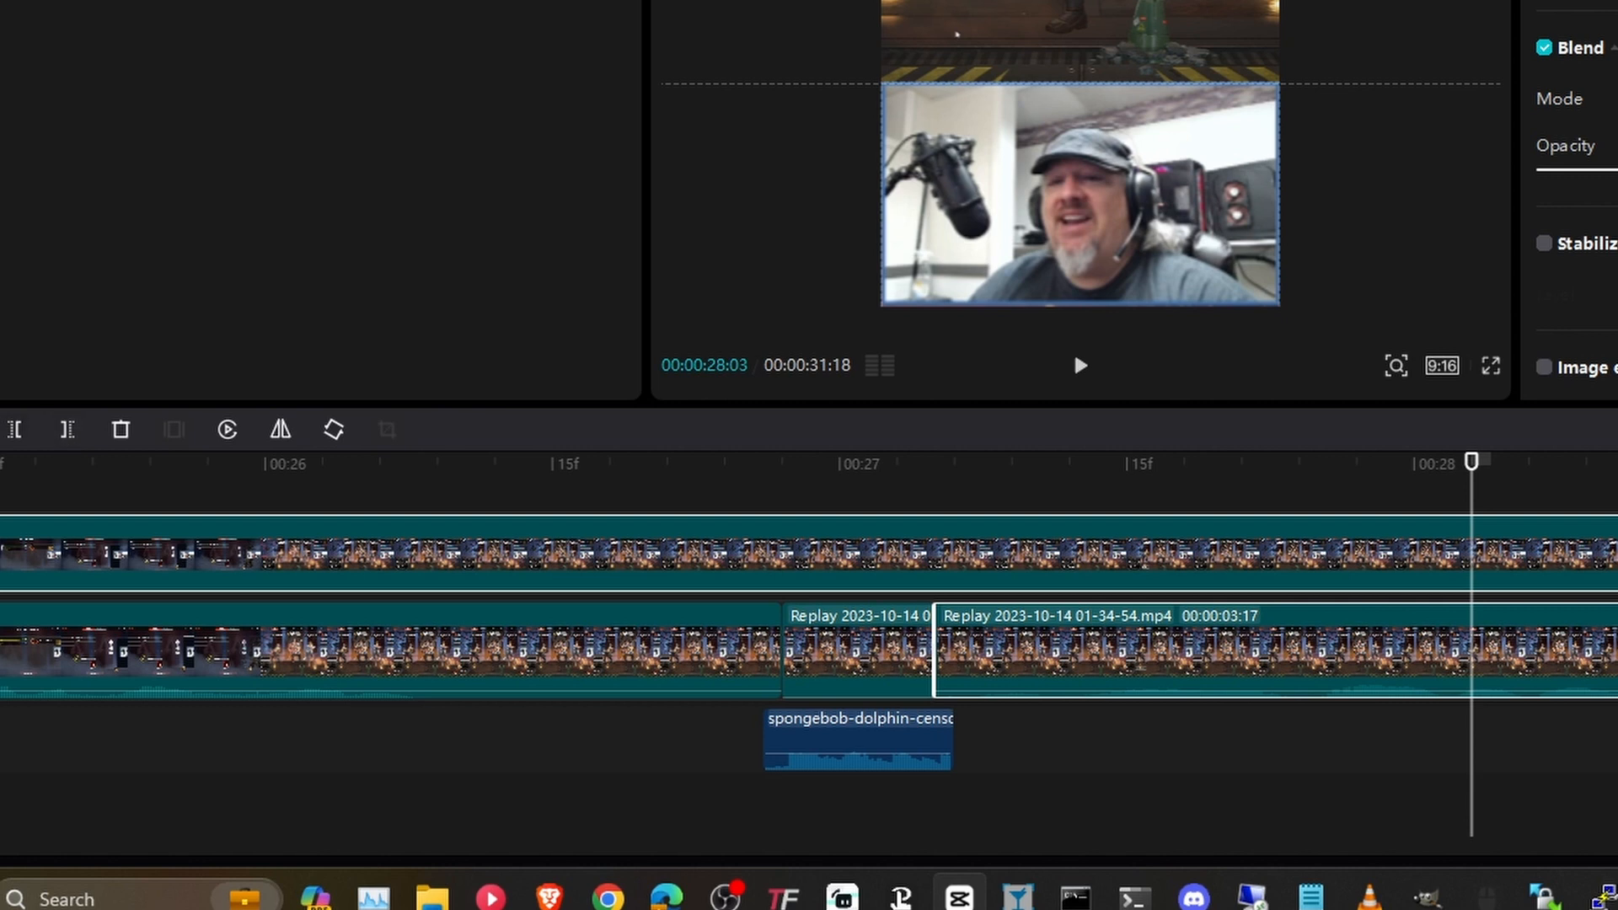
left_click(1184, 790)
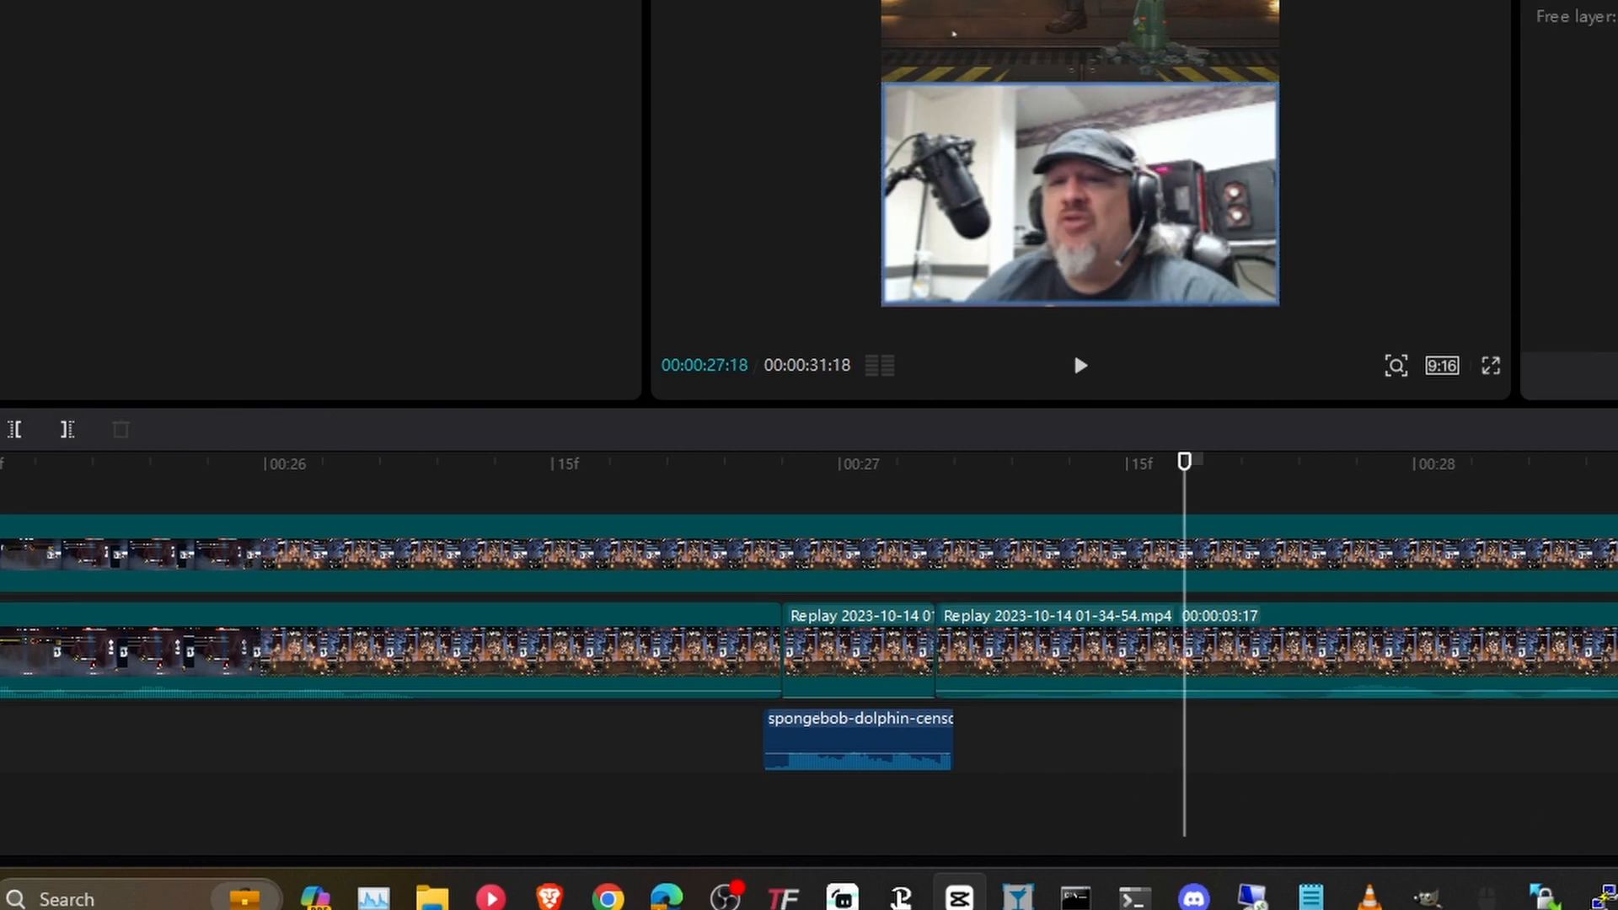
Step: Copy the dolphin sound clip from 00:00:26:26, paste it at 00:00:30:21 over the muted word, and shorten its end to 00:00:31:00
left_click(1617, 790)
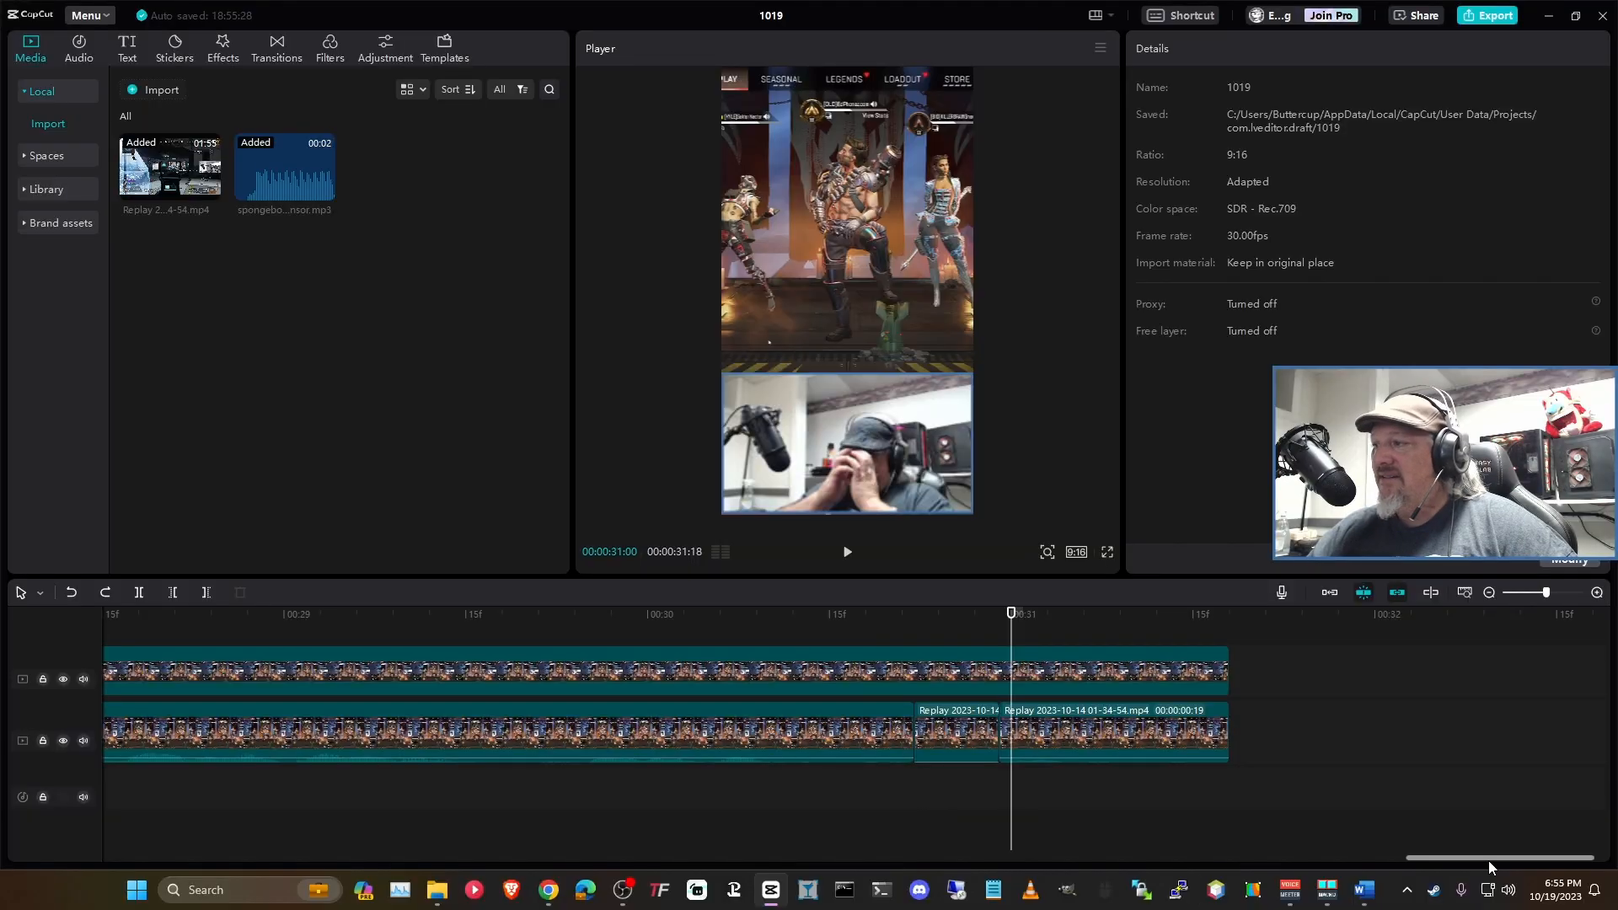
left_click_drag(1488, 862, 1261, 849)
left_click(1282, 777)
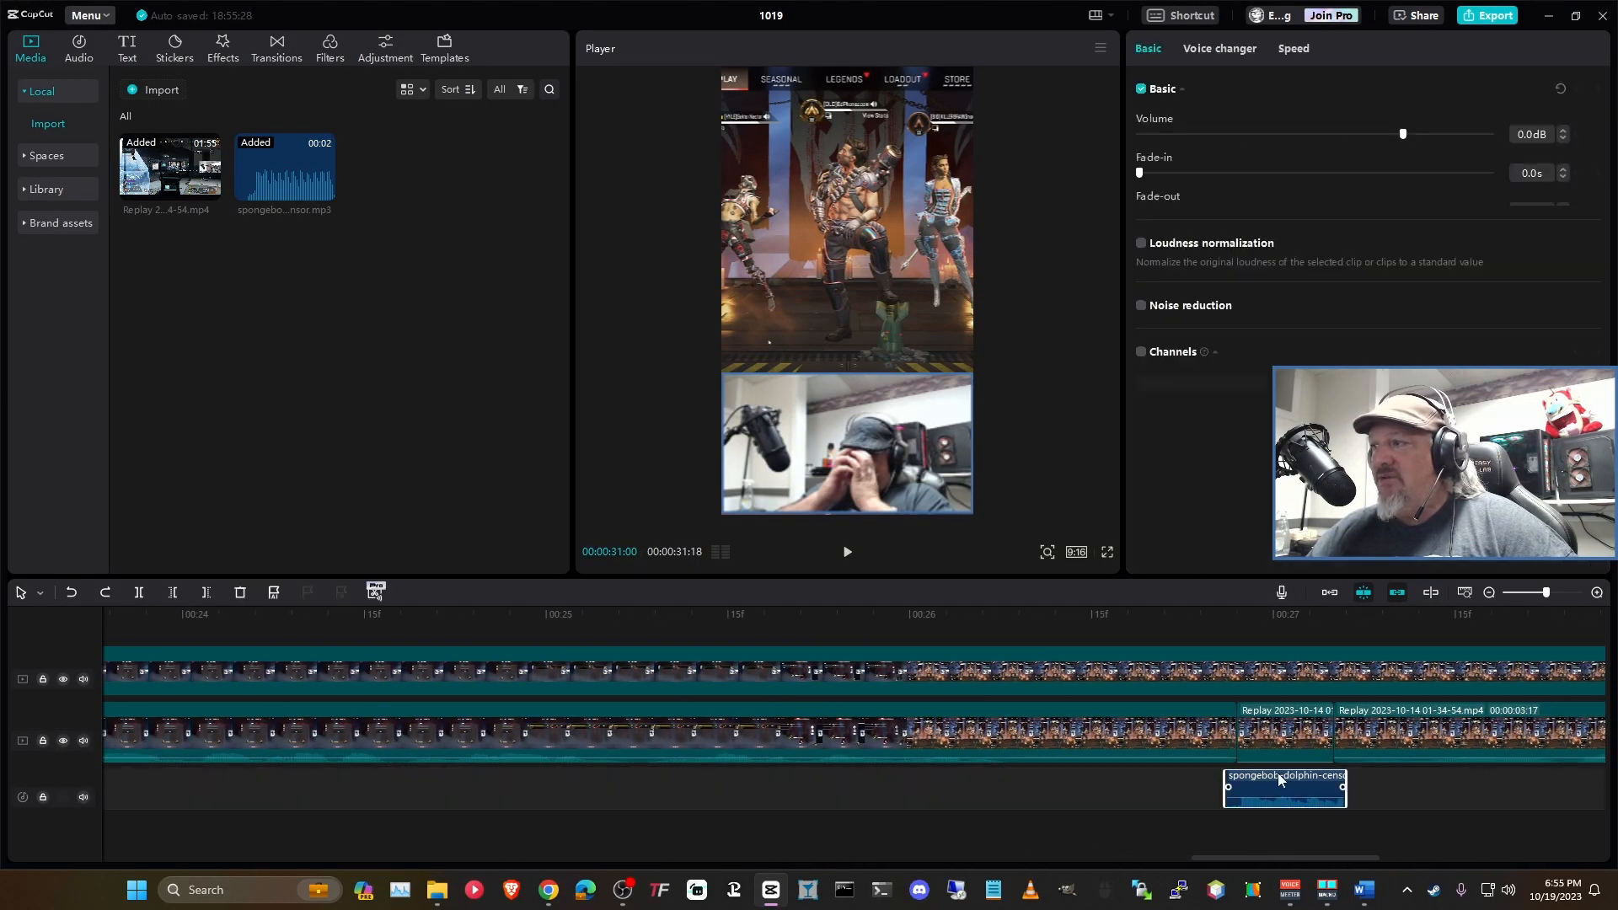
left_click(1067, 614)
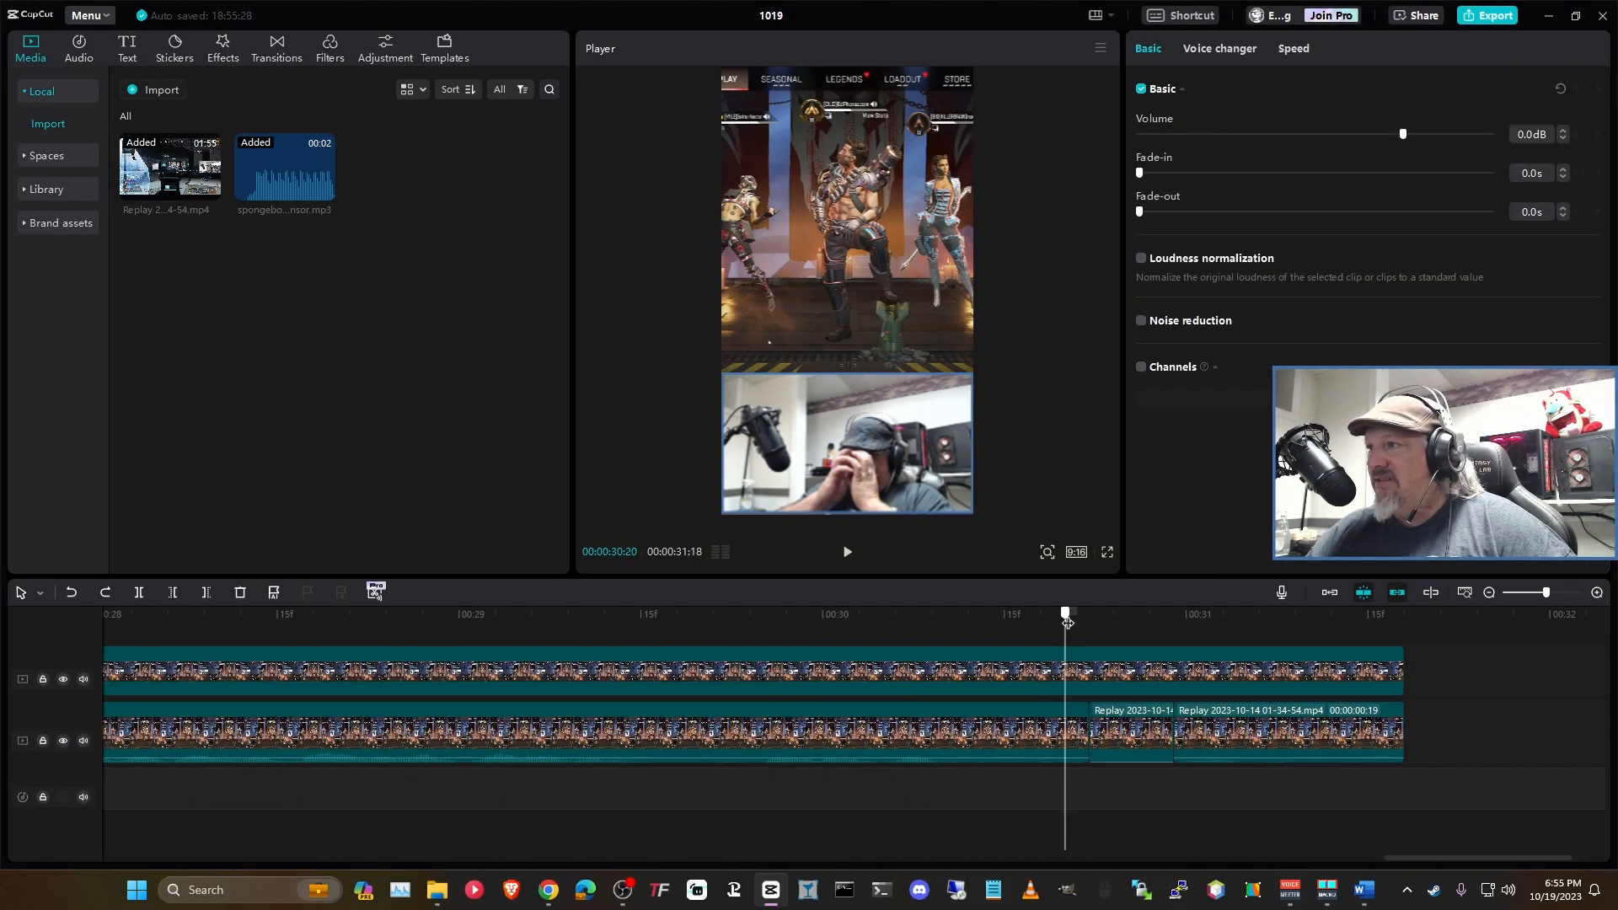
left_click_drag(1067, 622, 1074, 622)
key("ctrl+v")
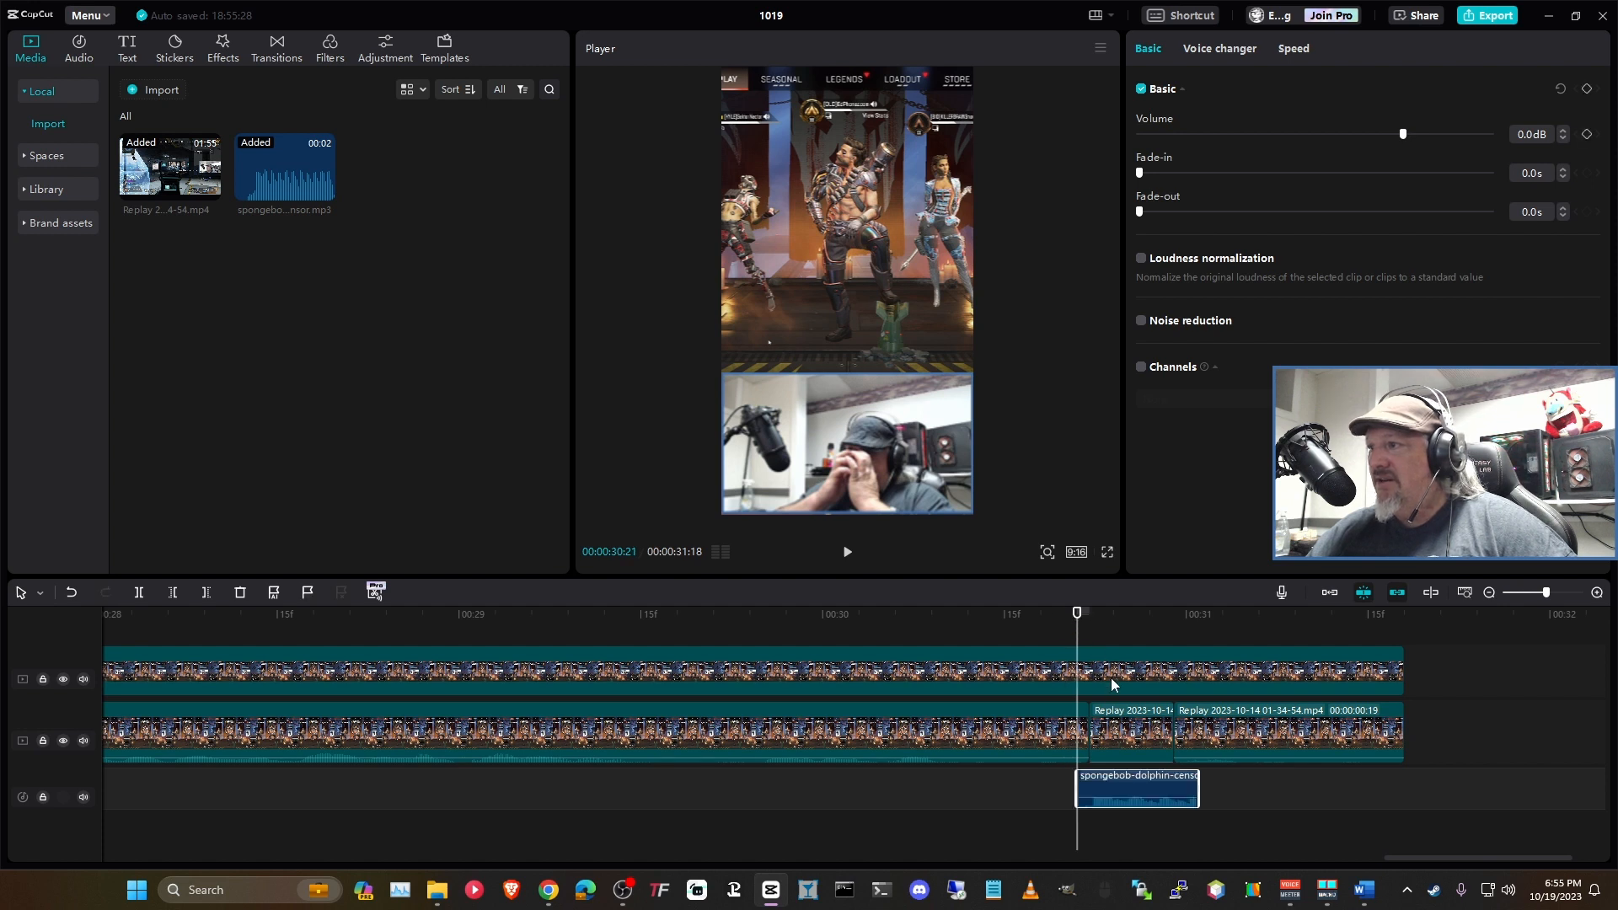
left_click_drag(1189, 793, 1177, 792)
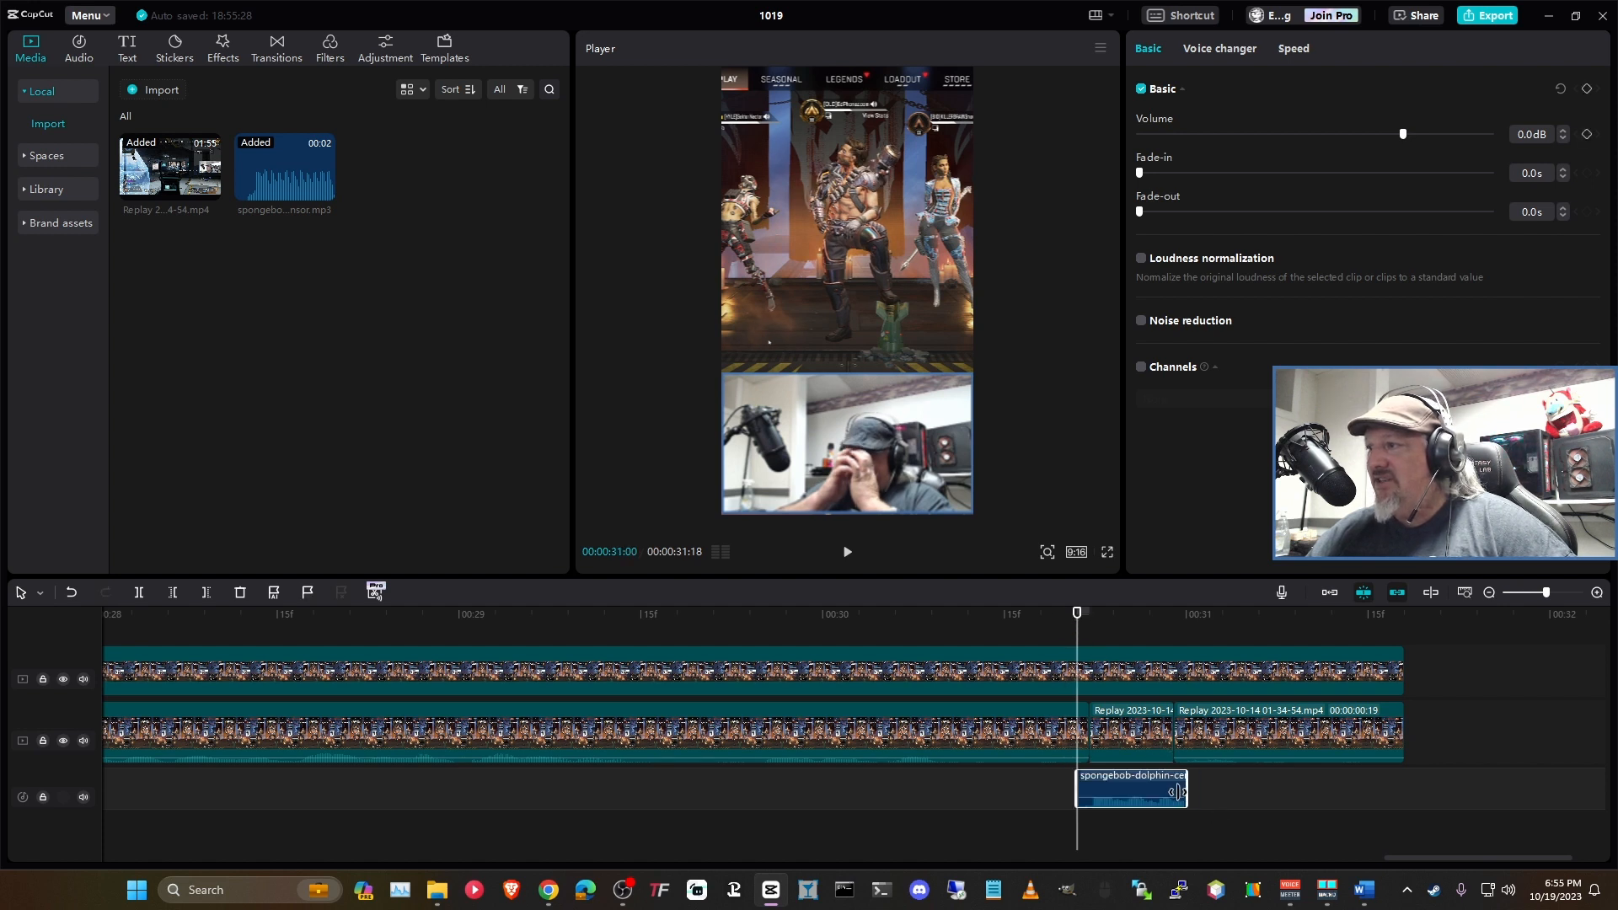
Step: Play back the newly censored ending and the whole video from the start to check the result
key("space")
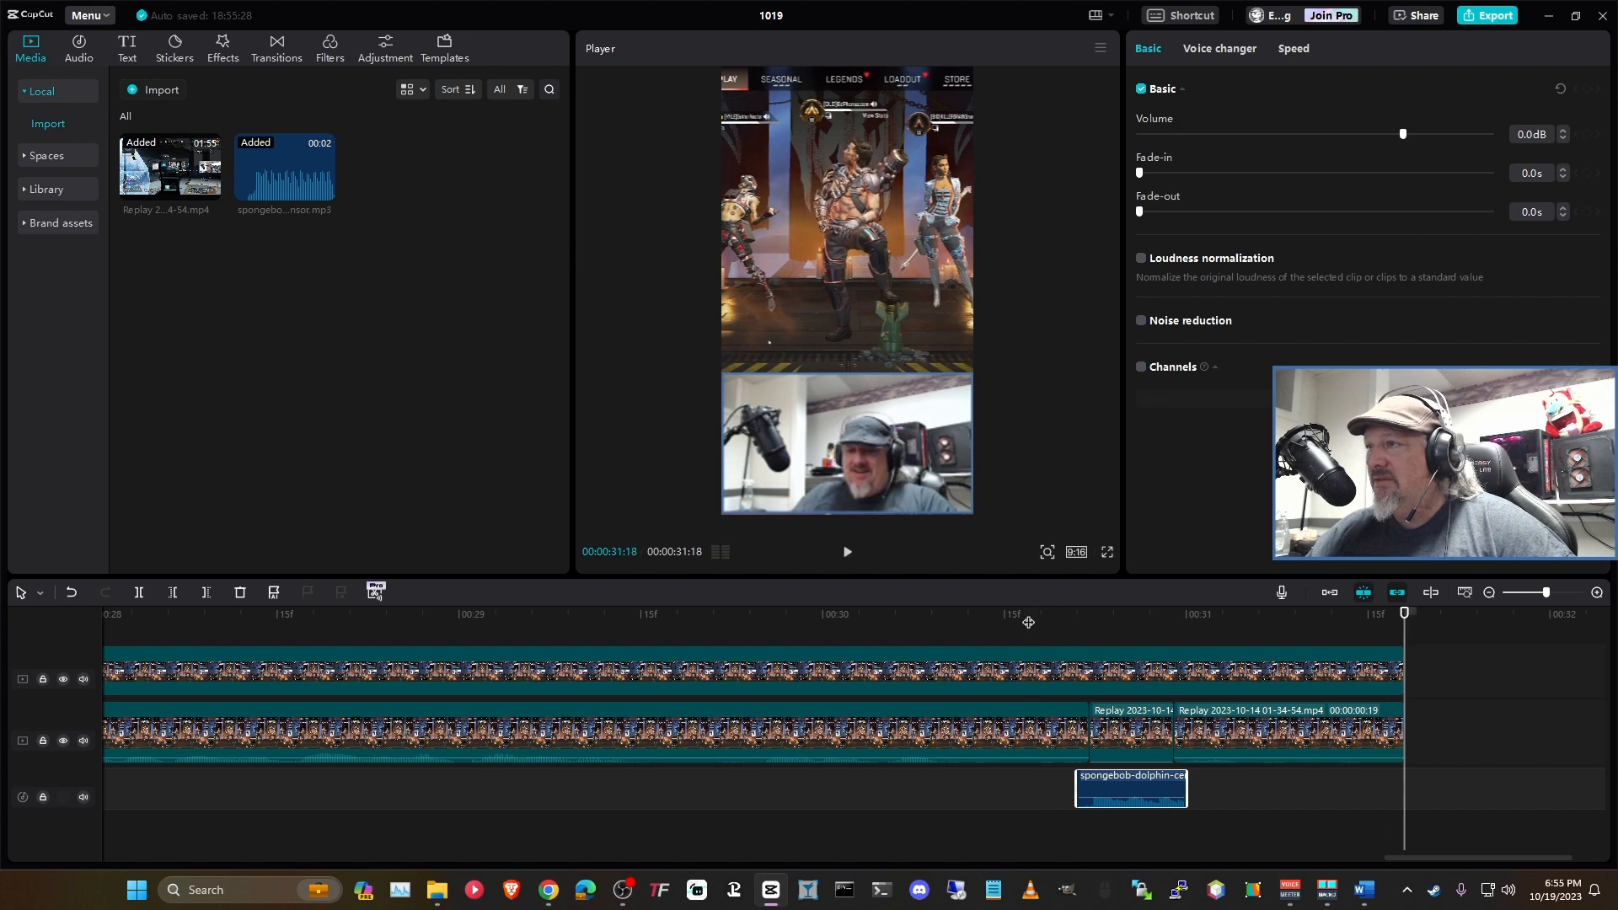
scroll(755, 777, "down", 5)
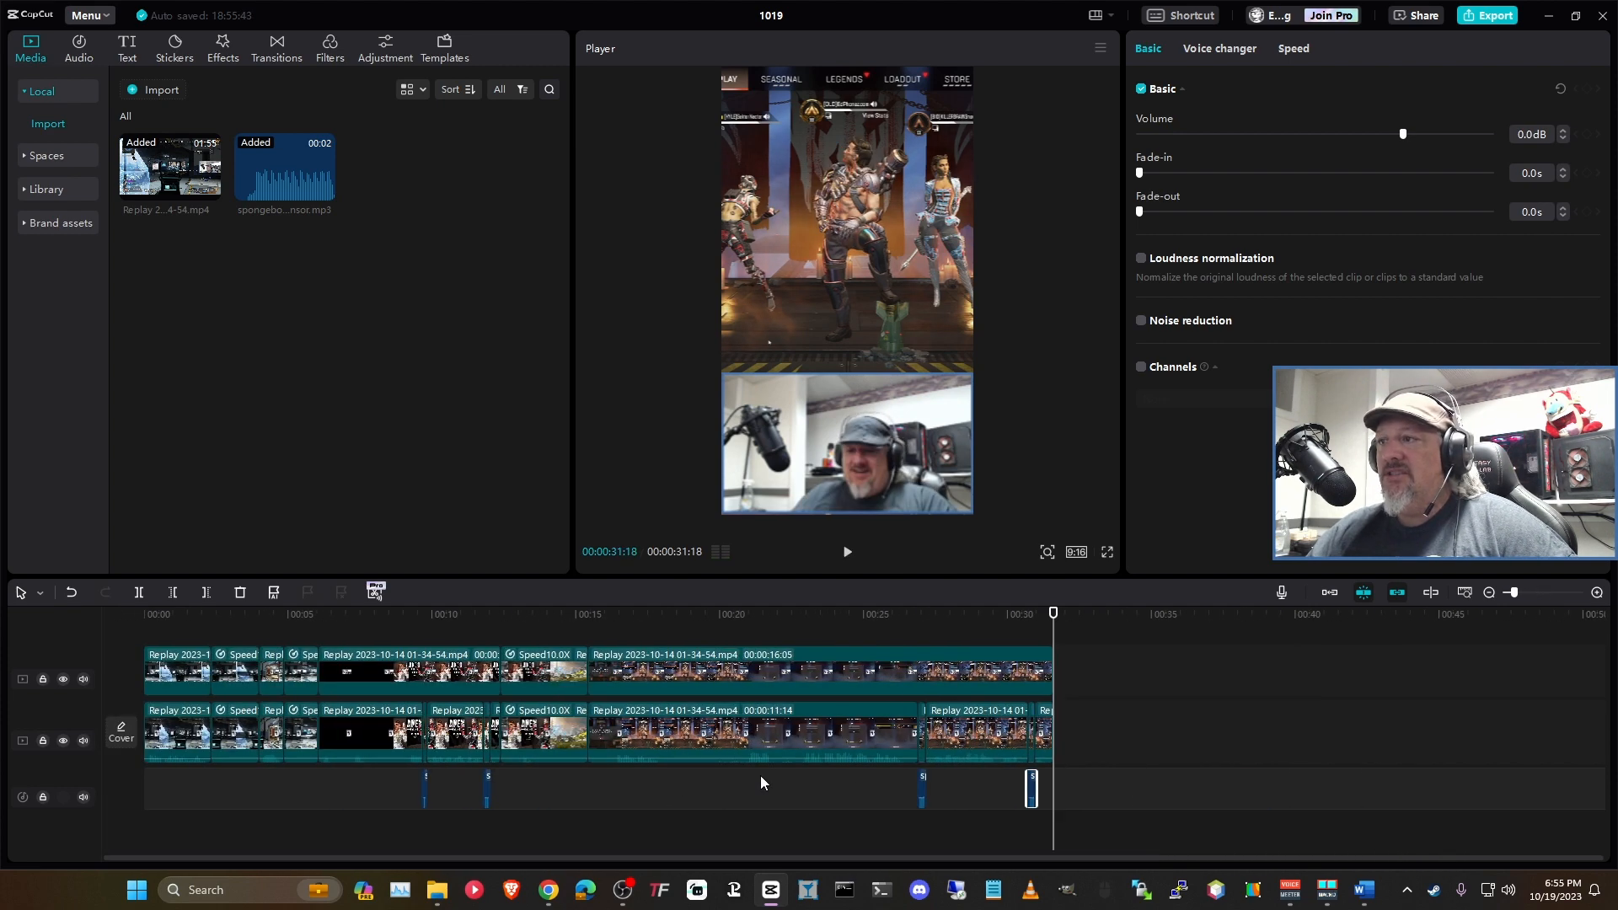
scroll(761, 775, "down", 2)
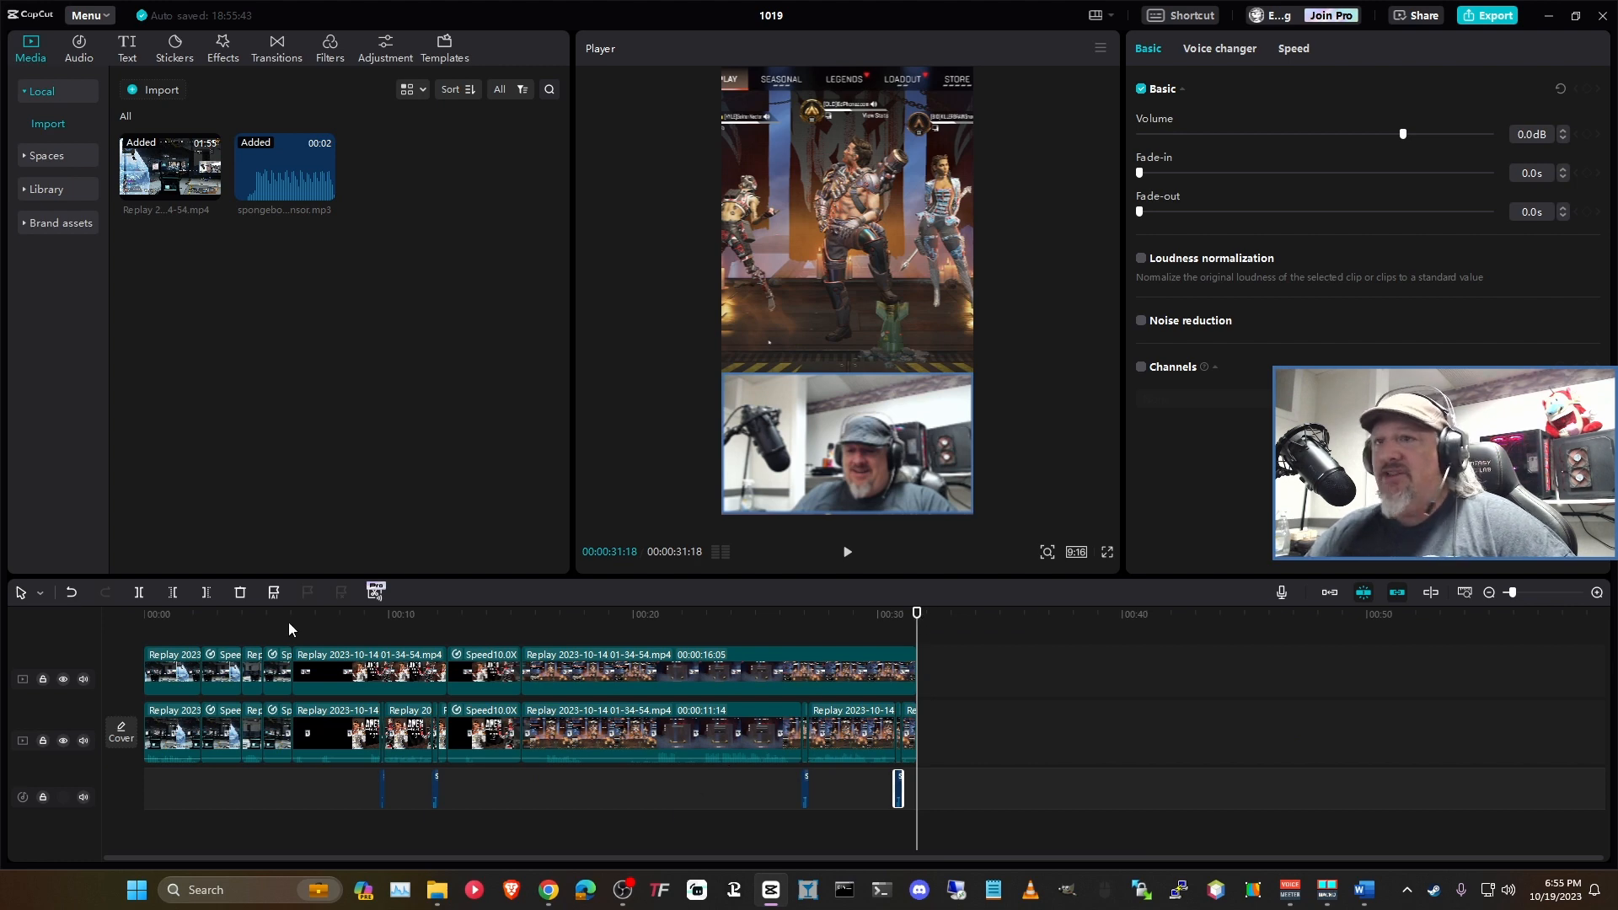
left_click_drag(195, 625, 129, 622)
key("space")
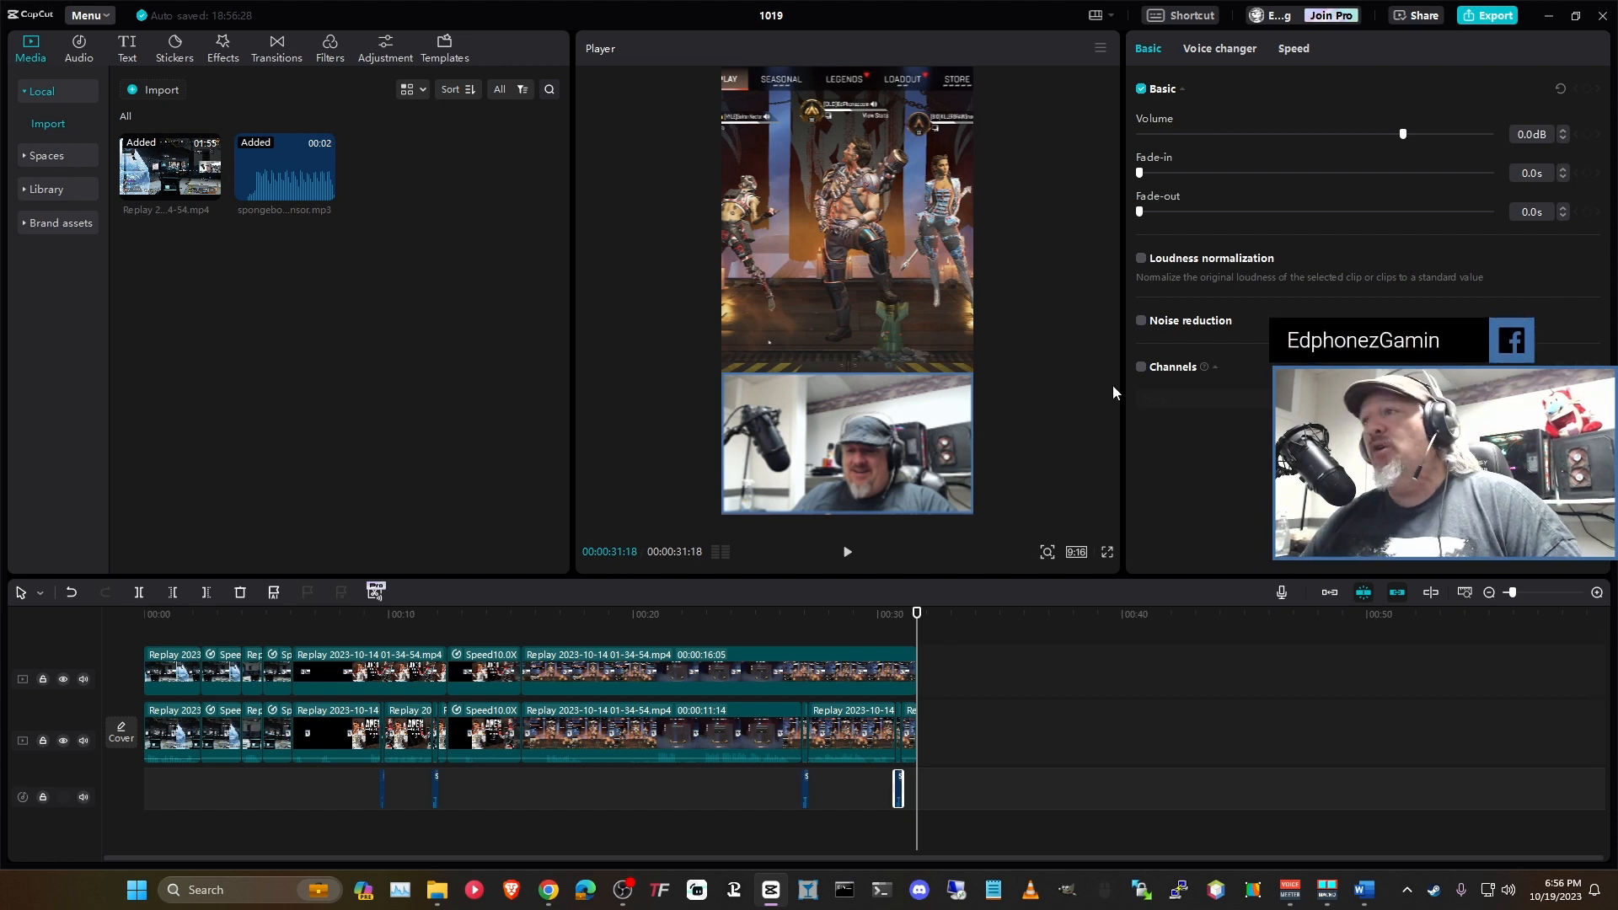
Step: Import the meme video CRYING.mp4 into the project's media
left_click(153, 89)
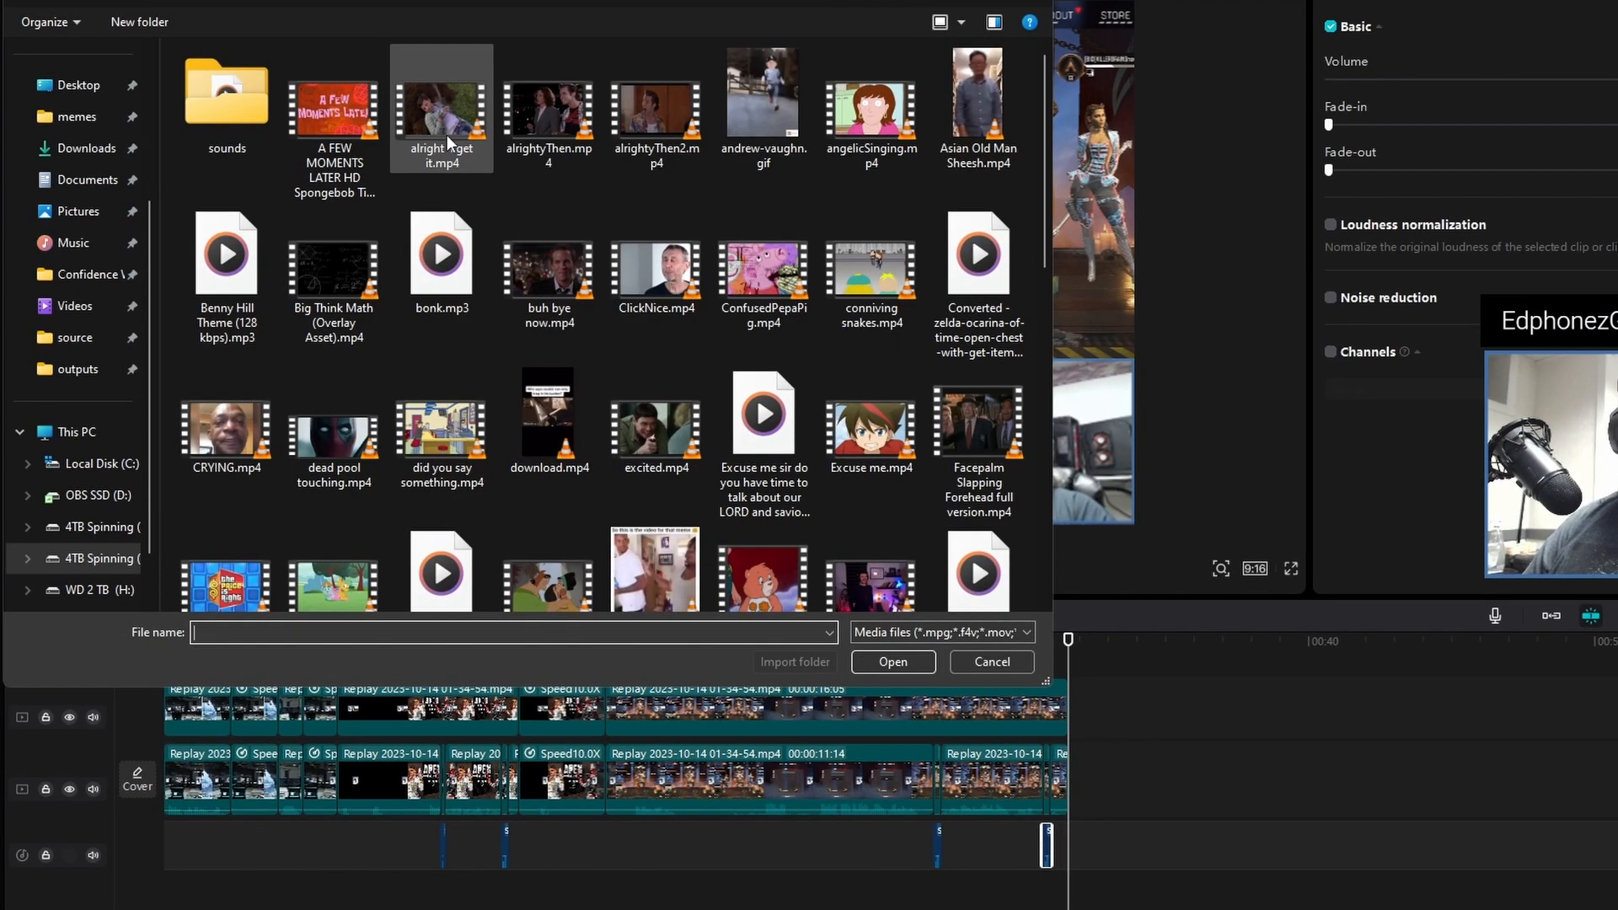
left_click(211, 442)
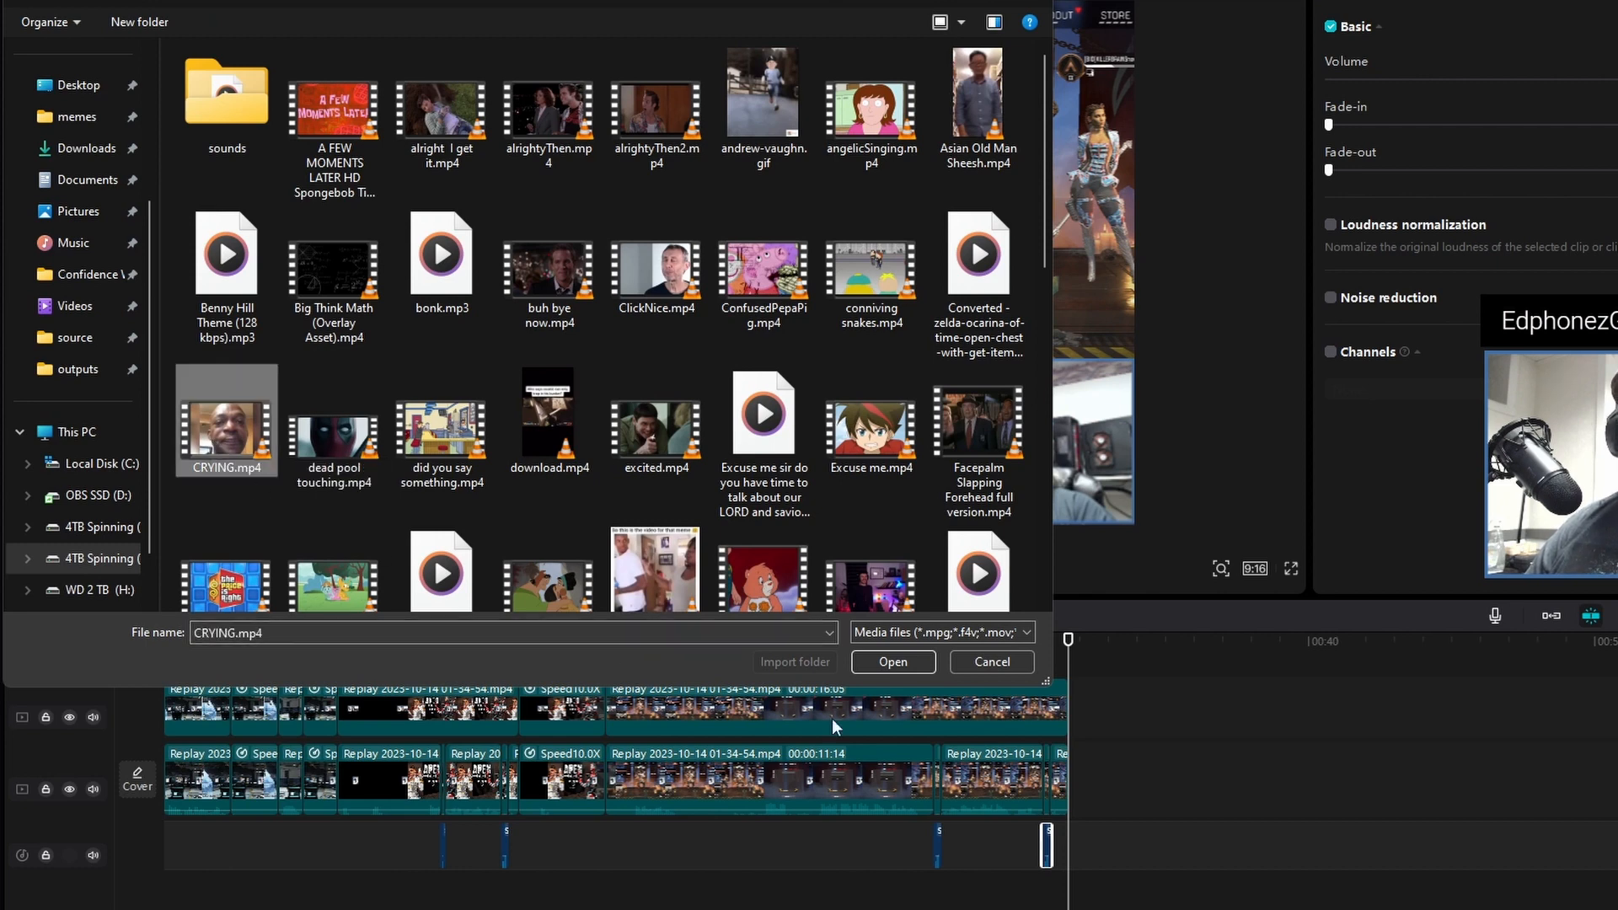
Step: Import CRYING.mp4 and place it on the main track directly after the last replay clip
left_click(908, 662)
left_click_drag(483, 119, 1465, 846)
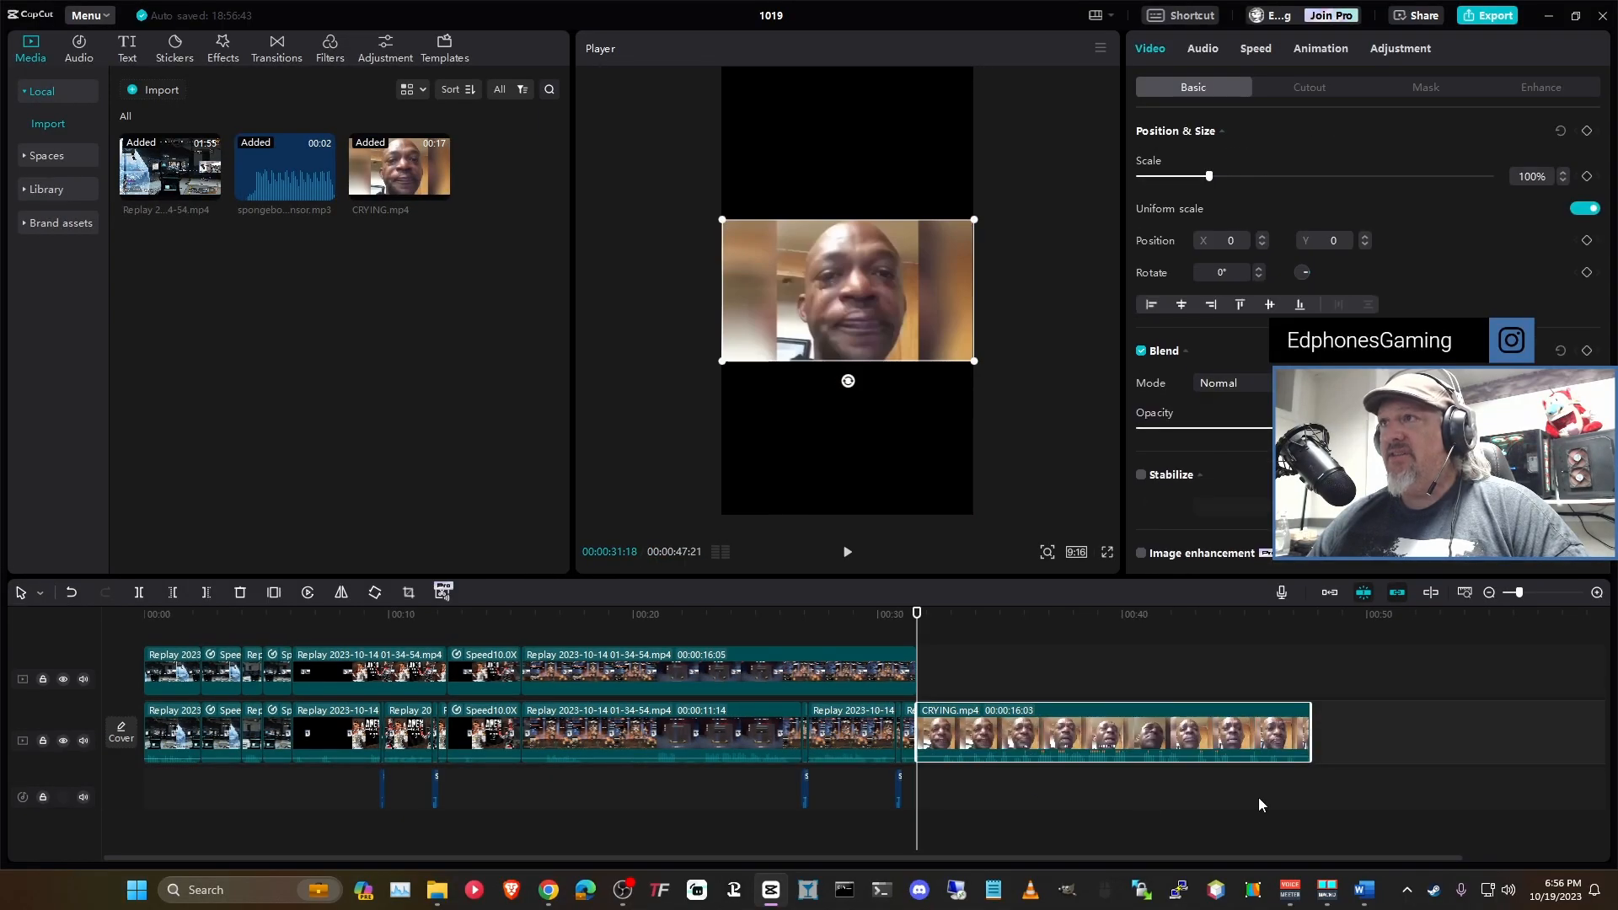
Step: Cut off the opening of the CRYING.mp4 clip up to 00:00:32:16 and move the playhead to 00:00:37:18
key("space")
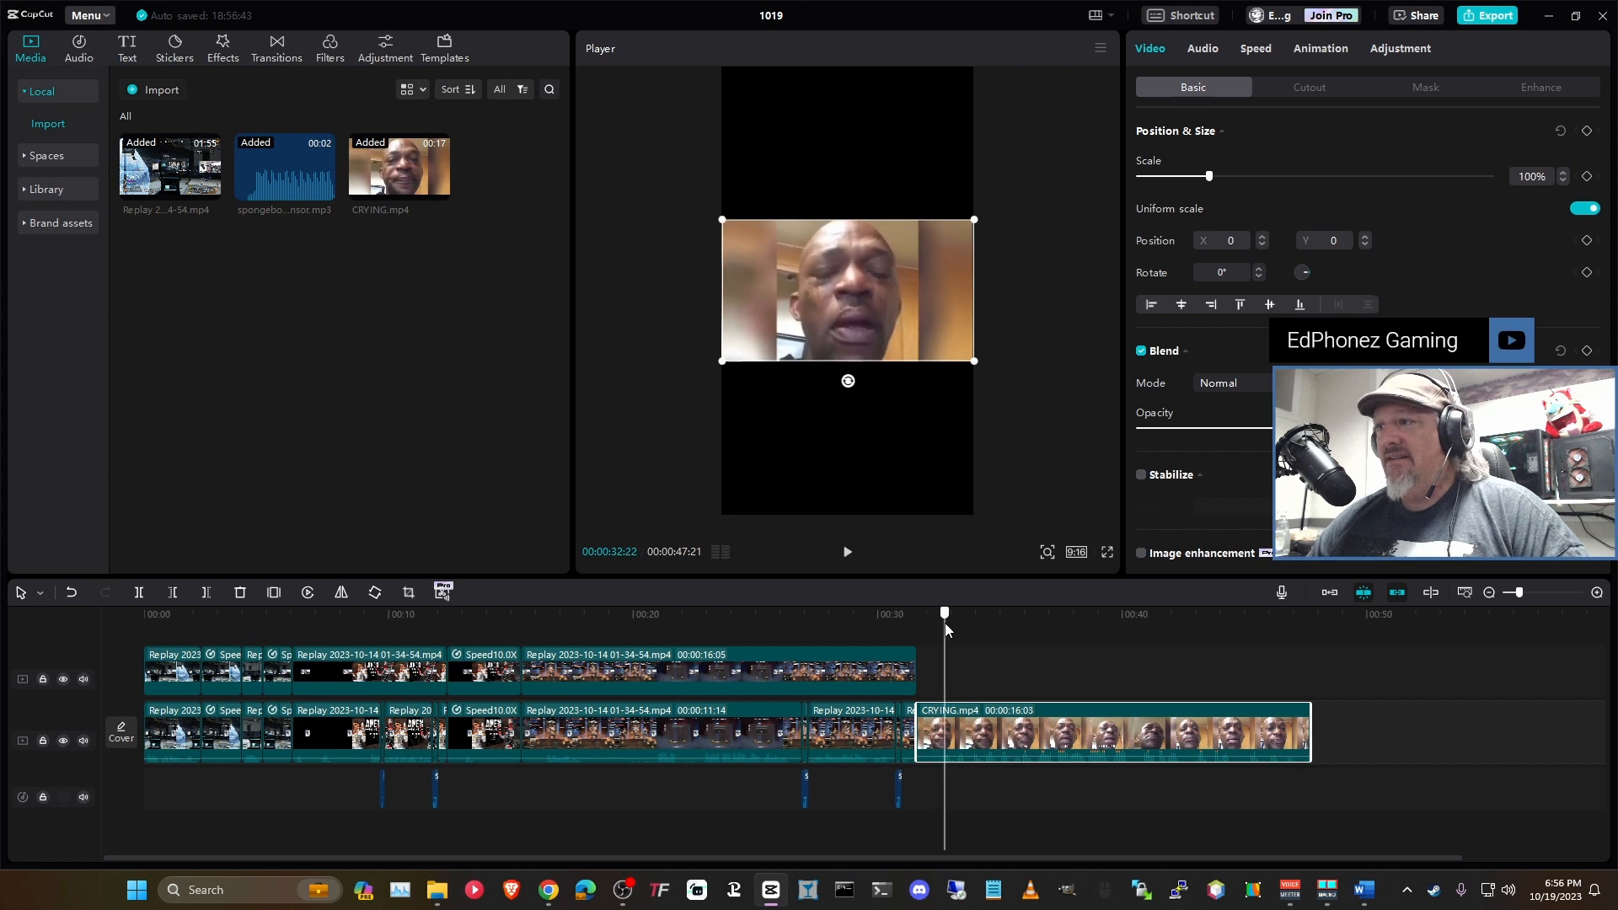
left_click(941, 624)
key("ctrl+b")
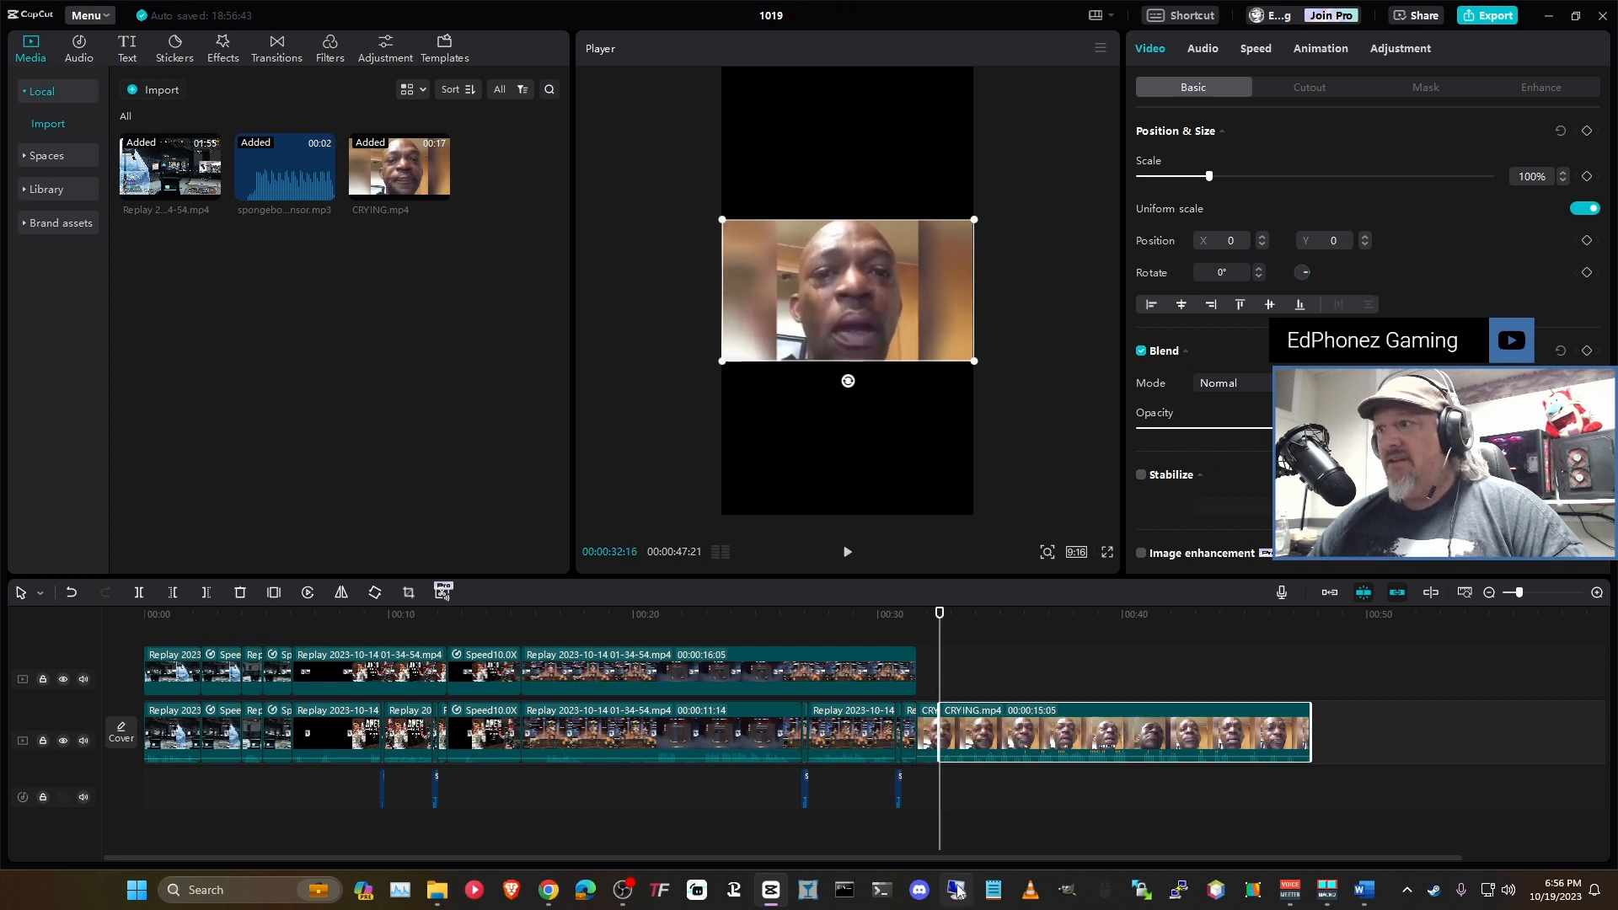
left_click(931, 753)
key("Delete")
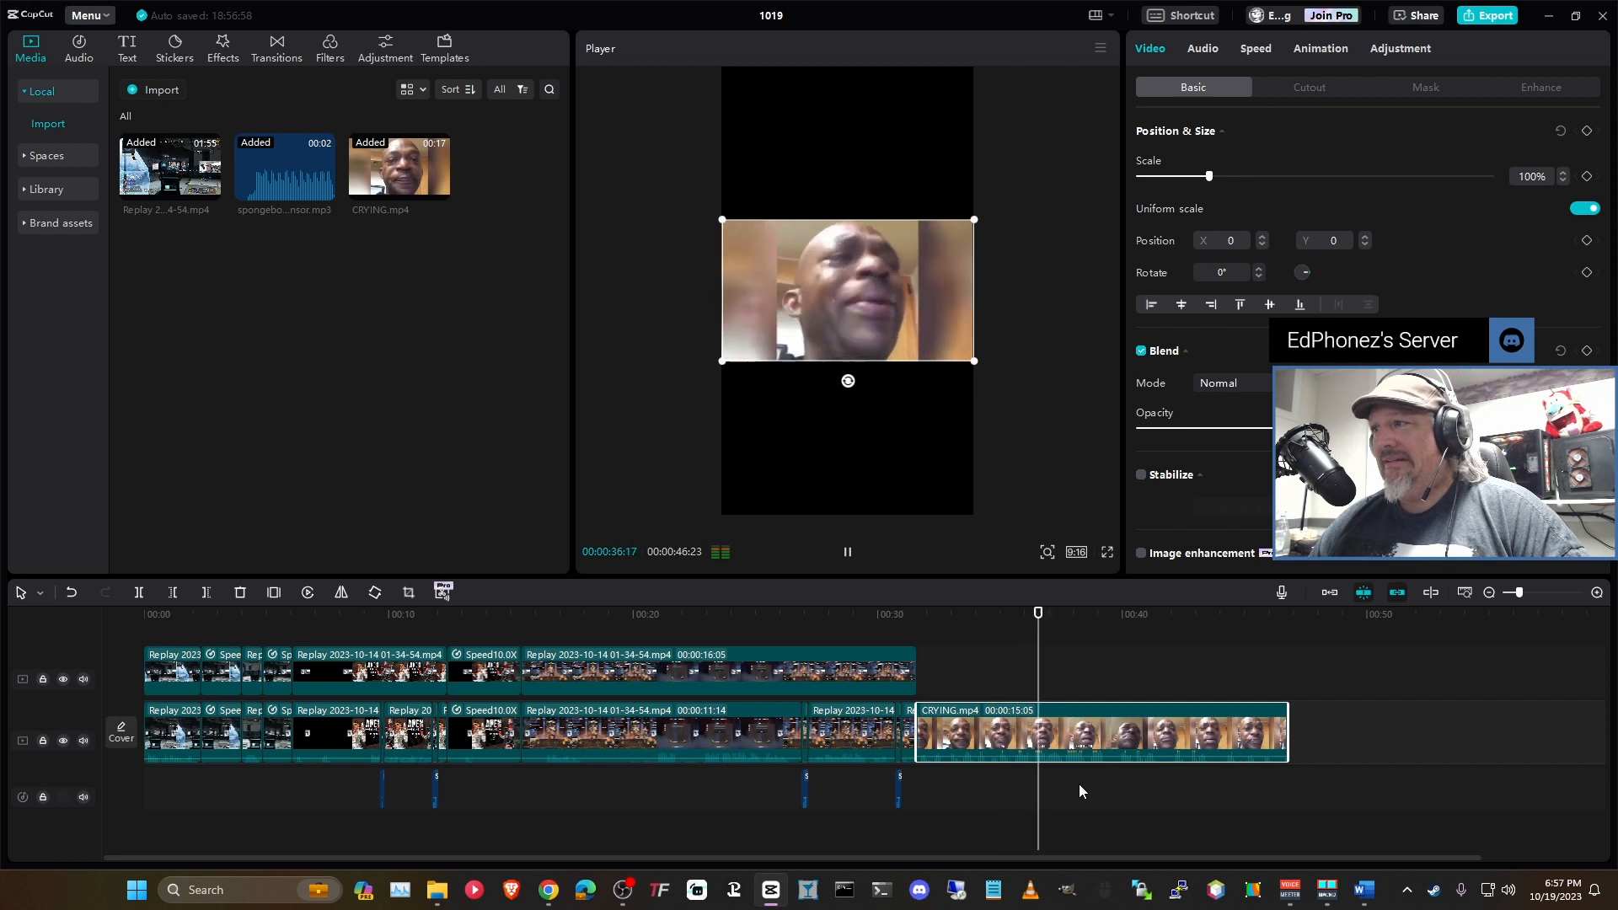
key("space")
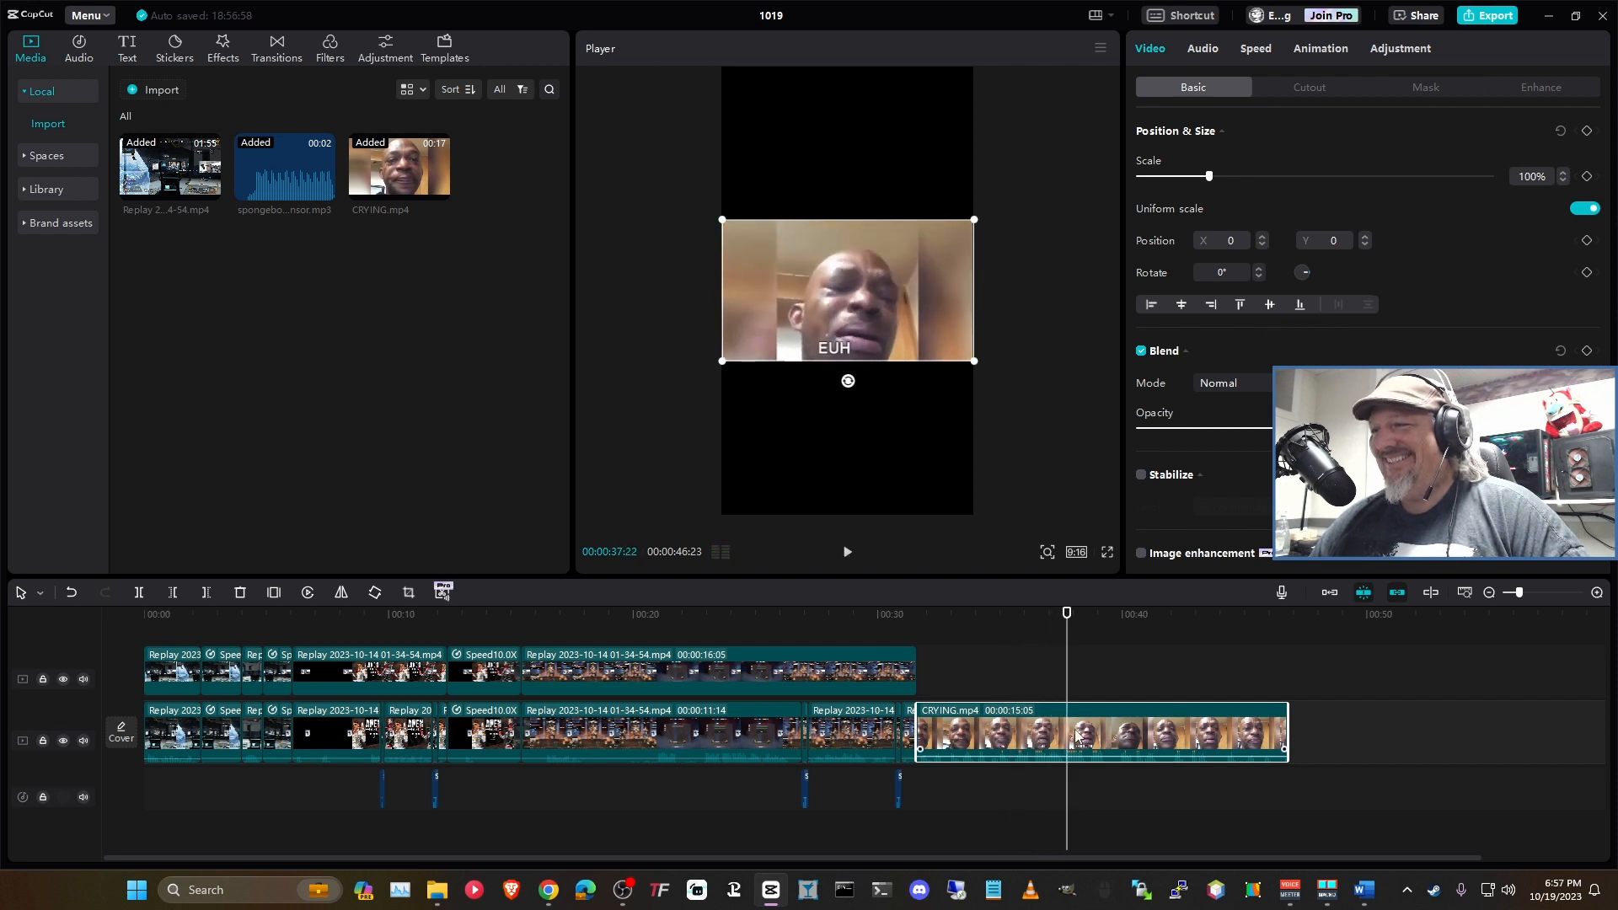
left_click_drag(1069, 624, 1063, 624)
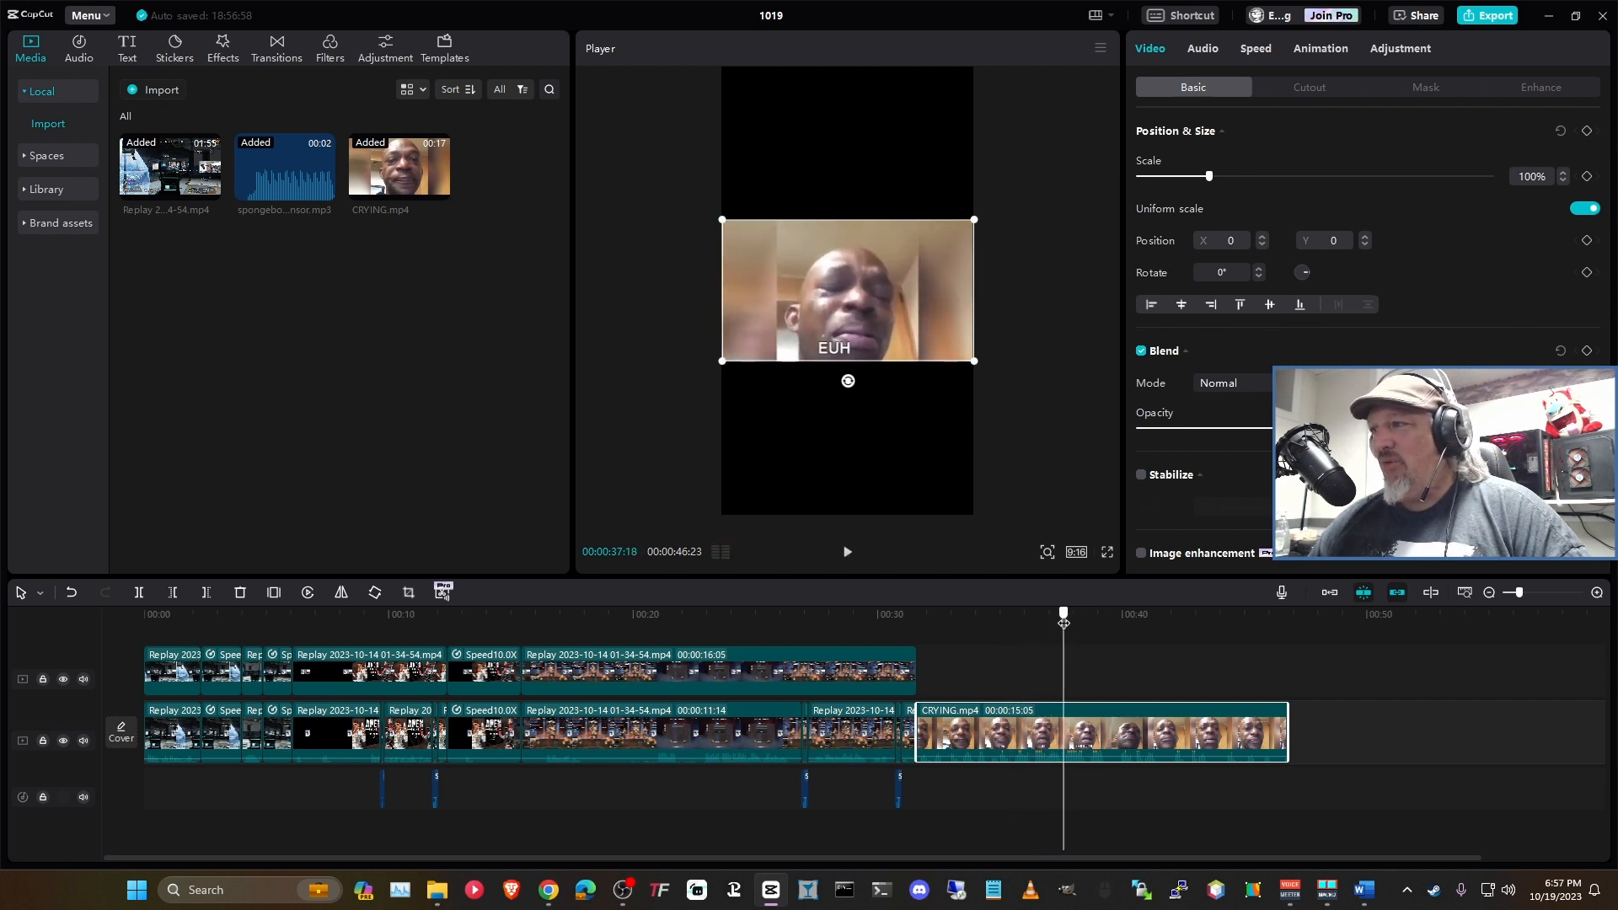
key("ctrl+b")
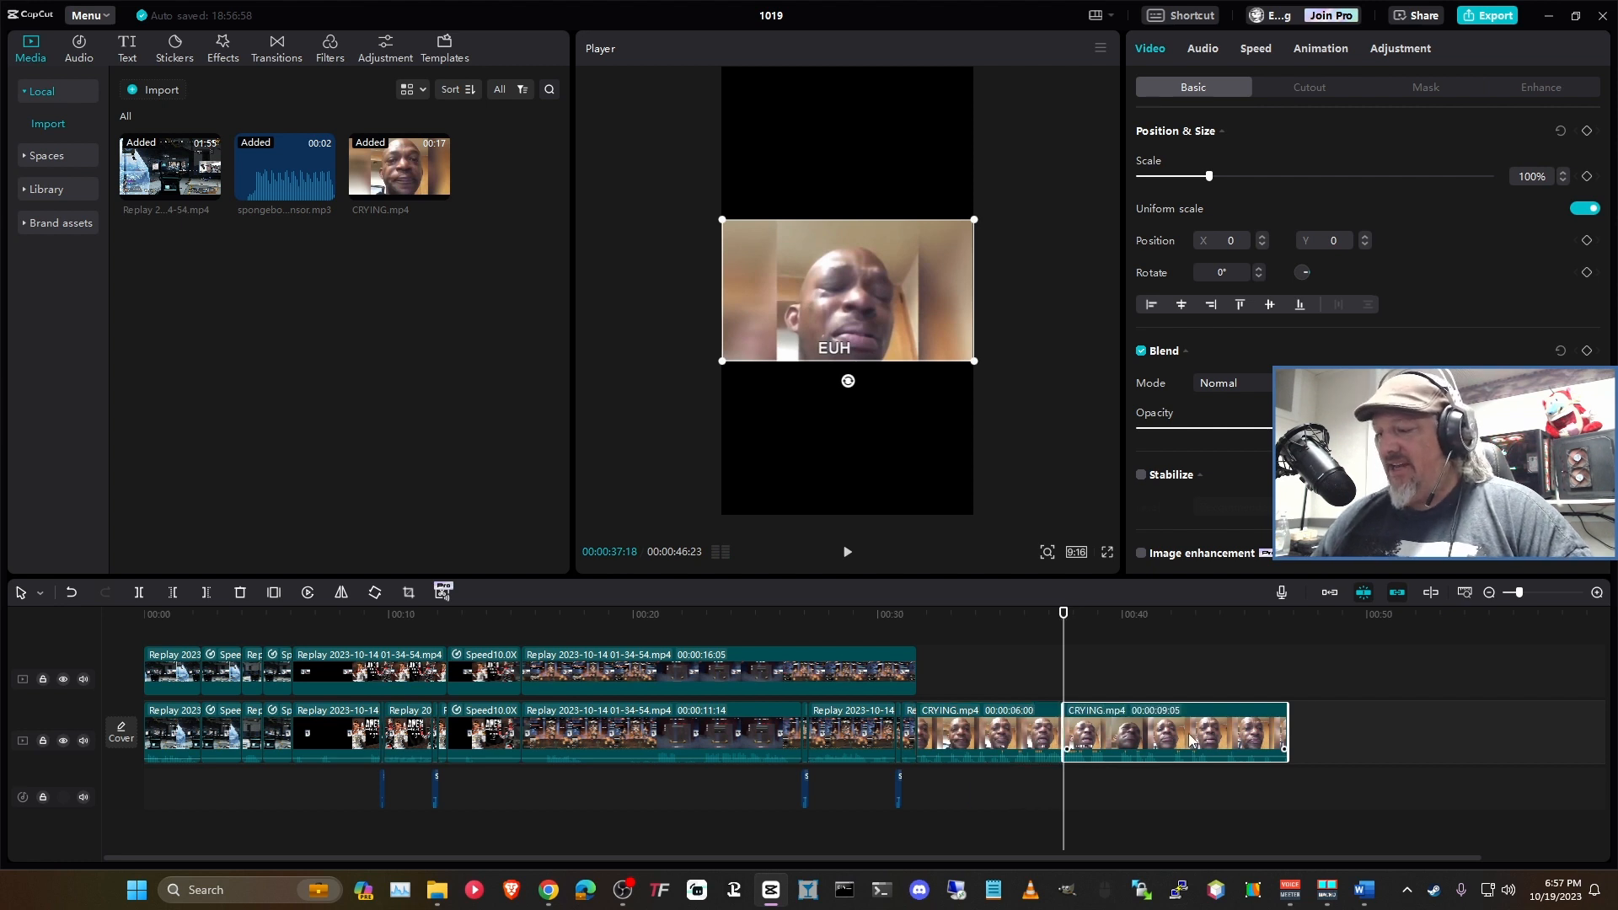
key("w")
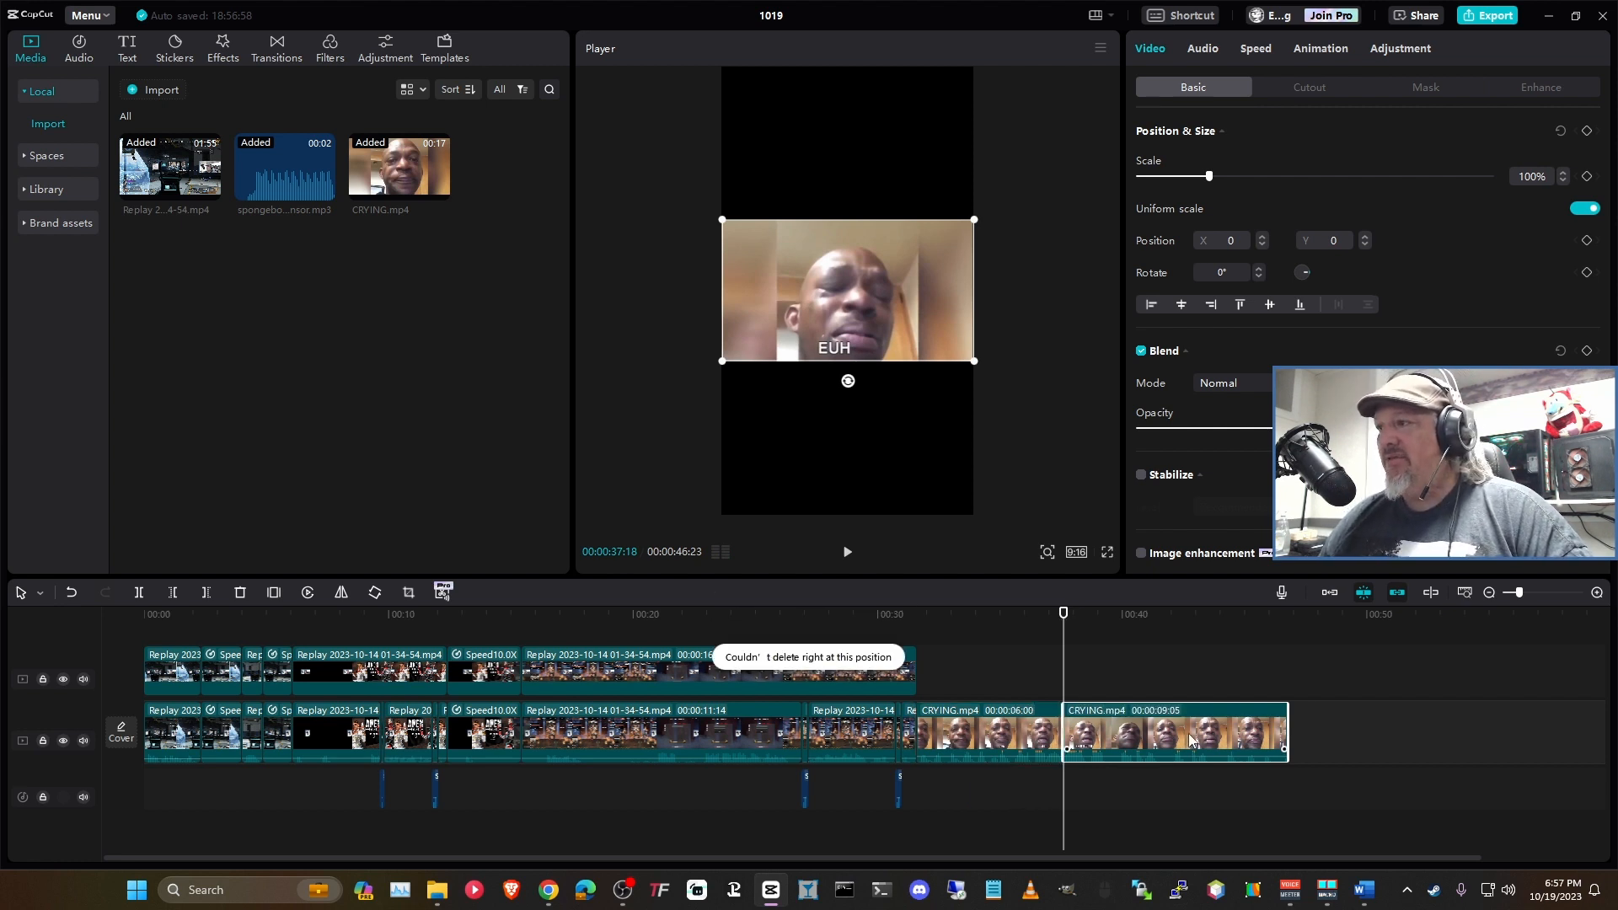
key("ctrl+z")
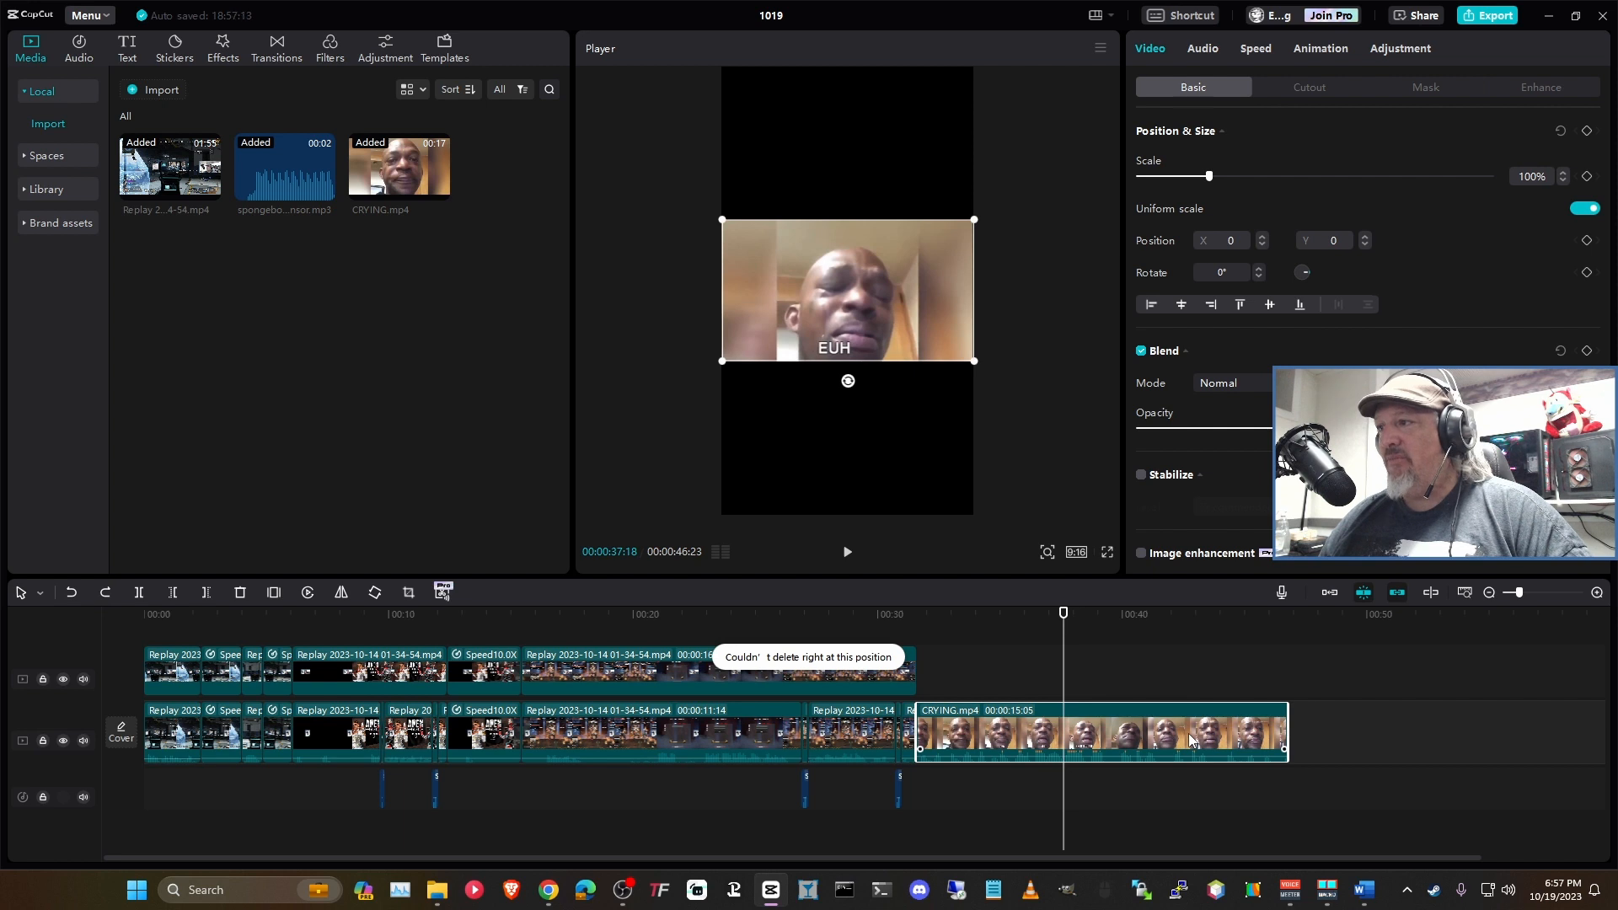
Step: Trim away everything after 00:00:37:18 from the CRYING.mp4 clip and enlarge its picture to 316% to fill the vertical frame
key("w")
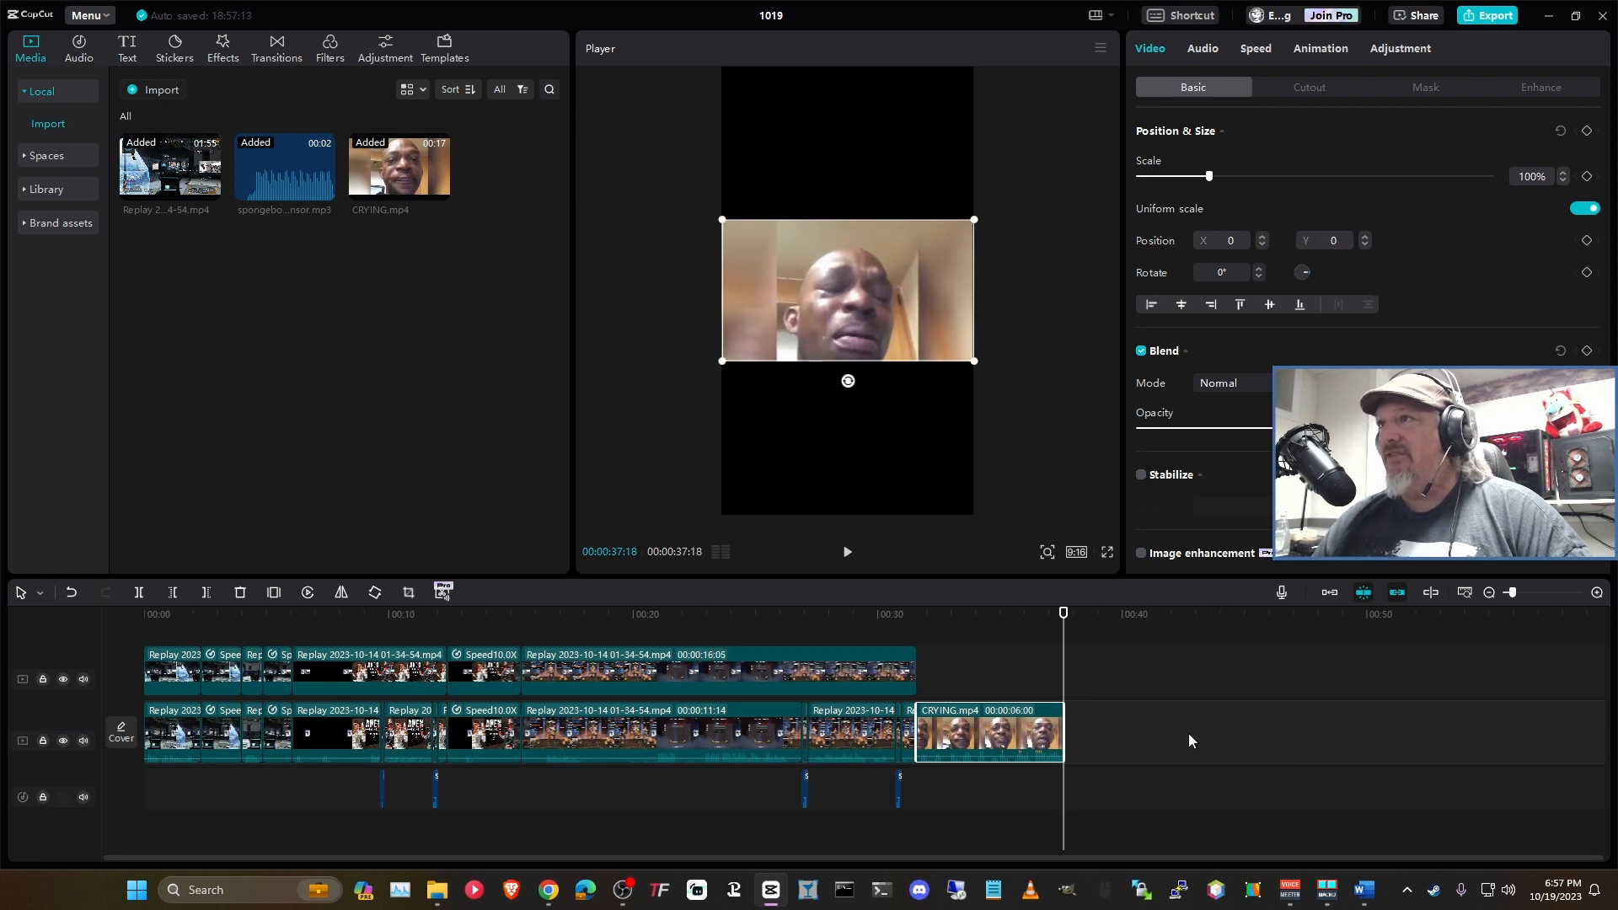
left_click_drag(975, 361, 1361, 630)
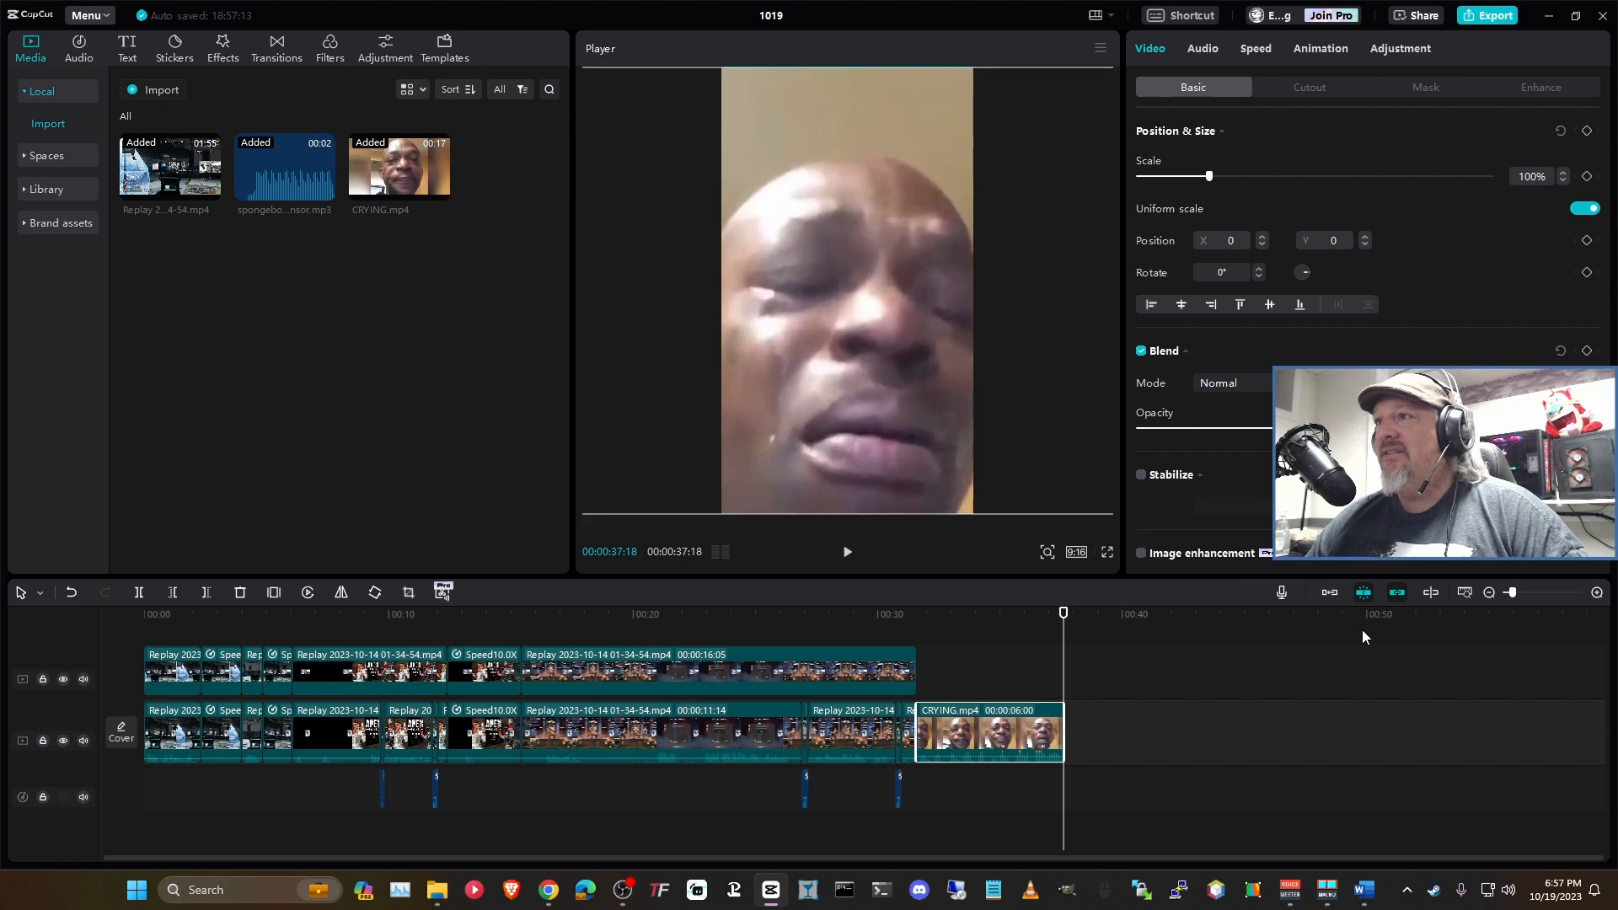
left_click(838, 618)
key("space")
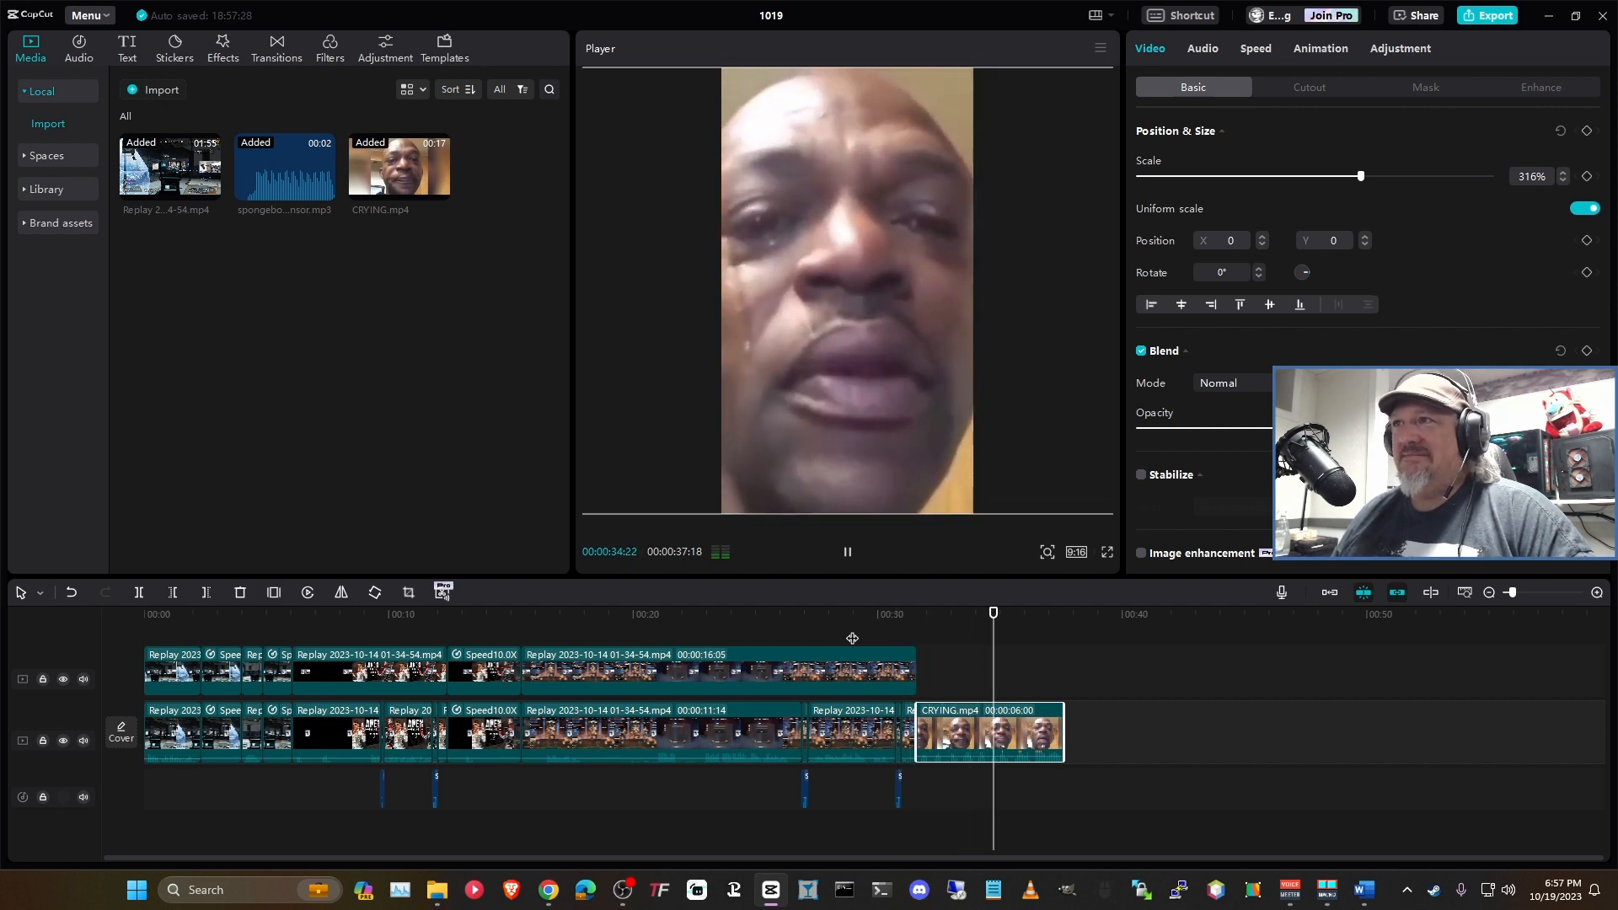
left_click(1282, 803)
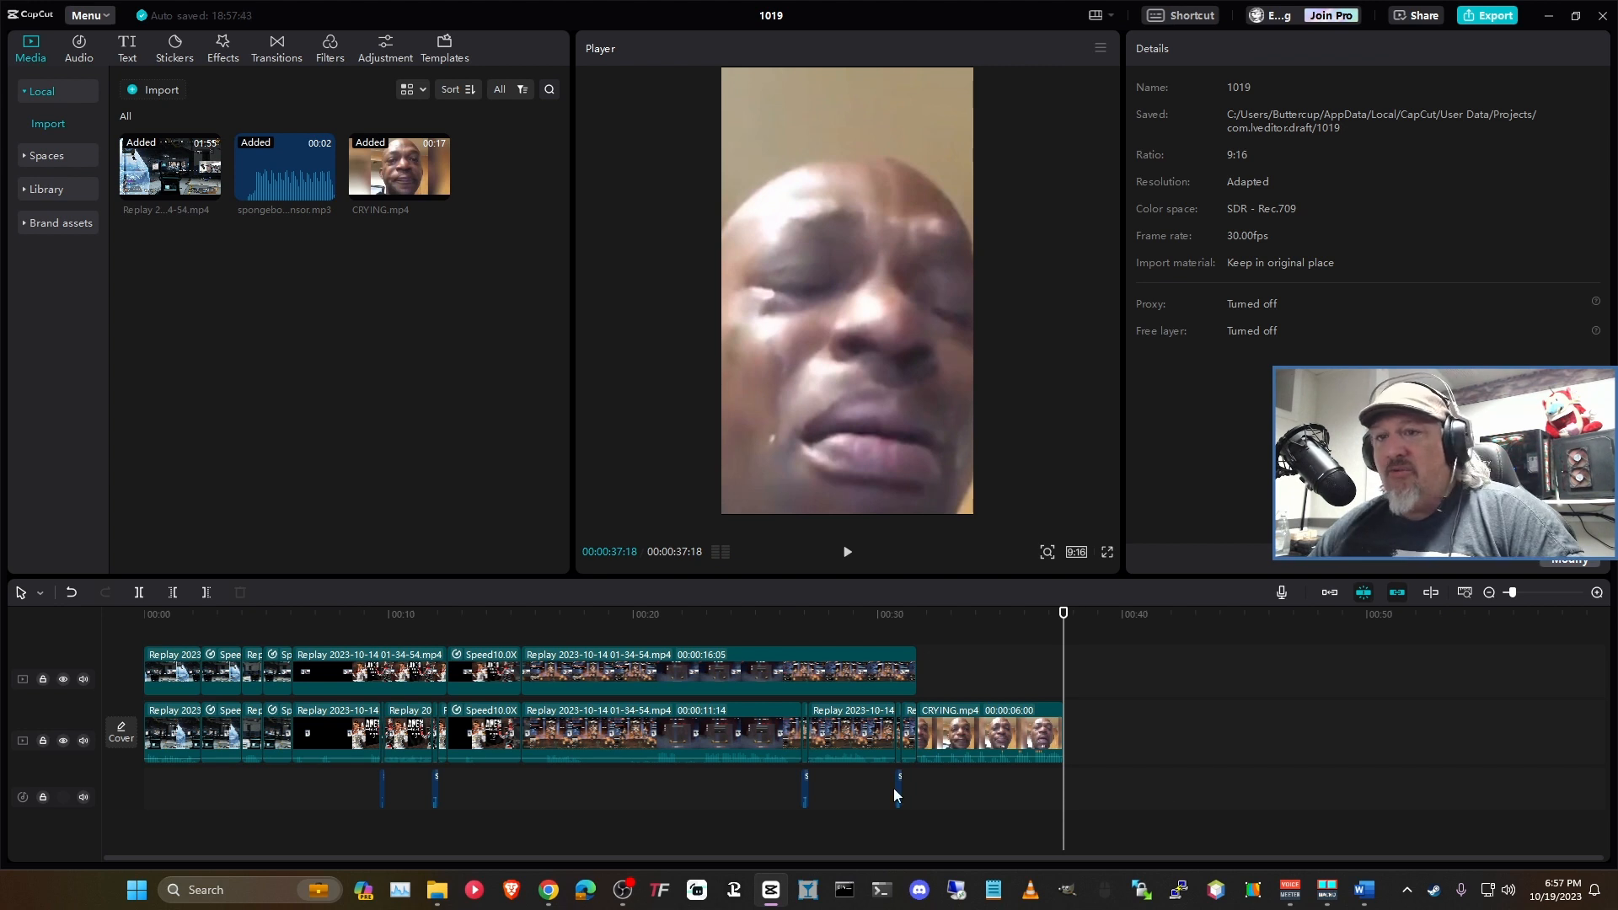
Step: Adjust the volume of the CRYING.mp4 clip on its own
left_click(976, 755)
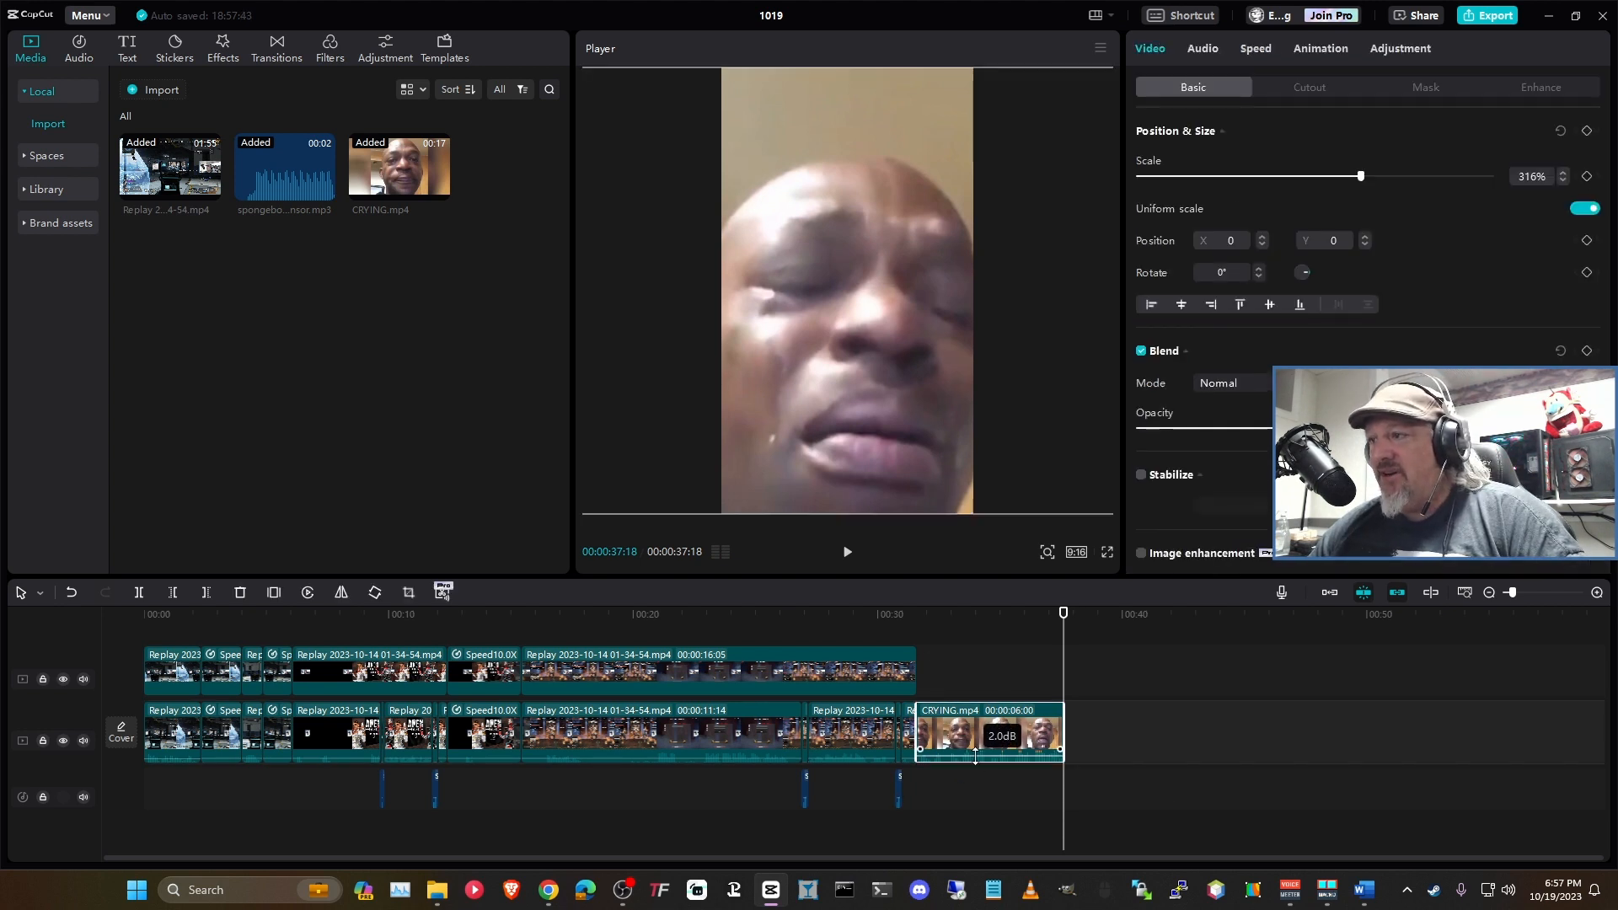
left_click_drag(975, 756, 974, 757)
left_click(1213, 741)
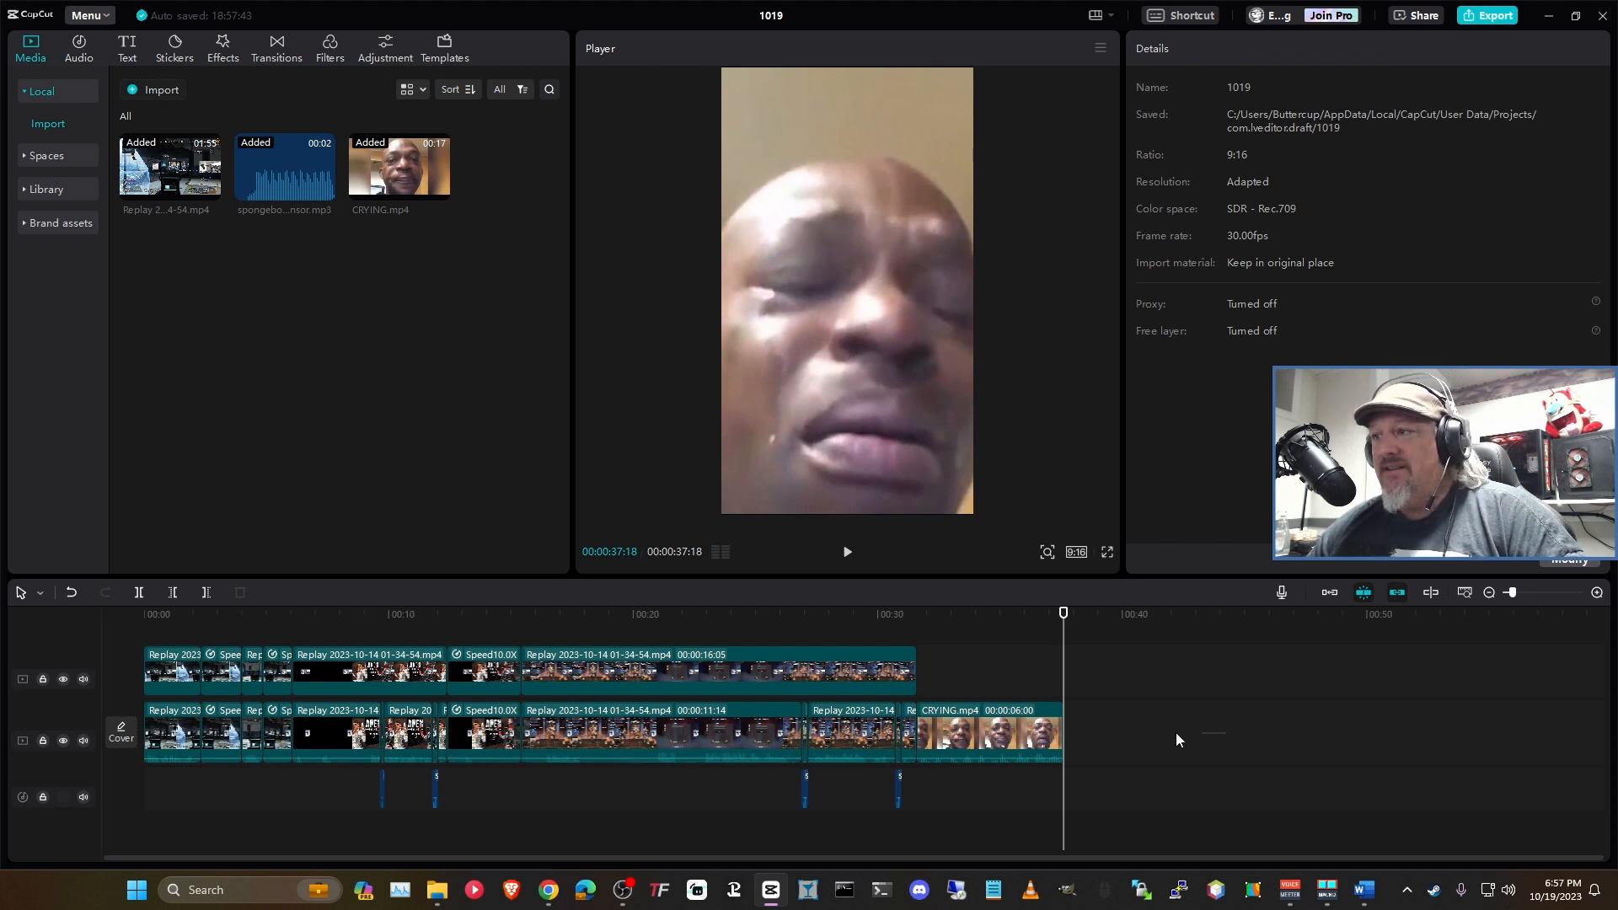
Step: Set the volume of all clips on the main track together to -7.1 dB
left_click_drag(1176, 740, 155, 741)
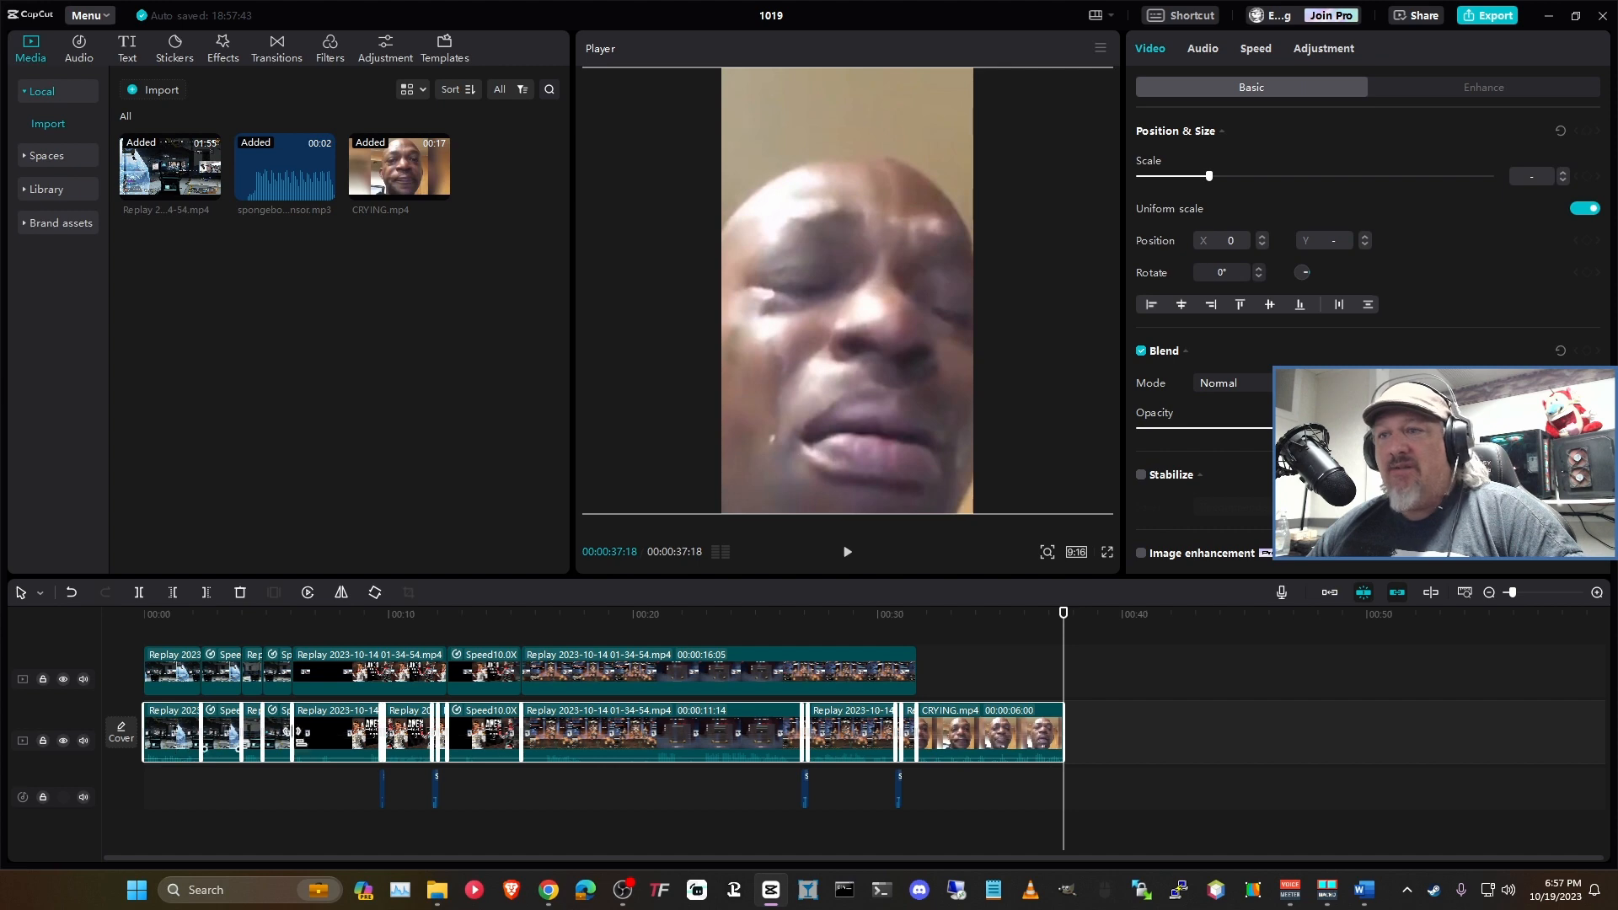
left_click(1140, 733)
left_click_drag(1164, 740, 135, 733)
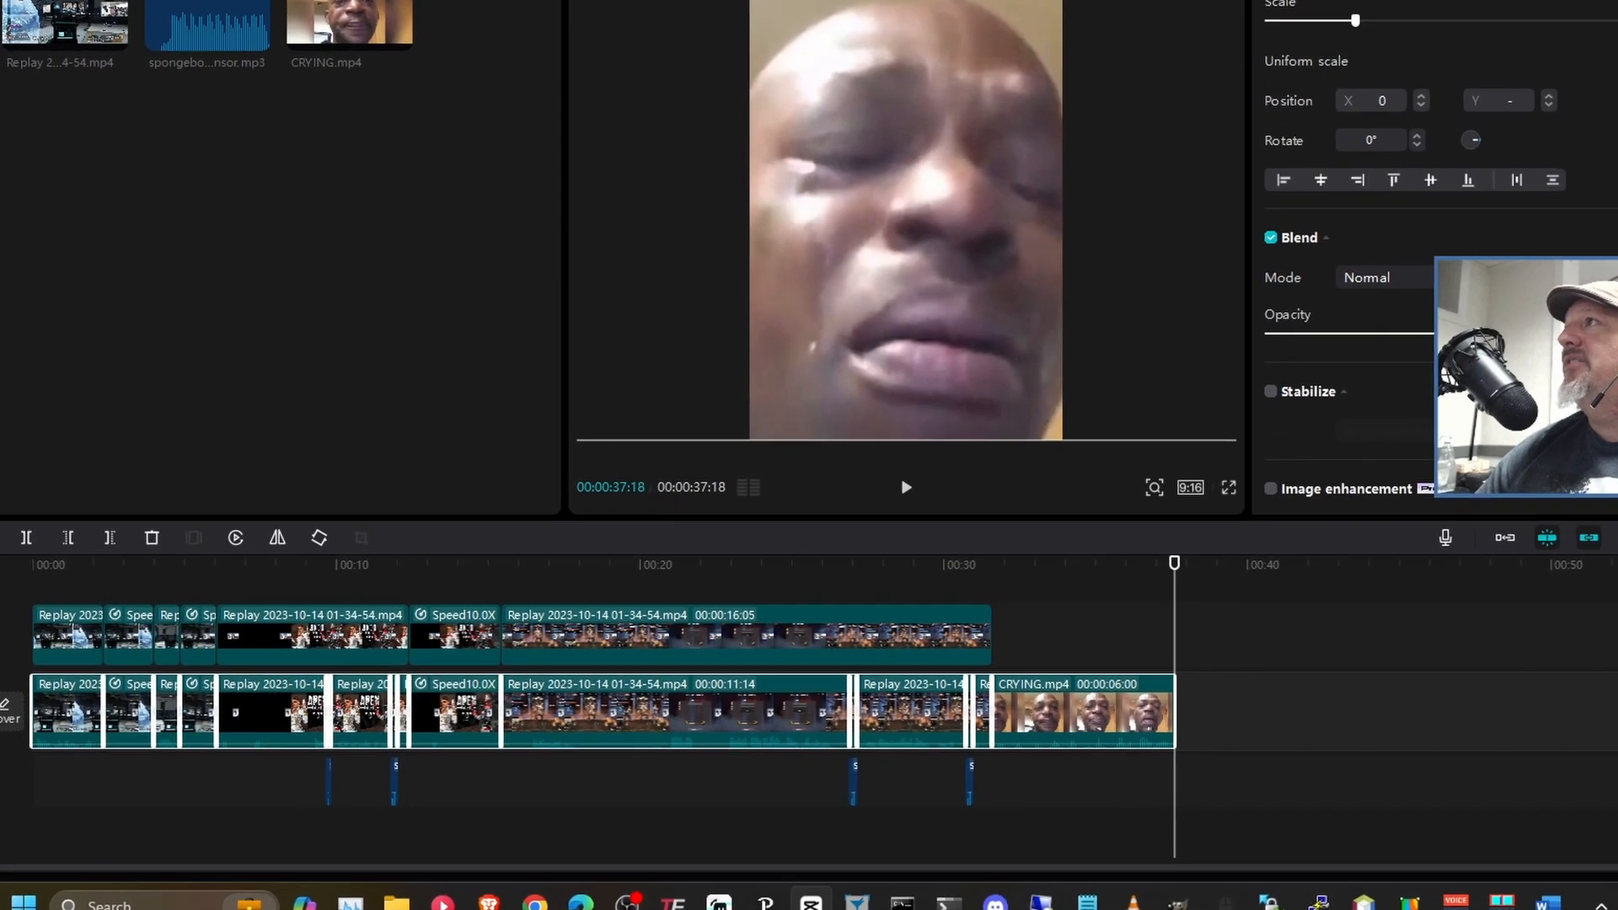
left_click(1203, 48)
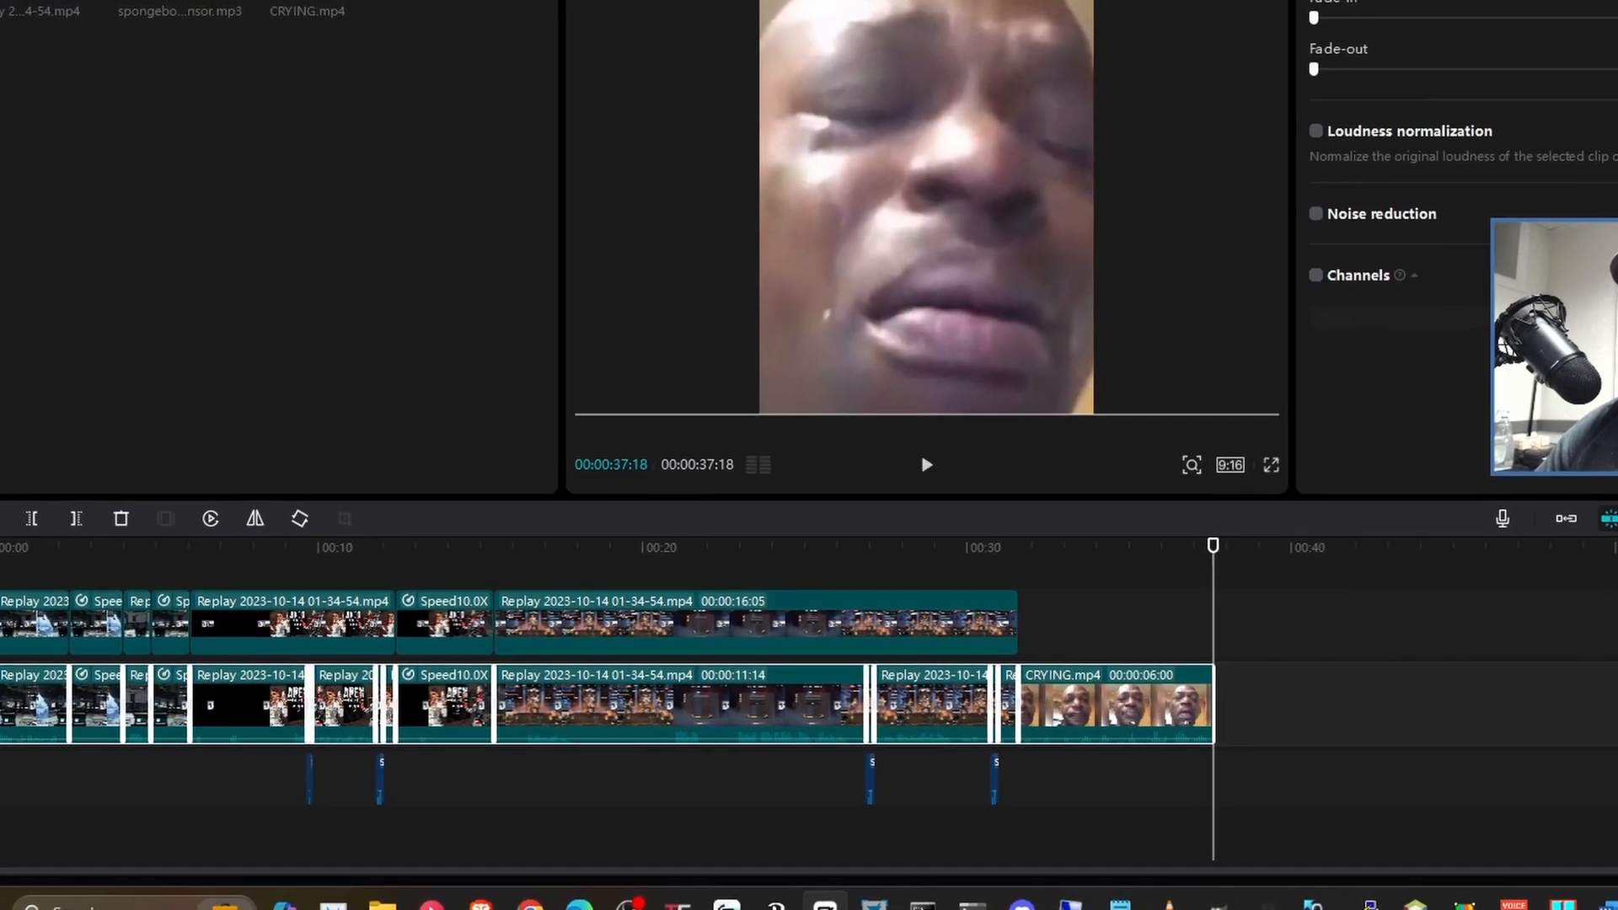
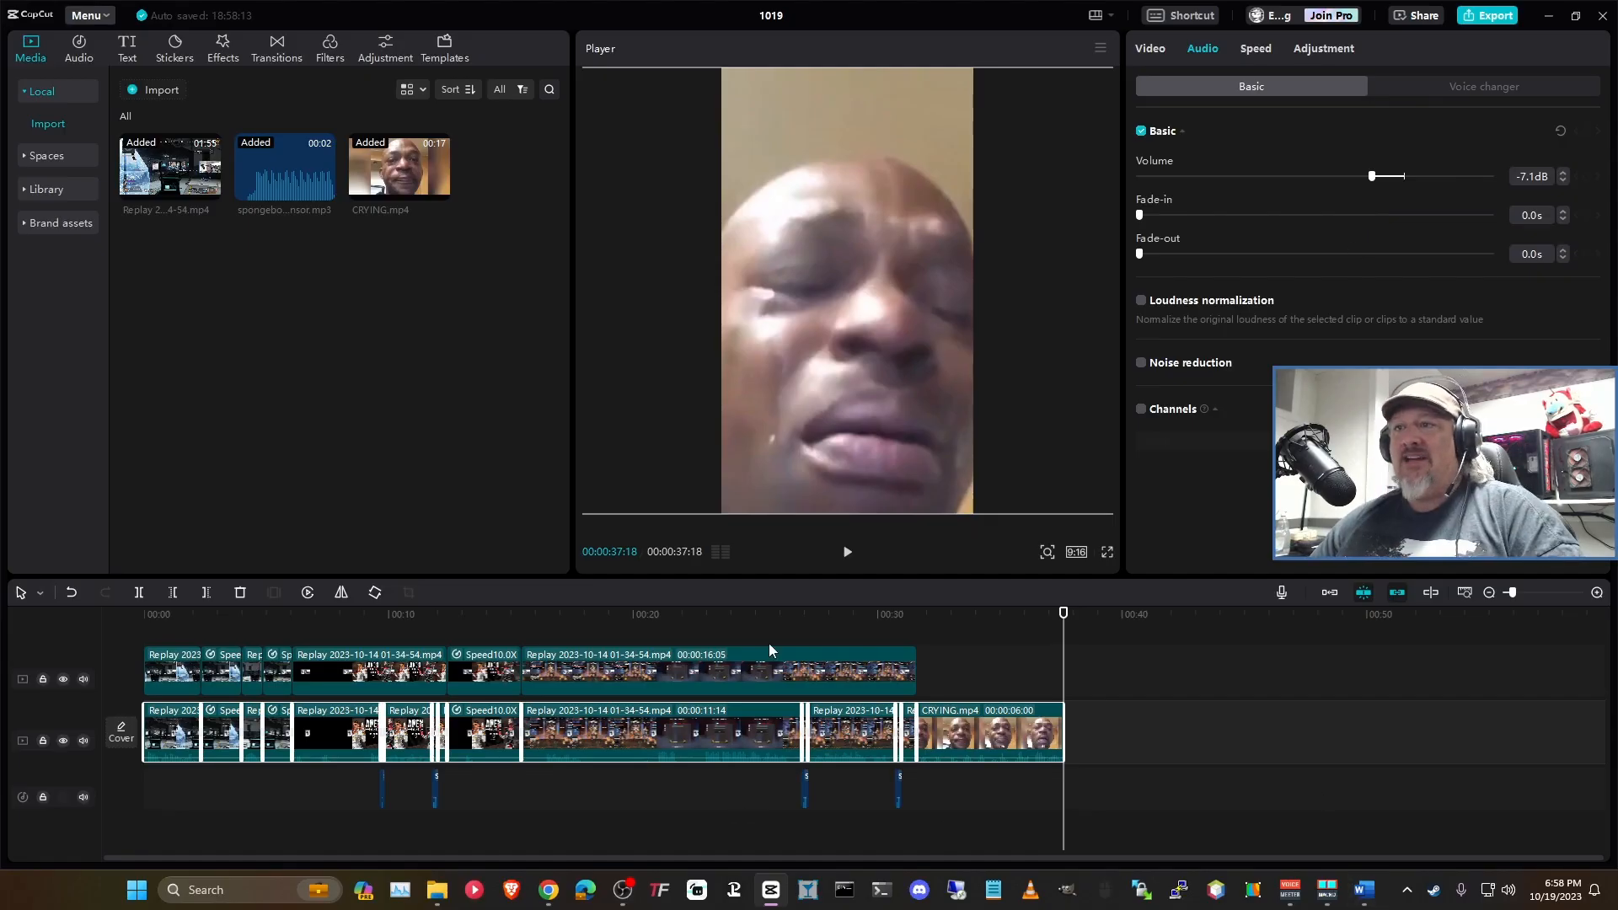
Step: Lower the volume of the short replay clips above the spongebob-dolphin-censor.mp3 sounds individually
left_click(851, 209)
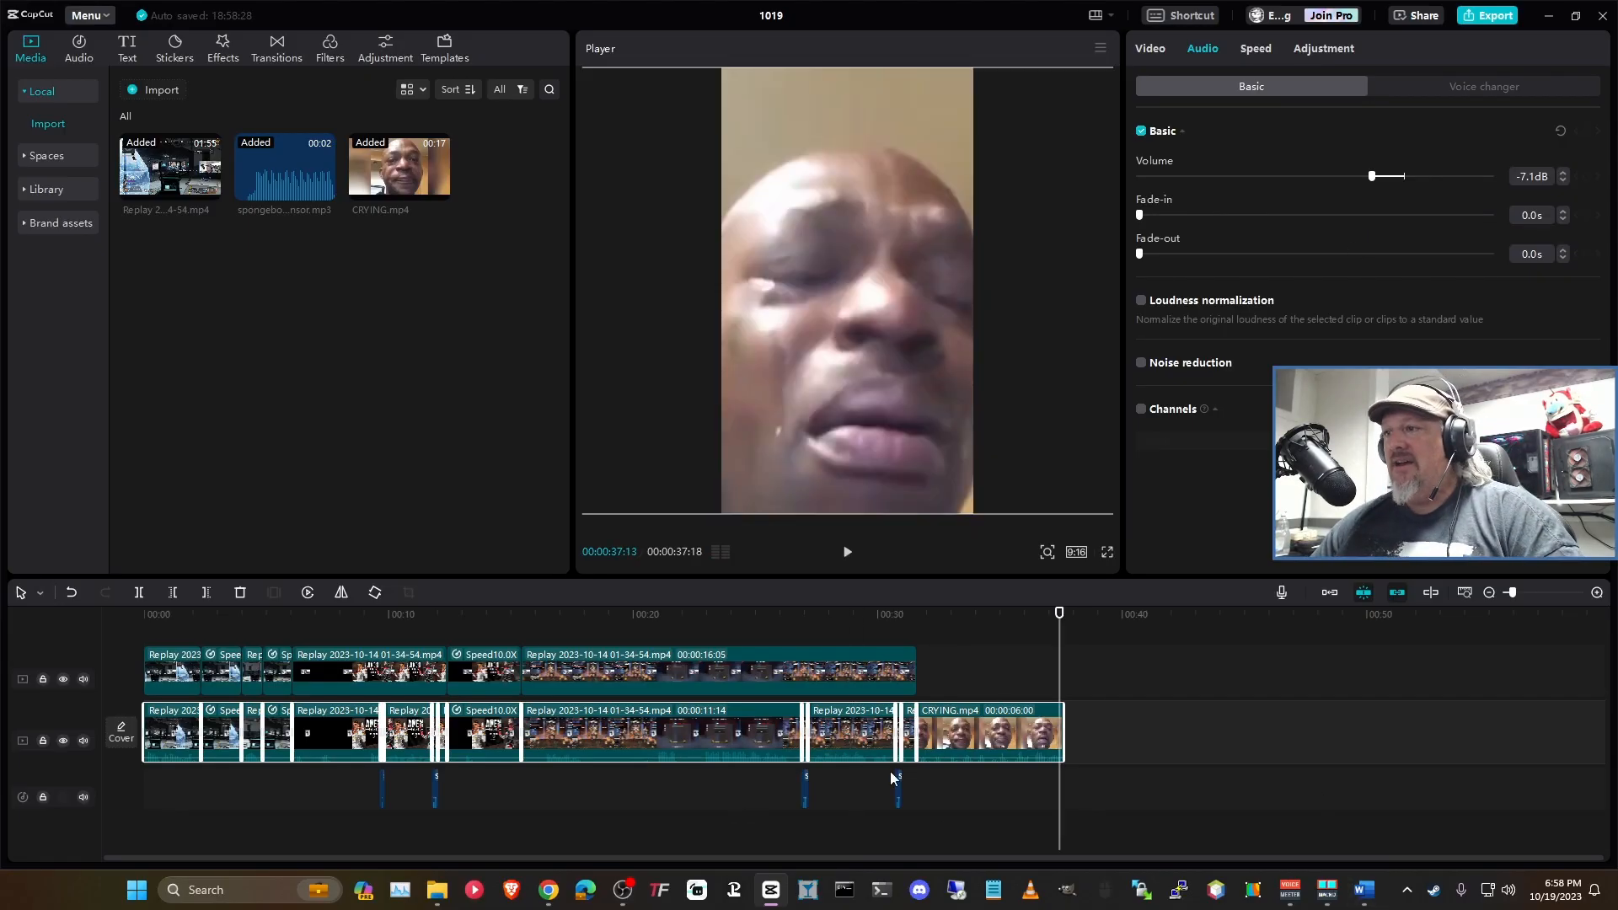
scroll(897, 769, "up", 5)
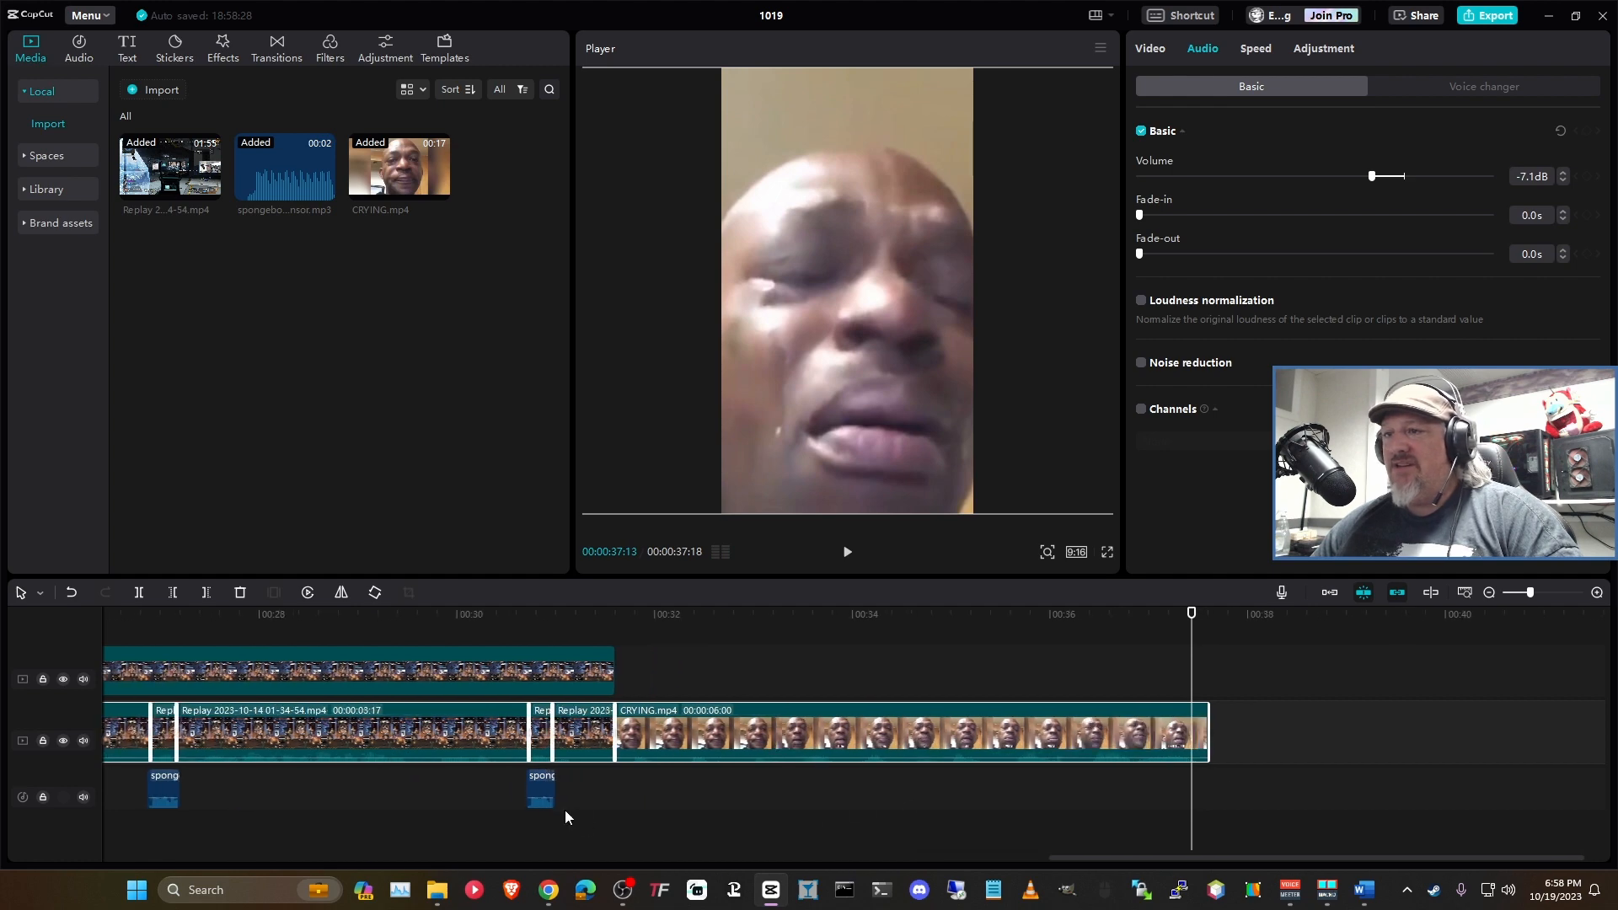
left_click(519, 620)
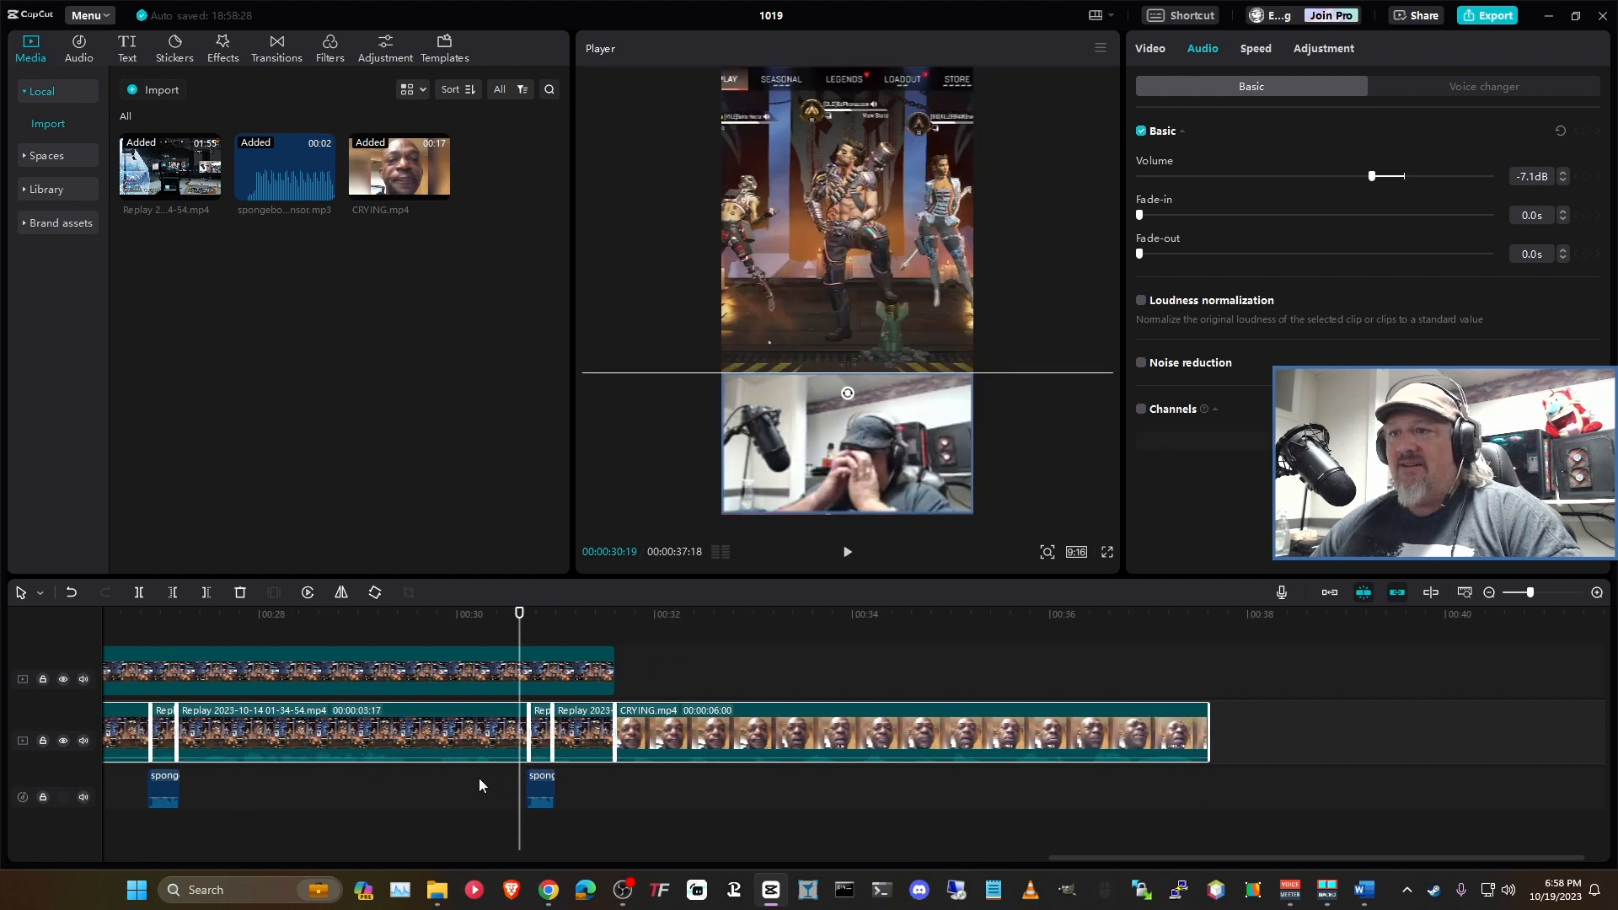
scroll(479, 786, "up", 5)
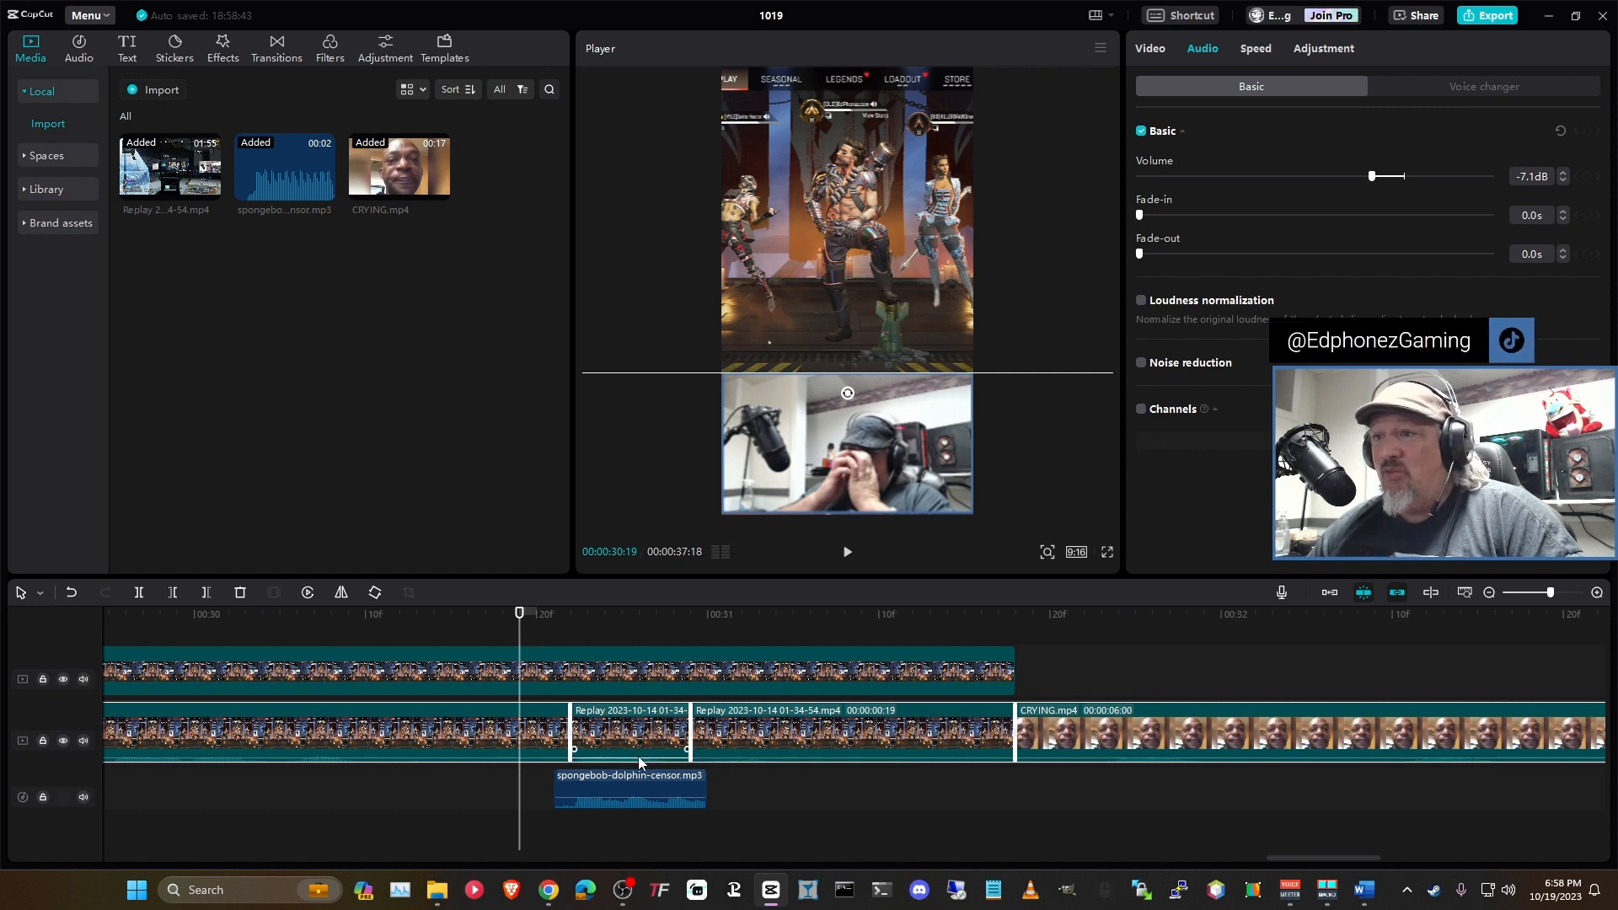
left_click(638, 756)
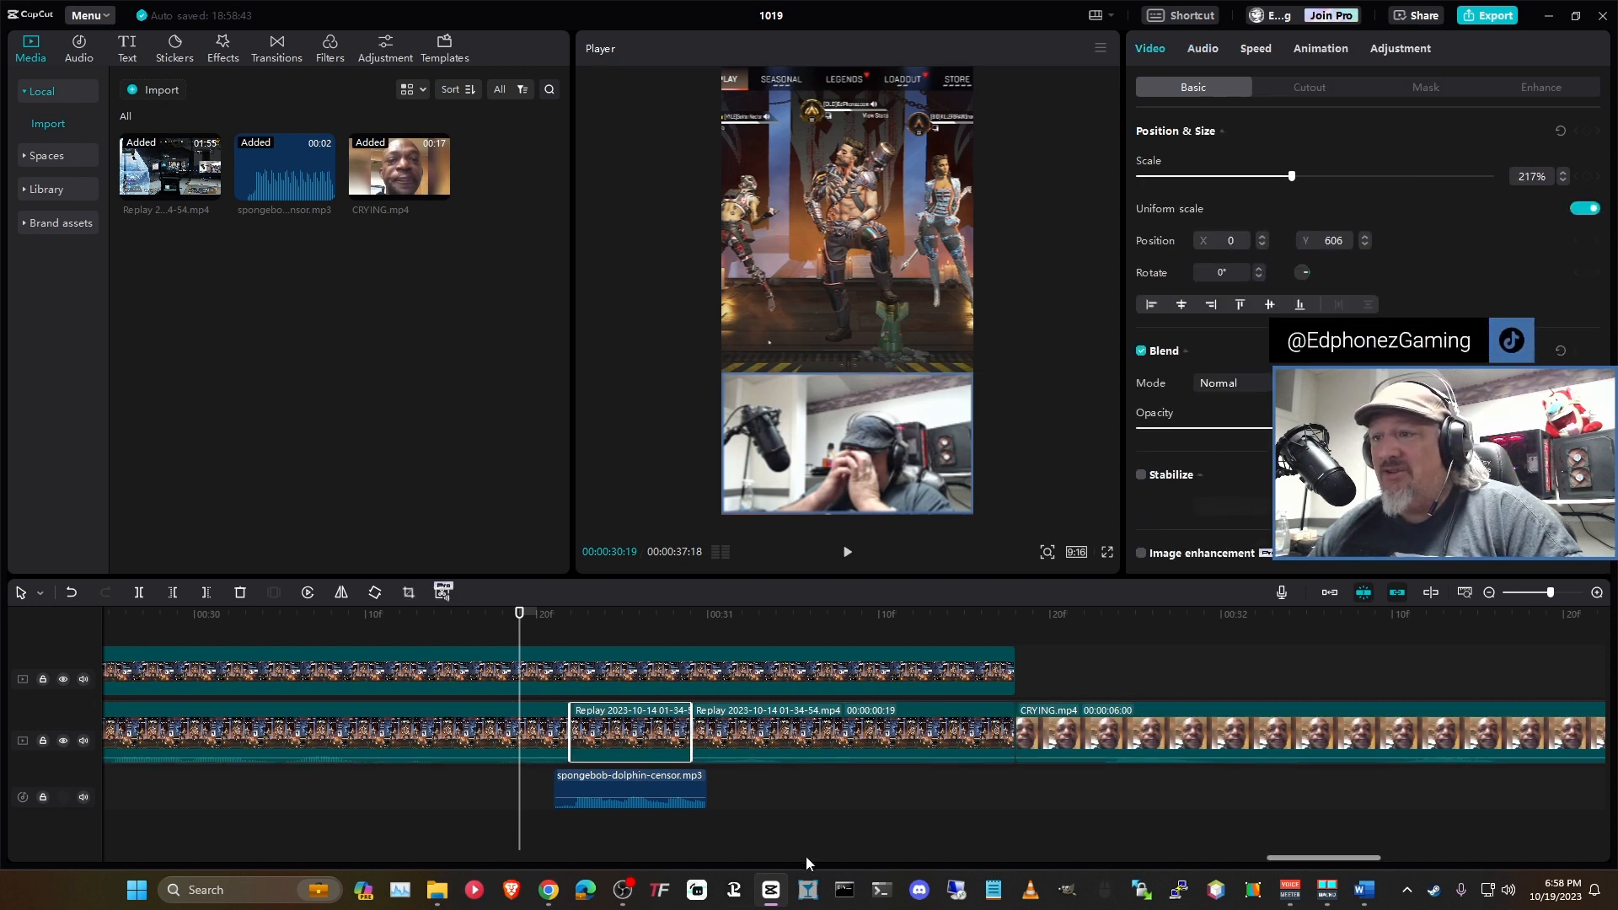
left_click_drag(1279, 862, 1097, 854)
left_click_drag(1075, 756, 1075, 758)
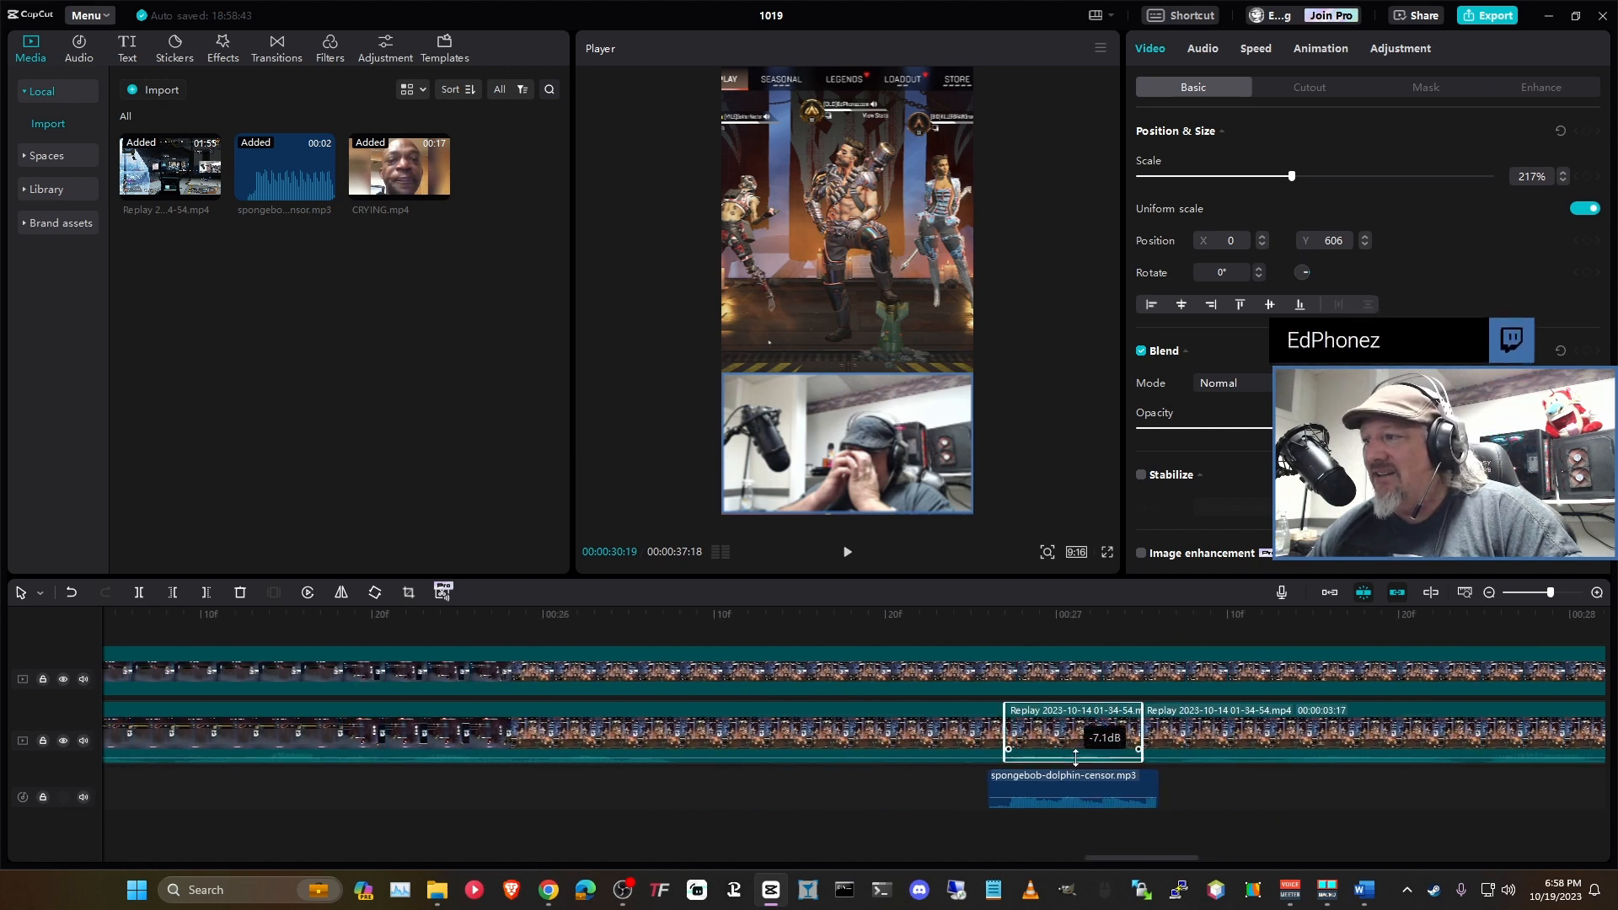
left_click_drag(1129, 860, 577, 858)
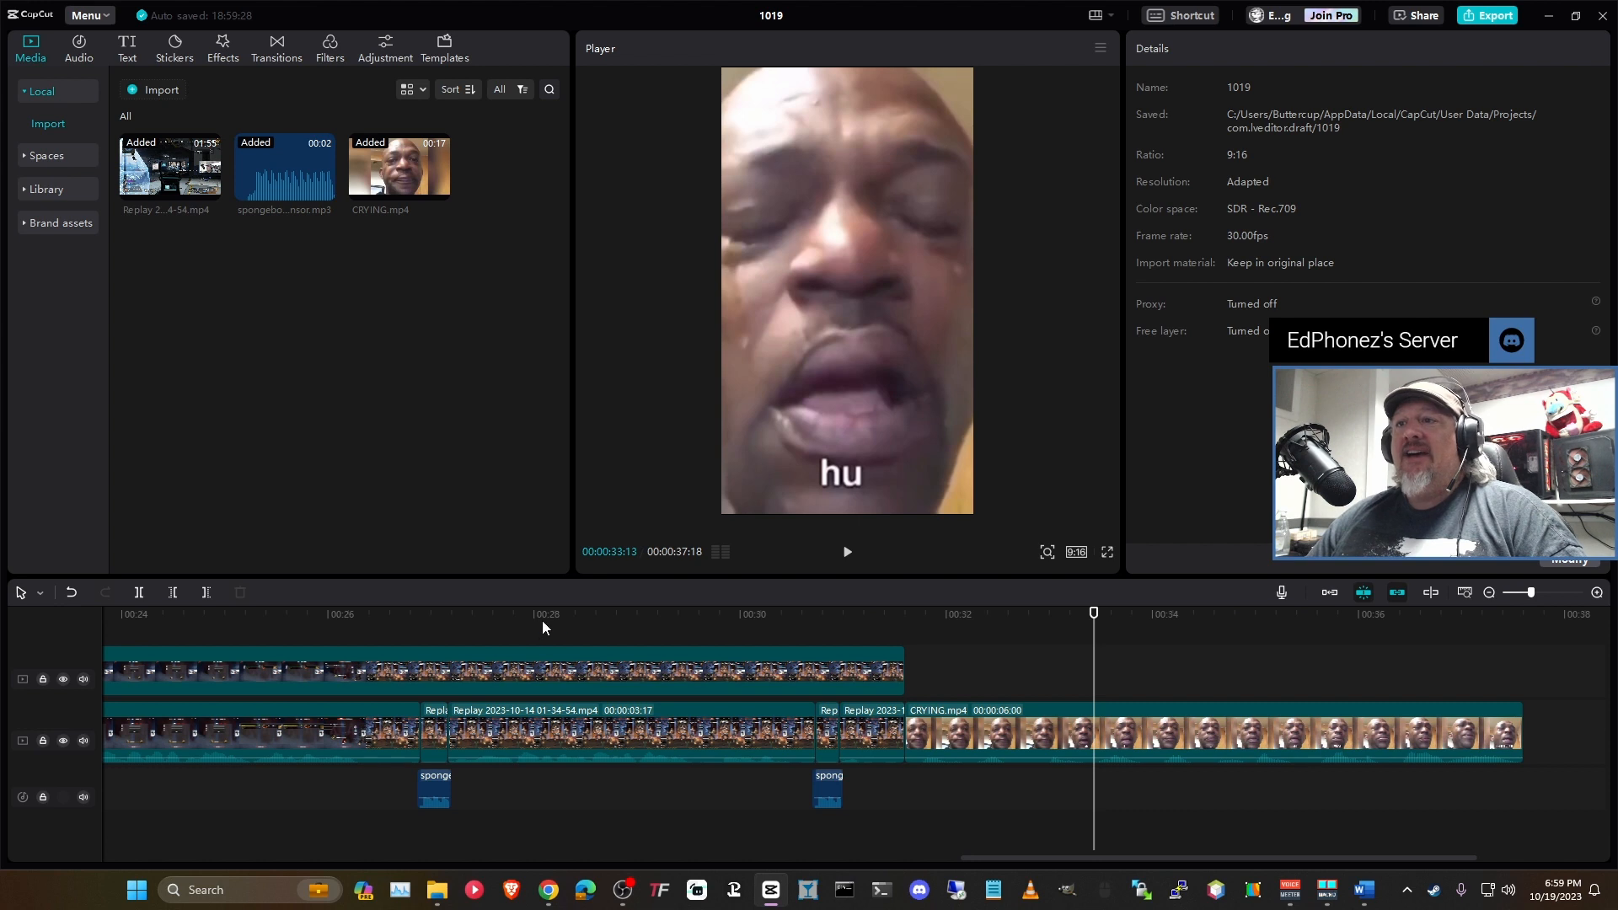
Step: Generate English auto captions for the video with the playhead at the start of the timeline
left_click(543, 621)
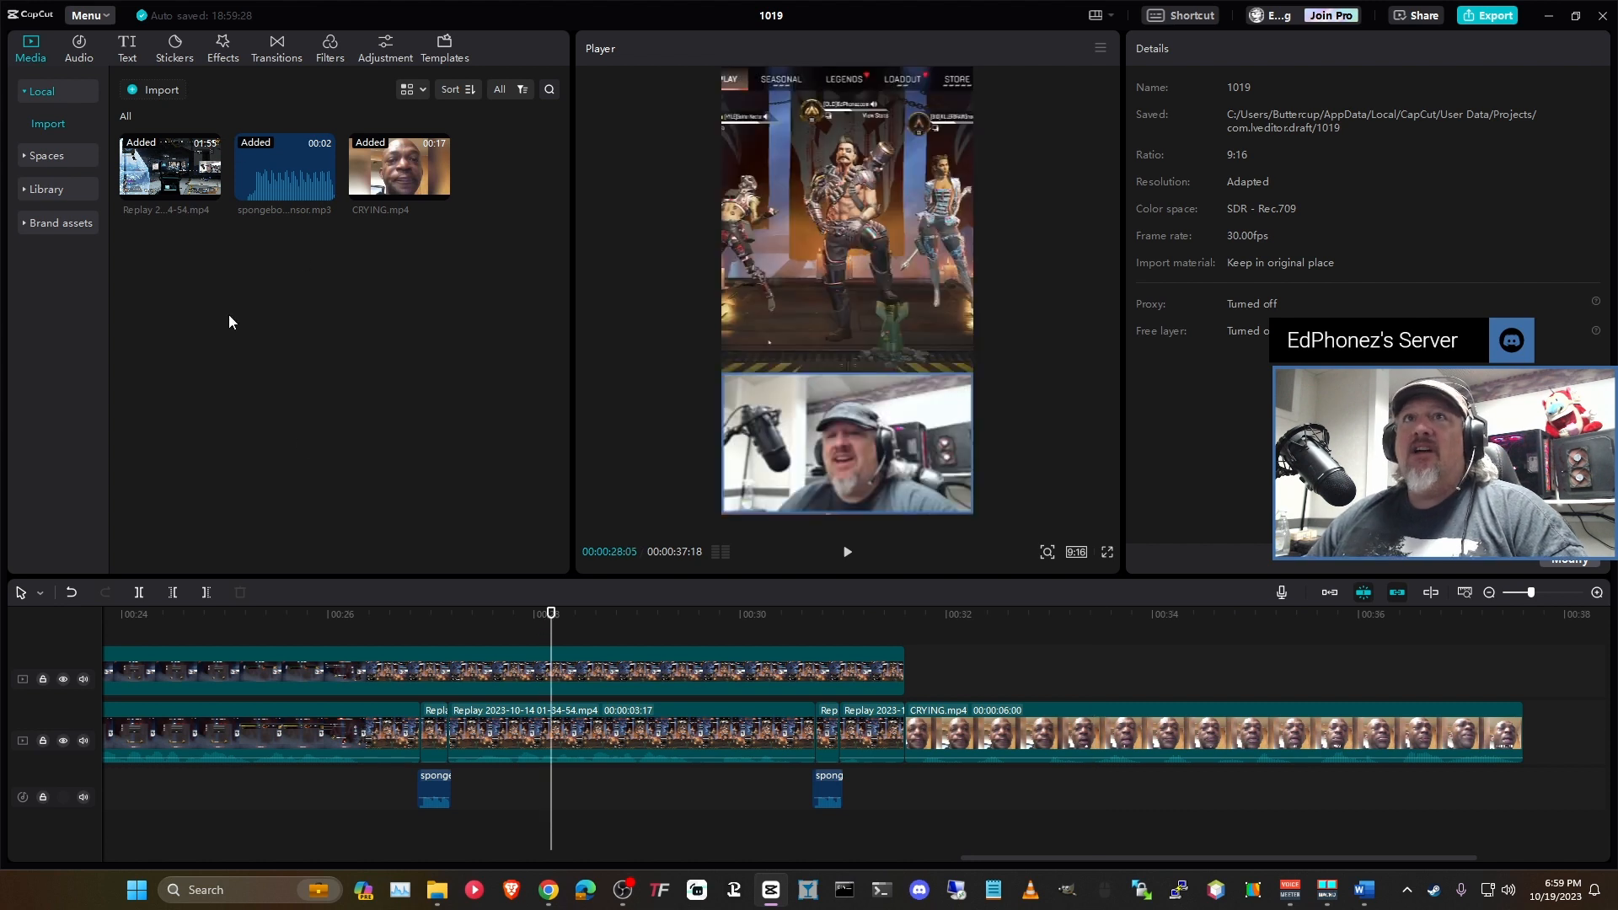
left_click(130, 50)
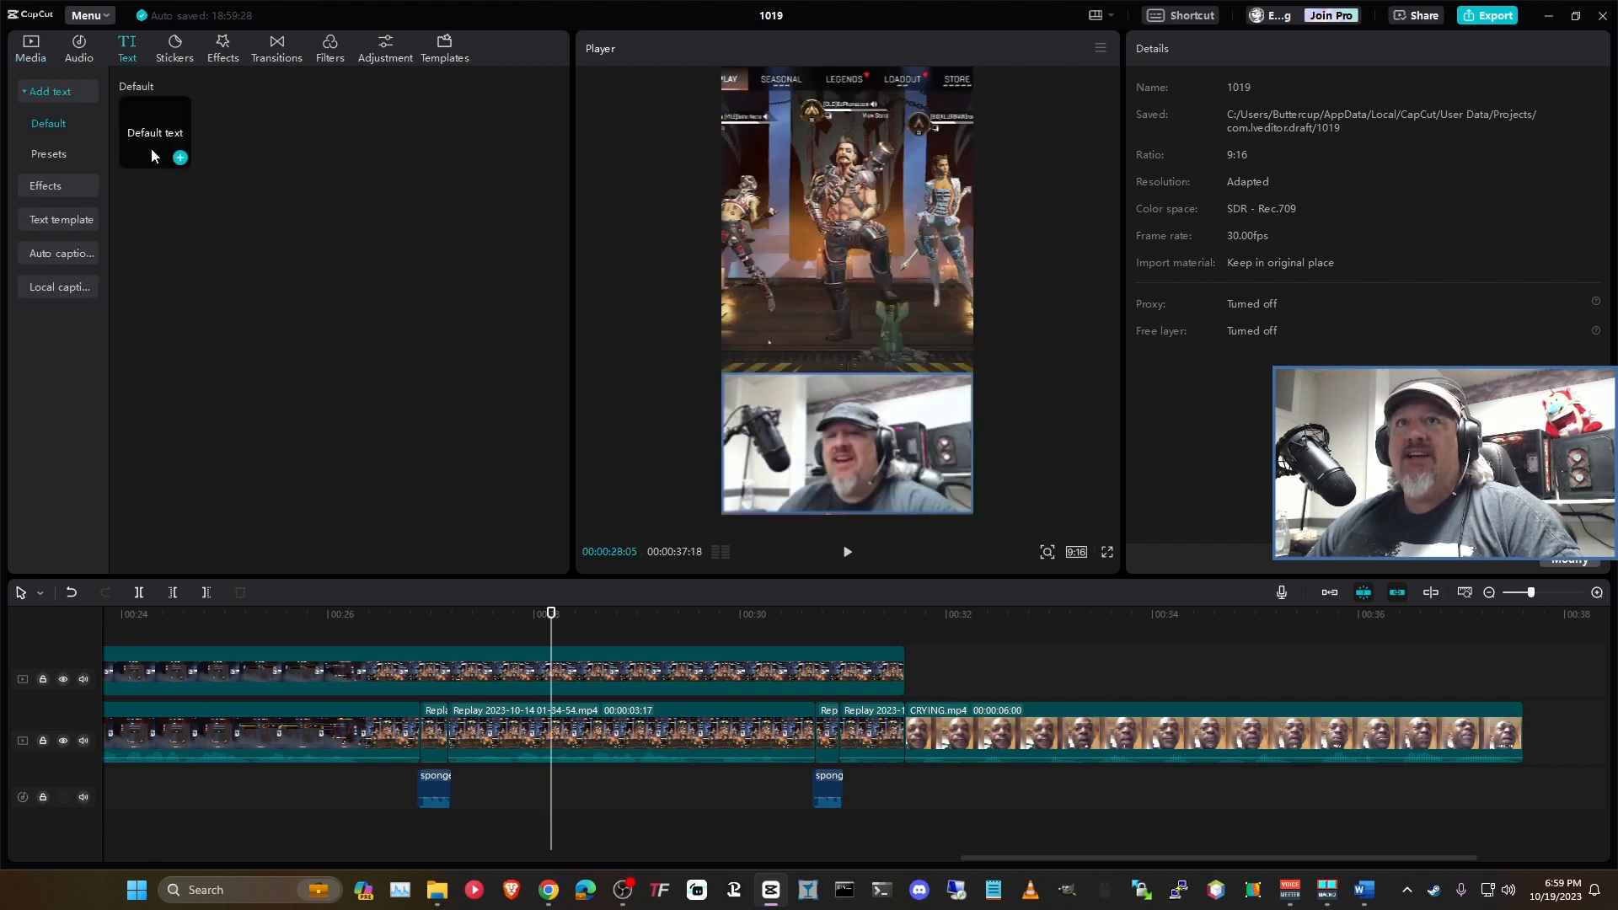
left_click(62, 157)
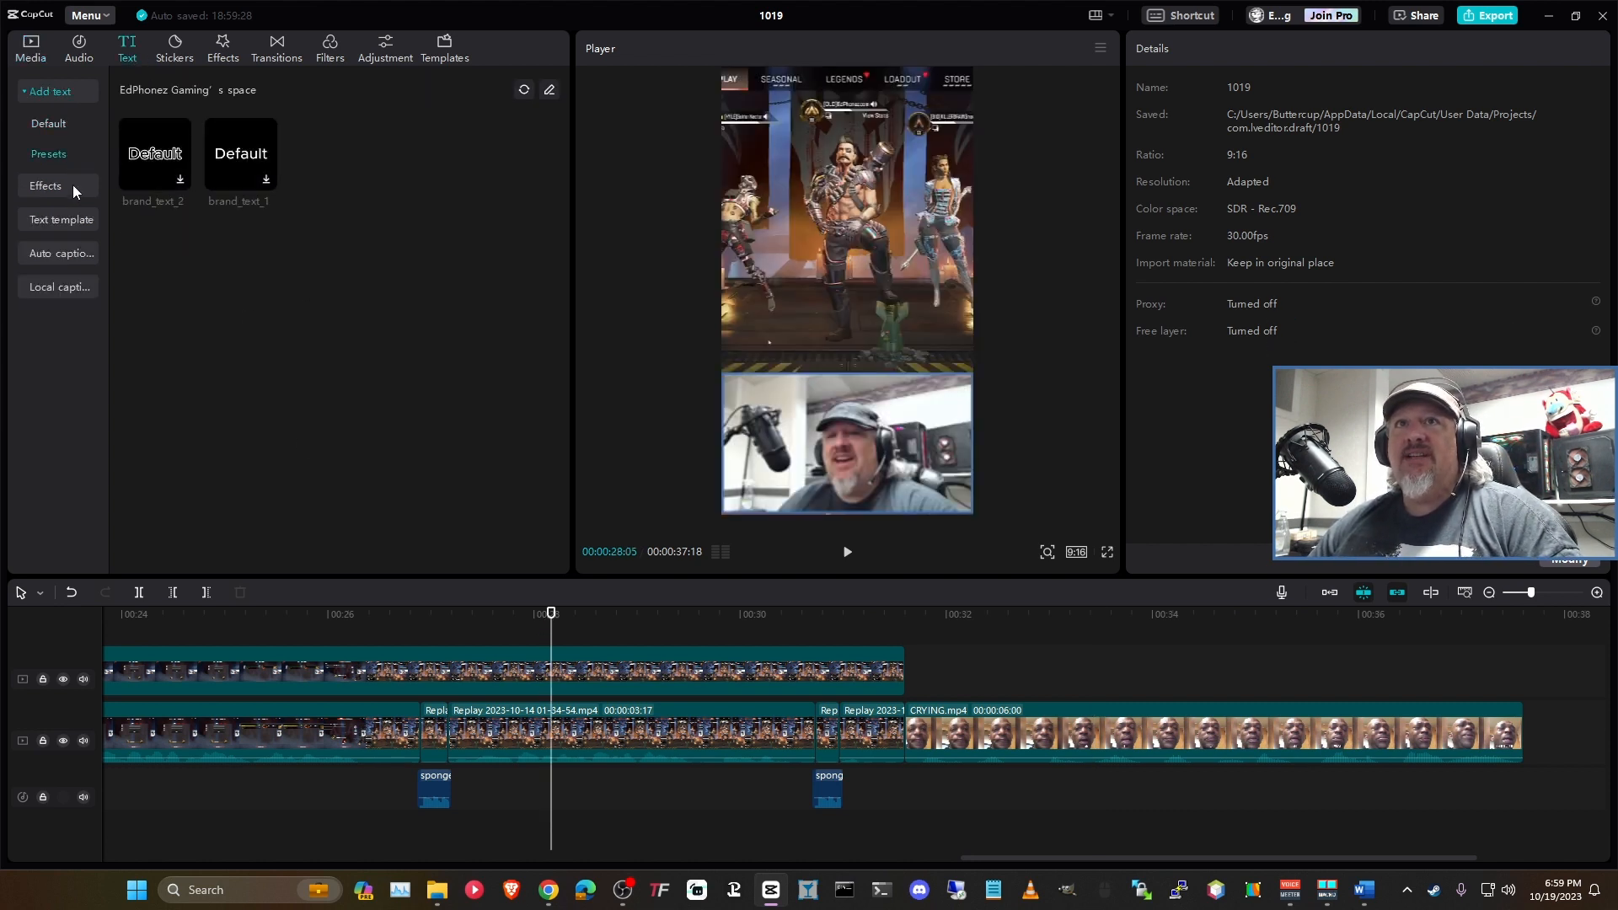
left_click(70, 188)
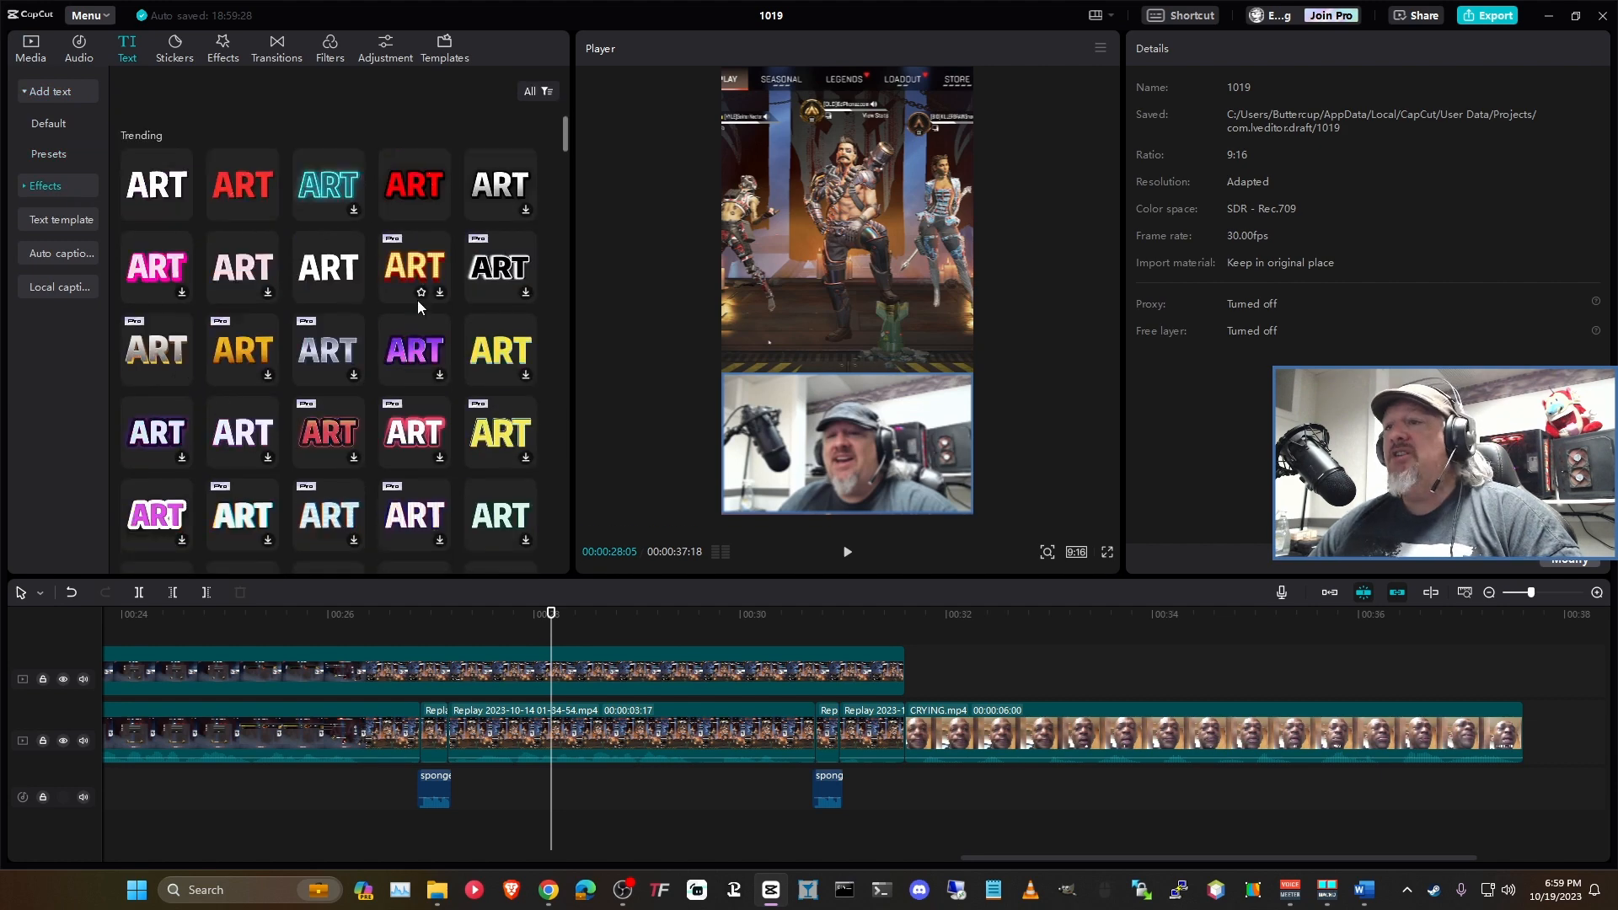
left_click_drag(1012, 856, 128, 846)
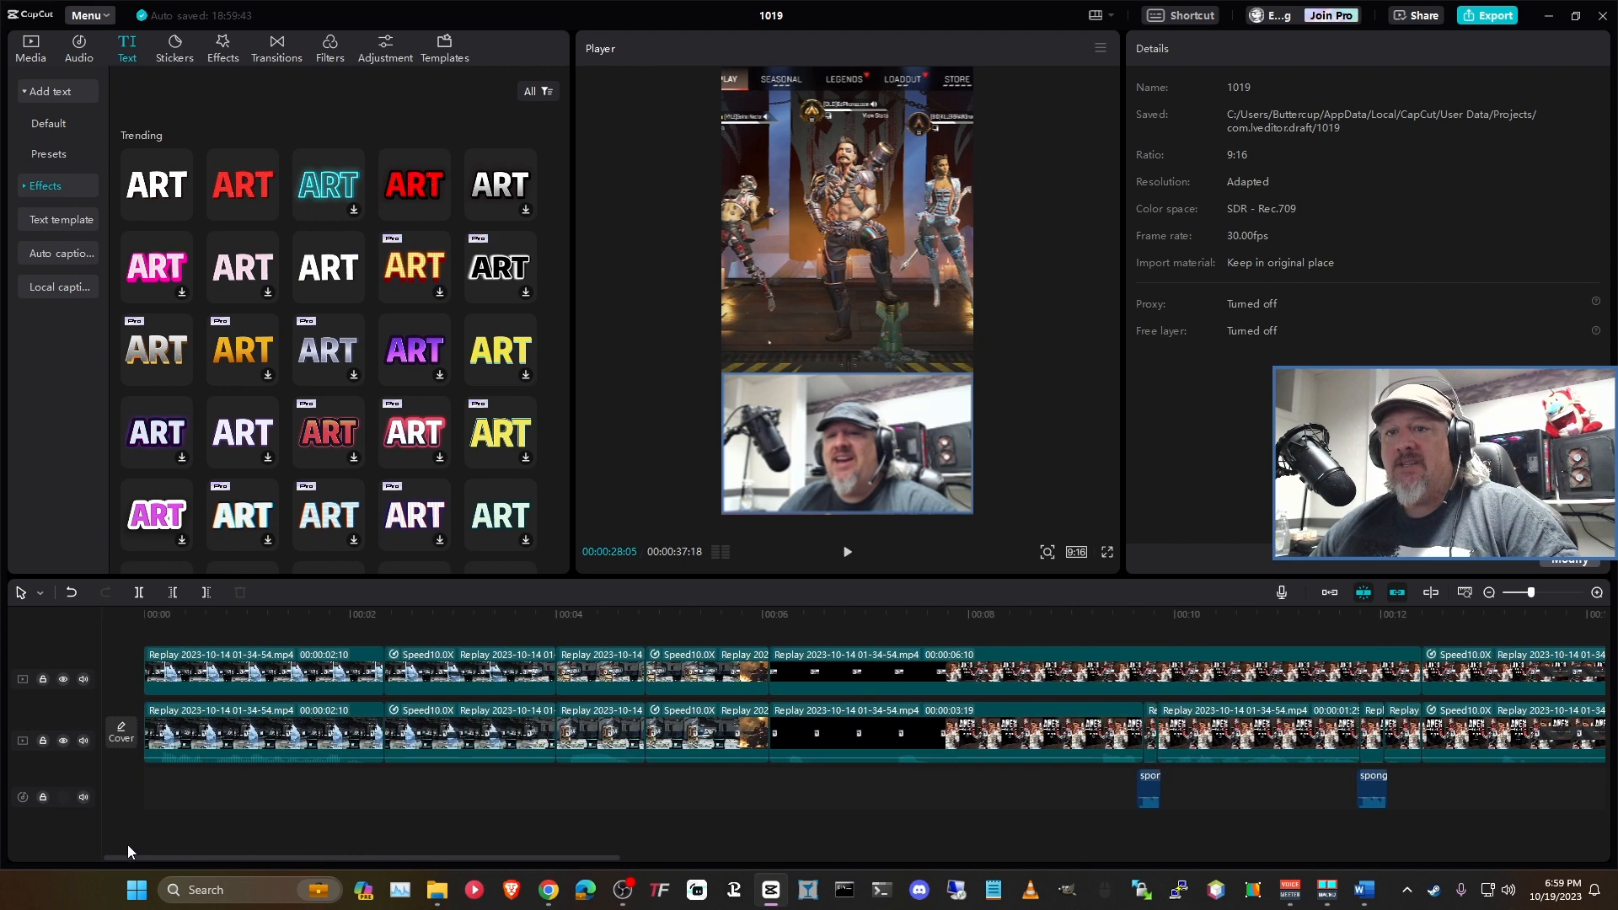
left_click(381, 793)
left_click_drag(298, 619, 138, 628)
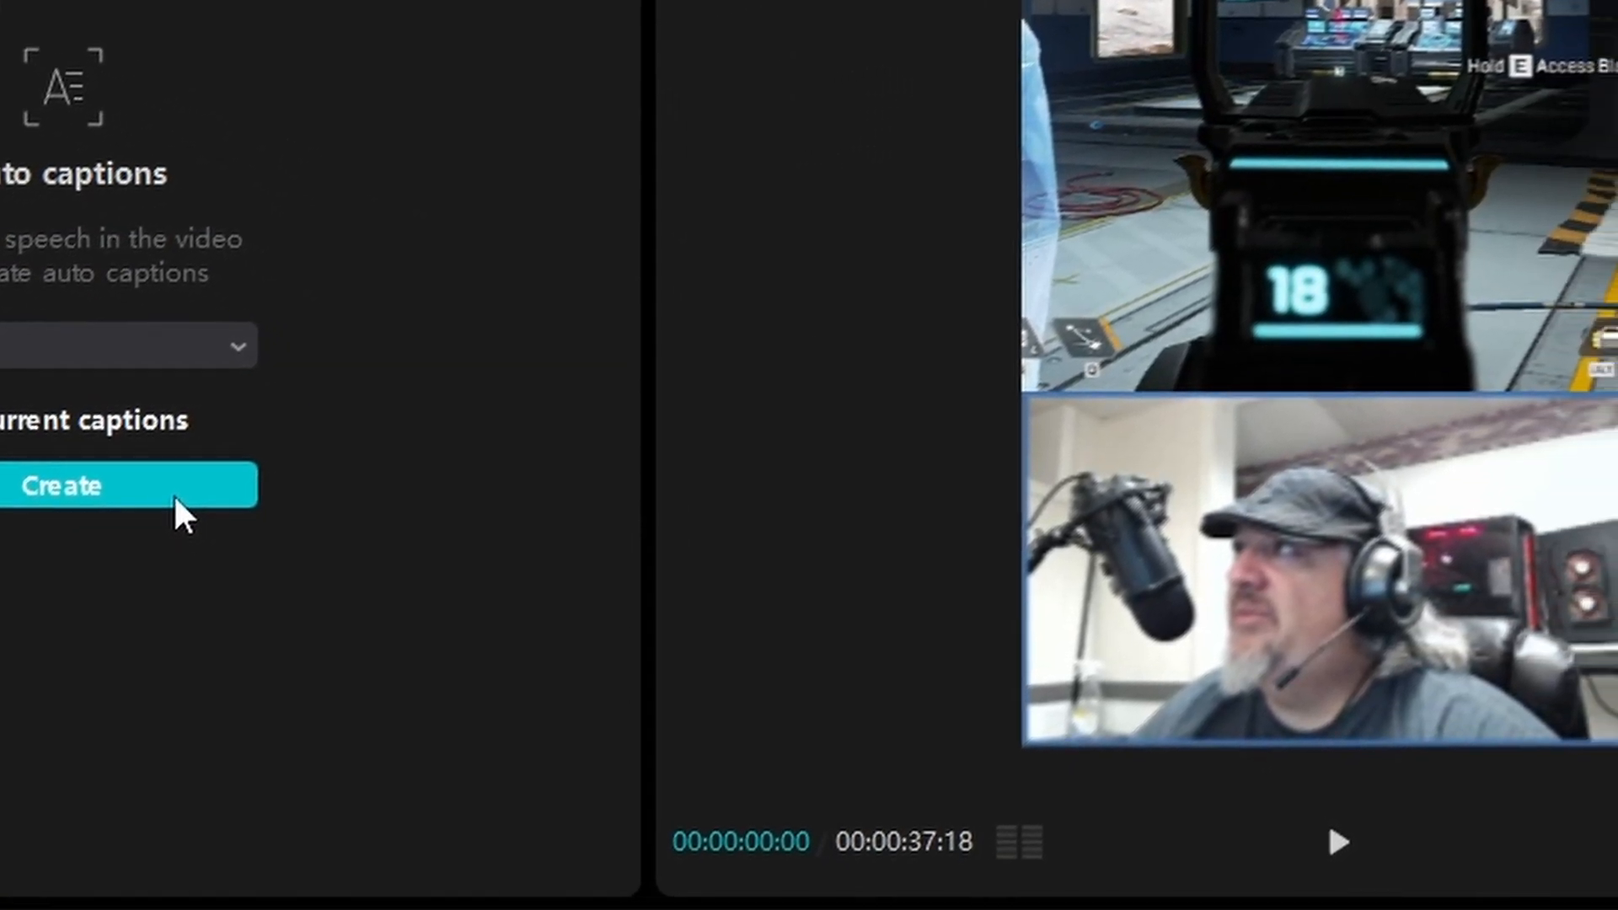
left_click(390, 588)
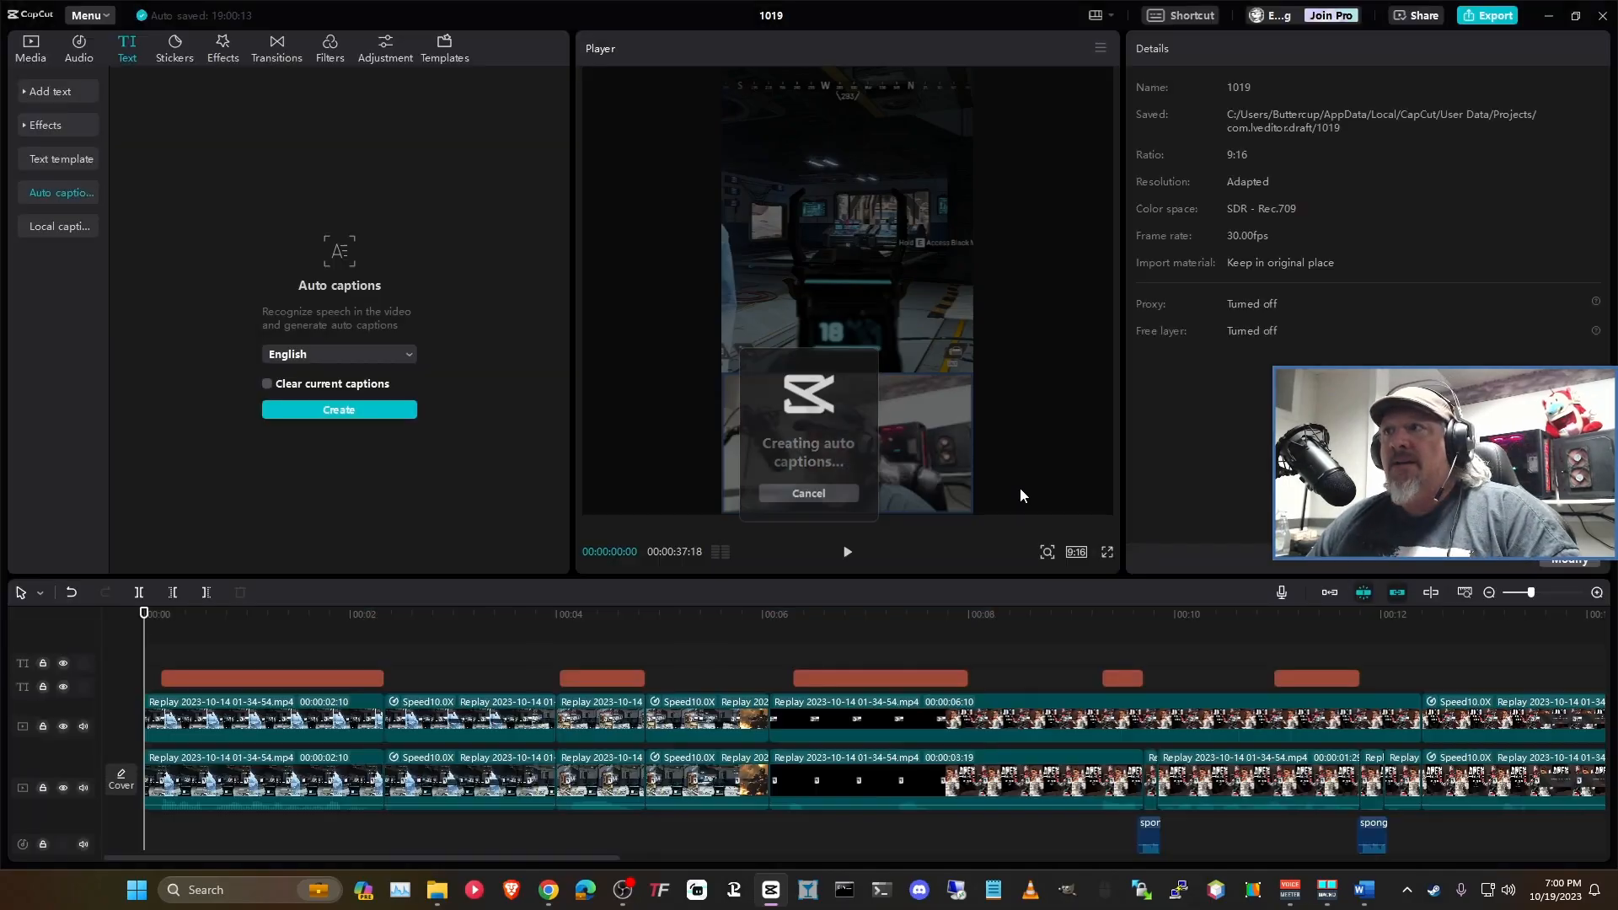
Step: Play back the opening seconds of the video to check the generated captions on the timeline
key("space")
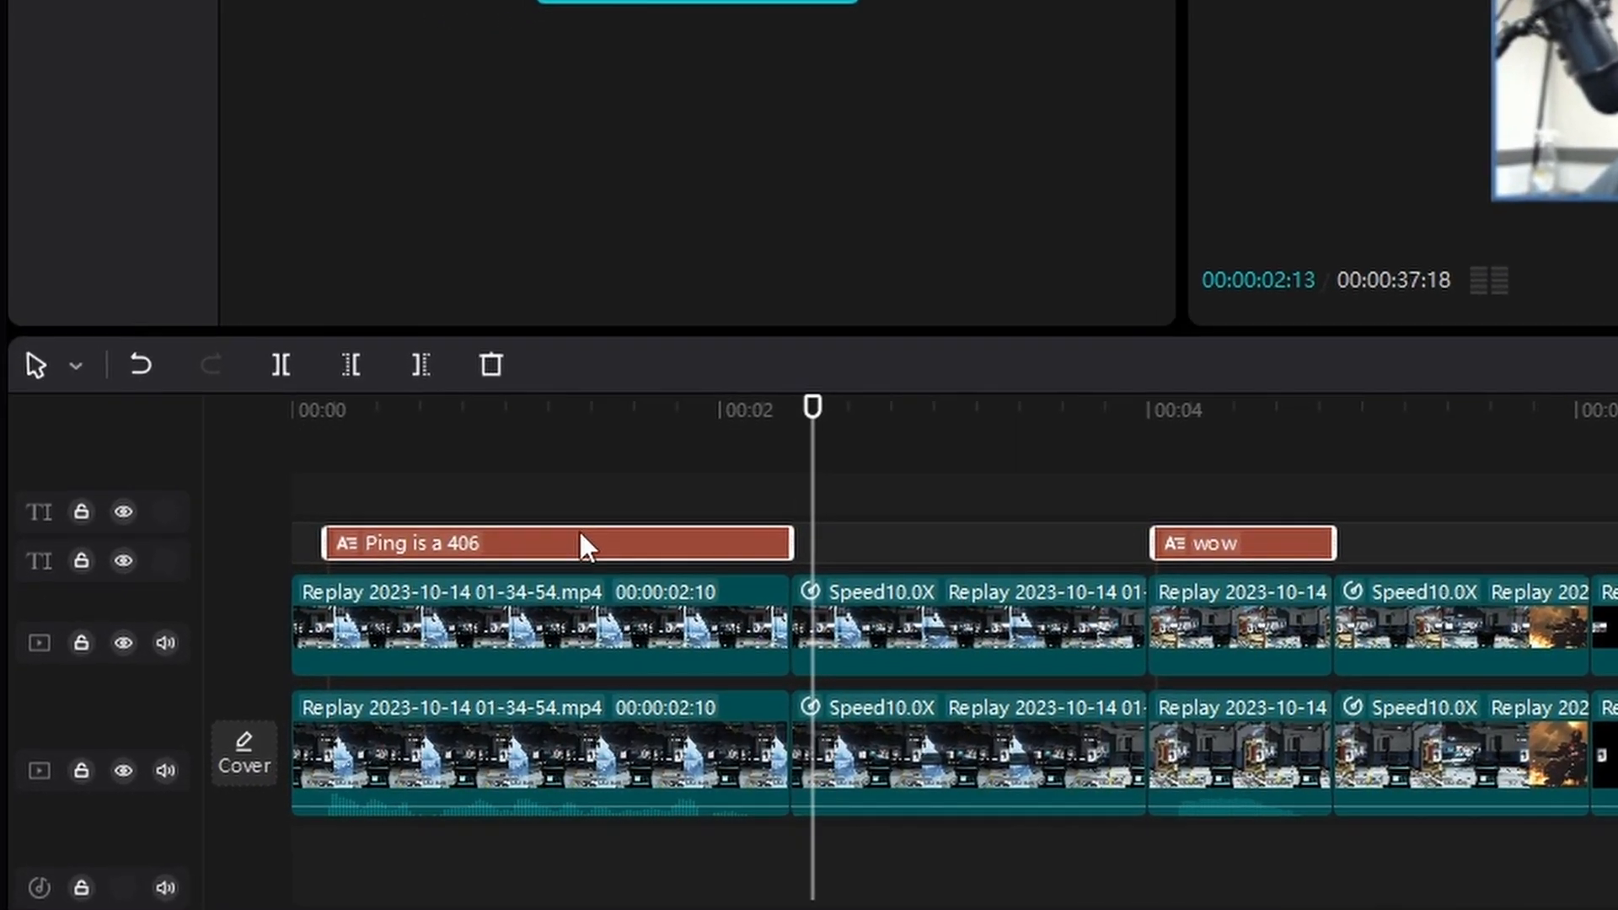
left_click(421, 552)
left_click_drag(671, 376, 697, 406)
left_click(882, 457)
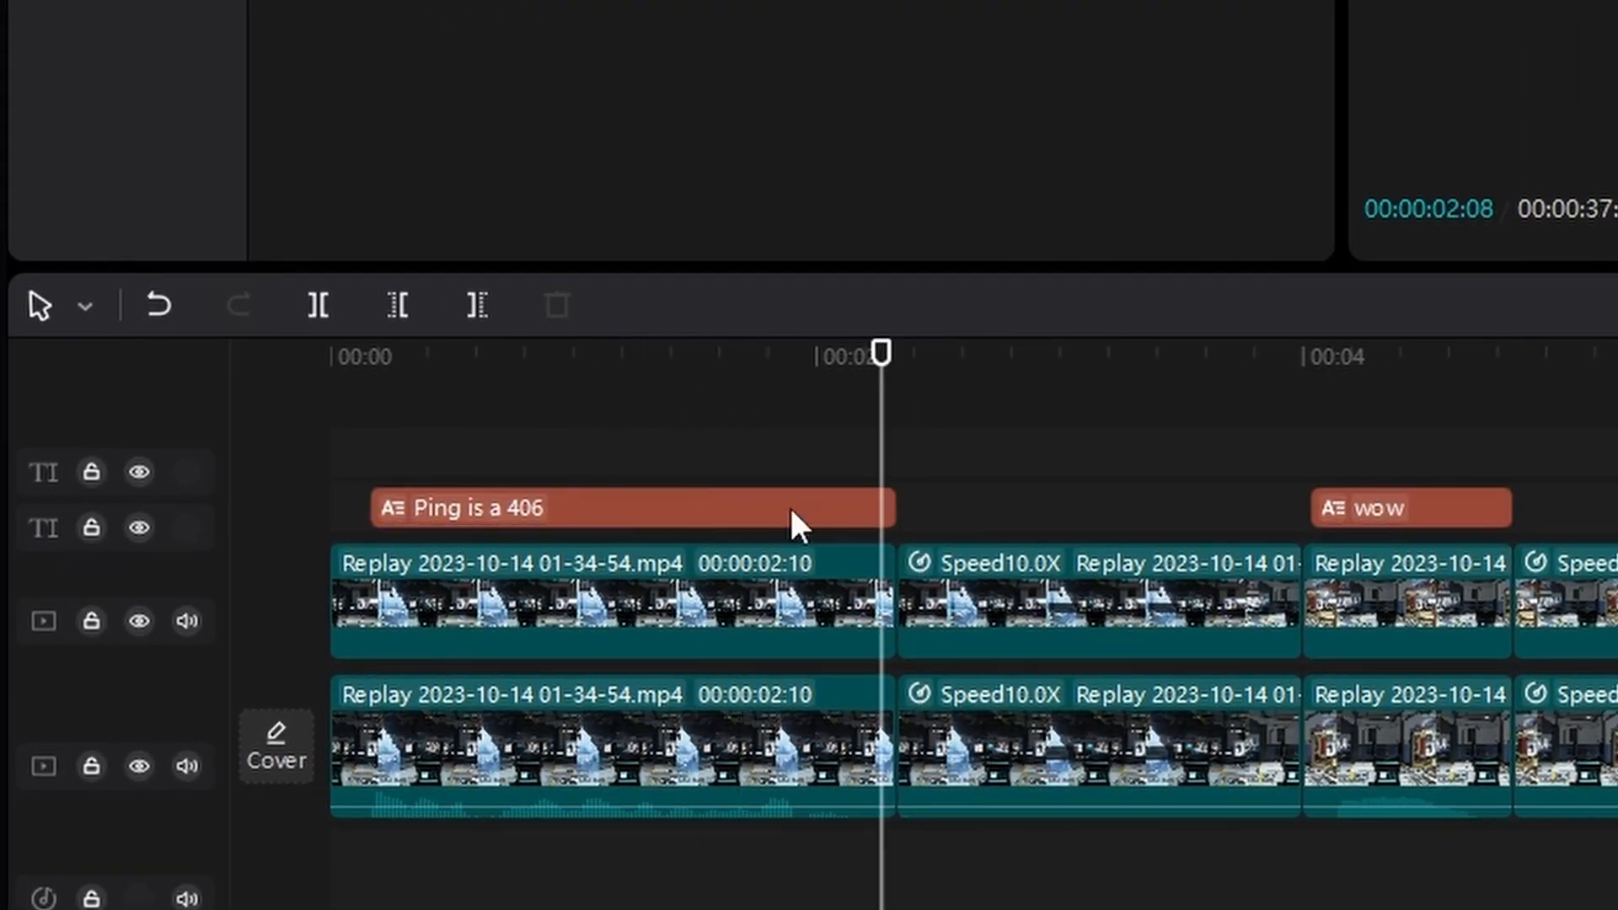
Step: Color all captions bright green without a preset style, working from the first caption "Ping is a 406"
left_click(633, 514)
left_click(684, 371)
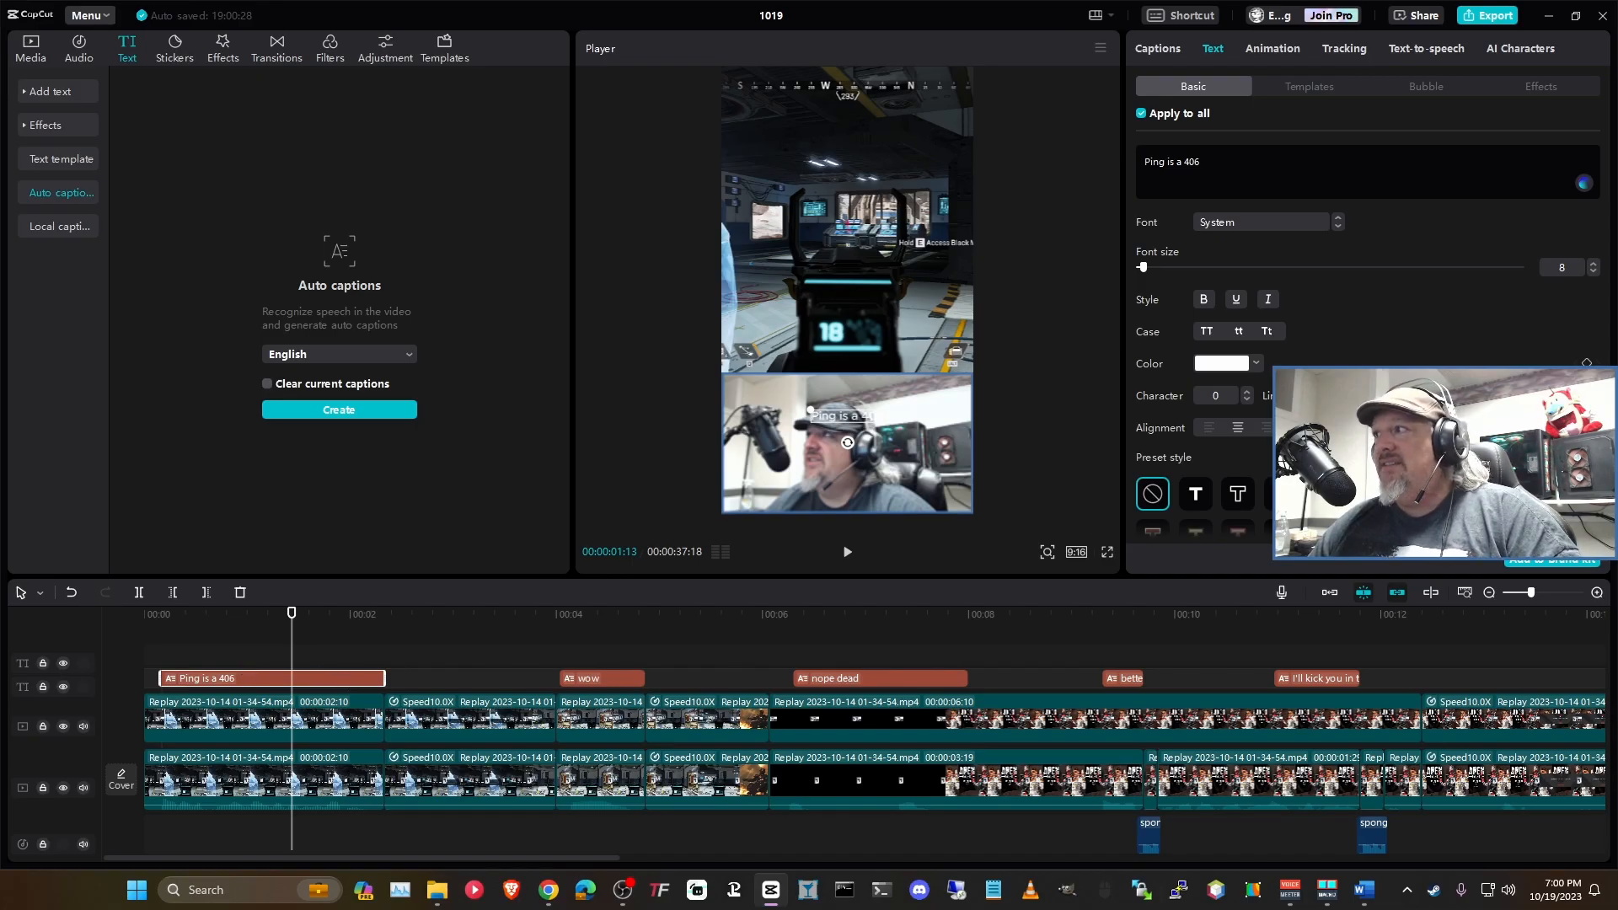
scroll(1366, 354, "down", 10)
scroll(1367, 354, "up", 9)
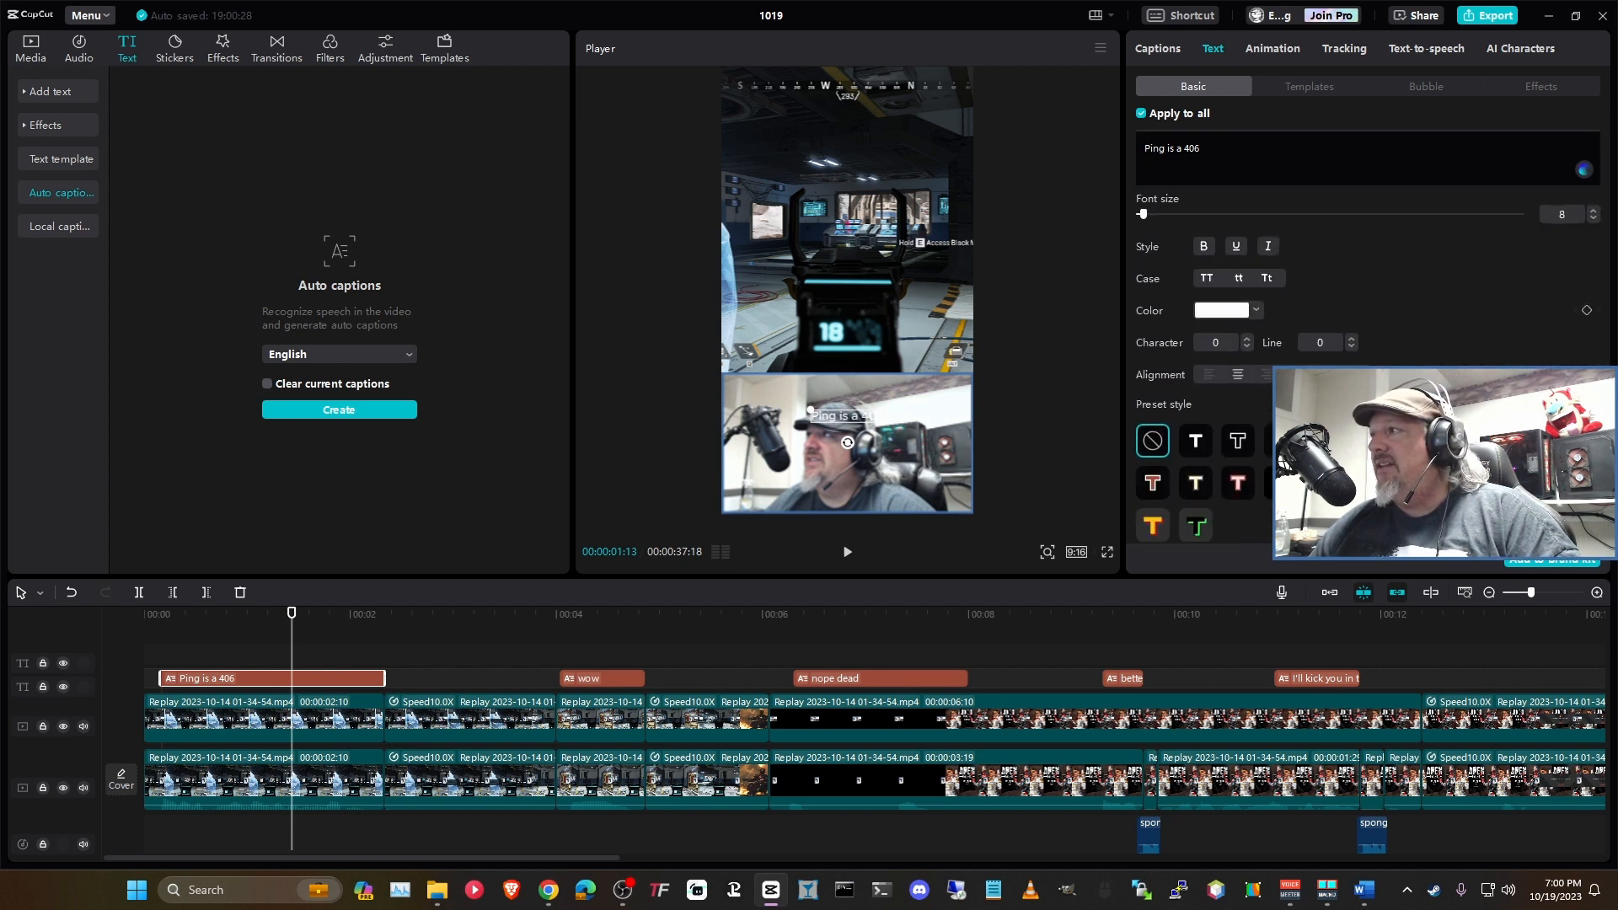
left_click(1197, 527)
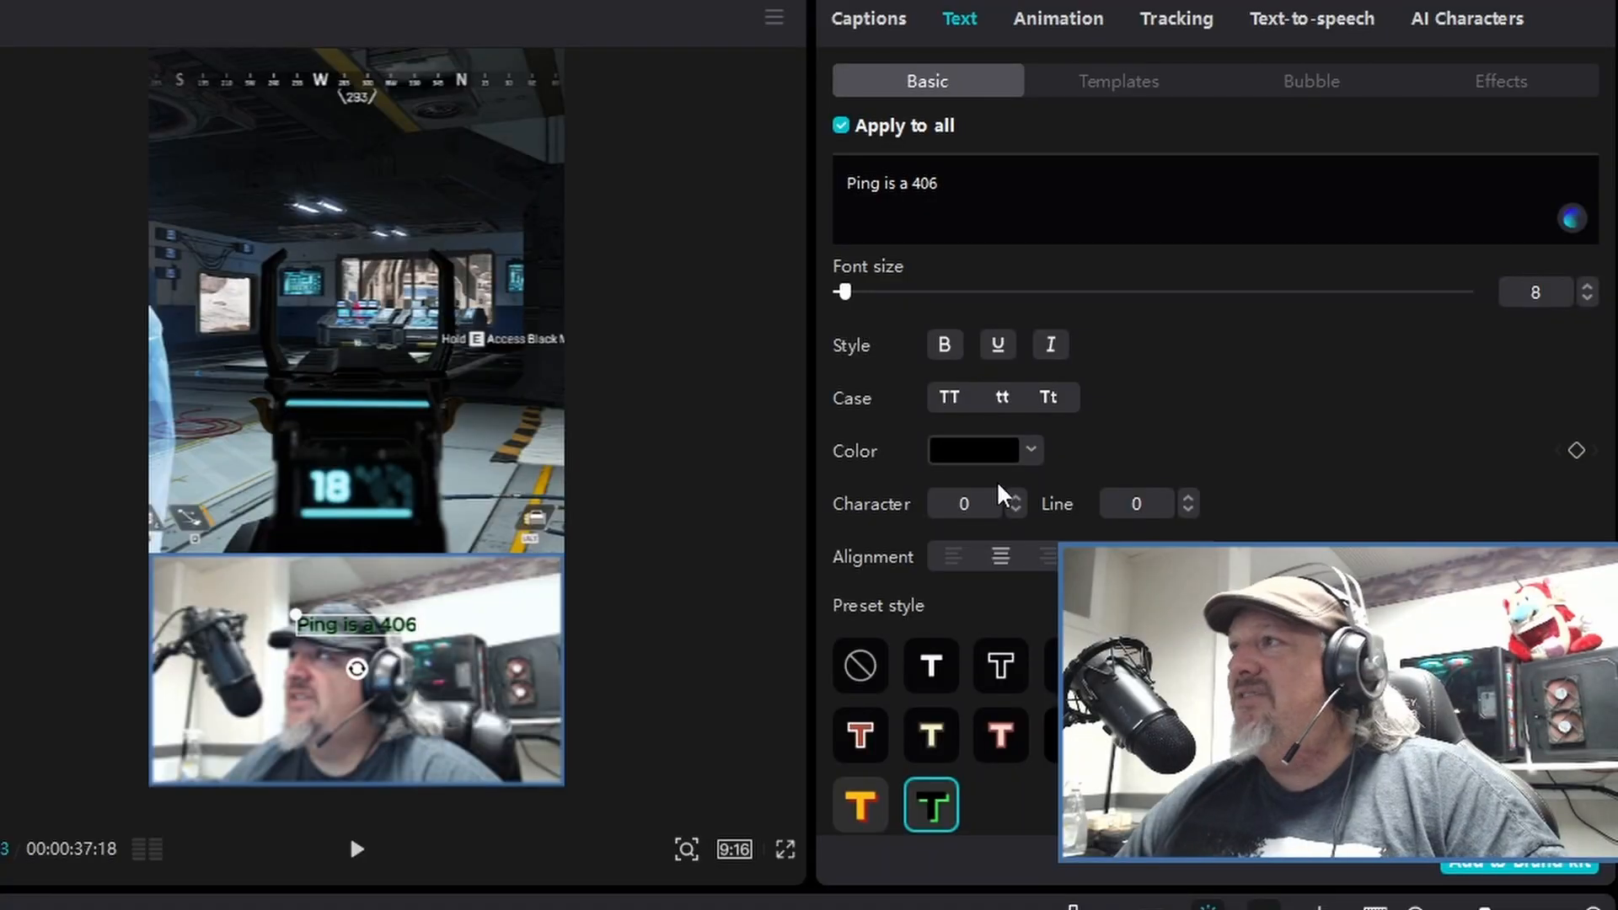
left_click(870, 664)
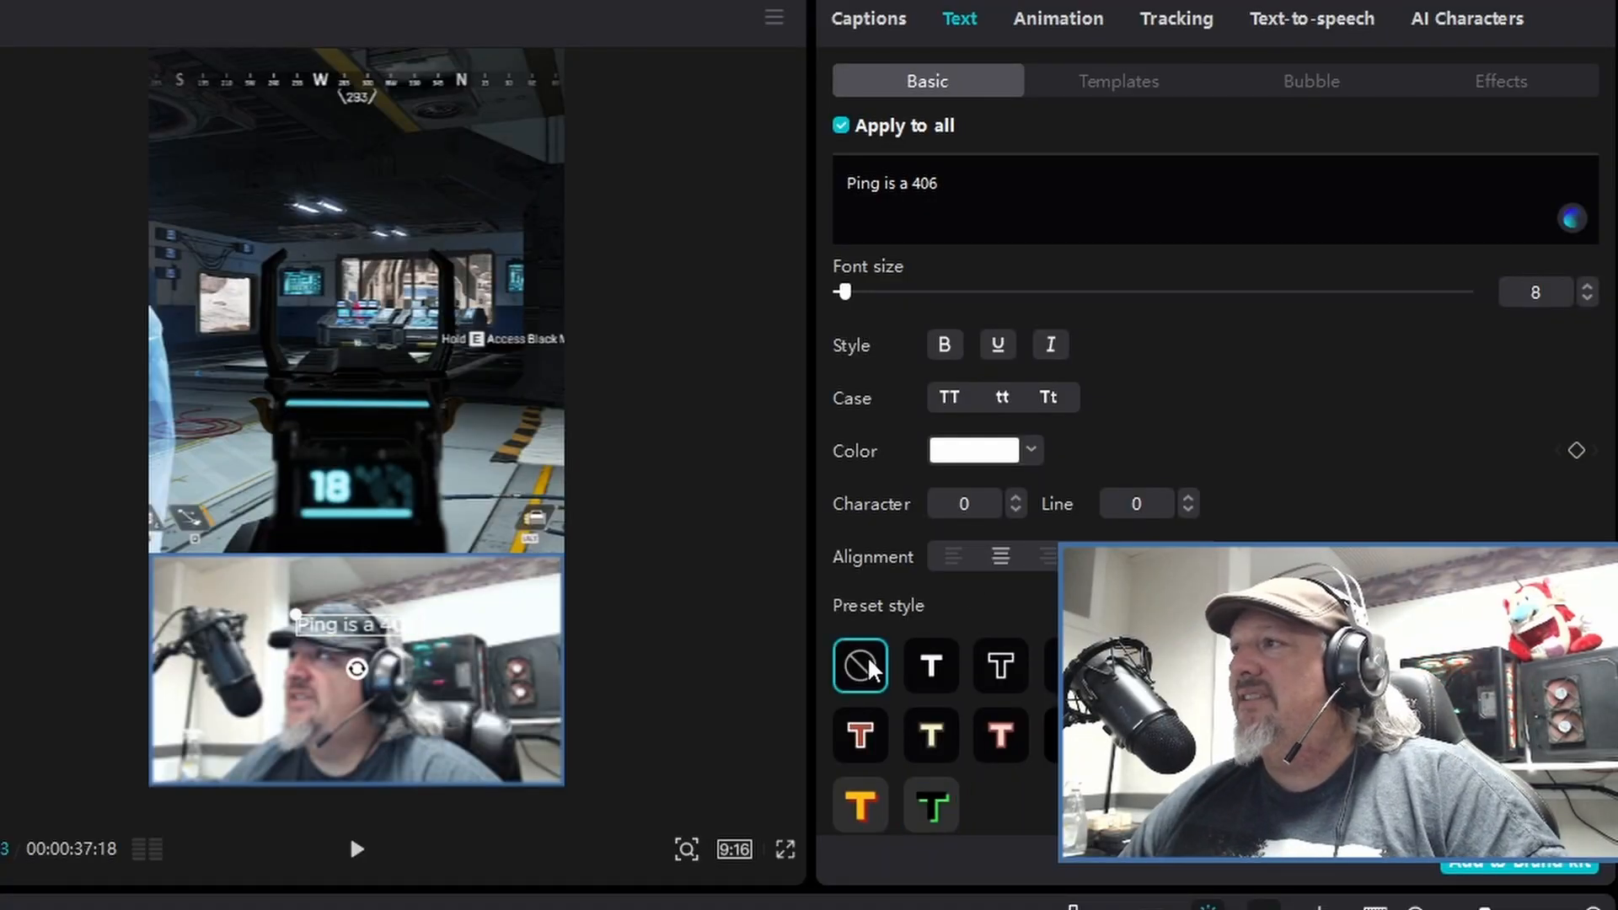
left_click(1031, 450)
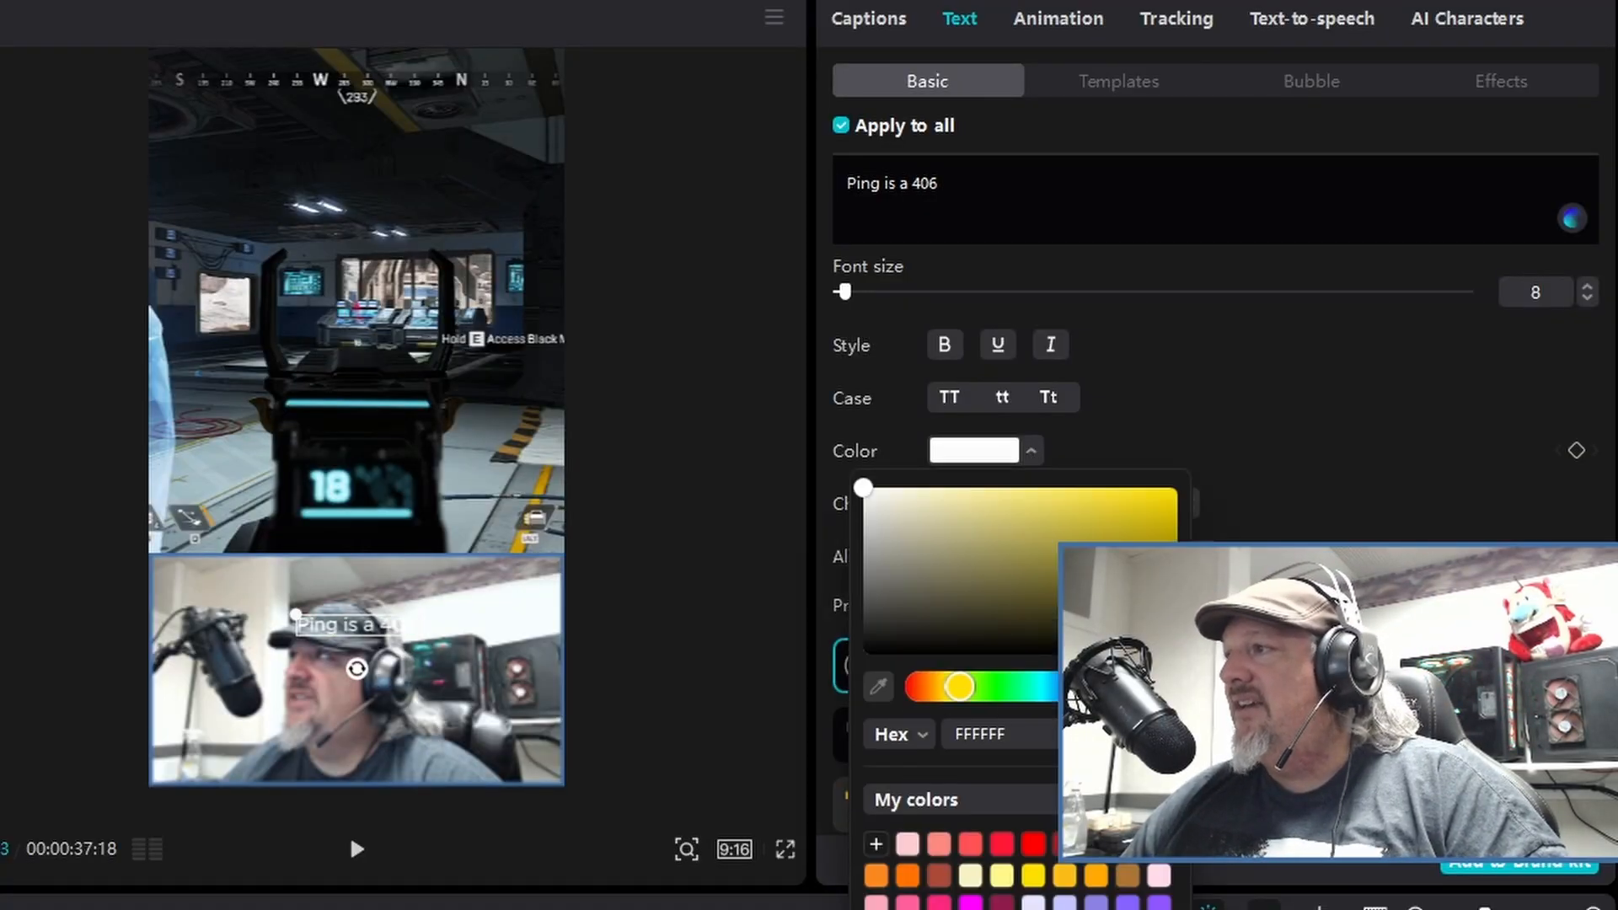
left_click(1033, 909)
left_click(1303, 465)
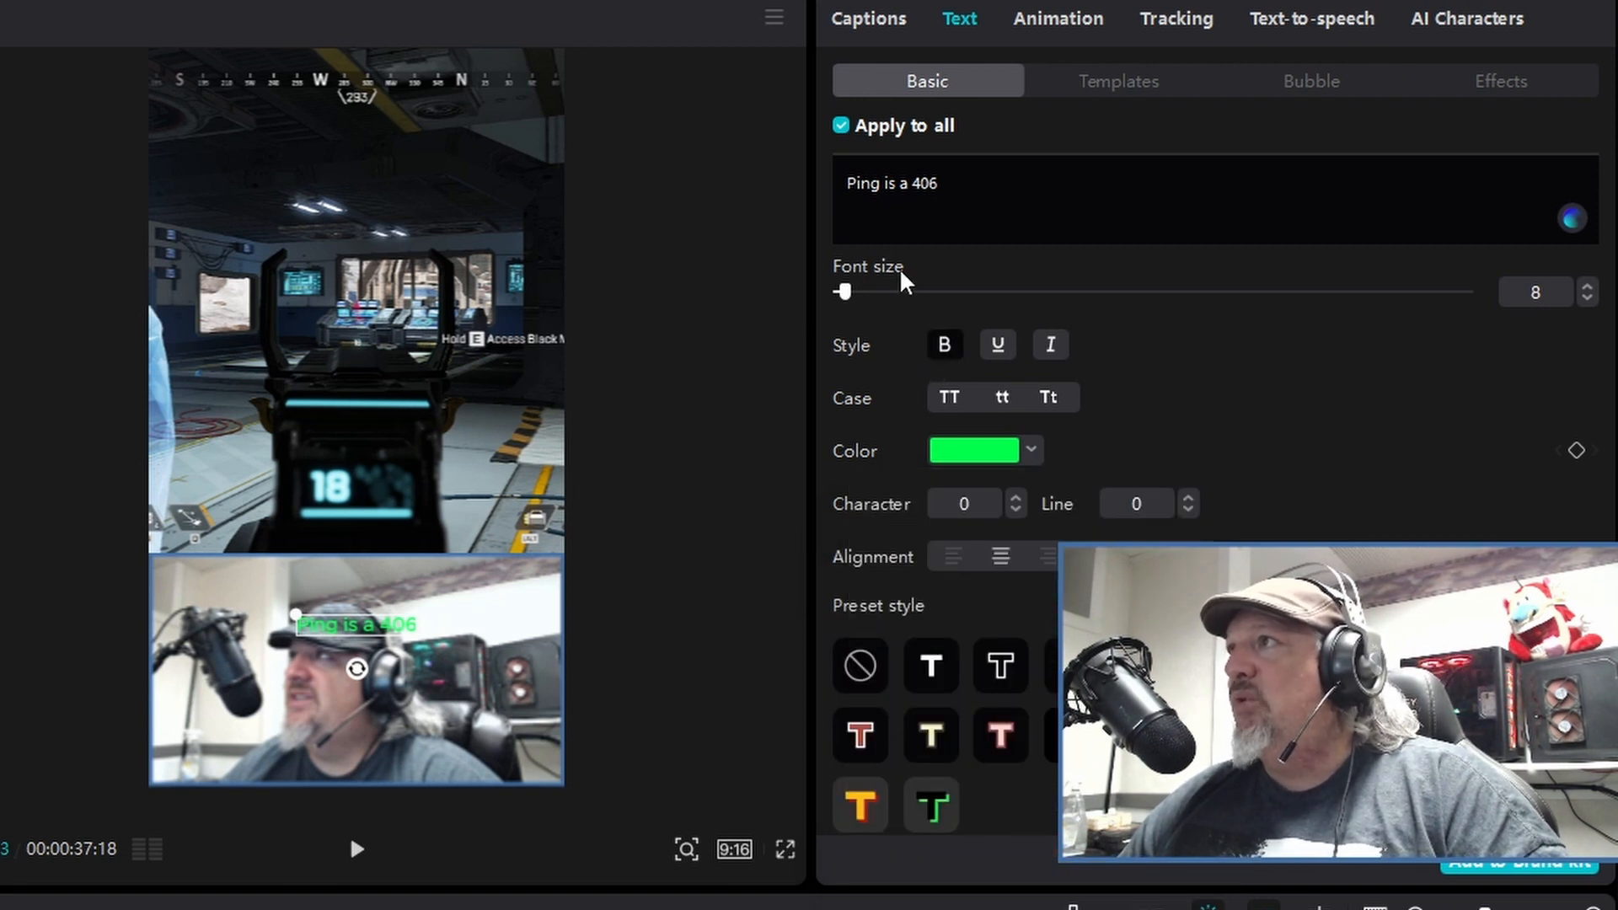
Step: Set all captions to Roboto-Regular at font size 24 and move them up to just above the webcam picture
left_click(1066, 307)
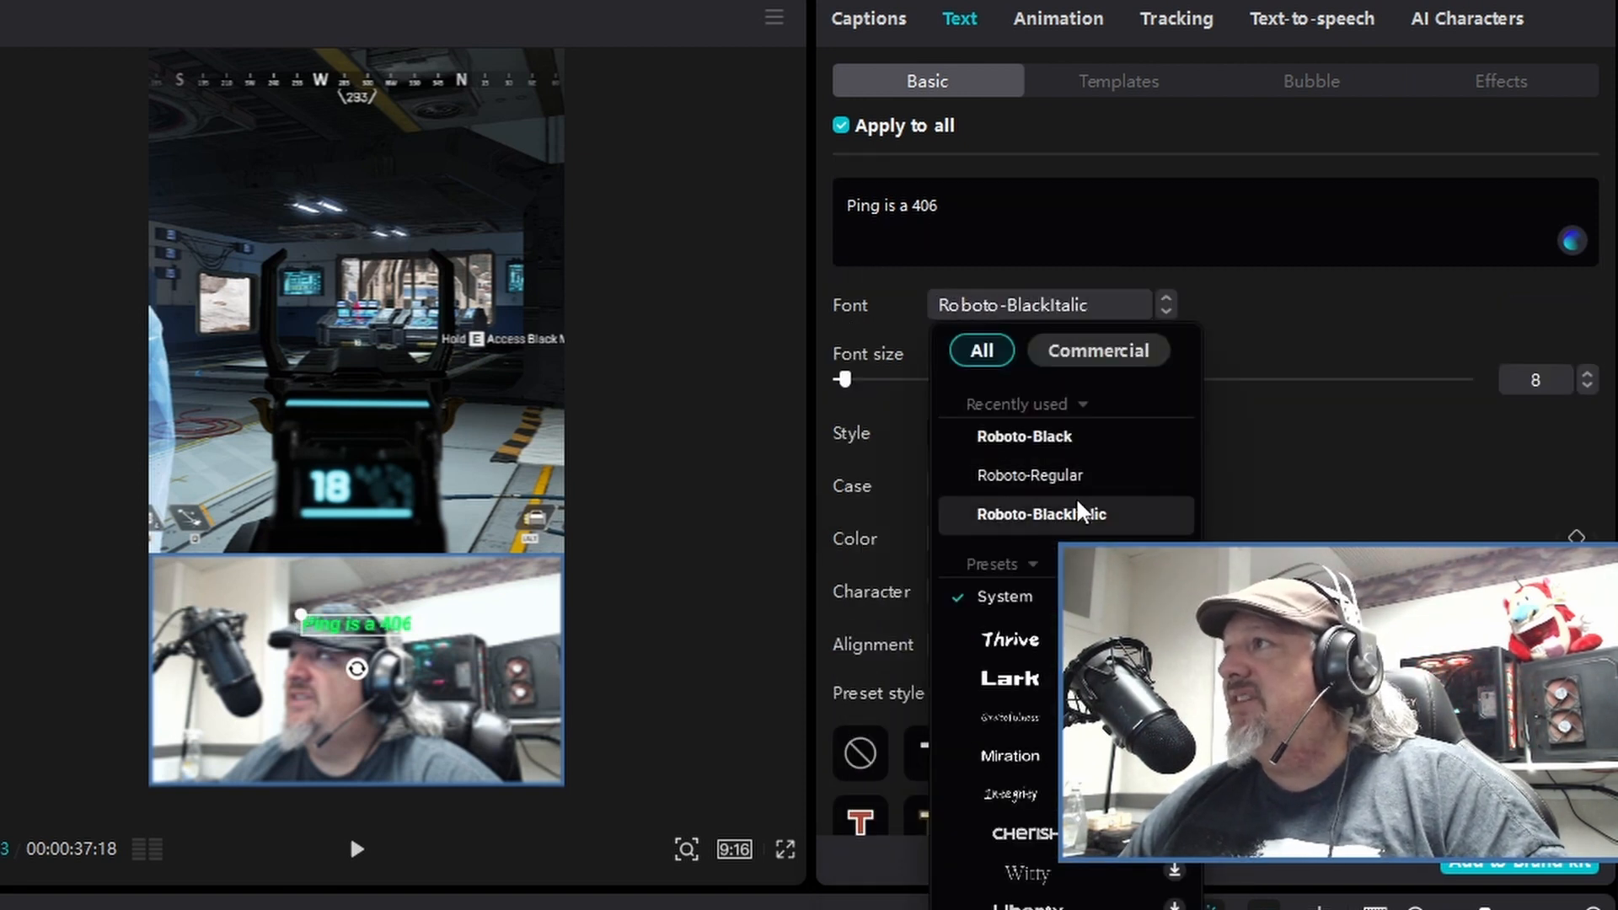
left_click(1048, 477)
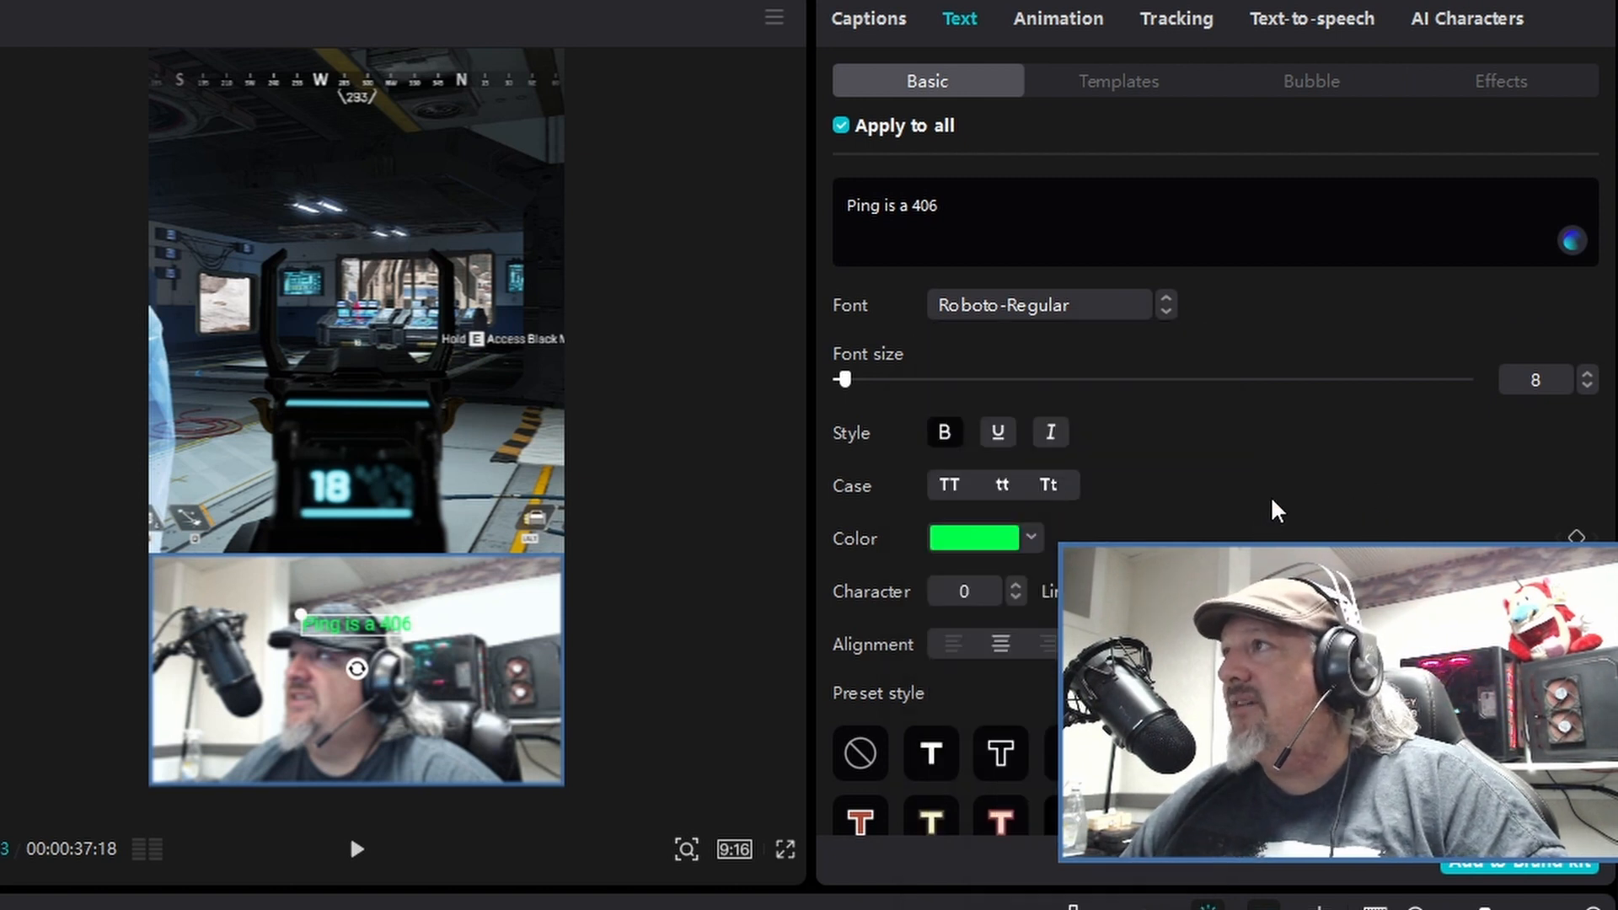
left_click_drag(843, 379, 878, 390)
left_click_drag(320, 631, 324, 539)
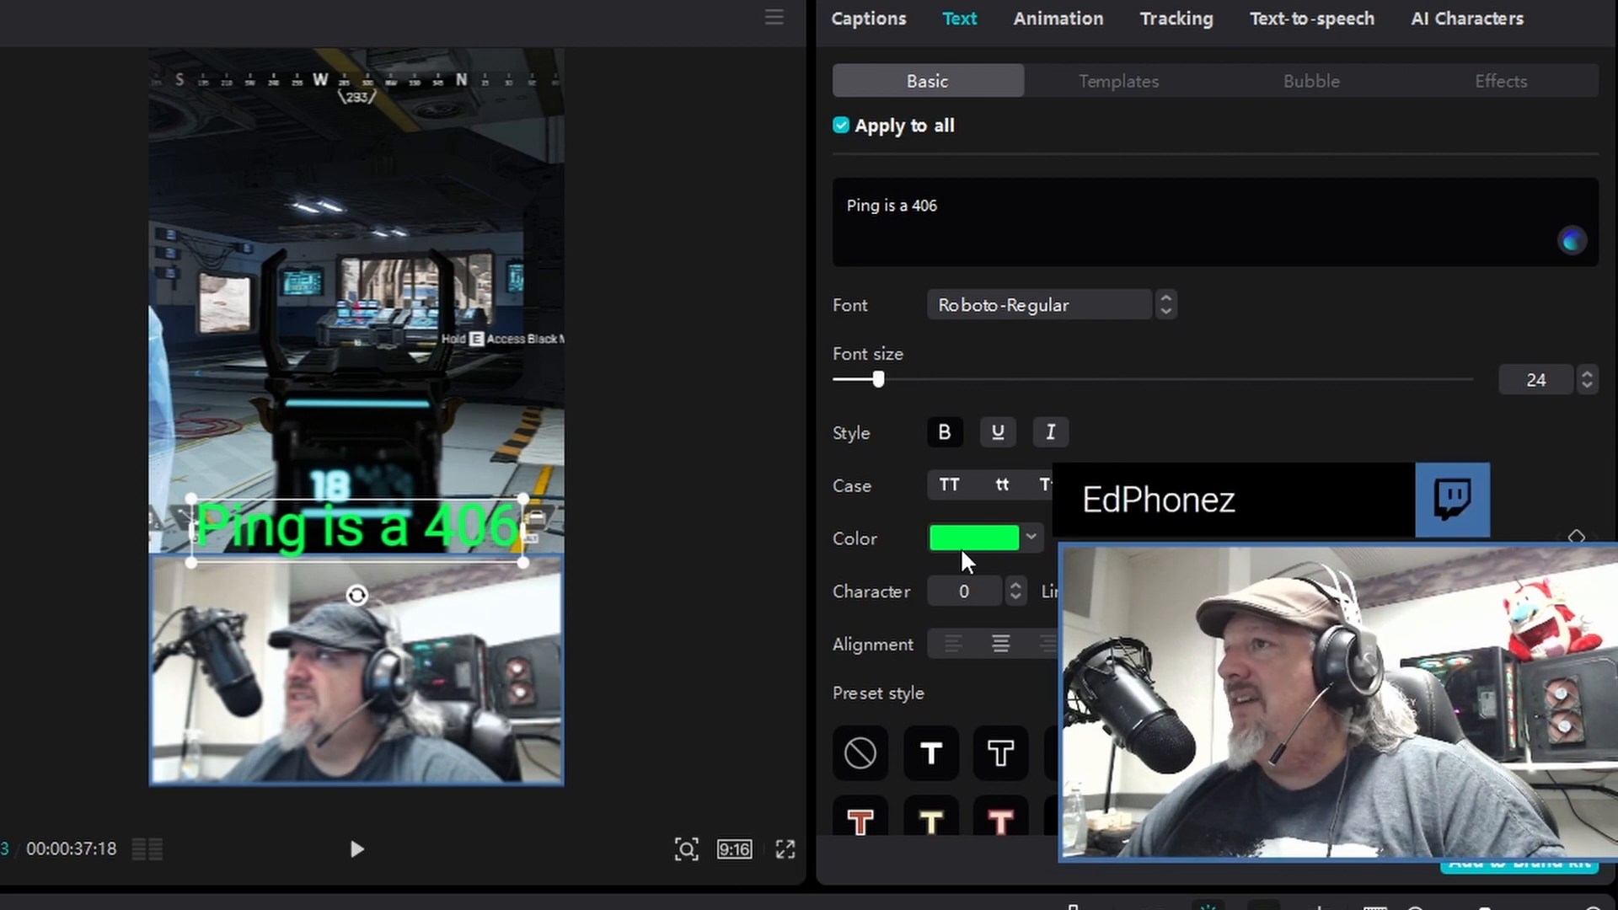
Step: Turn on a black shadow and a black stroke for all captions
scroll(955, 564, "down", 10)
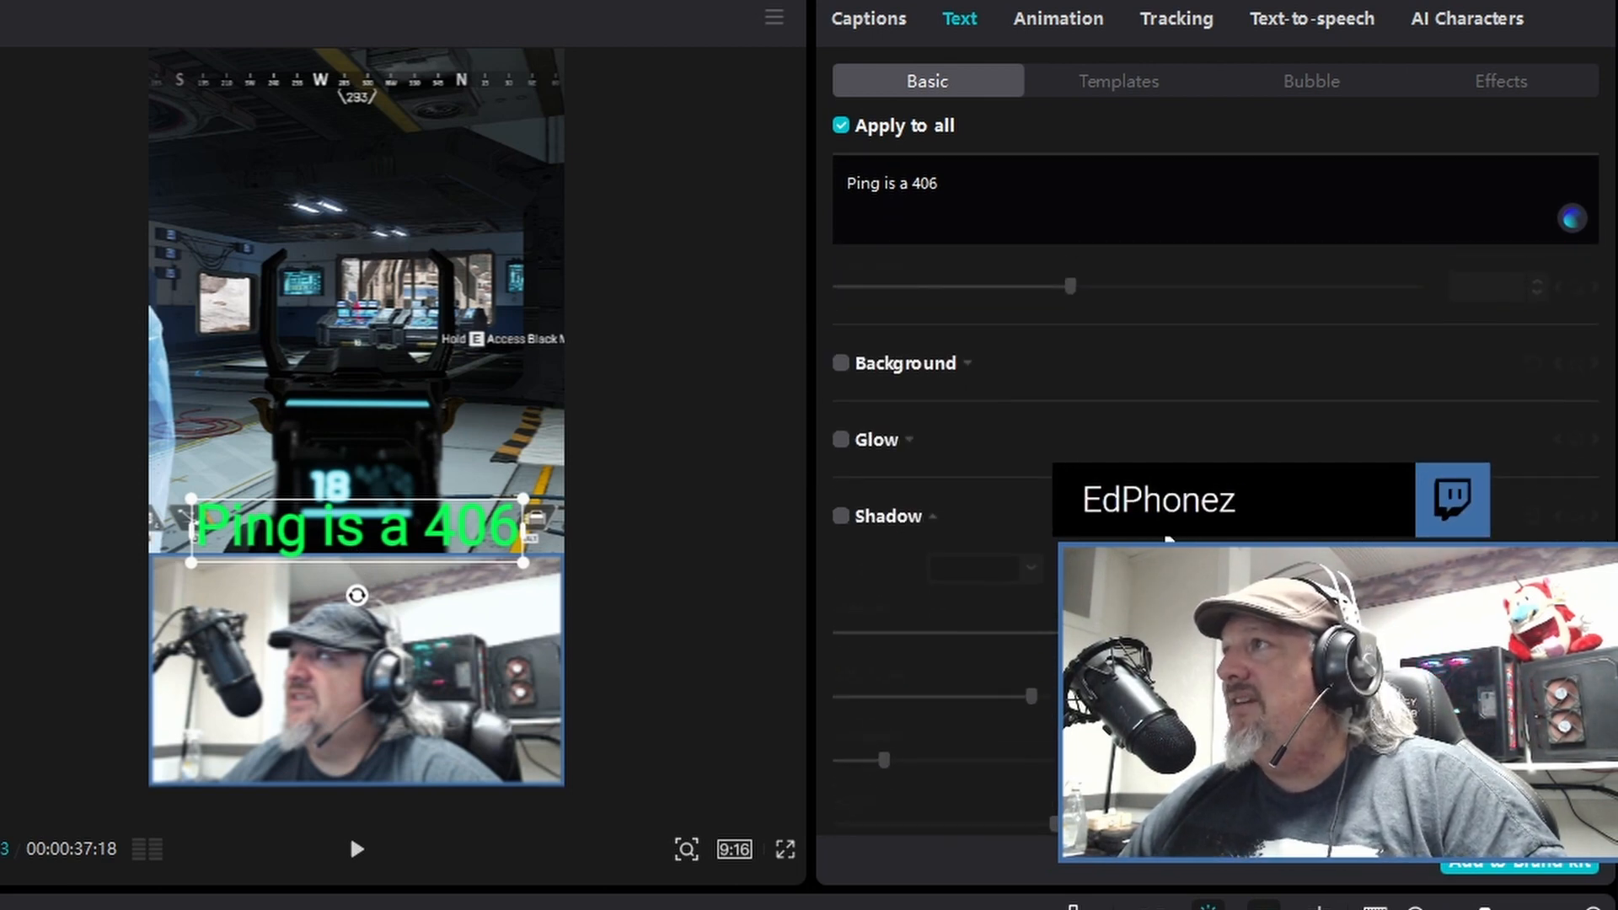
left_click(940, 569)
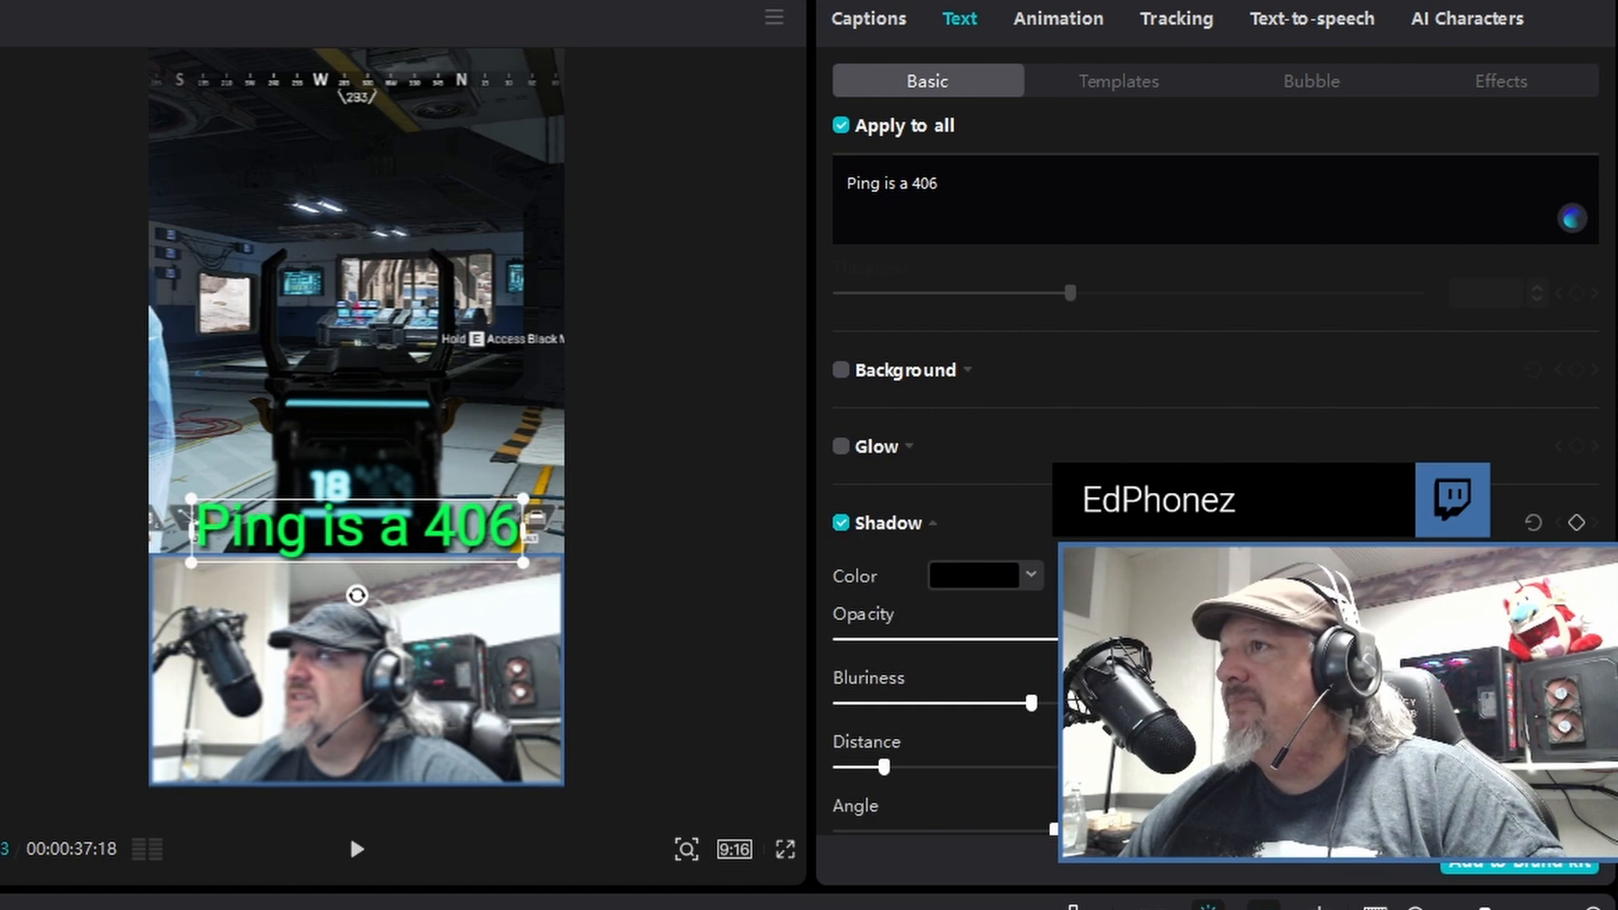
scroll(944, 522, "up", 1)
scroll(944, 522, "down", 2)
scroll(944, 522, "up", 3)
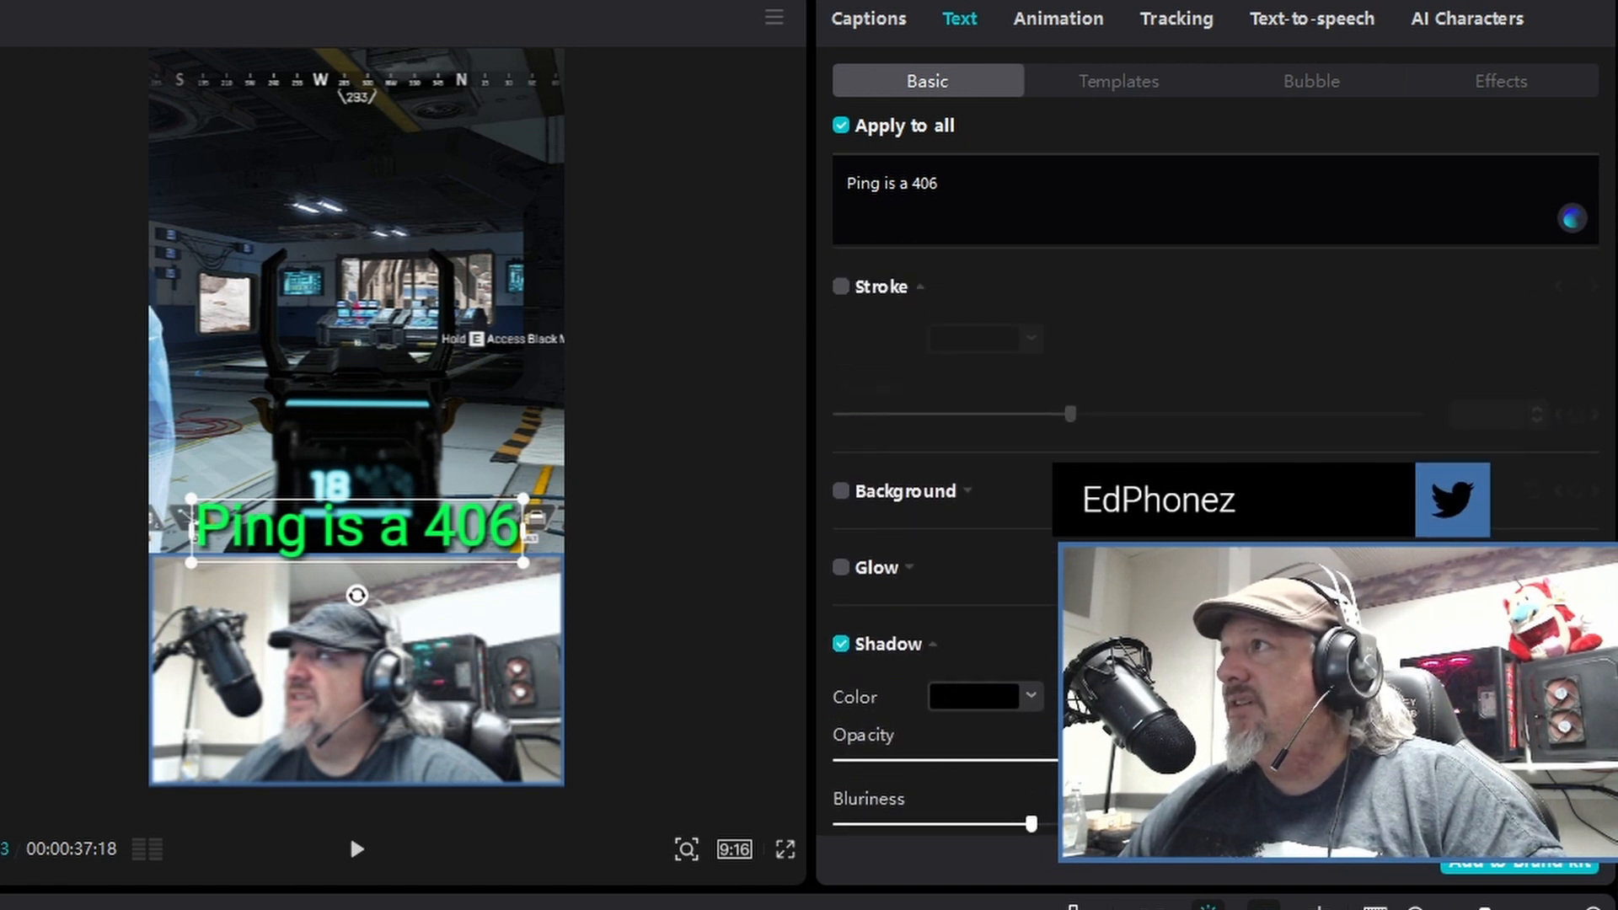
scroll(944, 522, "up", 3)
left_click(840, 556)
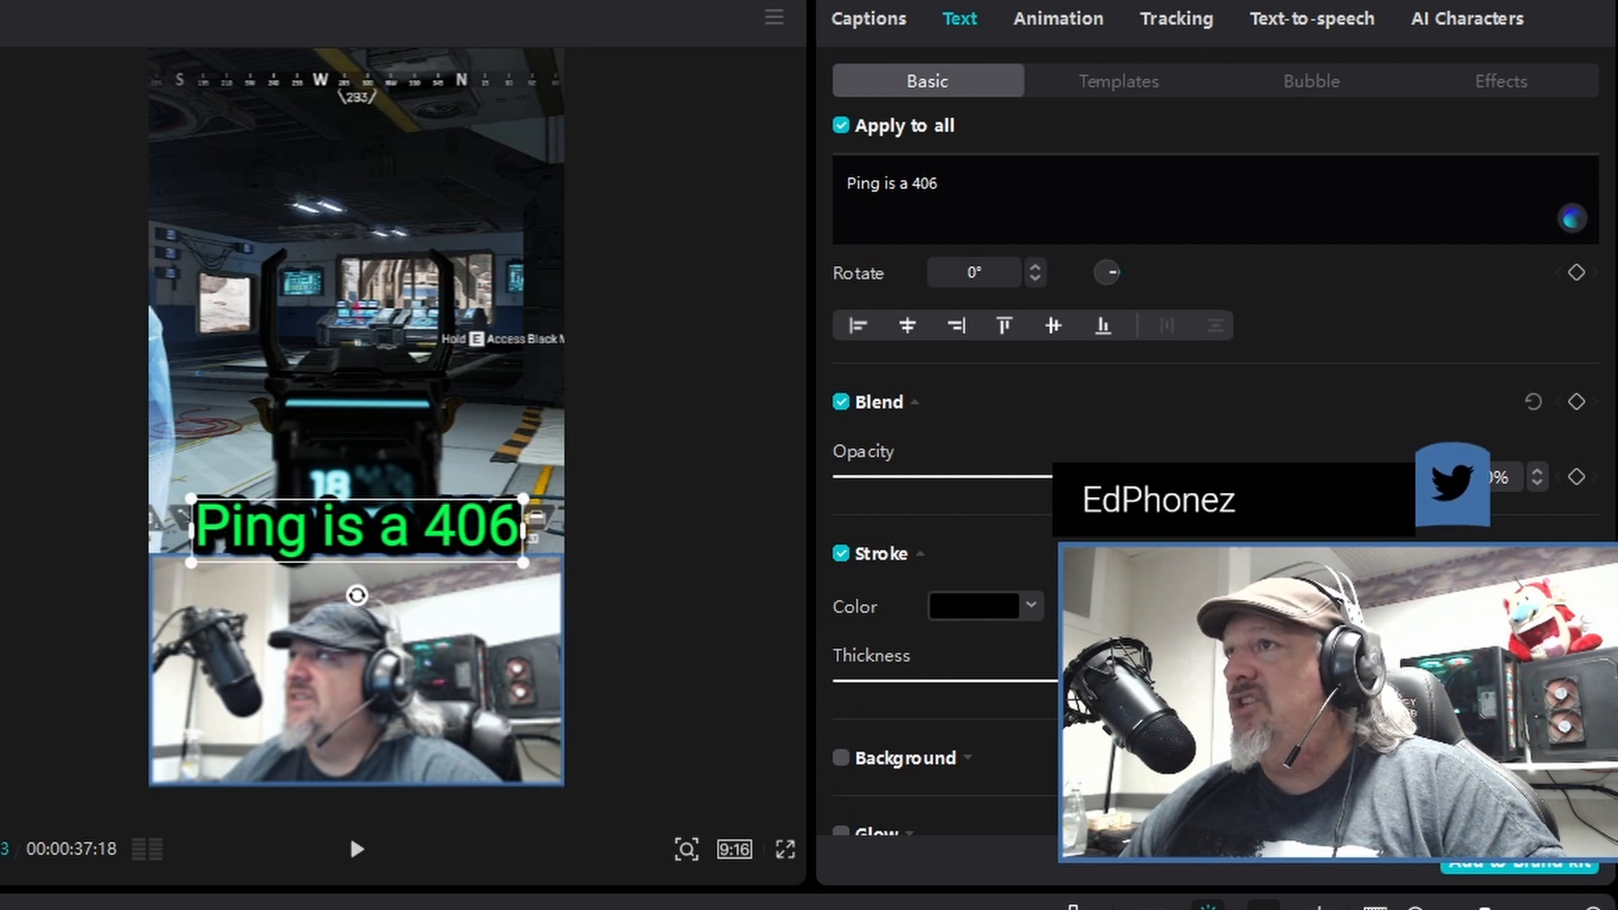
Step: Try a bright pink stroke color on the captions and set it back to black
left_click(1033, 609)
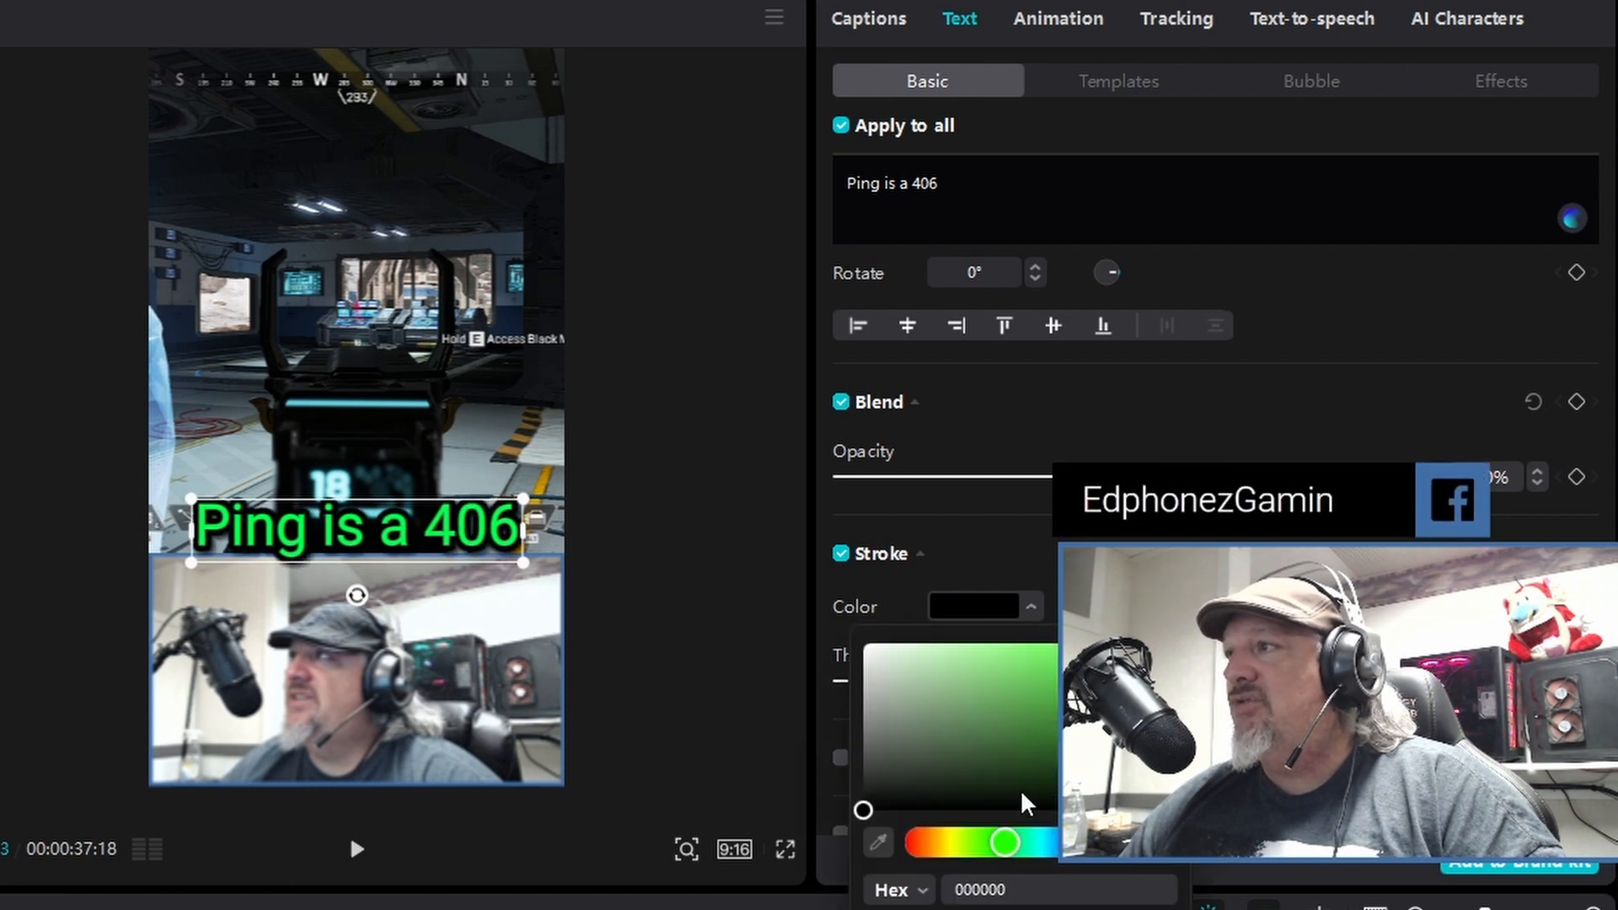
left_click(1152, 842)
left_click(1179, 648)
left_click(1027, 611)
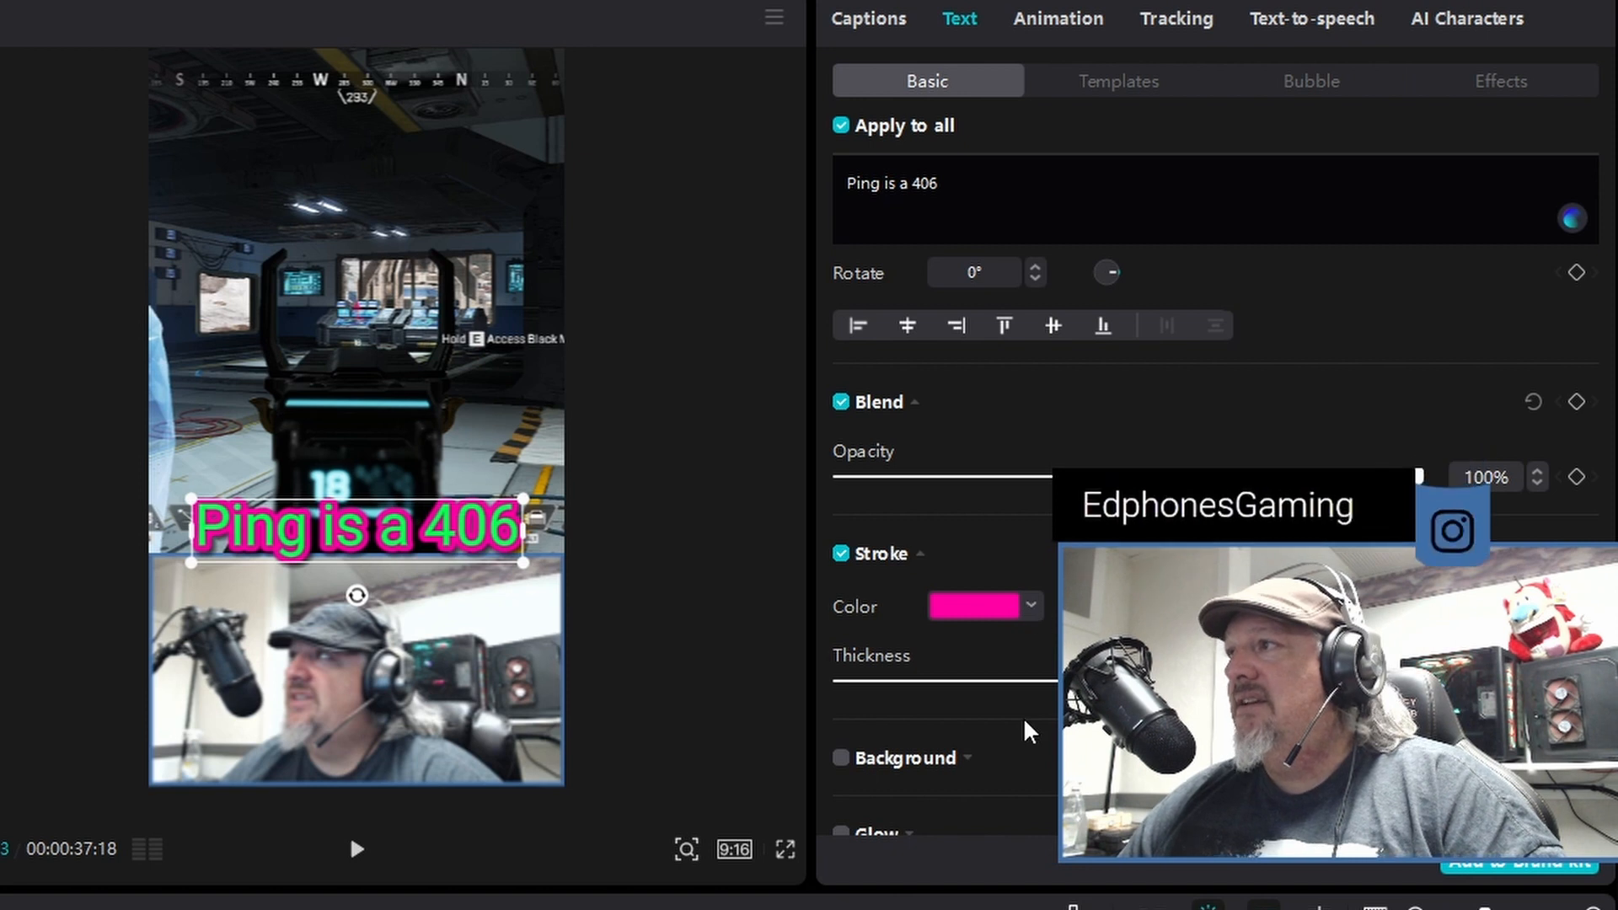
left_click(1030, 611)
left_click_drag(892, 784, 838, 853)
left_click(836, 900)
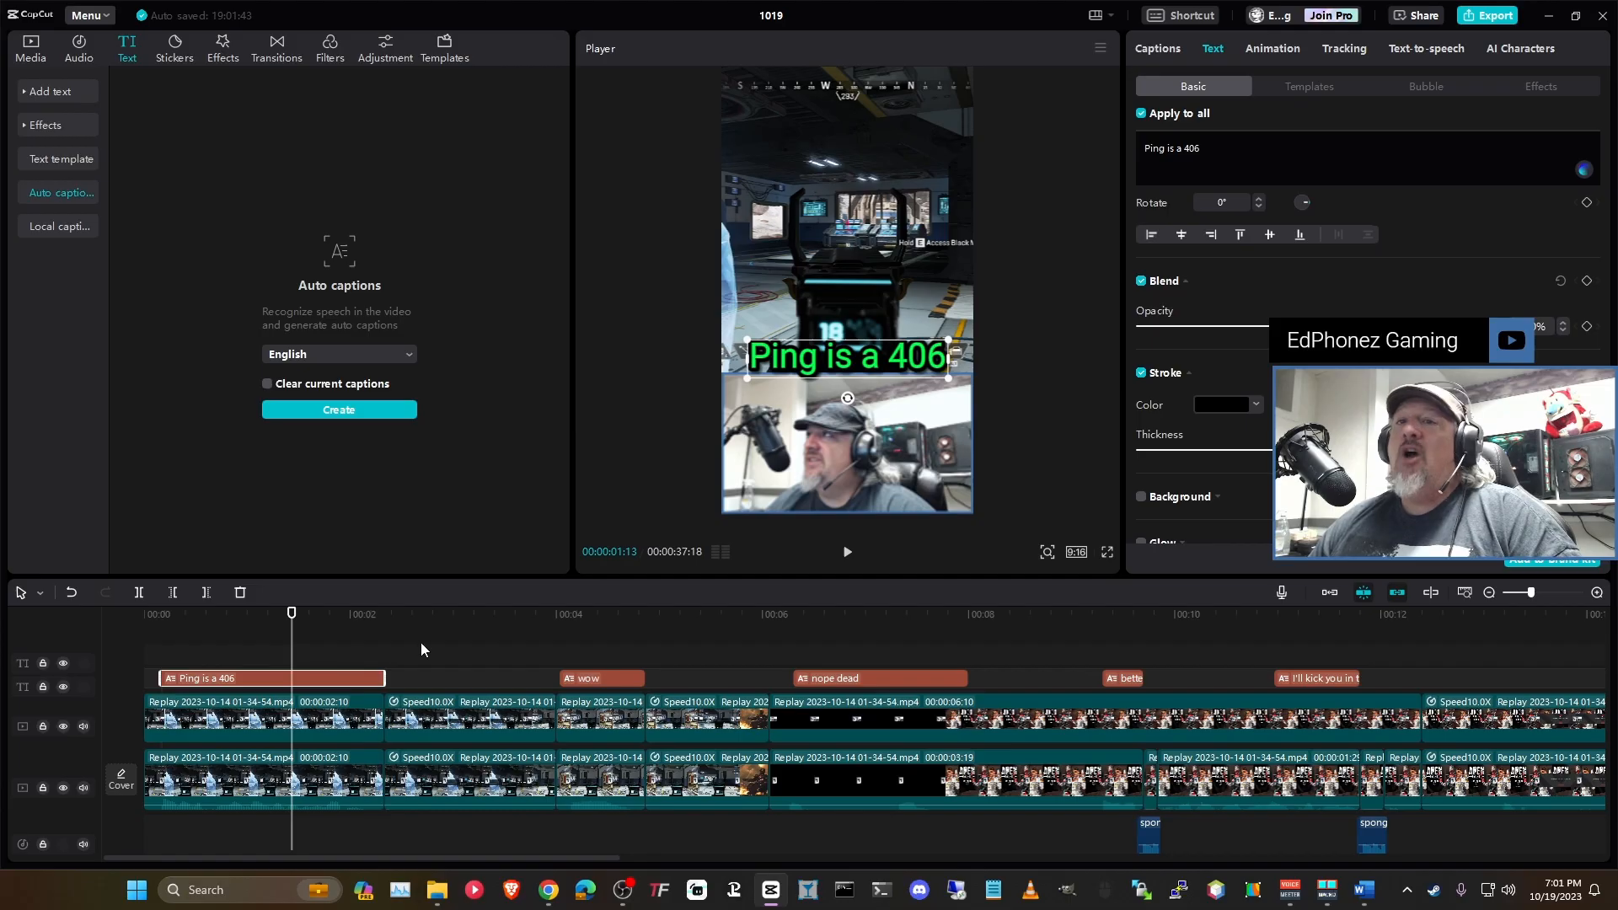
Step: Check the new caption style in the preview on the "wow" caption and the ones near 10 seconds
left_click(618, 620)
left_click(615, 679)
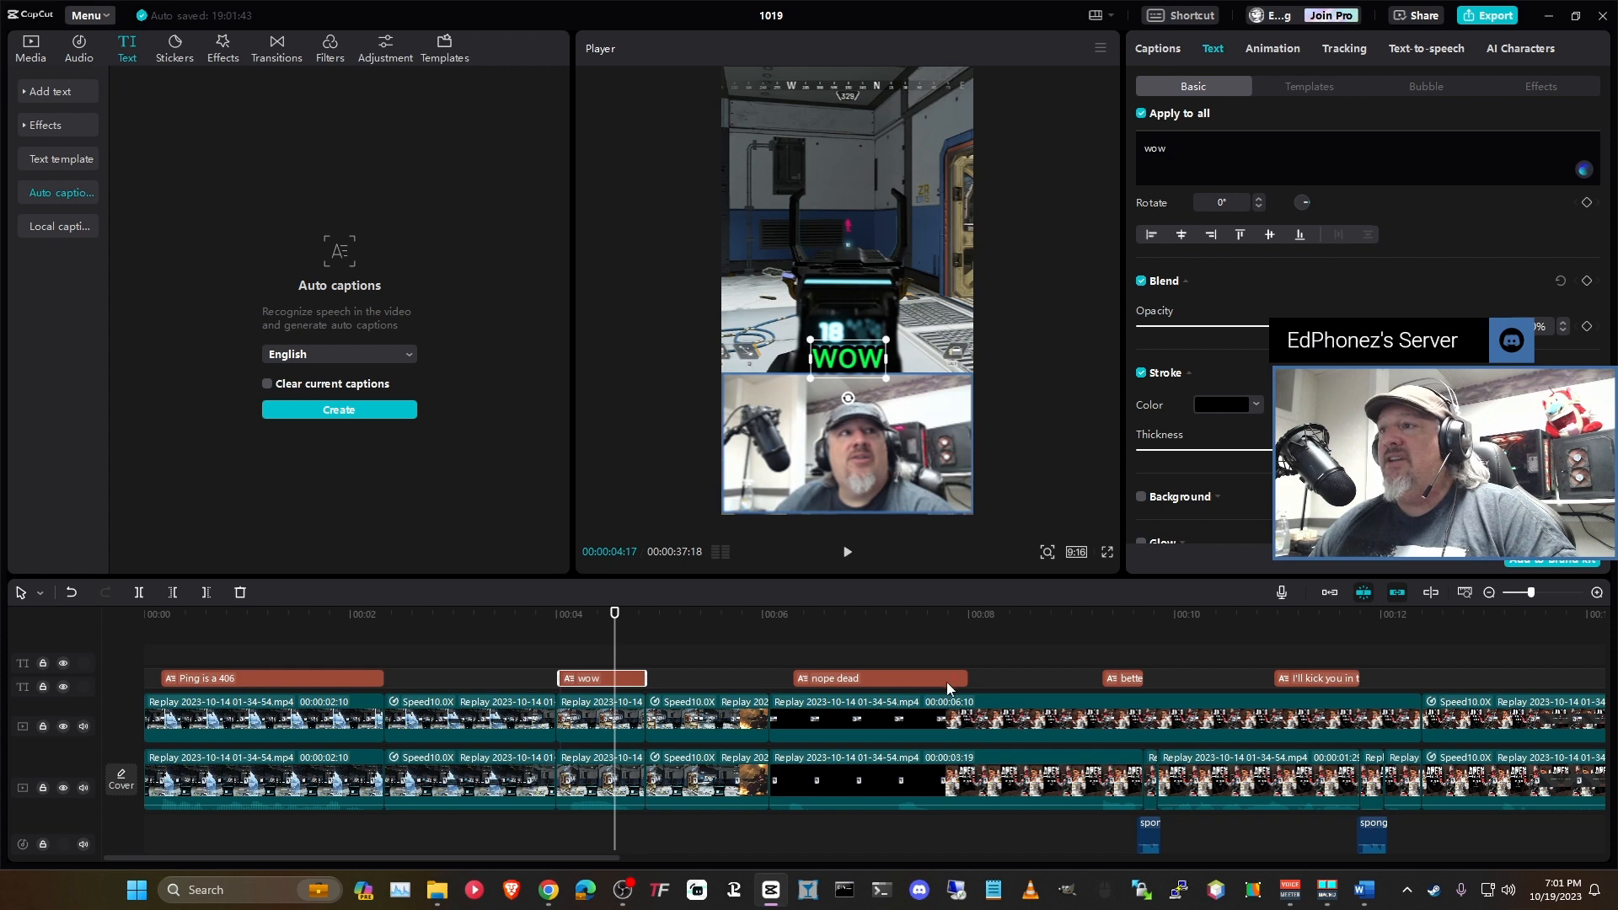
left_click(1133, 679)
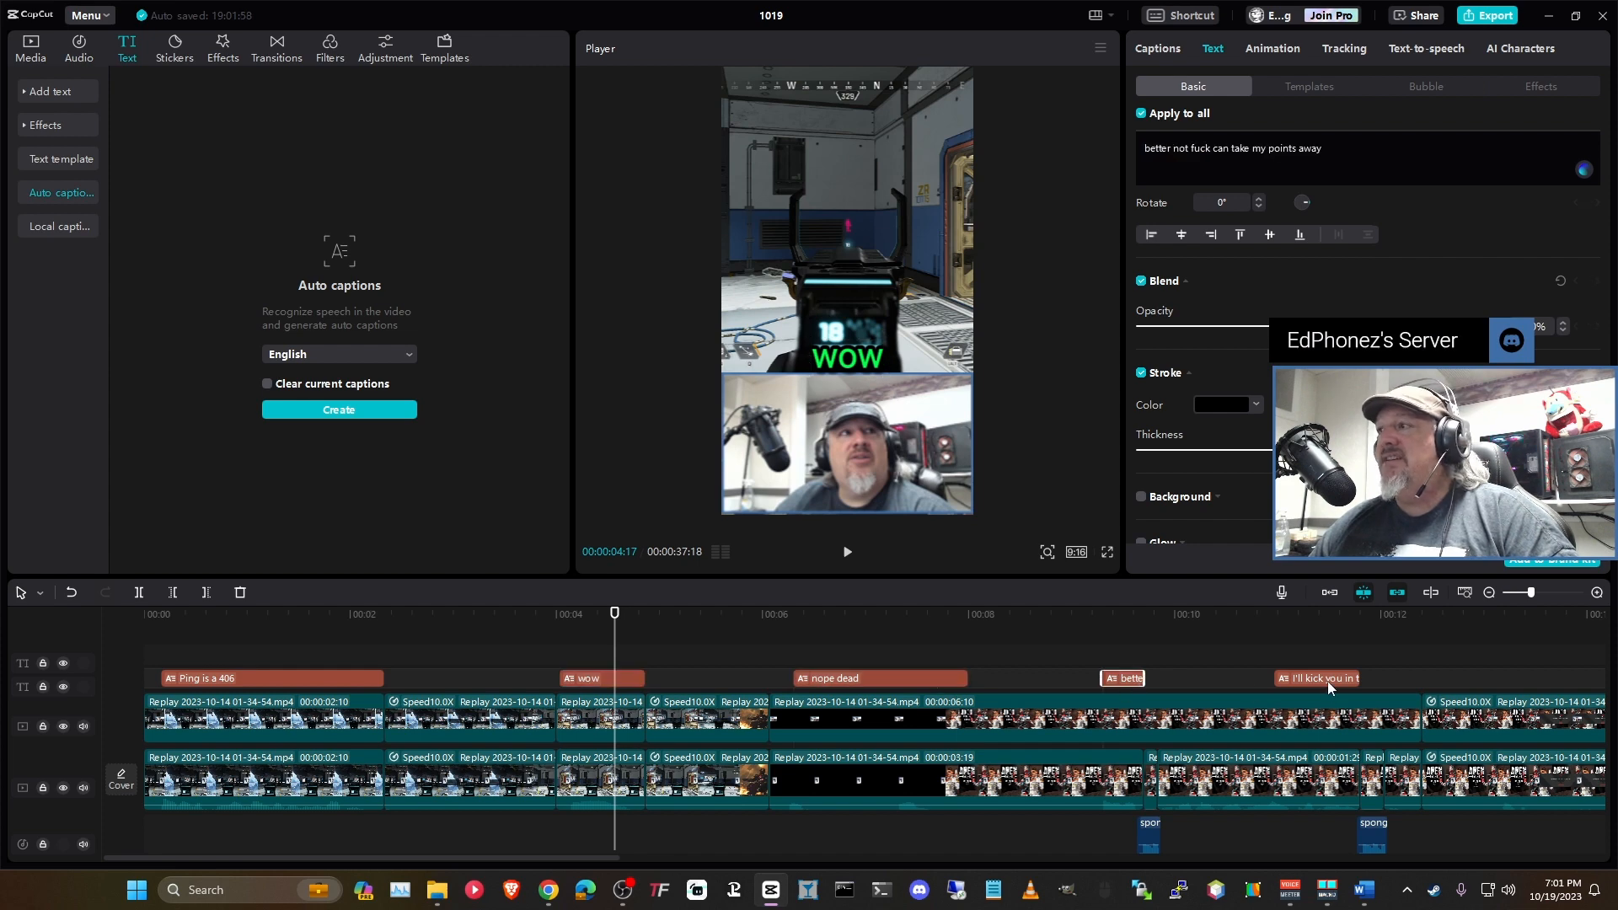
left_click(1330, 611)
left_click(1253, 656)
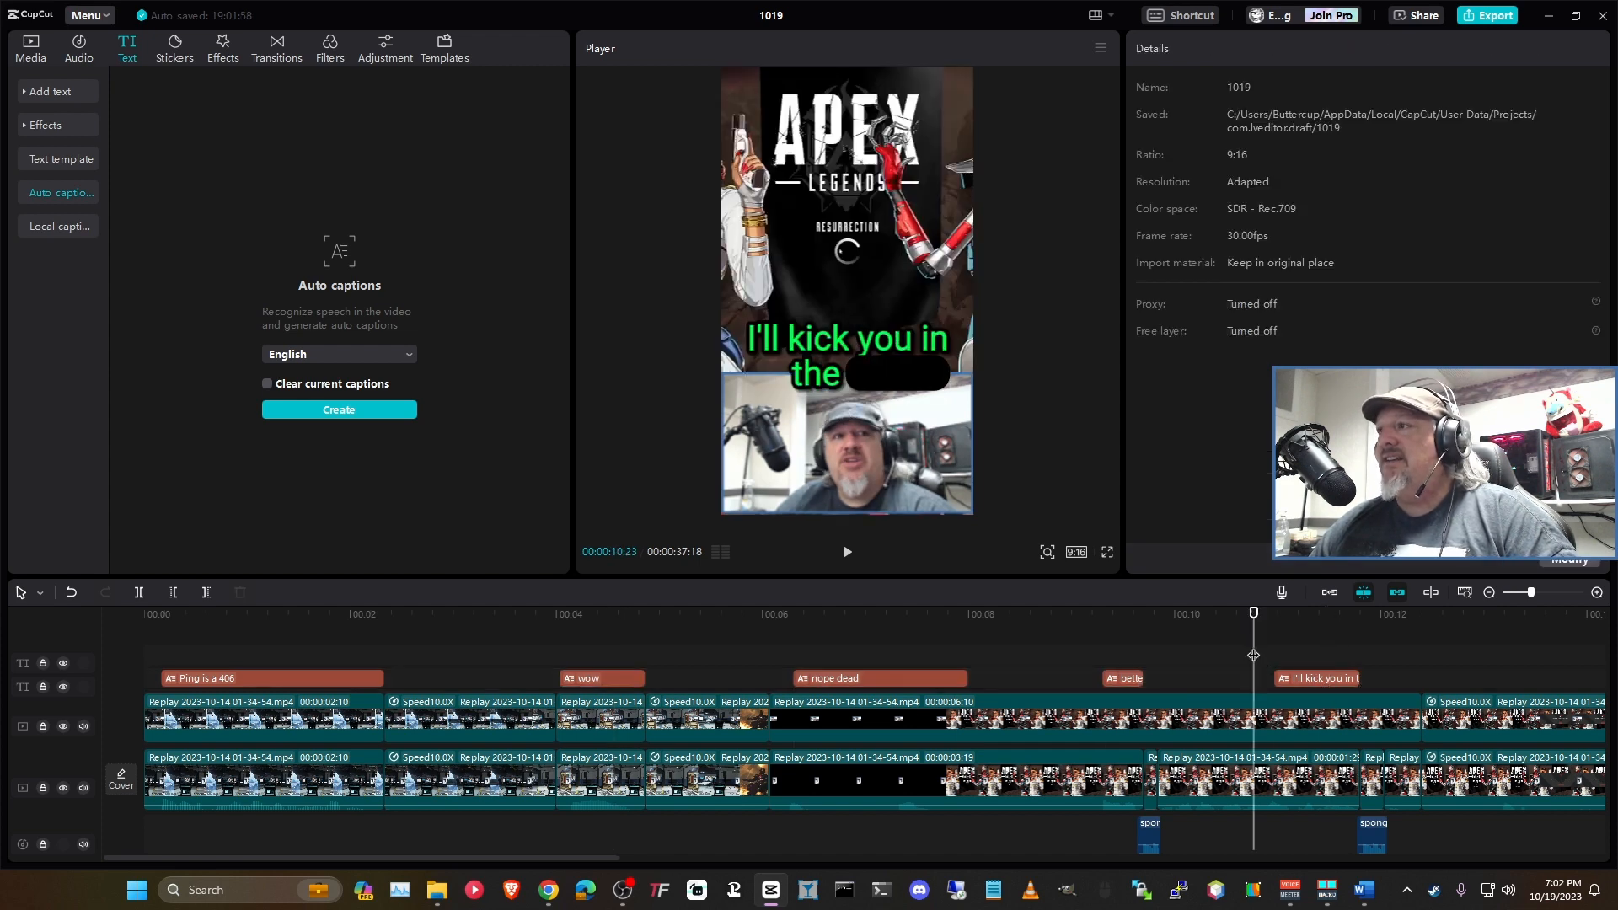
Step: Split the fourth caption in the captions list just before "can take my points away"
left_click(287, 676)
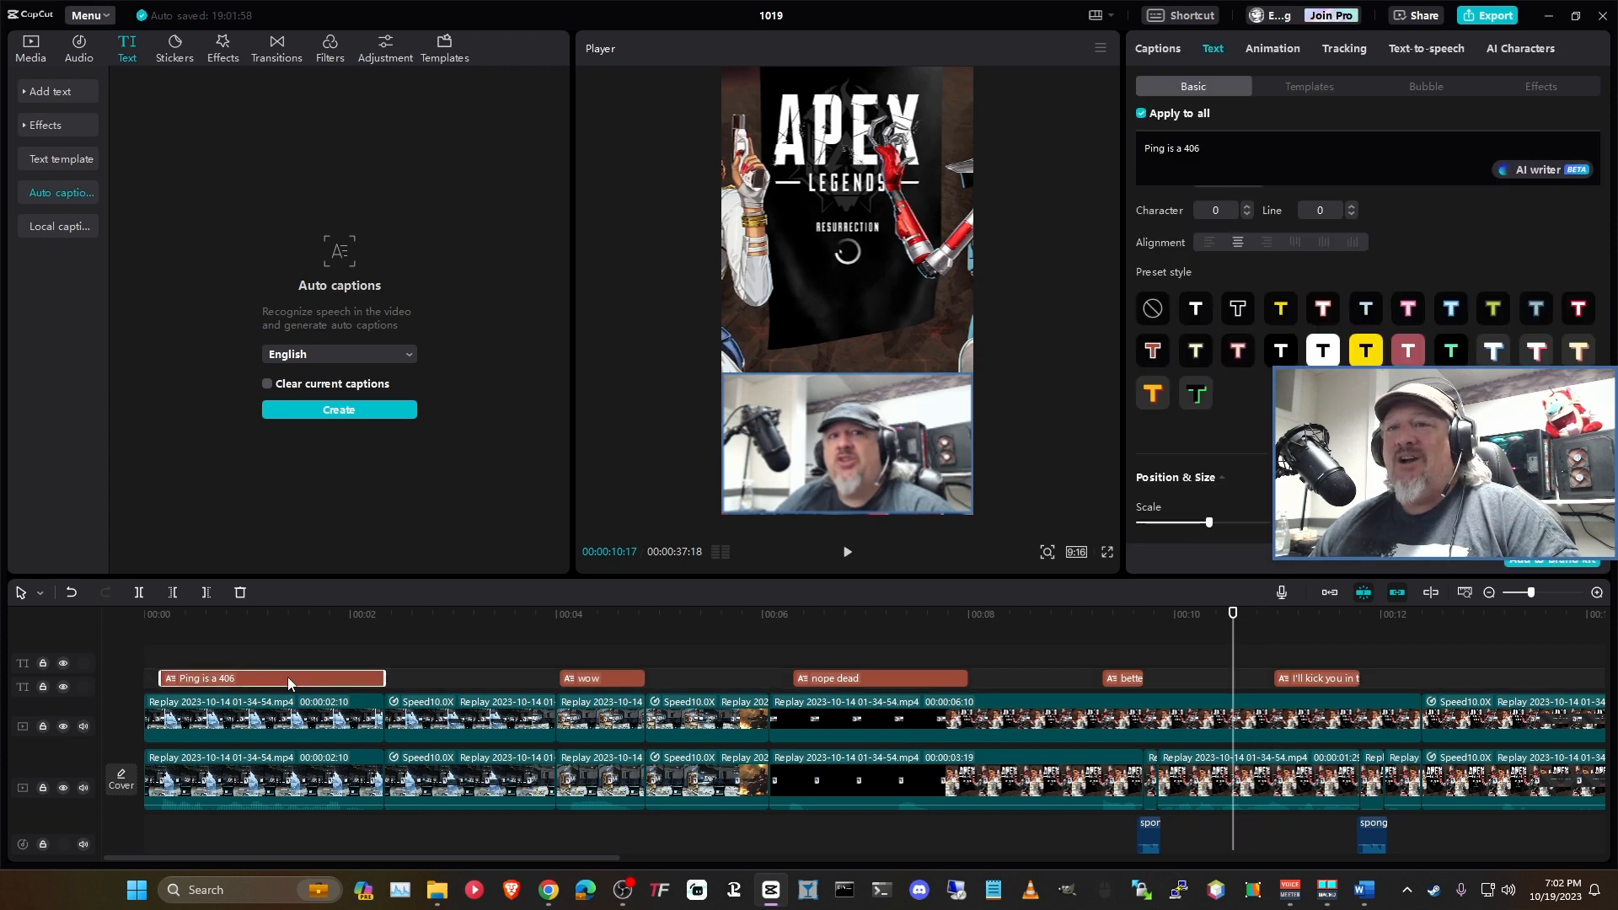
left_click(308, 617)
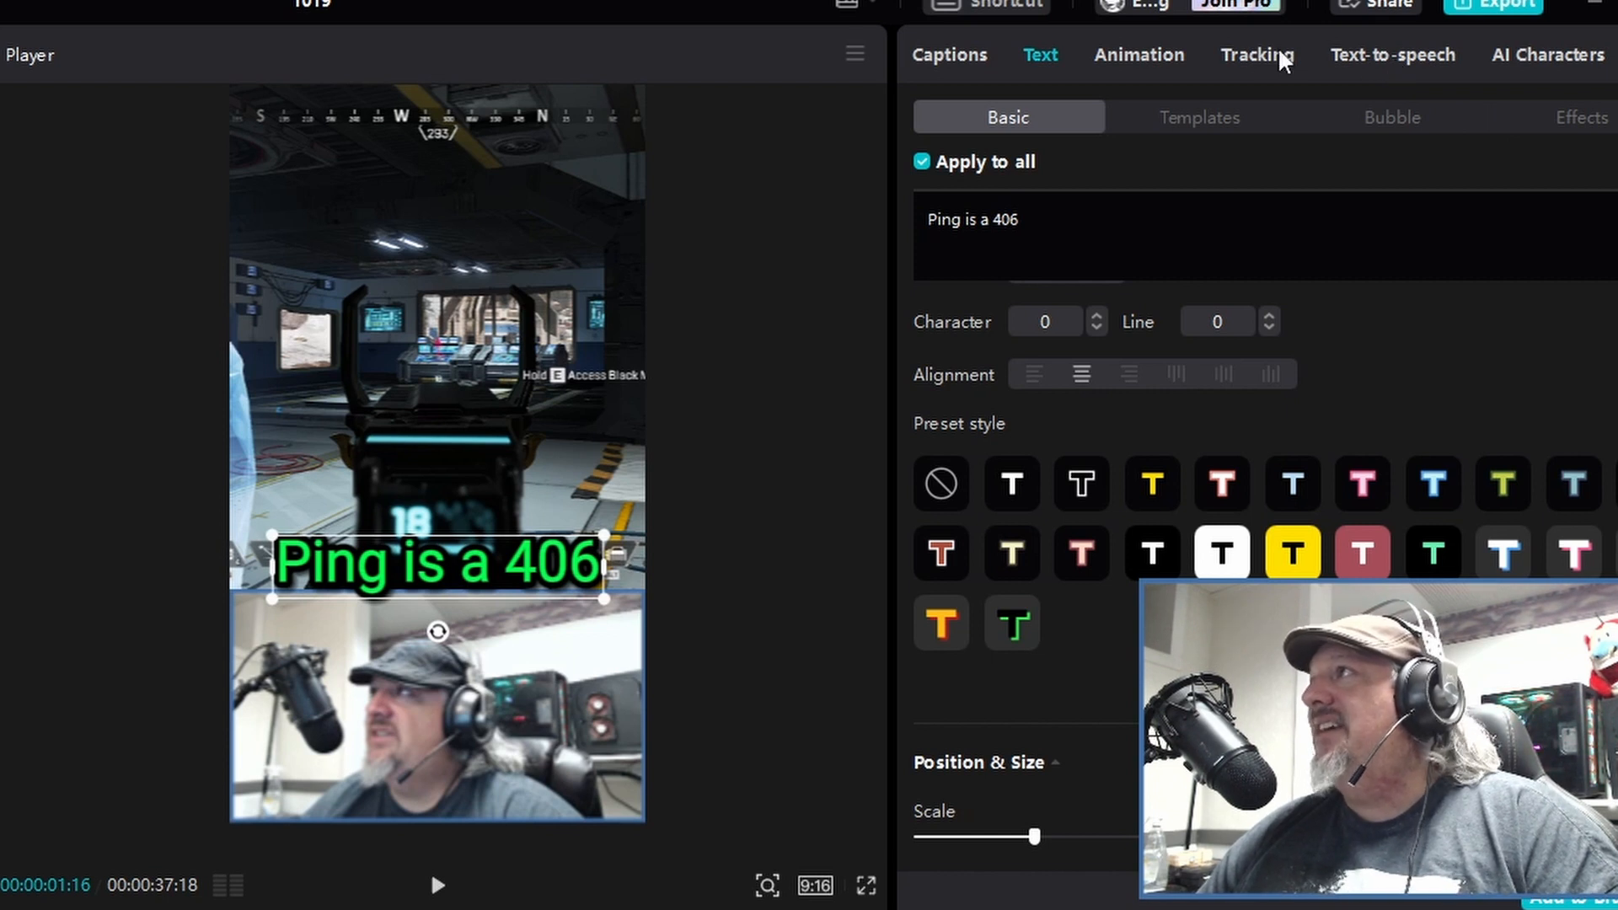
left_click(942, 57)
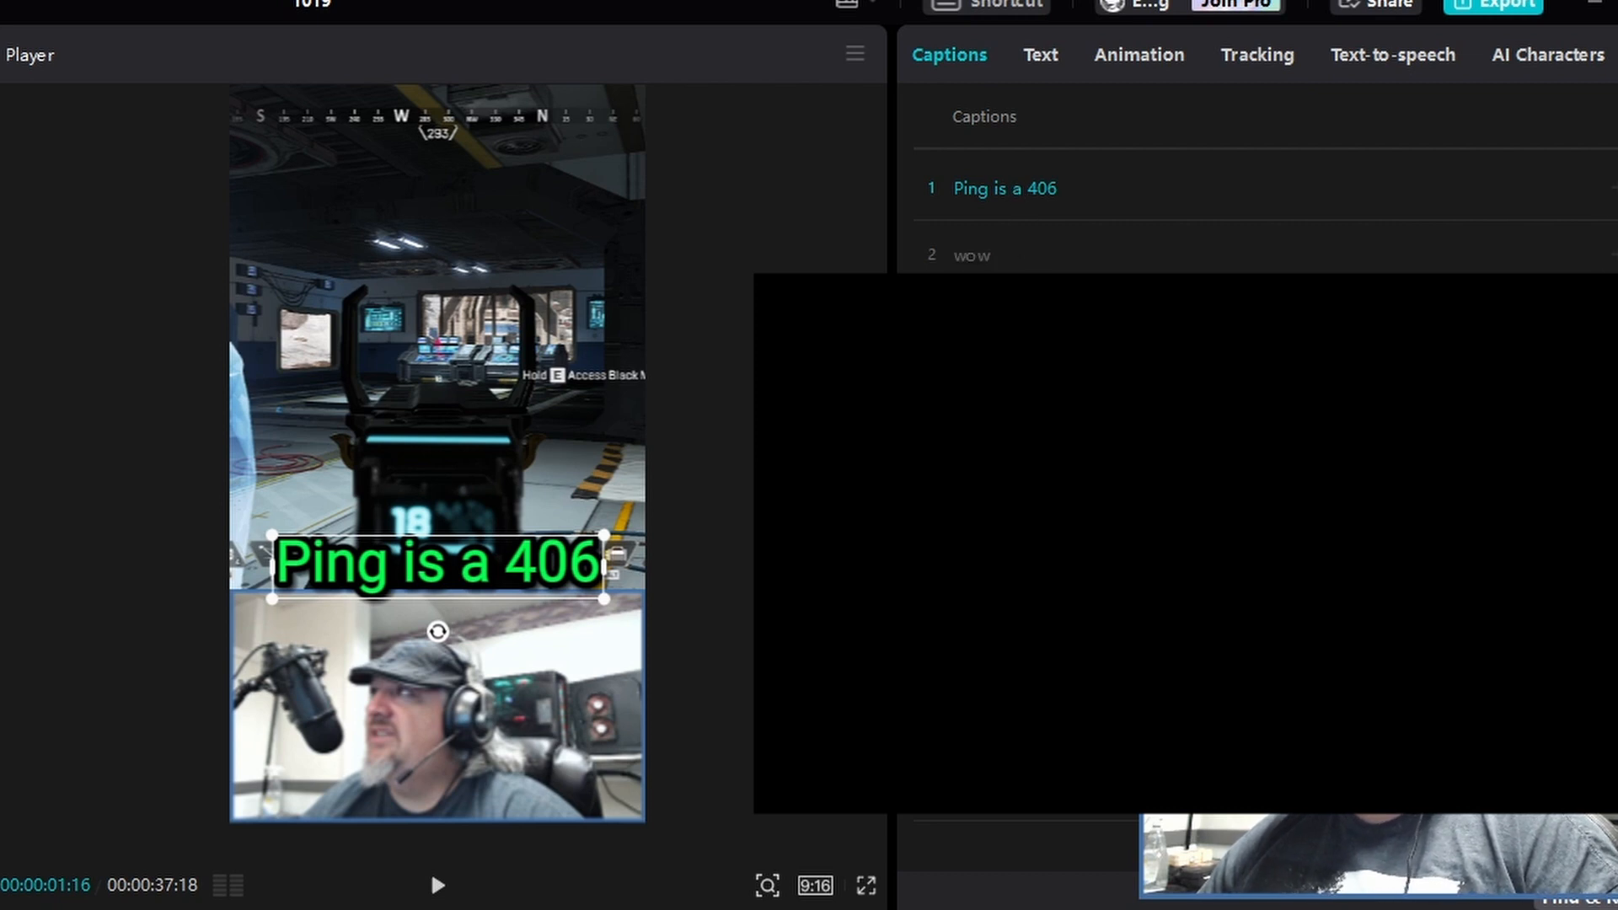
left_click(1028, 459)
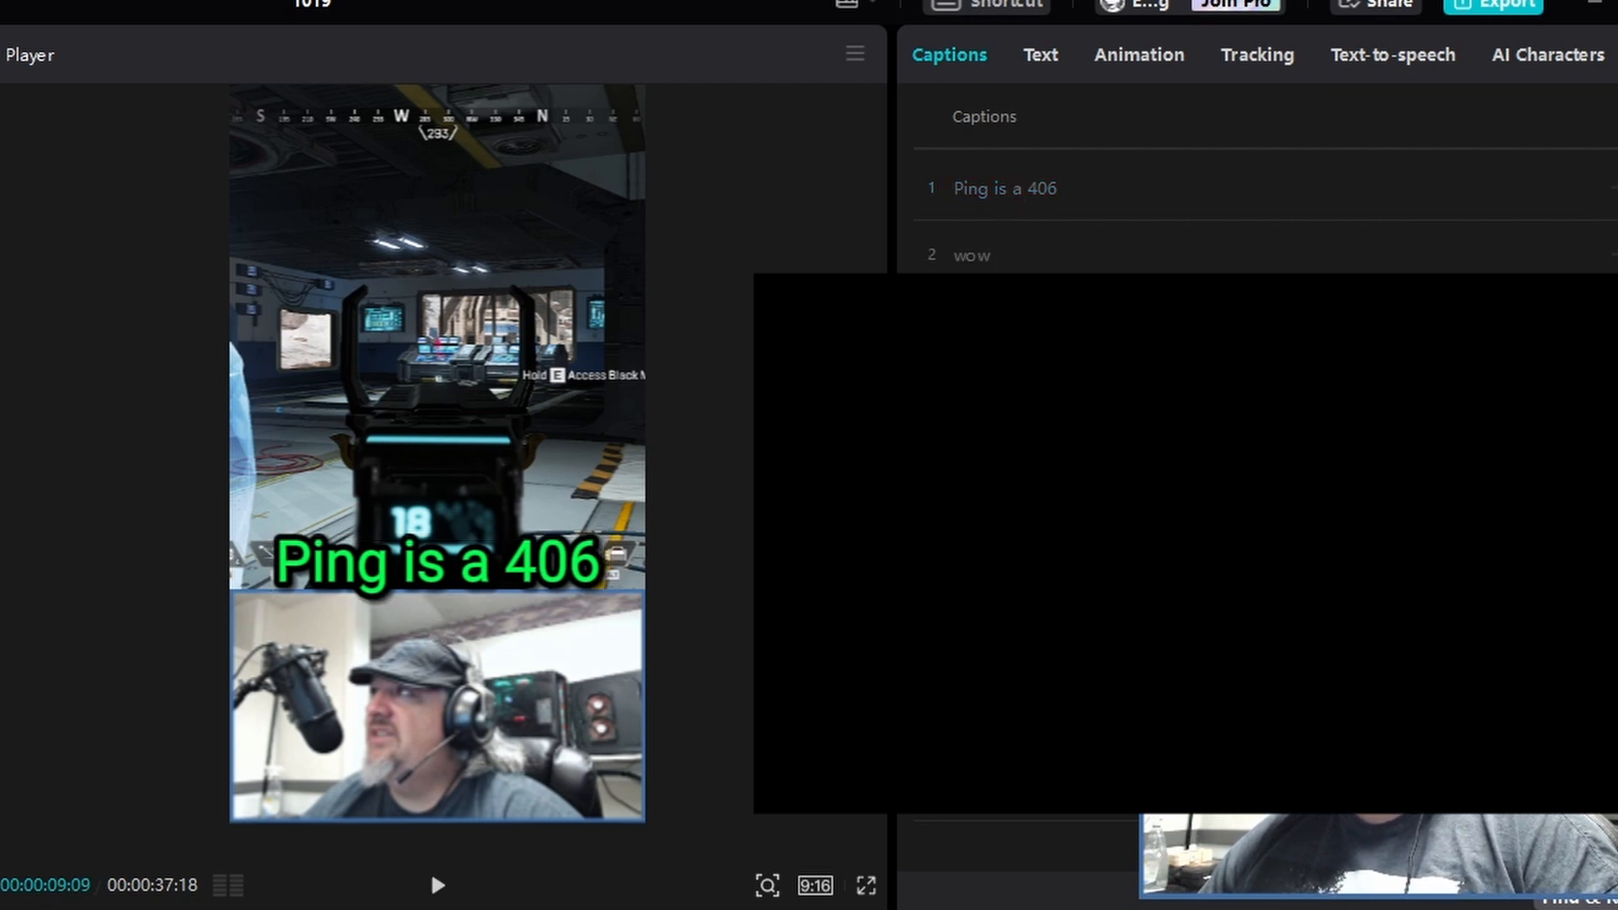
key("Return")
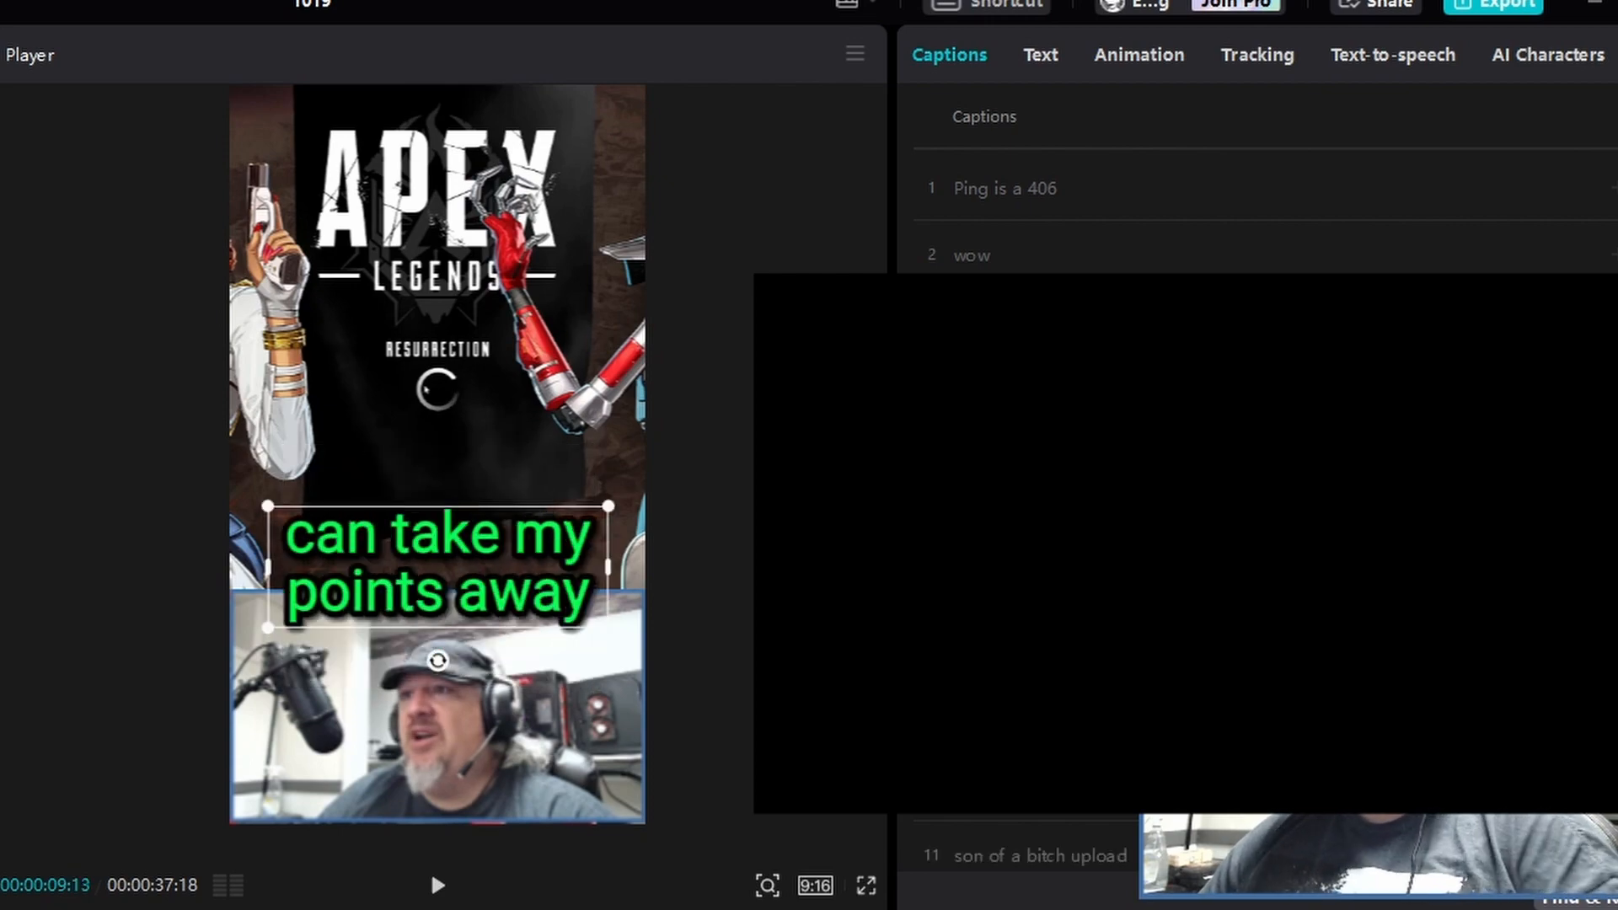
Step: Replace the swear word at the end of the "better not" caption with @#$%
key("BackSpace")
key("BackSpace")
key("BackSpace")
key("BackSpace")
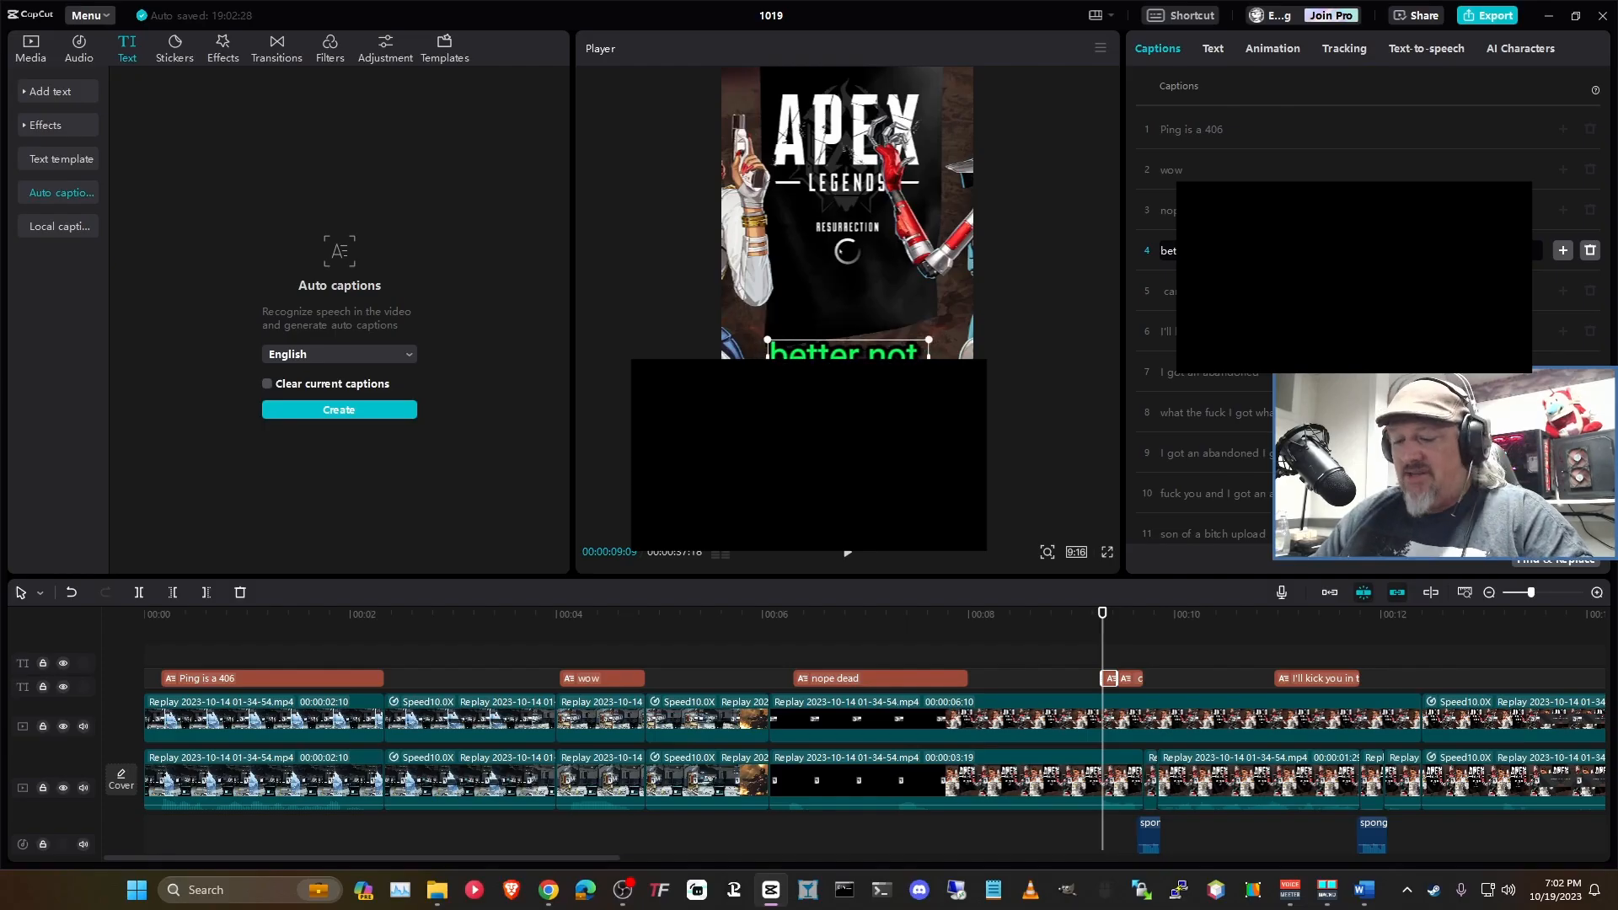
type("@")
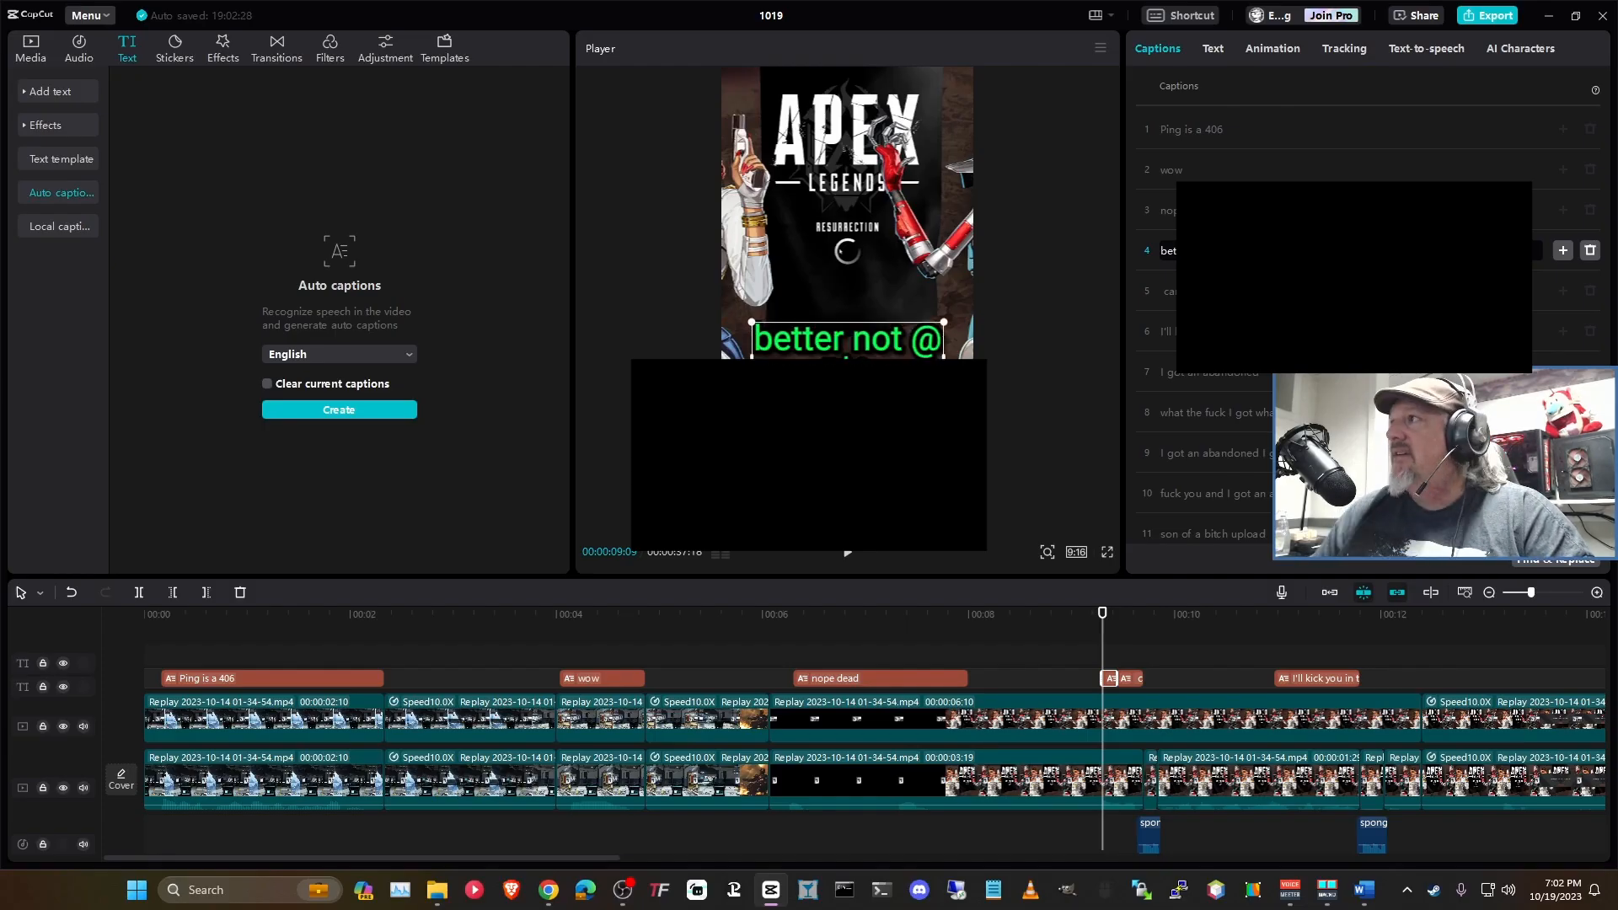
type("#$%")
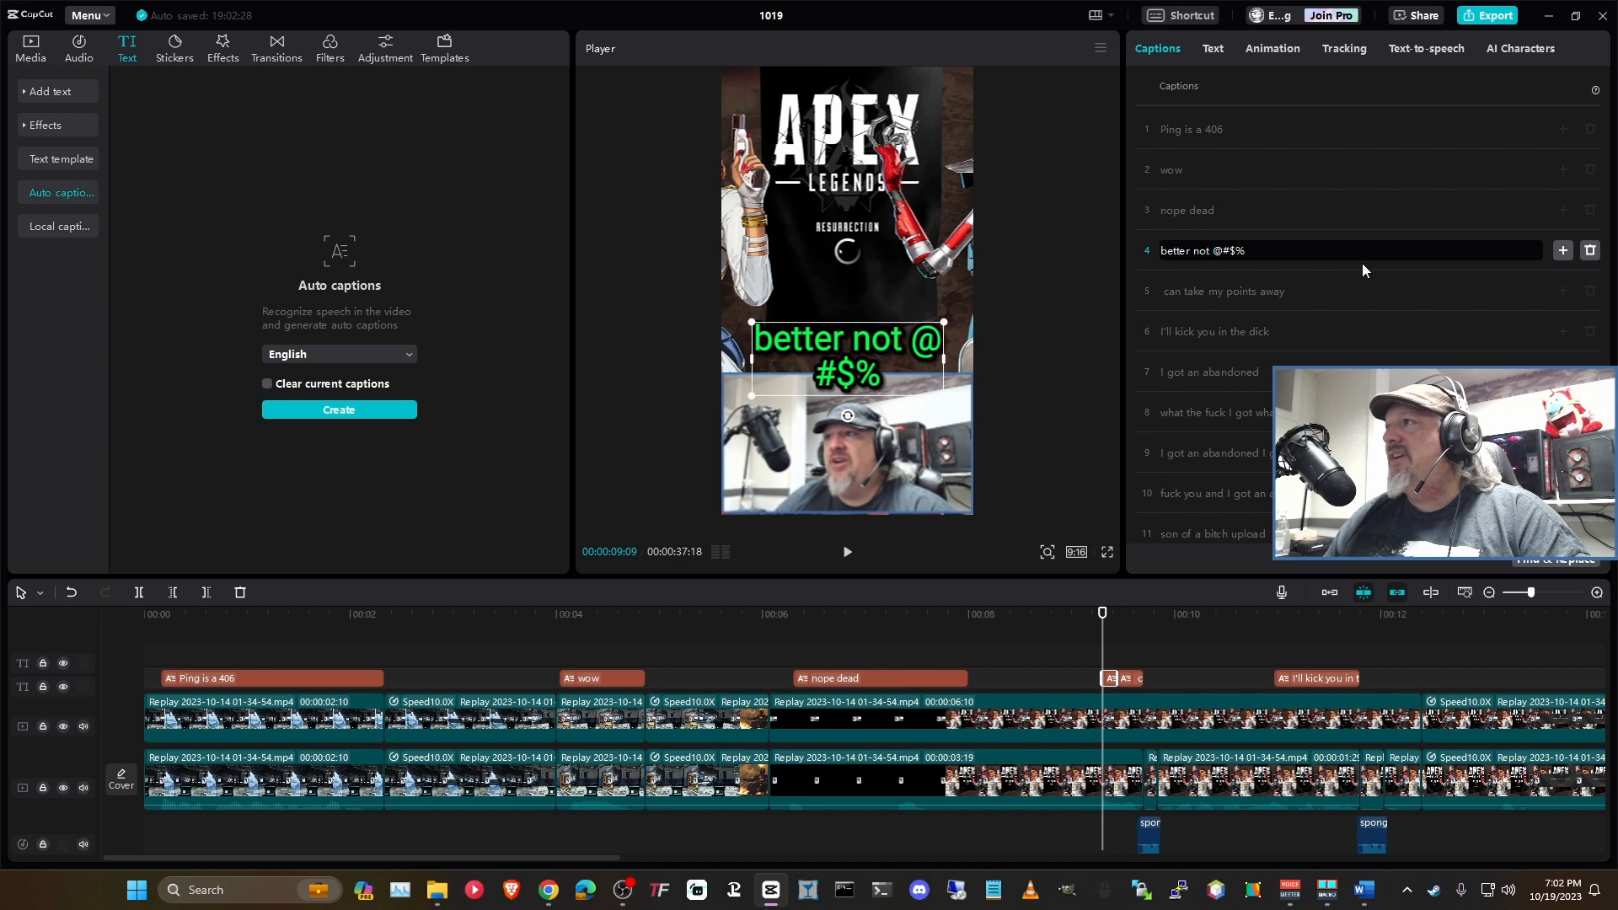
Step: Put the @#$% of the "better not" caption on its own second line, without extra blank lines
key("Return")
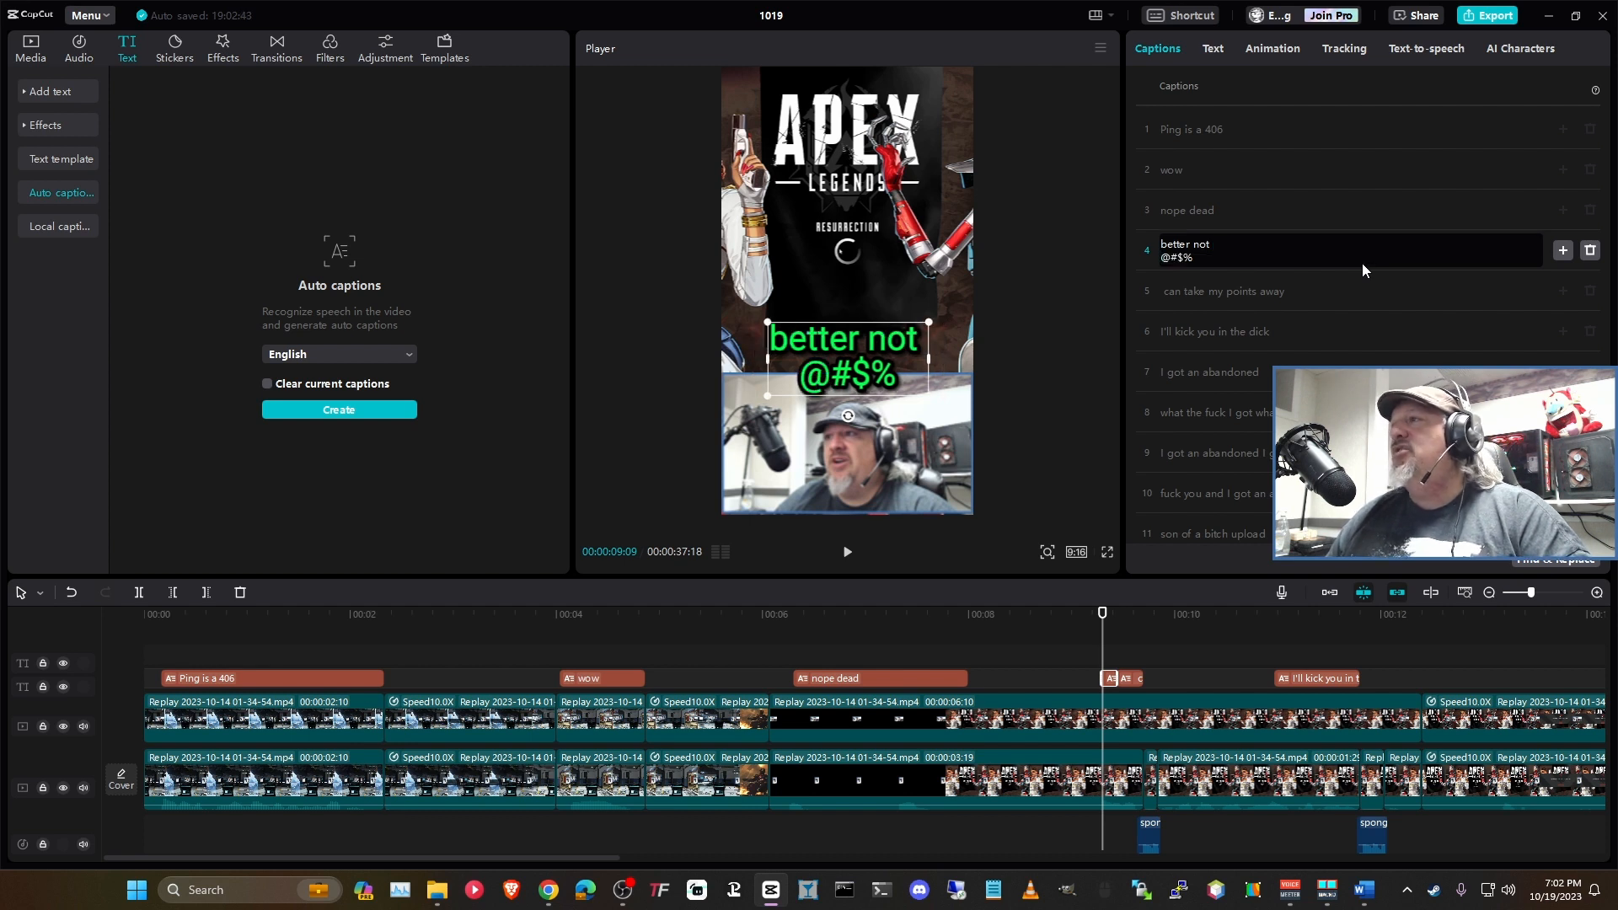
key("Return")
key("Return")
key("BackSpace")
key("BackSpace")
key("BackSpace")
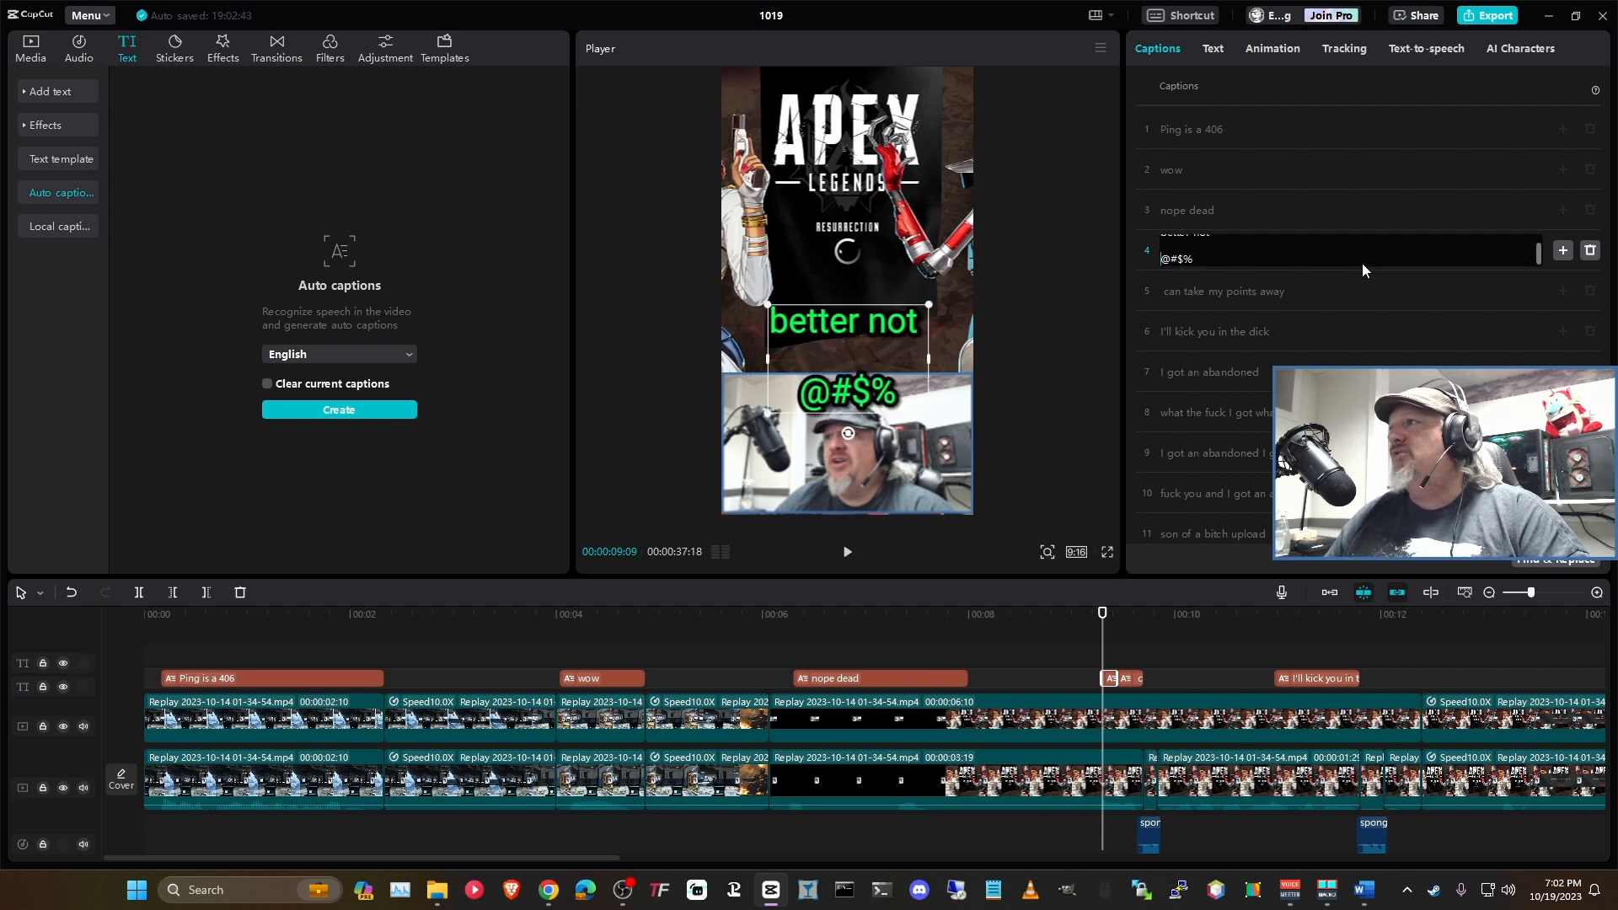
key("Return")
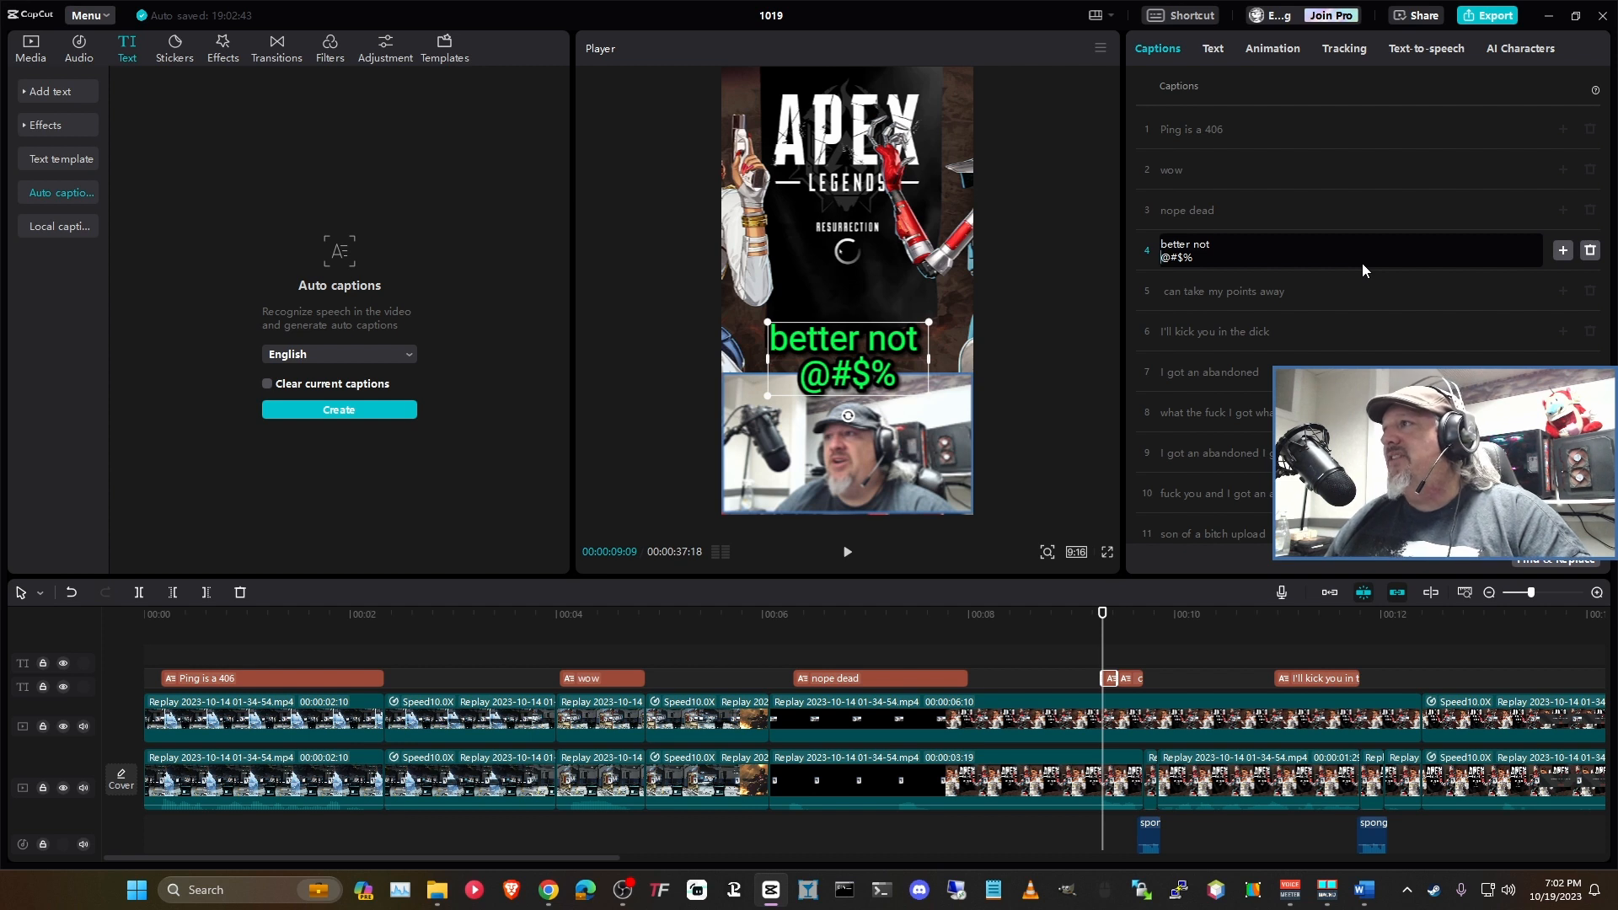
Step: Split the "can take my points away" caption just before "points away"
left_click(1284, 283)
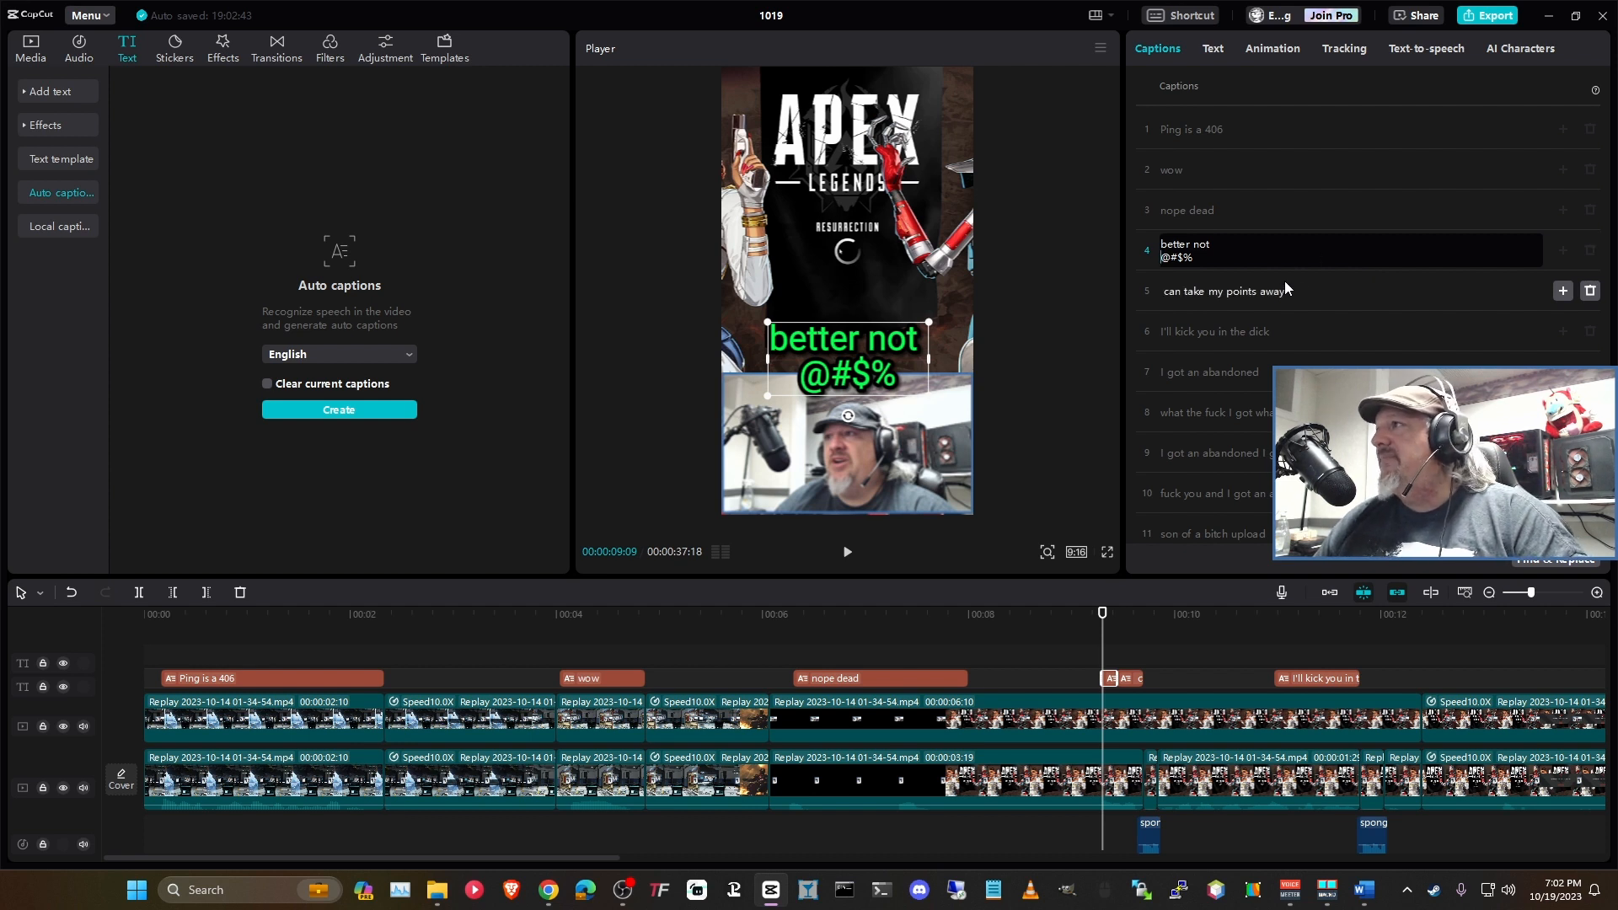
left_click(1226, 292)
key("Return")
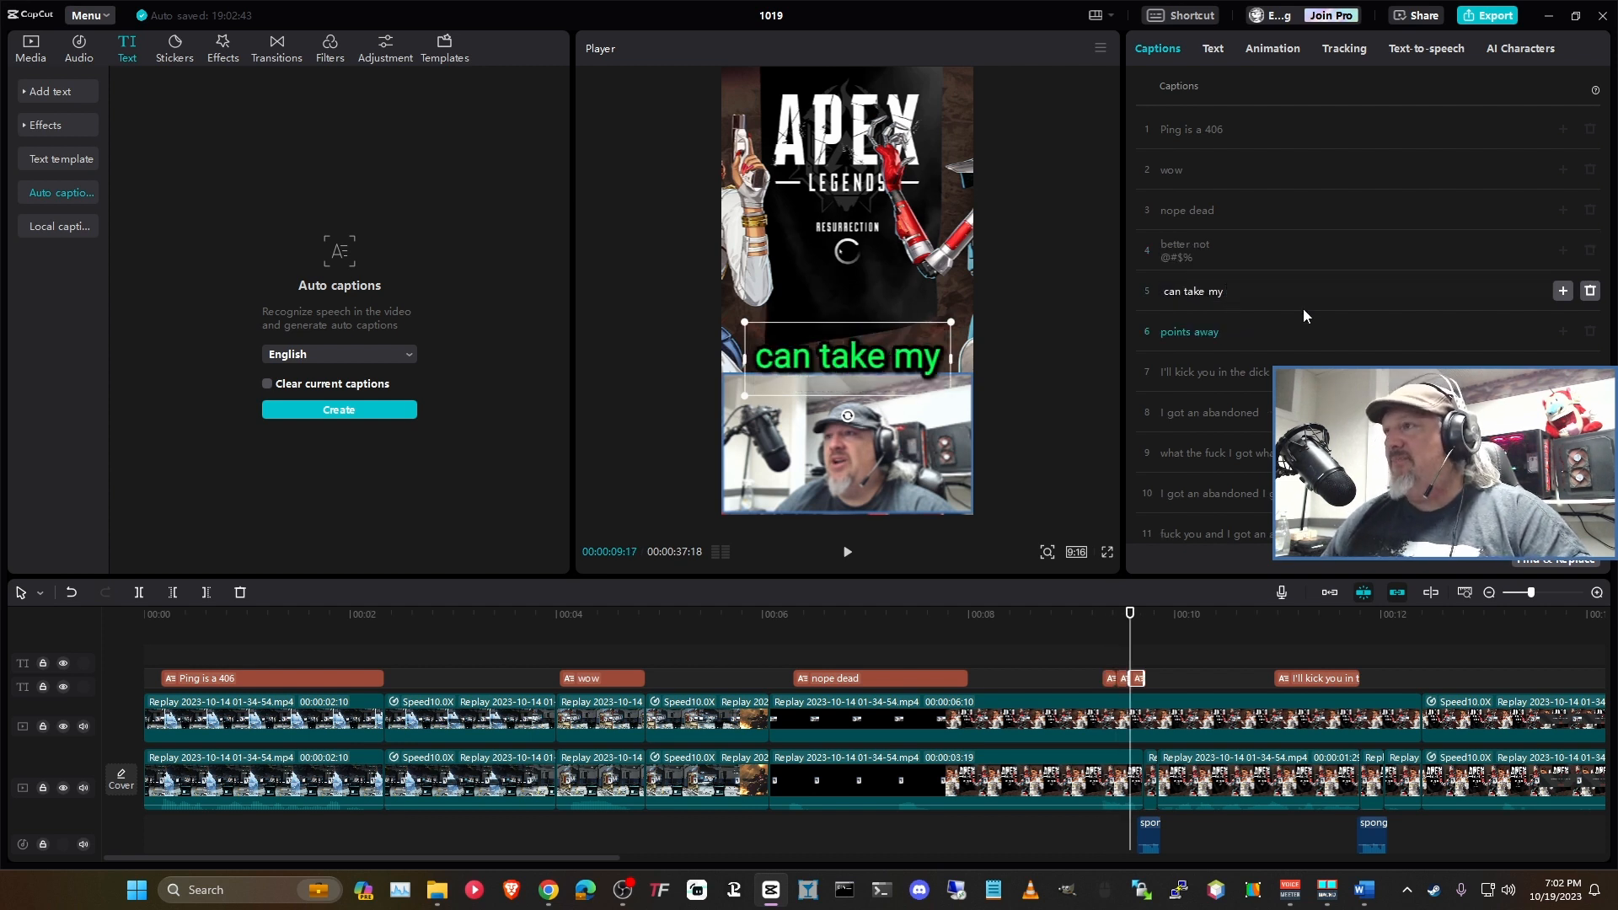
Step: Split the "I'll kick you in the…" caption just before "in the" and replace the second part's last word with ^#&$
left_click(1219, 373)
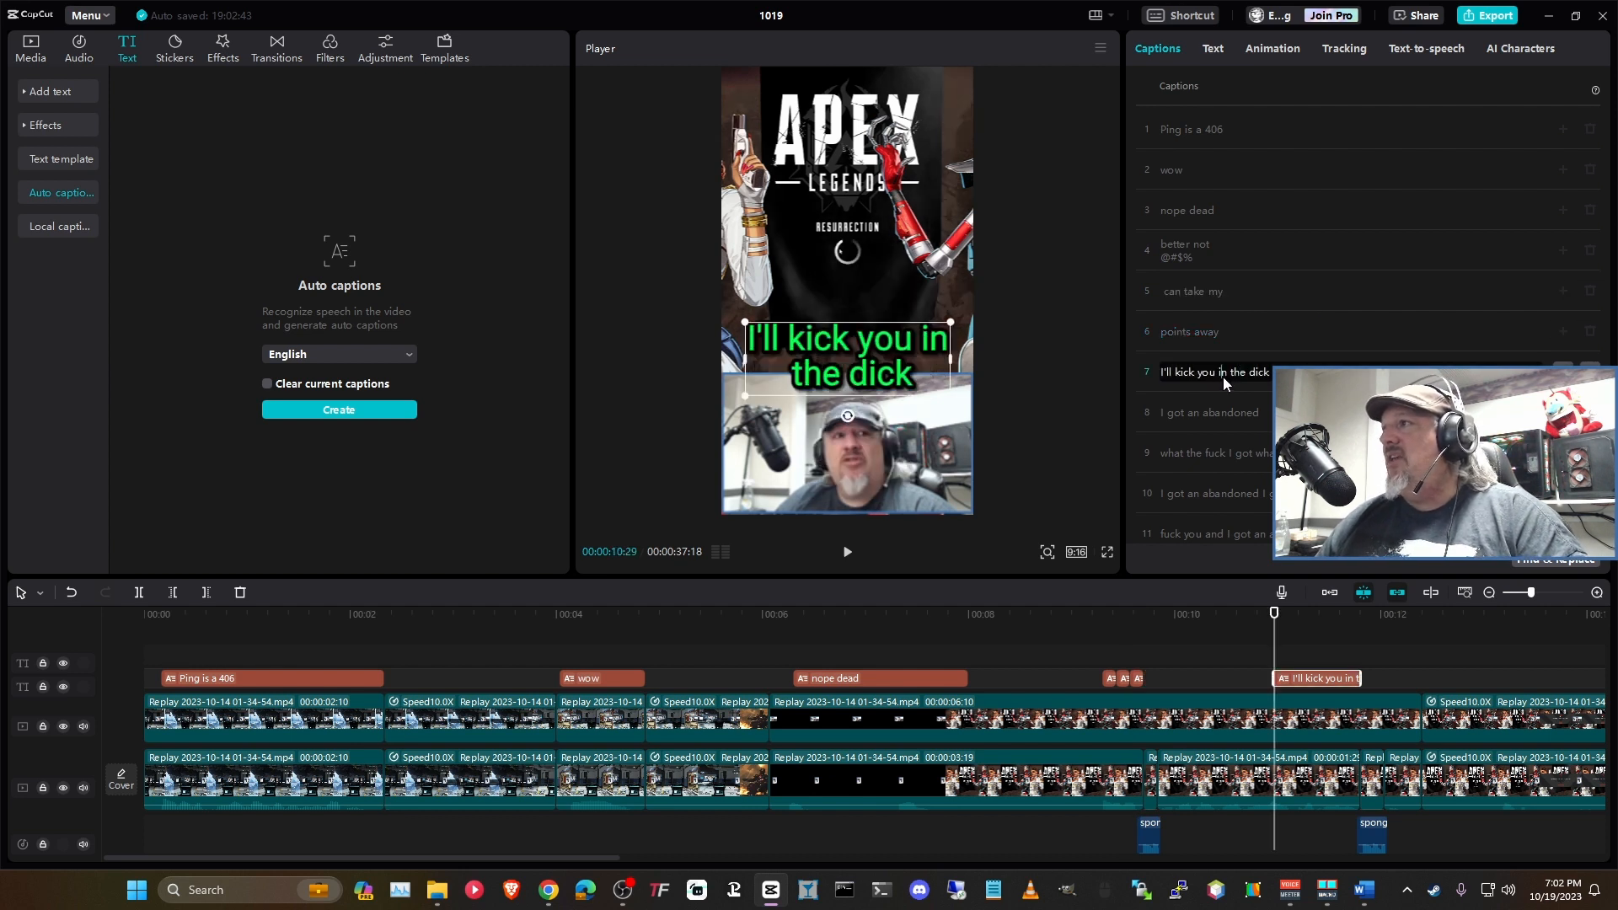
key("Return")
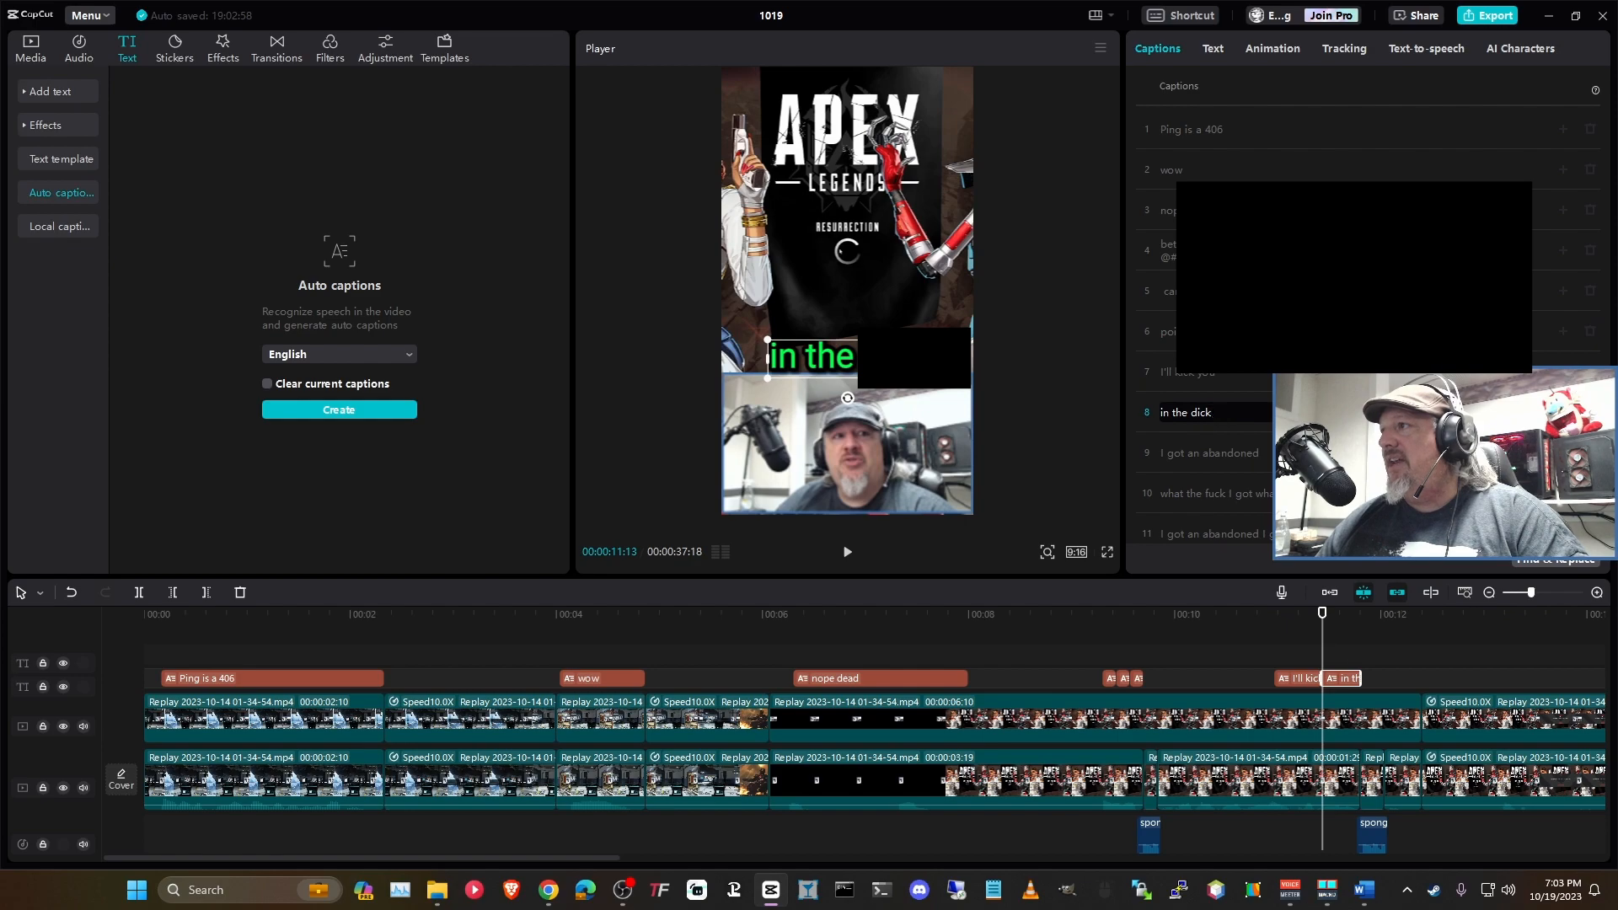
key("BackSpace")
key("BackSpace")
key("BackSpace")
key("BackSpace")
type("^#&$")
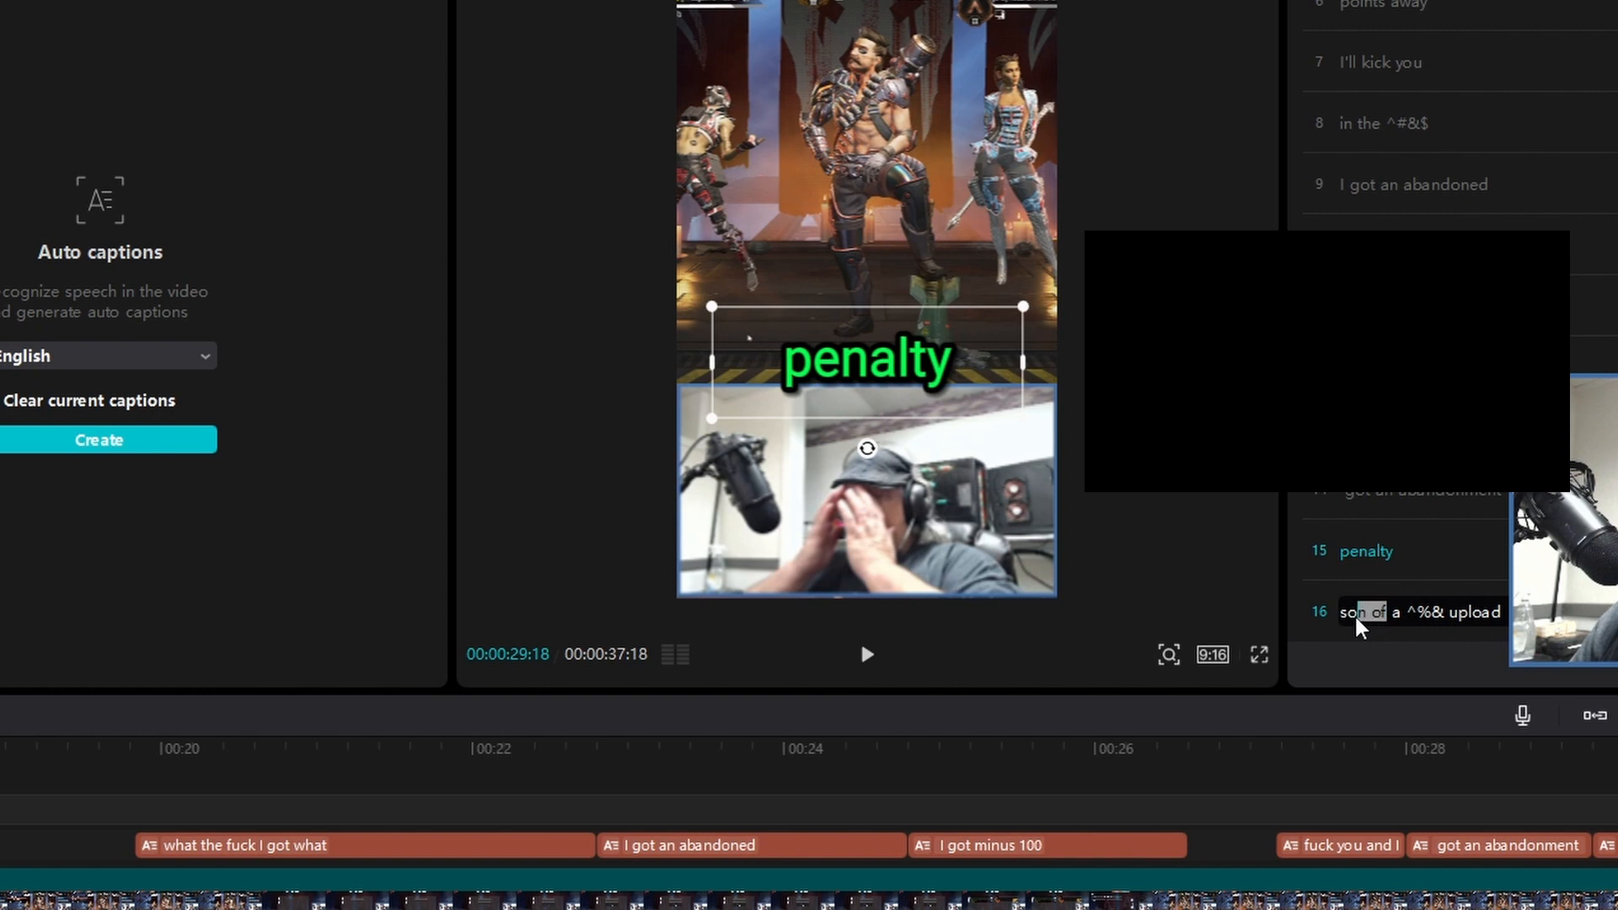
Step: Move the words "son of" from the start of the "a ^%& upload" caption to the end of the "penalty" caption
left_click_drag(1356, 619, 1336, 619)
key("ctrl+c")
left_click(1387, 620)
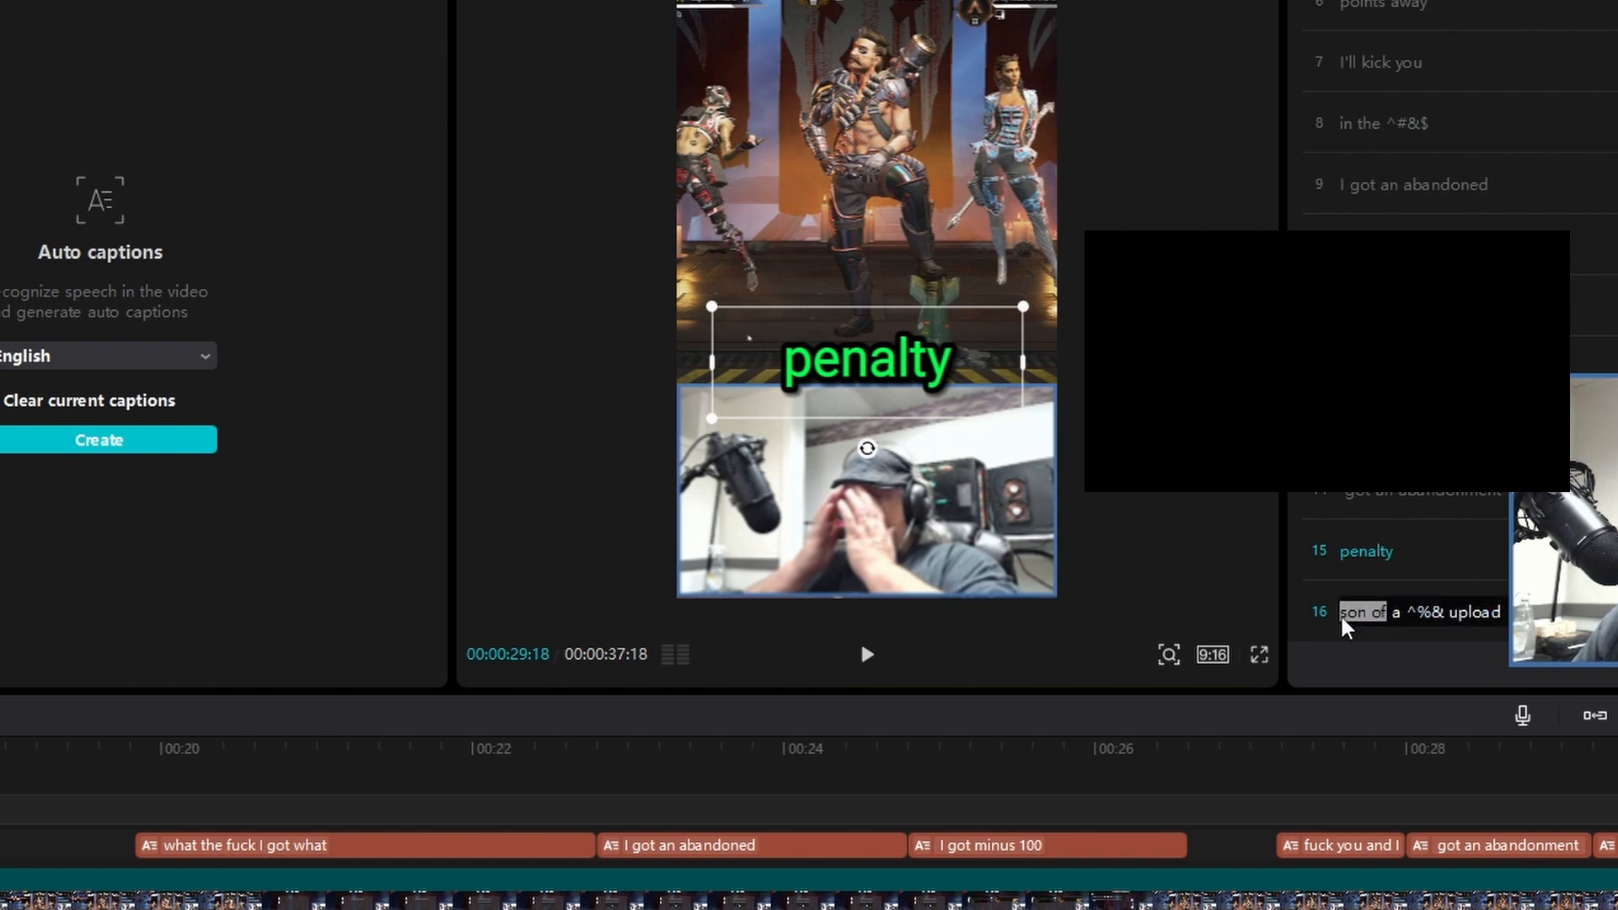
left_click(1388, 619)
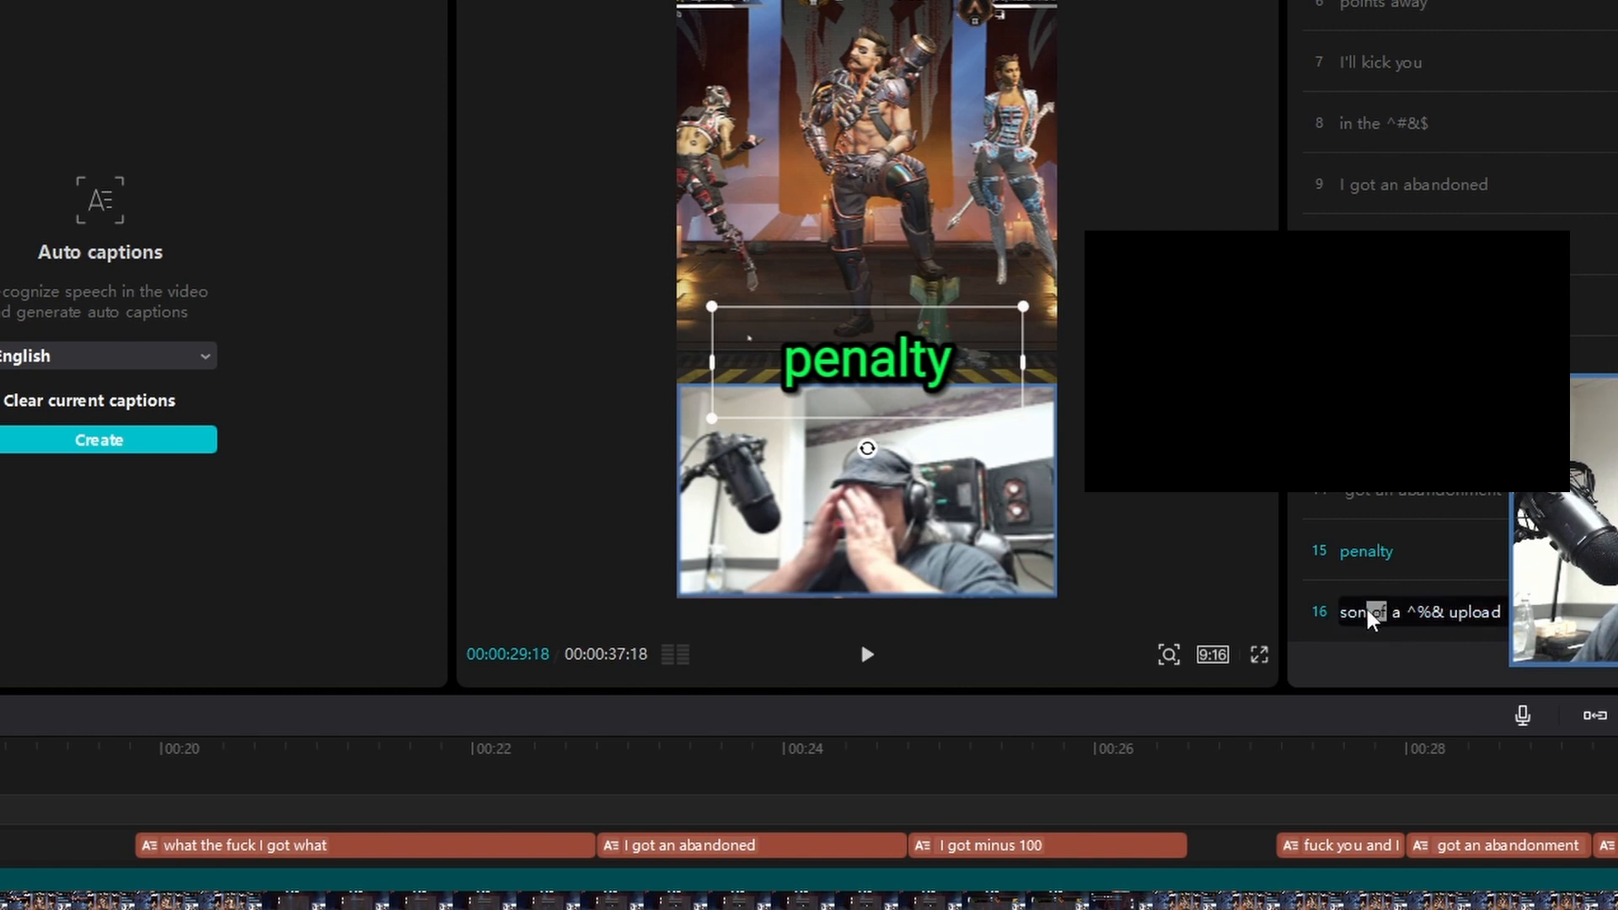
key("BackSpace")
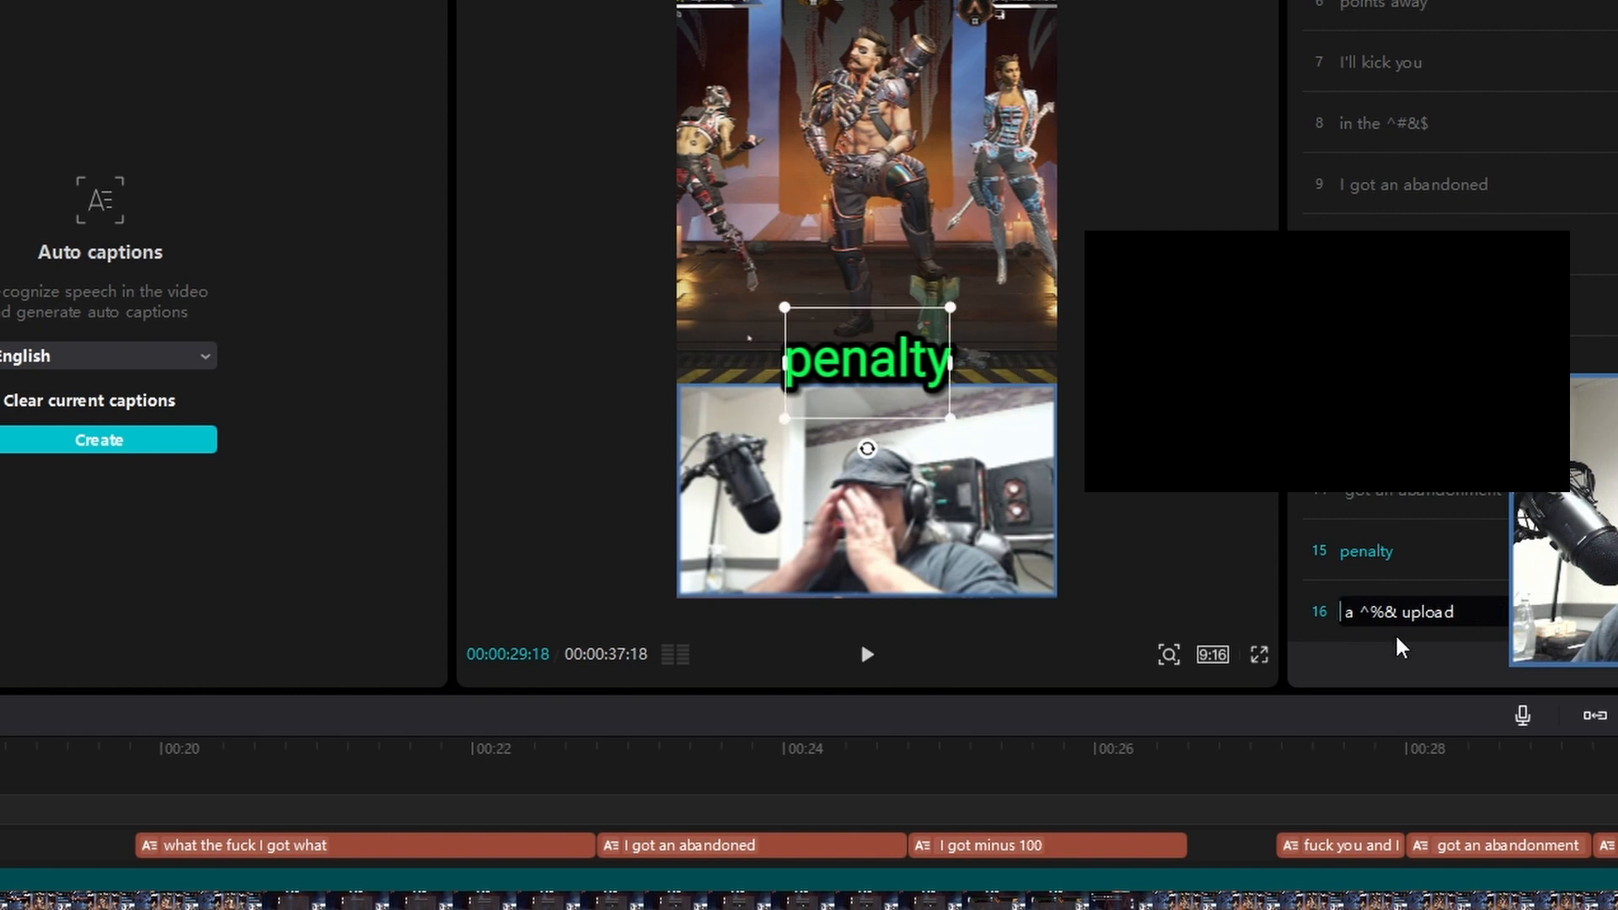
left_click(1420, 561)
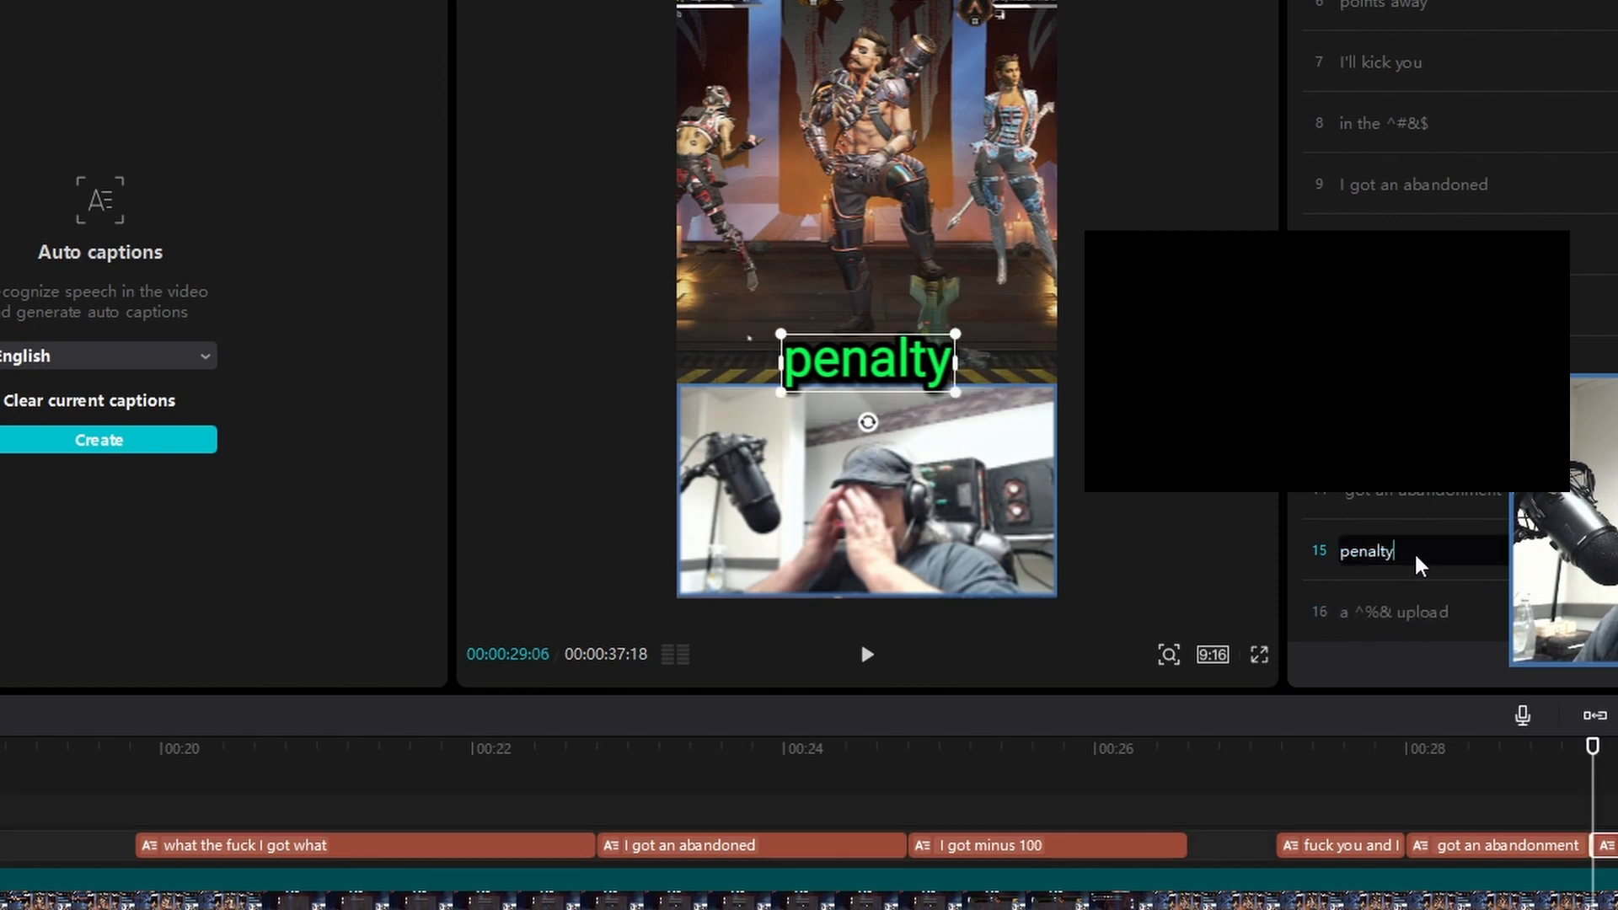
key("ctrl+v")
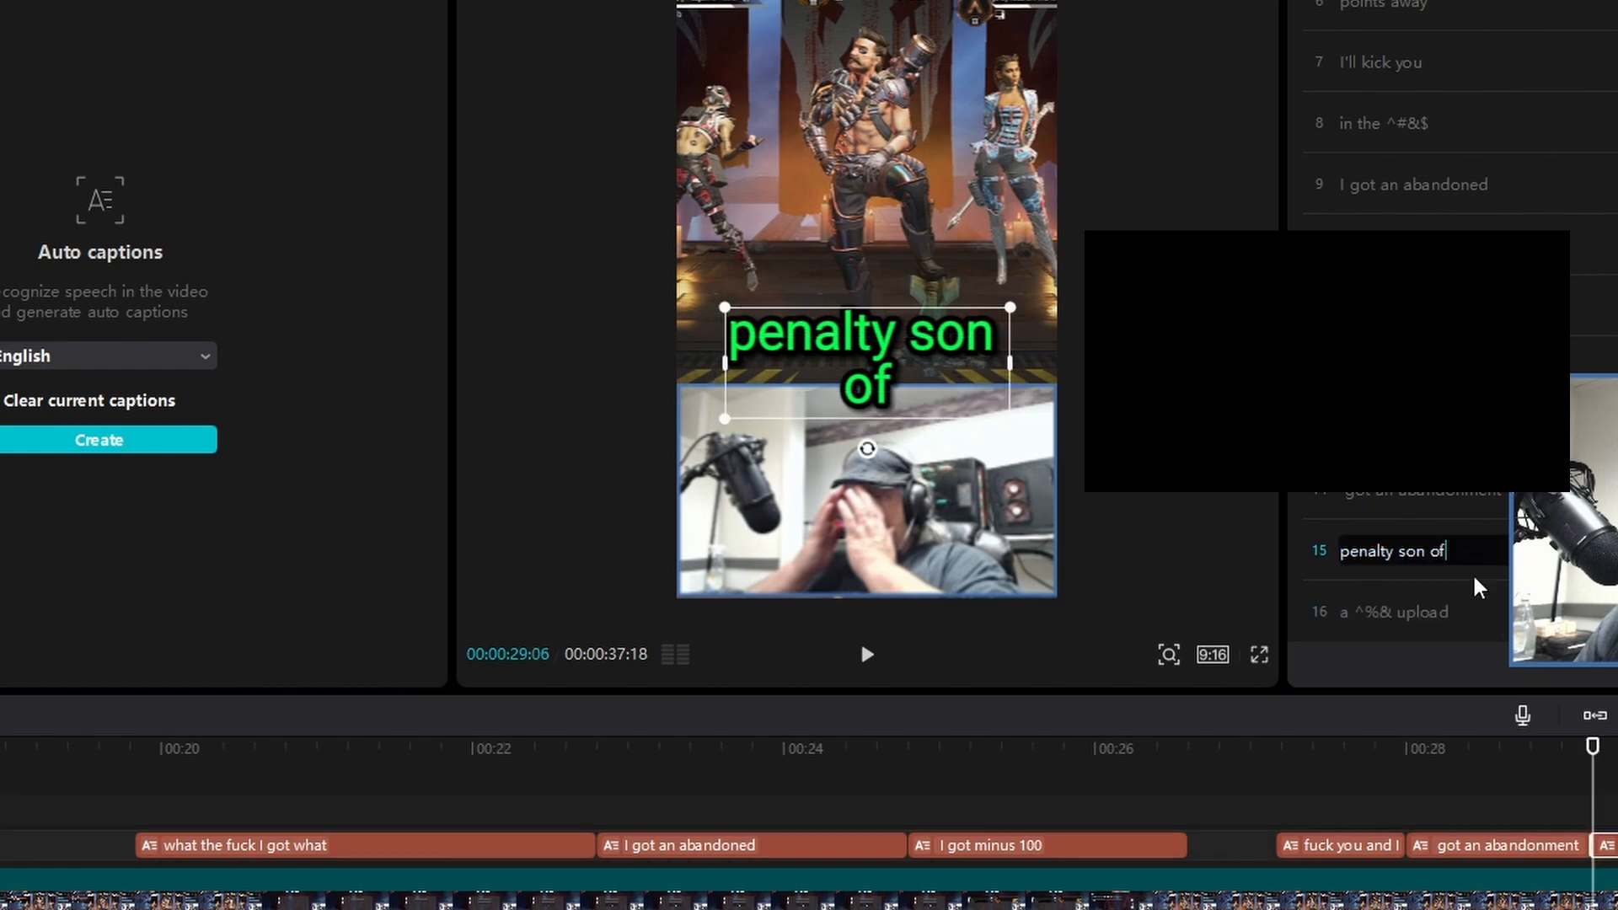
left_click(1471, 613)
left_click(1473, 556)
left_click(1473, 613)
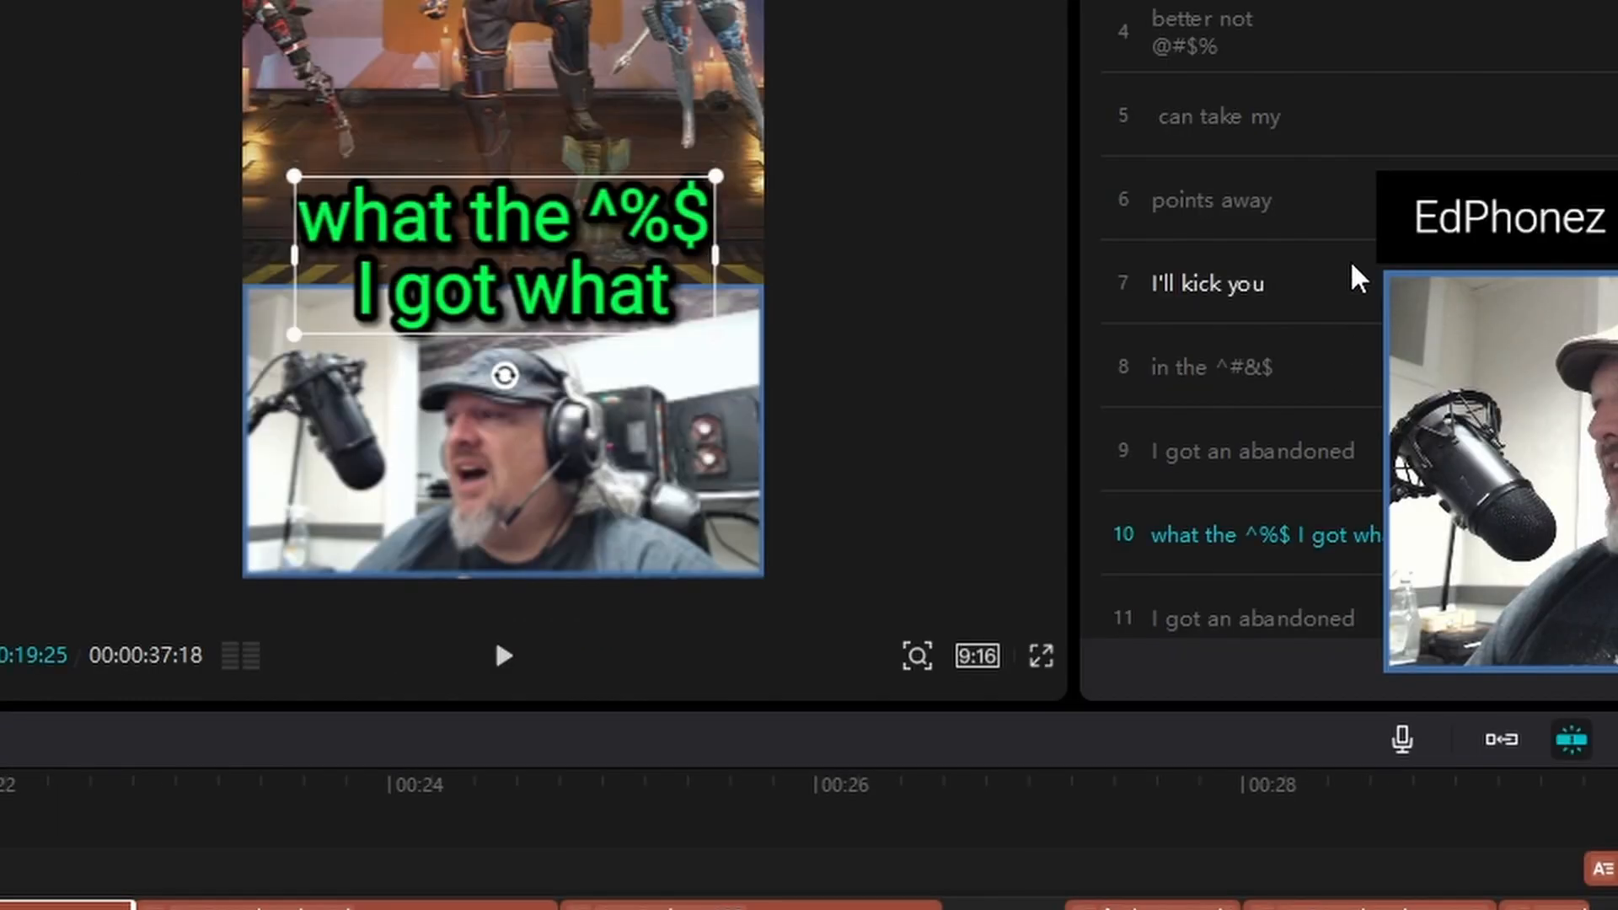
scroll(1348, 257, "down", 5)
scroll(1362, 277, "up", 5)
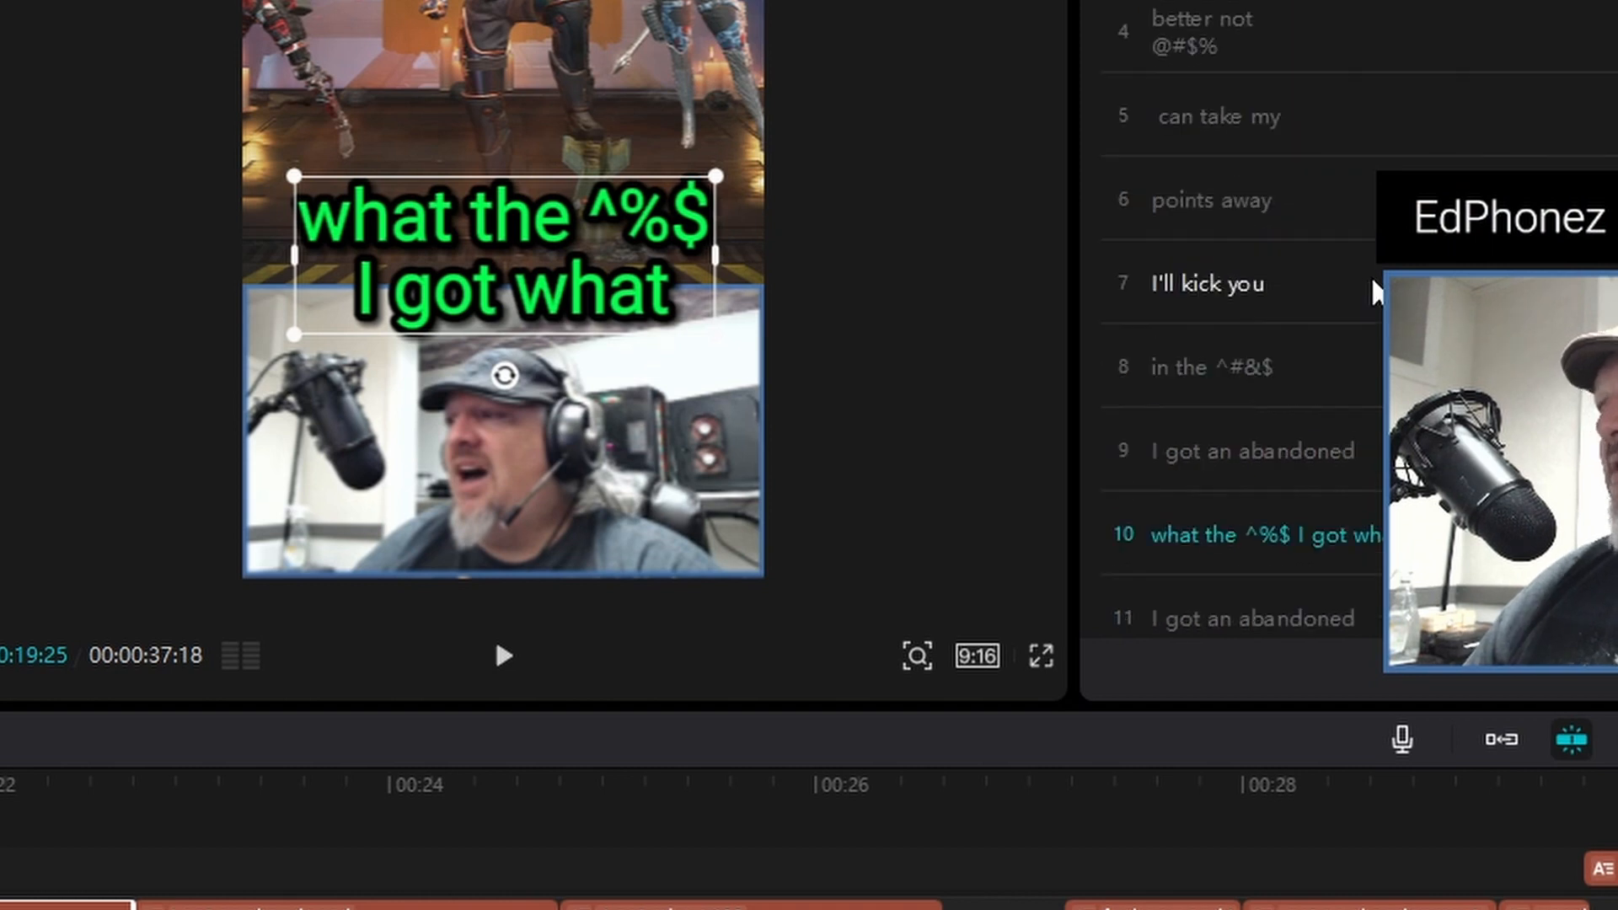
scroll(1372, 282, "down", 5)
scroll(1373, 303, "up", 5)
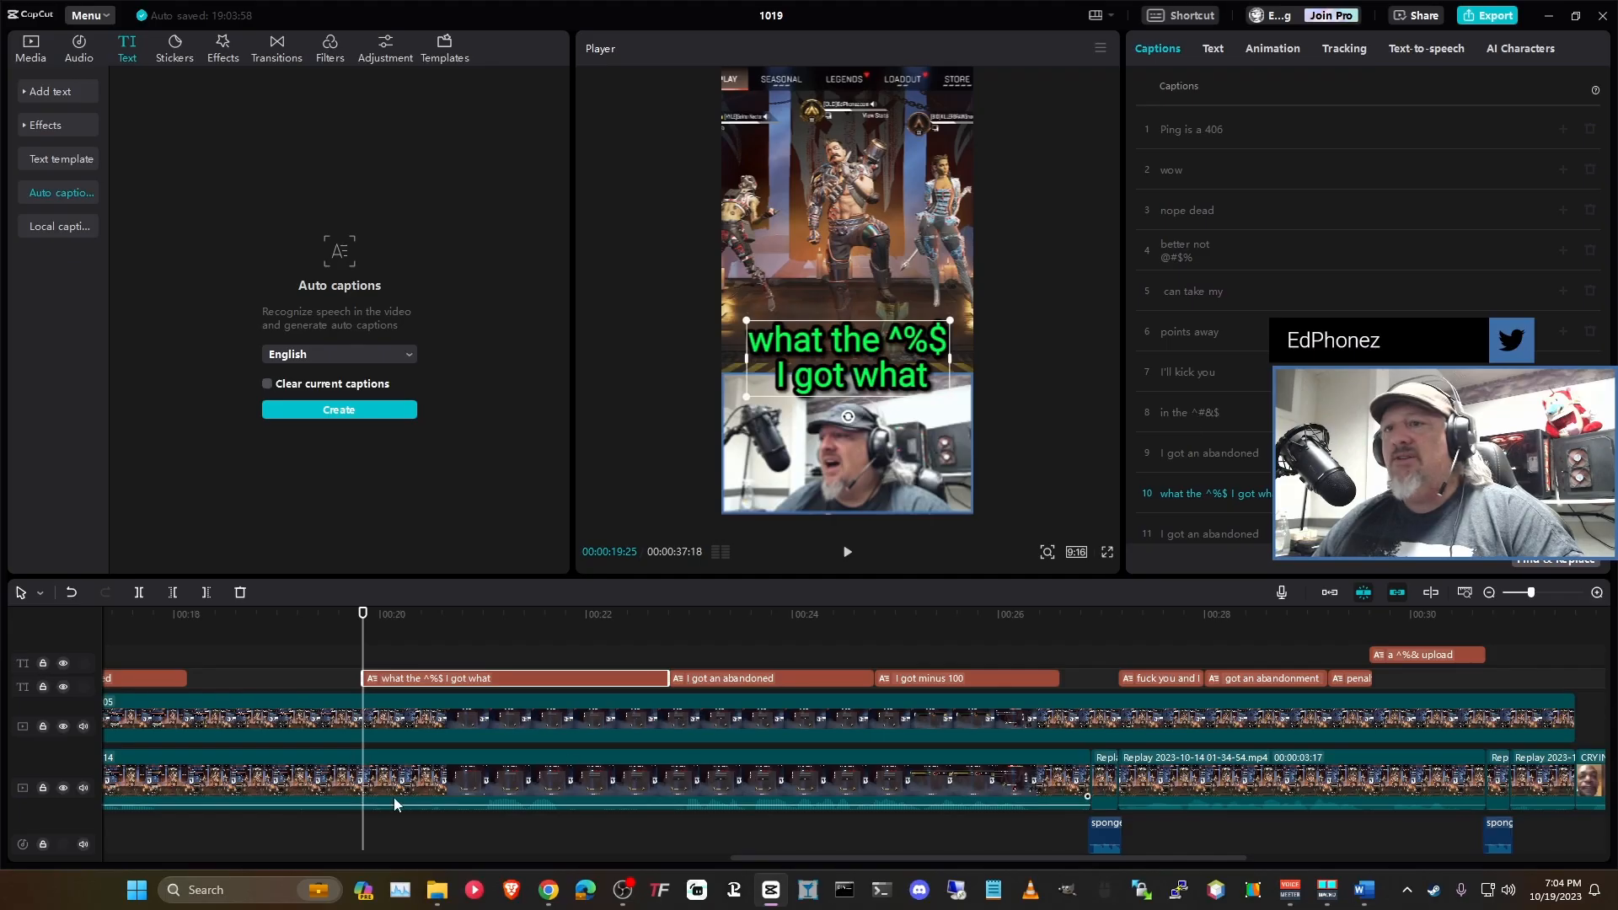
Step: Play the short from the very beginning to review the captions against the speech
left_click(260, 616)
scroll(383, 660, "down", 2)
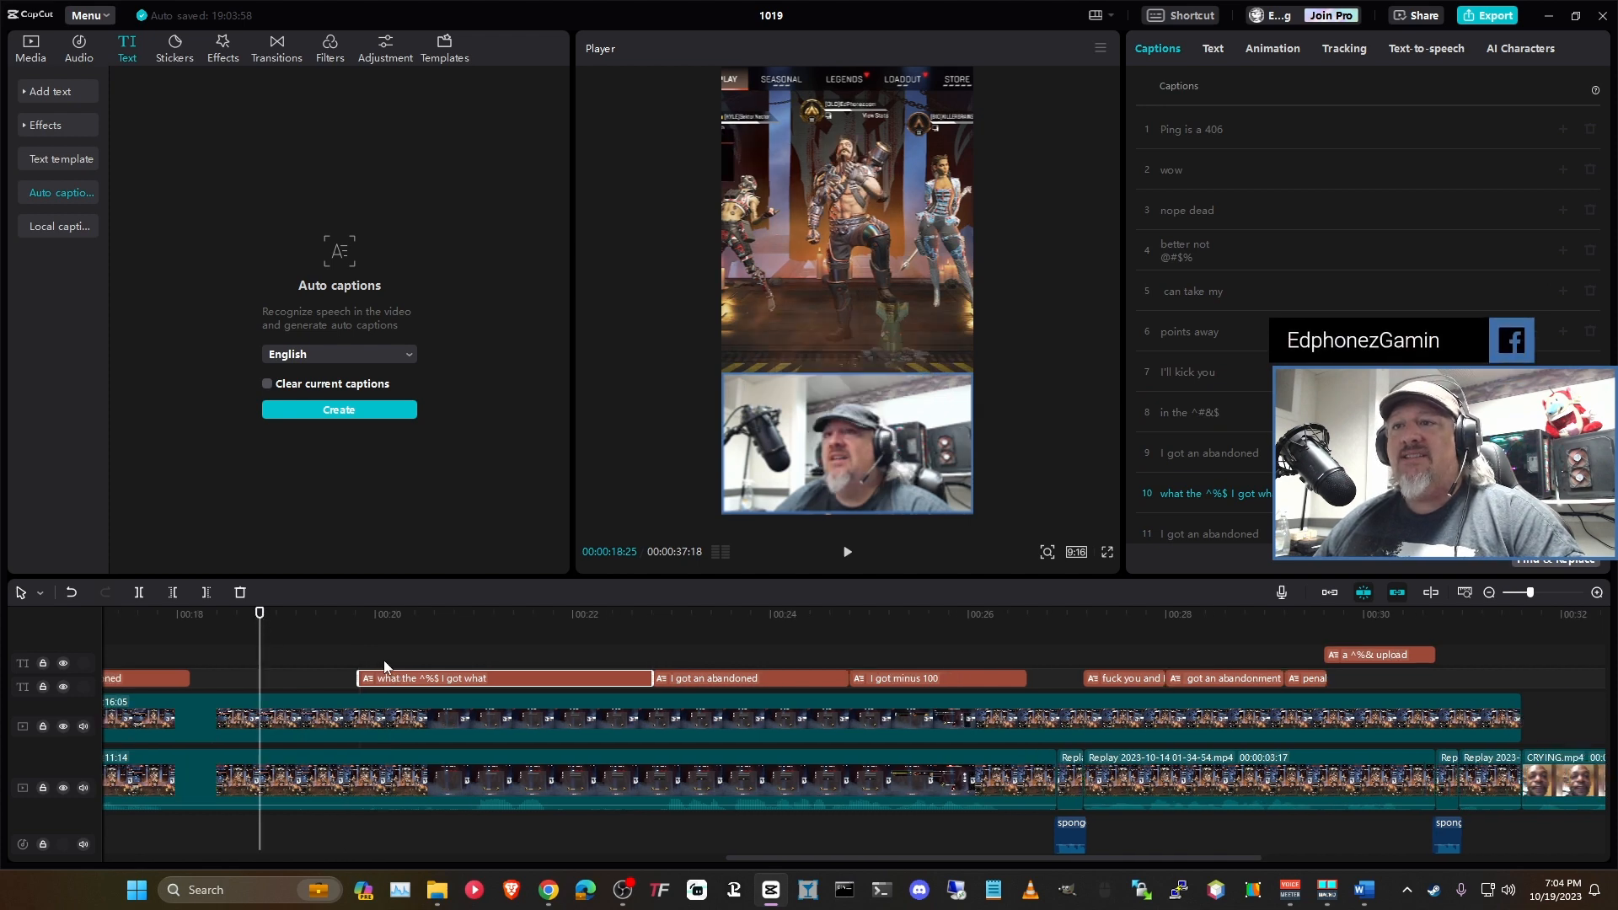
left_click(1469, 591)
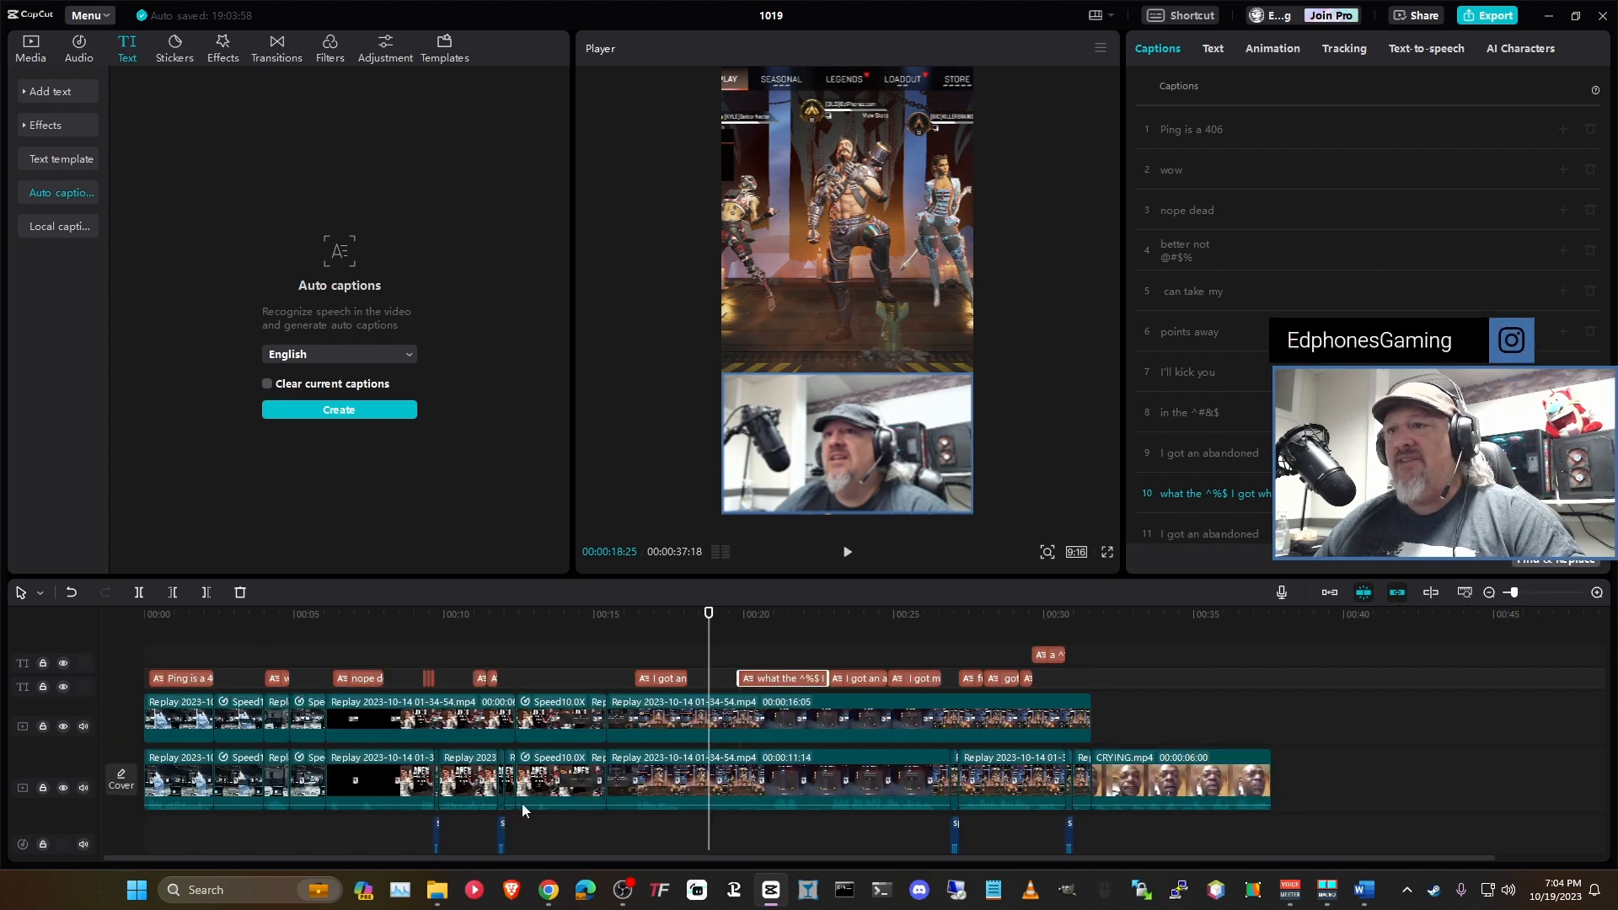
left_click(131, 616)
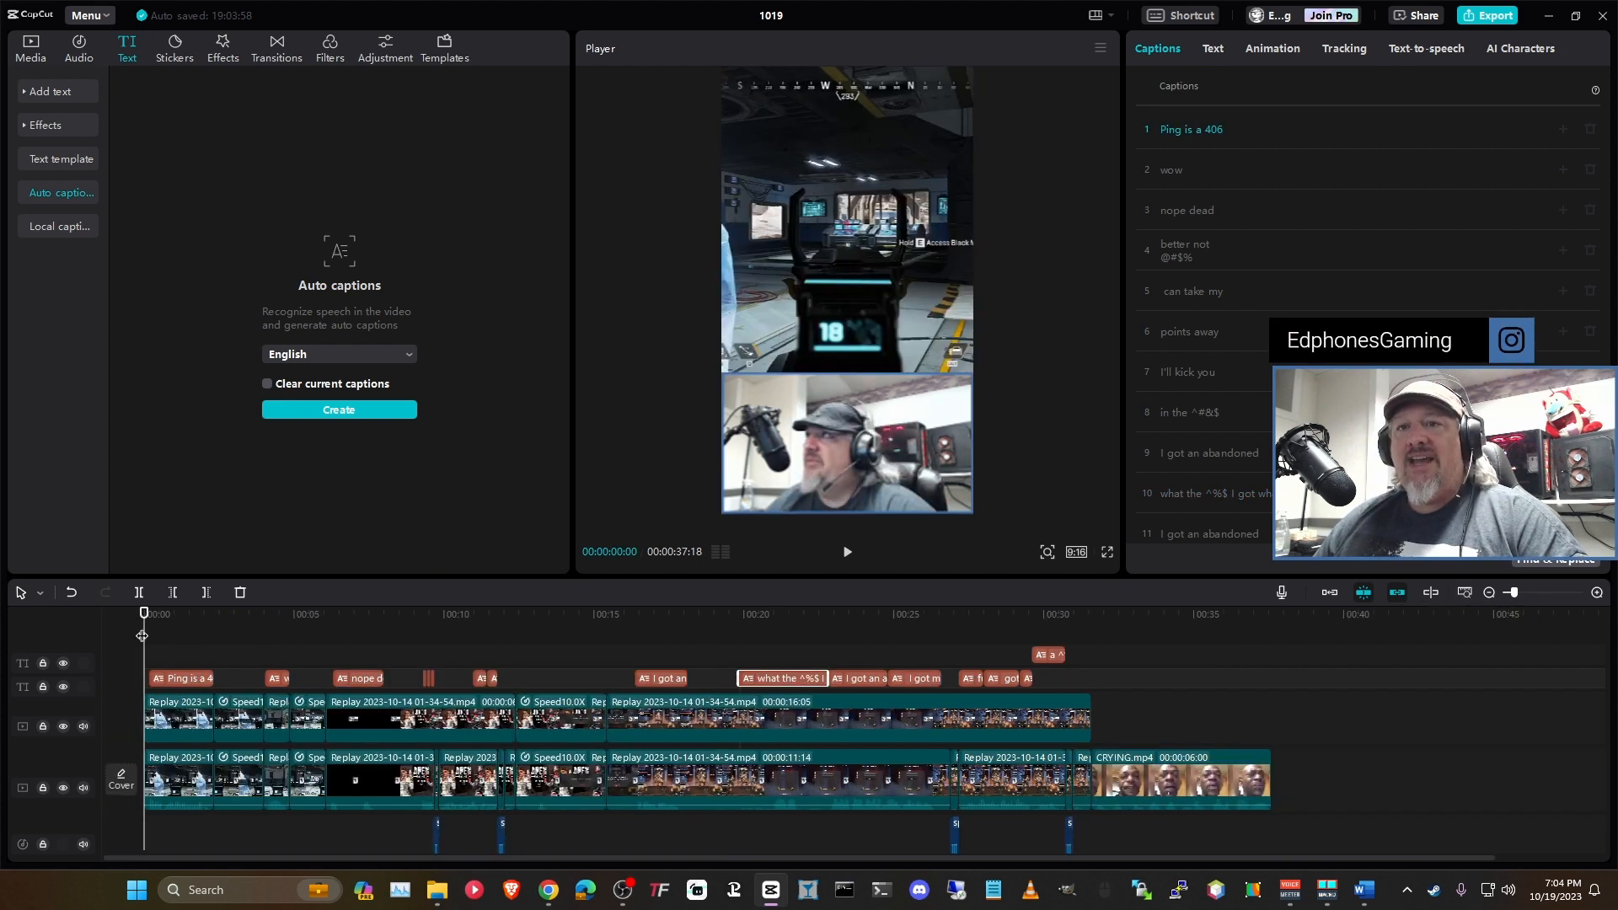
key("space")
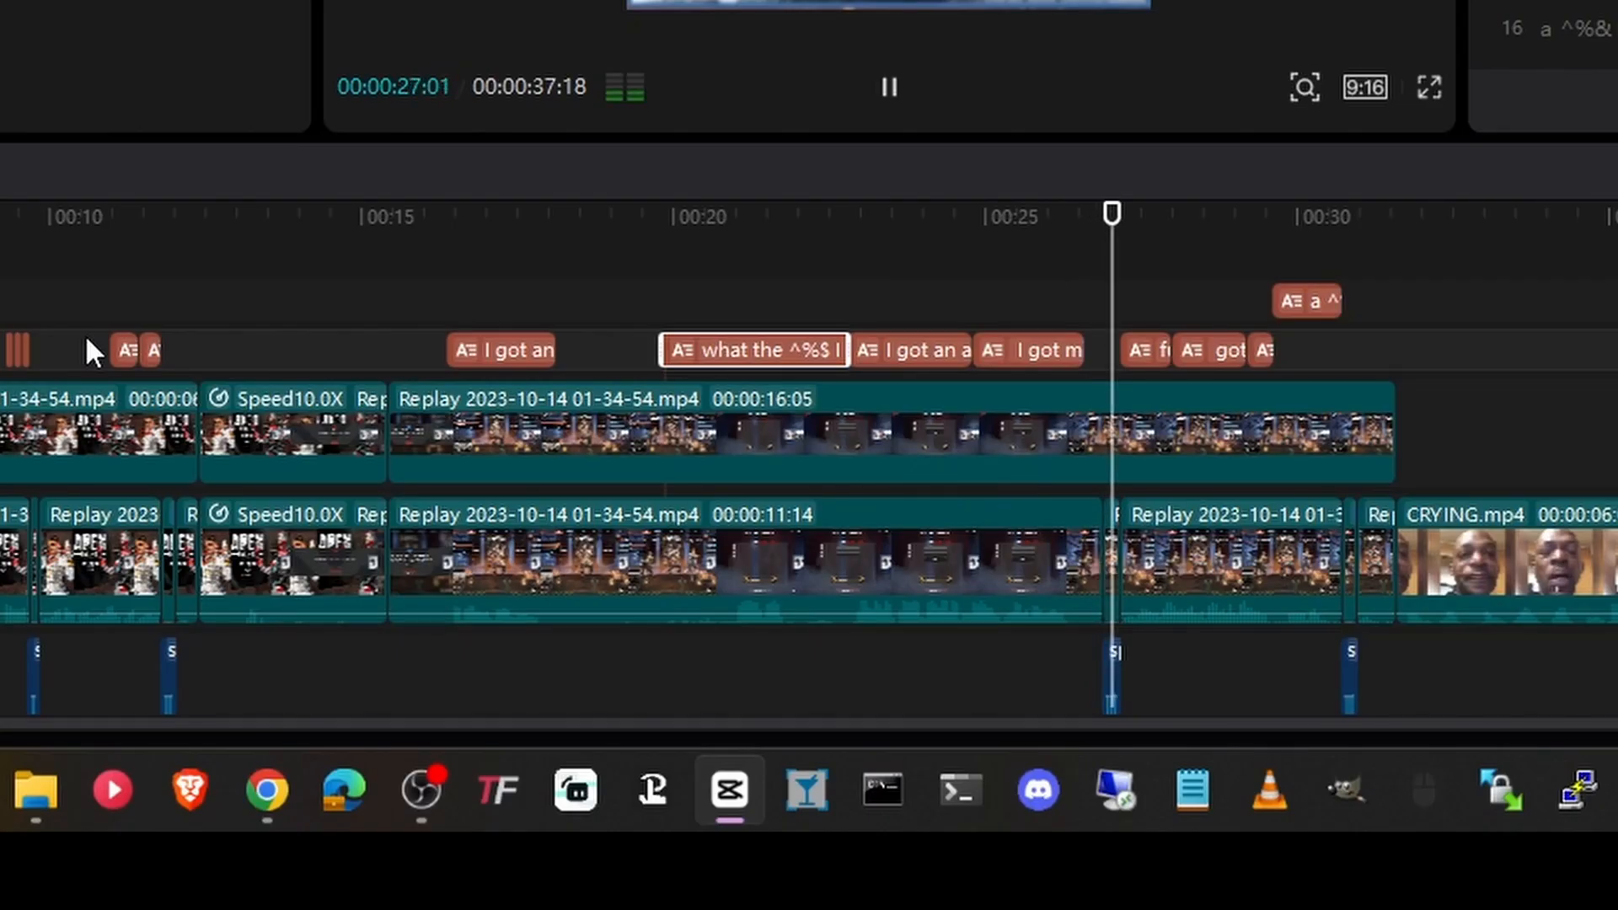
key("space")
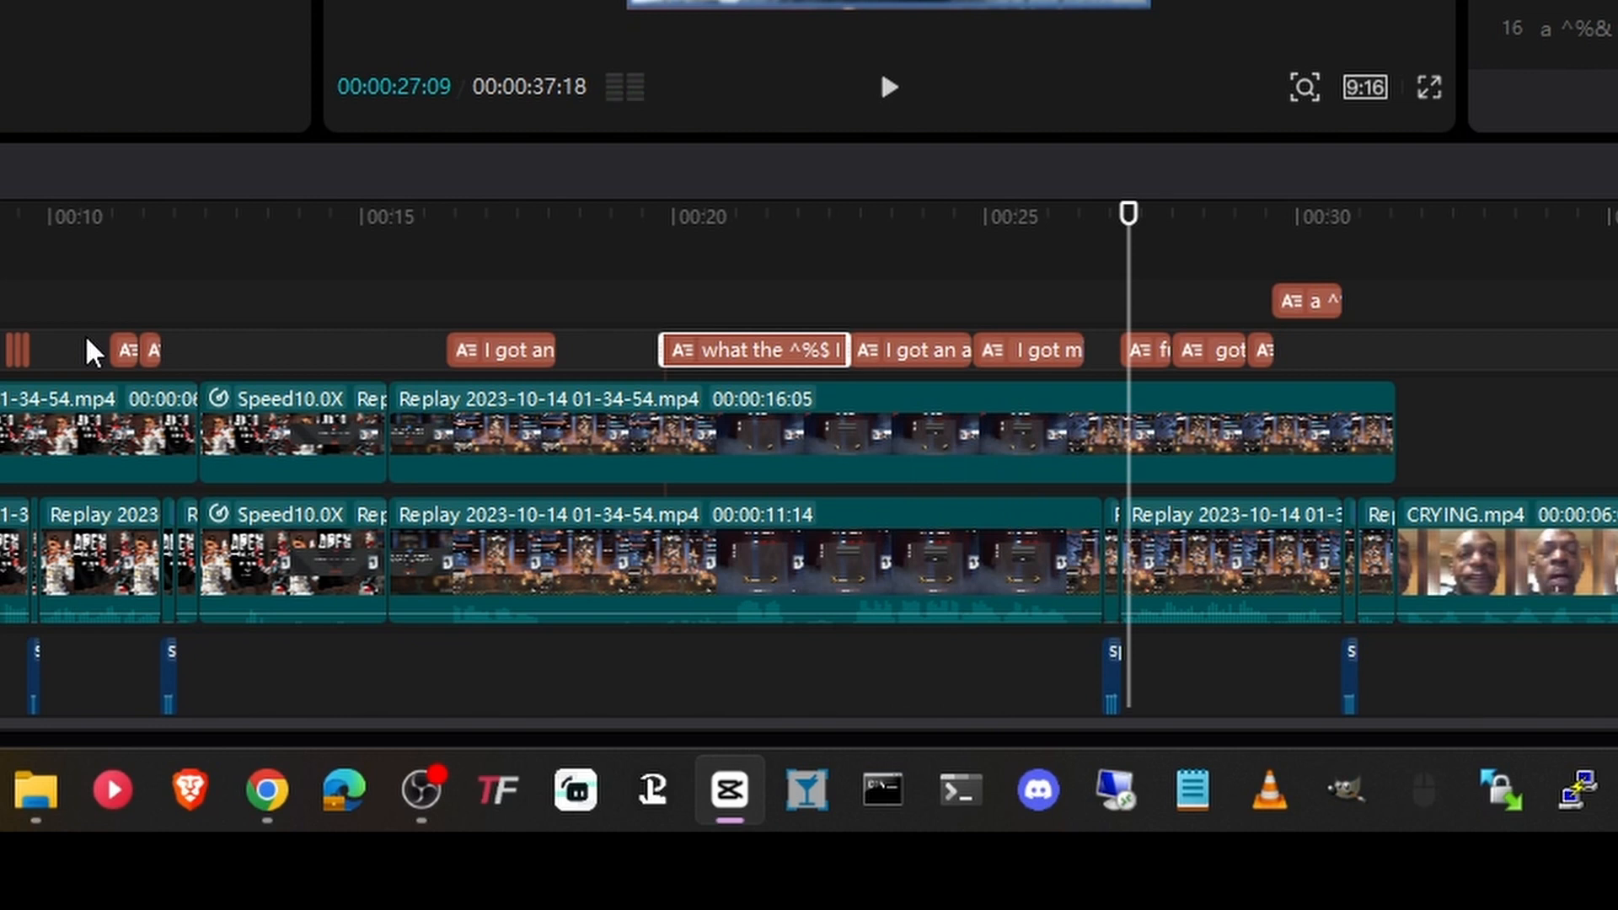
Step: Replay the section under the "what the ^%$ I got what" caption to check its audio
left_click(663, 227)
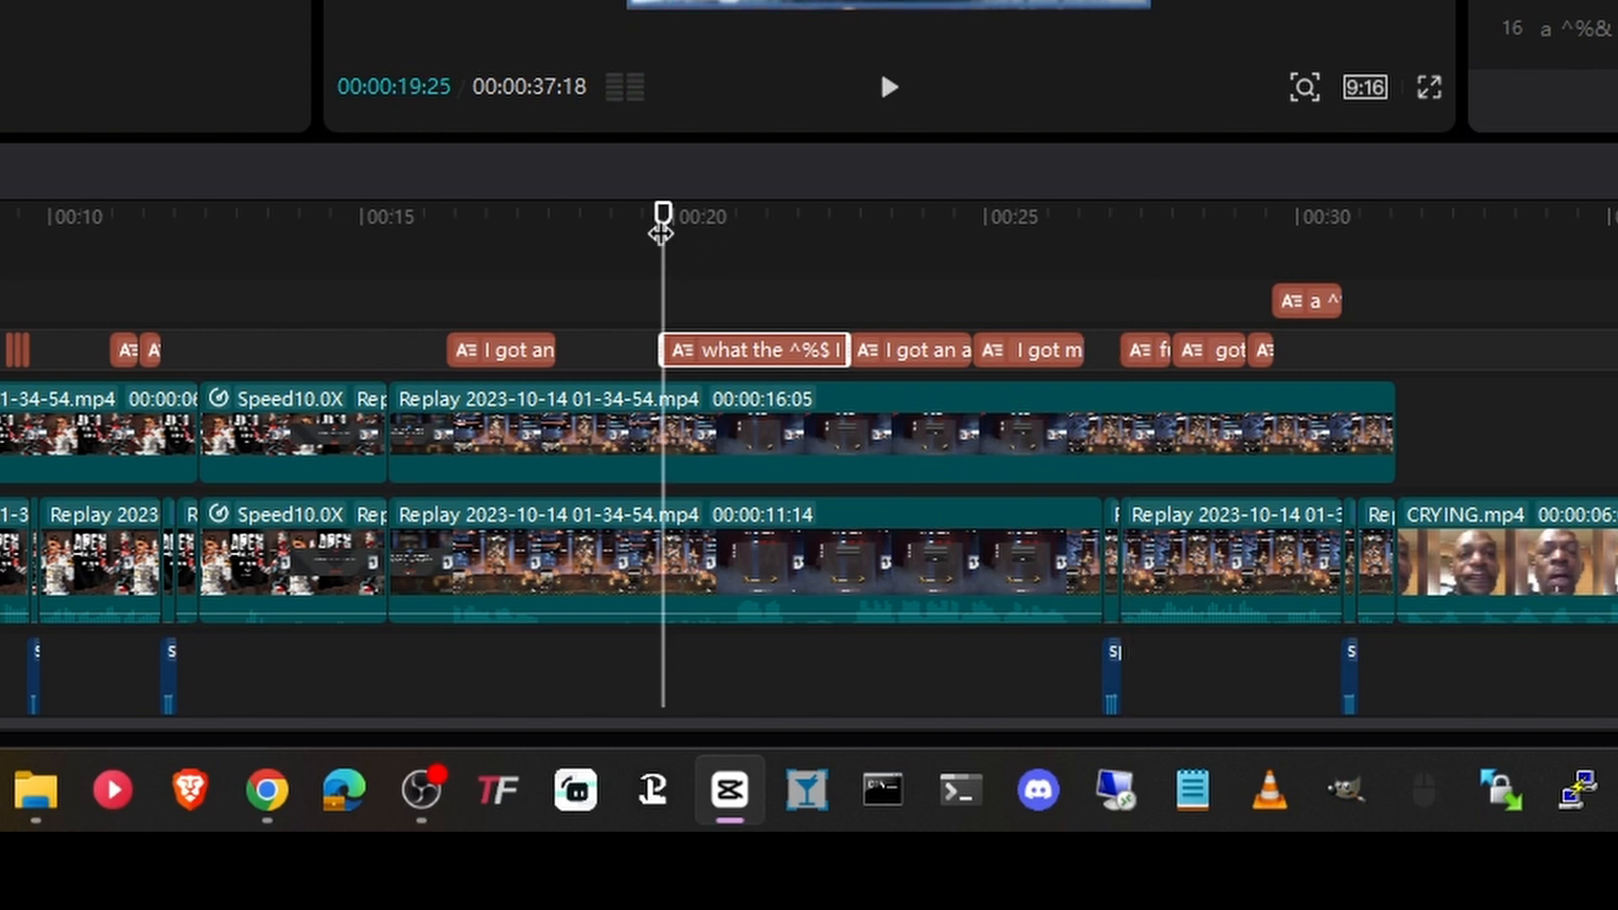
key("space")
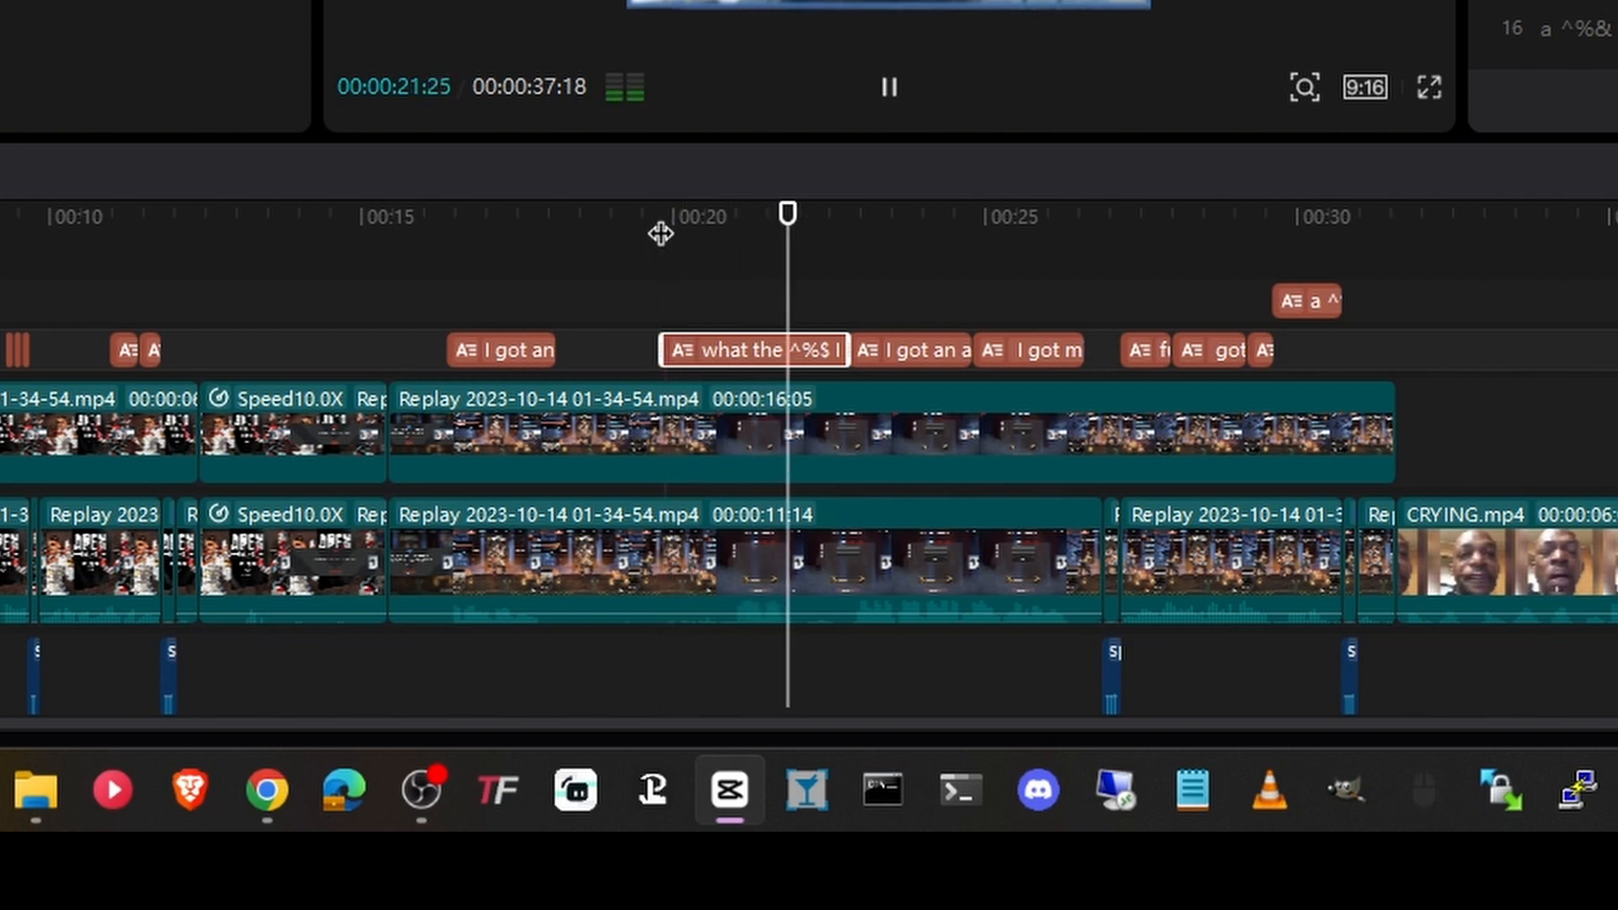
key("space")
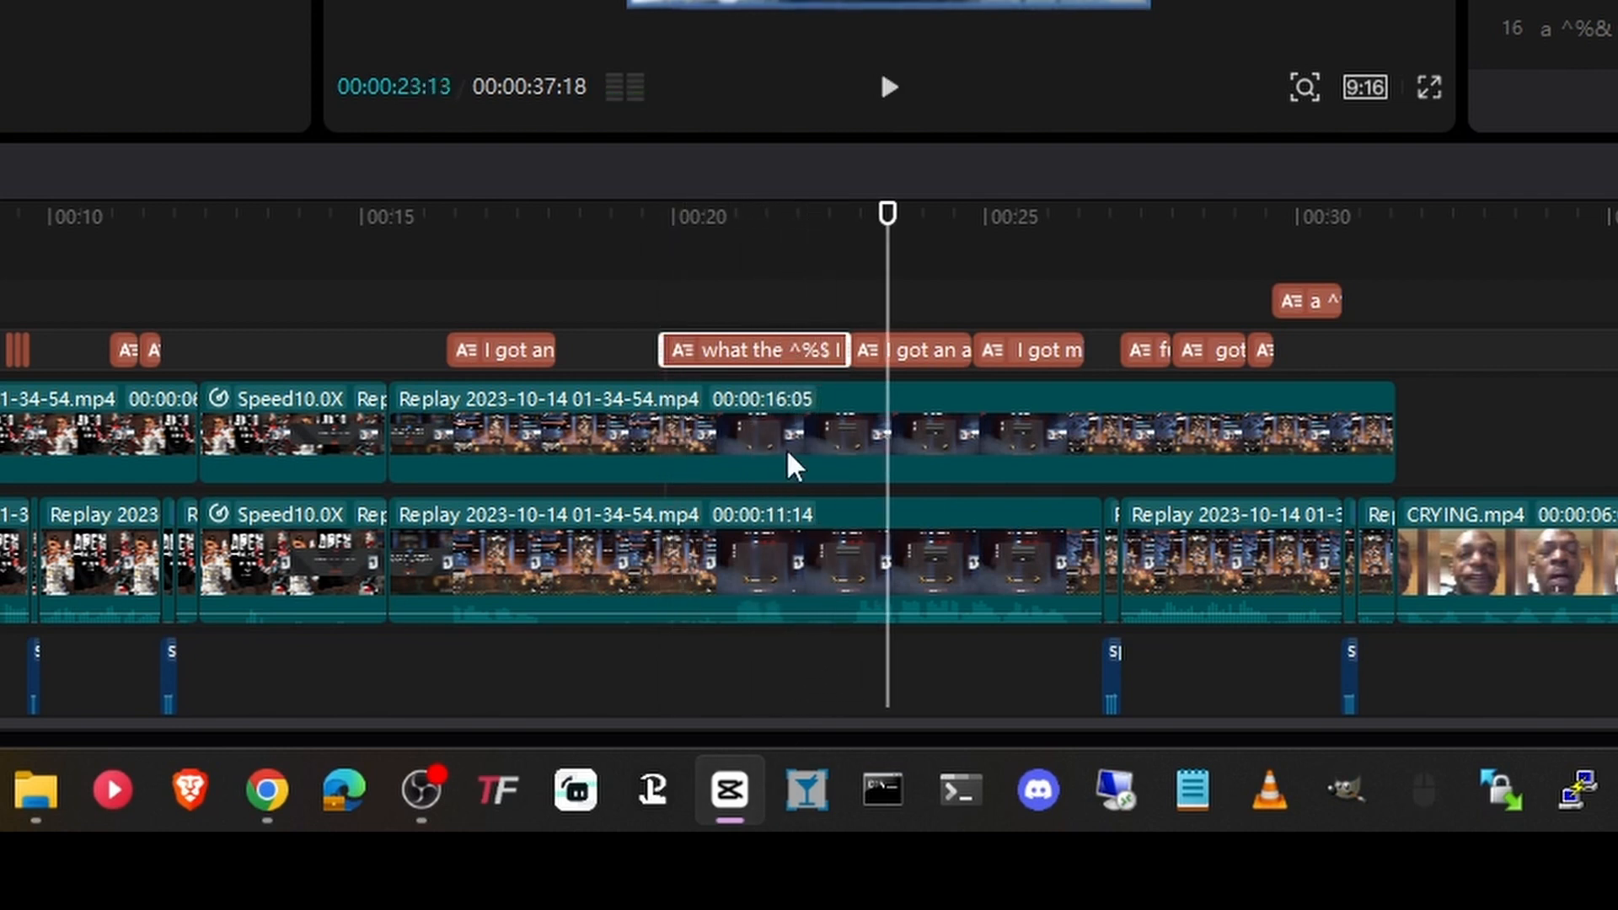
left_click(780, 221)
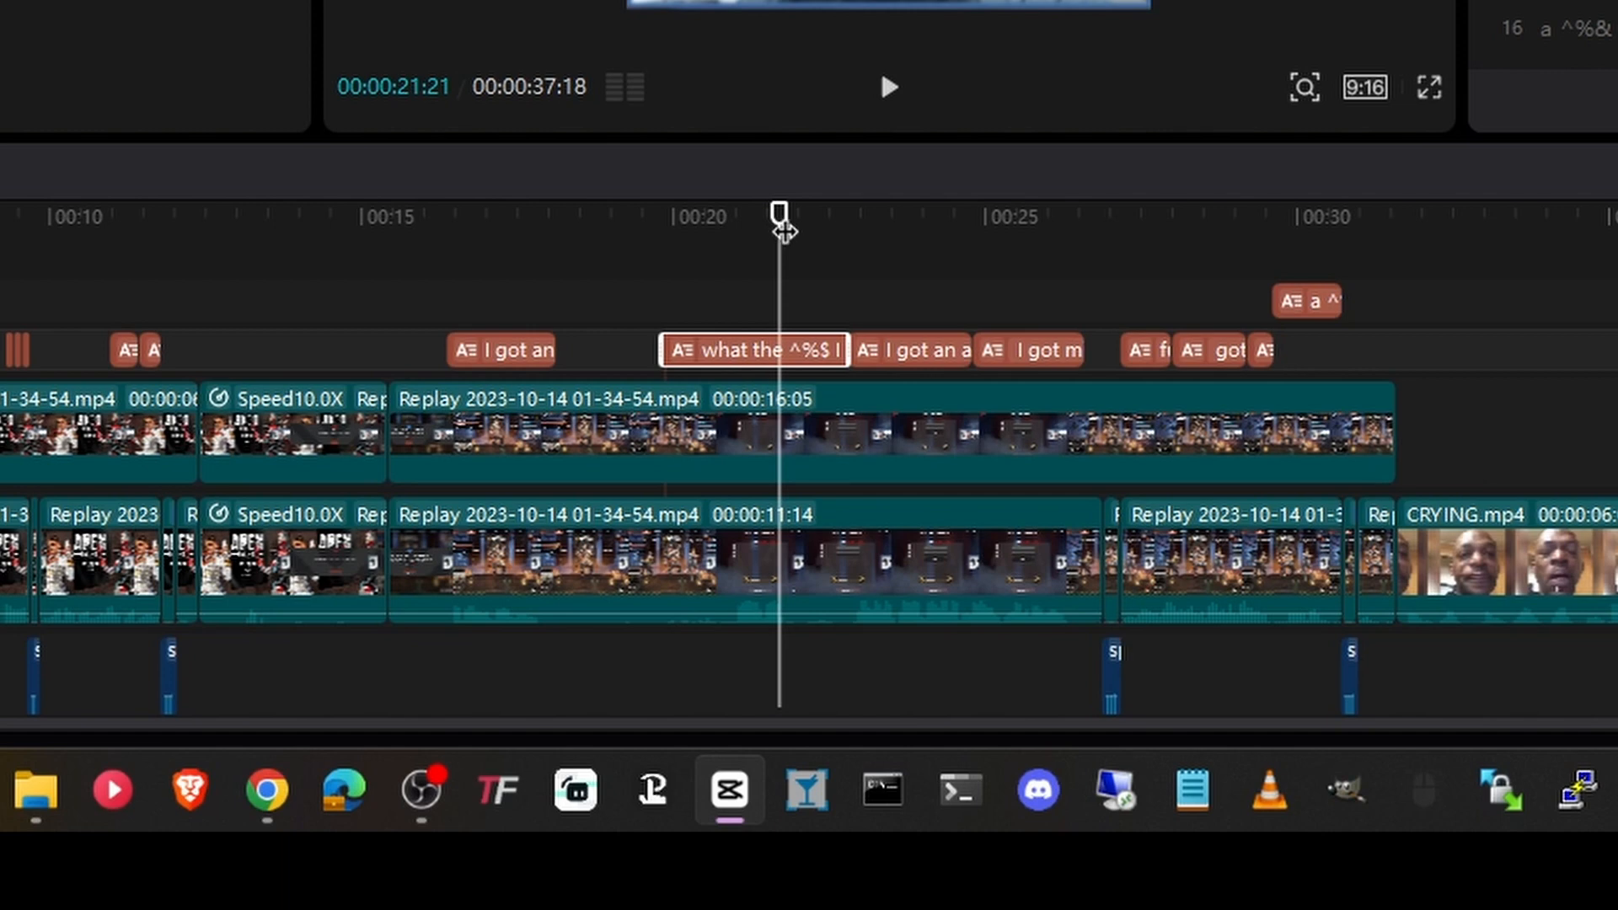
key("space")
key("space")
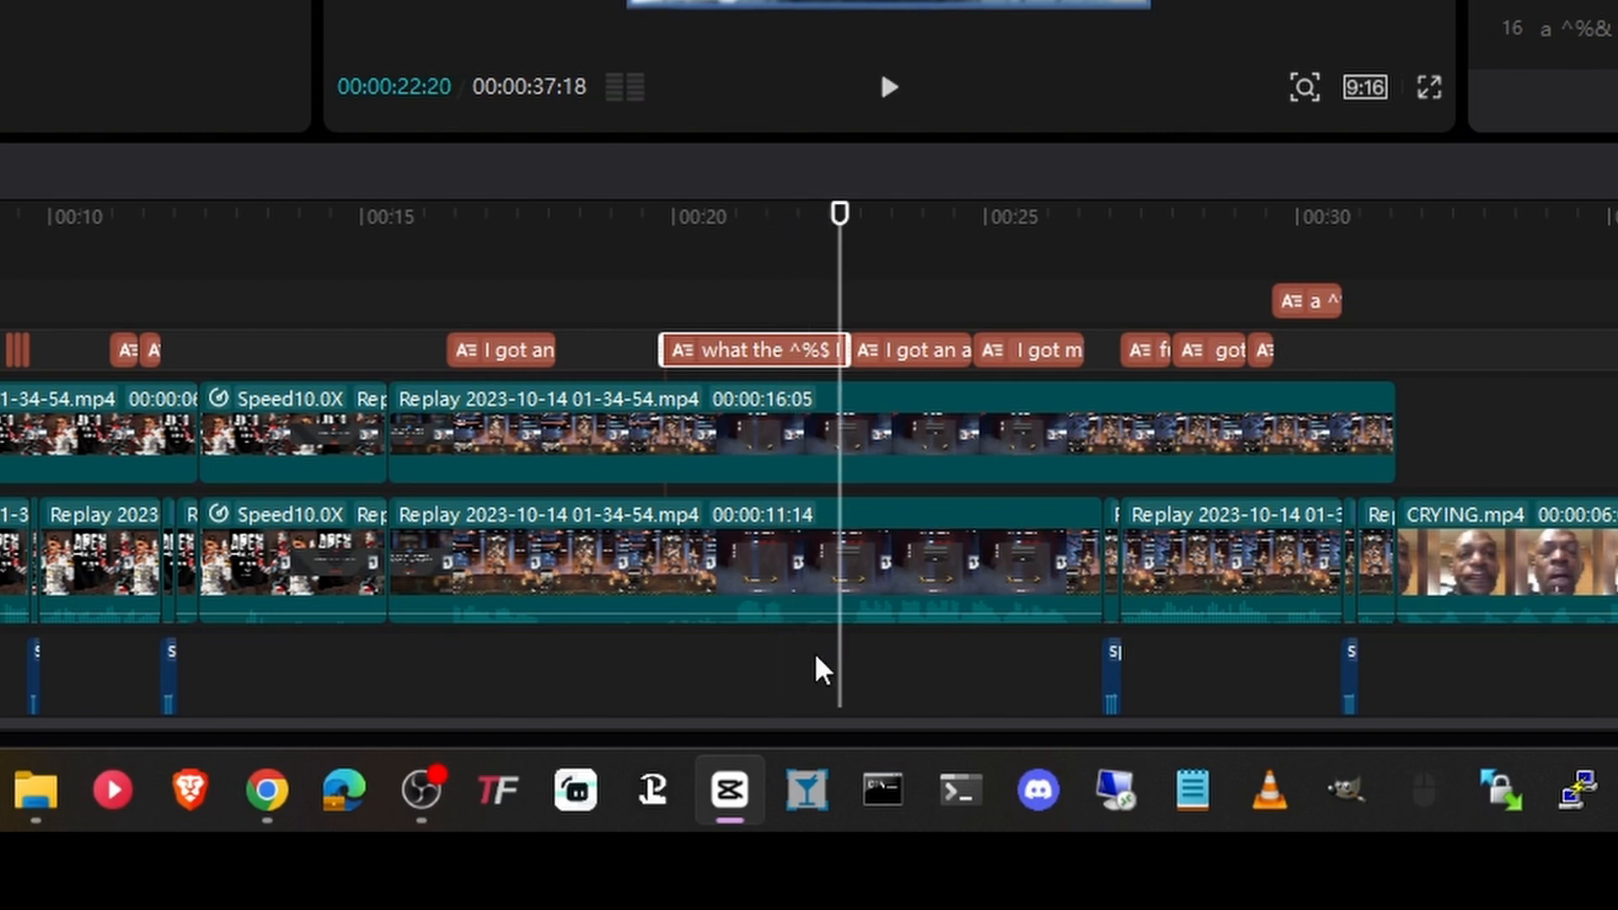
Step: Raise the volume of the lower-track gameplay clip under the "what the ^%$ I got what" caption to about 12.4 dB
scroll(826, 670, "up", 2)
scroll(826, 674, "up", 3)
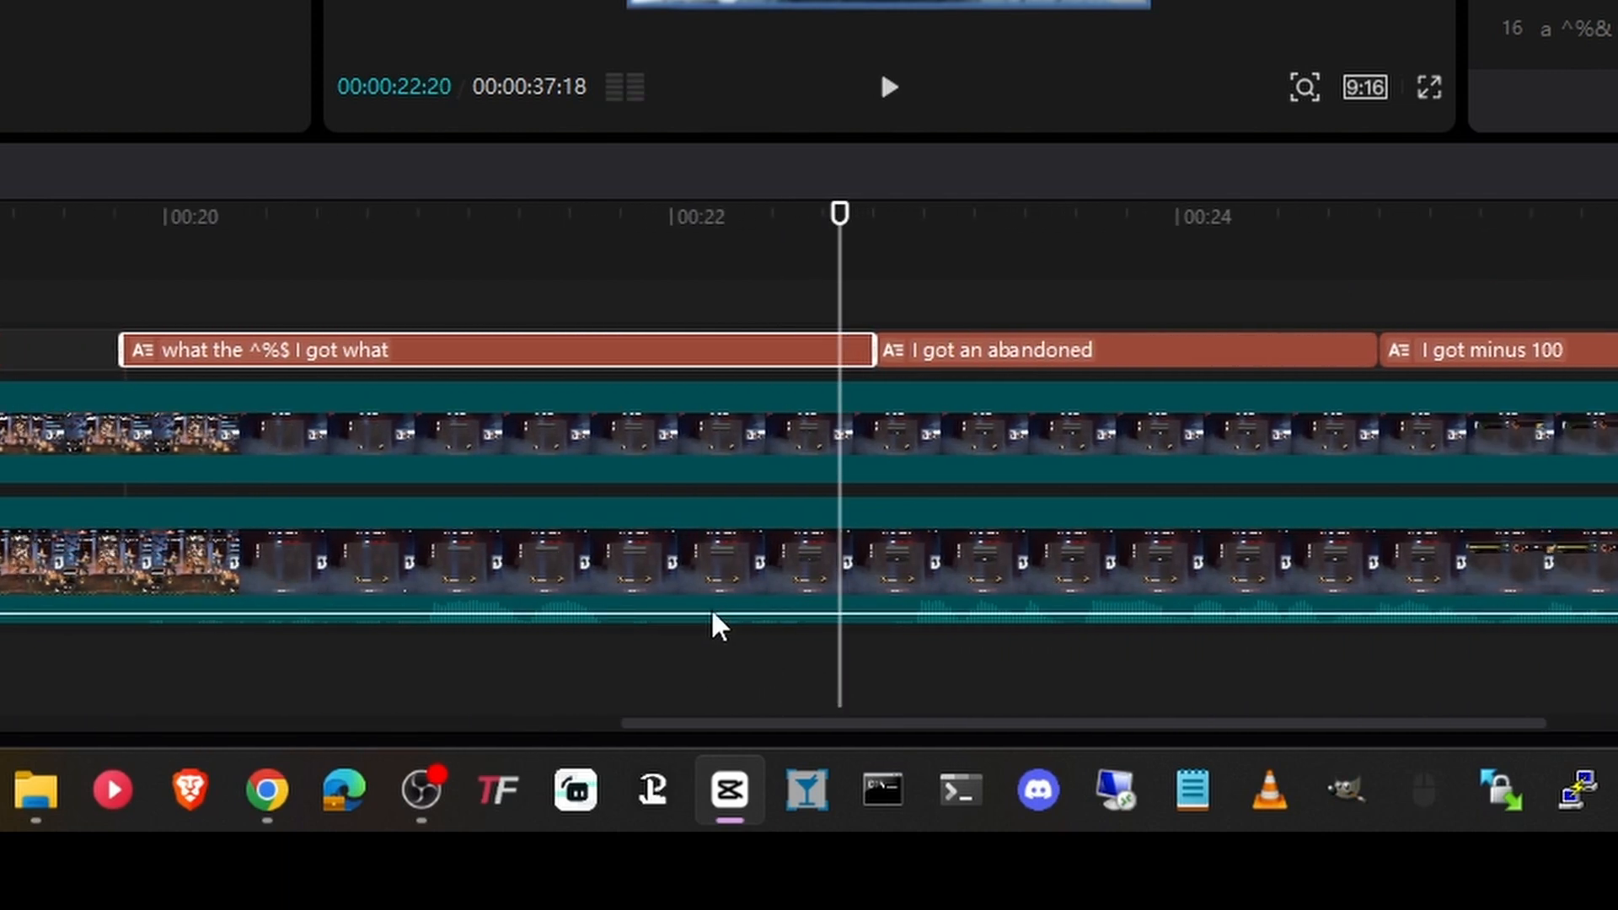
left_click(708, 563)
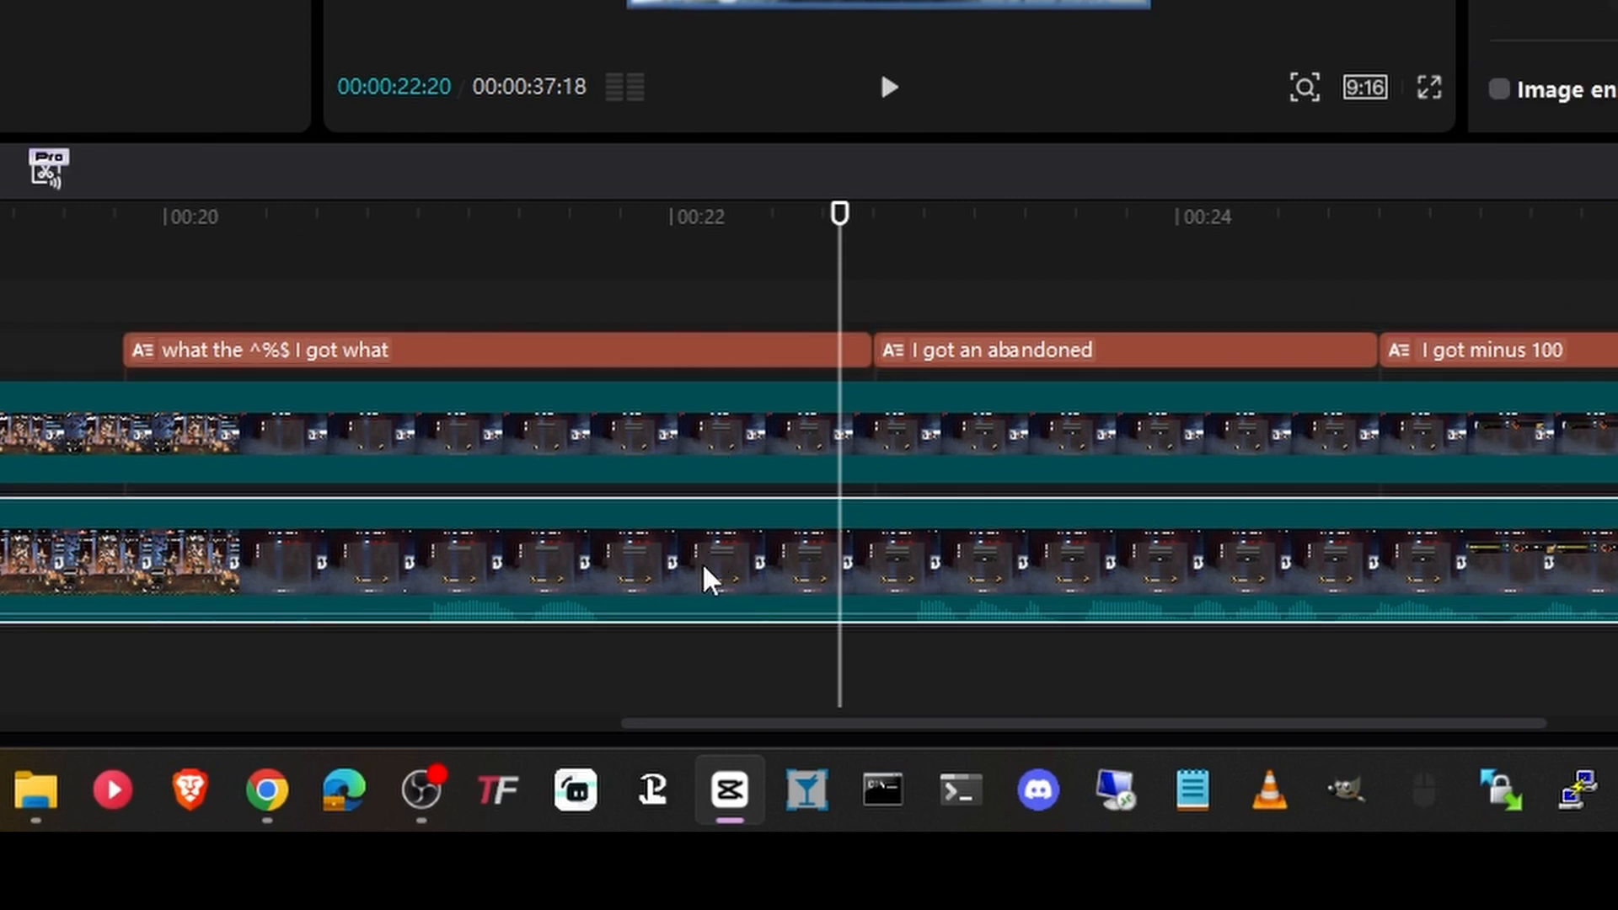
left_click(723, 241)
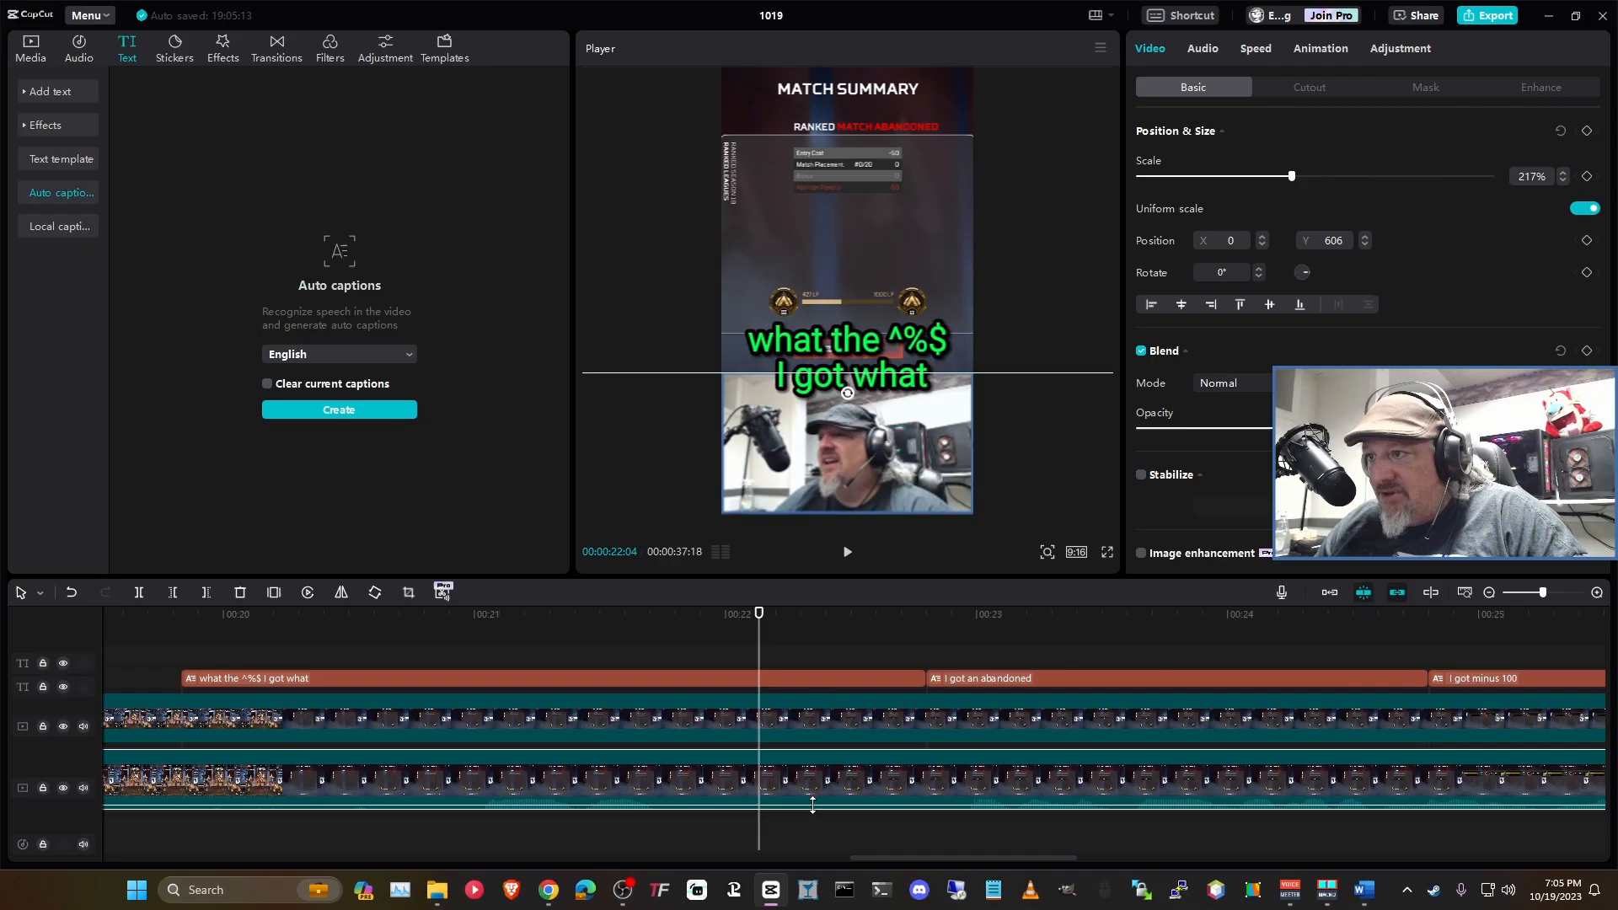
left_click_drag(813, 805, 809, 799)
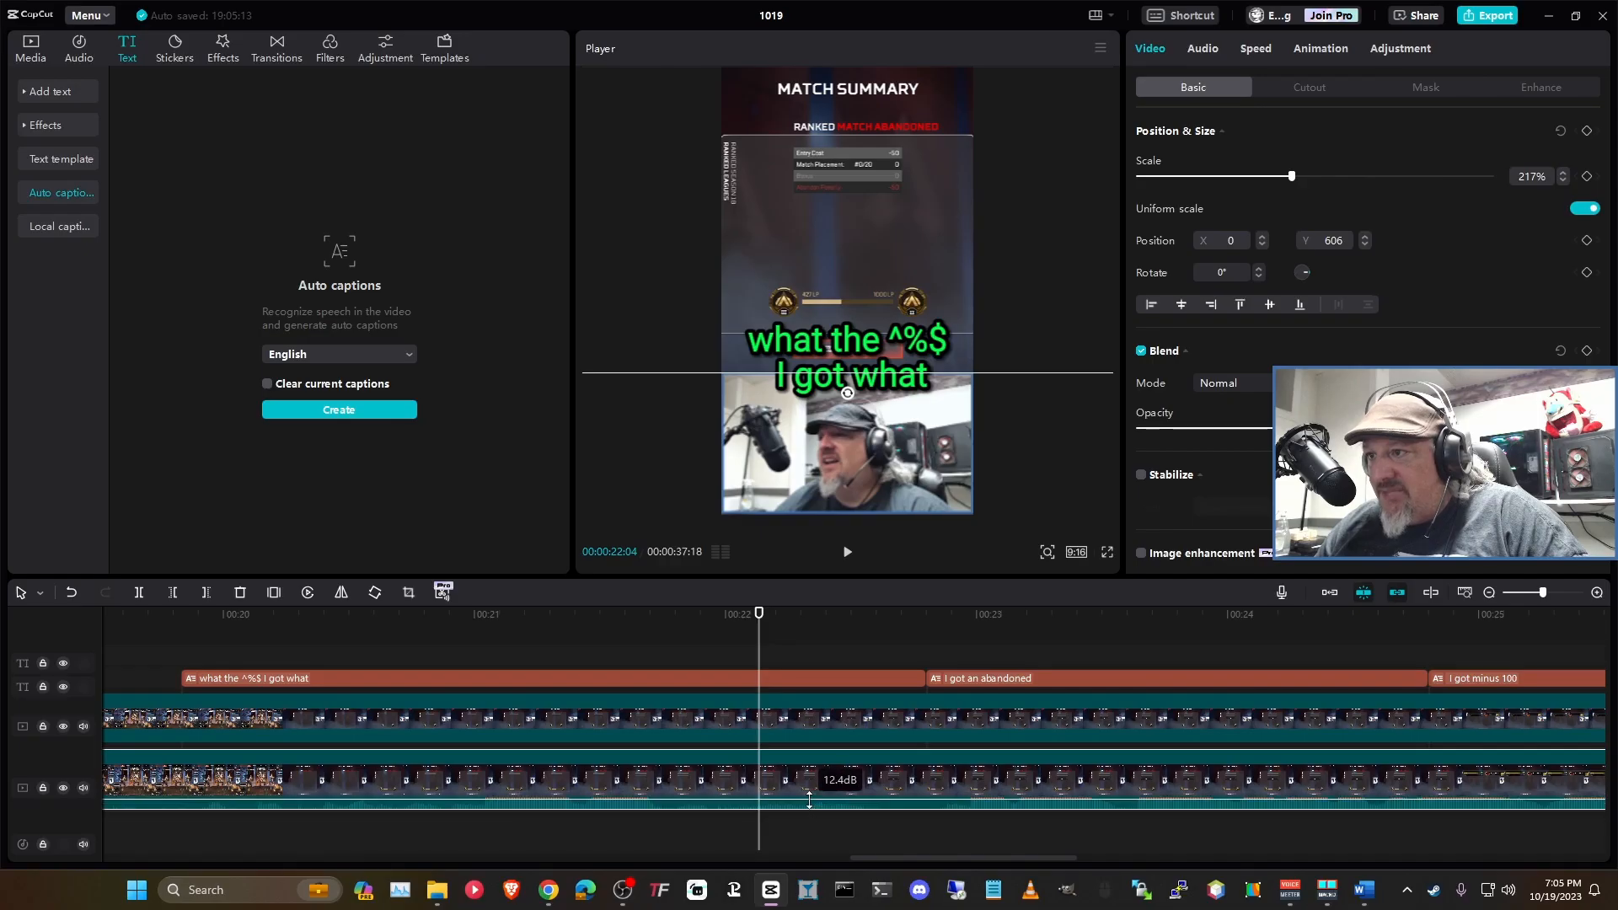
Step: Listen repeatedly to the clip from just after 21 seconds to locate the spoken word to censor
left_click(543, 615)
key("space")
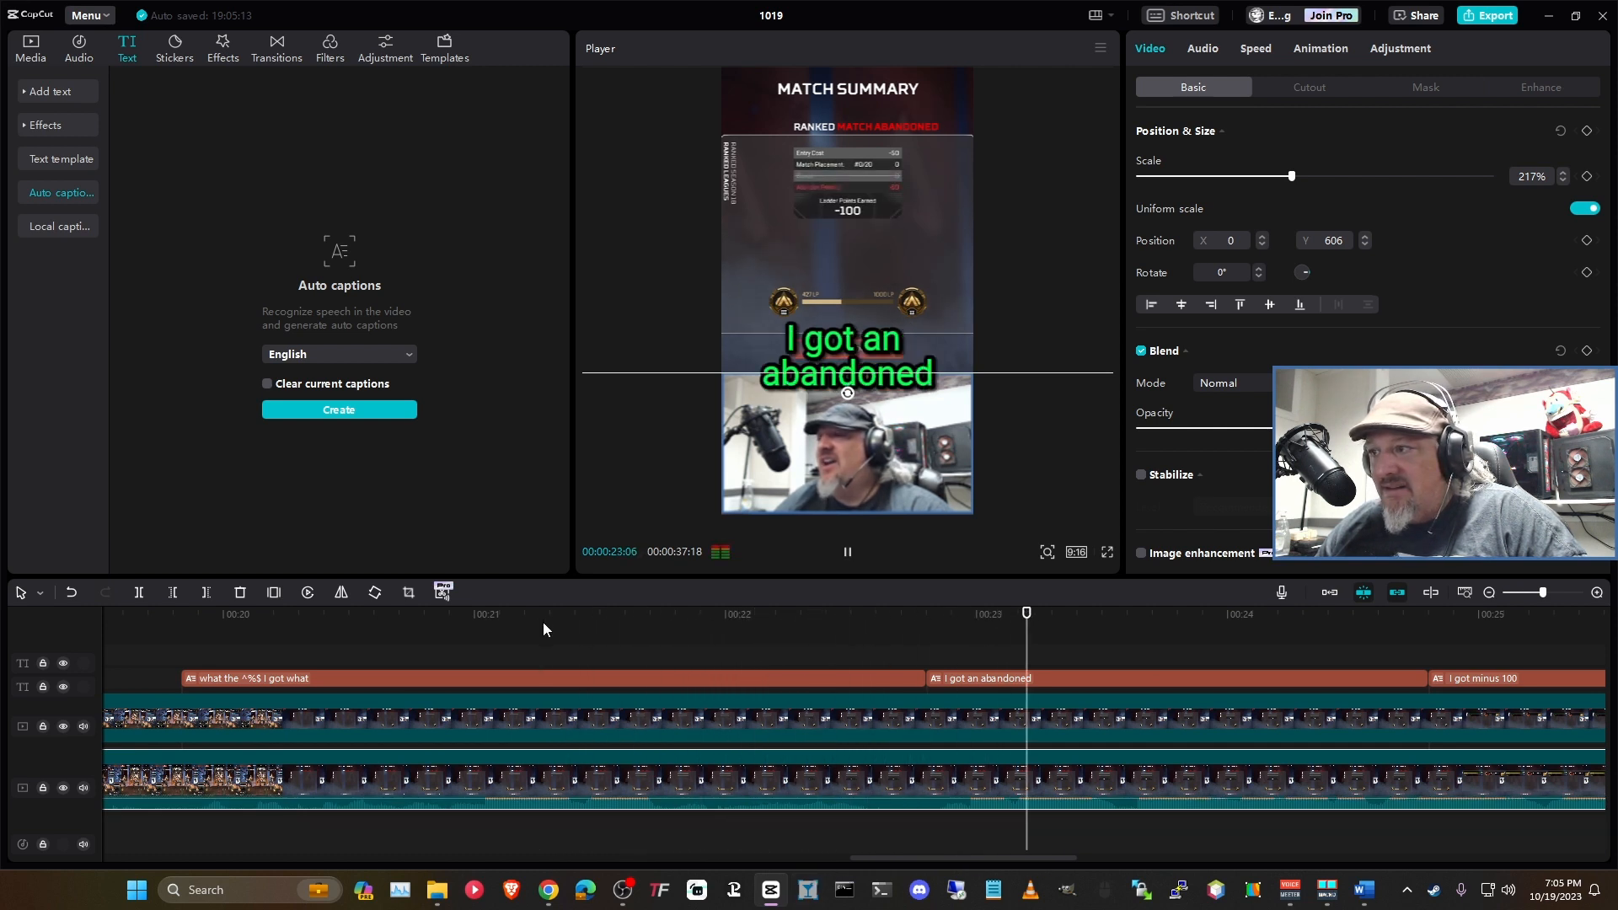
left_click(549, 621)
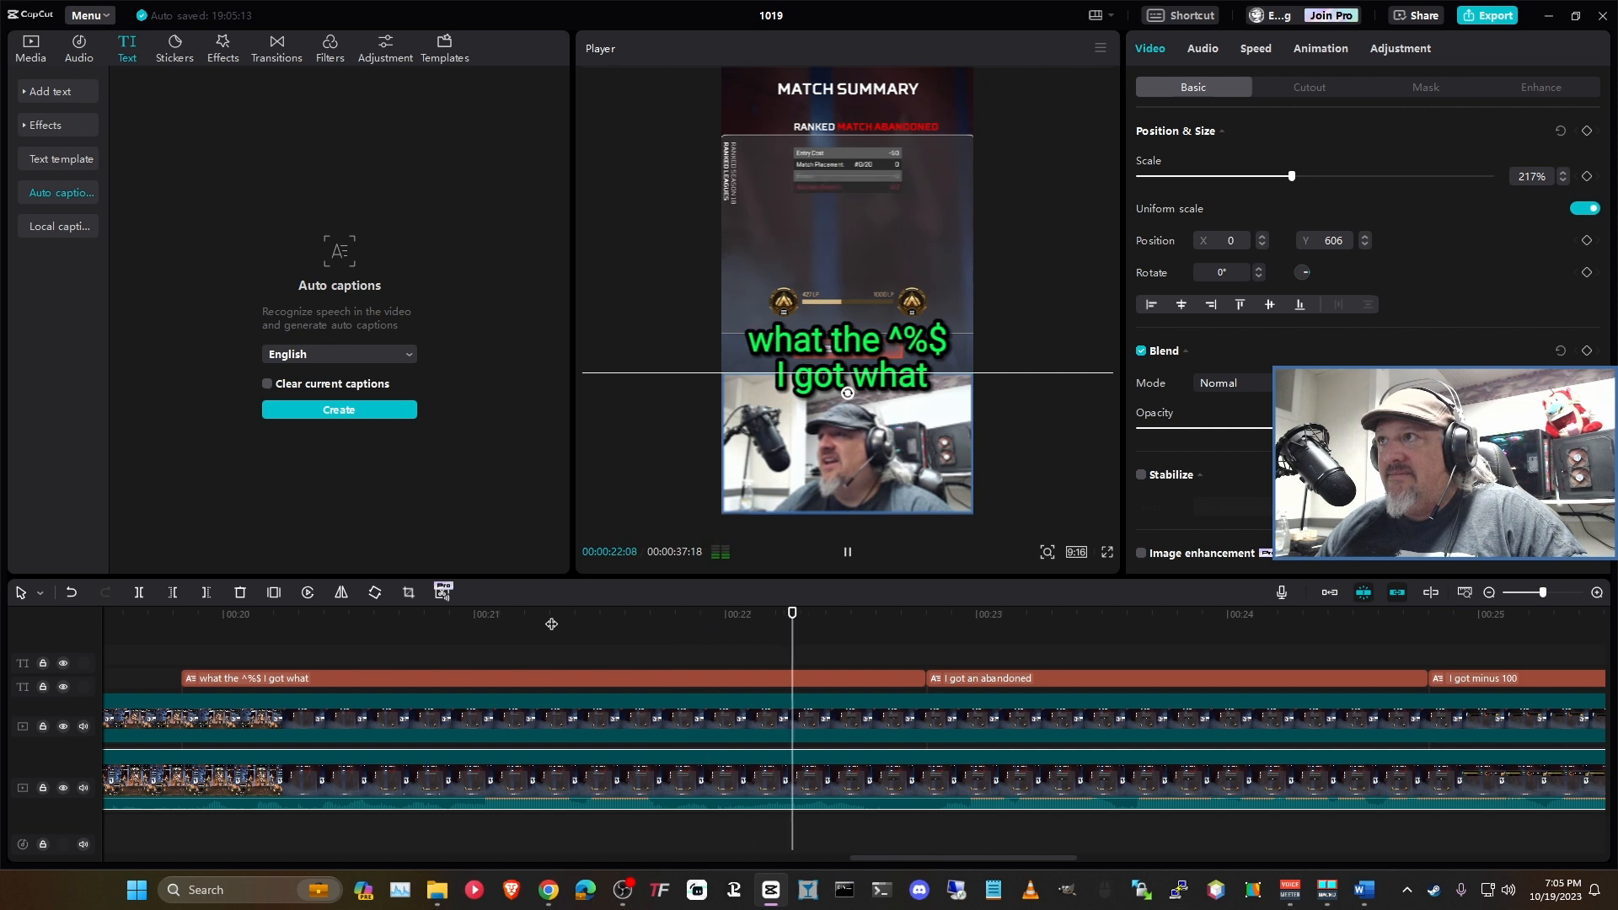
key("space")
left_click(500, 614)
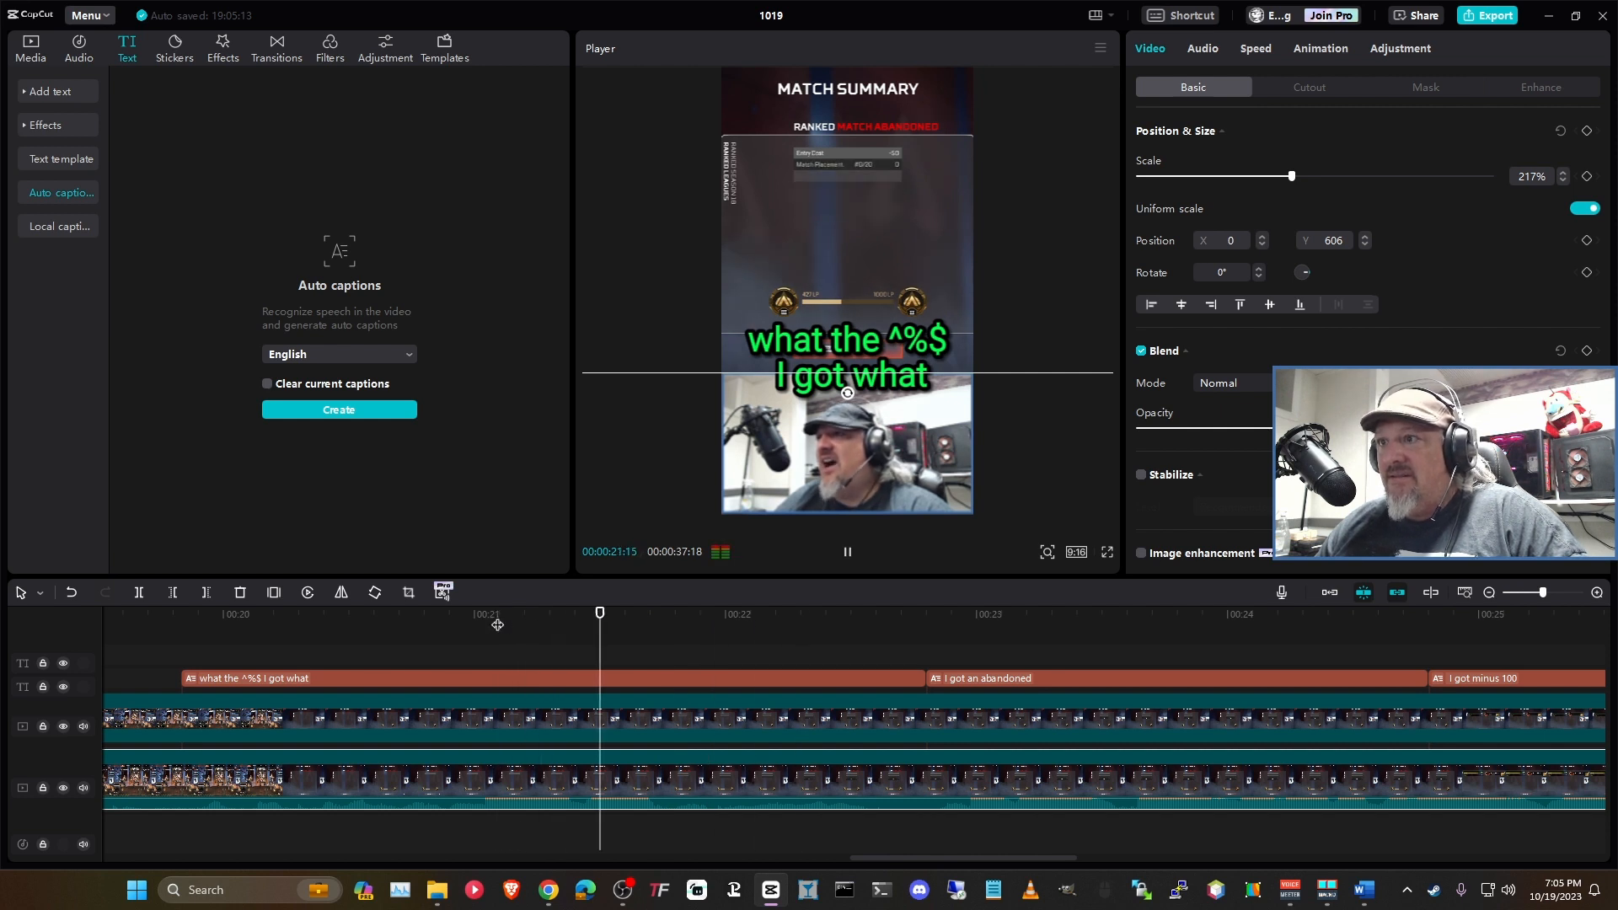
Step: Split off a short piece of the lower gameplay clip ending at 00:00:21:28 and mute its audio
left_click(666, 624)
key("ctrl+b")
left_click(709, 613)
key("ctrl+b")
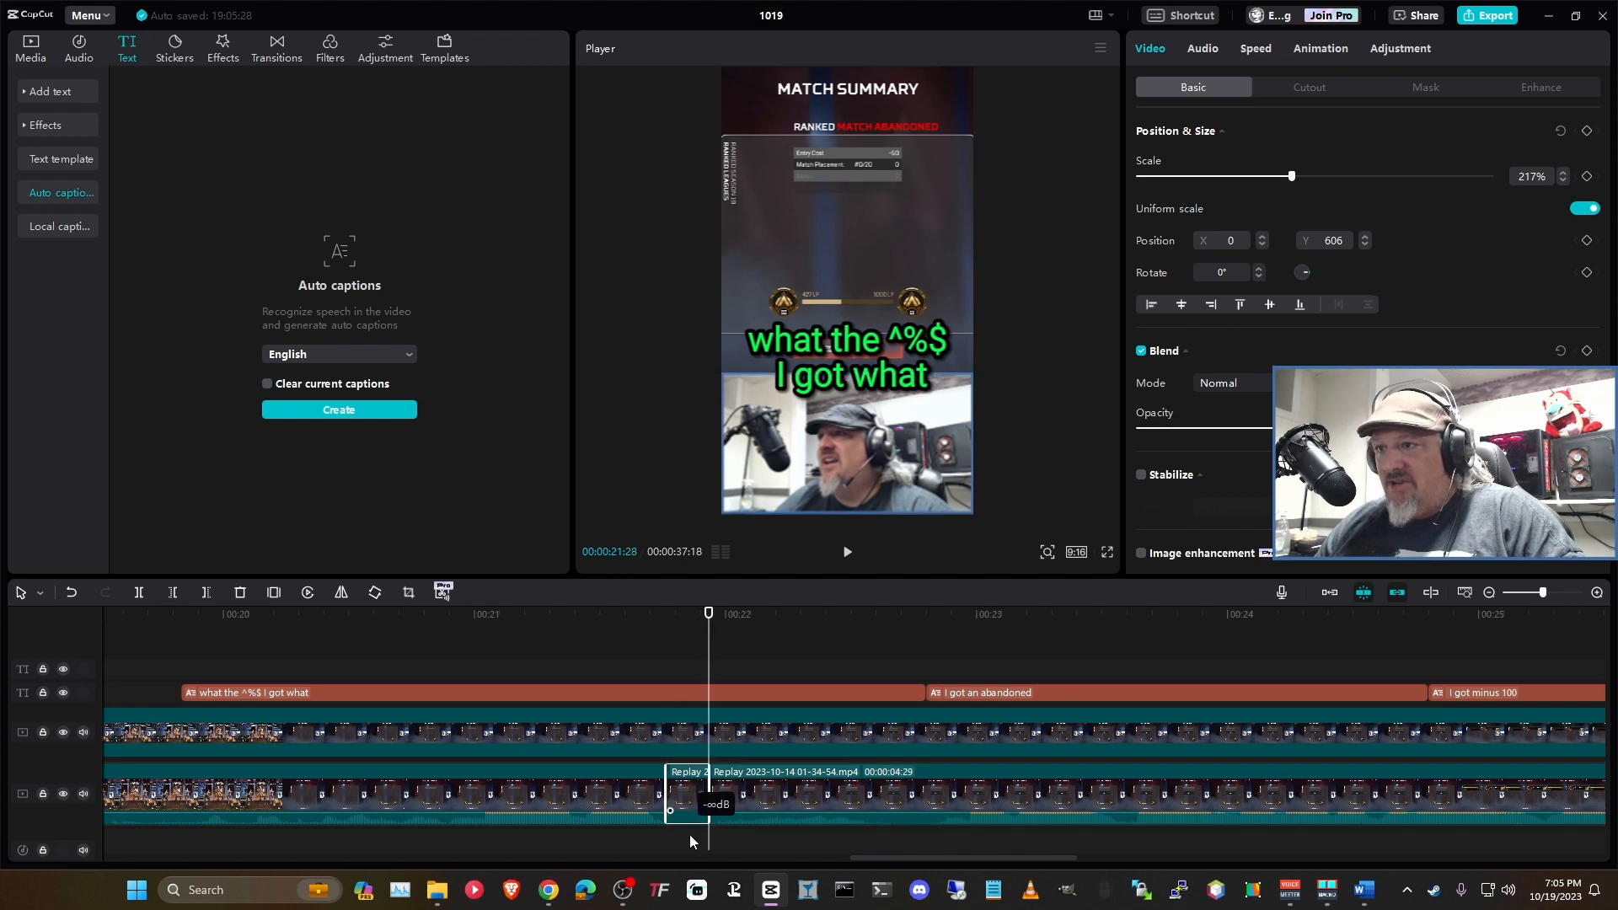
left_click(762, 839)
Step: Set the volume of the 00:00:04:29 clip after the muted piece to -7.1 dB, matching the 27-second clip, and play it
scroll(452, 834, "down", 4)
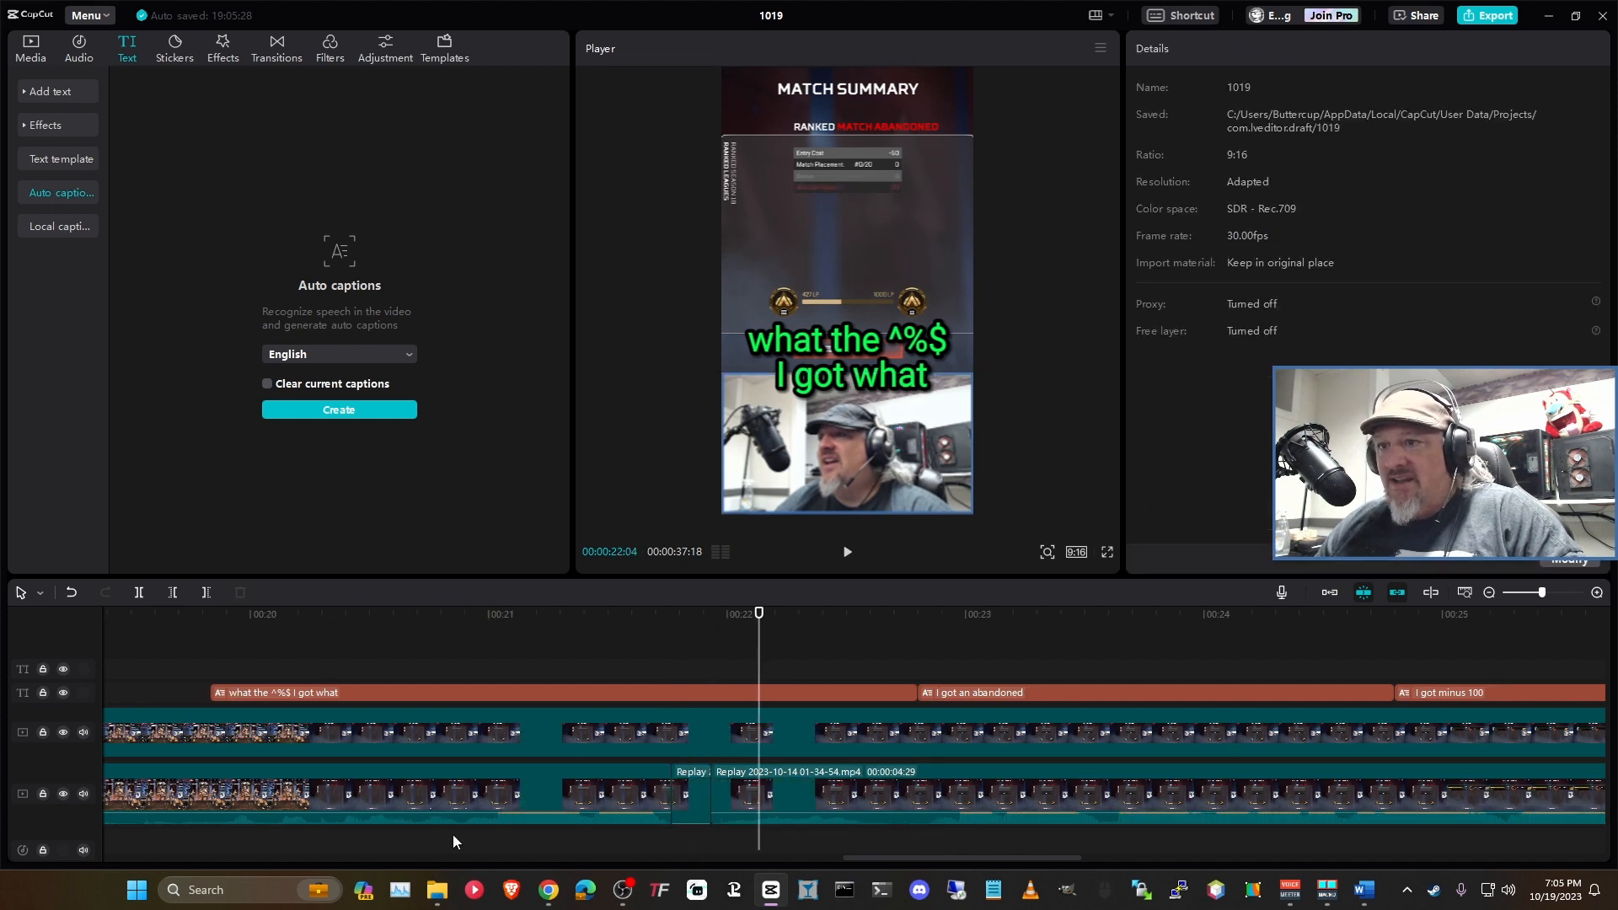
scroll(453, 841, "down", 2)
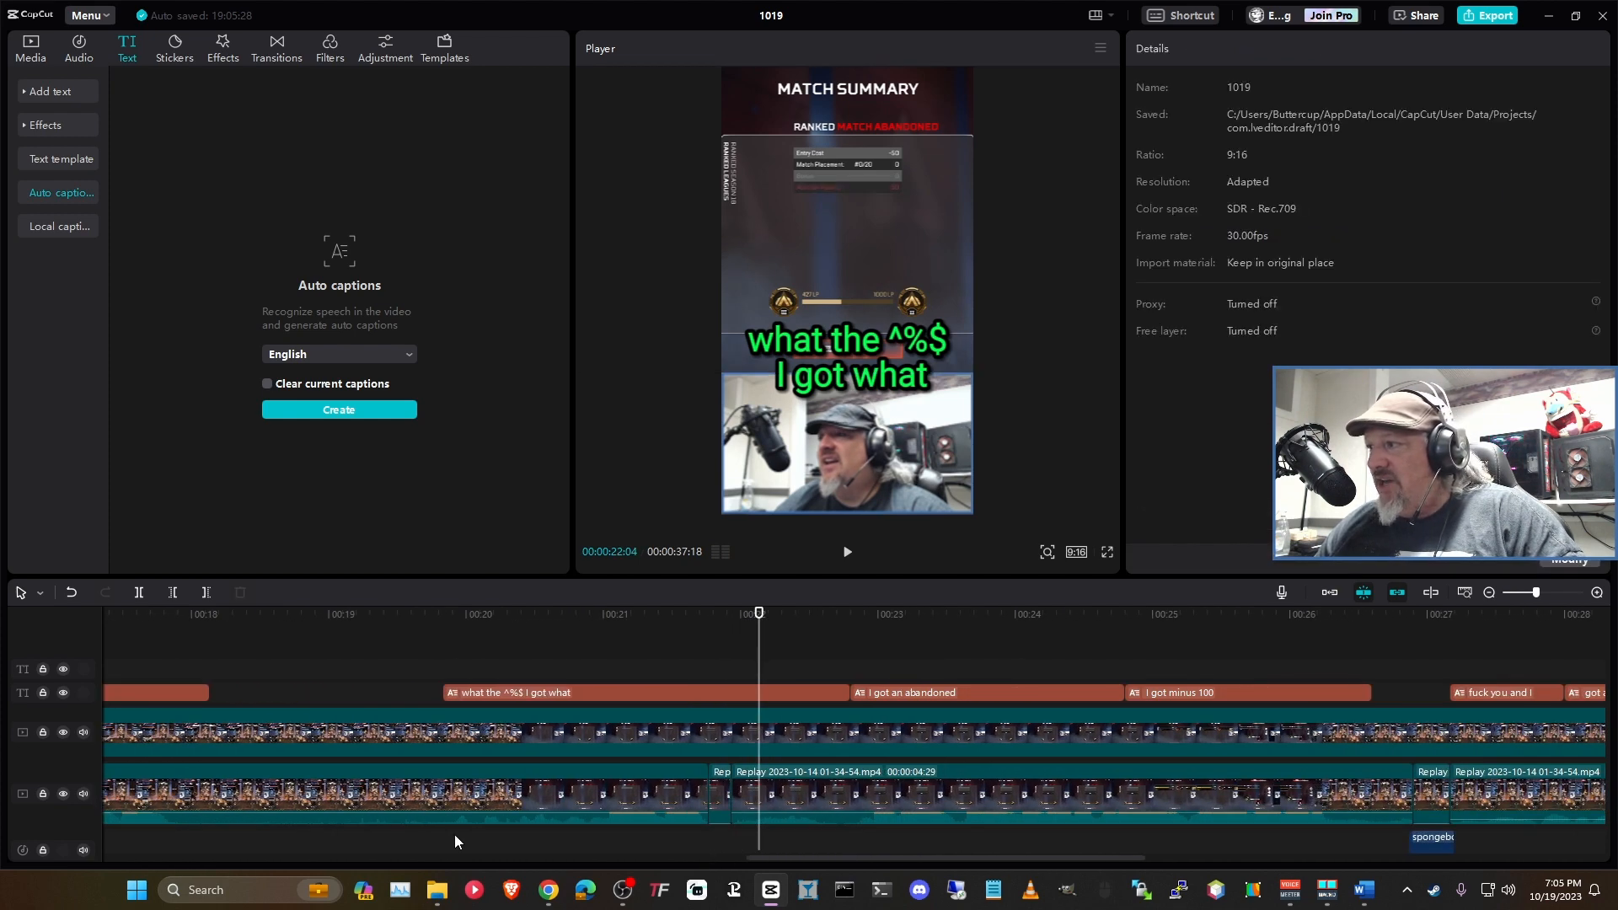
left_click(1473, 811)
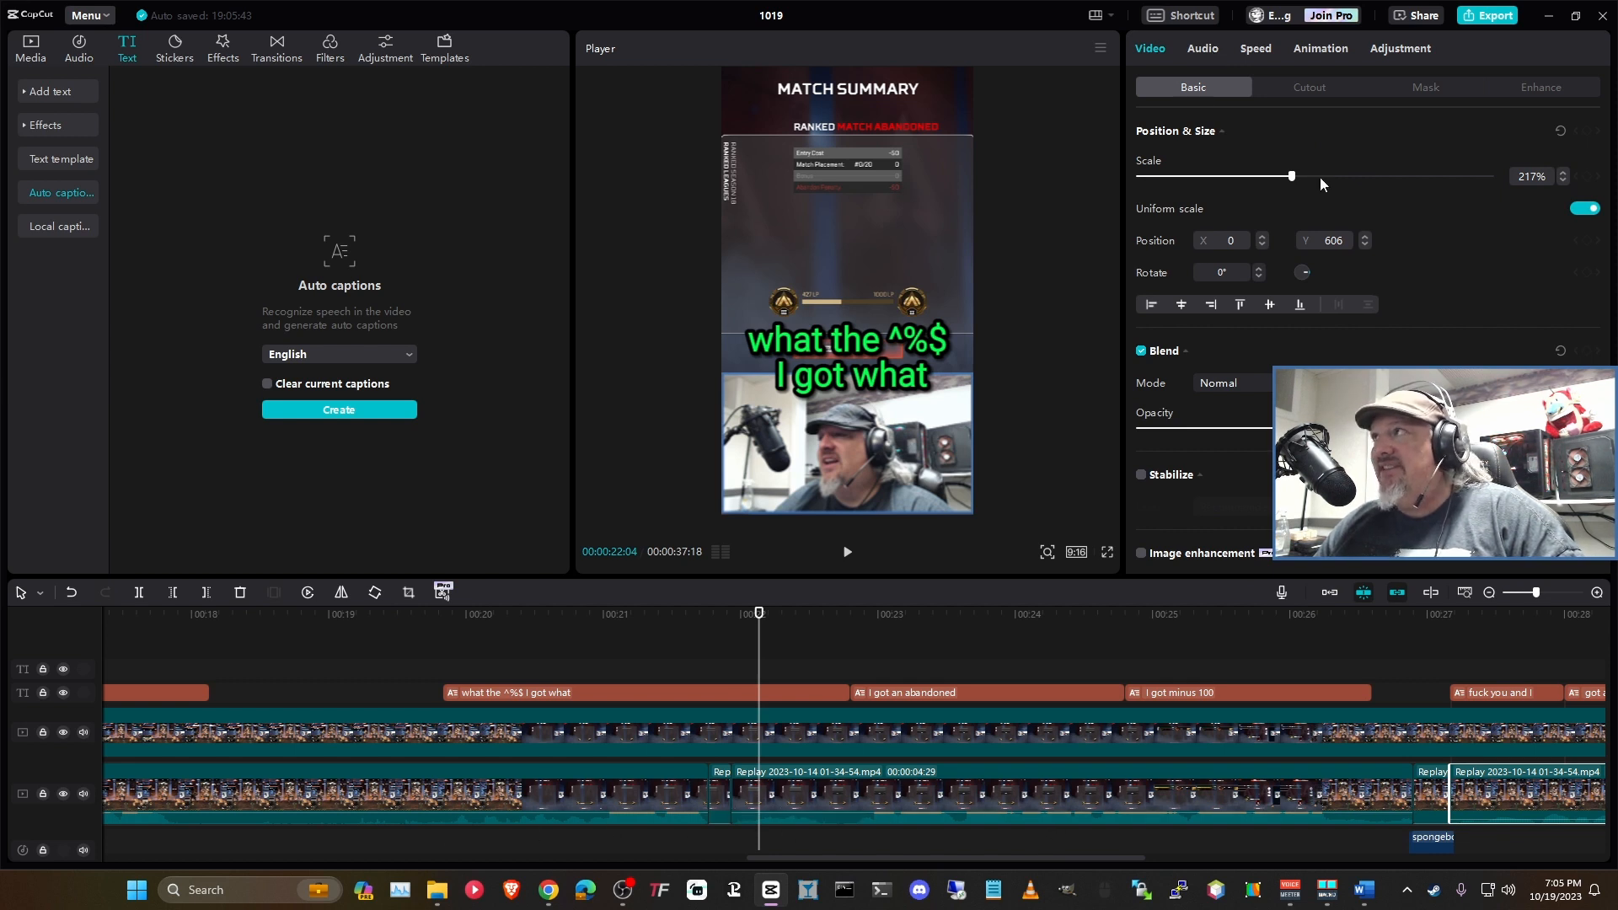
left_click(1203, 49)
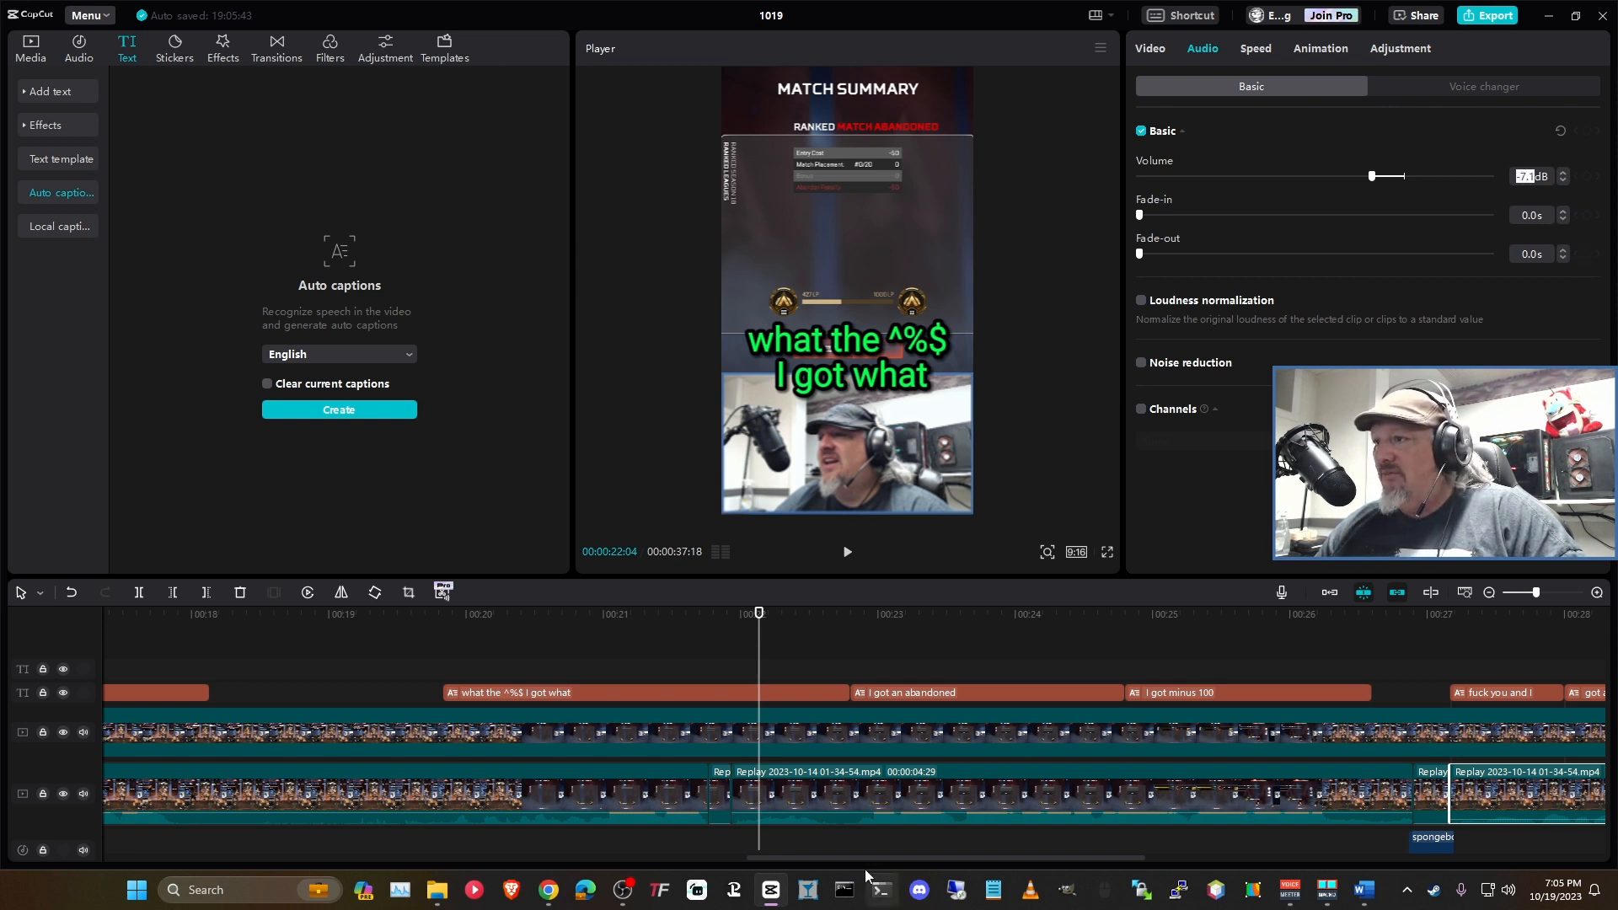
left_click(886, 792)
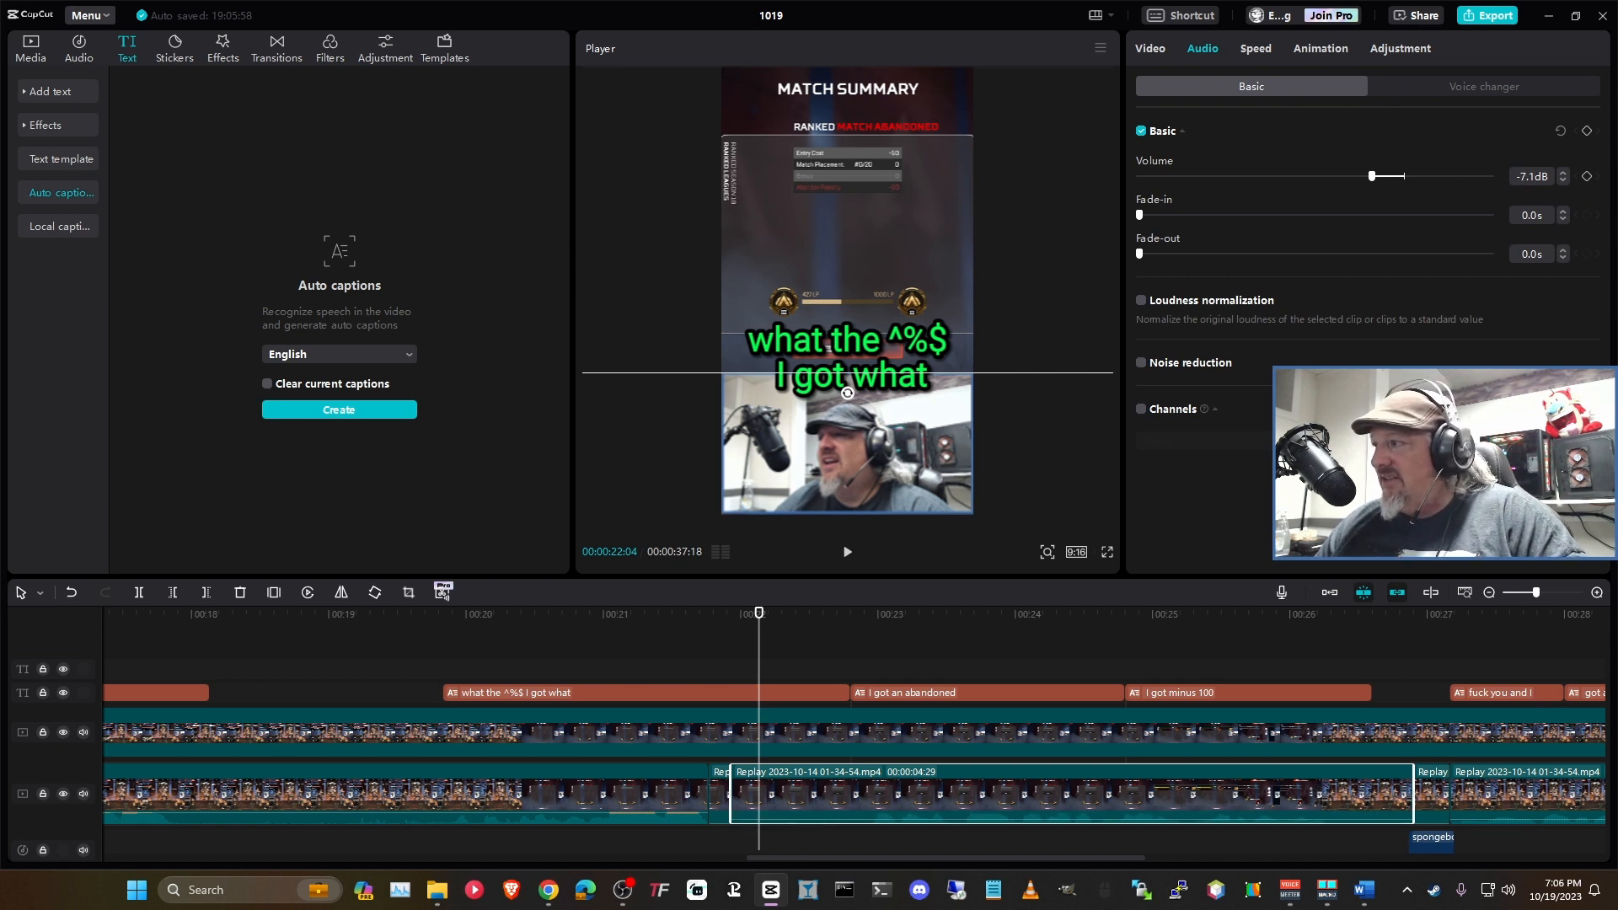
key("space")
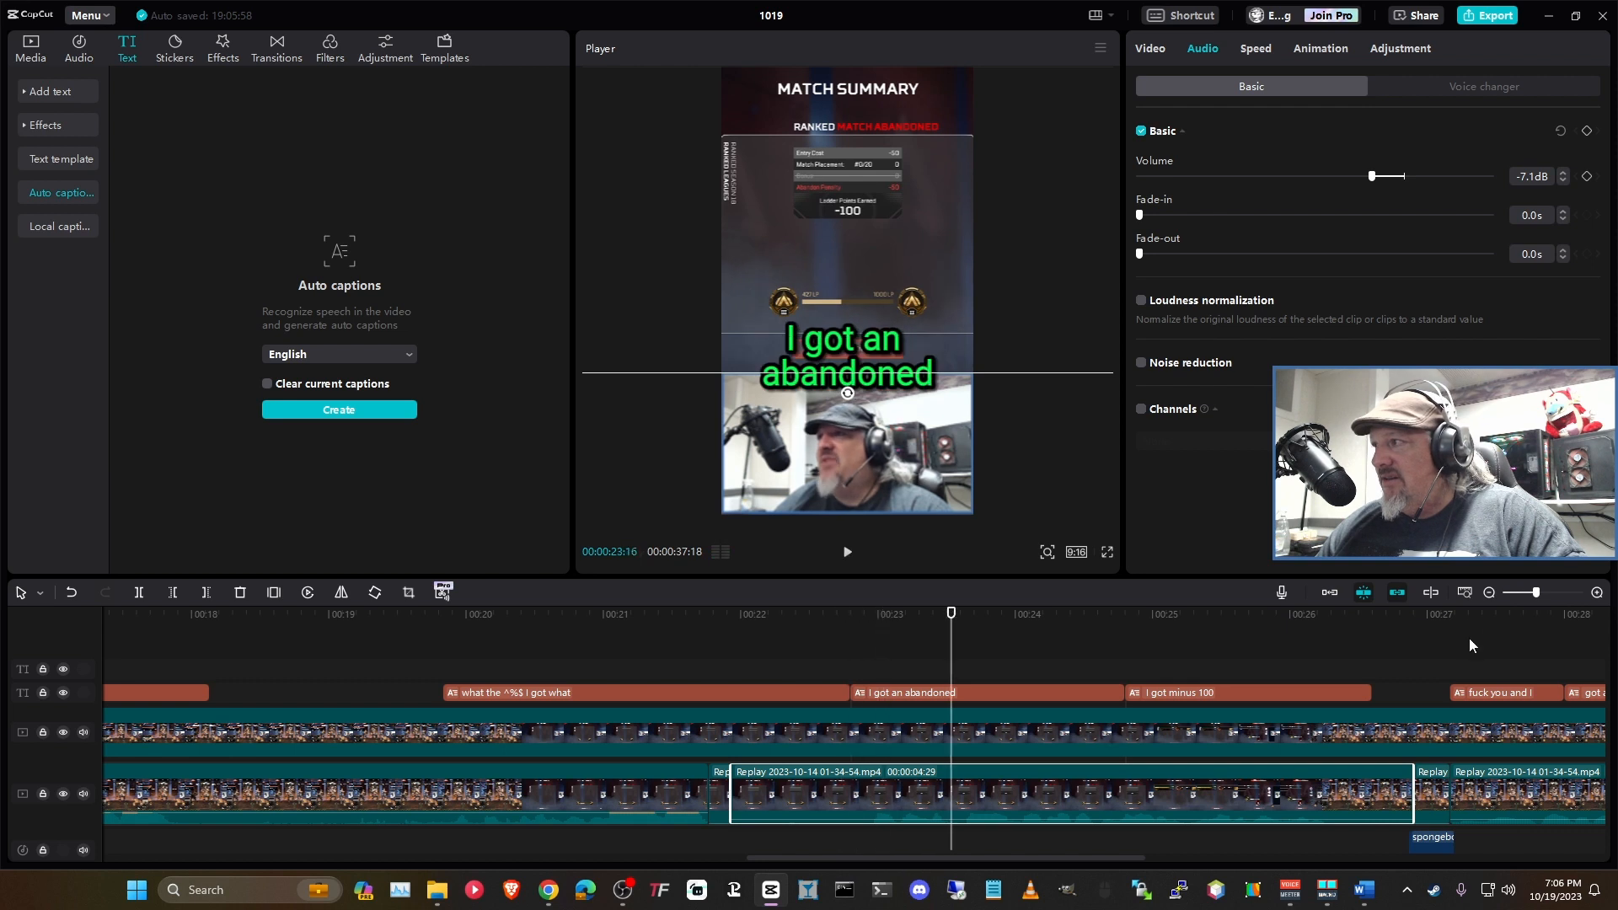
Step: Play back the section from about 20 to 28 seconds to check the muted piece and the evened-out clip volumes
left_click(1464, 614)
key("space")
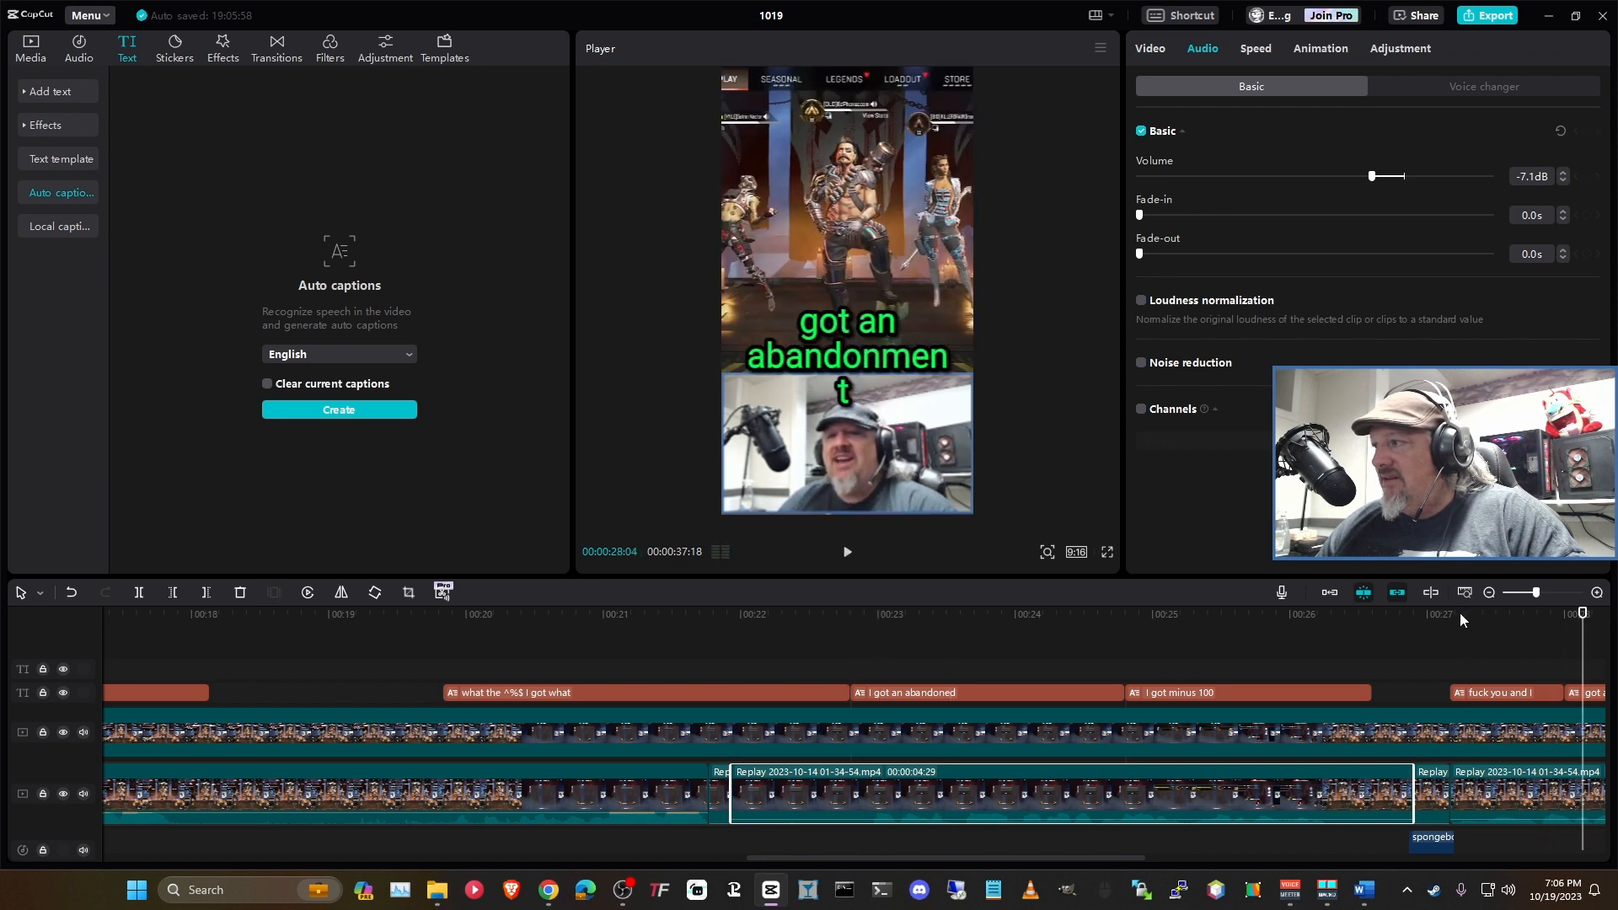
left_click(426, 796)
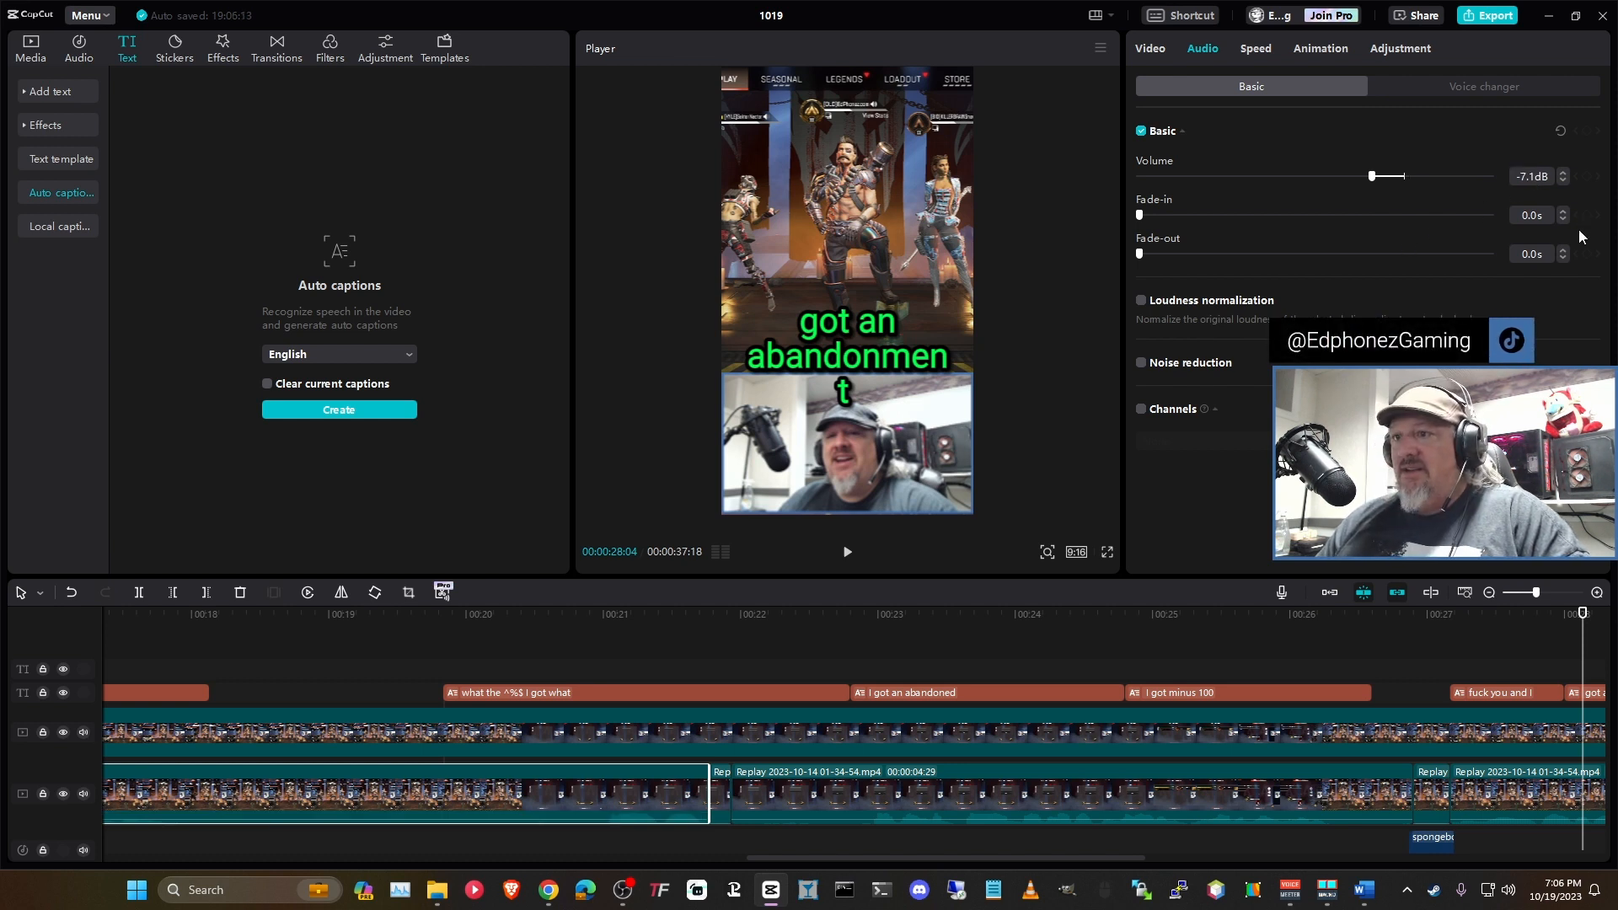
left_click(586, 618)
key("space")
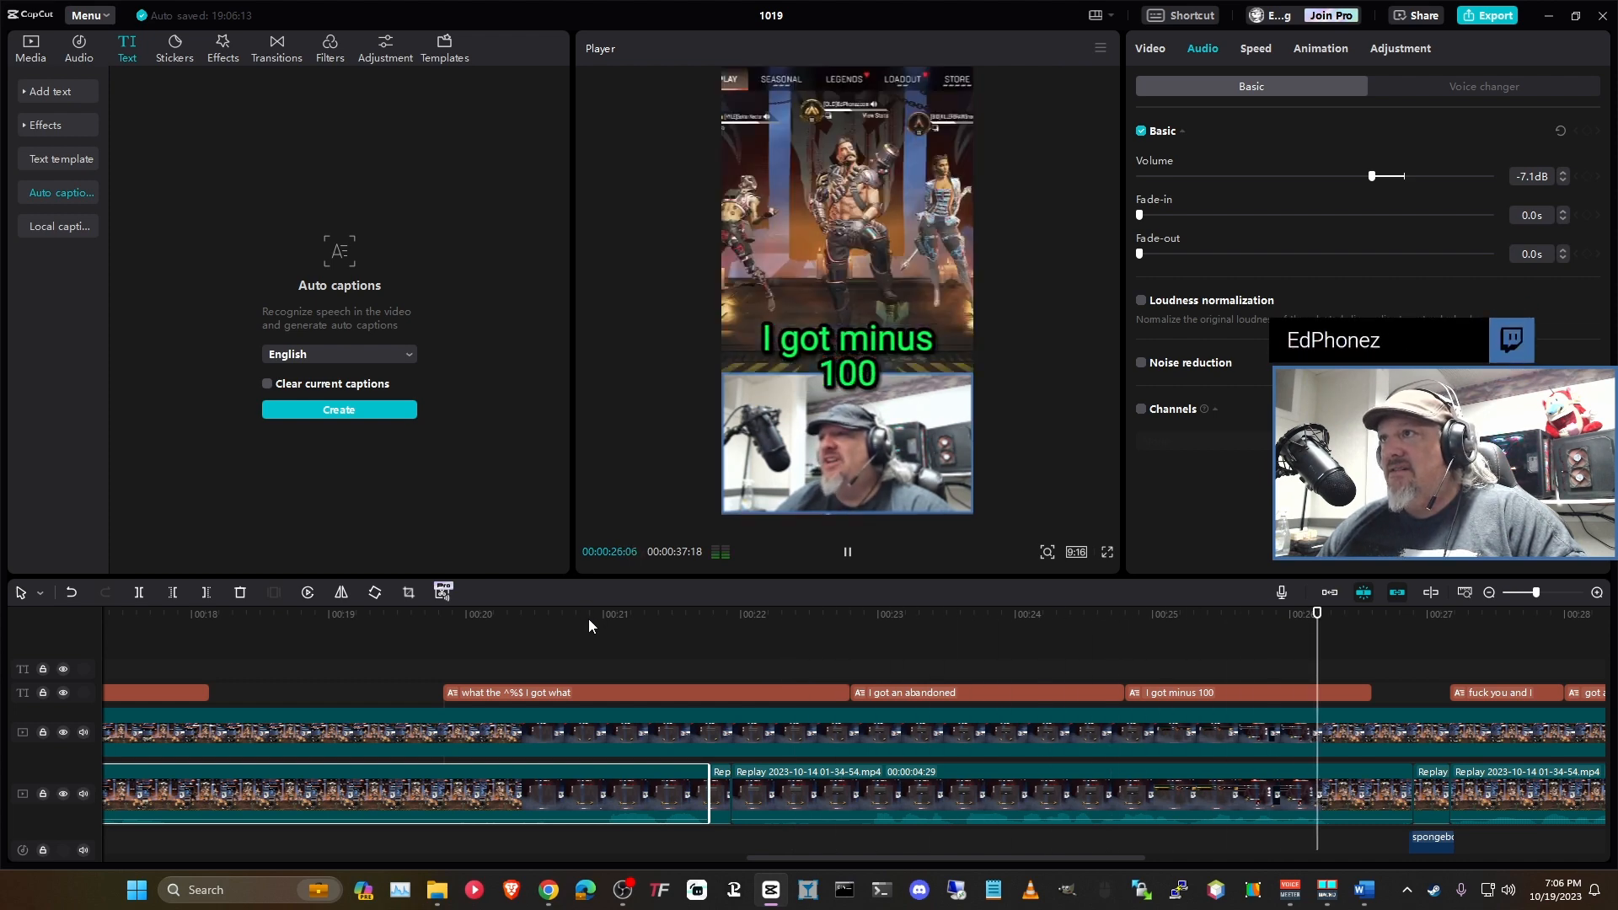
key("space")
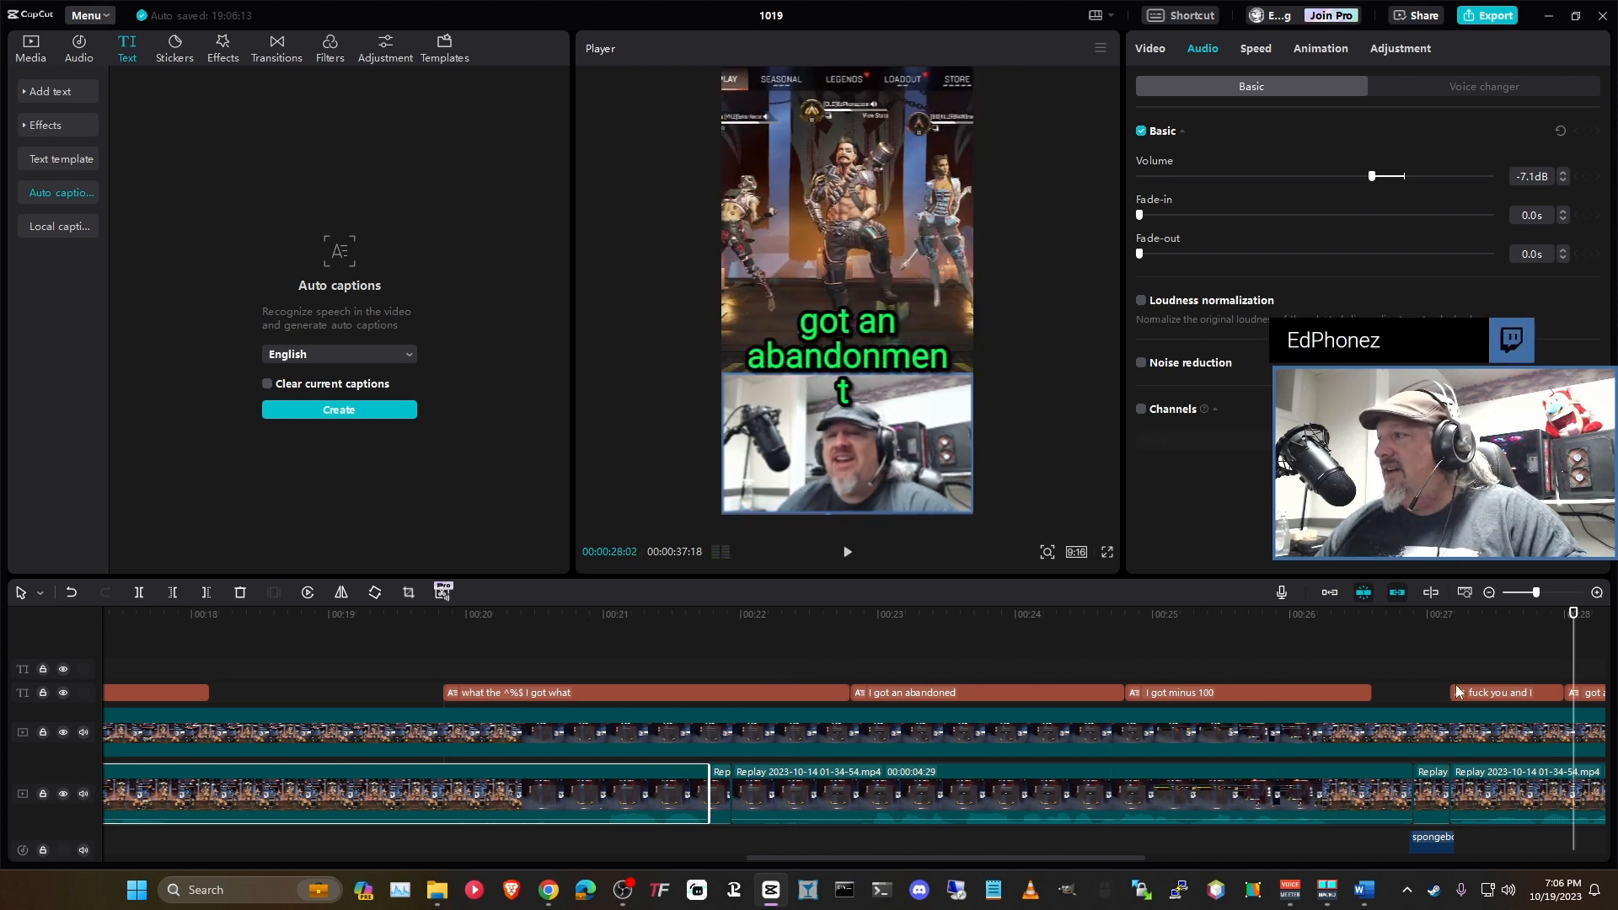
Step: Censor the swear word in the caption just after 27 seconds as "%$#", keeping "you and I", and play it
left_click(1457, 692)
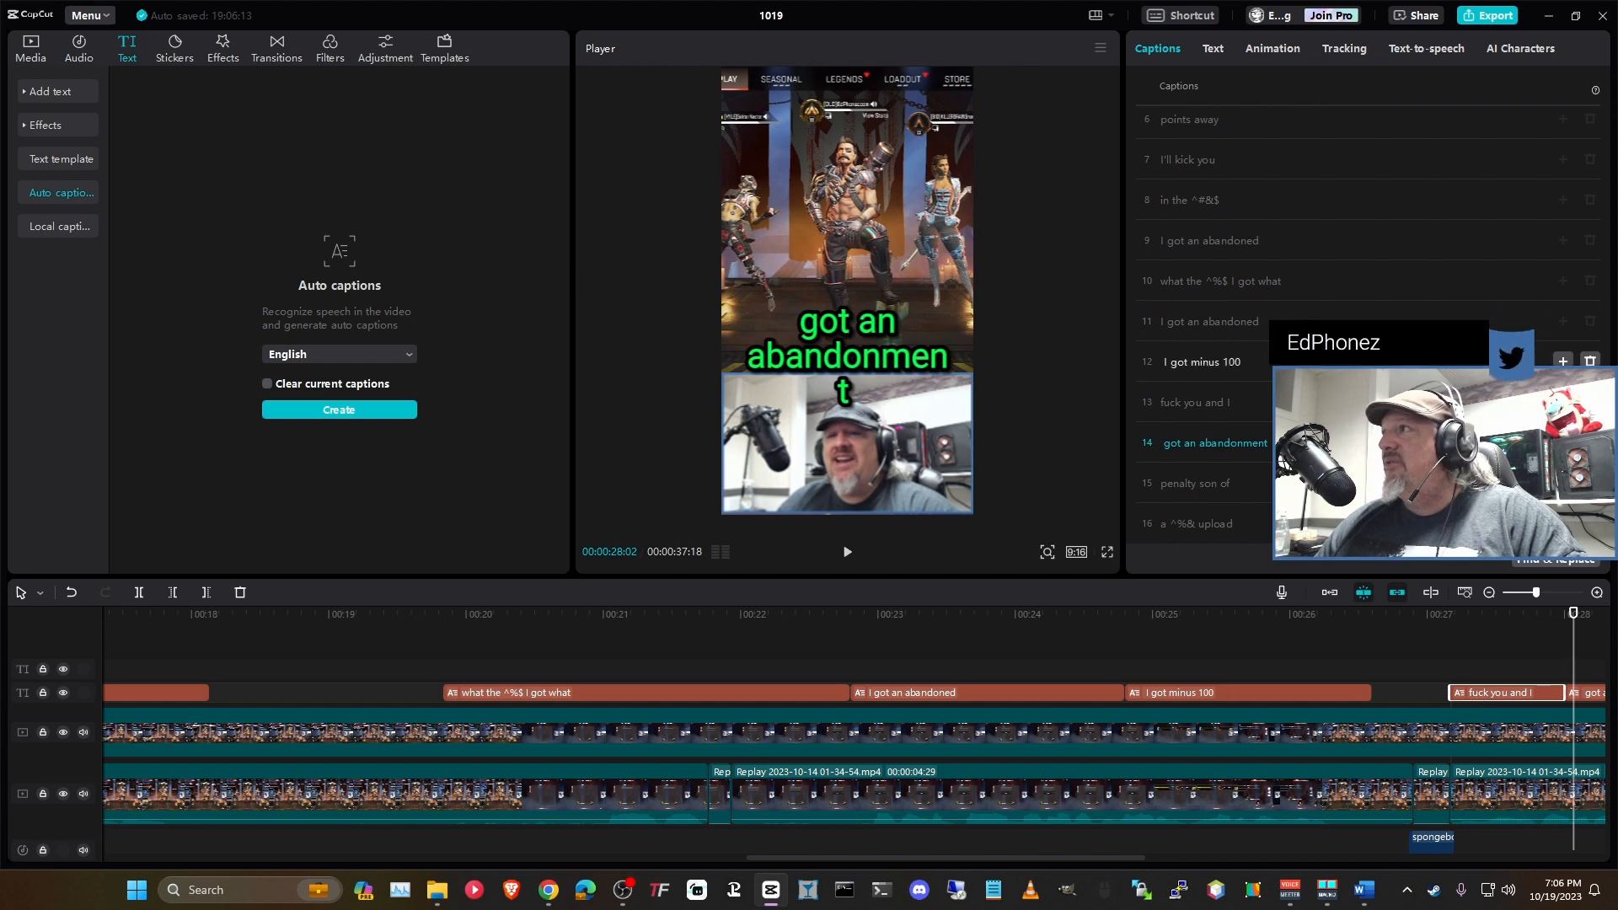
double_click(1172, 403)
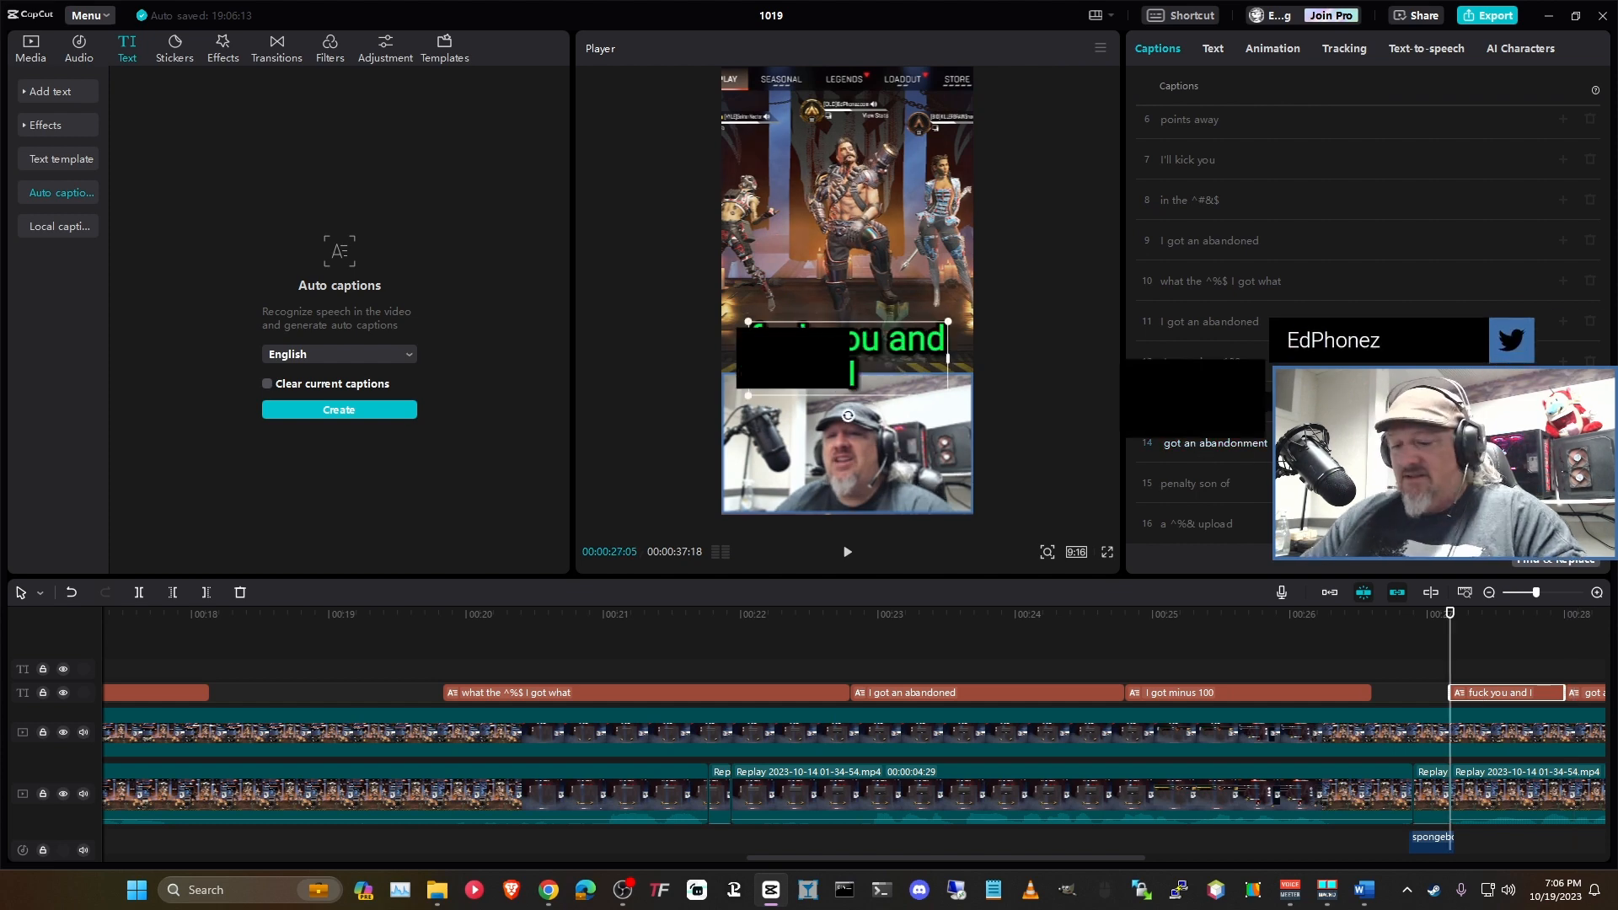
type("3234553")
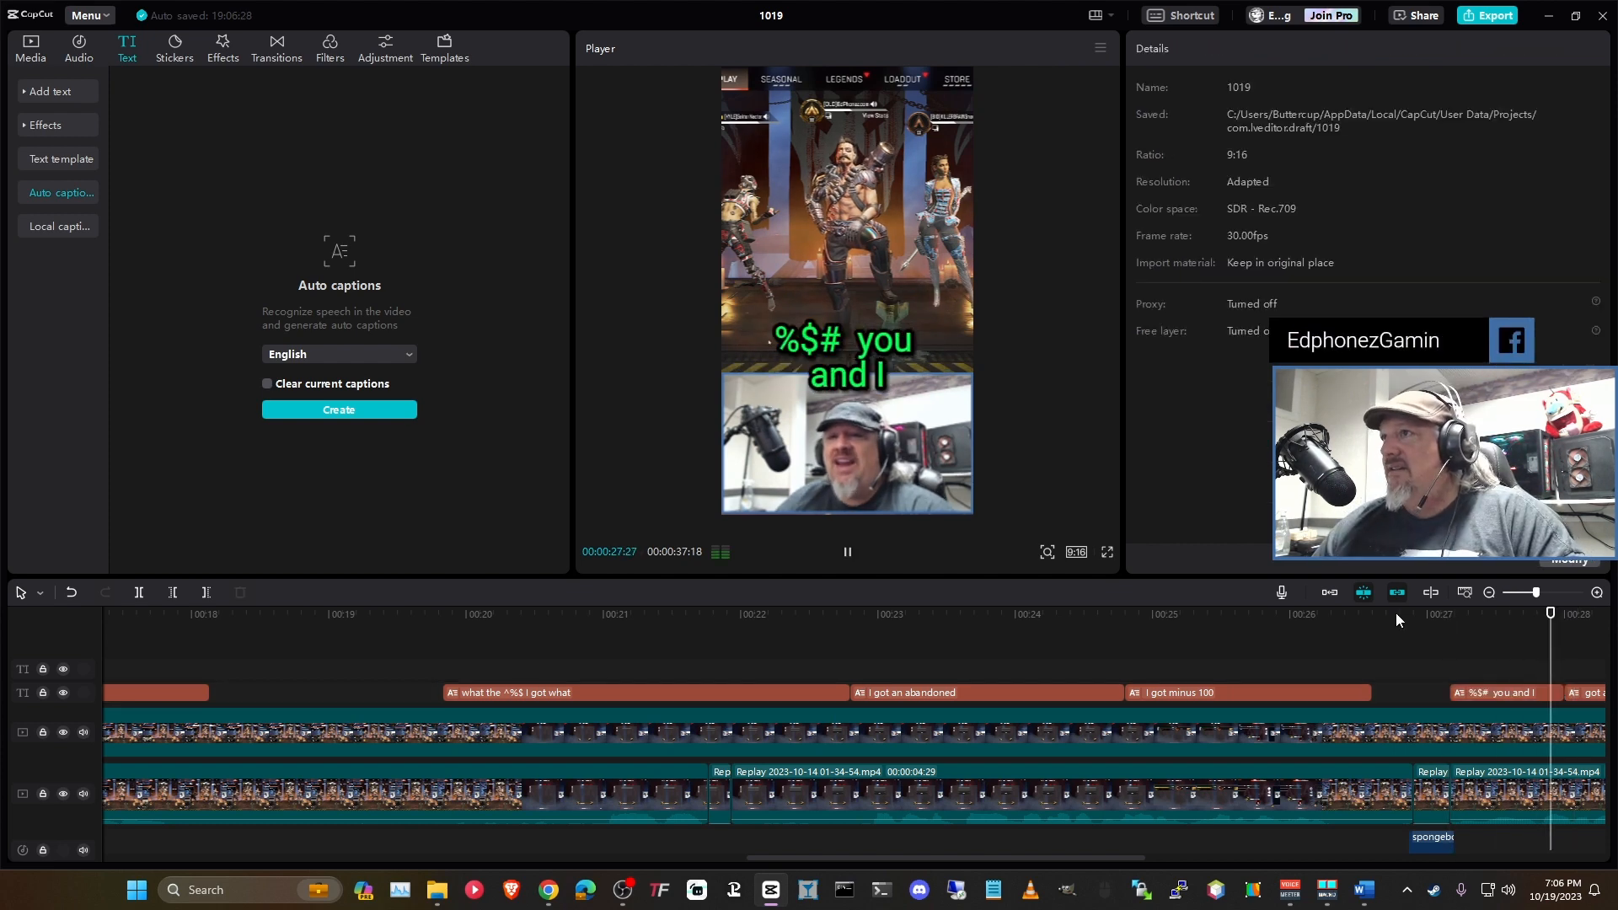
key("space")
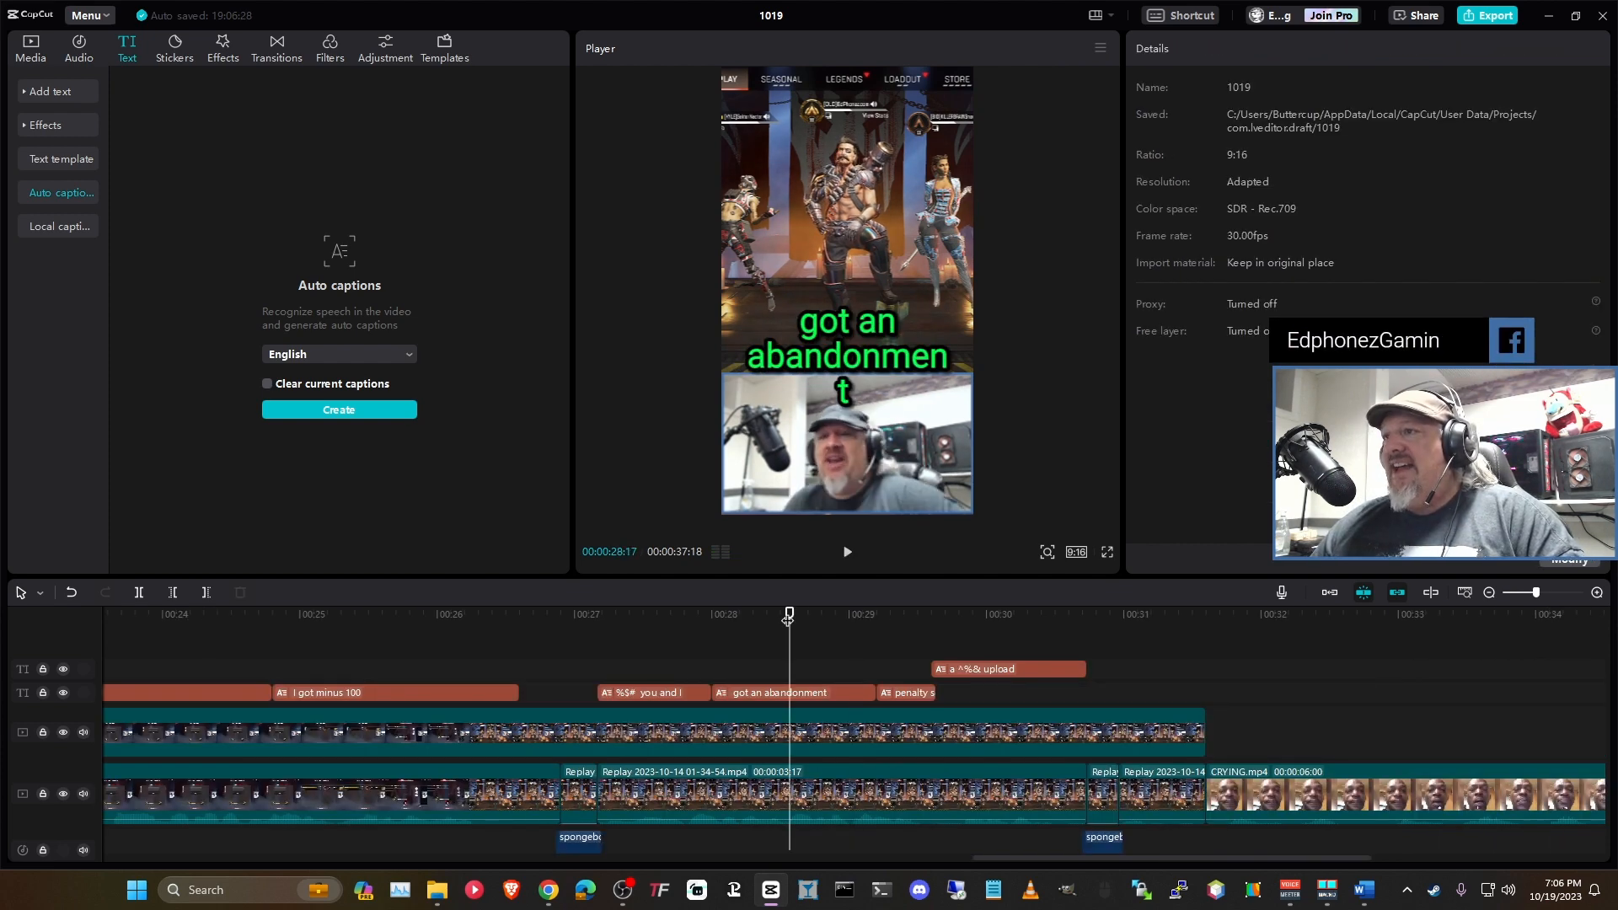
Step: Reduce the font size to 22 for all captions, starting from the "got an abandonment" caption
left_click(857, 370)
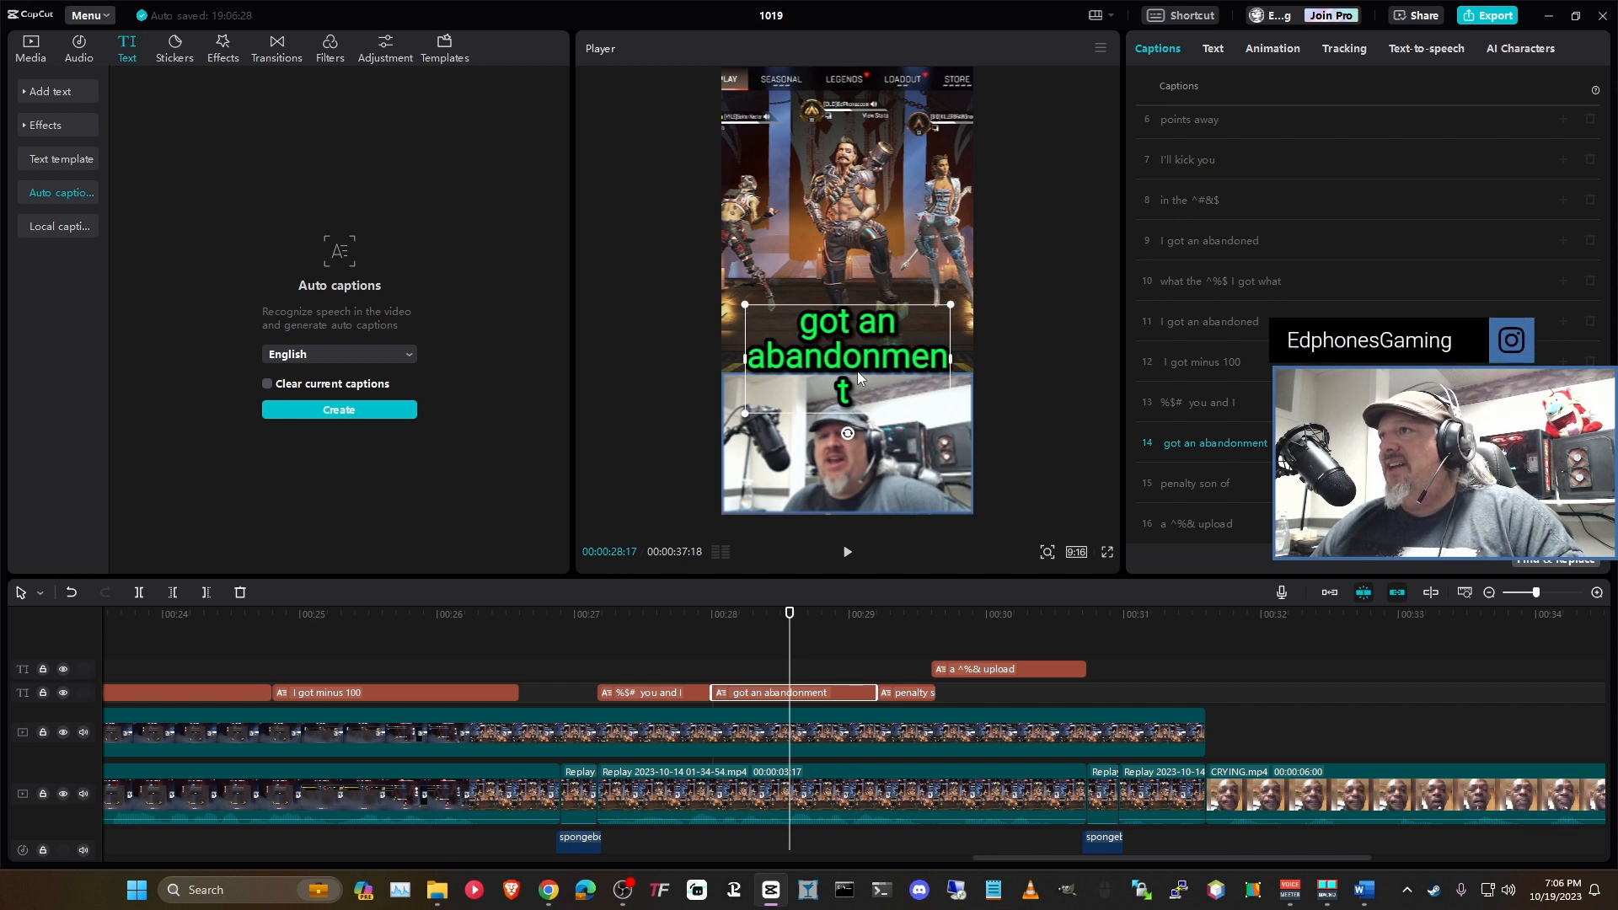
left_click(1213, 48)
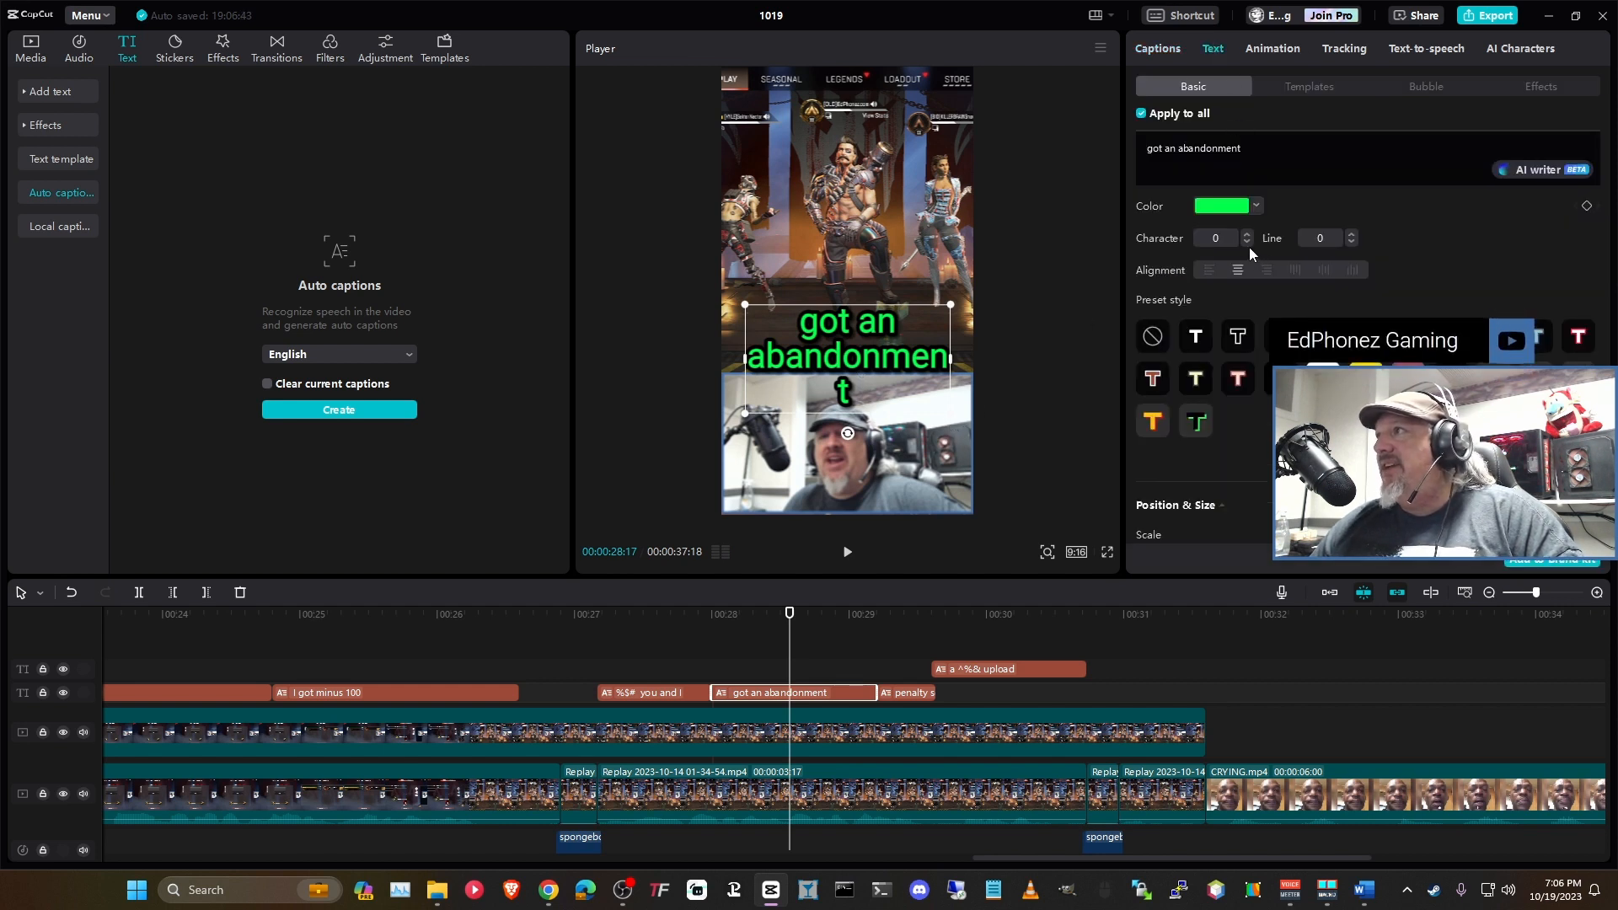
scroll(1456, 263, "up", 3)
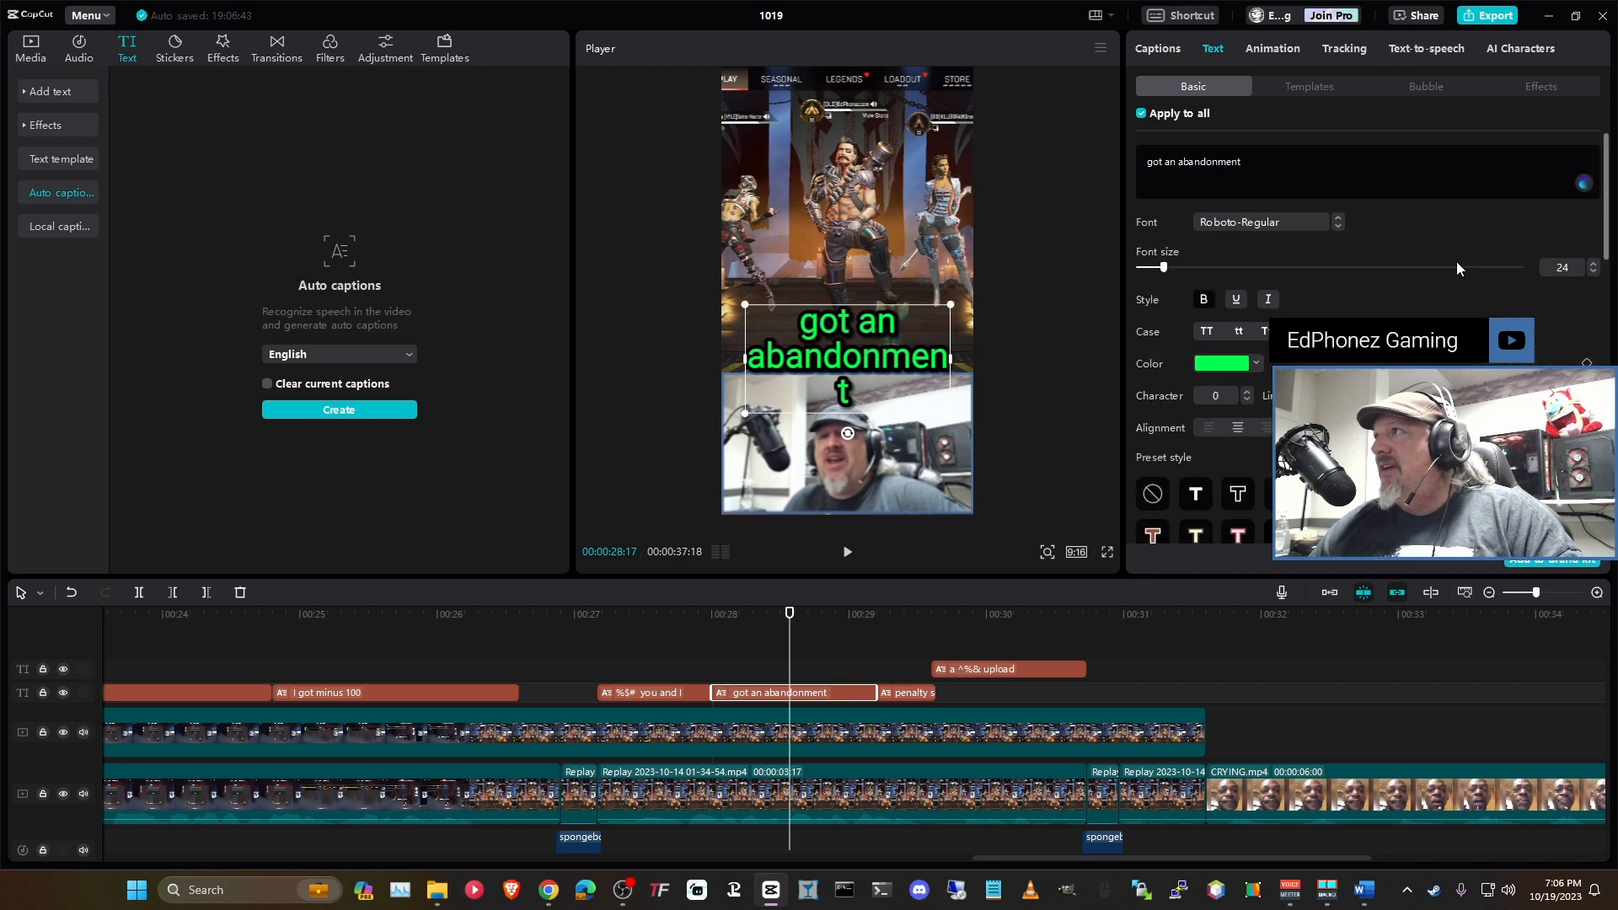
left_click(1591, 271)
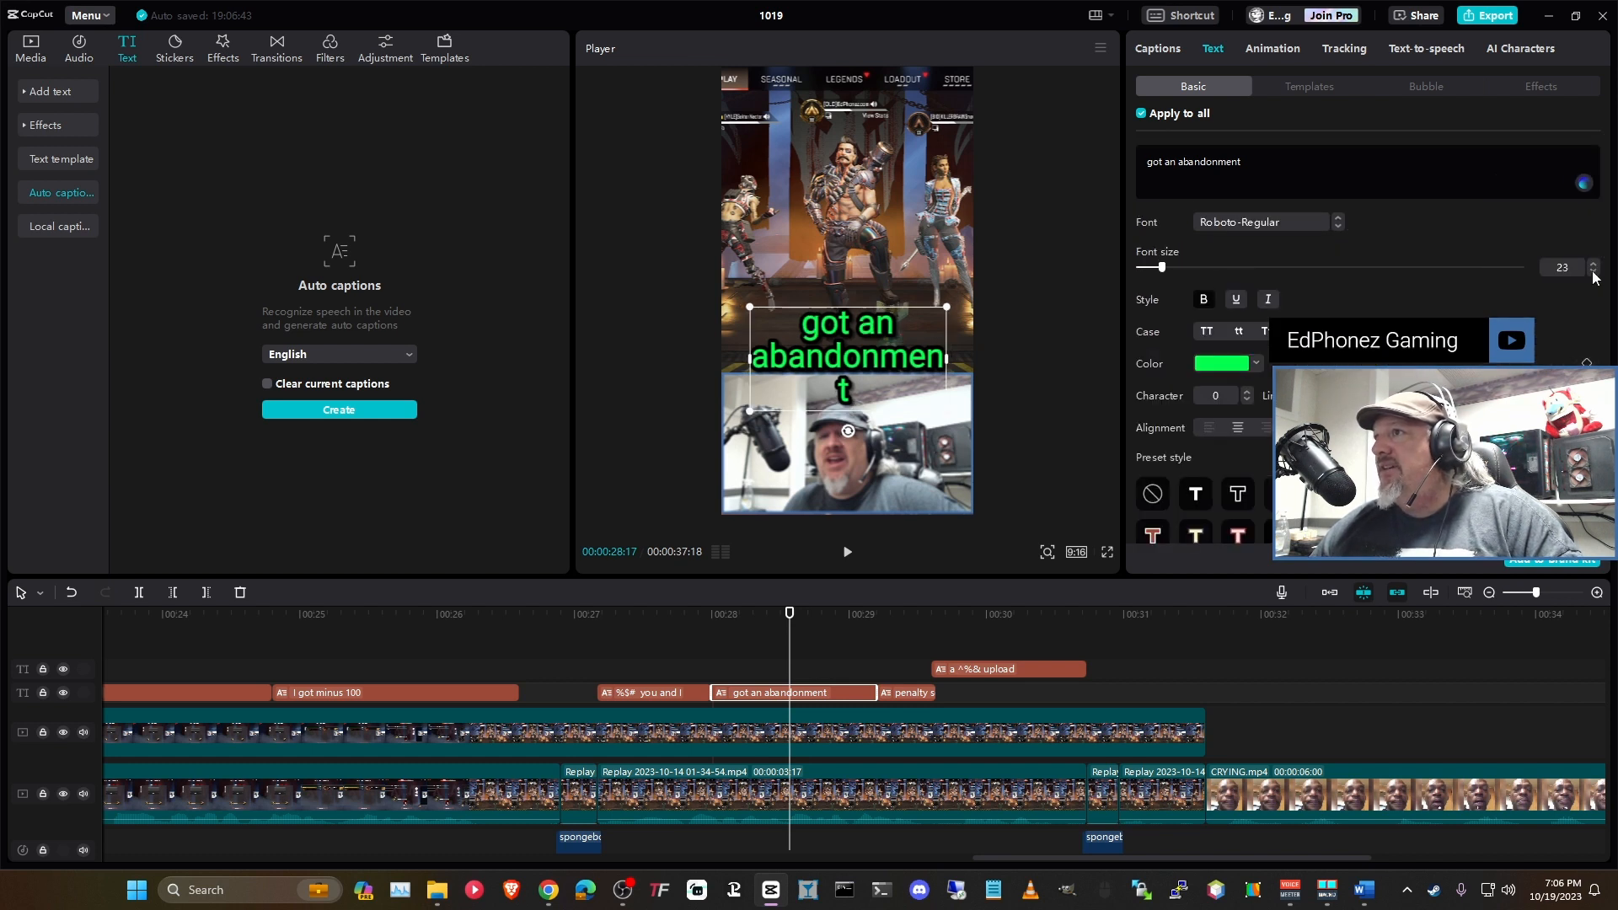
left_click(1592, 272)
Step: Insert a line break in the "I got minus 100" caption so that "100" sits on its own line
left_click(318, 624)
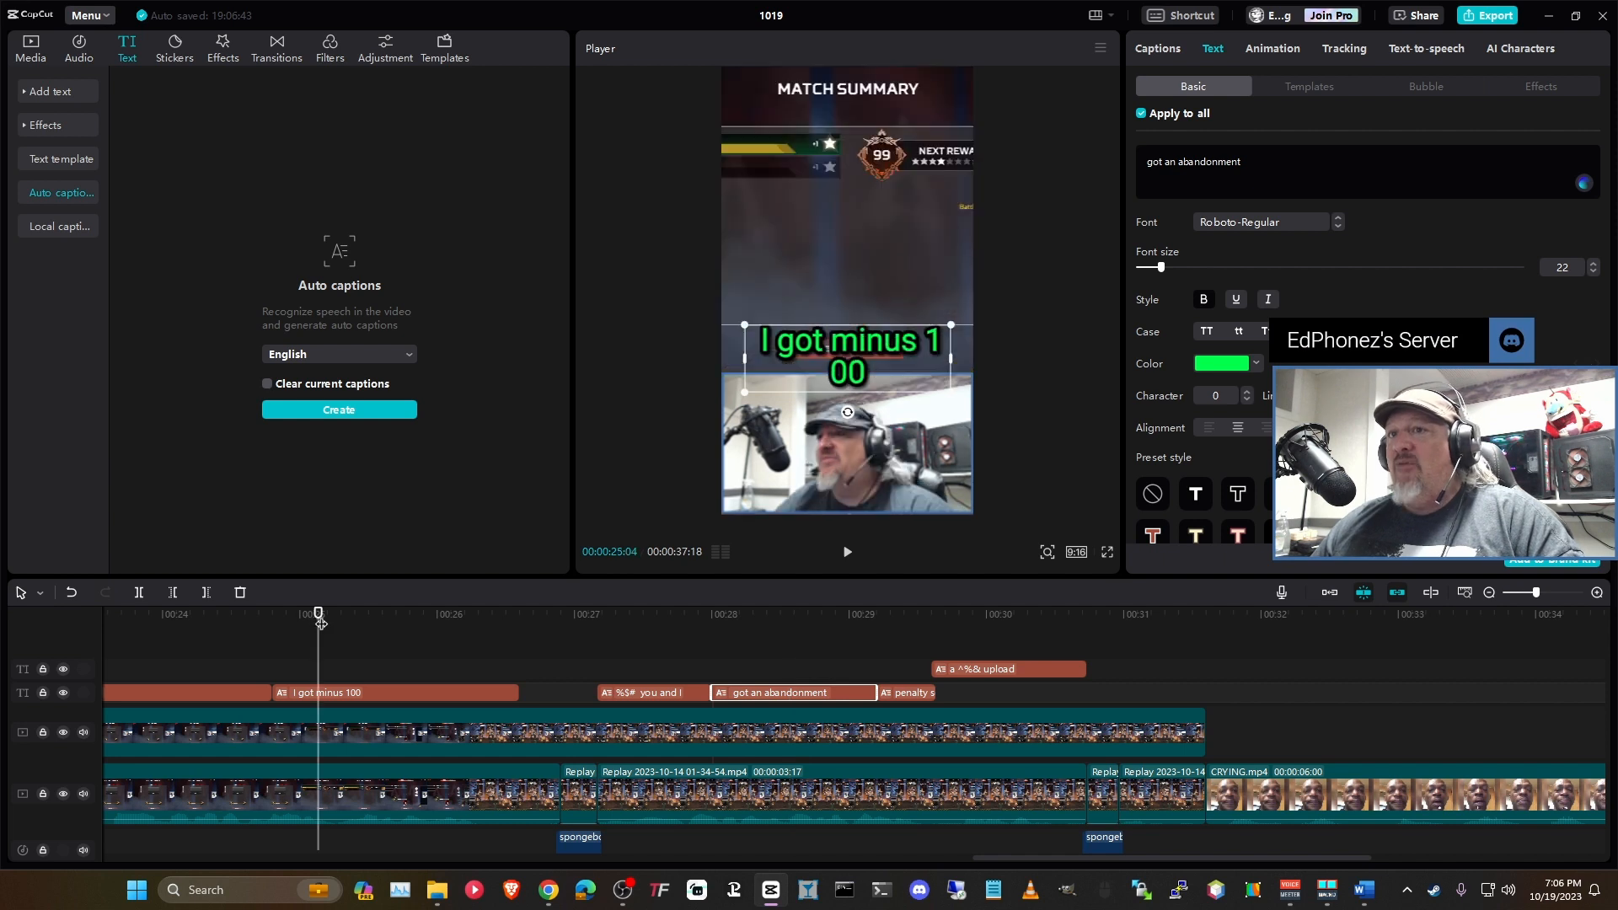
key("space")
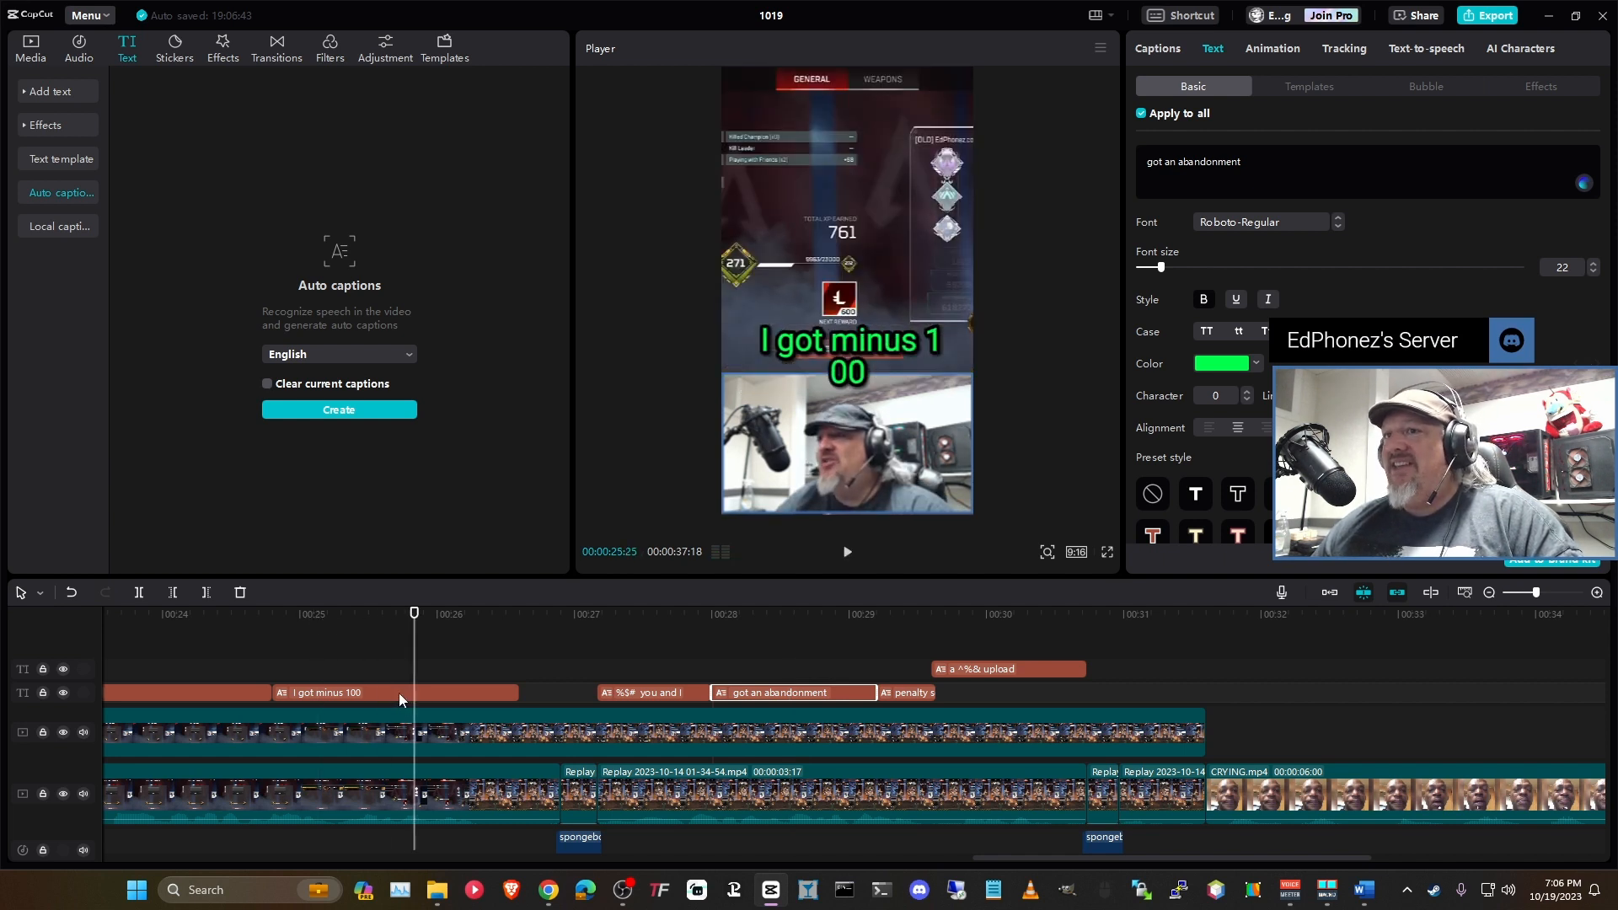
left_click(401, 699)
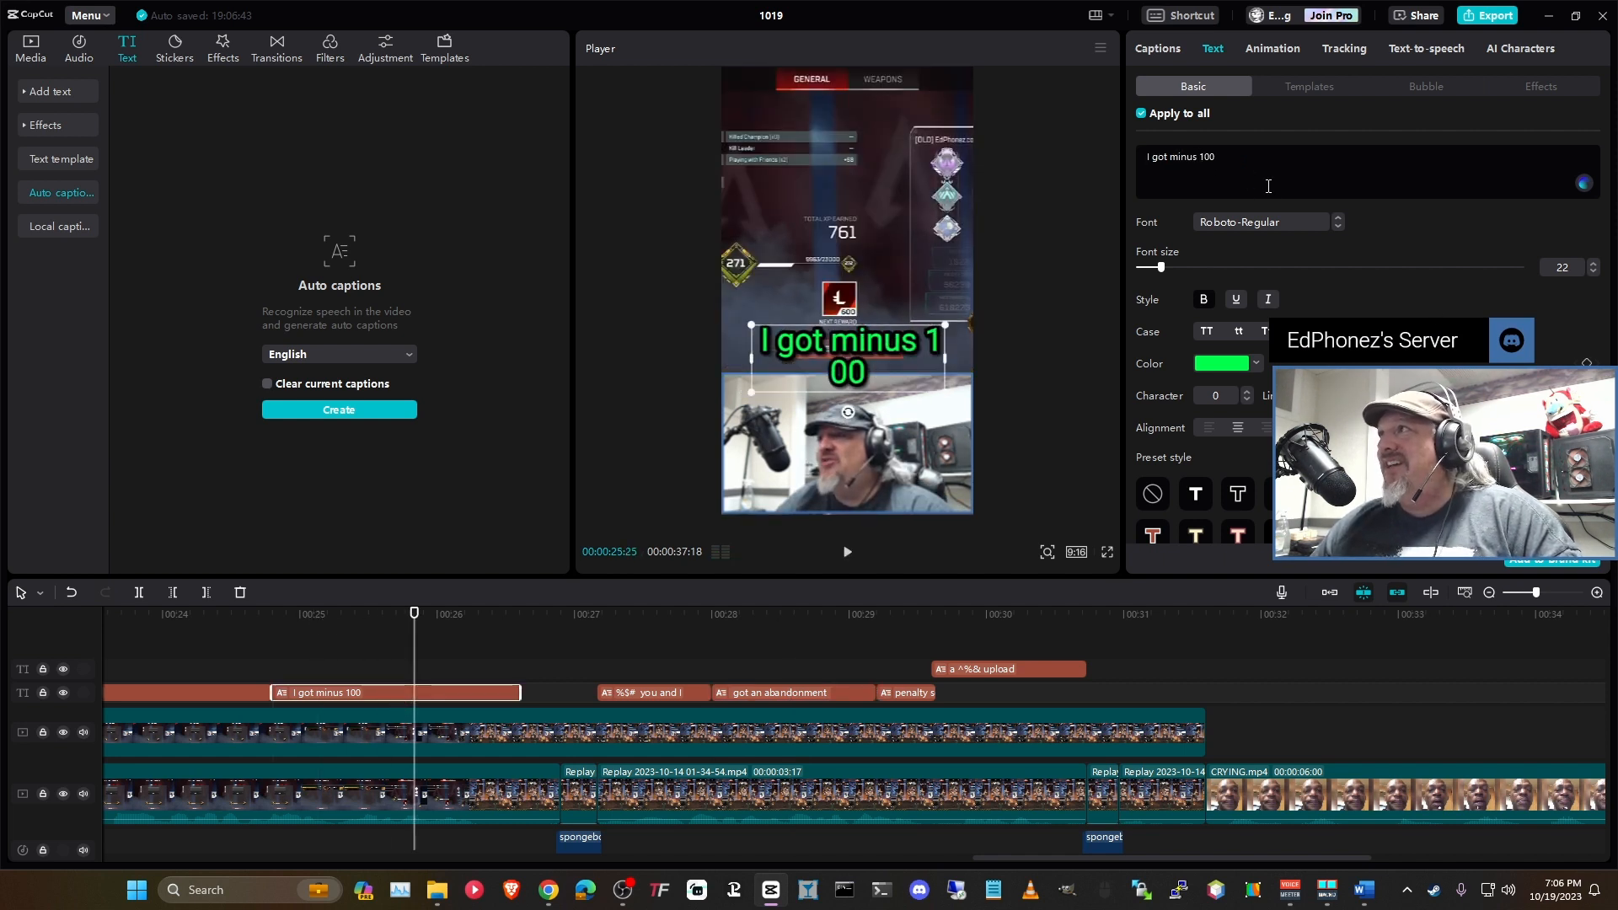
key("Return")
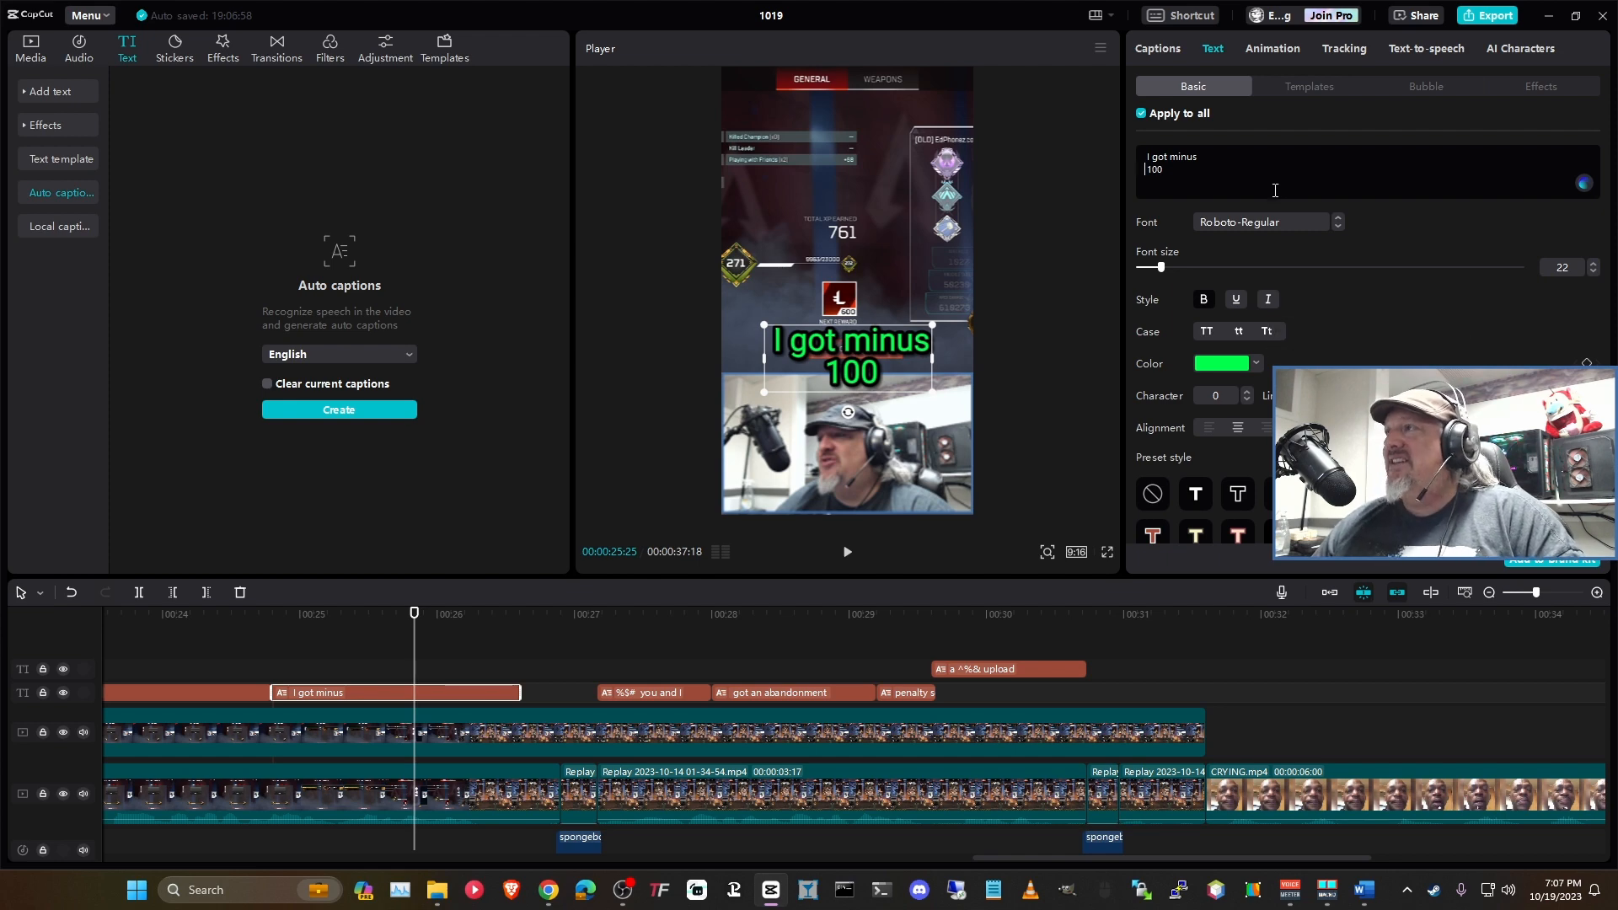
Step: Play the short from the beginning through the "nope dead" caption to review its captions and cuts
left_click(480, 858)
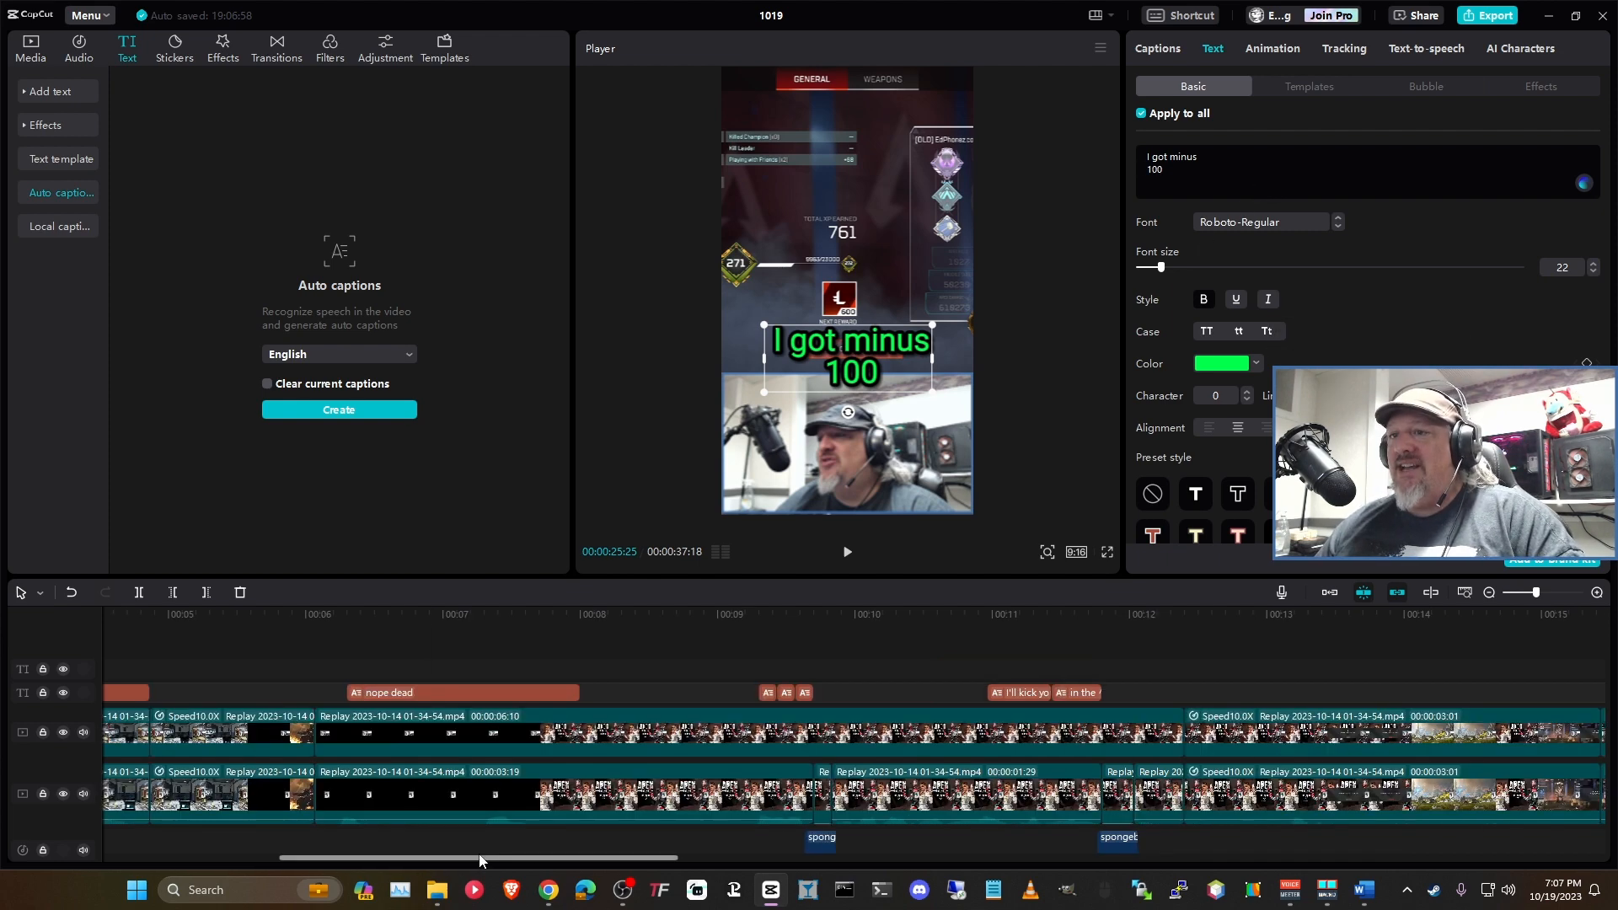
left_click_drag(404, 625, 110, 637)
key("space")
key("space")
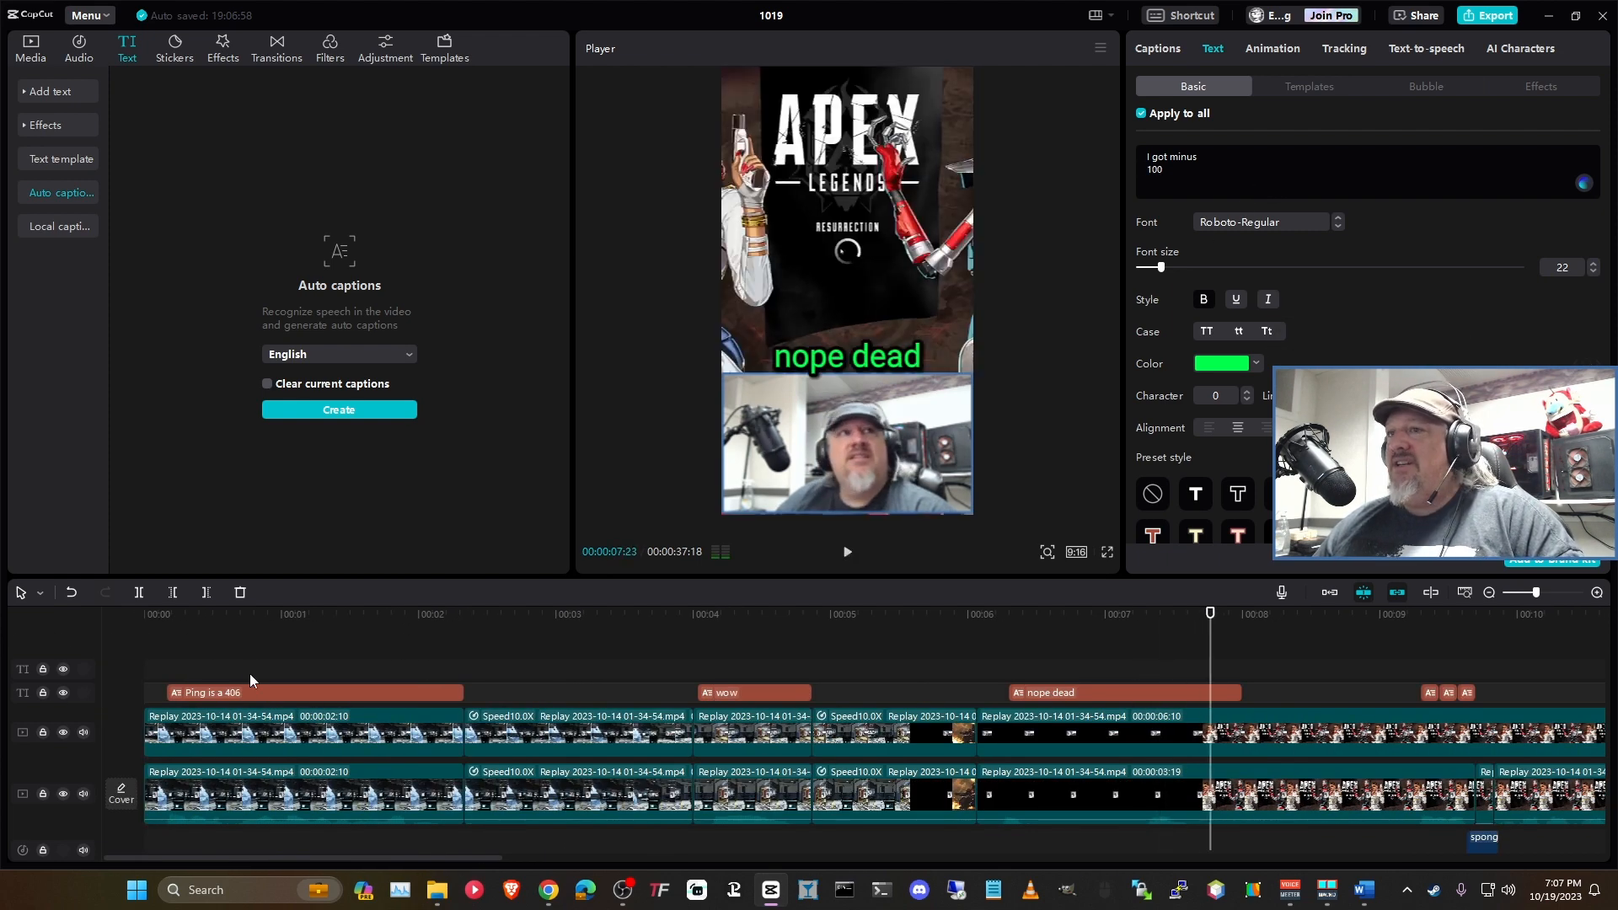
left_click_drag(214, 622, 90, 615)
key("space")
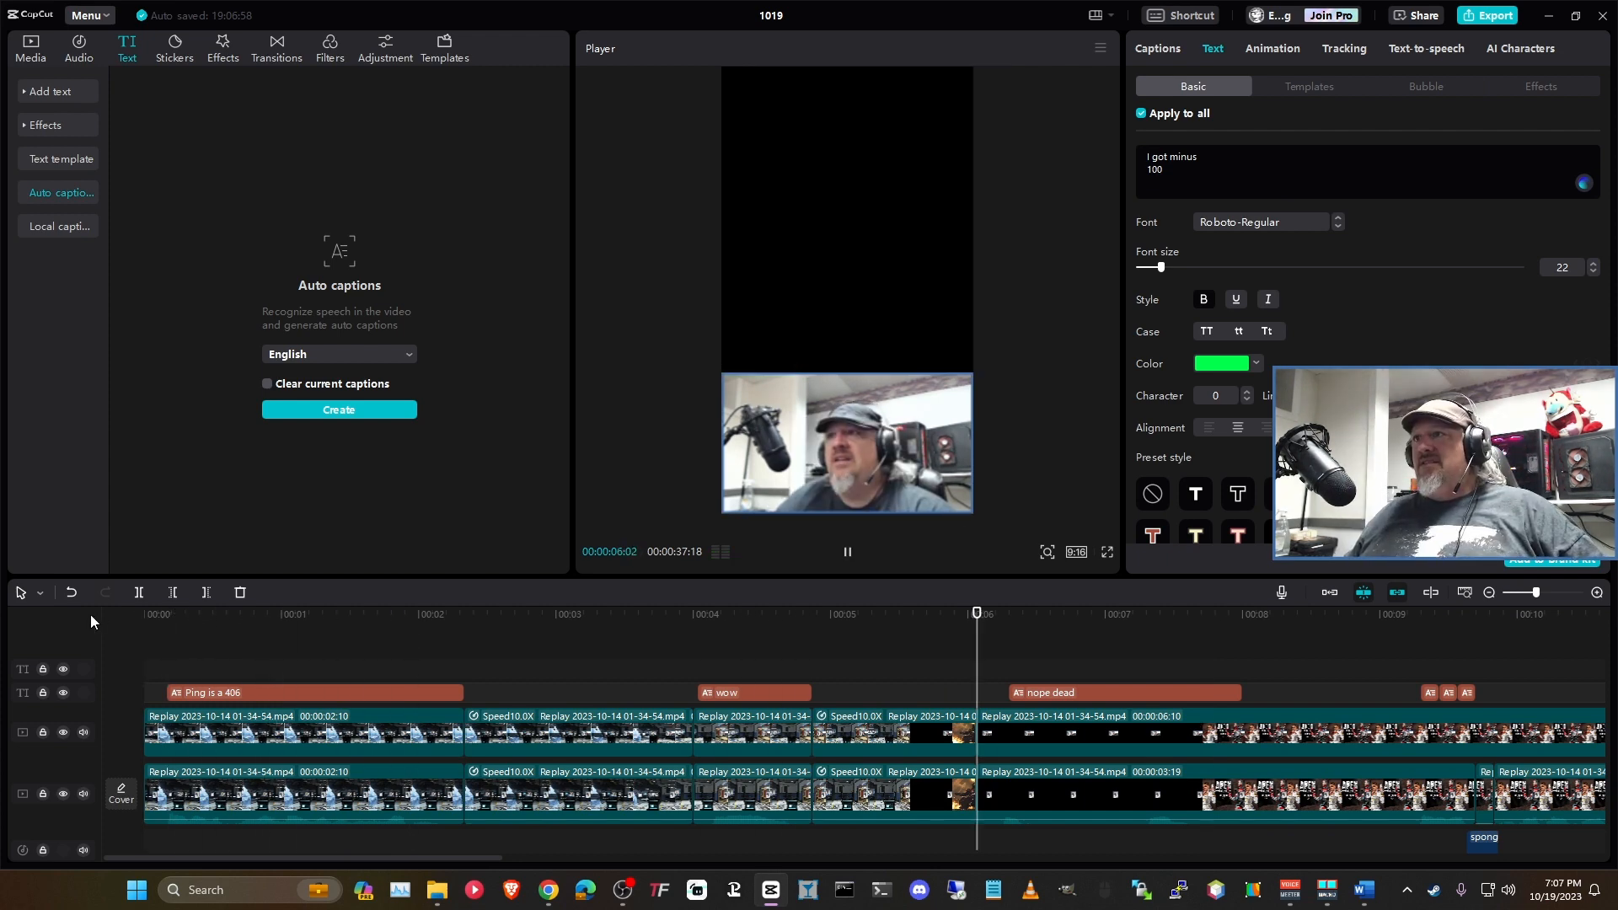
left_click_drag(1343, 617, 1305, 620)
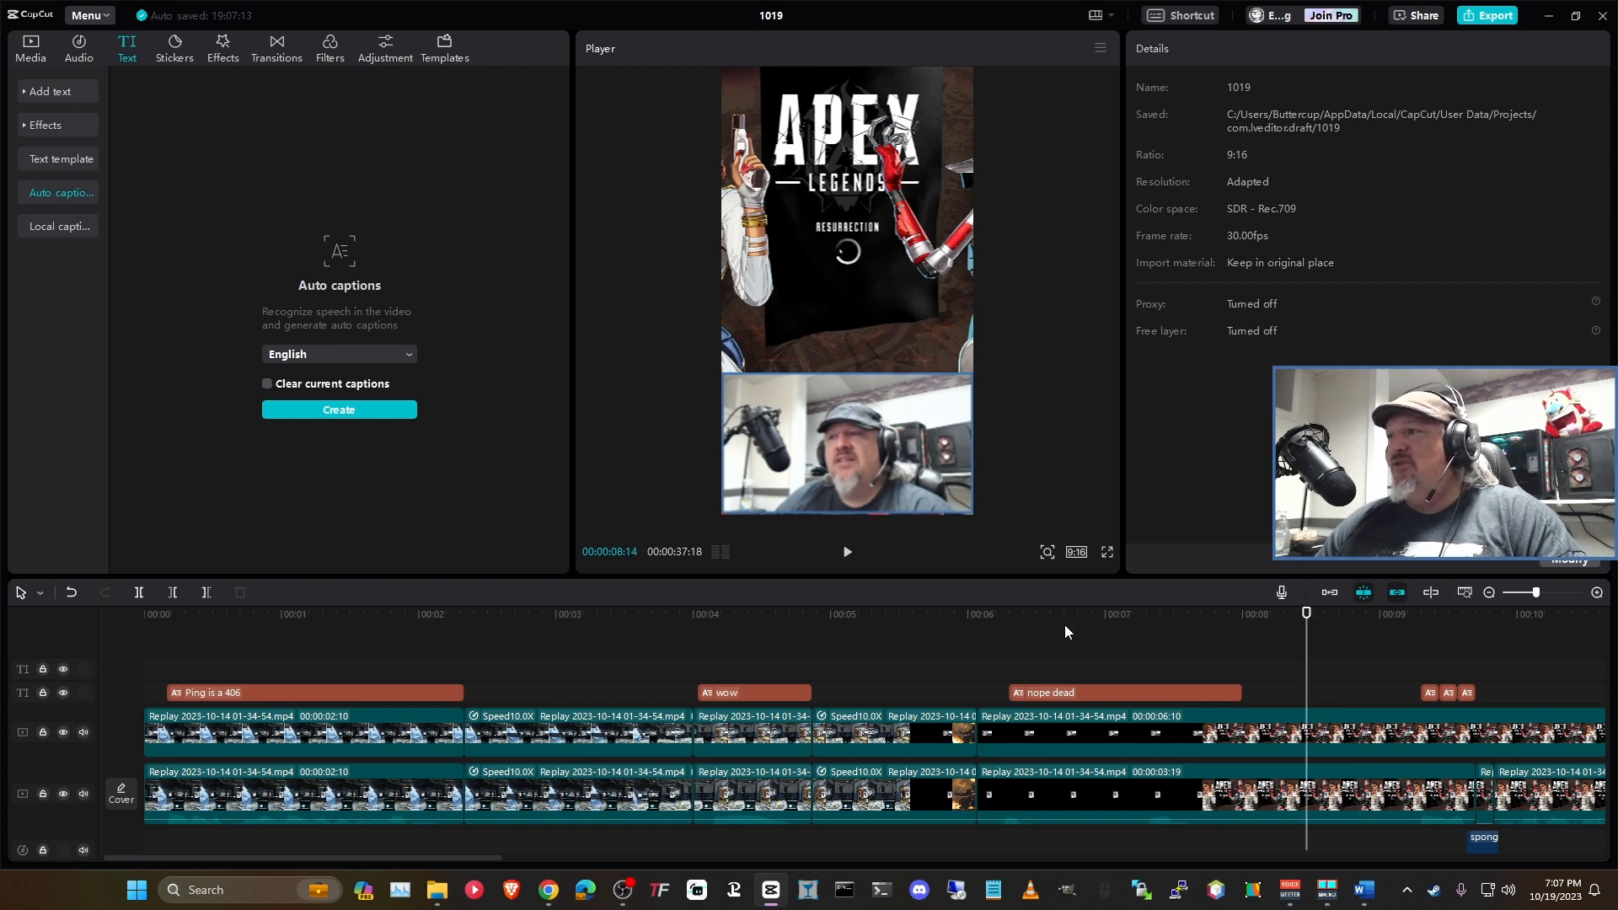
Step: Add a fiery red effect-style text above the captions over the black gameplay screen at about 00:00:05:13
left_click_drag(1060, 628, 889, 632)
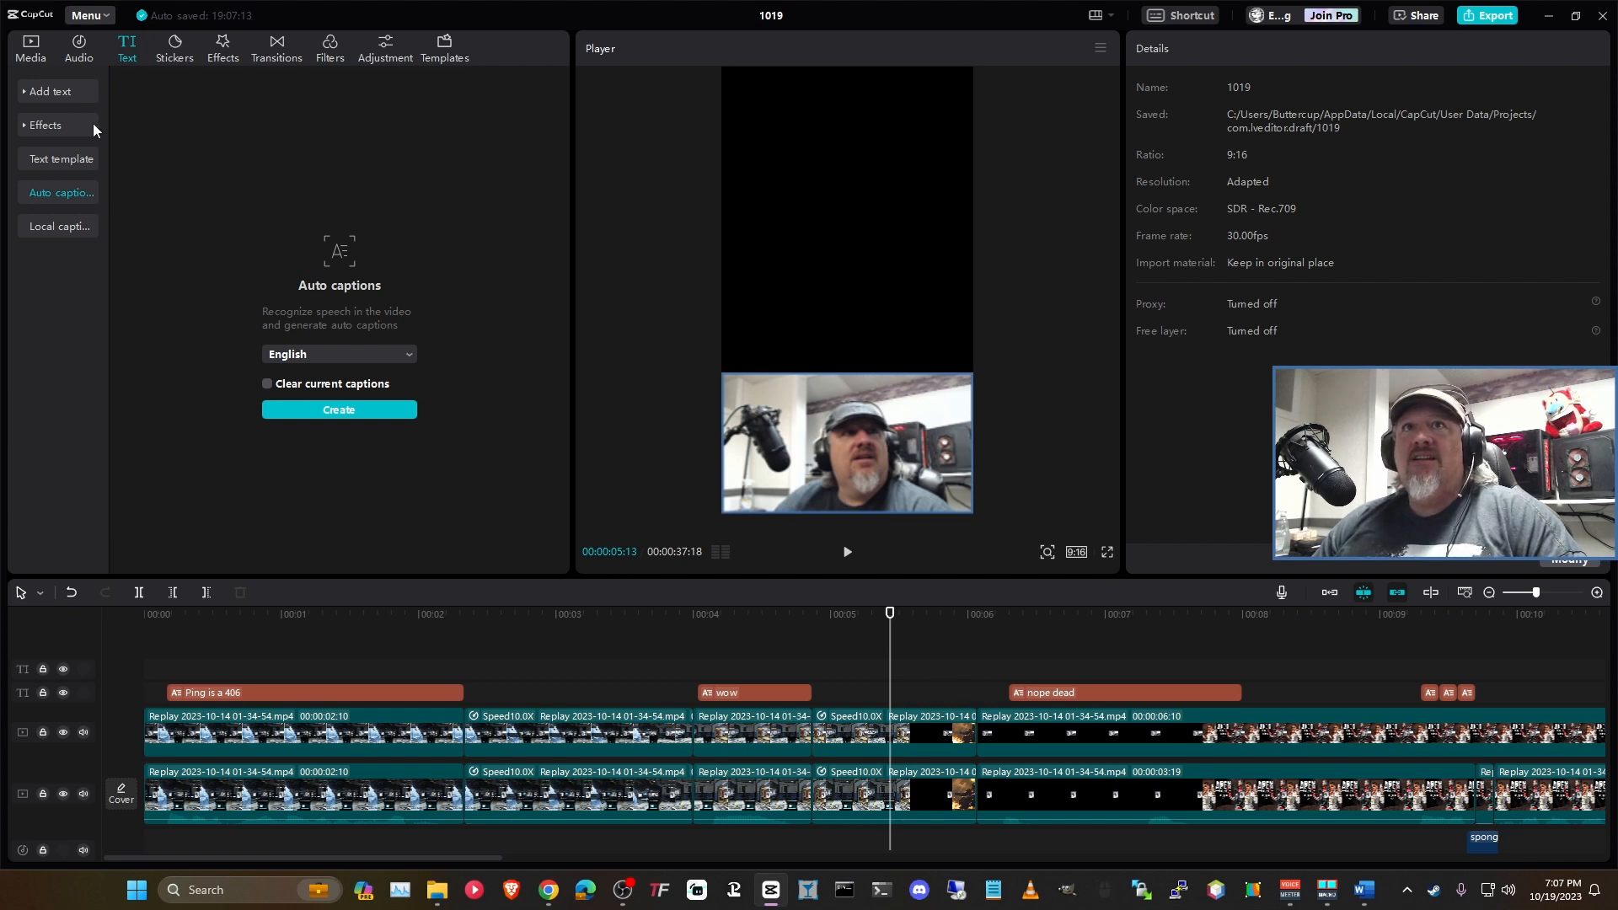
left_click(51, 91)
left_click(68, 184)
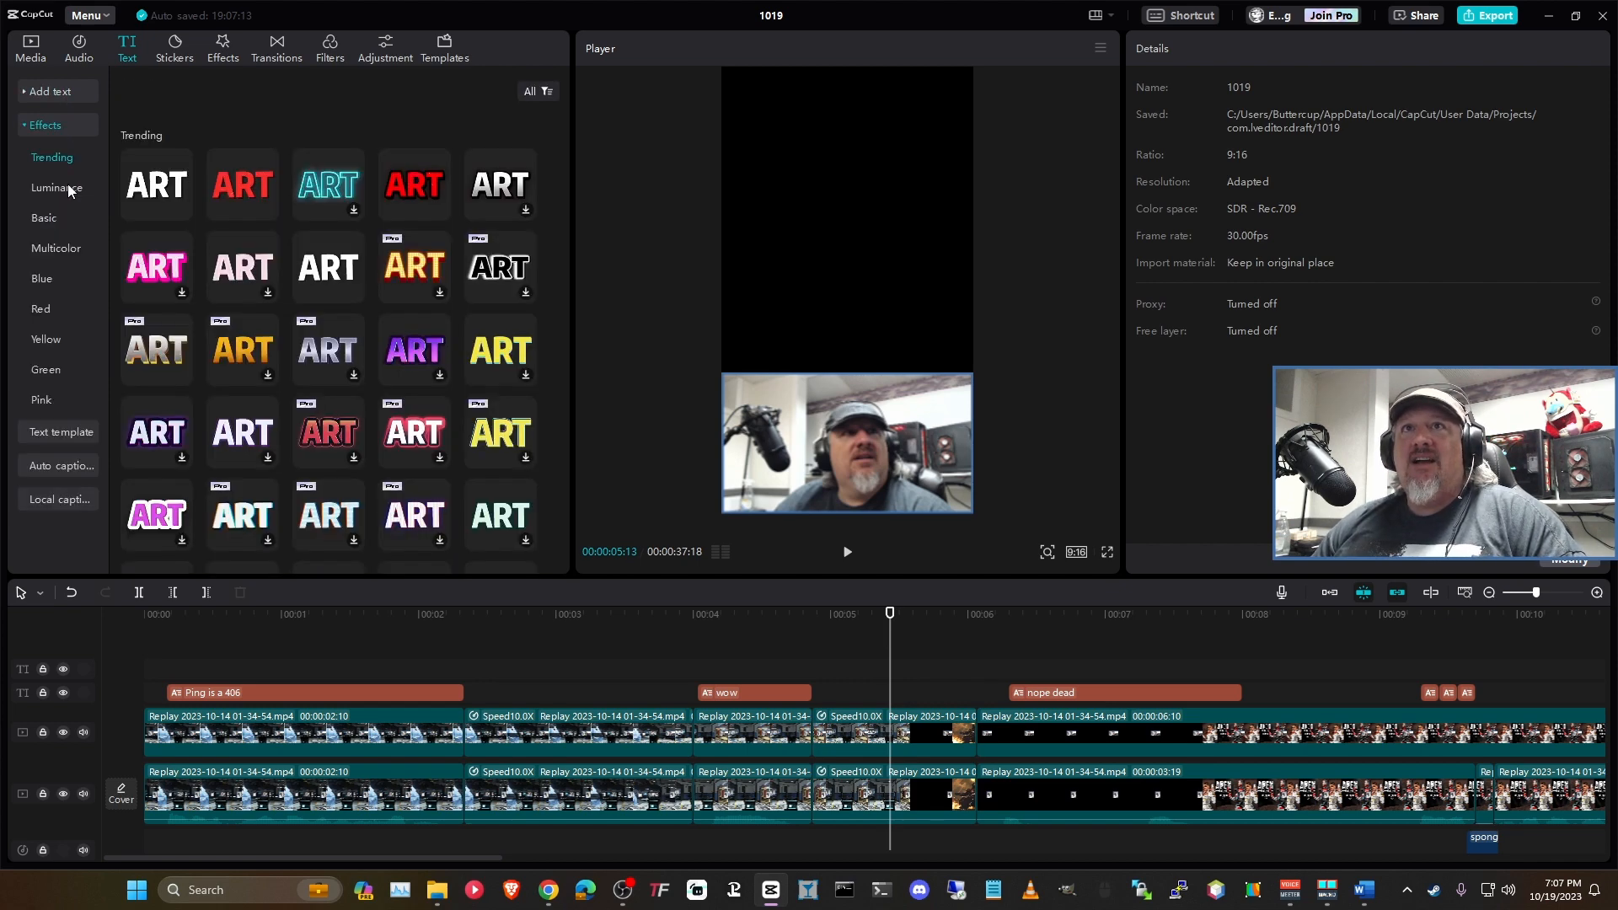
scroll(377, 327, "down", 5)
scroll(384, 331, "down", 5)
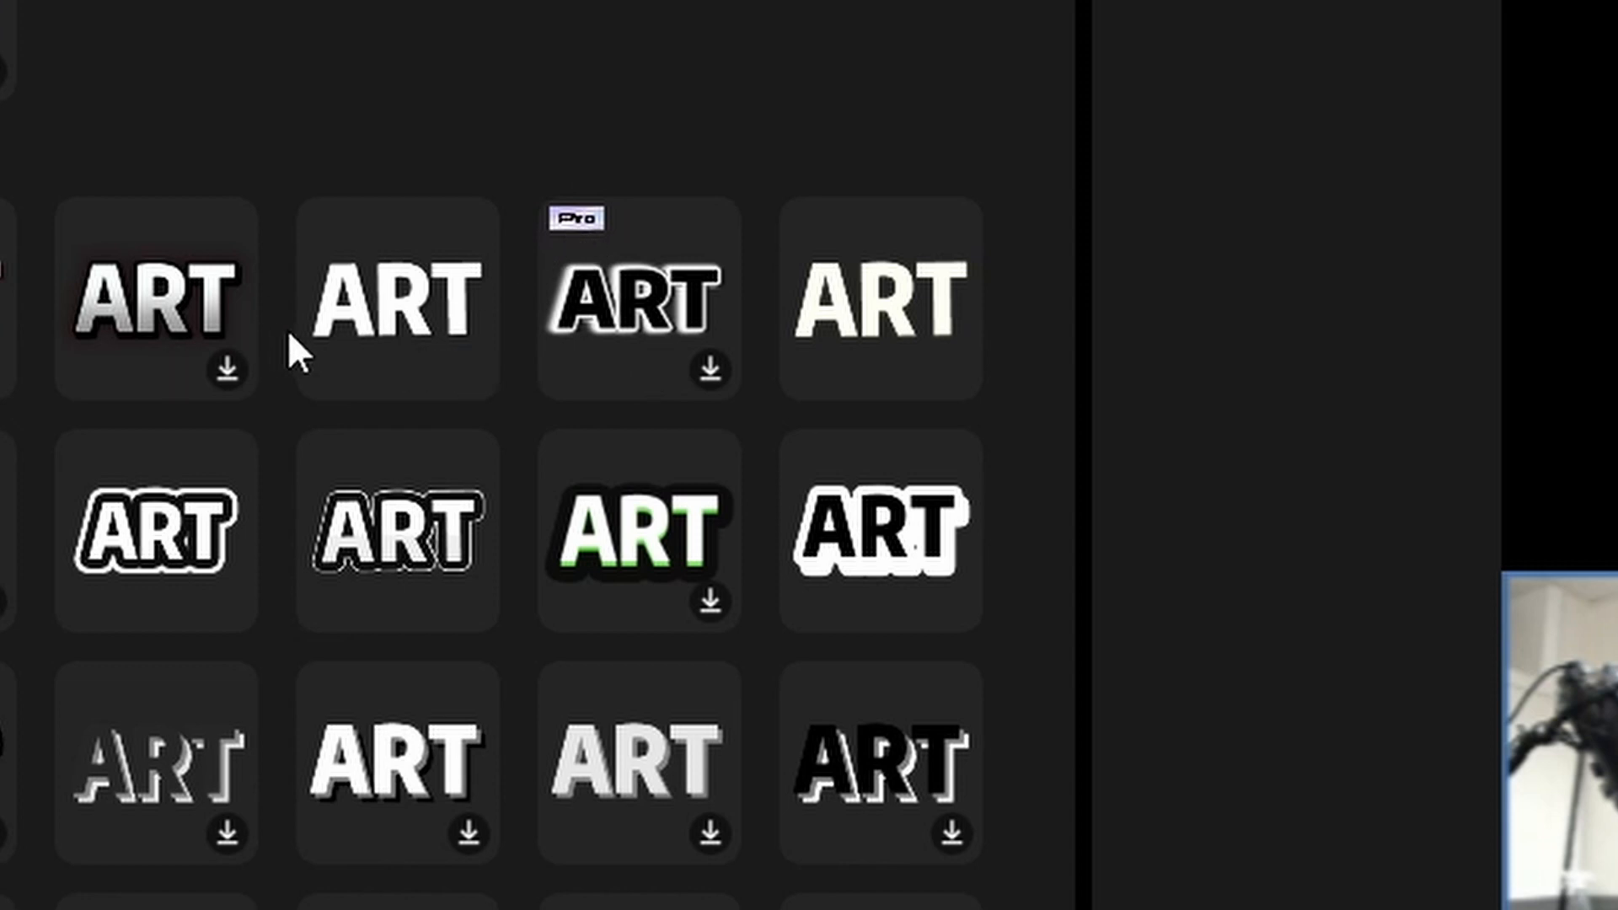
scroll(220, 396, "down", 4)
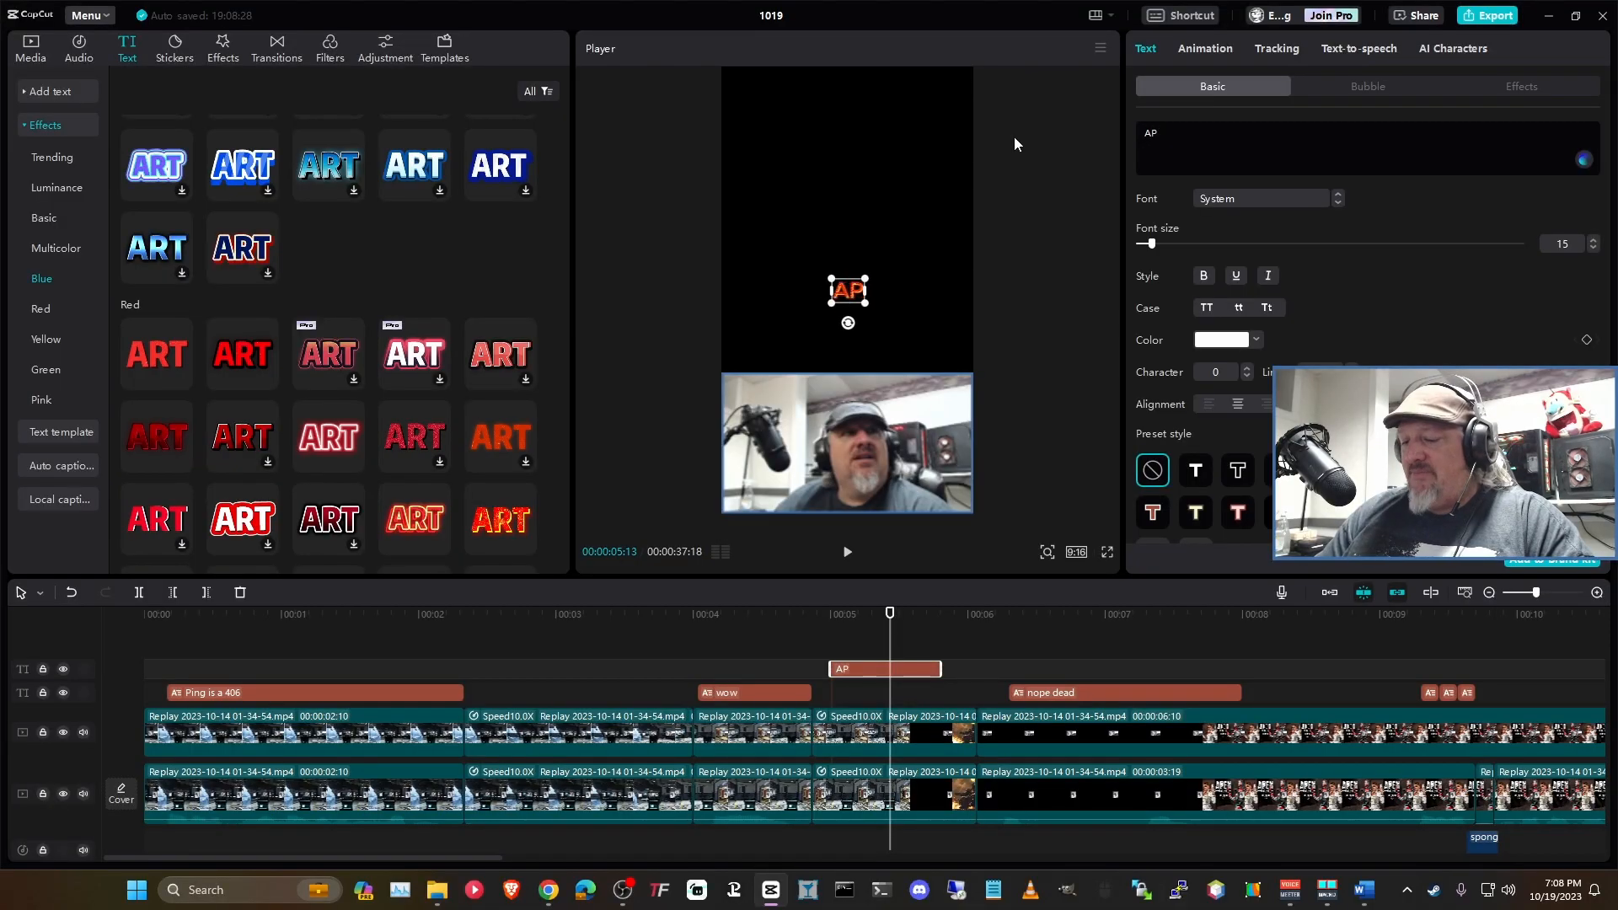
Step: Set the new text to "APEX Crashed", with the two words on separate lines
type("EX Cras")
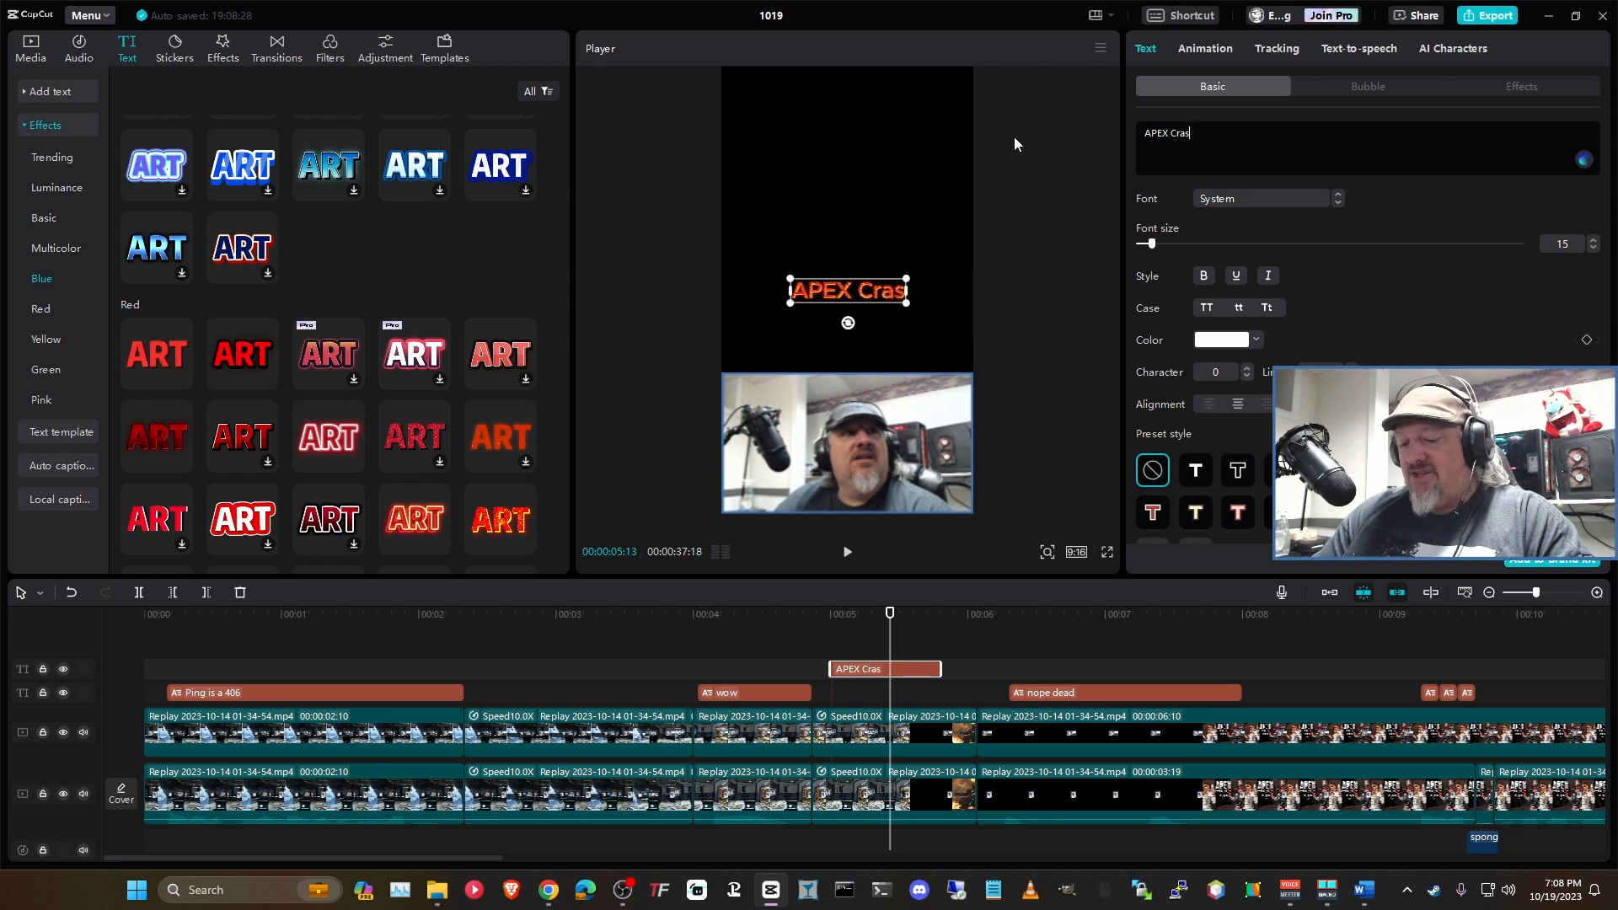
type("hed")
left_click(1170, 134)
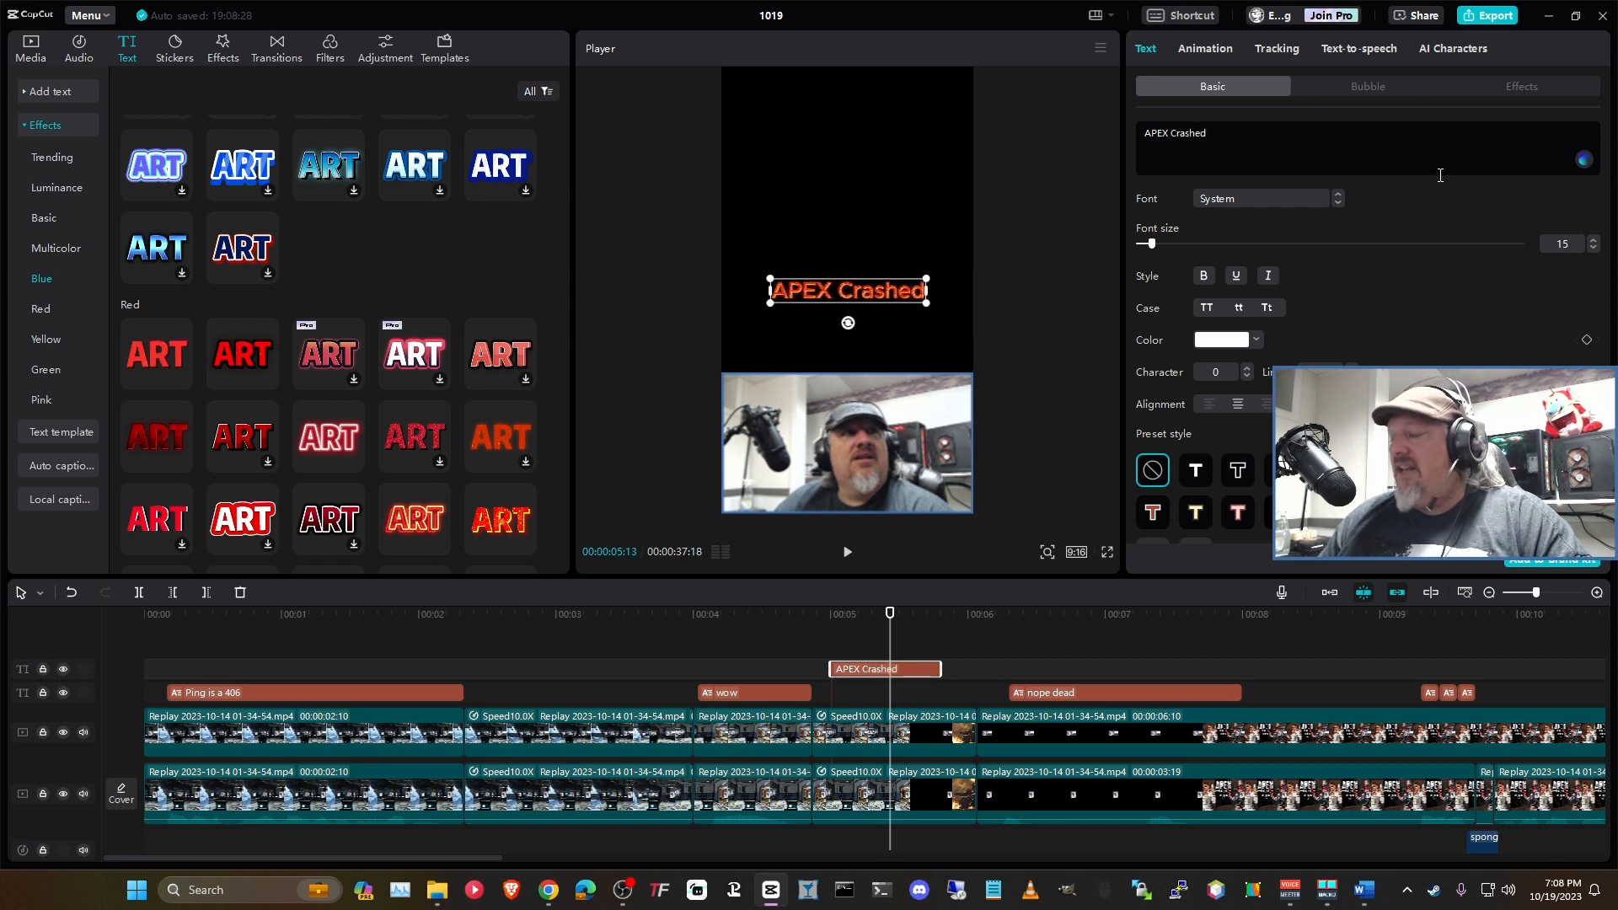
key("BackSpace")
key("Return")
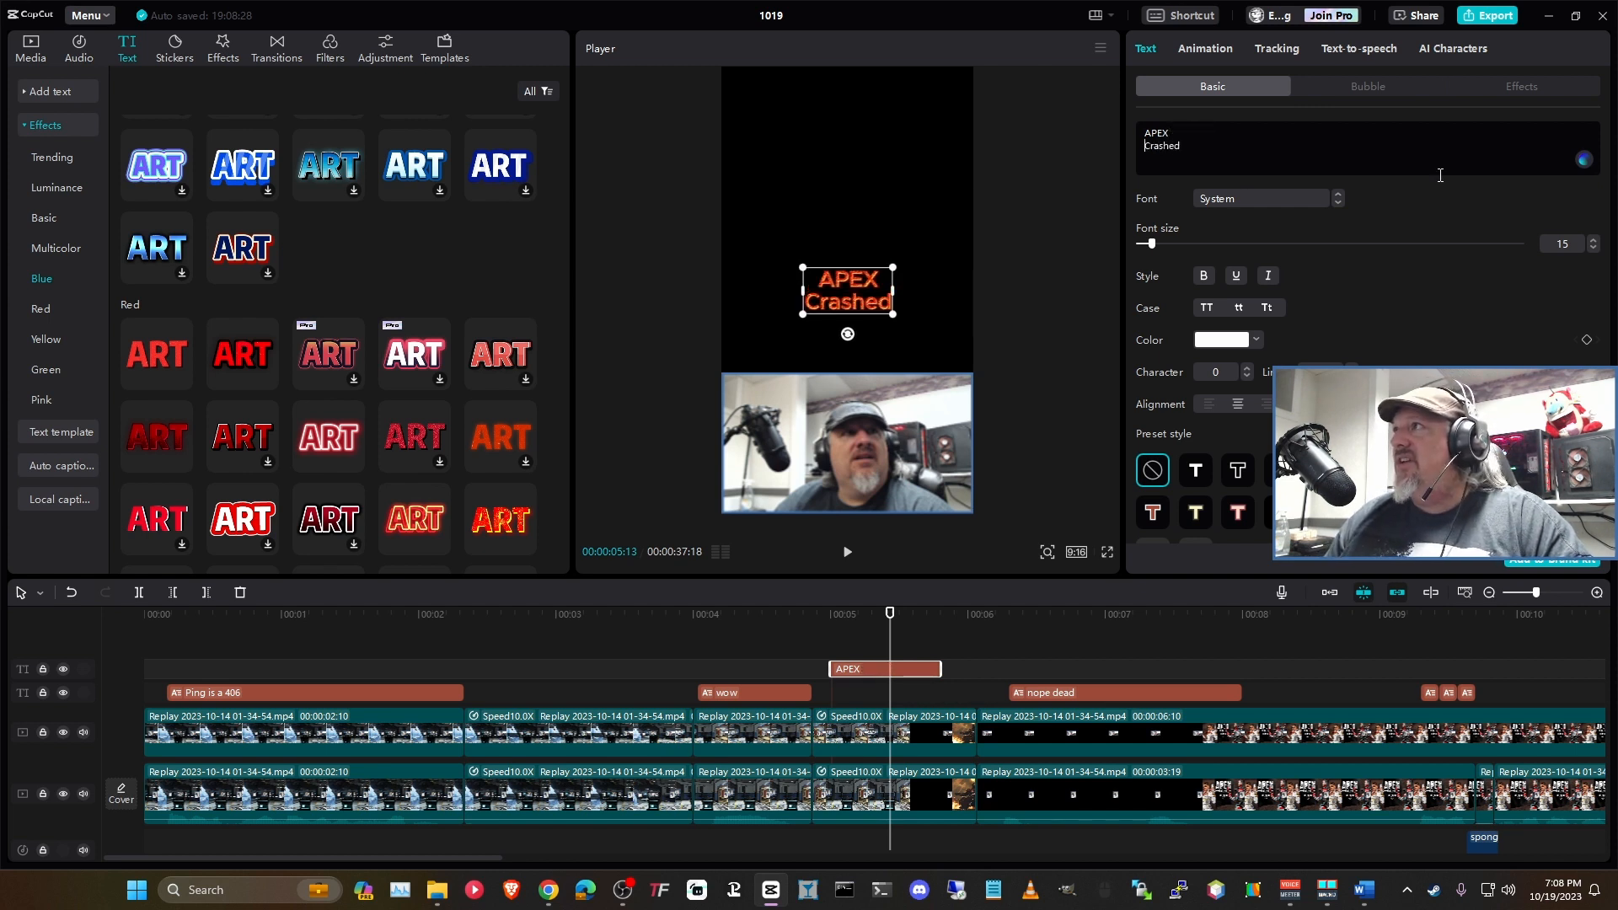
Step: Enlarge the "APEX Crashed" text to nearly the frame's width and tilt it counter-clockwise so it slopes upward
left_click_drag(892, 315, 953, 346)
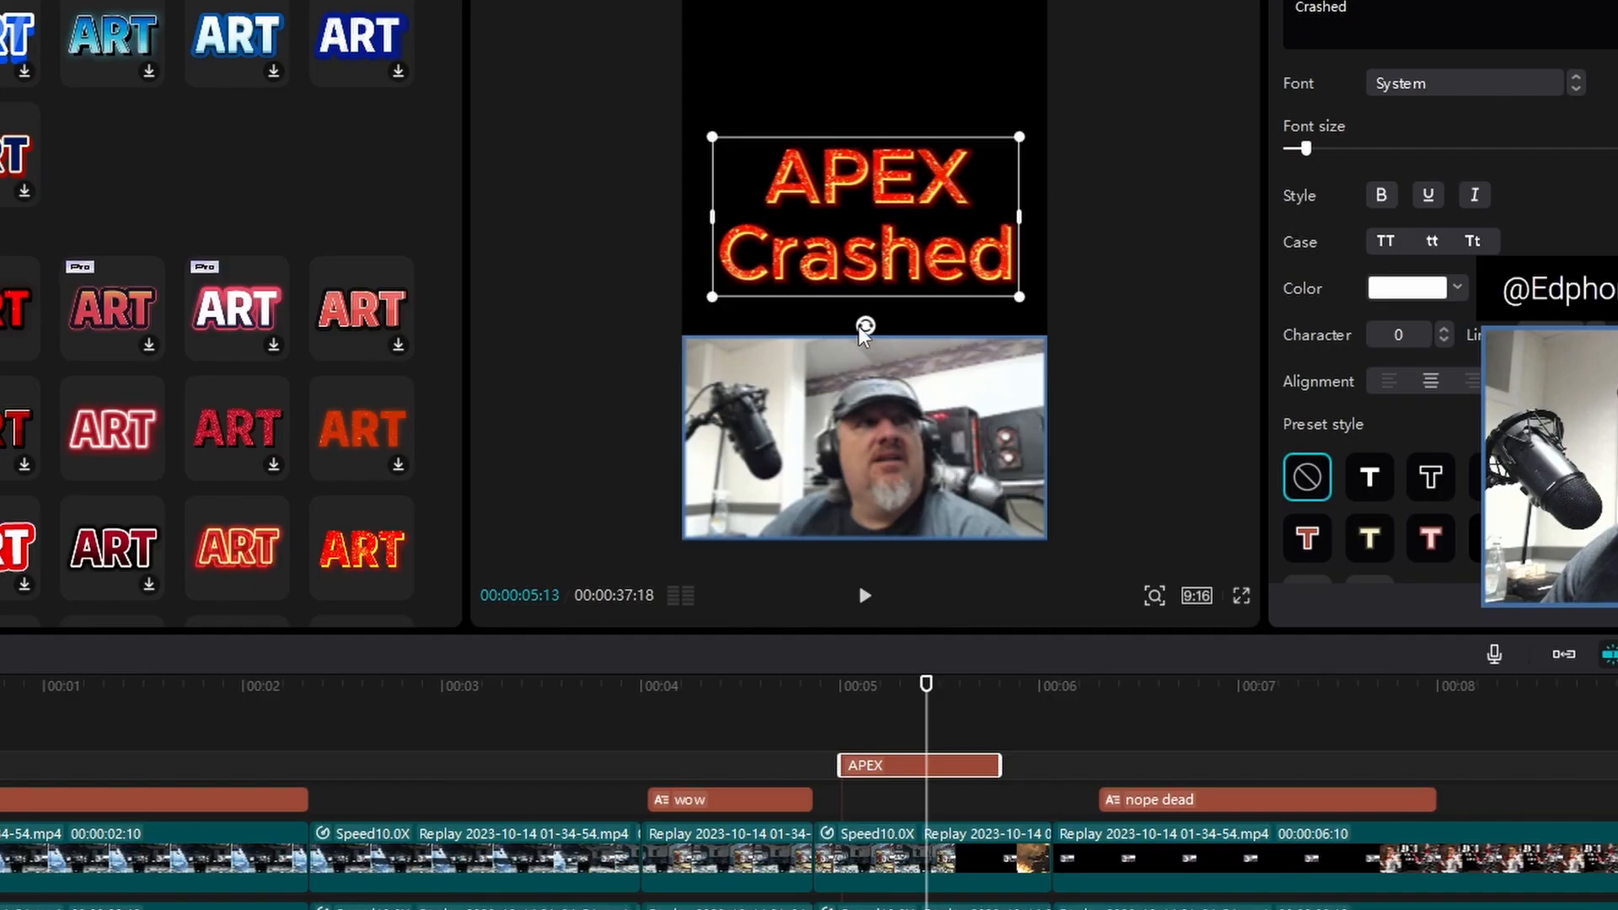
left_click_drag(848, 365, 879, 328)
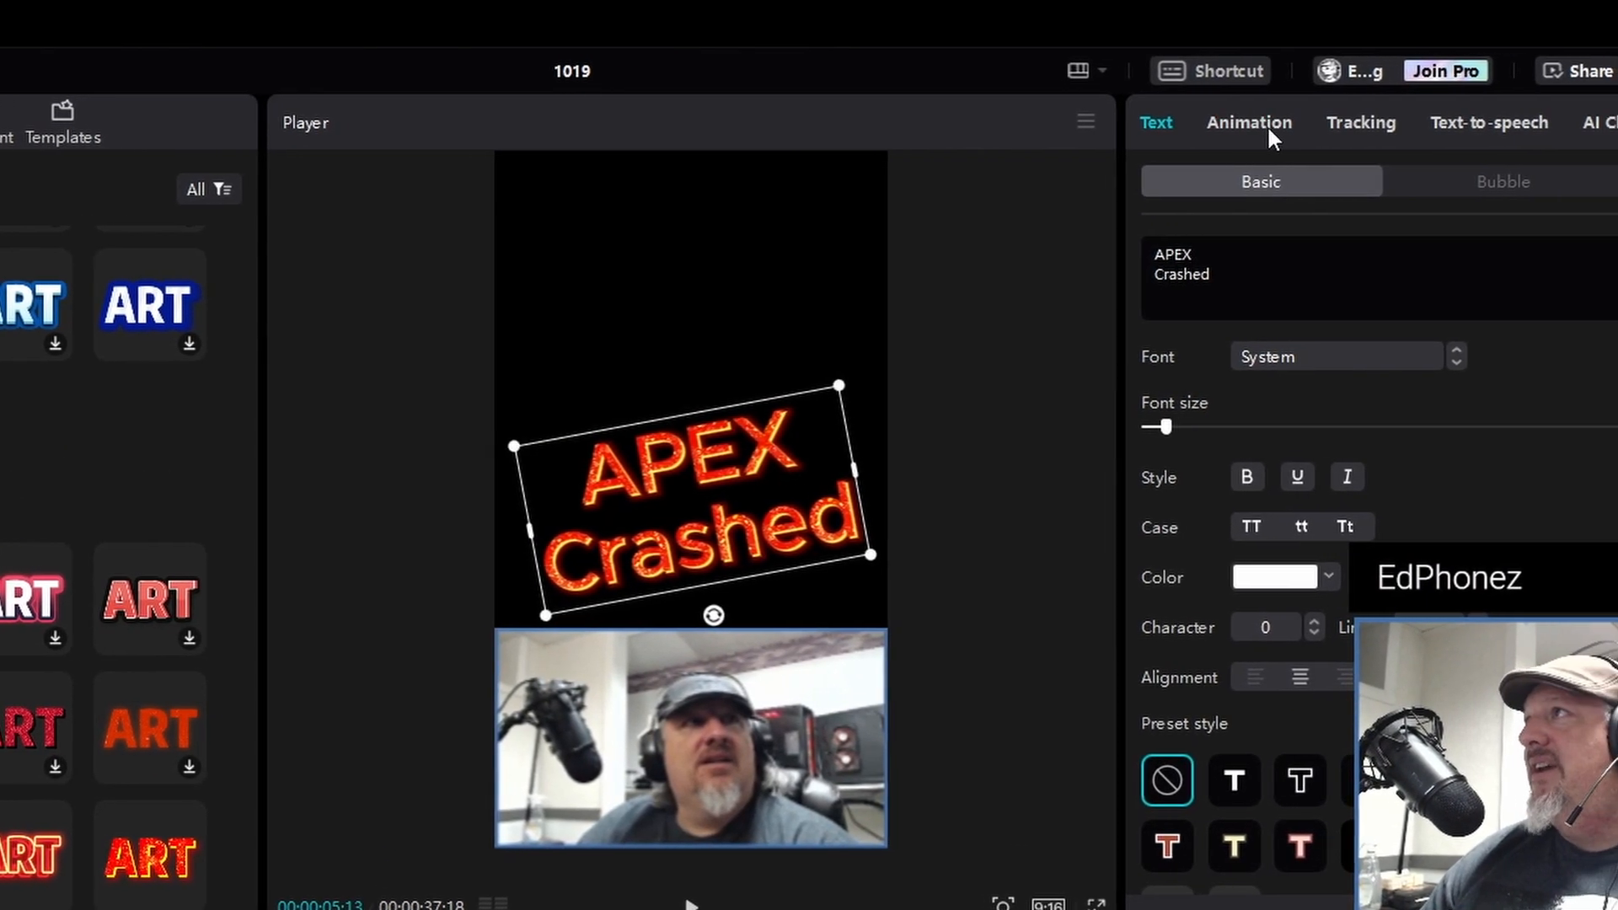
Step: Apply the "Trail...ating" loop animation to the "APEX Crashed" text
left_click(1347, 3)
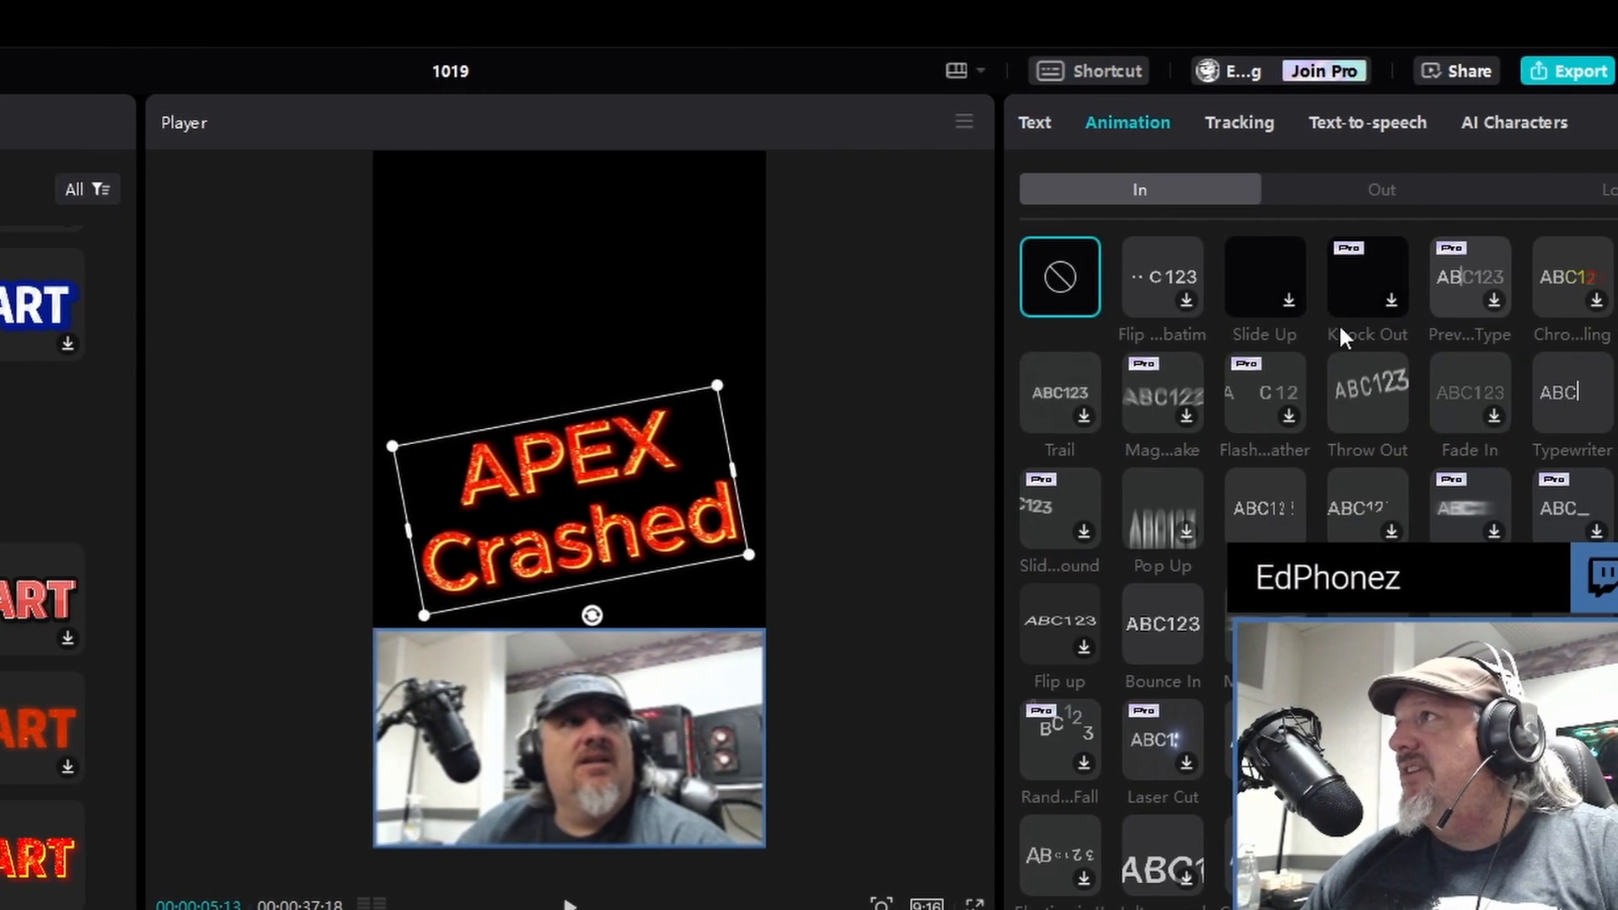
scroll(1428, 363, "down", 3)
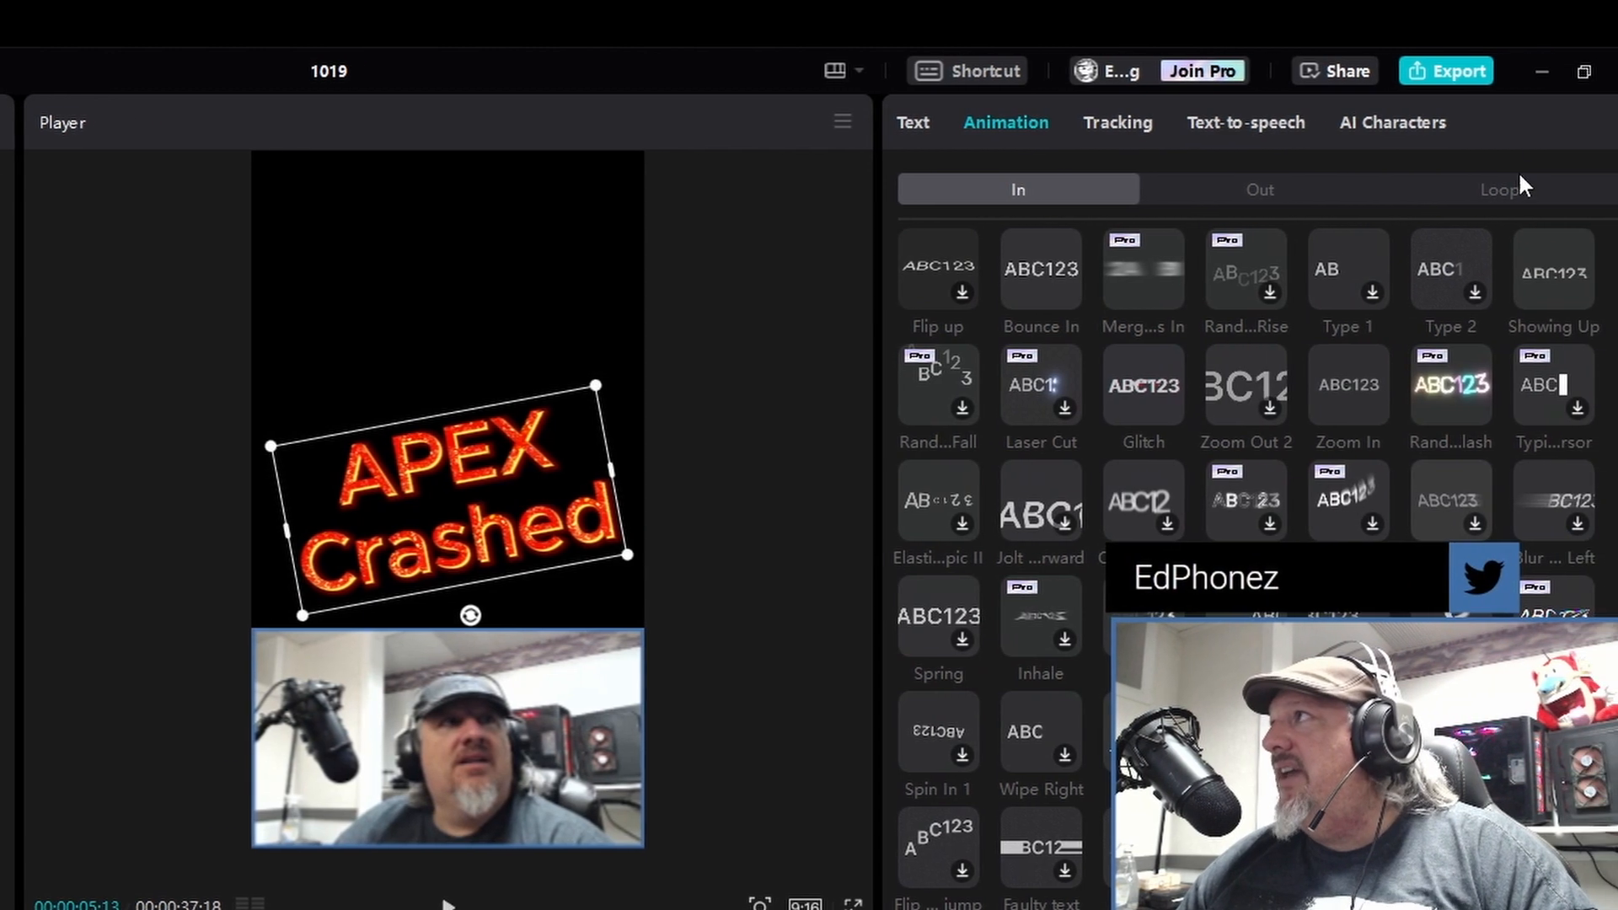
left_click(1586, 189)
scroll(1205, 456, "down", 2)
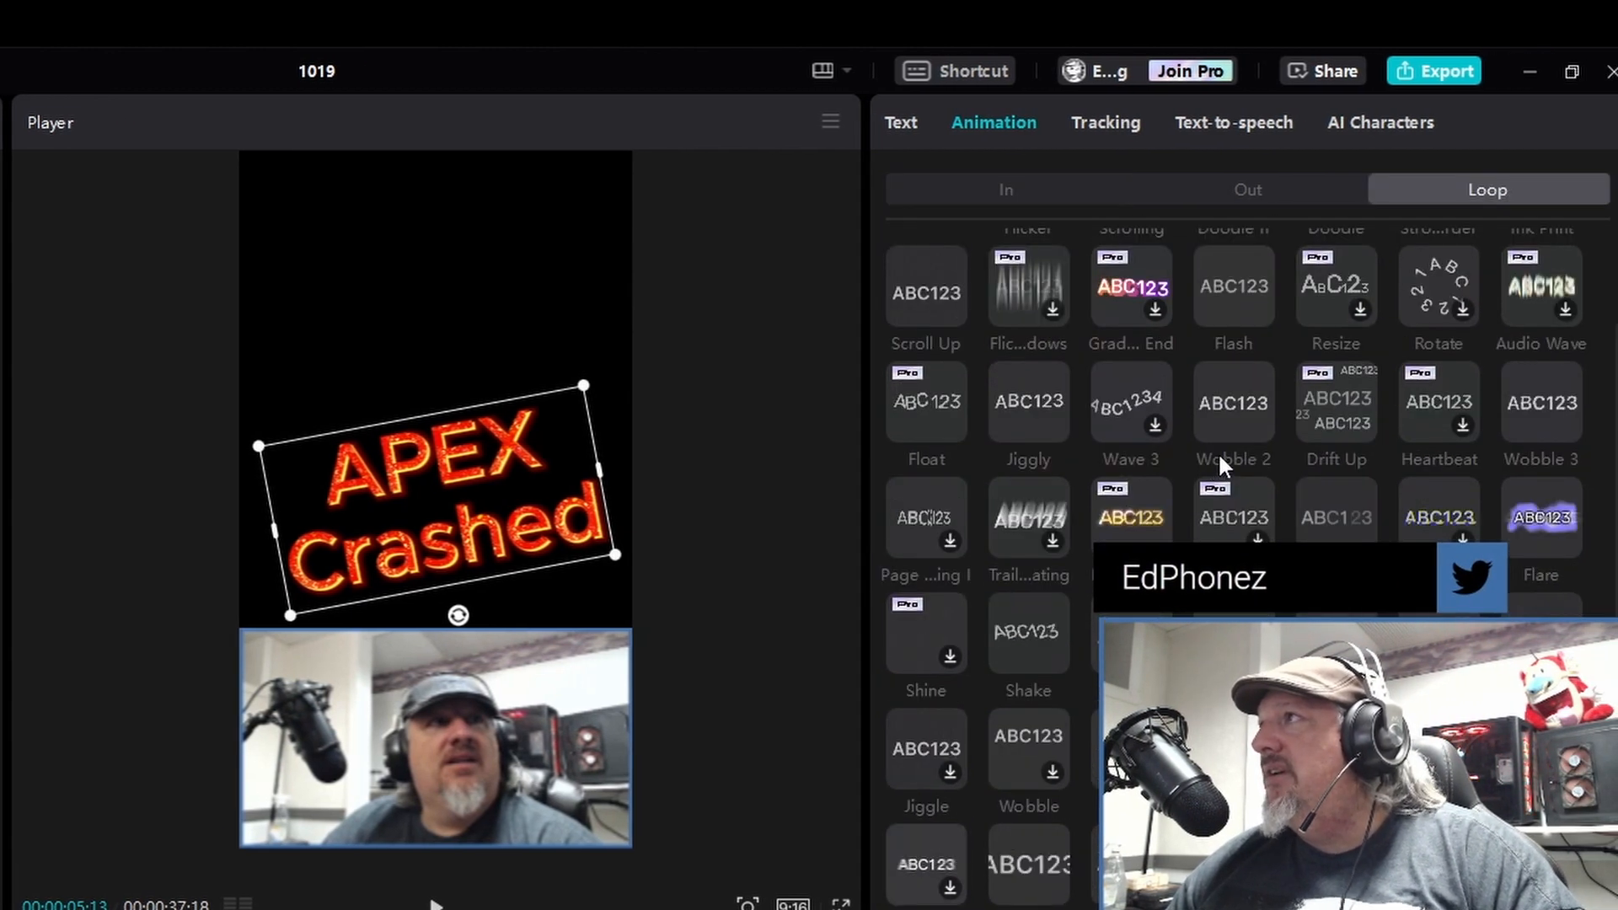
left_click(1035, 506)
Step: Preview the animated text and stretch its clip from the end of the "wow" caption to about 6 seconds
key("space")
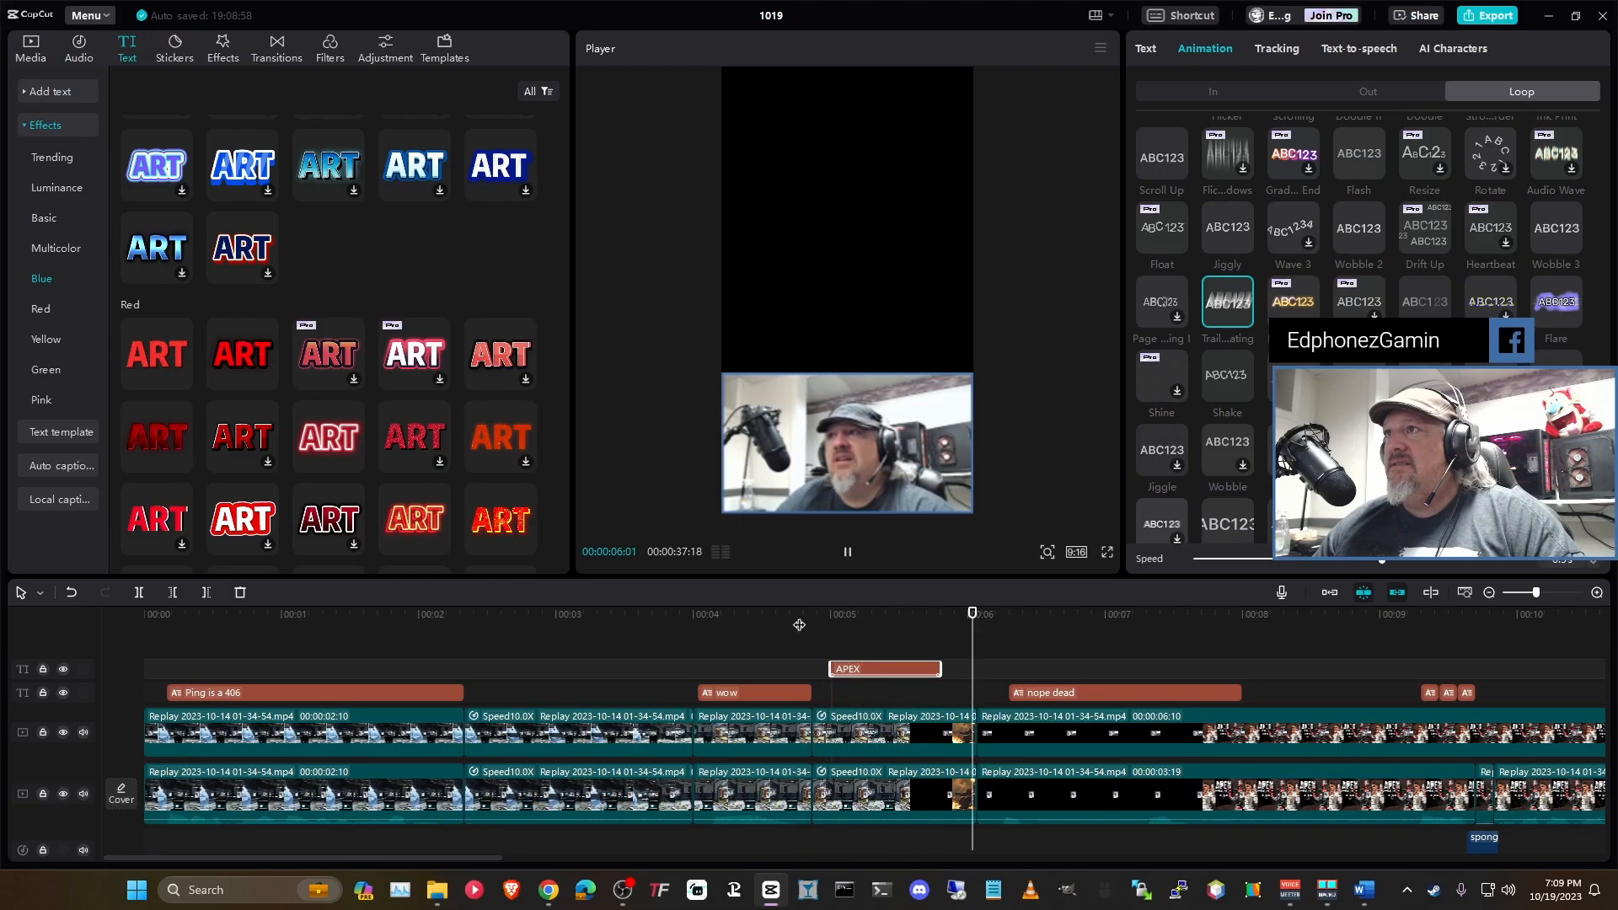
key("space")
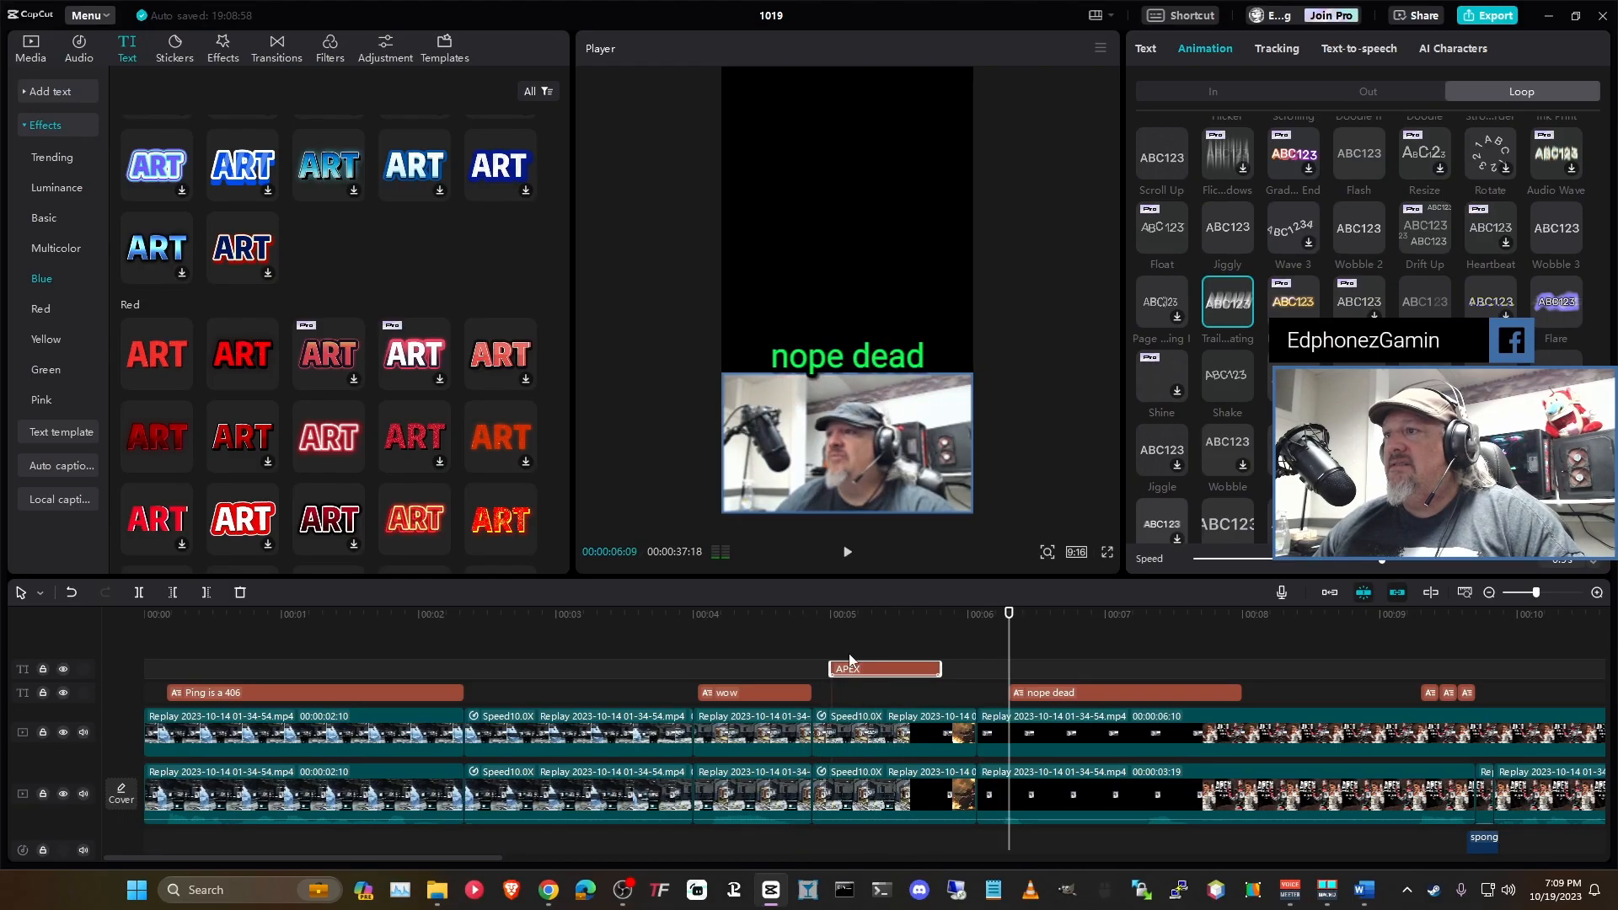
left_click_drag(939, 668, 974, 676)
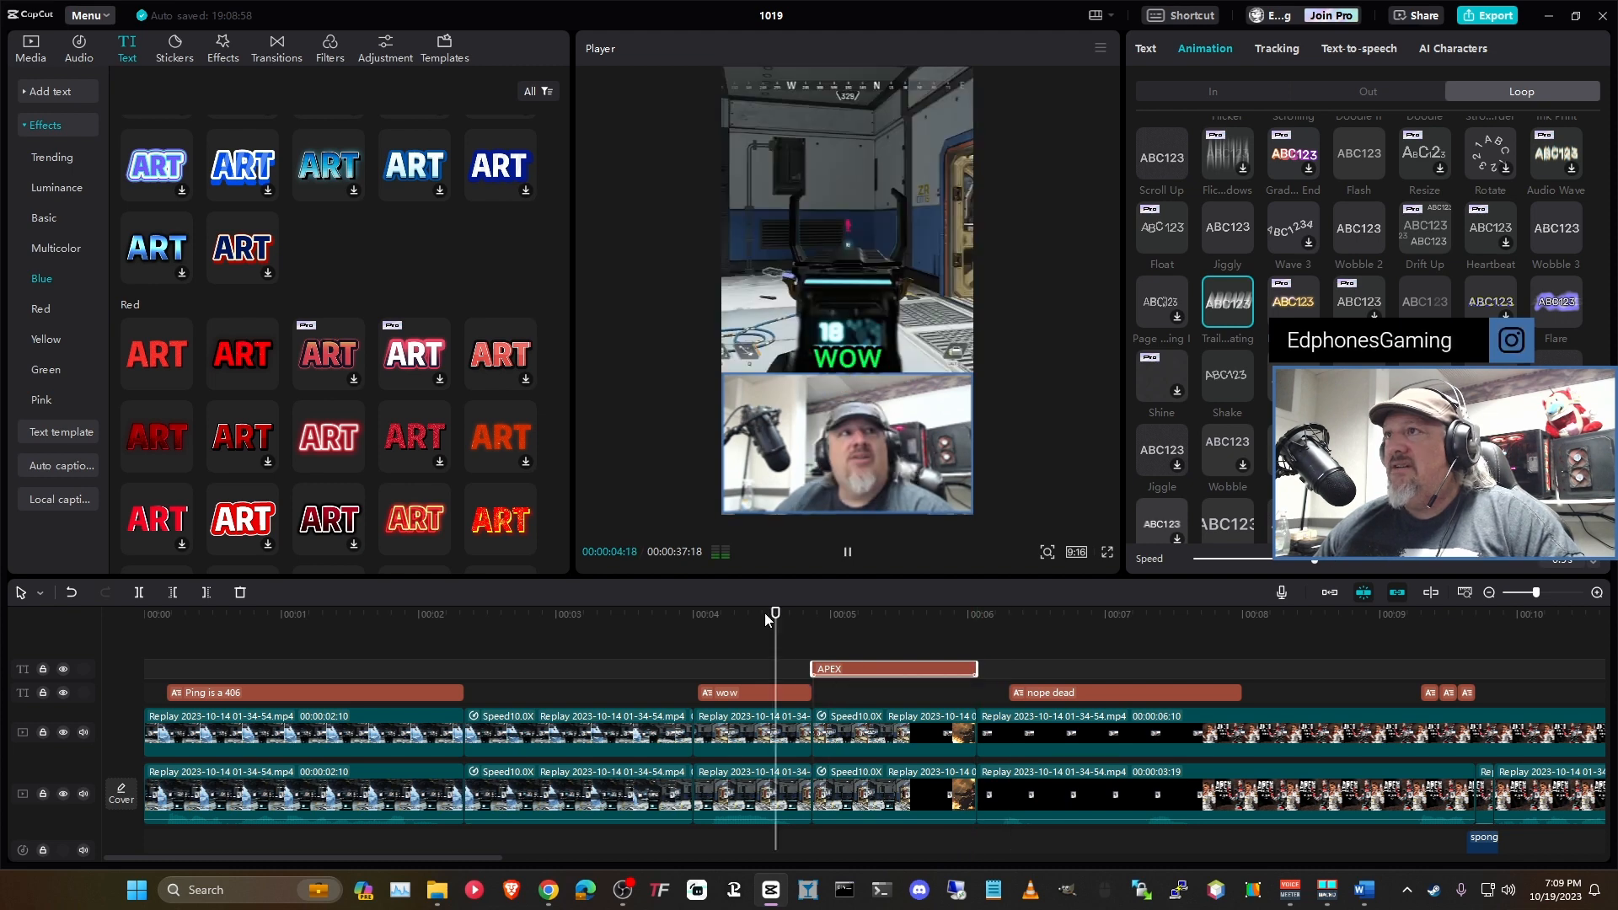
Step: Try the gold glowing loop animation beside "Trail...ating" on the "APEX Crashed" text and preview it
key("space")
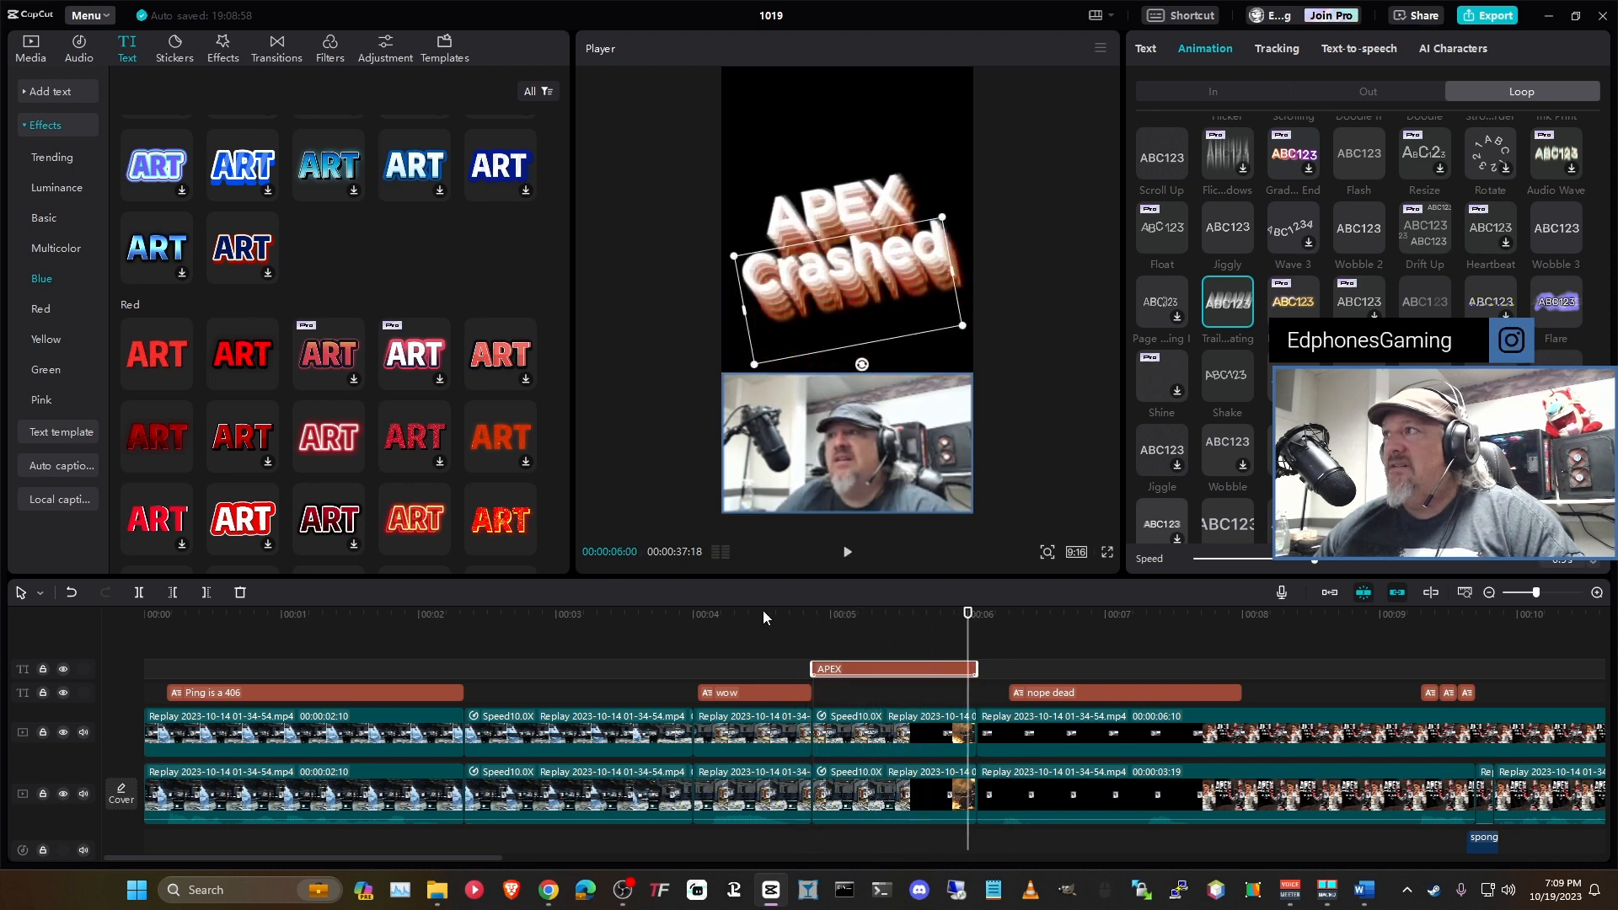
left_click(1295, 301)
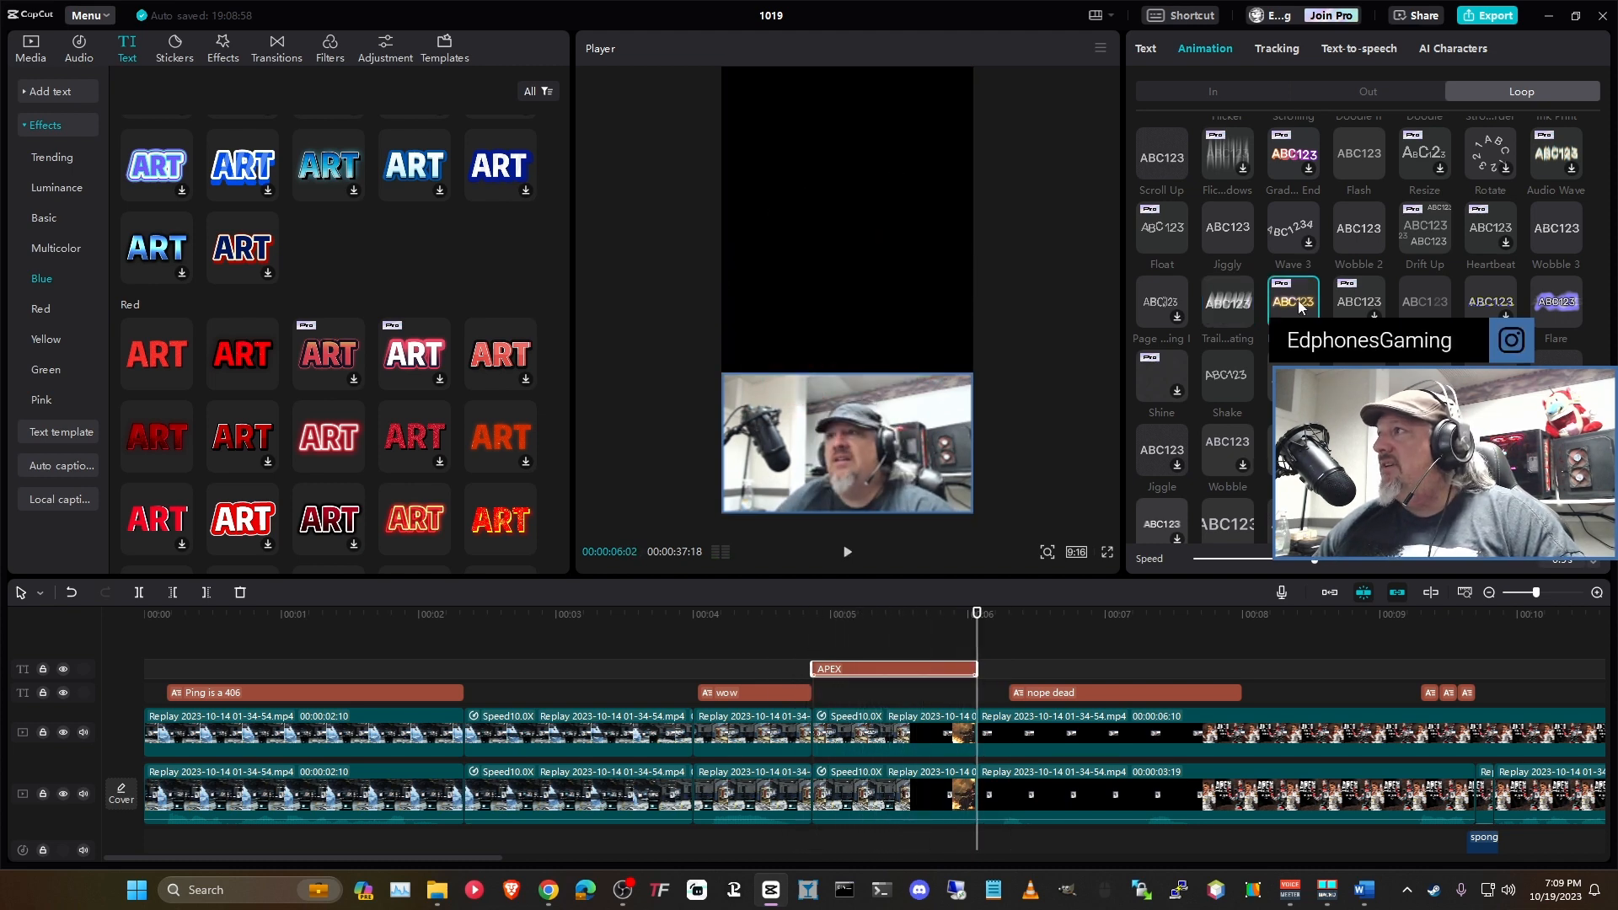
left_click(798, 615)
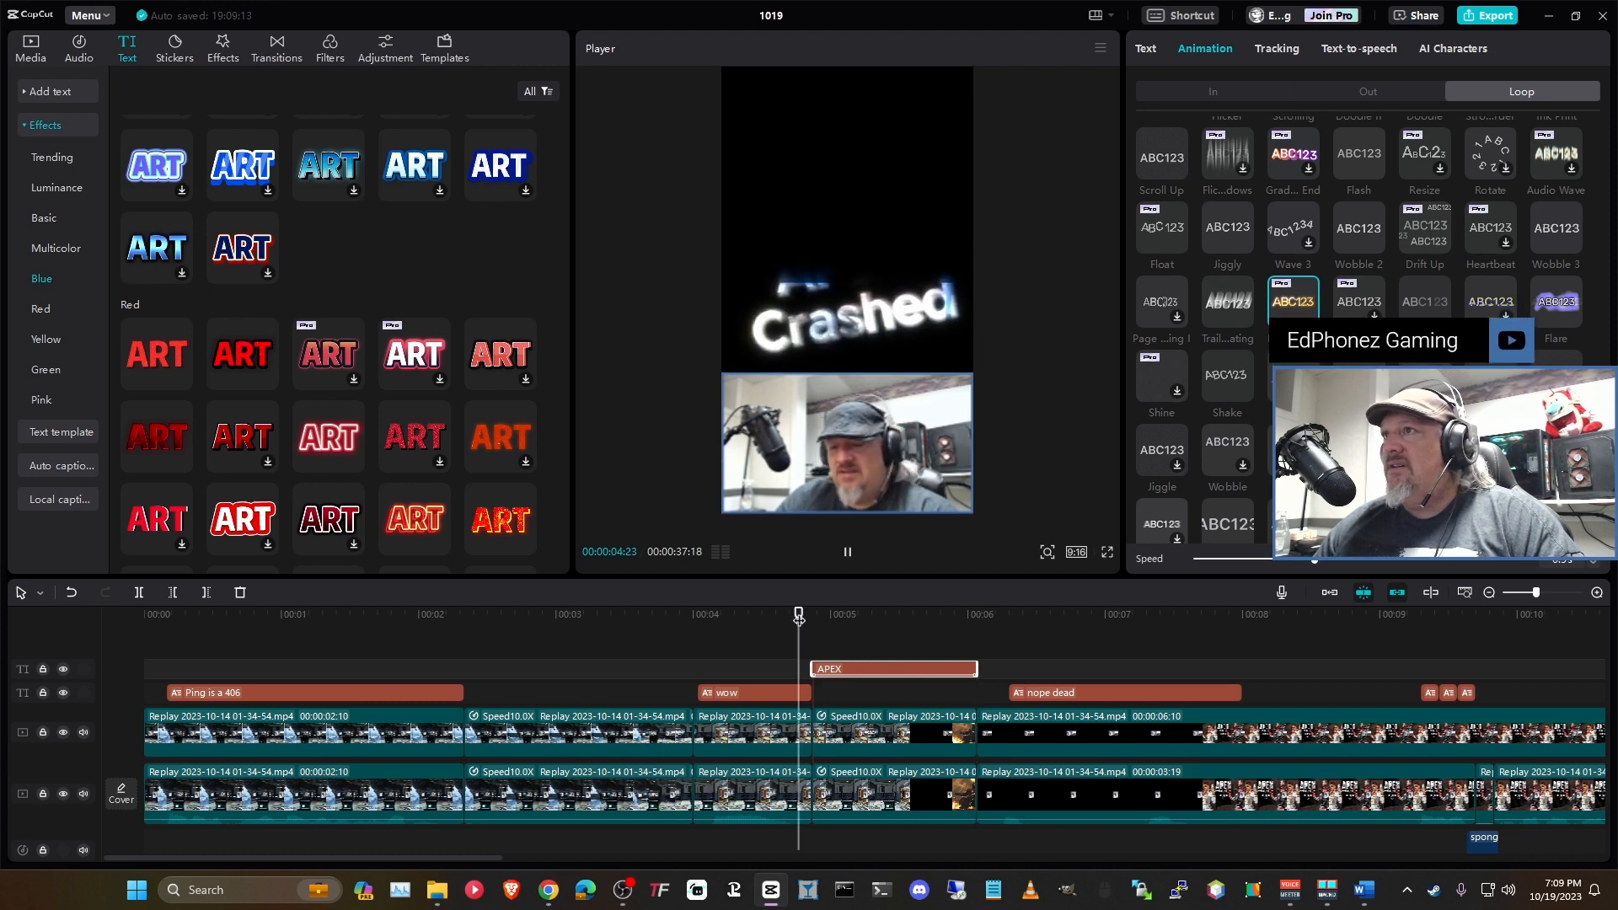
key("space")
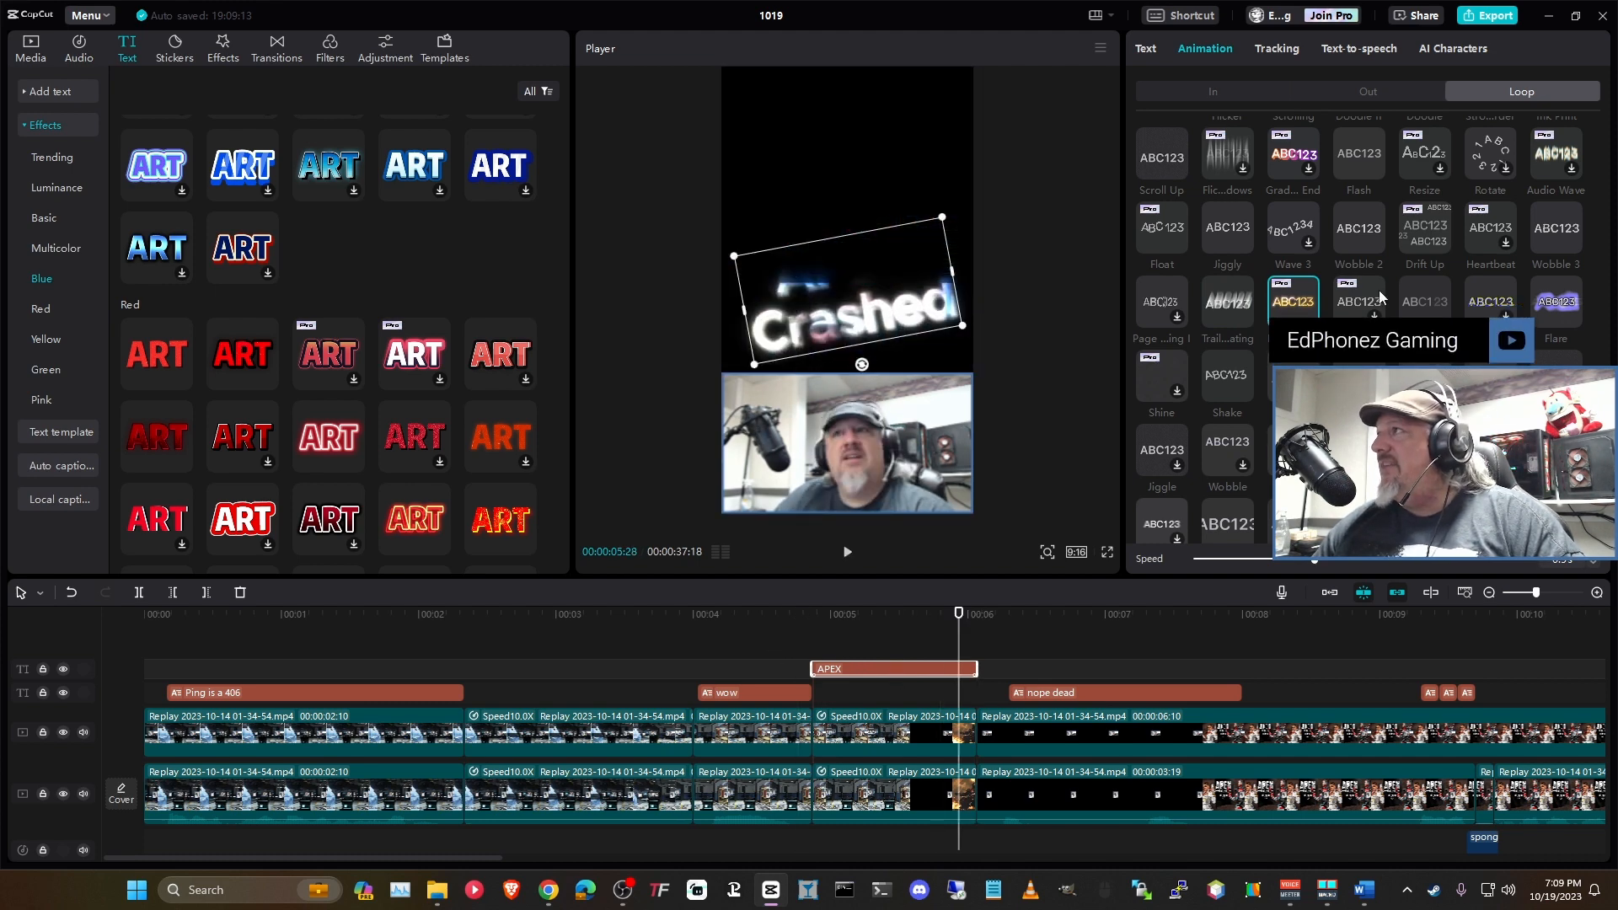
Step: Apply the purple "Flare" loop animation to the "APEX Crashed" text and preview it from just before the clip
scroll(1424, 219, "up", 1)
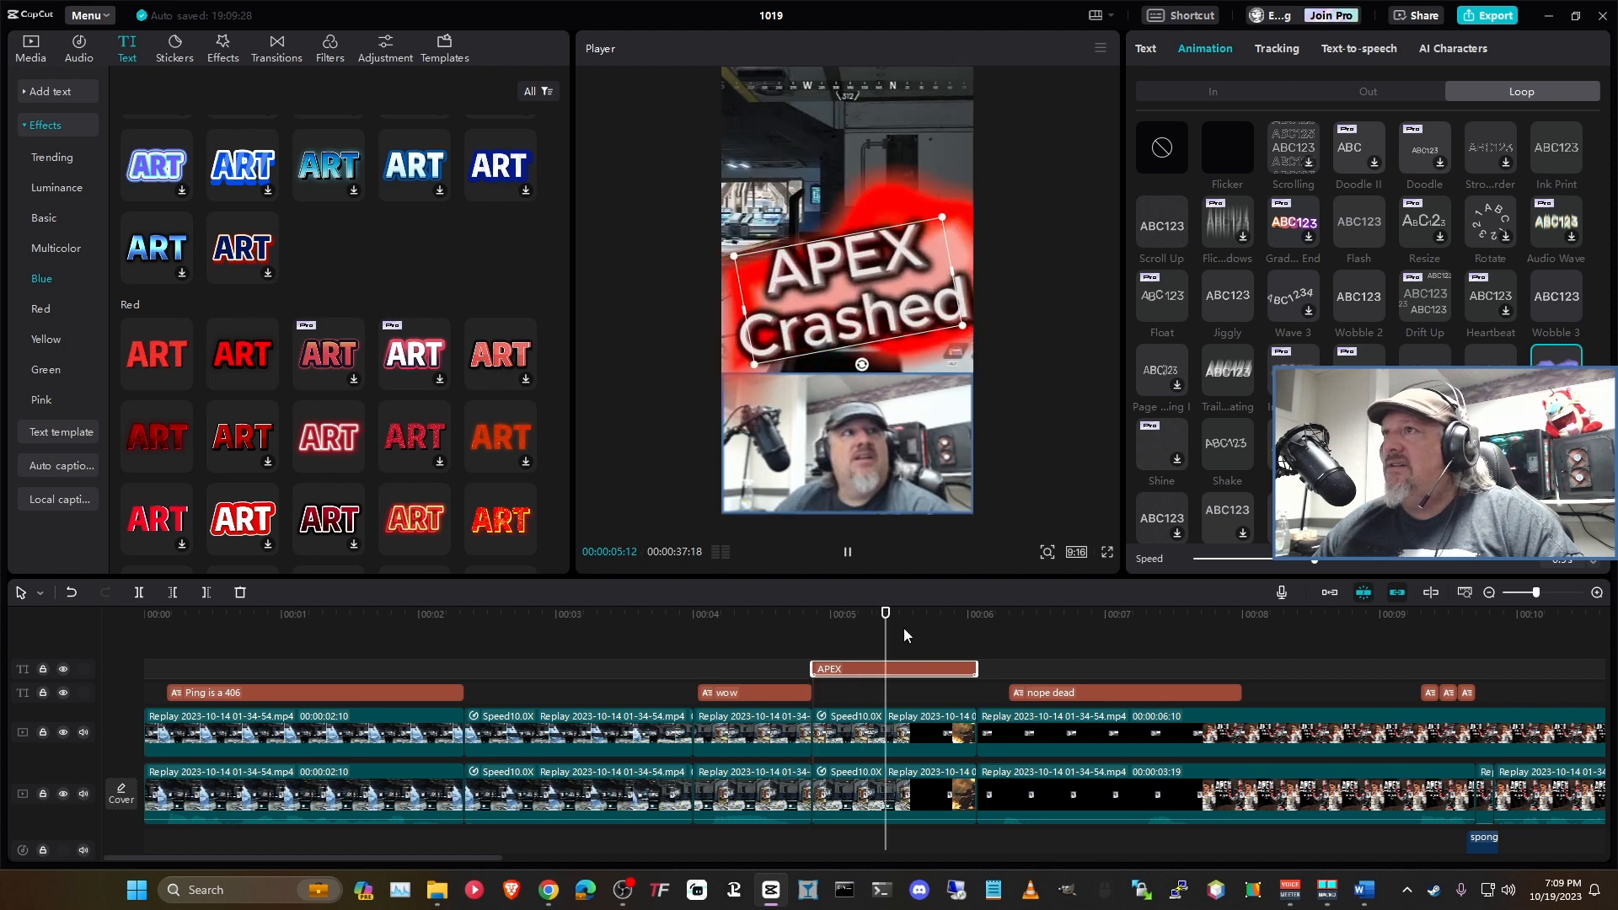
left_click(777, 614)
key("space")
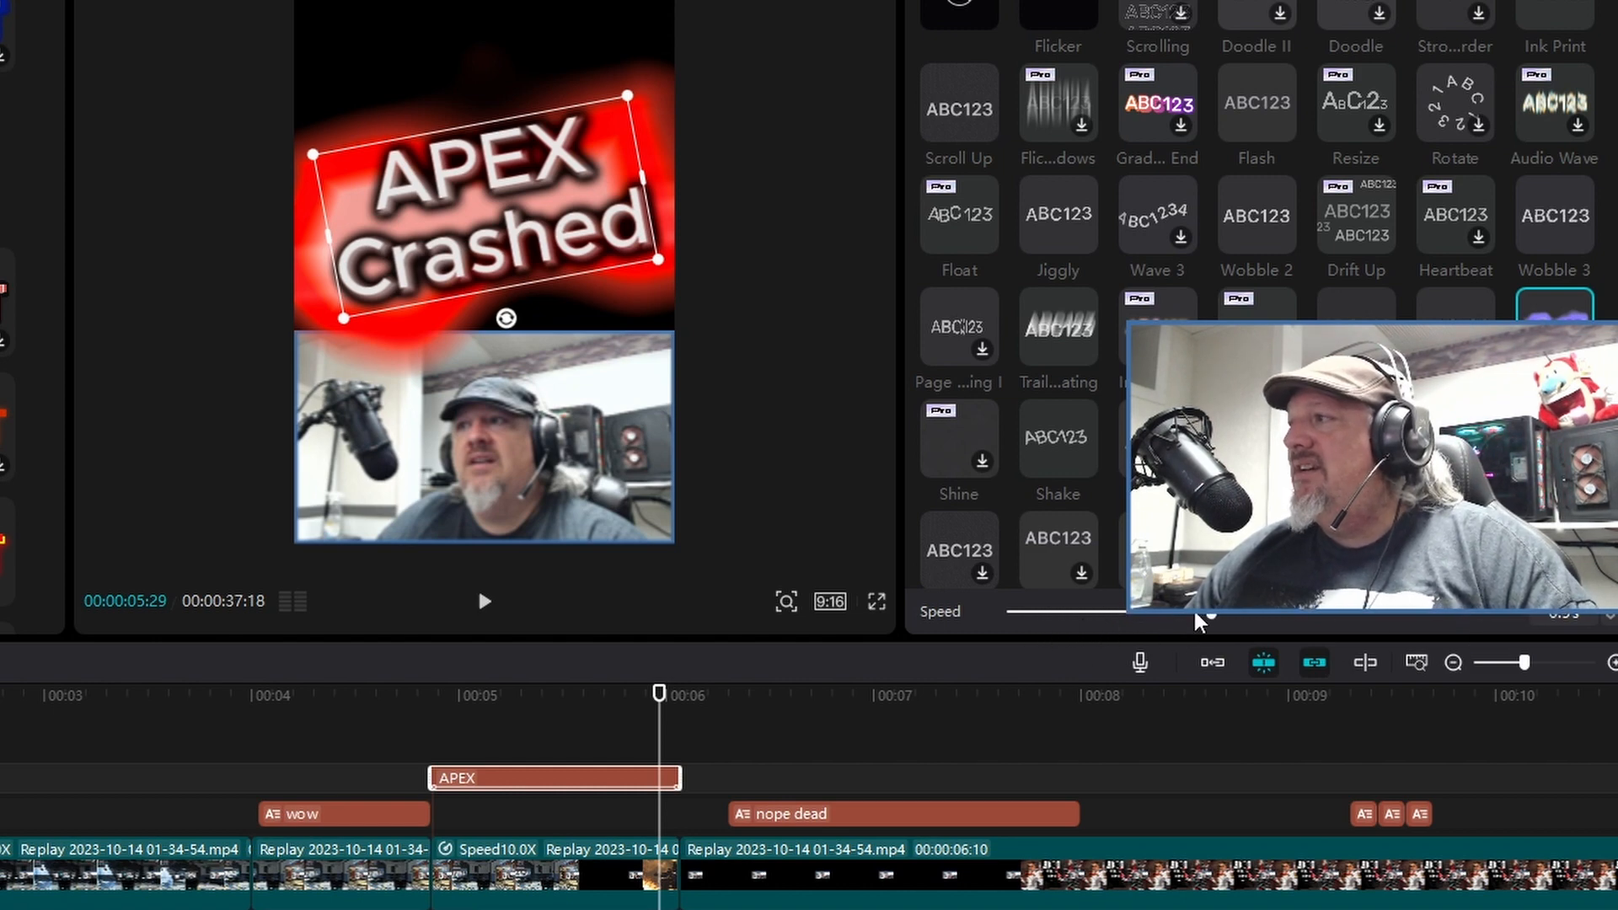
Step: Slow the "Flare" animation to nearly its longest loop duration and play the text clip to check it
left_click_drag(1199, 622, 1020, 624)
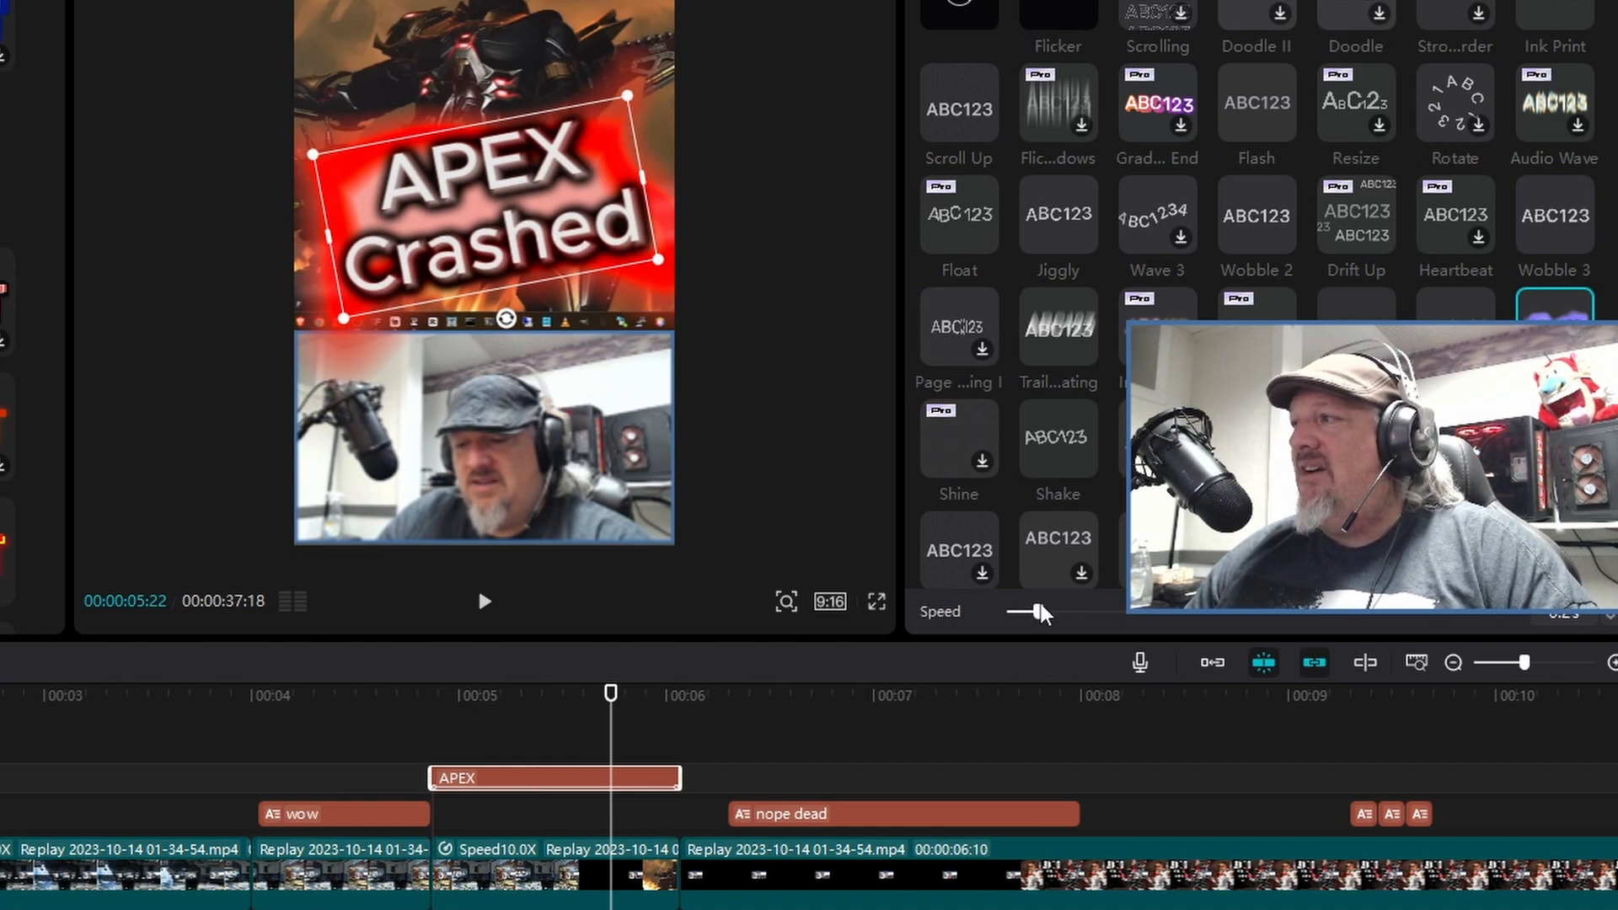
left_click_drag(1480, 616, 1472, 618)
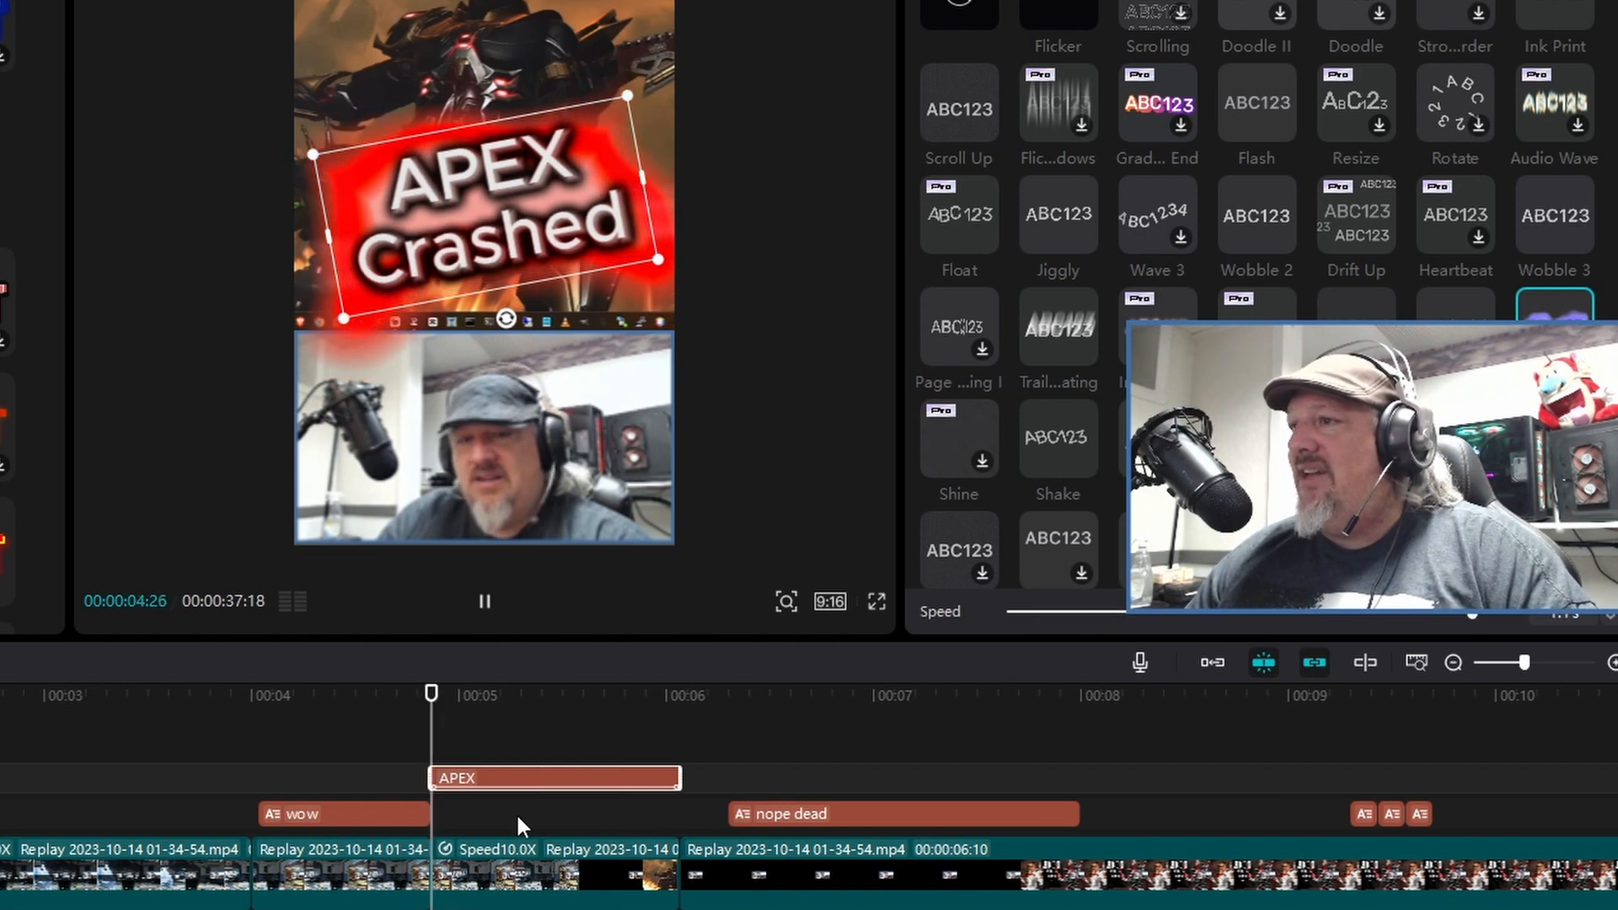
left_click(391, 698)
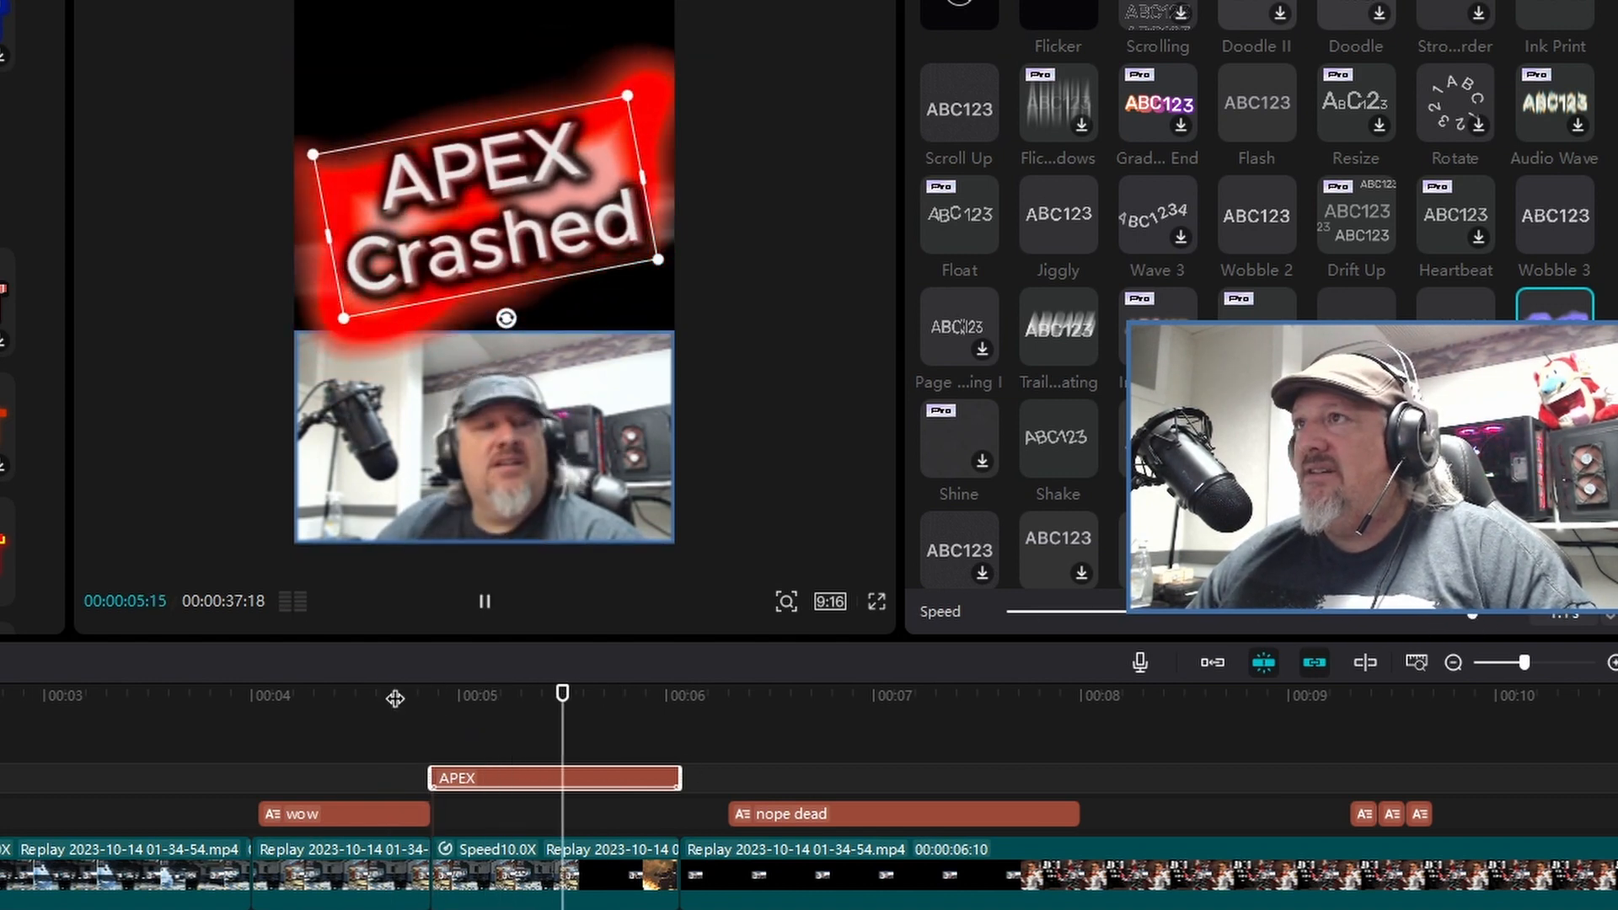
left_click(478, 585)
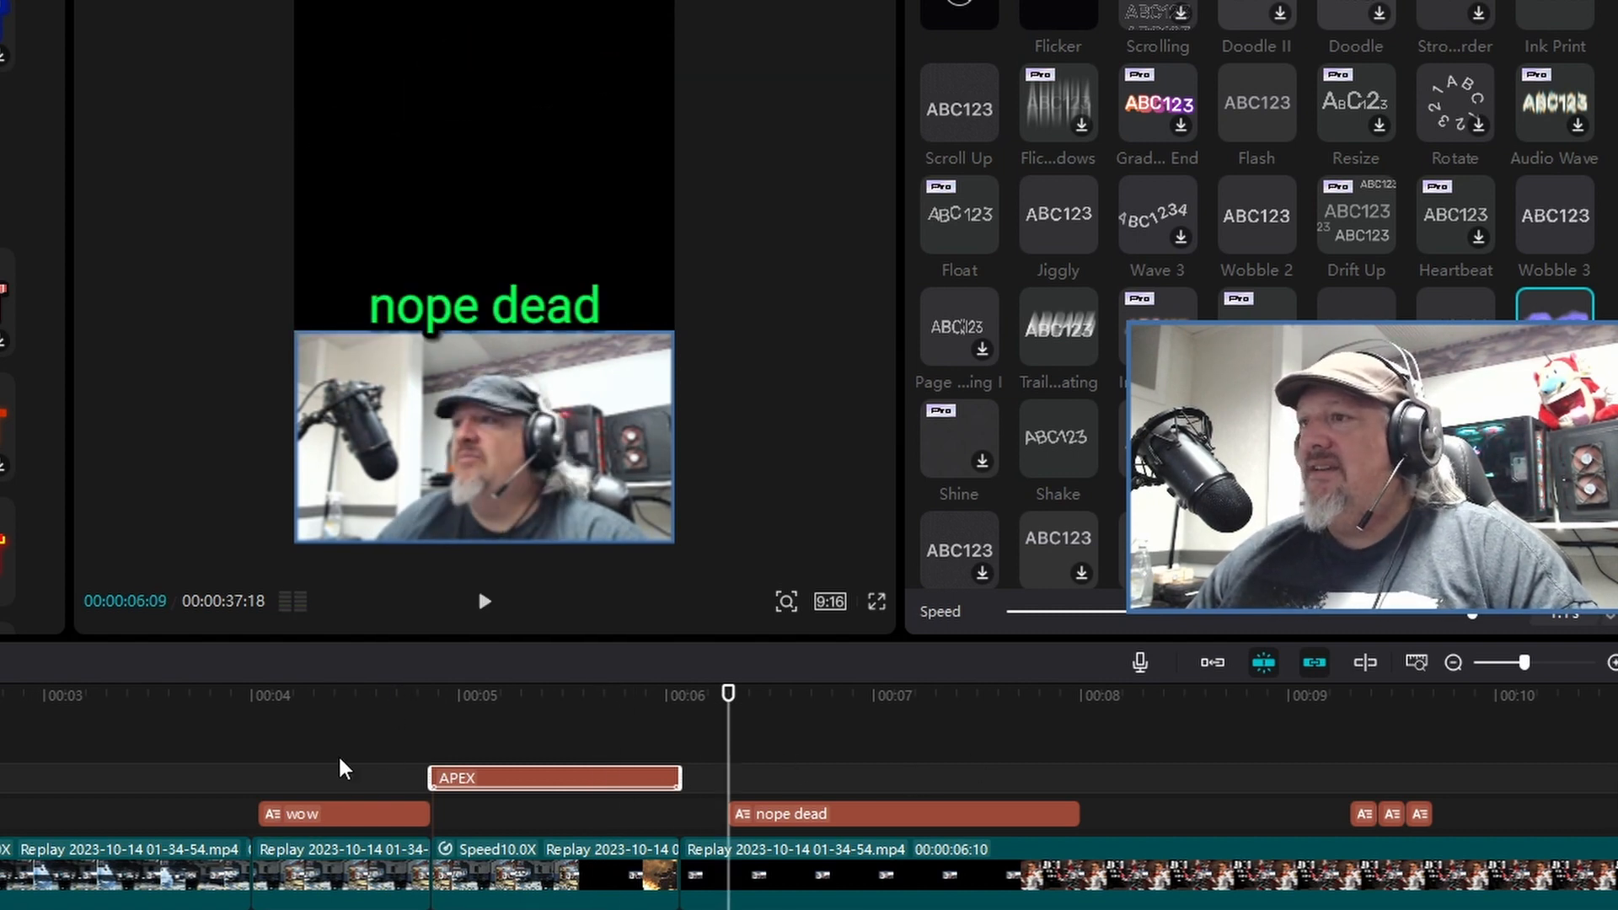
Step: Play the short from the beginning through the "I got minus 100" caption to check the captions and text
scroll(338, 764, "down", 4)
scroll(337, 766, "down", 1)
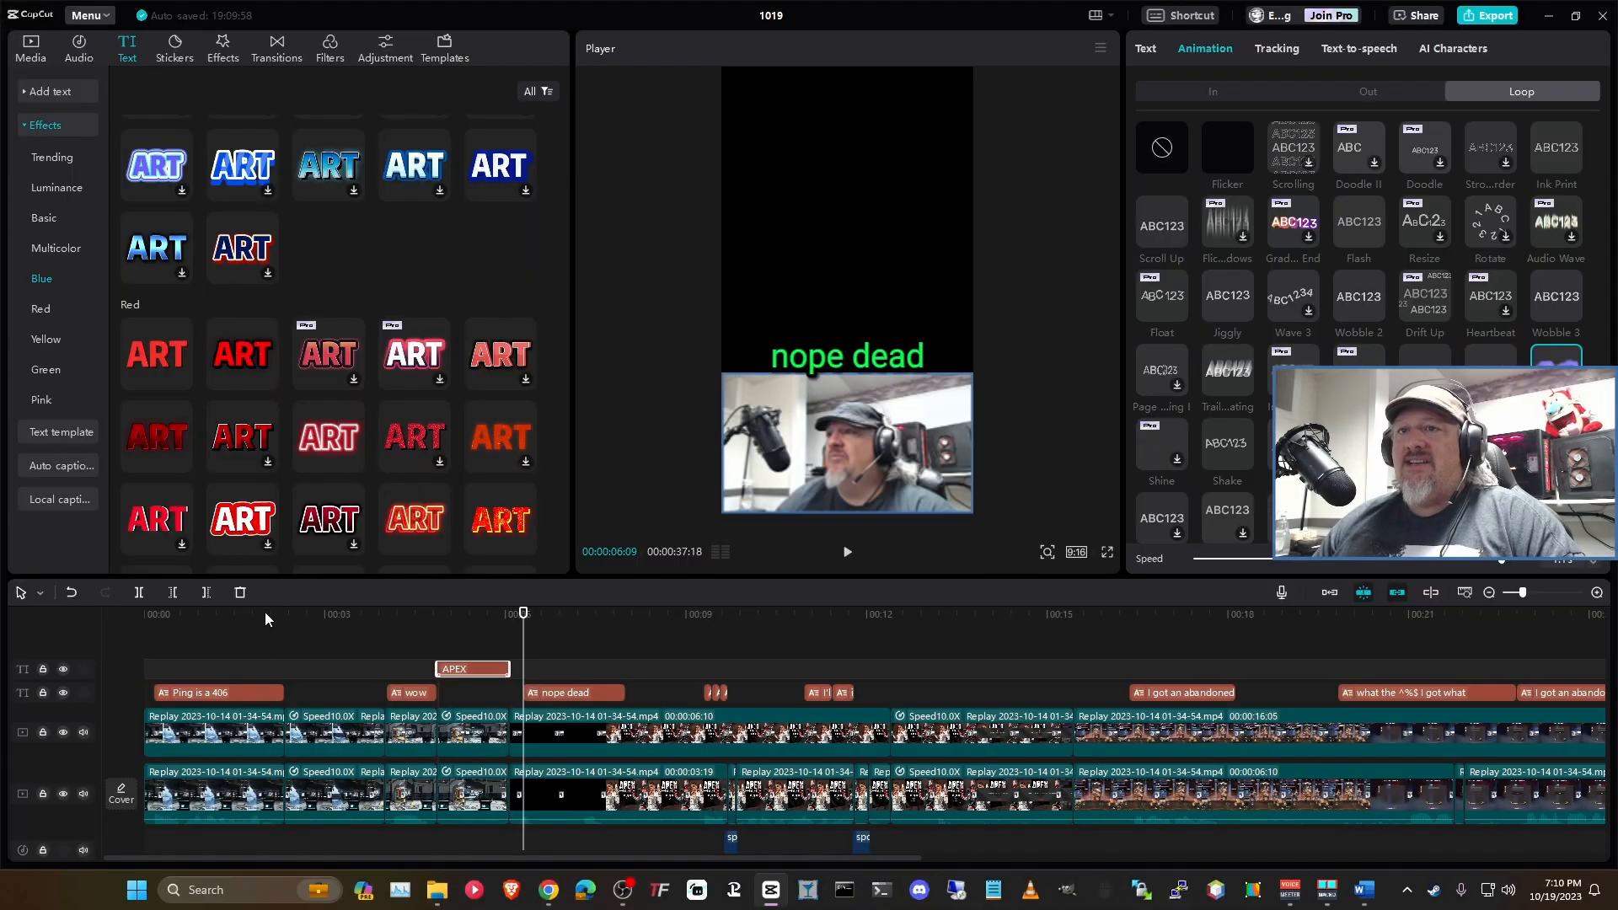
left_click_drag(244, 615, 116, 624)
key("space")
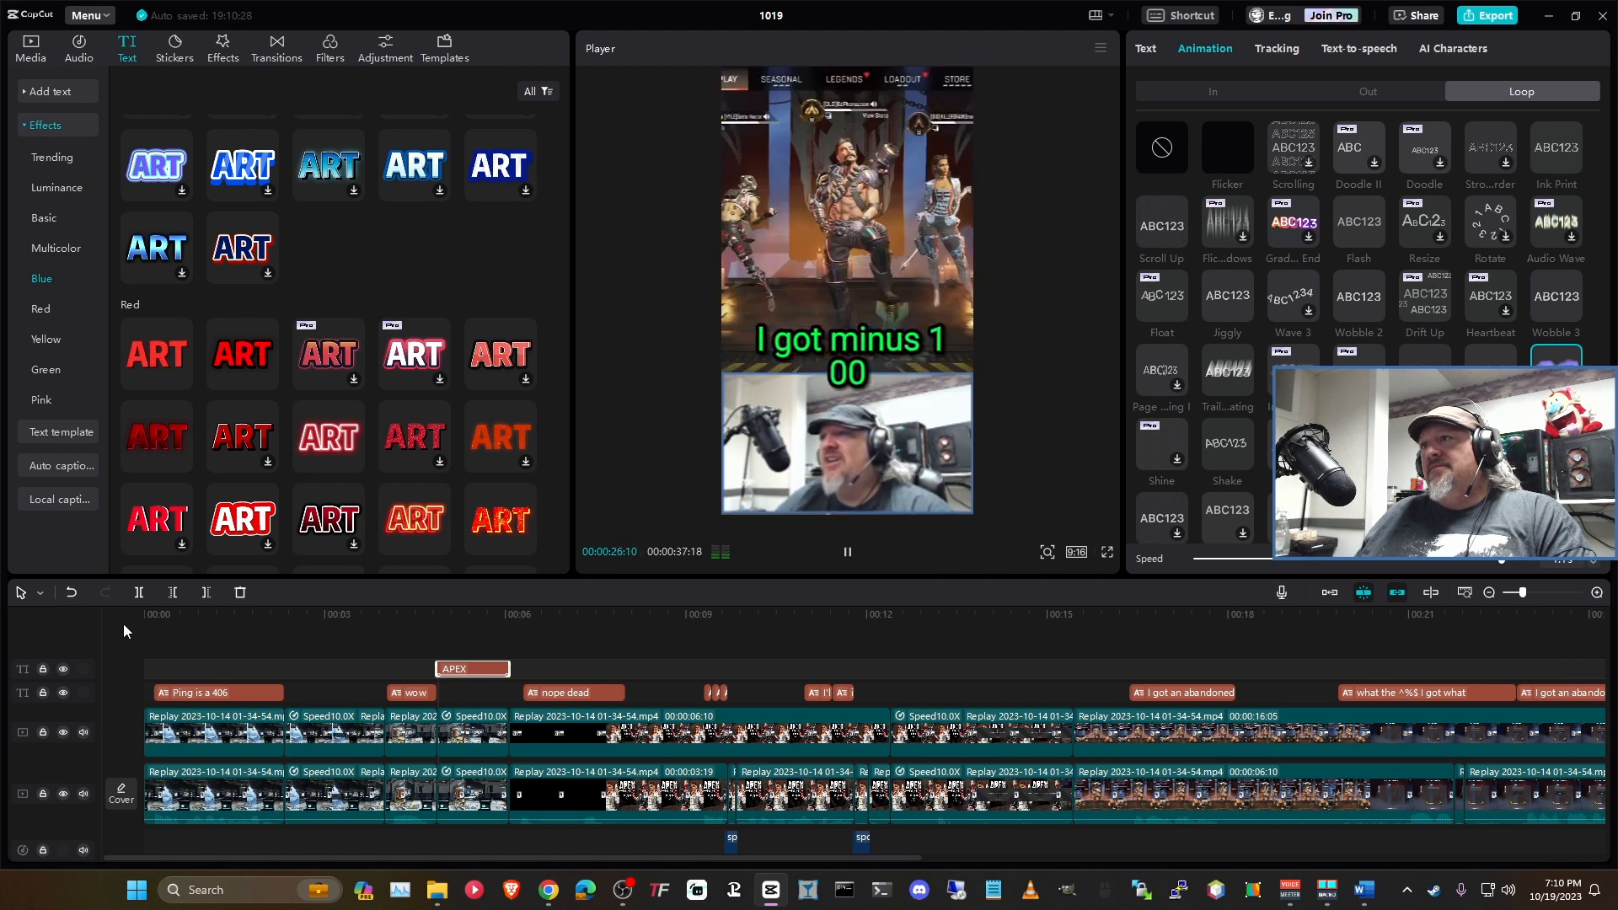
key("space")
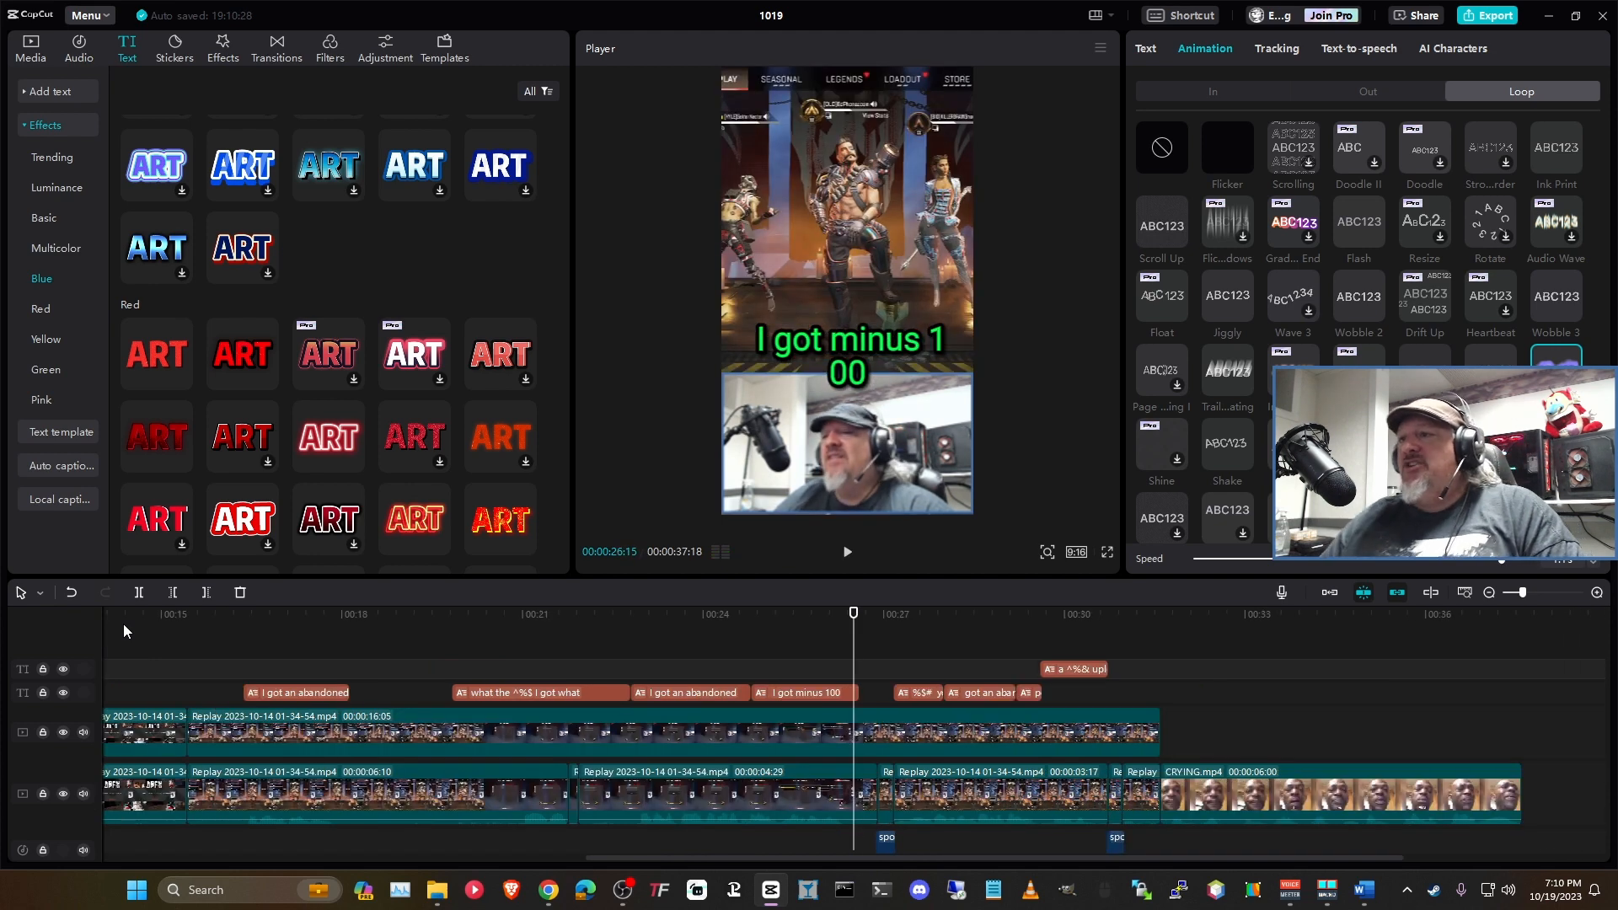
Step: Break the "I got minus 100" caption so that "100" sits whole on the second line
left_click(801, 702)
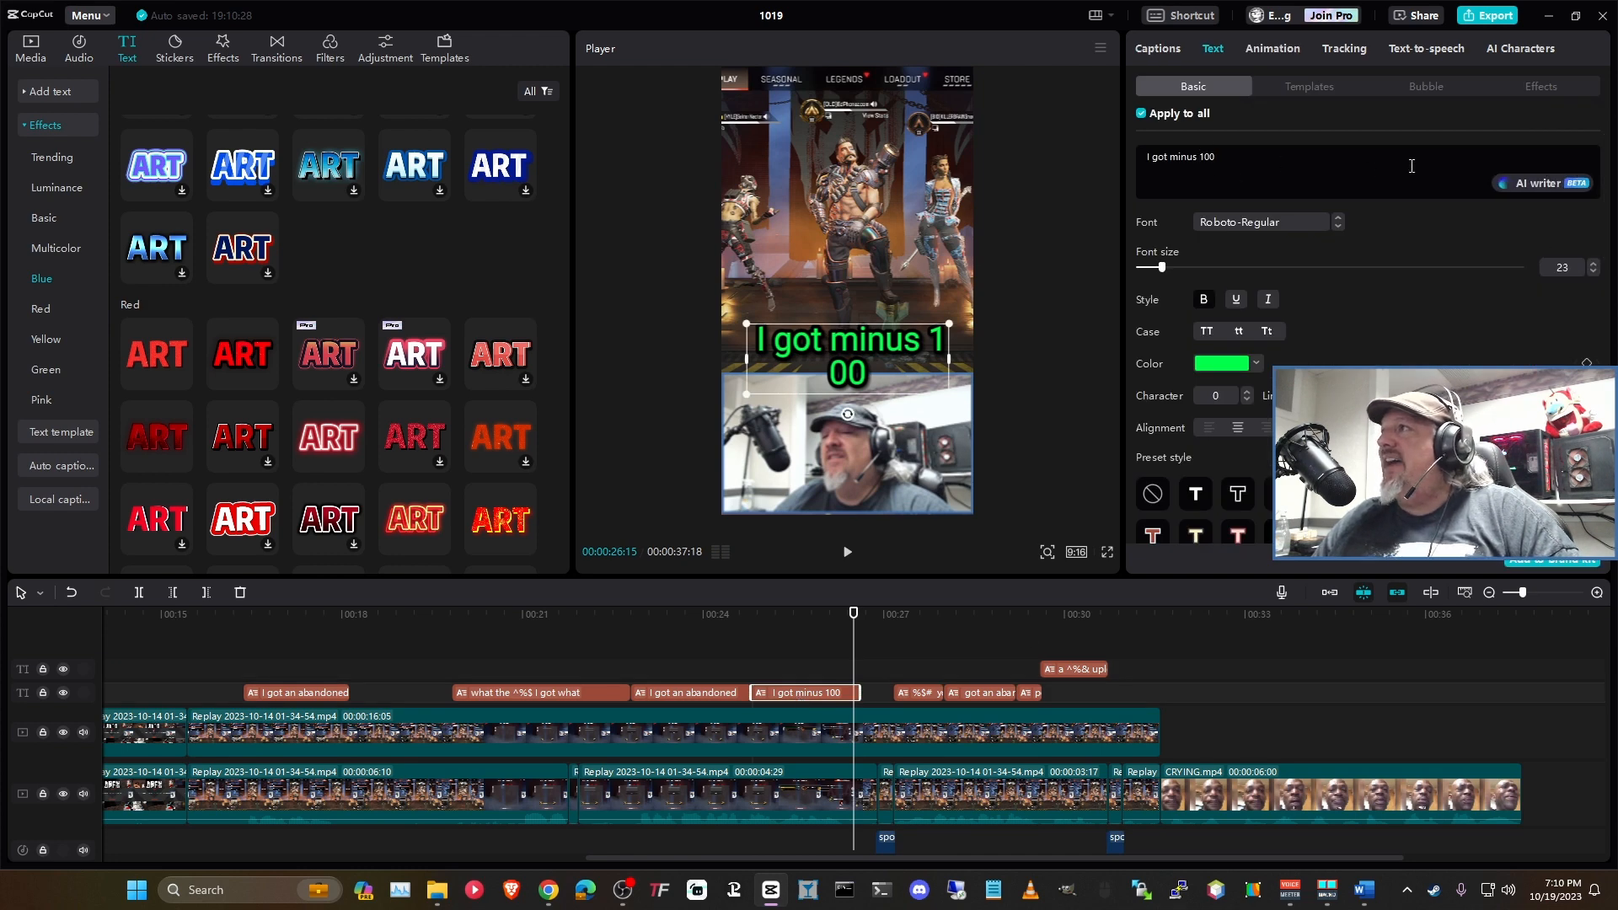
key("Return")
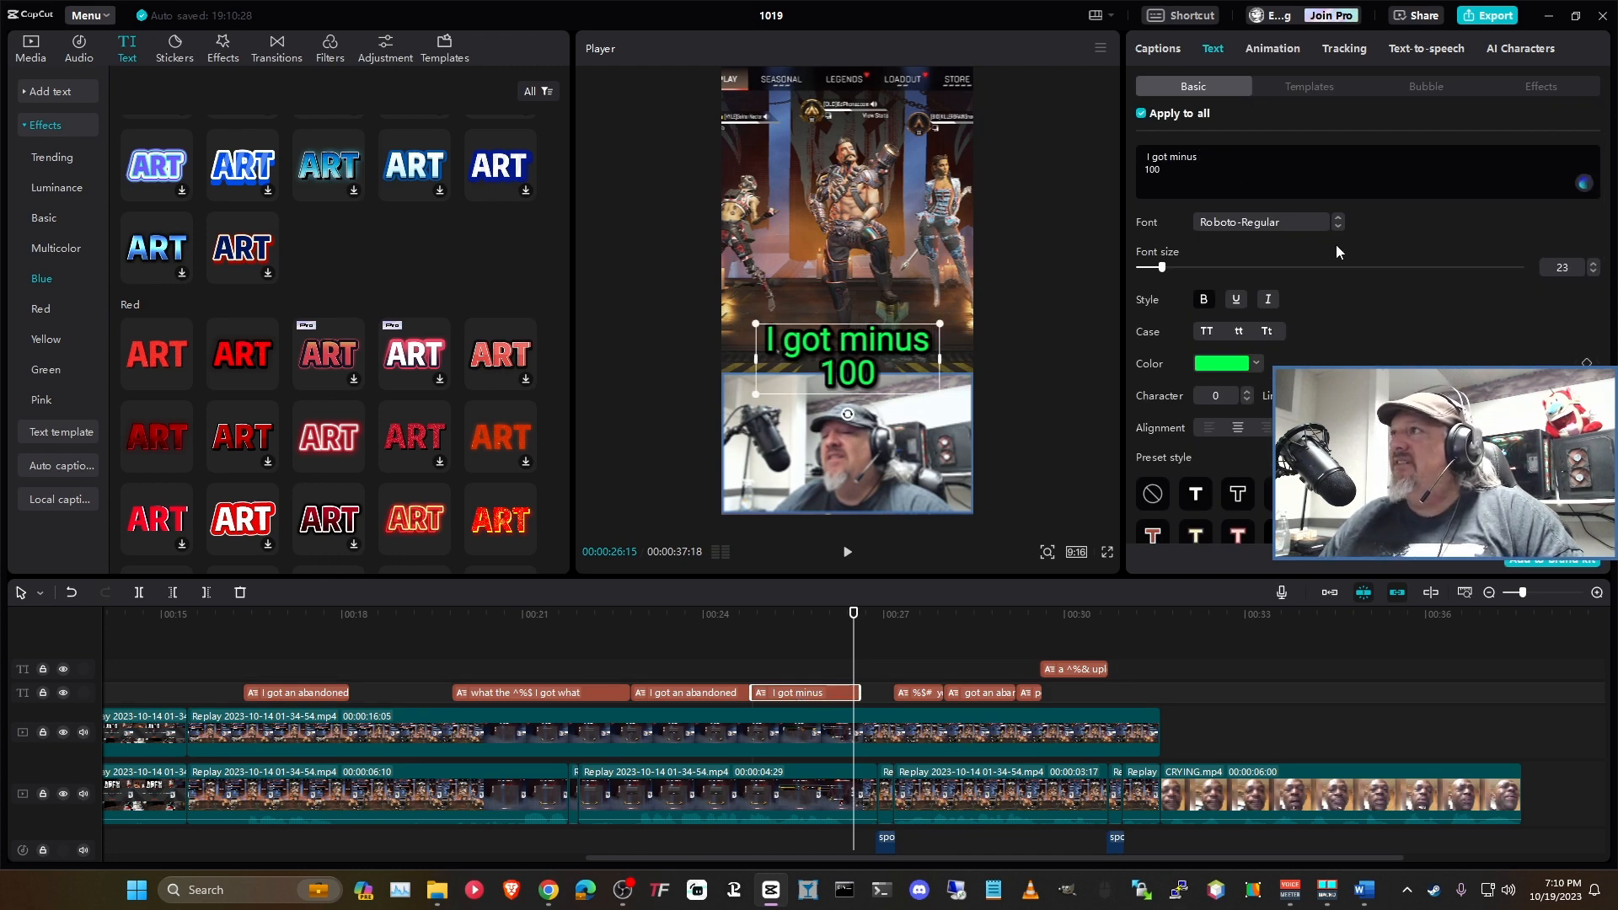
left_click(756, 648)
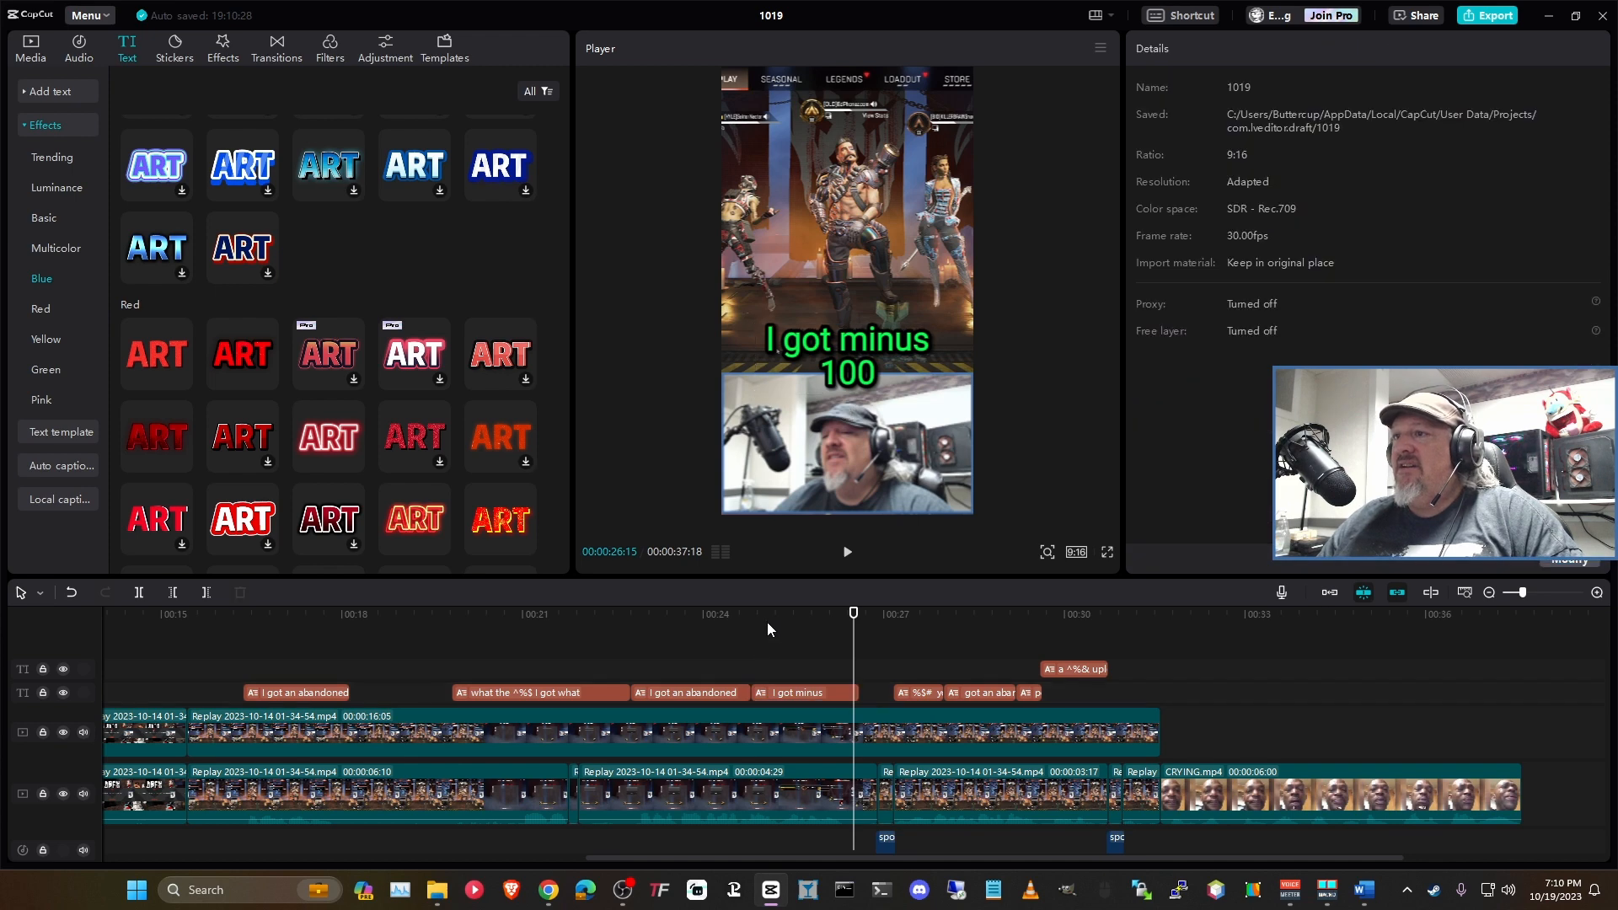
Step: Play on to the "%$# you and I" caption and shorten it to "%$# you and"
left_click(766, 629)
key("space")
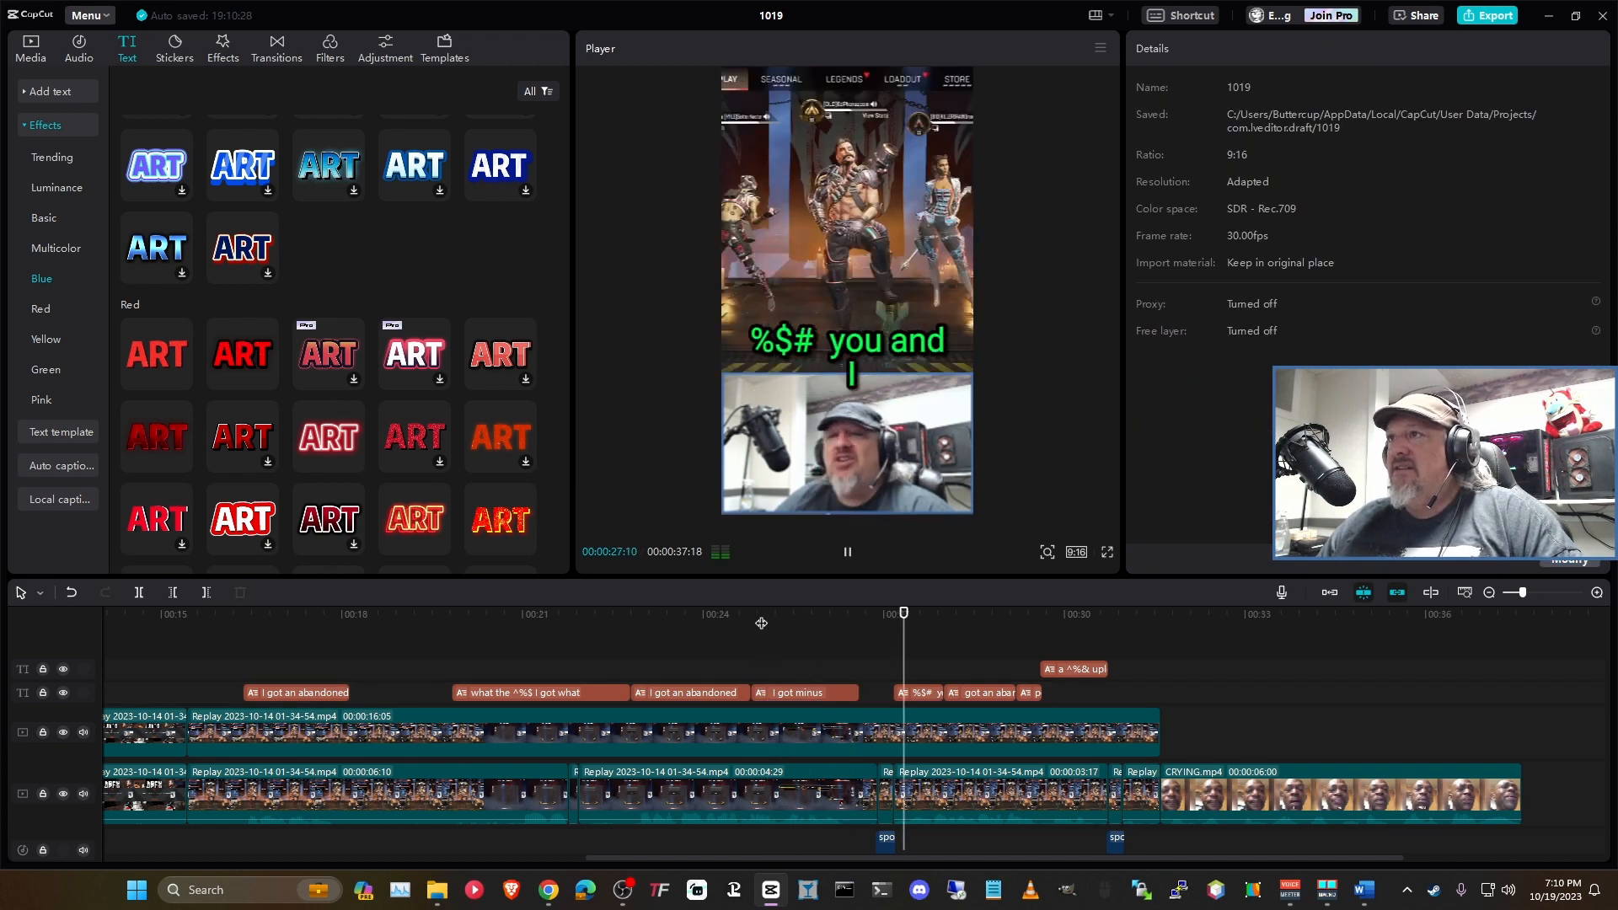
left_click(921, 621)
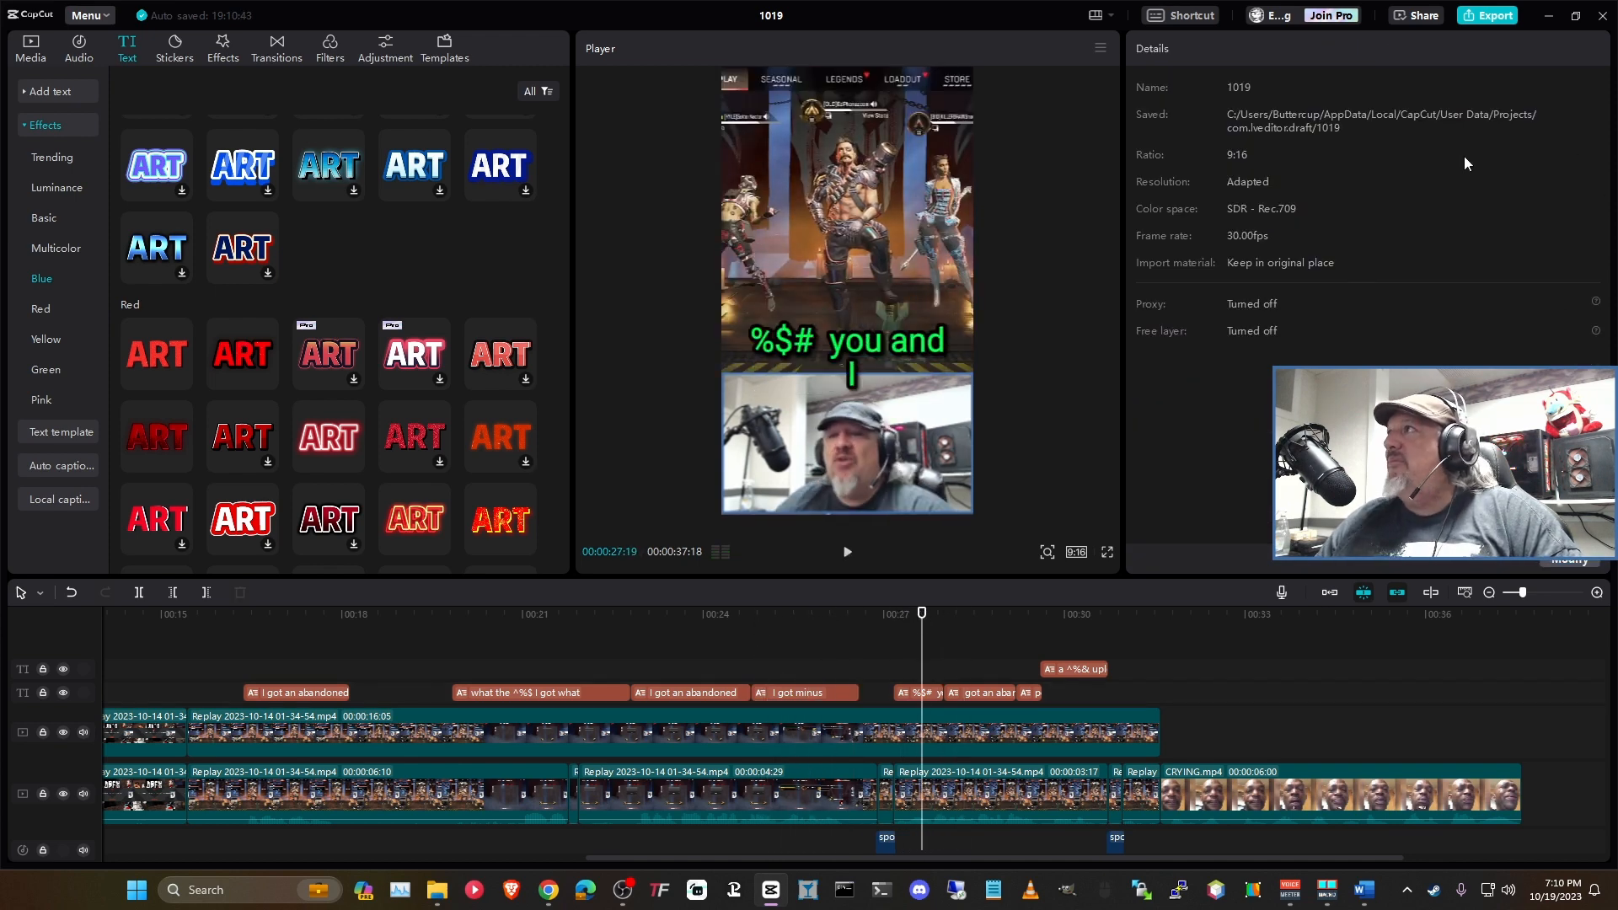
left_click(903, 700)
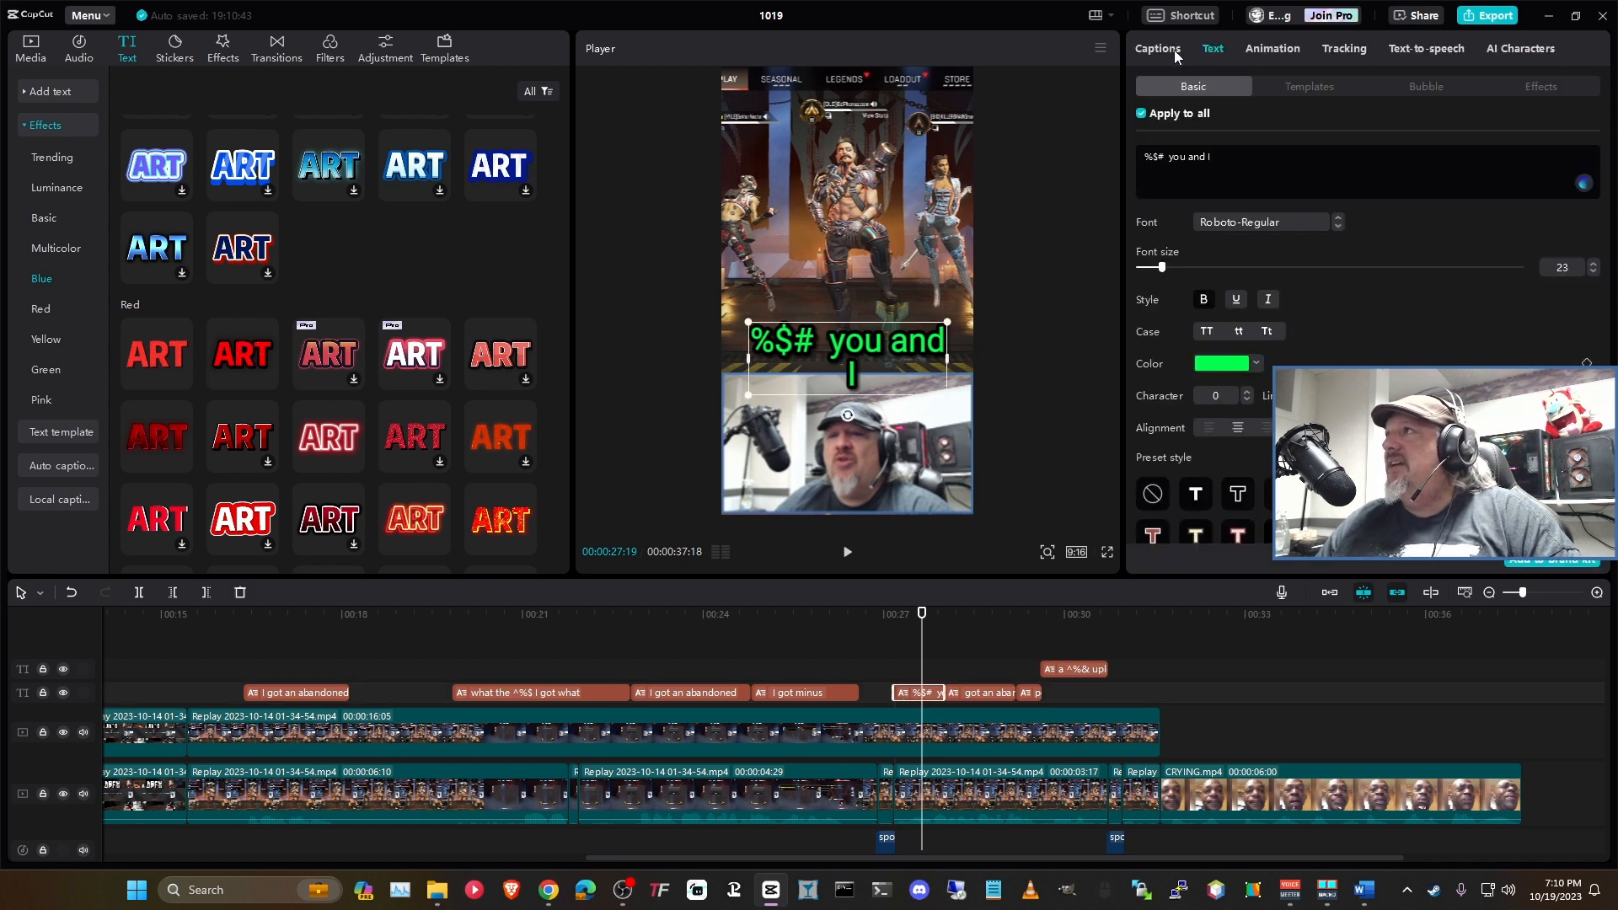
left_click(1168, 55)
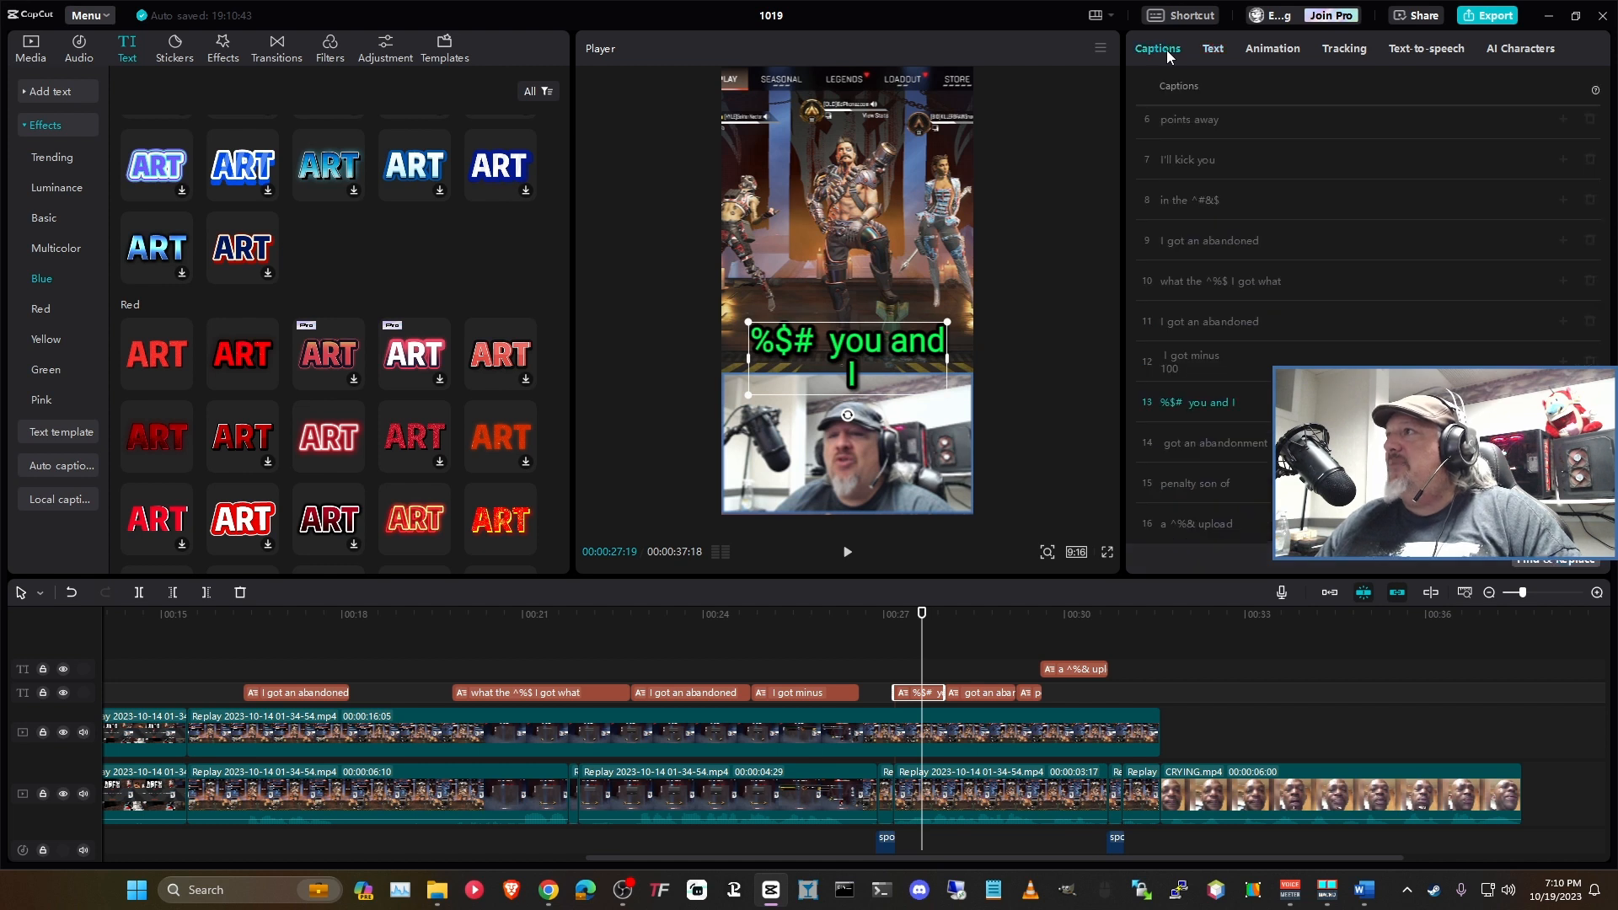
left_click(1229, 404)
key("BackSpace")
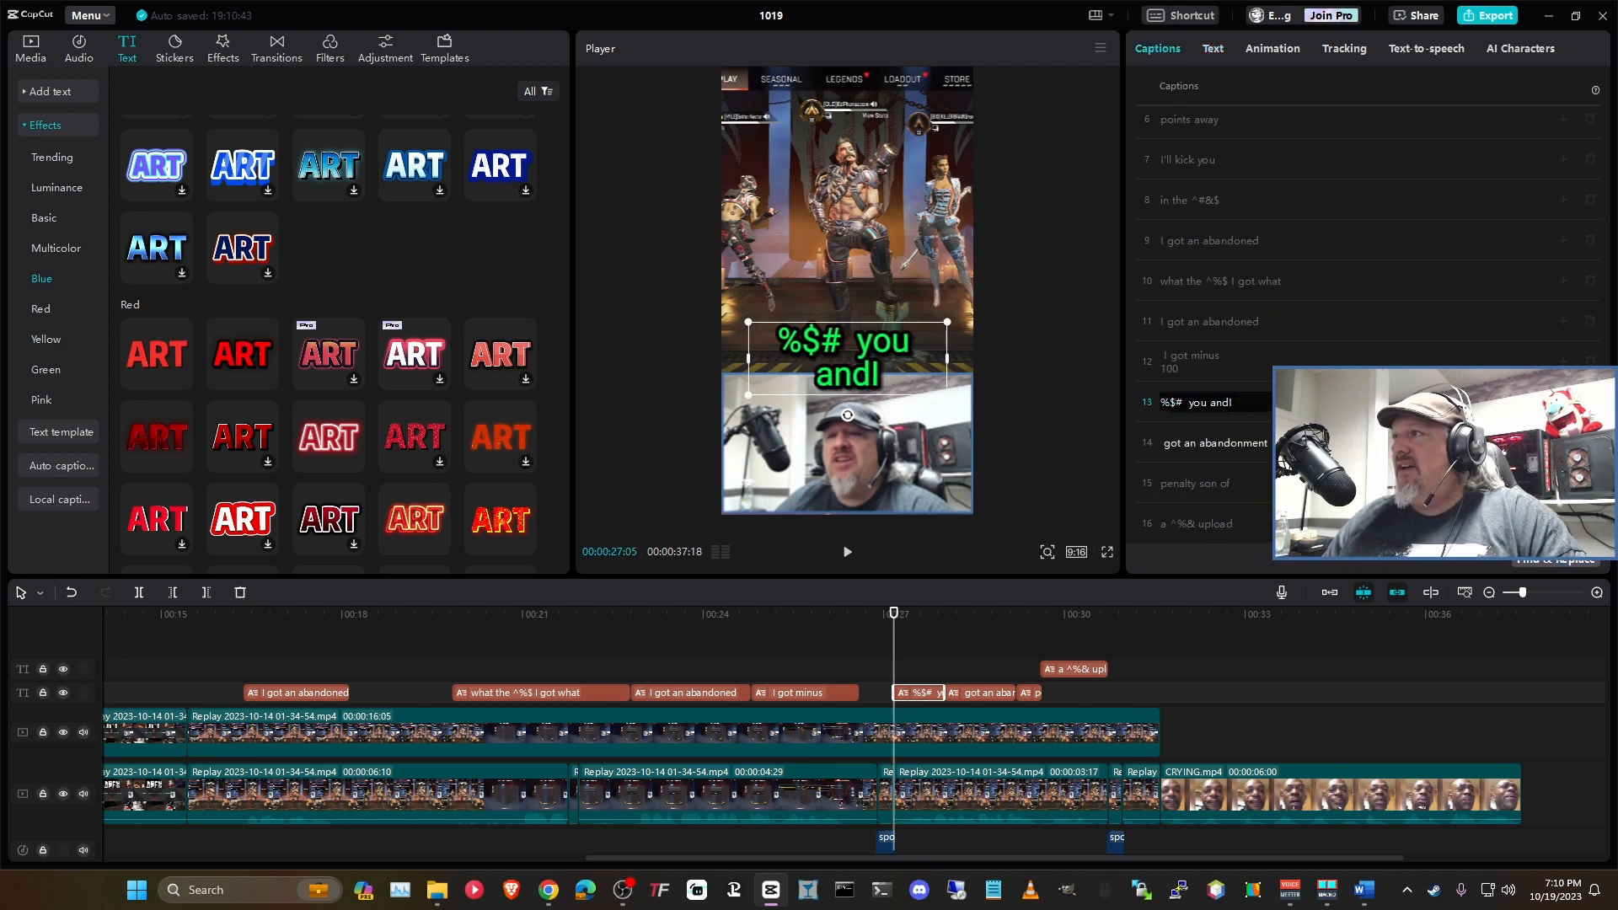
key("Delete")
Step: Add "I" before "got an abandonment" and split it into two captions, "I got an" and "abandonment"
left_click(1208, 446)
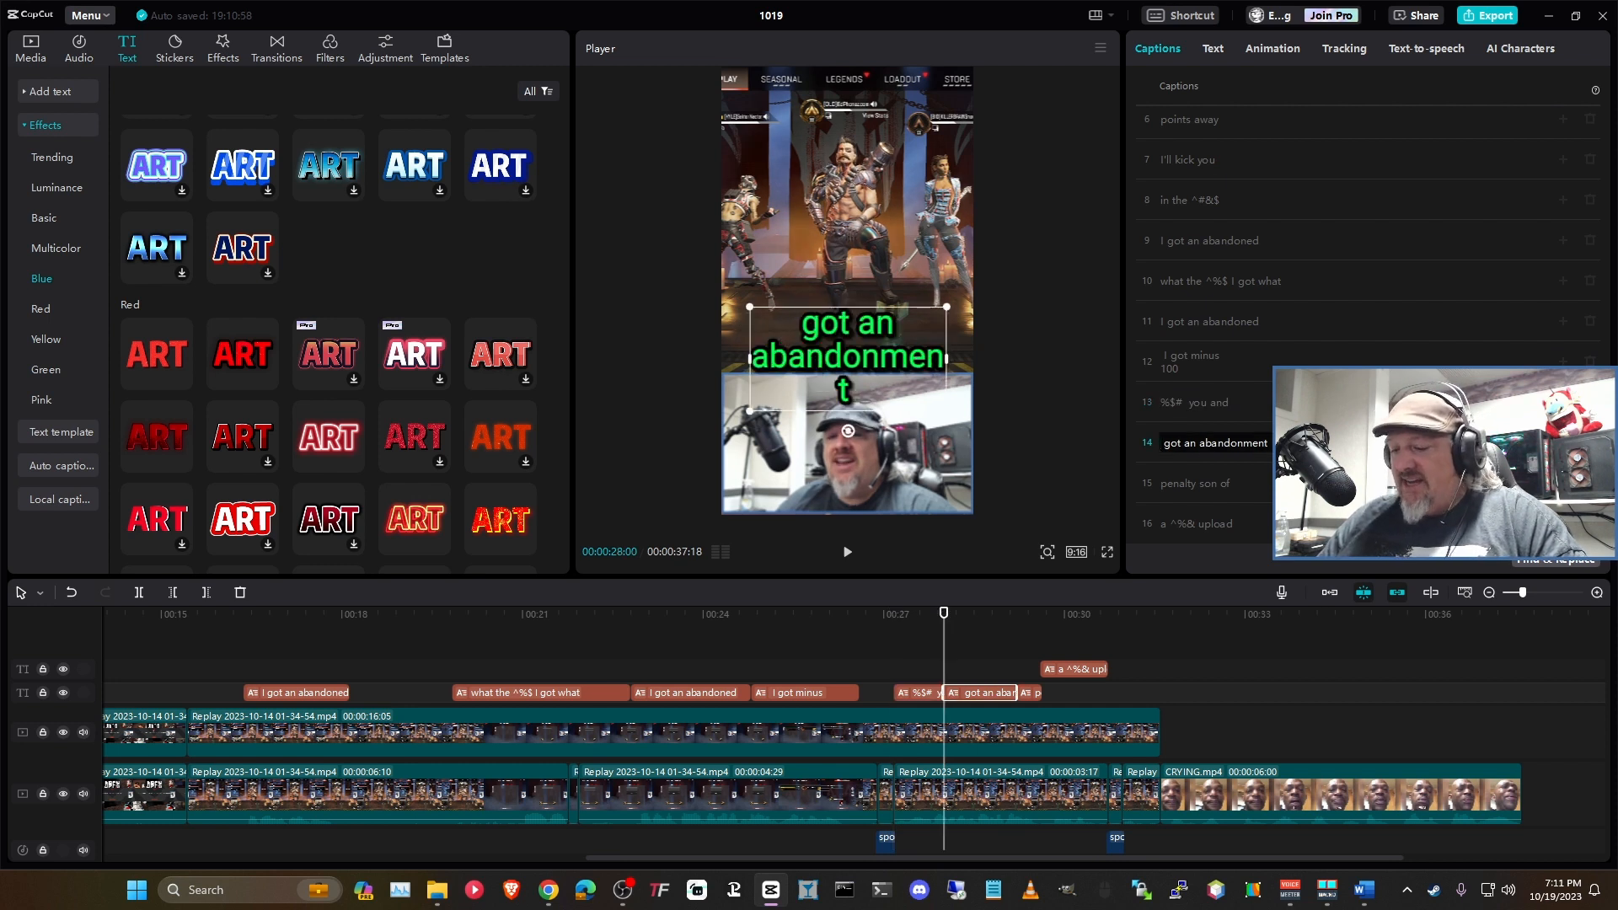
type("I")
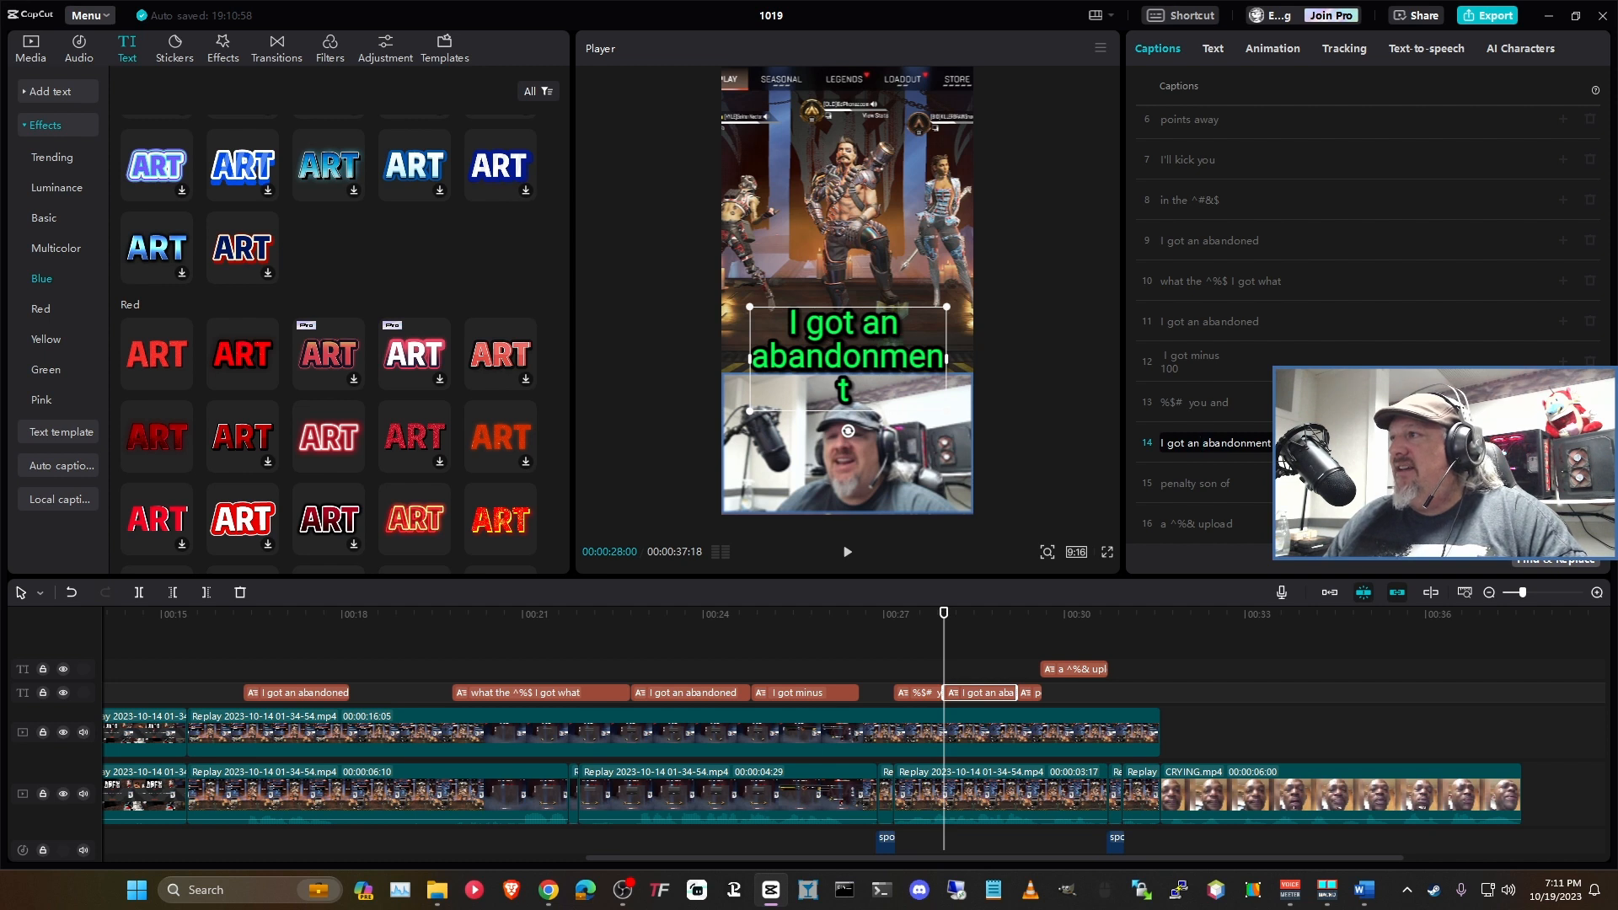
key("Return")
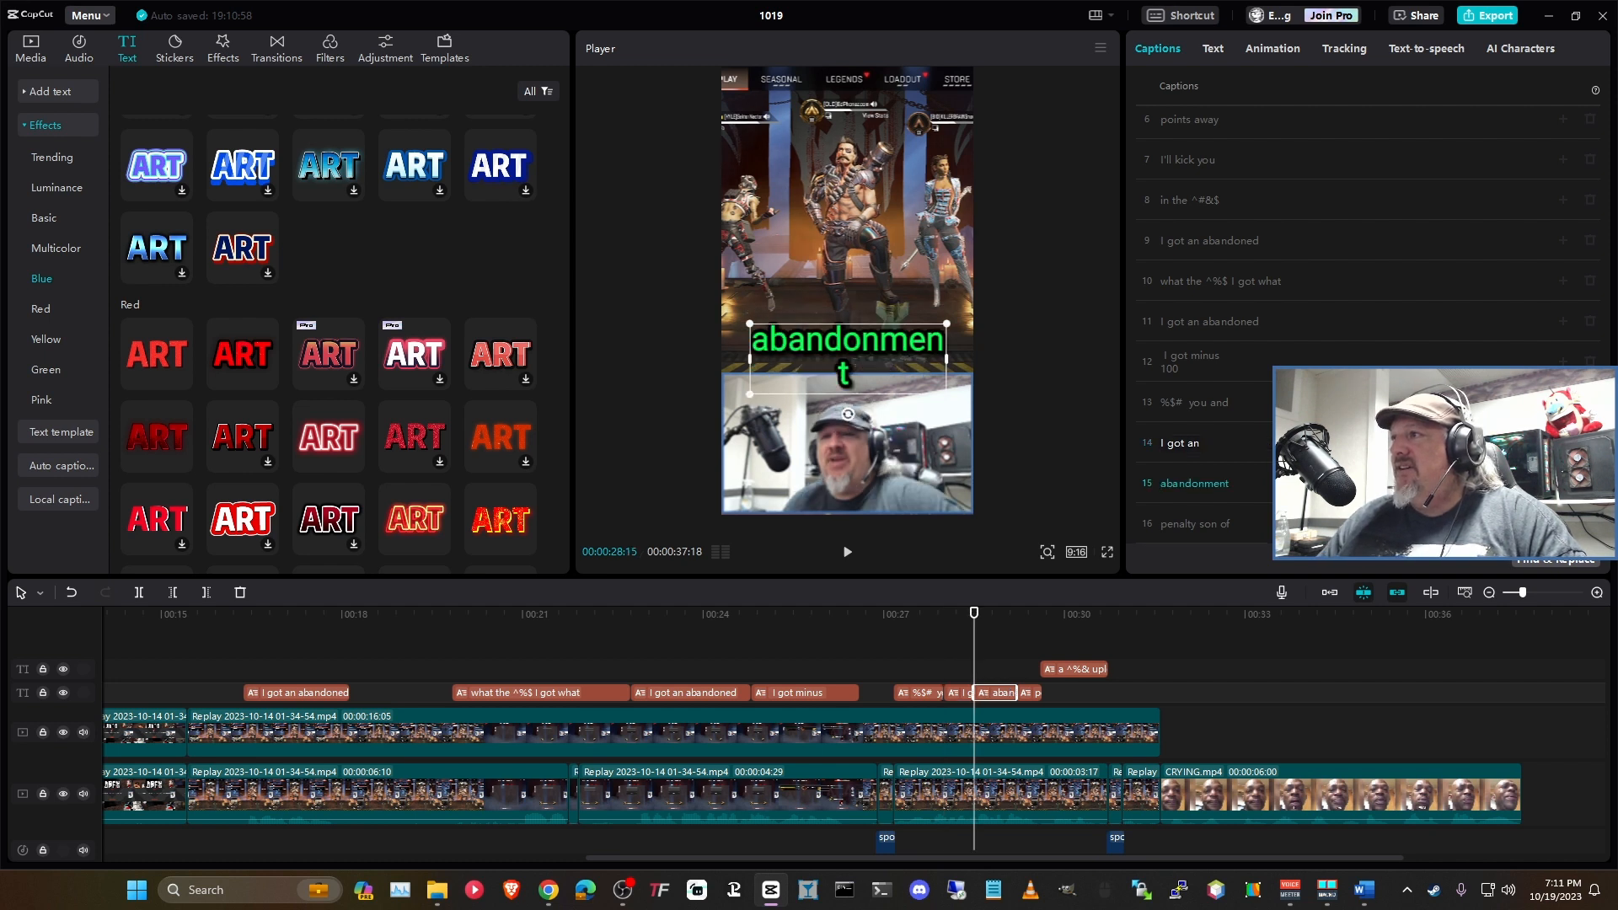
left_click(1228, 447)
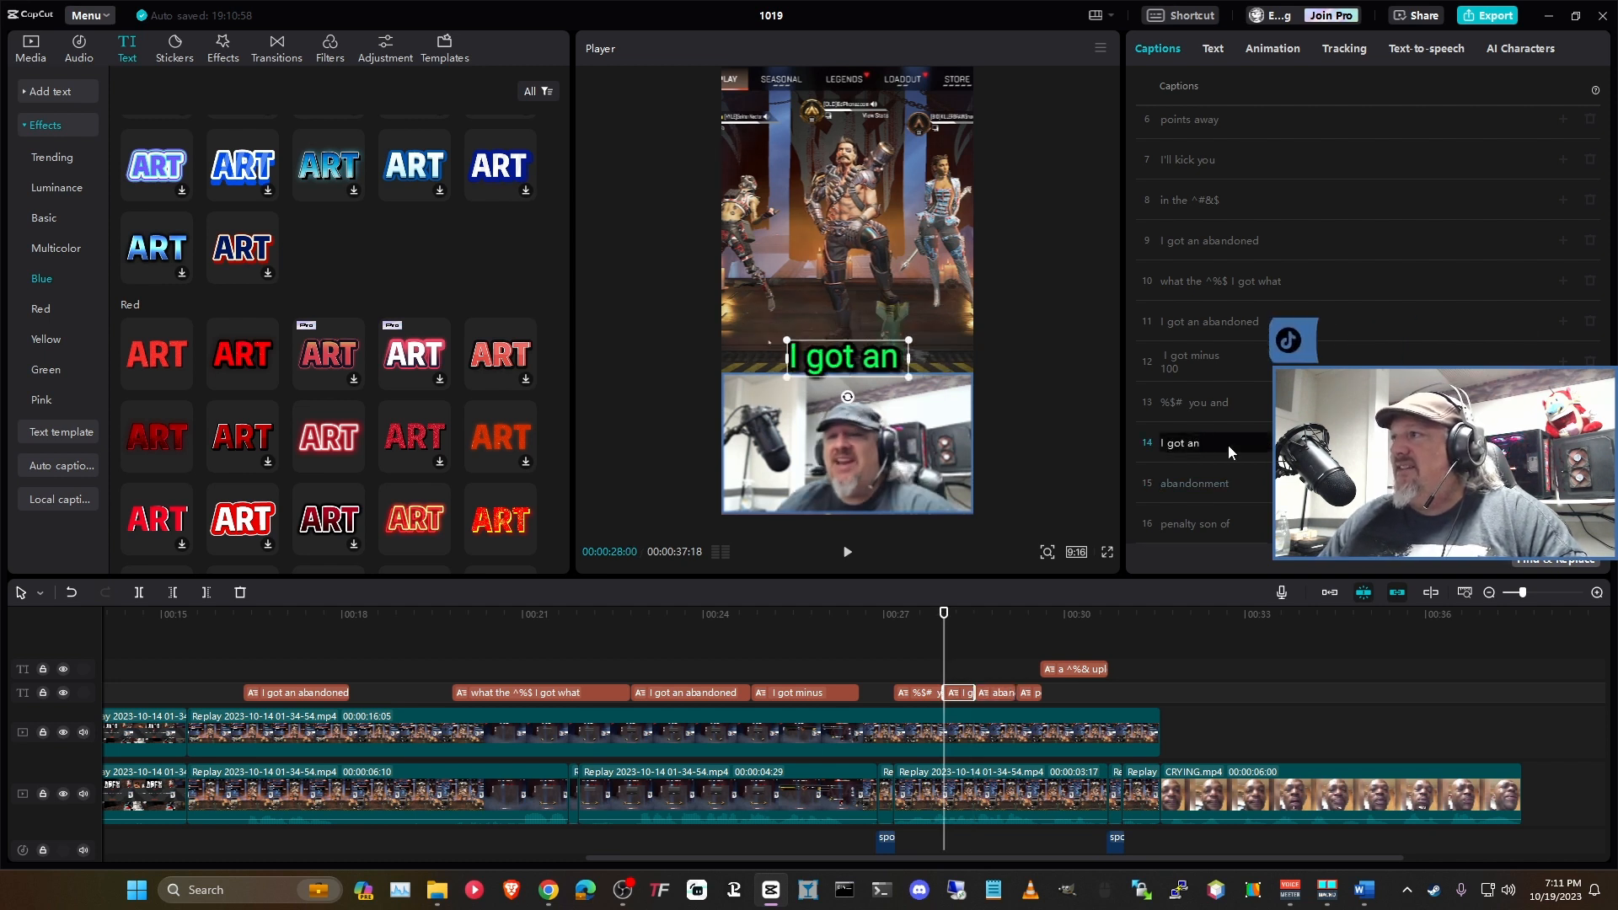
key("BackSpace")
key("Return")
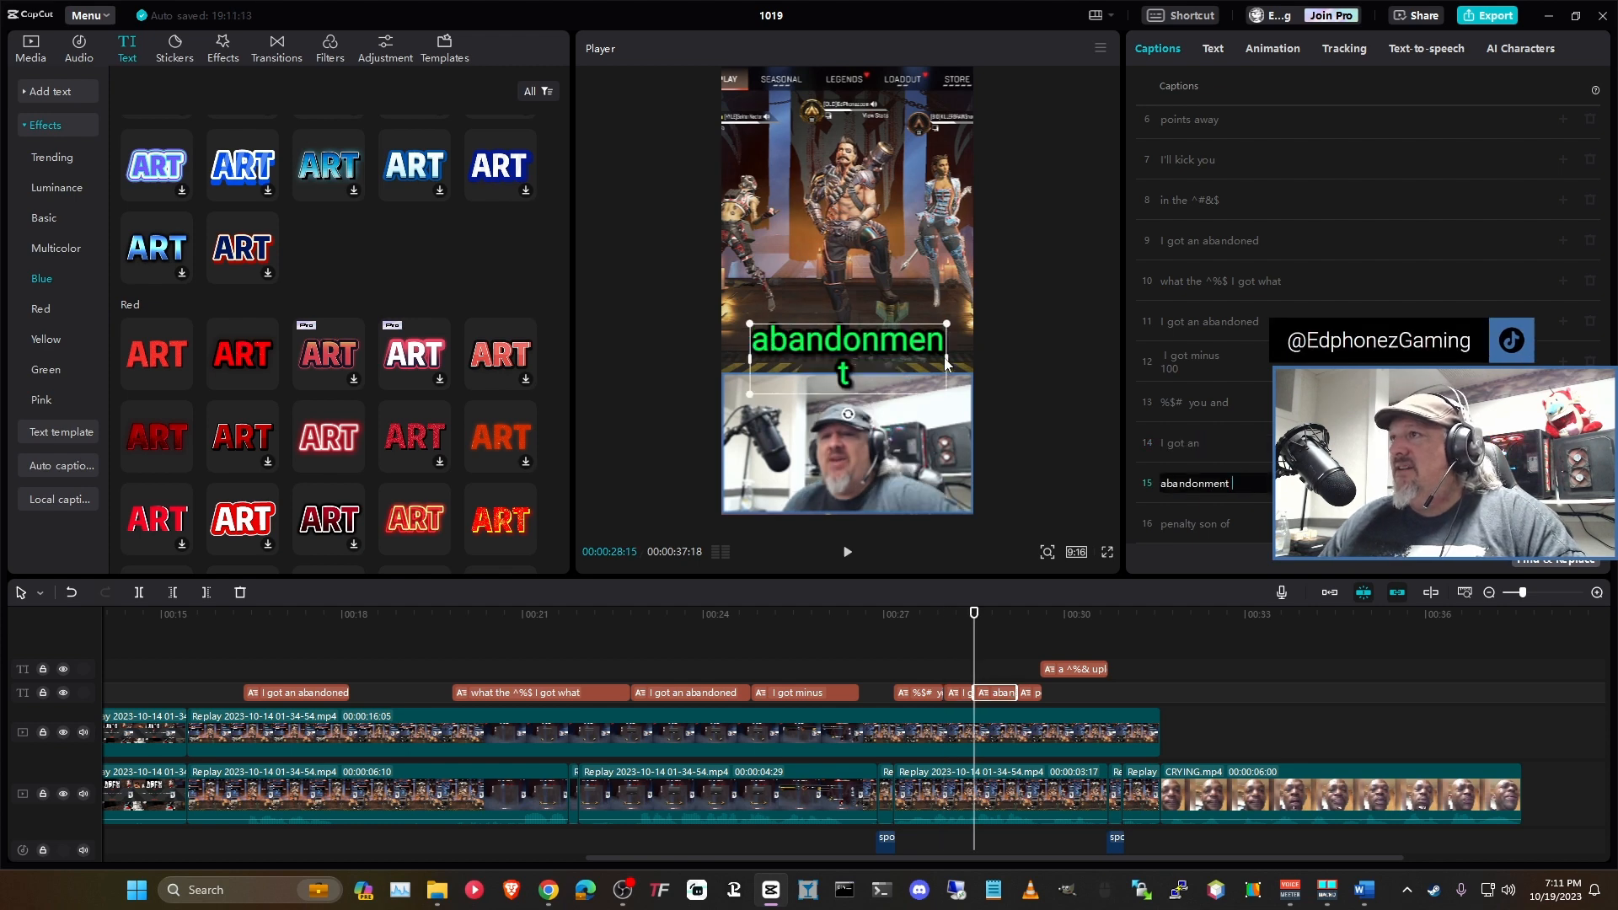
Step: Widen the "abandonment" caption's text box so the word fits on one line, and rotate it to about -9°
left_click_drag(945, 362, 964, 361)
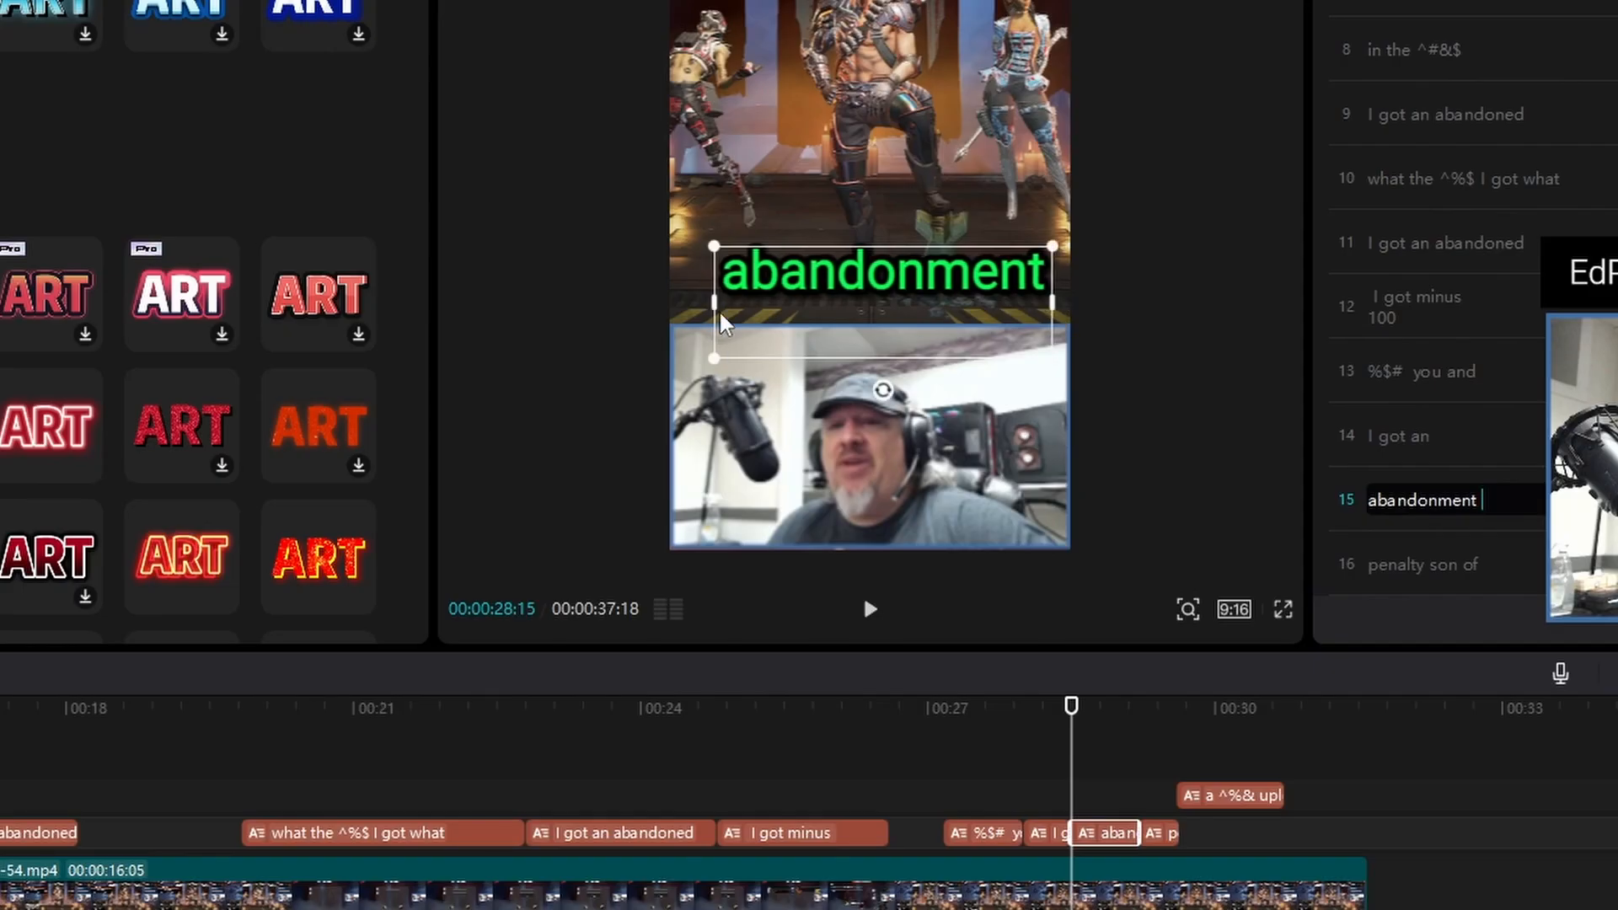
left_click(712, 308)
left_click(787, 285)
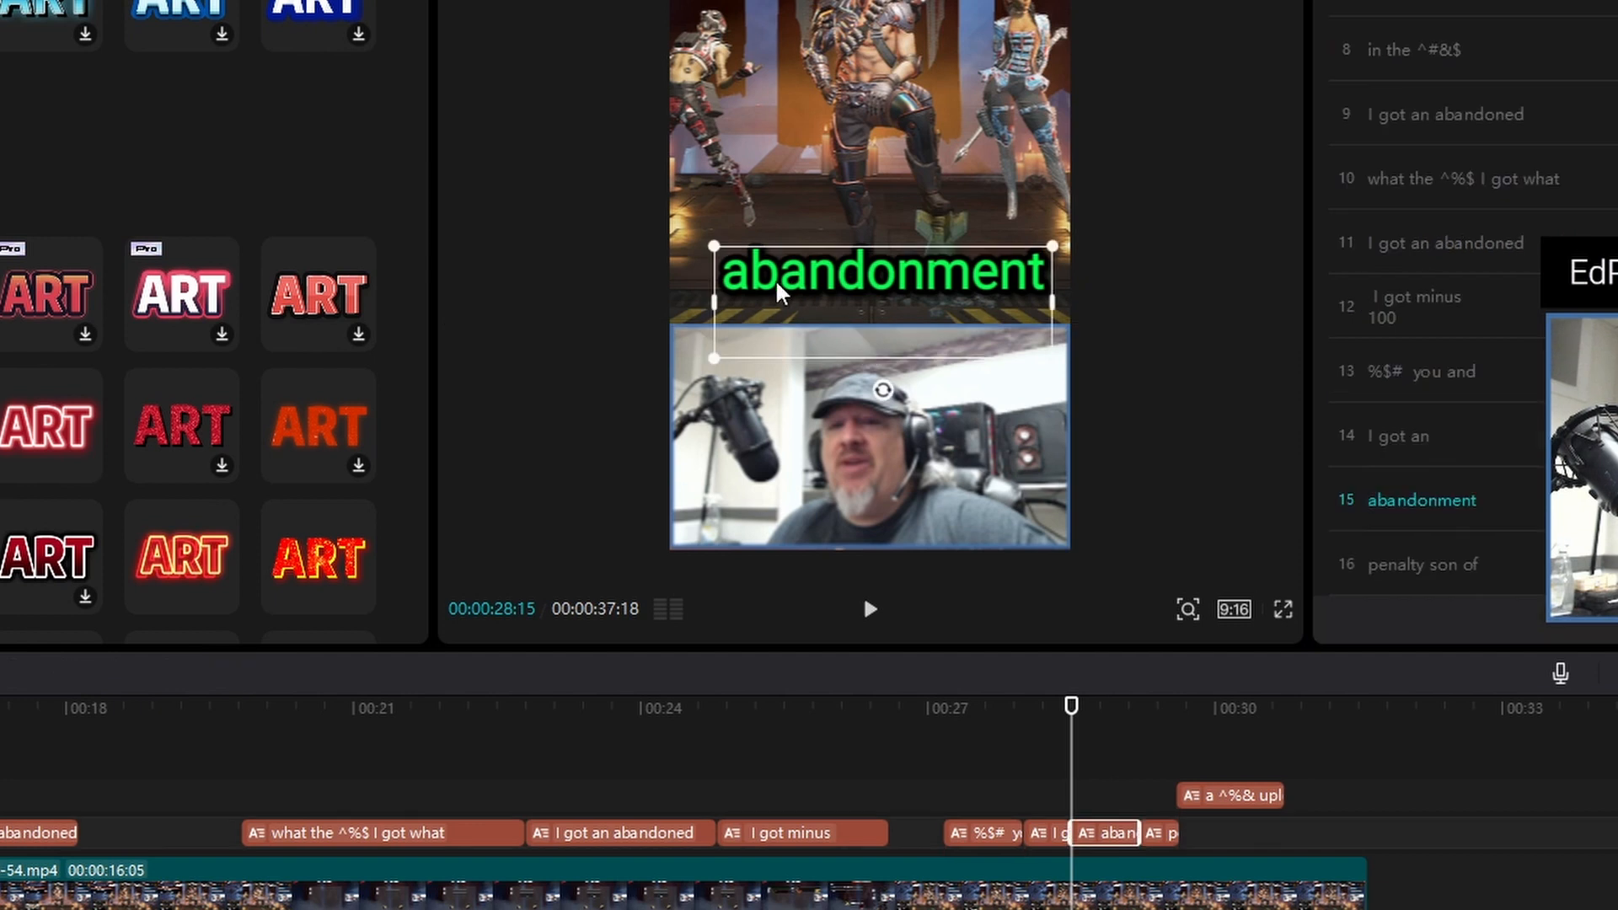
left_click_drag(714, 301, 690, 297)
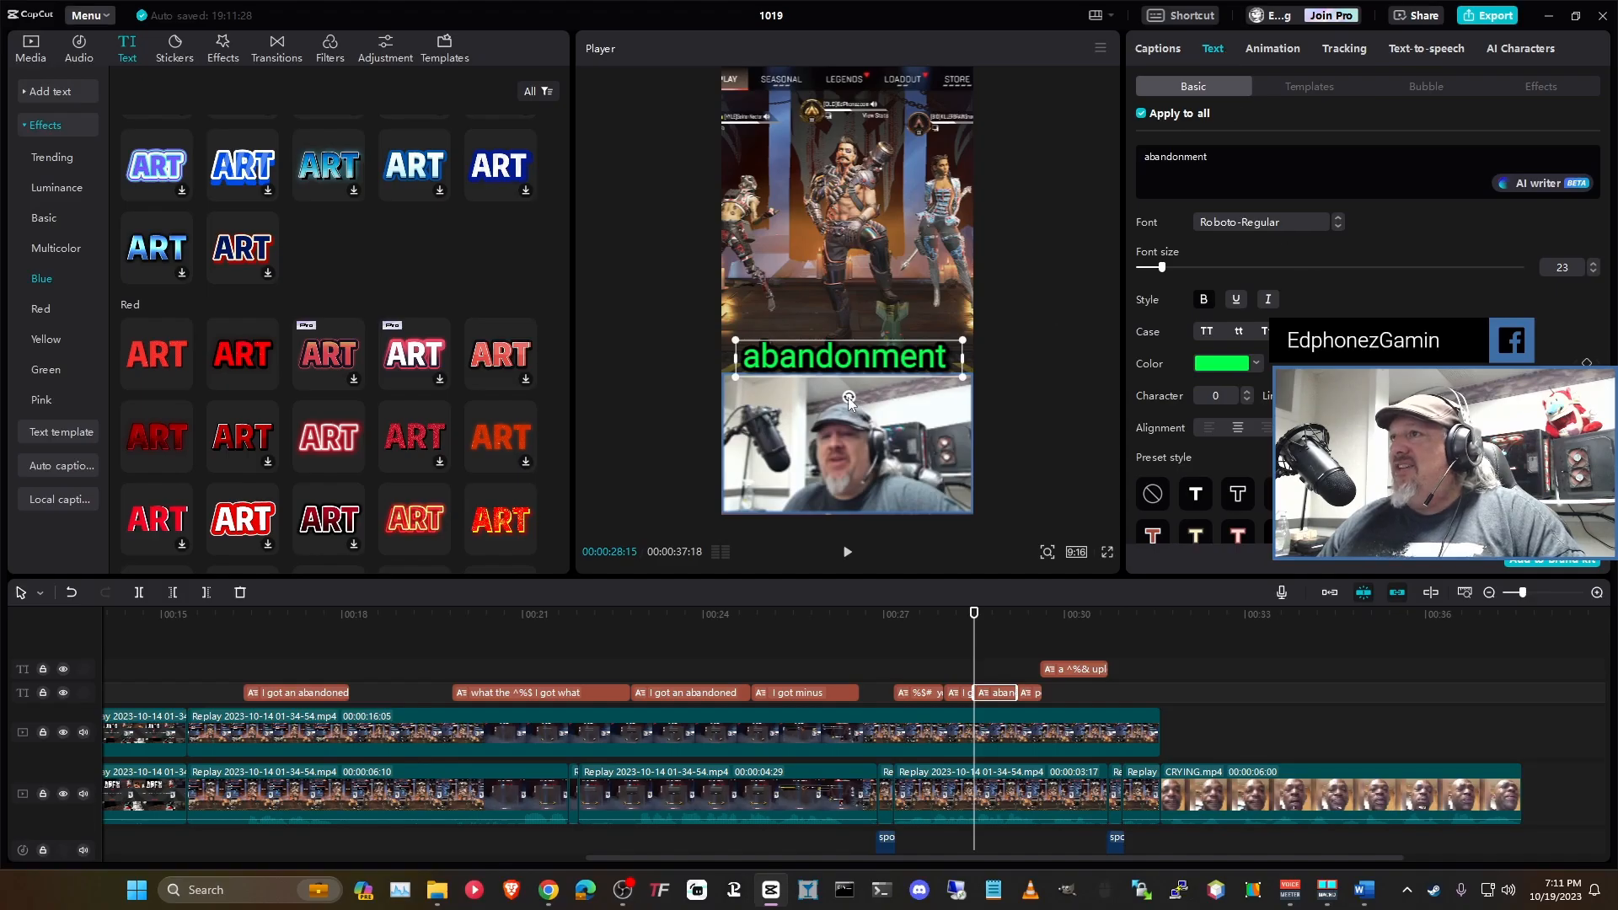
left_click_drag(872, 362, 880, 370)
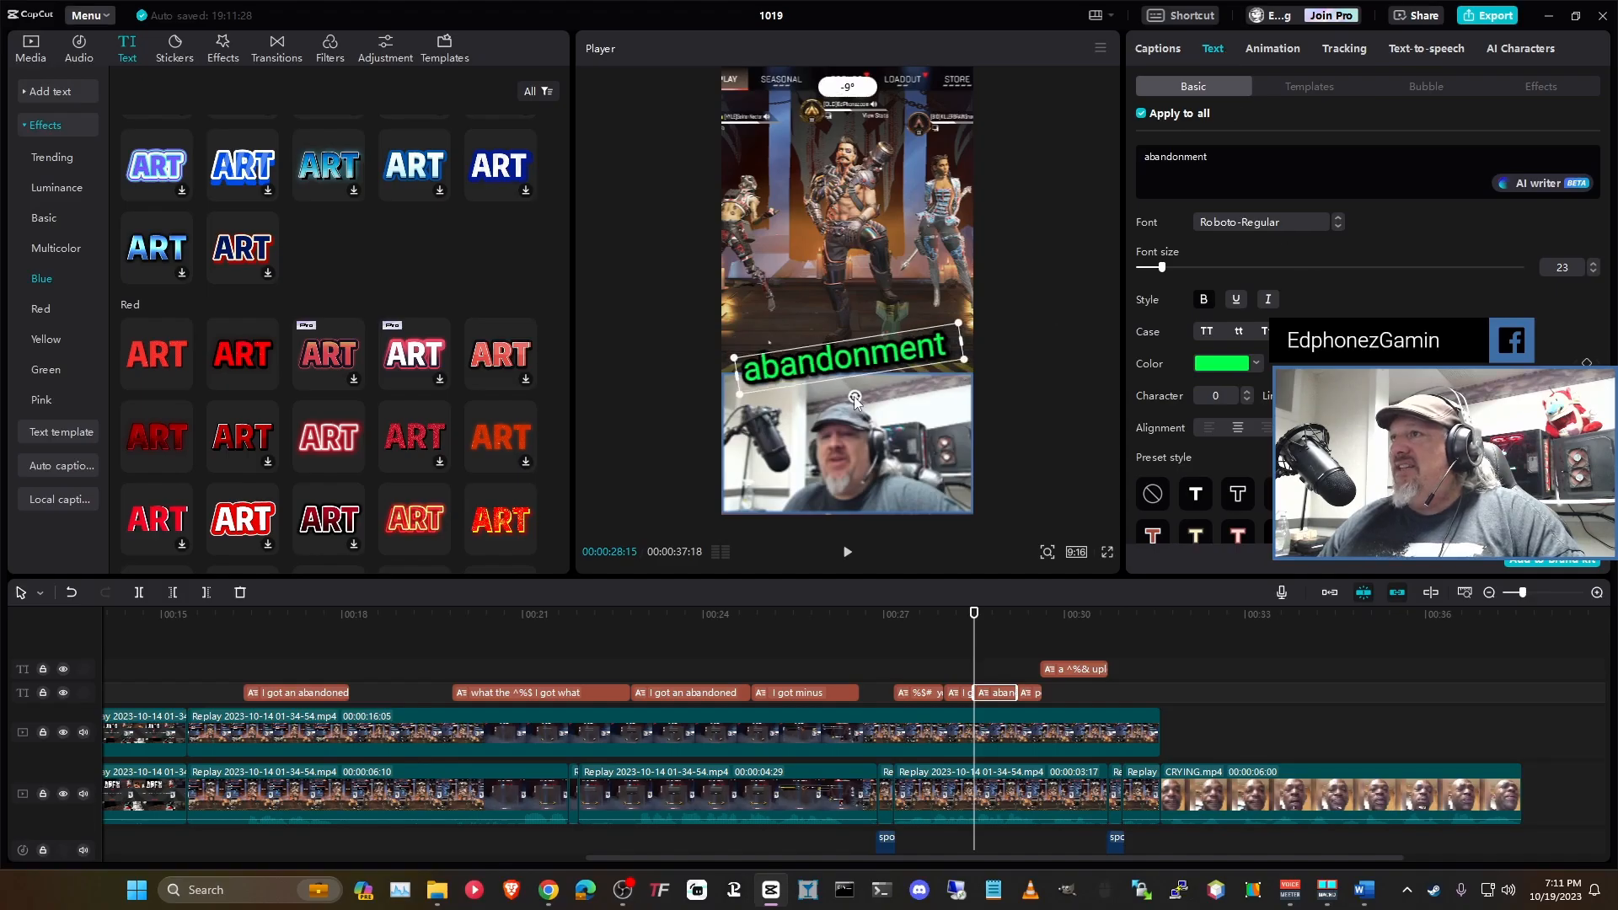
Step: Play the short from about 23 seconds into the closing CRYING.mp4 clip to check the revised captions
left_click(644, 623)
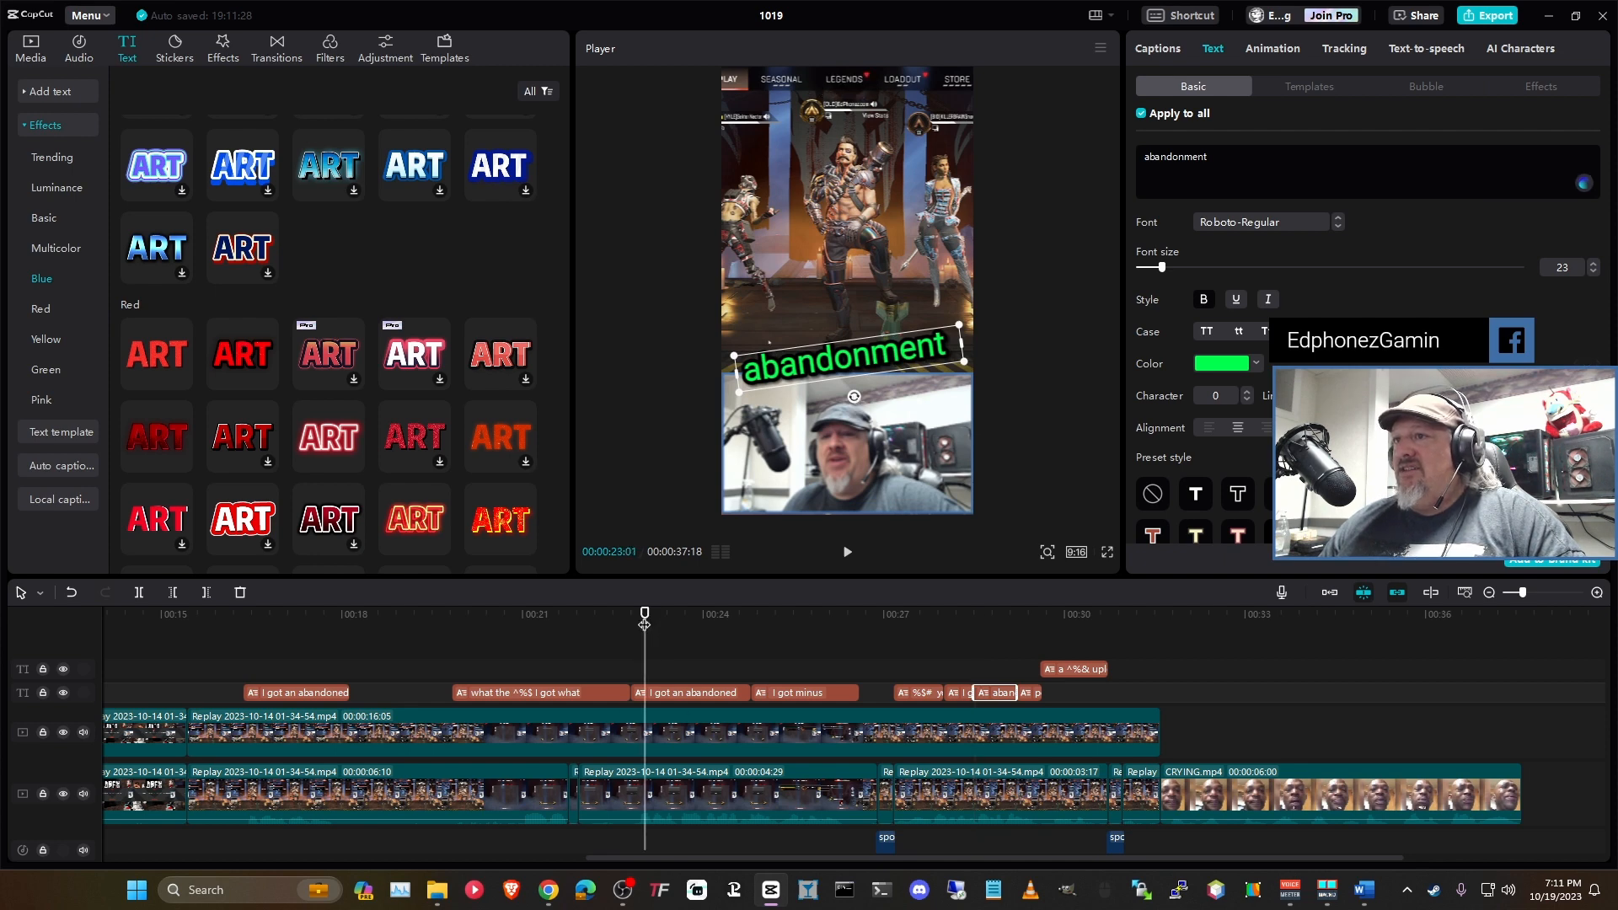
key("space")
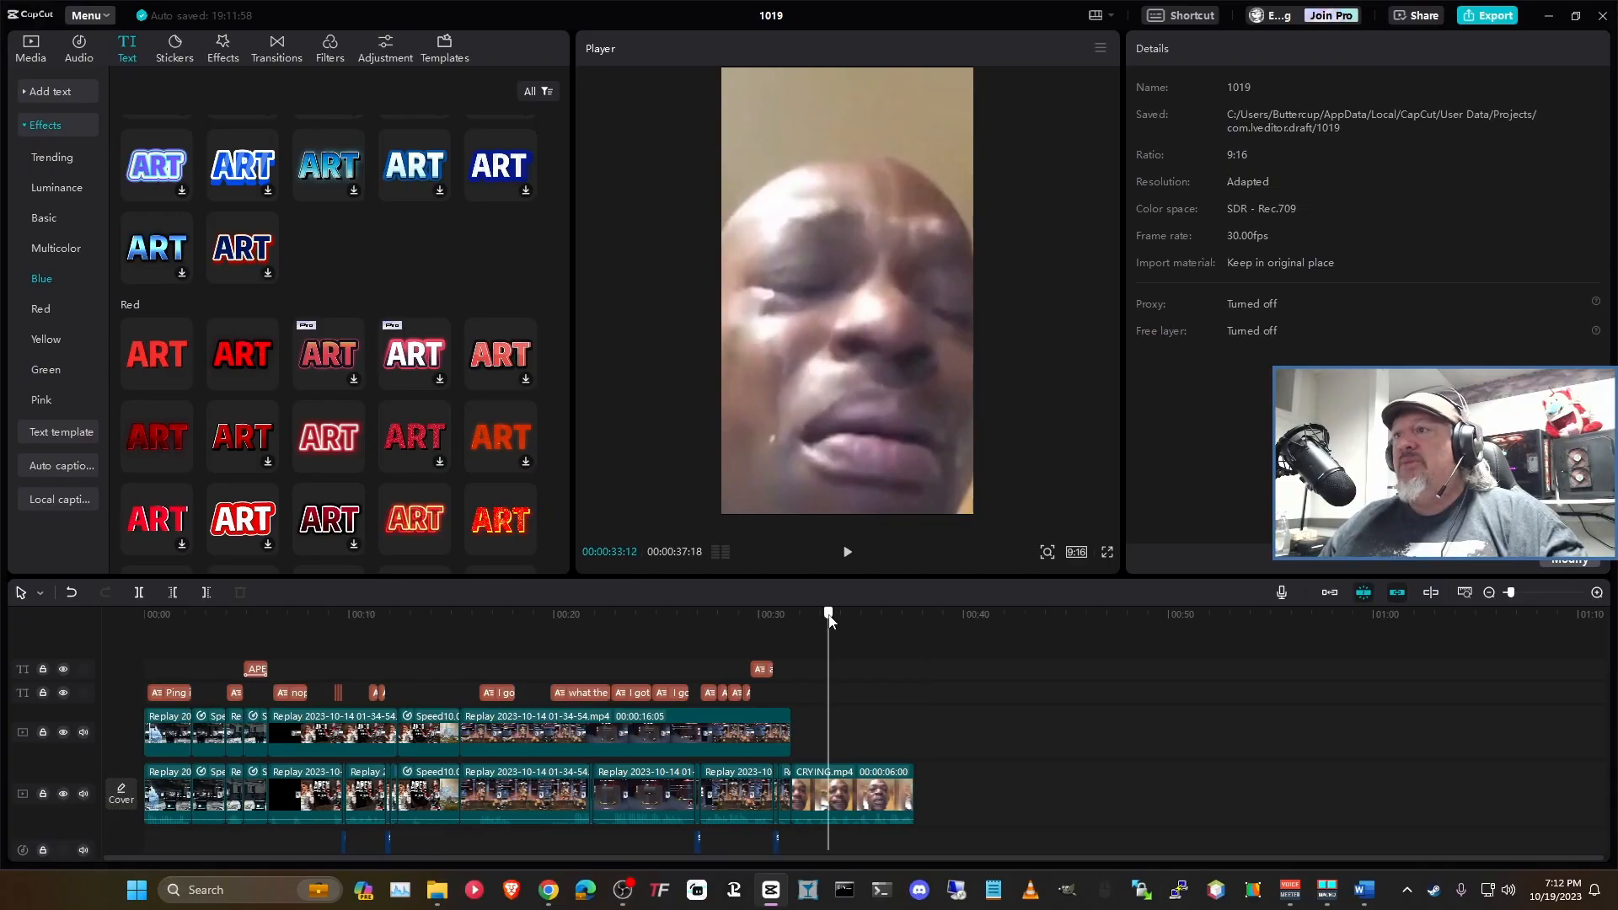
key("space")
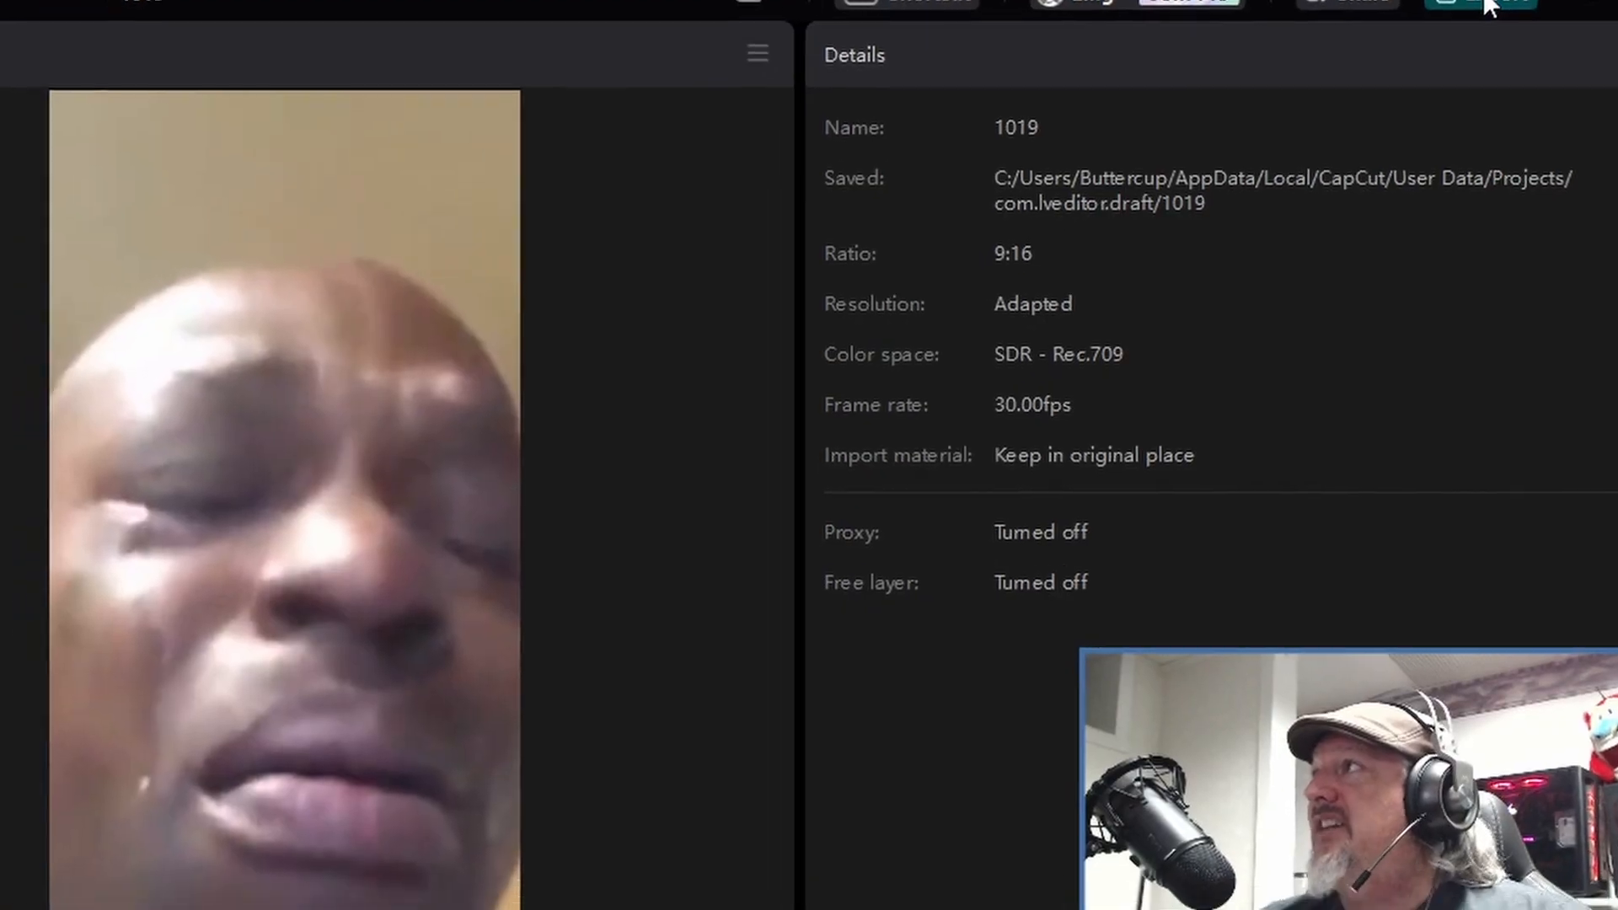
Step: Open the export settings, keep the resolution at 1080P and title the video "Penalty"
left_click(1490, 18)
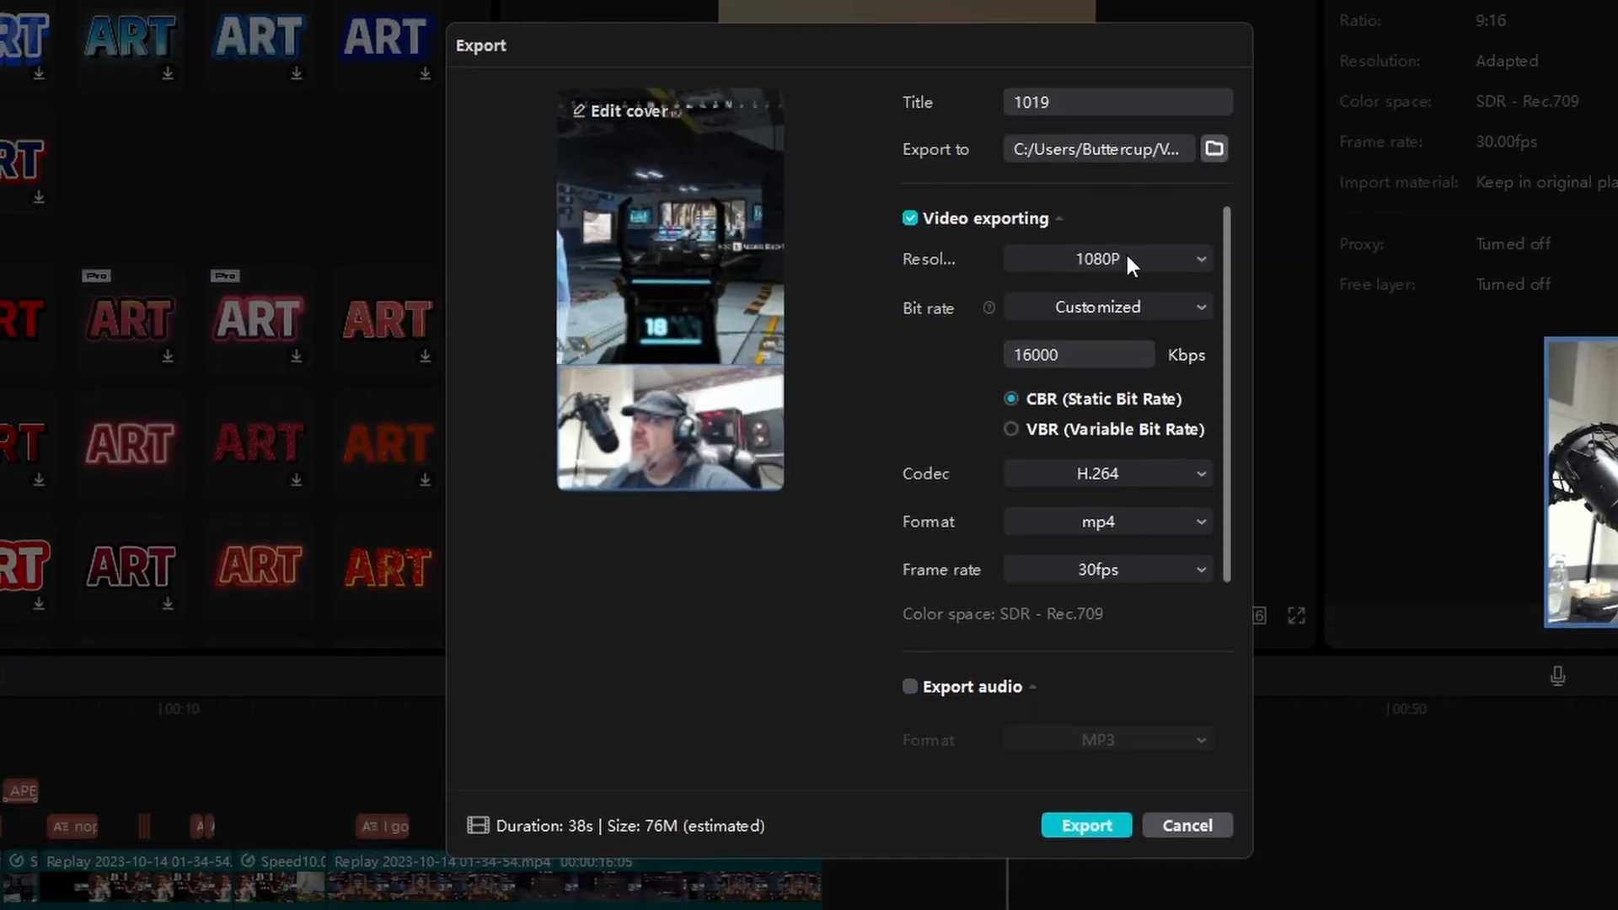
left_click(1129, 261)
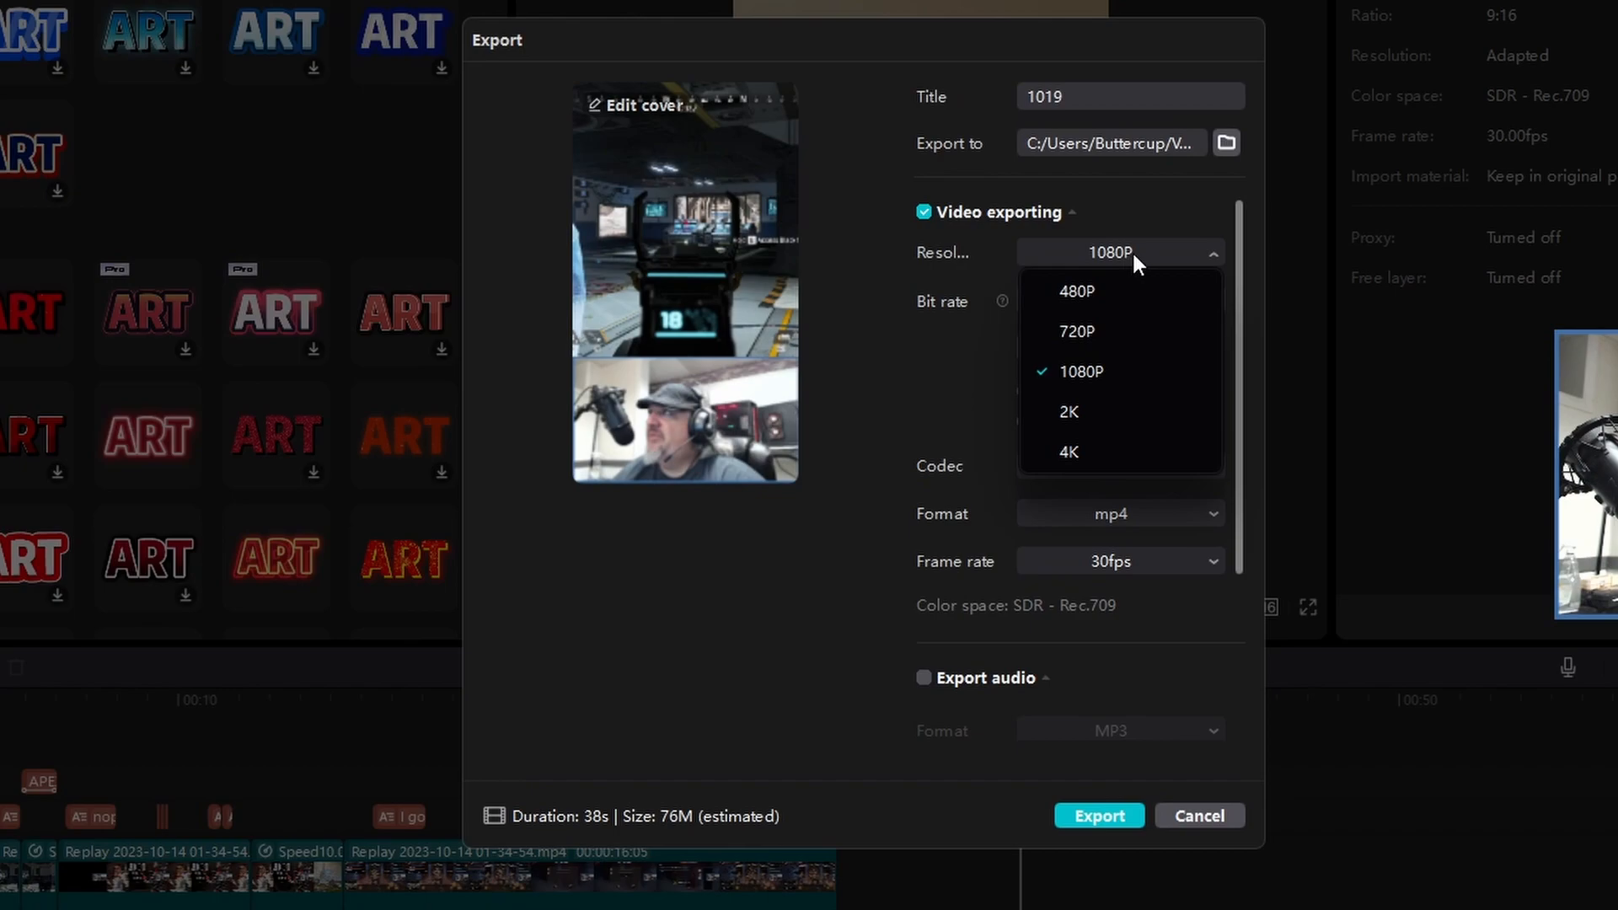
left_click(1058, 106)
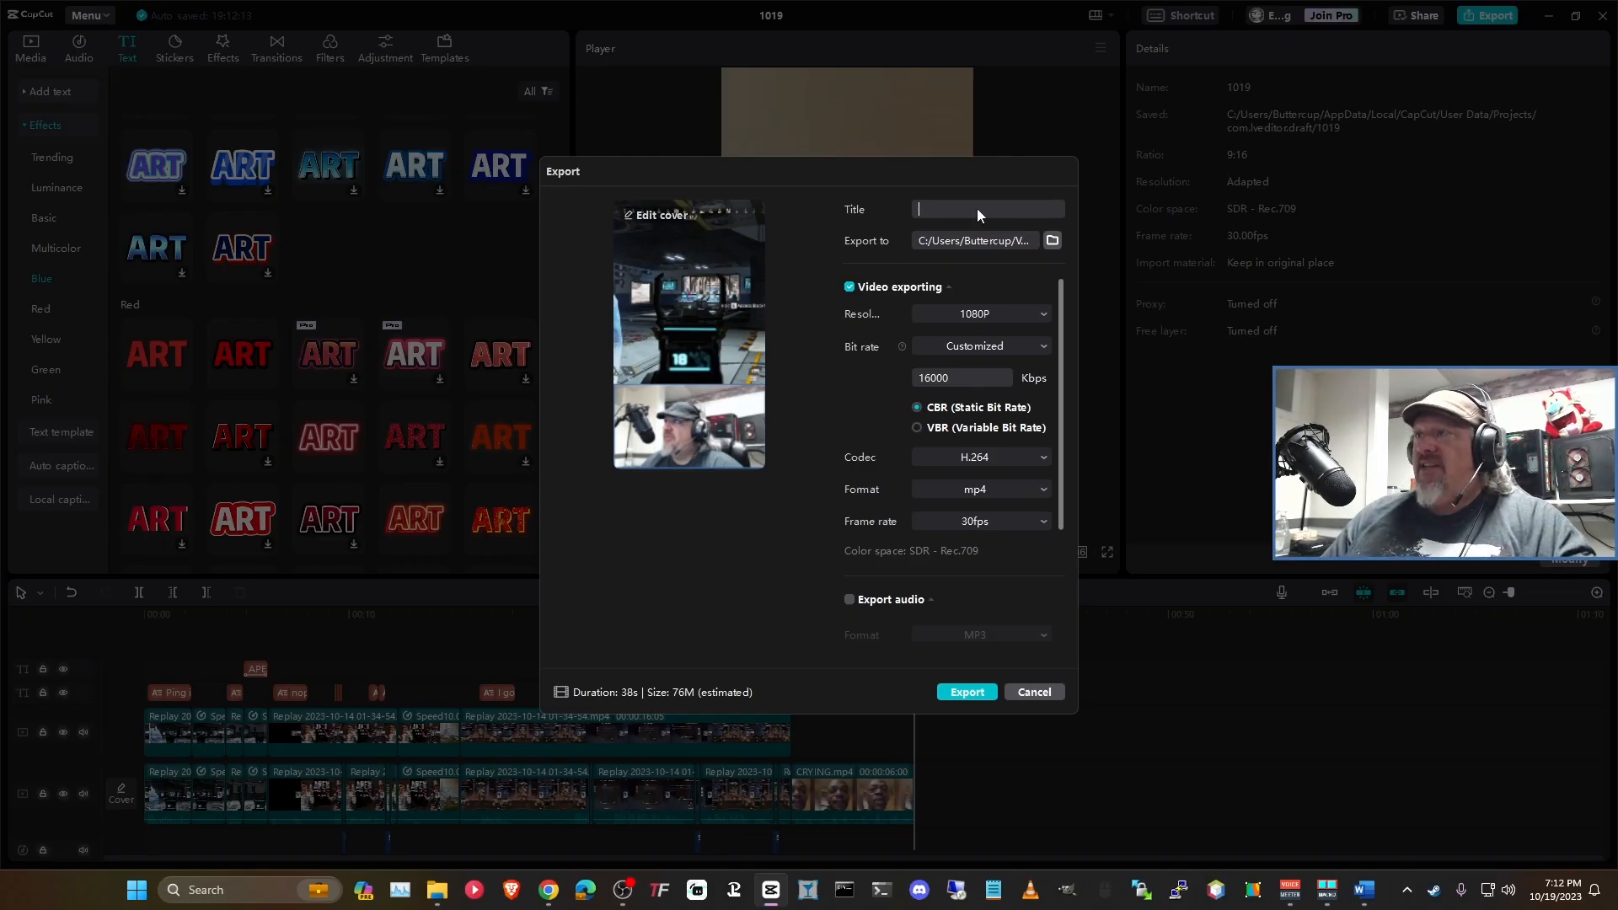
type("Penalty")
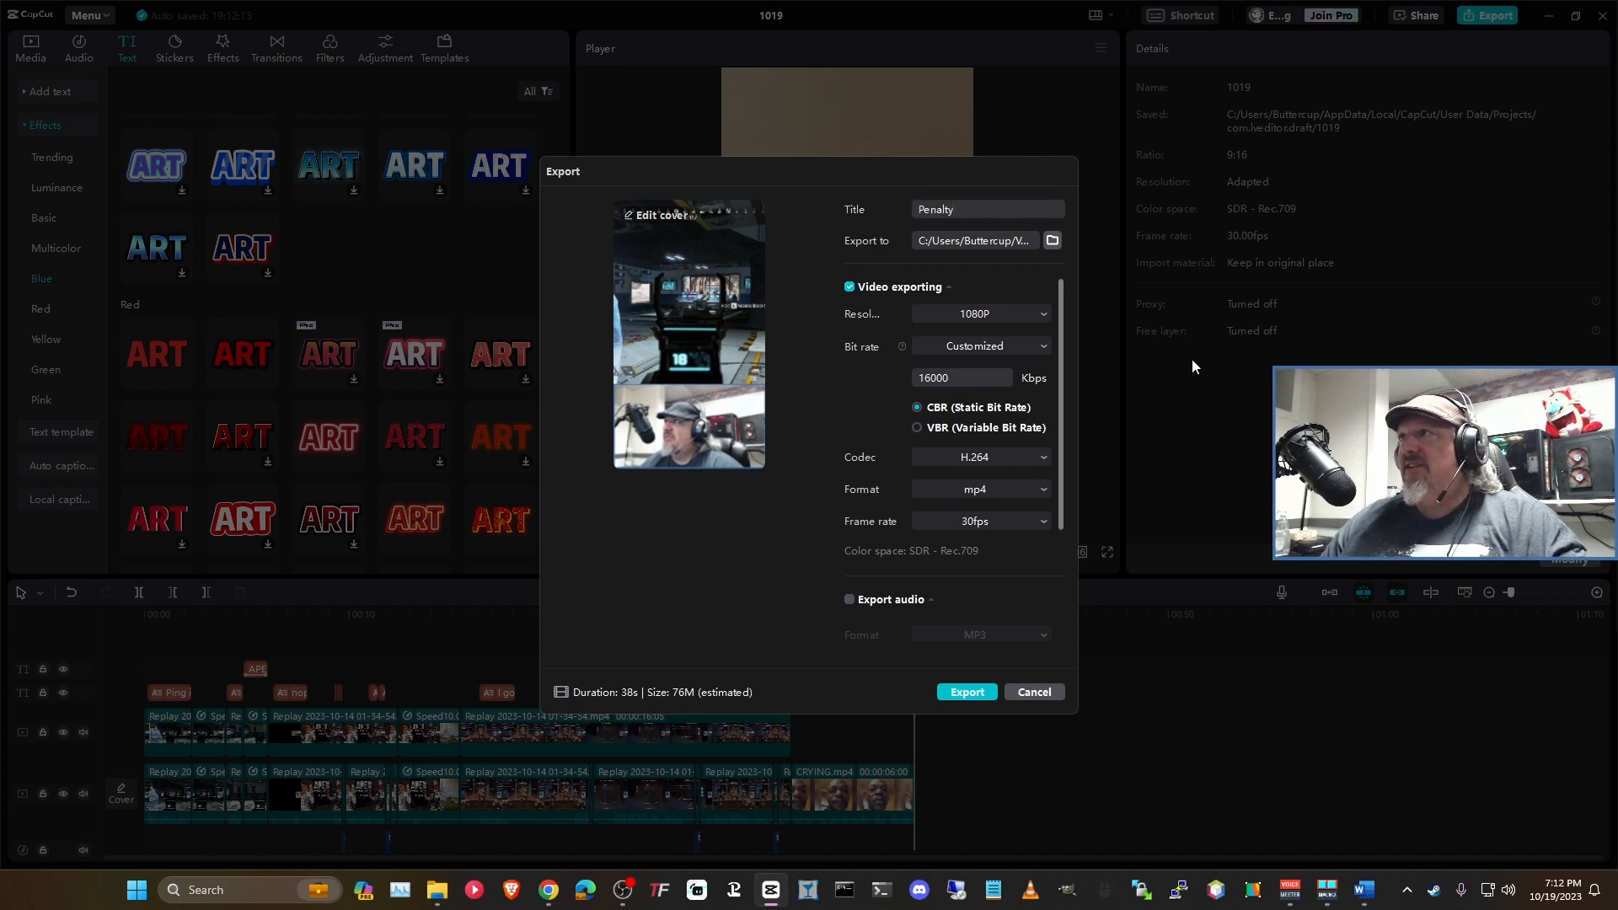
Step: Try 60fps as the export frame rate and return it to 30fps
left_click(990, 524)
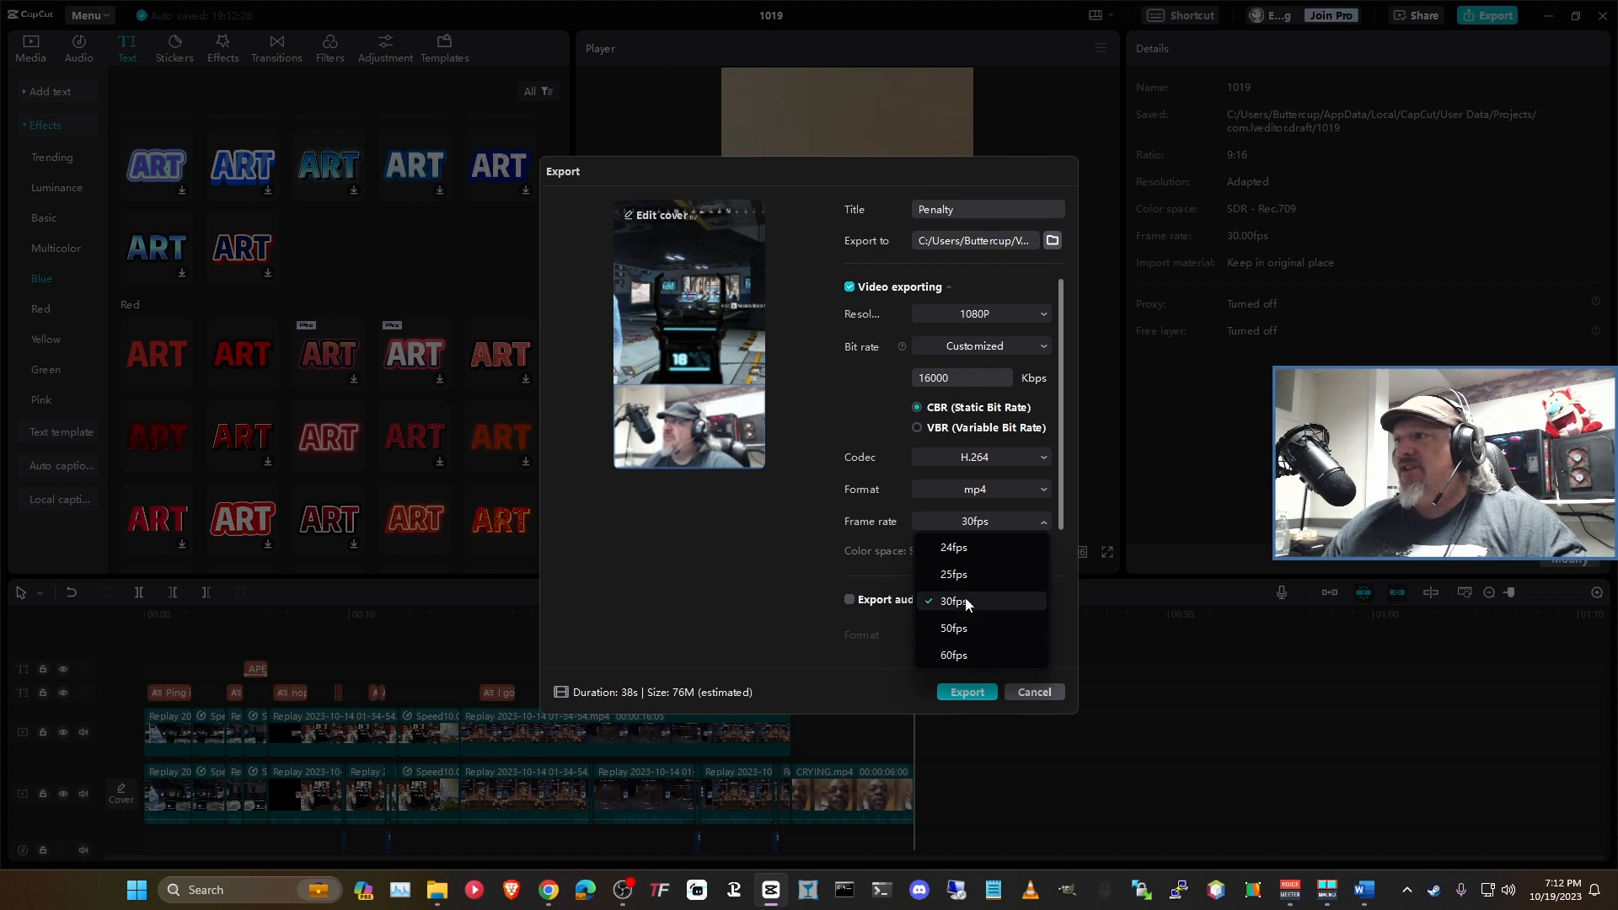
left_click(969, 654)
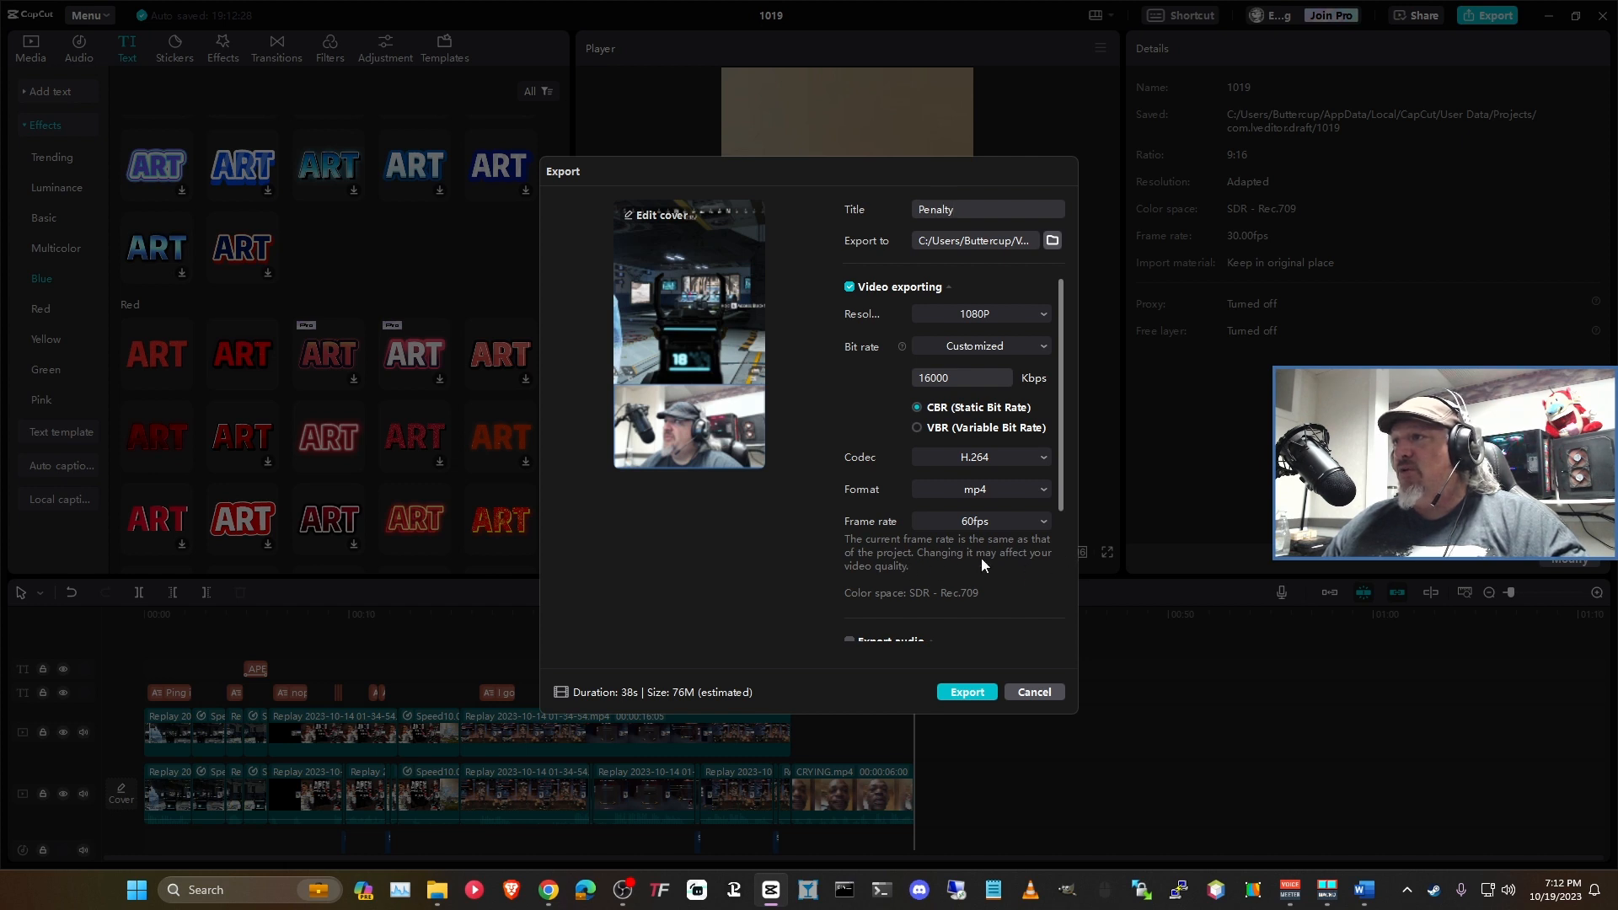
left_click(987, 523)
left_click(978, 599)
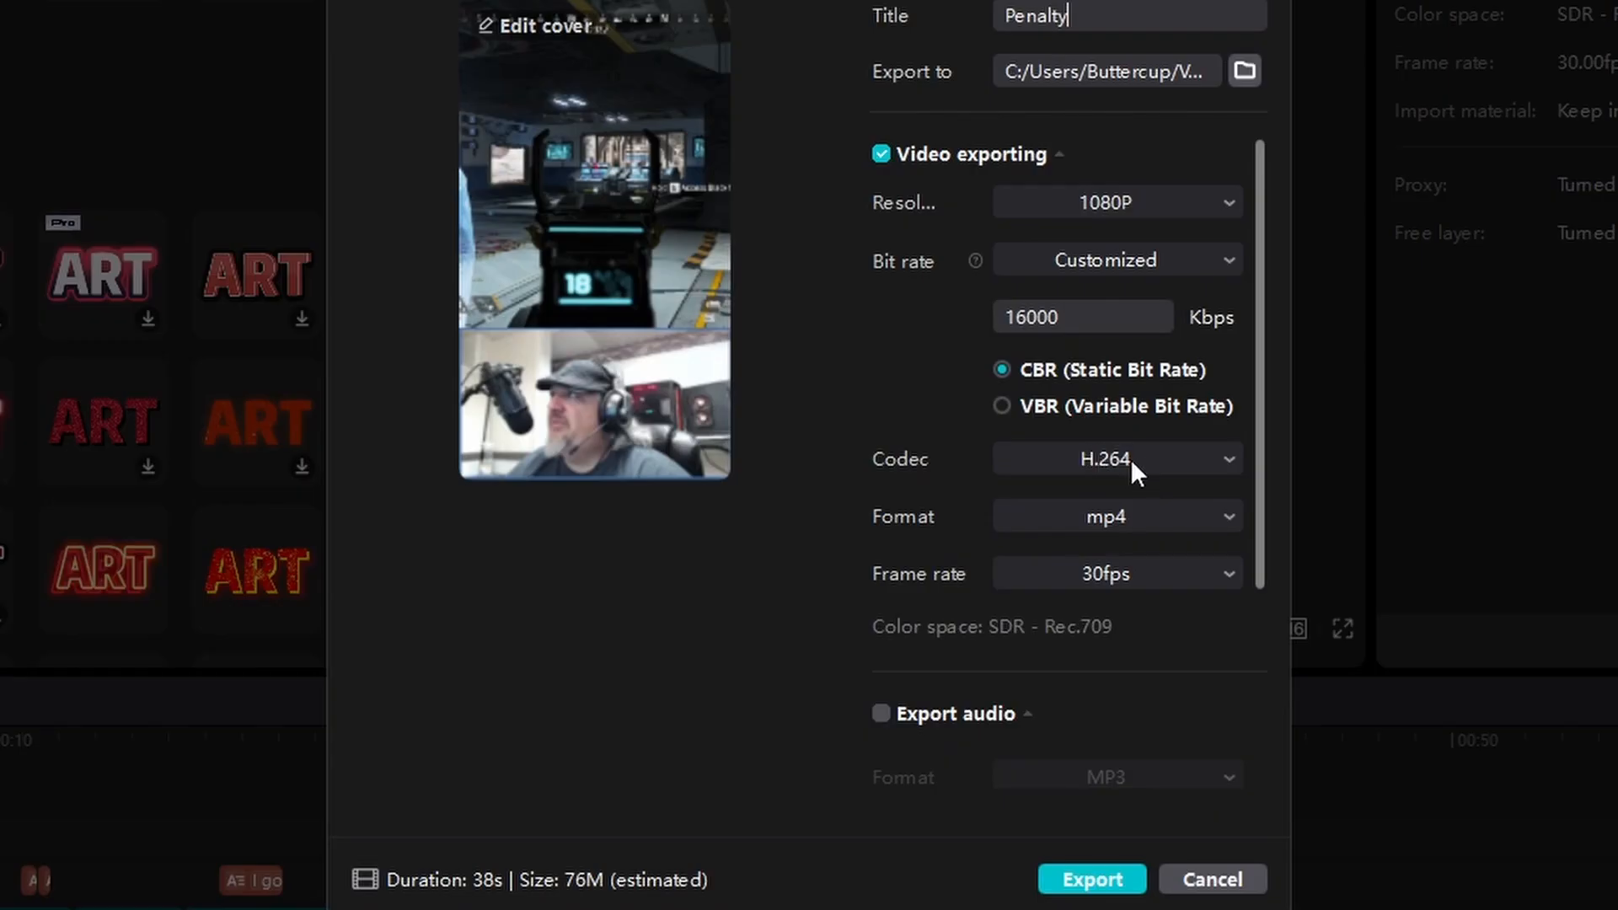
Step: Keep the customized 16000 Kbps CBR bit rate with H.264 and mp4, and export the video
left_click(1094, 260)
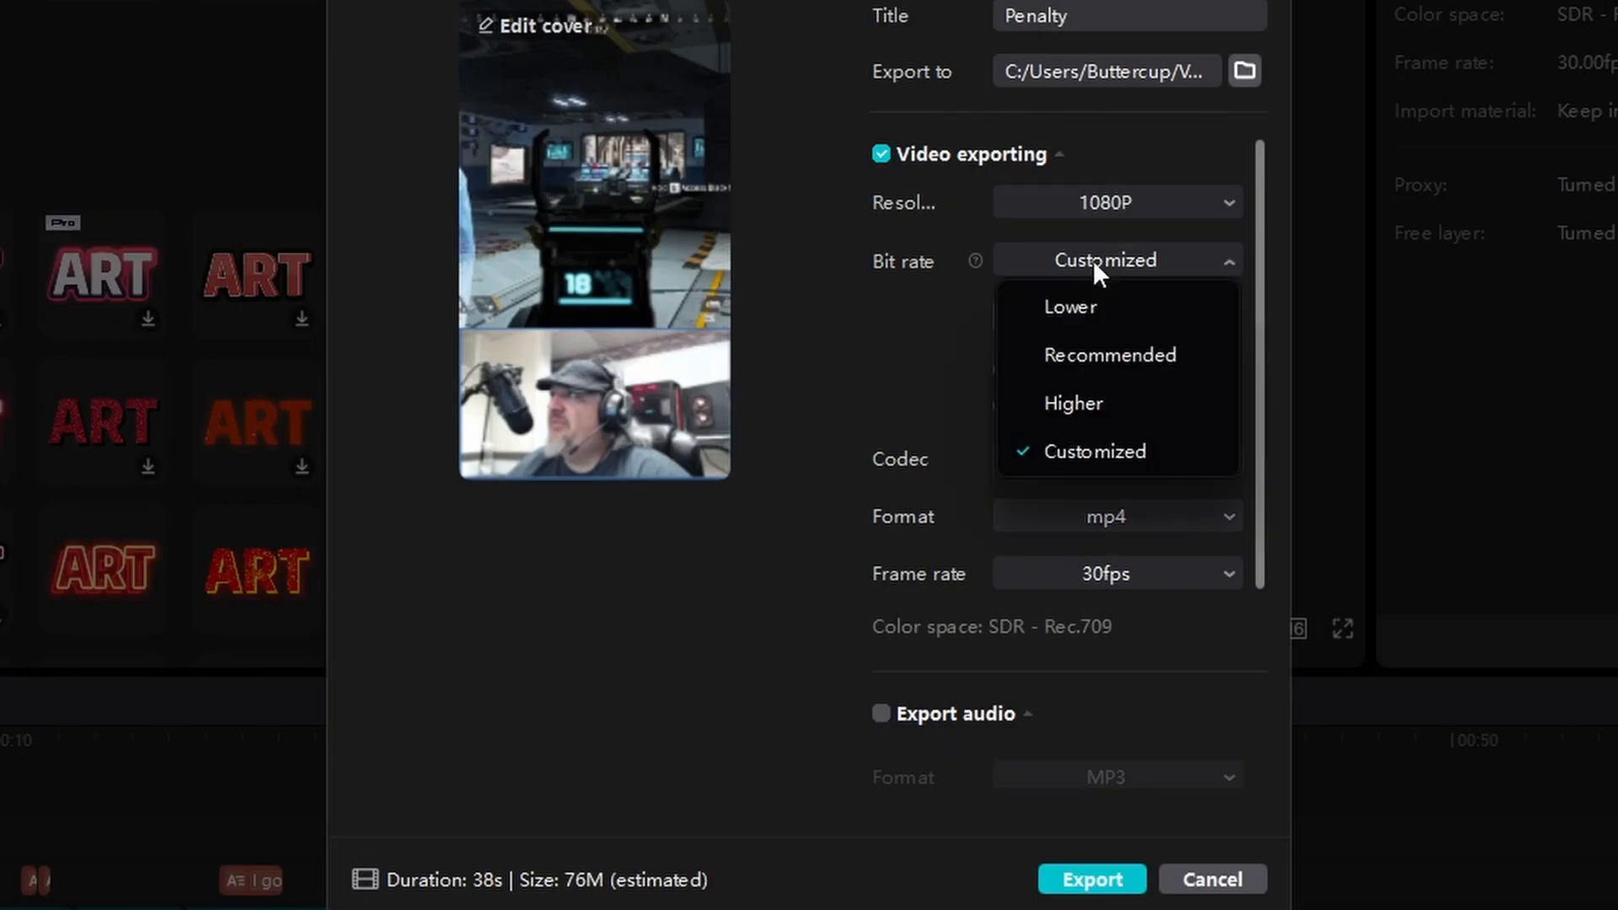
left_click(979, 263)
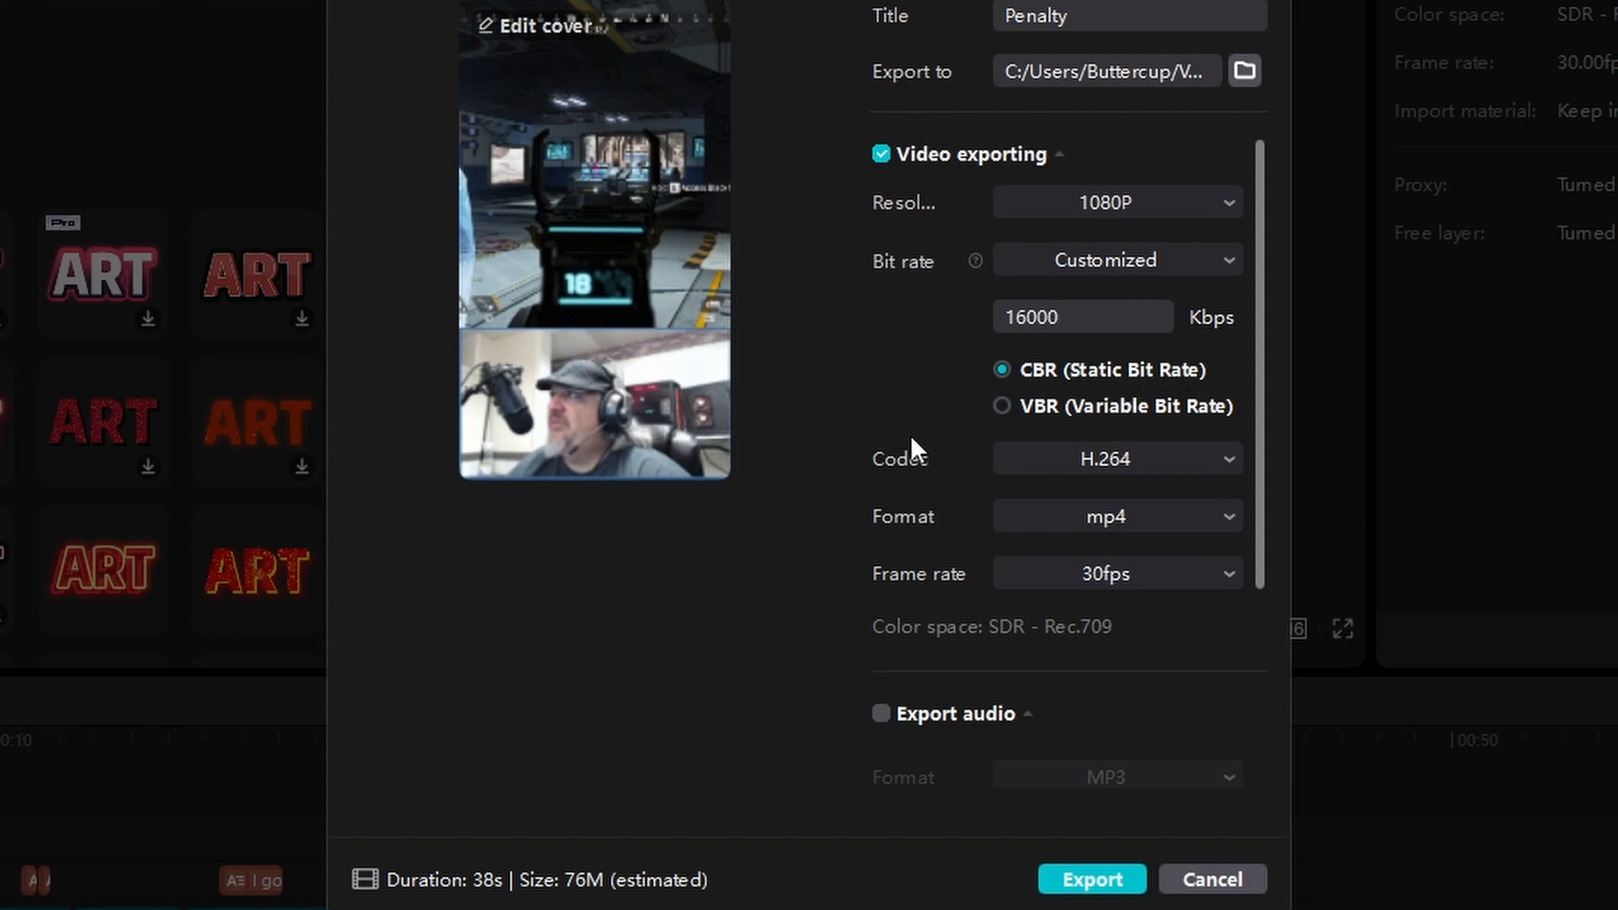
left_click(1120, 18)
left_click(1097, 516)
left_click(814, 529)
left_click(1194, 508)
left_click(924, 474)
left_click(1109, 873)
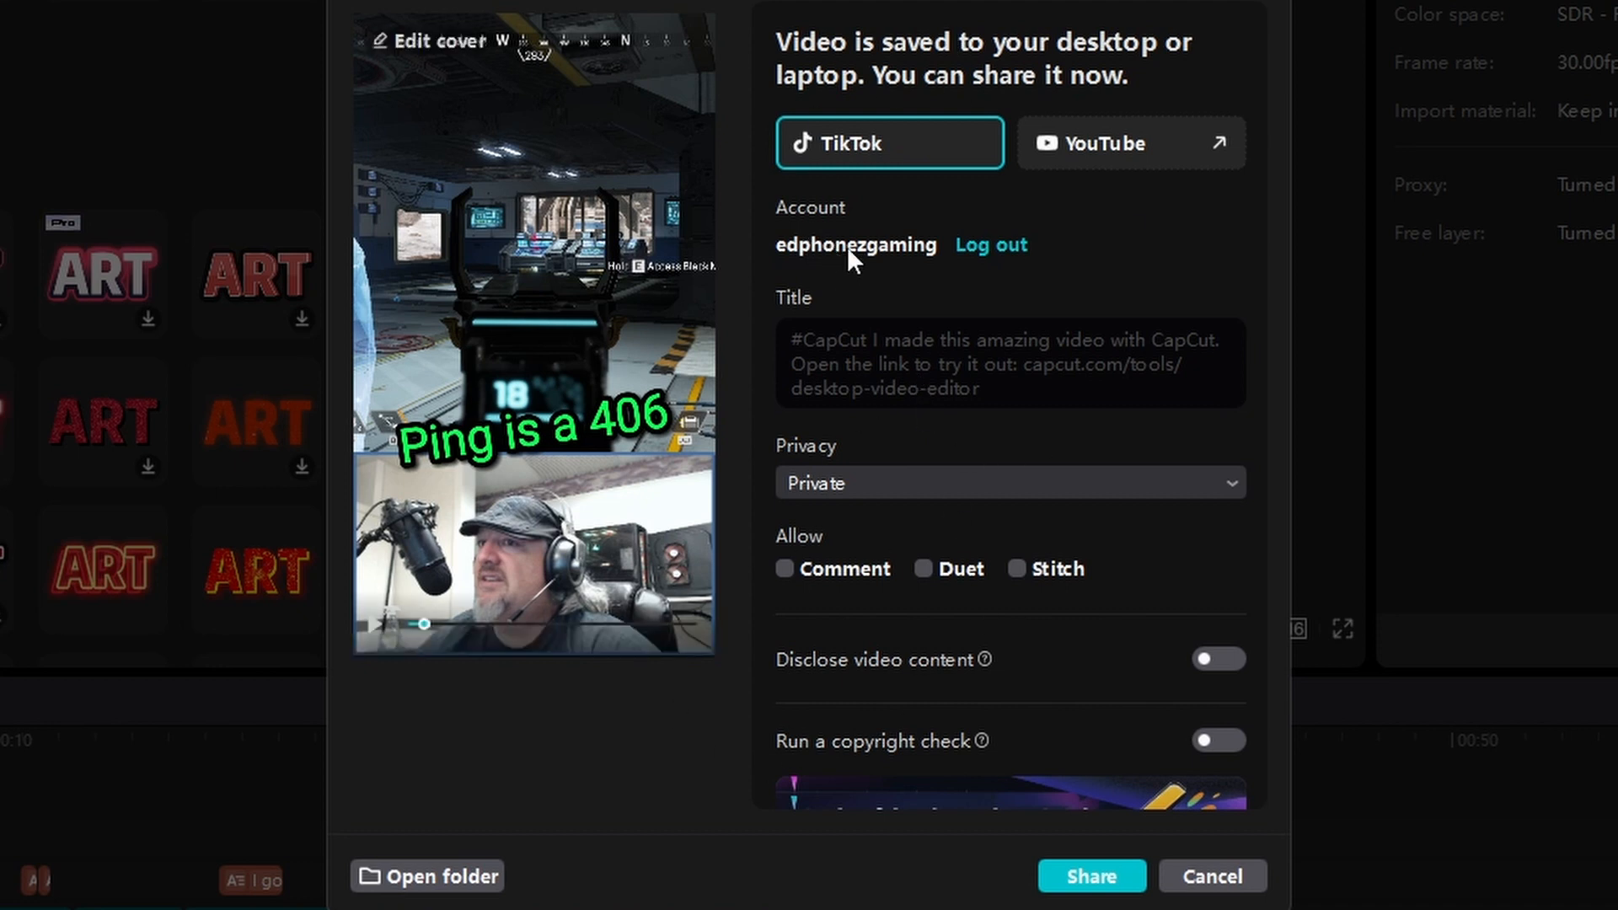
Step: Start the TikTok post title with "#apex #apexmemes Penalty"
left_click(896, 370)
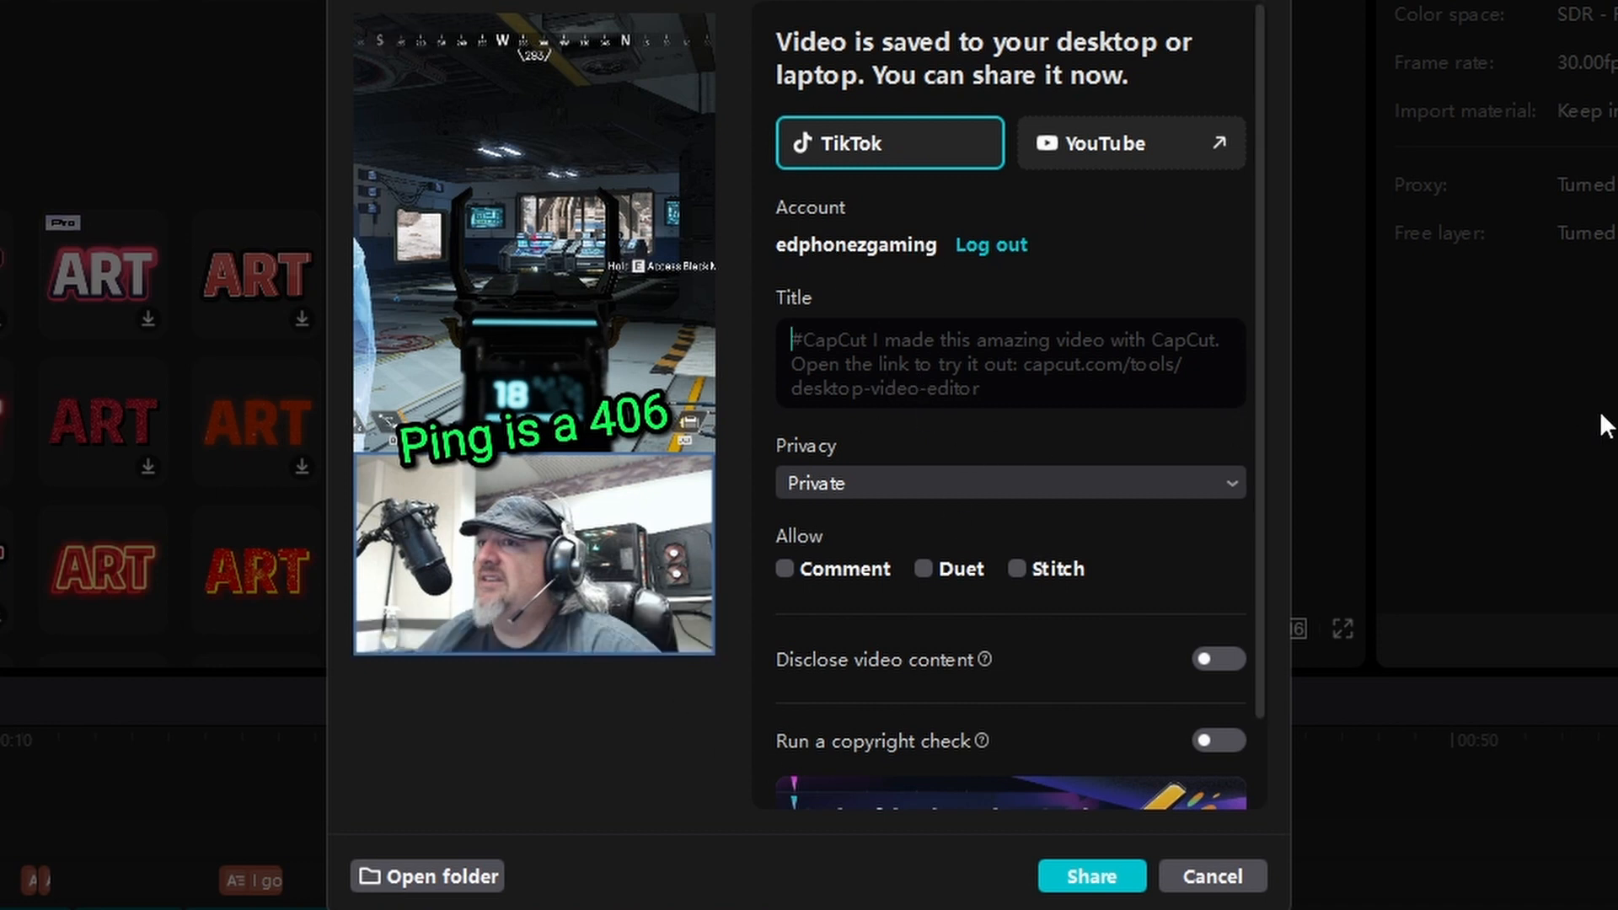
type("#pex")
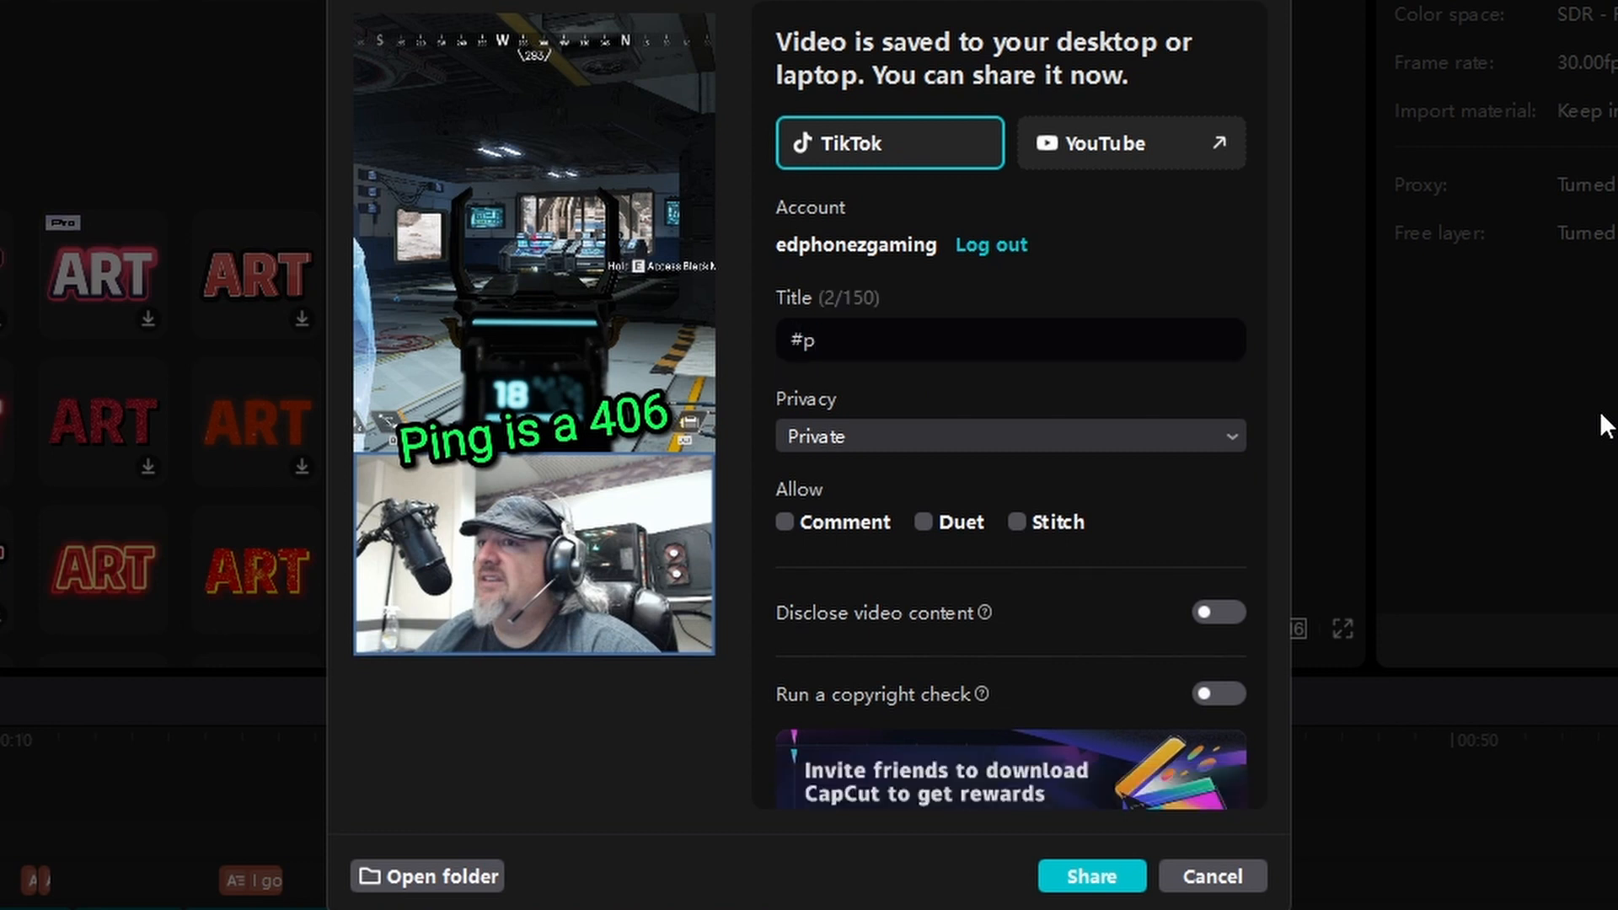
key("Left")
key("Left")
key("Left")
type("apex #apexmem")
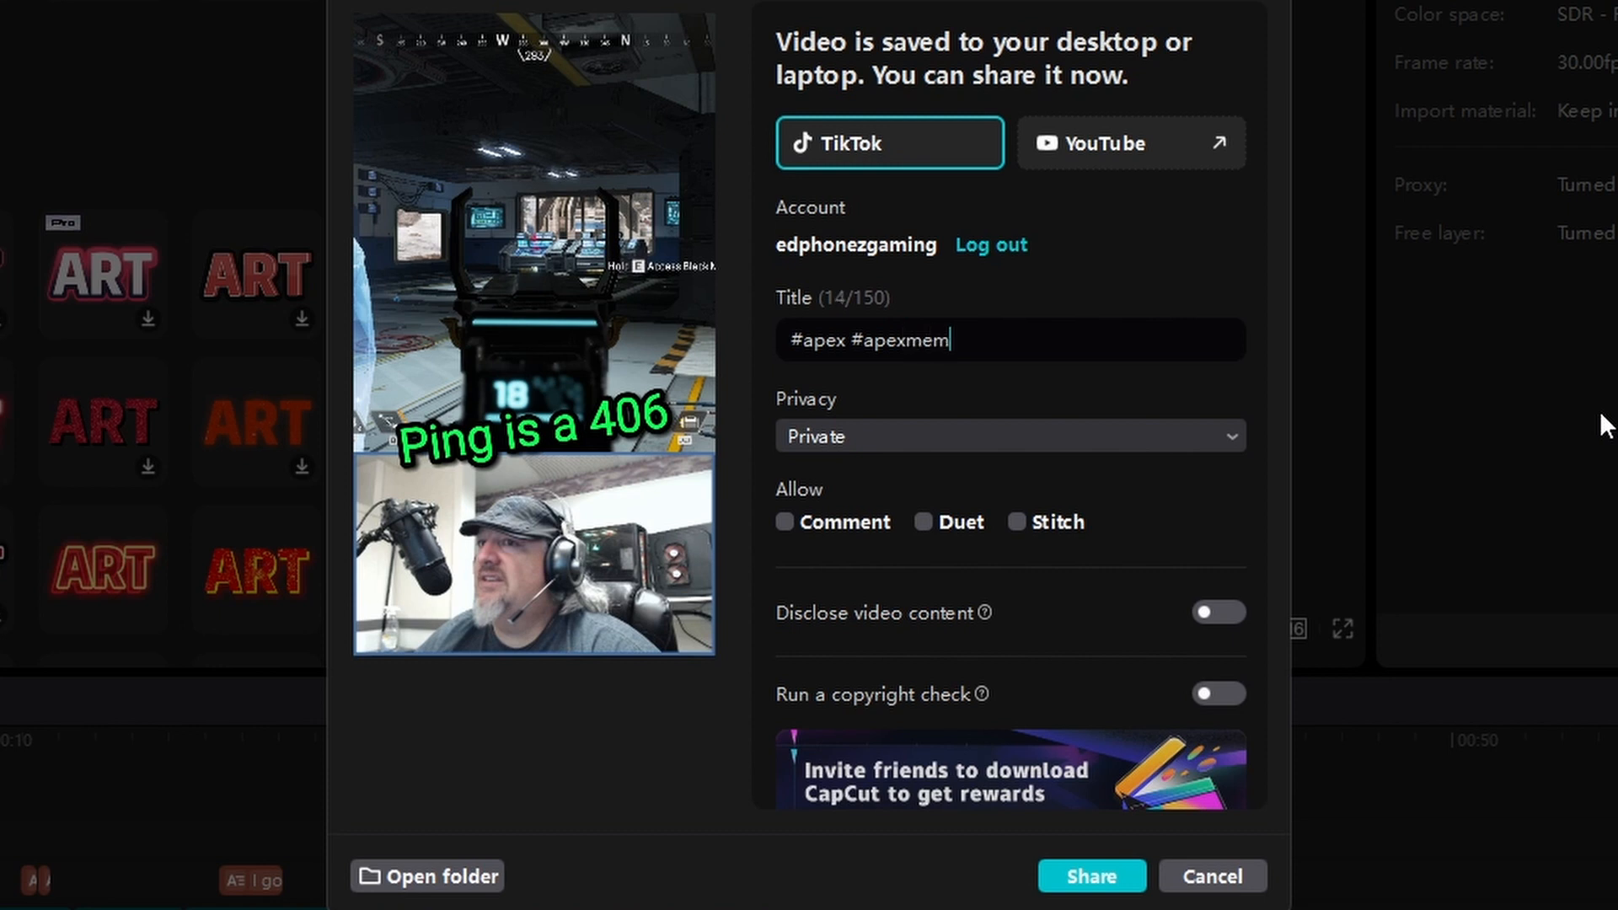
type("es #")
key("BackSpace")
type("Penalty asd ")
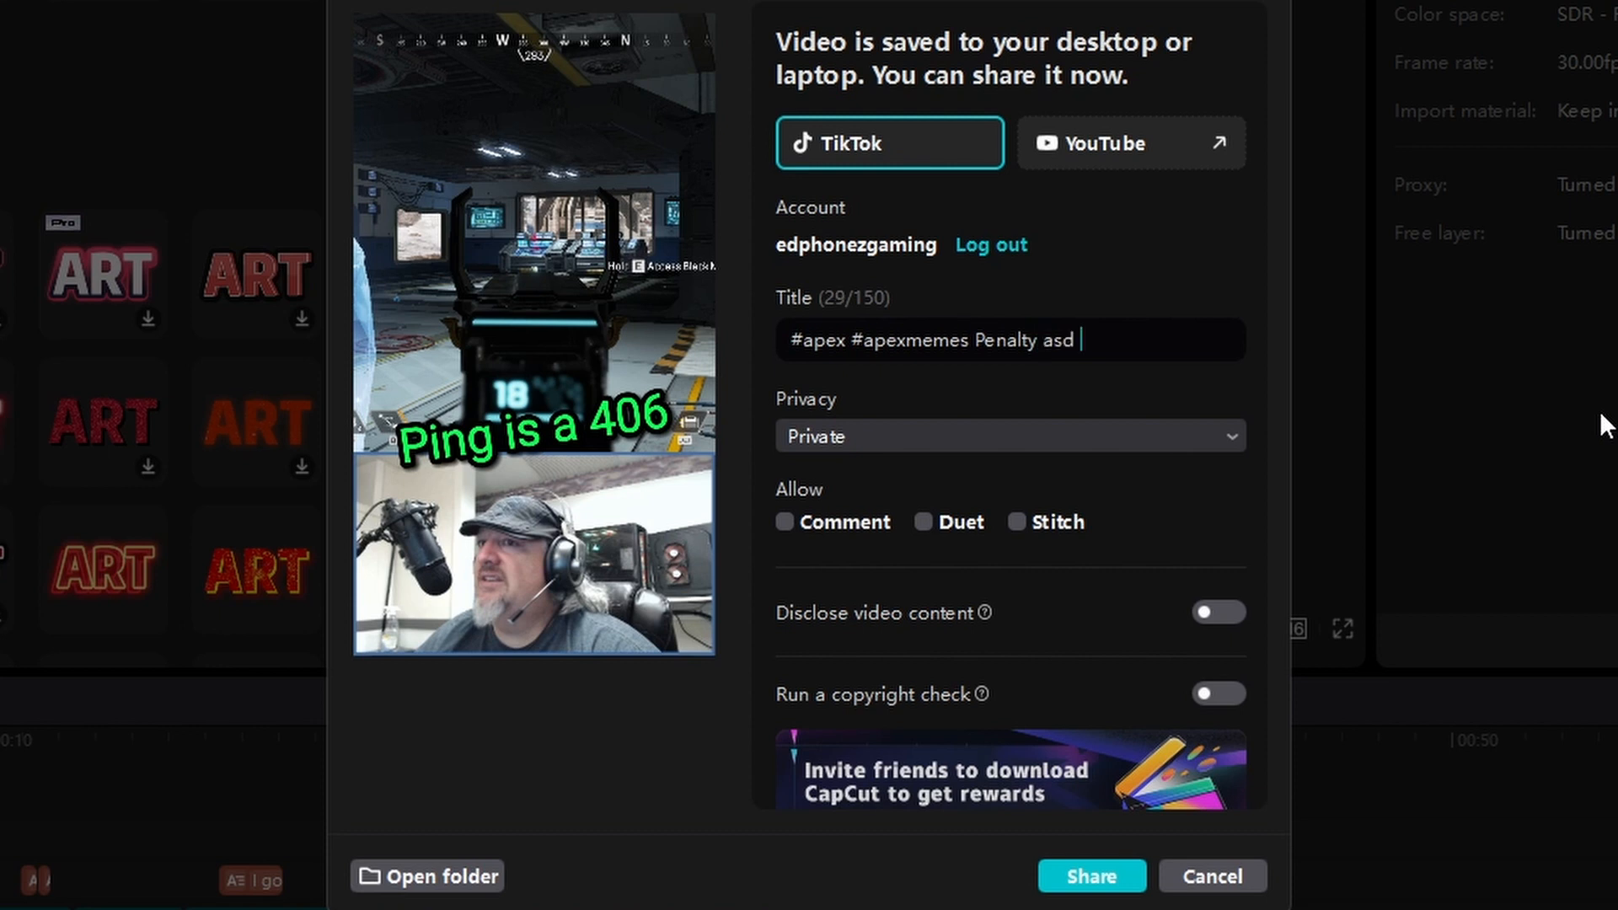
Step: Remove the stray text after "Penalty" in the TikTok title and add "#rank #fail #FYP #capcut"
type("saeqwrqr")
key("BackSpace")
key("BackSpace")
key("BackSpace")
key("BackSpace")
key("BackSpace")
key("BackSpace")
key("BackSpace")
key("BackSpace")
key("BackSpace")
key("BackSpace")
key("BackSpace")
key("BackSpace")
key("BackSpace")
key("ctrl+shift+Left")
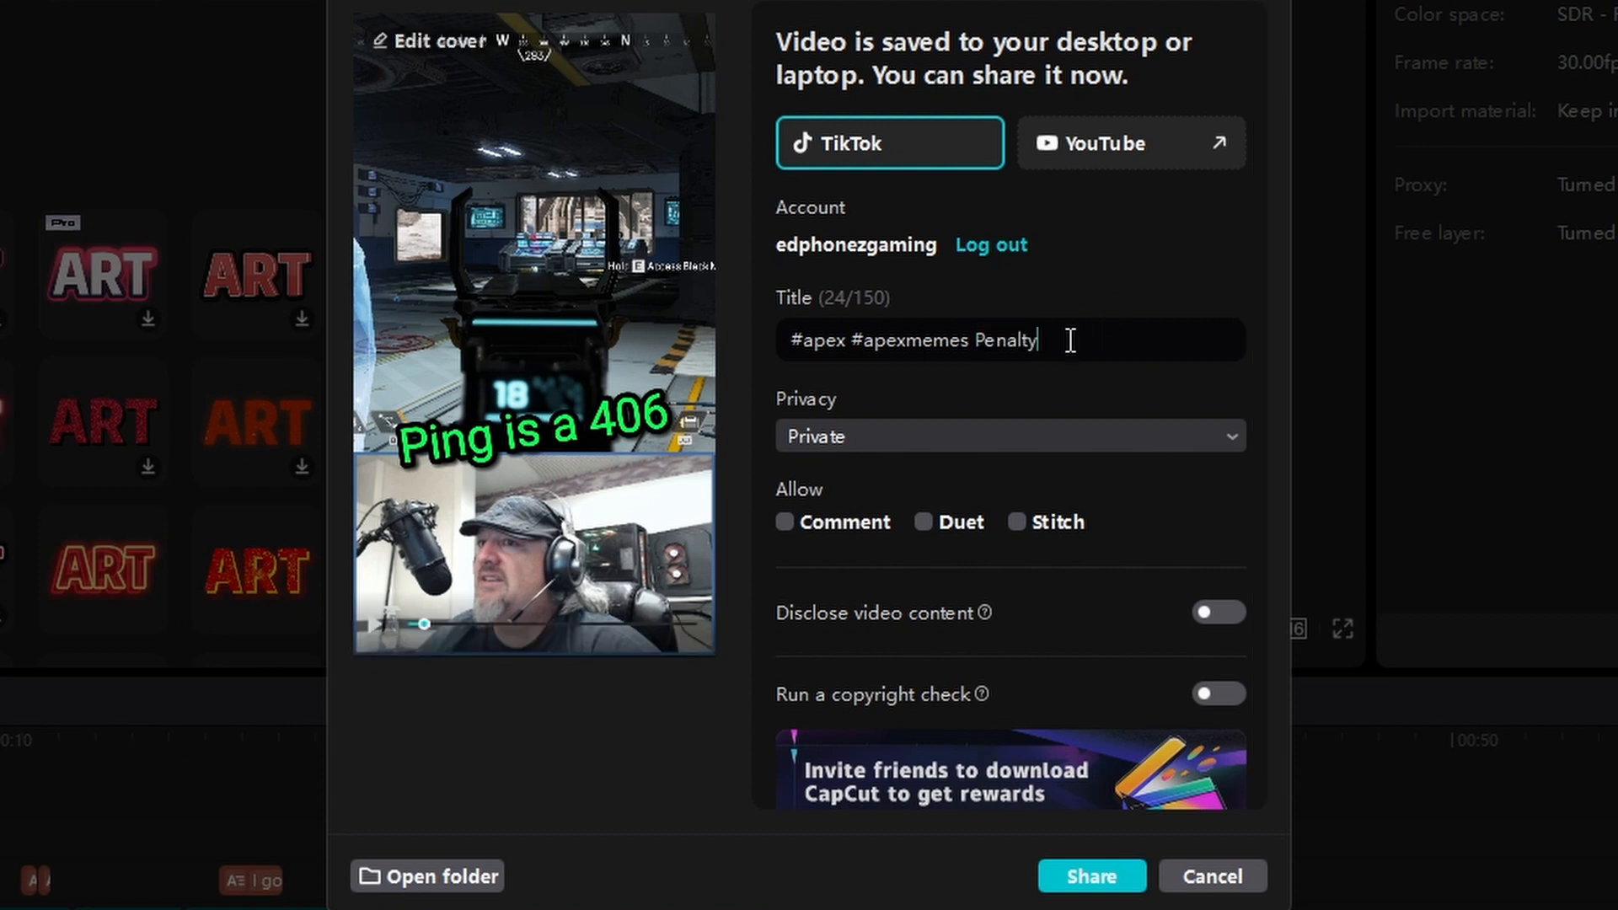
type("#")
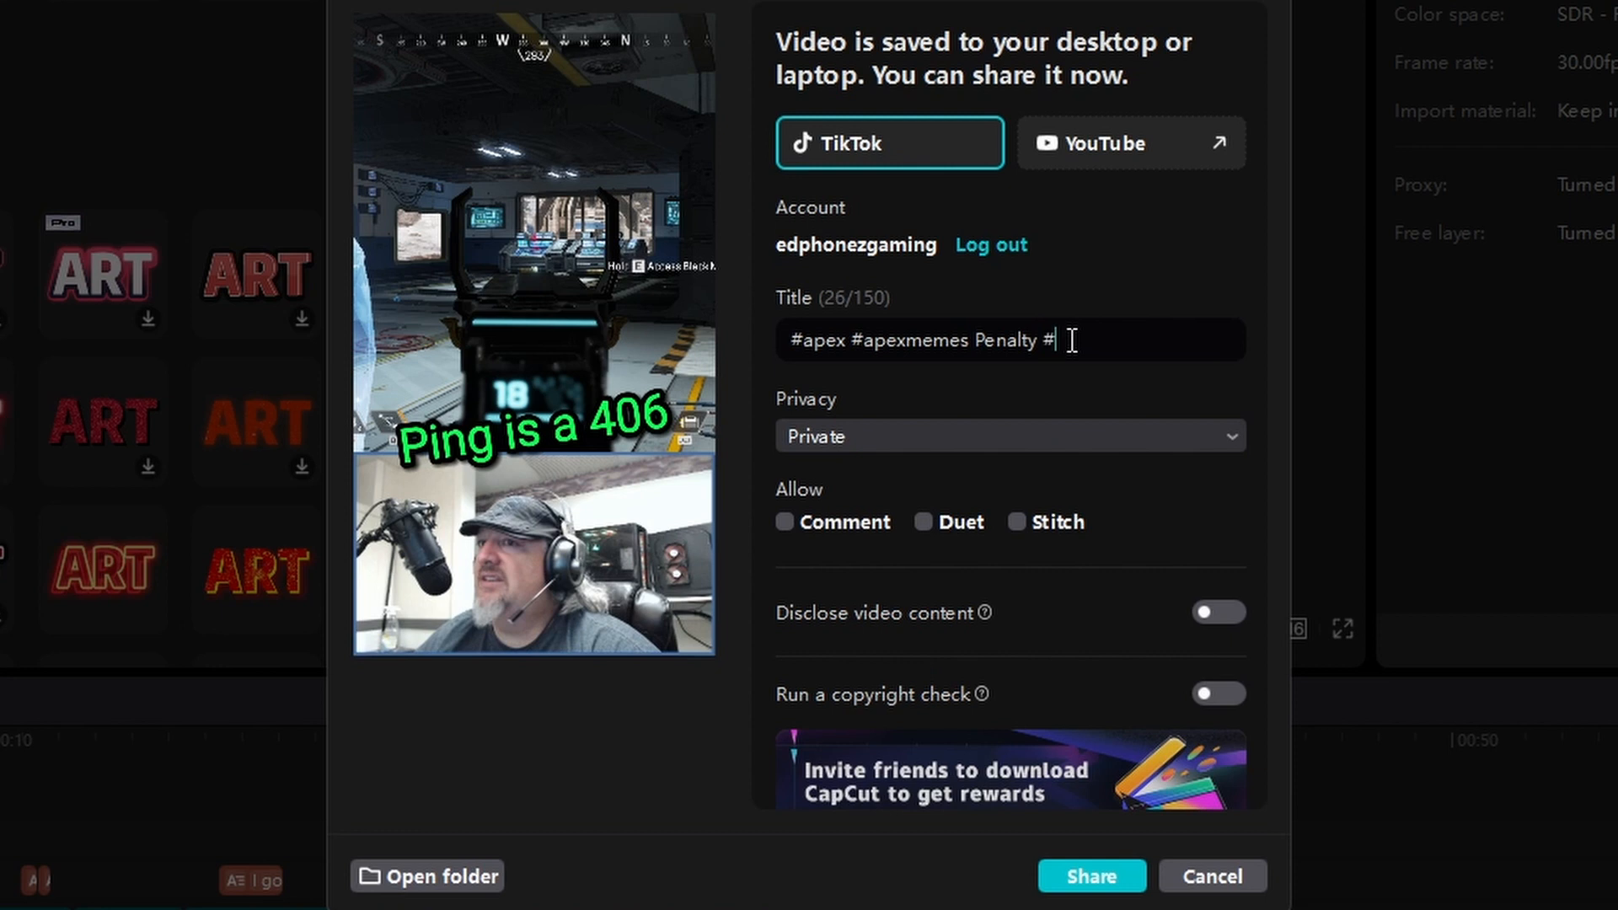
type("rank #fail #FYP")
type("capcut")
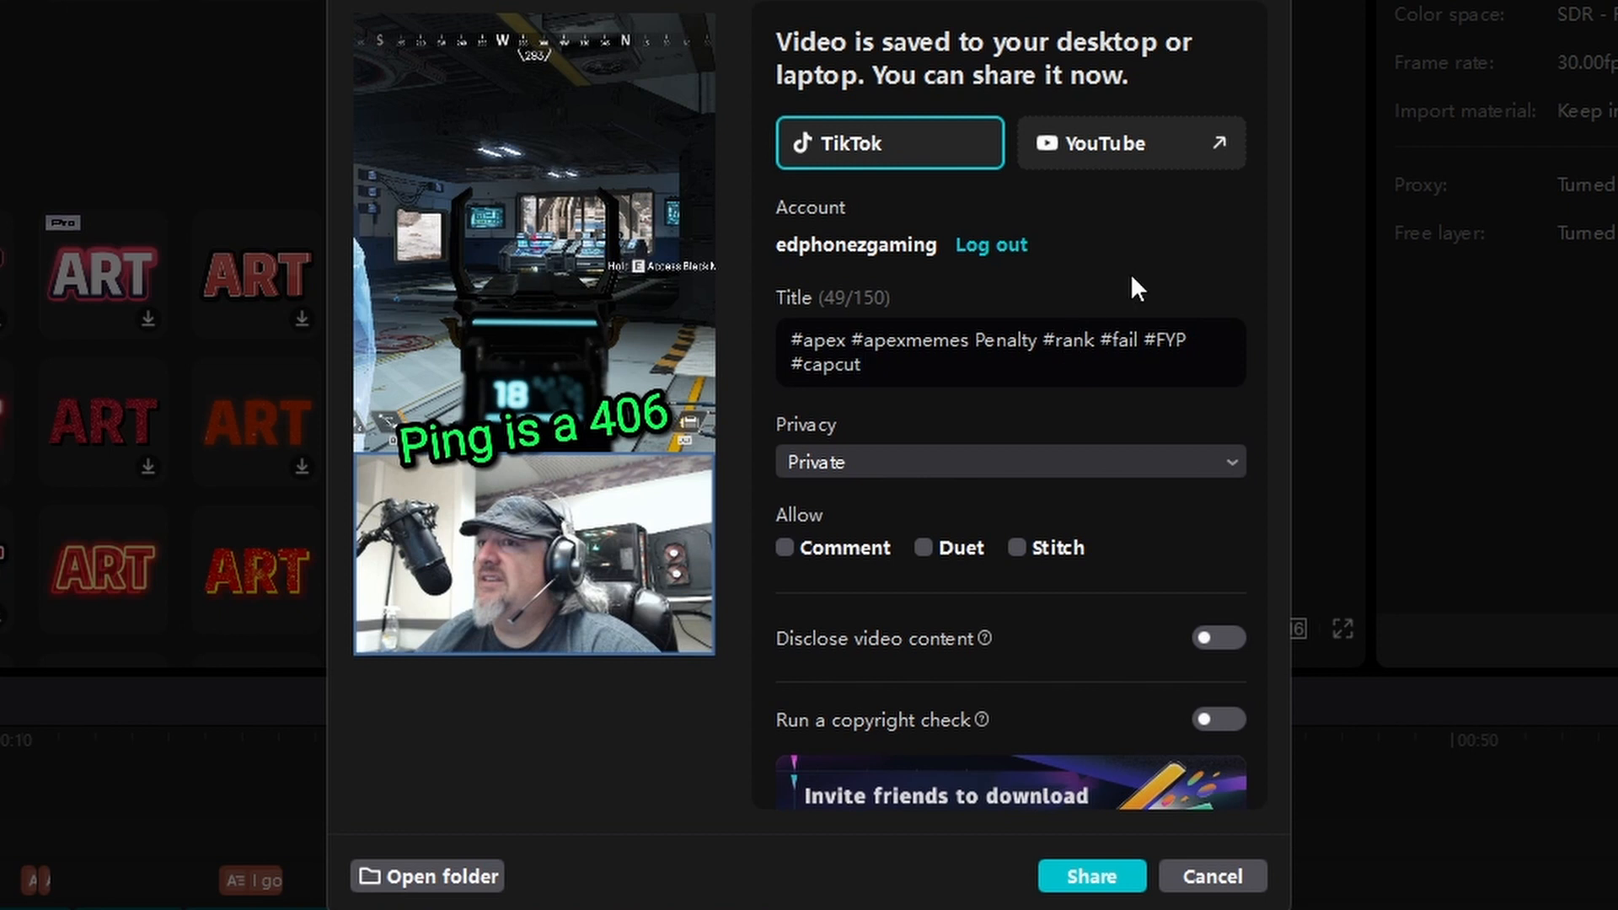
Step: Set the TikTok post's privacy to Public, allow Comment, Duet and Stitch, and share the video
left_click(886, 472)
left_click(862, 514)
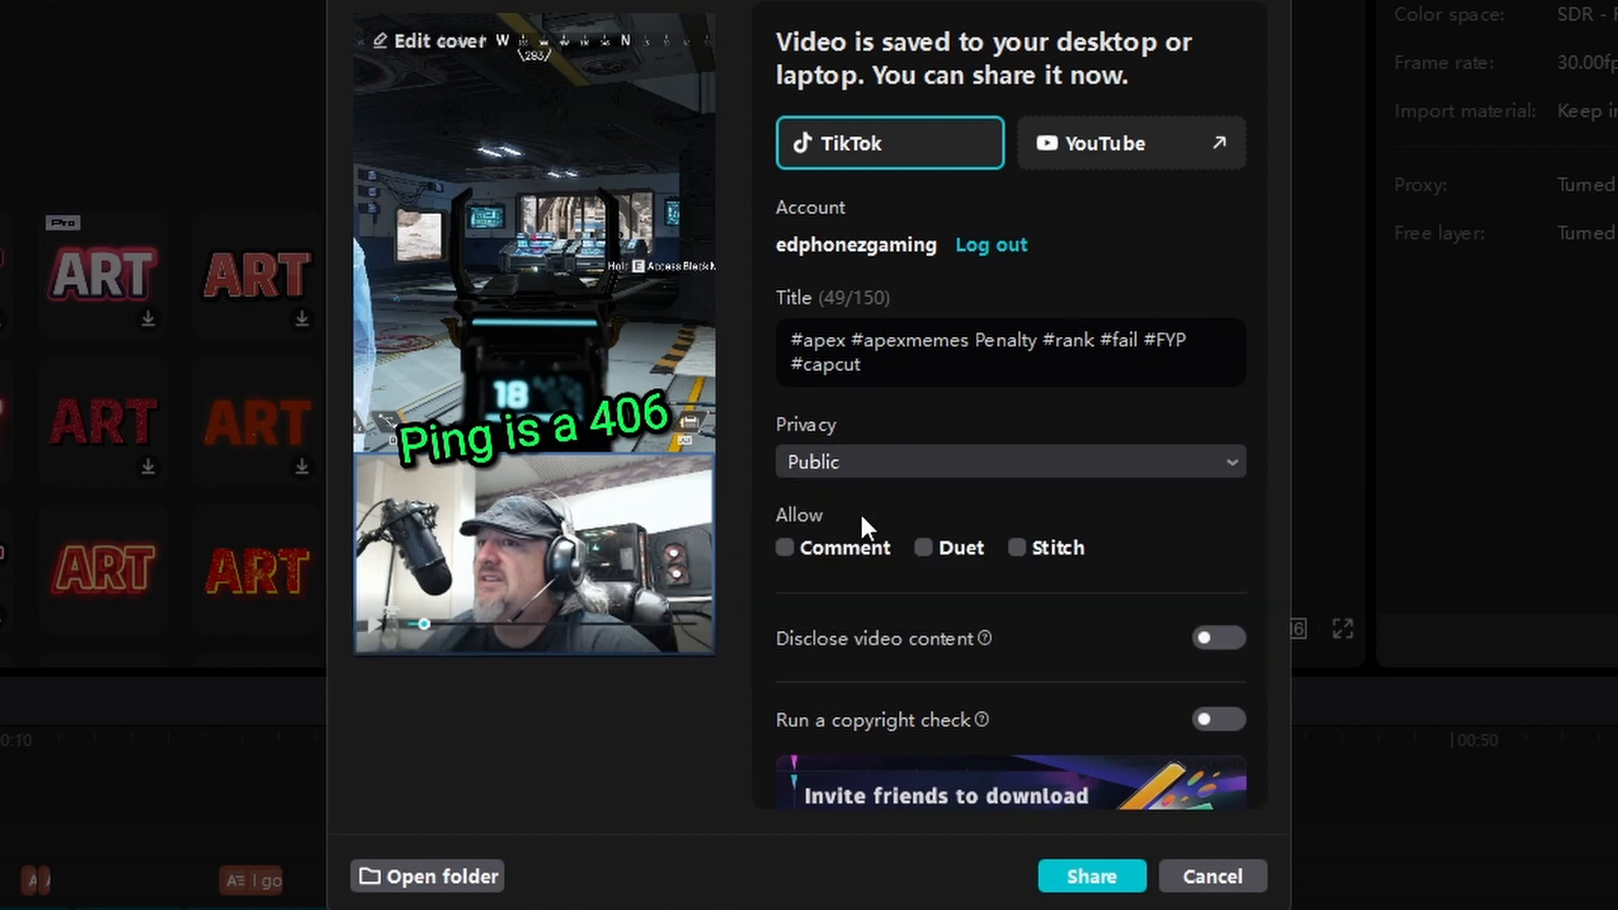
left_click(846, 563)
left_click(927, 550)
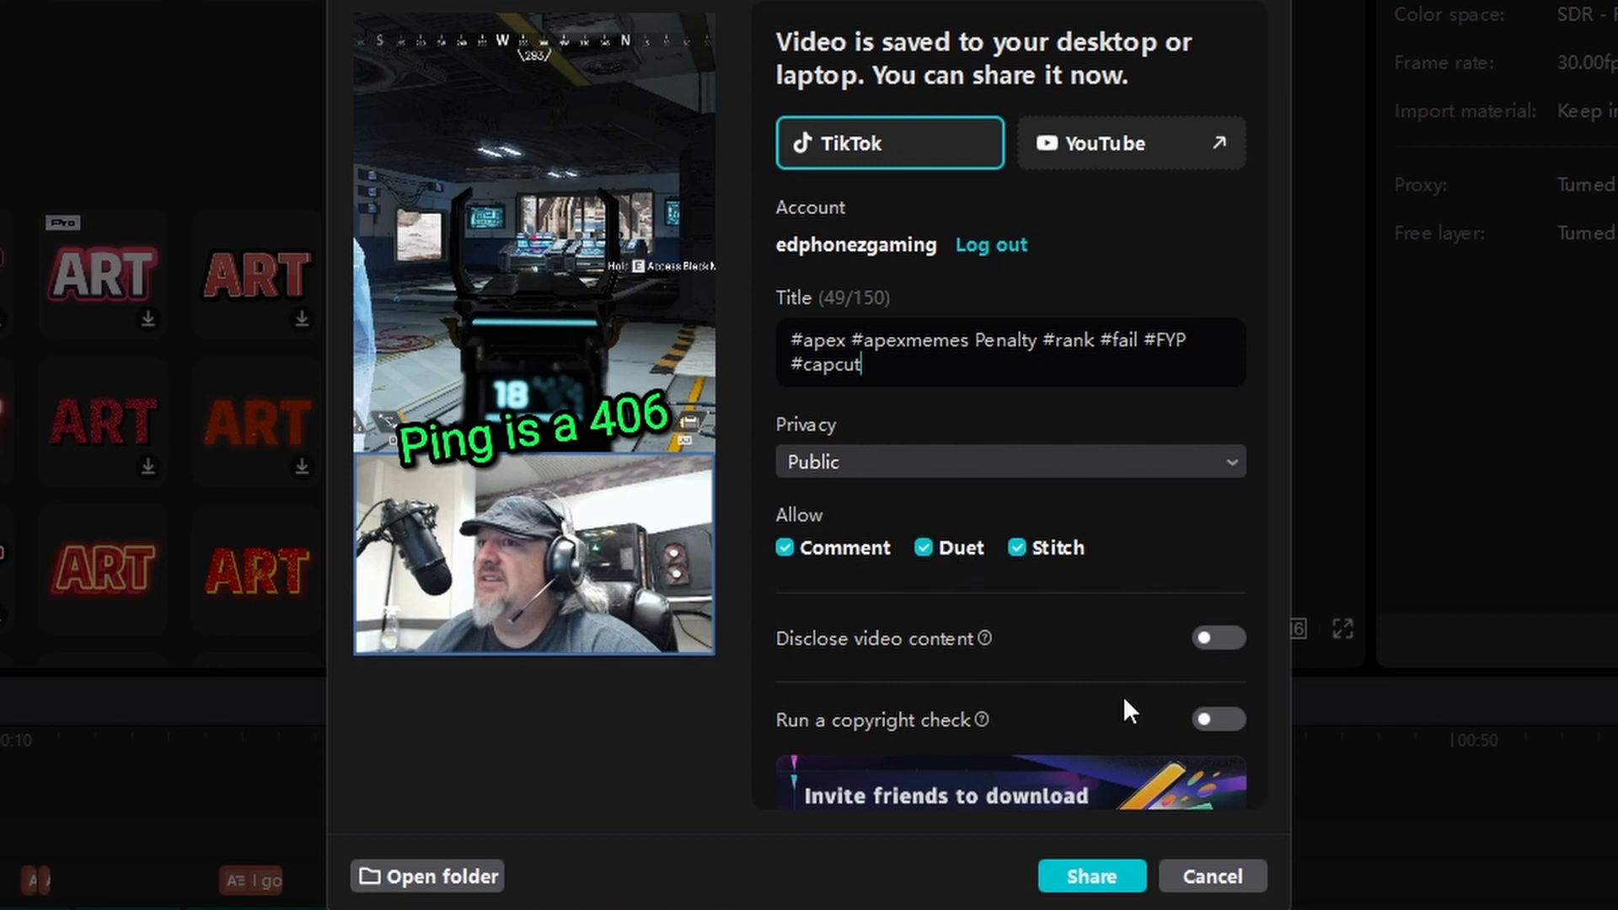
left_click(1091, 876)
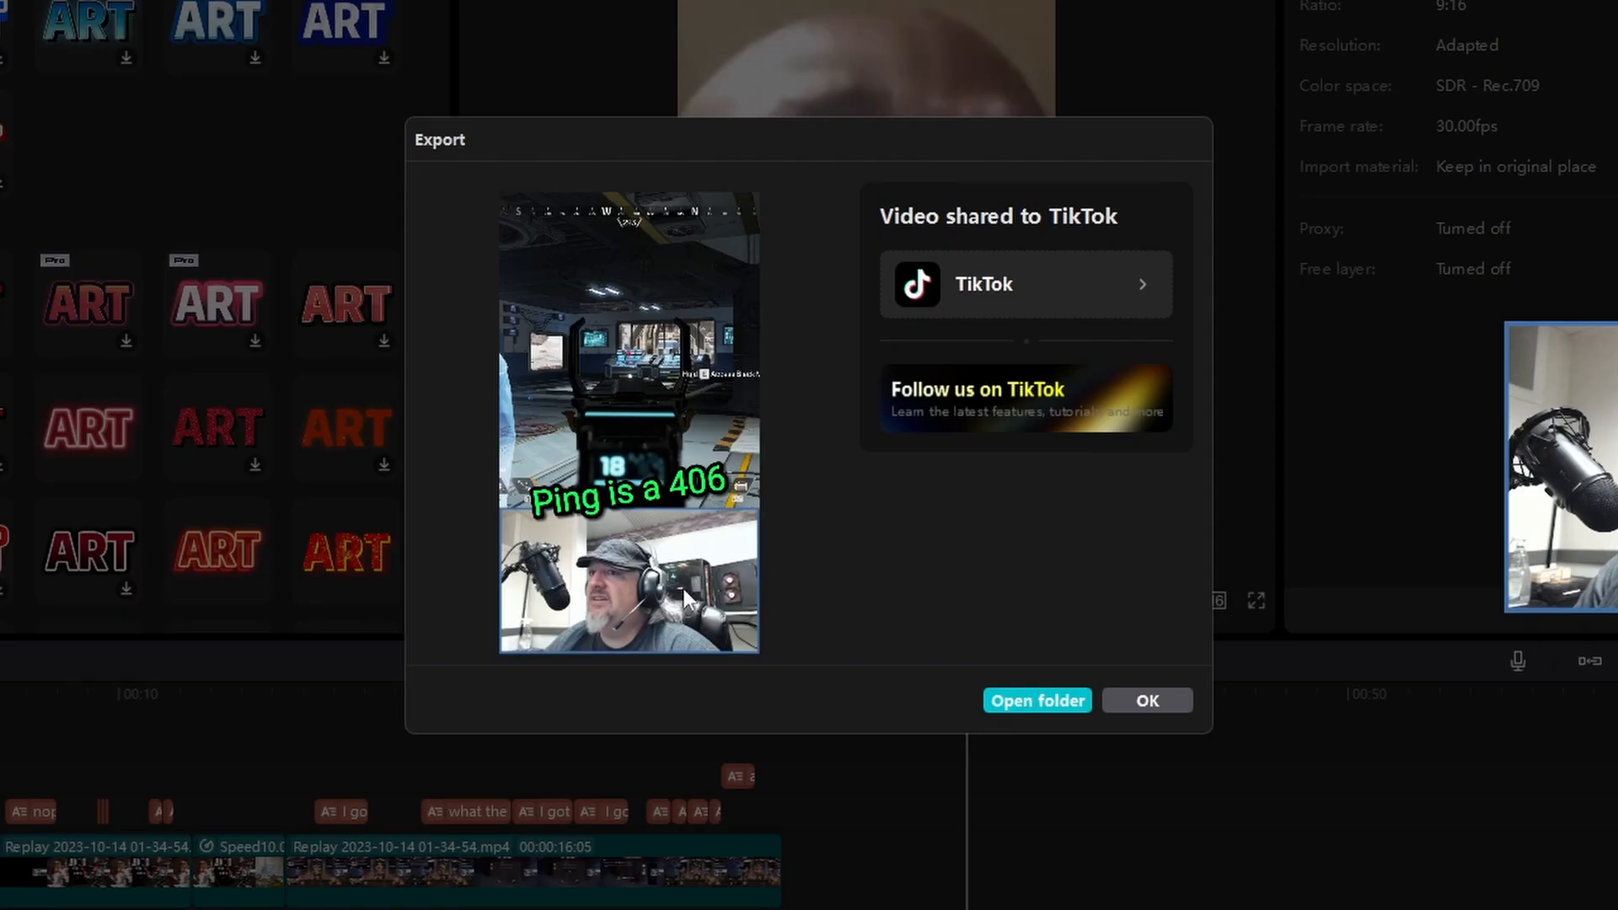
Step: Locate the exported Penalty.mp4 in its folder and upload it as a new video on youtube.com in the Brave browser
left_click(1037, 701)
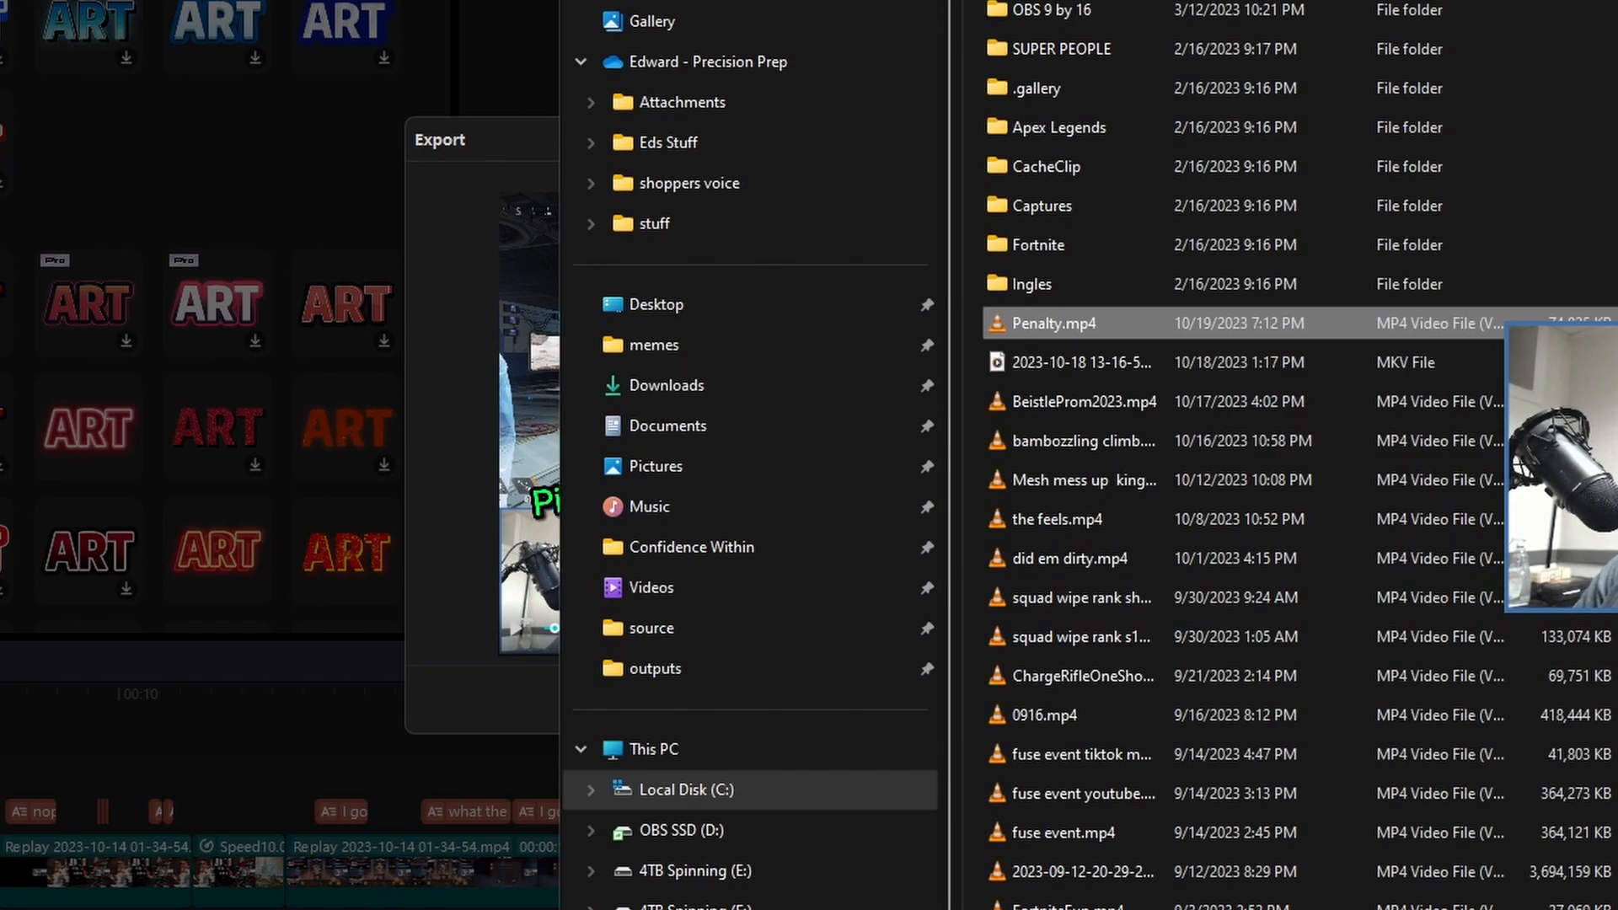
key("alt+F4")
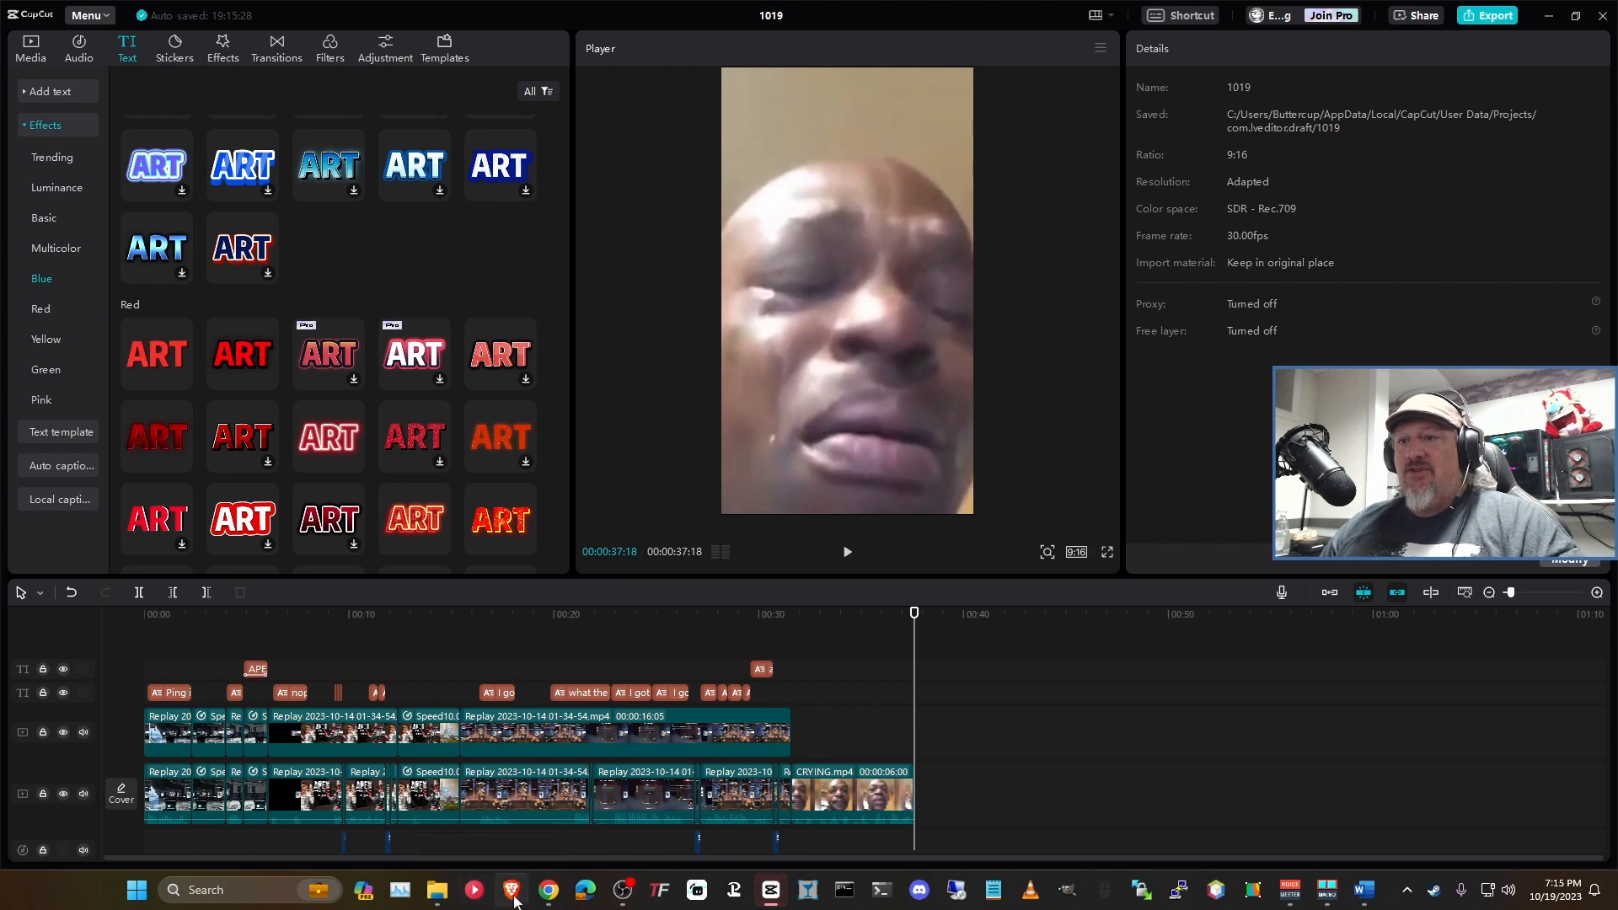
left_click(512, 891)
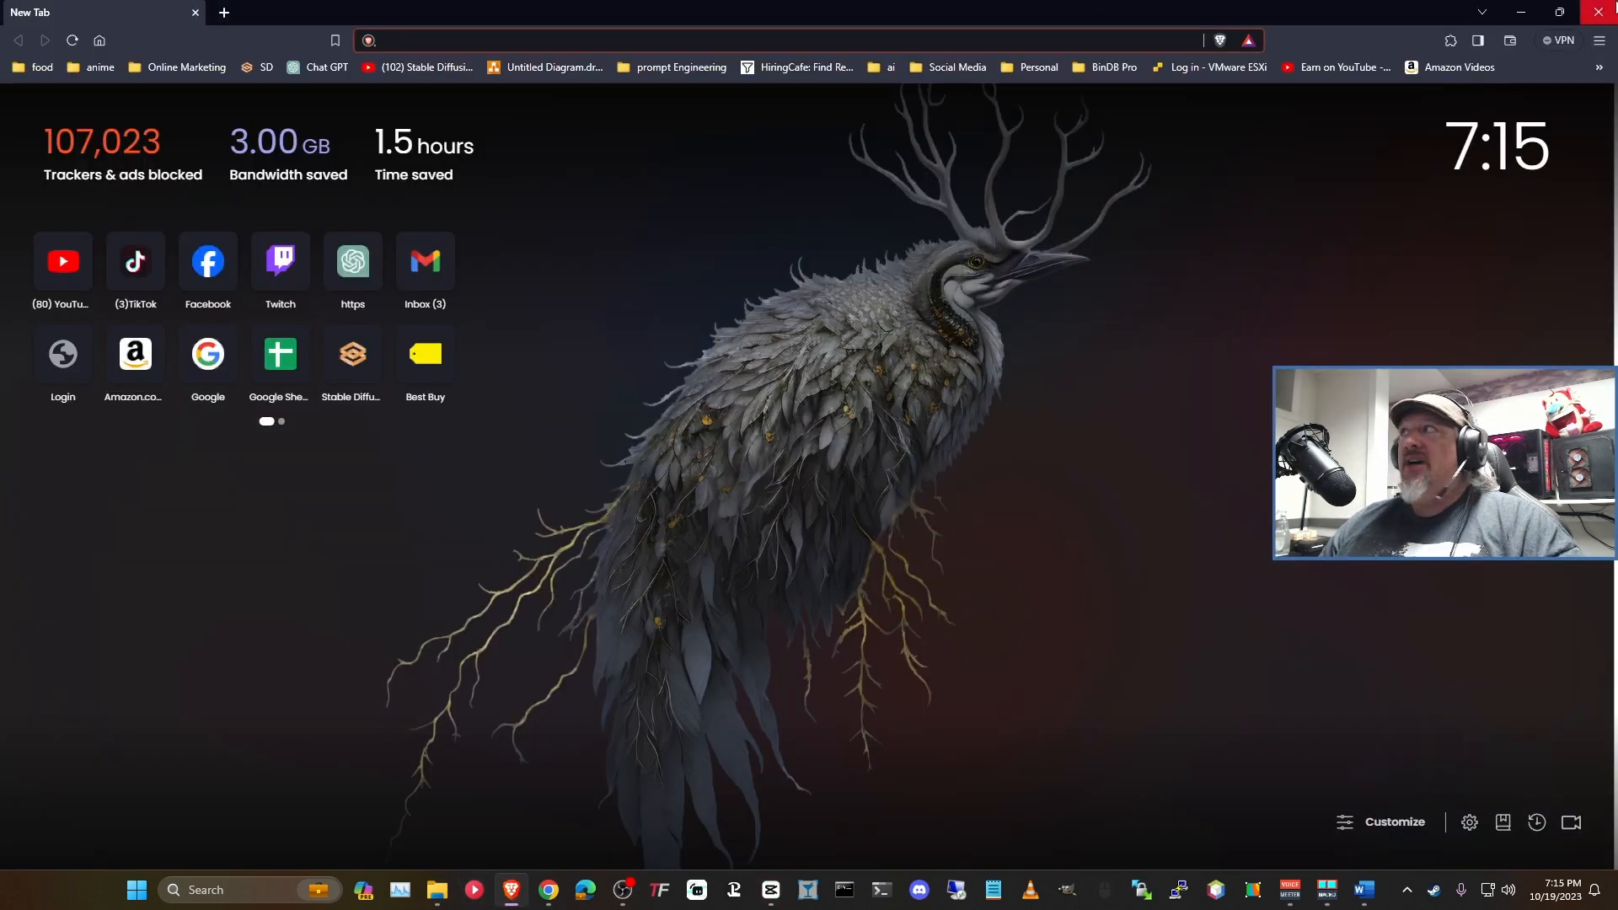
type("youtube.com")
key("Return")
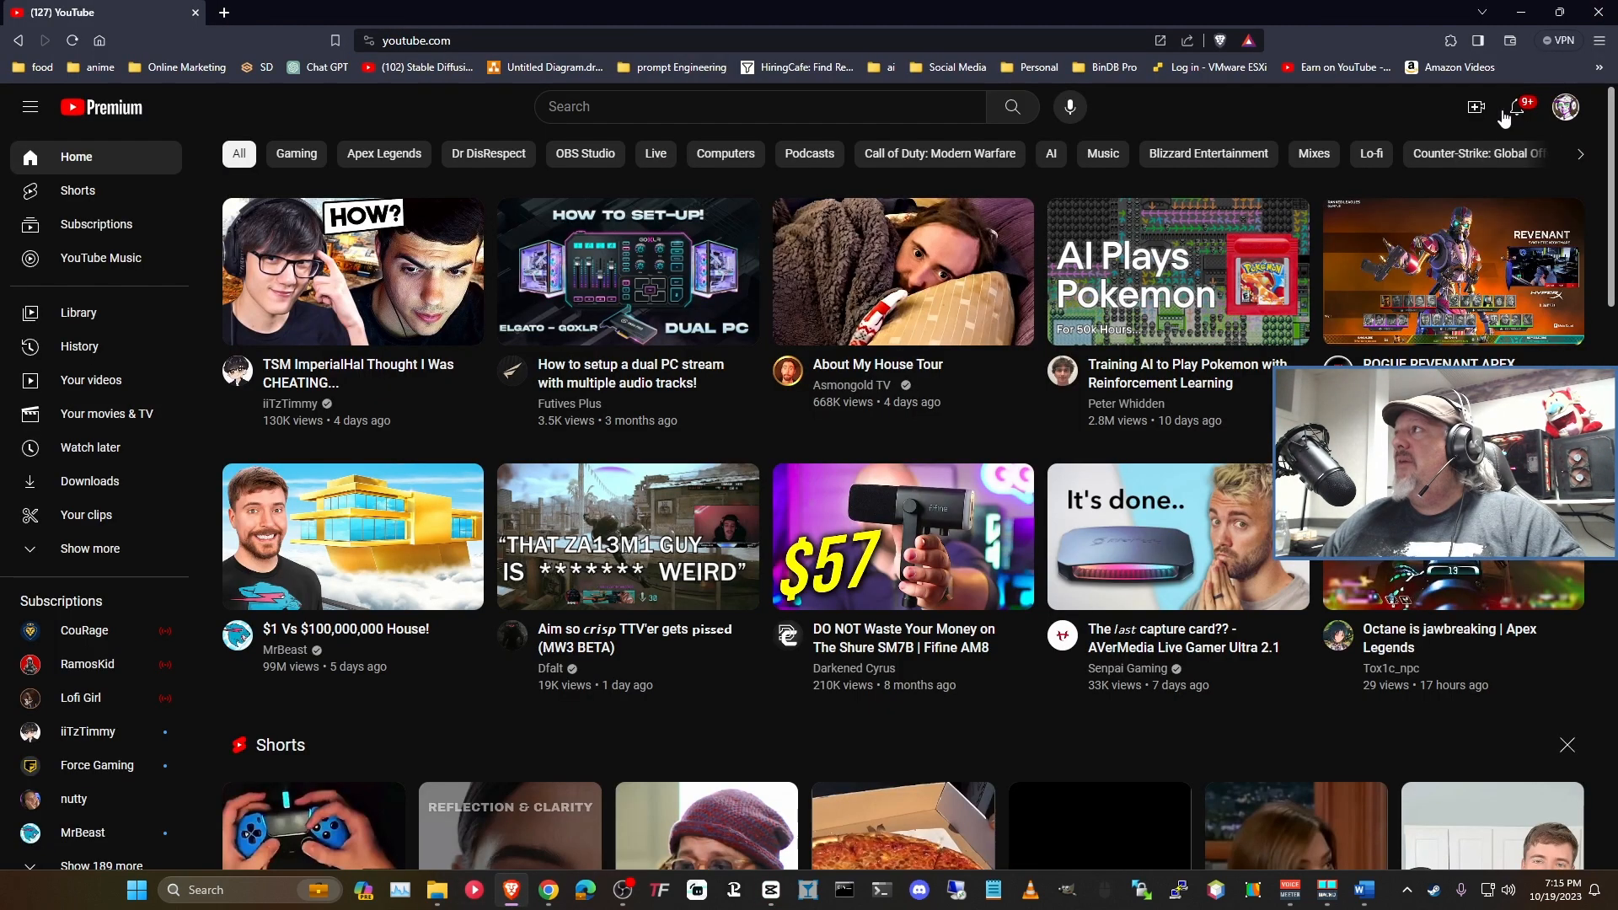
left_click(1477, 107)
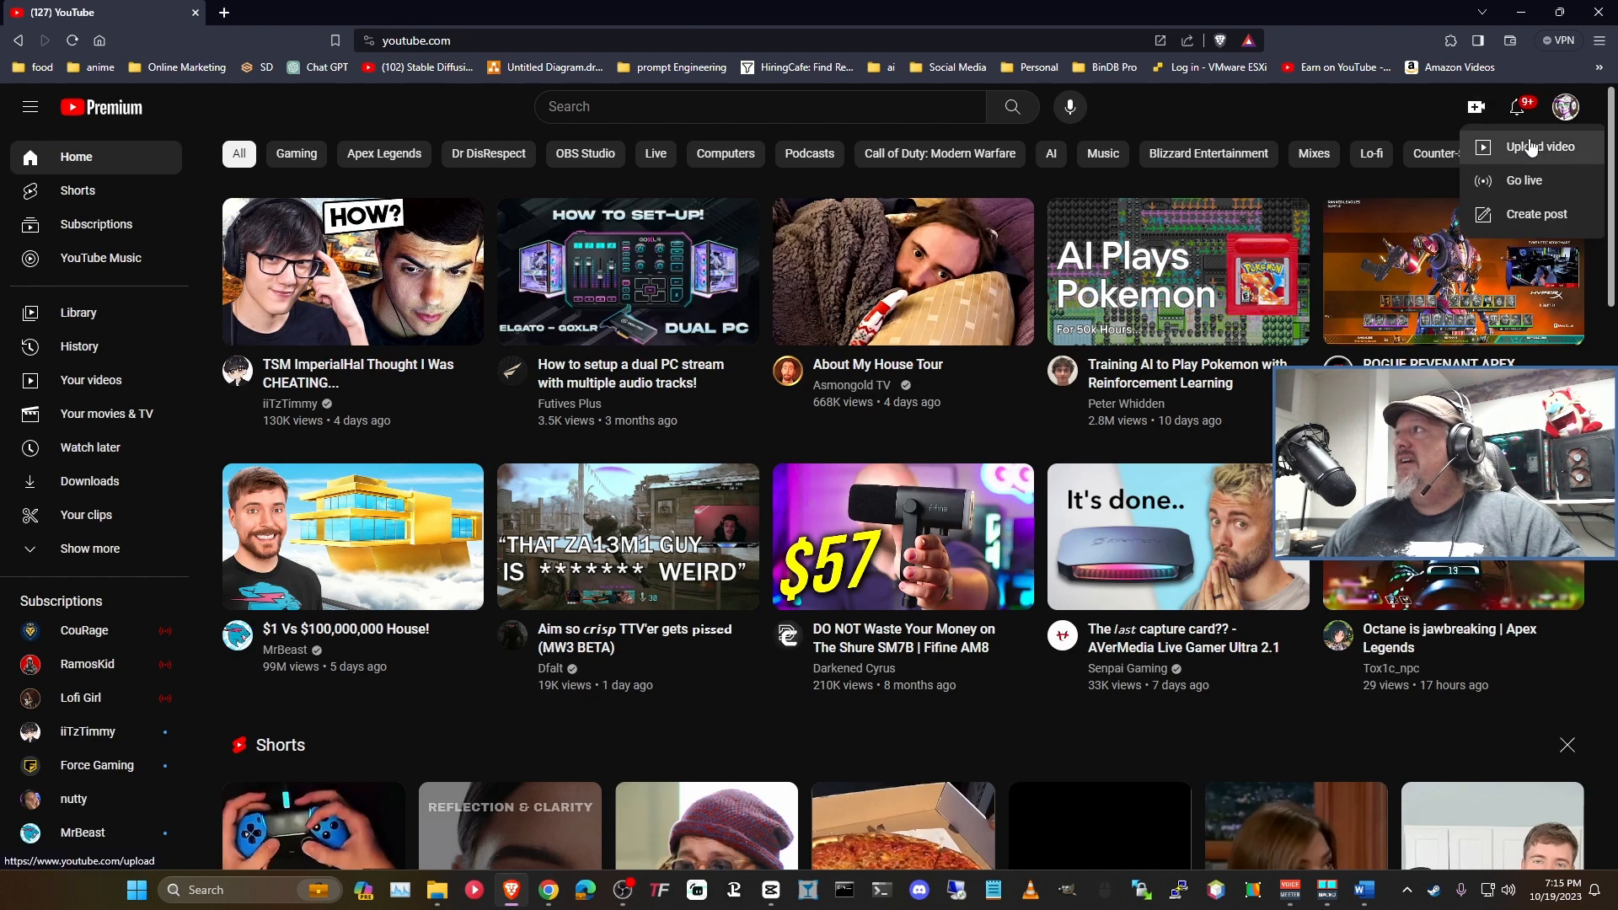
left_click(1532, 147)
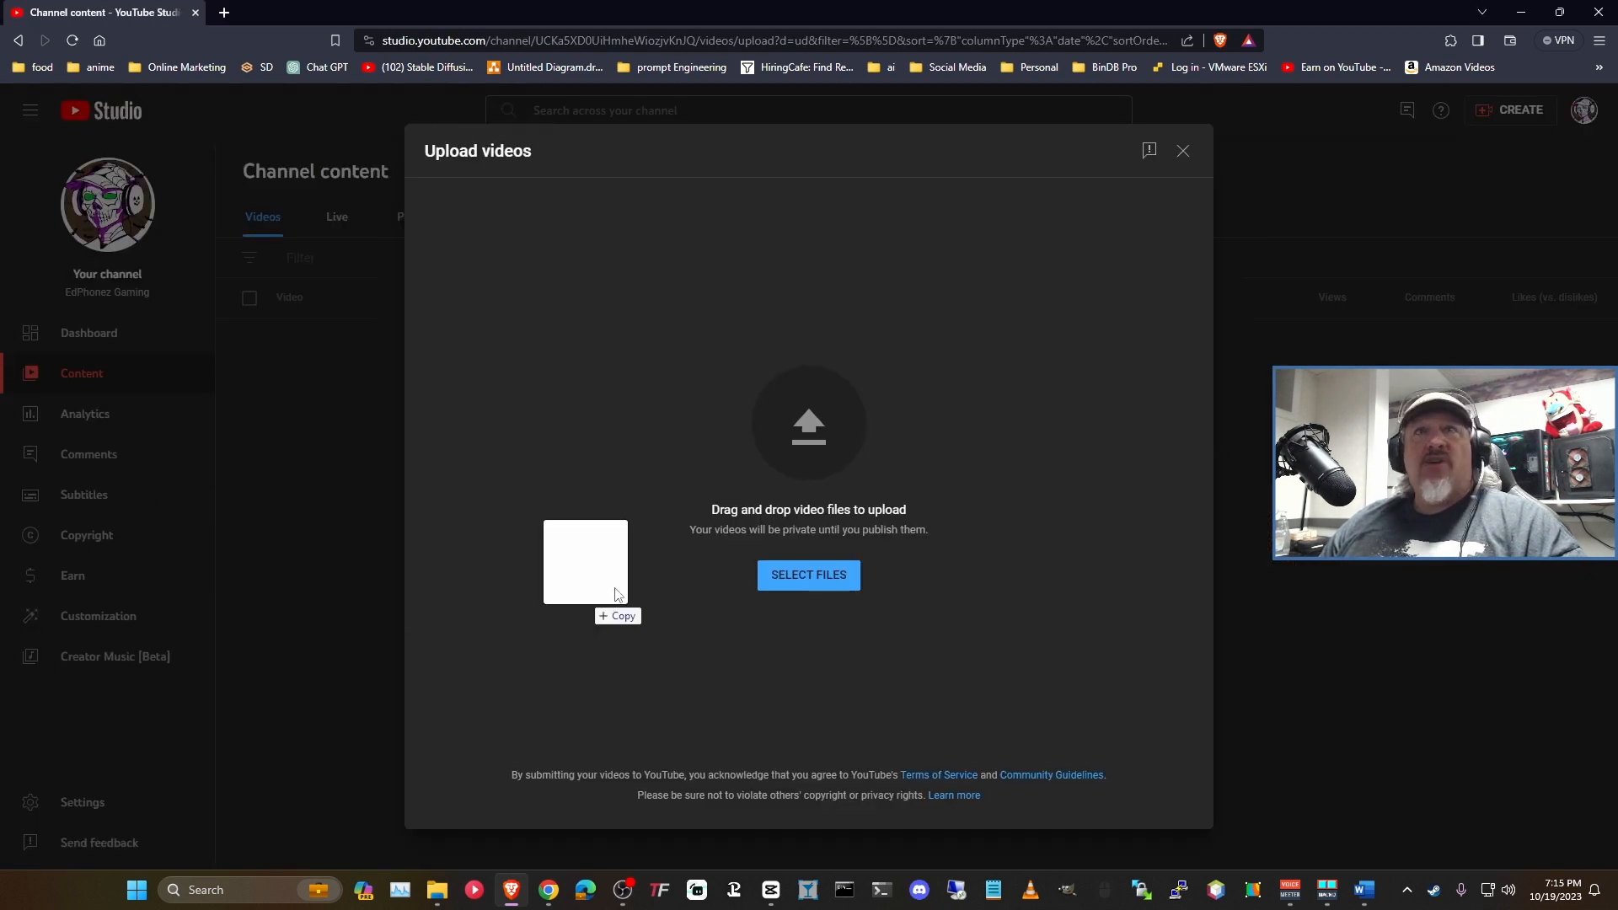
left_click_drag(619, 597, 758, 496)
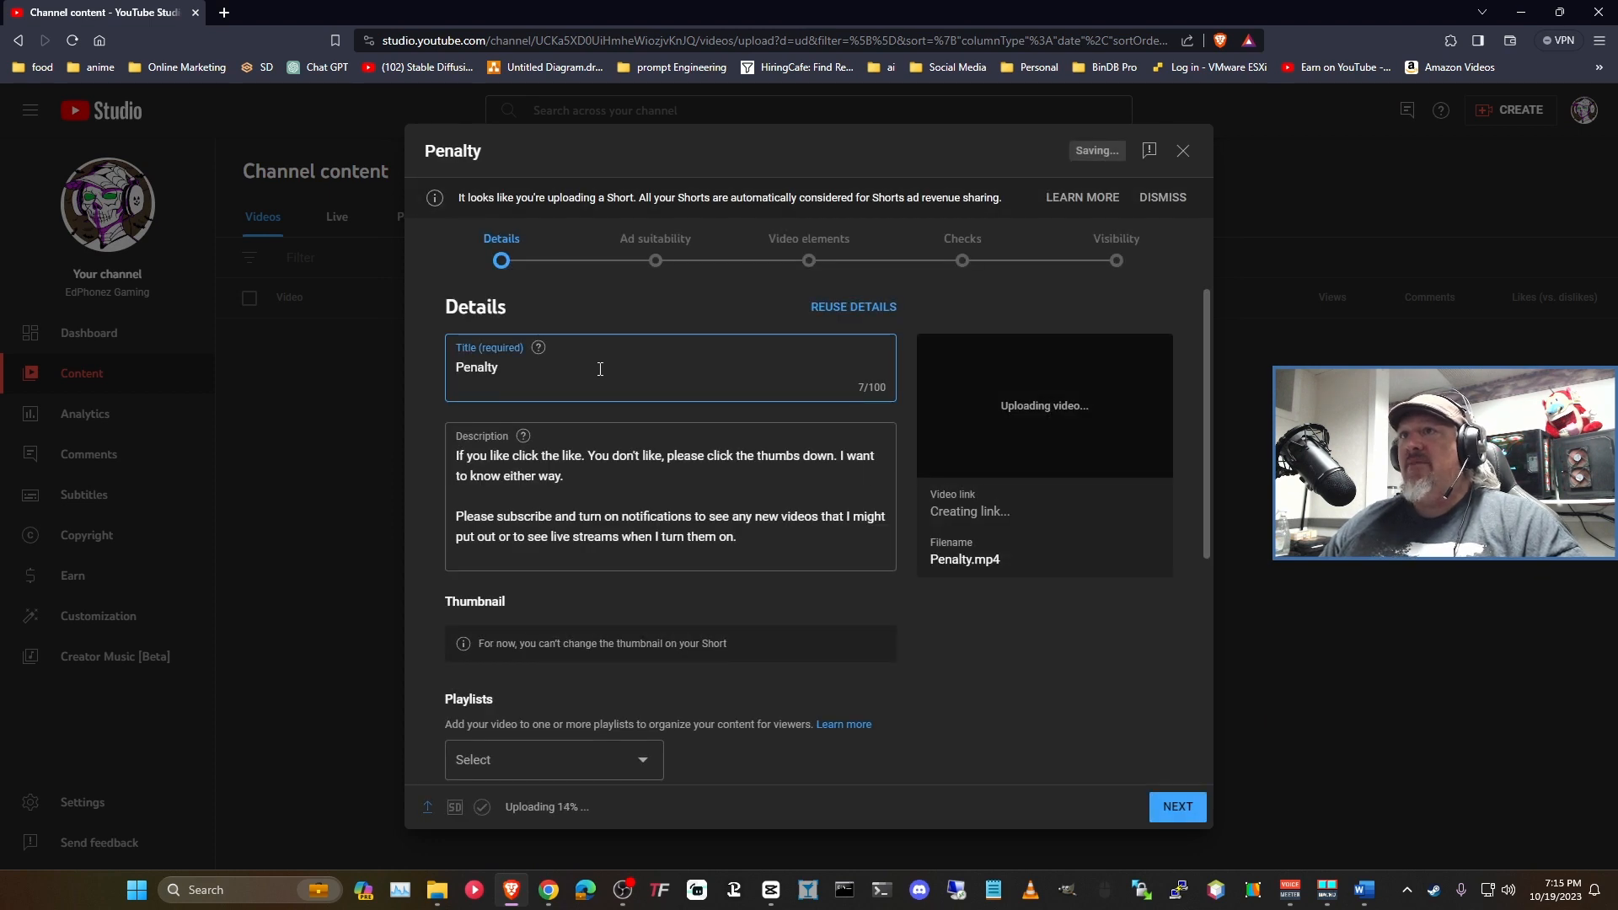
Step: Replace the YouTube video's title with the hashtags "#apex" and "#apexclips"
key("ctrl+a")
type("#")
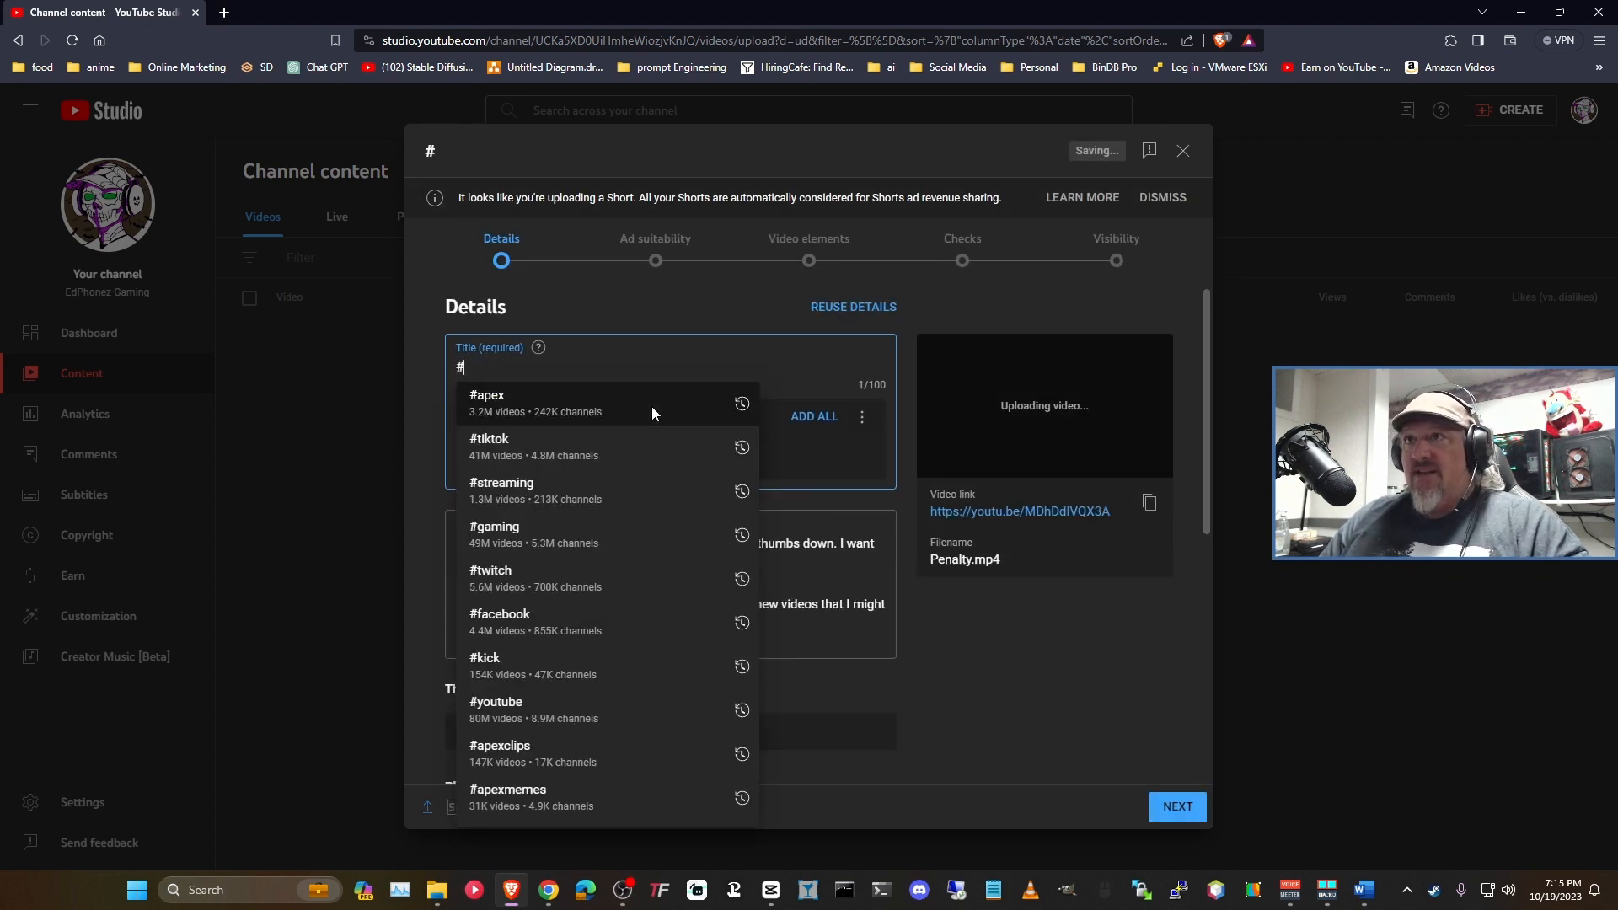
left_click(650, 408)
type("#")
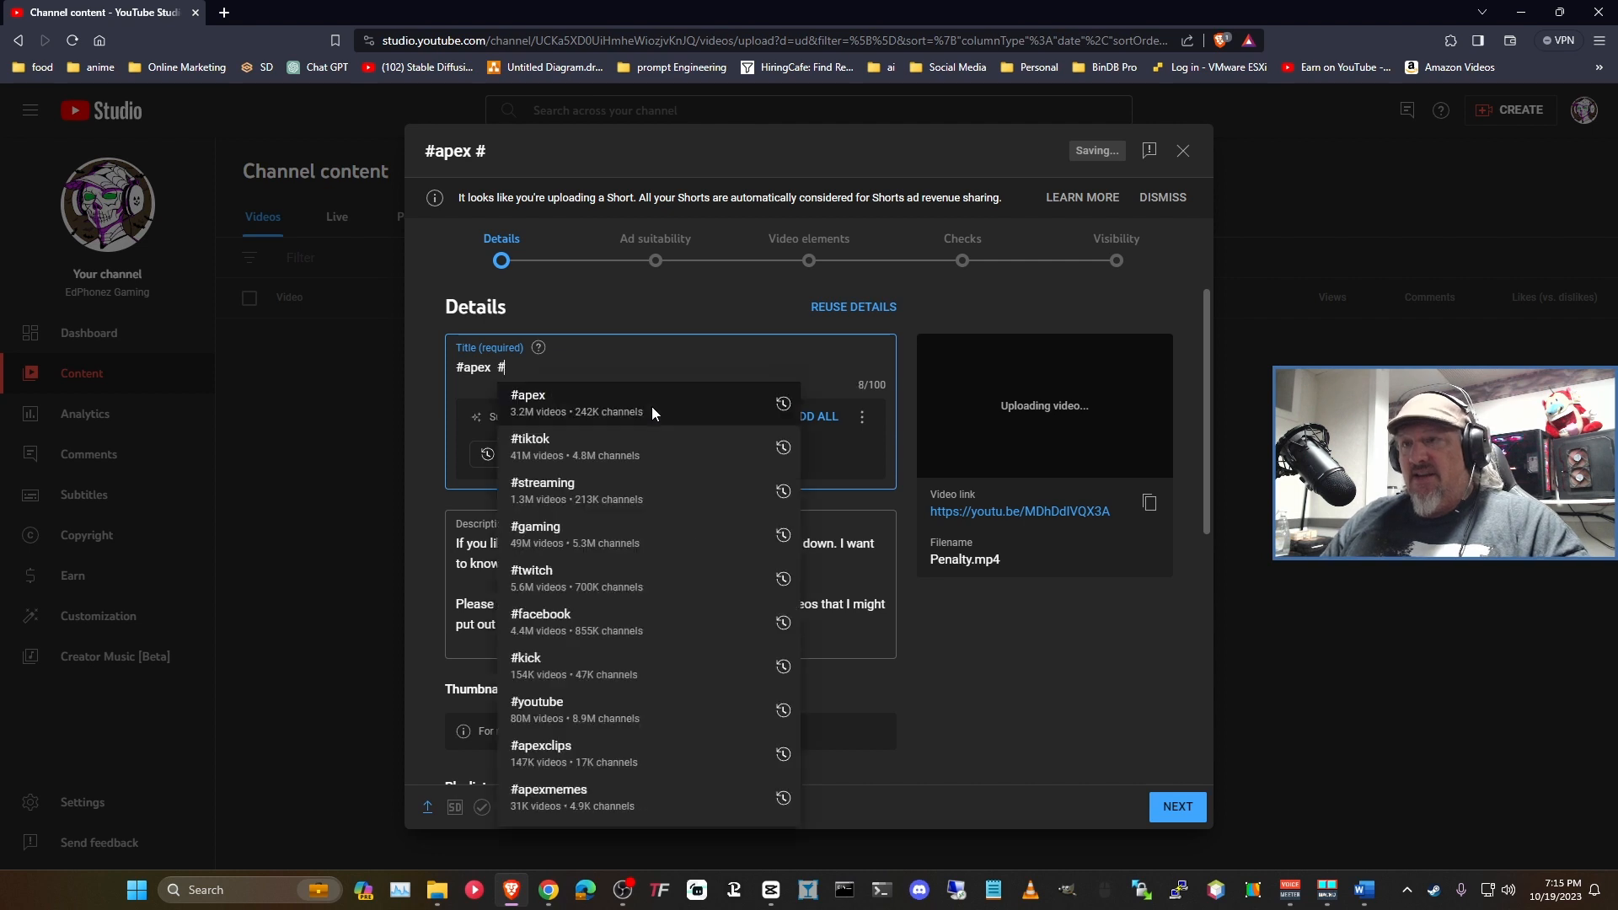
key("Down")
key("Down")
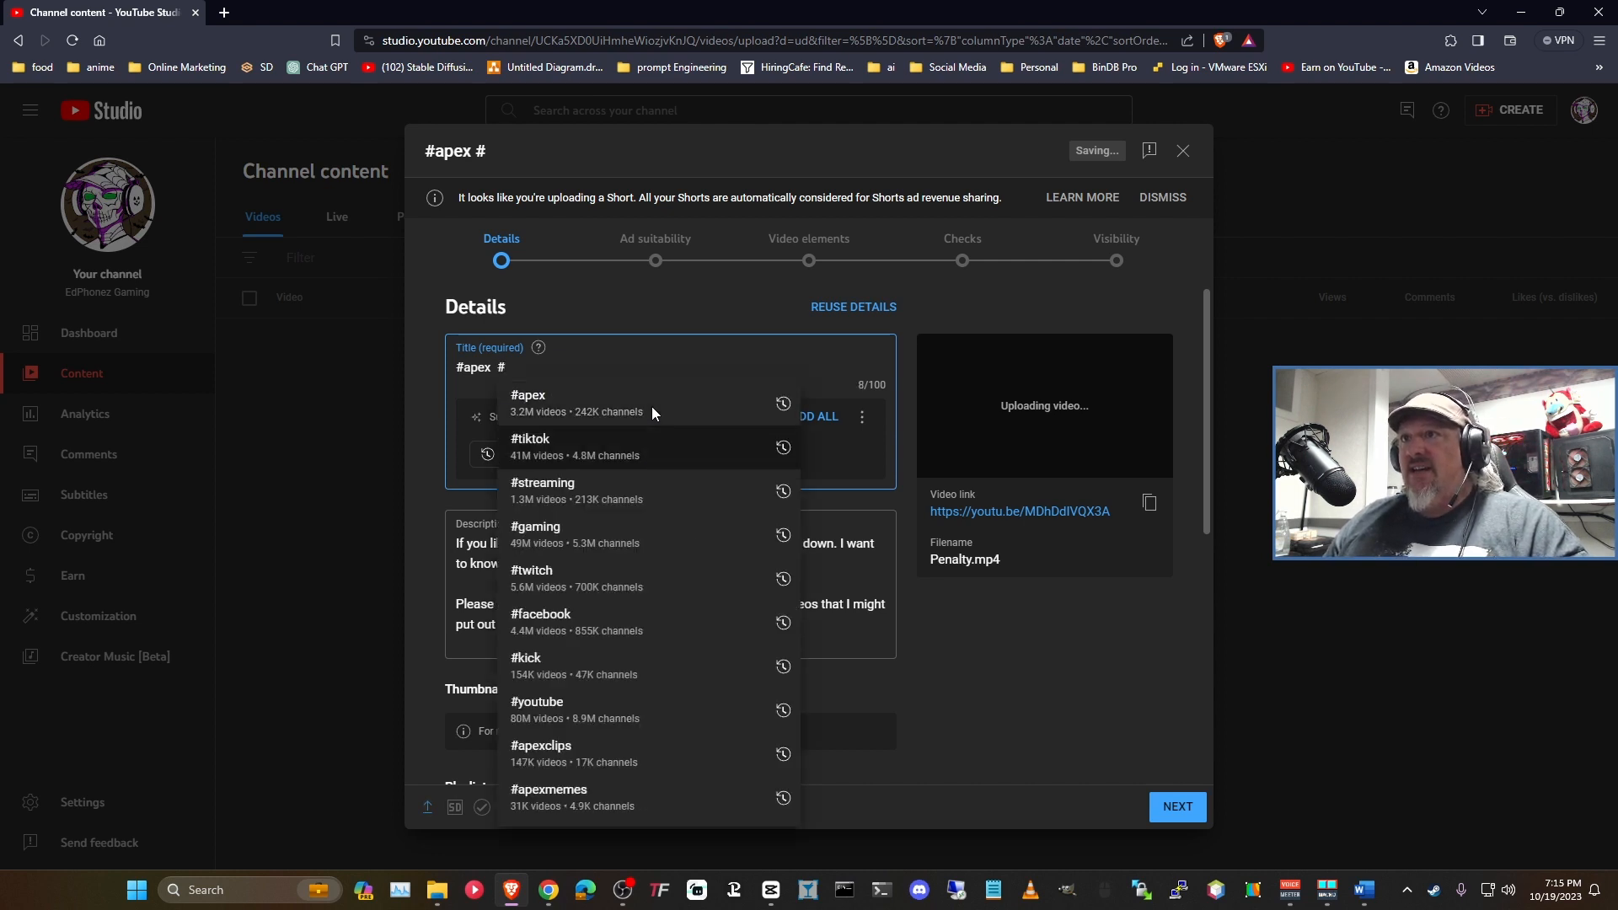
key("Down")
type("apex")
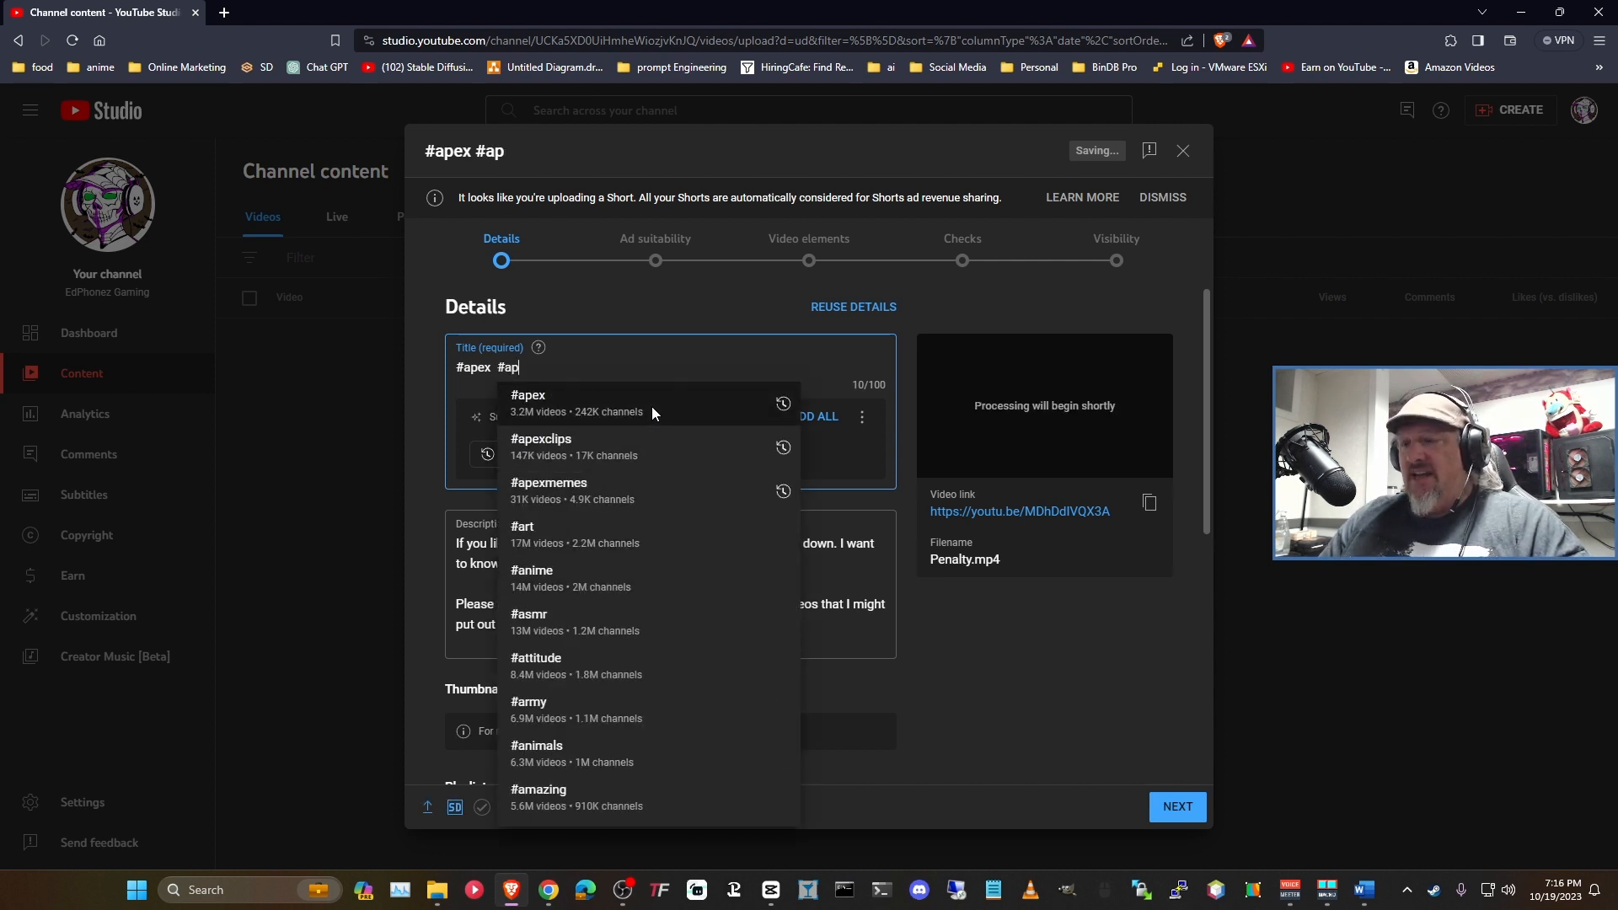
key("Return")
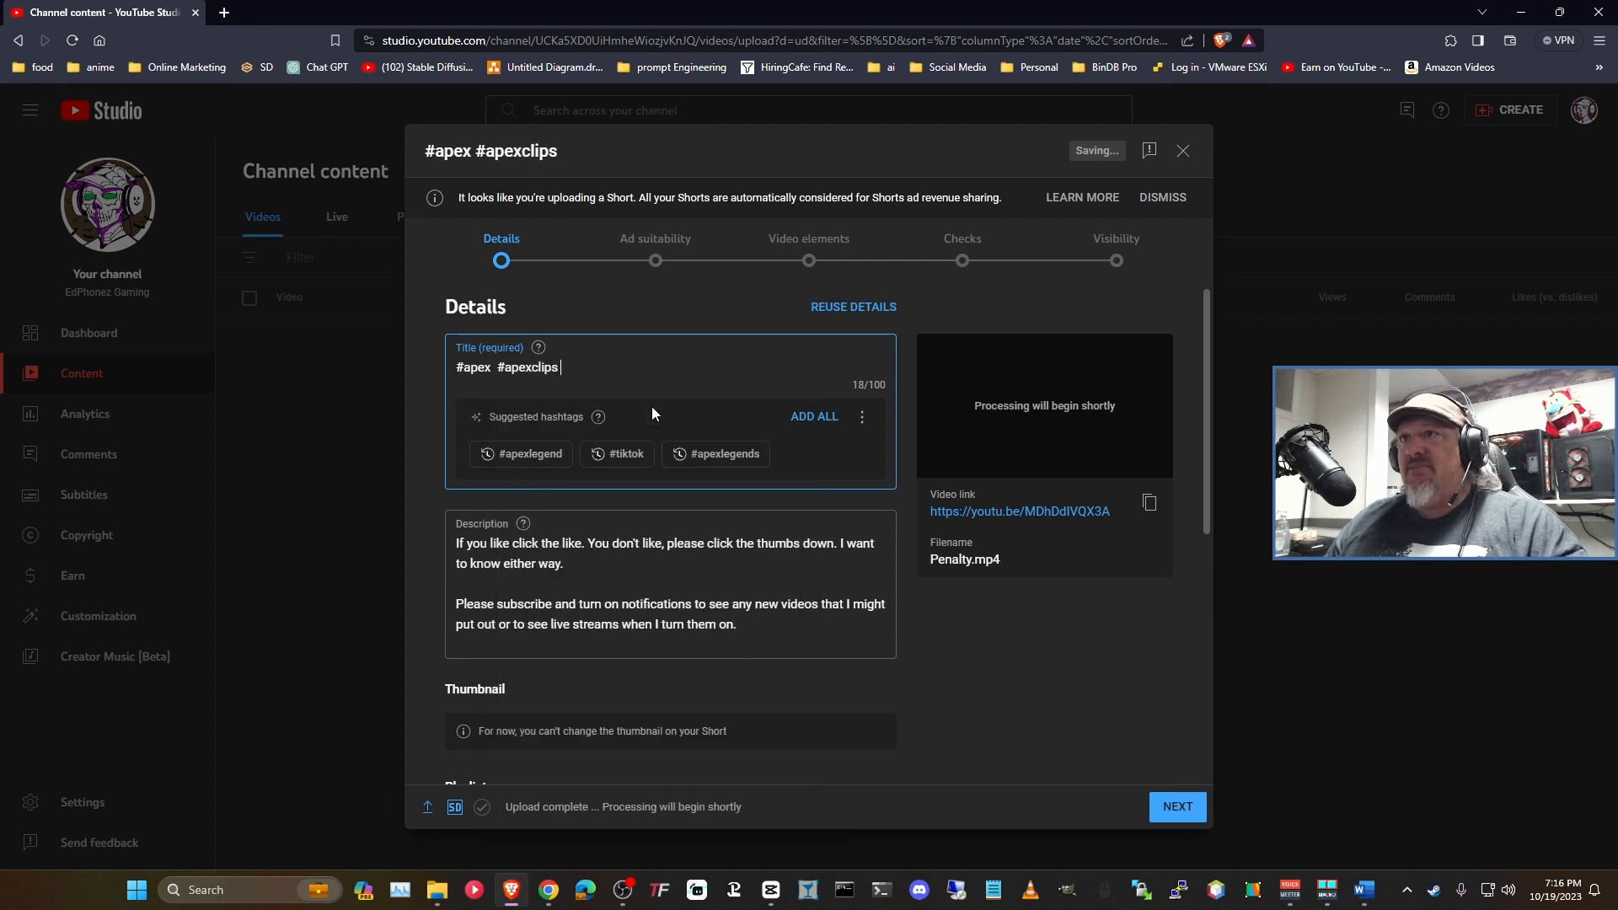
Step: Extend the YouTube title after "#apexclips" with "#edphonez #rank Penalty WTF"
type("#e")
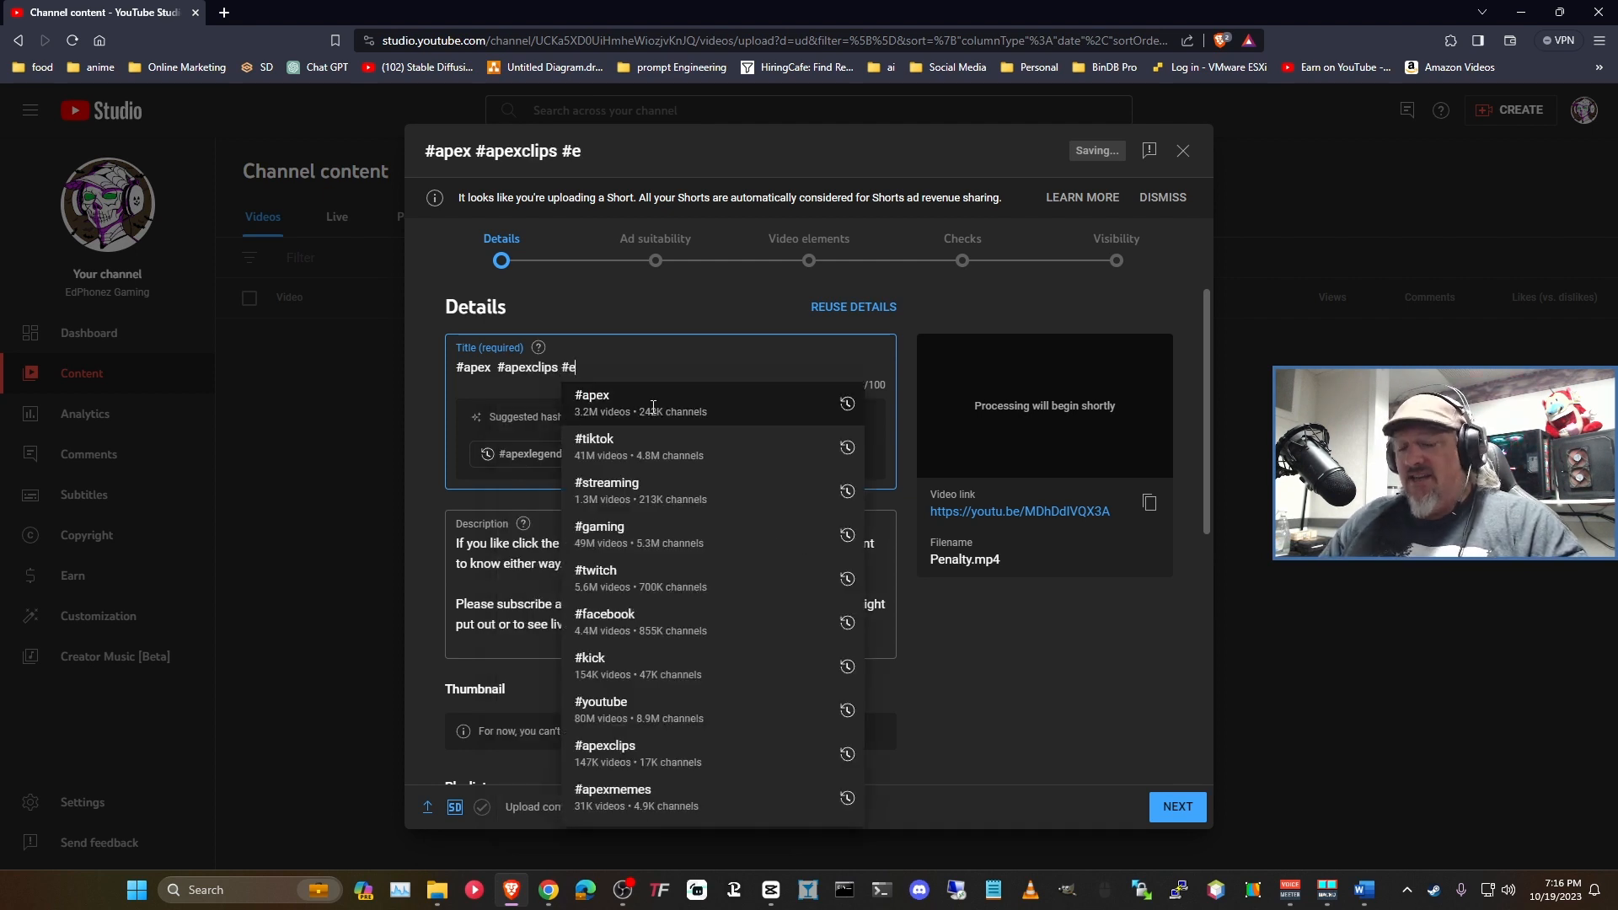
type("dphonez #")
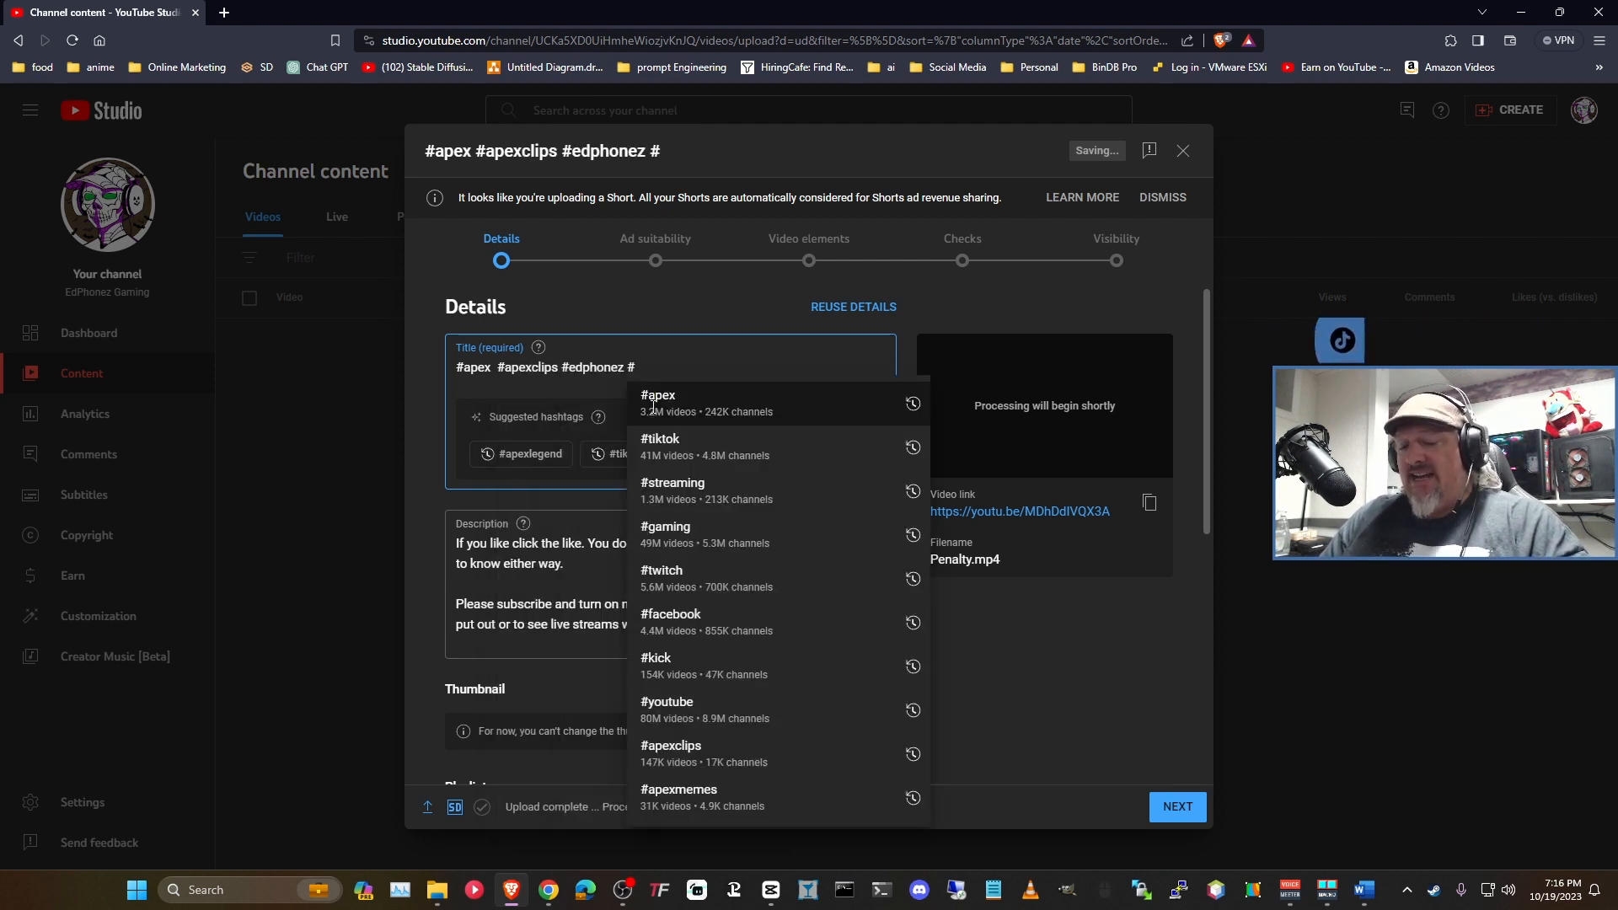
type("rank ")
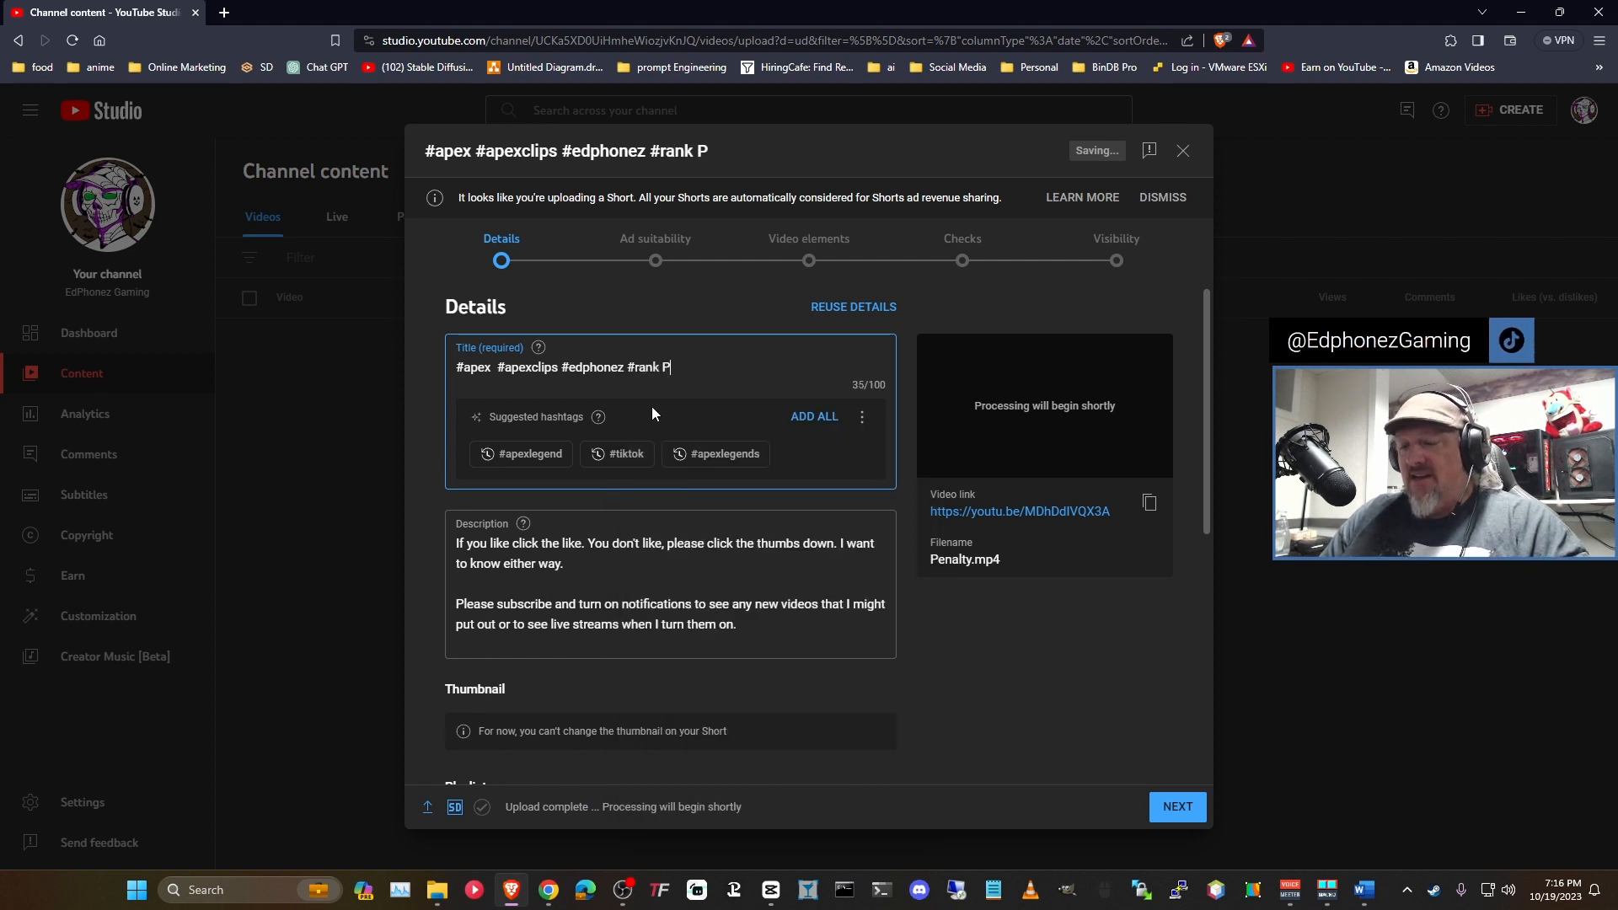
type("Pental")
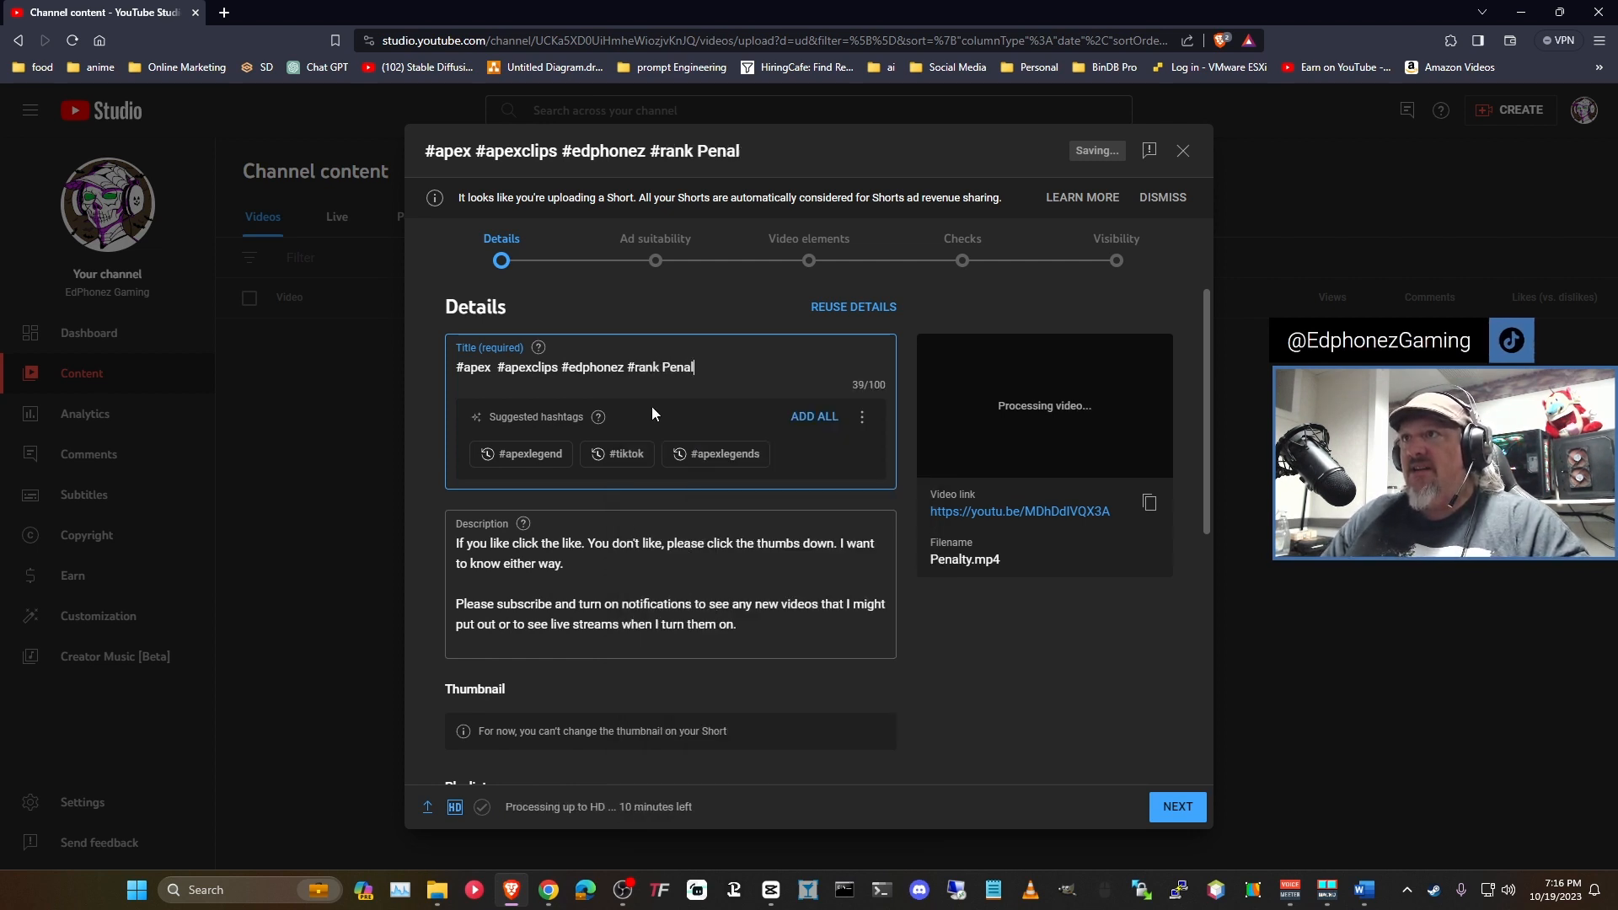
type("y EW")
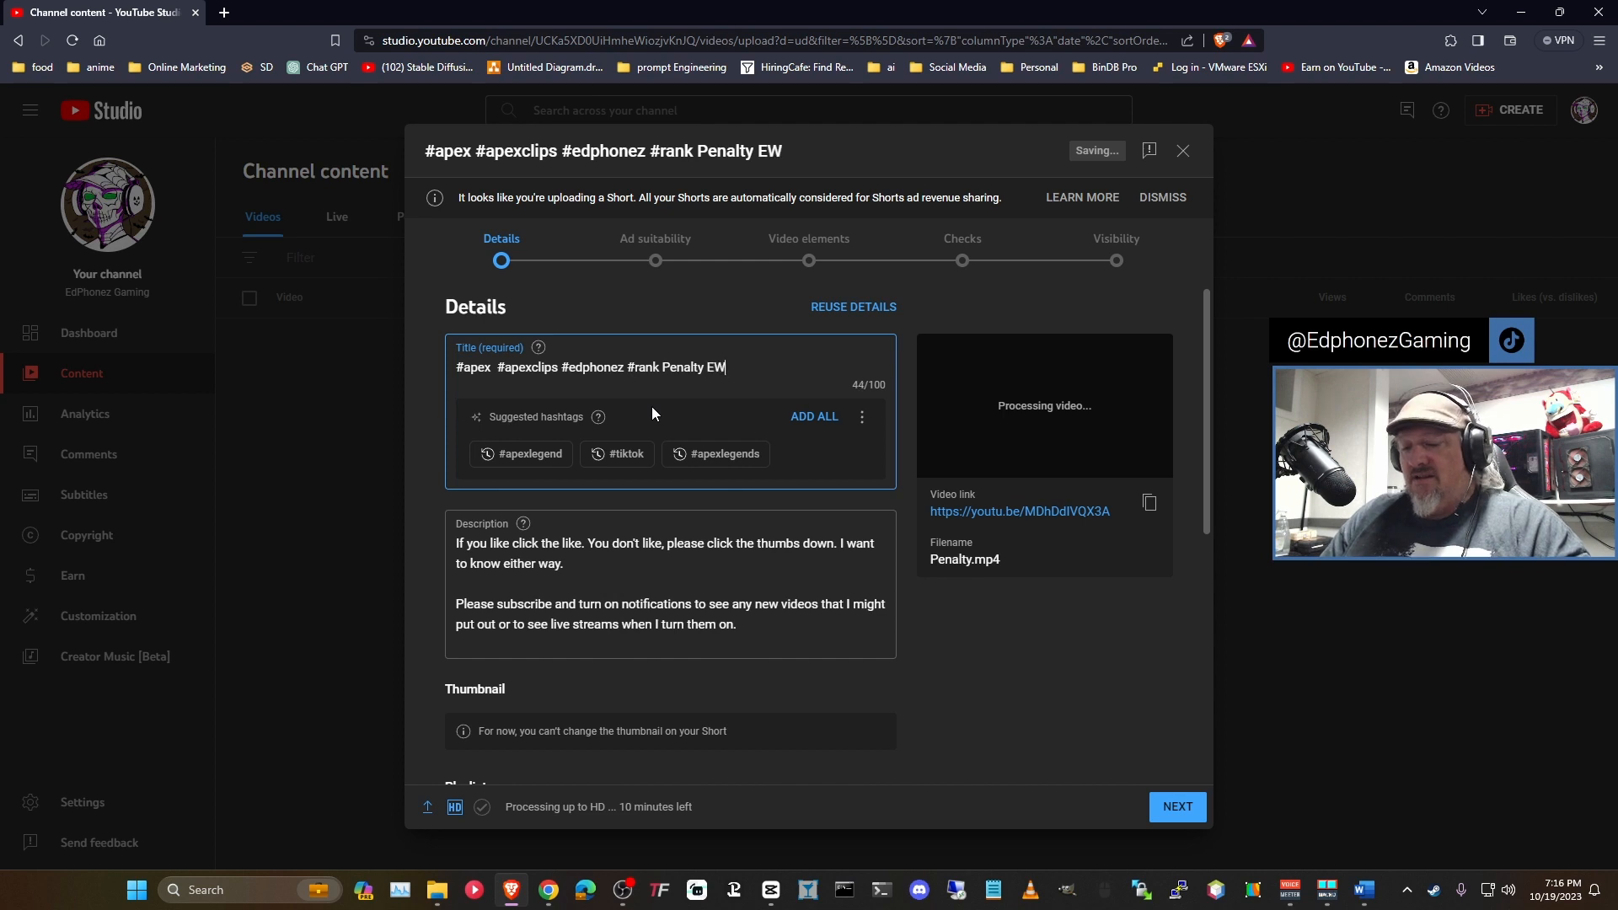
key("BackSpace")
key("BackSpace")
type("WTF")
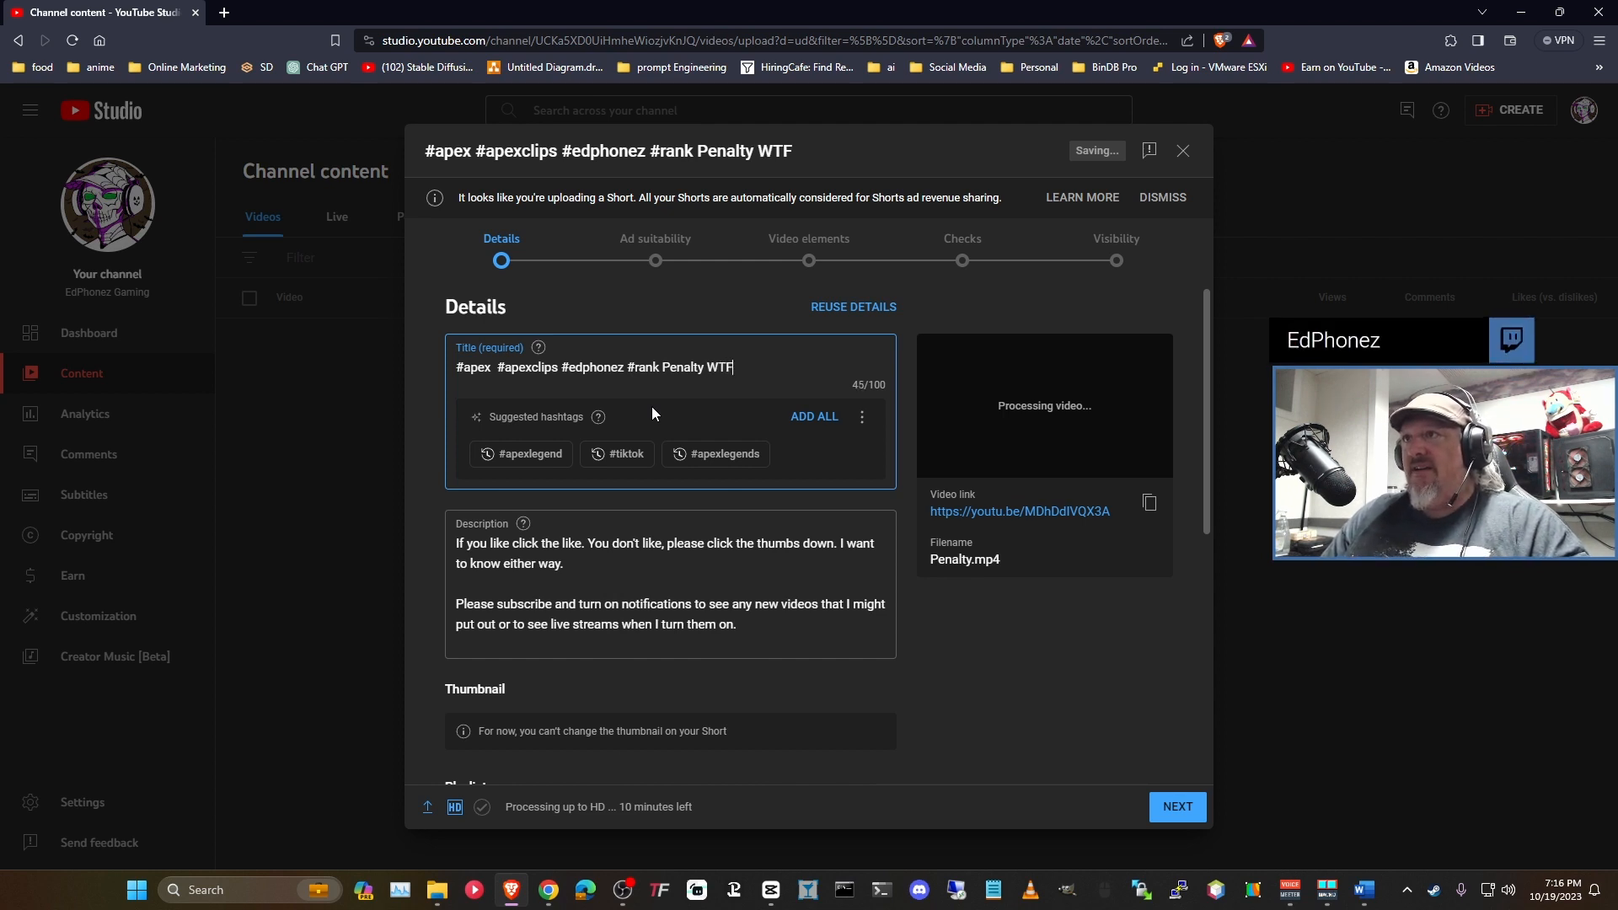
Step: Add the video to the Apex playlist
scroll(878, 656, "down", 5)
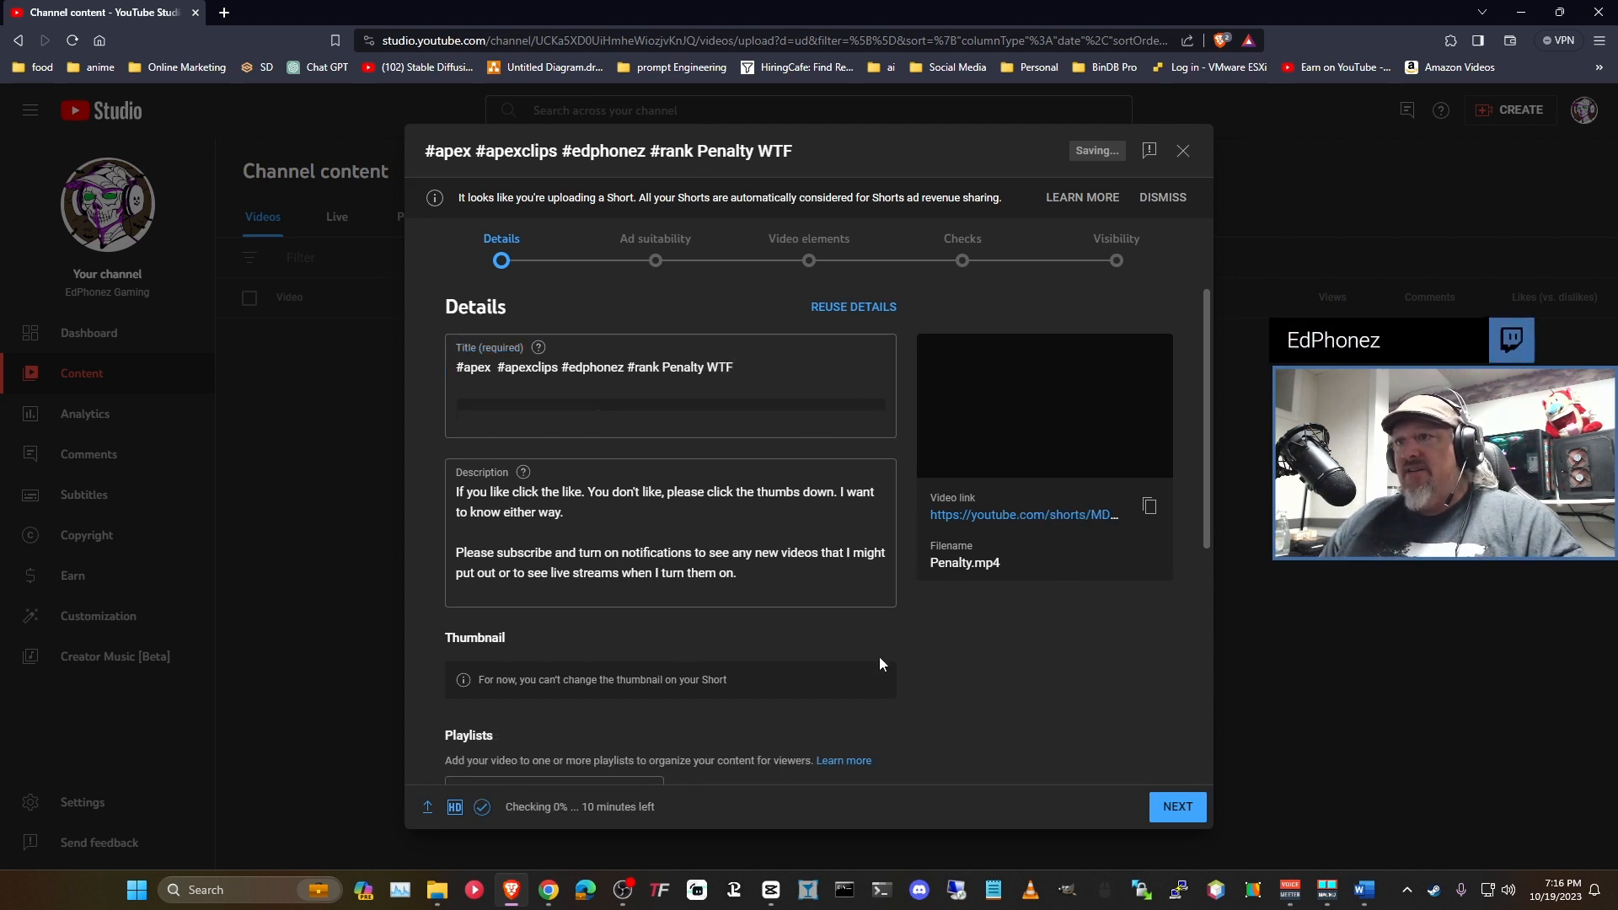
left_click(570, 459)
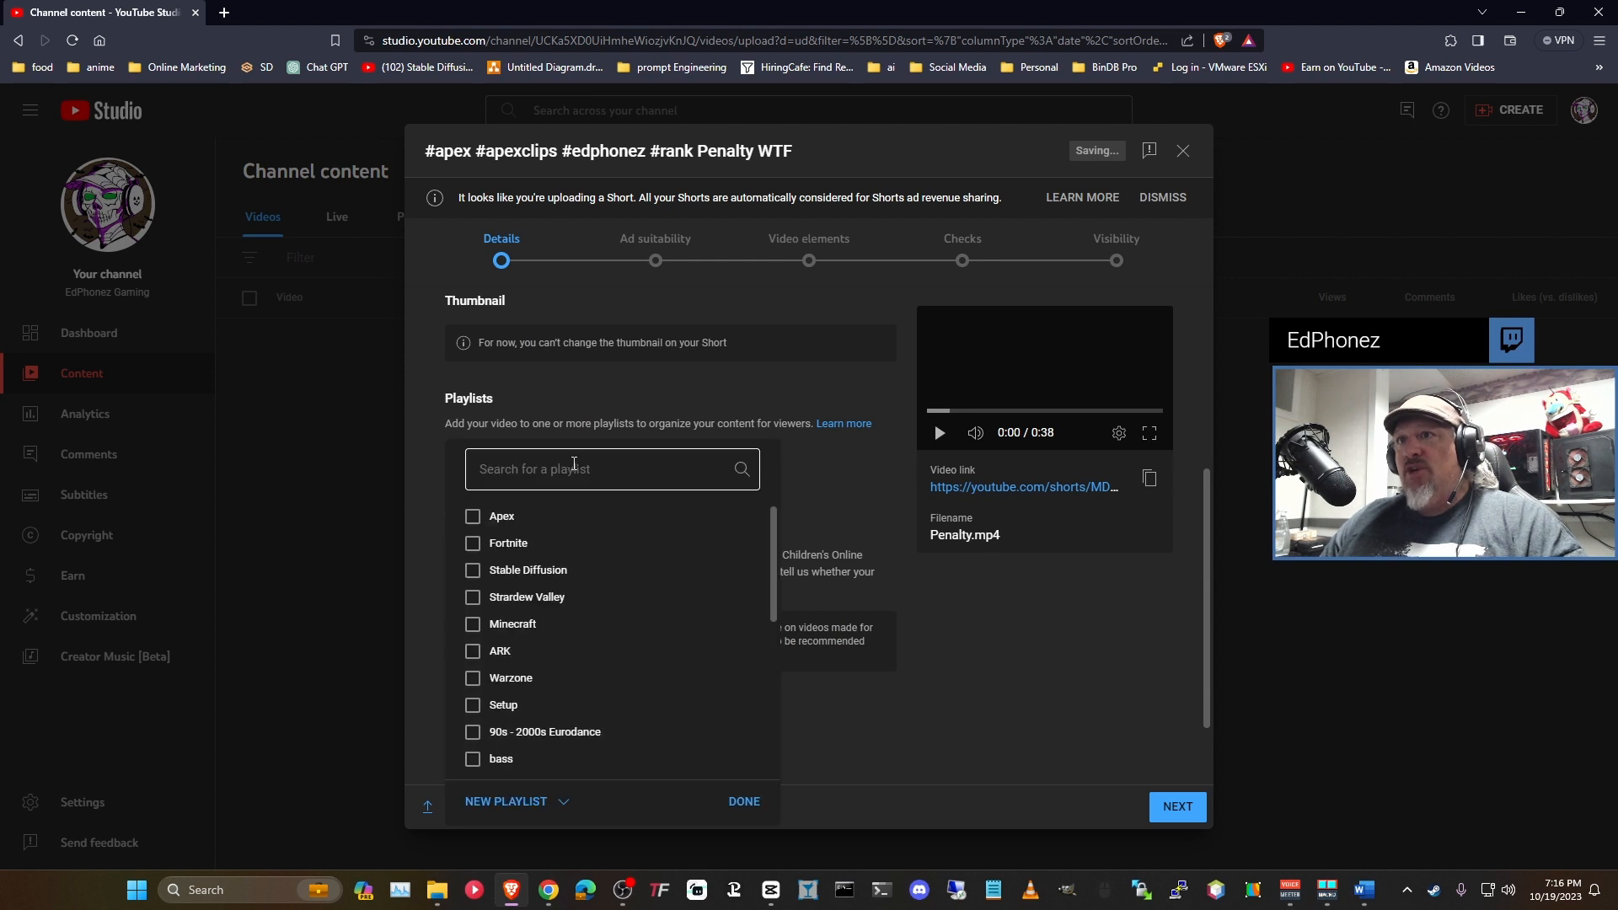
left_click(472, 516)
left_click(744, 802)
scroll(881, 720, "down", 5)
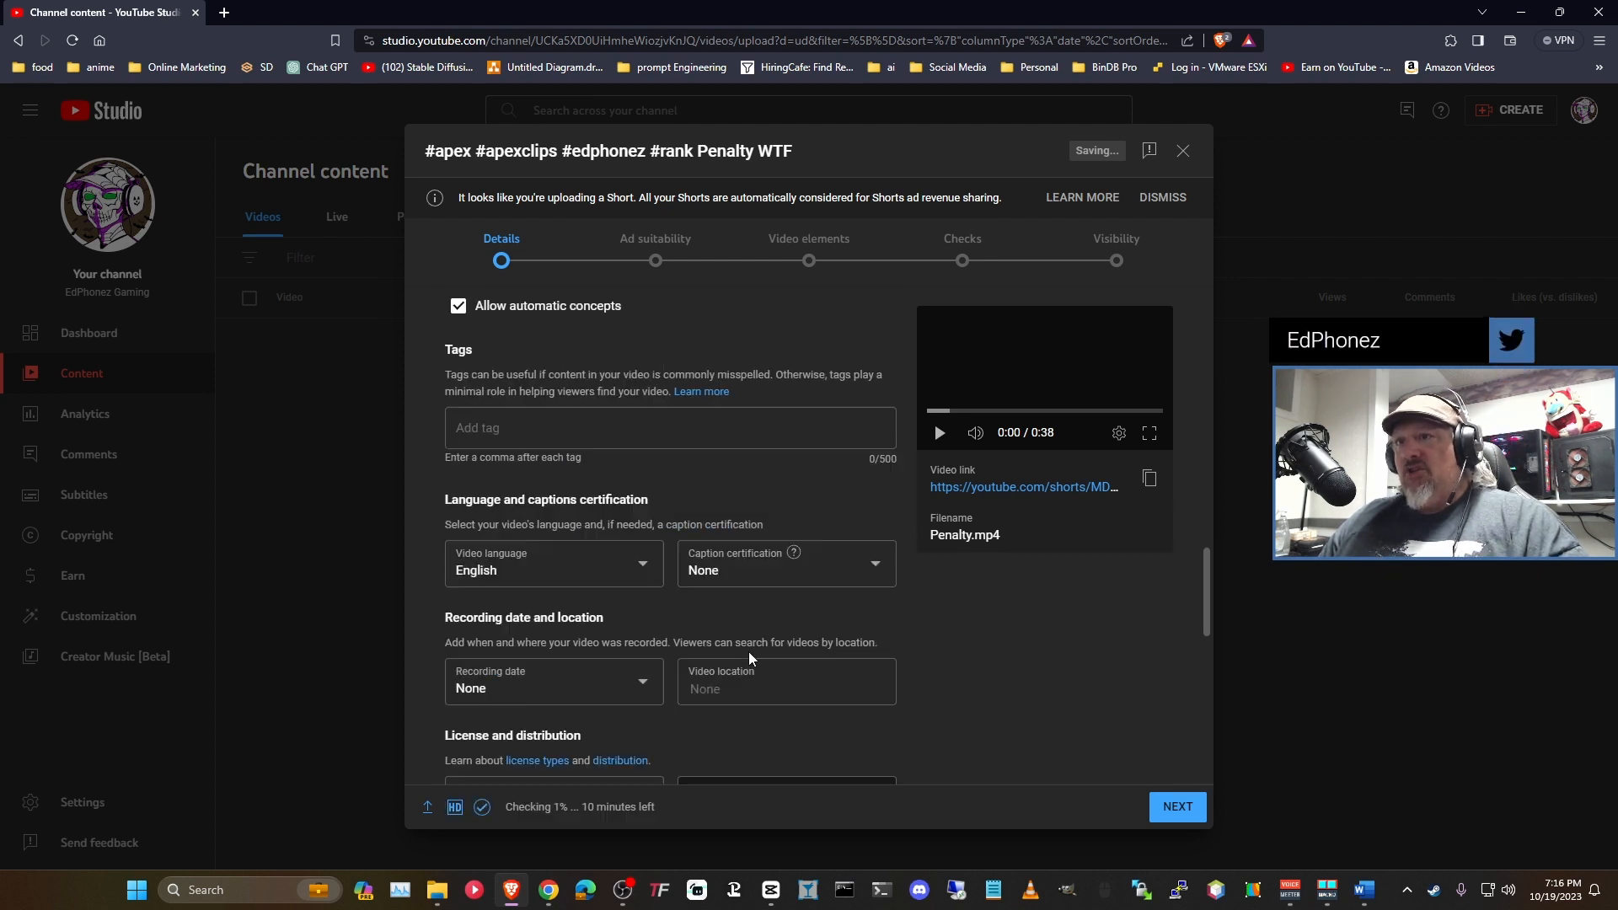
left_click(532, 419)
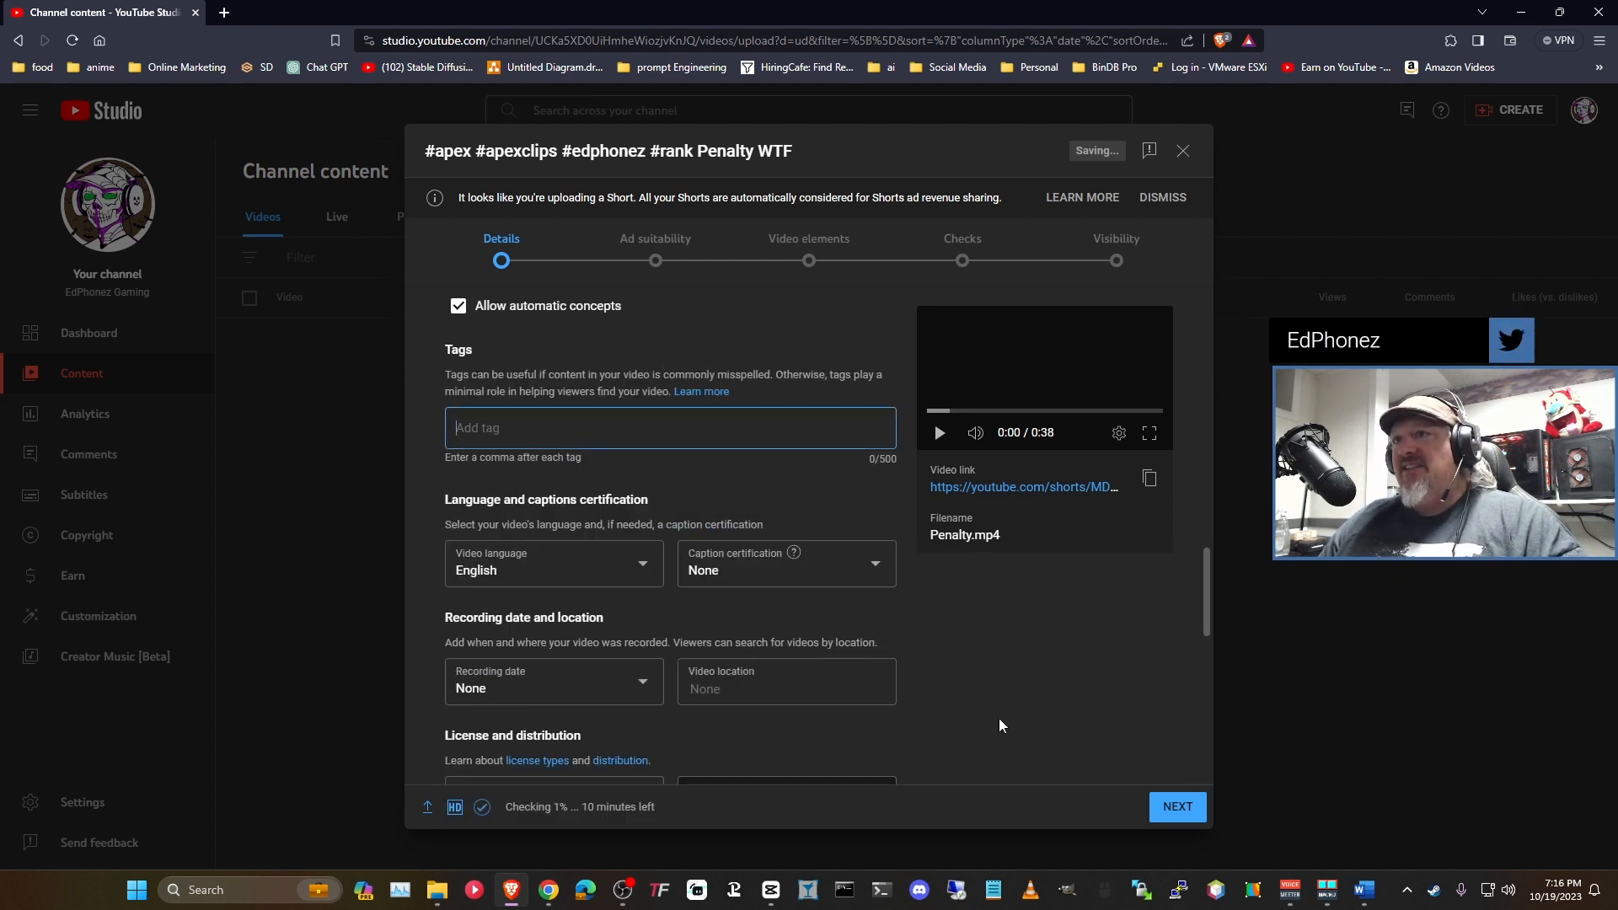
left_click(964, 683)
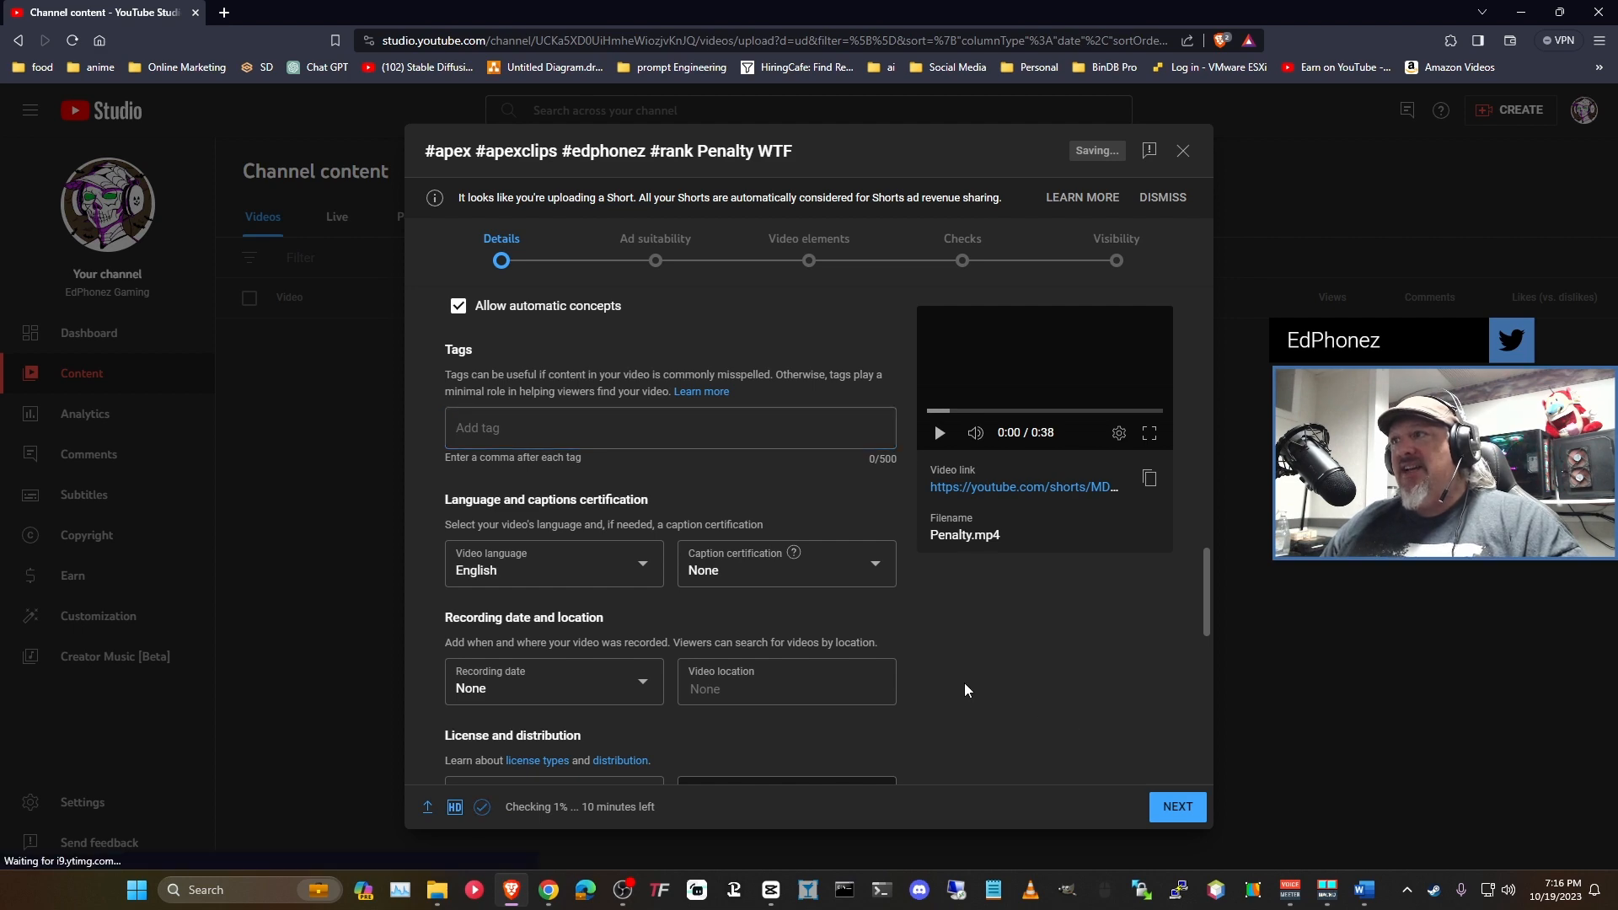
scroll(986, 679, "down", 1)
scroll(992, 681, "down", 3)
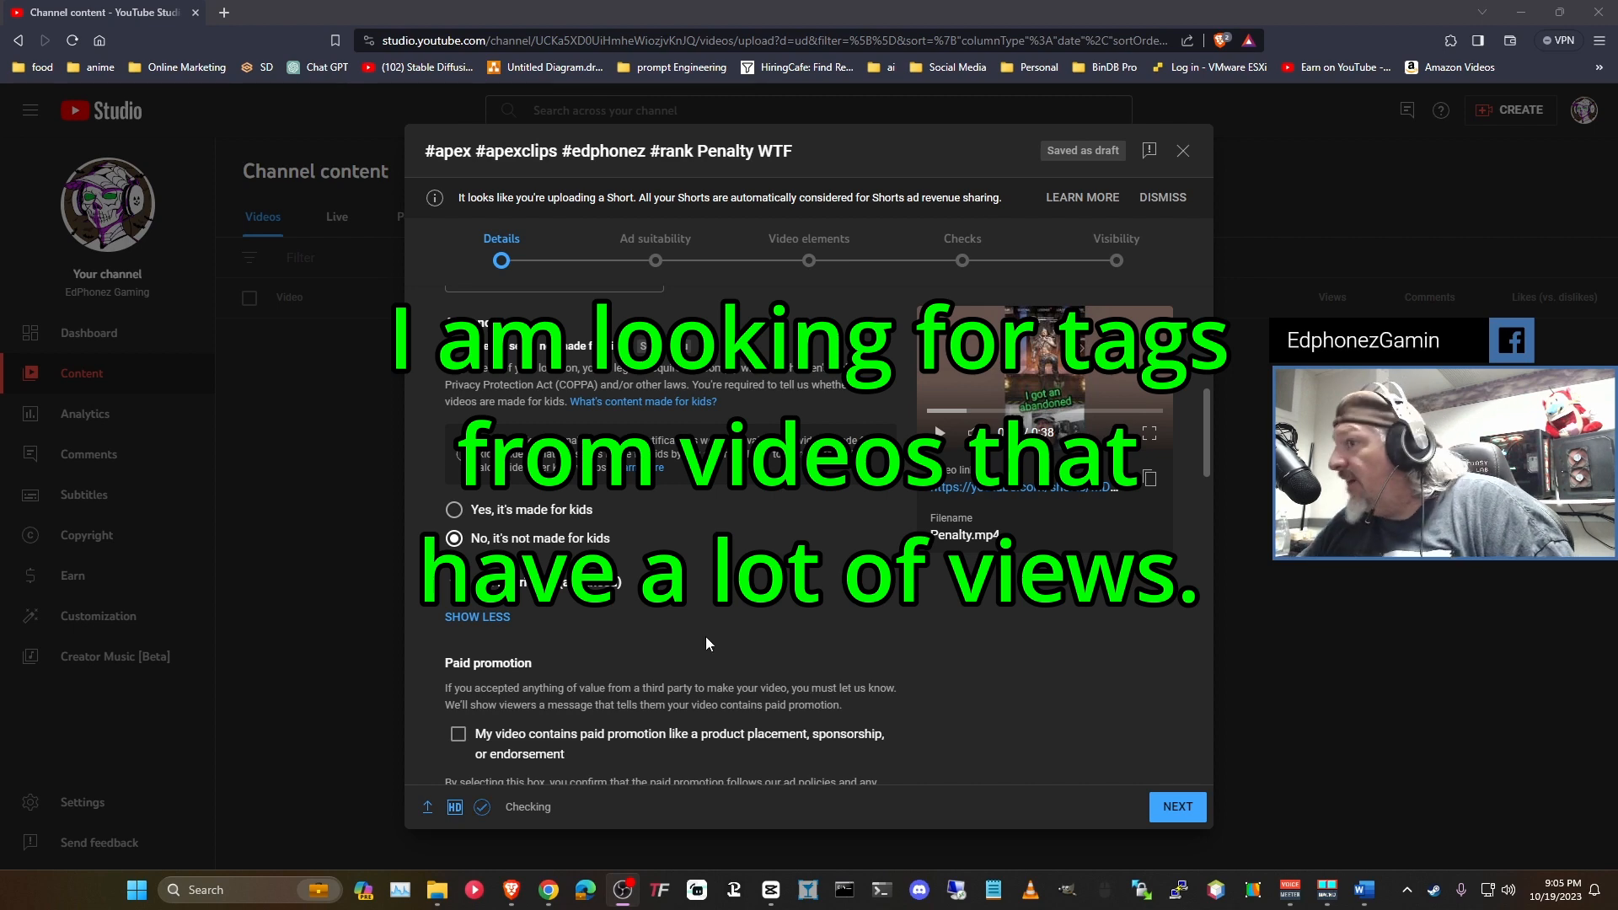
Step: Open youtube.com in a new browser tab and search it for "apex legends"
left_click(223, 12)
type("youtube.com")
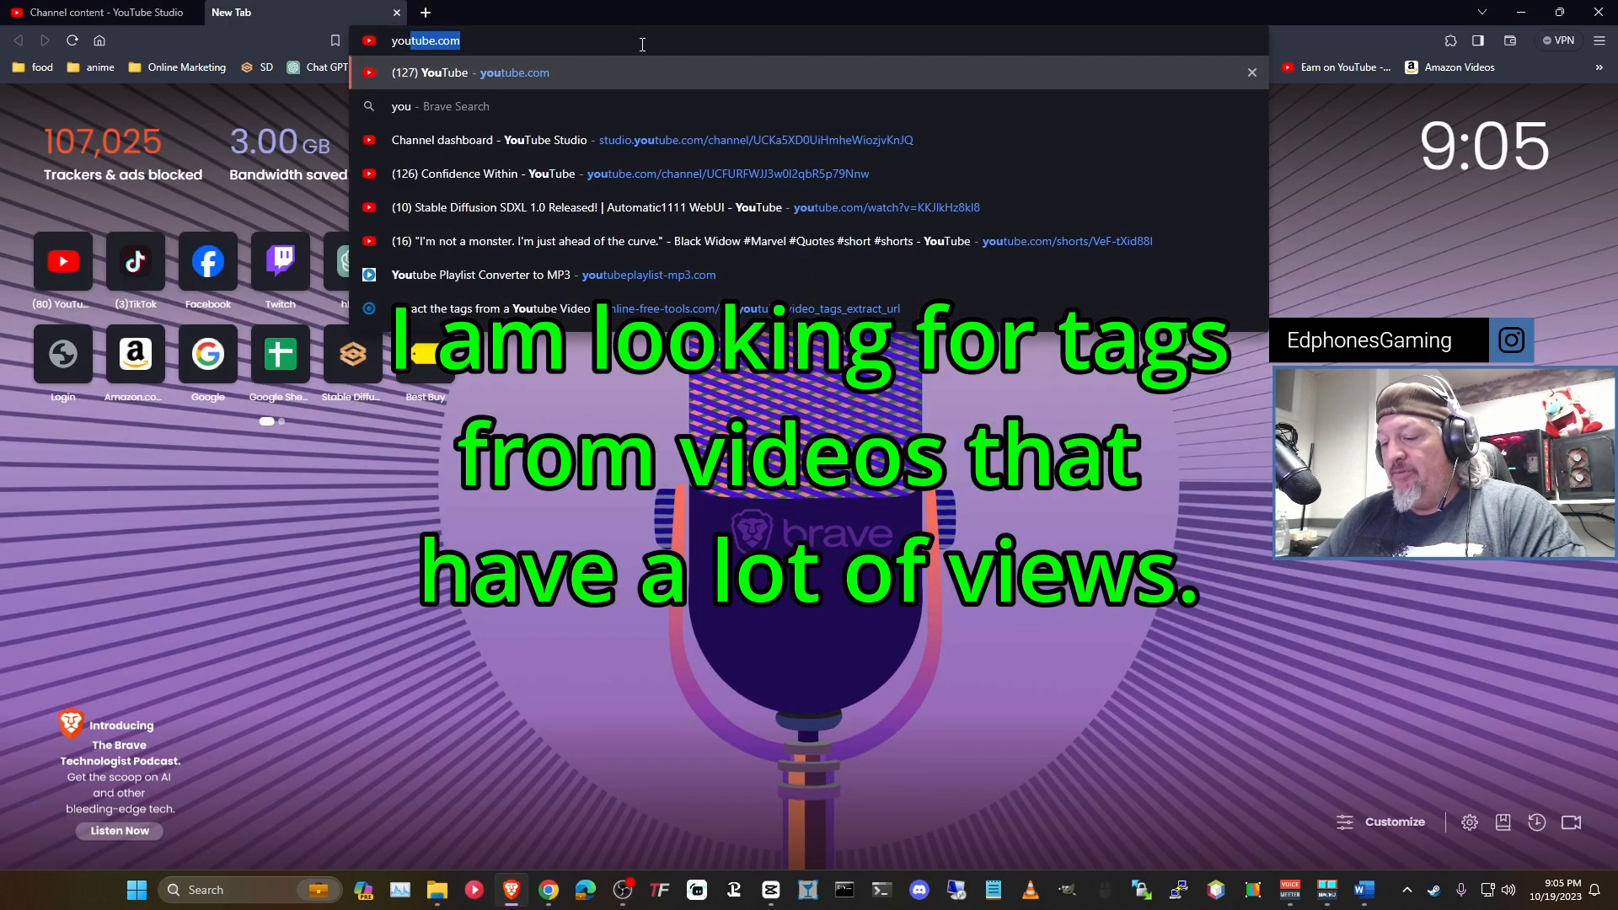
key("Return")
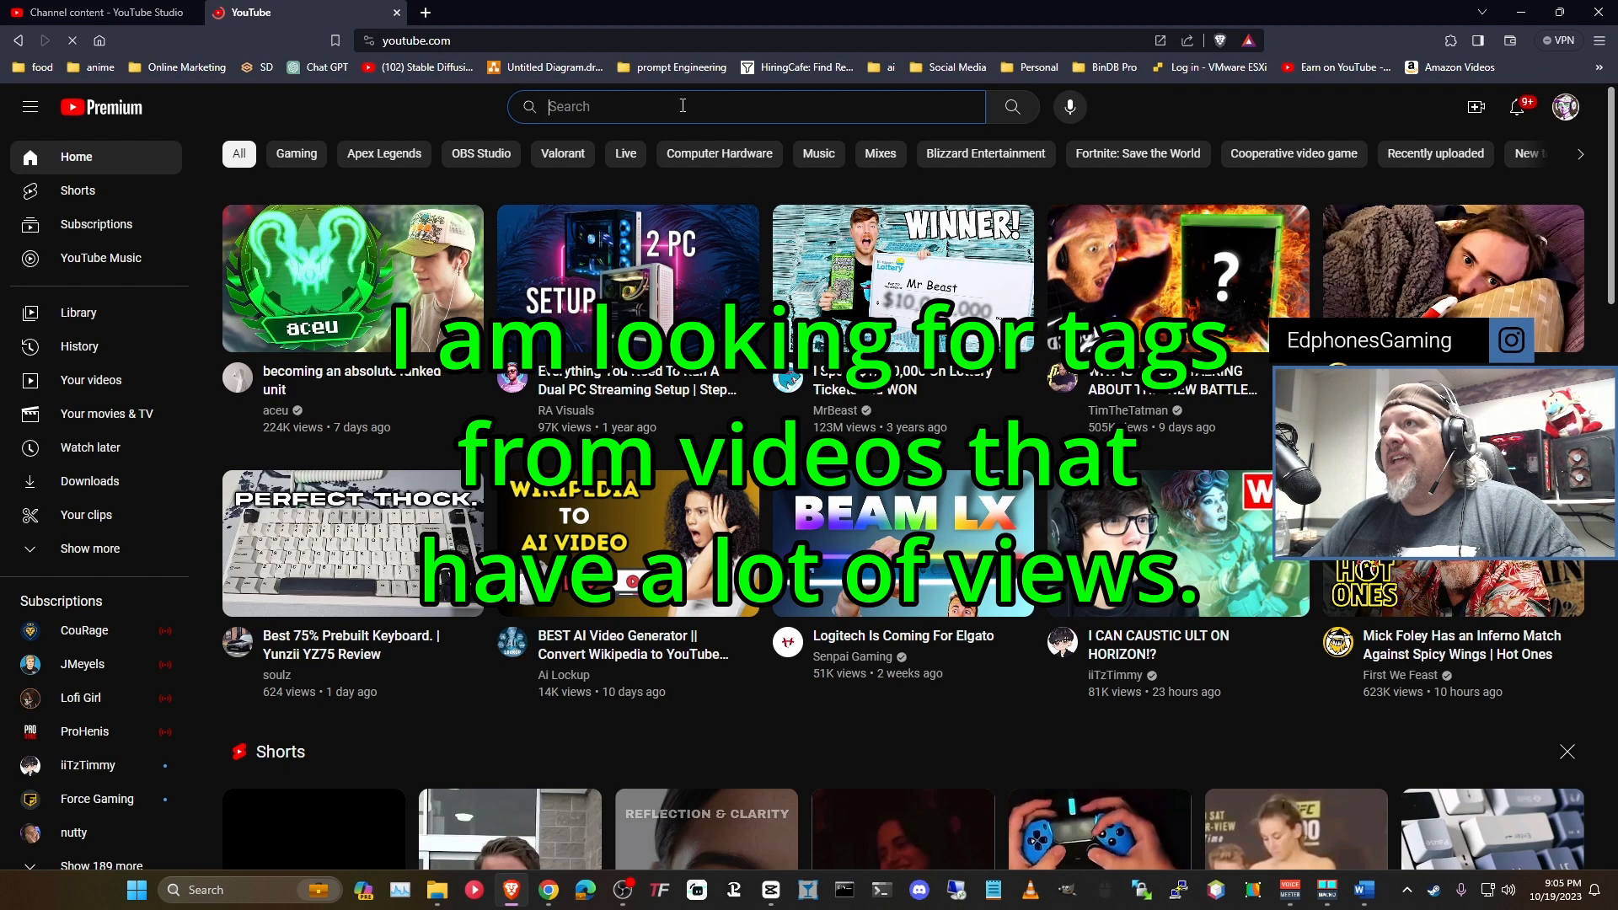
left_click(683, 105)
type("apex")
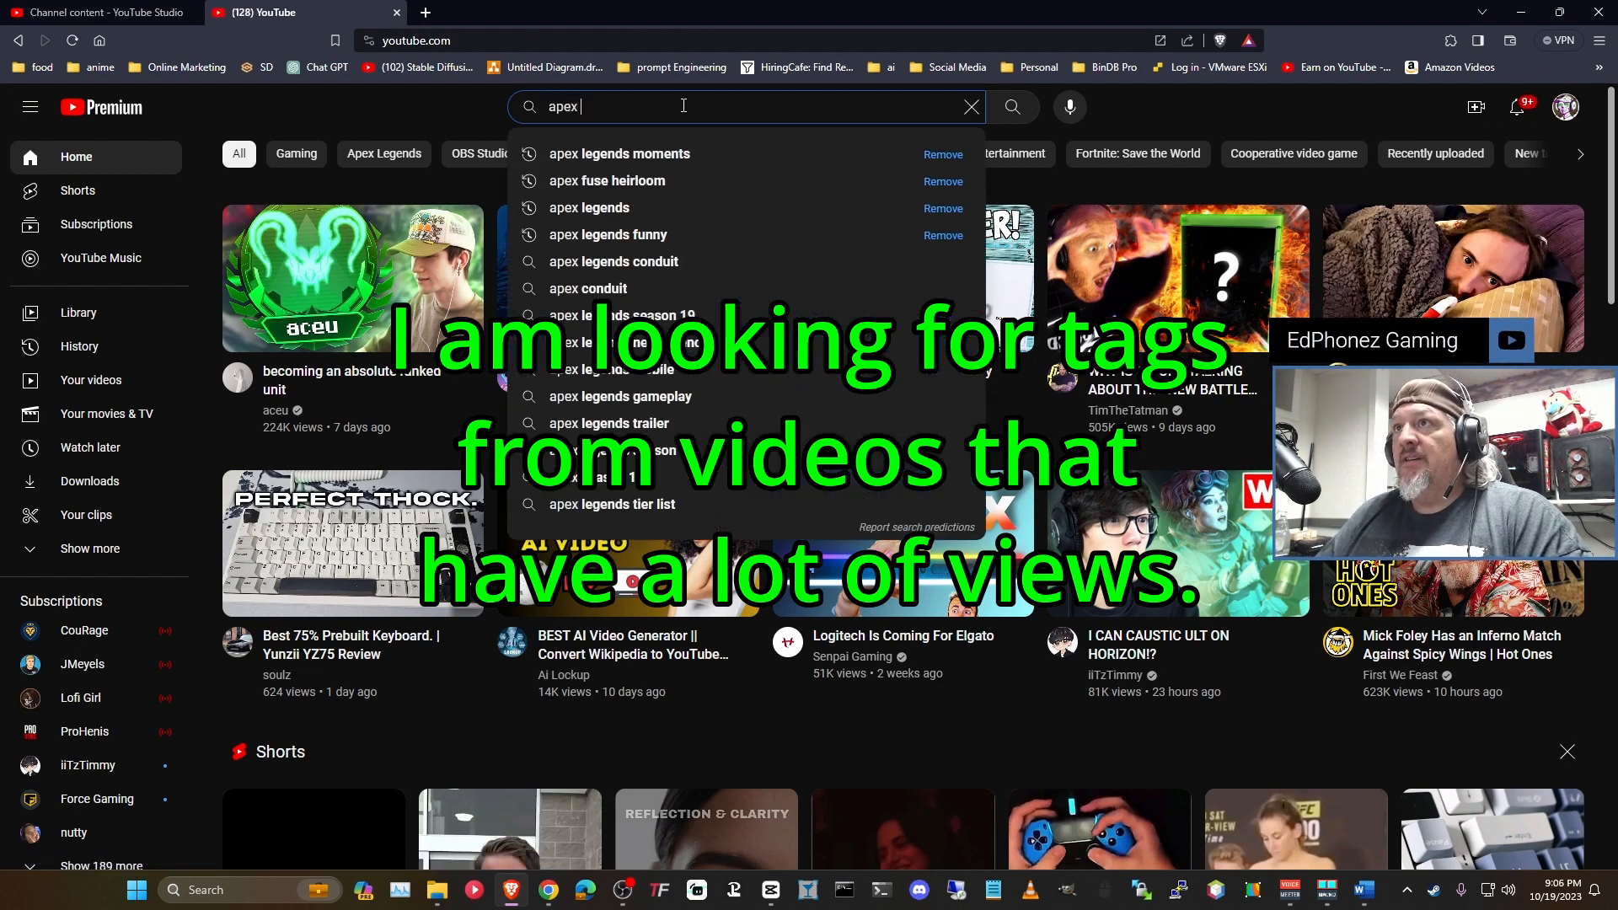
key("Down")
key("Down")
key("Down")
key("Return")
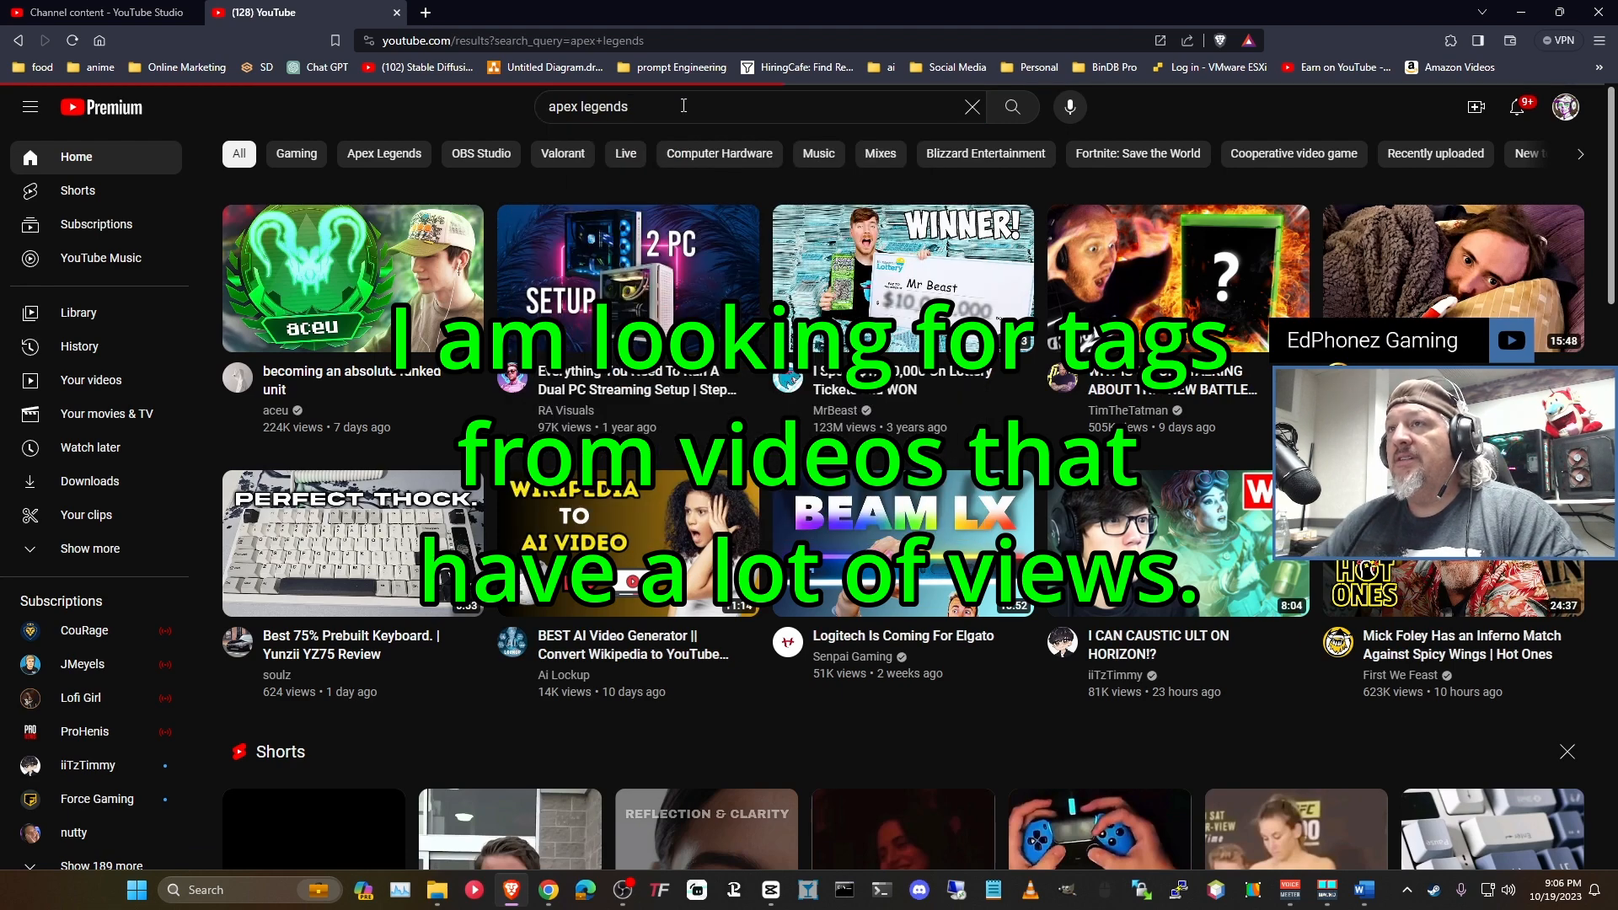
Step: Try the Shorts filter, then narrow the results to this week's videos under 4 minutes, sorted by view count
left_click(438, 150)
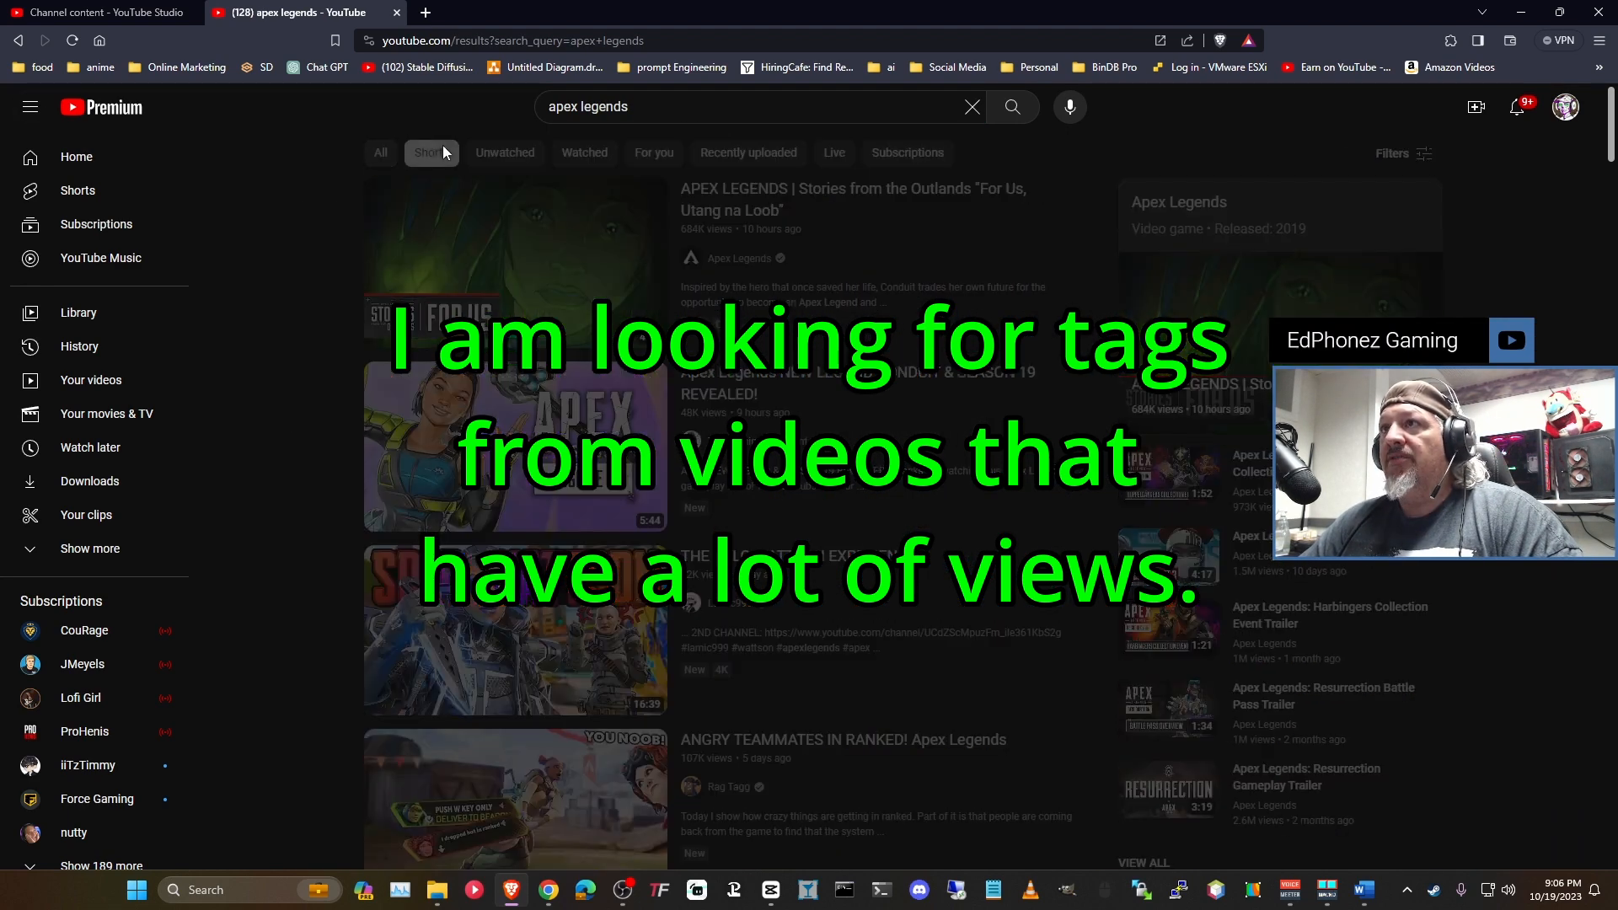
left_click(1349, 156)
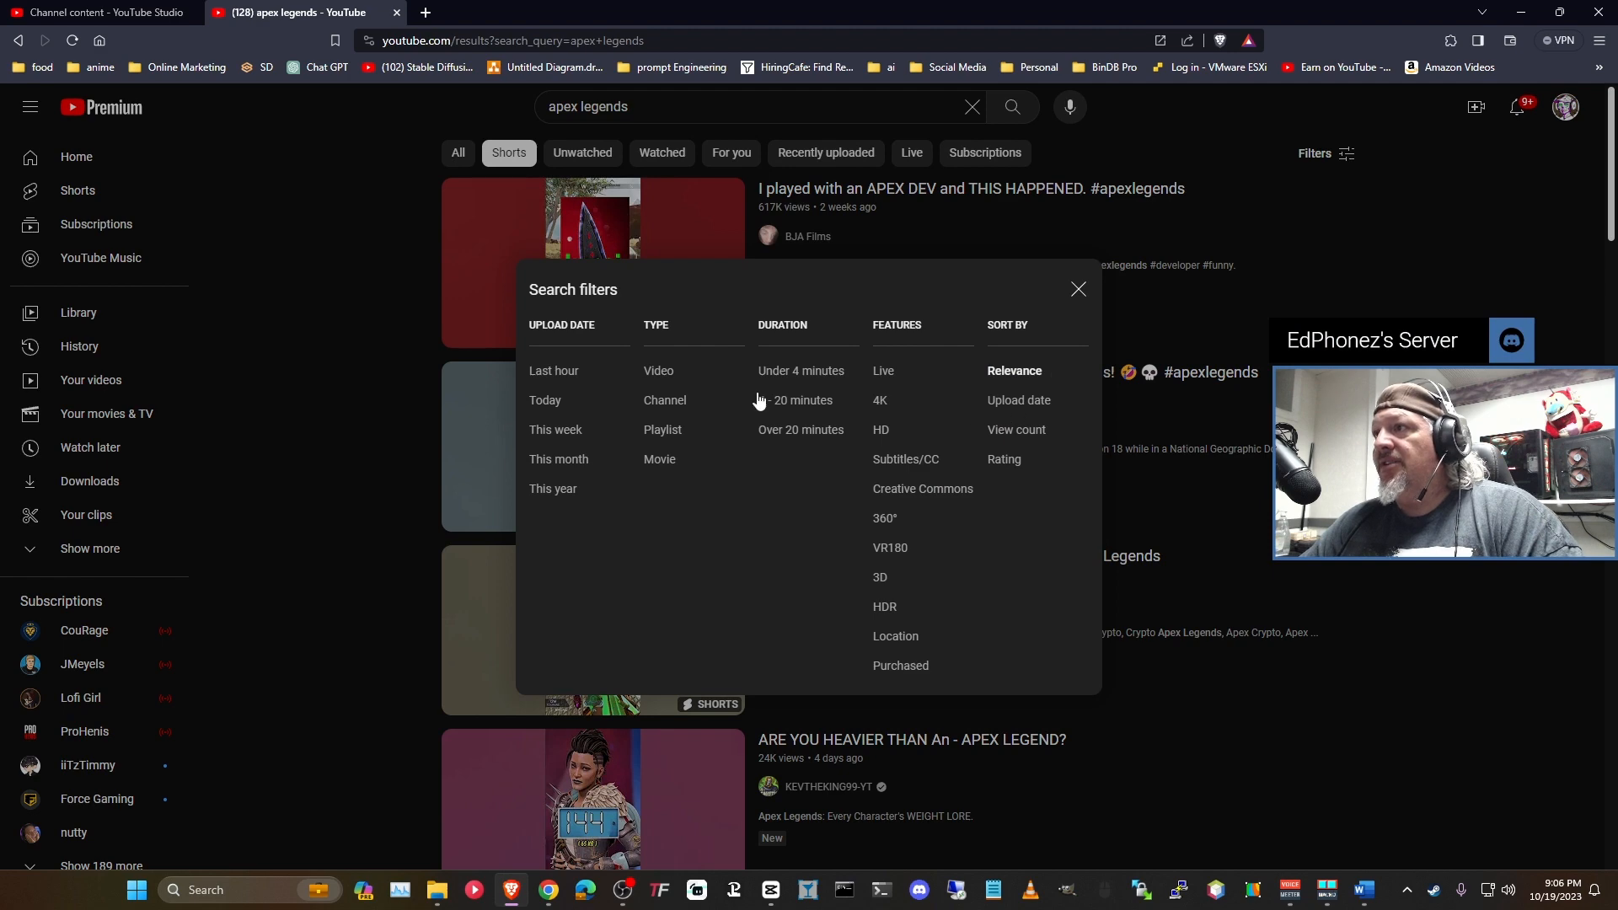
left_click(558, 431)
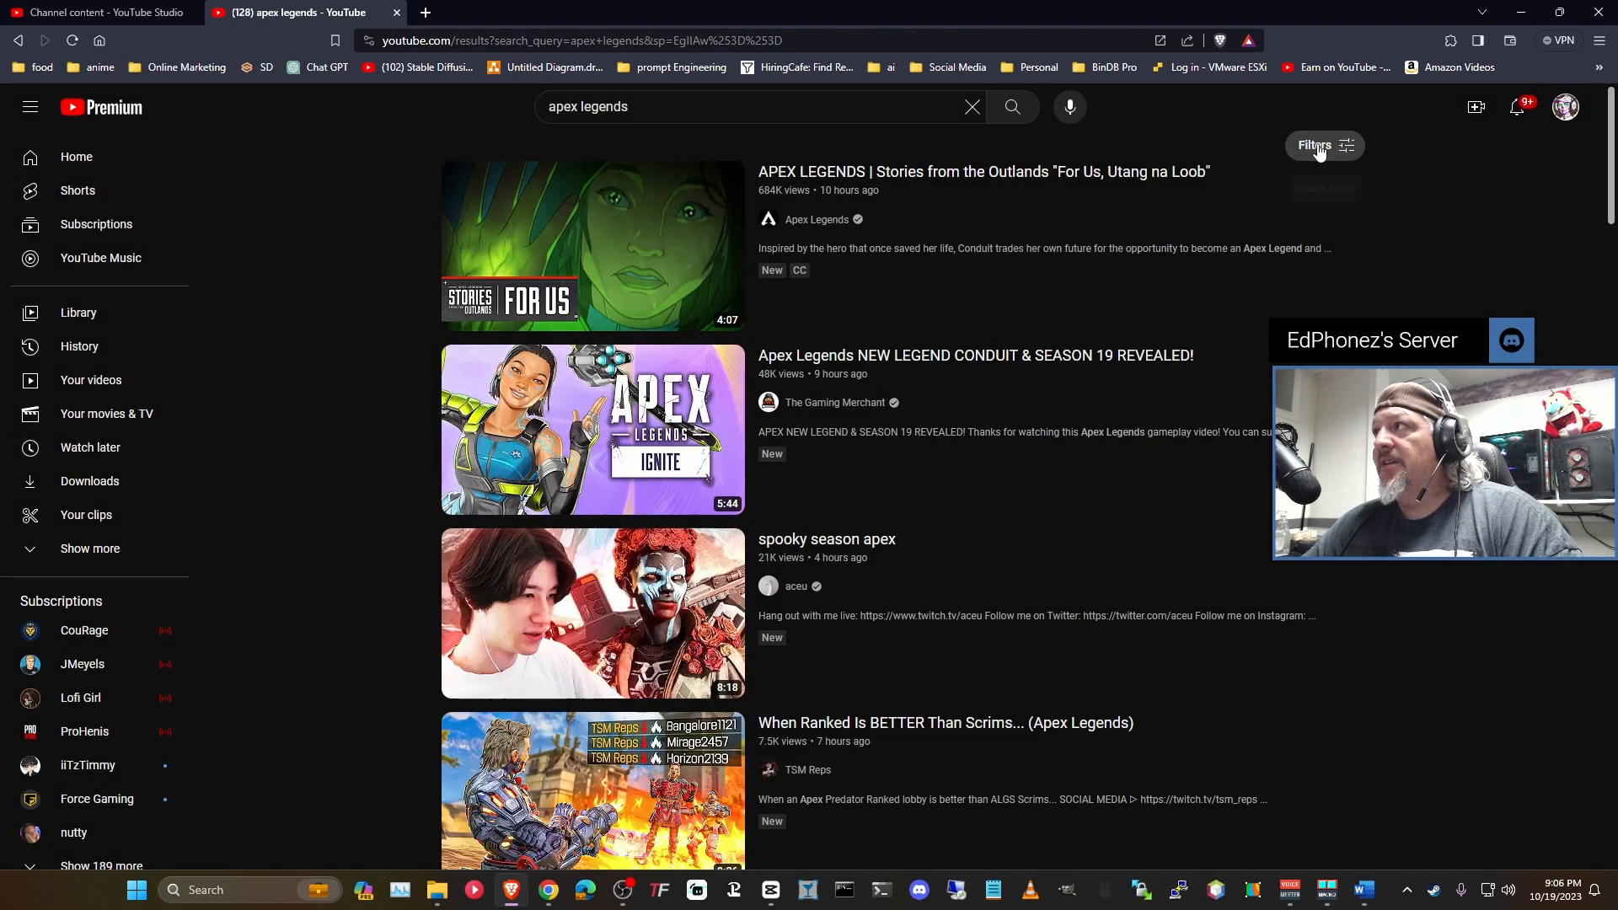
left_click(1318, 148)
left_click(1018, 431)
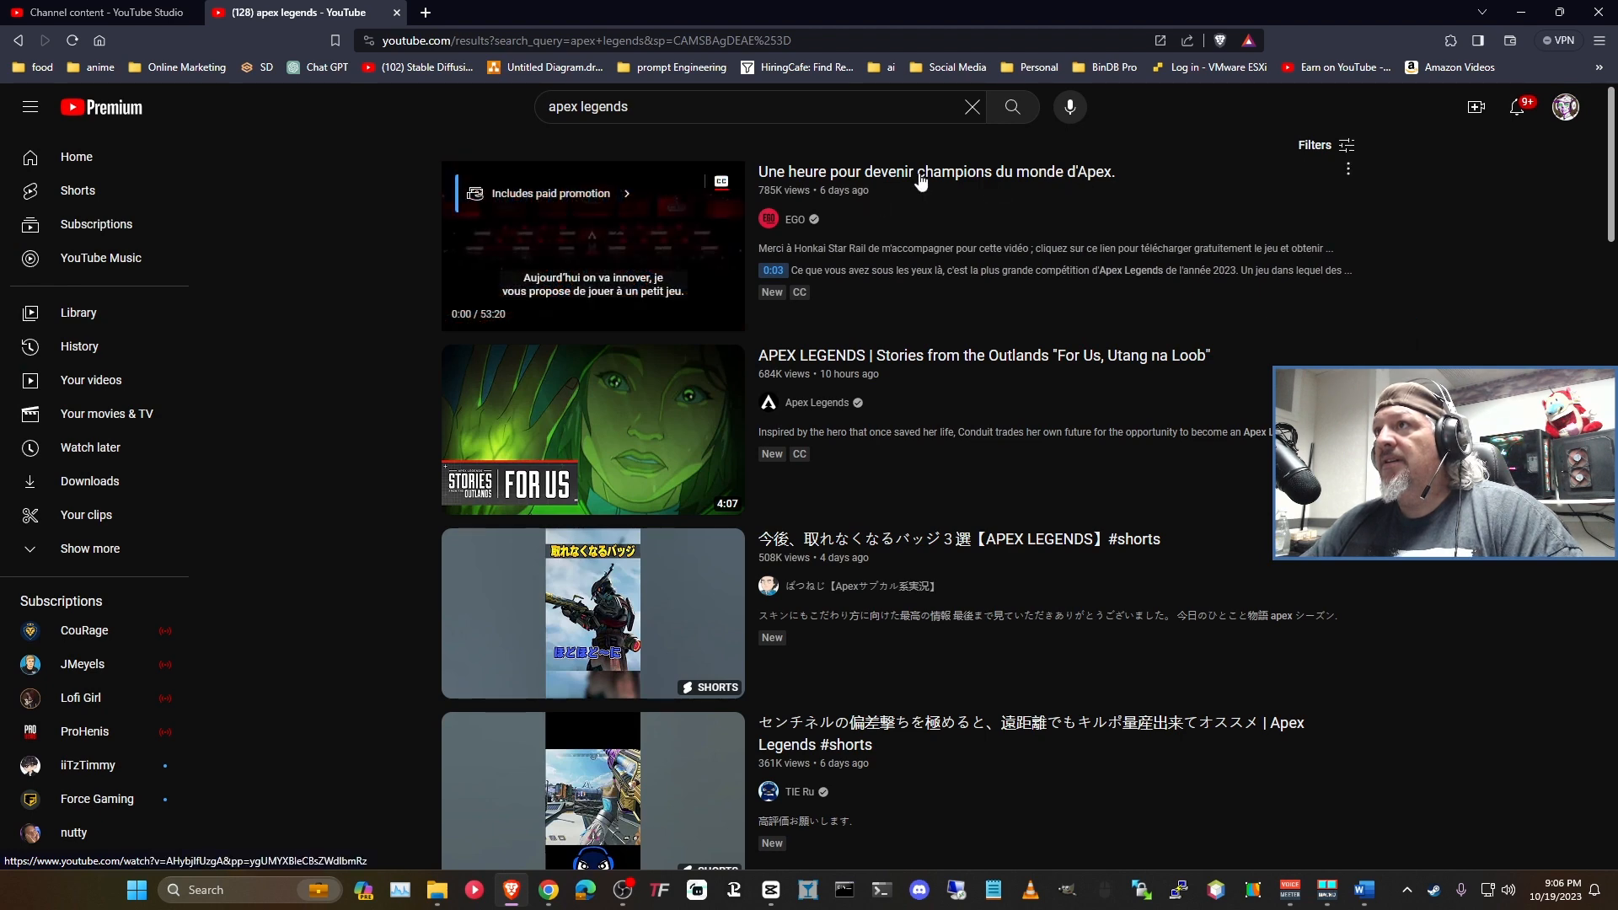
left_click(1311, 147)
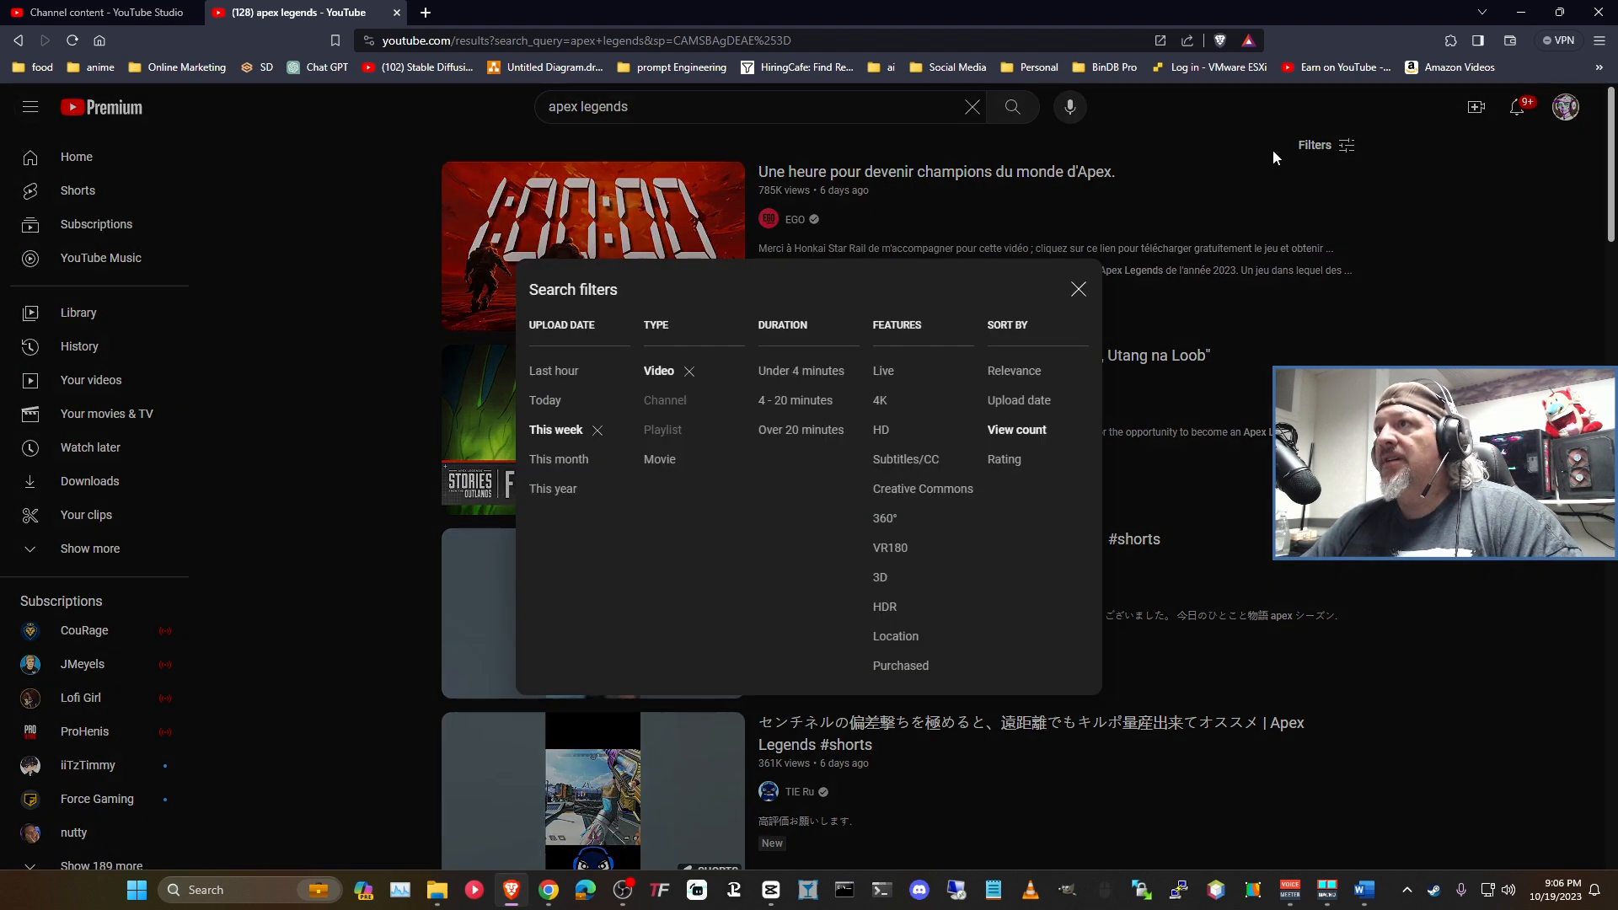
left_click(811, 369)
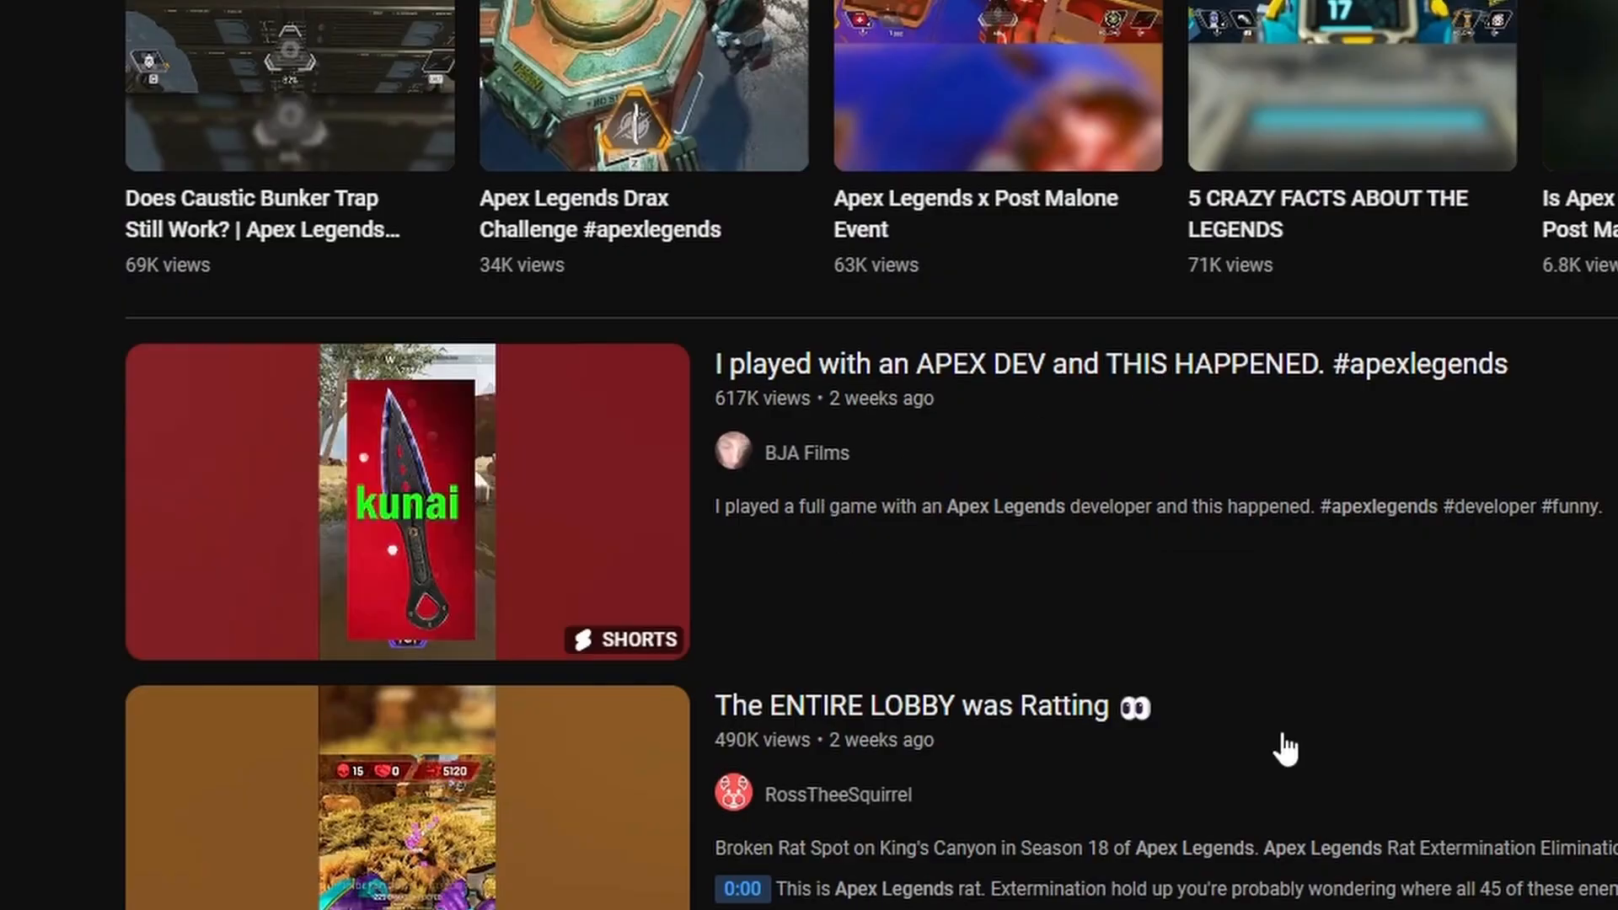
Step: Open the Short "The ENTIRE LOBBY was Ratting" and copy its video URL
mouse_move(994, 721)
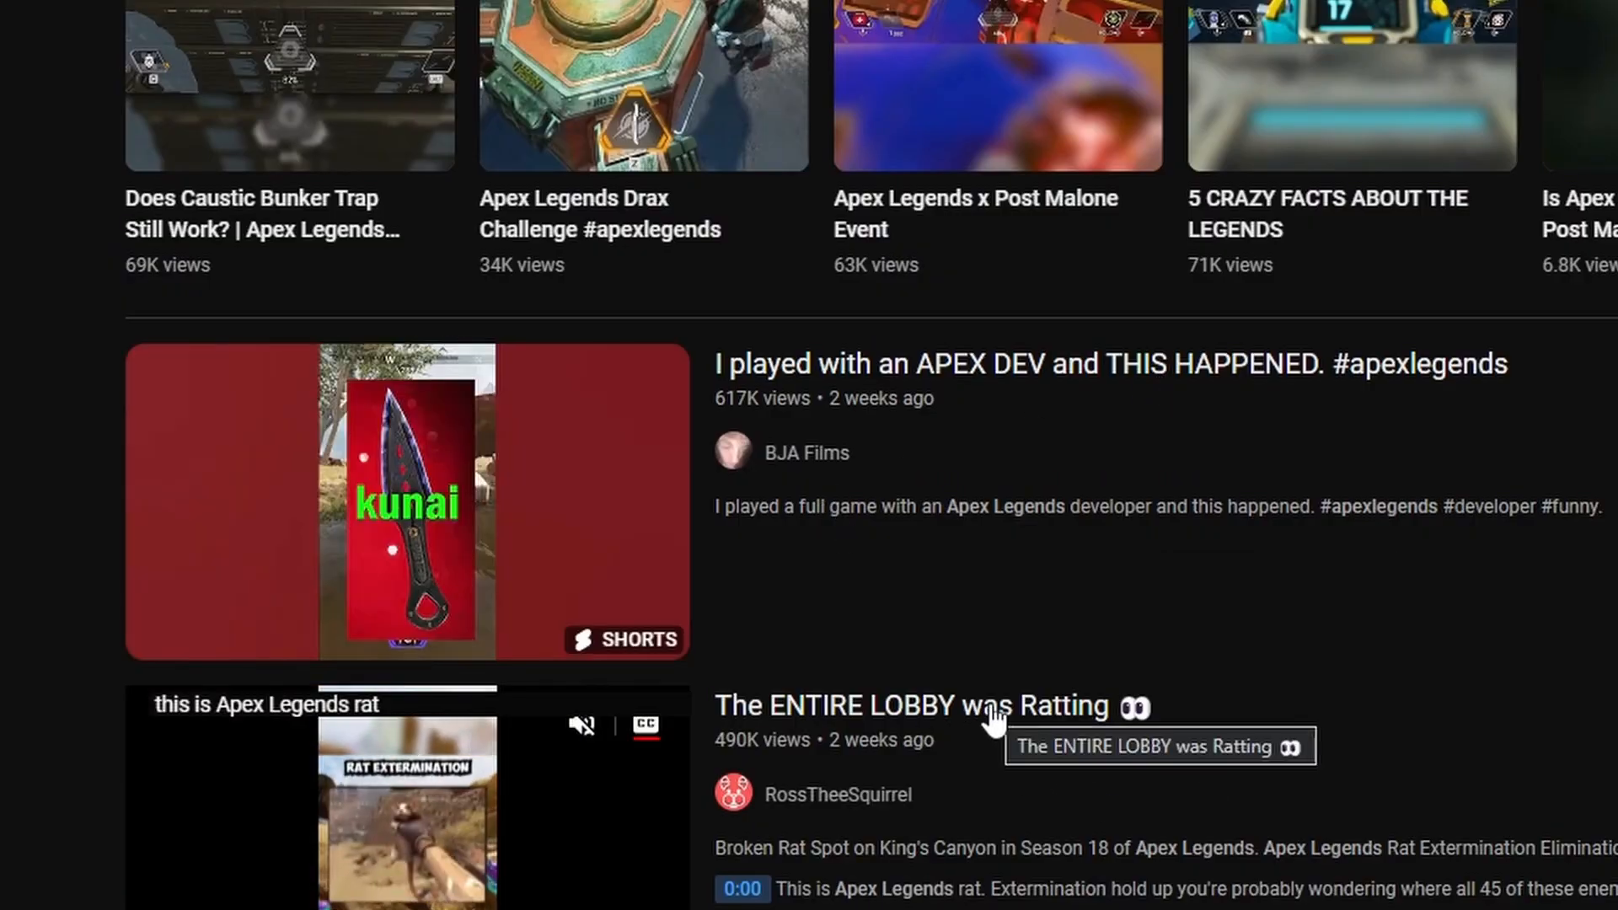
left_click(993, 715)
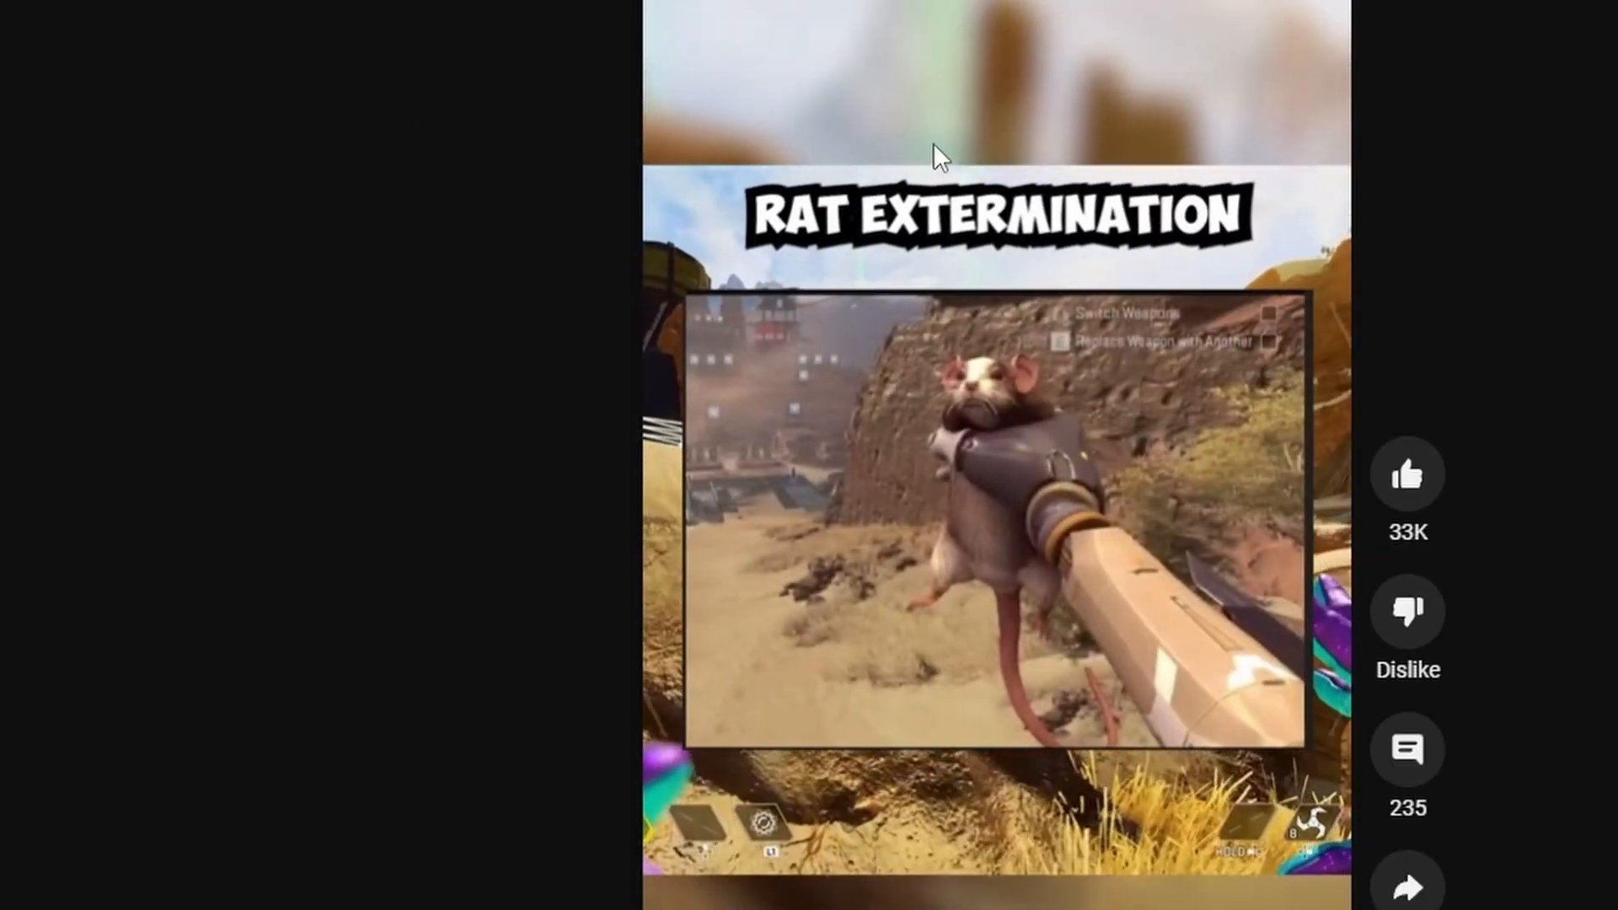
right_click(933, 144)
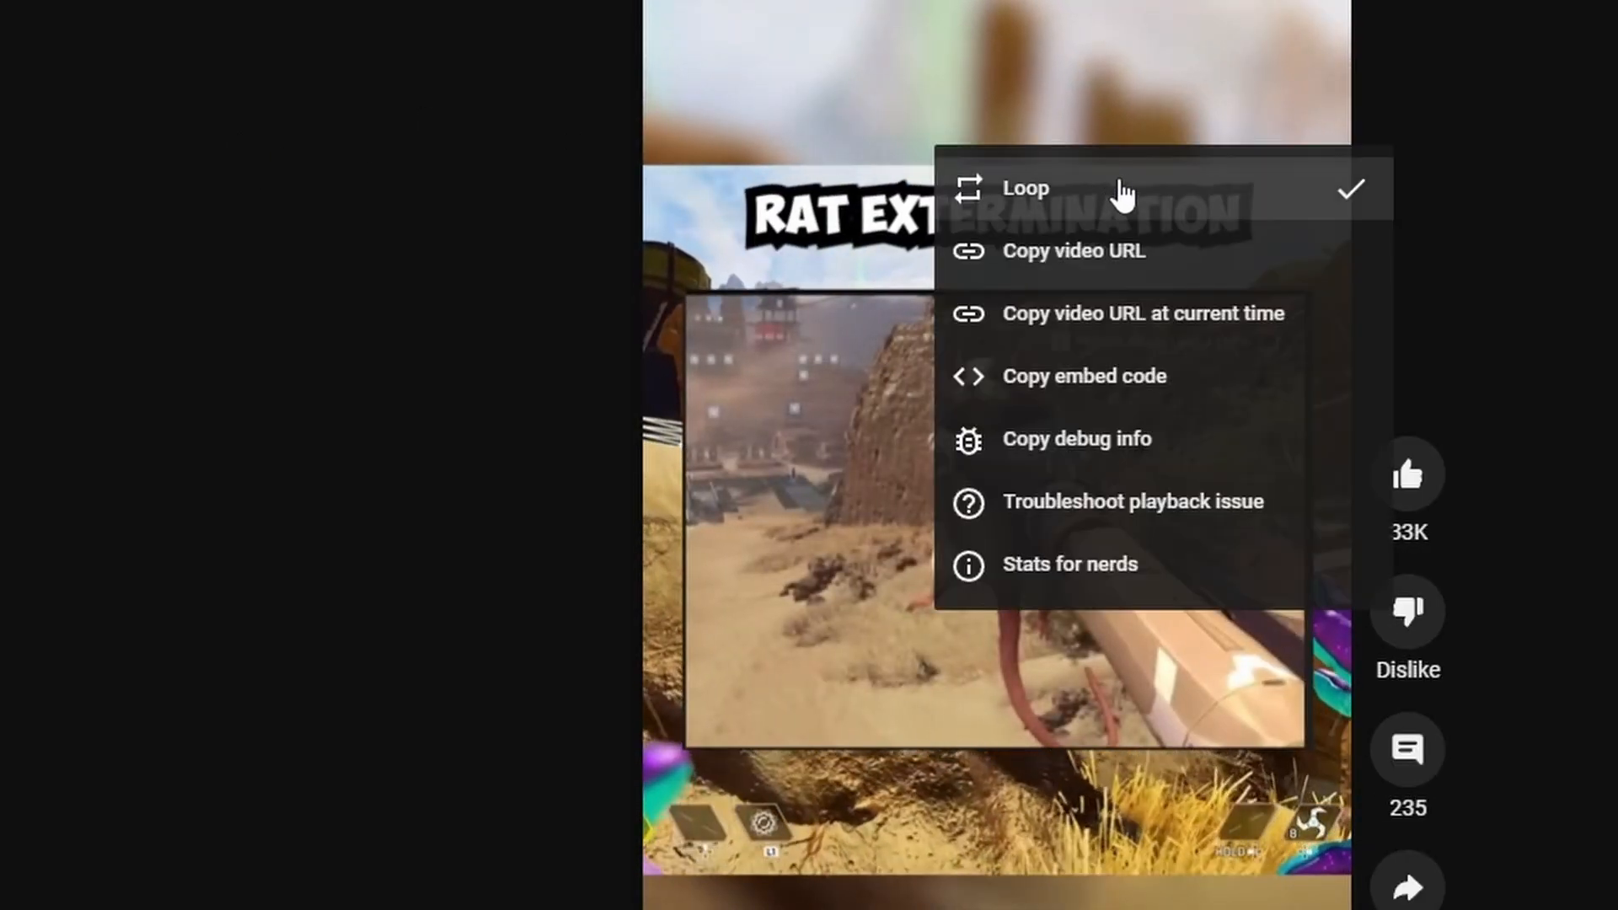
left_click(1079, 263)
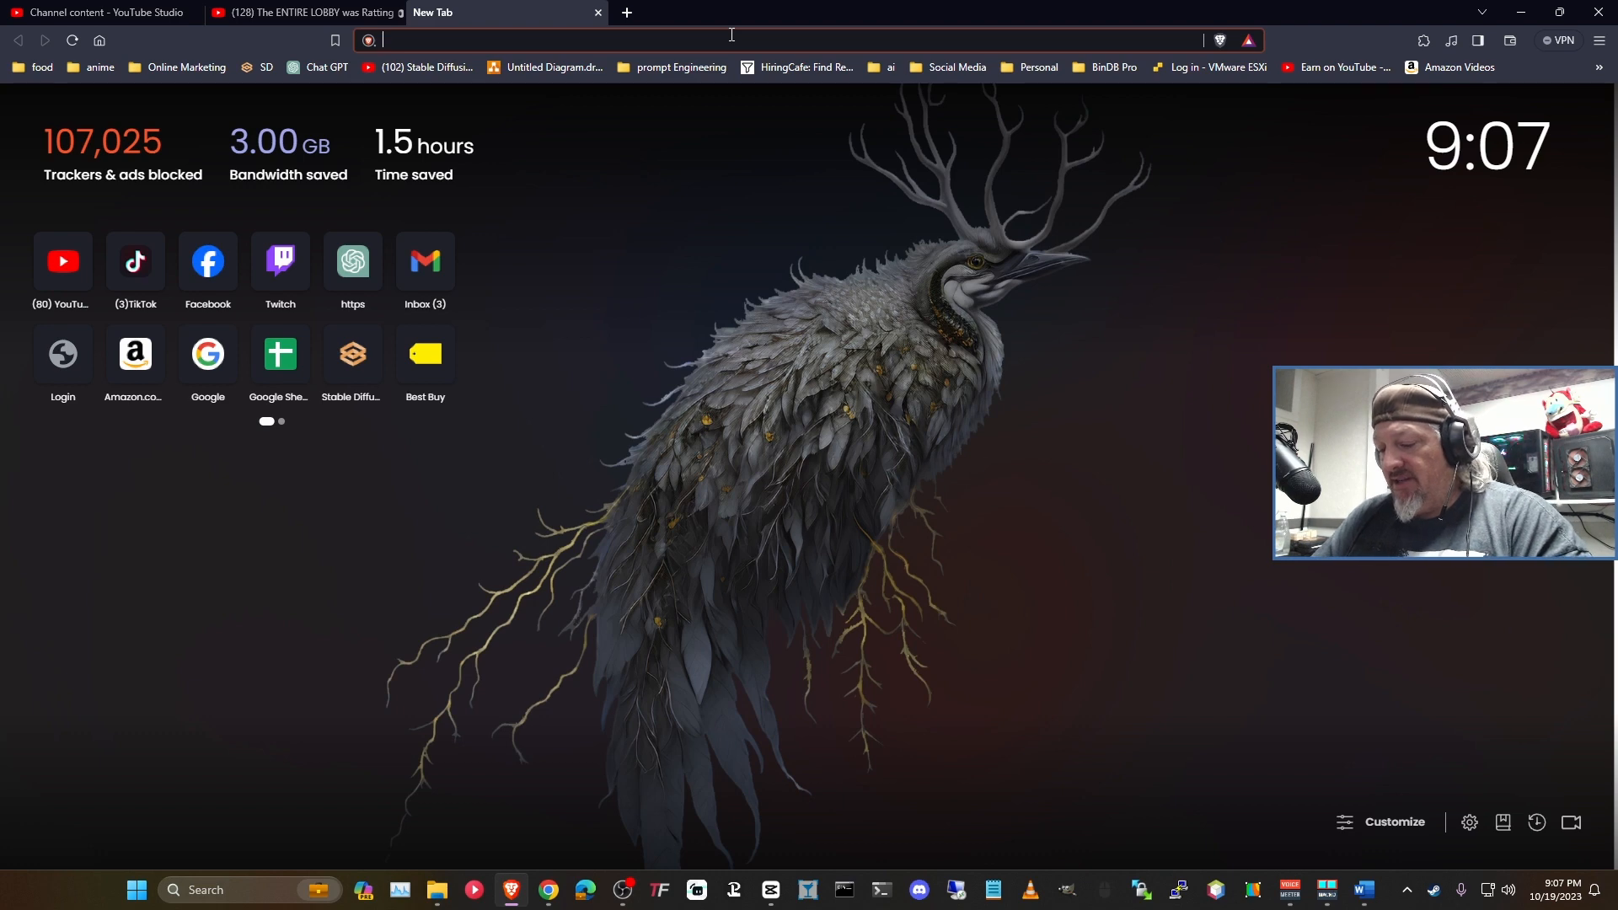
Step: Search the web in a new tab for "youtube shorts tag extractor" and open TunePocket's free YouTube Tags Extractor / Inspector
type("youtube short")
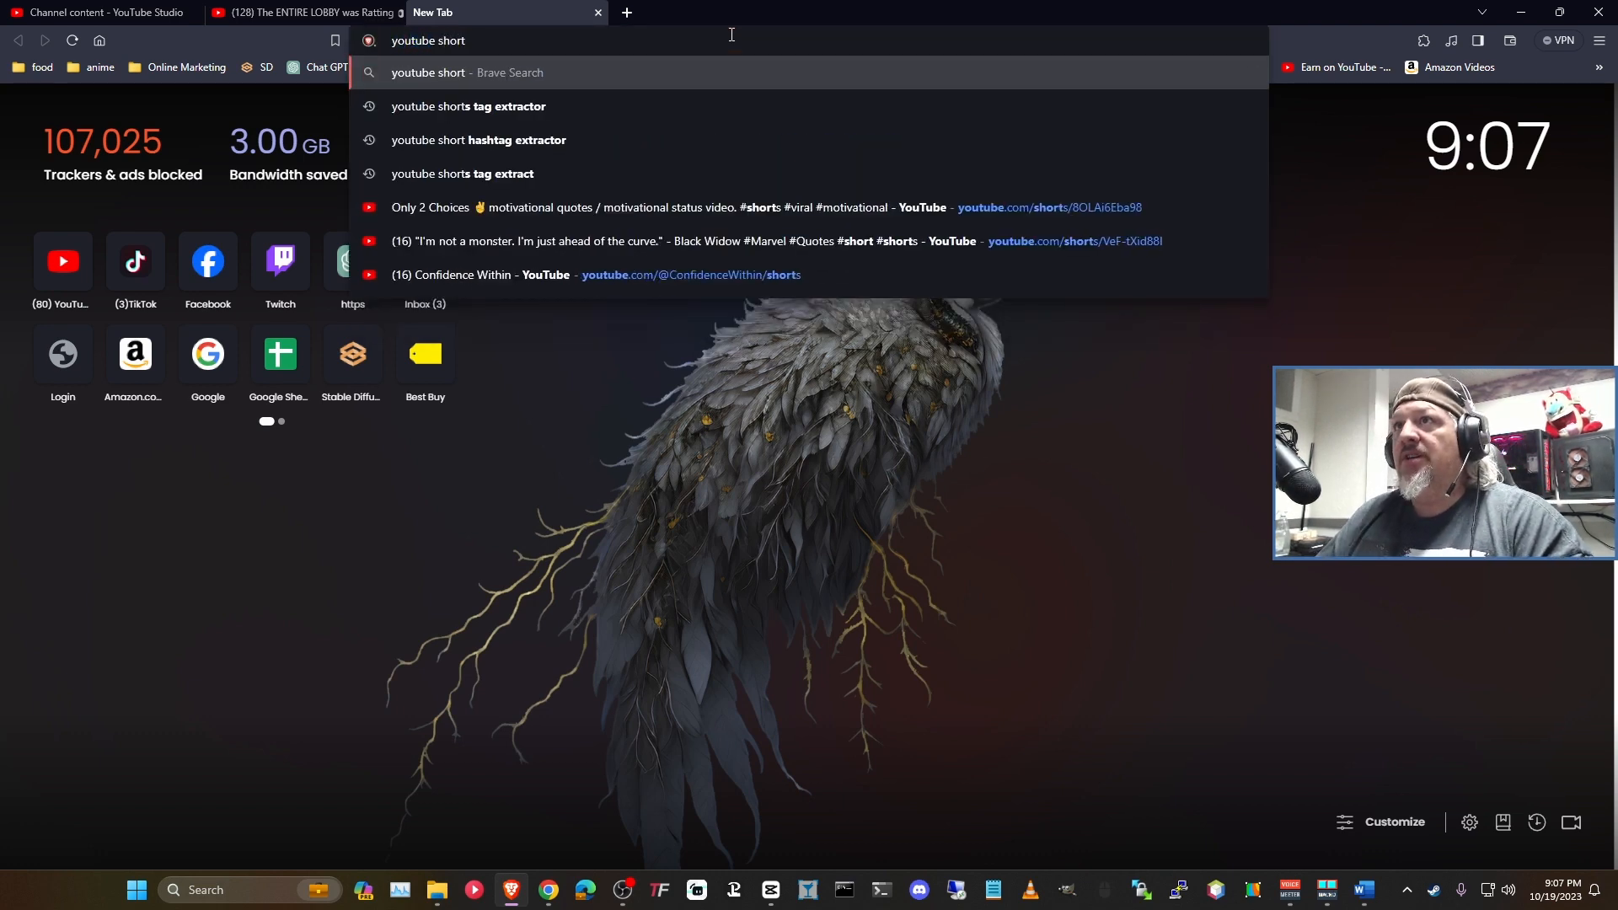
key("Down")
key("Return")
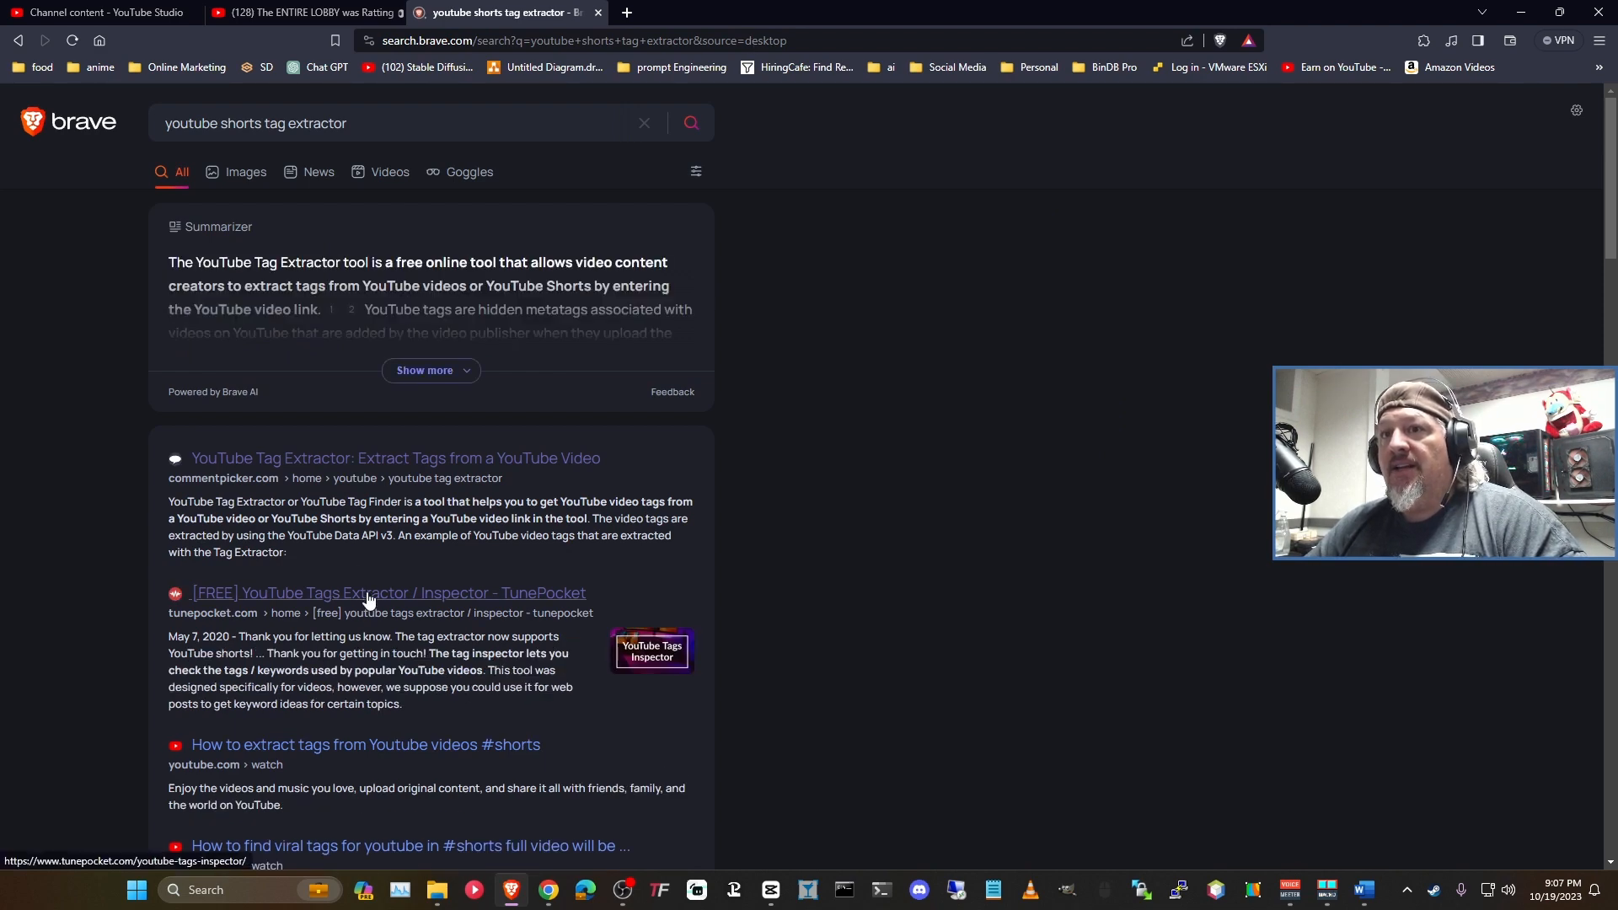
left_click(368, 600)
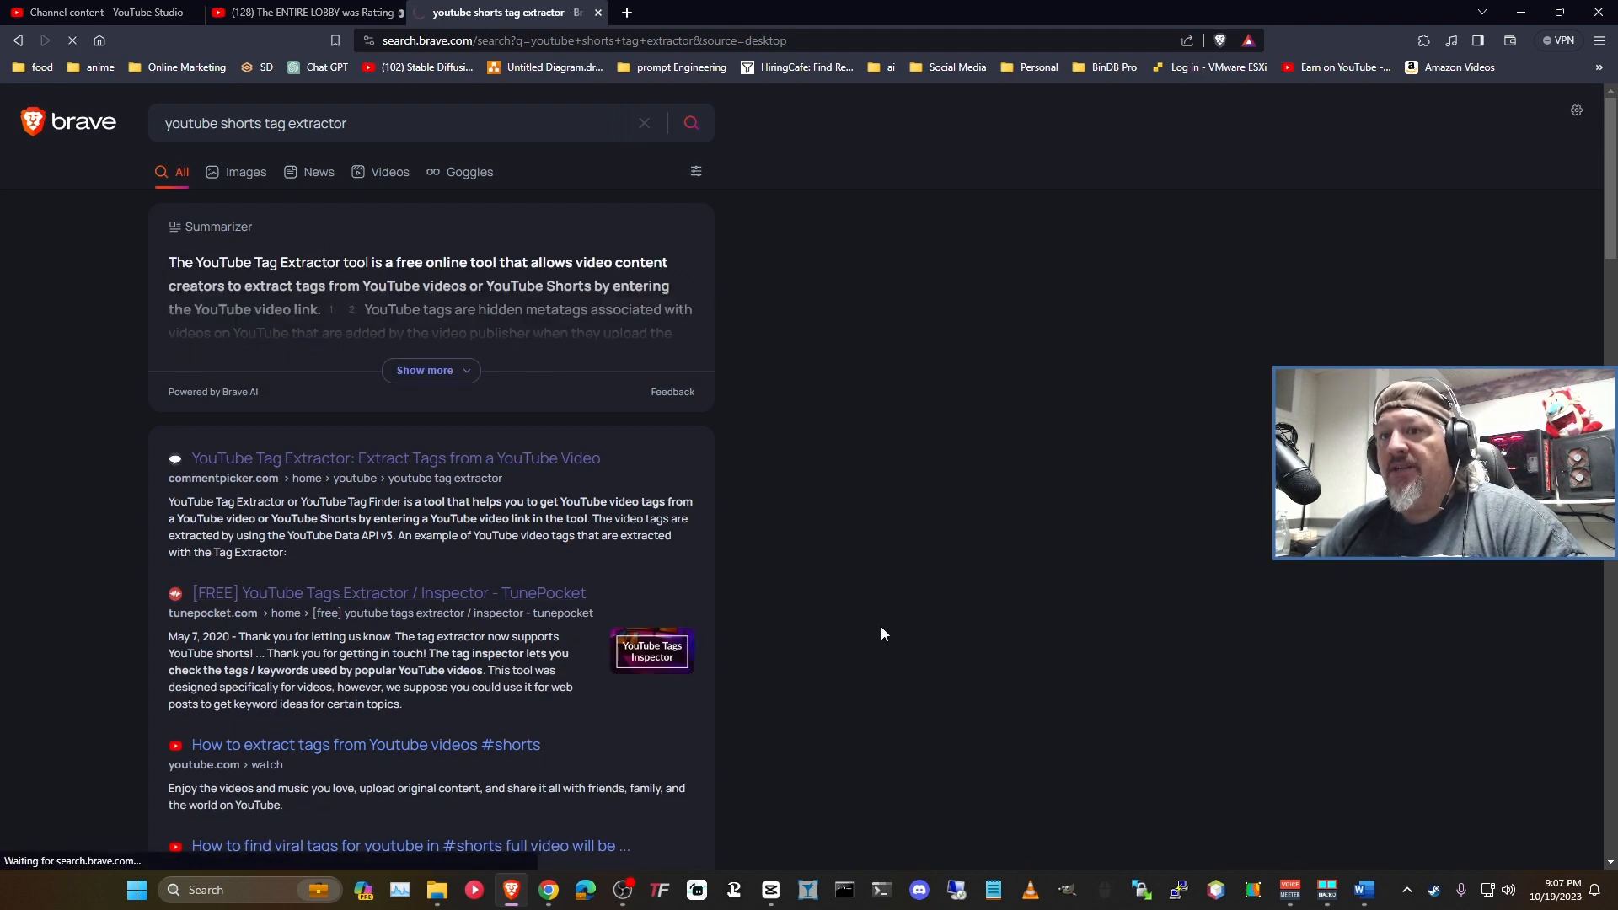
Step: Extract the tags from the copied Short's URL, completing the robot check, and copy the whole tag list to the clipboard
left_click(742, 410)
type("https://www.youtube.com/shorts/xC560LIKjLo?feature")
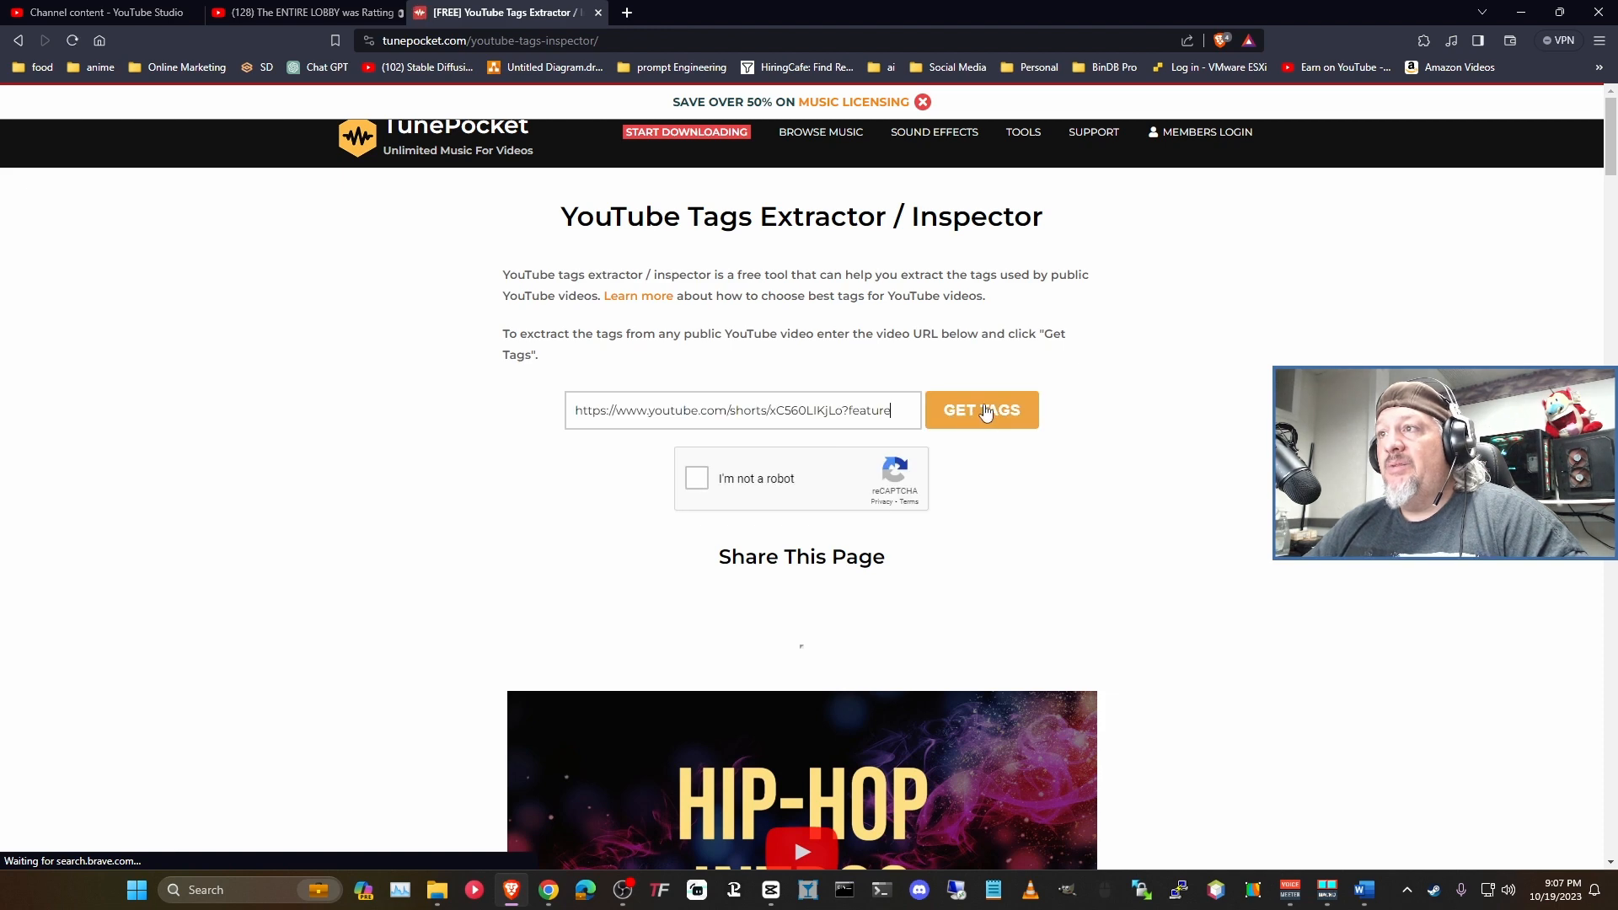
left_click(691, 478)
left_click(1003, 428)
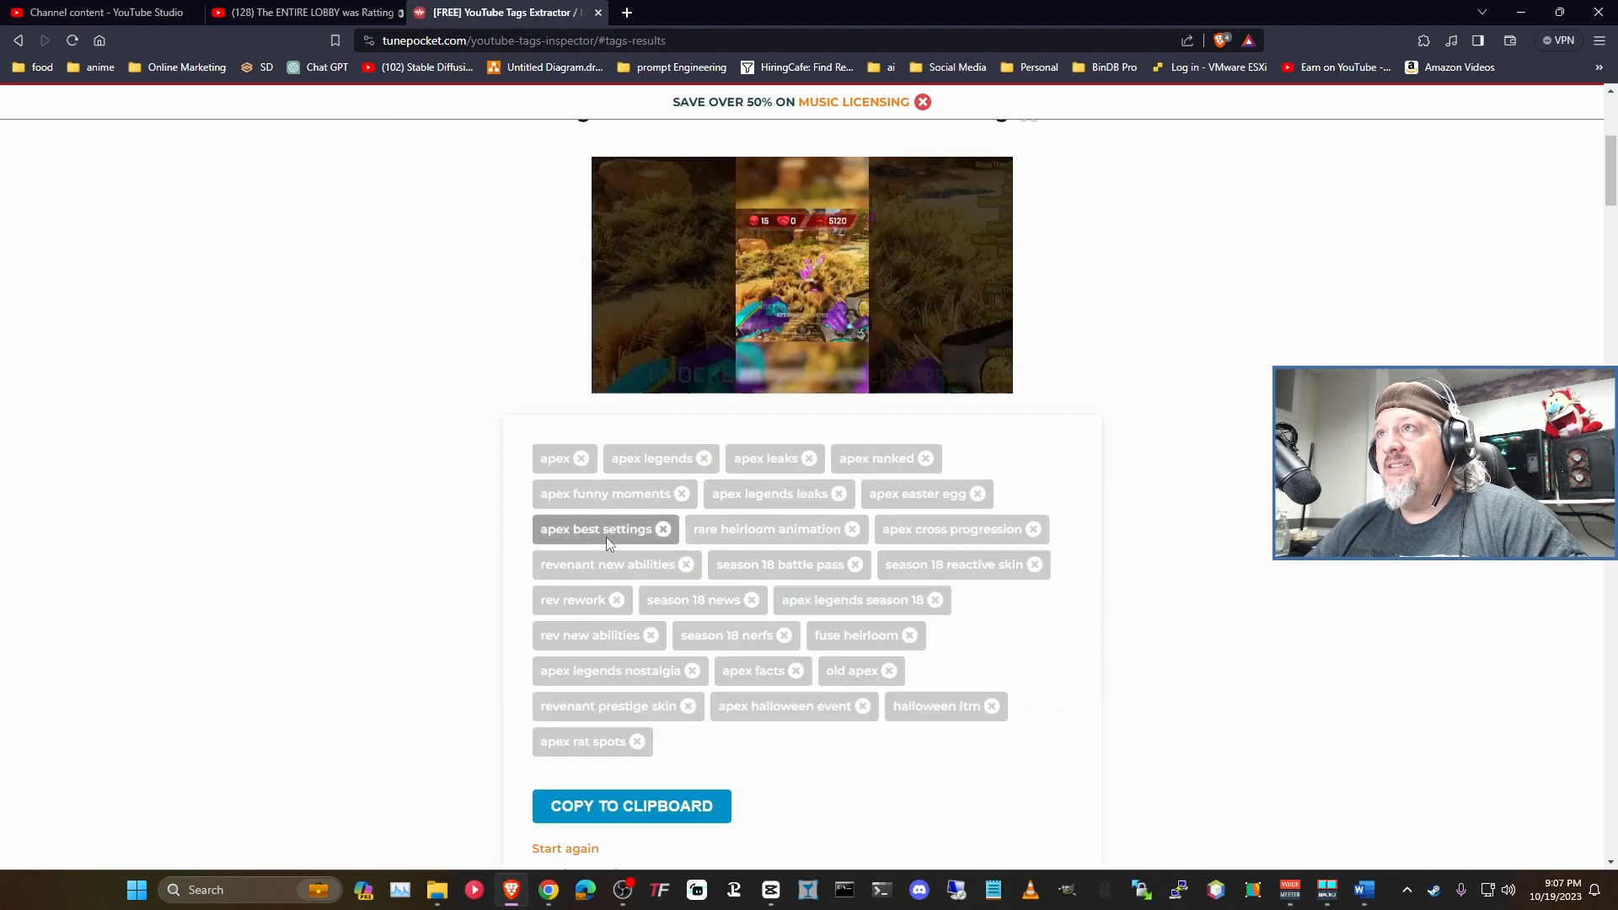
left_click(632, 806)
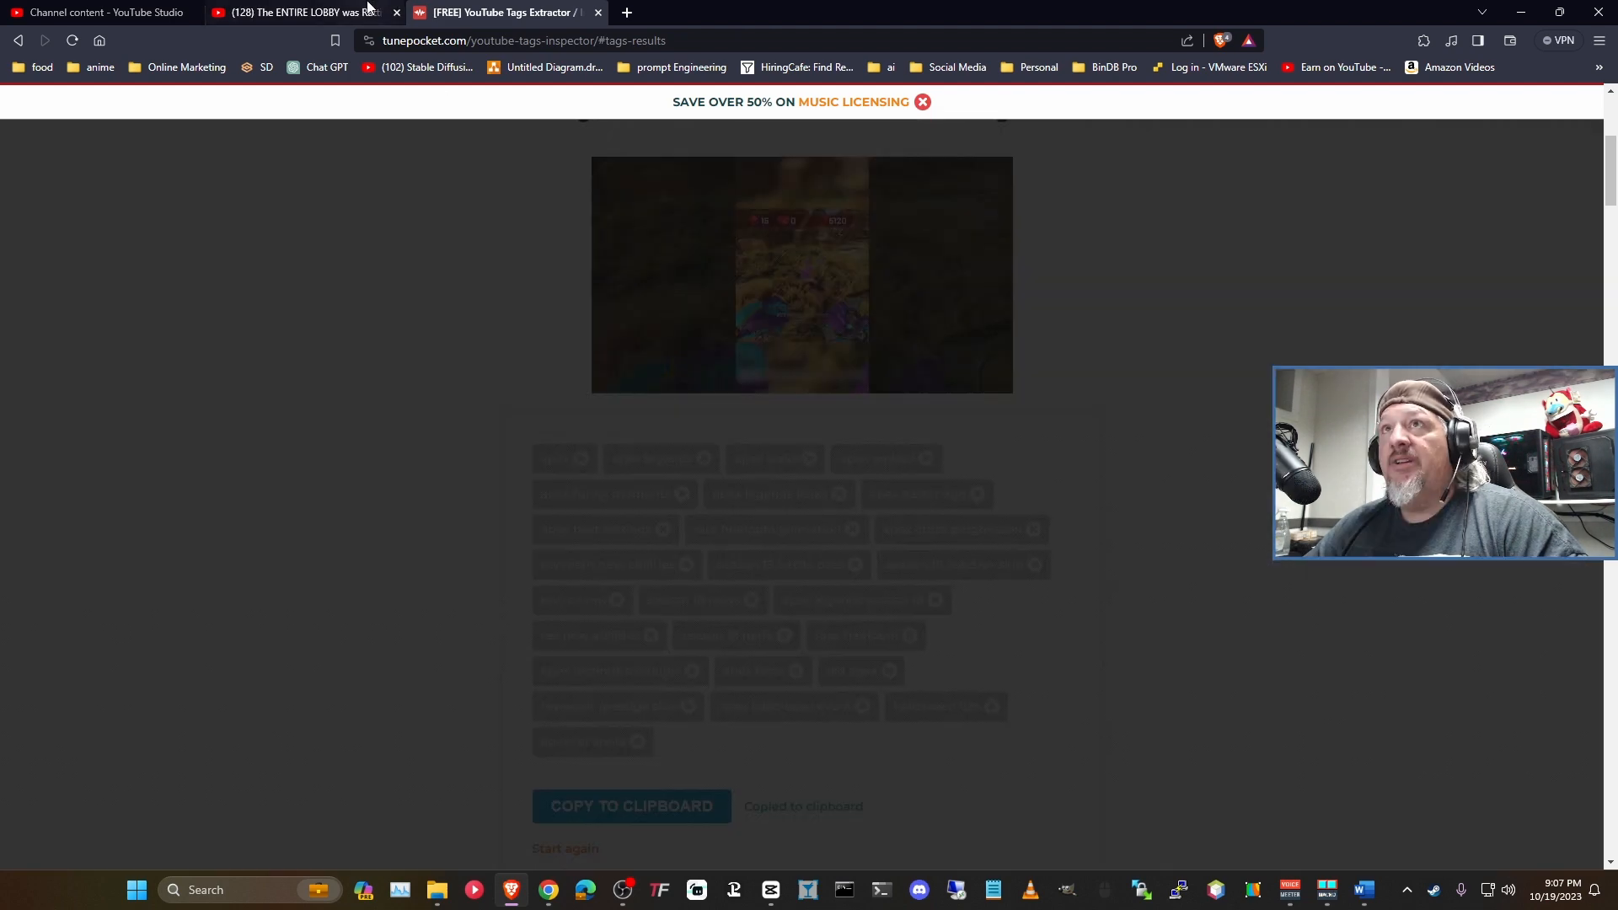
Step: Return to the Penalty.mp4 upload in YouTube Studio and paste the copied tags as the video's tags
left_click(303, 12)
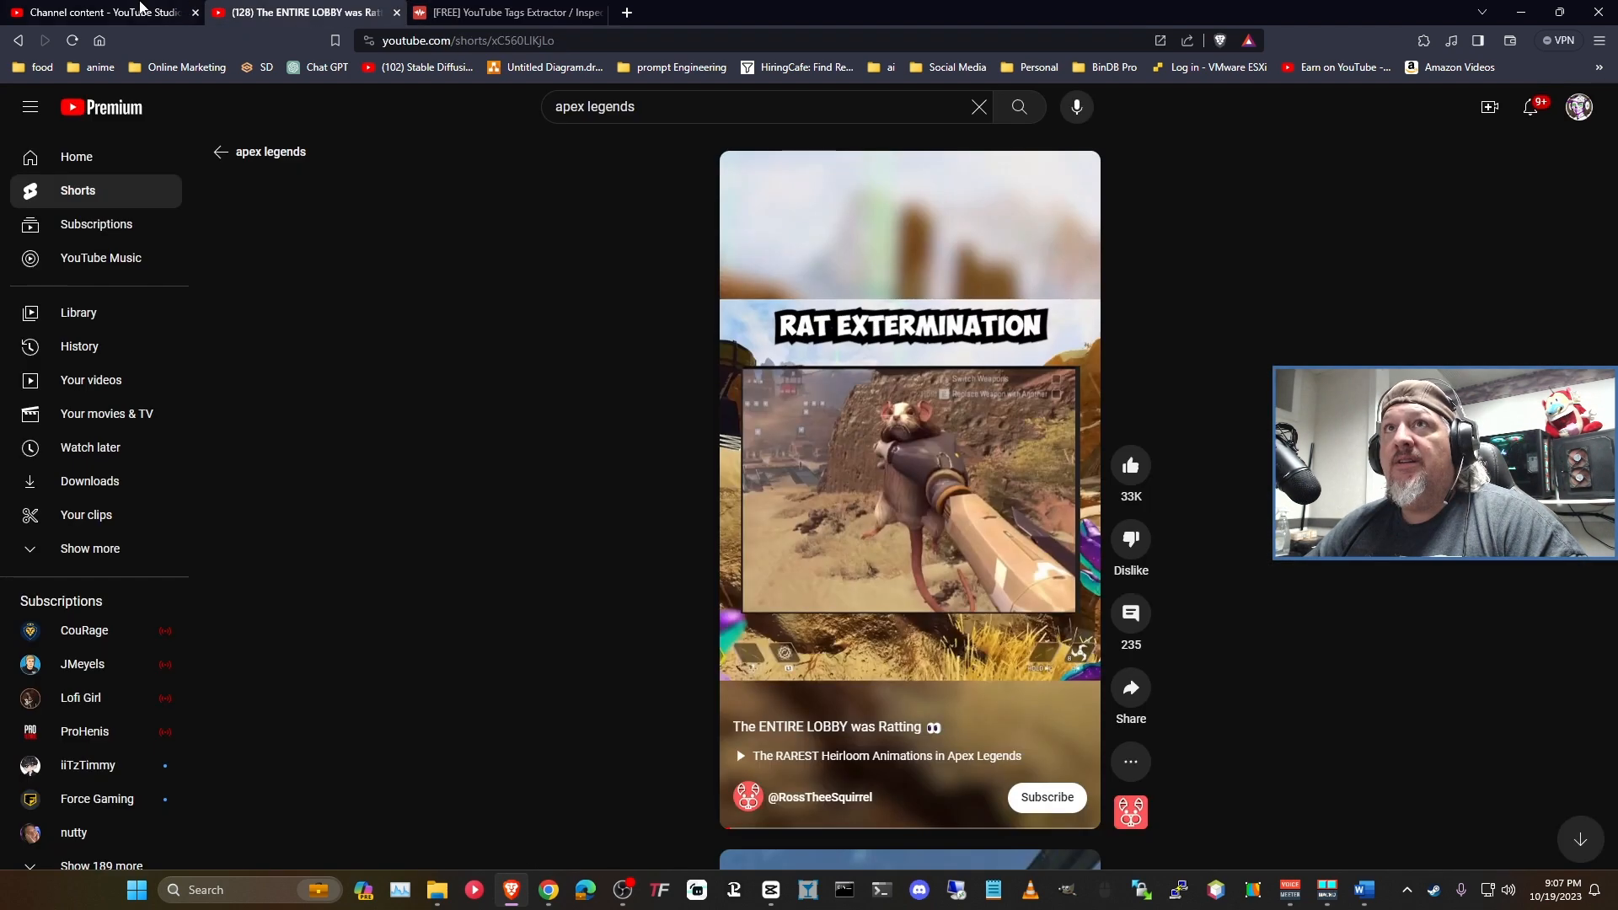
left_click(128, 8)
scroll(720, 583, "down", 10)
left_click(699, 595)
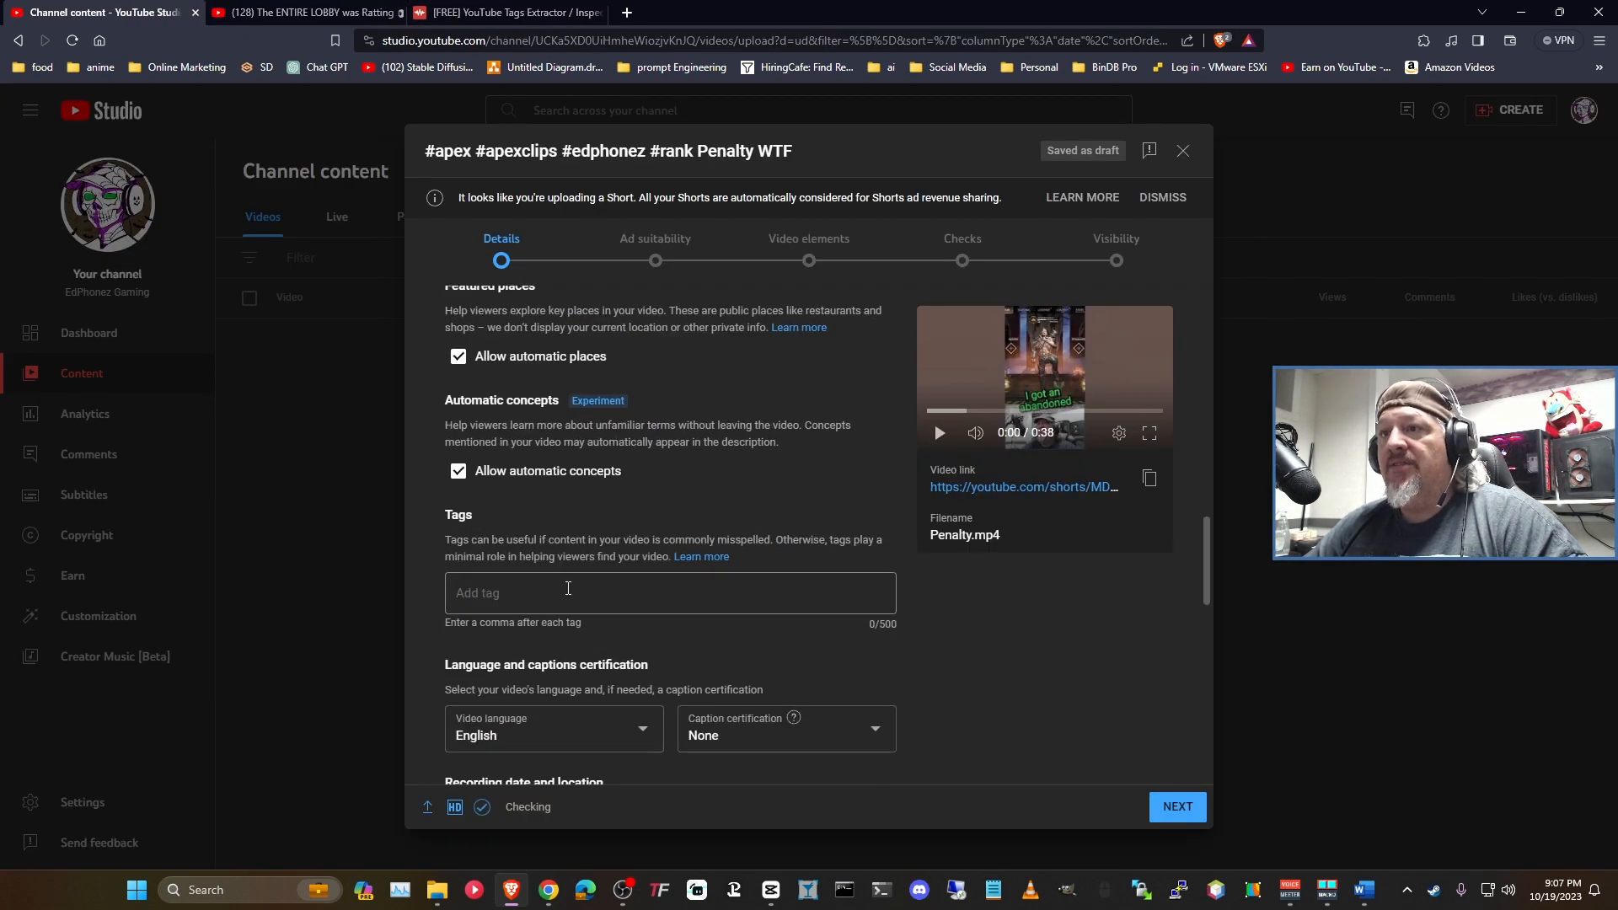
key("ctrl+v")
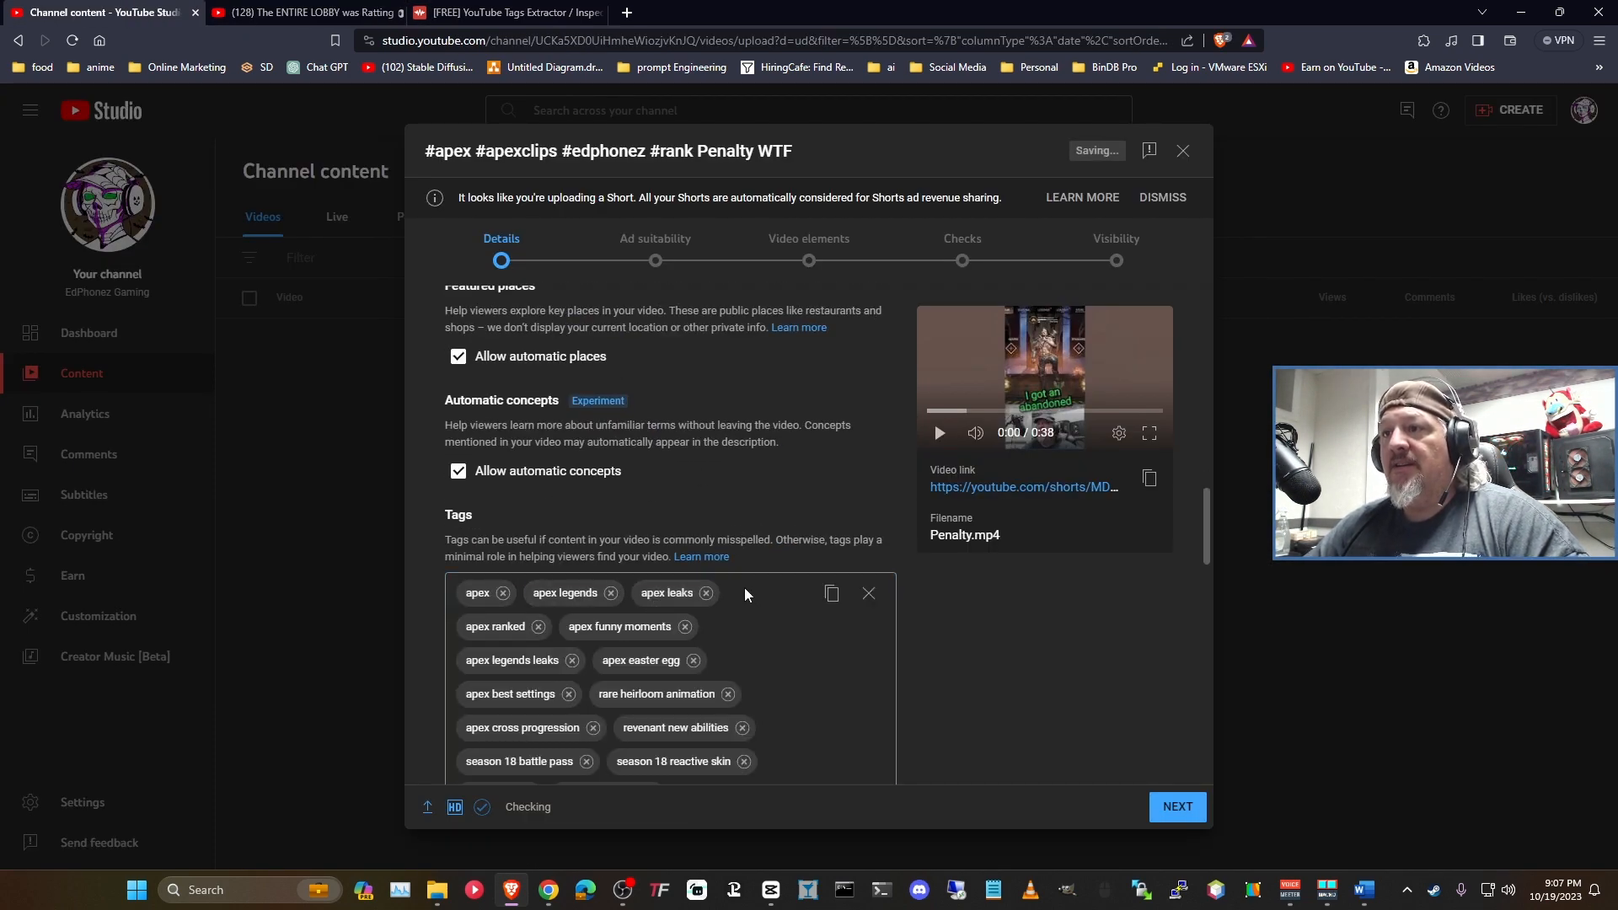
Step: Add the tags "edphonez" and "rank" to the video's tags and remove the "apex halloween event" tag
scroll(744, 598, "down", 6)
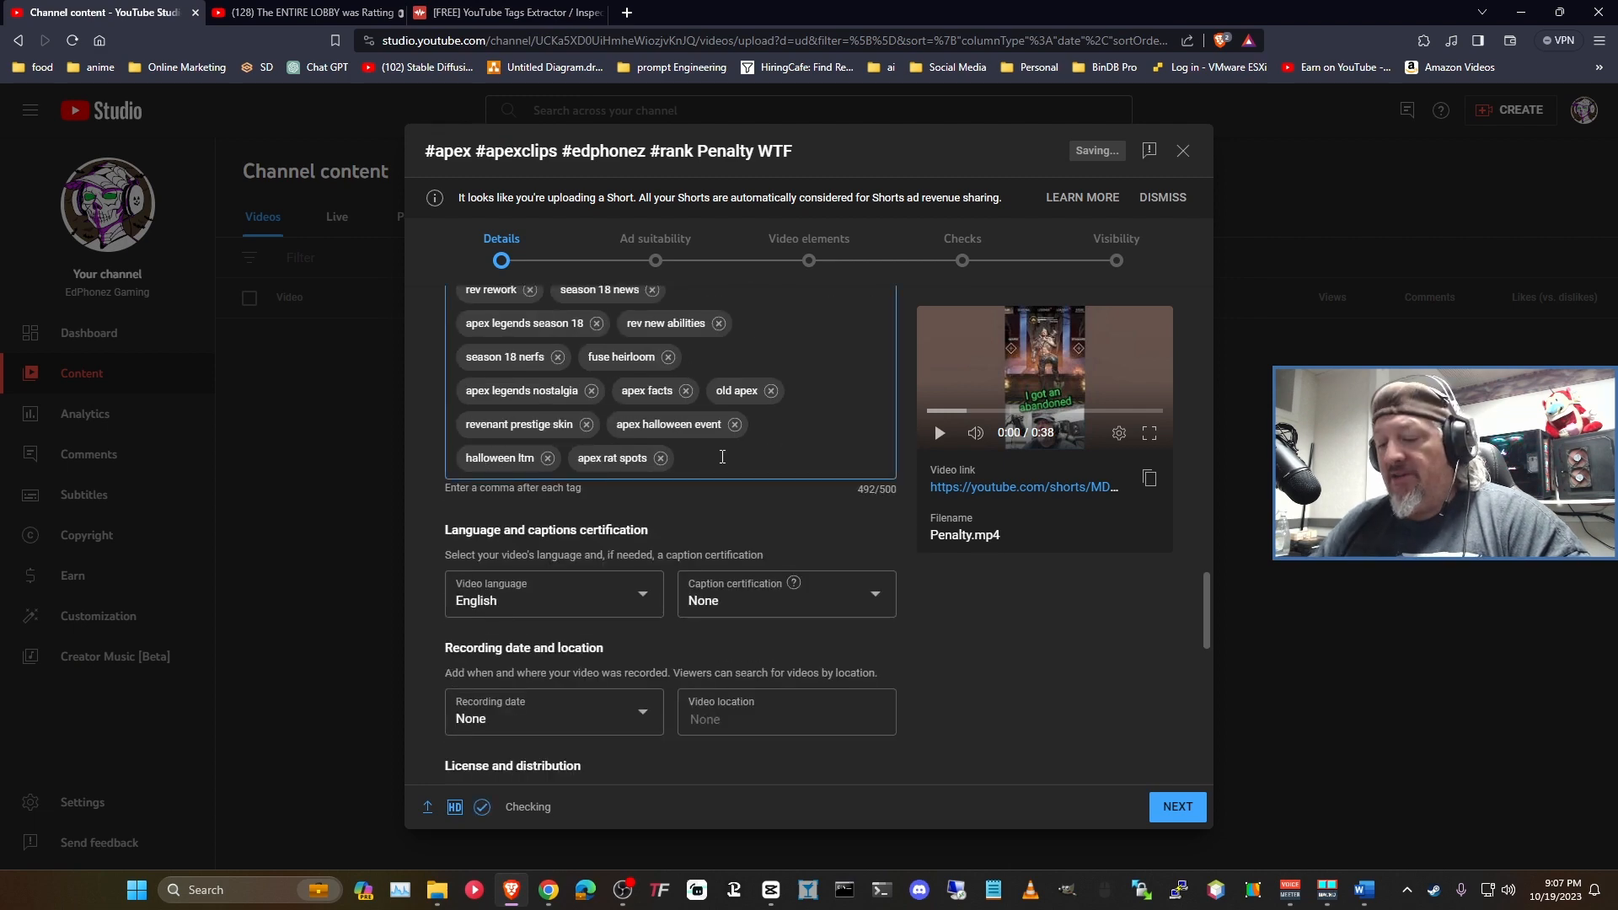
type("edphonez,")
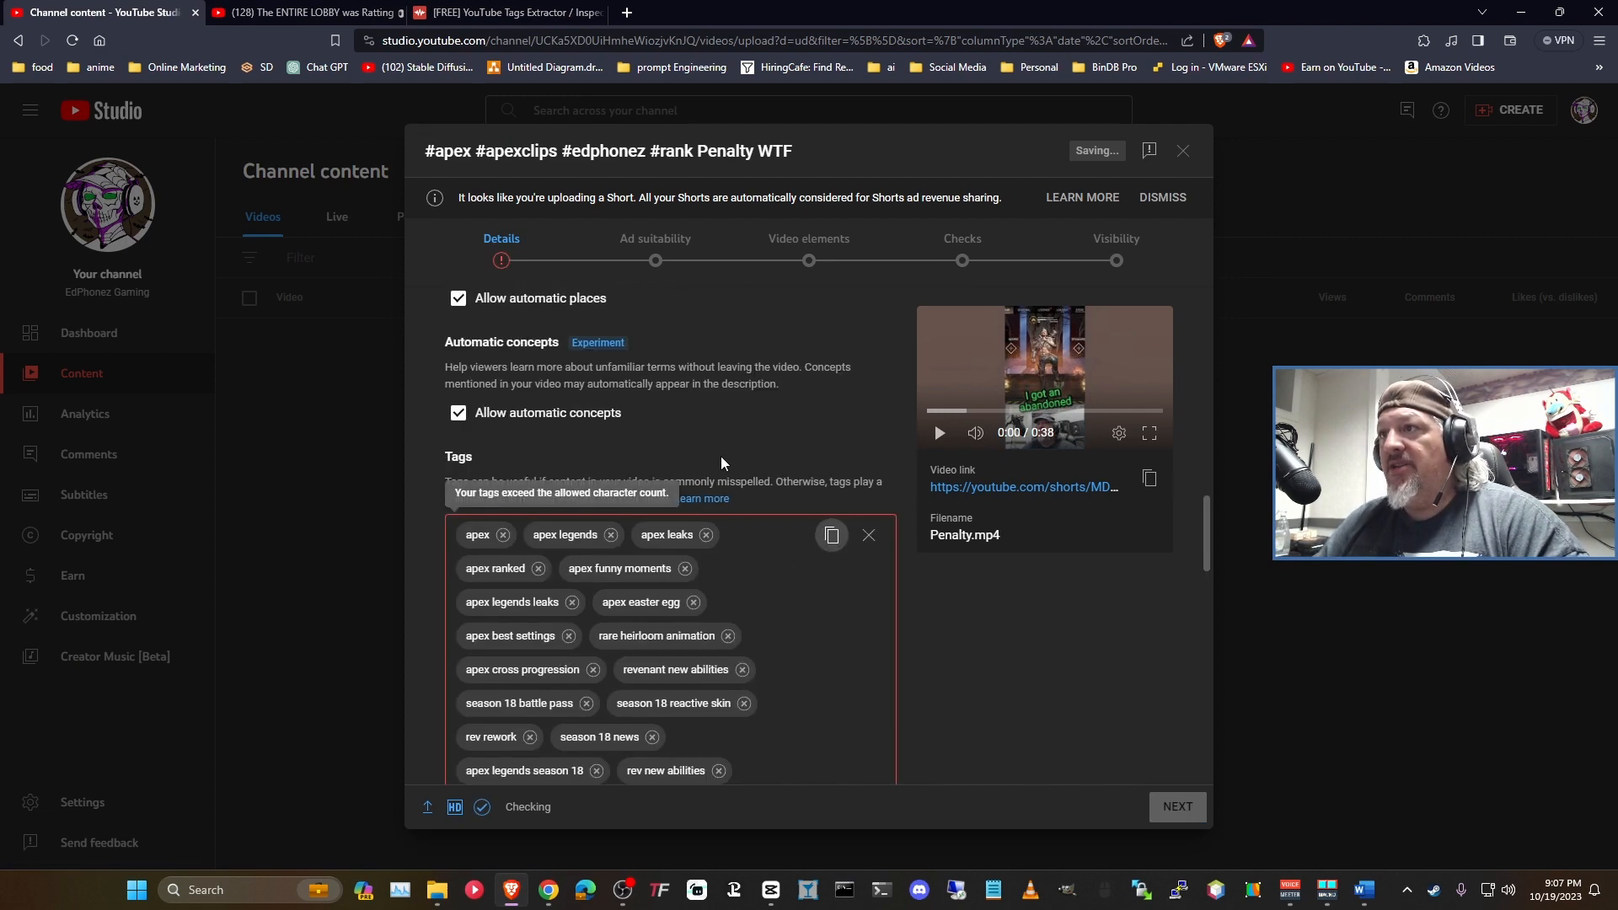
scroll(758, 499, "down", 5)
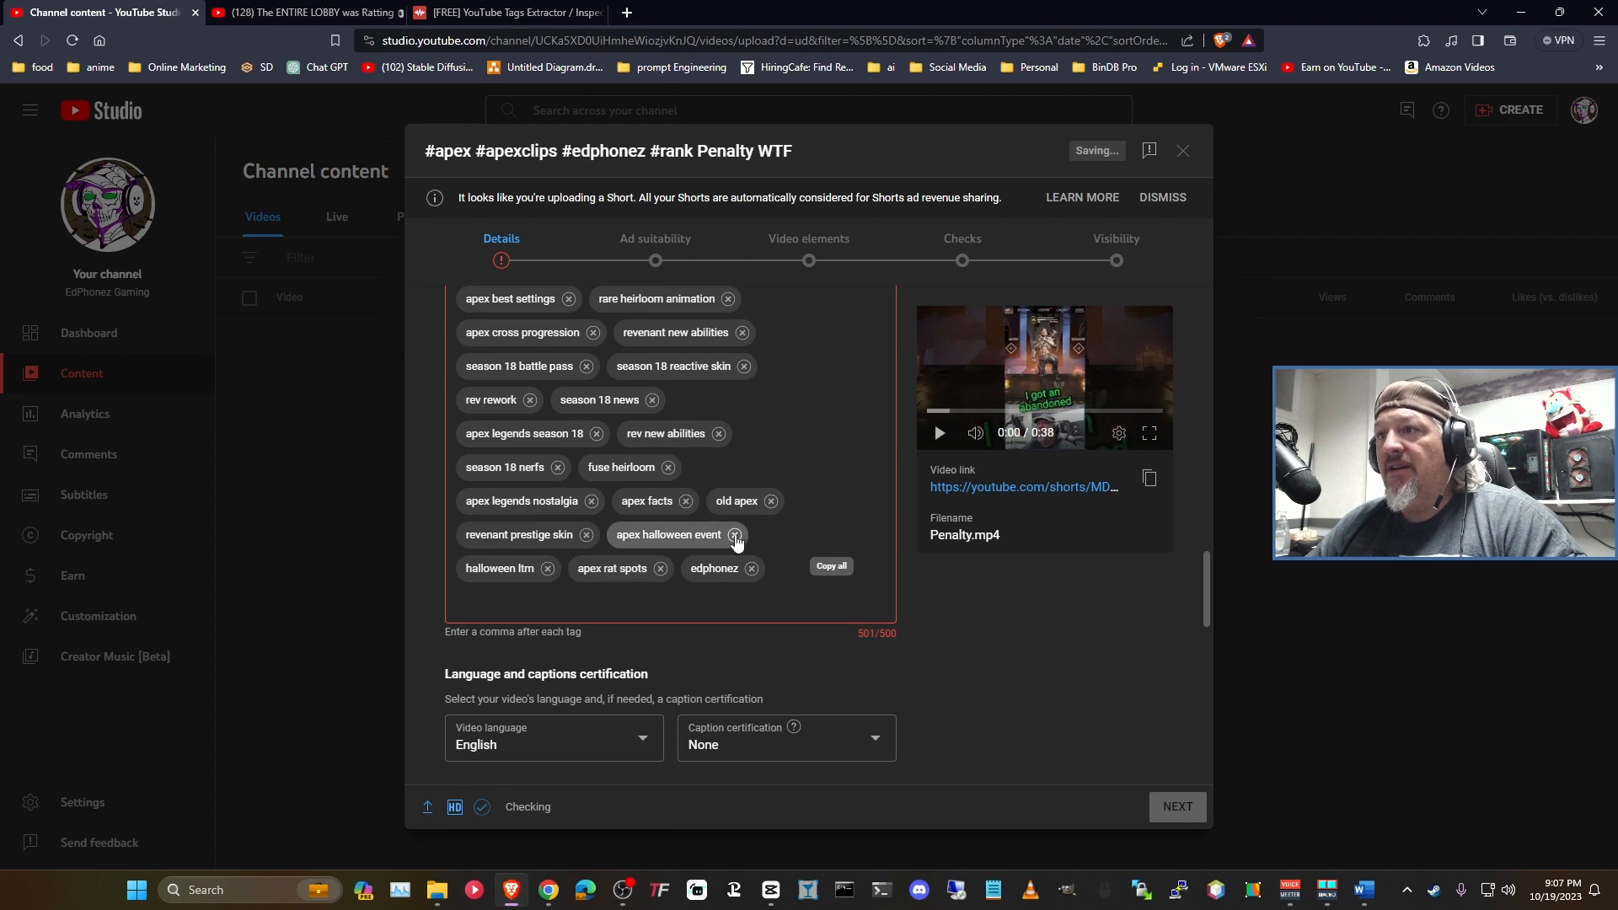
left_click(734, 534)
scroll(557, 560, "up", 3)
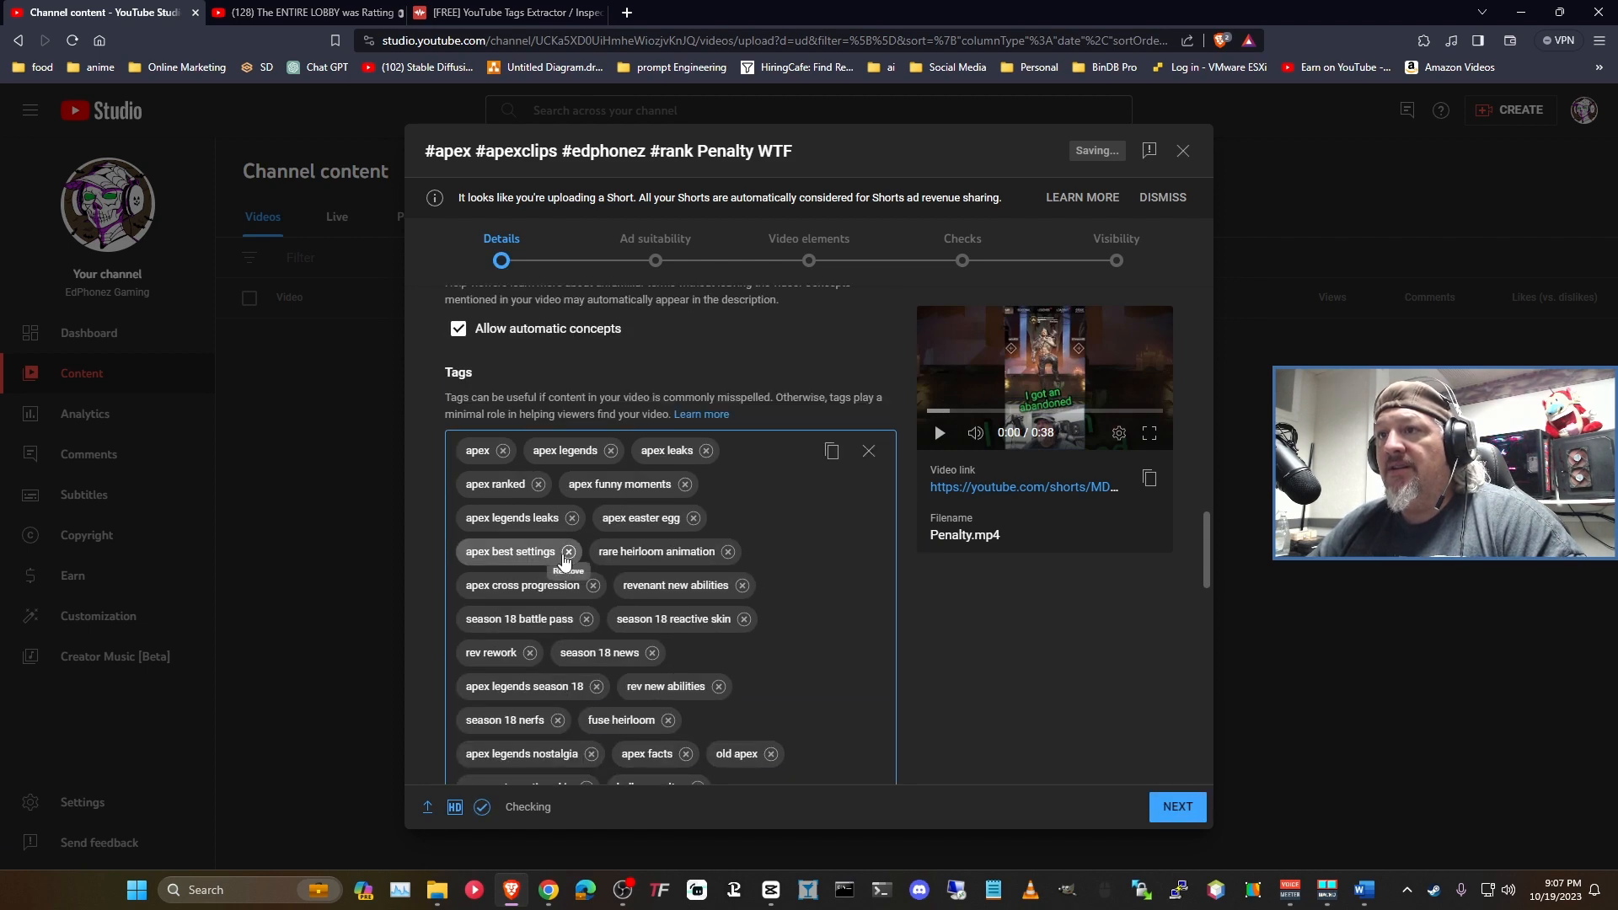
scroll(835, 541, "down", 8)
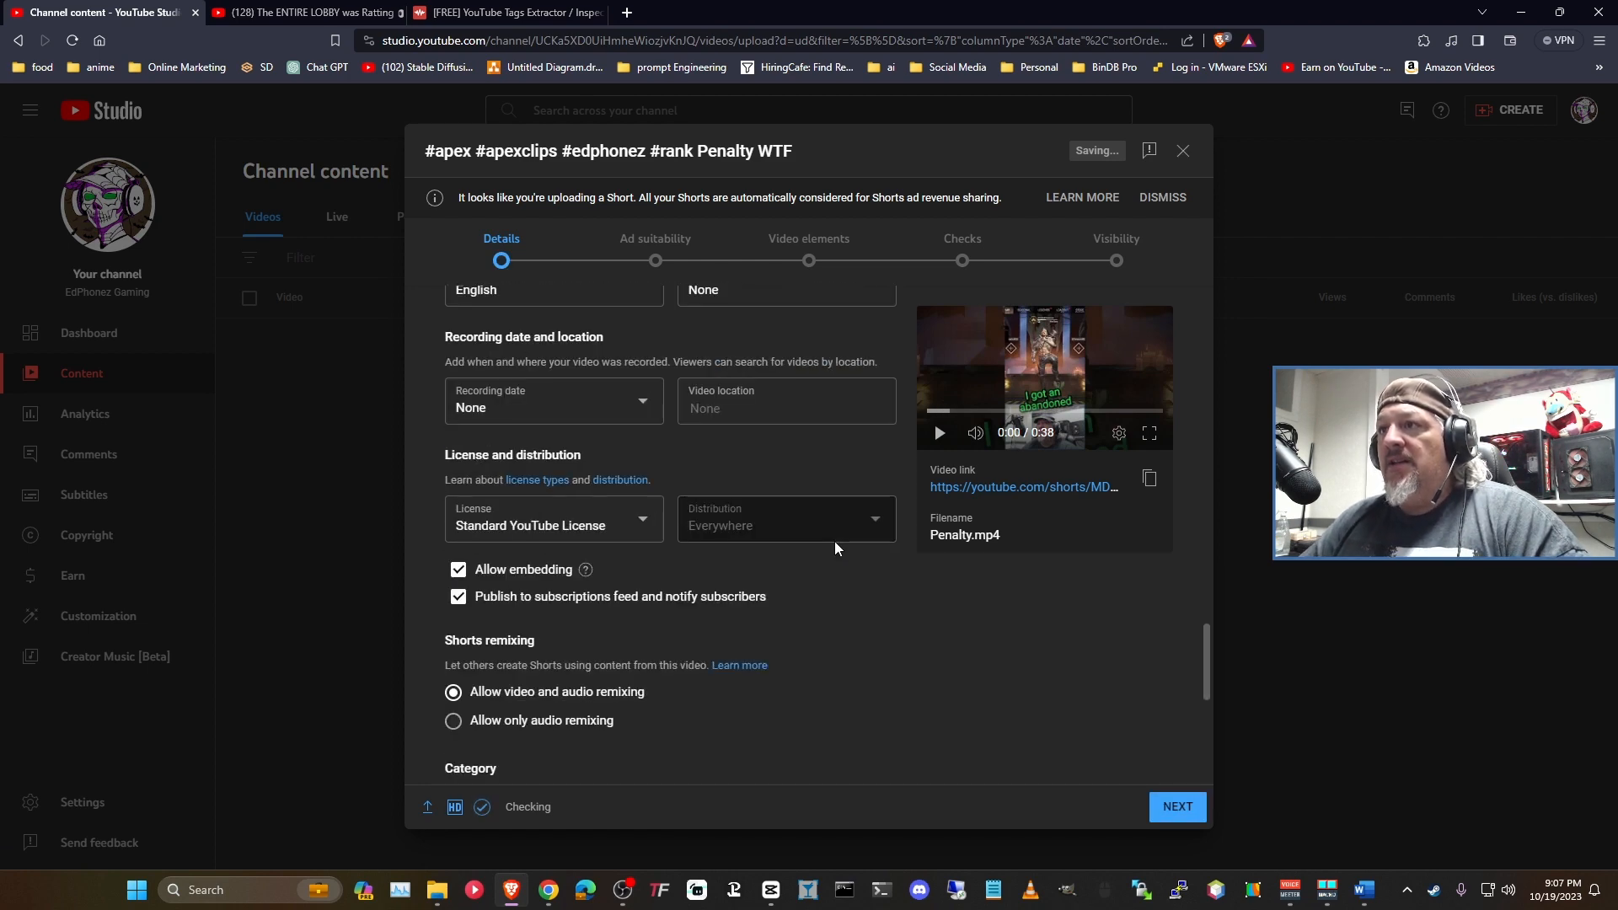
scroll(830, 544, "up", 5)
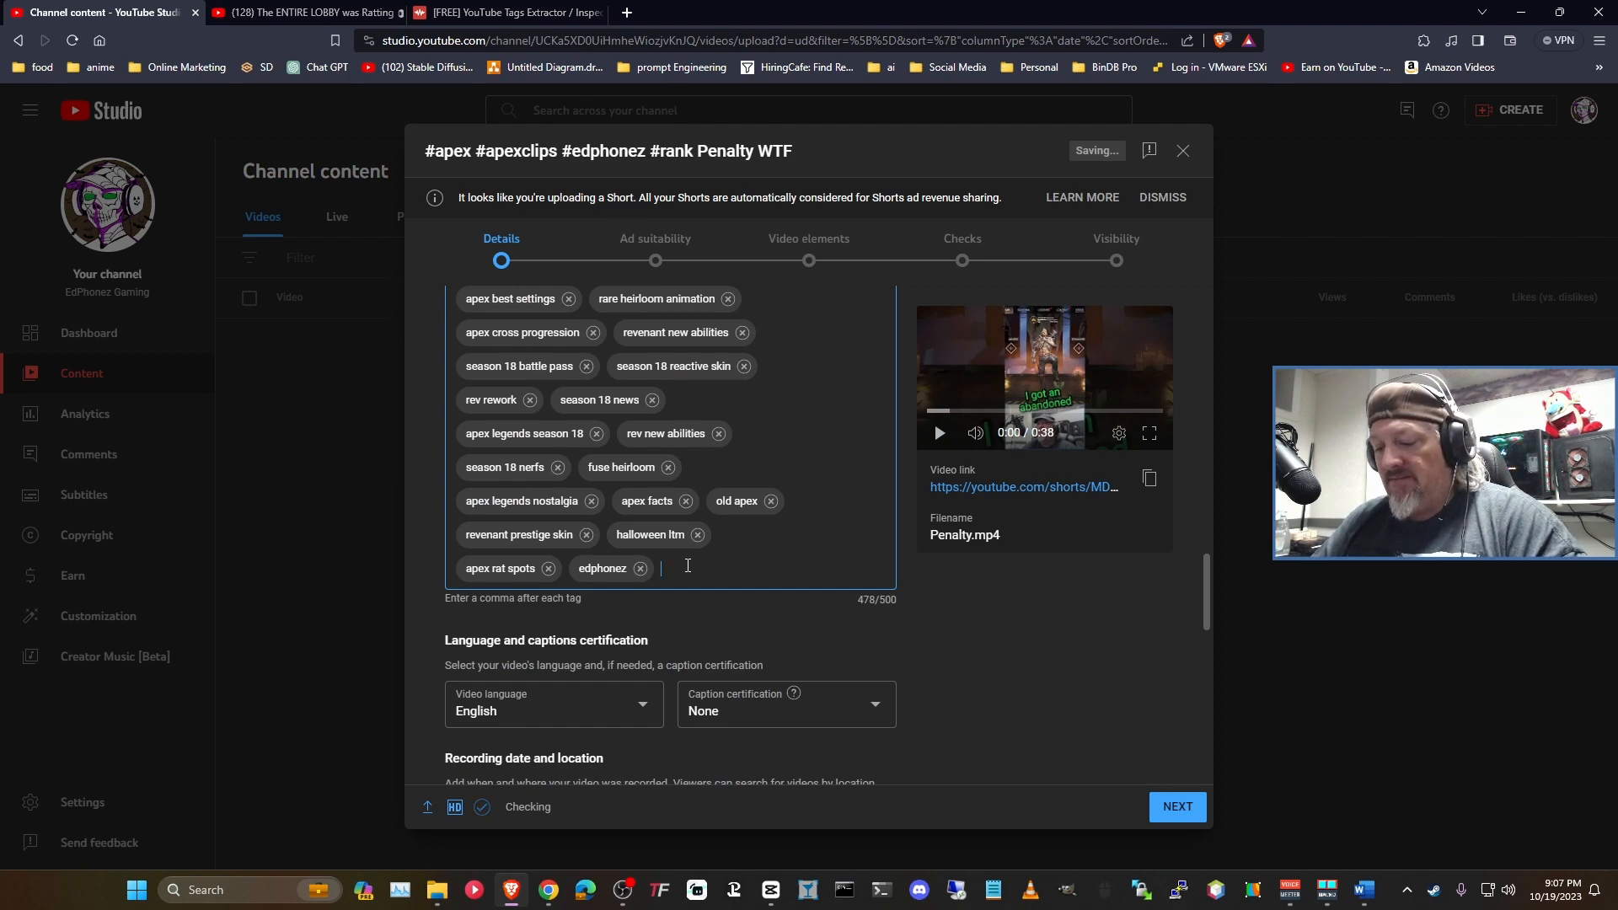
type("rank,")
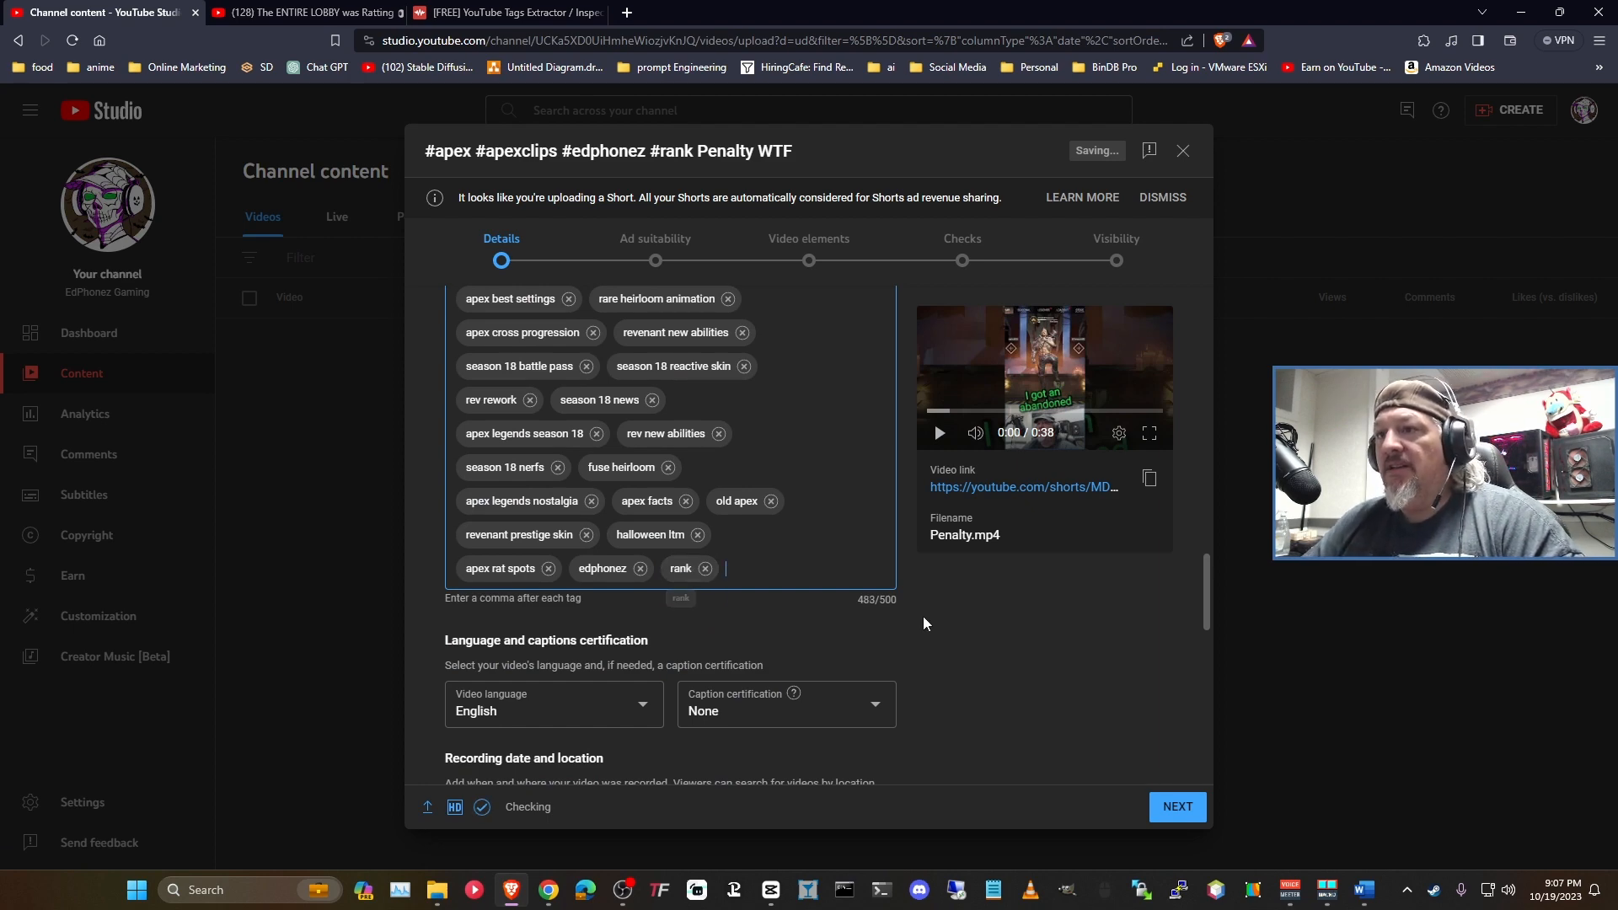
Step: Review the upload's details, from title and description through audience and paid promotion to the automatic features and tags
scroll(936, 632, "down", 3)
scroll(927, 628, "up", 15)
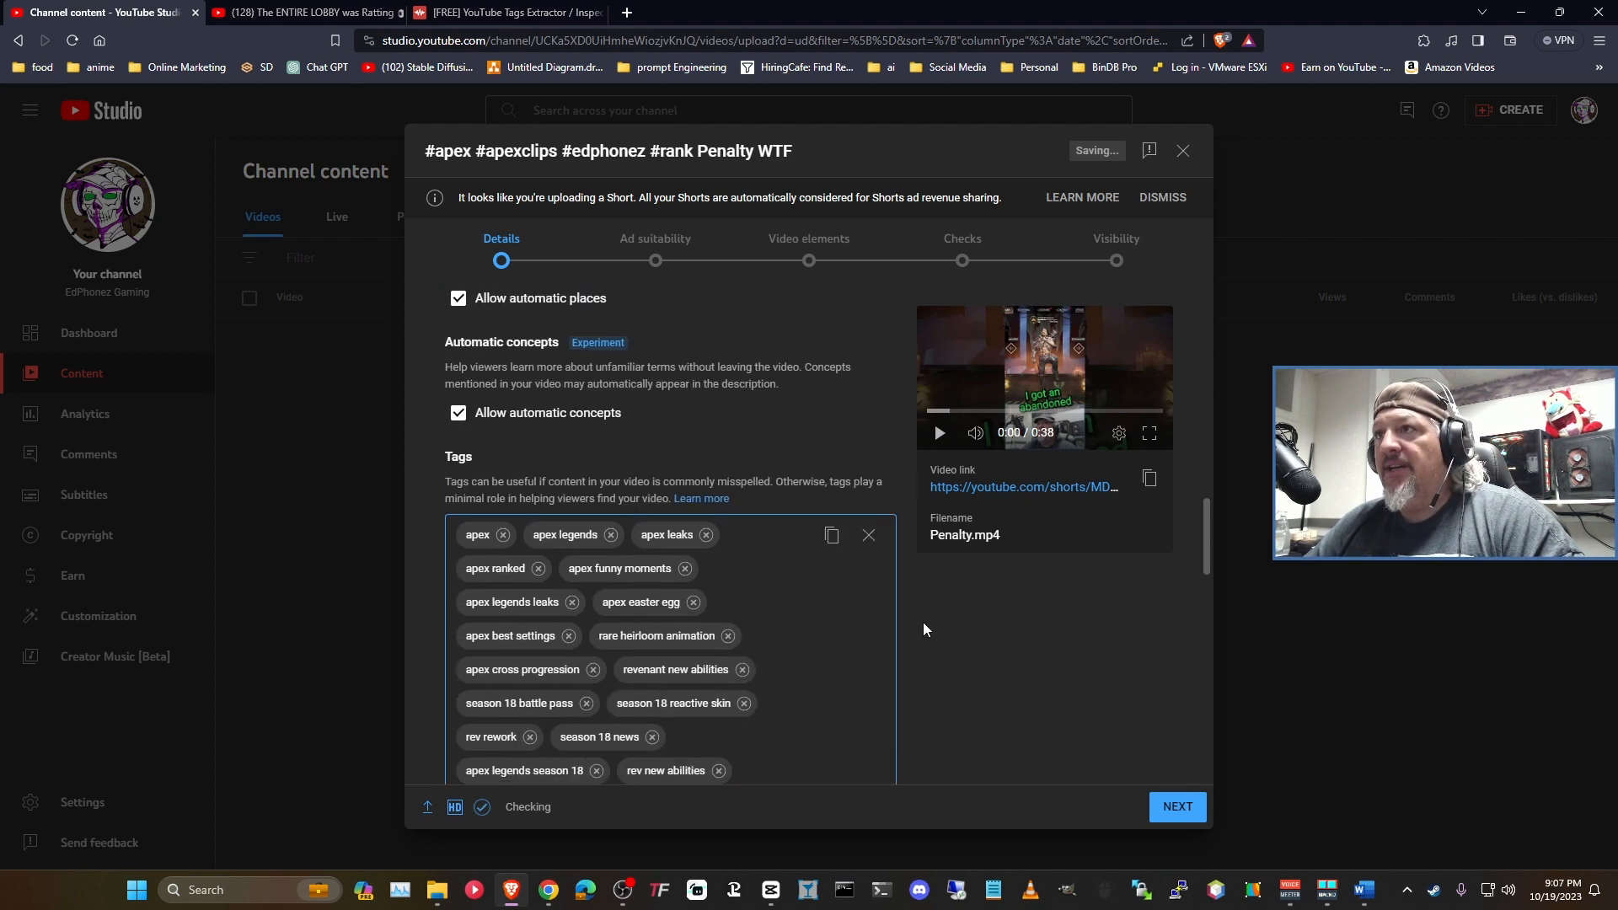
scroll(918, 637, "up", 1)
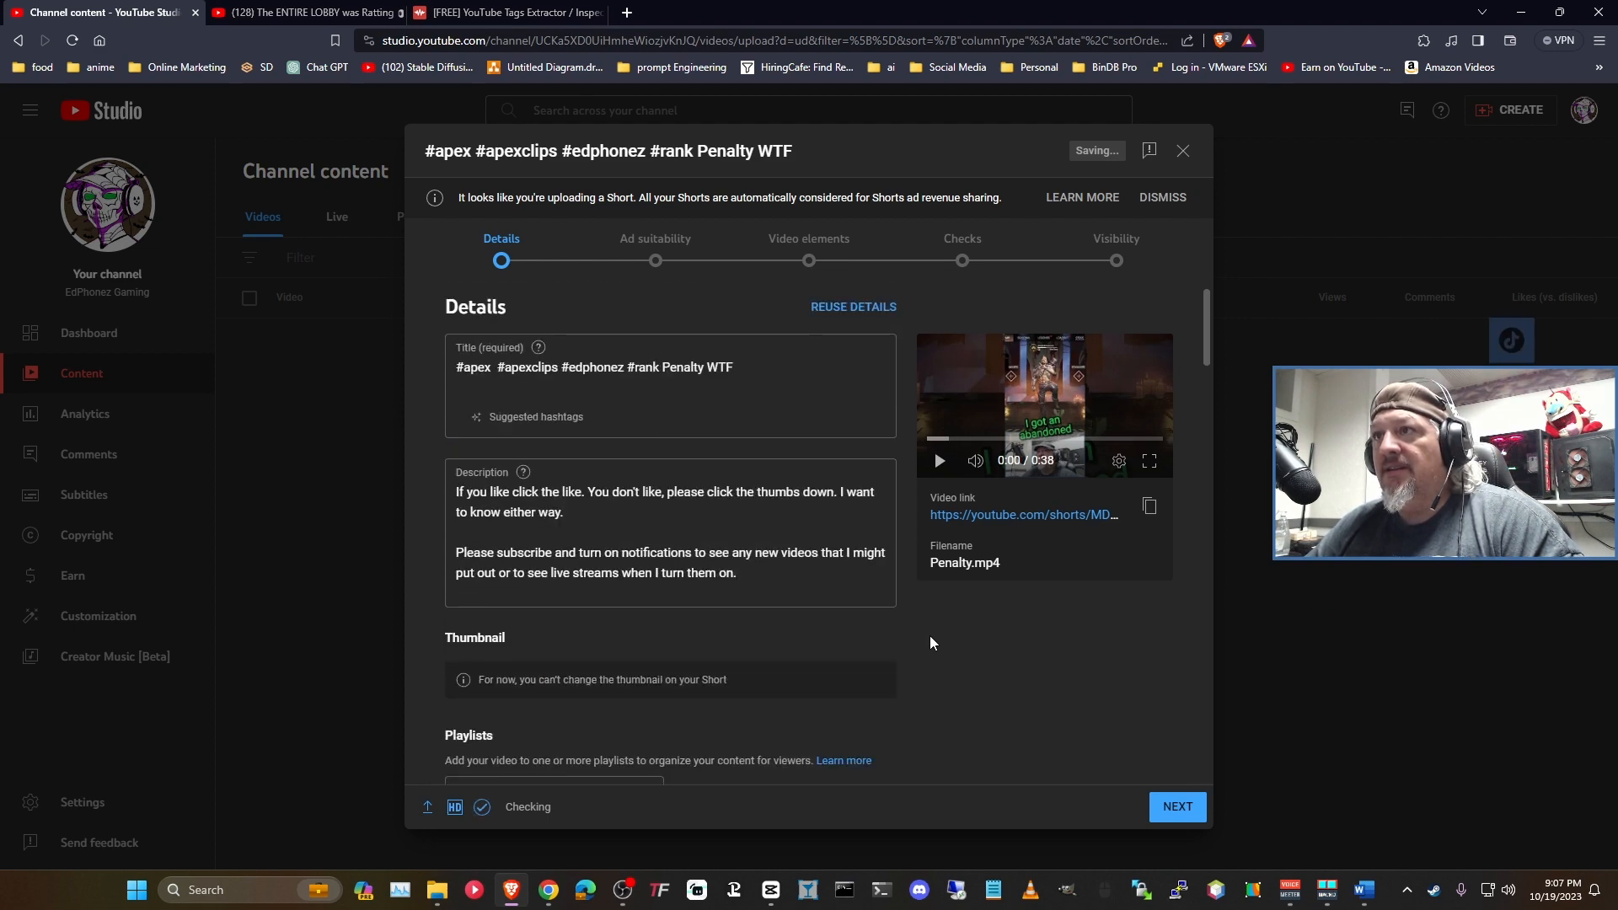
scroll(929, 636, "down", 7)
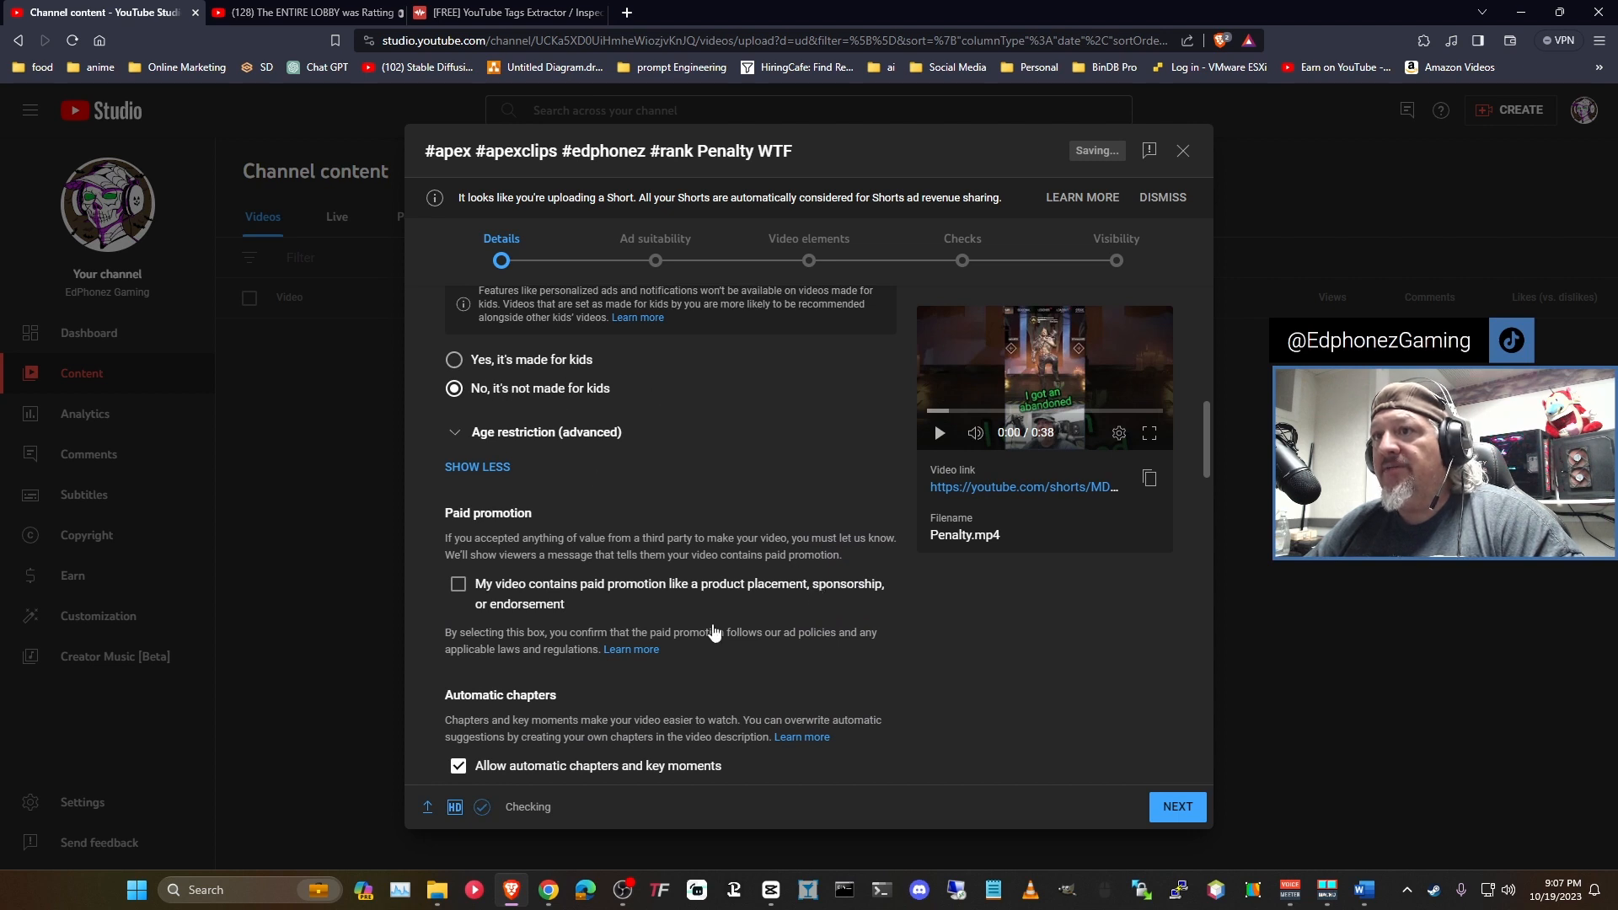
scroll(535, 616, "down", 2)
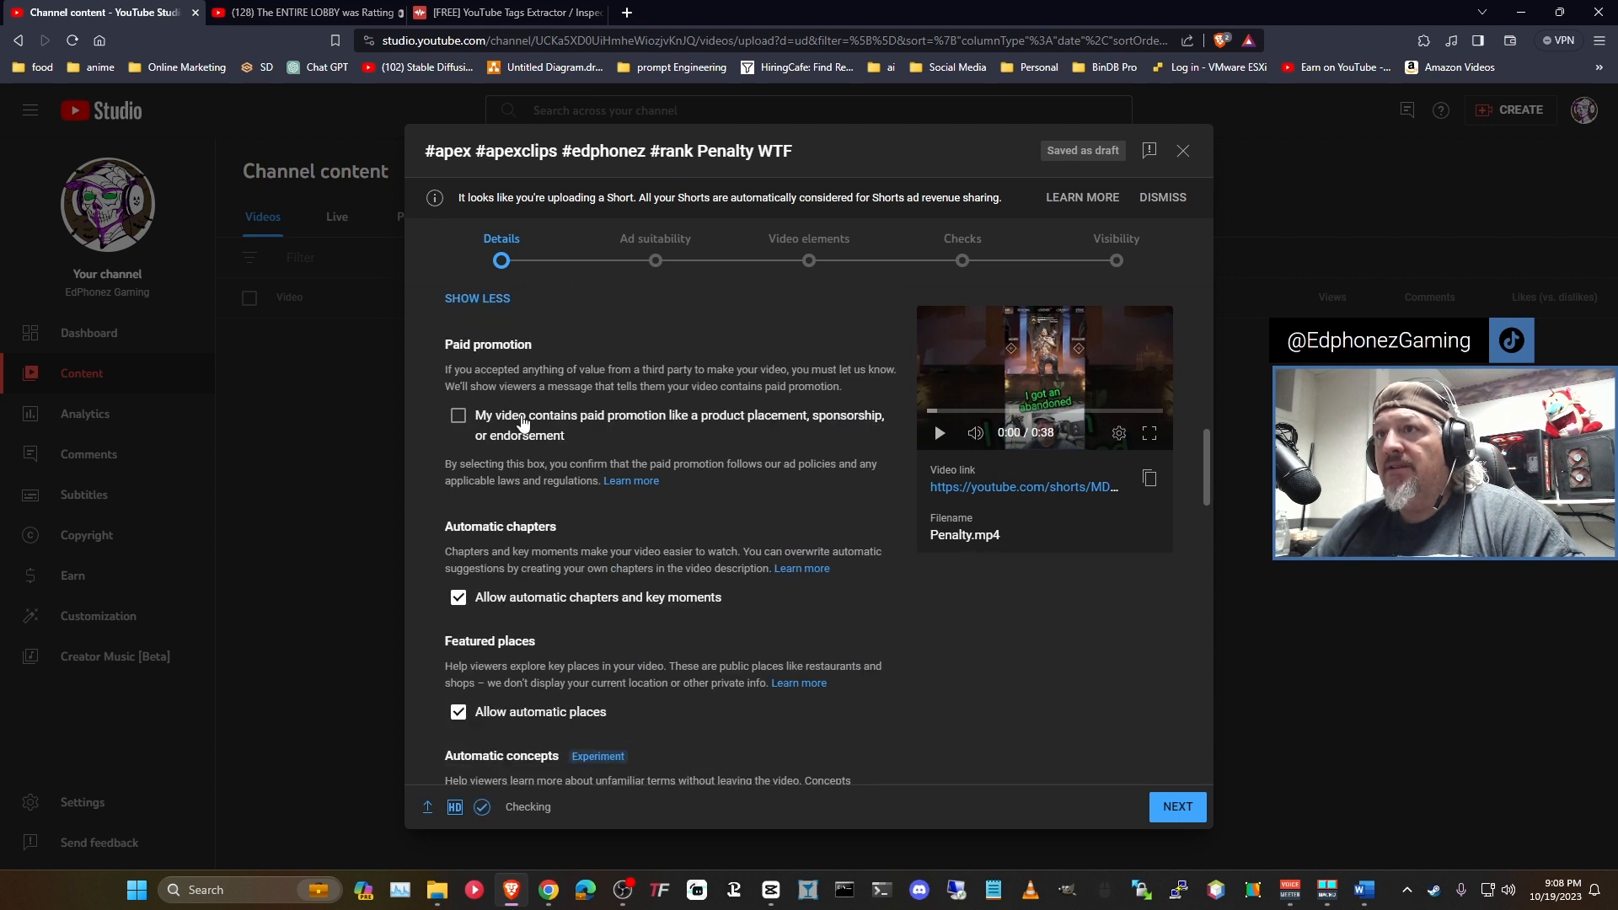
scroll(651, 557, "down", 1)
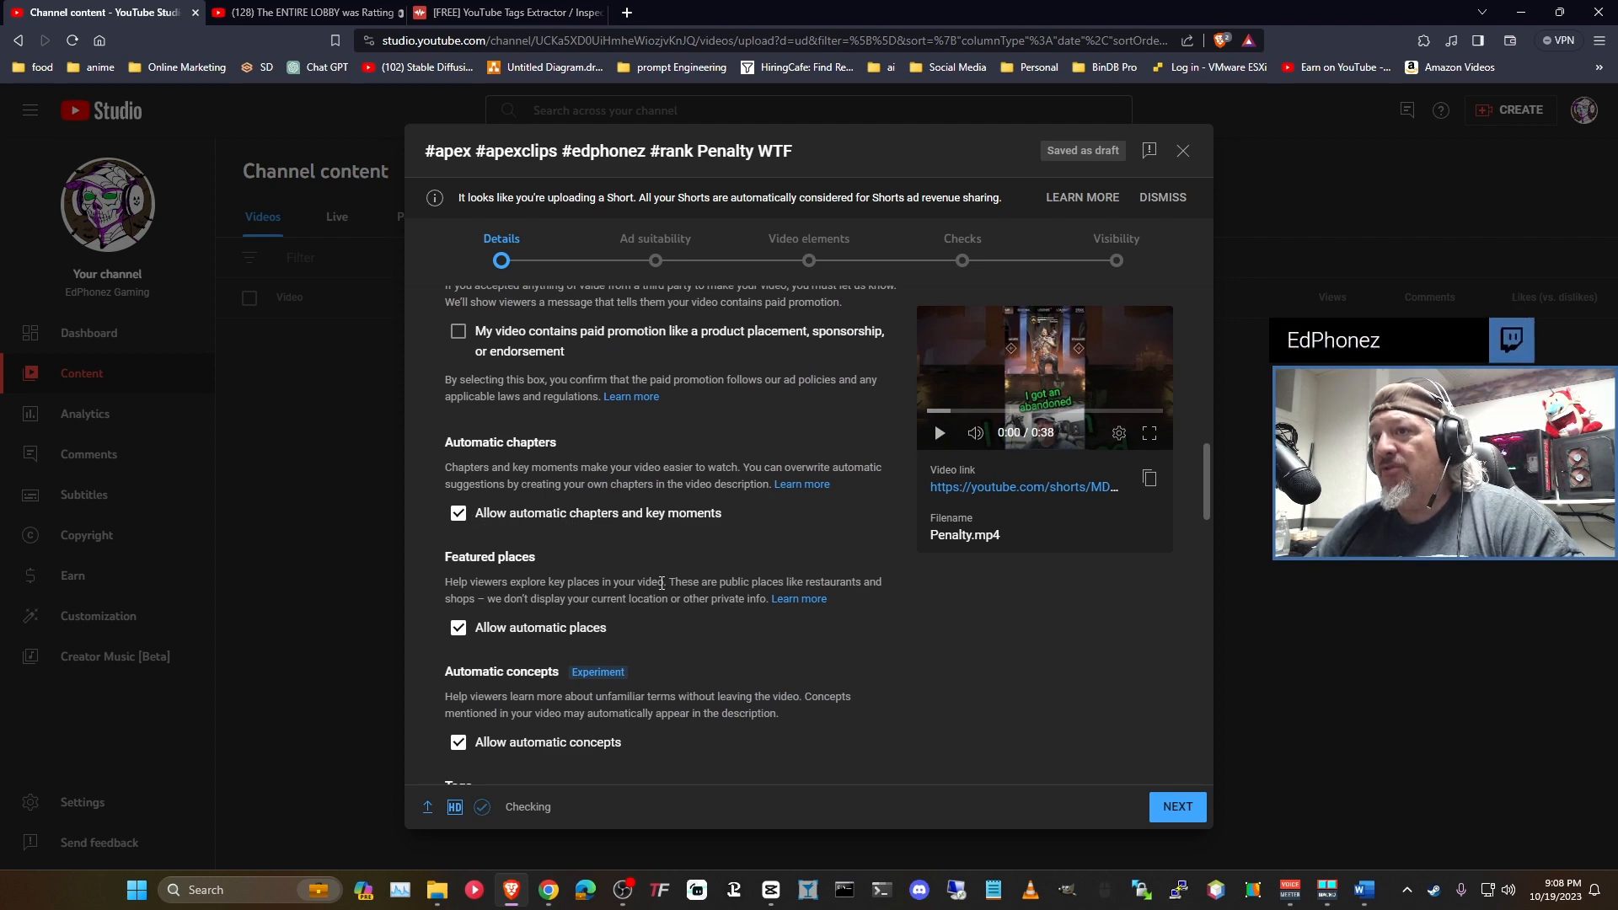
scroll(662, 582, "down", 1)
scroll(659, 585, "down", 1)
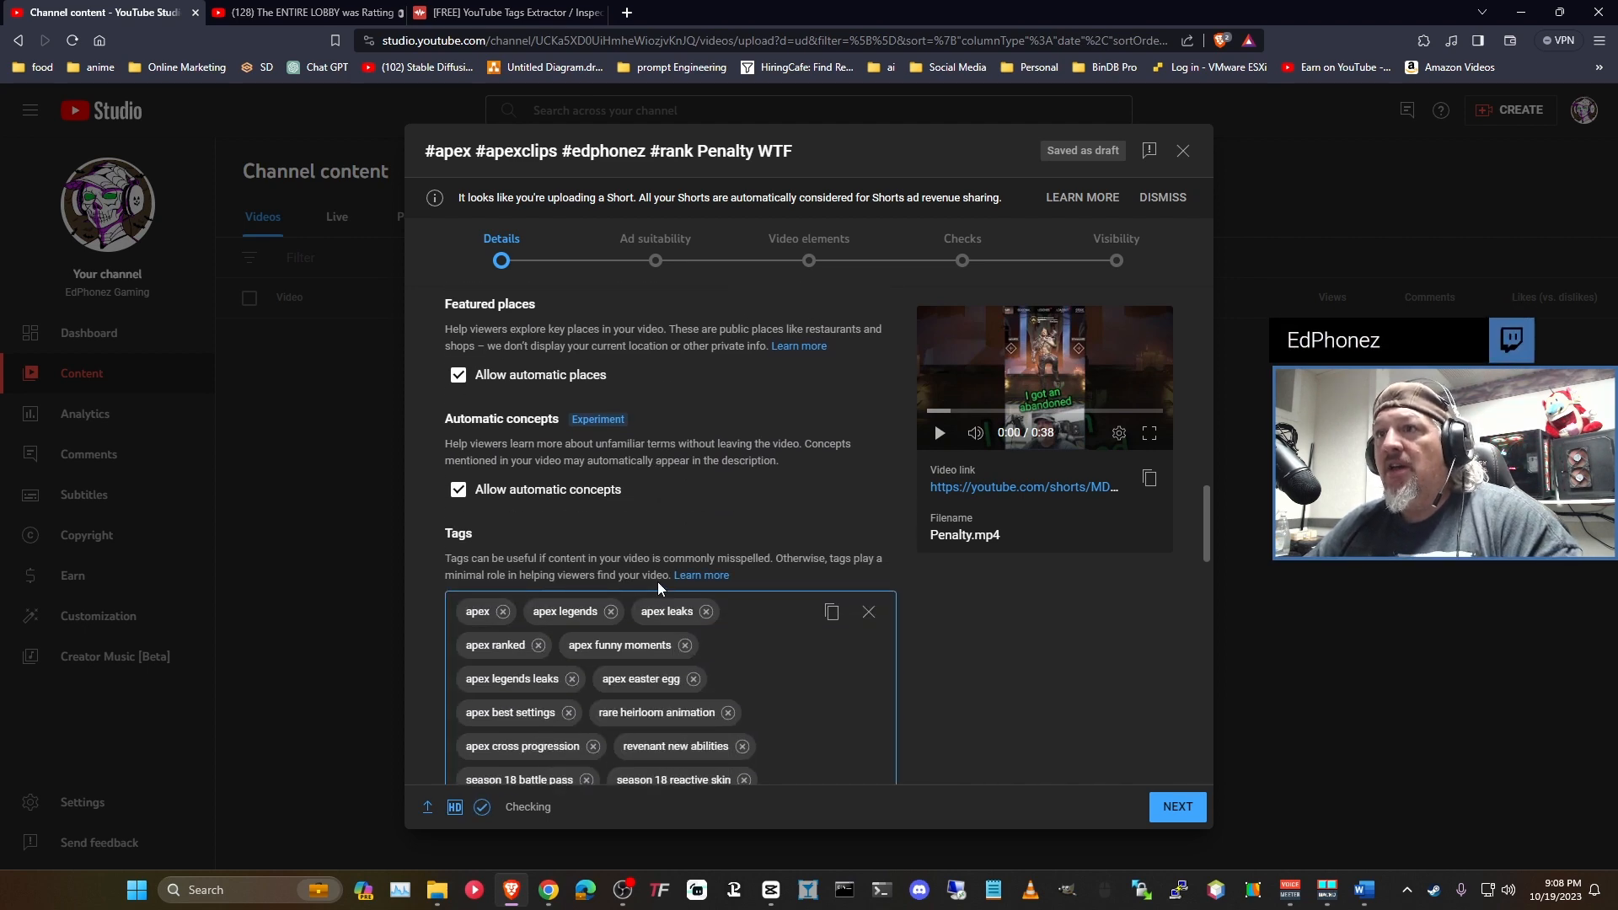
Step: Set the game title under the Gaming category to Apex Legends
scroll(664, 539, "down", 10)
left_click(508, 627)
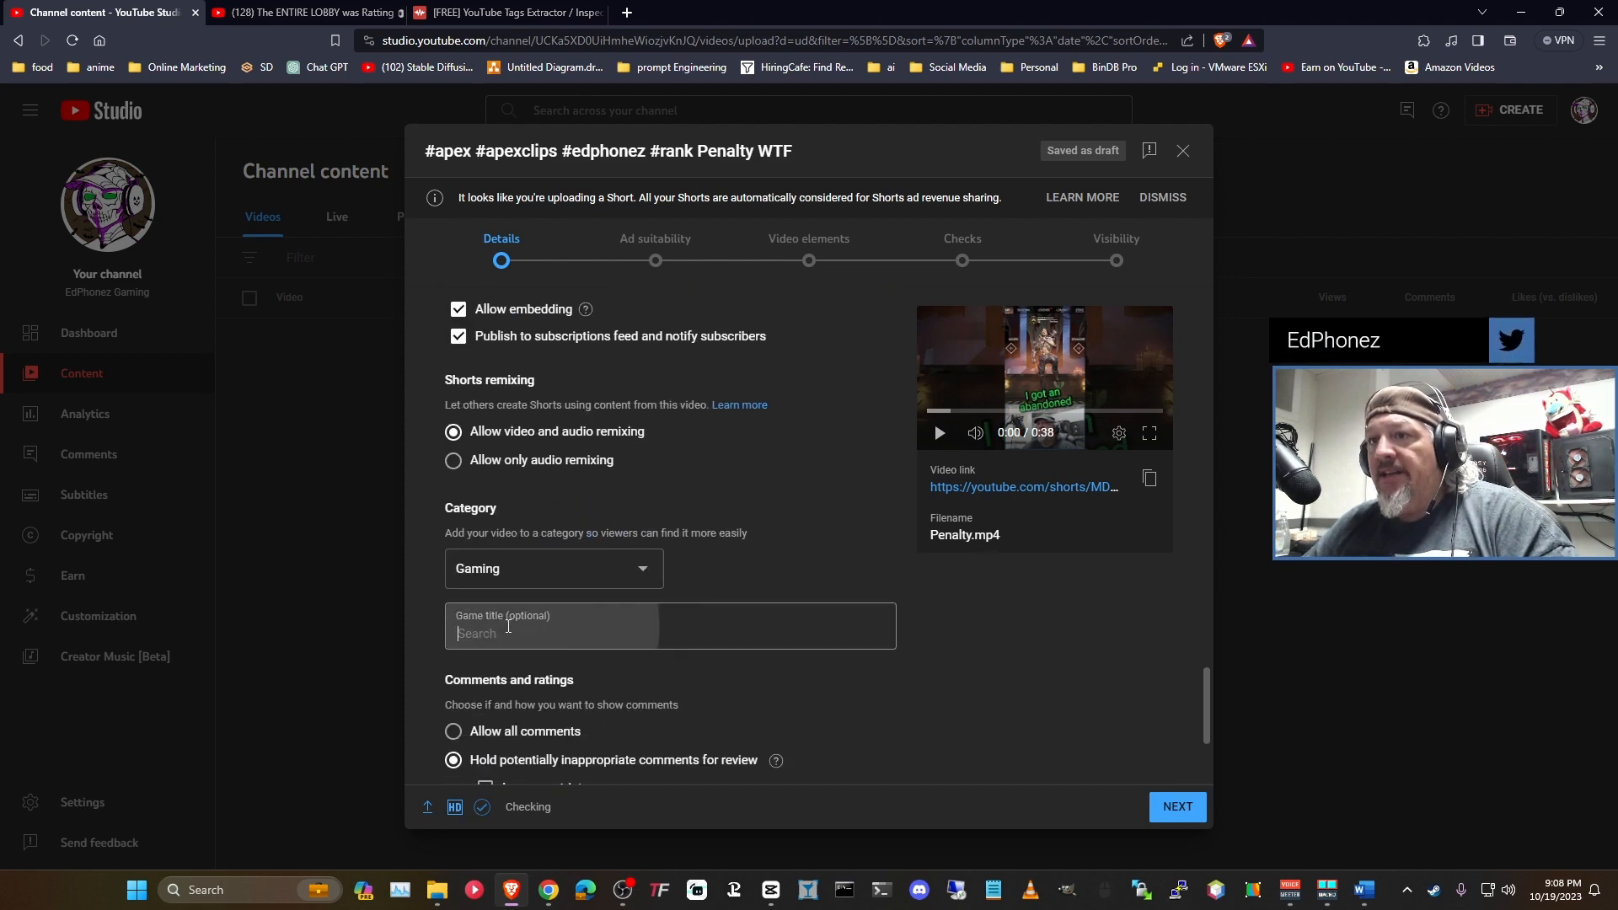
type("apex")
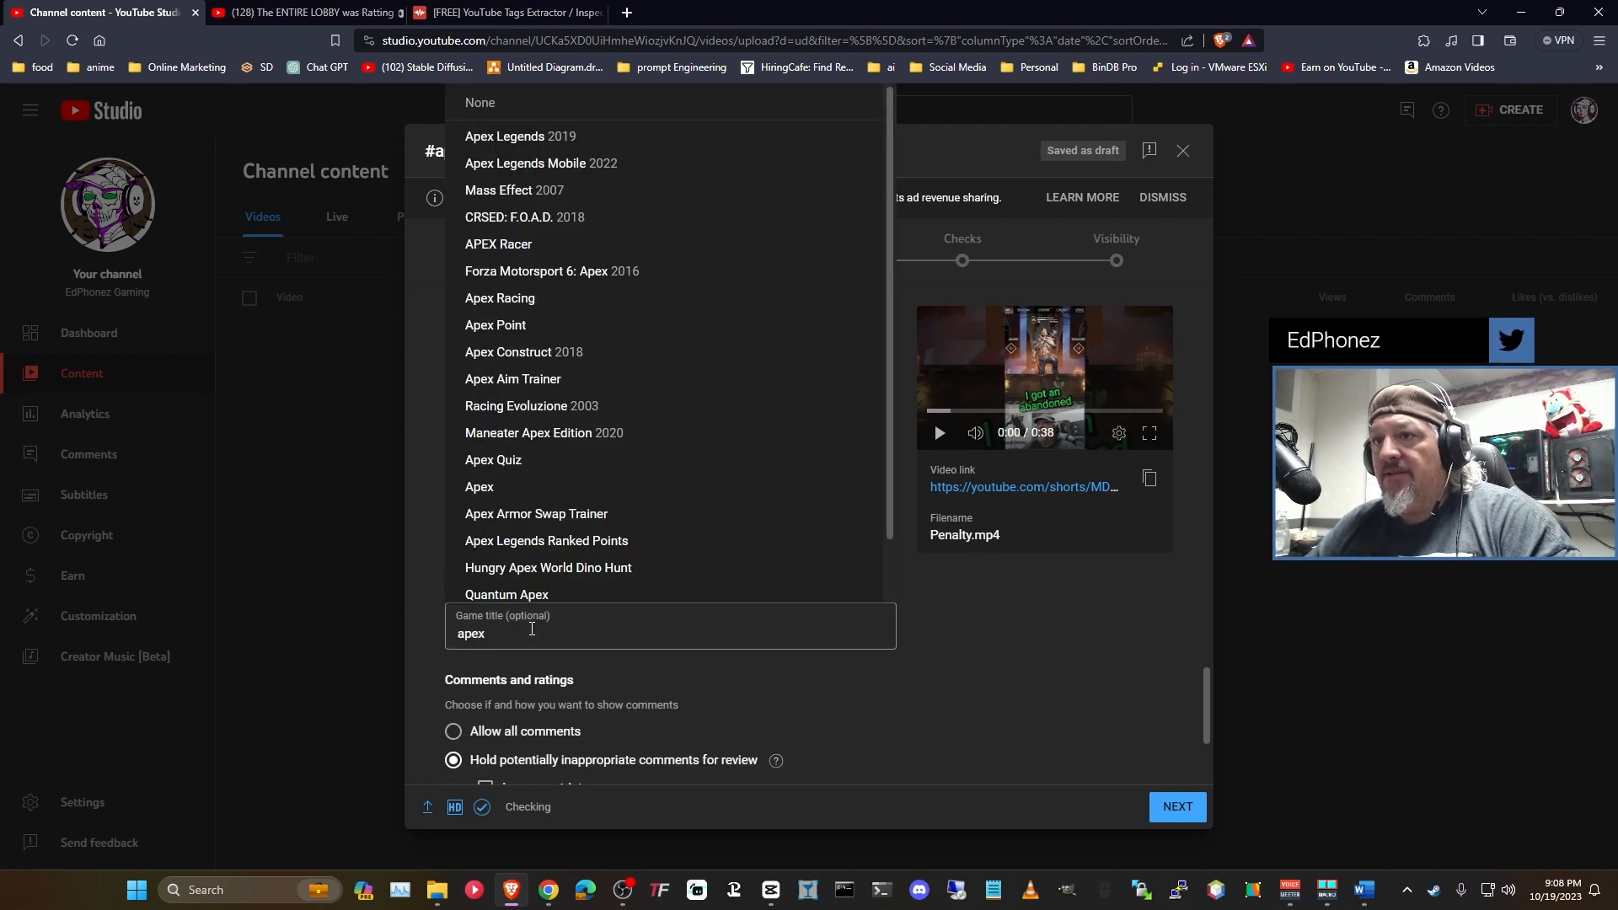
left_click(524, 138)
scroll(963, 618, "down", 3)
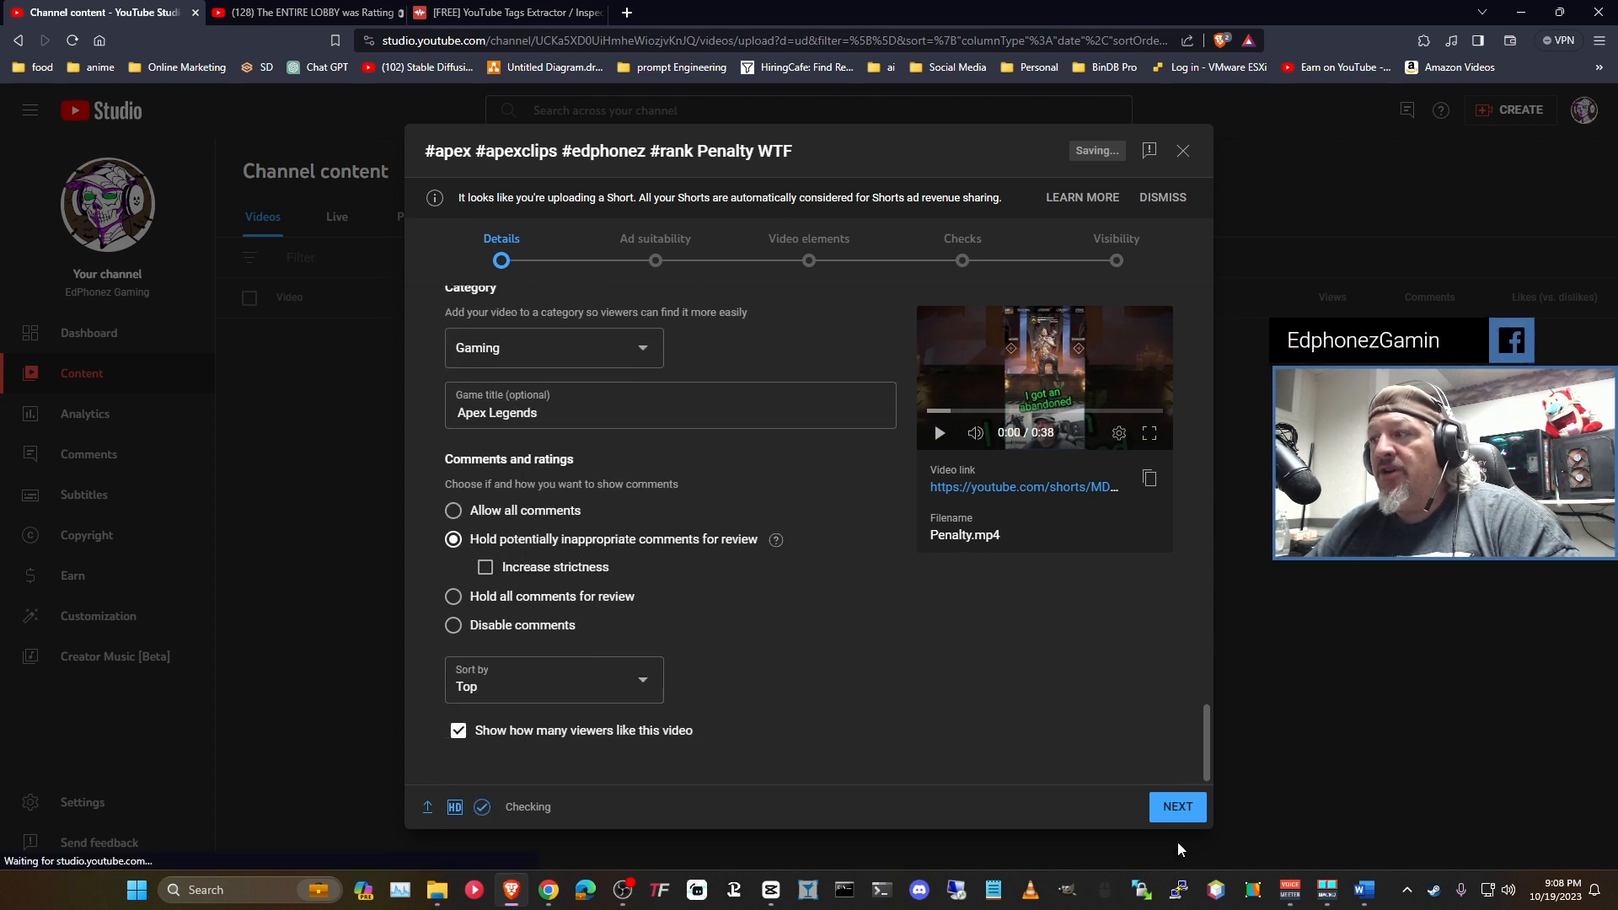
Step: In the ad suitability questionnaire, choose abbreviated or censored profanity under Inappropriate language and submit the rating
left_click(1178, 806)
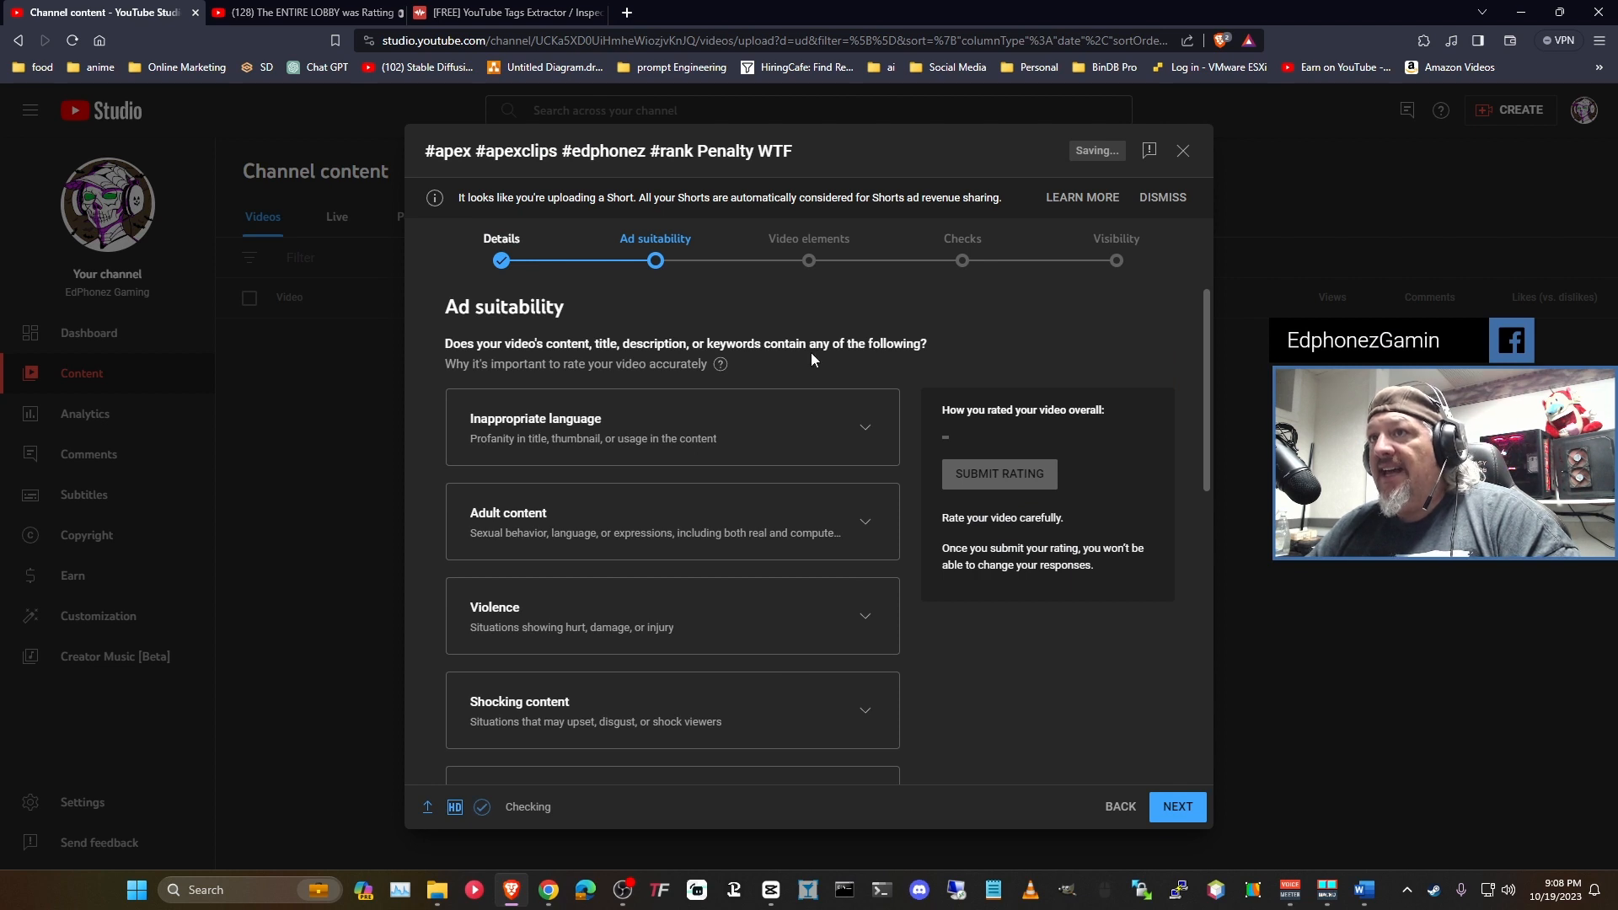
left_click(581, 419)
left_click(482, 486)
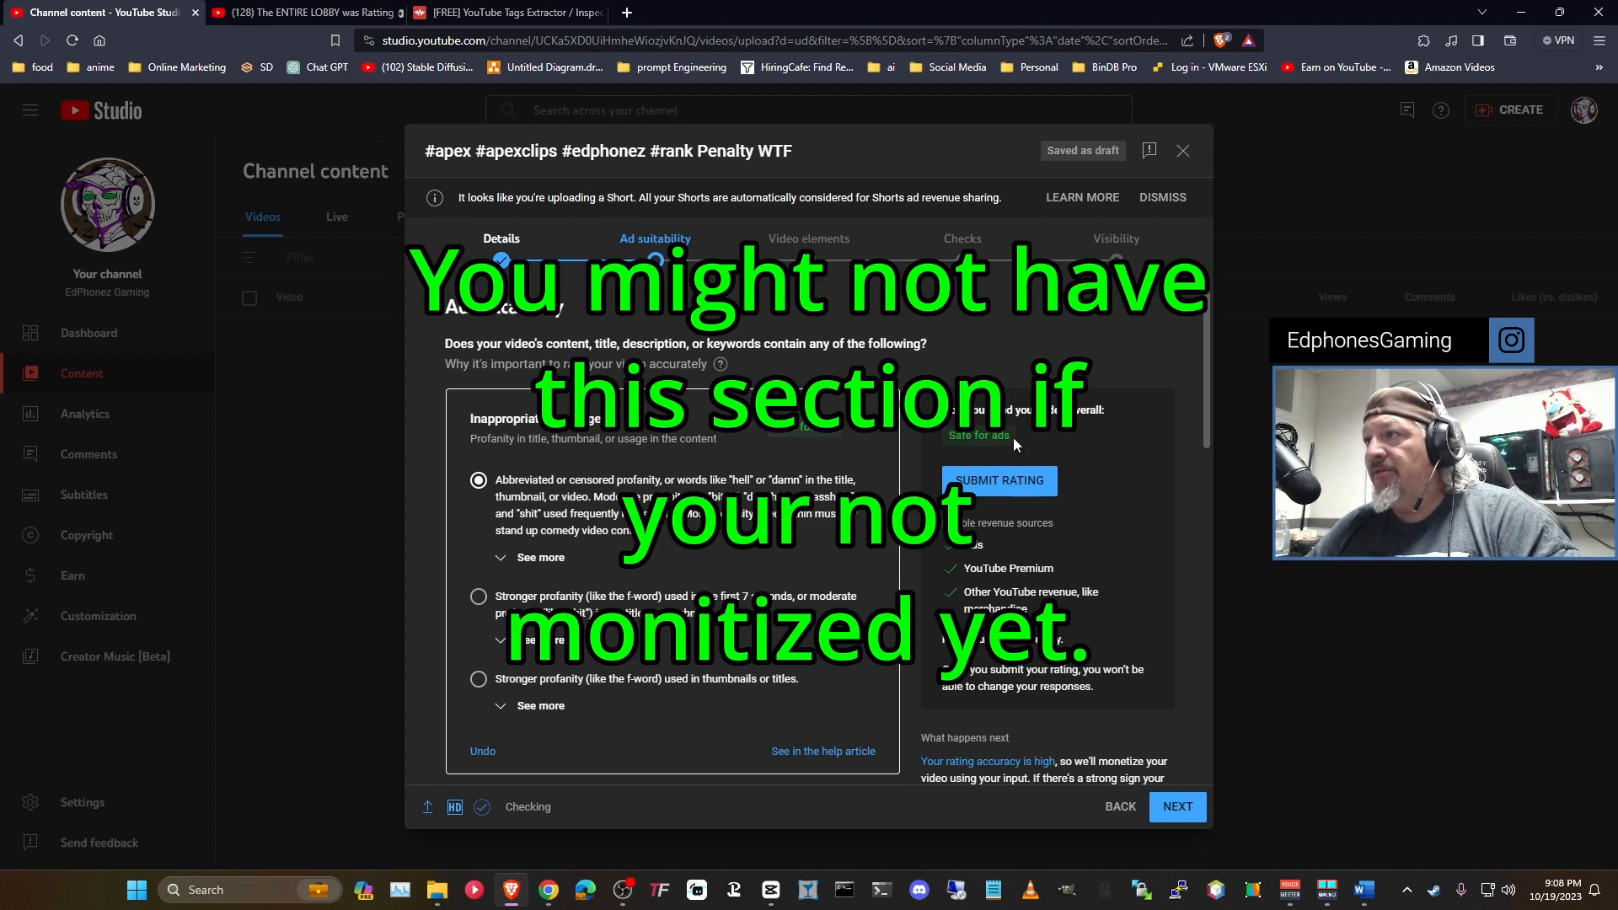
left_click_drag(955, 437, 1019, 437)
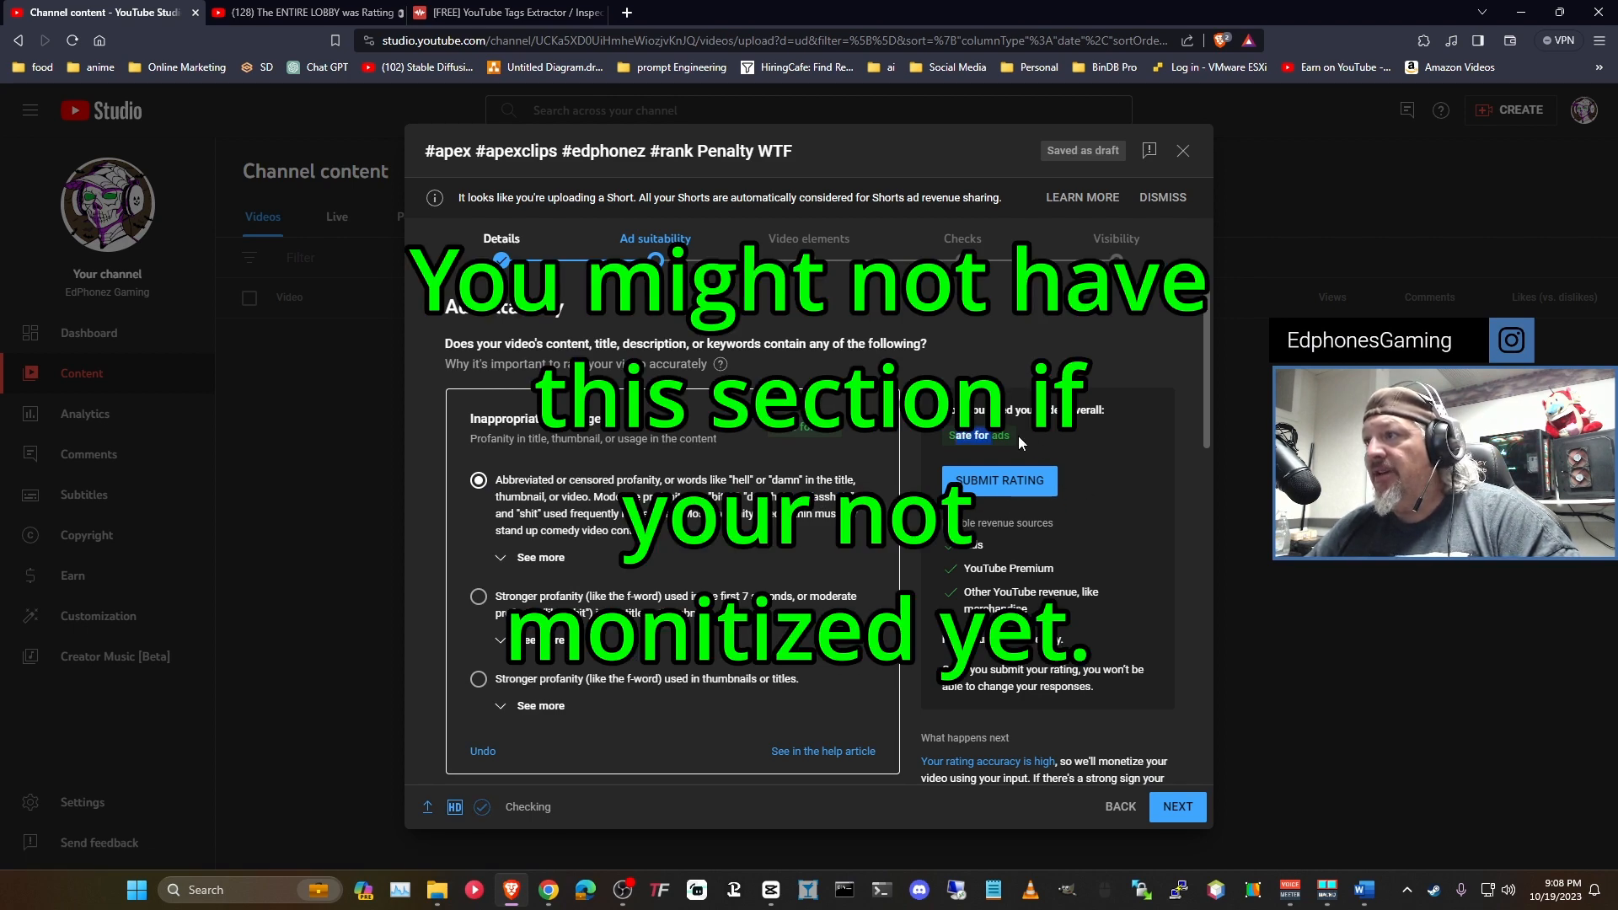
left_click(1000, 480)
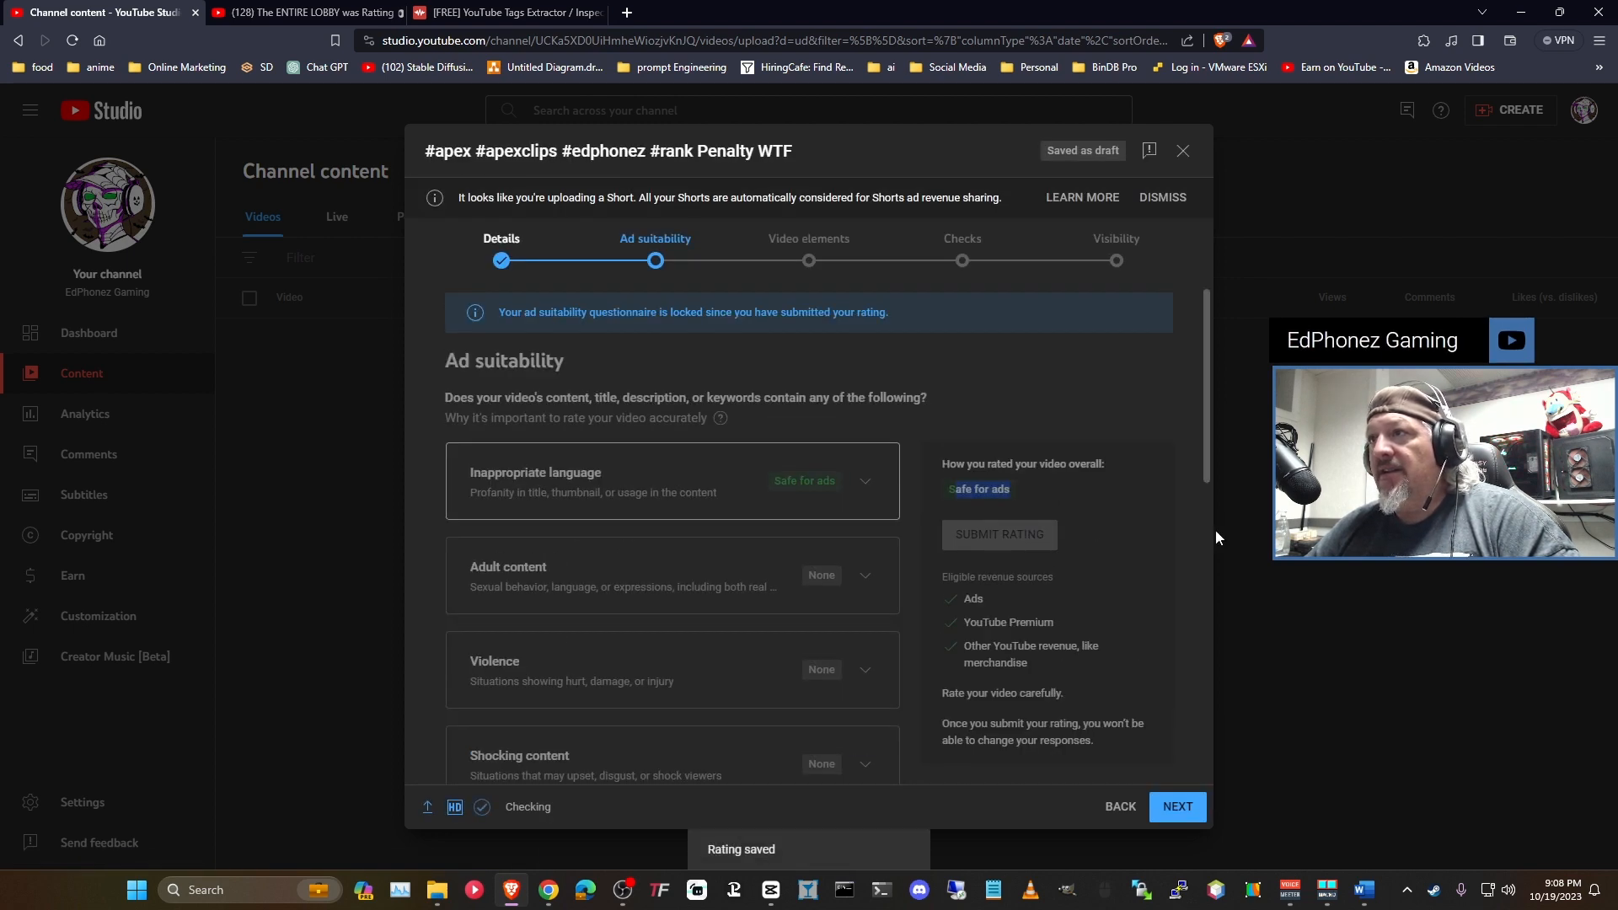
scroll(1085, 519, "down", 8)
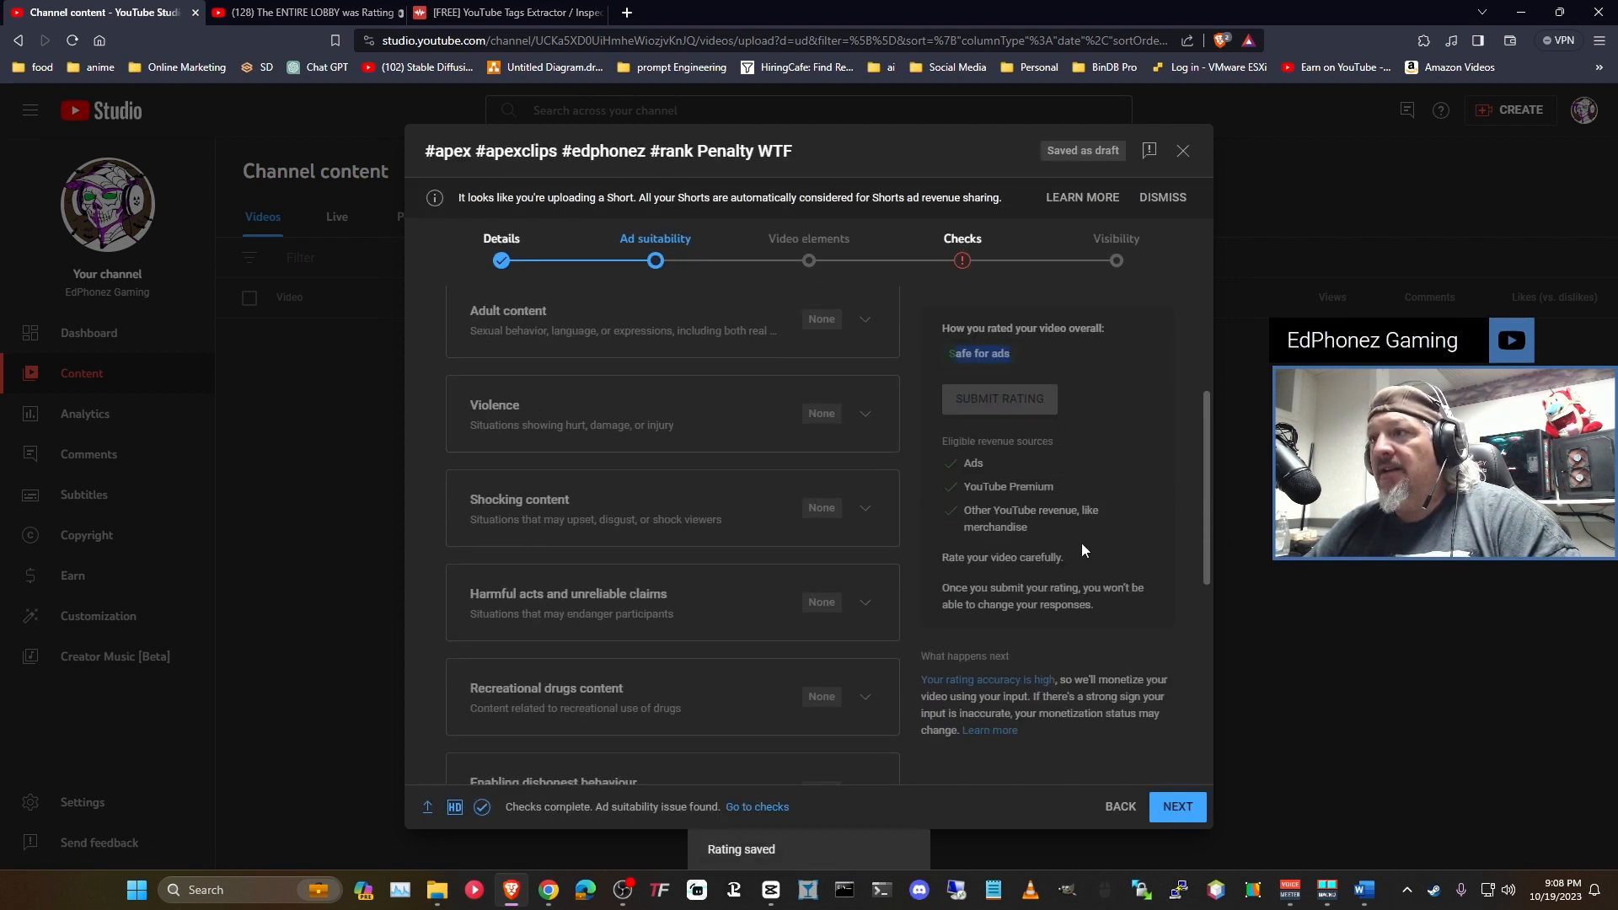
Step: Continue through the video elements and checks stages without additions and save the upload as Unlisted
left_click(1178, 807)
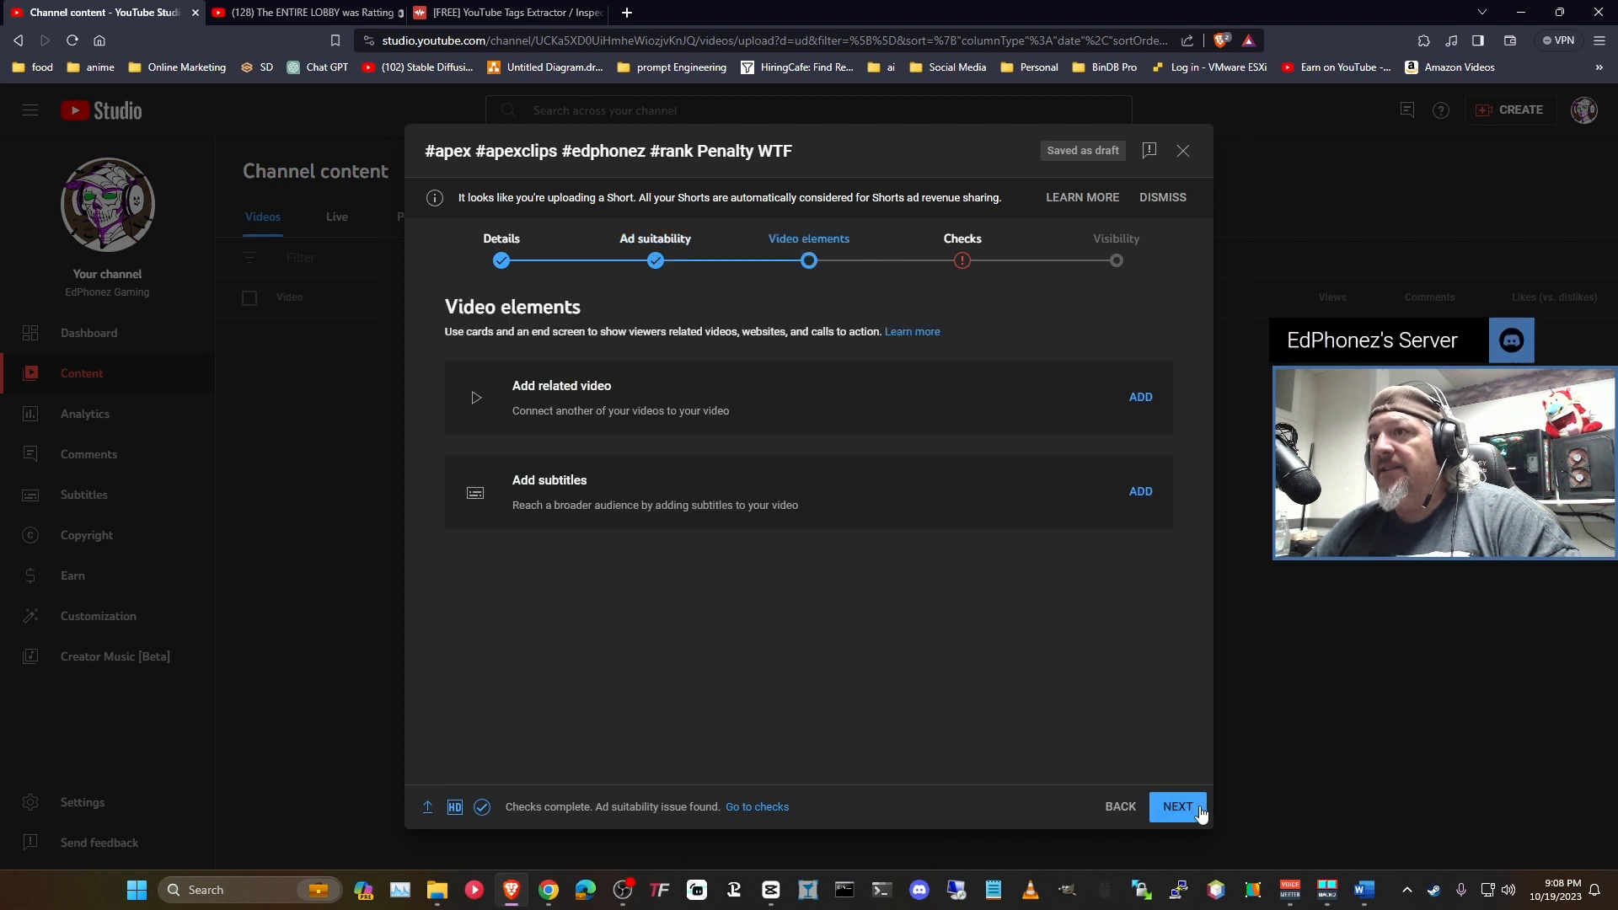
left_click(1178, 806)
left_click(1184, 811)
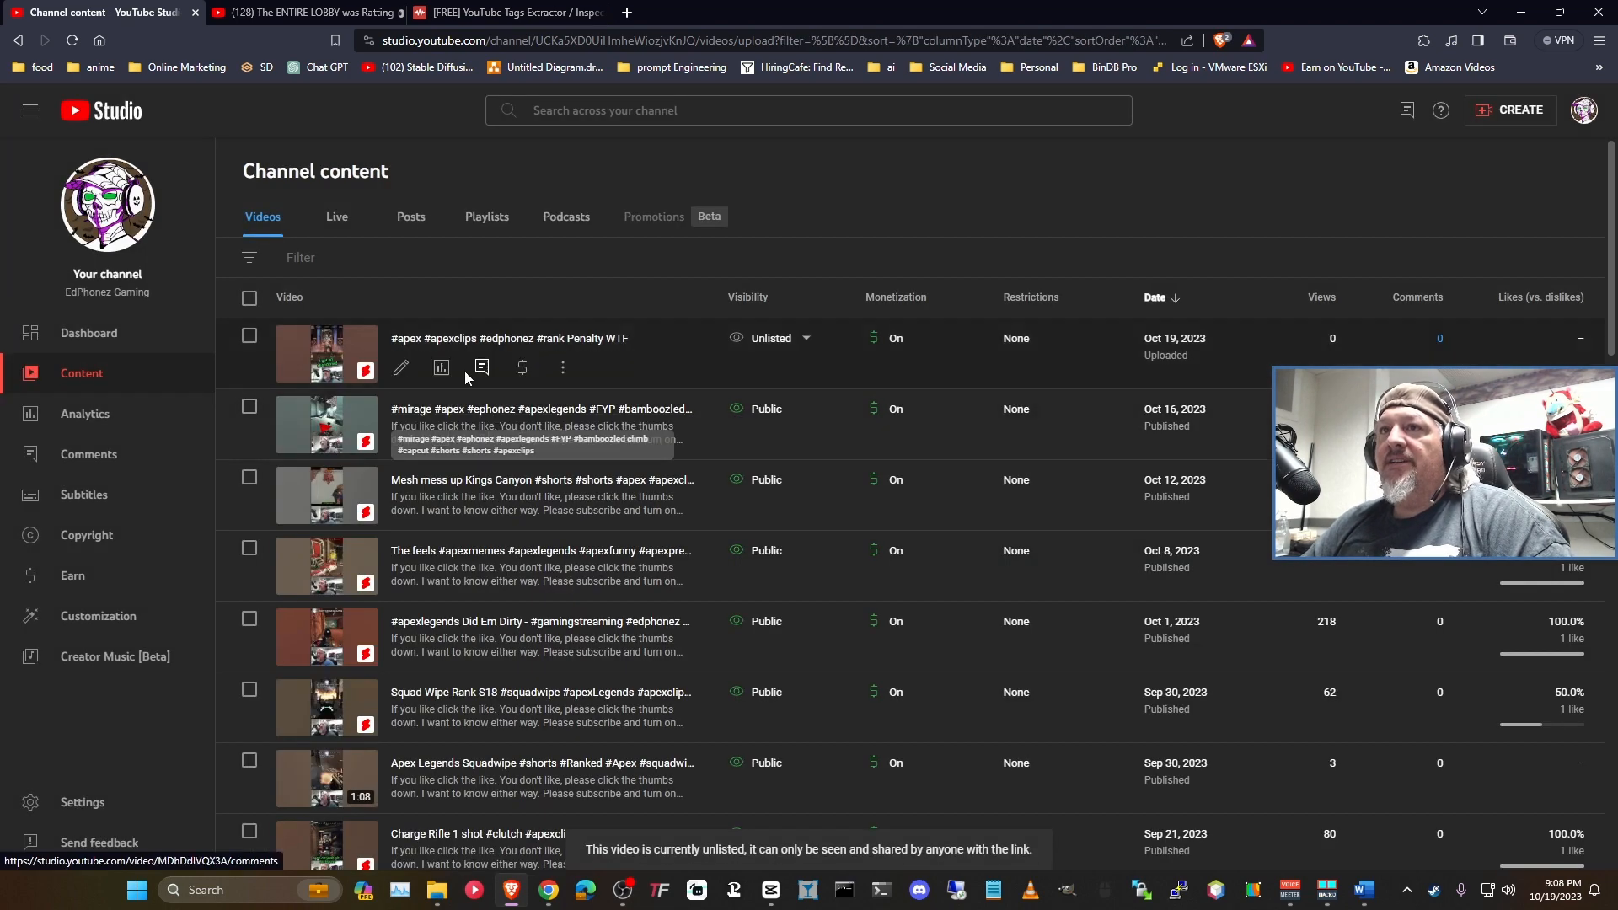
Step: Open the details of the uploaded Penalty video, change its visibility to Public and save the change
left_click(489, 346)
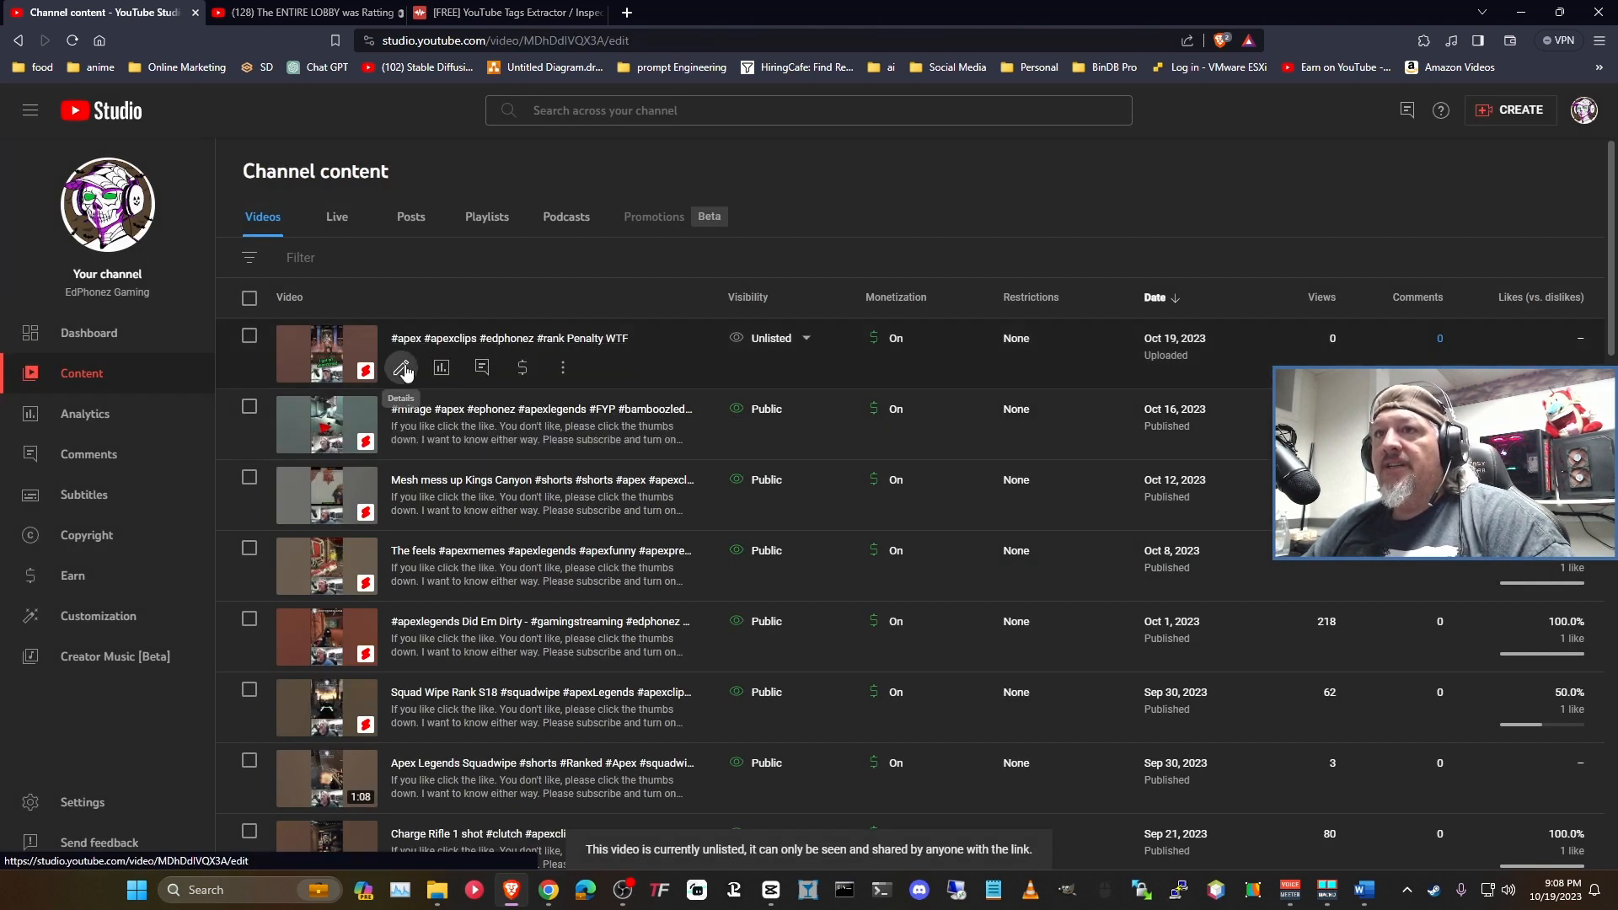
scroll(489, 460, "down", 1)
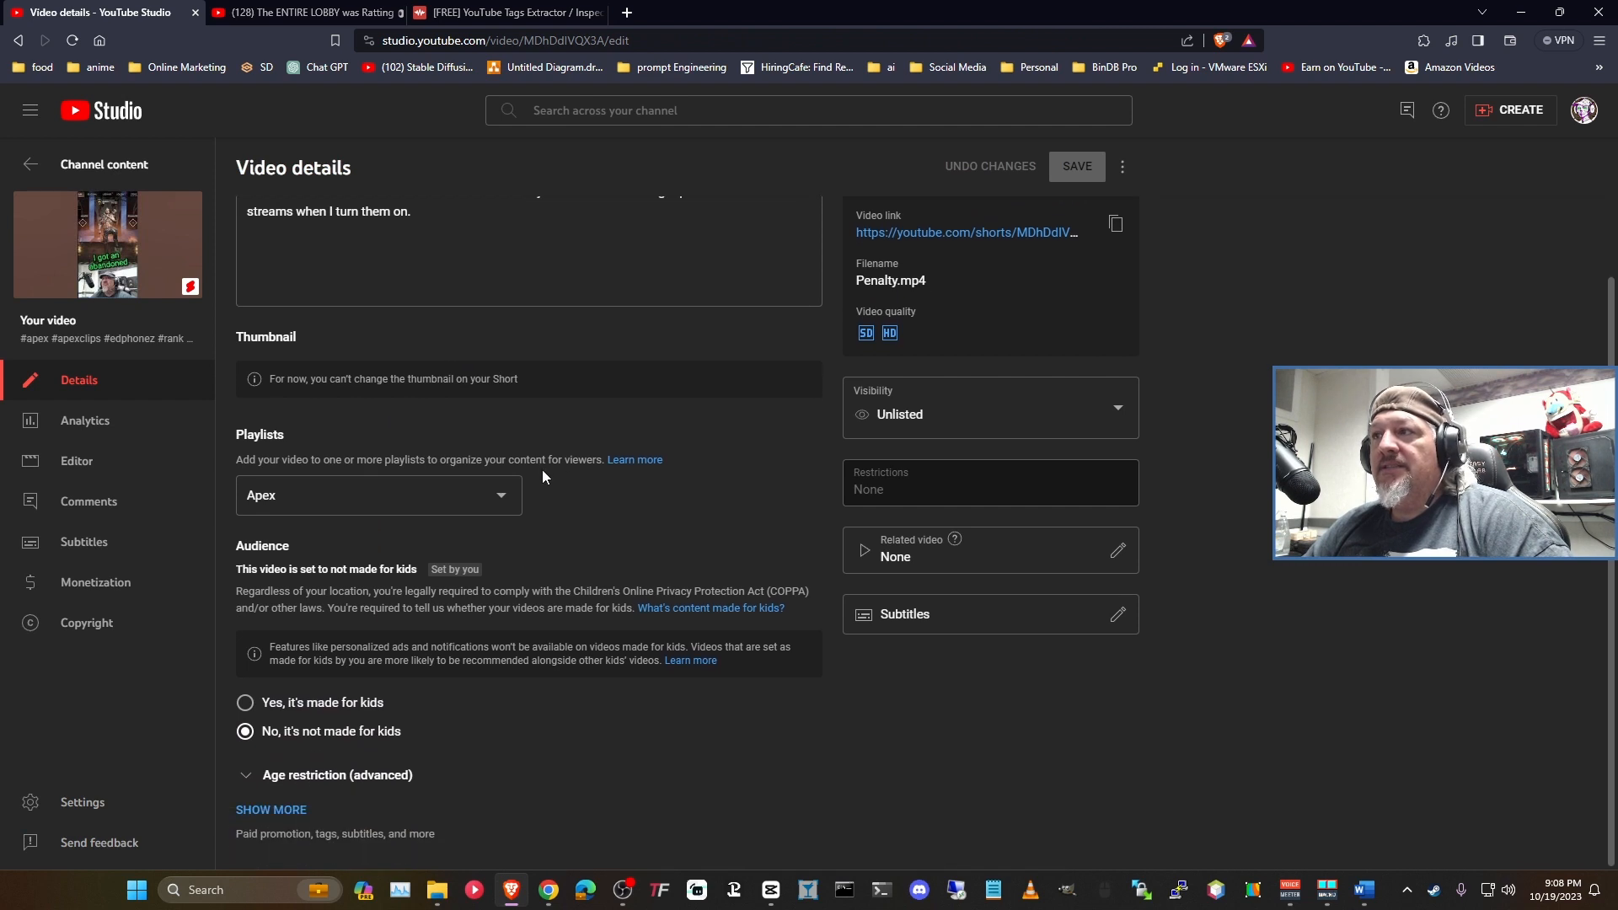
left_click(939, 421)
left_click(940, 548)
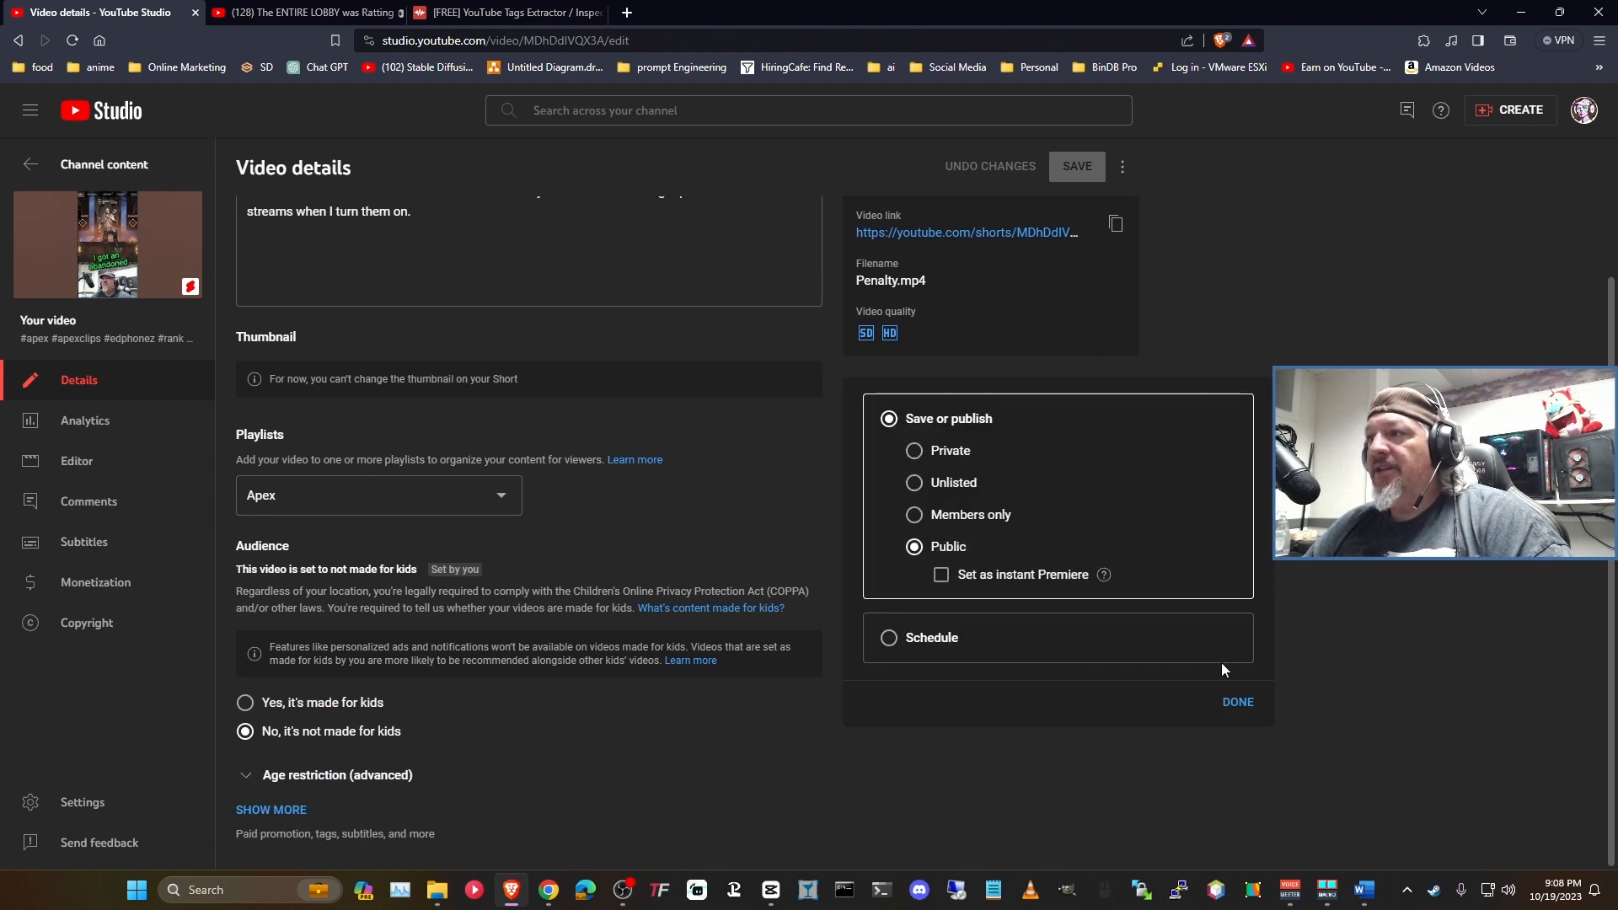
left_click(1232, 702)
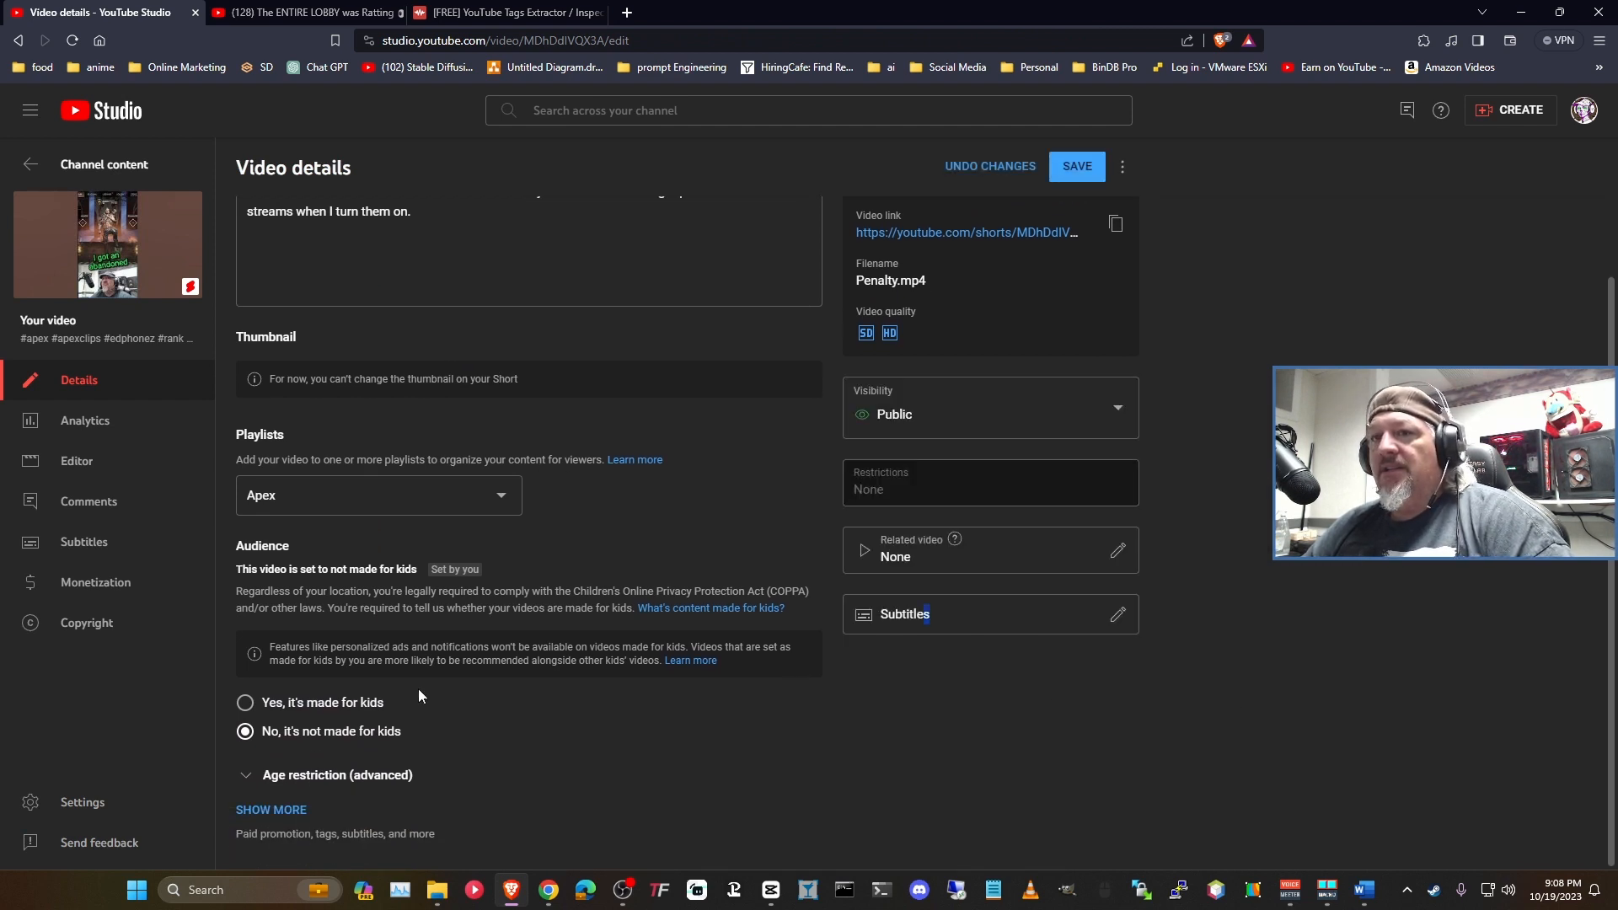
scroll(631, 628, "up", 2)
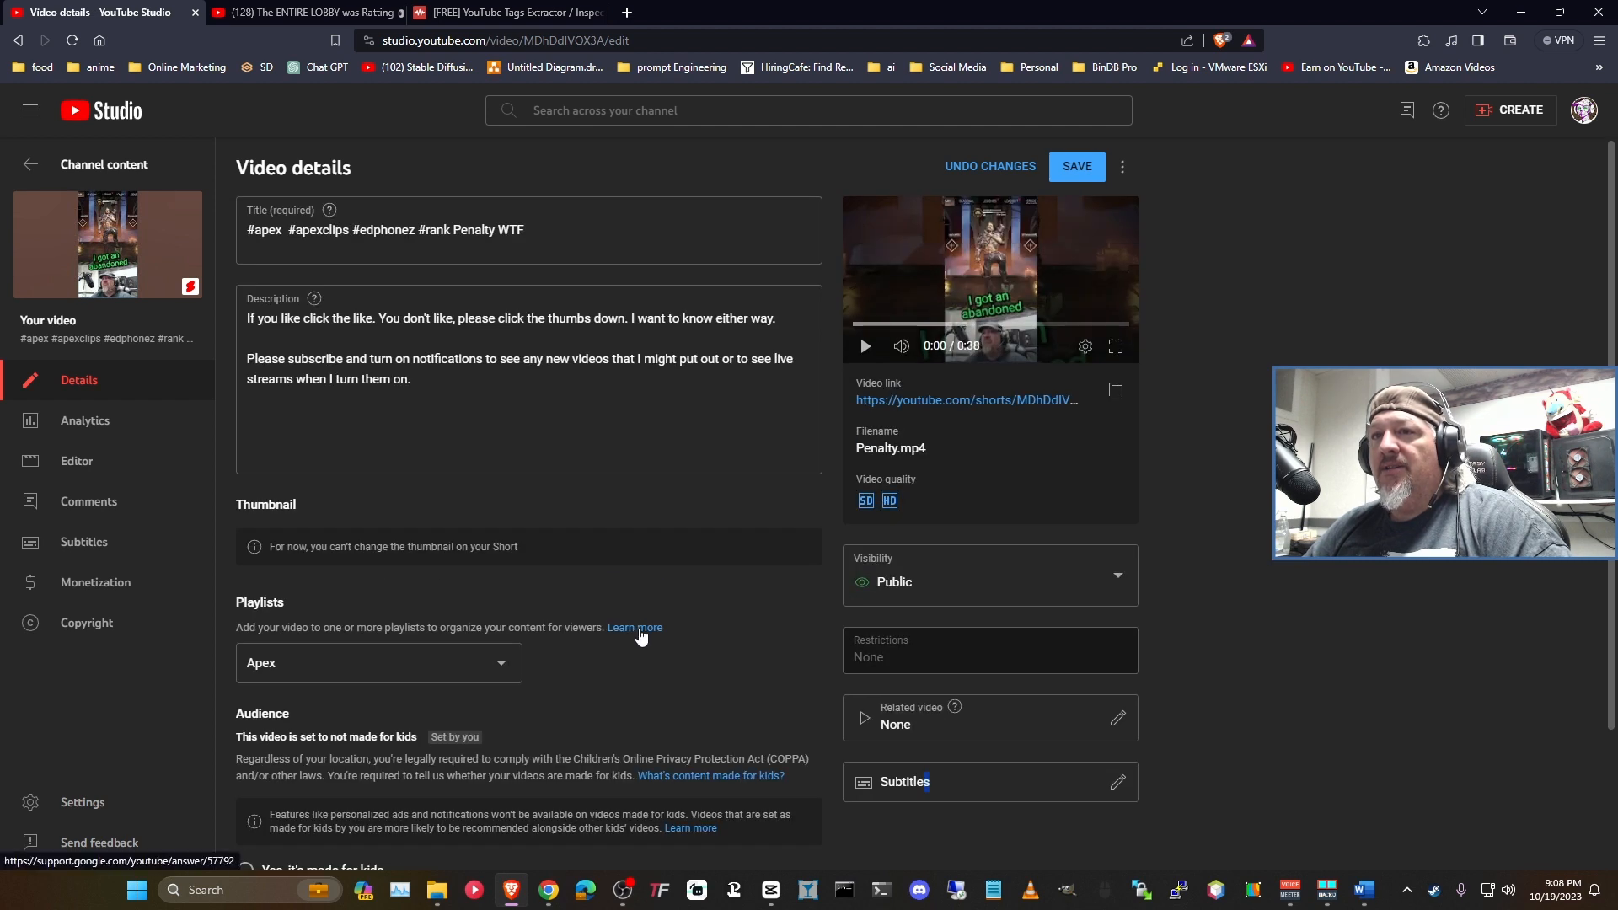
left_click(1088, 176)
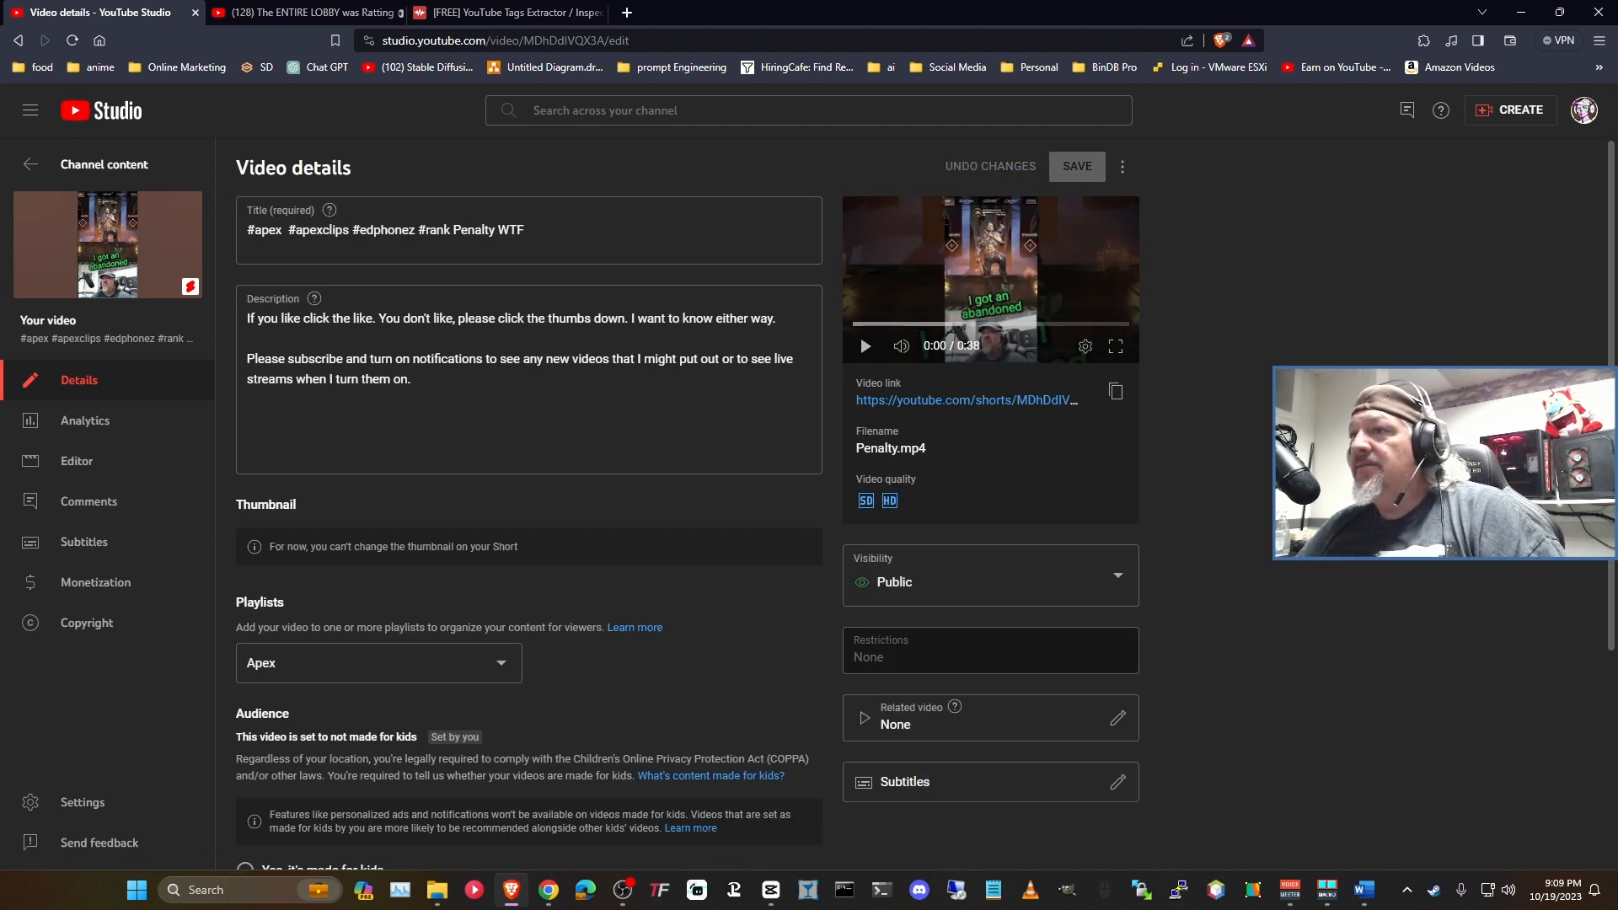